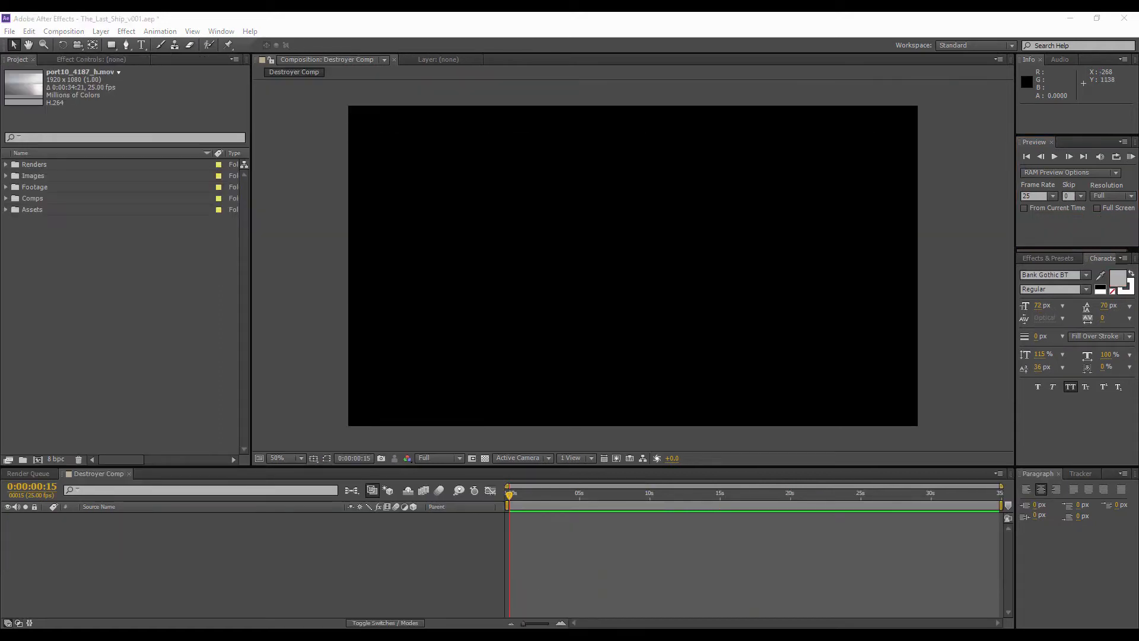
# - Switch to the browser and view the Last Ship title reference and the Anchored Ship stock footage preview
pyautogui.moveTo(597, 634)
pyautogui.click(596, 593)
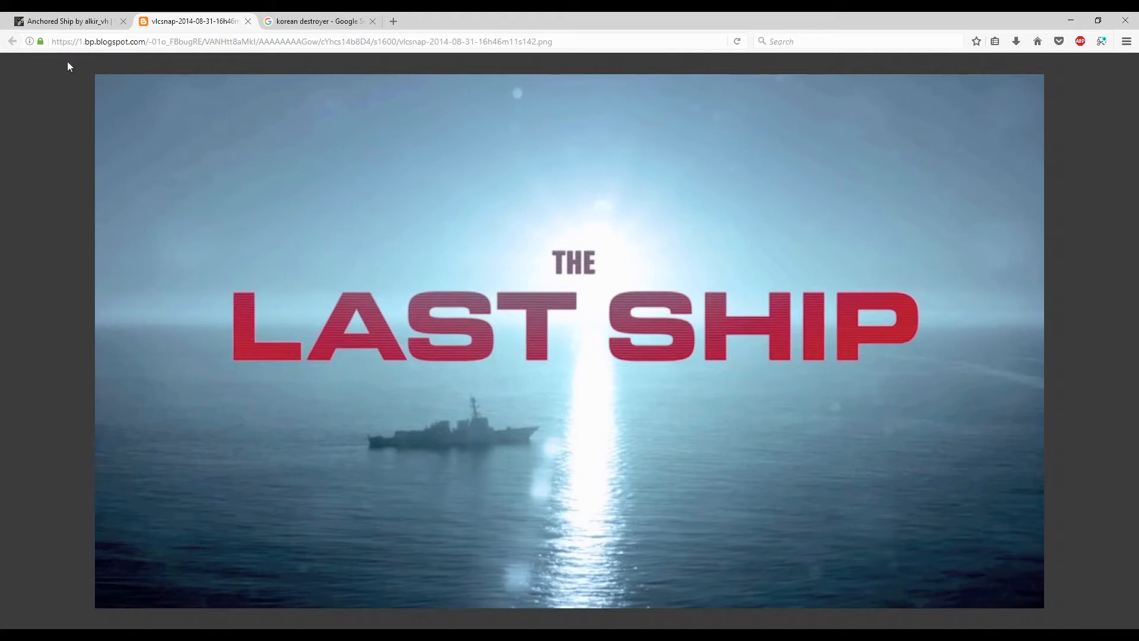
pyautogui.click(38, 26)
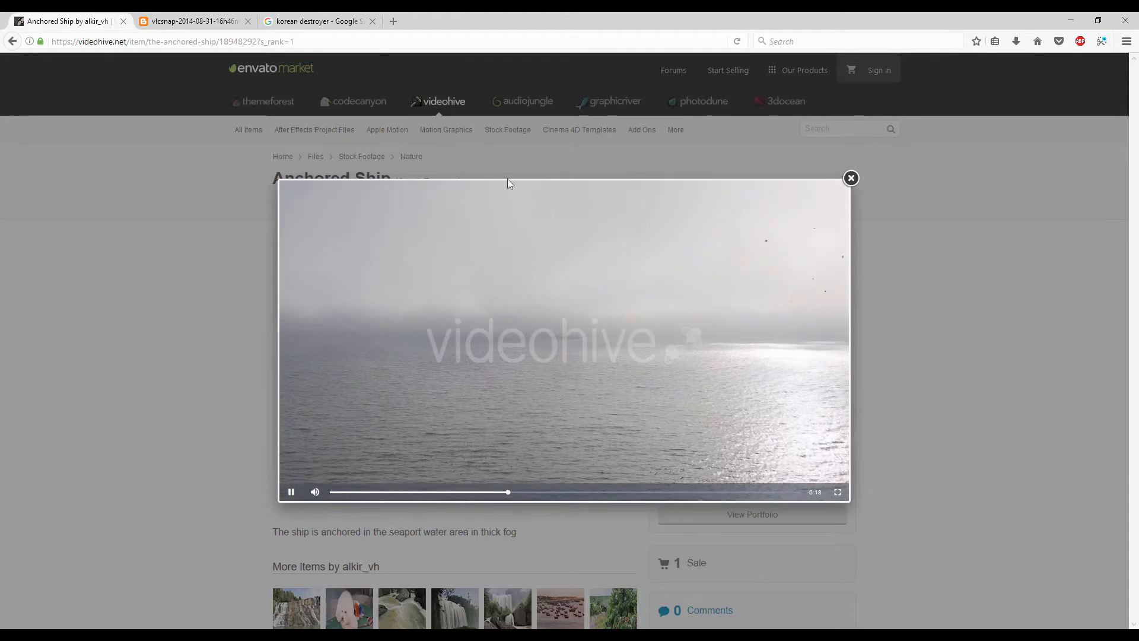
pyautogui.click(851, 179)
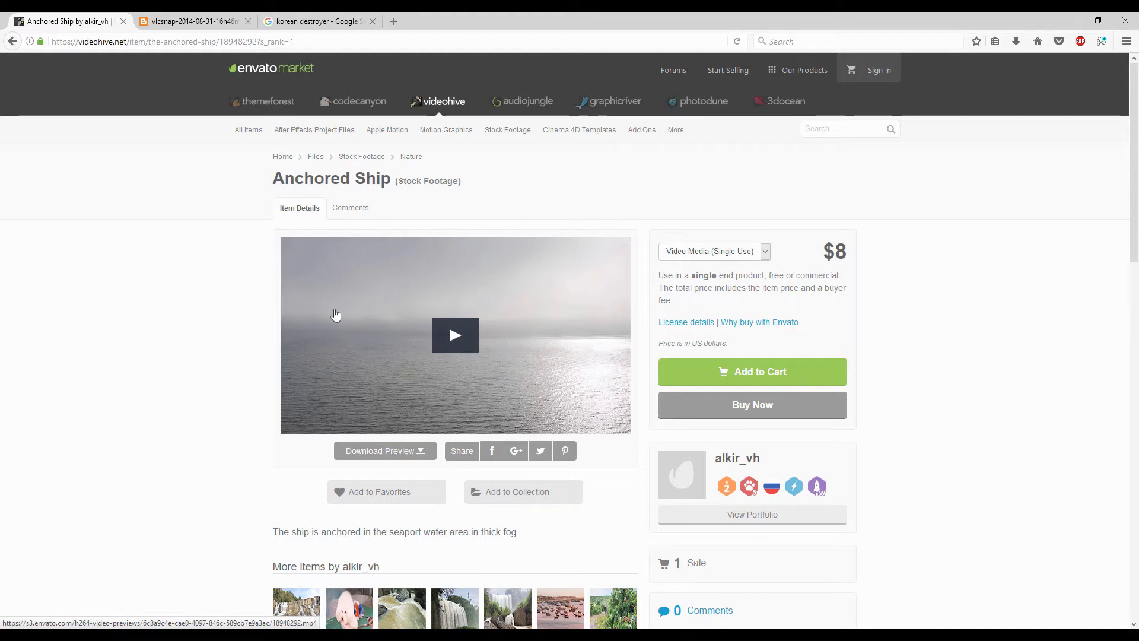
# - Examine the Korean destroyer image results and the enlarged side-view photo of the ship at sea
pyautogui.click(325, 23)
pyautogui.scroll(5, 401, 160)
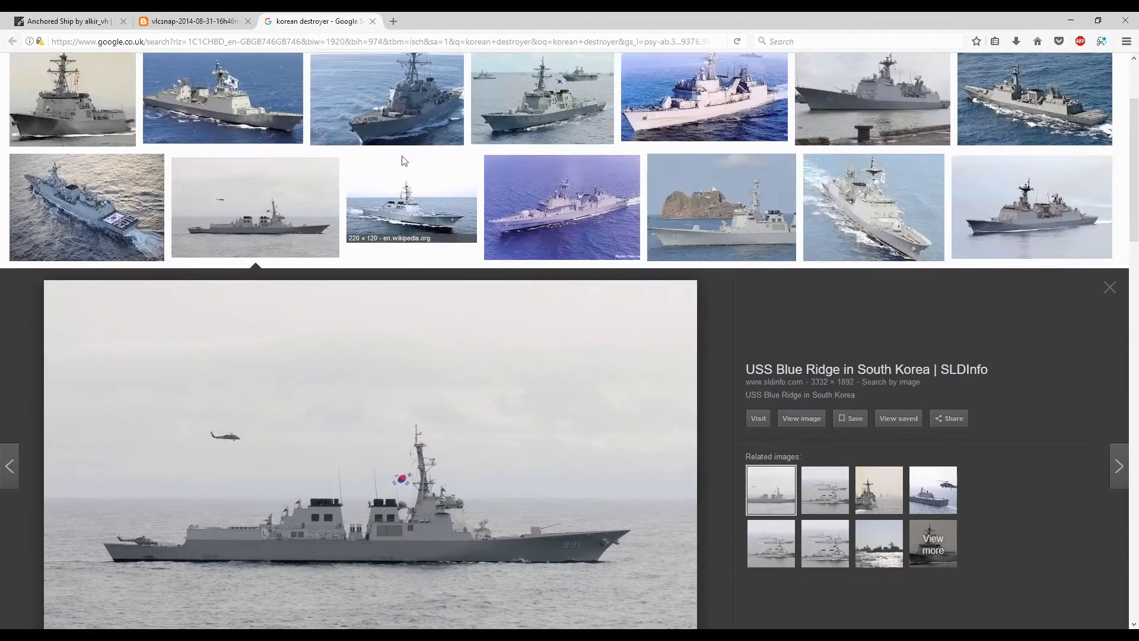
pyautogui.scroll(-2, 267, 154)
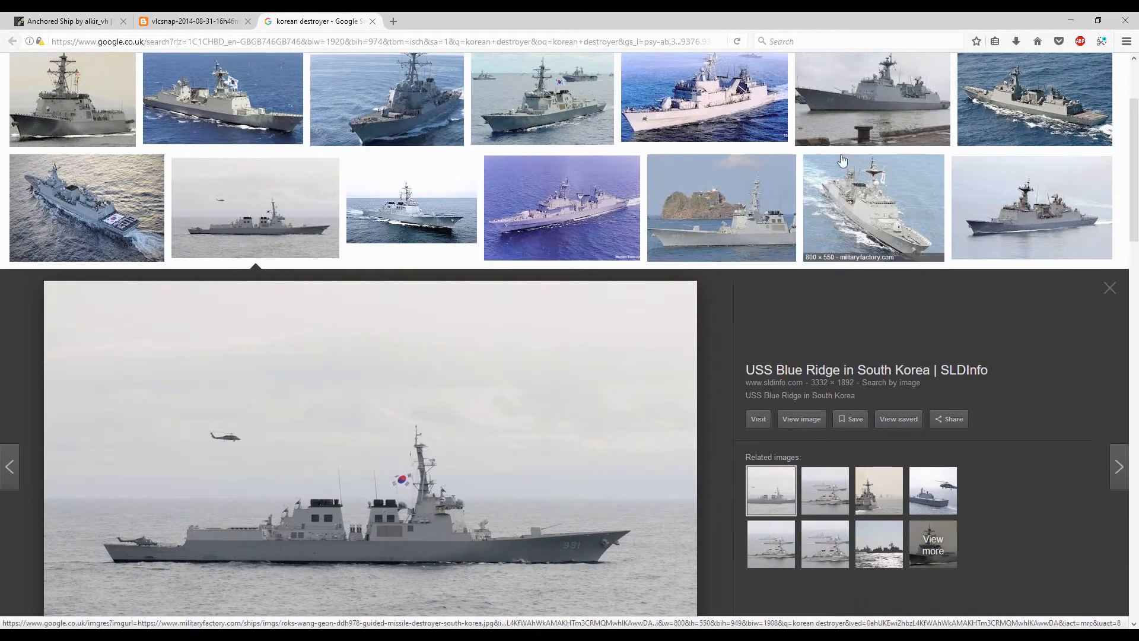
pyautogui.scroll(-2, 457, 333)
pyautogui.scroll(-1, 458, 333)
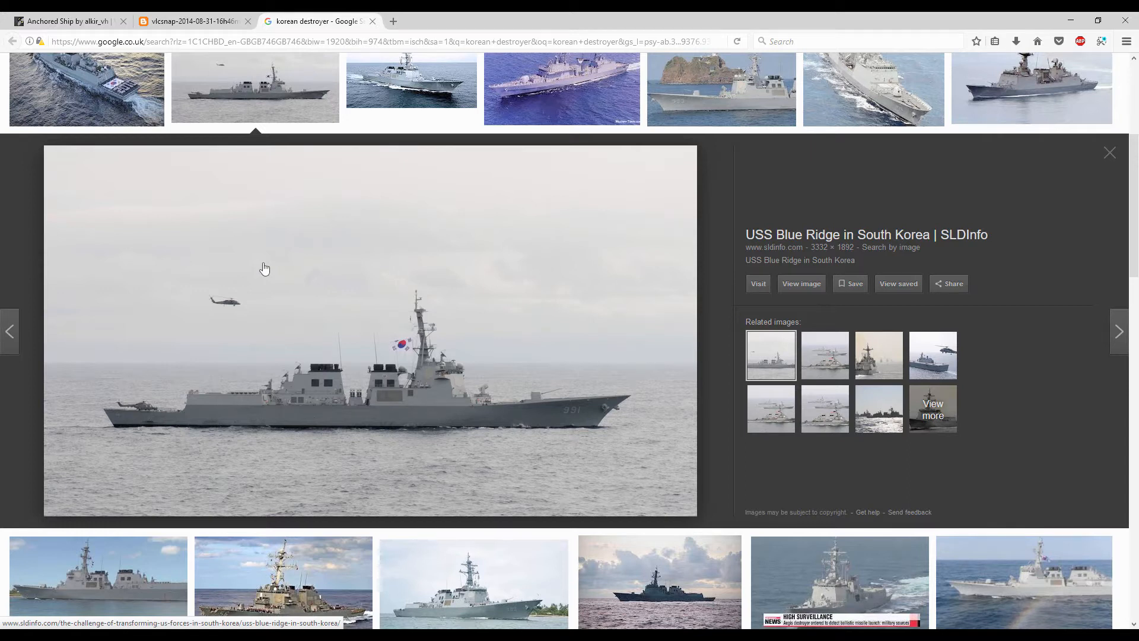
pyautogui.scroll(-2, 332, 303)
pyautogui.scroll(1, 272, 270)
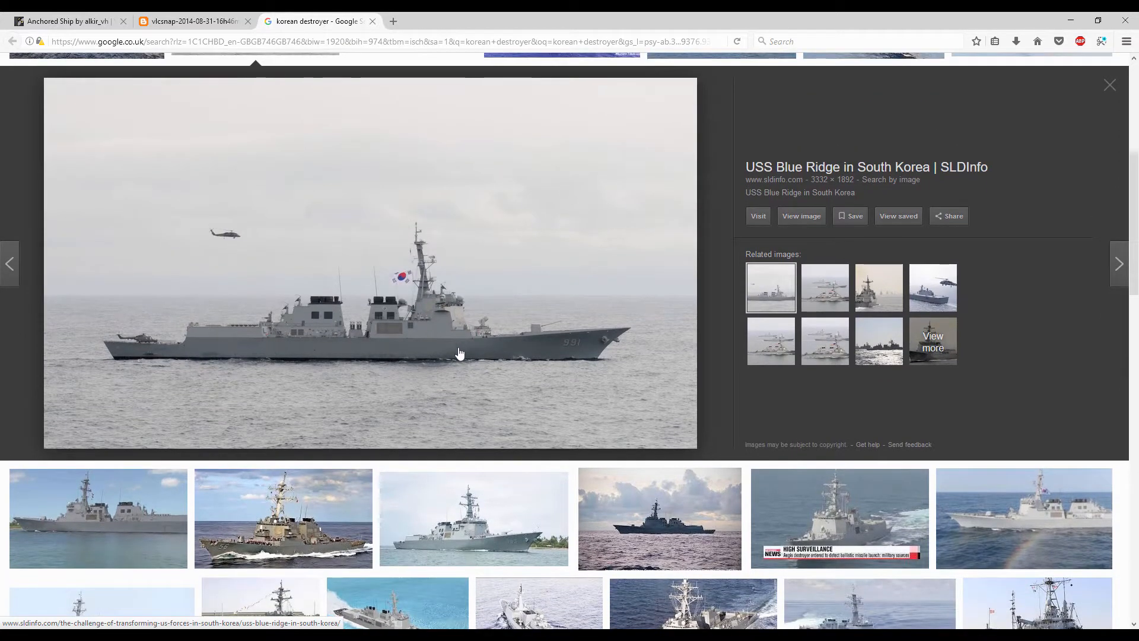
pyautogui.hotkey('ctrl', 'Tab')
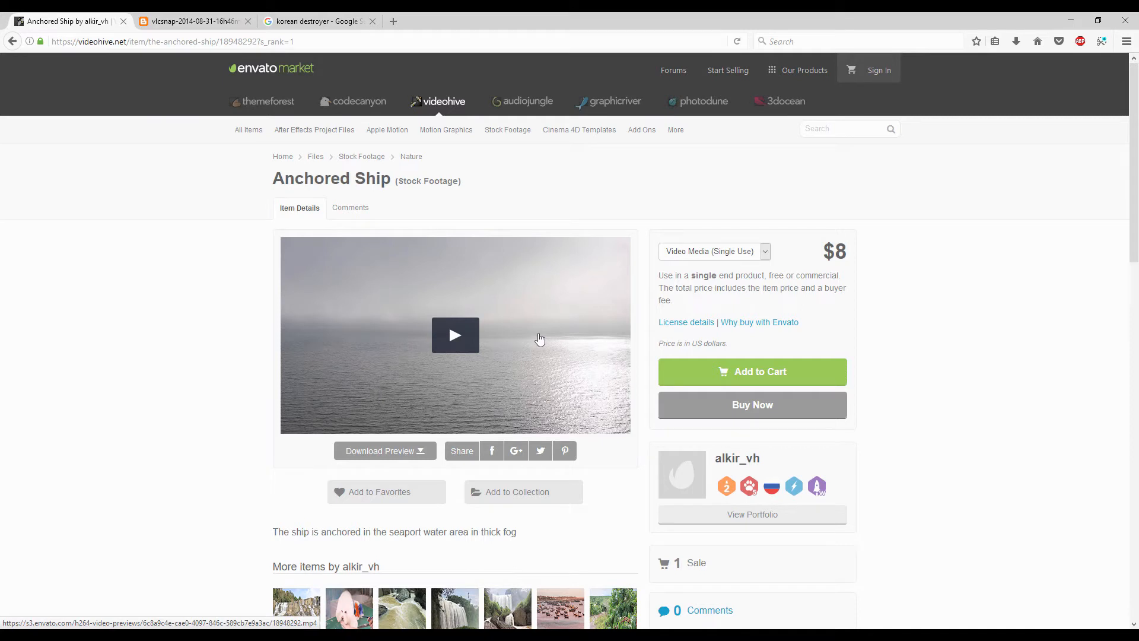
# - Switch back to After Effects and create a composition from port10_4187_h.mov in the Footage folder
pyautogui.click(493, 638)
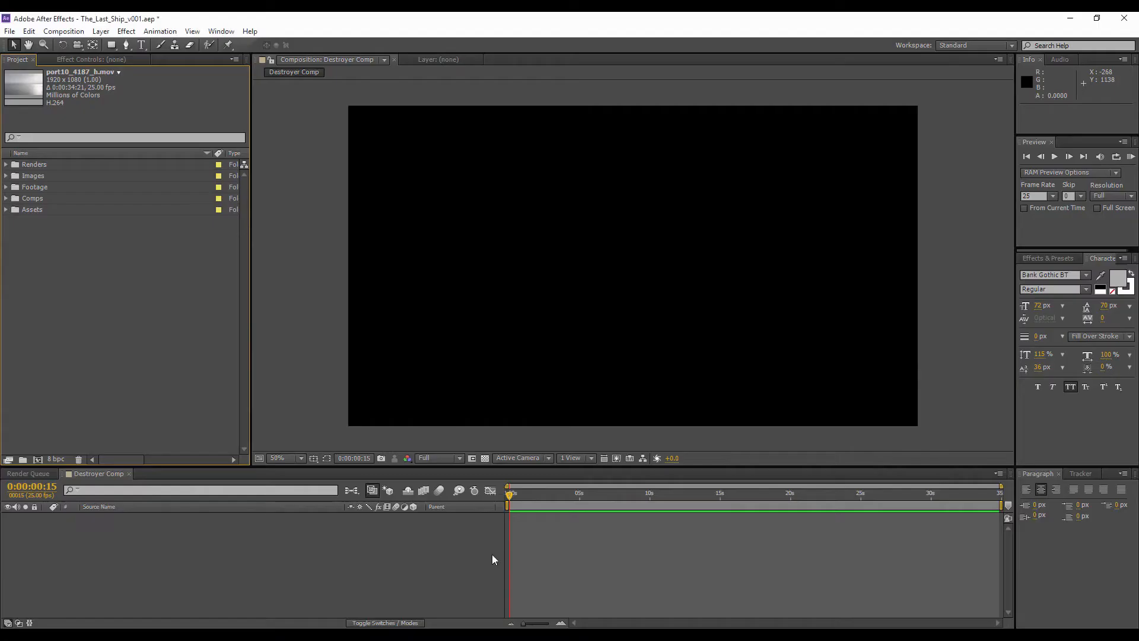
pyautogui.click(6, 188)
pyautogui.click(51, 197)
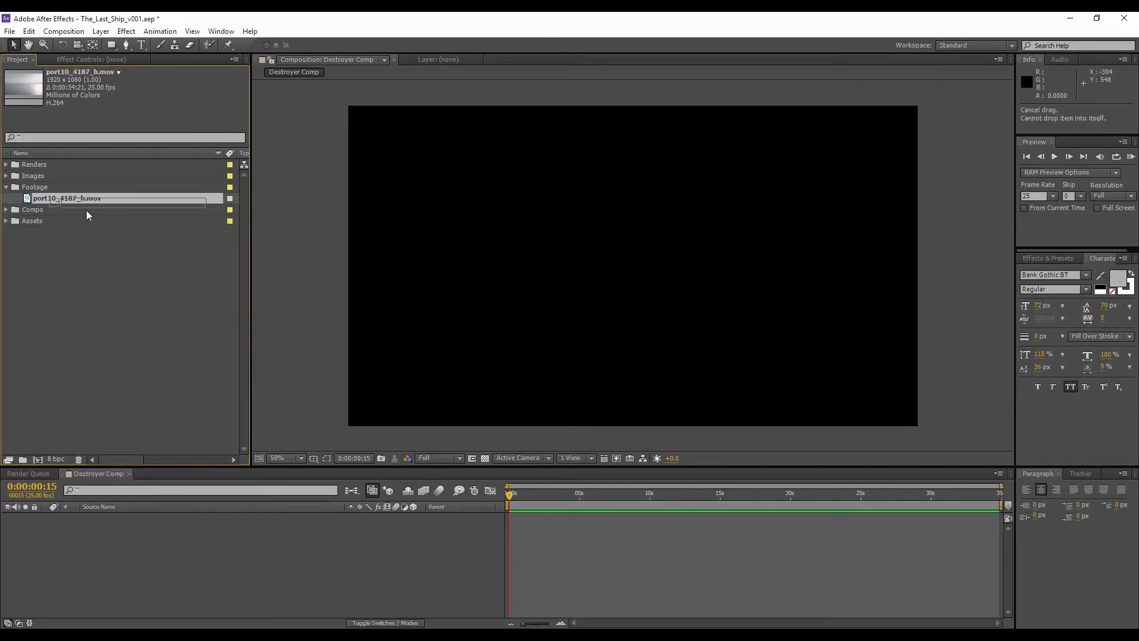
pyautogui.click(37, 461)
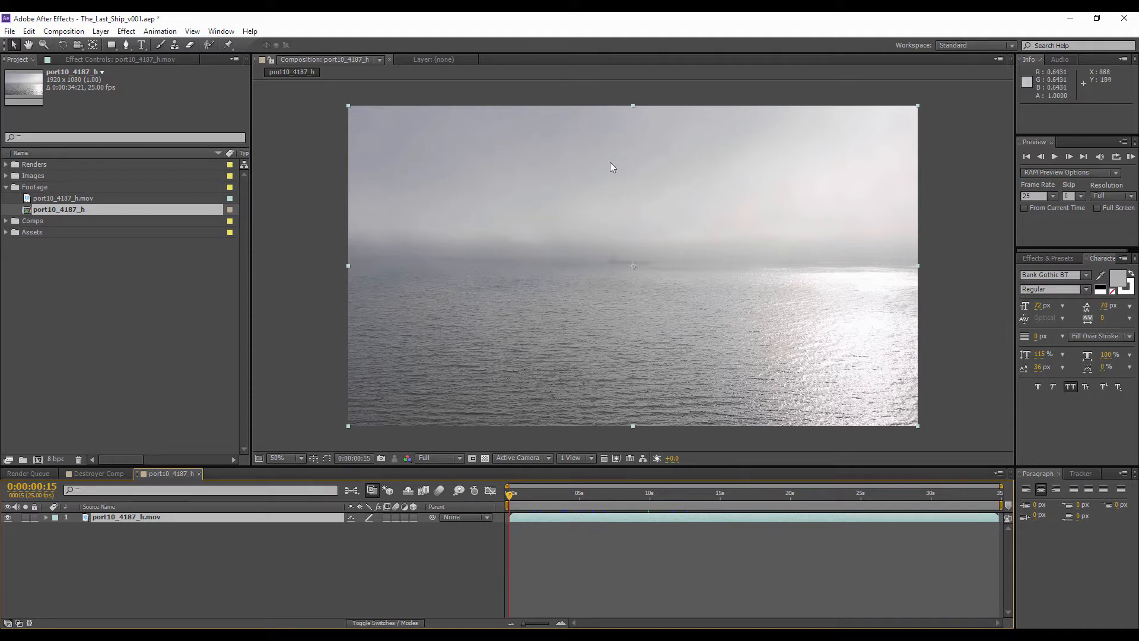
# - Create a composition from South-Korean-Destroyer.jpg in the Images folder
pyautogui.click(6, 176)
pyautogui.click(50, 197)
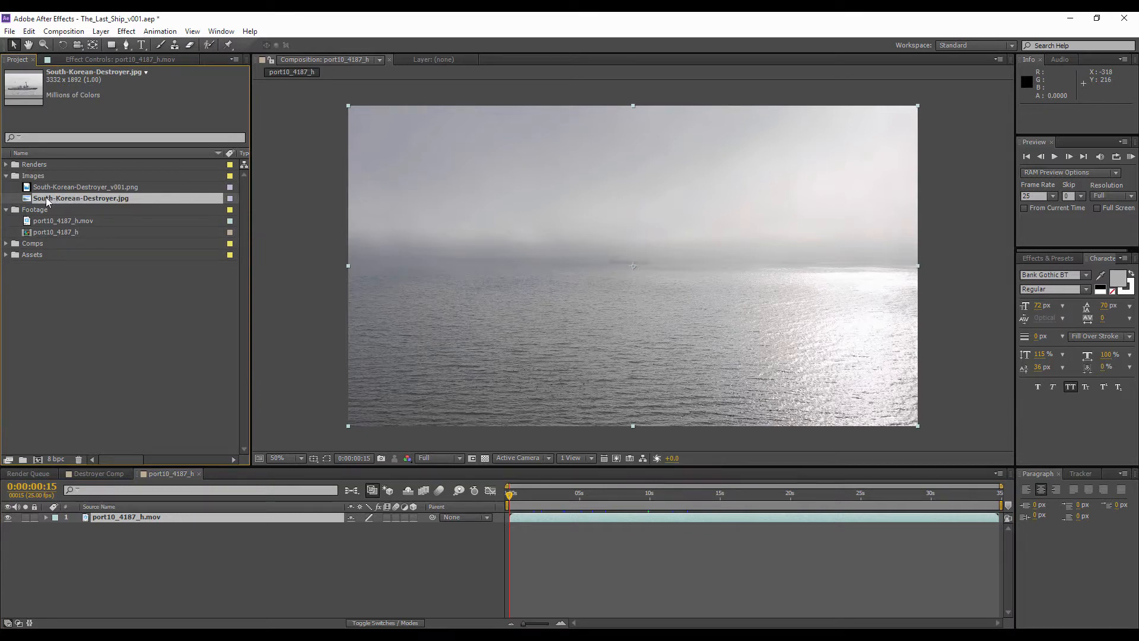
pyautogui.moveTo(41, 197); pyautogui.dragTo(37, 461)
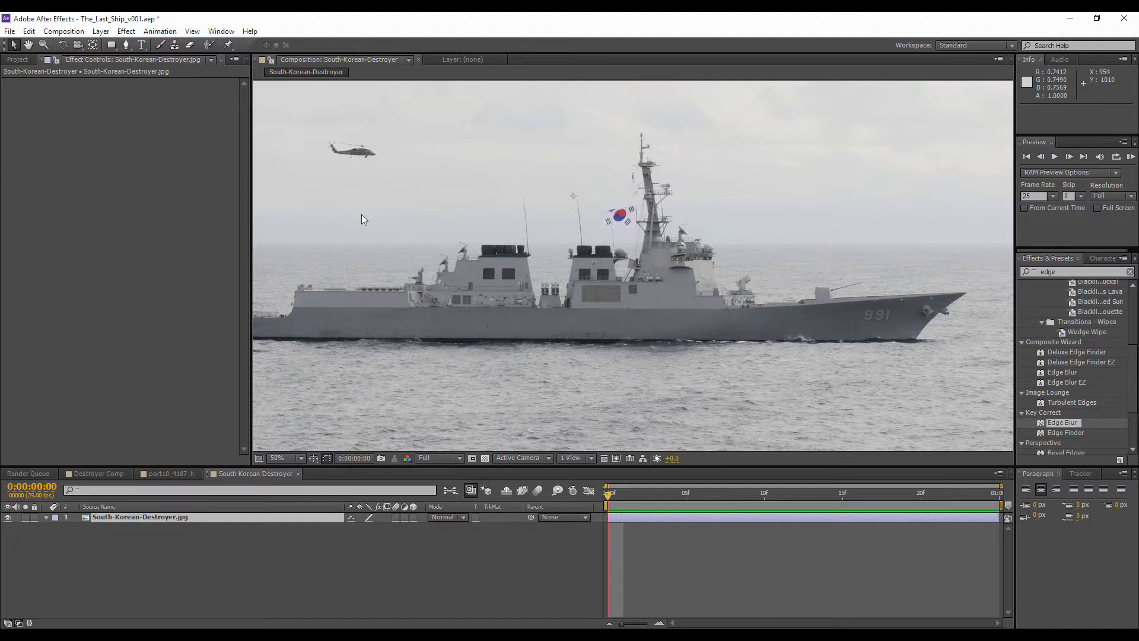
# - Apply Linear Color Key to the destroyer layer, keying out the pale sky colour with Matching Tolerance at 23.1%
pyautogui.rightClick(154, 518)
pyautogui.moveTo(194, 247)
pyautogui.moveTo(357, 294)
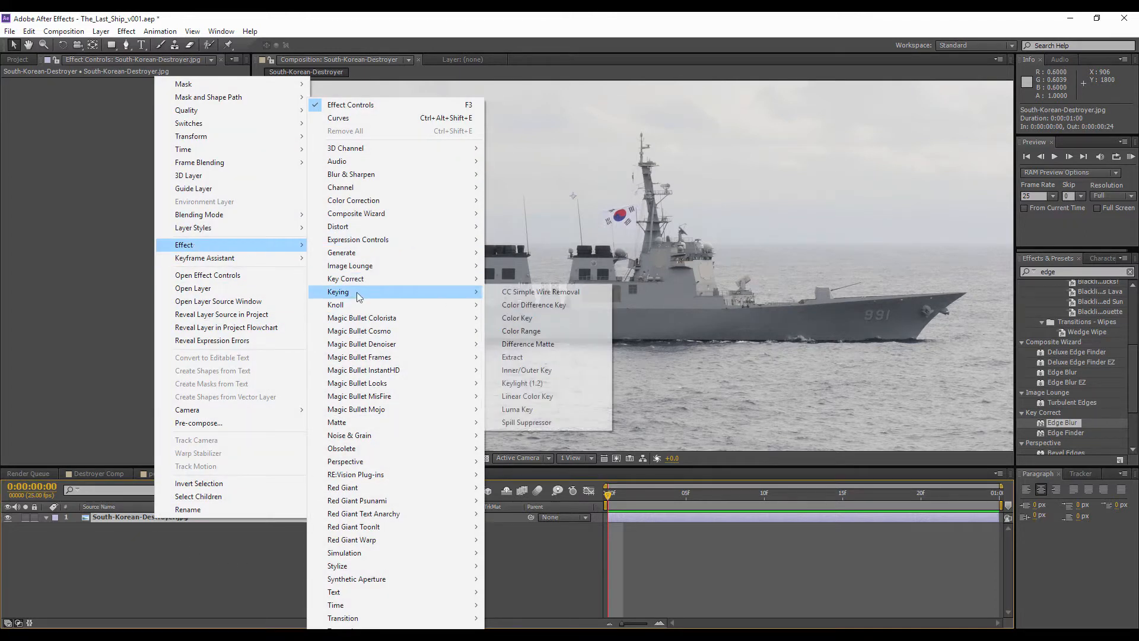
pyautogui.click(524, 397)
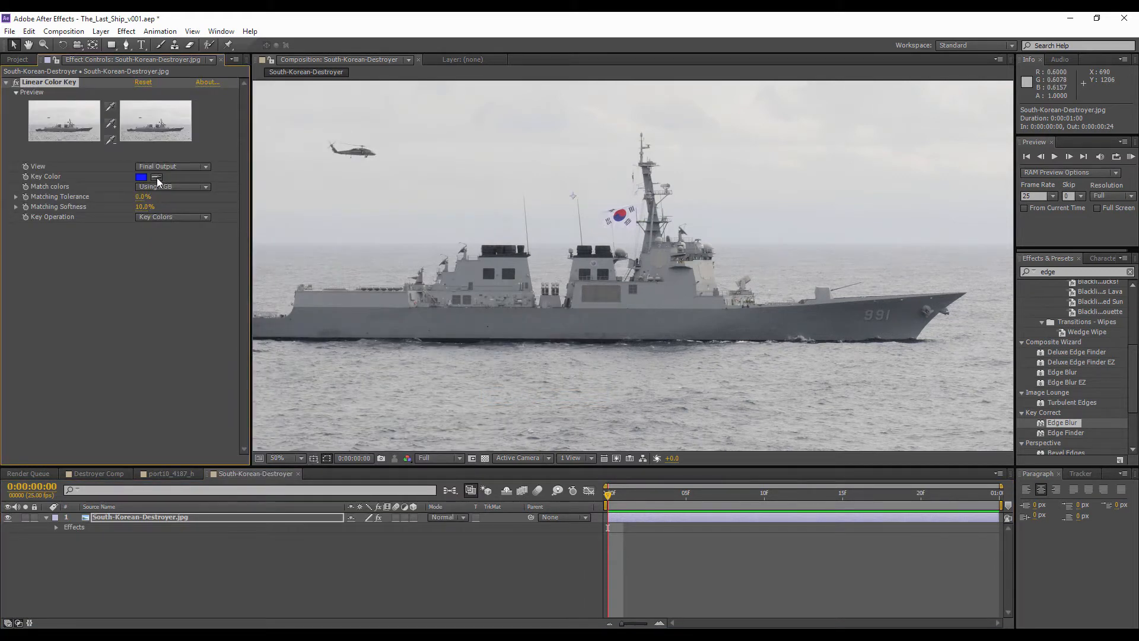
pyautogui.click(595, 200)
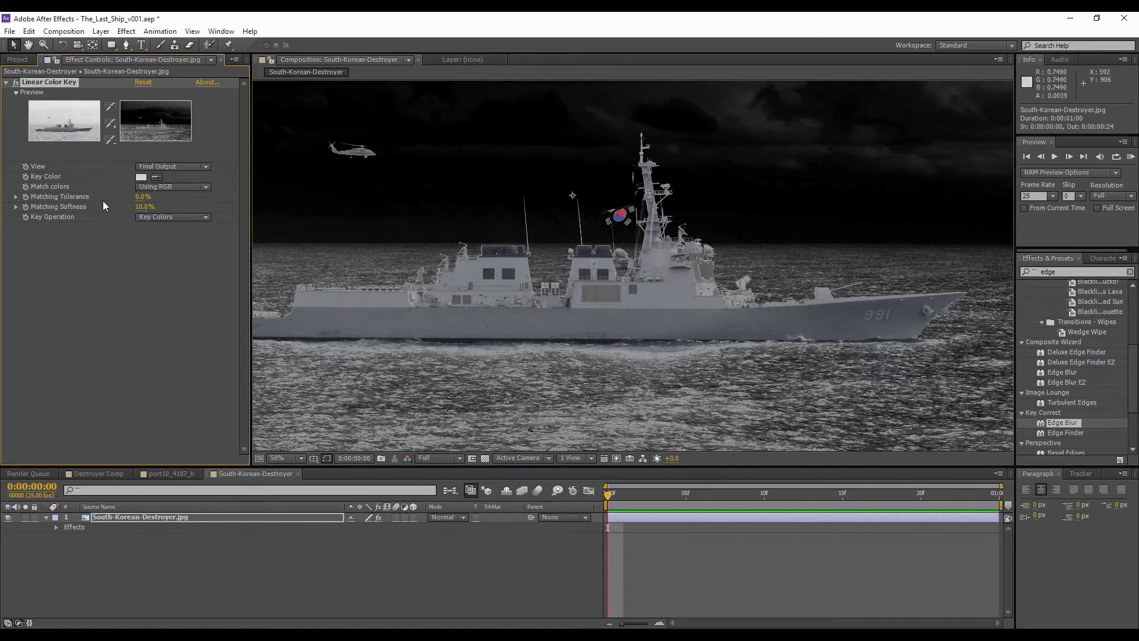
pyautogui.moveTo(140, 203); pyautogui.dragTo(209, 209)
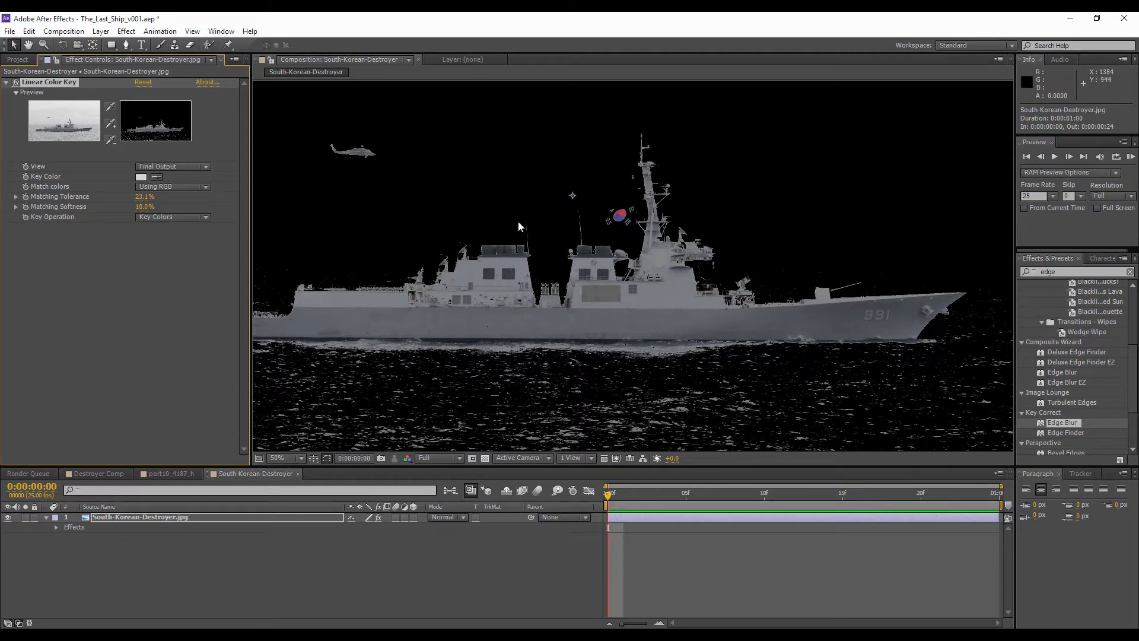
# - Duplicate the keyed destroyer layer and hide the upper copy
pyautogui.click(134, 551)
pyautogui.scroll(4, 691, 166)
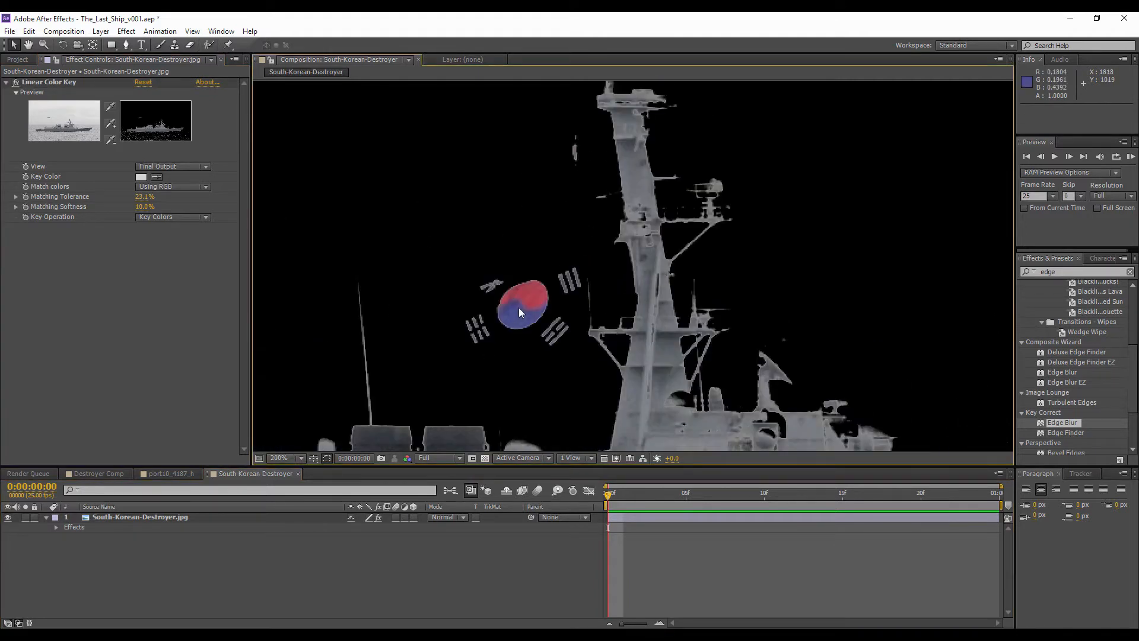
pyautogui.click(196, 517)
pyautogui.hotkey('ctrl', 'd')
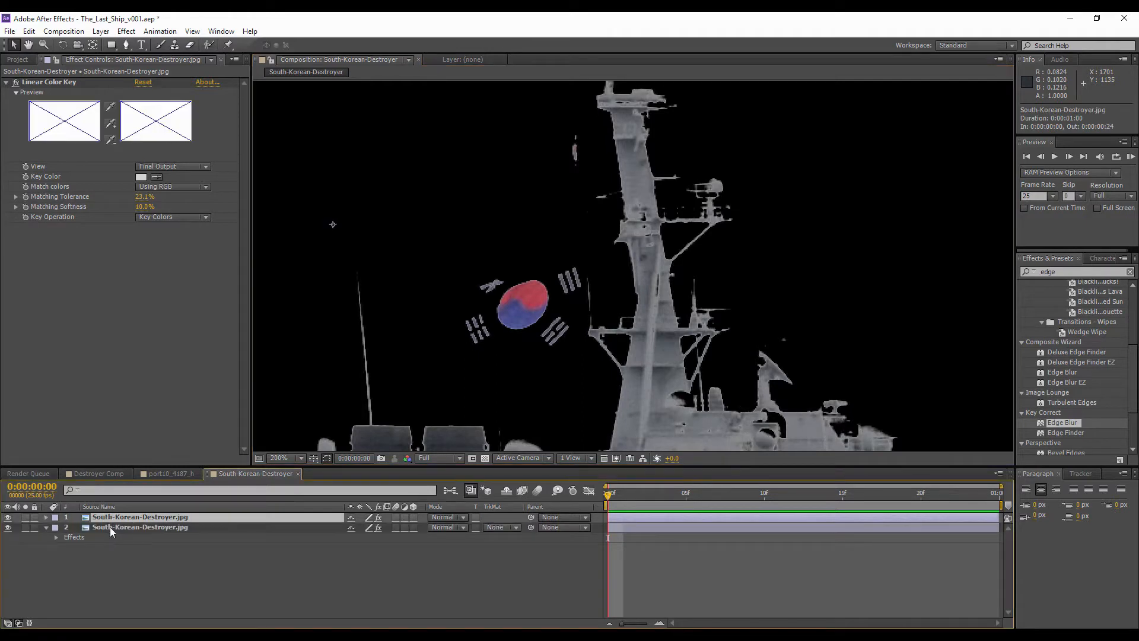
pyautogui.click(111, 528)
pyautogui.click(9, 518)
# - Reset the Linear Color Key effect on the lower destroyer layer to its defaults
pyautogui.click(48, 82)
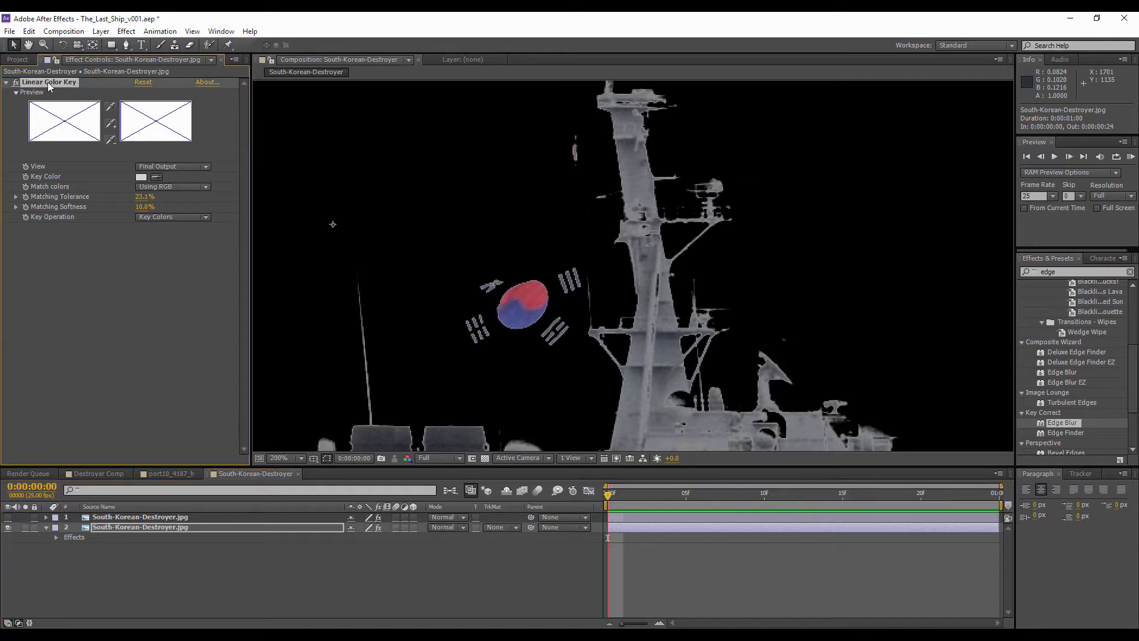
pyautogui.press('Delete')
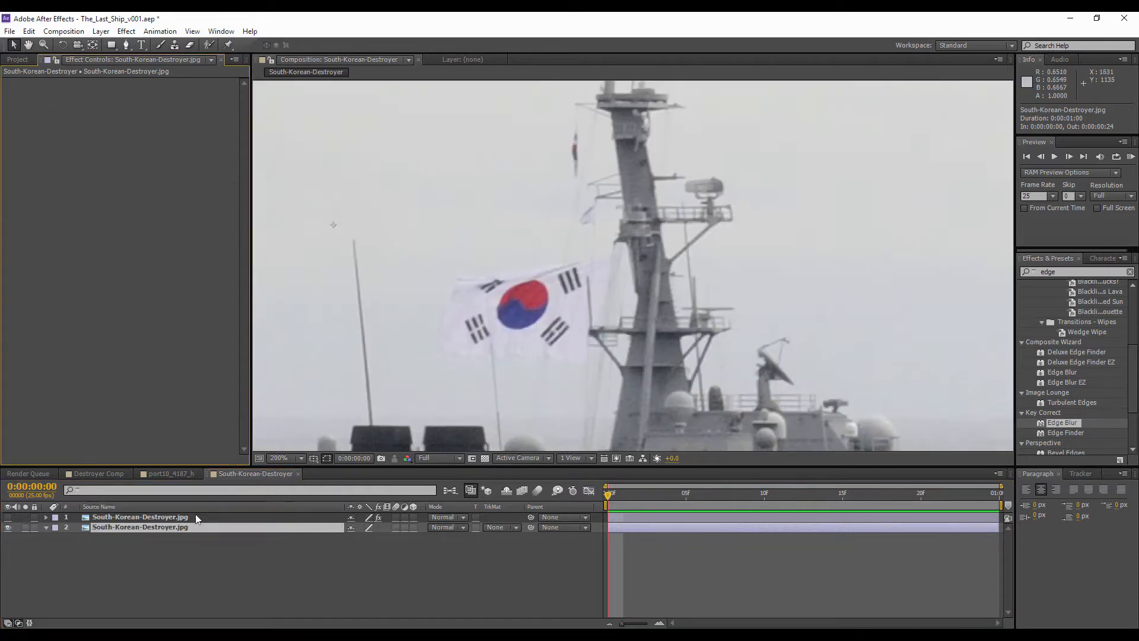
pyautogui.hotkey('ctrl', 'z')
pyautogui.click(142, 83)
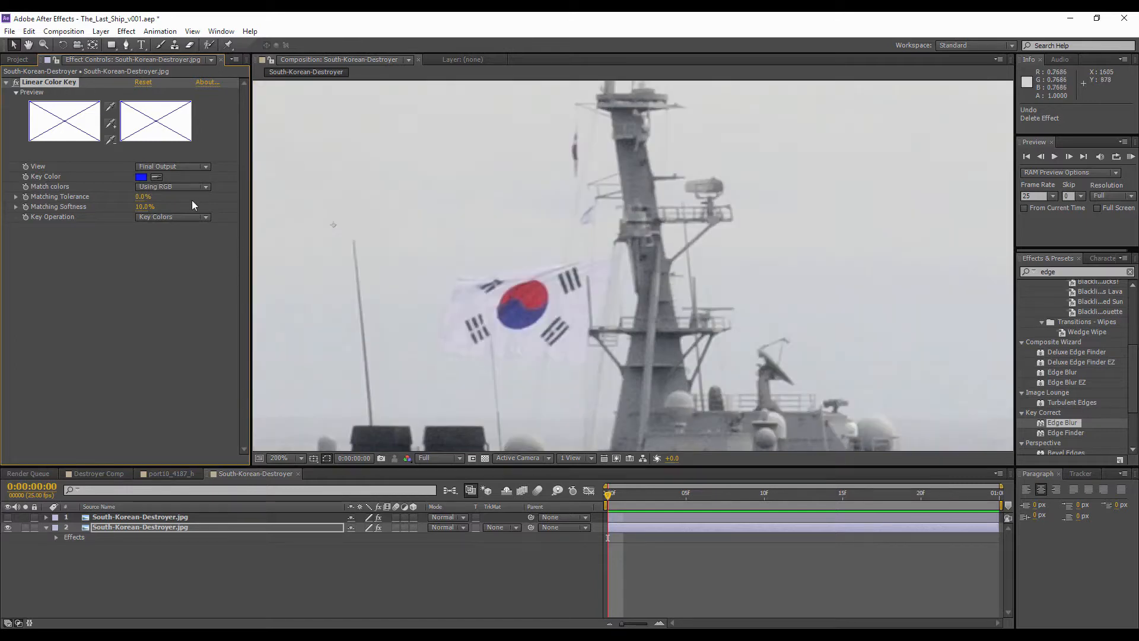
# - Sample the sky beside the mast as the lower layer's key colour and set Matching Softness to 8.2%
pyautogui.click(157, 177)
pyautogui.click(693, 156)
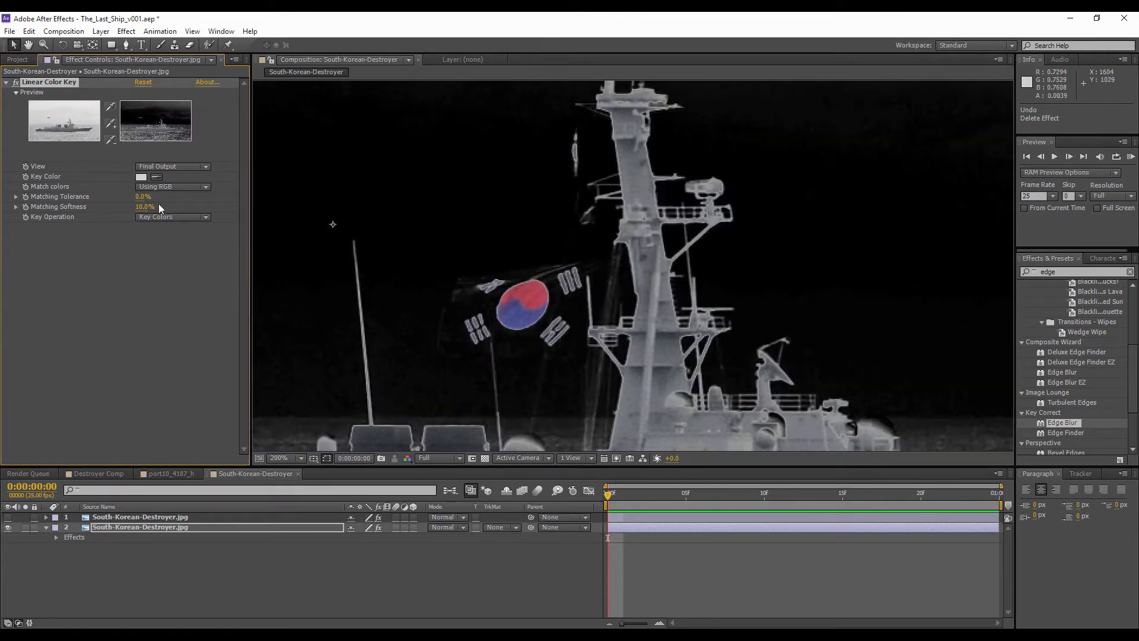
pyautogui.moveTo(144, 197); pyautogui.dragTo(161, 196)
pyautogui.moveTo(143, 209); pyautogui.dragTo(127, 207)
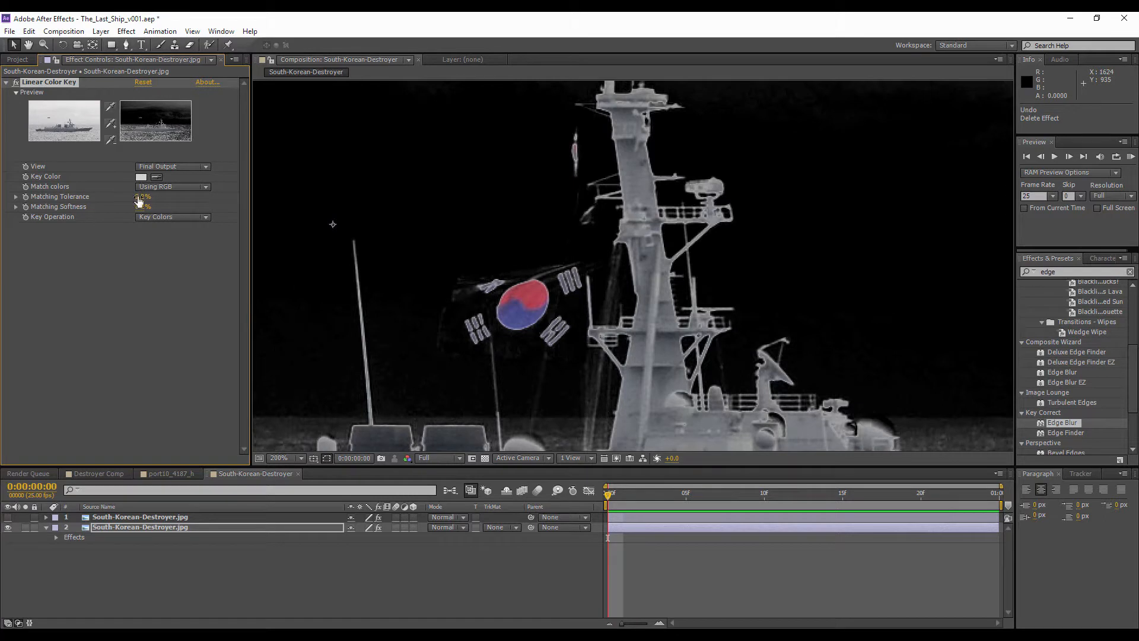
# - Add the sky near the mast top to the keyed colour range and subtract the tone beside the mast rigging
pyautogui.moveTo(633, 227); pyautogui.dragTo(615, 413)
pyautogui.click(111, 123)
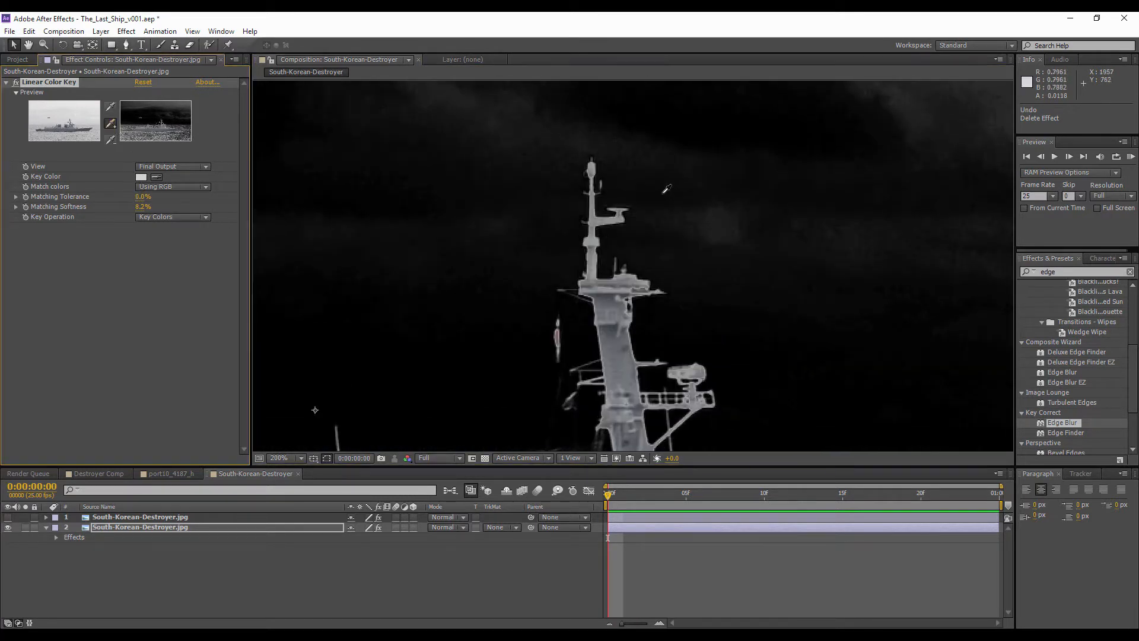
pyautogui.click(663, 213)
pyautogui.moveTo(630, 316); pyautogui.dragTo(605, 92)
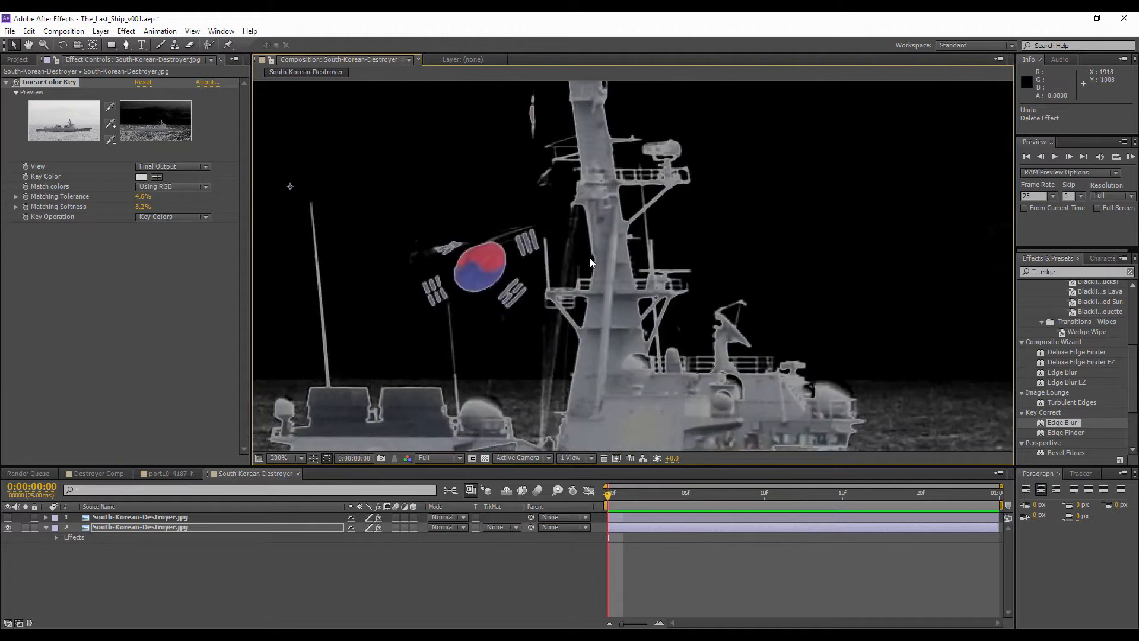
pyautogui.click(111, 140)
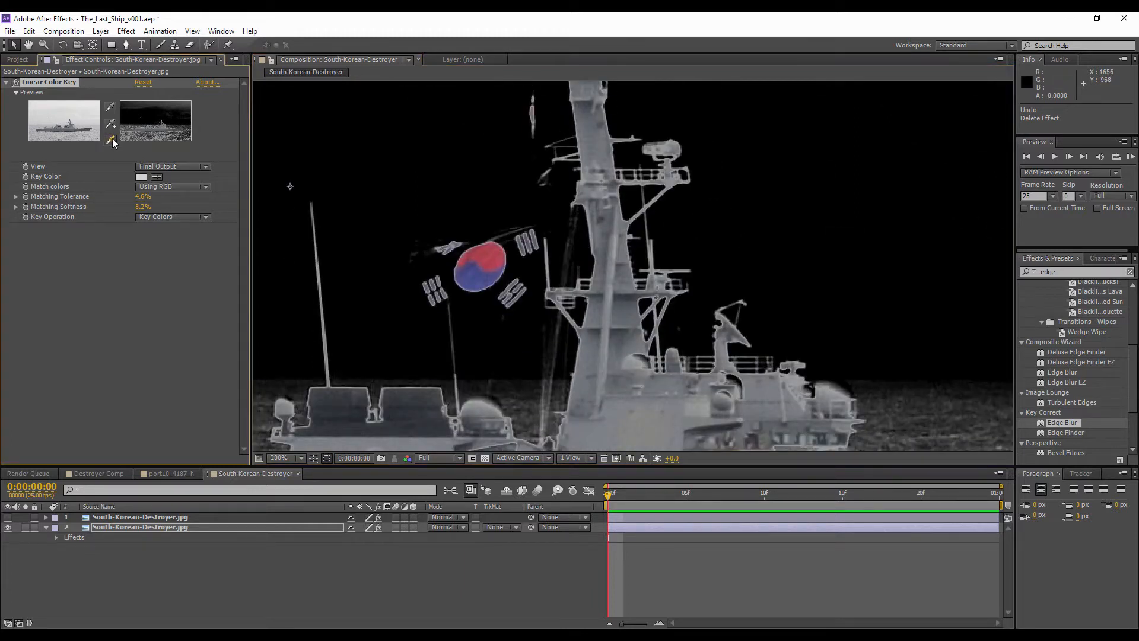
pyautogui.click(578, 247)
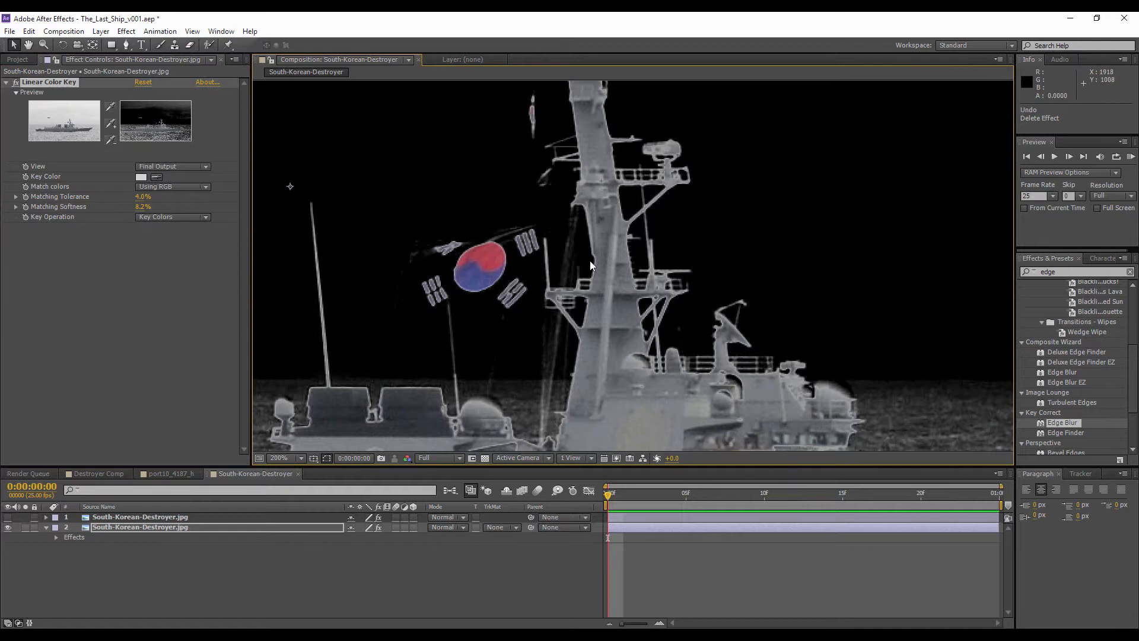
# - Start a Pen mask on the lower destroyer layer, running under the mast and up its right side to the top
pyautogui.scroll(-1, 590, 269)
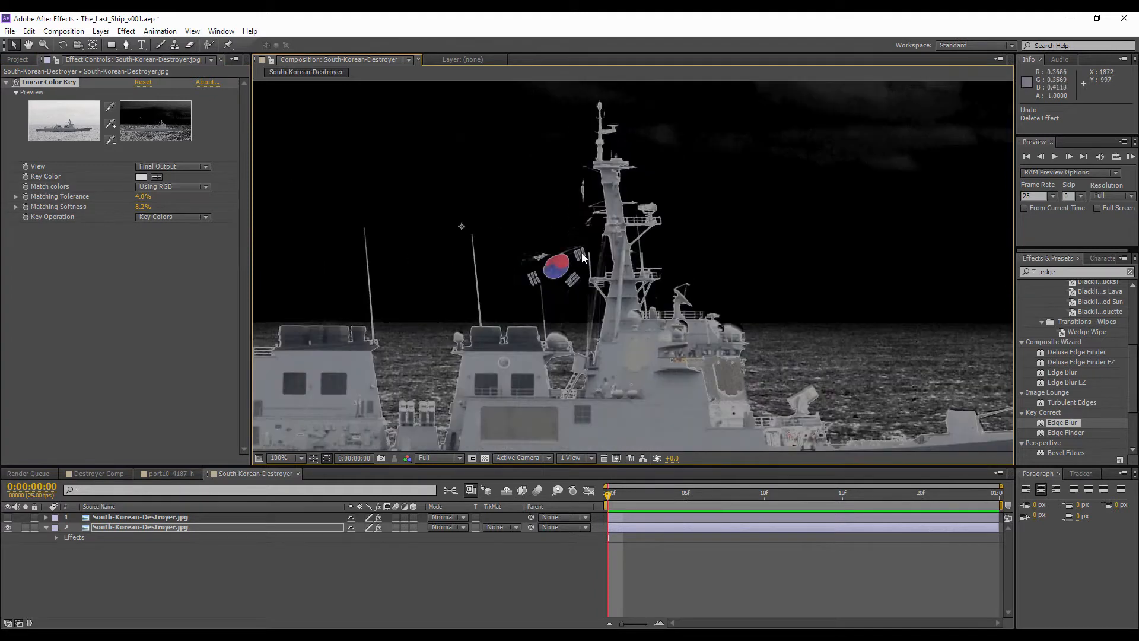
pyautogui.moveTo(574, 233); pyautogui.dragTo(579, 272)
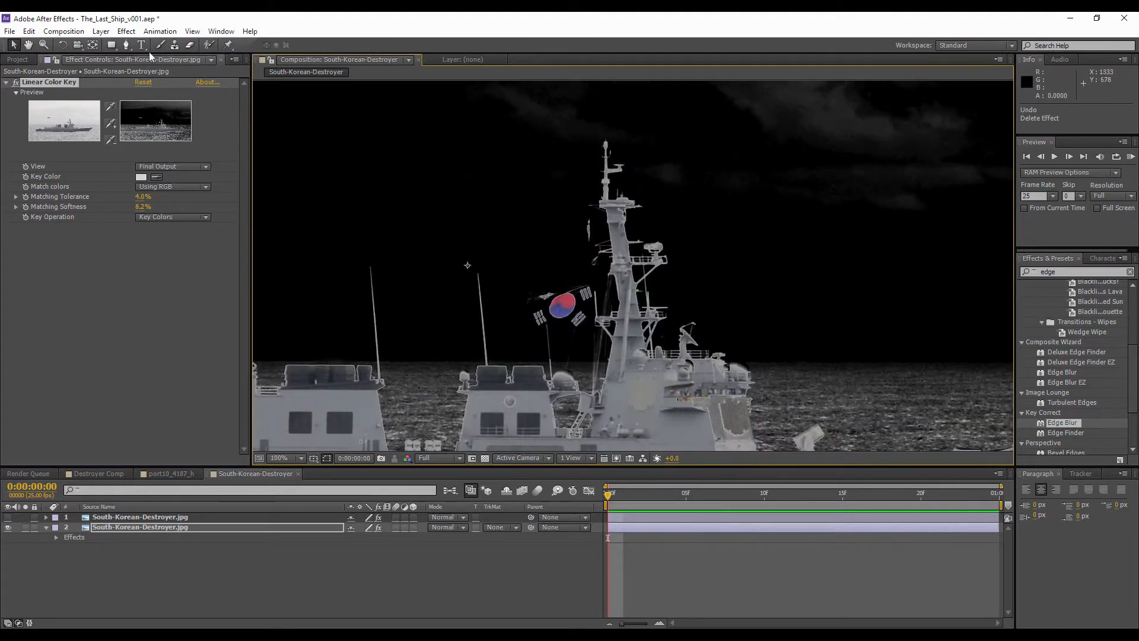
pyautogui.click(128, 45)
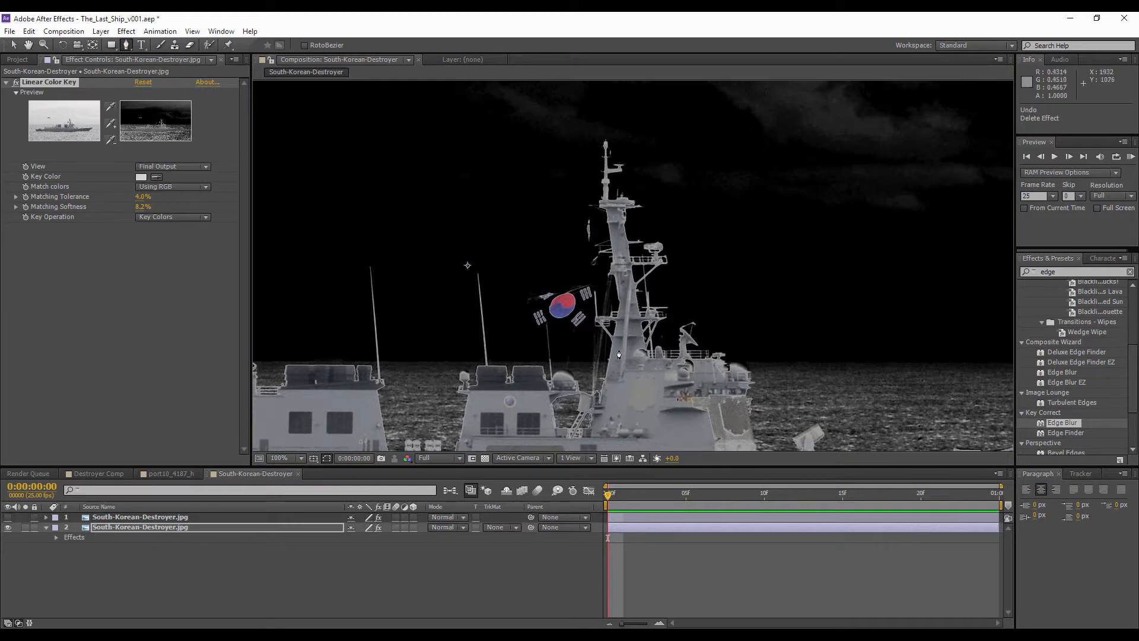
pyautogui.scroll(2, 483, 293)
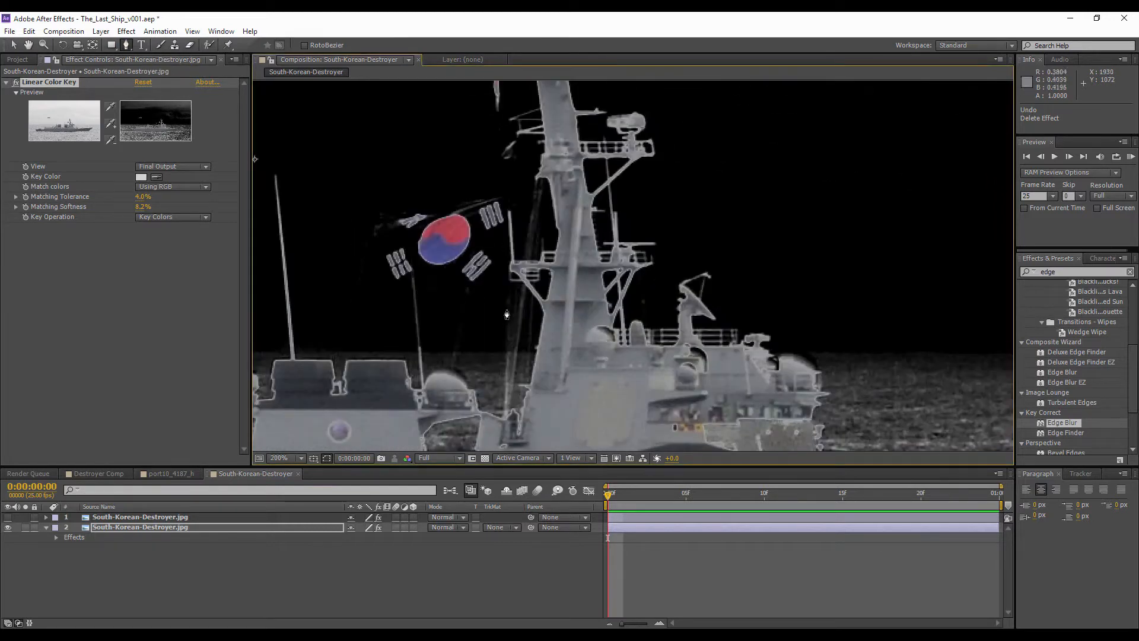
pyautogui.click(490, 352)
pyautogui.click(810, 351)
pyautogui.click(729, 271)
pyautogui.click(689, 157)
pyautogui.moveTo(680, 147); pyautogui.dragTo(729, 407)
pyautogui.click(678, 330)
pyautogui.click(617, 180)
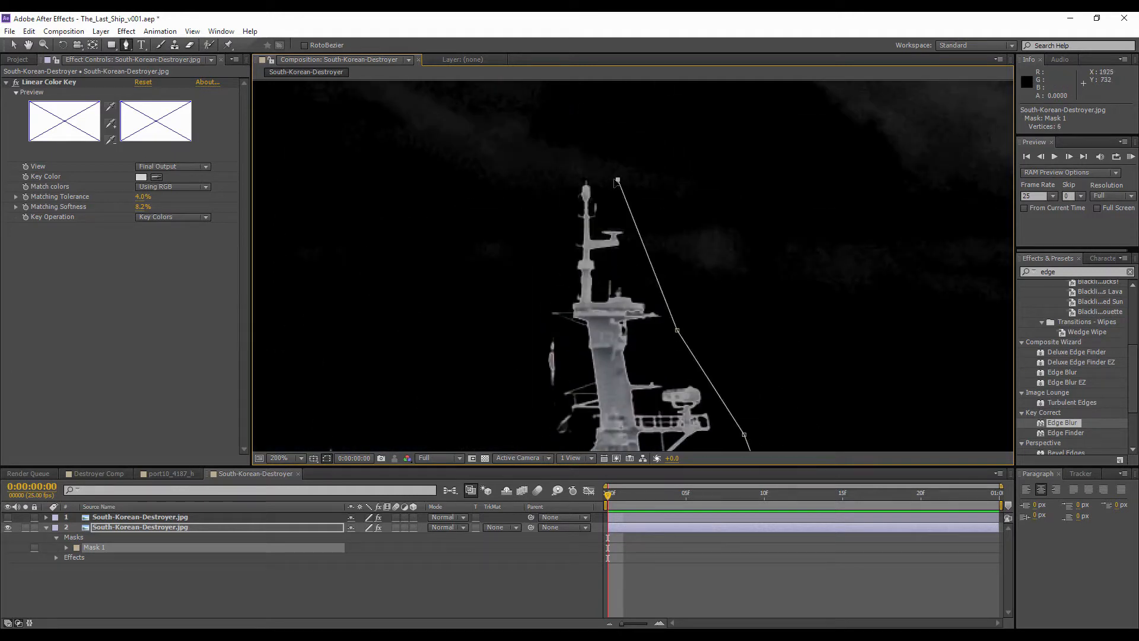
# - Continue the lower destroyer layer's mask from the mast top down its left side, past the small pennant to the upper rigging
pyautogui.click(545, 304)
pyautogui.scroll(-5, 516, 249)
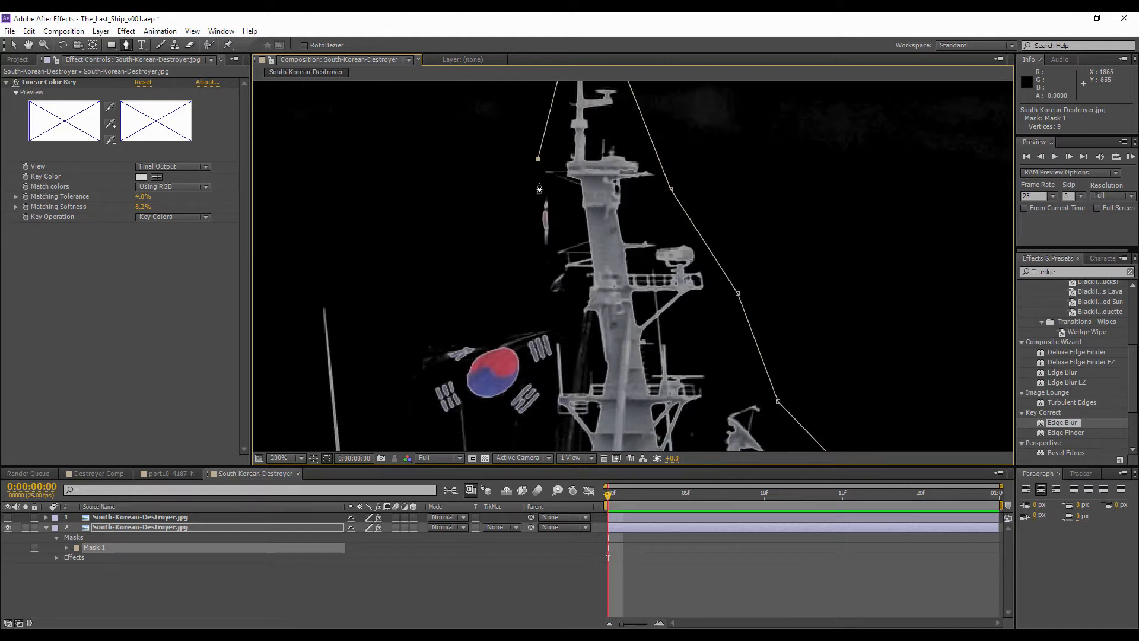
pyautogui.click(539, 184)
pyautogui.press('.')
pyautogui.moveTo(656, 335); pyautogui.dragTo(525, 151)
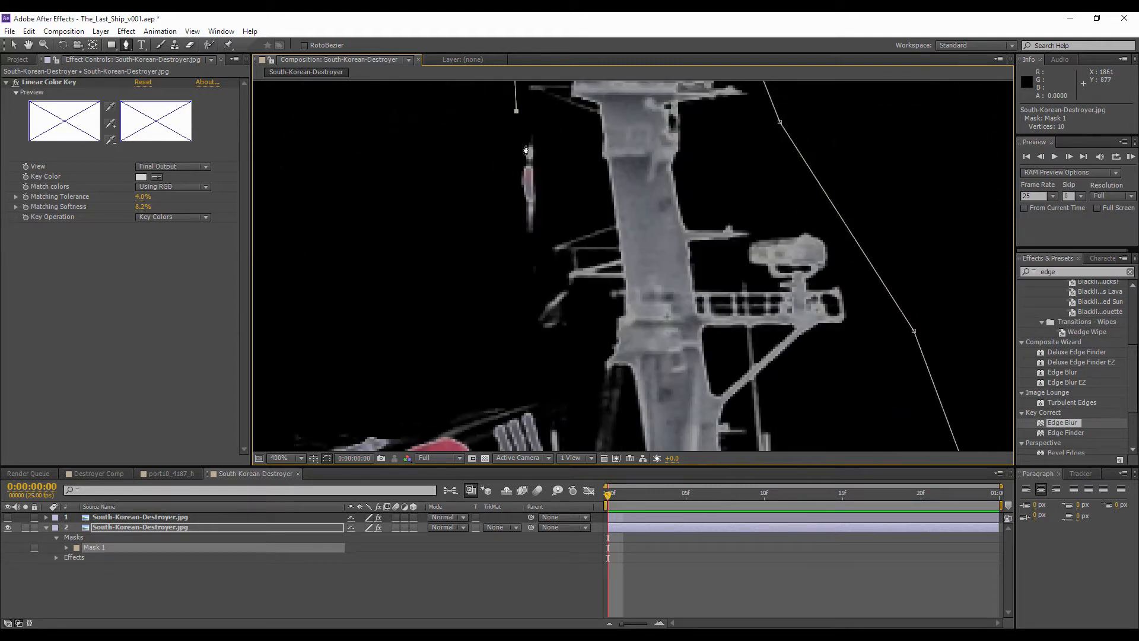
pyautogui.click(555, 238)
pyautogui.click(530, 281)
# - Carry the mask down between the Korean flag and the mast to deck level, and close it at its starting point
pyautogui.moveTo(491, 386); pyautogui.dragTo(503, 225)
pyautogui.click(542, 191)
pyautogui.moveTo(541, 312); pyautogui.dragTo(495, 184)
pyautogui.press(',')
pyautogui.press('.')
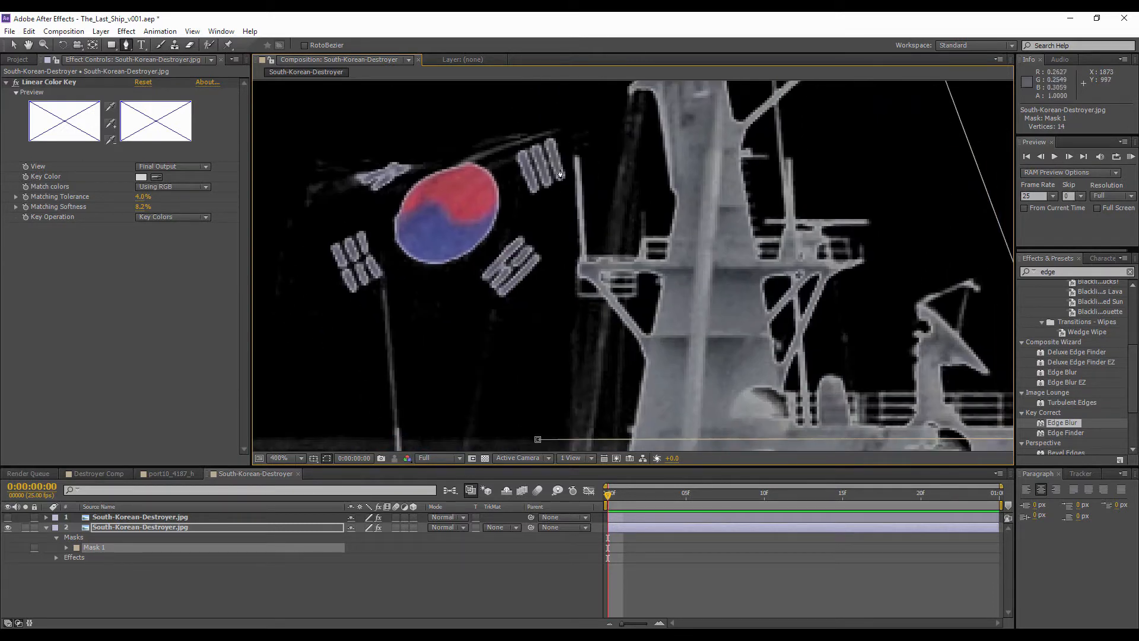
pyautogui.click(575, 257)
pyautogui.moveTo(560, 328); pyautogui.dragTo(534, 206)
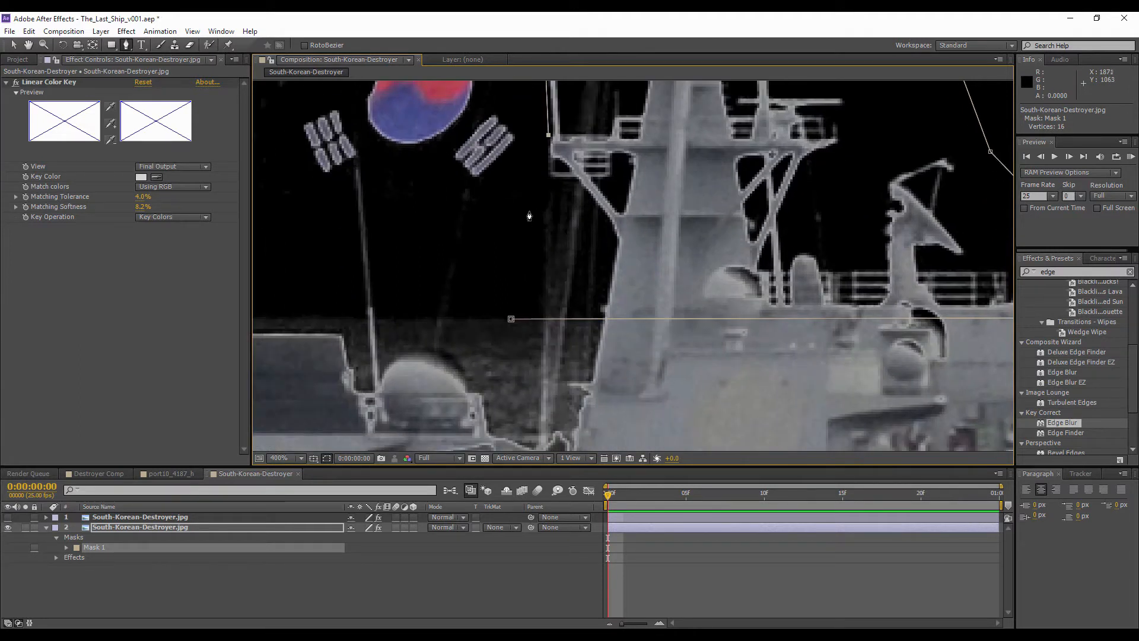
pyautogui.click(509, 324)
pyautogui.press(',')
pyautogui.press(',')
pyautogui.moveTo(668, 167); pyautogui.dragTo(652, 224)
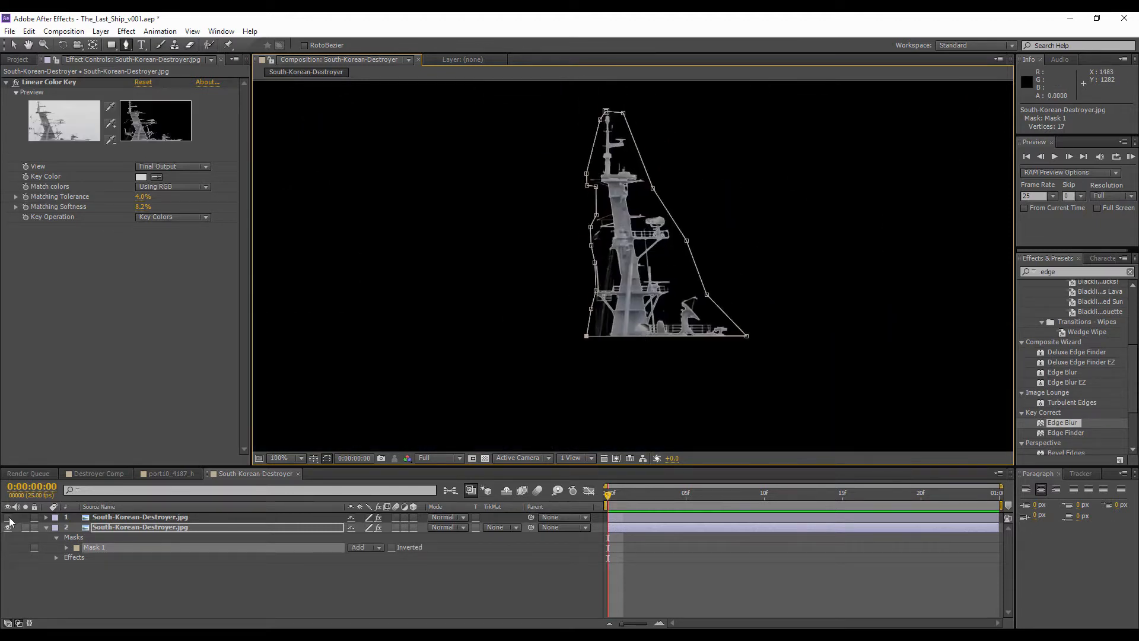
# - Show the upper destroyer layer with mask outlines hidden, and compare the mast with and without the lower layer
pyautogui.click(8, 518)
pyautogui.click(9, 518)
pyautogui.click(8, 519)
pyautogui.click(327, 458)
pyautogui.click(9, 527)
pyautogui.click(9, 527)
pyautogui.click(9, 527)
pyautogui.click(9, 527)
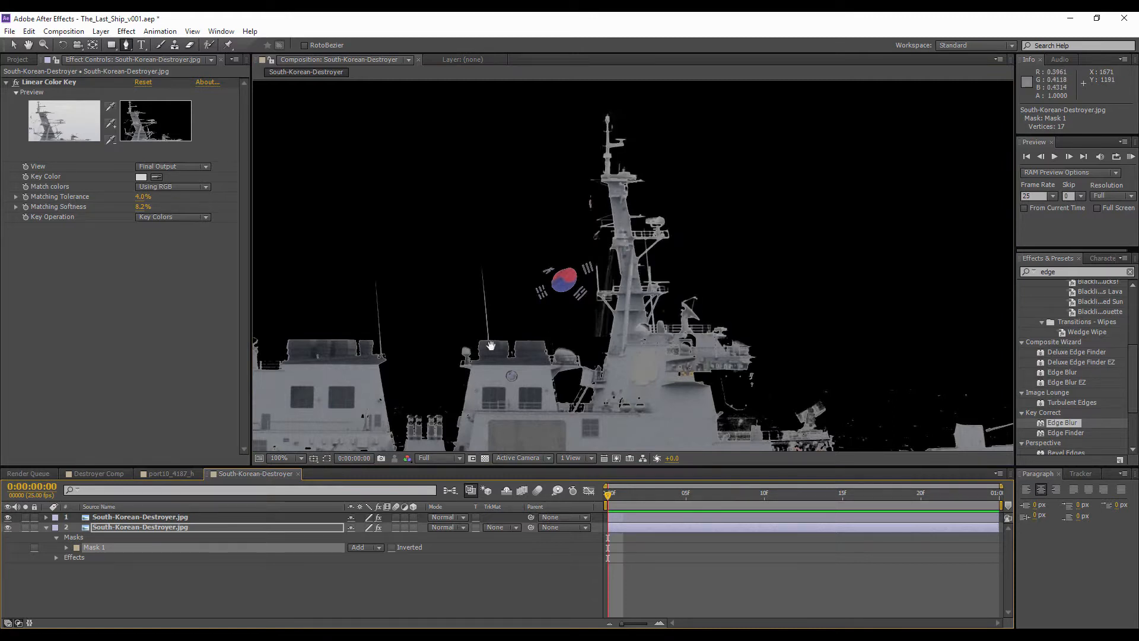
# - Start a Pen mask on the upper destroyer layer at the stern corner, running forward along the flight deck edge
pyautogui.moveTo(492, 346); pyautogui.dragTo(649, 171)
pyautogui.moveTo(489, 257); pyautogui.dragTo(621, 267)
pyautogui.scroll(2, 627, 280)
pyautogui.scroll(-2, 448, 275)
pyautogui.moveTo(519, 268); pyautogui.dragTo(851, 278)
pyautogui.scroll(2, 427, 303)
pyautogui.moveTo(319, 334); pyautogui.dragTo(529, 317)
pyautogui.click(110, 517)
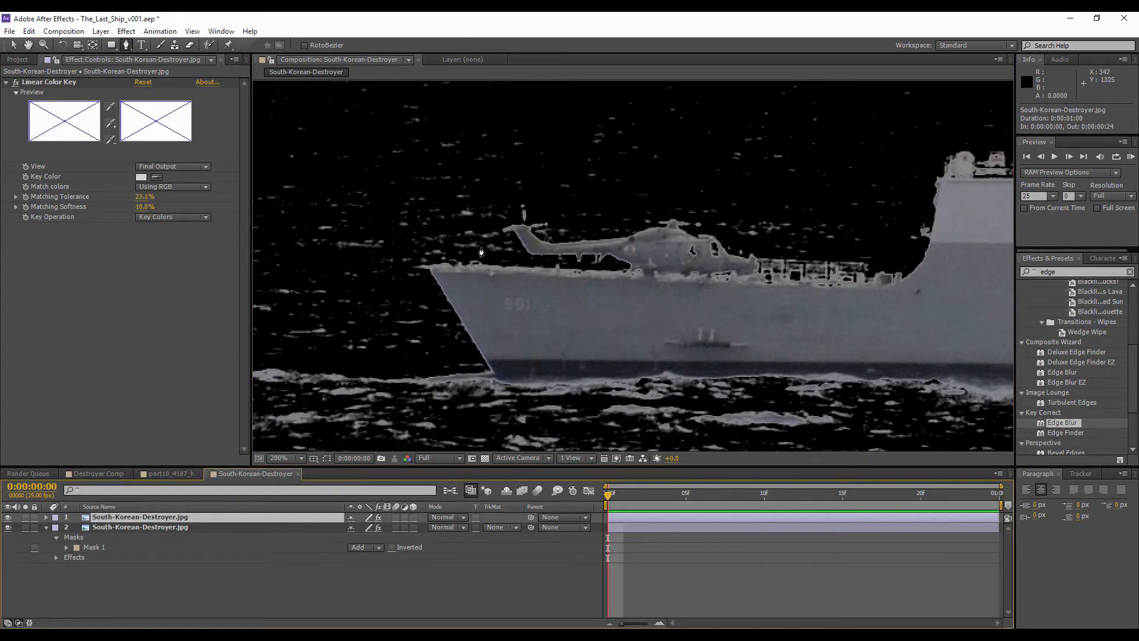
pyautogui.scroll(2, 418, 265)
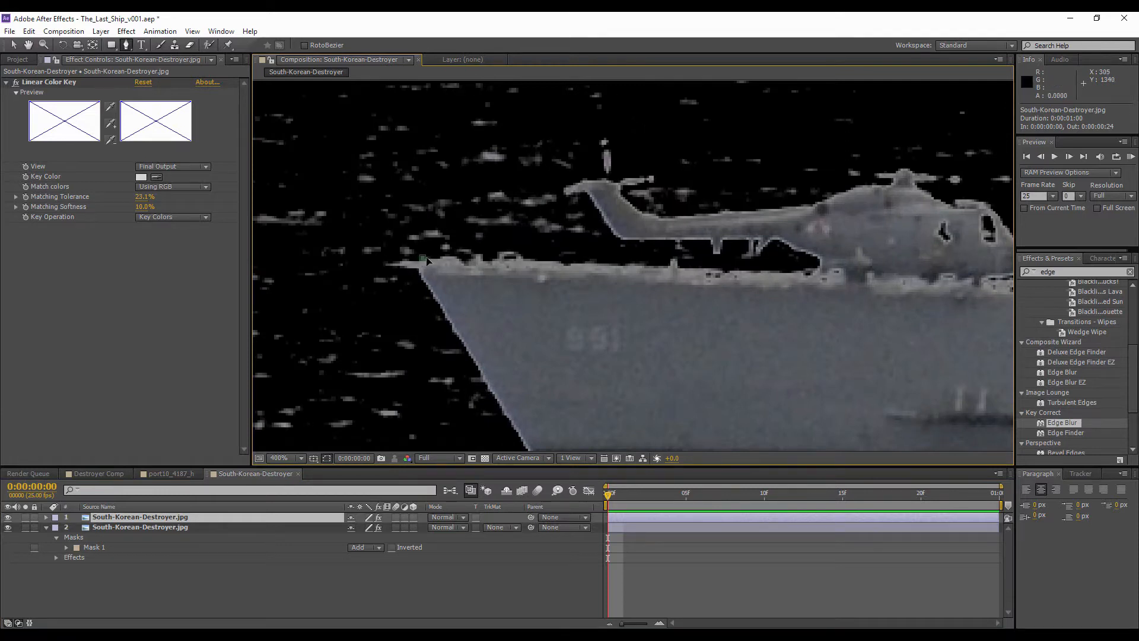
pyautogui.click(470, 258)
pyautogui.scroll(2, 352, 252)
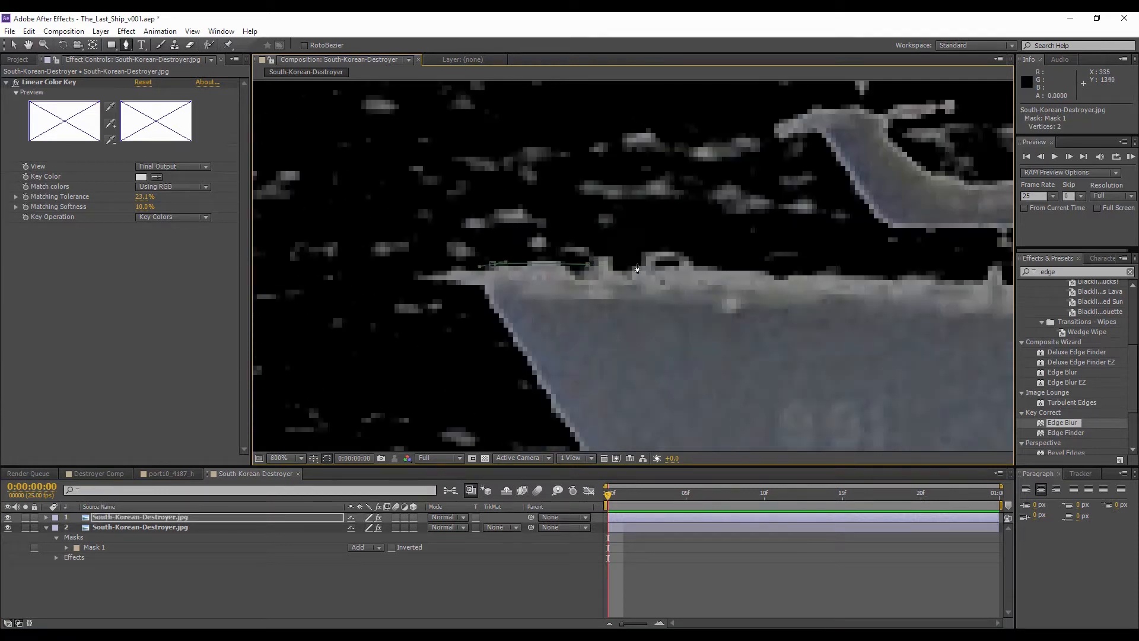
pyautogui.click(800, 266)
pyautogui.moveTo(830, 270); pyautogui.dragTo(344, 253)
# - Continue the upper layer's mask along the flight deck edge, beneath the helicopter as far as its nose
pyautogui.click(445, 255)
pyautogui.click(501, 237)
pyautogui.click(517, 245)
pyautogui.click(536, 255)
pyautogui.click(701, 264)
pyautogui.click(736, 273)
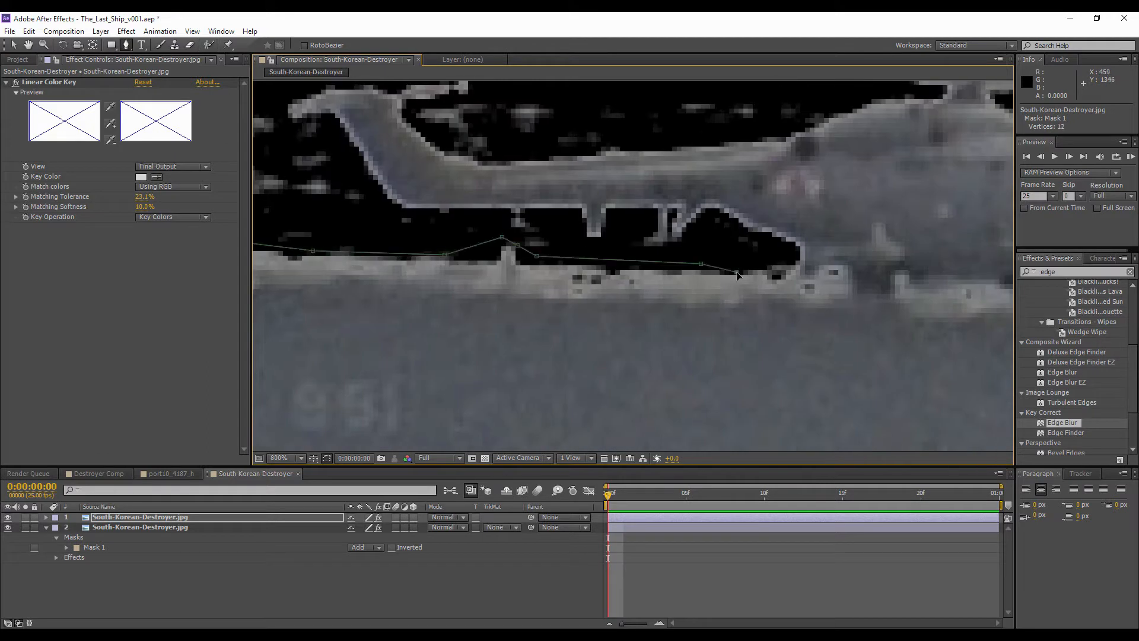
pyautogui.scroll(-2, 737, 274)
pyautogui.scroll(2, 612, 255)
pyautogui.click(613, 257)
pyautogui.click(687, 262)
pyautogui.moveTo(682, 264); pyautogui.dragTo(446, 261)
pyautogui.scroll(-1, 446, 261)
pyautogui.click(644, 263)
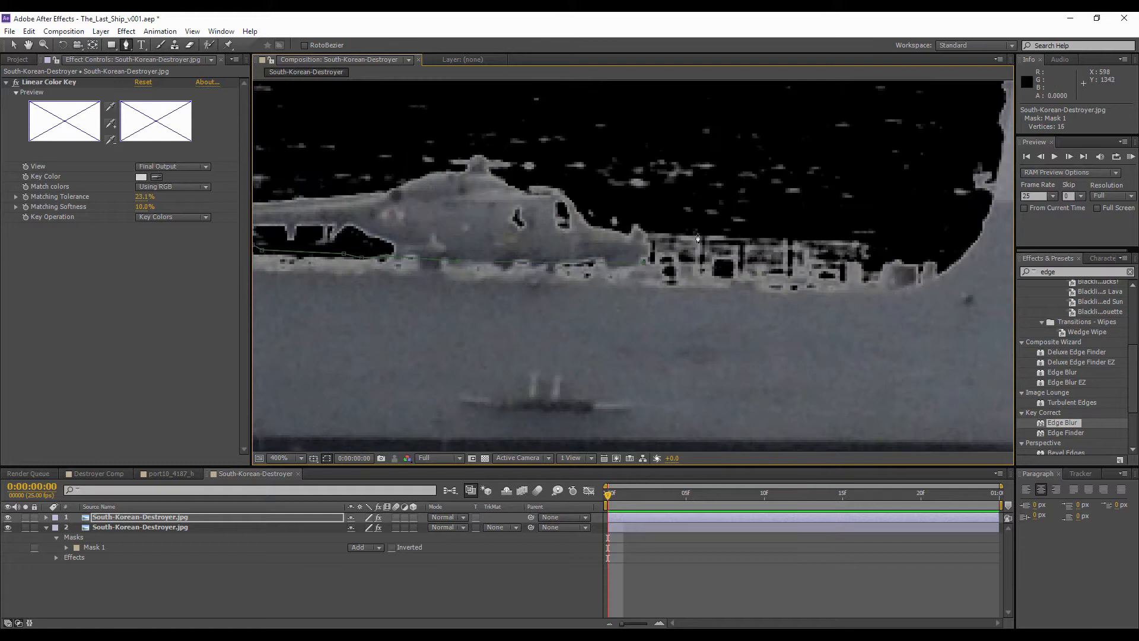
# - Route the mask up the helicopter's nose and along the top of the deck railings toward the hangar
pyautogui.scroll(1, 694, 235)
pyautogui.click(608, 286)
pyautogui.click(604, 245)
pyautogui.click(602, 229)
pyautogui.click(696, 237)
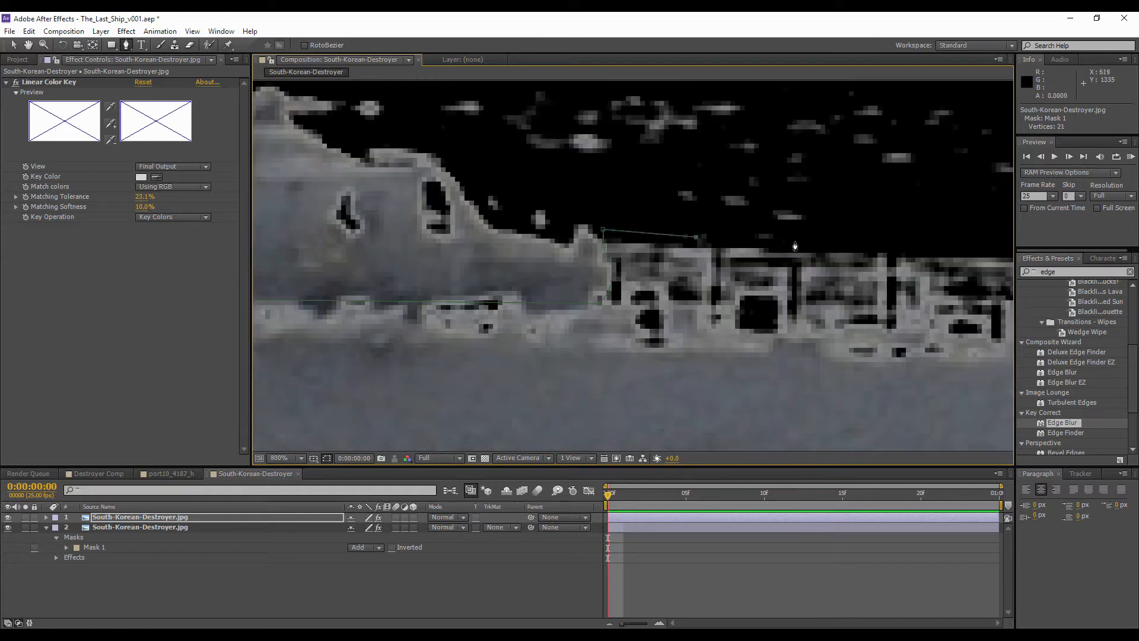
pyautogui.click(801, 244)
pyautogui.moveTo(801, 244); pyautogui.dragTo(483, 264)
pyautogui.scroll(-1, 483, 264)
pyautogui.click(610, 268)
pyautogui.click(693, 267)
# - Carry the mask up the hangar's stern-side wall and over the equipment at the aft end of its roof
pyautogui.moveTo(705, 228); pyautogui.dragTo(627, 313)
pyautogui.moveTo(617, 293); pyautogui.dragTo(617, 283)
pyautogui.click(639, 234)
pyautogui.moveTo(640, 235); pyautogui.dragTo(400, 240)
pyautogui.click(578, 226)
pyautogui.click(639, 221)
pyautogui.click(491, 254)
pyautogui.click(573, 261)
pyautogui.click(674, 264)
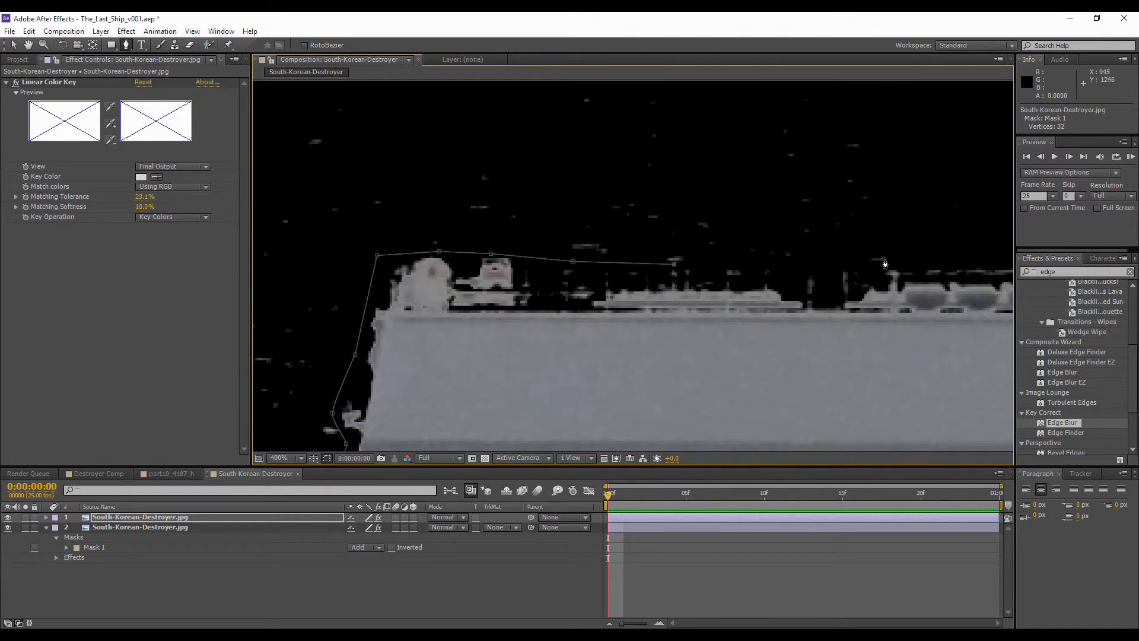
# - Extend the mask forward along the hangar roof to the base of the small rooftop antenna
pyautogui.click(891, 265)
pyautogui.moveTo(891, 264); pyautogui.dragTo(457, 311)
pyautogui.click(804, 312)
pyautogui.moveTo(804, 311); pyautogui.dragTo(511, 327)
pyautogui.click(519, 300)
pyautogui.click(599, 303)
pyautogui.click(600, 288)
# - Outline the small rooftop antenna with the mask and return to the roof line ahead of it
pyautogui.click(564, 279)
pyautogui.click(621, 250)
pyautogui.click(612, 226)
pyautogui.click(666, 175)
pyautogui.click(682, 184)
pyautogui.click(676, 235)
pyautogui.click(689, 296)
pyautogui.click(704, 322)
pyautogui.click(750, 317)
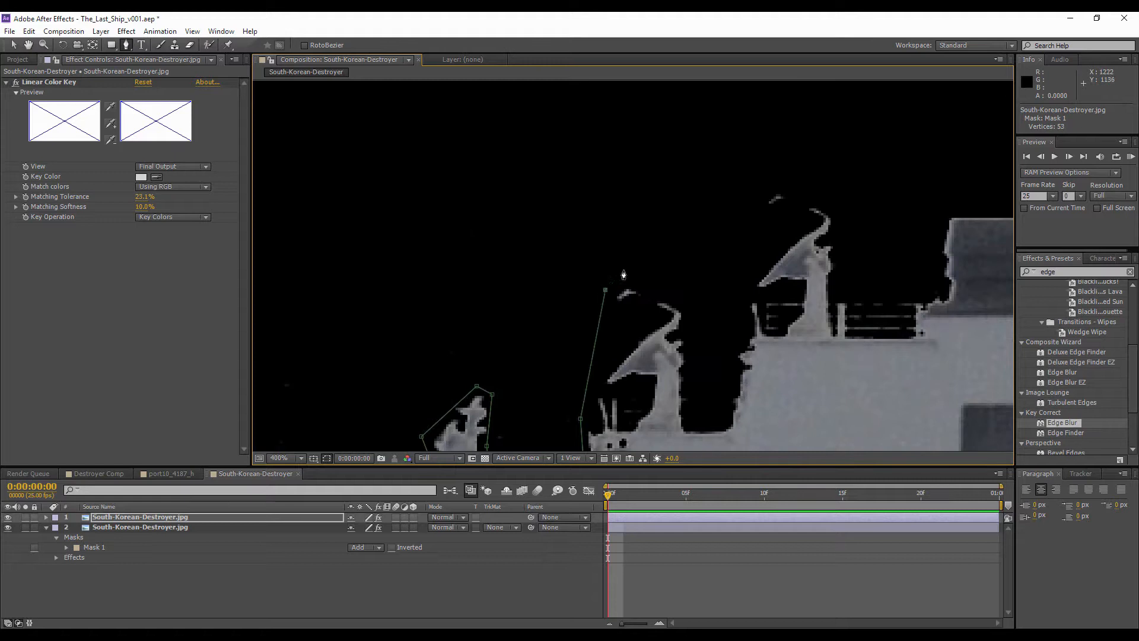
# - Take the mask over the two large radar dishes and around the tall whip antenna on the aft deckhouse
pyautogui.click(624, 271)
pyautogui.click(723, 297)
pyautogui.click(739, 189)
pyautogui.click(885, 190)
pyautogui.moveTo(901, 190); pyautogui.dragTo(420, 287)
pyautogui.click(623, 232)
pyautogui.click(571, 157)
pyautogui.click(641, 202)
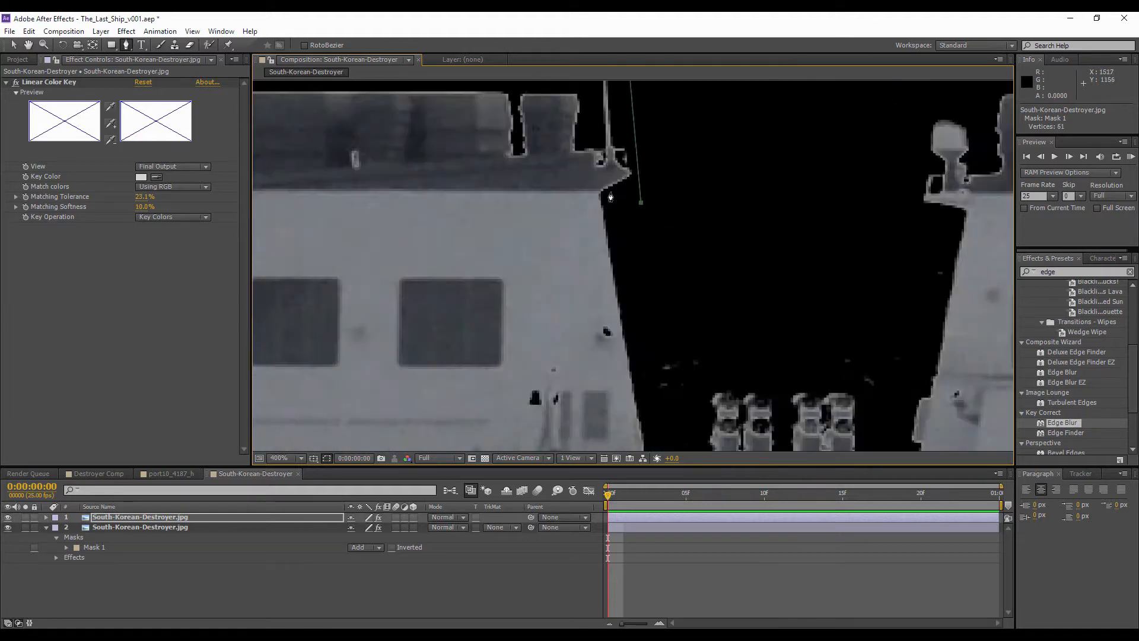
# - Run the mask down the aft deckhouse's front wall and around the launcher canisters in the gap between the deckhouses
pyautogui.moveTo(747, 417); pyautogui.dragTo(611, 196)
pyautogui.click(500, 131)
pyautogui.click(517, 233)
pyautogui.click(529, 266)
pyautogui.click(541, 316)
pyautogui.click(568, 276)
pyautogui.click(571, 162)
pyautogui.click(720, 168)
pyautogui.click(732, 278)
pyautogui.click(745, 324)
pyautogui.click(614, 358)
# - Continue the mask up the next deckhouse, around its whip antenna and across to the foot of the main mast
pyautogui.moveTo(783, 122); pyautogui.dragTo(513, 254)
pyautogui.click(639, 236)
pyautogui.click(600, 222)
pyautogui.click(563, 232)
pyautogui.click(604, 210)
pyautogui.click(662, 361)
pyautogui.click(625, 282)
pyautogui.click(665, 277)
pyautogui.click(662, 181)
pyautogui.moveTo(662, 182); pyautogui.dragTo(645, 291)
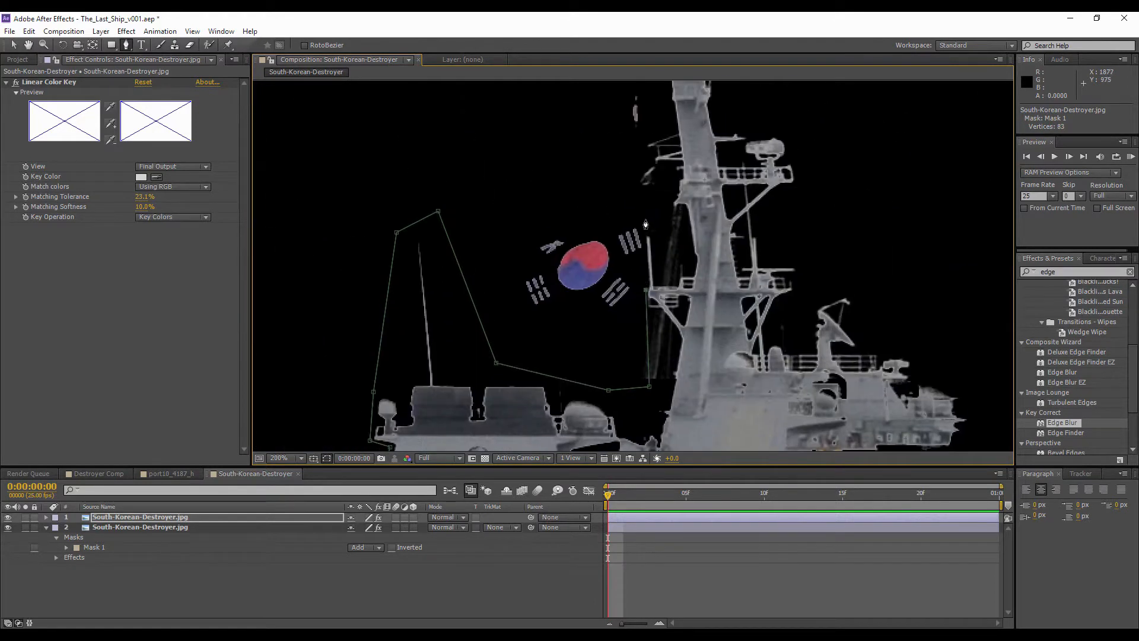
# - Take the mask up the main mast's left side, over its top and down the right side to the bridge roof
pyautogui.click(645, 220)
pyautogui.click(620, 158)
pyautogui.moveTo(620, 158); pyautogui.dragTo(589, 276)
pyautogui.click(617, 209)
pyautogui.scroll(-2, 620, 188)
pyautogui.moveTo(711, 320); pyautogui.dragTo(633, 259)
pyautogui.scroll(2, 633, 260)
pyautogui.click(654, 286)
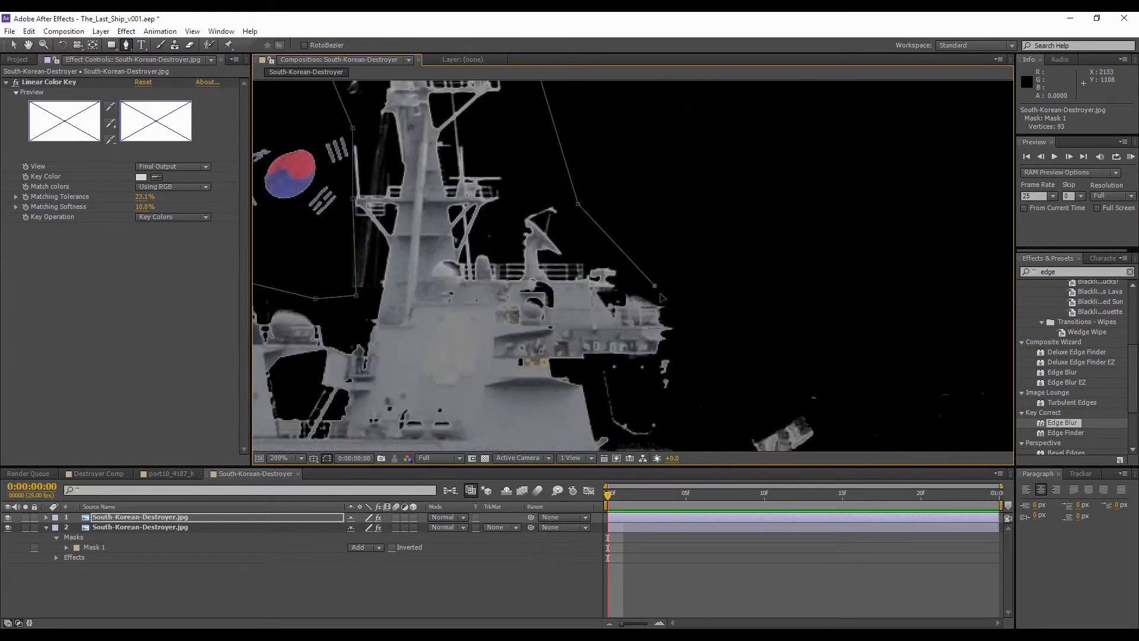
# - Bring the mask down ahead of the bridge and over the top of the tilted launcher on the foredeck
pyautogui.moveTo(692, 362); pyautogui.dragTo(660, 235)
pyautogui.click(649, 217)
pyautogui.click(652, 328)
pyautogui.click(661, 347)
pyautogui.click(716, 343)
pyautogui.click(707, 306)
pyautogui.click(765, 283)
pyautogui.click(793, 306)
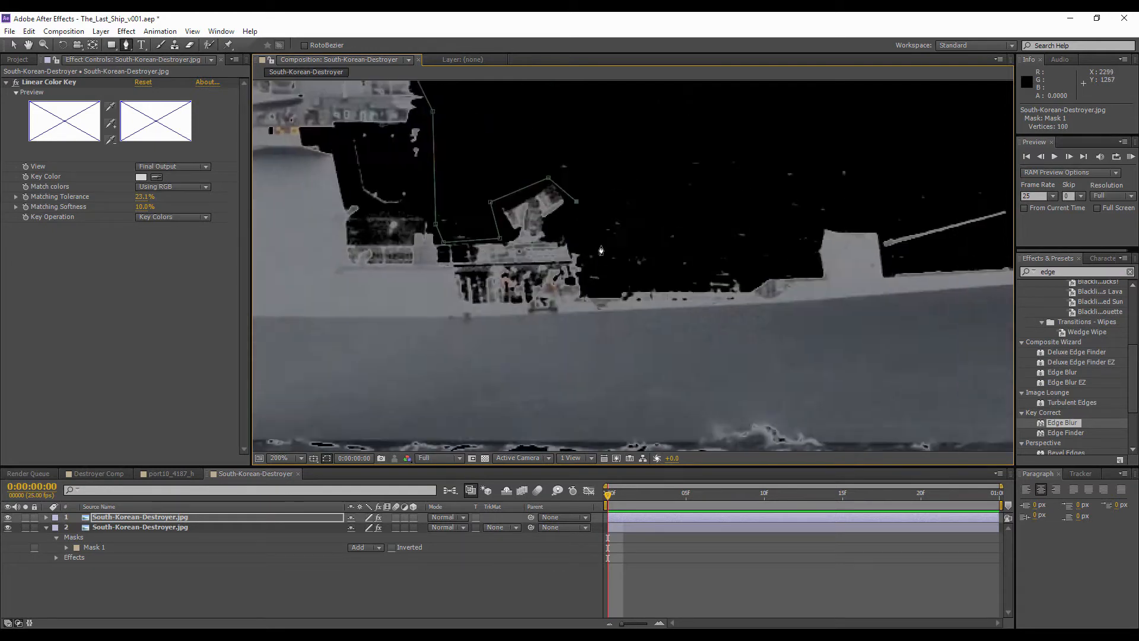
# - Follow the front of the tilted launcher down to the foredeck and run the mask forward along the deck edge
pyautogui.scroll(1, 601, 251)
pyautogui.click(500, 209)
pyautogui.click(516, 236)
pyautogui.click(506, 250)
pyautogui.click(511, 259)
pyautogui.click(518, 300)
pyautogui.click(589, 299)
pyautogui.click(753, 299)
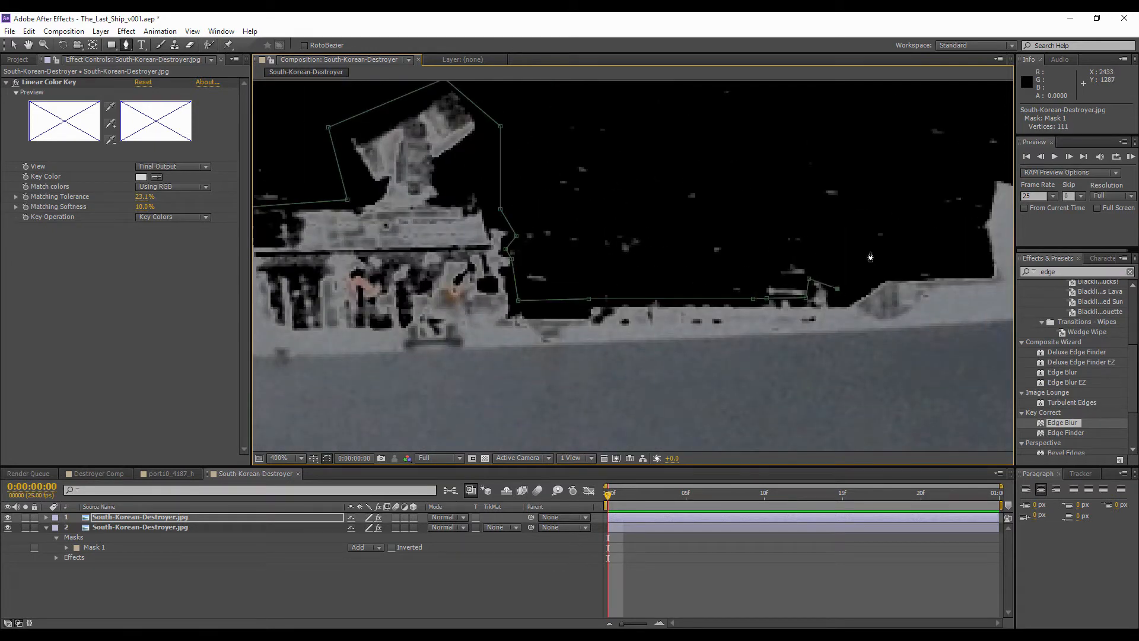
# - Extend the mask along the foredeck, up the back of the gun turret and over its top
pyautogui.moveTo(870, 257); pyautogui.dragTo(566, 281)
pyautogui.click(596, 296)
pyautogui.click(681, 291)
pyautogui.click(676, 250)
pyautogui.click(685, 203)
pyautogui.click(802, 210)
pyautogui.scroll(1, 807, 207)
pyautogui.moveTo(830, 205); pyautogui.dragTo(434, 209)
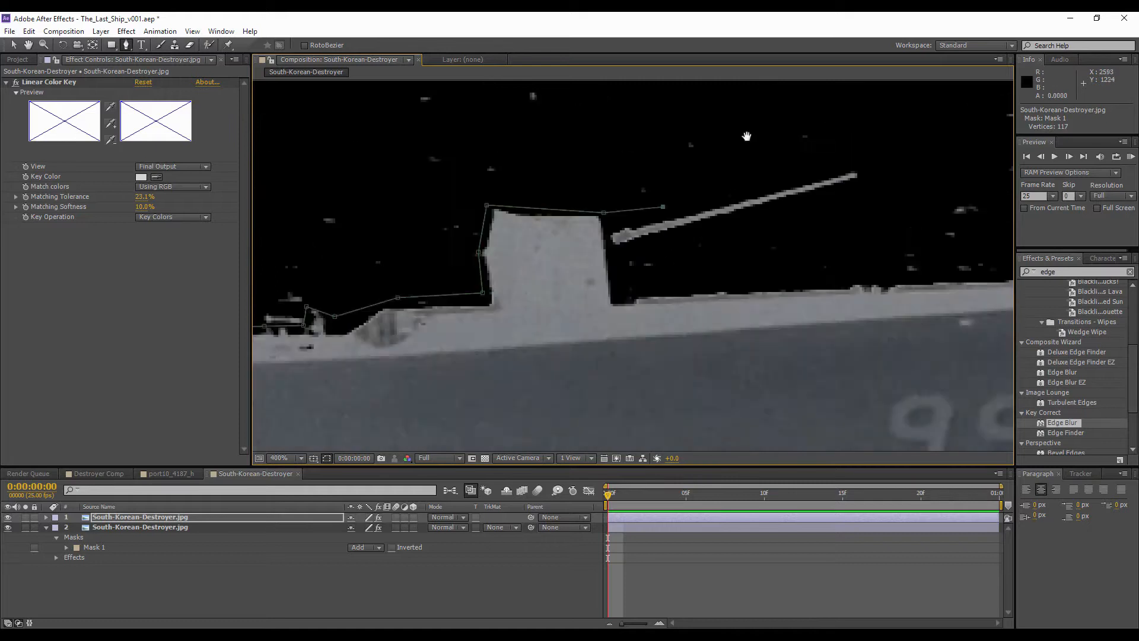
# - Run the mask around the gun barrel, back down the front of the turret and forward along the foredeck
pyautogui.moveTo(747, 136); pyautogui.dragTo(635, 170)
pyautogui.click(739, 199)
pyautogui.click(755, 213)
pyautogui.click(503, 288)
pyautogui.click(502, 334)
pyautogui.click(618, 327)
pyautogui.click(784, 317)
pyautogui.moveTo(818, 297); pyautogui.dragTo(512, 289)
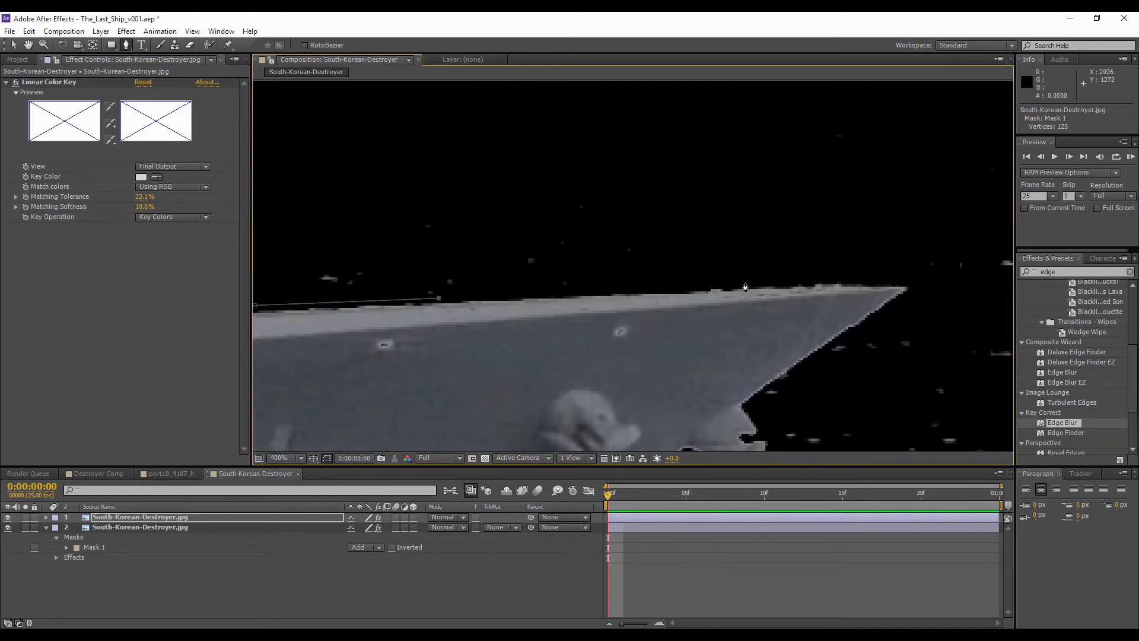
# - Extend the mask along the deck edge to the bow tip, down the stem and around the front of the protruding anchor
pyautogui.click(752, 283)
pyautogui.click(908, 286)
pyautogui.click(832, 231)
pyautogui.click(760, 246)
pyautogui.click(683, 294)
pyautogui.scroll(1, 700, 284)
pyautogui.click(750, 237)
pyautogui.click(730, 304)
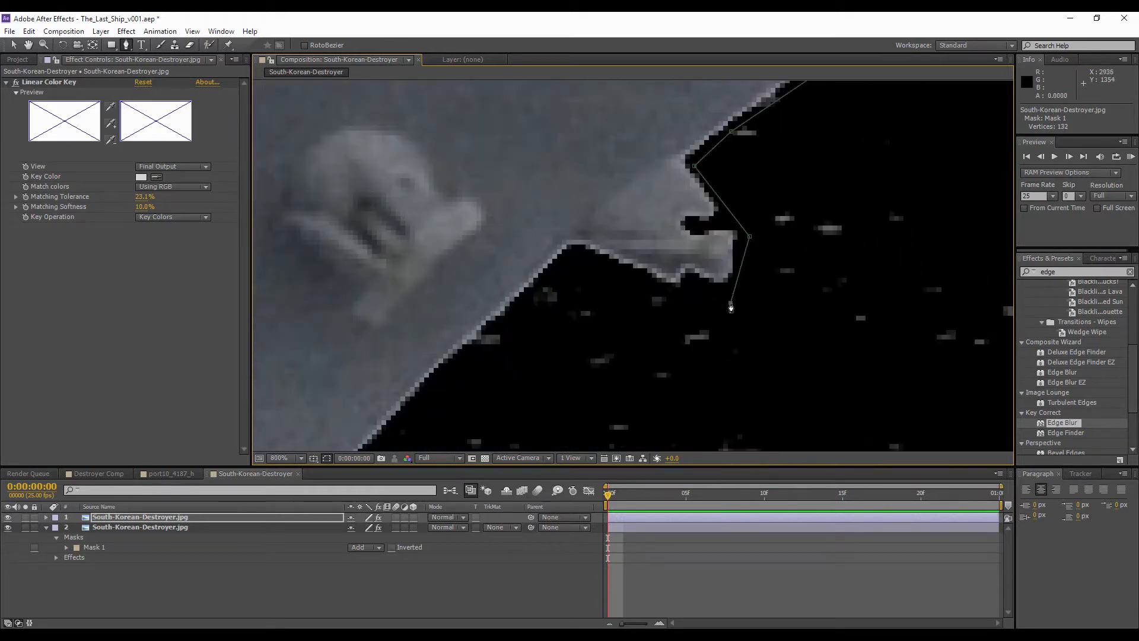
# - Bring the mask under the anchor and down the sloping bow edge to the waterline
pyautogui.click(563, 262)
pyautogui.click(488, 295)
pyautogui.moveTo(422, 377); pyautogui.dragTo(656, 139)
pyautogui.click(658, 138)
pyautogui.click(532, 285)
pyautogui.click(466, 385)
pyautogui.moveTo(491, 399); pyautogui.dragTo(488, 273)
pyautogui.click(480, 268)
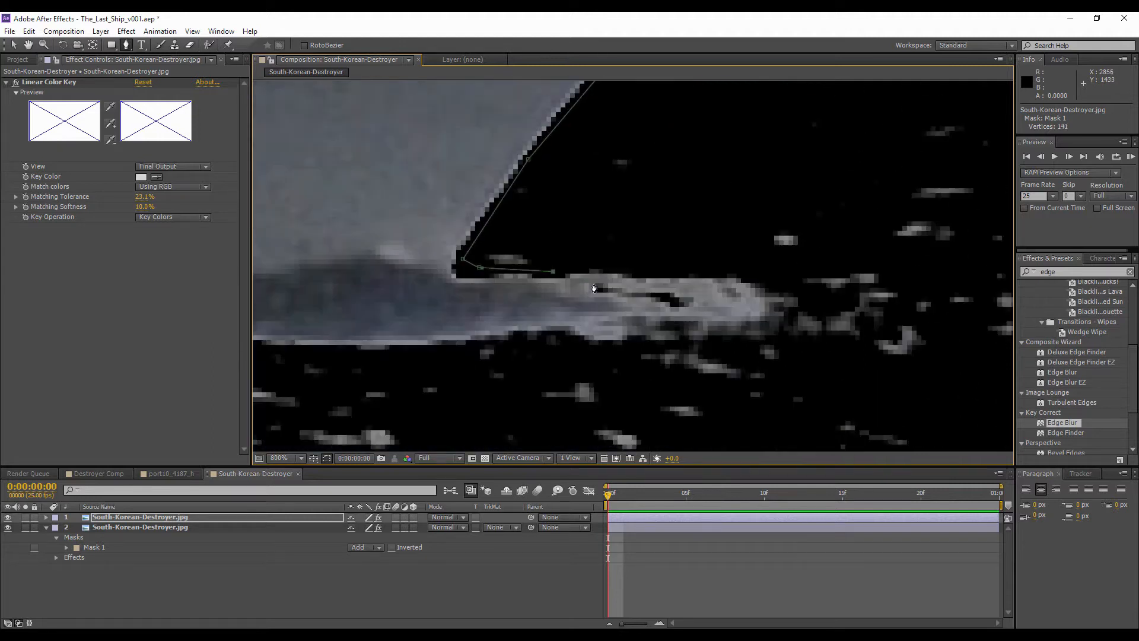
# - Wrap the mask beneath the bow wave and start it aft along the waterline below hull number 991
pyautogui.click(553, 336)
pyautogui.moveTo(316, 359); pyautogui.dragTo(638, 300)
pyautogui.click(636, 300)
pyautogui.click(490, 291)
pyautogui.scroll(-2, 493, 290)
pyautogui.moveTo(516, 287); pyautogui.dragTo(669, 299)
pyautogui.click(734, 280)
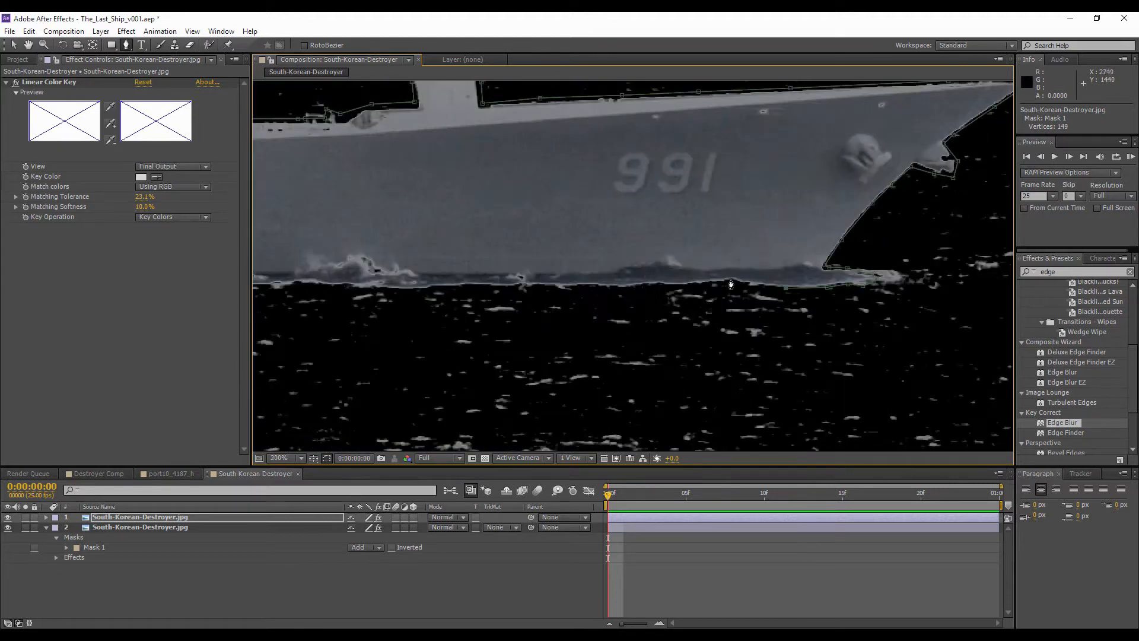
# - Carry the mask aft along the waterline beneath the ship's superstructure
pyautogui.moveTo(323, 283); pyautogui.dragTo(574, 273)
pyautogui.click(268, 281)
pyautogui.moveTo(269, 282); pyautogui.dragTo(938, 271)
pyautogui.click(267, 286)
pyautogui.click(415, 252)
pyautogui.moveTo(415, 253); pyautogui.dragTo(934, 274)
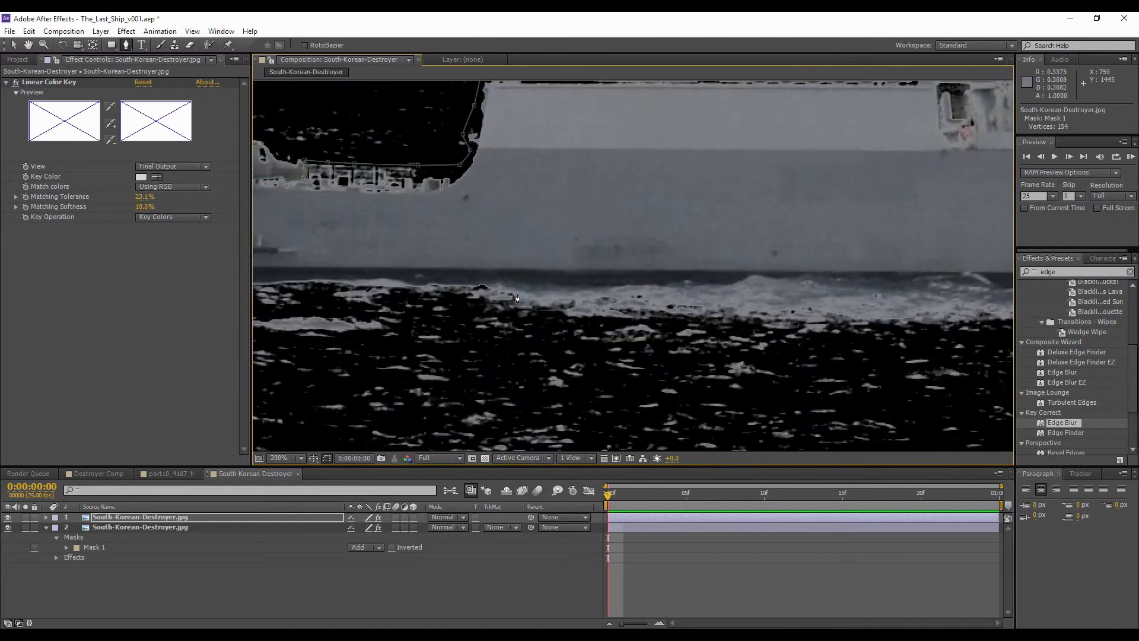
# - Continue the mask along the aft waterline to the foot of the stern
pyautogui.click(484, 273)
pyautogui.moveTo(484, 272); pyautogui.dragTo(940, 279)
pyautogui.click(552, 284)
pyautogui.moveTo(553, 283); pyautogui.dragTo(706, 274)
pyautogui.scroll(1, 706, 274)
pyautogui.moveTo(664, 280); pyautogui.dragTo(702, 274)
pyautogui.click(686, 274)
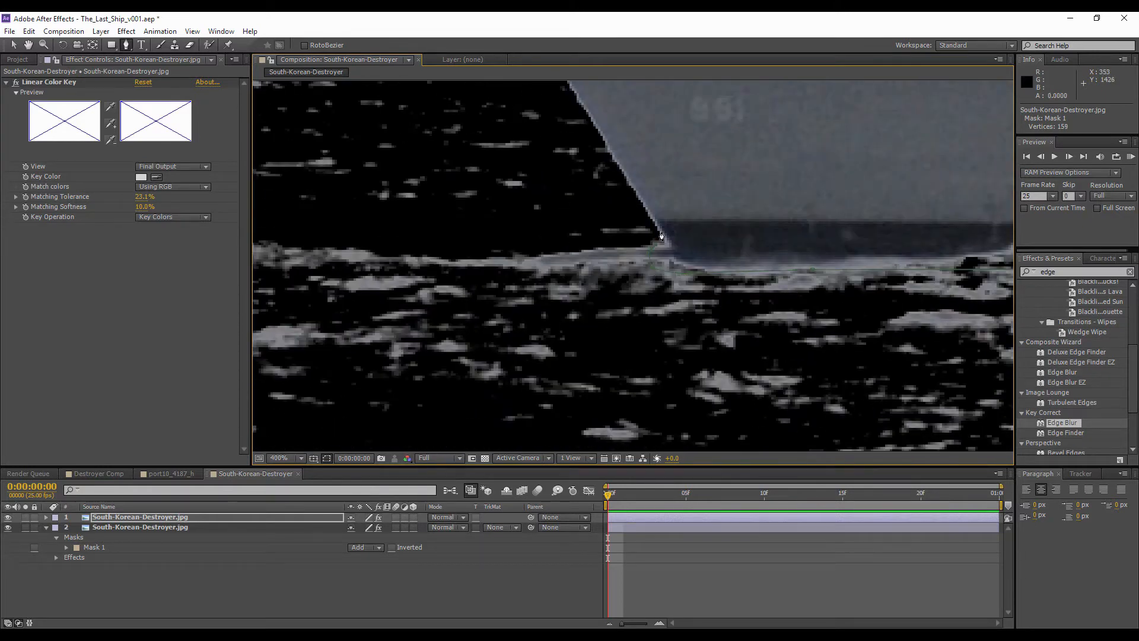
# - Follow the slanted stern edge up to the aft deck and close the mask at its starting point
pyautogui.click(661, 233)
pyautogui.moveTo(581, 107); pyautogui.dragTo(616, 233)
pyautogui.click(667, 316)
pyautogui.click(615, 231)
pyautogui.click(579, 173)
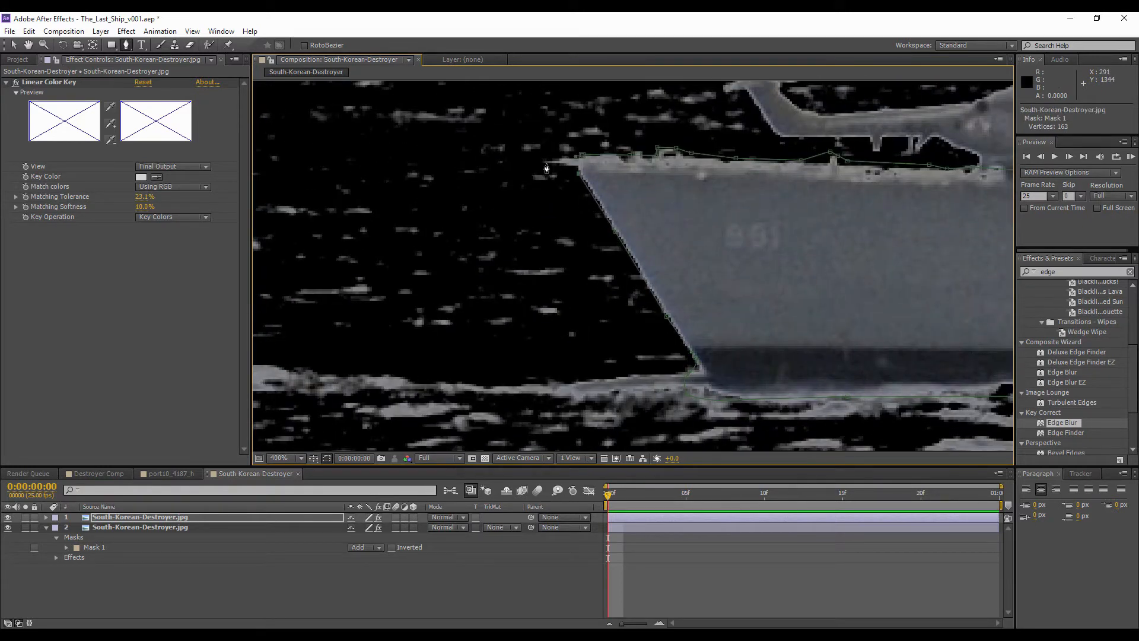
pyautogui.scroll(1, 564, 163)
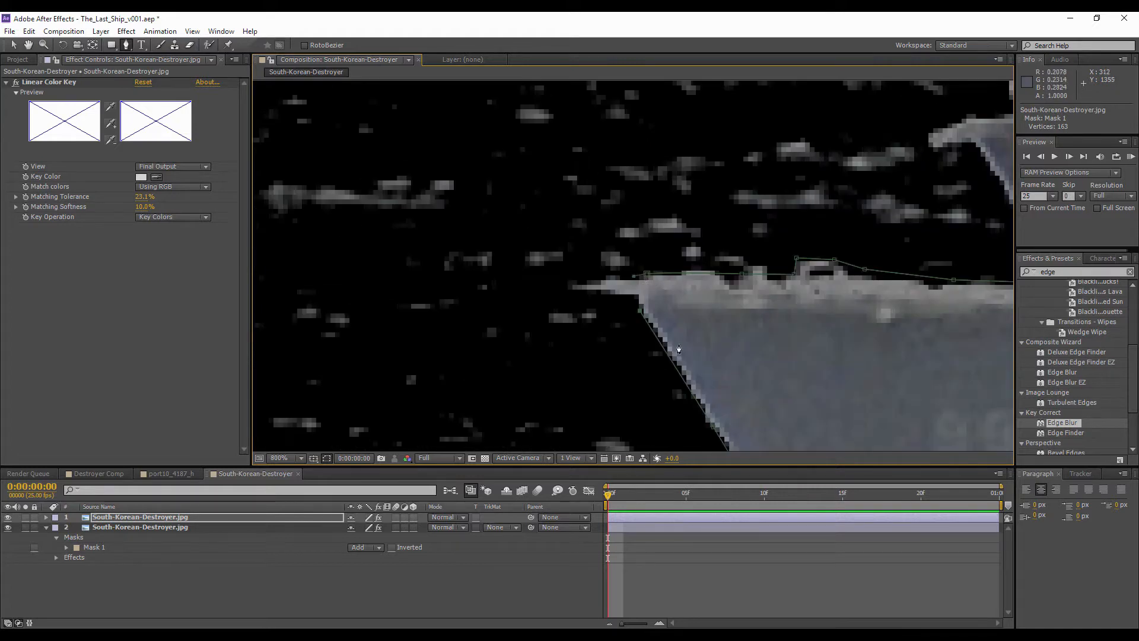
pyautogui.click(635, 294)
pyautogui.click(661, 287)
# - Hide the mask outlines and inspect the keyed, masked ship for gaps along its whole length
pyautogui.scroll(-4, 660, 287)
pyautogui.moveTo(829, 307); pyautogui.dragTo(466, 304)
pyautogui.moveTo(847, 267); pyautogui.dragTo(608, 316)
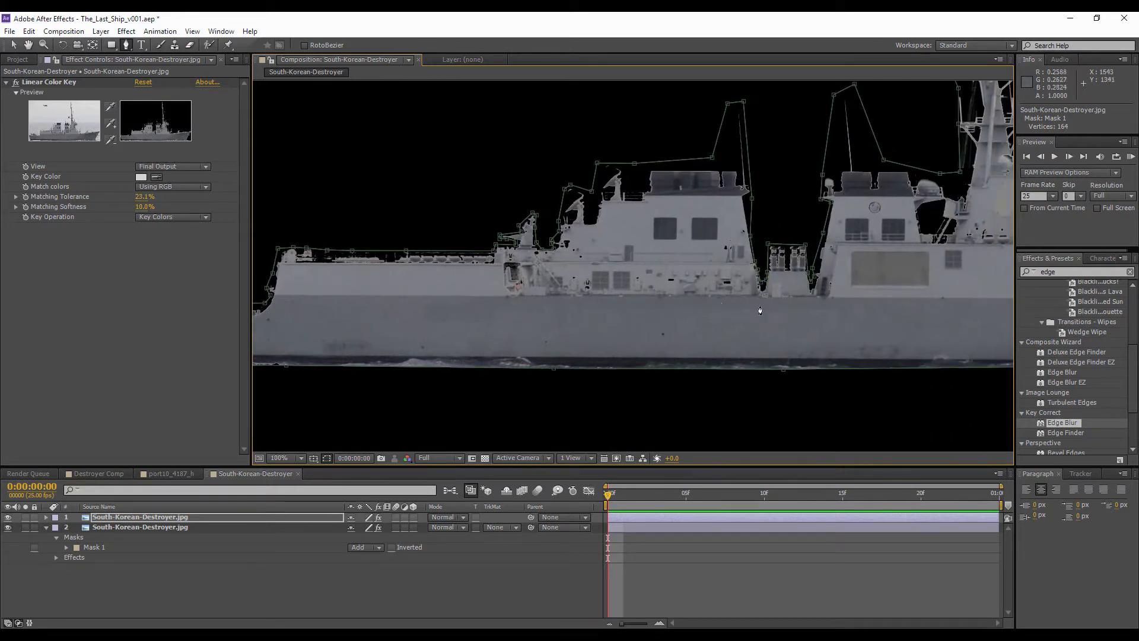
pyautogui.scroll(-2, 760, 310)
pyautogui.moveTo(812, 308); pyautogui.dragTo(672, 309)
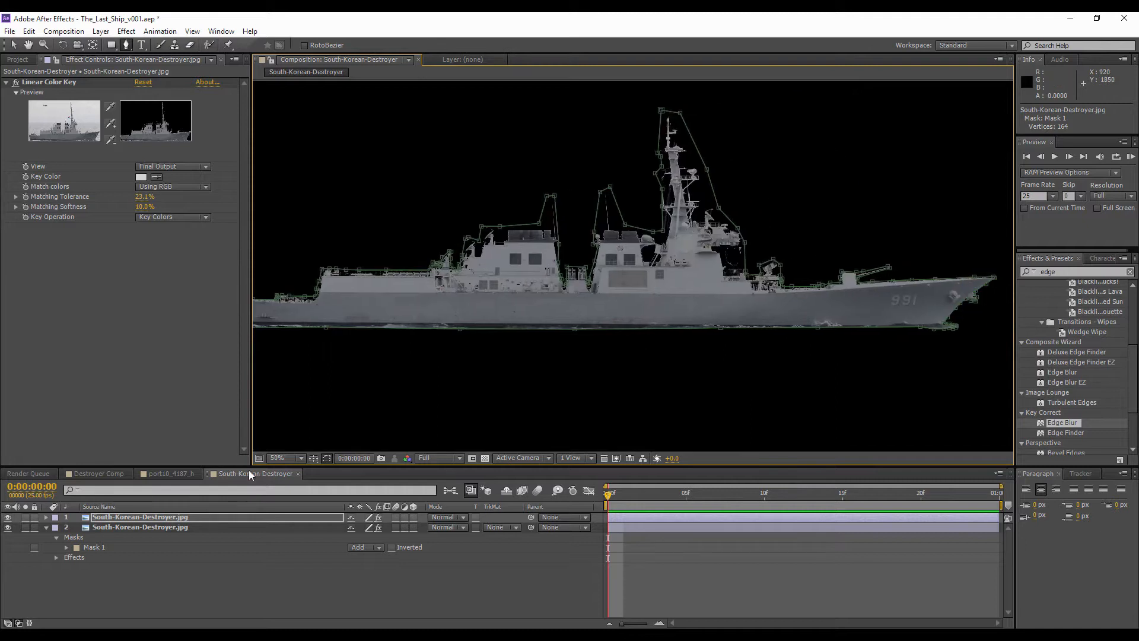
pyautogui.click(326, 459)
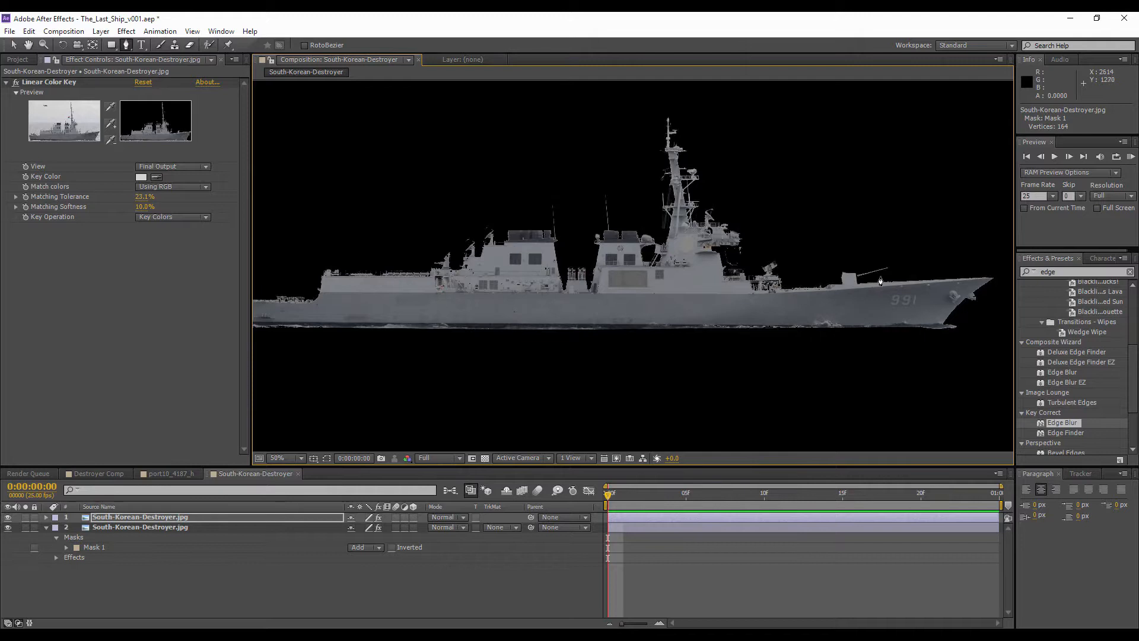
pyautogui.scroll(2, 880, 281)
pyautogui.moveTo(453, 318); pyautogui.dragTo(570, 246)
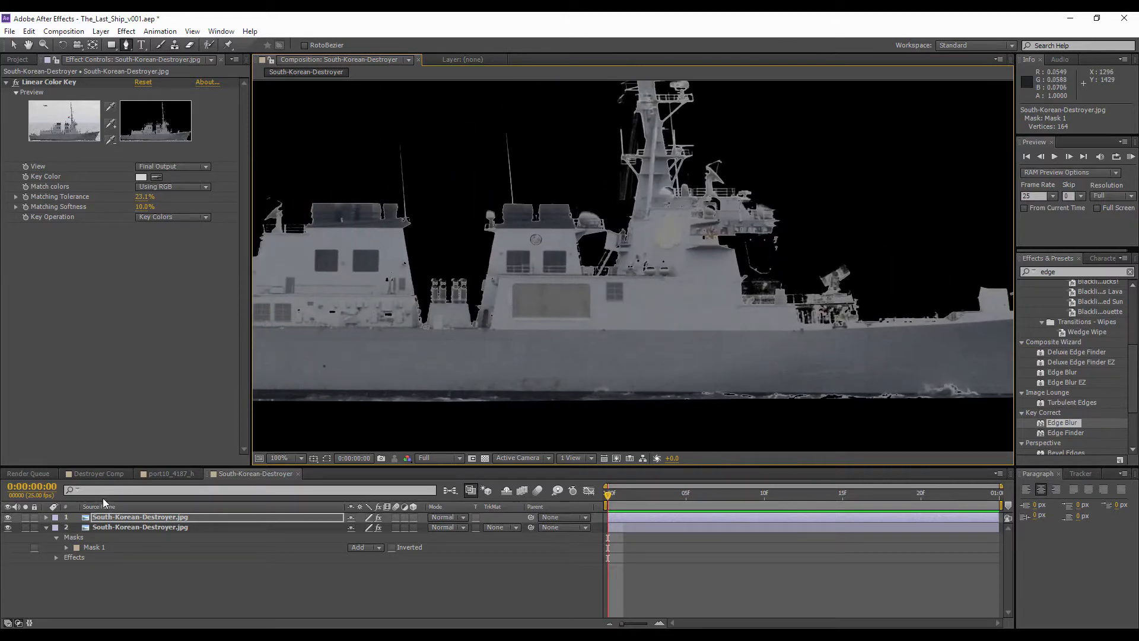
# - Duplicate the top destroyer layer and delete the Linear Color Key effect from the copy
pyautogui.click(143, 519)
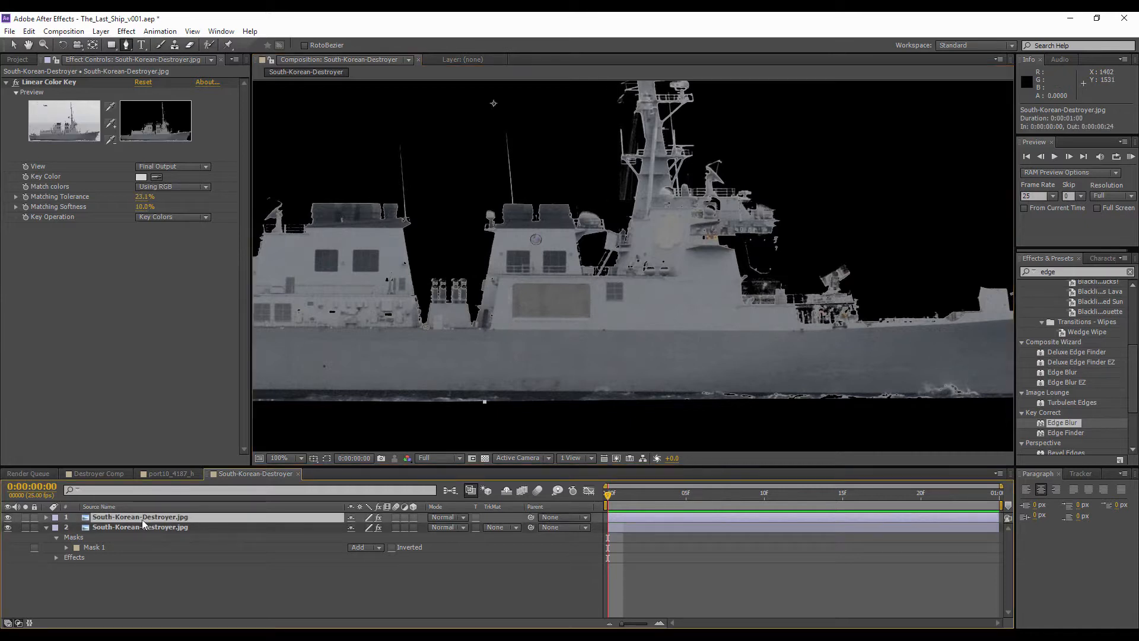
pyautogui.hotkey('ctrl', 'd')
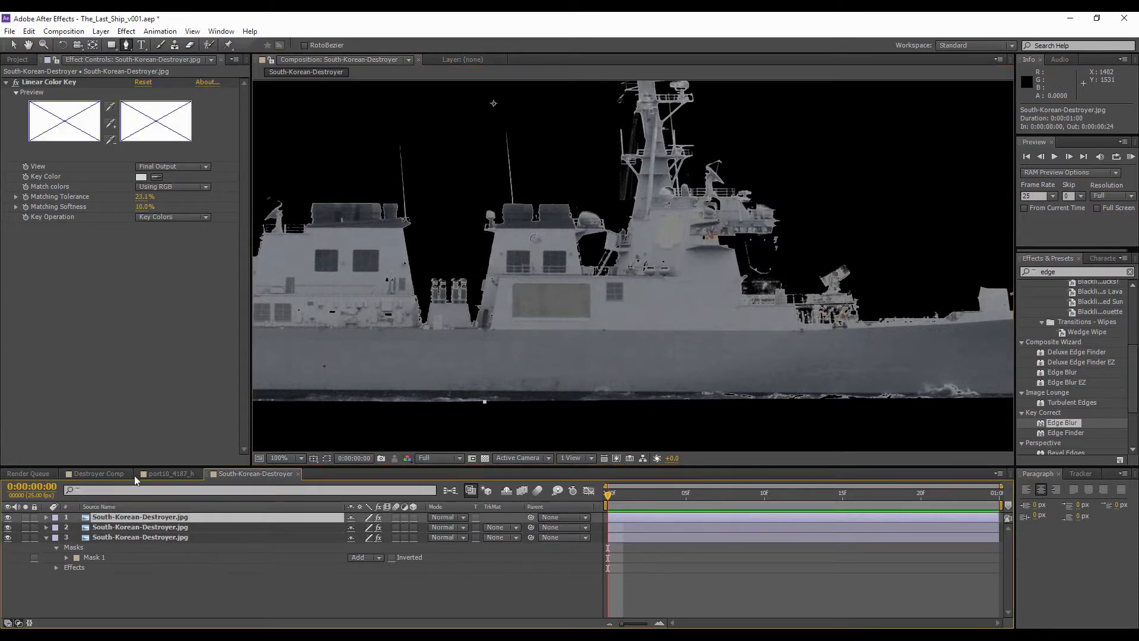
pyautogui.click(69, 81)
pyautogui.press('Delete')
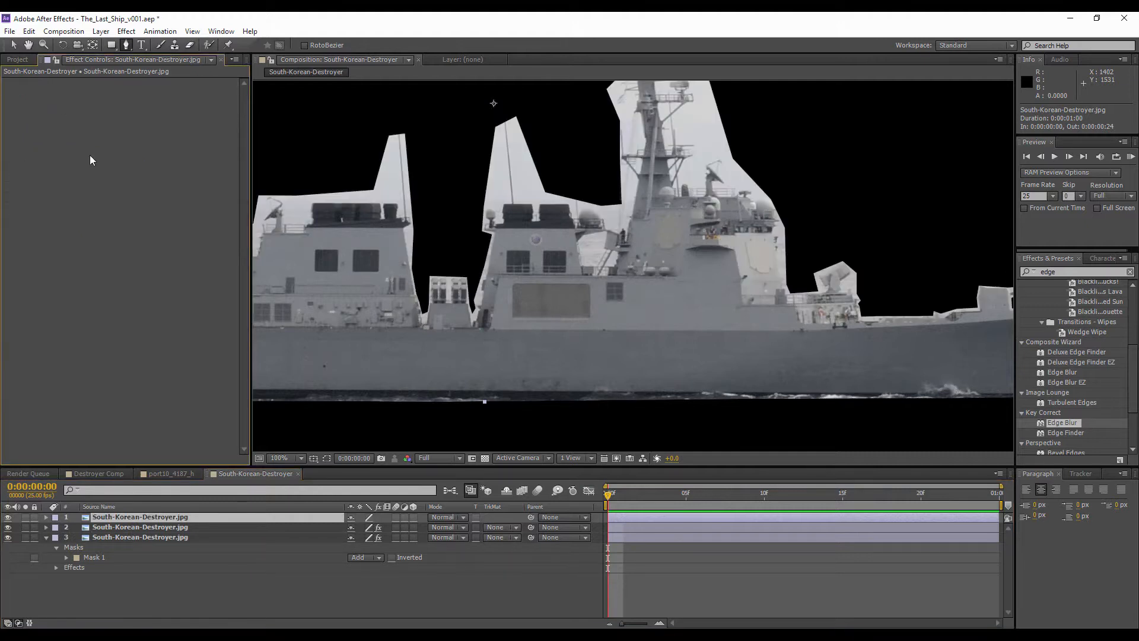
# - Delete the mask from the unkeyed copy and hide that layer
pyautogui.press('f')
pyautogui.click(101, 526)
pyautogui.press('Delete')
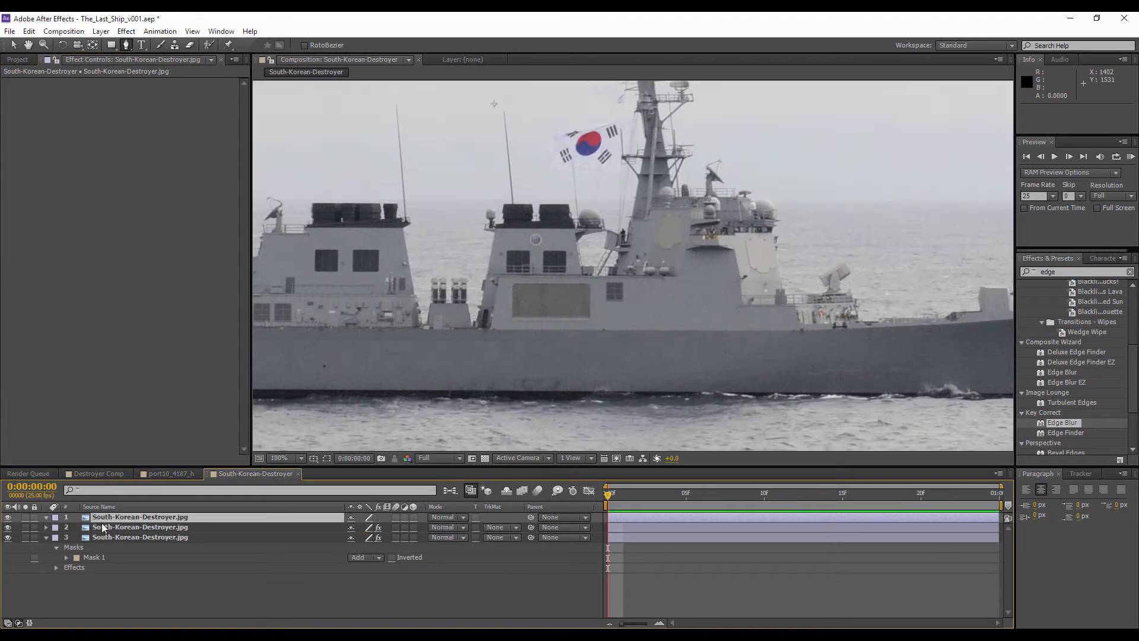
pyautogui.click(8, 517)
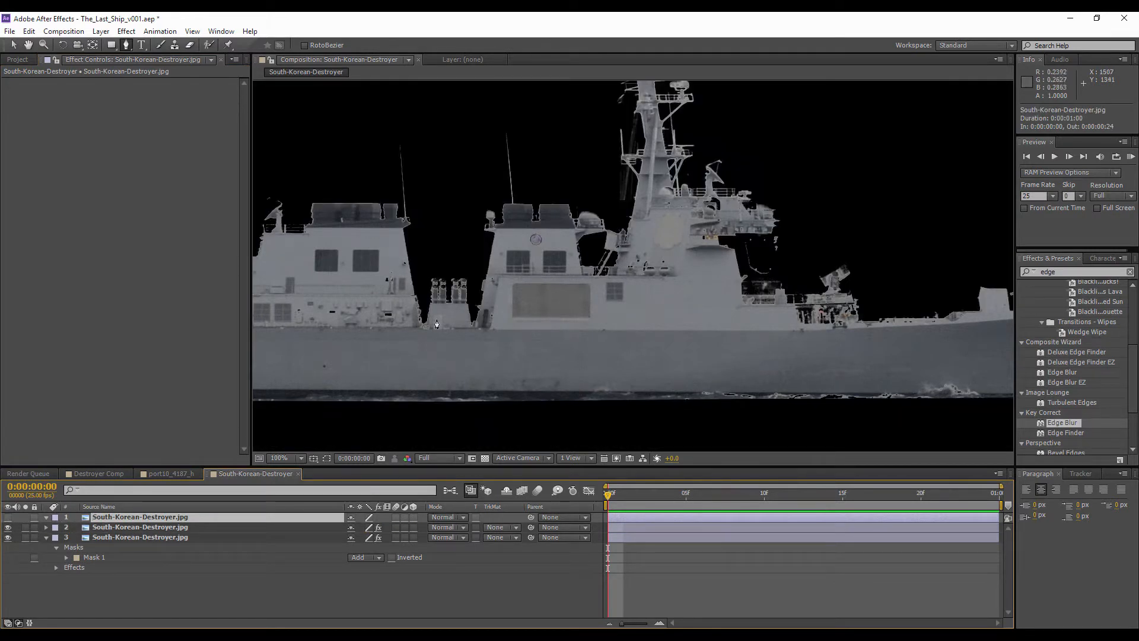
# - Draw a closed mask on the hidden copy over the keyed-out holes in the aft superstructure's lower side
pyautogui.scroll(1, 598, 288)
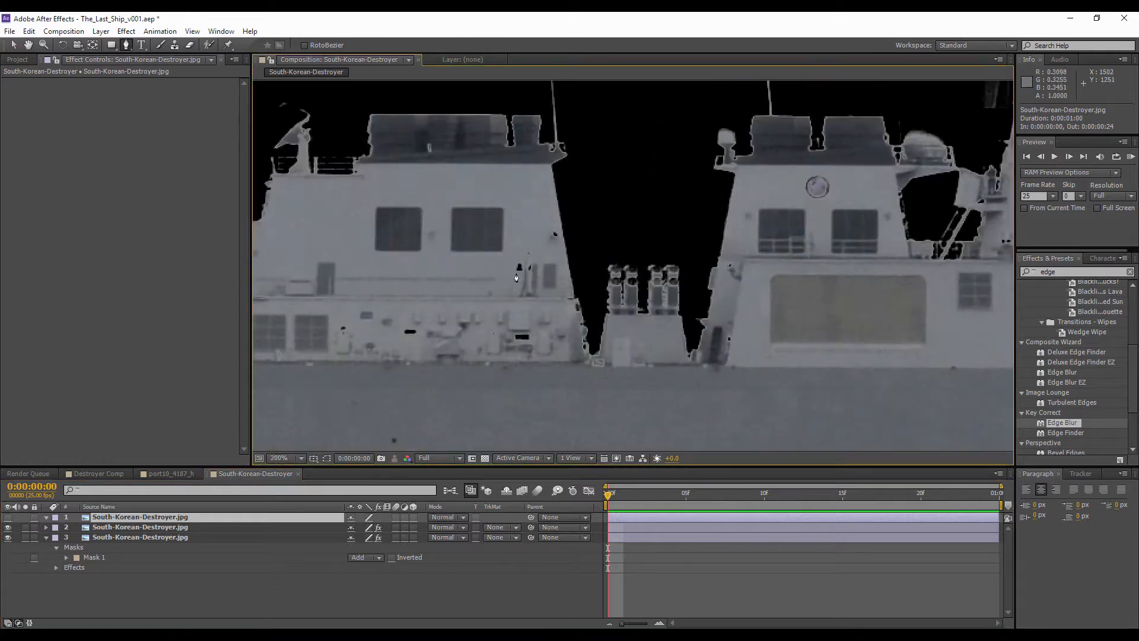
pyautogui.click(556, 220)
pyautogui.click(570, 296)
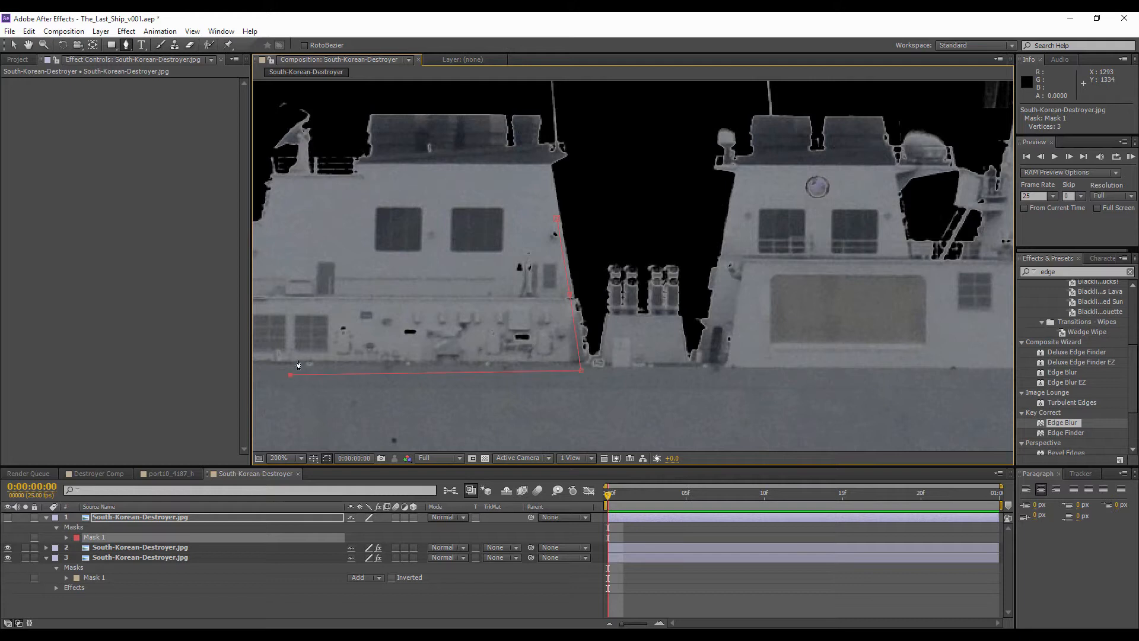
pyautogui.click(562, 220)
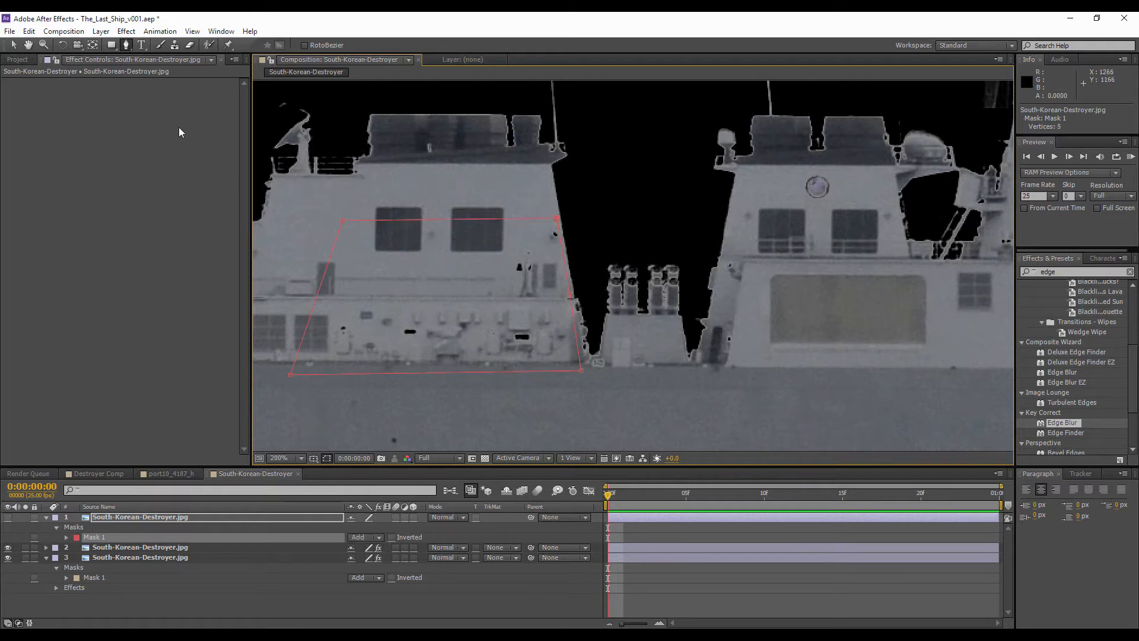
# - Draw a second closed mask over the lower aft side of the forward superstructure, beside the missile launchers
pyautogui.moveTo(842, 273); pyautogui.dragTo(727, 266)
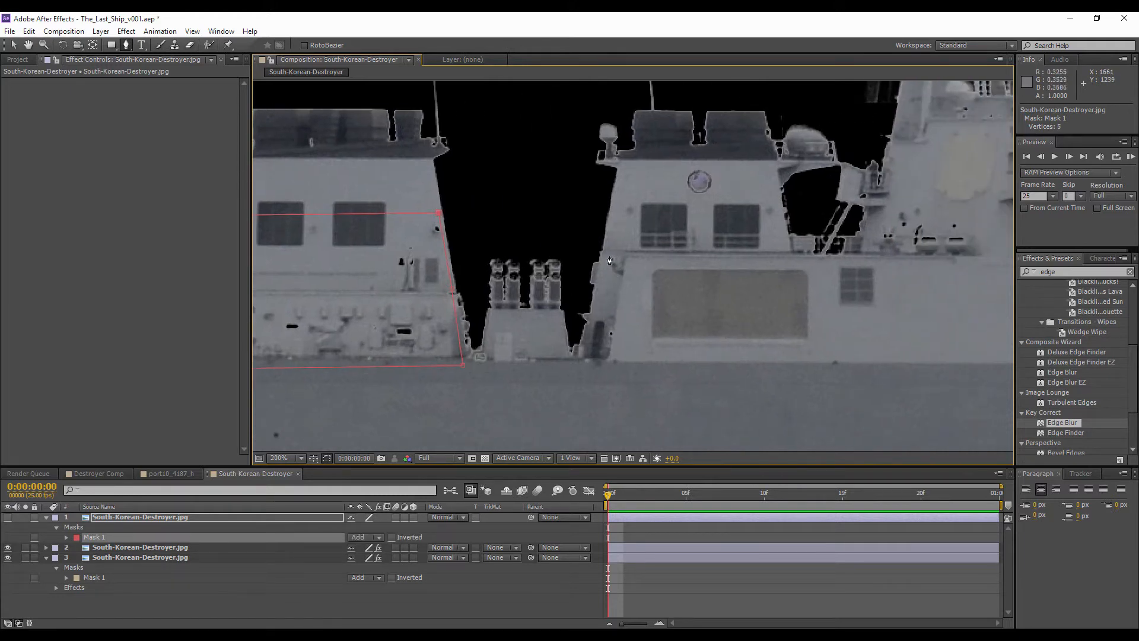
pyautogui.click(609, 254)
pyautogui.click(588, 372)
pyautogui.click(772, 389)
pyautogui.click(740, 254)
pyautogui.click(608, 254)
# - Draw a four-point third mask over the keyed-out holes around the two domes below the main mast
pyautogui.moveTo(843, 252); pyautogui.dragTo(535, 309)
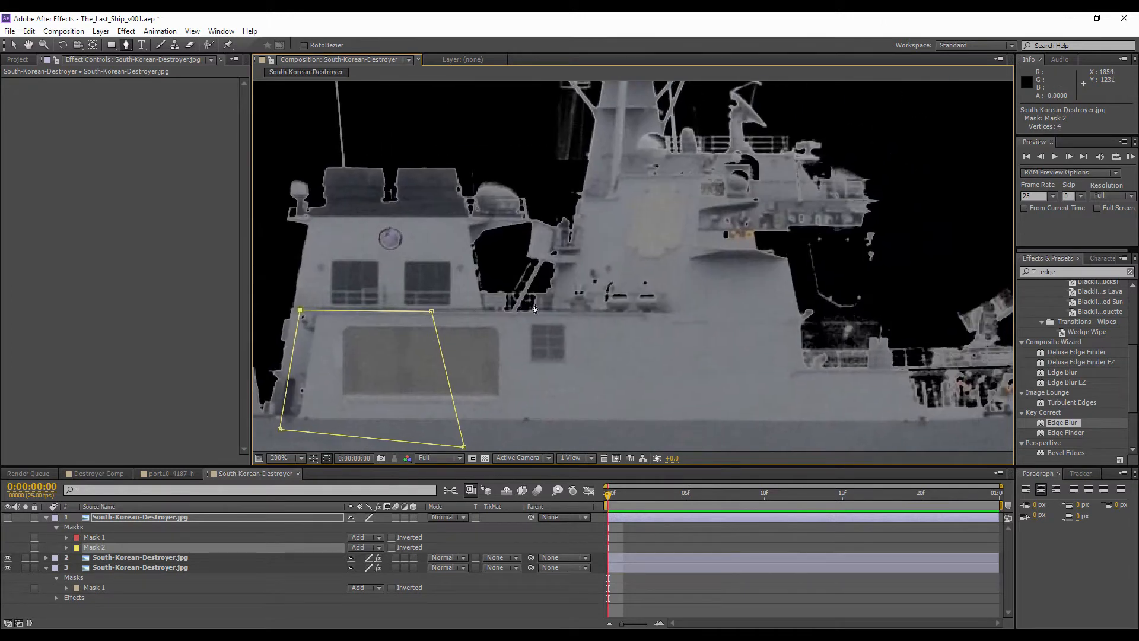
pyautogui.click(579, 260)
pyautogui.click(561, 330)
pyautogui.click(669, 341)
pyautogui.click(672, 259)
pyautogui.click(578, 259)
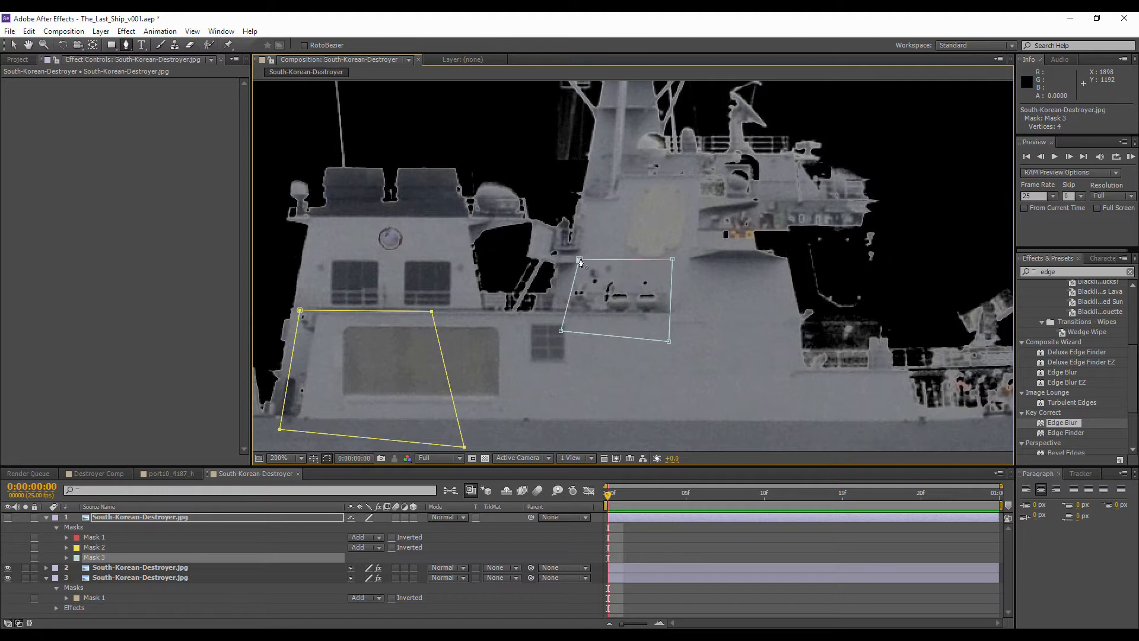
# - Start a fourth mask below the bridge wing, taking it up through the bridge and back along the roof to the mast's dome
pyautogui.scroll(2, 549, 348)
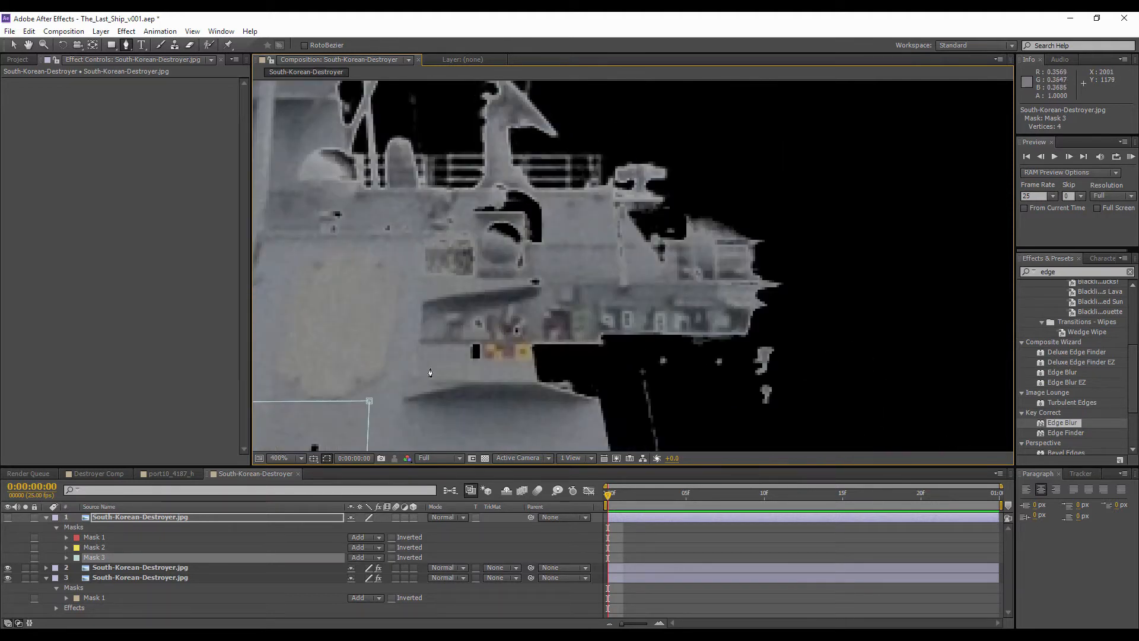
pyautogui.click(430, 368)
pyautogui.click(524, 365)
pyautogui.click(555, 281)
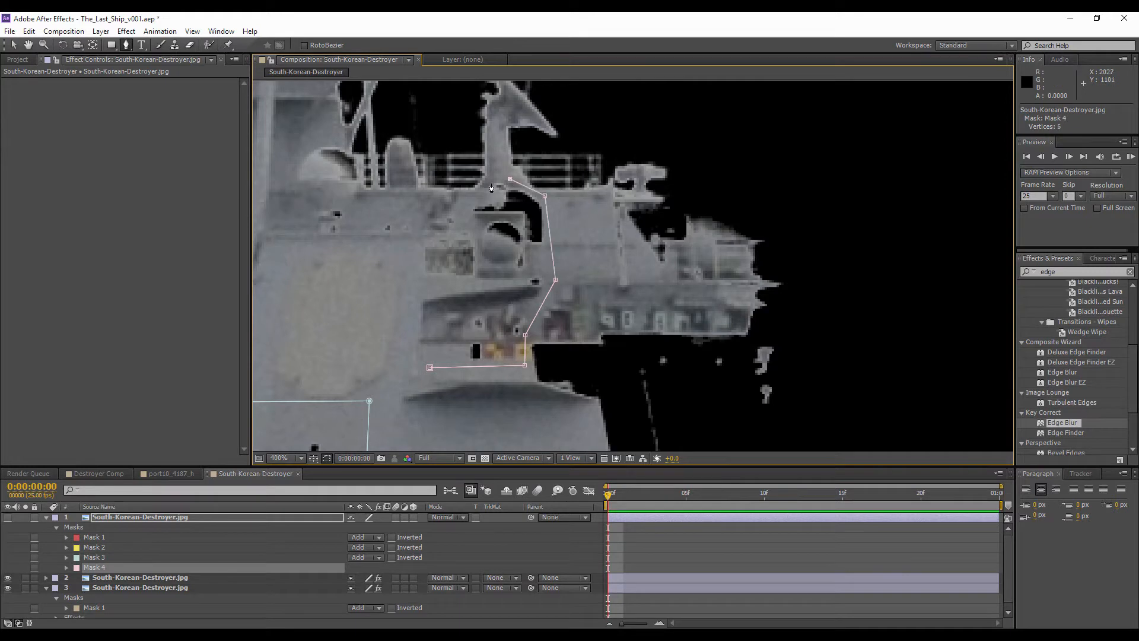
pyautogui.click(357, 187)
pyautogui.click(335, 137)
# - Take the fourth mask past the dome, down beside the mast, and close it below the bridge wing
pyautogui.moveTo(305, 122); pyautogui.dragTo(454, 215)
pyautogui.click(432, 245)
pyautogui.click(409, 345)
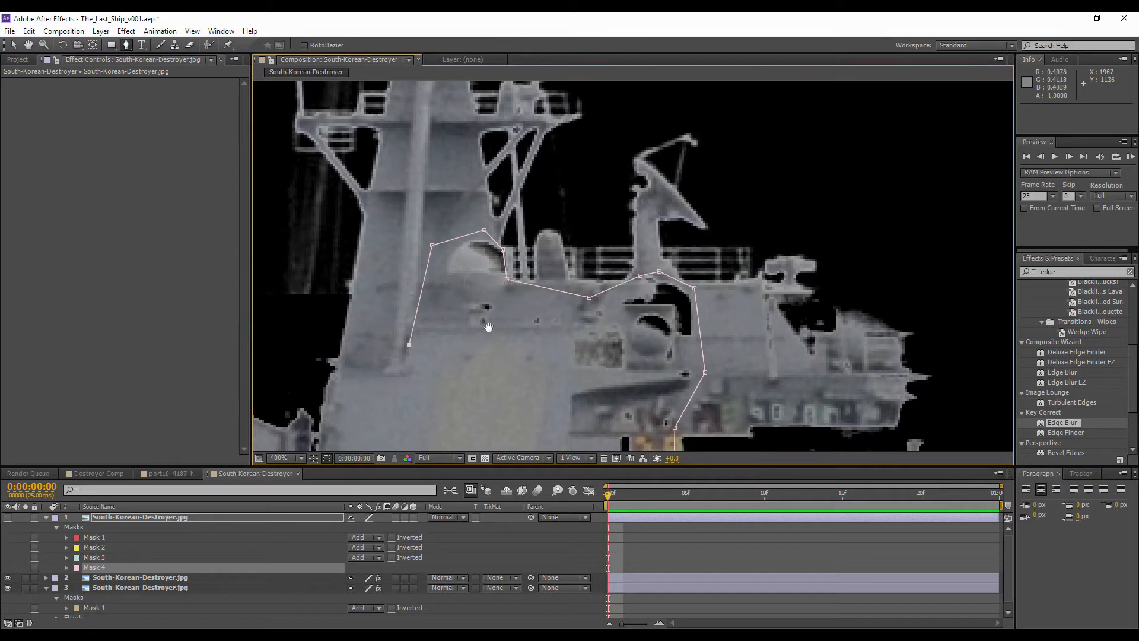
pyautogui.moveTo(503, 421); pyautogui.dragTo(465, 178)
pyautogui.click(464, 179)
pyautogui.click(540, 219)
pyautogui.scroll(-1, 593, 226)
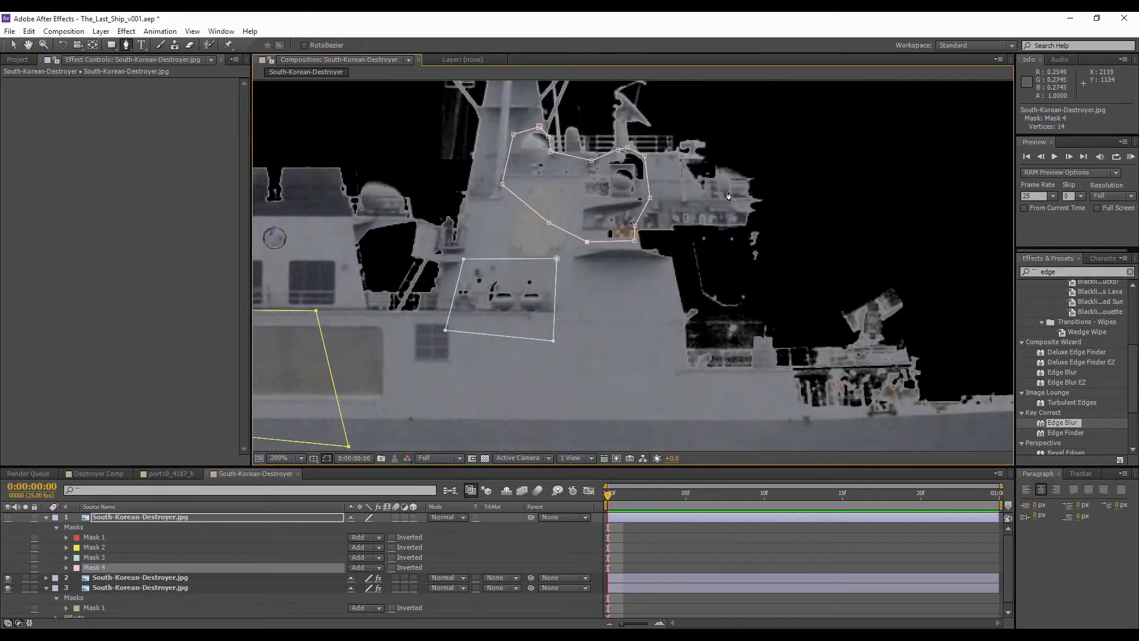
# - Show and hide the patch layer to check how its four masks fill the holes in the superstructure
pyautogui.moveTo(743, 165); pyautogui.dragTo(619, 198)
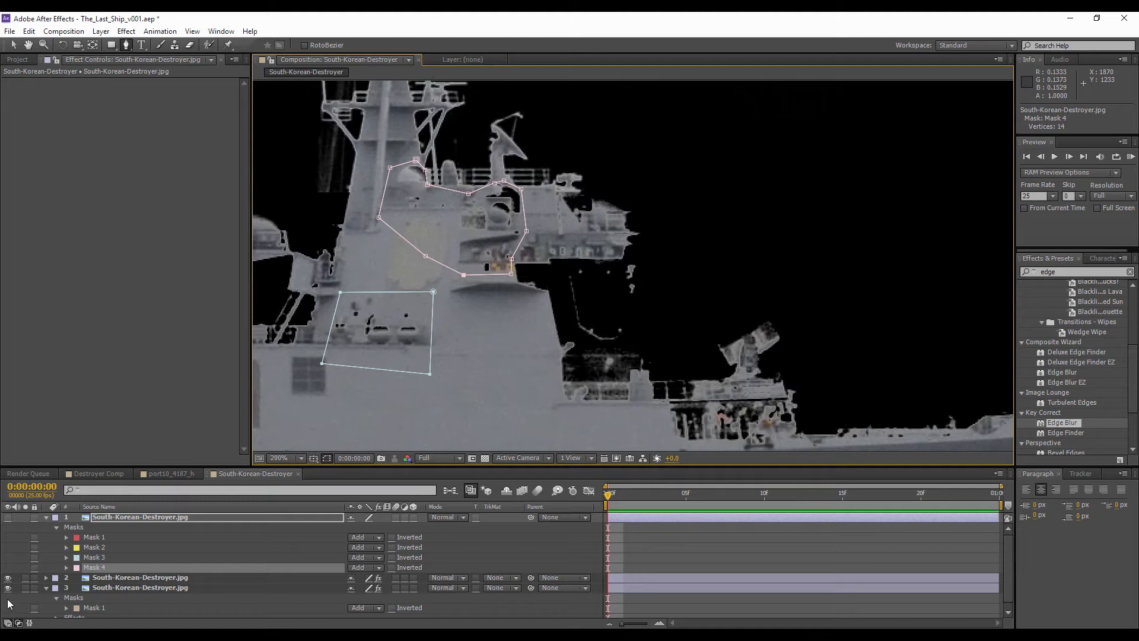
pyautogui.click(8, 518)
pyautogui.click(8, 518)
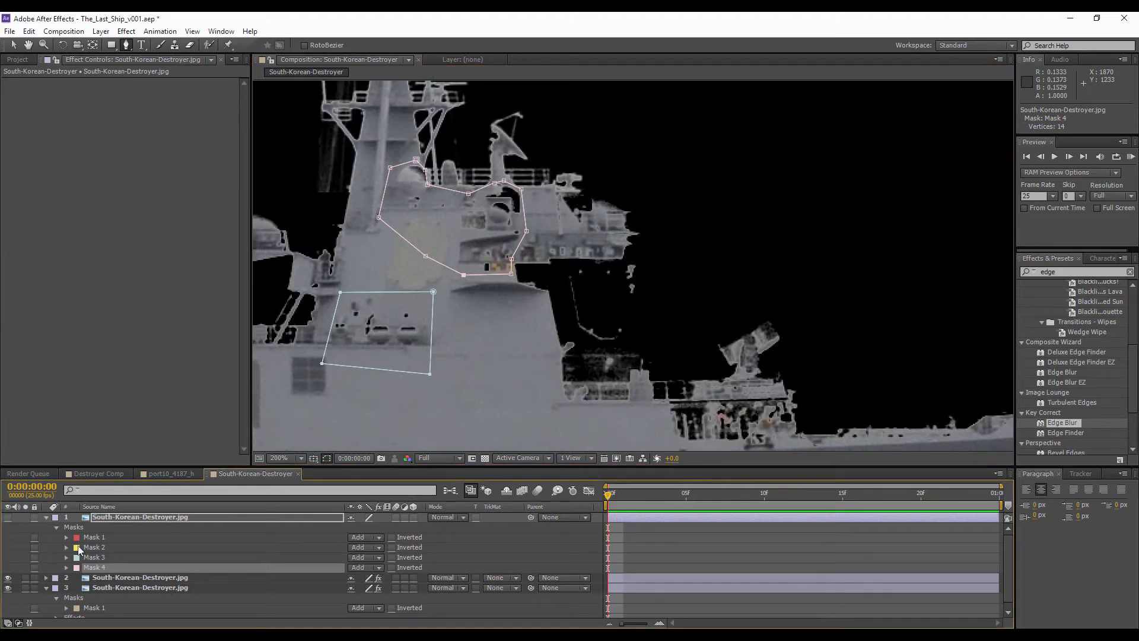
pyautogui.scroll(-5, 554, 219)
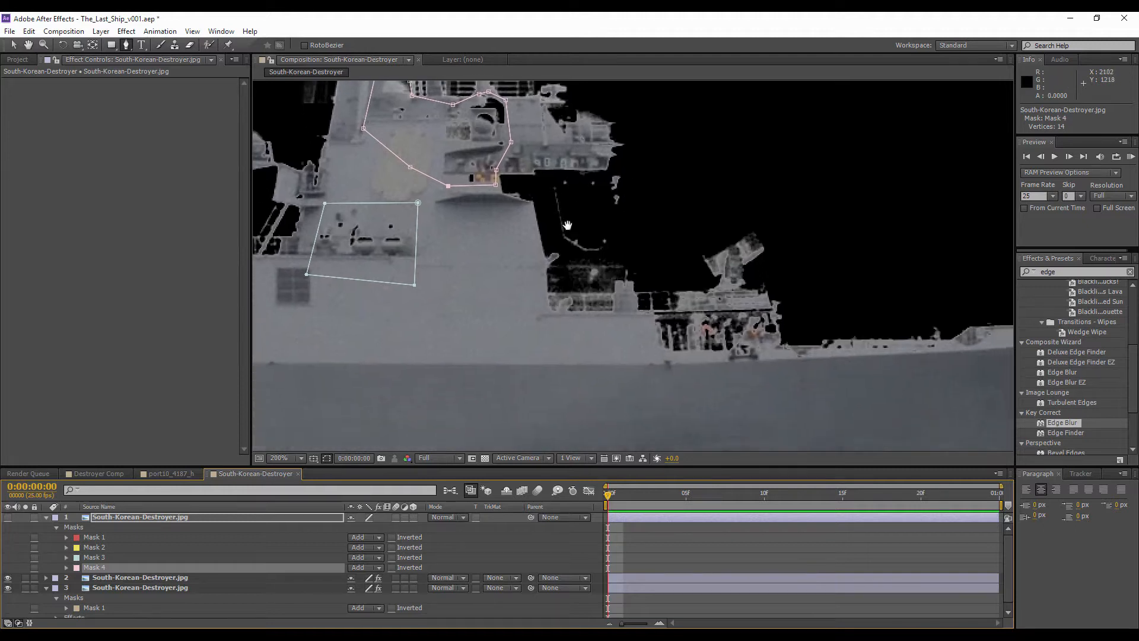
# - Duplicate the patch layer, delete all four masks from the copy and make that copy visible
pyautogui.click(130, 515)
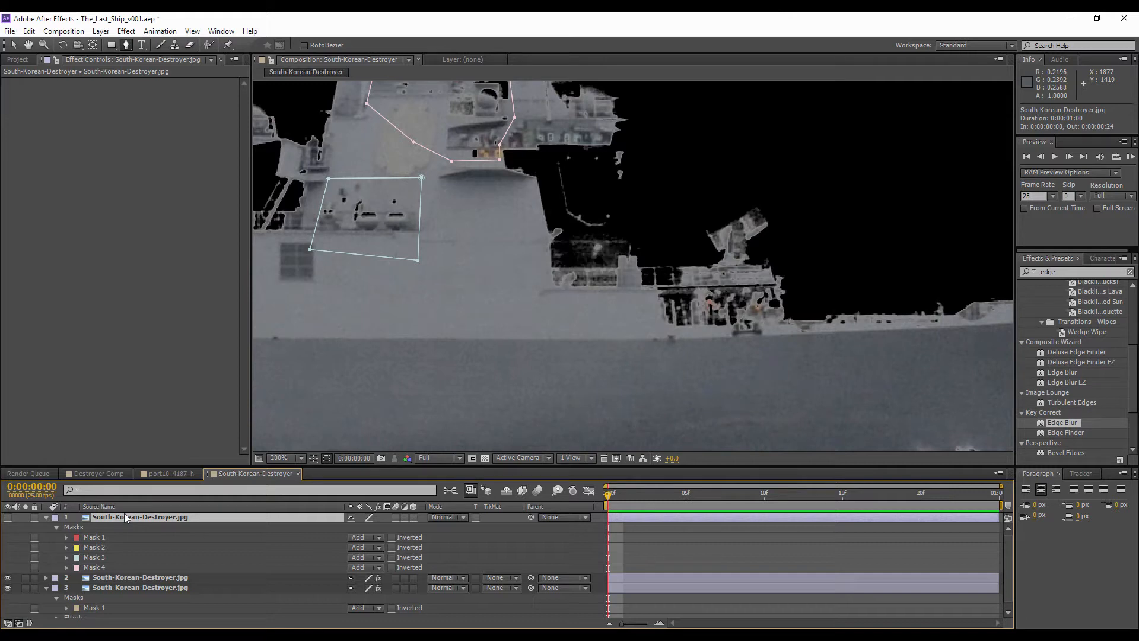
pyautogui.press('f')
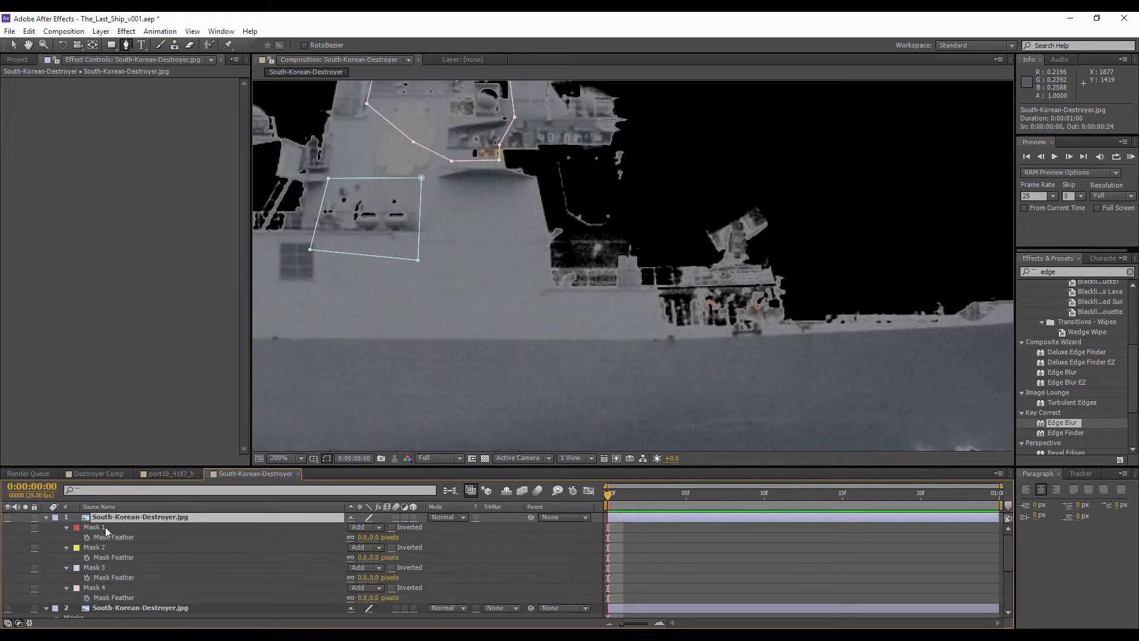
pyautogui.click(105, 527)
pyautogui.keyDown('shift'); pyautogui.click(98, 588); pyautogui.keyUp('shift')
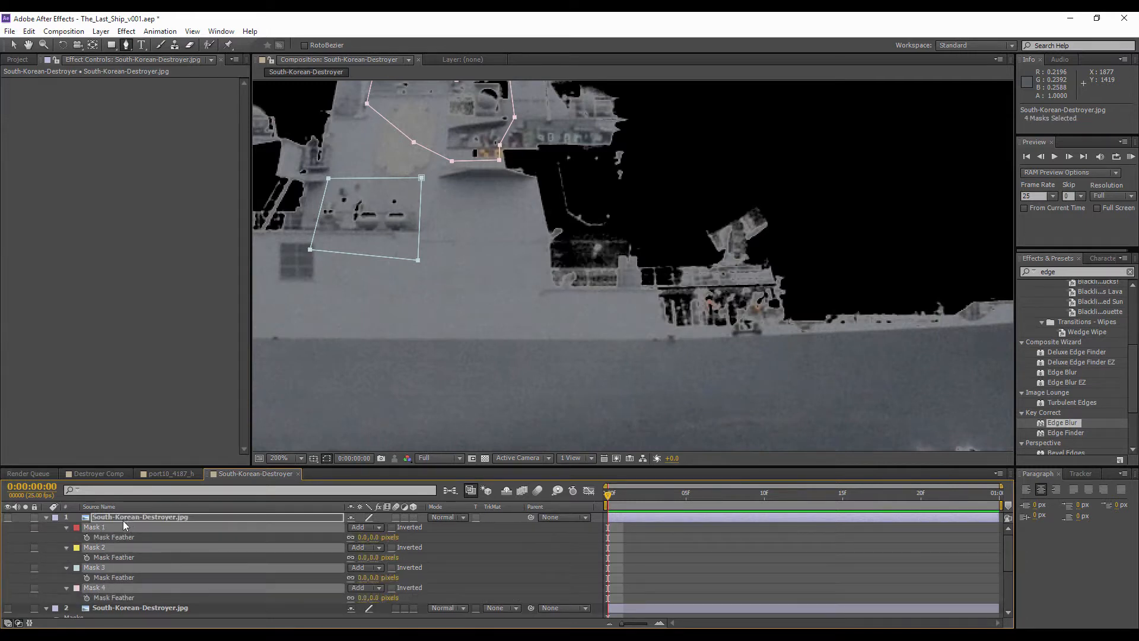
pyautogui.press('Delete')
pyautogui.click(8, 518)
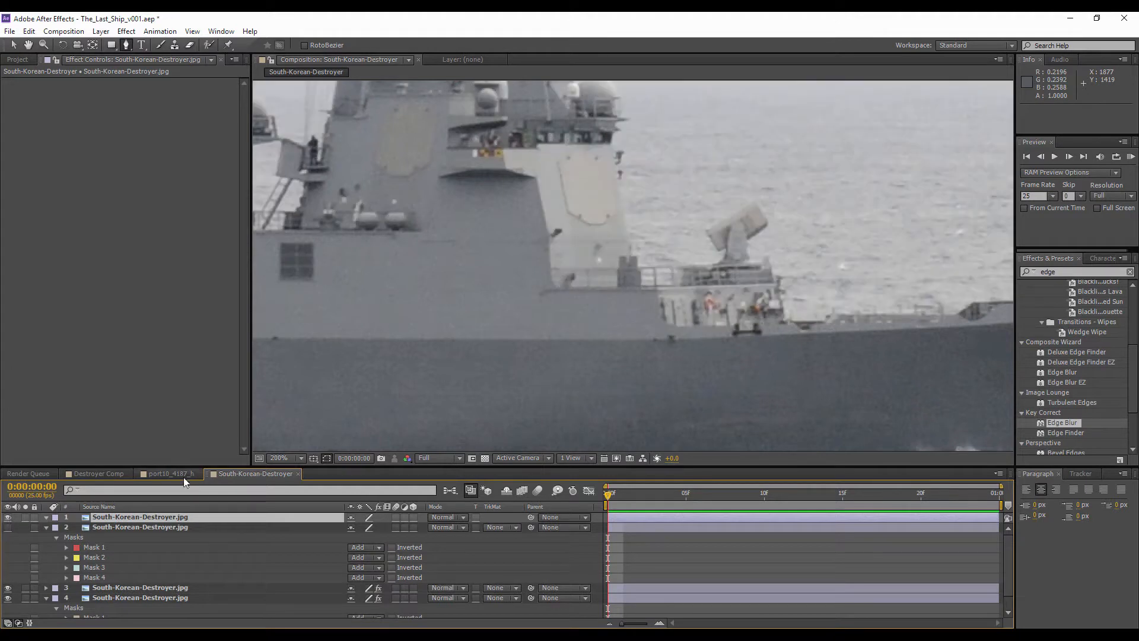
pyautogui.moveTo(492, 218); pyautogui.dragTo(475, 323)
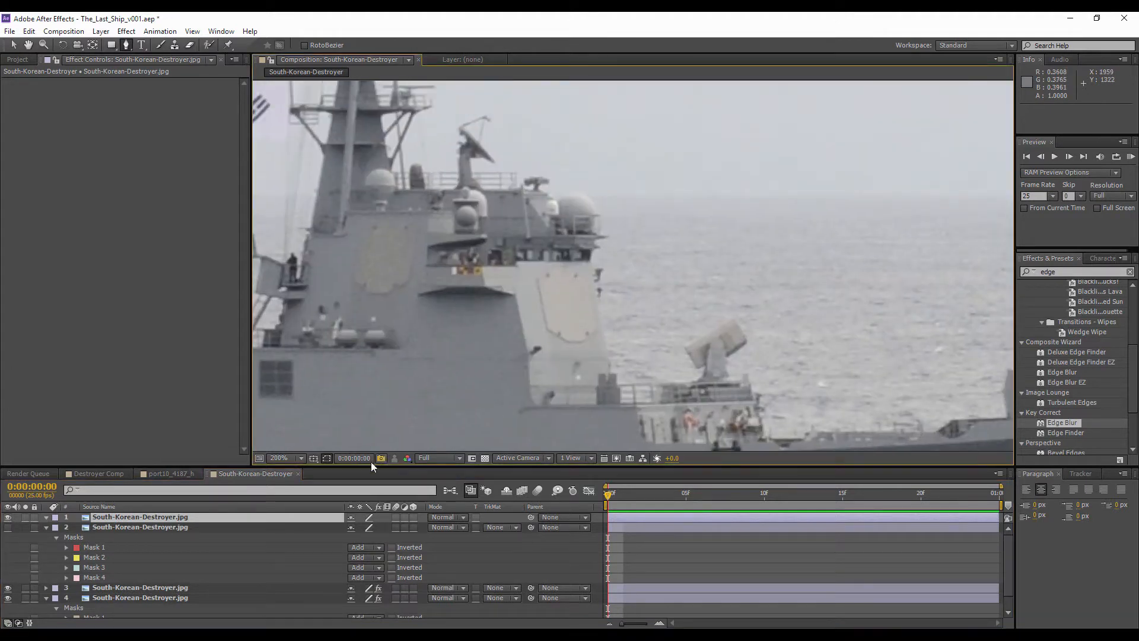
# - Set the unmasked copy's opacity to 99% and its blending mode to Difference to reveal the remaining holes in the ship
pyautogui.press('t')
pyautogui.moveTo(354, 529)
pyautogui.mouseDown()
pyautogui.moveTo(320, 529)
pyautogui.moveTo(353, 529)
pyautogui.mouseUp()
pyautogui.click(434, 518)
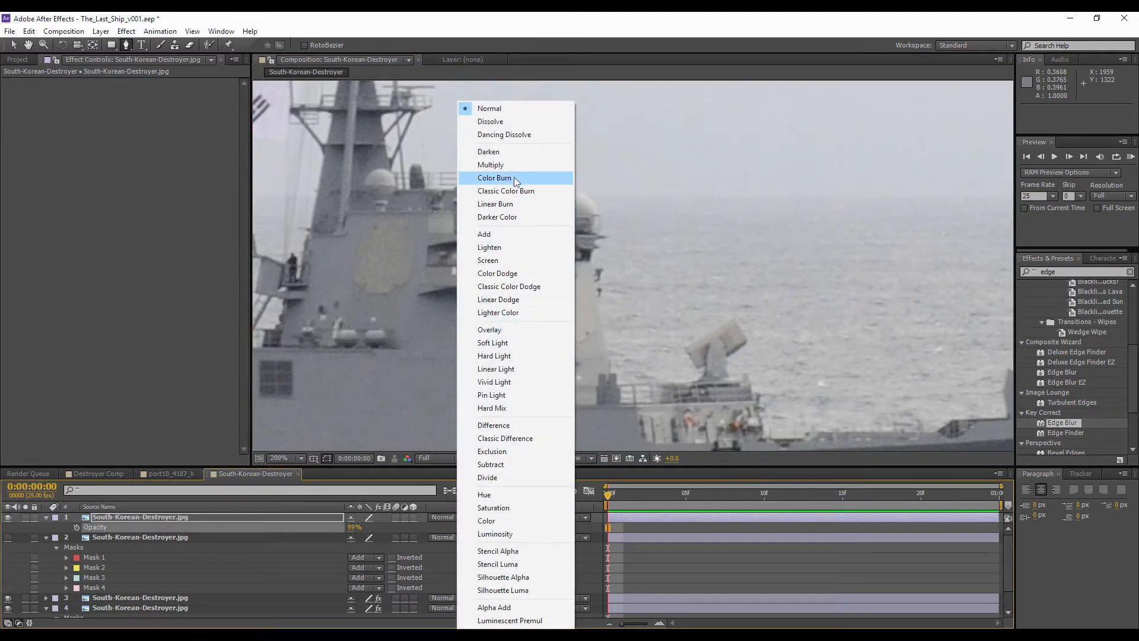
pyautogui.click(502, 428)
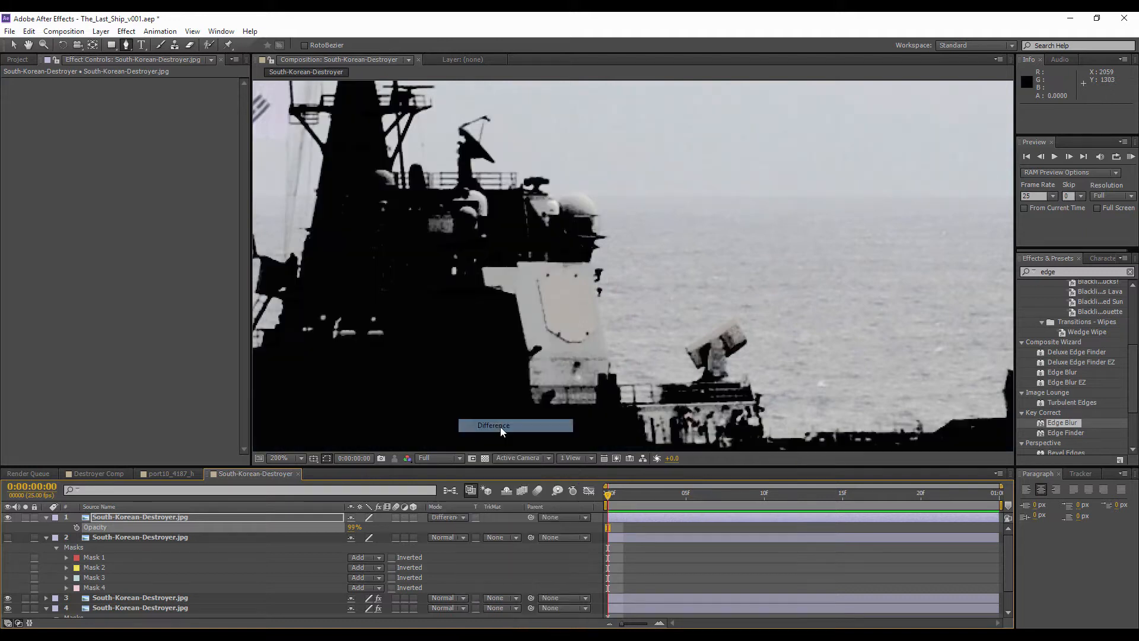
pyautogui.scroll(-1, 513, 388)
pyautogui.moveTo(513, 385); pyautogui.dragTo(834, 284)
pyautogui.moveTo(619, 316); pyautogui.dragTo(840, 234)
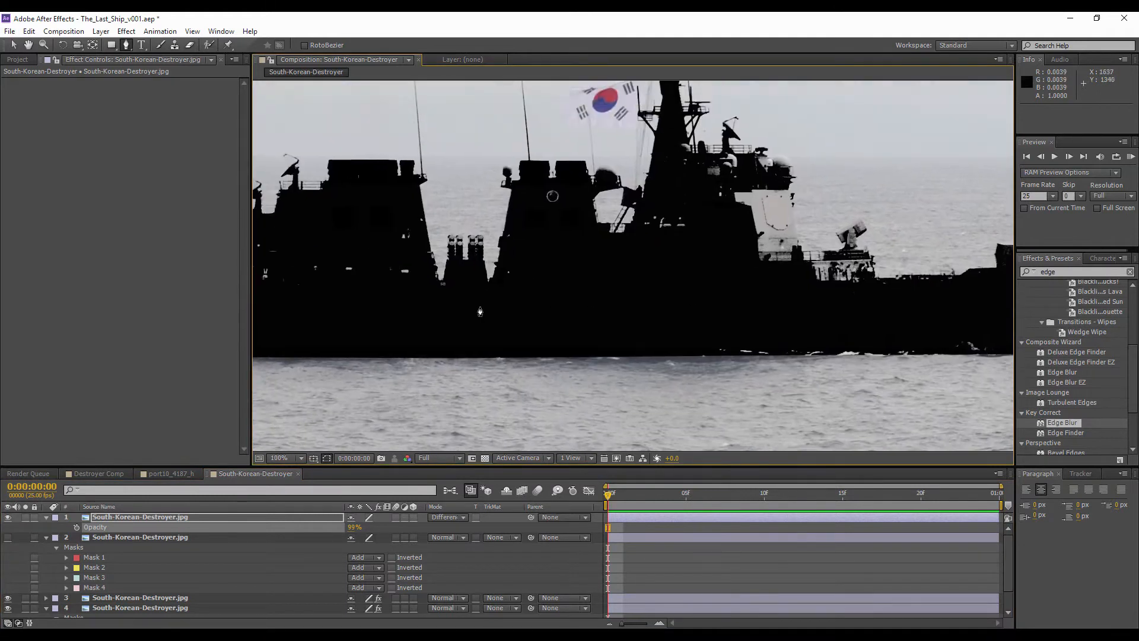
# - On the four-mask patch layer, start a fifth mask around the holes aft of the rear superstructure, covering their underside and forward side
pyautogui.click(107, 538)
pyautogui.scroll(4, 721, 279)
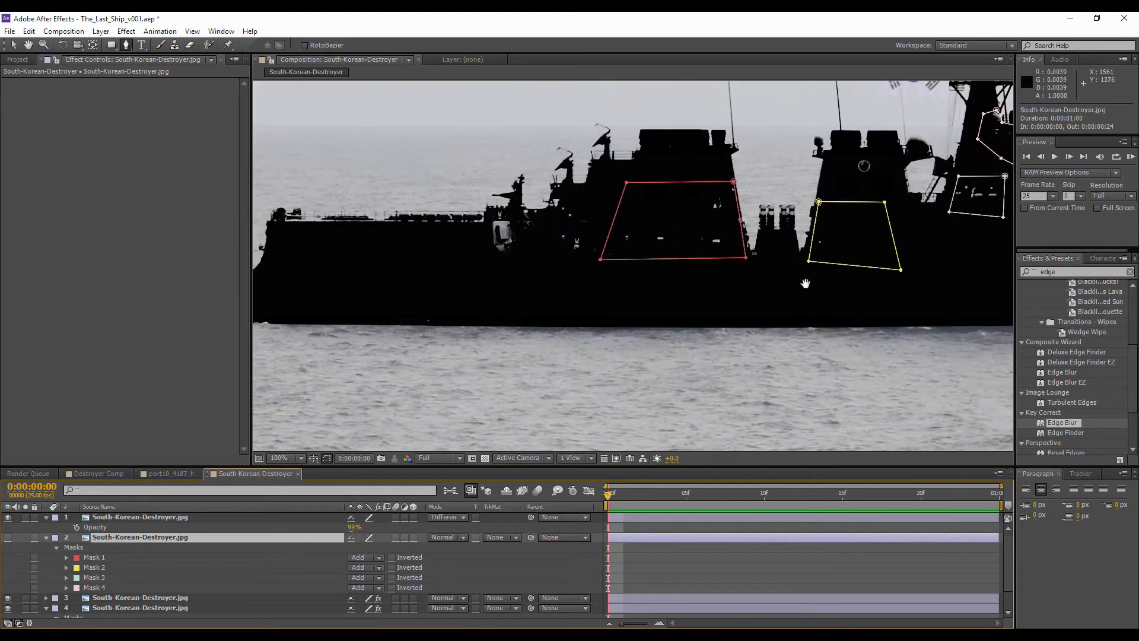
pyautogui.moveTo(720, 278); pyautogui.dragTo(547, 281)
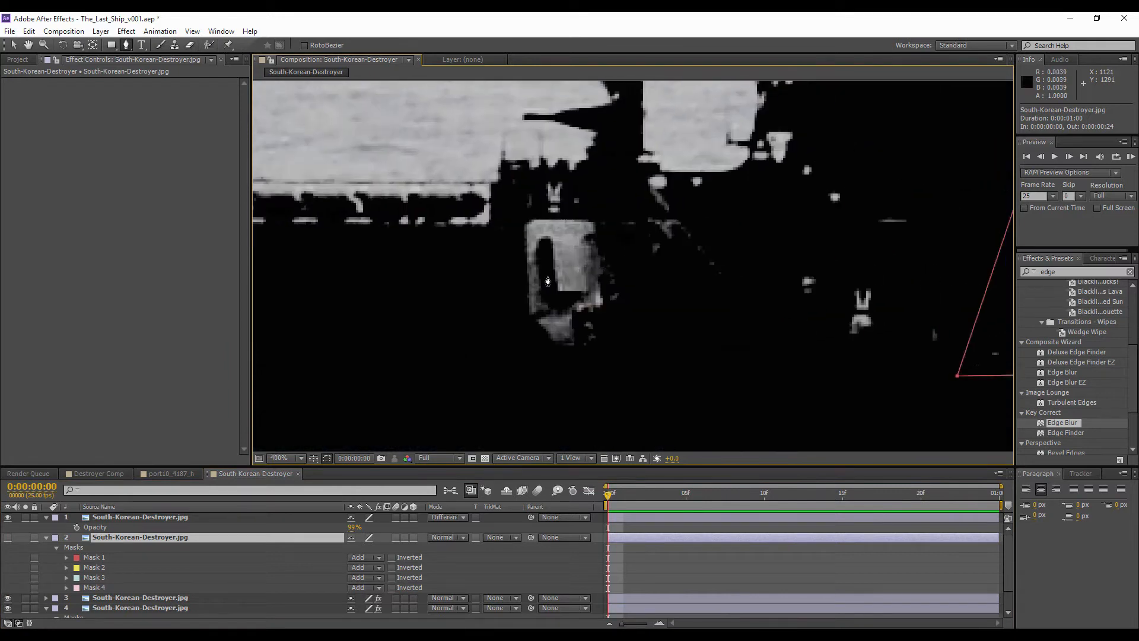
pyautogui.click(513, 180)
pyautogui.click(473, 378)
pyautogui.click(686, 378)
pyautogui.click(938, 374)
pyautogui.click(957, 221)
pyautogui.click(901, 128)
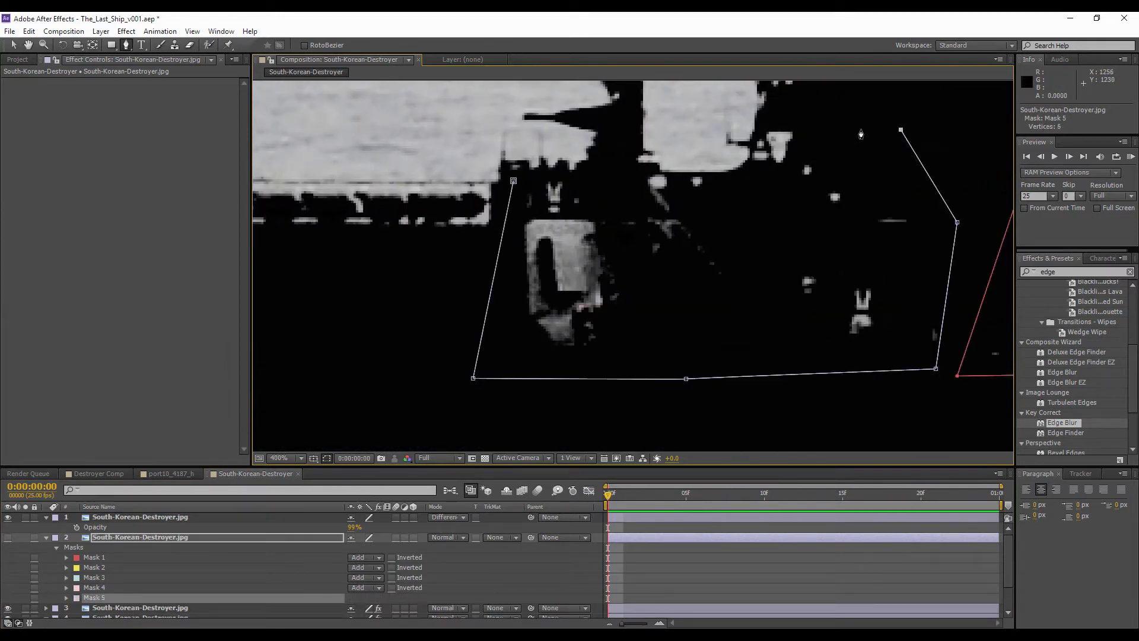
# - Bring the fifth mask back aft along the stepped roofline of the rear superstructure and close it at its starting point
pyautogui.moveTo(901, 128); pyautogui.dragTo(815, 293)
pyautogui.click(668, 312)
pyautogui.click(664, 332)
pyautogui.click(622, 340)
pyautogui.click(560, 337)
pyautogui.click(427, 345)
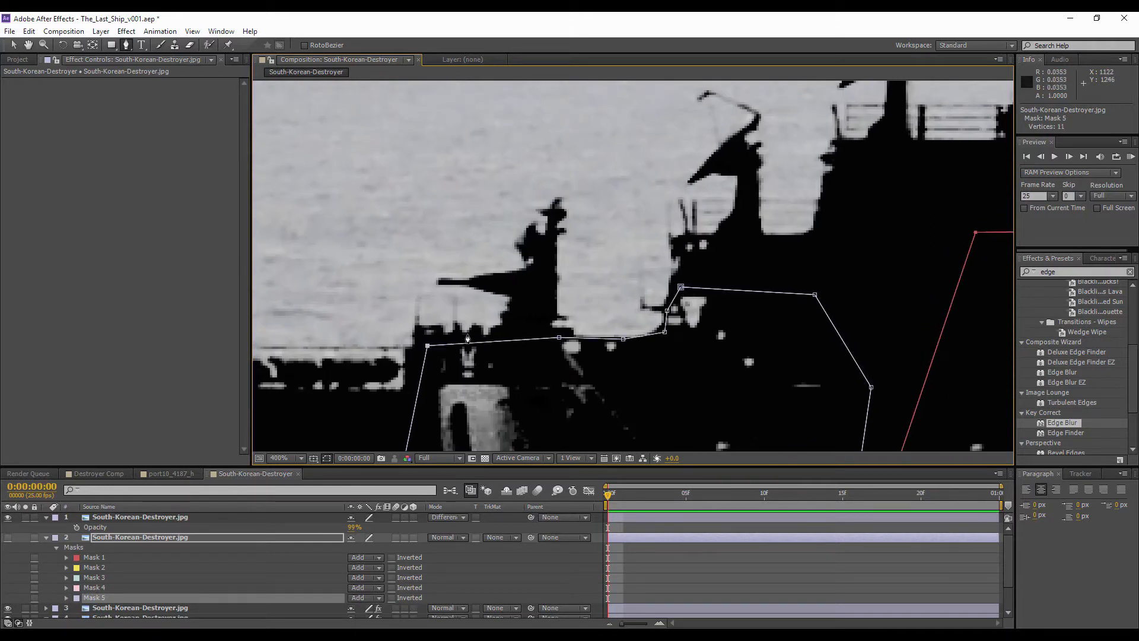
pyautogui.scroll(-2, 475, 257)
pyautogui.scroll(2, 853, 241)
pyautogui.moveTo(362, 129); pyautogui.dragTo(436, 271)
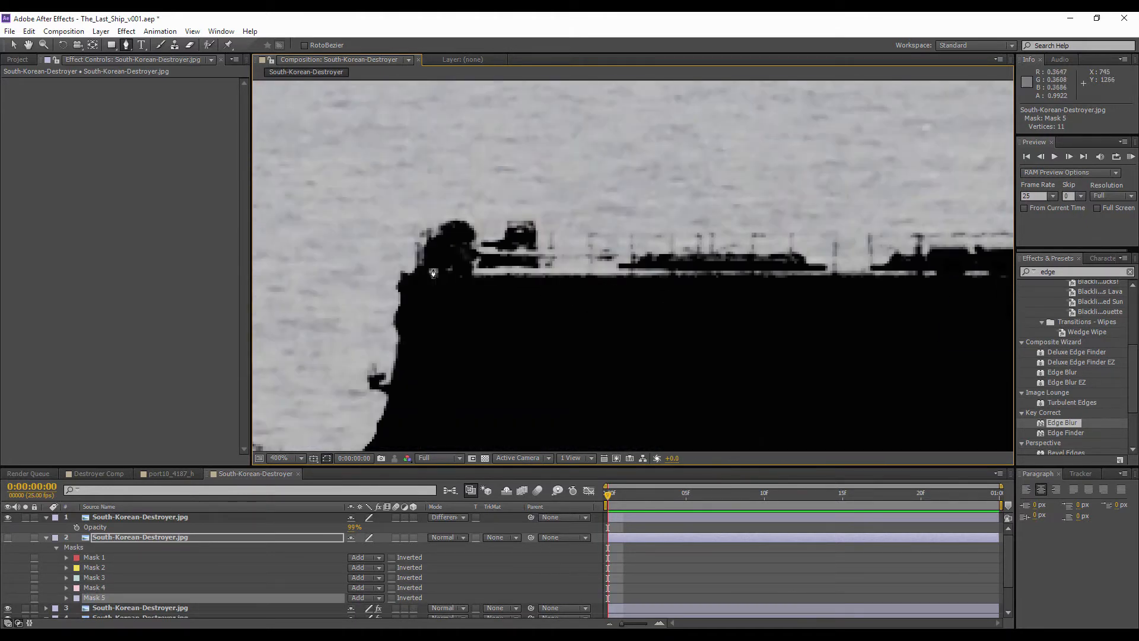
pyautogui.click(425, 269)
pyautogui.click(937, 272)
pyautogui.moveTo(937, 273); pyautogui.dragTo(563, 298)
pyautogui.scroll(-1, 707, 297)
pyautogui.hotkey('ctrl', 'z')
pyautogui.hotkey('ctrl', 'z')
# - Draw a small four-sided mask over the hole on the upper part of the forward funnel
pyautogui.moveTo(949, 273); pyautogui.dragTo(297, 285)
pyautogui.moveTo(860, 178)
pyautogui.mouseDown()
pyautogui.moveTo(694, 180)
pyautogui.moveTo(511, 237)
pyautogui.mouseUp()
pyautogui.click(501, 224)
pyautogui.click(554, 223)
pyautogui.click(541, 262)
pyautogui.click(497, 265)
pyautogui.click(501, 223)
# - Outline the dome between the forward funnel and the mast with a rounded closed mask
pyautogui.moveTo(608, 187); pyautogui.dragTo(514, 245)
pyautogui.scroll(2, 507, 225)
pyautogui.moveTo(566, 189); pyautogui.dragTo(604, 181)
pyautogui.moveTo(666, 212); pyautogui.dragTo(680, 241)
pyautogui.click(684, 305)
pyautogui.moveTo(592, 340); pyautogui.dragTo(559, 333)
pyautogui.moveTo(516, 307); pyautogui.dragTo(507, 284)
pyautogui.click(510, 256)
# - Draw a closed mask around the domes on the bridge roof, following their outer edge and returning through the solid bridge below
pyautogui.scroll(-2, 498, 285)
pyautogui.moveTo(789, 282); pyautogui.dragTo(385, 237)
pyautogui.scroll(2, 385, 238)
pyautogui.click(370, 220)
pyautogui.click(442, 222)
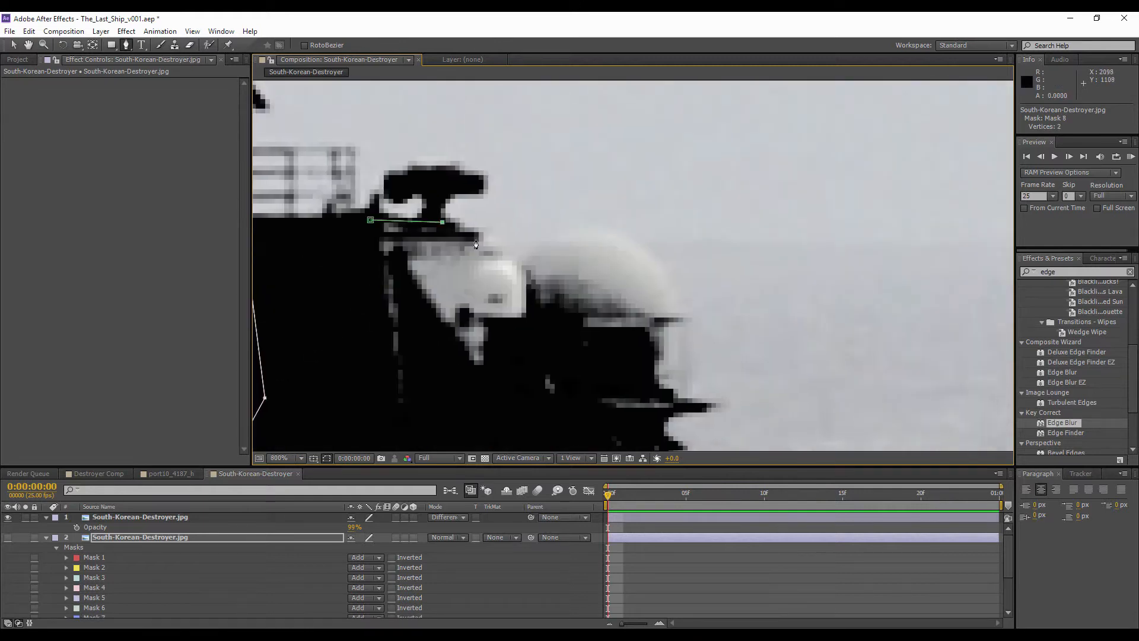
pyautogui.moveTo(633, 239); pyautogui.dragTo(652, 253)
pyautogui.moveTo(676, 299); pyautogui.dragTo(685, 215)
pyautogui.click(682, 219)
pyautogui.click(681, 254)
pyautogui.click(657, 264)
pyautogui.click(565, 287)
pyautogui.click(497, 389)
pyautogui.click(375, 103)
# - Start a ninth mask at the bridge's front corner and take it down the sloping front face to the deck fittings
pyautogui.moveTo(662, 384); pyautogui.dragTo(673, 212)
pyautogui.click(662, 196)
pyautogui.click(675, 246)
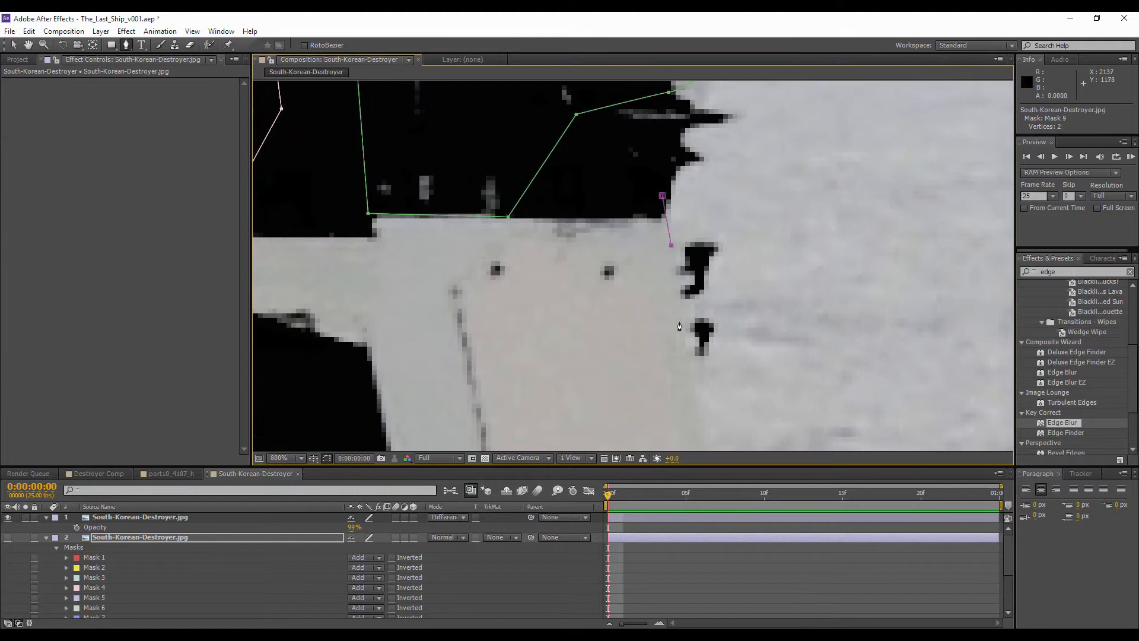
pyautogui.moveTo(701, 411); pyautogui.dragTo(590, 201)
pyautogui.click(597, 211)
pyautogui.click(620, 329)
pyautogui.moveTo(629, 390); pyautogui.dragTo(570, 190)
pyautogui.click(571, 187)
pyautogui.click(577, 206)
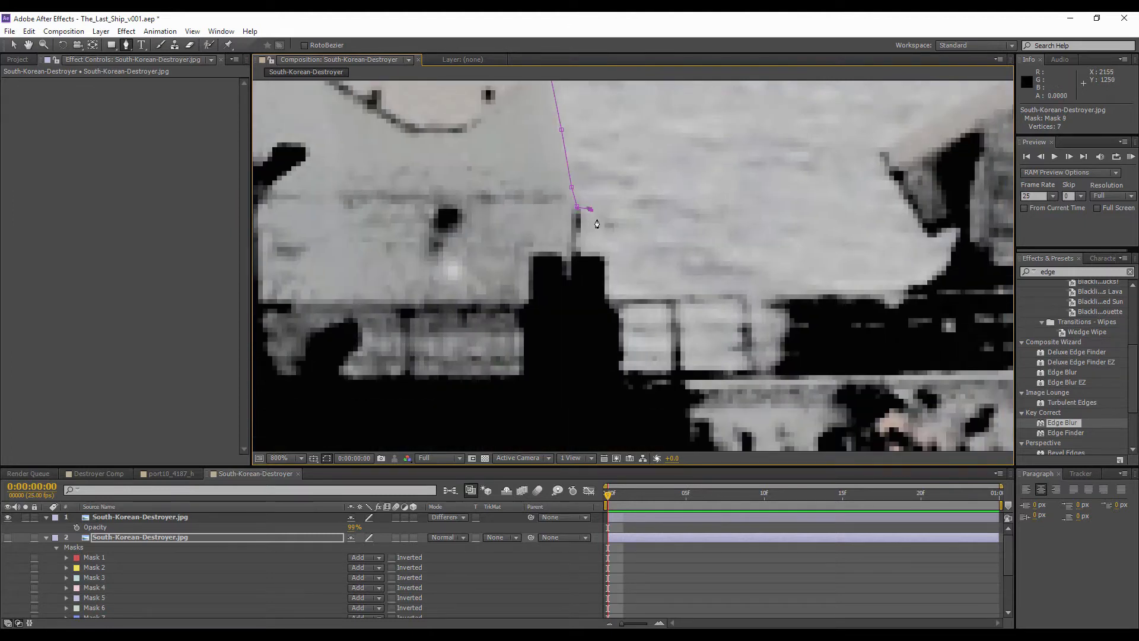
# - Take the ninth mask down past the deck fittings, back beneath the bridge wall and up to close it
pyautogui.click(599, 228)
pyautogui.click(602, 269)
pyautogui.scroll(-1, 600, 279)
pyautogui.click(604, 347)
pyautogui.click(449, 353)
pyautogui.moveTo(442, 249); pyautogui.dragTo(584, 409)
pyautogui.click(461, 177)
# - Draw a closed mask around the crew area on the deck below the tilted launcher
pyautogui.moveTo(813, 439); pyautogui.dragTo(516, 174)
pyautogui.click(475, 218)
pyautogui.click(740, 213)
pyautogui.click(745, 235)
pyautogui.click(751, 247)
pyautogui.click(757, 305)
pyautogui.click(475, 328)
pyautogui.click(476, 219)
# - Start an eleventh mask at the tilted launcher's lower aft corner, following its pedestal down and around the platform beneath
pyautogui.scroll(1, 473, 223)
pyautogui.click(459, 211)
pyautogui.click(504, 291)
pyautogui.click(525, 281)
pyautogui.click(540, 293)
pyautogui.click(526, 325)
pyautogui.click(487, 347)
pyautogui.click(475, 364)
pyautogui.click(367, 374)
pyautogui.click(364, 414)
pyautogui.click(602, 414)
pyautogui.click(728, 412)
# - Take the eleventh mask around the platform's forward post, up the launcher's front and along its upper edge, and close it
pyautogui.click(686, 313)
pyautogui.click(682, 341)
pyautogui.click(613, 339)
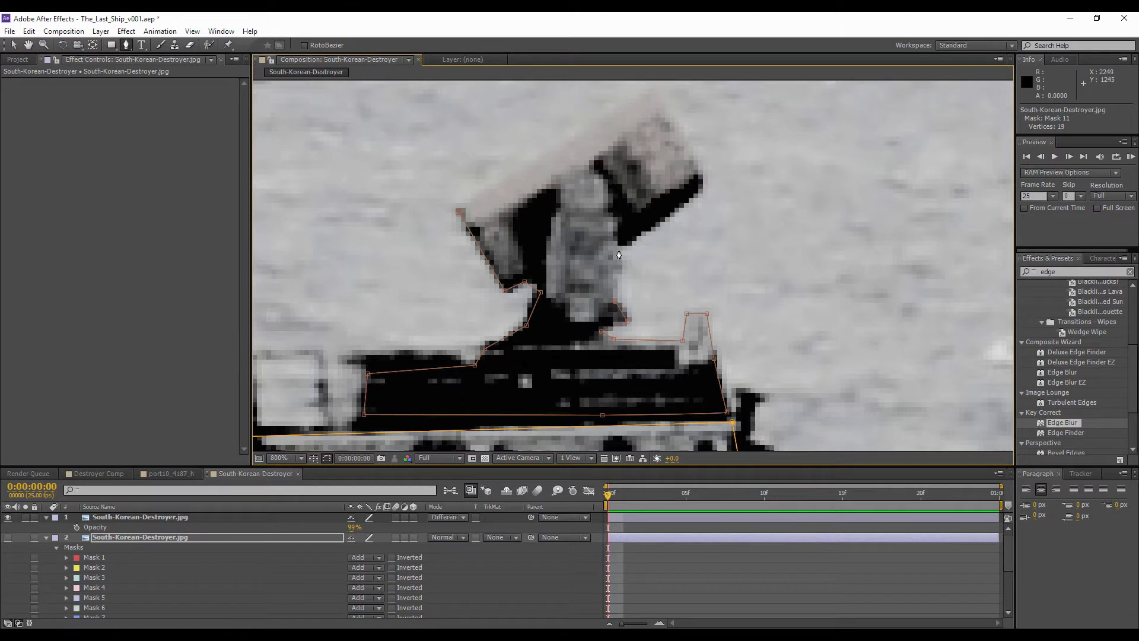
pyautogui.click(700, 176)
pyautogui.click(681, 133)
pyautogui.moveTo(683, 134); pyautogui.dragTo(700, 237)
pyautogui.click(672, 194)
pyautogui.click(659, 194)
pyautogui.click(569, 254)
pyautogui.click(478, 313)
# - Outline the foredeck gun turret with a closed mask that includes its sloping front and the base of the barrel
pyautogui.scroll(-2, 509, 326)
pyautogui.moveTo(789, 267); pyautogui.dragTo(592, 254)
pyautogui.scroll(2, 644, 221)
pyautogui.click(444, 183)
pyautogui.click(520, 185)
pyautogui.click(621, 184)
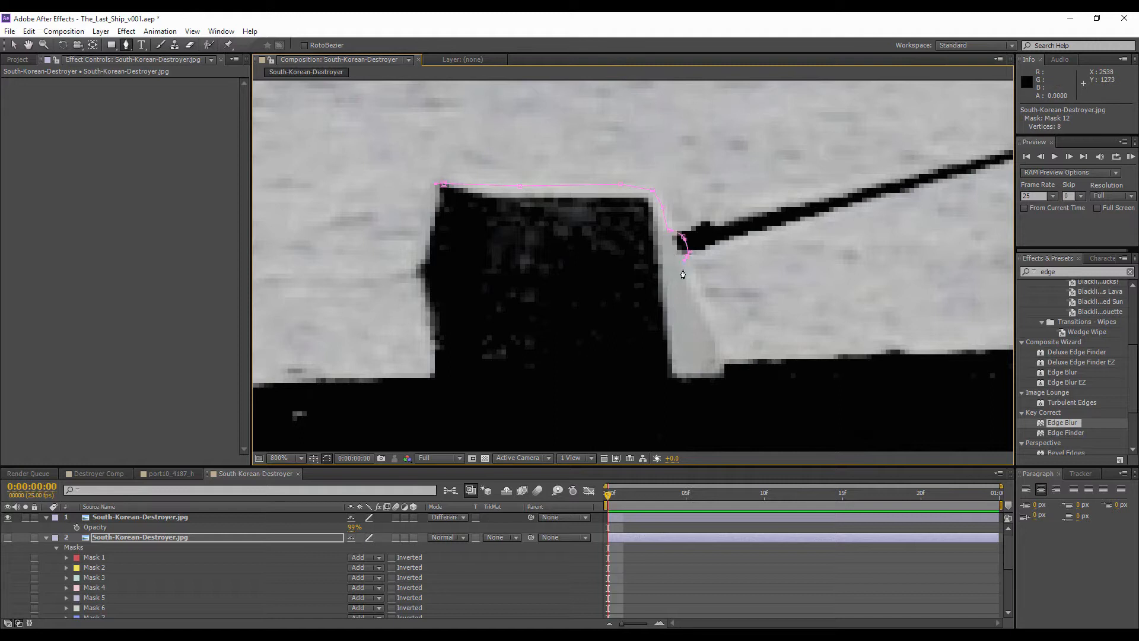
pyautogui.click(736, 402)
pyautogui.click(435, 402)
pyautogui.click(442, 307)
pyautogui.click(427, 267)
pyautogui.click(443, 184)
# - Draw a long four-sided mask over the holes along the hull's waterline below the foredeck
pyautogui.scroll(-2, 574, 208)
pyautogui.moveTo(396, 325); pyautogui.dragTo(334, 190)
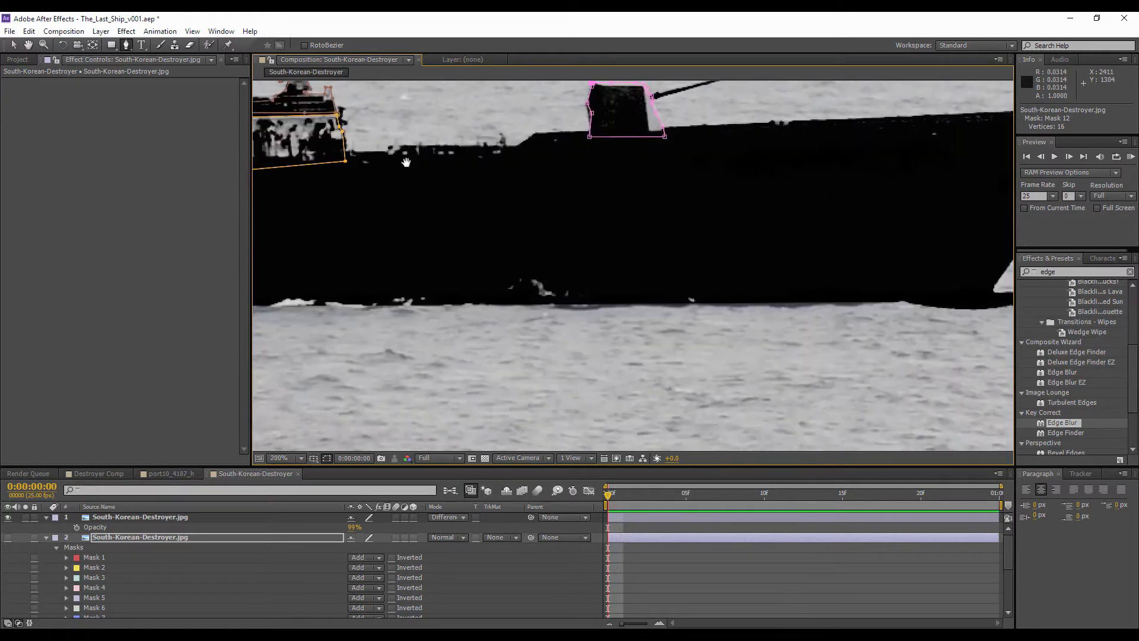
pyautogui.click(298, 327)
pyautogui.click(661, 329)
pyautogui.click(649, 302)
pyautogui.click(310, 294)
pyautogui.click(298, 326)
# - Draw a mask along the foredeck edge from ahead of the gun turret to the bow tip and back across the upper hull
pyautogui.moveTo(855, 149); pyautogui.dragTo(585, 244)
pyautogui.click(400, 250)
pyautogui.click(474, 244)
pyautogui.click(569, 240)
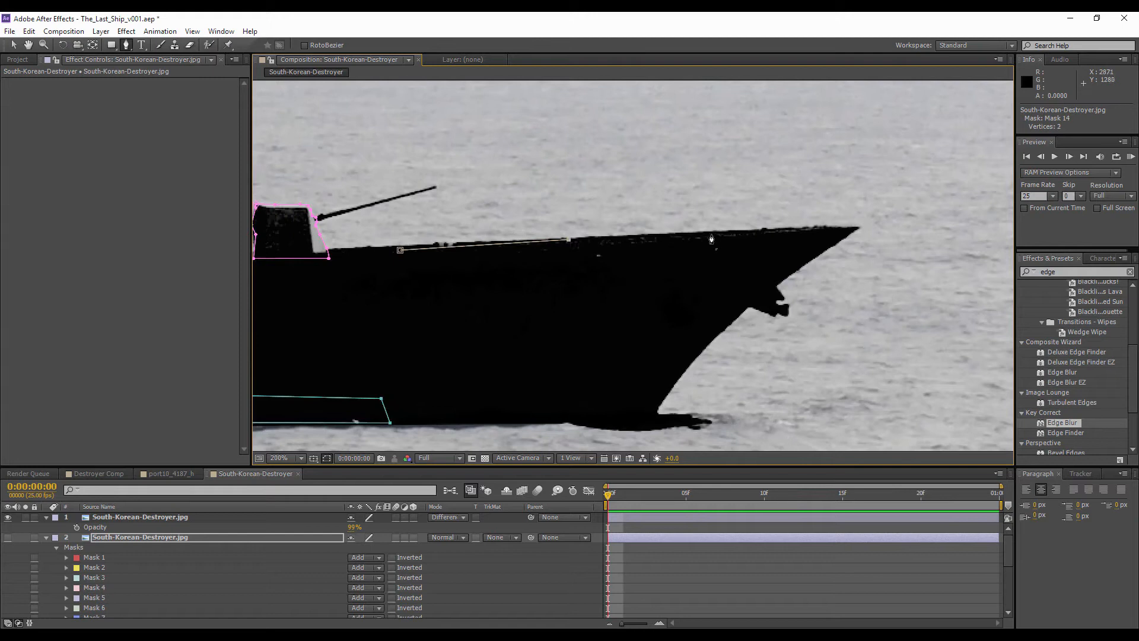
pyautogui.click(551, 223)
pyautogui.click(674, 214)
pyautogui.click(799, 213)
pyautogui.click(848, 213)
pyautogui.click(772, 247)
pyautogui.scroll(-1, 634, 267)
pyautogui.moveTo(542, 300); pyautogui.dragTo(795, 257)
pyautogui.click(528, 295)
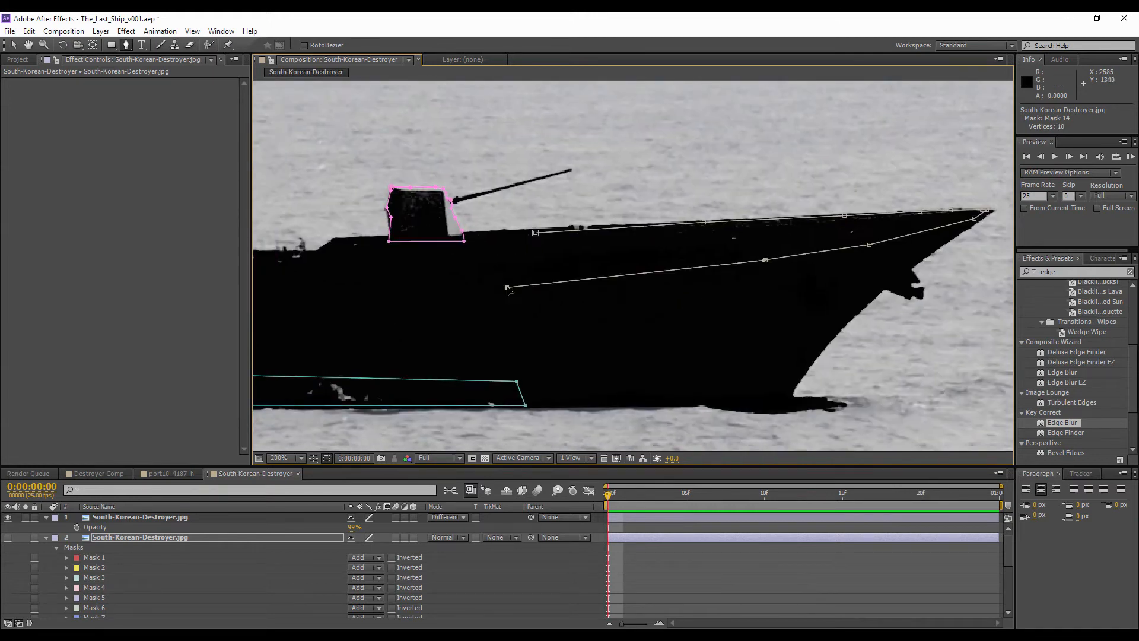
# - Draw a closed mask over the holes along the deck edge between the tilted launcher's platform and the gun turret
pyautogui.moveTo(680, 276); pyautogui.dragTo(744, 289)
pyautogui.click(494, 256)
pyautogui.click(537, 256)
pyautogui.click(590, 254)
pyautogui.click(599, 242)
pyautogui.click(781, 242)
pyautogui.click(850, 243)
pyautogui.click(914, 223)
pyautogui.click(494, 277)
pyautogui.click(494, 256)
# - Draw a long four-sided mask over the foam holes along the waterline below the bridge
pyautogui.scroll(-2, 495, 261)
pyautogui.scroll(1, 374, 372)
pyautogui.moveTo(296, 420); pyautogui.dragTo(558, 317)
pyautogui.click(920, 310)
pyautogui.click(920, 287)
pyautogui.click(449, 272)
pyautogui.click(457, 311)
# - Draw a long four-sided mask over the hull's waterline at the stern
pyautogui.moveTo(367, 350); pyautogui.dragTo(925, 290)
pyautogui.moveTo(321, 250); pyautogui.dragTo(926, 327)
pyautogui.moveTo(273, 334); pyautogui.dragTo(483, 333)
pyautogui.click(355, 296)
pyautogui.click(355, 275)
pyautogui.click(818, 267)
pyautogui.click(807, 296)
# - Close a short four-sided mask around the waterline holes below the aft superstructure
pyautogui.scroll(-1, 806, 291)
pyautogui.scroll(1, 483, 333)
pyautogui.click(414, 277)
pyautogui.click(613, 278)
pyautogui.click(610, 269)
pyautogui.click(413, 258)
pyautogui.click(414, 277)
# - Add a small four-sided mask over the gap at the deck corner between the aft superstructure and the missile canisters
pyautogui.scroll(-1, 427, 273)
pyautogui.moveTo(799, 215); pyautogui.dragTo(567, 310)
pyautogui.scroll(2, 646, 293)
pyautogui.click(556, 380)
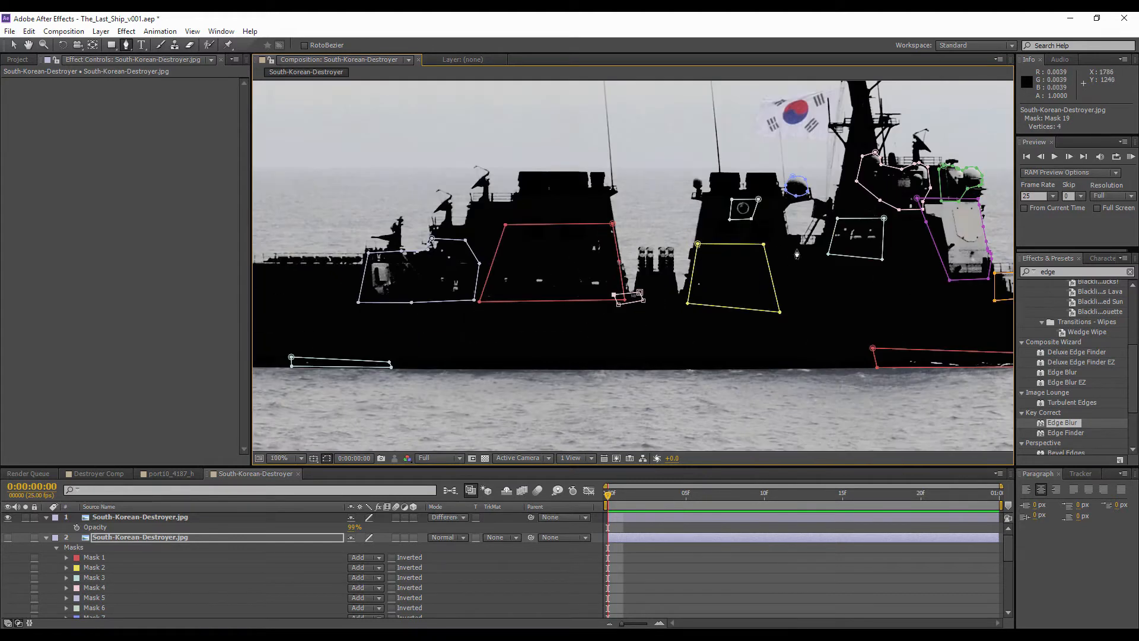
# - Hide the Difference-mode reference layer, collapse the two upper layers' properties, and show the masked patch layer
pyautogui.click(98, 519)
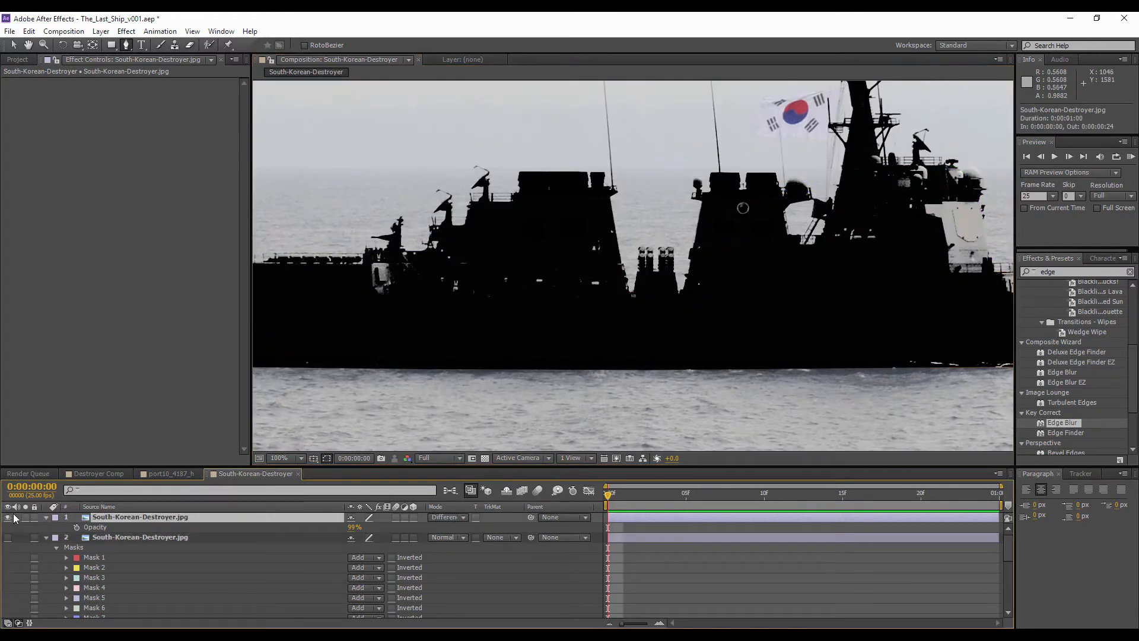
pyautogui.click(8, 517)
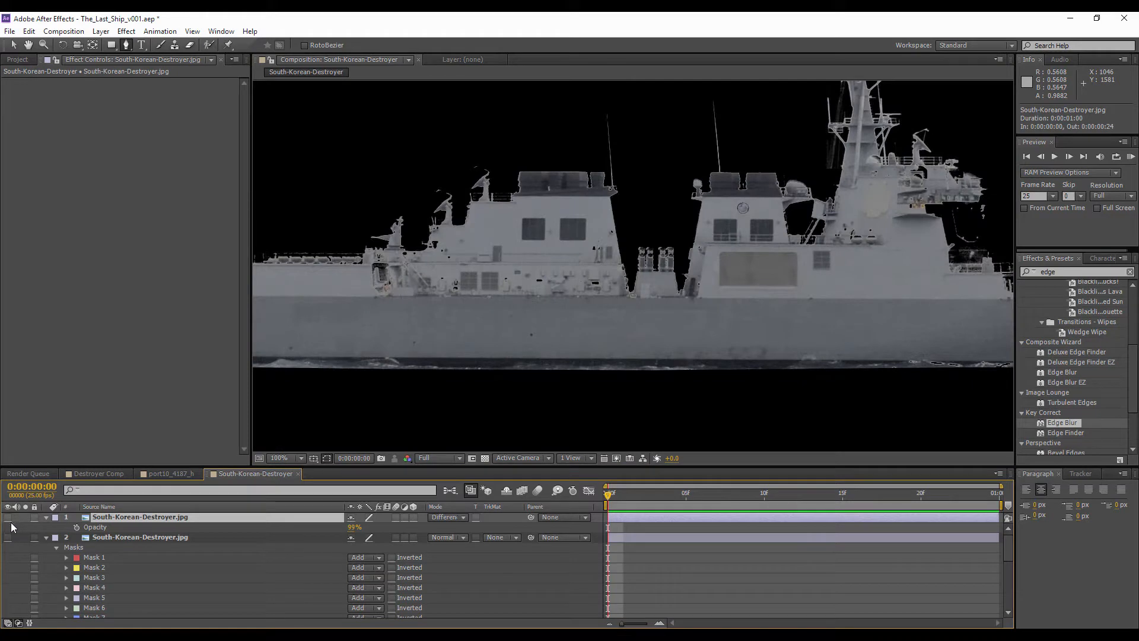
pyautogui.click(10, 47)
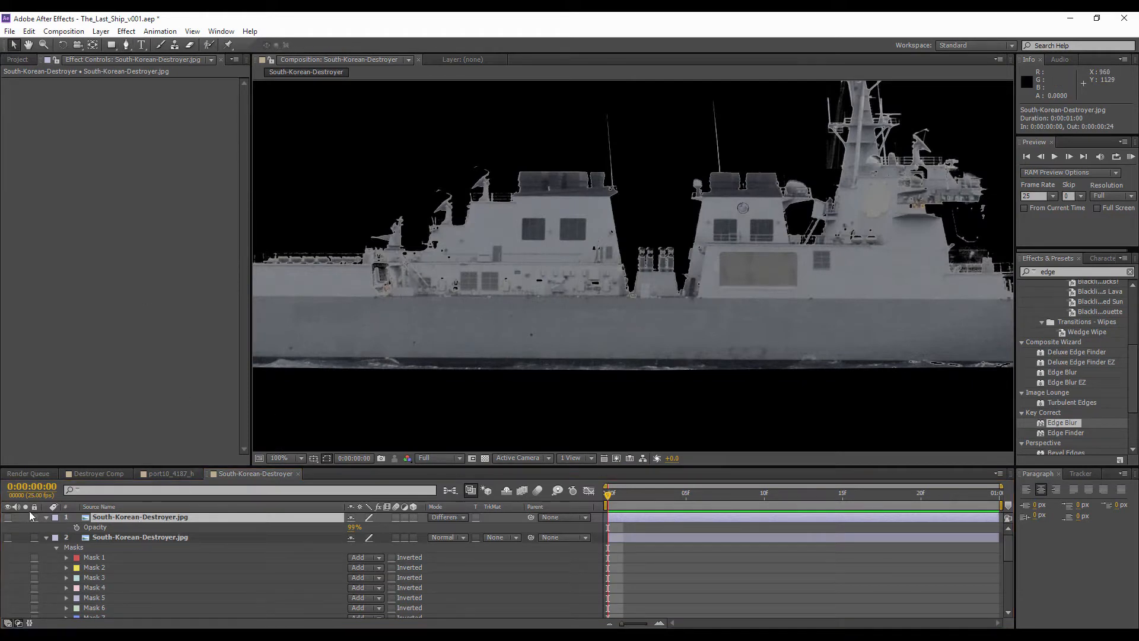
pyautogui.click(46, 517)
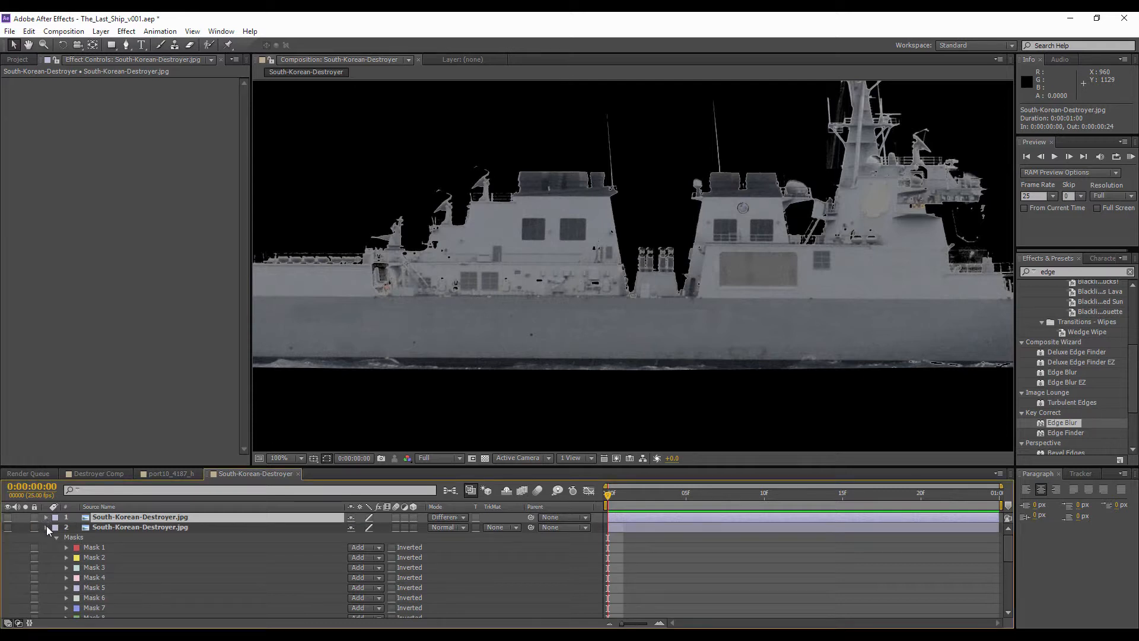
pyautogui.click(47, 527)
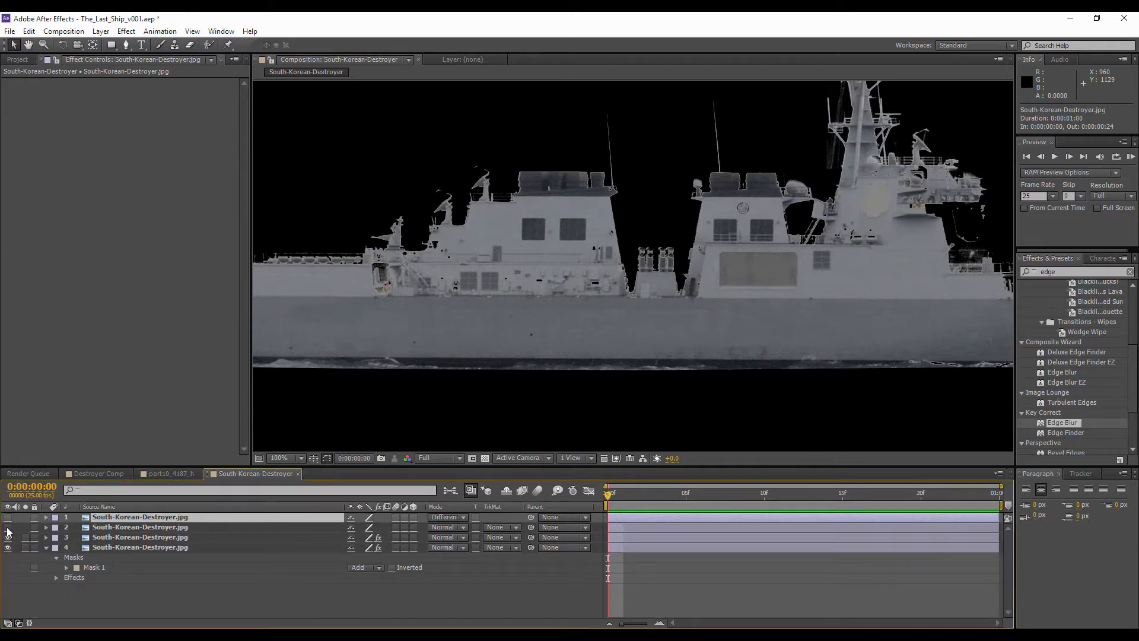
pyautogui.click(8, 527)
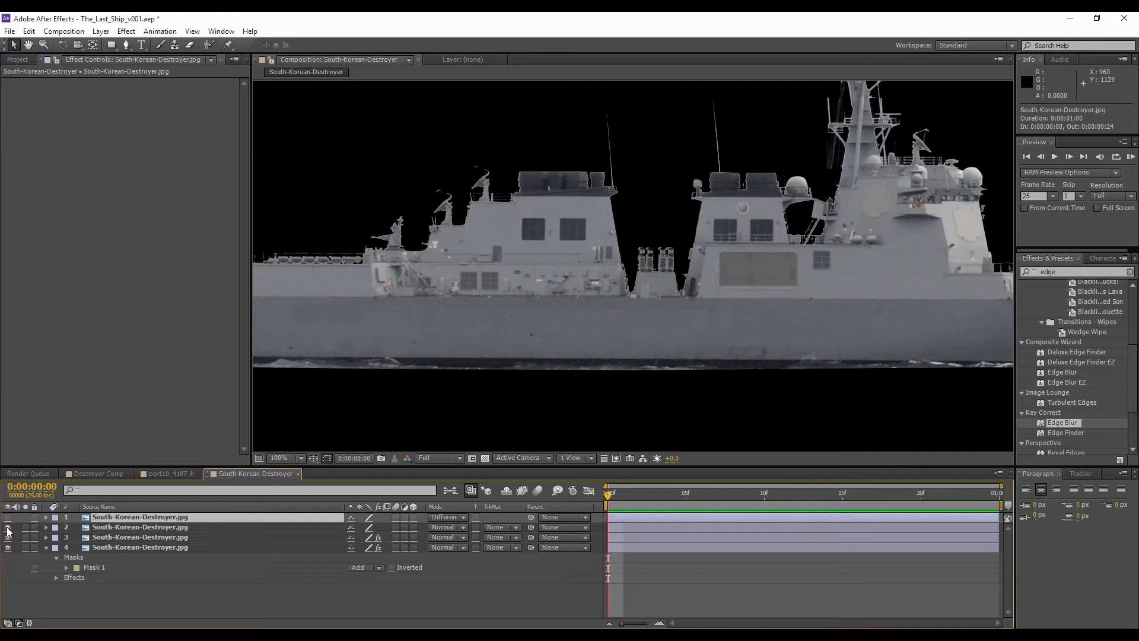
# - Compare the ship cutout with and without the masked patch layer
pyautogui.moveTo(603, 297); pyautogui.dragTo(319, 347)
pyautogui.press('.')
pyautogui.press(',')
pyautogui.moveTo(425, 281); pyautogui.dragTo(418, 252)
pyautogui.click(8, 528)
pyautogui.click(8, 528)
# - Set the feather of all 19 masks on the patch layer to 1 pixel and collapse its properties
pyautogui.click(185, 530)
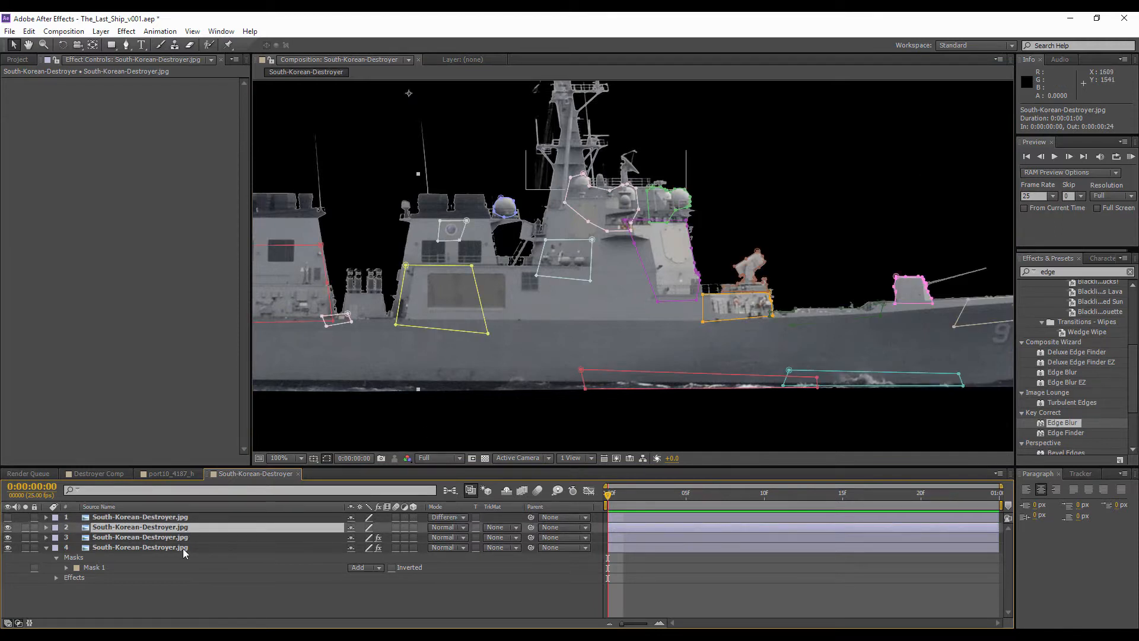
pyautogui.press('f')
pyautogui.click(128, 537)
pyautogui.scroll(-10, 129, 570)
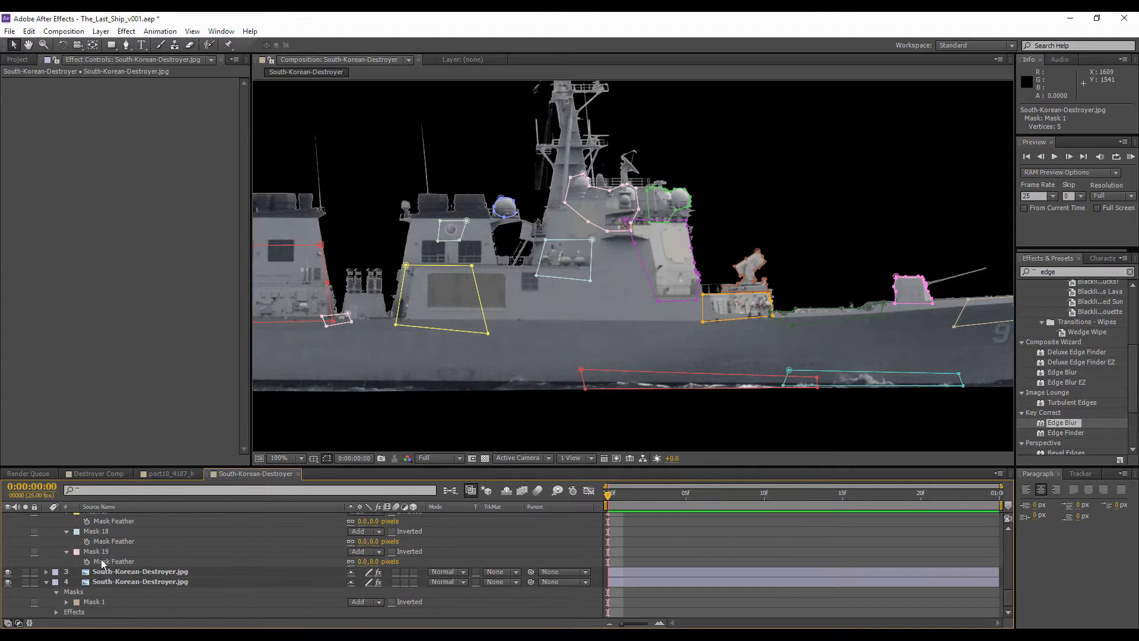
pyautogui.keyDown('shift'); pyautogui.click(96, 552); pyautogui.keyUp('shift')
pyautogui.scroll(10, 269, 544)
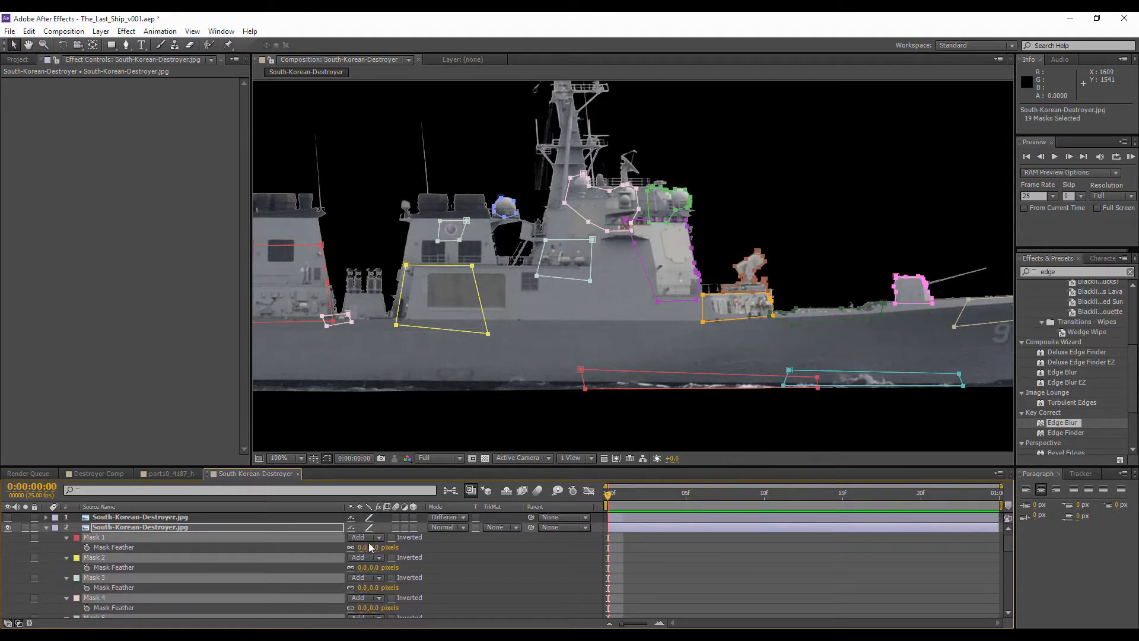
pyautogui.click(361, 547)
pyautogui.write('1')
pyautogui.press('Return')
pyautogui.click(33, 525)
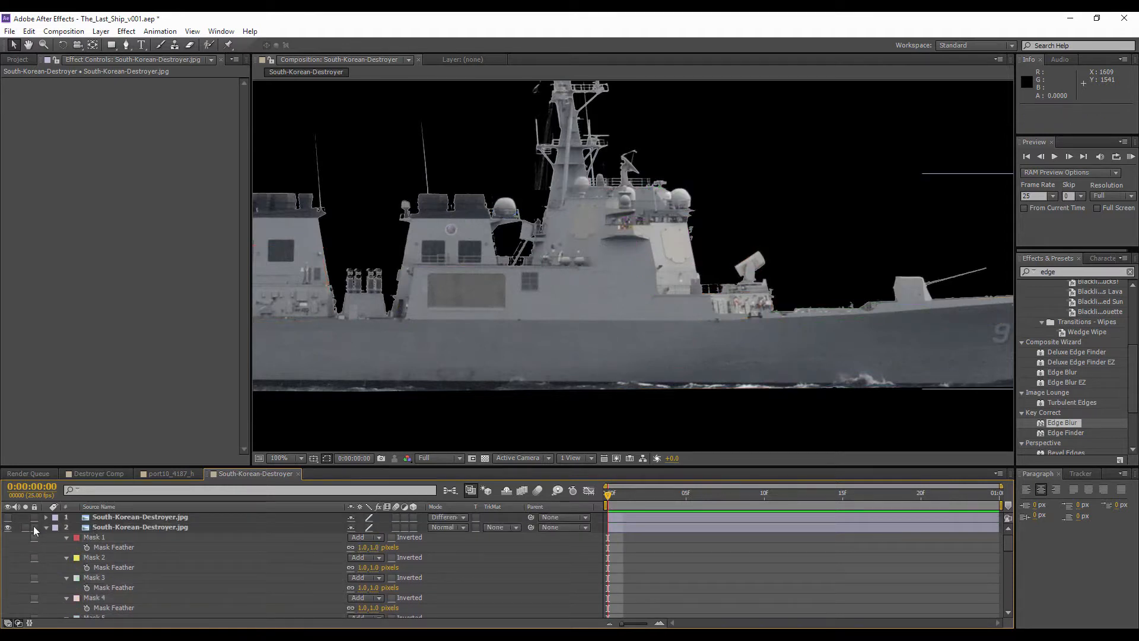
pyautogui.click(47, 527)
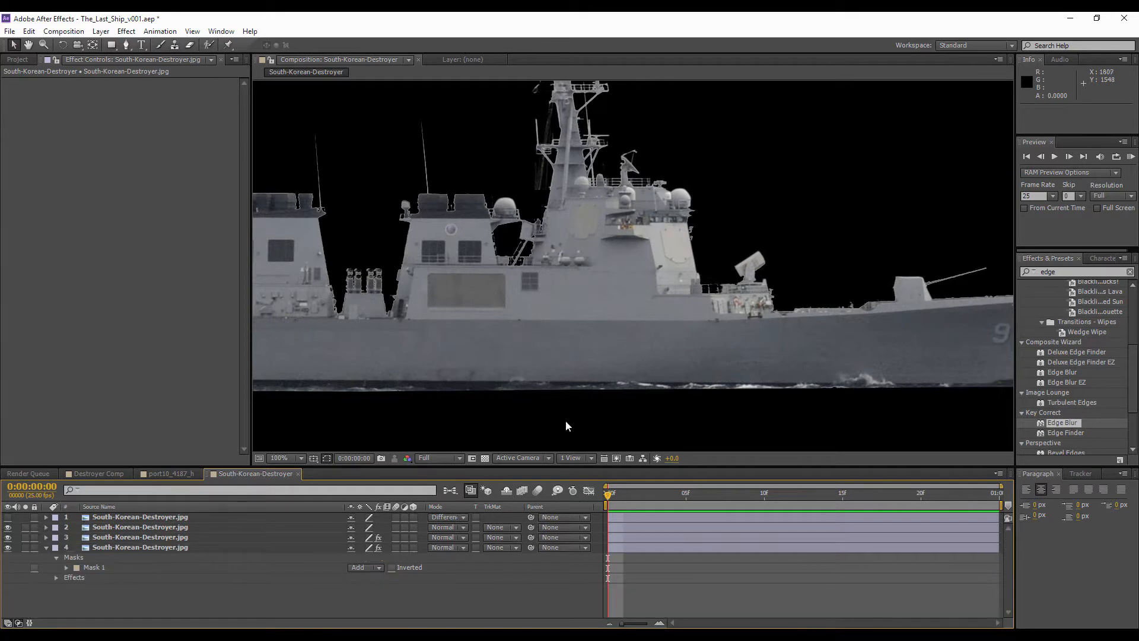
# - Inspect the patched destroyer cutout from bow to stern and check the two keyed layers' masks and key settings
pyautogui.scroll(-1, 651, 324)
pyautogui.moveTo(753, 303); pyautogui.dragTo(975, 308)
pyautogui.moveTo(449, 320); pyautogui.dragTo(277, 361)
pyautogui.scroll(2, 590, 317)
pyautogui.scroll(-1, 580, 329)
pyautogui.scroll(-1, 581, 329)
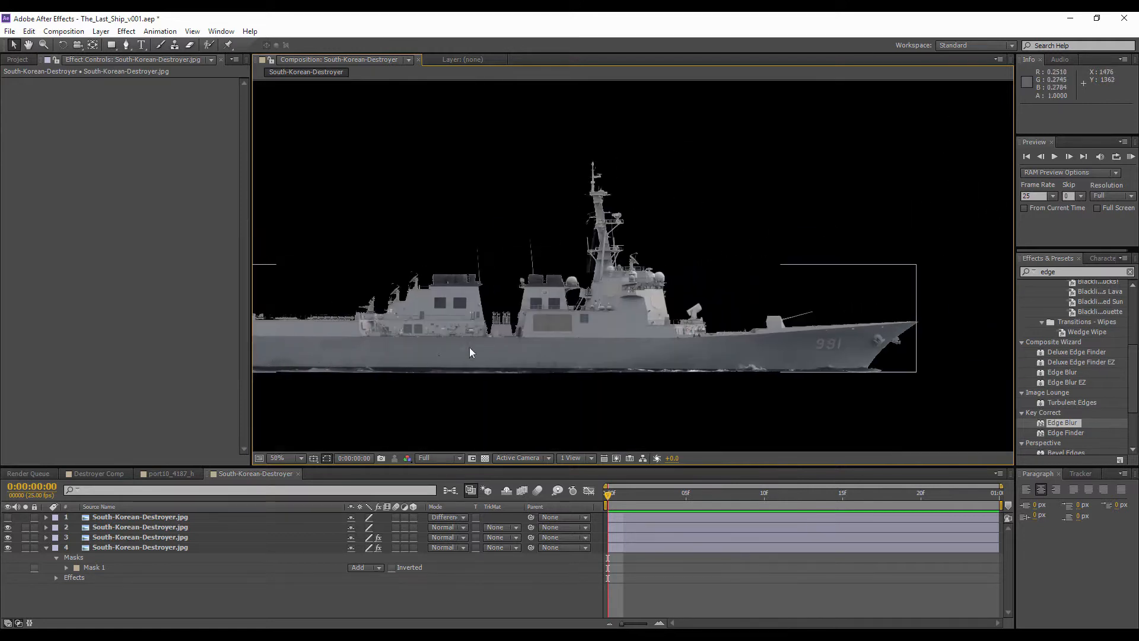
pyautogui.moveTo(469, 347); pyautogui.dragTo(527, 329)
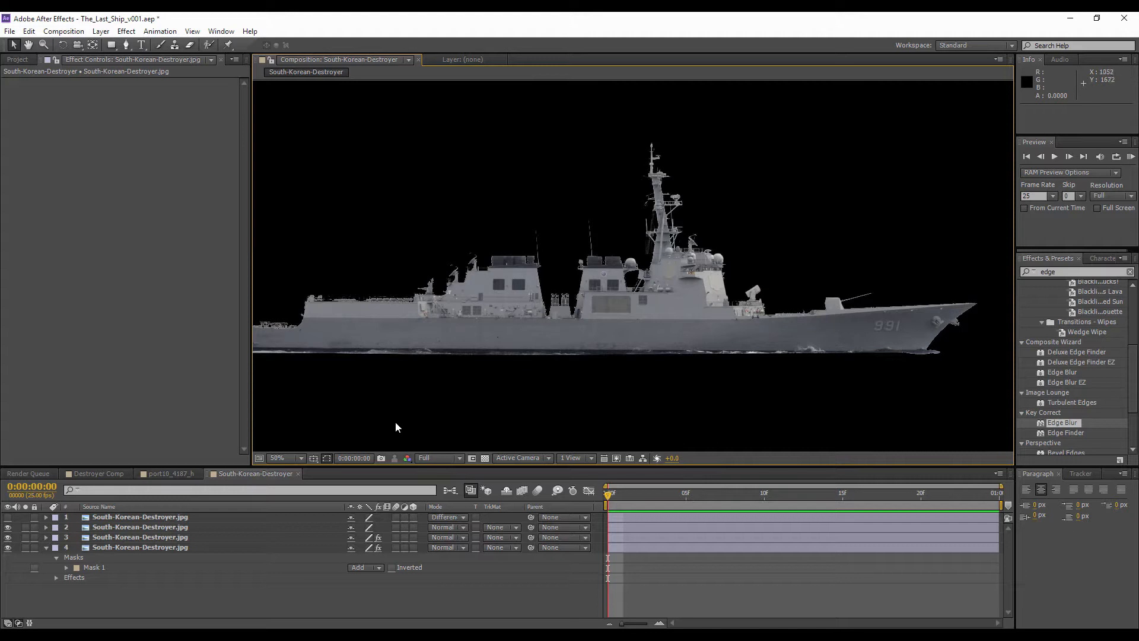
pyautogui.scroll(2, 522, 308)
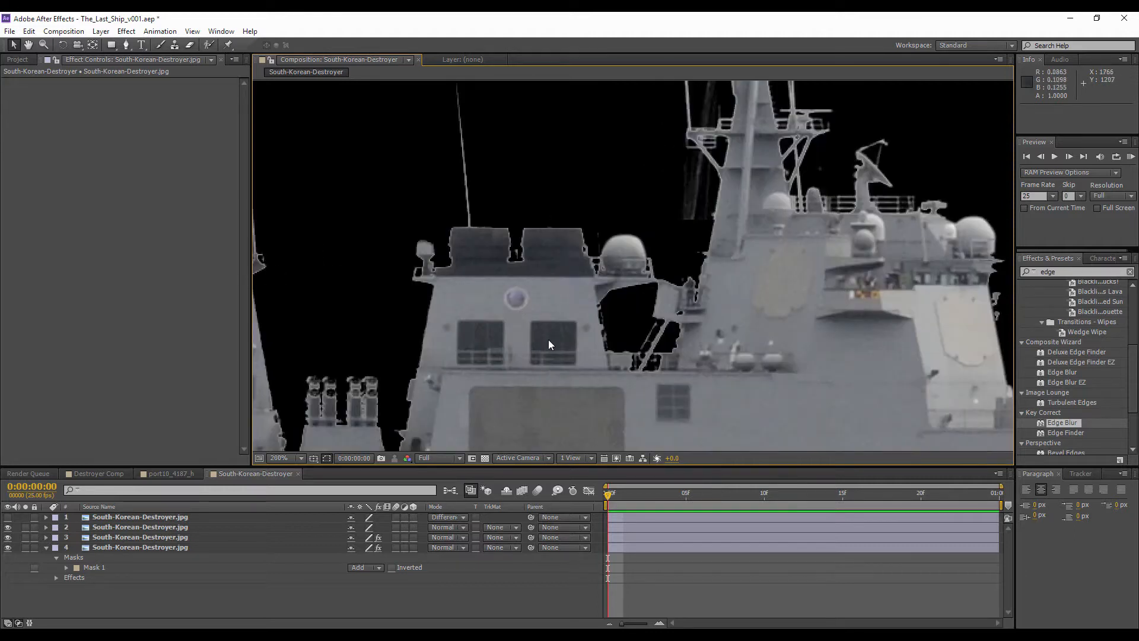
pyautogui.click(141, 537)
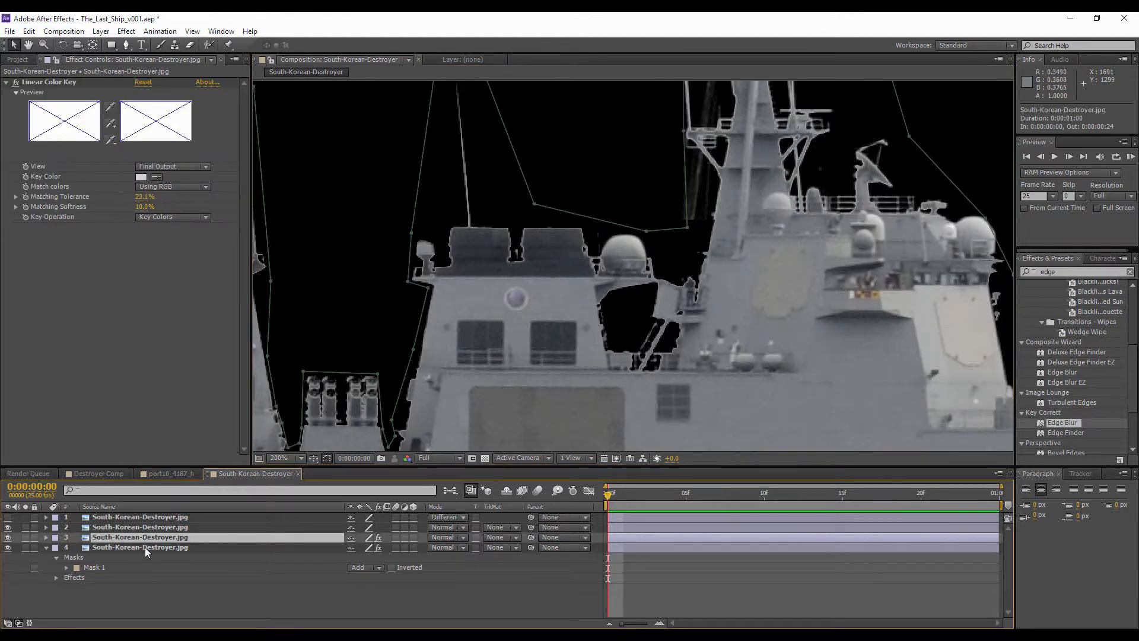
pyautogui.click(144, 548)
pyautogui.click(142, 537)
pyautogui.scroll(-4, 758, 288)
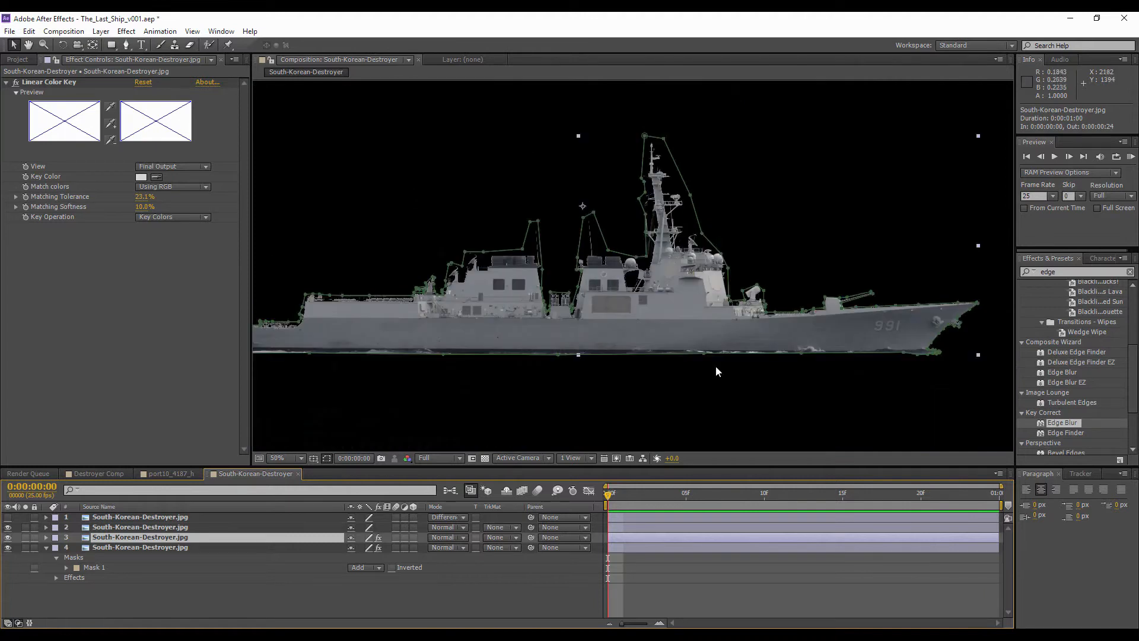
# - Delete the hidden Difference-mode reference layer, keeping the patch layer and the two keyed destroyer layers
pyautogui.click(393, 584)
pyautogui.click(94, 517)
pyautogui.press('Delete')
pyautogui.click(101, 516)
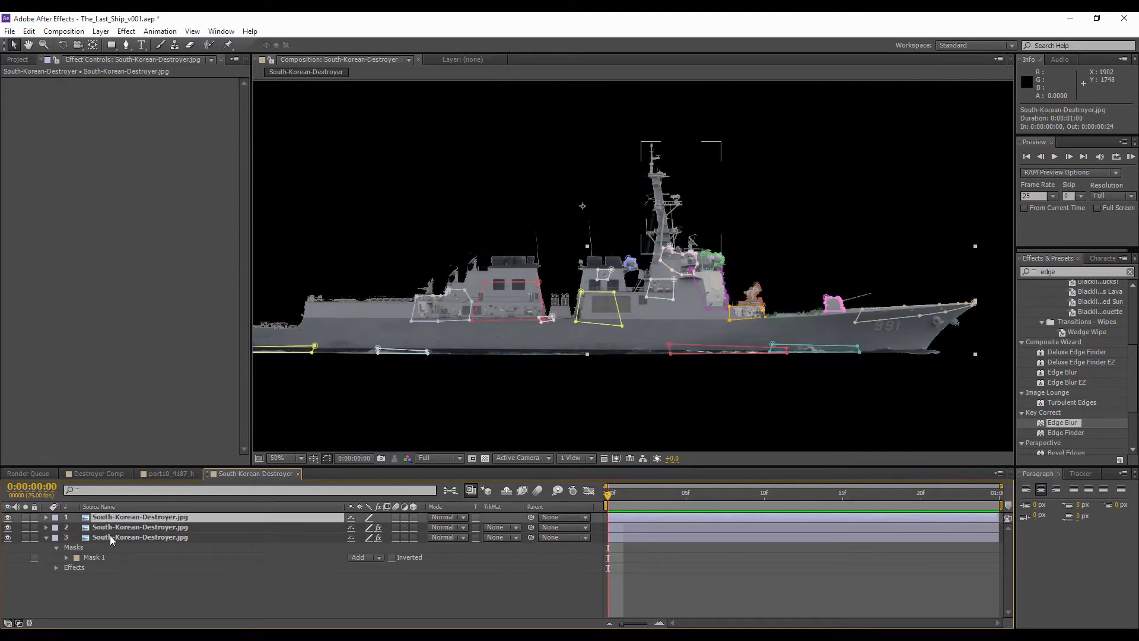
pyautogui.keyDown('shift'); pyautogui.click(109, 536); pyautogui.keyUp('shift')
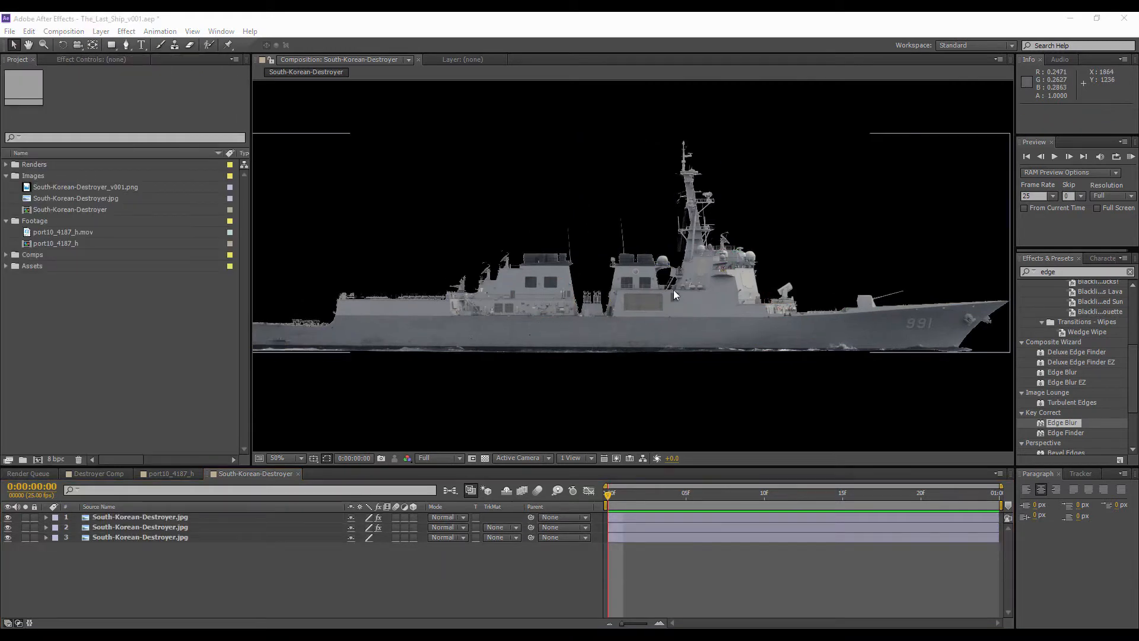
pyautogui.click(173, 563)
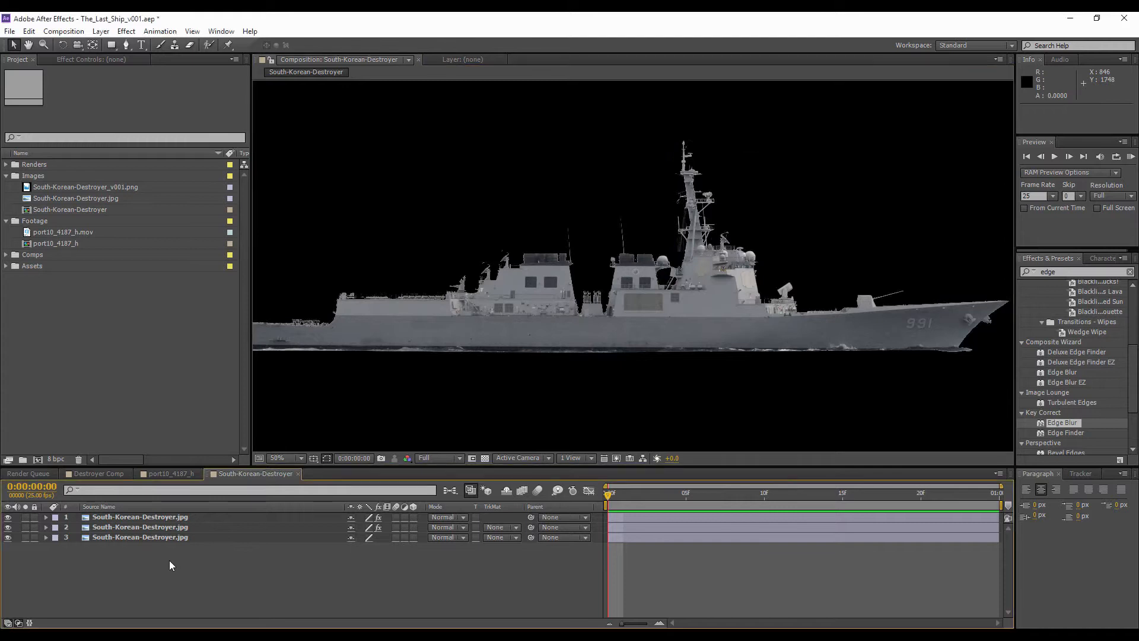
# - Delete the port10_4187_h composition from the project
pyautogui.click(101, 474)
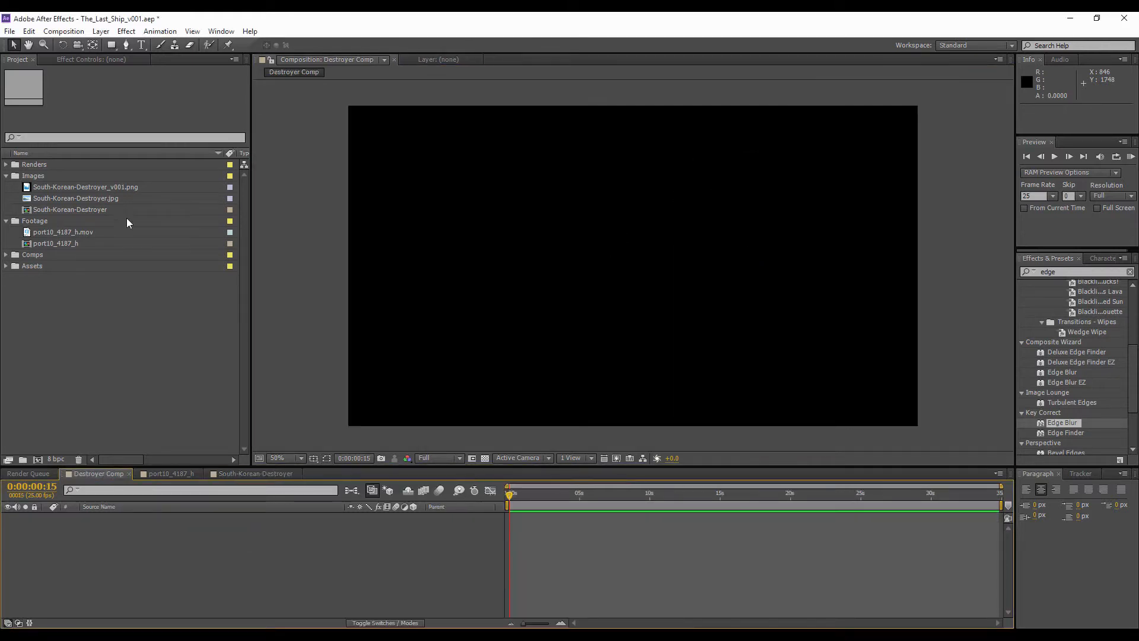
pyautogui.click(172, 474)
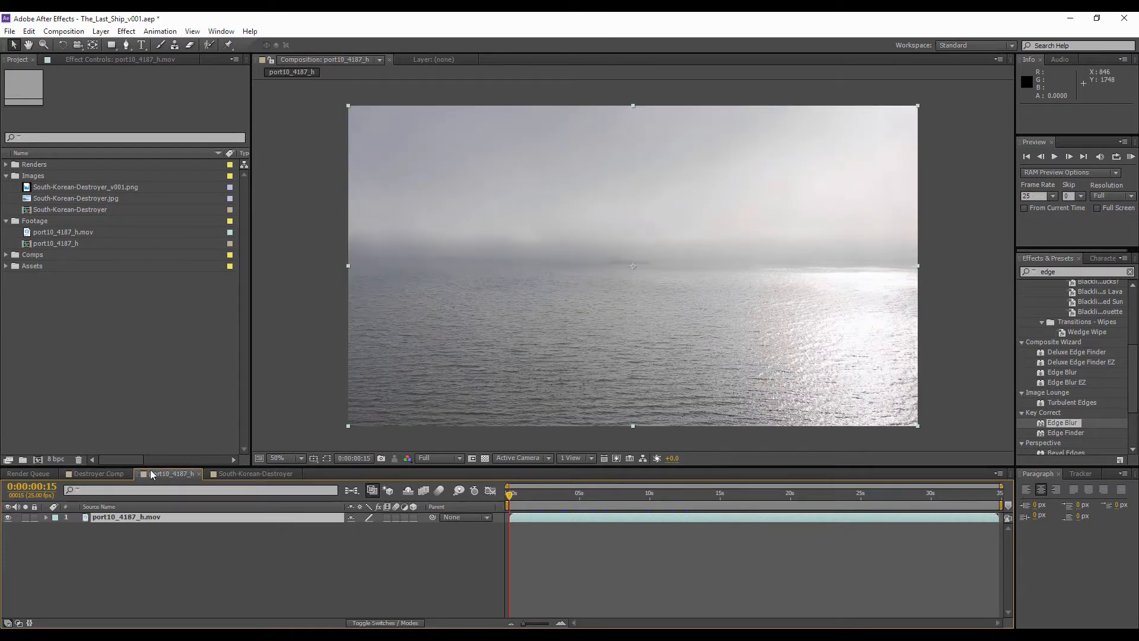
pyautogui.click(53, 244)
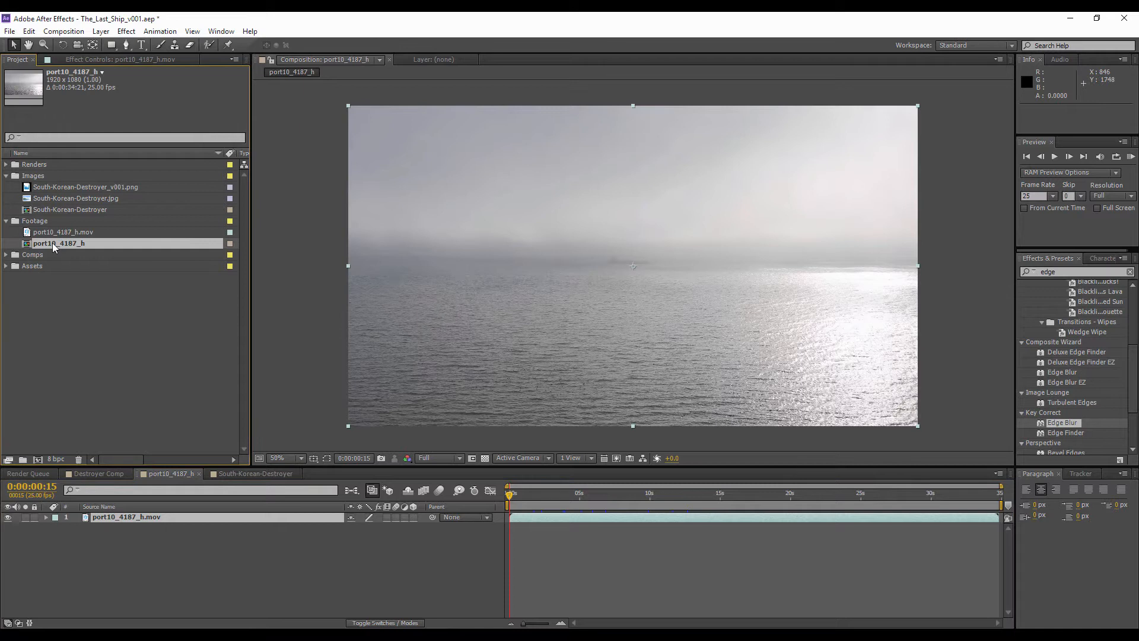
pyautogui.press('Delete')
pyautogui.click(603, 344)
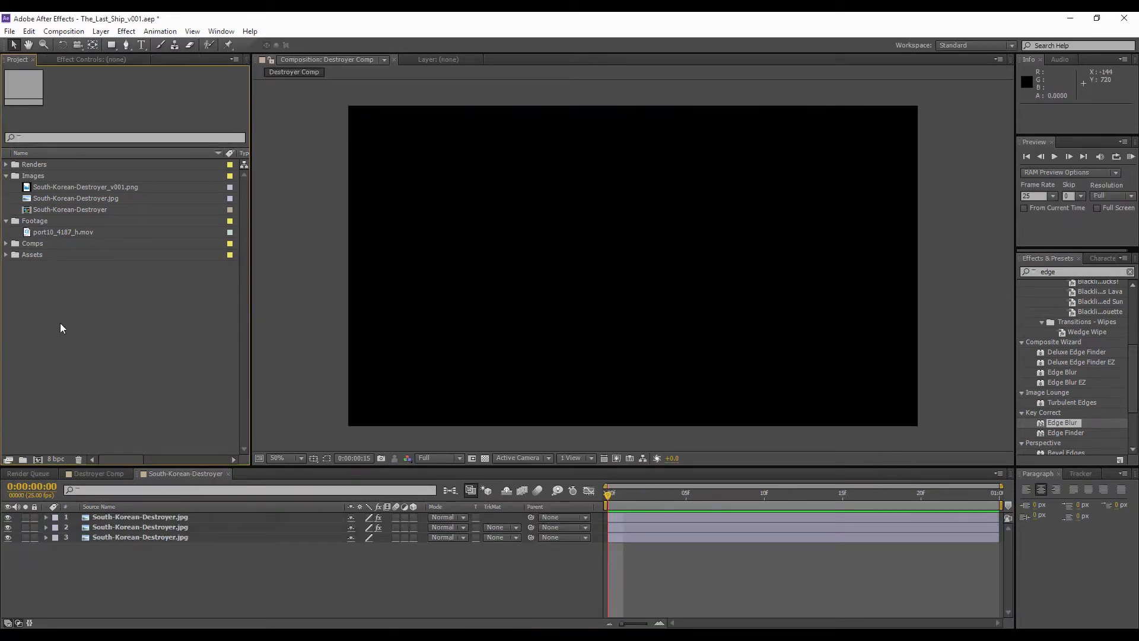
# - Add port10_4187_h.mov to Destroyer Comp and place the South-Korean-Destroyer composition above it
pyautogui.click(94, 473)
pyautogui.moveTo(57, 233); pyautogui.dragTo(186, 519)
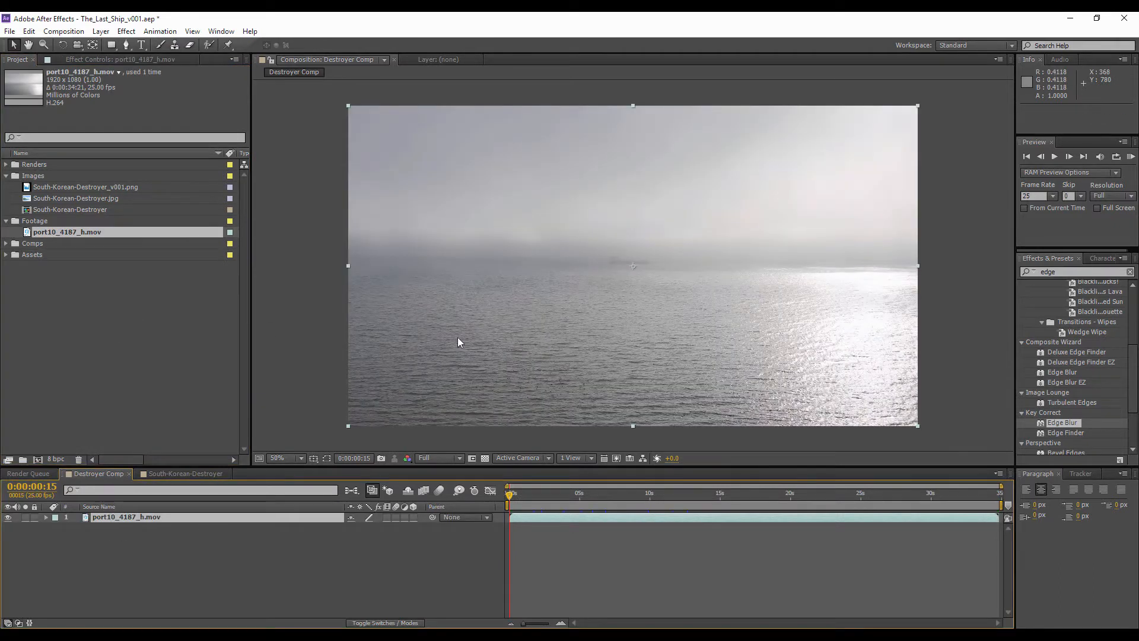
pyautogui.click(106, 262)
pyautogui.moveTo(60, 210); pyautogui.dragTo(123, 515)
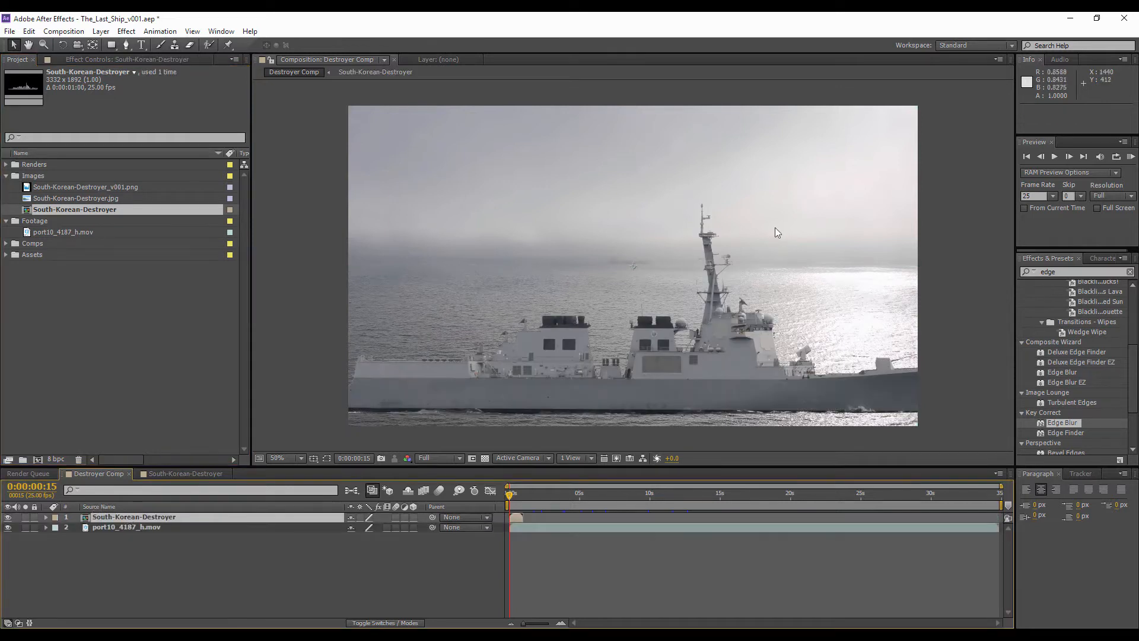
# - Scale the destroyer layer to 59% and place it on the water at the horizon, at position 694, 346
pyautogui.moveTo(738, 376); pyautogui.dragTo(669, 276)
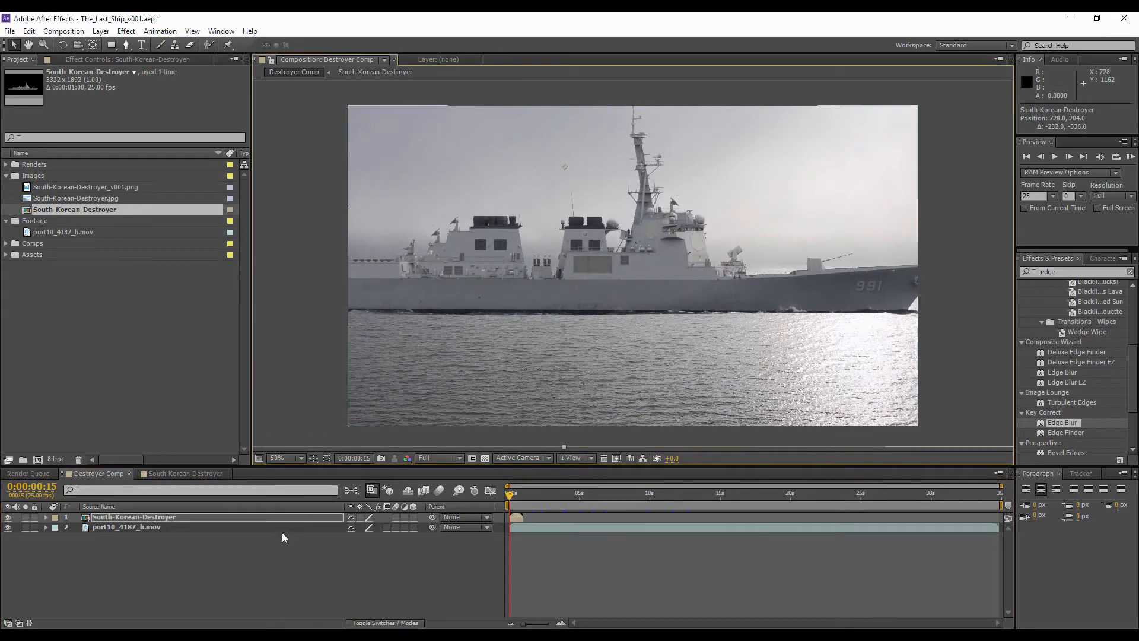
pyautogui.press('s')
pyautogui.moveTo(363, 527); pyautogui.dragTo(339, 527)
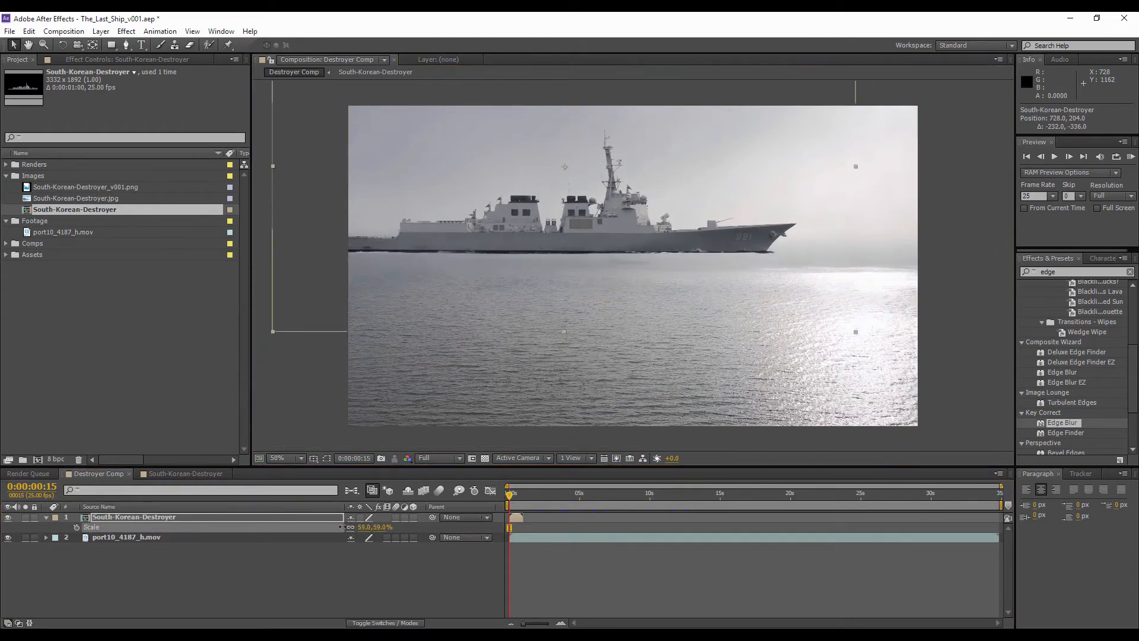
pyautogui.moveTo(527, 266); pyautogui.dragTo(524, 267)
pyautogui.scroll(2, 541, 265)
pyautogui.scroll(-2, 594, 286)
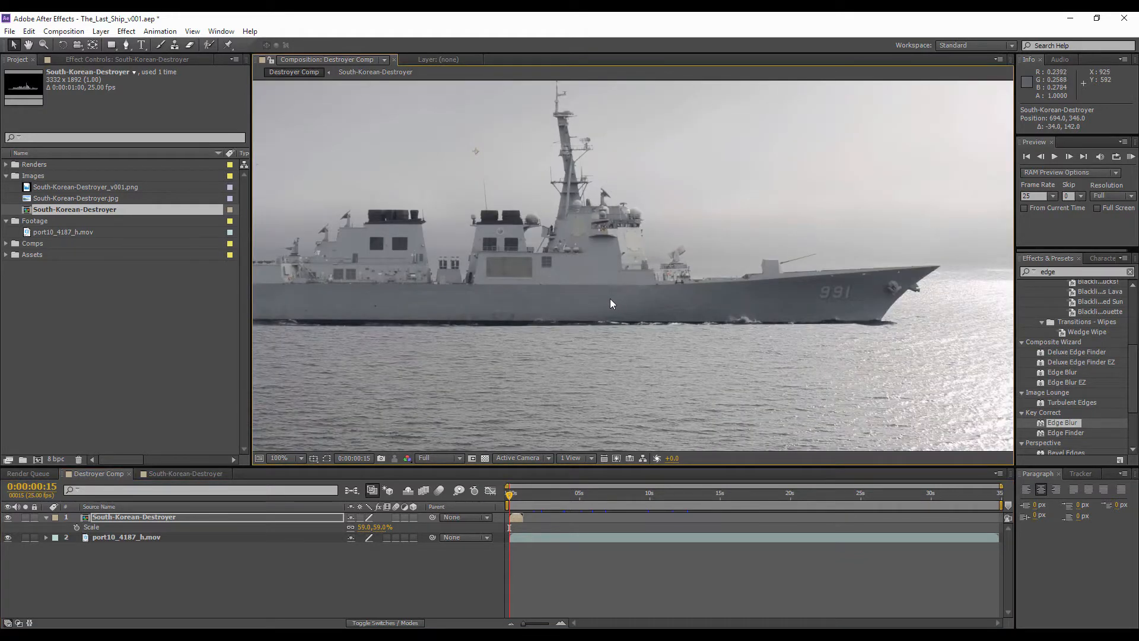
# - Pre-compose all three layers of the South-Korean-Destroyer composition into a new composition named Destroyer Matte, moving all attributes
pyautogui.doubleClick(117, 517)
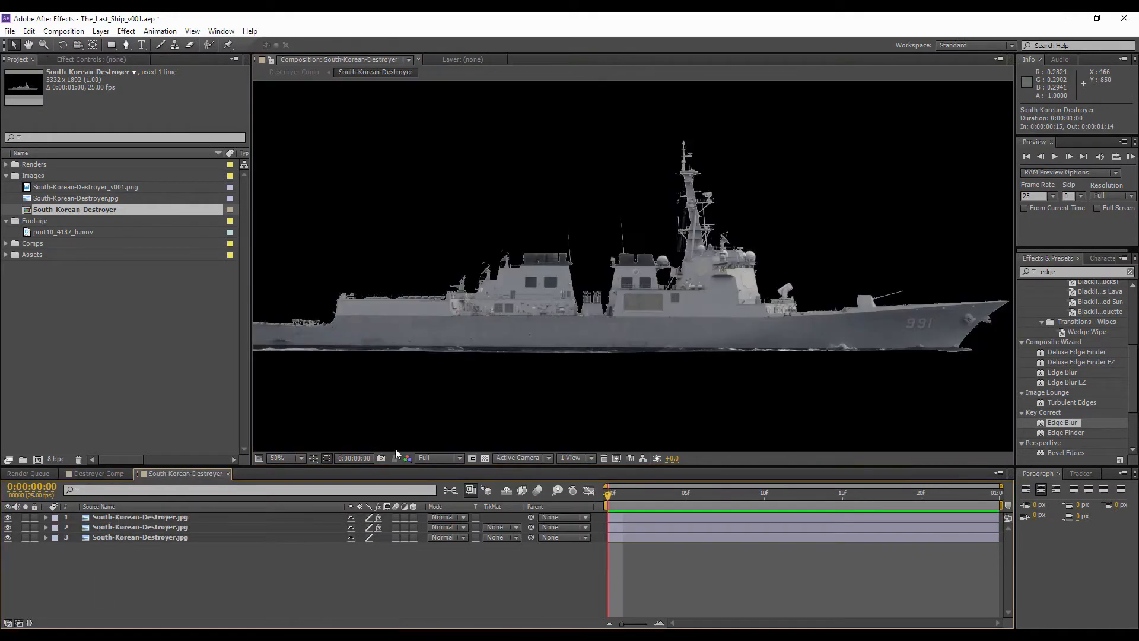
pyautogui.click(154, 537)
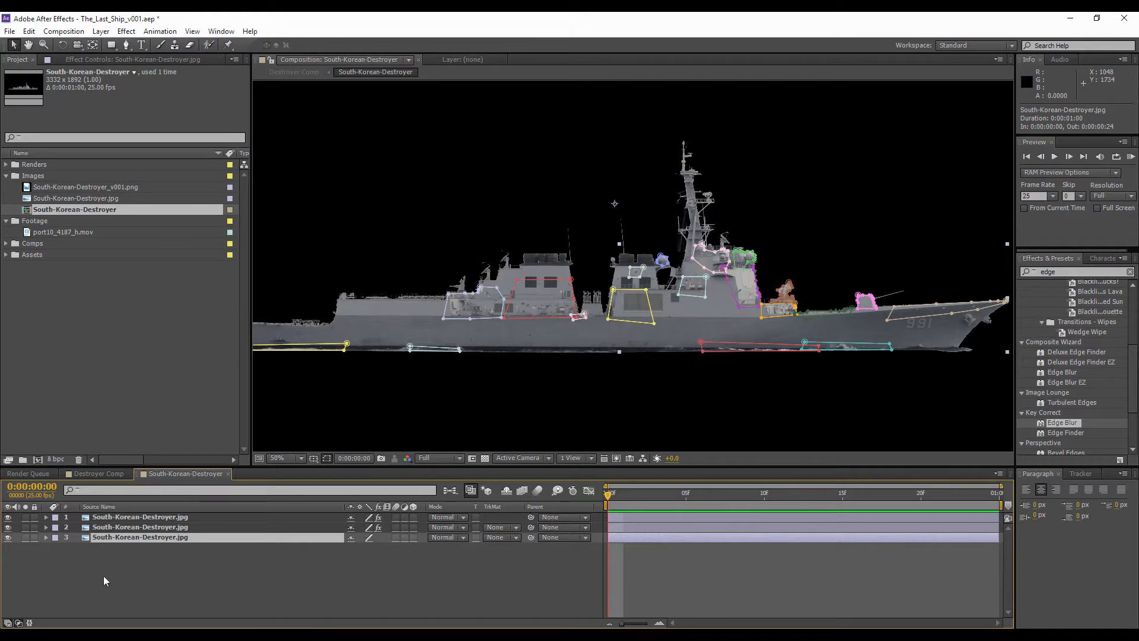
pyautogui.scroll(2, 617, 355)
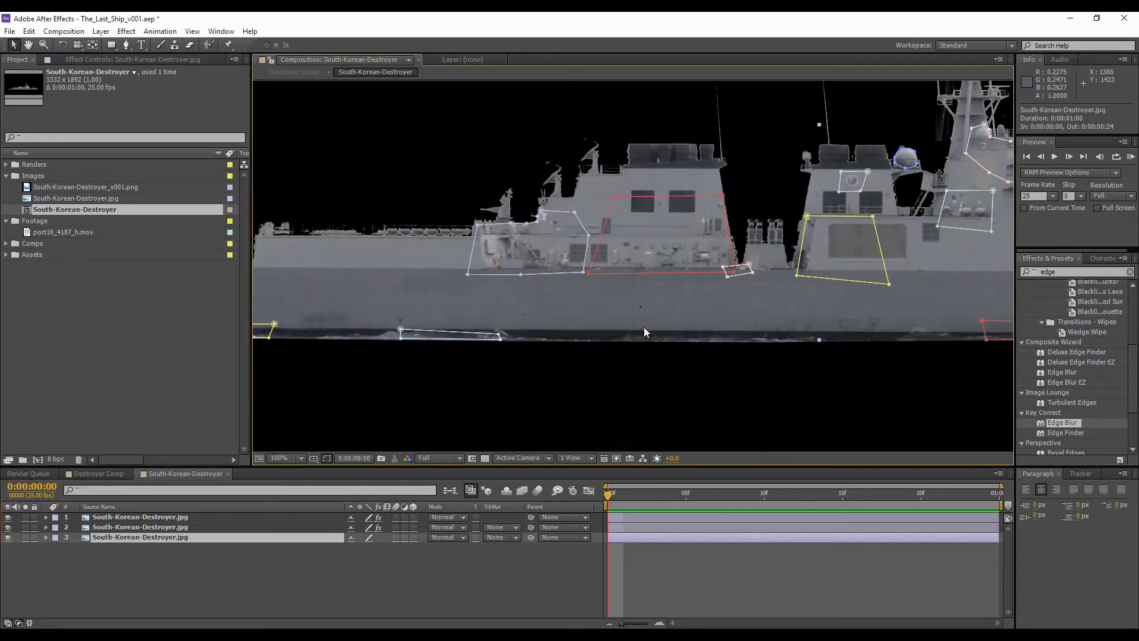
pyautogui.moveTo(640, 332); pyautogui.dragTo(816, 303)
pyautogui.keyDown('shift'); pyautogui.click(141, 516); pyautogui.keyUp('shift')
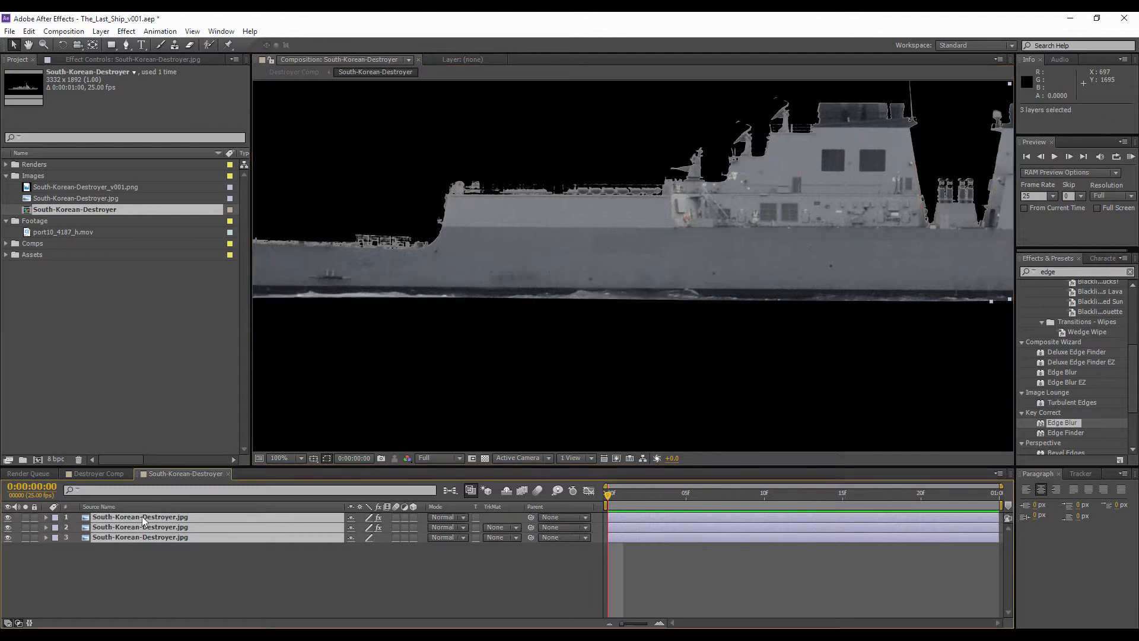
pyautogui.click(102, 31)
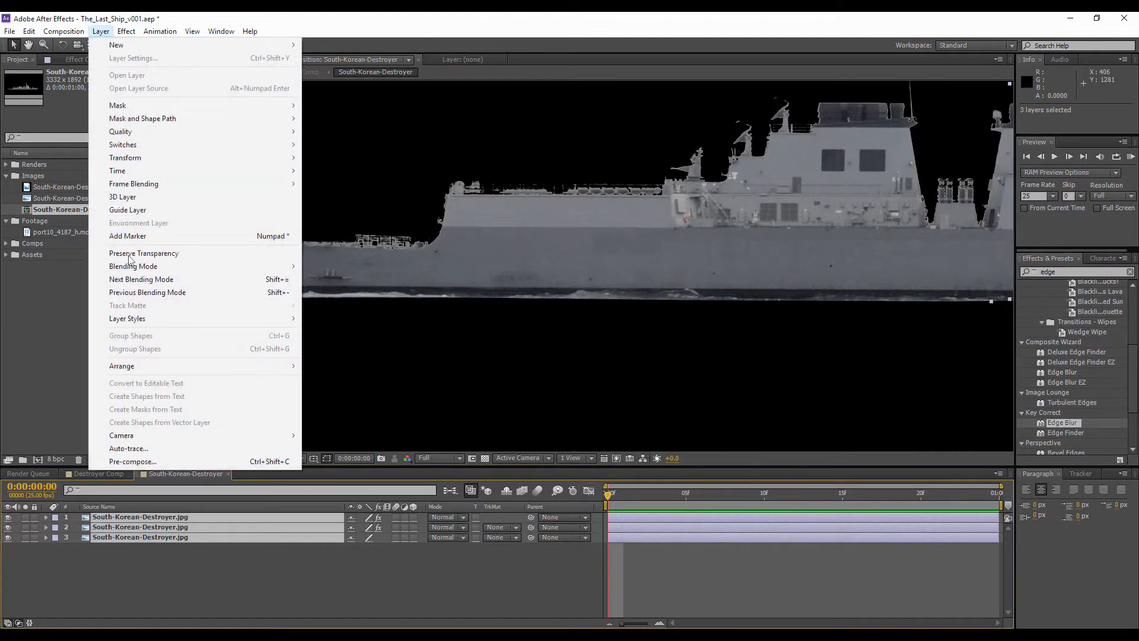
pyautogui.click(145, 462)
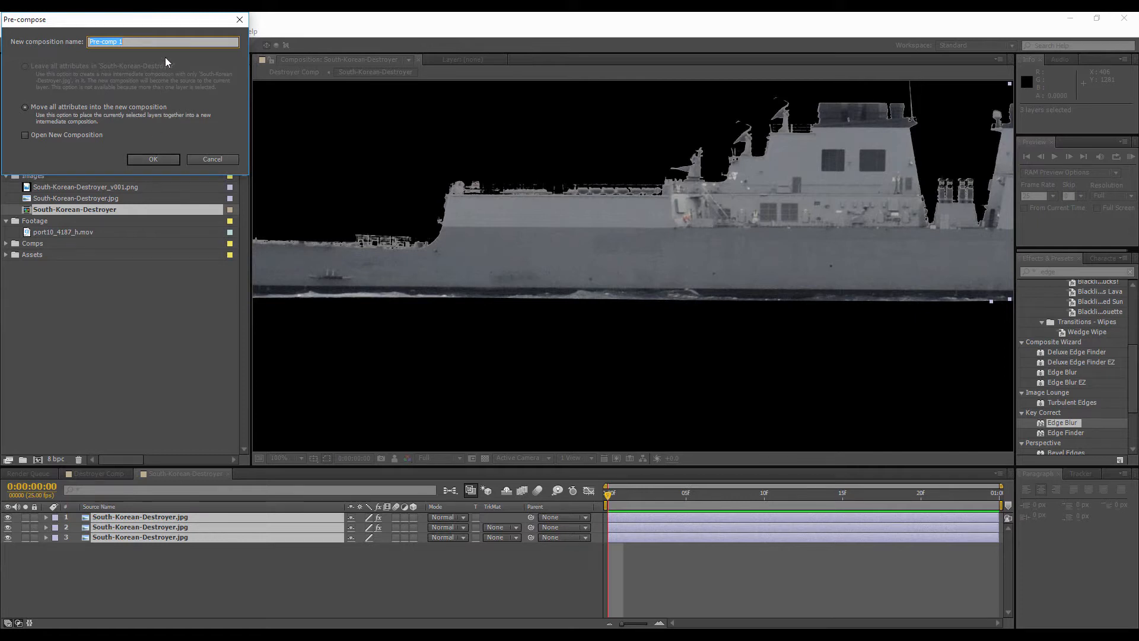
pyautogui.write('Destroyer Matte')
pyautogui.click(149, 159)
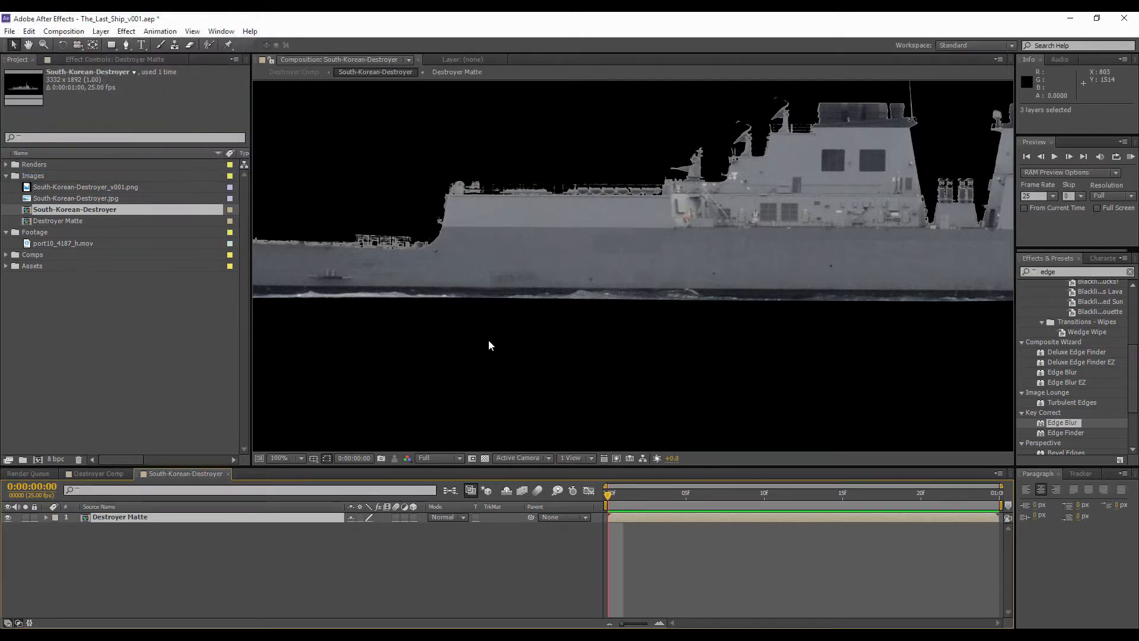
# - Examine the lower edge of the destroyer's hull along the waterline for leftover foam
pyautogui.moveTo(454, 251); pyautogui.dragTo(755, 237)
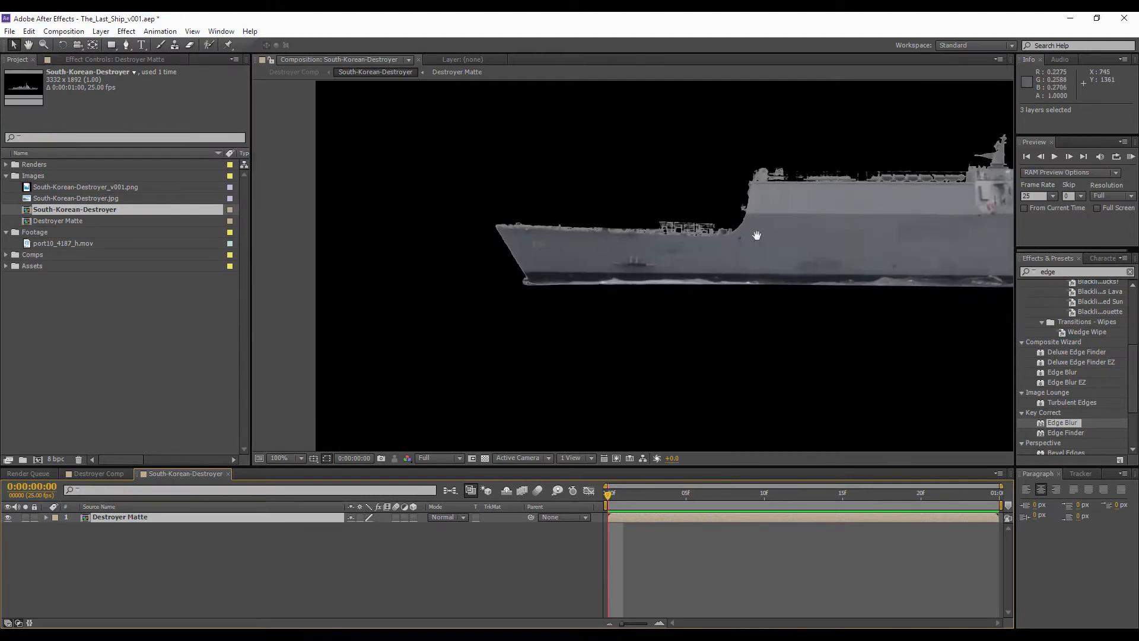
pyautogui.scroll(1, 700, 252)
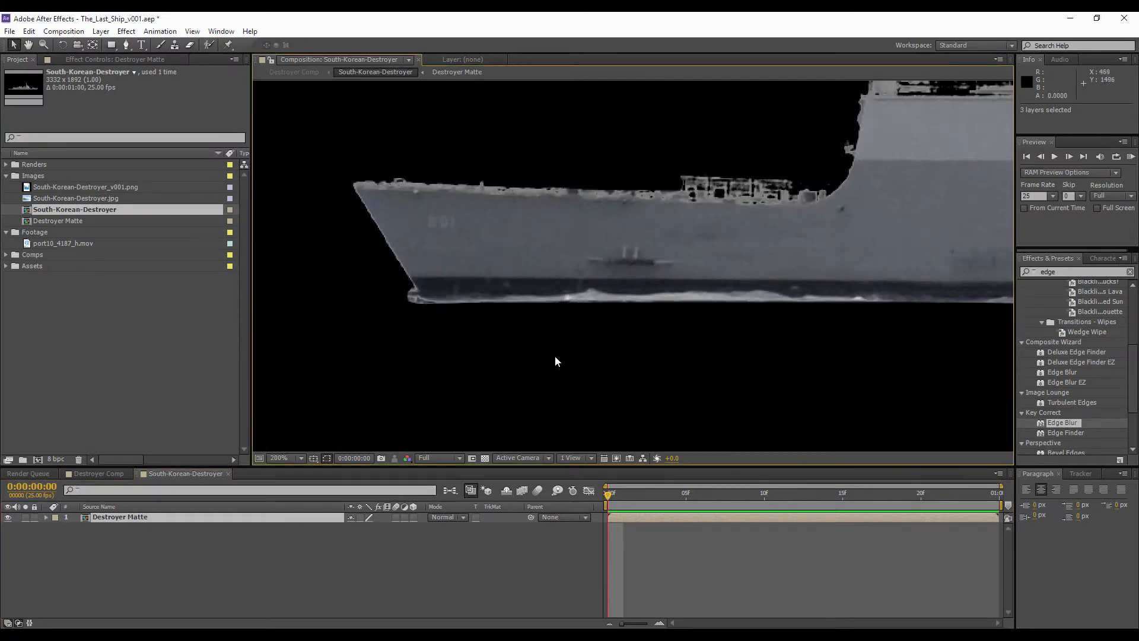
pyautogui.moveTo(978, 315); pyautogui.dragTo(514, 308)
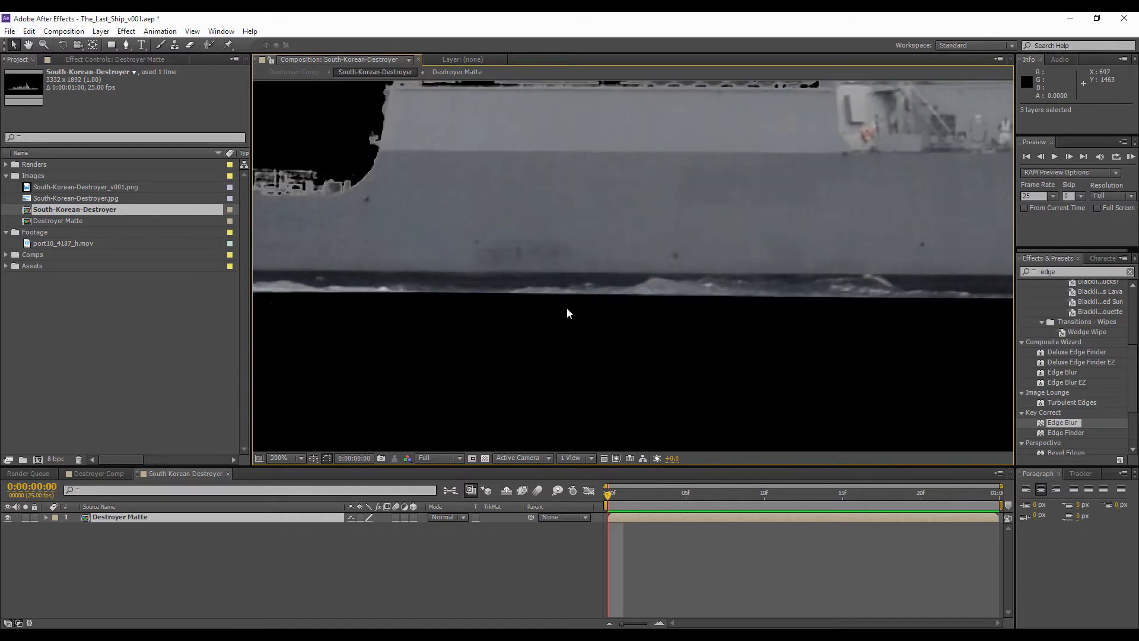
pyautogui.scroll(-1, 567, 308)
pyautogui.moveTo(747, 301); pyautogui.dragTo(493, 306)
pyautogui.moveTo(791, 285); pyautogui.dragTo(323, 292)
pyautogui.moveTo(657, 294); pyautogui.dragTo(952, 297)
pyautogui.moveTo(460, 296); pyautogui.dragTo(991, 279)
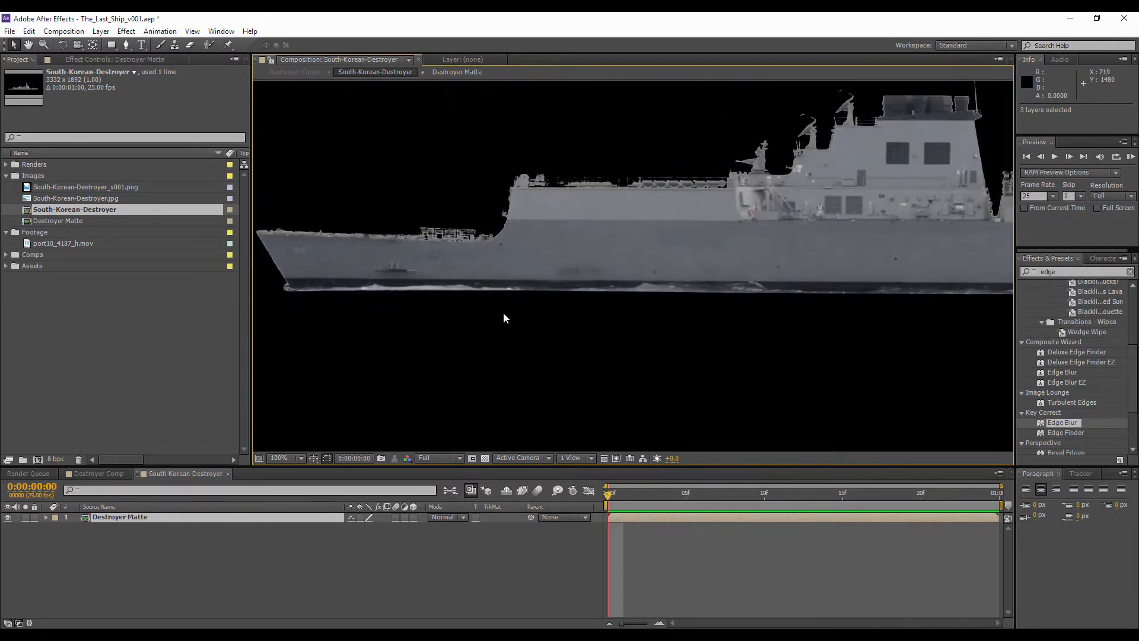
pyautogui.moveTo(503, 313); pyautogui.dragTo(740, 279)
# - Create a 3332 x 1892 px solid in the dark blue sampled at the hull's waterline near the stern
pyautogui.rightClick(144, 518)
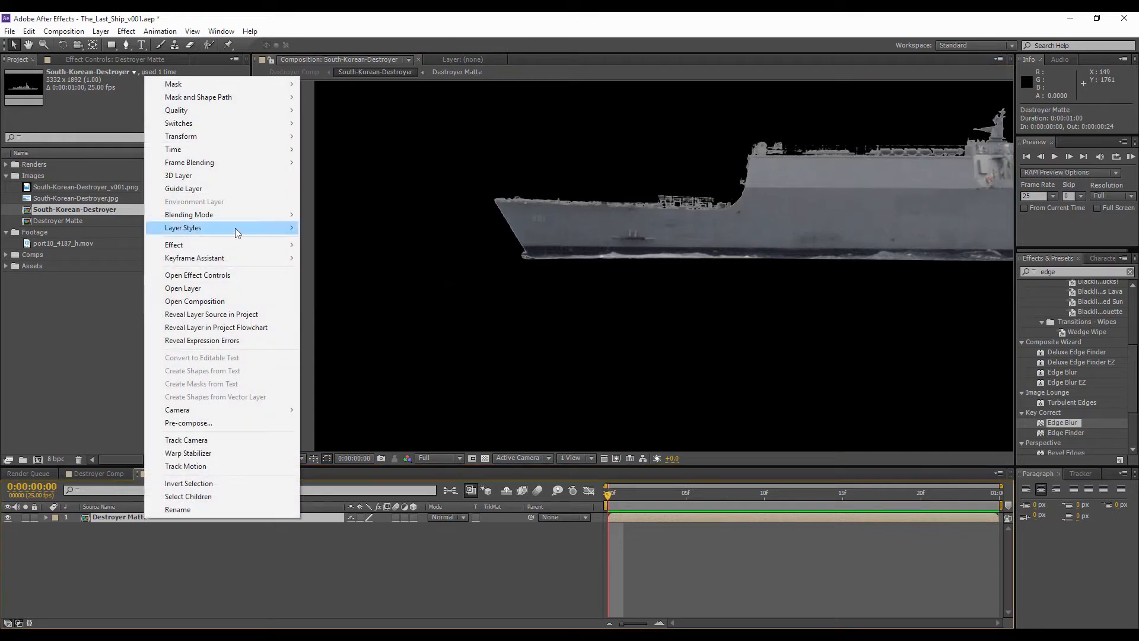
pyautogui.moveTo(213, 244)
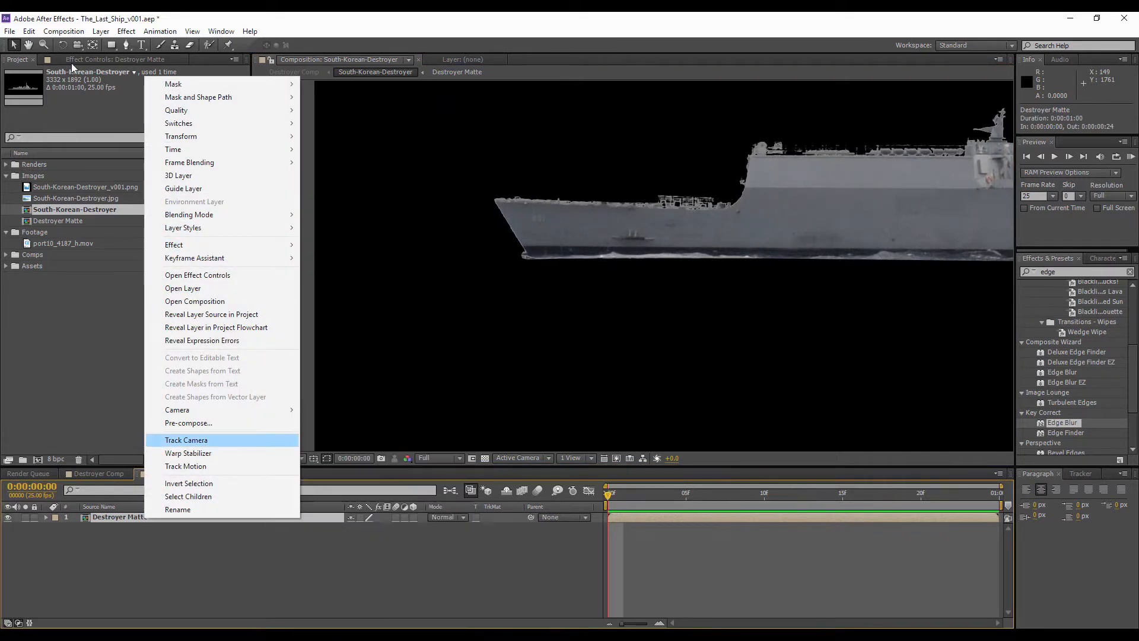
pyautogui.click(100, 31)
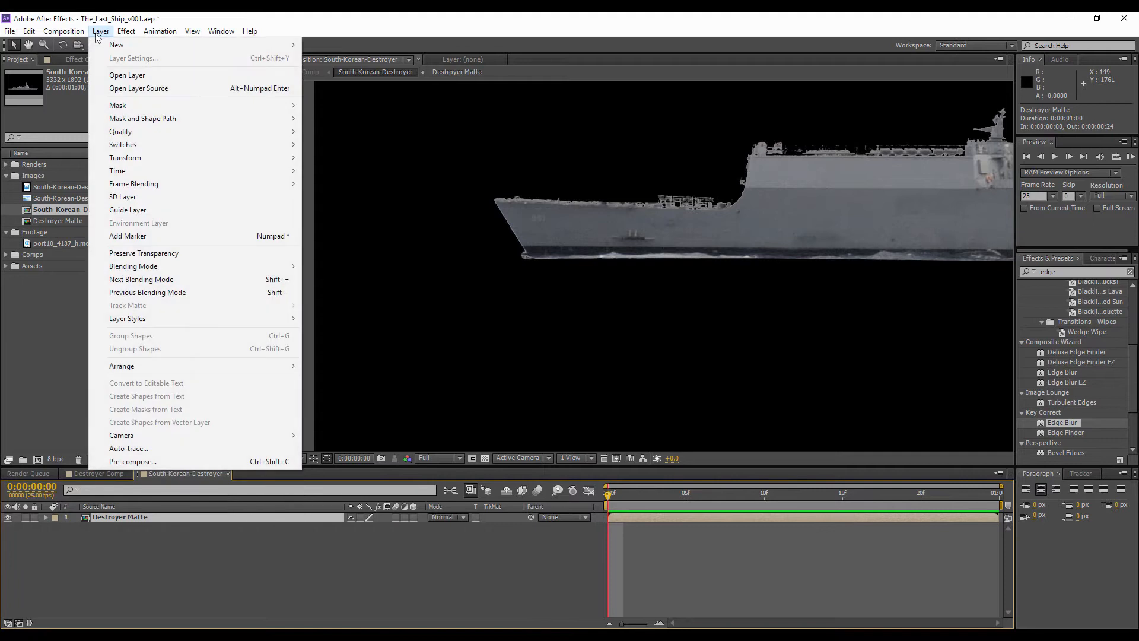
pyautogui.moveTo(119, 45)
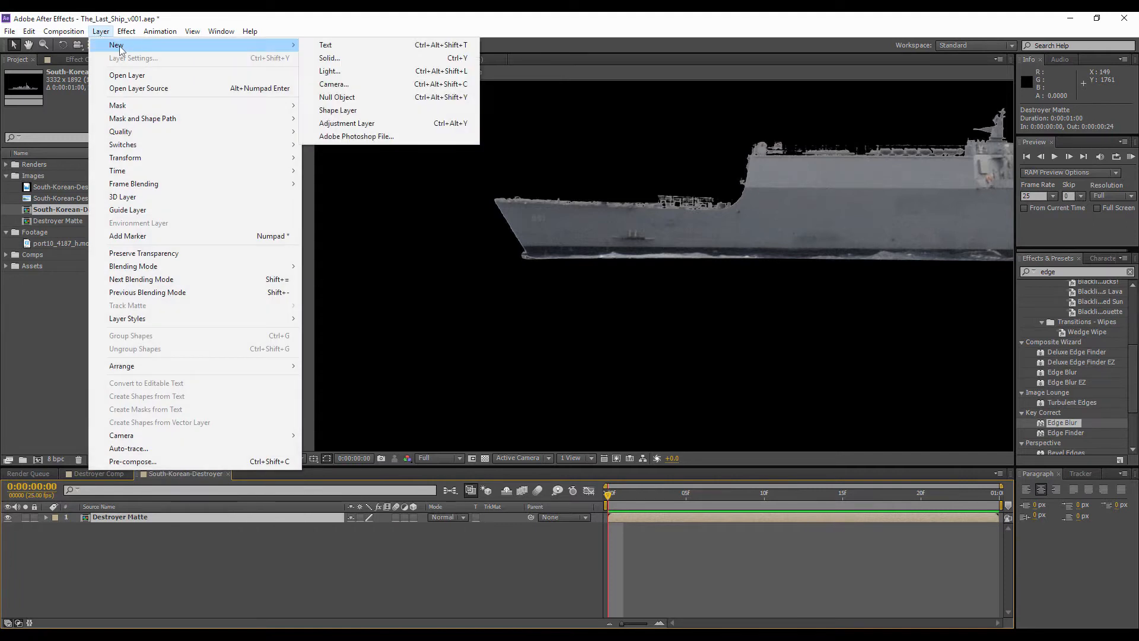
pyautogui.click(351, 59)
pyautogui.click(148, 216)
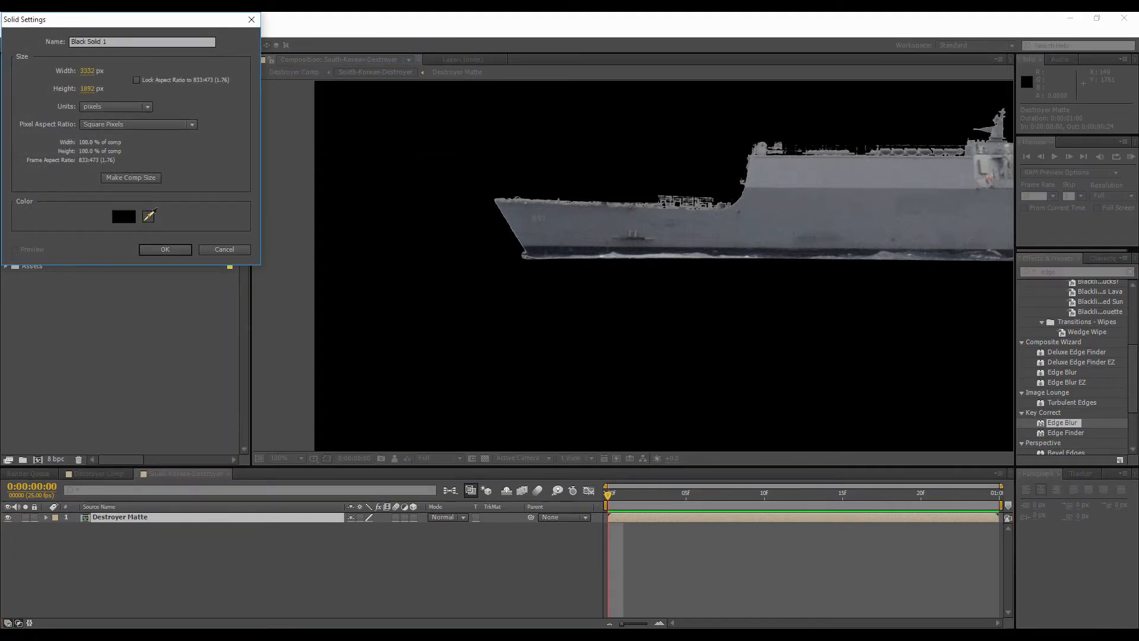
pyautogui.click(557, 261)
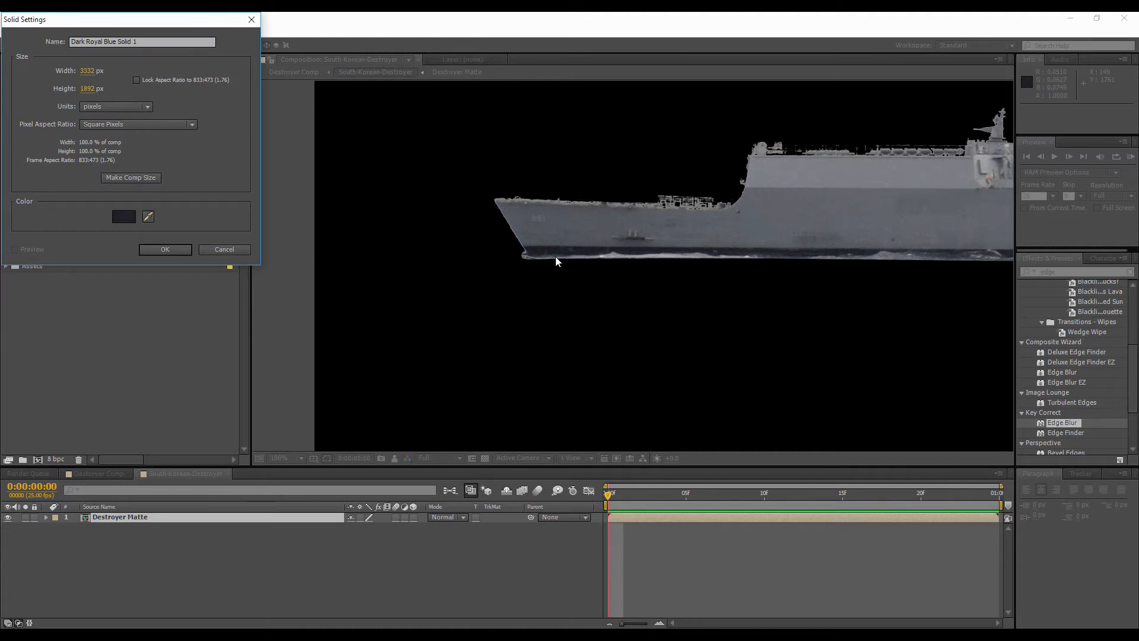
pyautogui.click(160, 251)
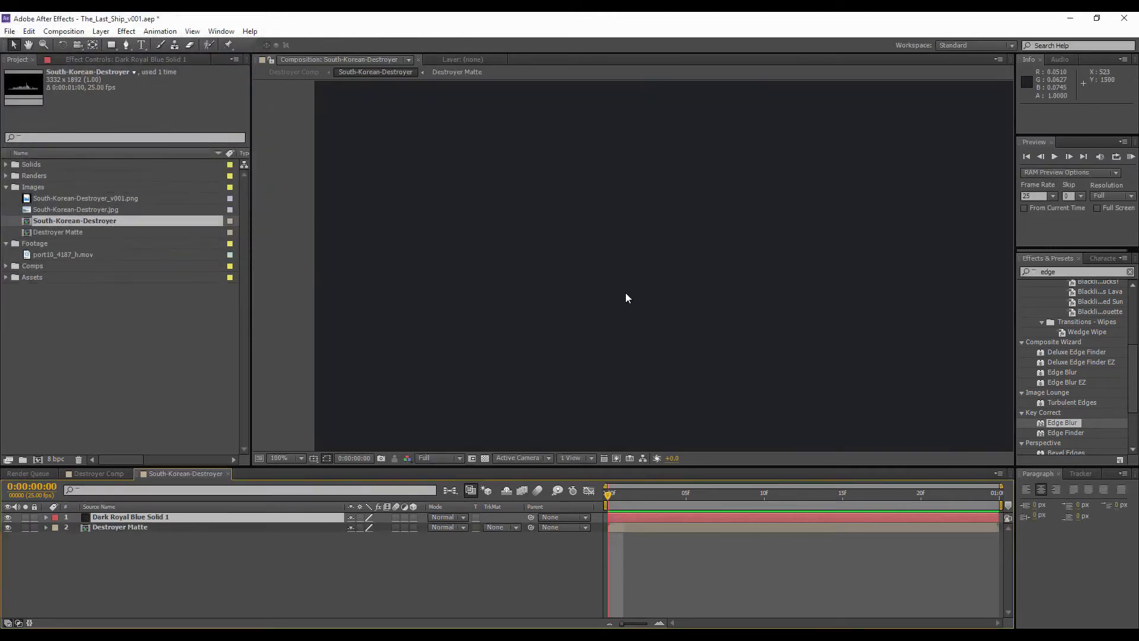
# - With the solid hidden, draw a closed Pen mask on it along the dark waterline stripe and below the hull, and show the solid again
pyautogui.click(8, 517)
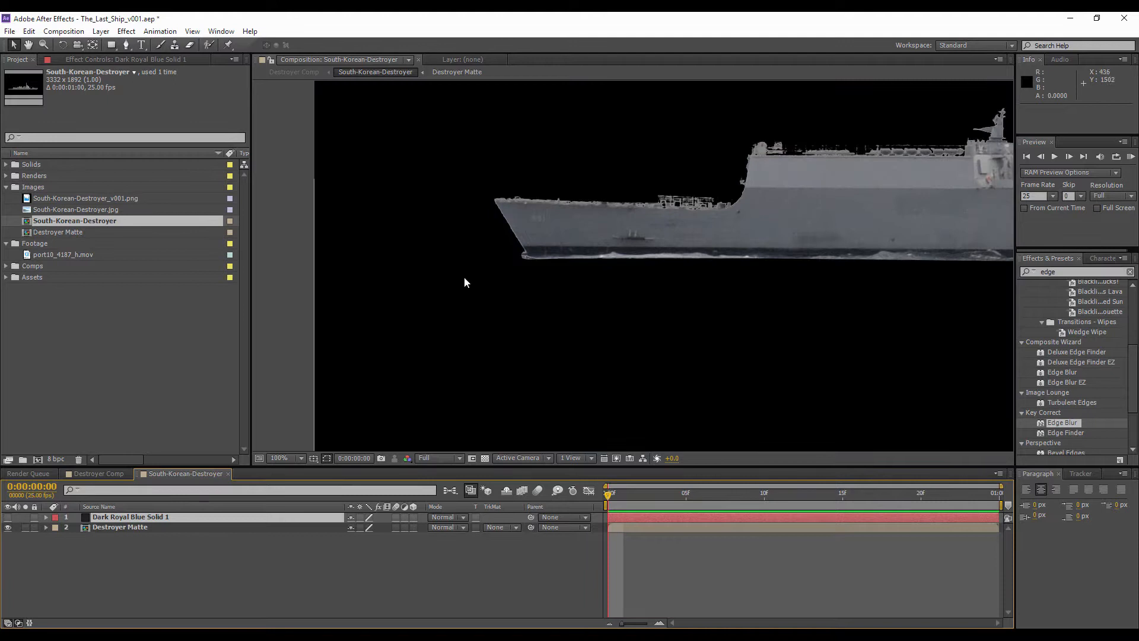
pyautogui.click(126, 45)
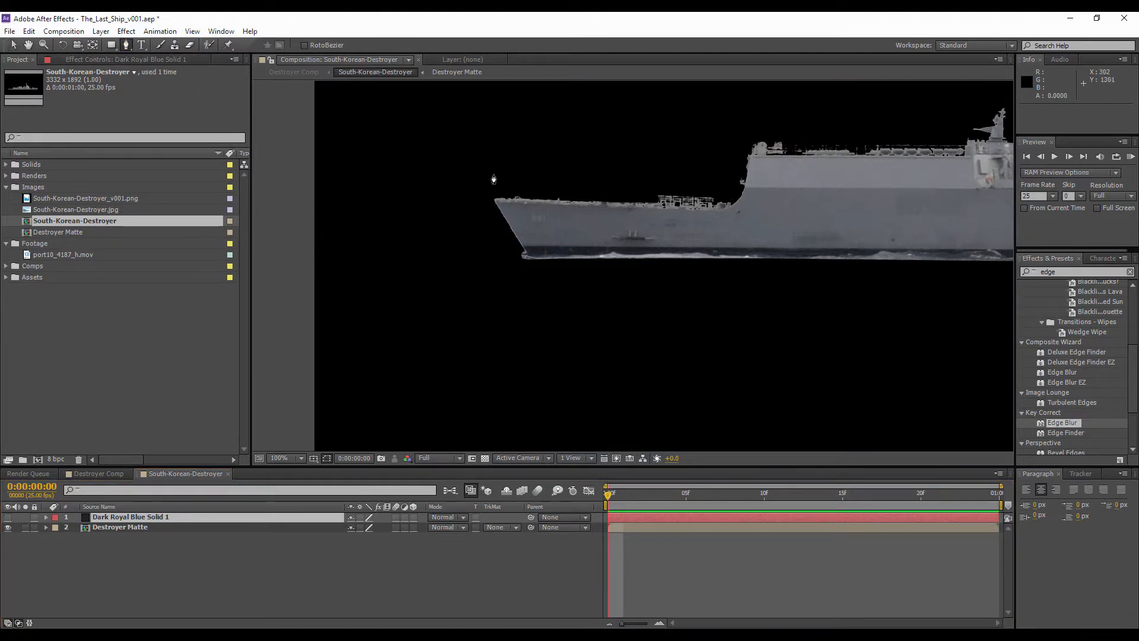
pyautogui.scroll(4, 483, 296)
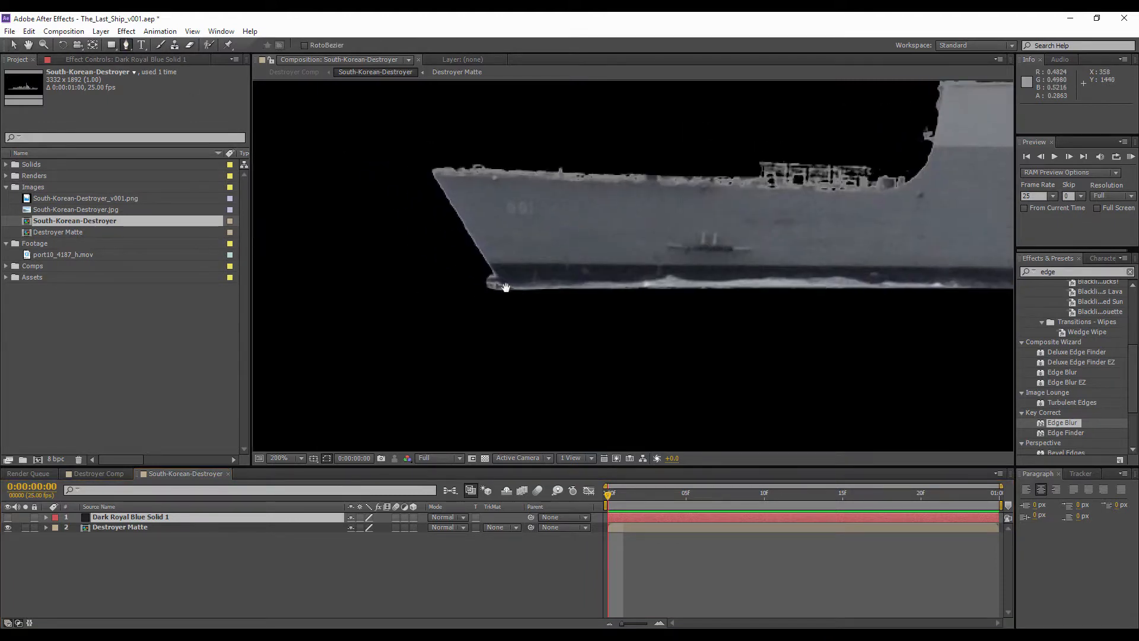
pyautogui.click(322, 272)
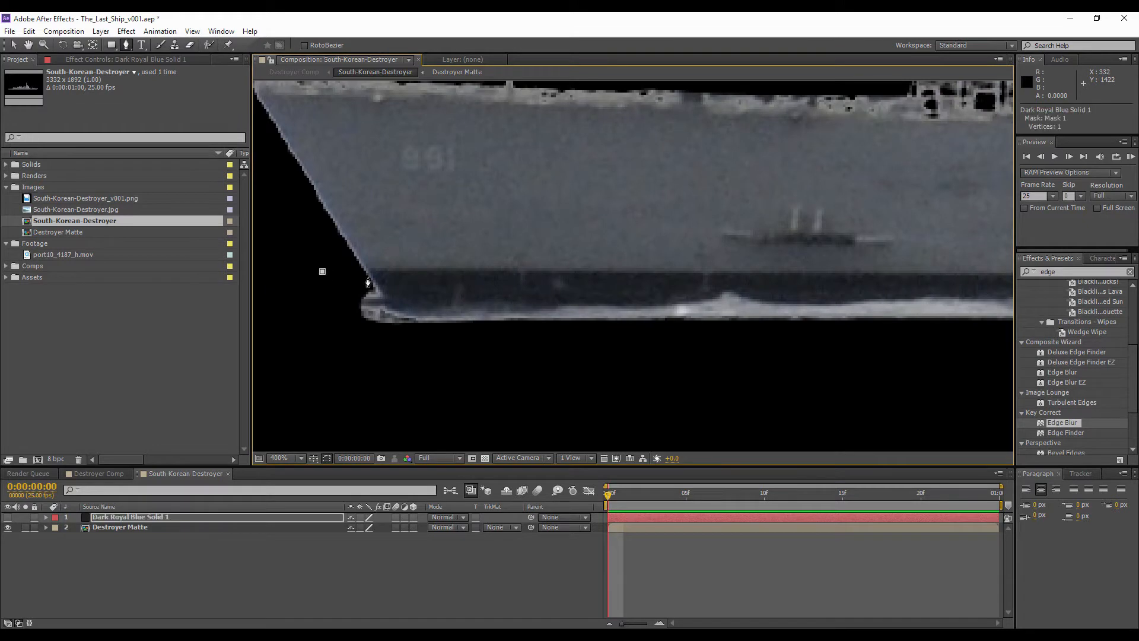
pyautogui.click(813, 274)
pyautogui.moveTo(813, 274); pyautogui.dragTo(280, 297)
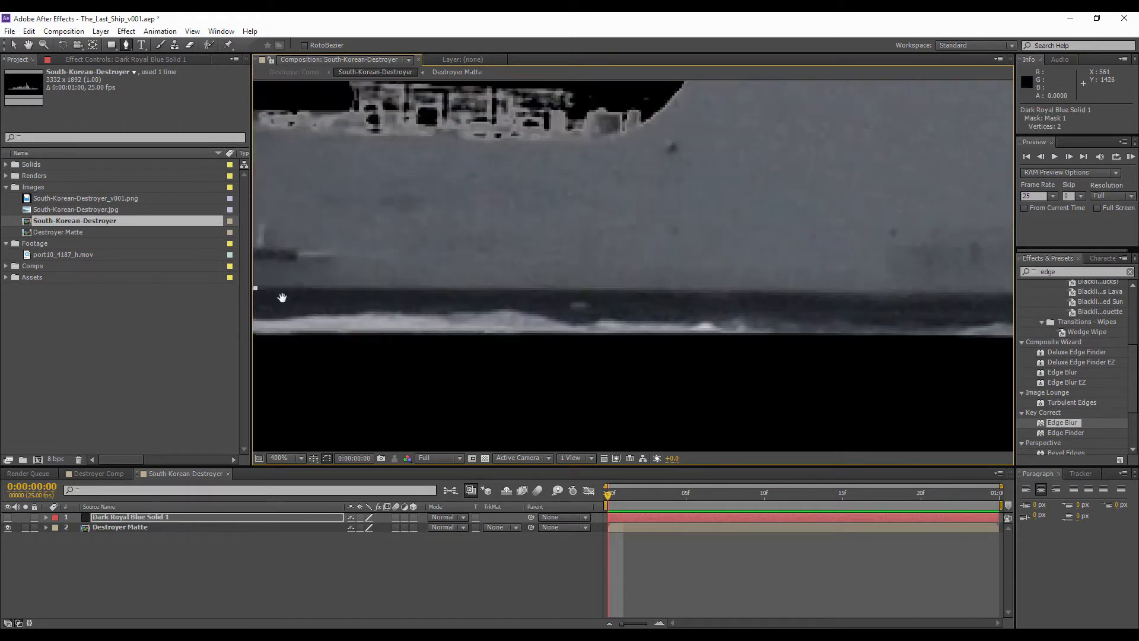
pyautogui.click(820, 297)
pyautogui.moveTo(820, 296); pyautogui.dragTo(267, 339)
pyautogui.click(771, 342)
pyautogui.moveTo(771, 343); pyautogui.dragTo(267, 337)
pyautogui.click(816, 336)
pyautogui.moveTo(816, 336); pyautogui.dragTo(267, 295)
pyautogui.click(720, 301)
pyautogui.moveTo(720, 300); pyautogui.dragTo(267, 304)
pyautogui.click(688, 309)
pyautogui.moveTo(661, 285); pyautogui.dragTo(261, 296)
pyautogui.click(771, 318)
pyautogui.moveTo(771, 332); pyautogui.dragTo(205, 384)
pyautogui.click(651, 367)
pyautogui.click(849, 360)
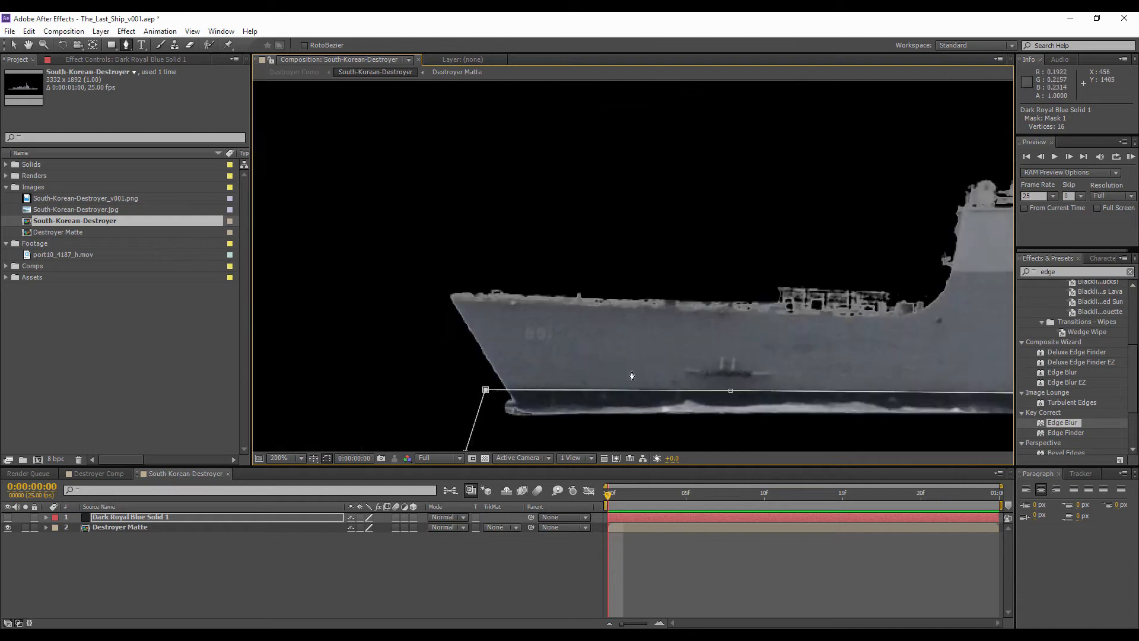
pyautogui.moveTo(631, 376); pyautogui.dragTo(612, 276)
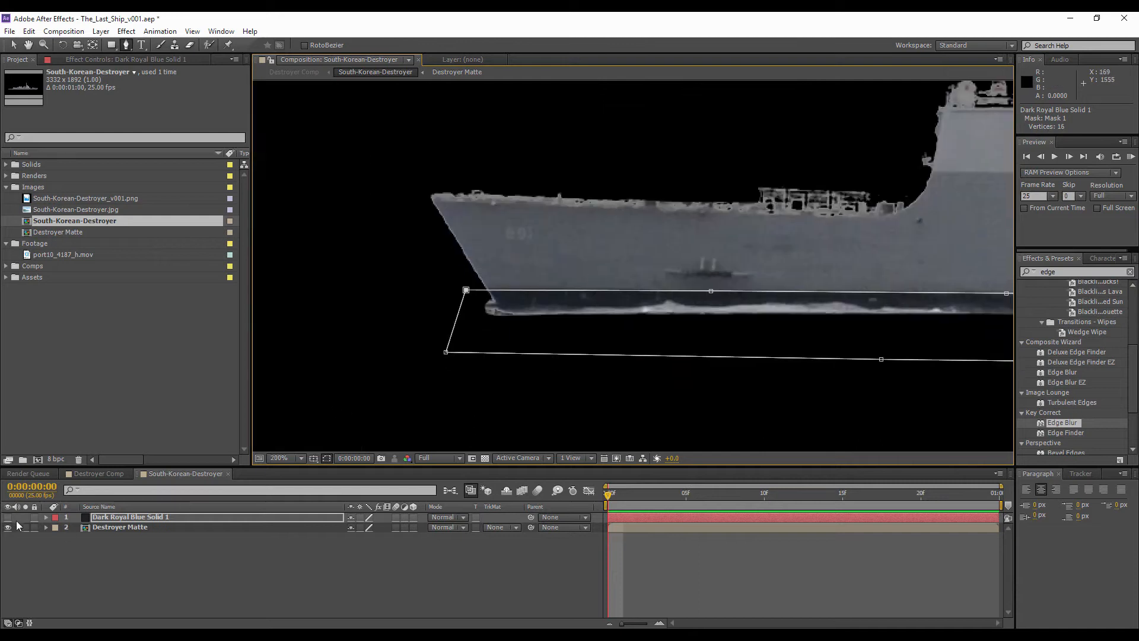
pyautogui.click(8, 516)
# - Duplicate Destroyer Matte above the solid, hide the copy, and use it as the solid's Alpha Matte
pyautogui.click(100, 528)
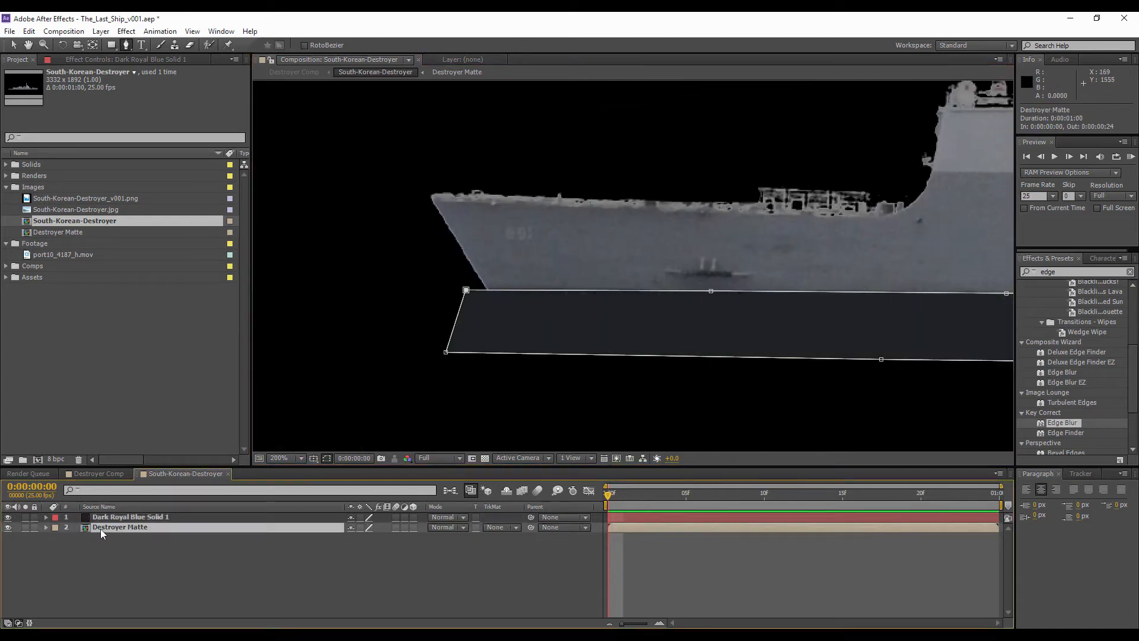
pyautogui.hotkey('ctrl', 'd')
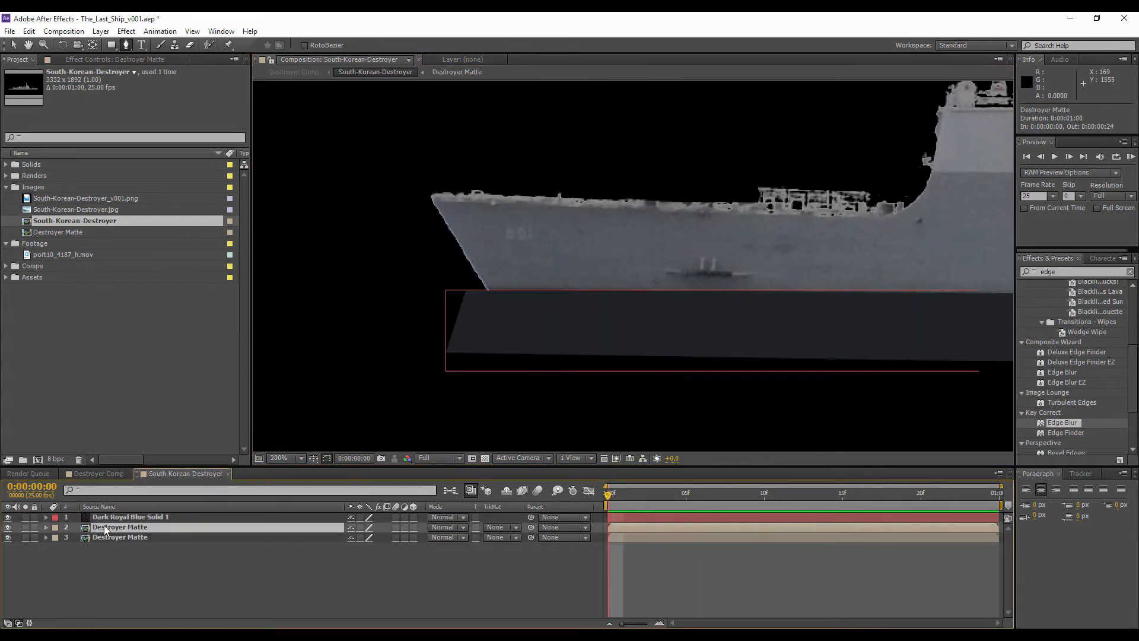
pyautogui.hotkey('ctrl', ']')
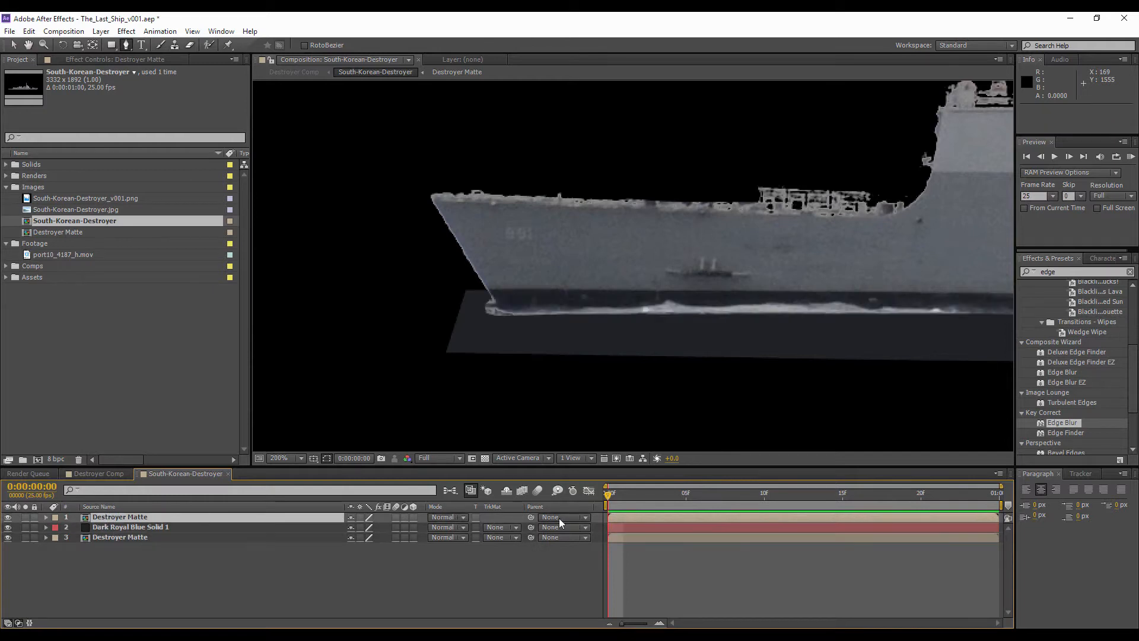
pyautogui.click(8, 517)
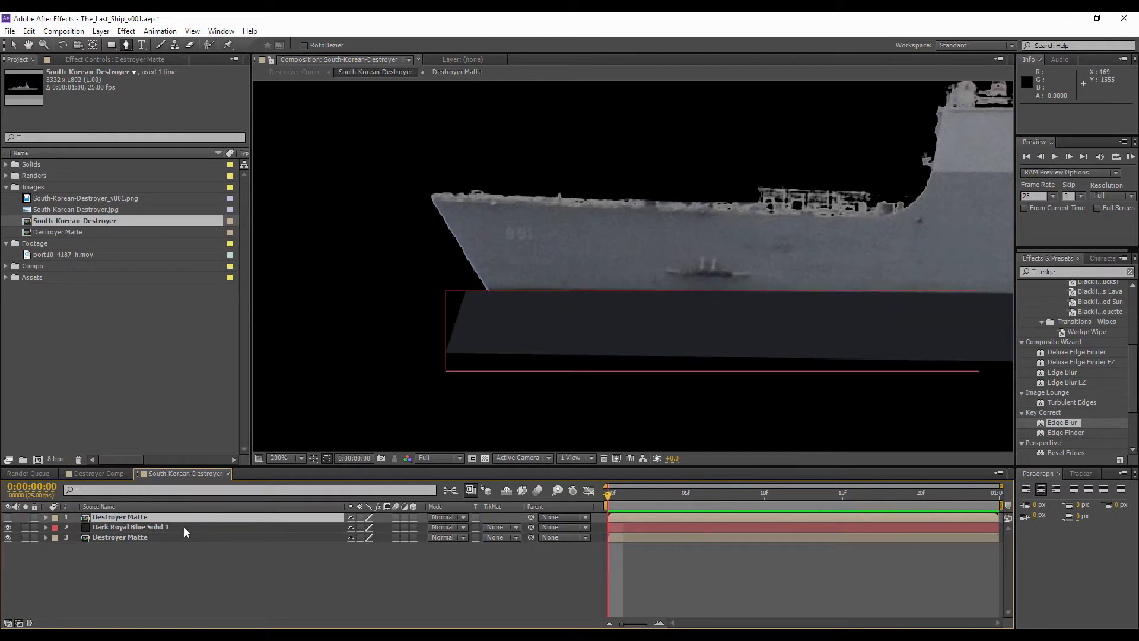
pyautogui.click(184, 527)
pyautogui.click(502, 526)
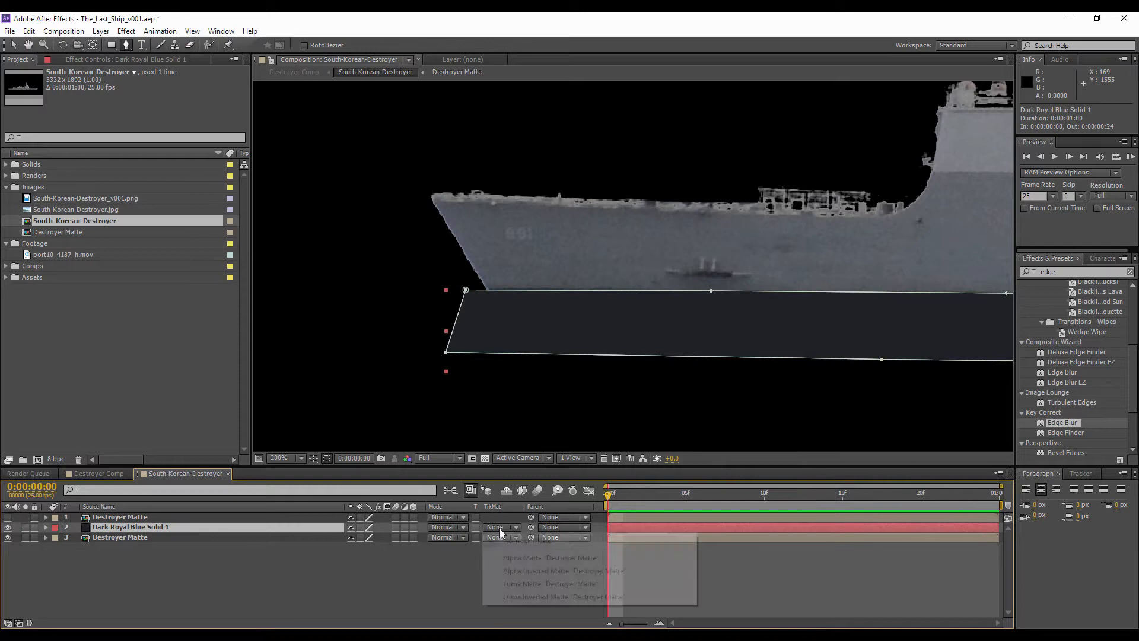
pyautogui.click(521, 557)
# - Hide the mask outlines and inspect the covered waterline along the whole hull, briefly against the transparency grid
pyautogui.moveTo(547, 297); pyautogui.dragTo(313, 265)
pyautogui.scroll(-1, 313, 265)
pyautogui.moveTo(865, 269); pyautogui.dragTo(823, 260)
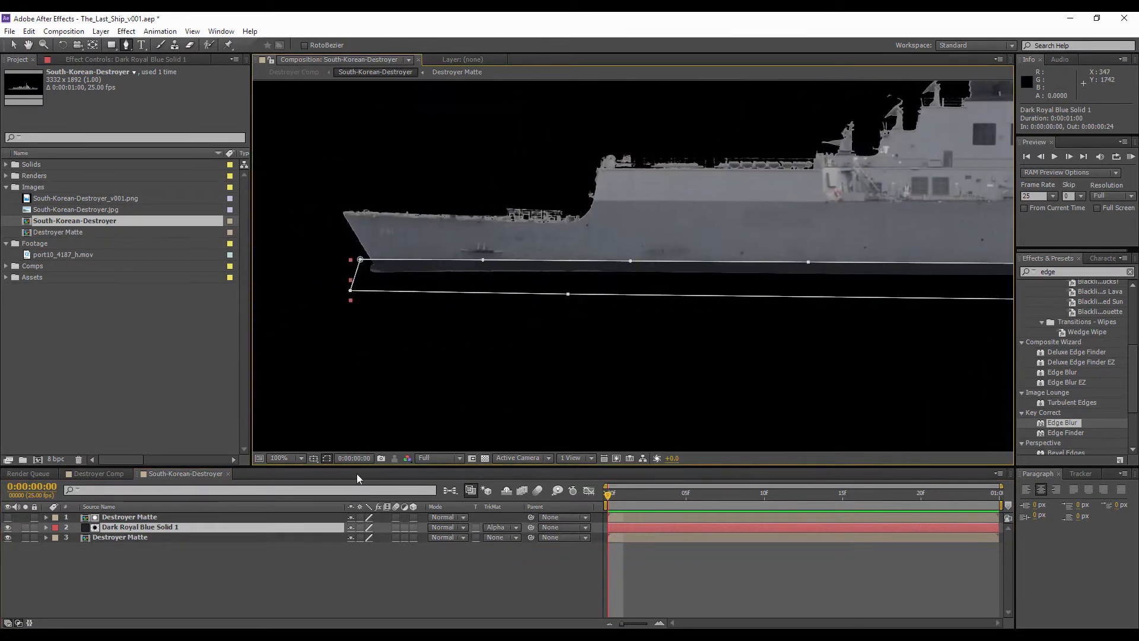
pyautogui.click(326, 460)
pyautogui.moveTo(431, 302); pyautogui.dragTo(61, 256)
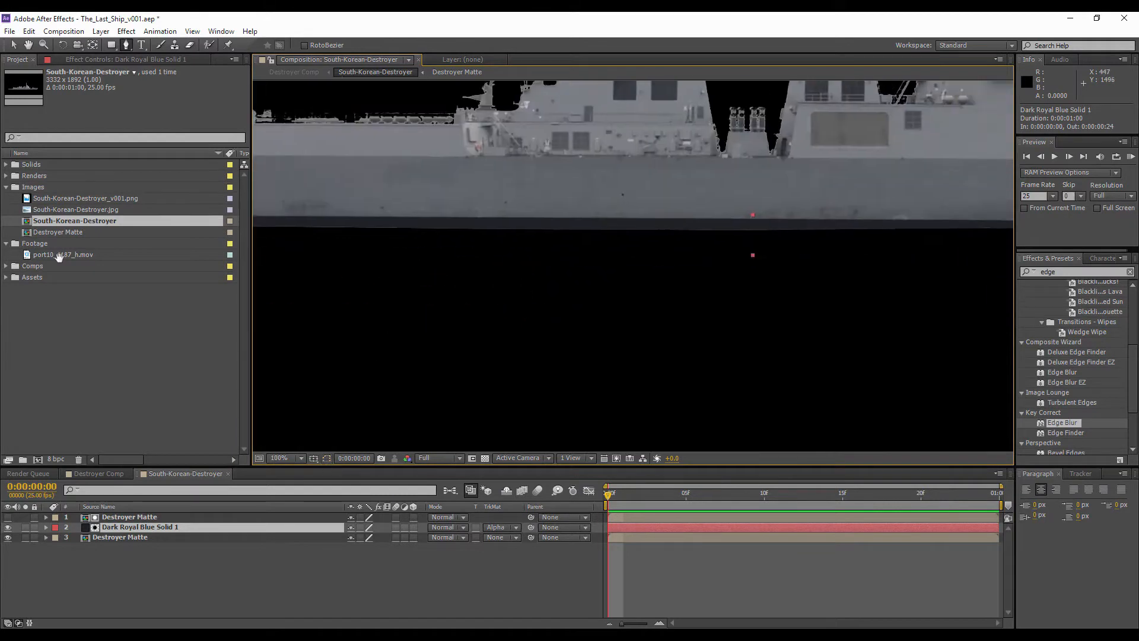
pyautogui.moveTo(774, 272); pyautogui.dragTo(239, 293)
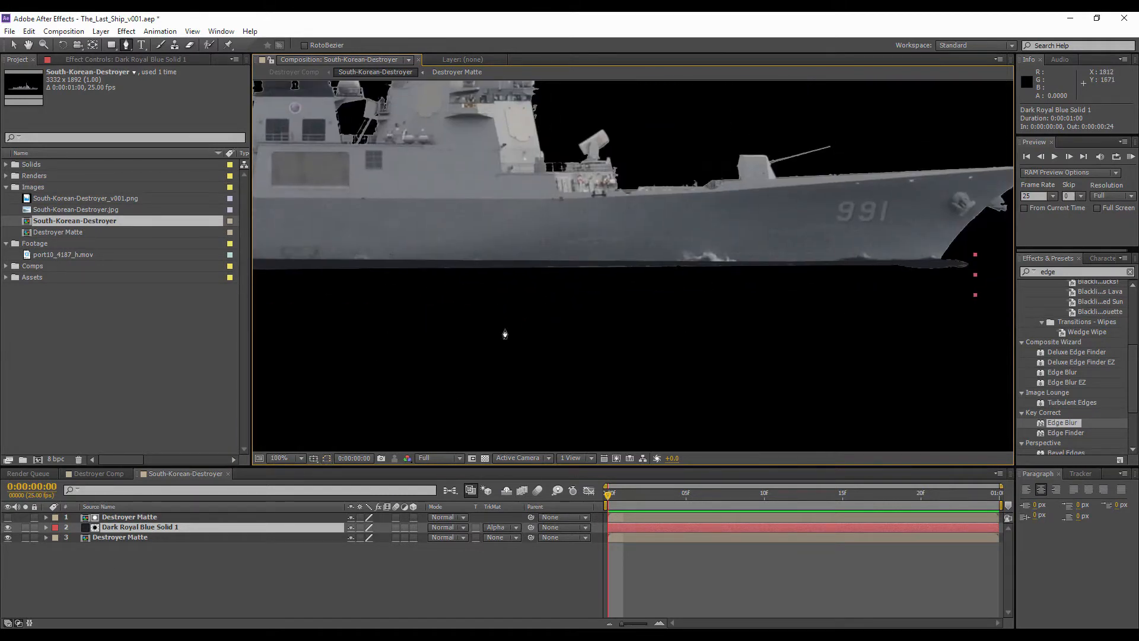
pyautogui.click(485, 458)
pyautogui.click(485, 458)
pyautogui.moveTo(610, 272); pyautogui.dragTo(779, 259)
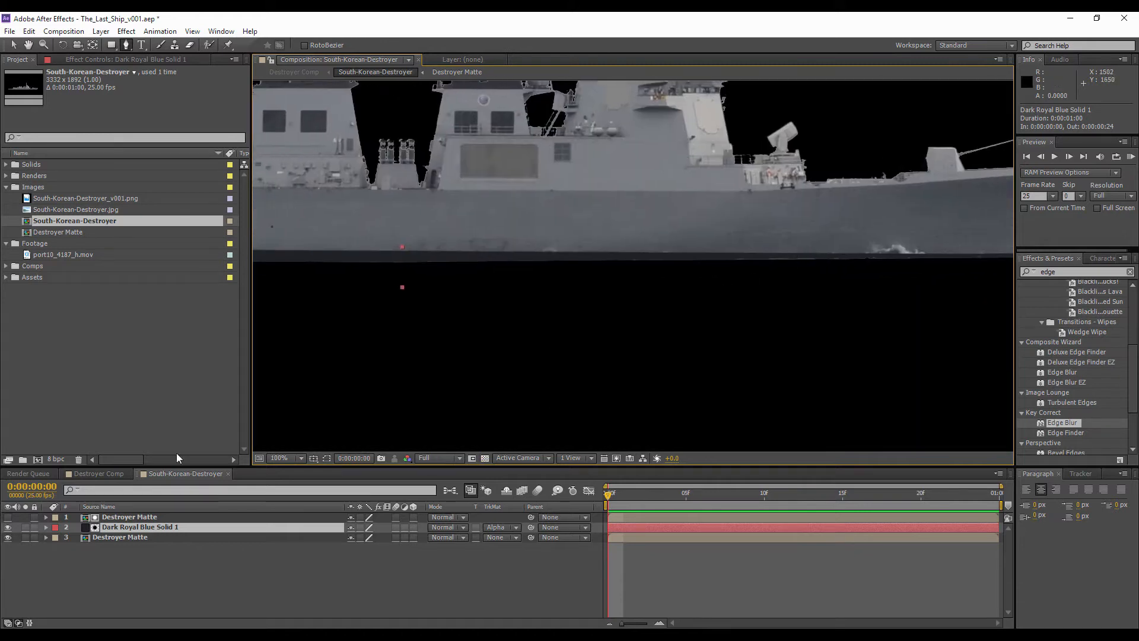
# - Set the Mask Feather of the dark blue solid's mask to 1.0 pixel and check the softened waterline edge
pyautogui.press('f')
pyautogui.moveTo(360, 553); pyautogui.dragTo(363, 552)
pyautogui.moveTo(536, 248); pyautogui.dragTo(990, 238)
pyautogui.moveTo(362, 311); pyautogui.dragTo(502, 324)
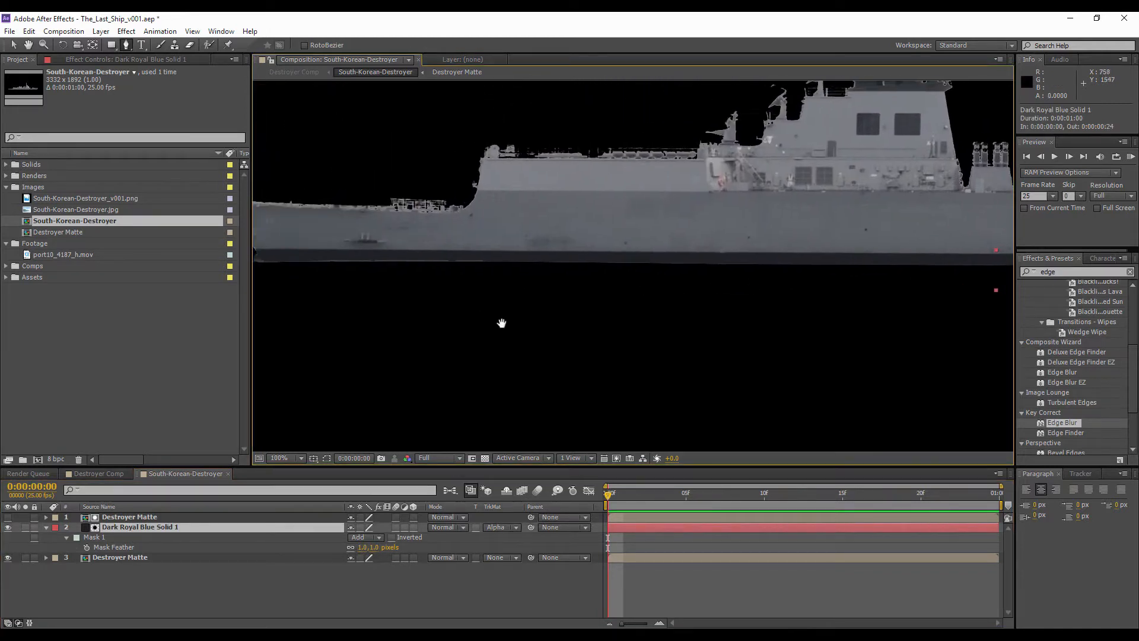
# - Apply the Noise effect to Dark Royal Blue Solid 1 and set its Amount of Noise to 3%
pyautogui.scroll(-1, 689, 331)
pyautogui.scroll(6, 496, 287)
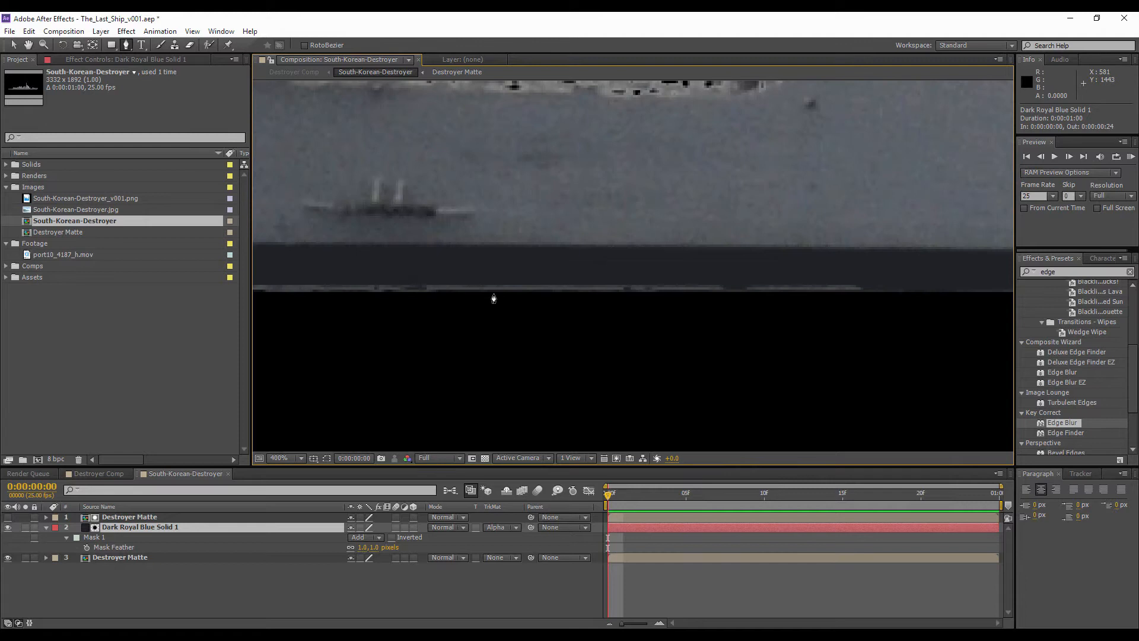
pyautogui.rightClick(139, 538)
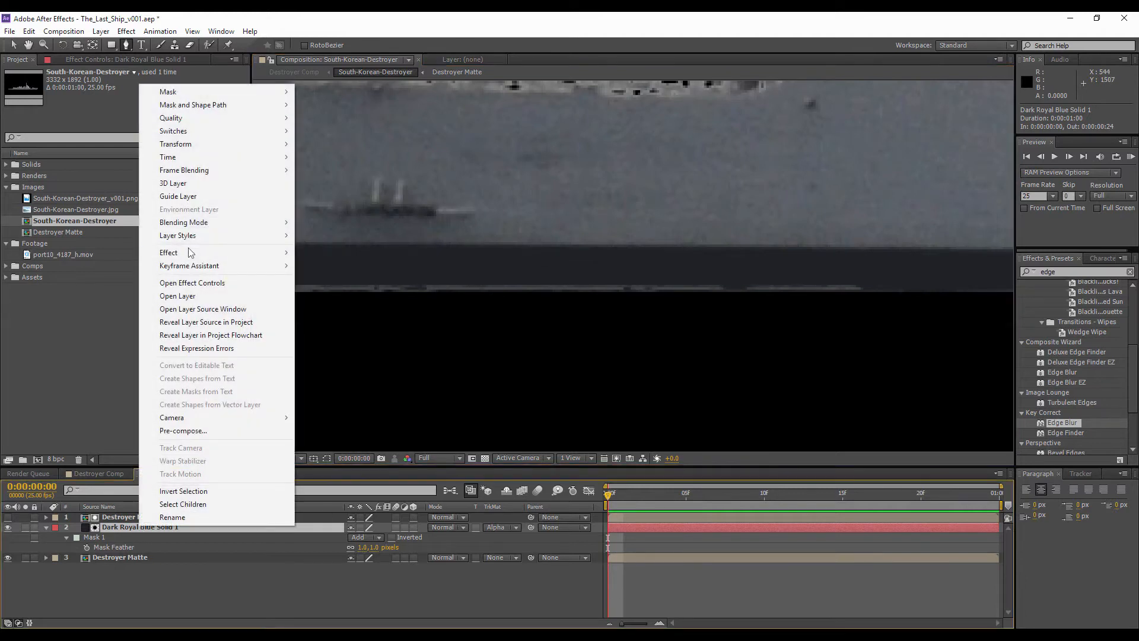
pyautogui.moveTo(193, 252)
pyautogui.moveTo(354, 435)
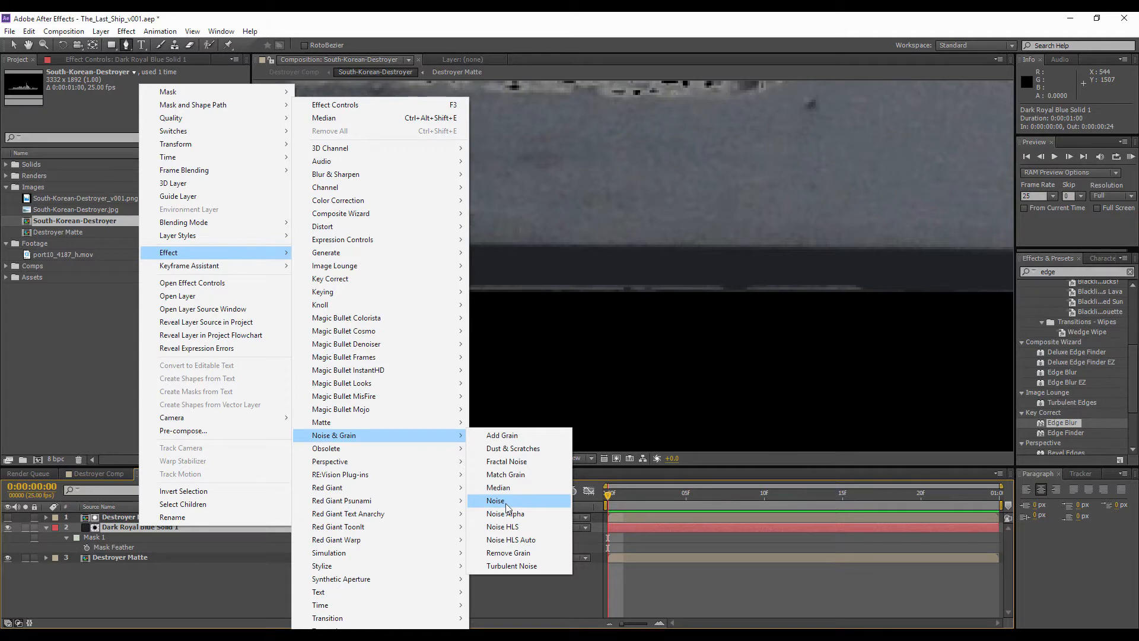
pyautogui.click(507, 503)
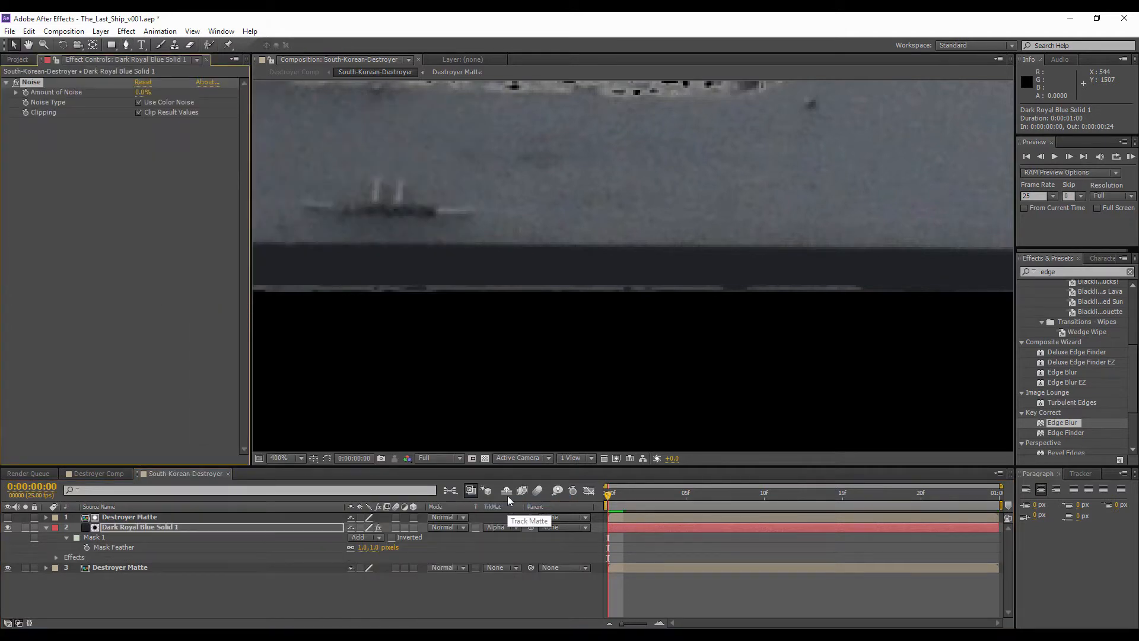
pyautogui.click(143, 93)
pyautogui.write('2')
pyautogui.click(138, 161)
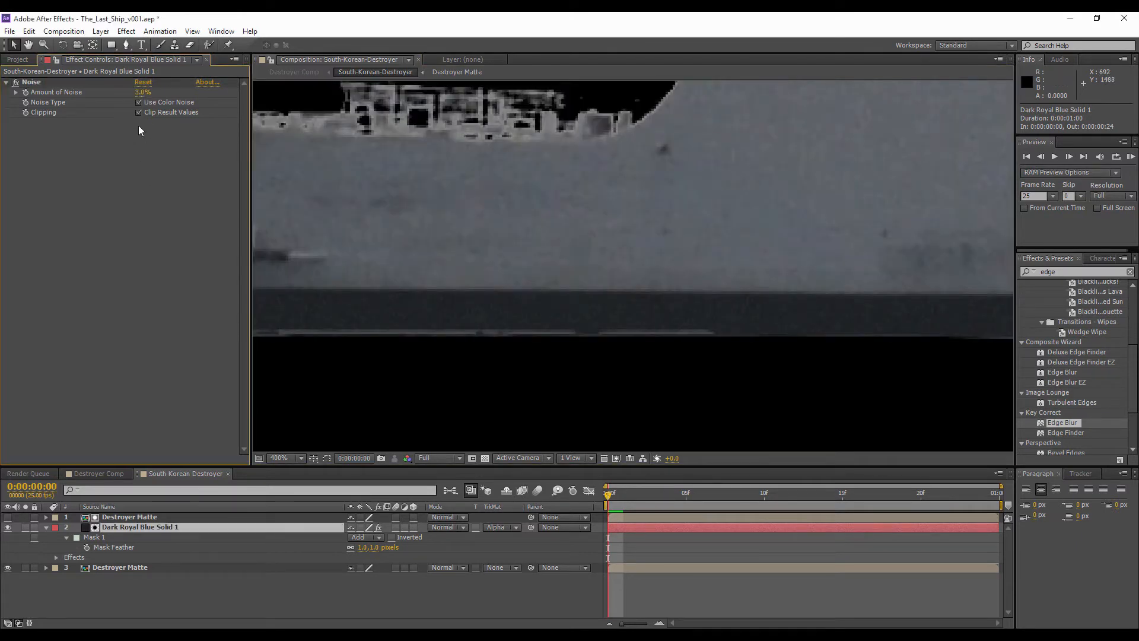
# - Add Fractal Noise to Dark Royal Blue Solid 1, try Multiply blending, and settle on the Soft Light blending mode
pyautogui.rightClick(177, 527)
pyautogui.moveTo(237, 253)
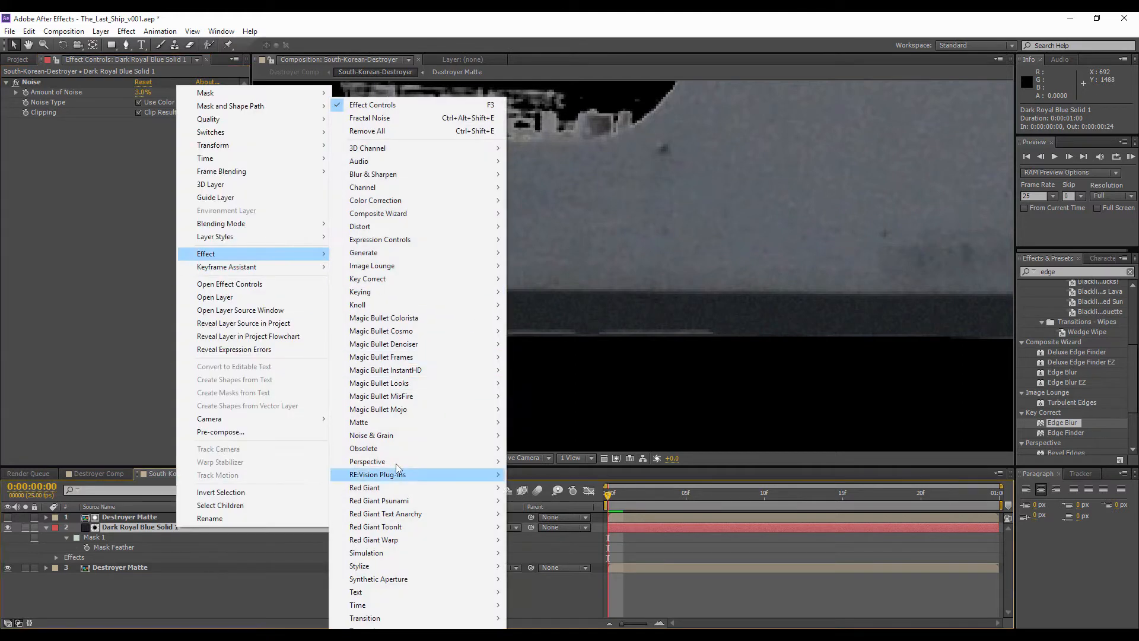
pyautogui.moveTo(390, 436)
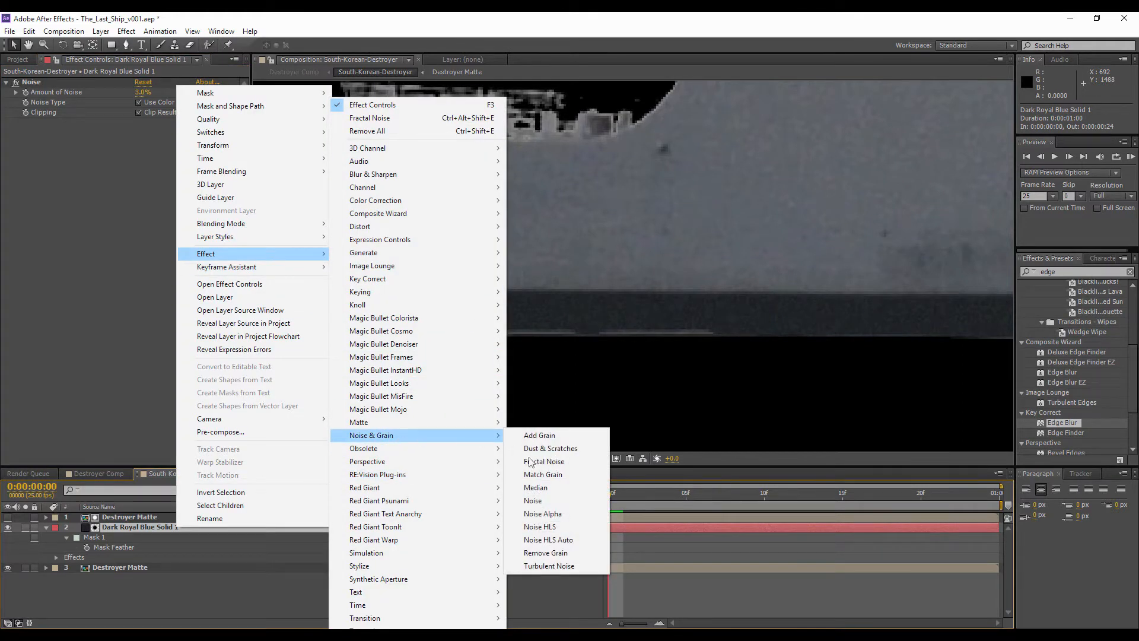
pyautogui.click(534, 462)
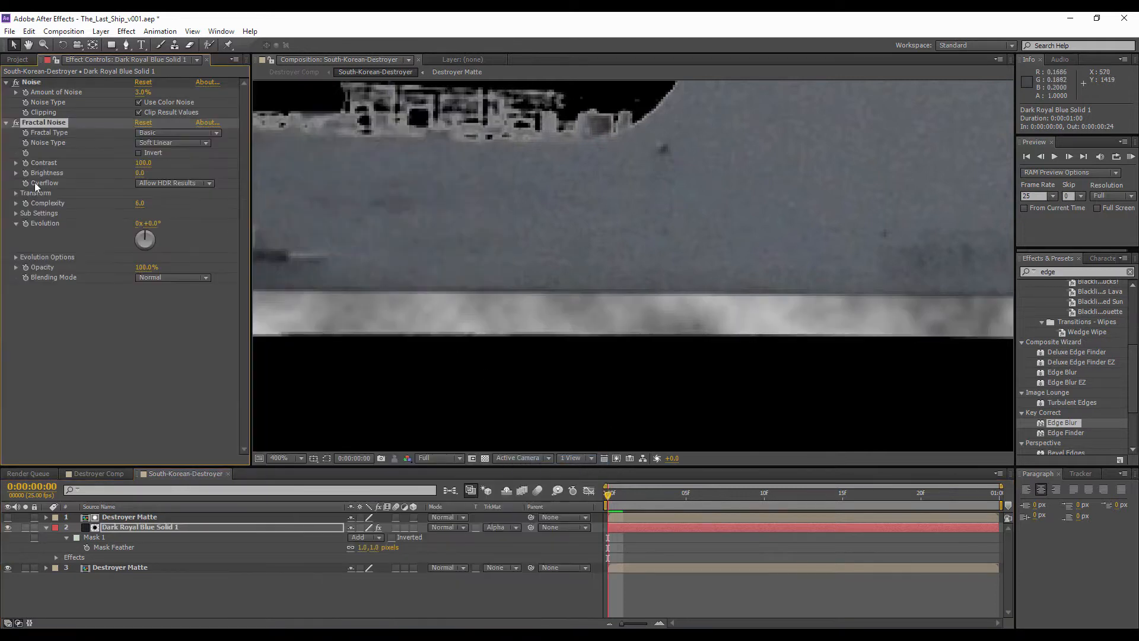
pyautogui.click(157, 277)
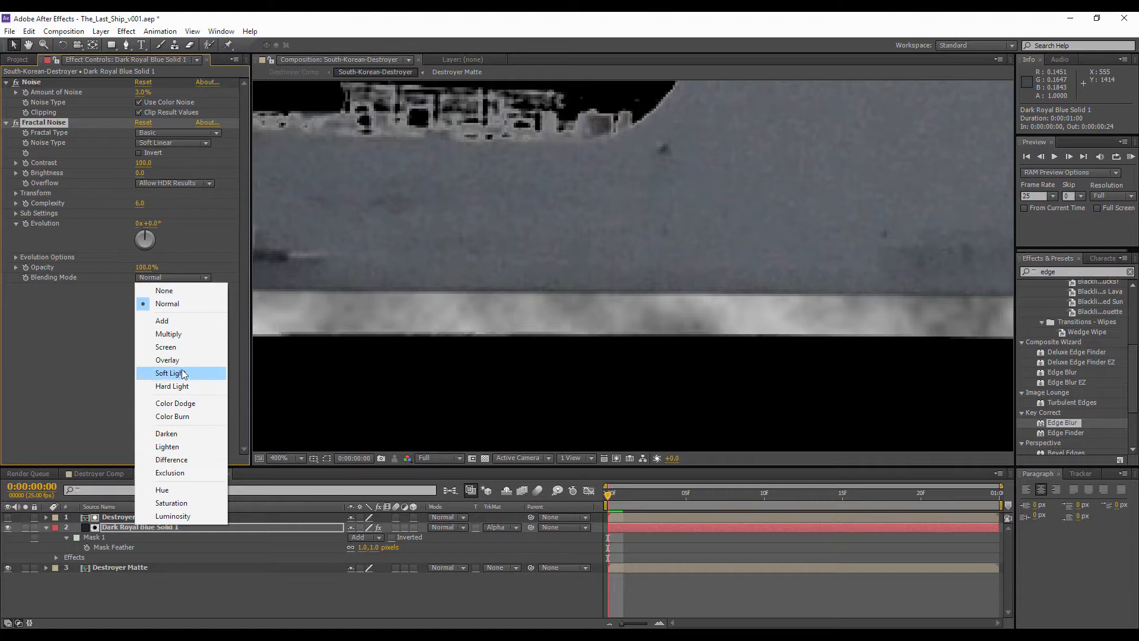
pyautogui.click(174, 333)
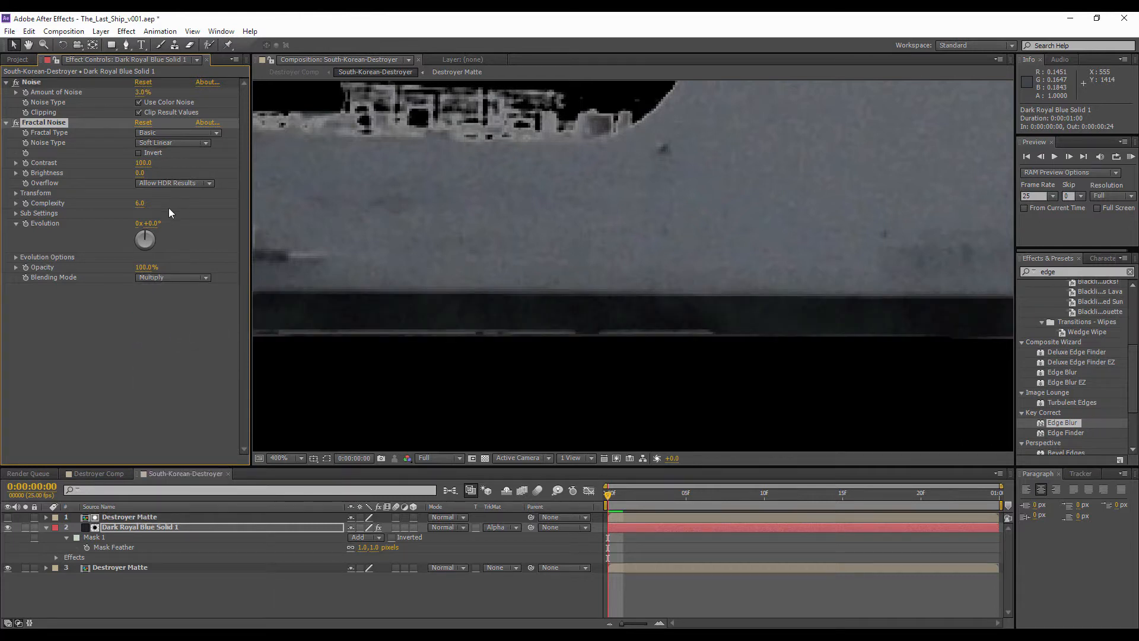
pyautogui.click(16, 123)
pyautogui.click(16, 123)
pyautogui.click(191, 277)
pyautogui.click(172, 375)
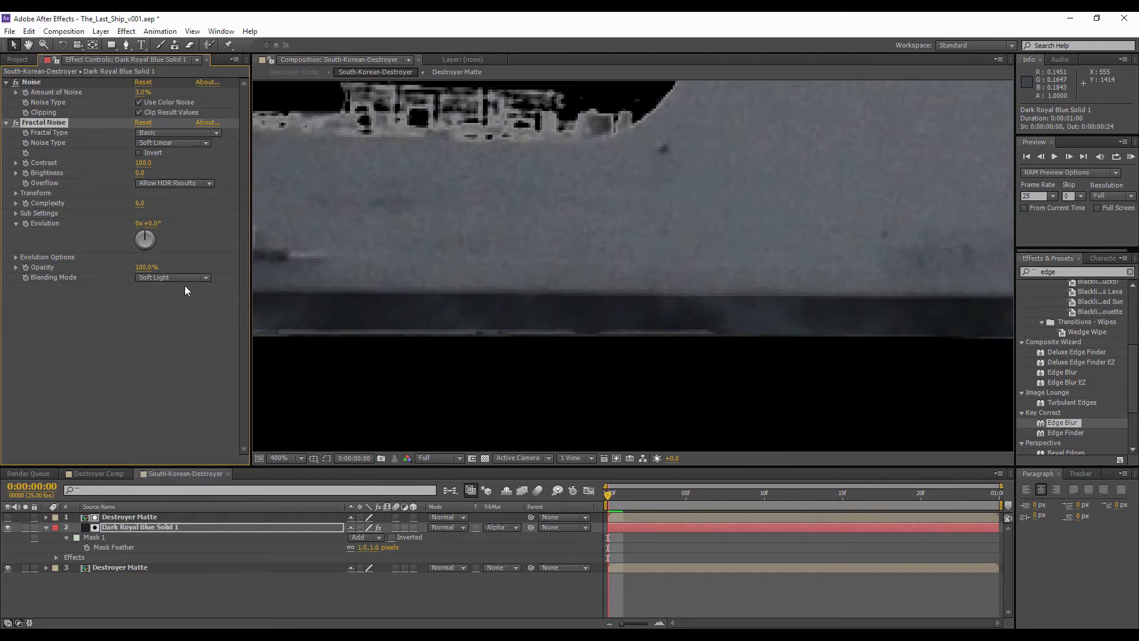
# - Set the Fractal Noise Contrast to 42 and Brightness to -13 on the waterline solid
pyautogui.moveTo(114, 163); pyautogui.dragTo(155, 154)
pyautogui.click(16, 122)
pyautogui.click(16, 122)
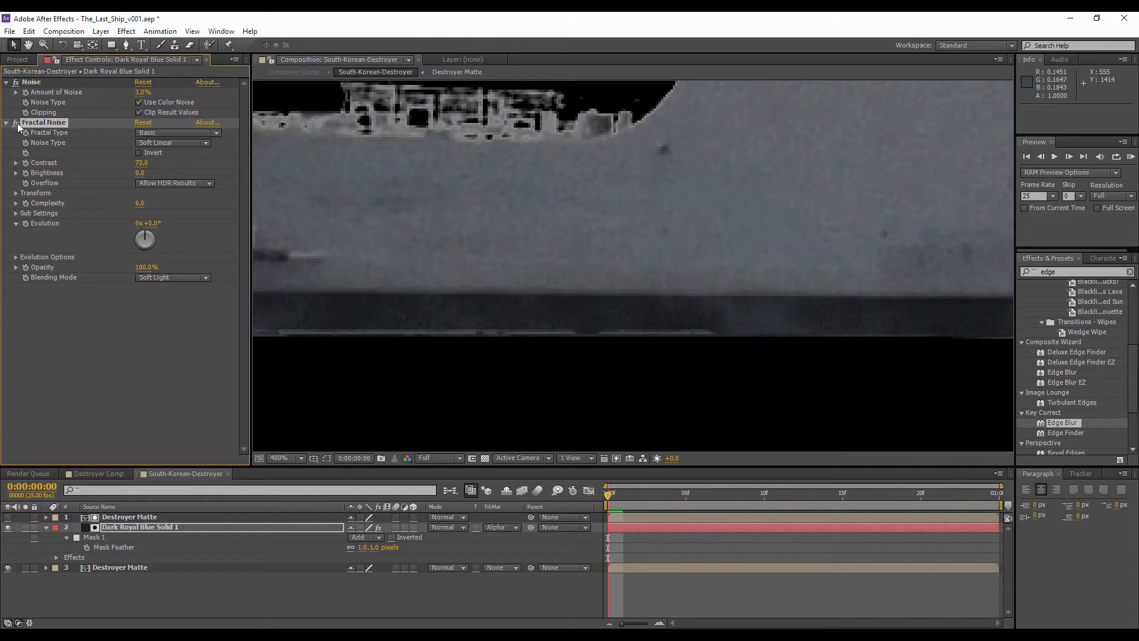
pyautogui.scroll(-4, 694, 295)
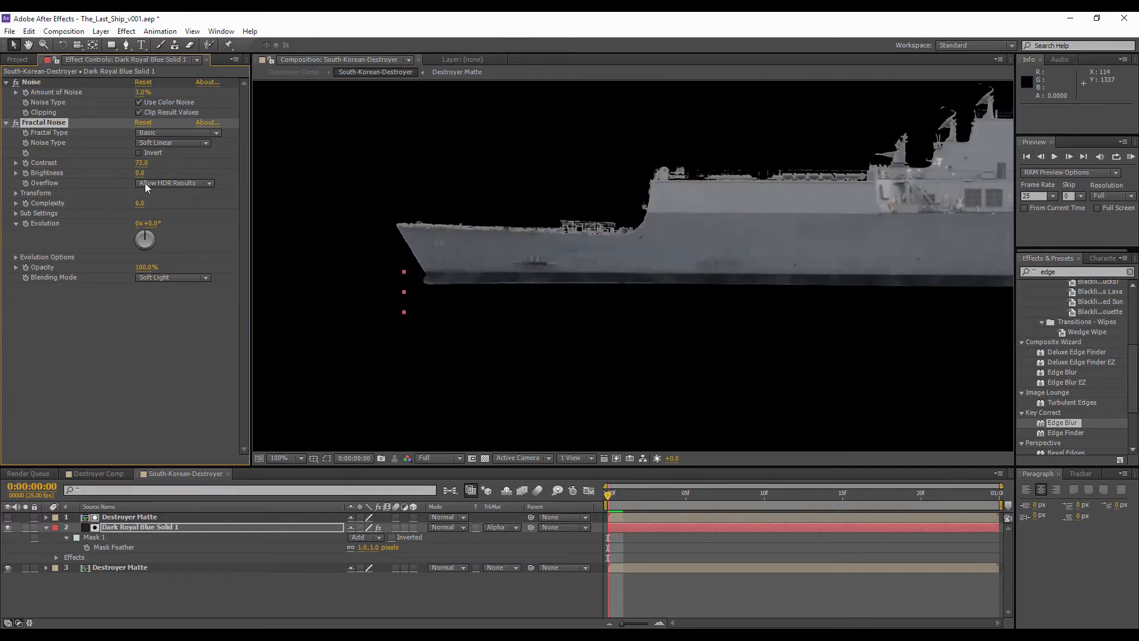
pyautogui.moveTo(141, 171); pyautogui.dragTo(124, 178)
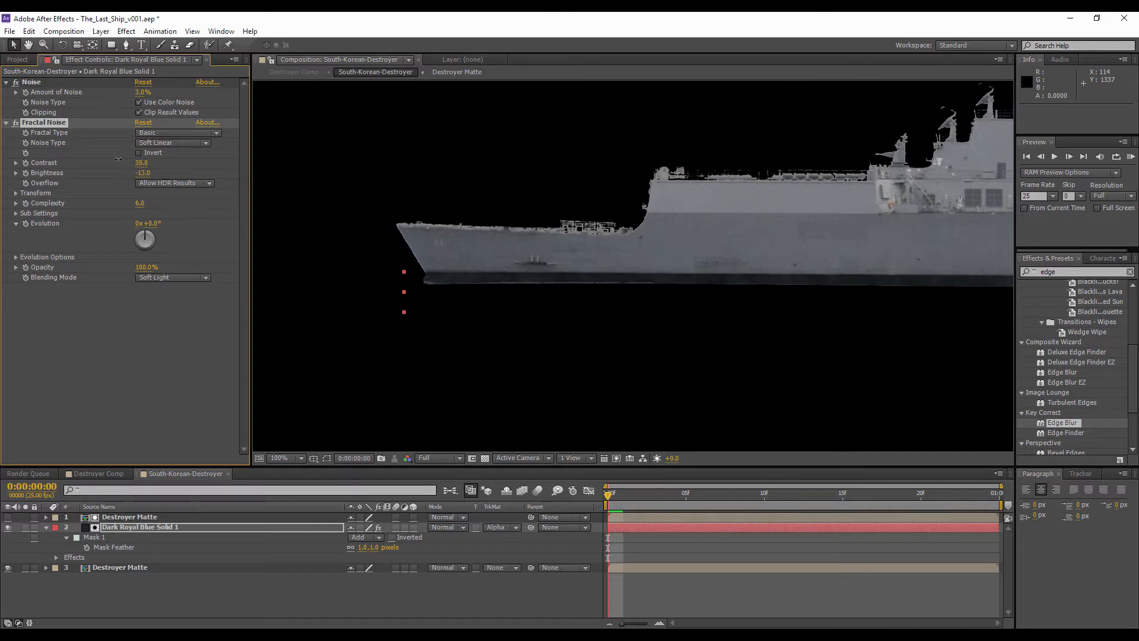
pyautogui.moveTo(121, 158); pyautogui.dragTo(121, 158)
# - Compare the amidships waterline stripe with the solid's effects switched off and on
pyautogui.moveTo(846, 190); pyautogui.dragTo(415, 219)
pyautogui.scroll(1, 493, 329)
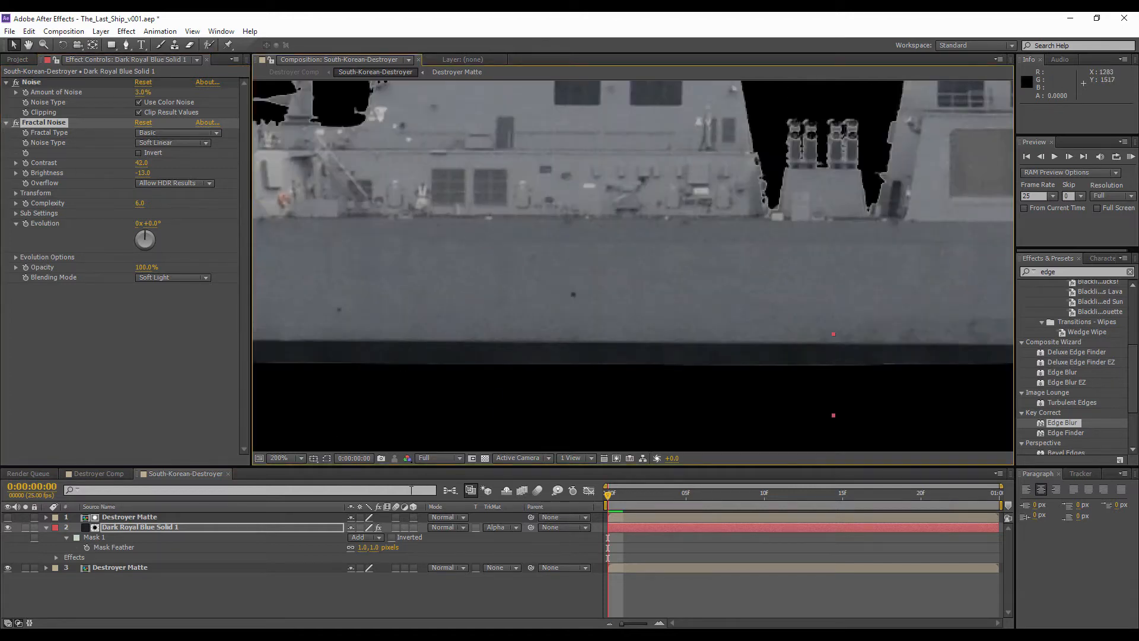
pyautogui.scroll(1, 487, 358)
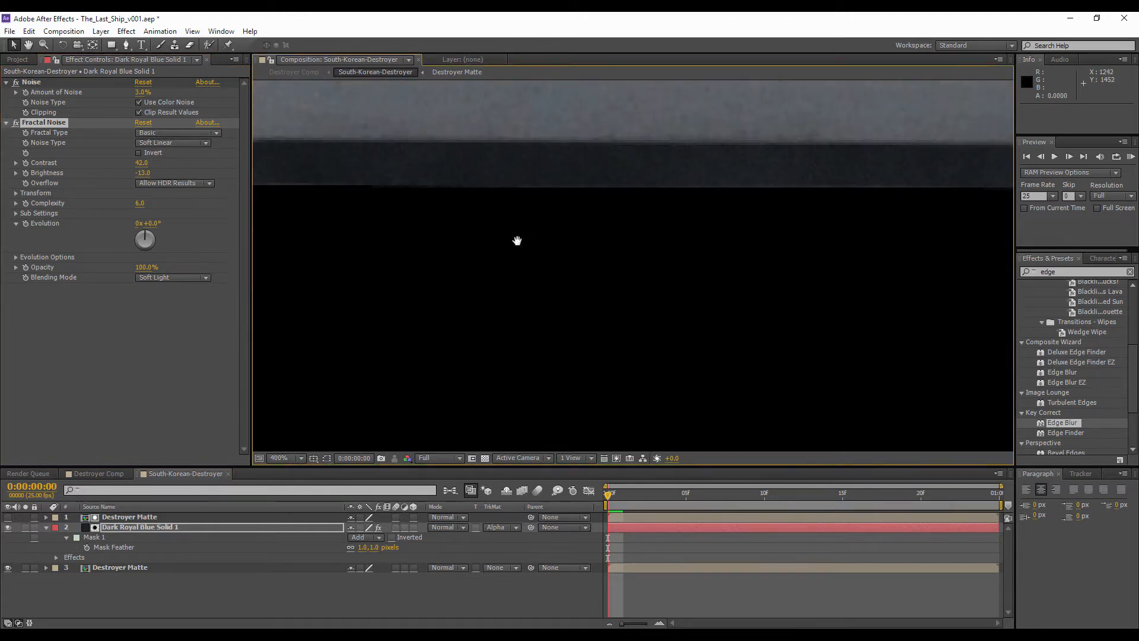
pyautogui.click(376, 528)
pyautogui.click(377, 528)
pyautogui.click(377, 528)
pyautogui.click(377, 528)
pyautogui.scroll(-3, 670, 236)
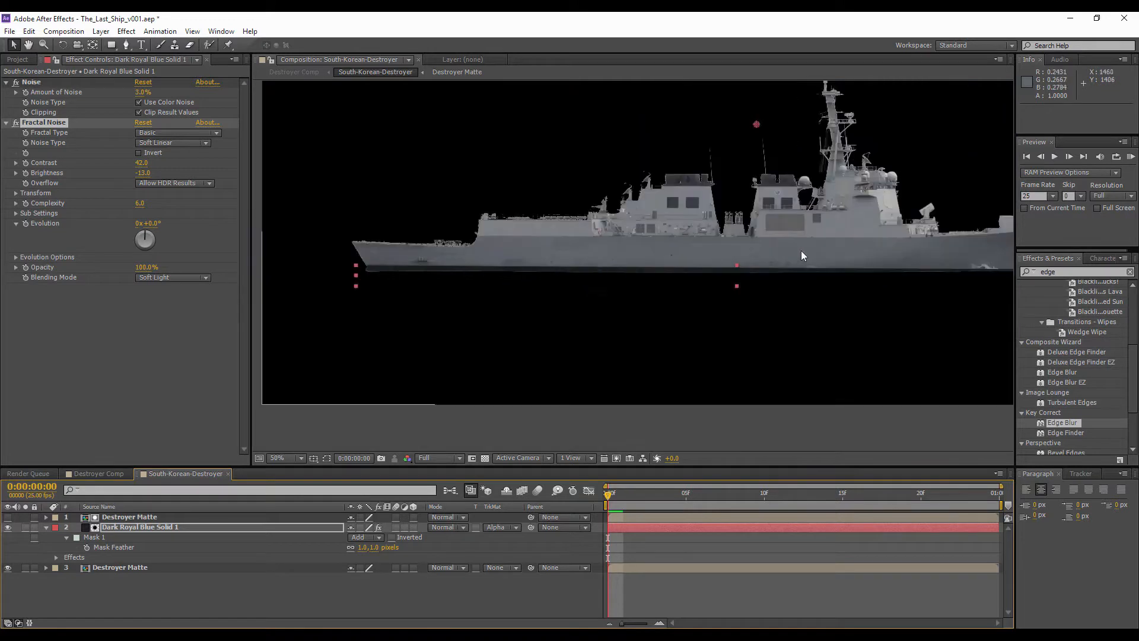
# - Examine the waterline toward the bow up close, including the white splashes on the hull below the number 991
pyautogui.scroll(4, 802, 255)
pyautogui.moveTo(771, 234); pyautogui.dragTo(470, 247)
pyautogui.scroll(-2, 485, 248)
pyautogui.moveTo(784, 230); pyautogui.dragTo(980, 326)
pyautogui.scroll(2, 563, 228)
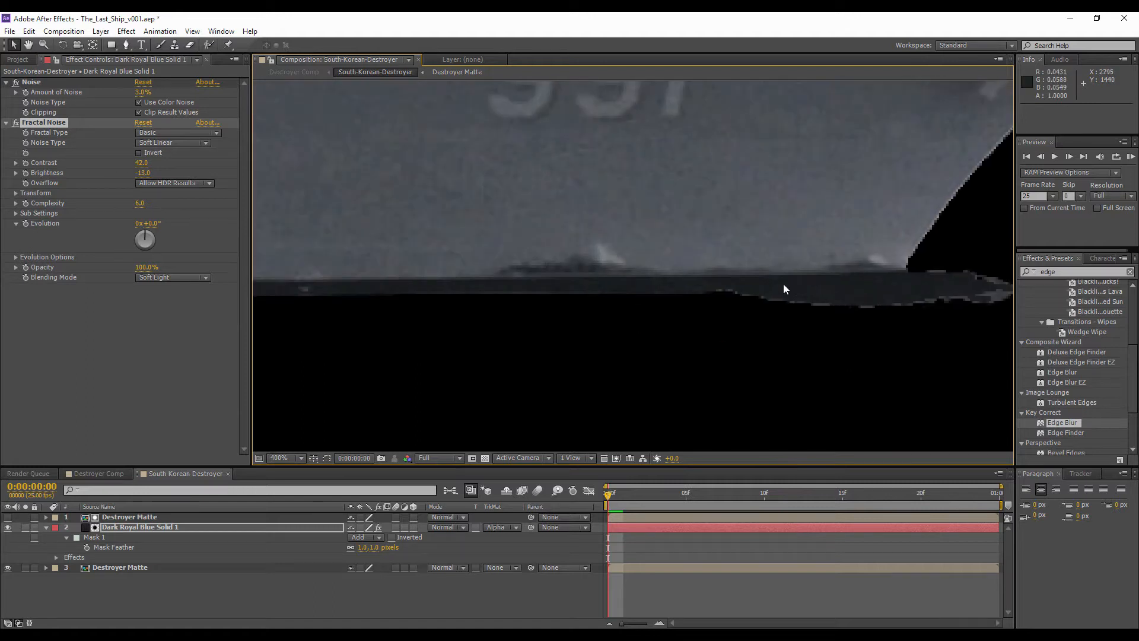
pyautogui.scroll(-2, 783, 289)
pyautogui.moveTo(523, 257); pyautogui.dragTo(717, 253)
pyautogui.scroll(1, 671, 268)
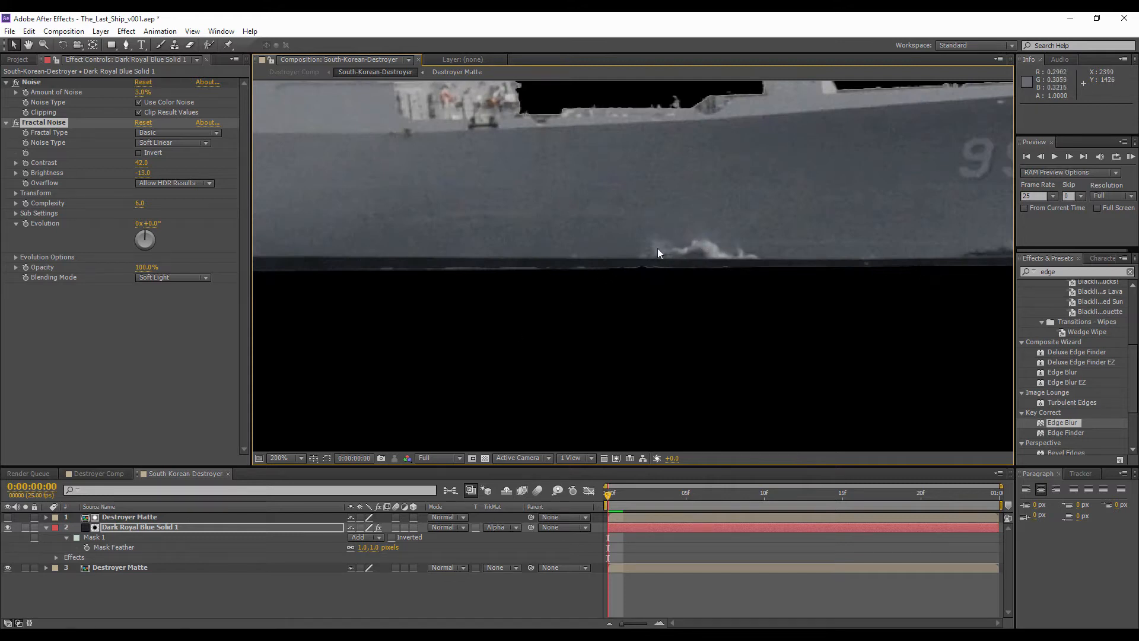
pyautogui.scroll(1, 670, 247)
pyautogui.moveTo(668, 236); pyautogui.dragTo(546, 264)
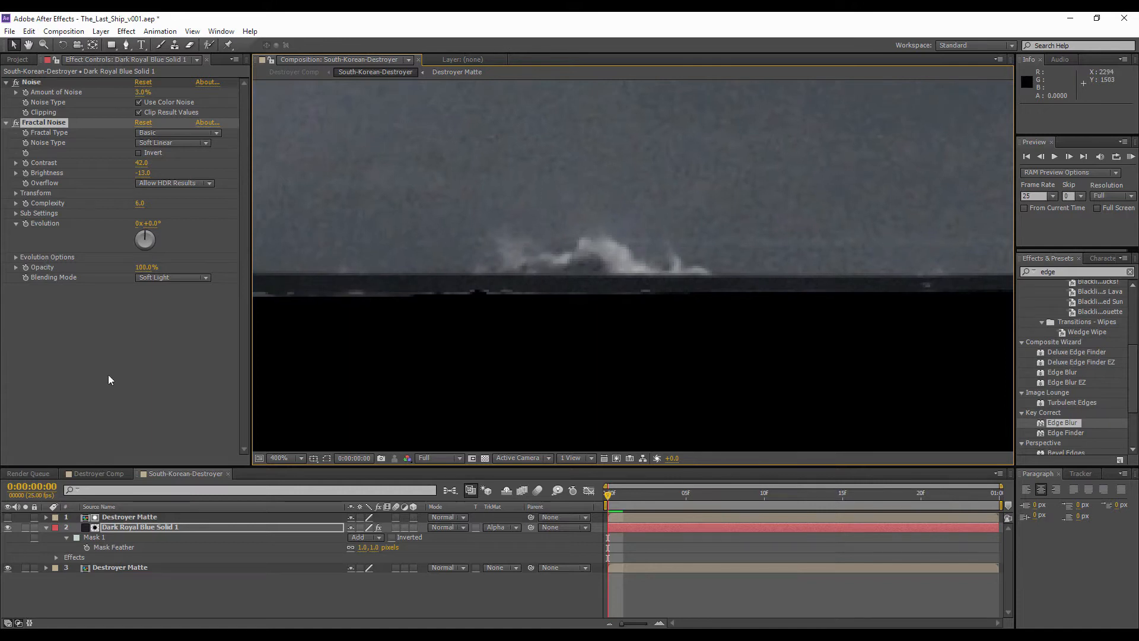
# - Create a second solid with its colour sampled from the grey hull just above the waterline, and hide it
pyautogui.click(101, 31)
pyautogui.moveTo(115, 44)
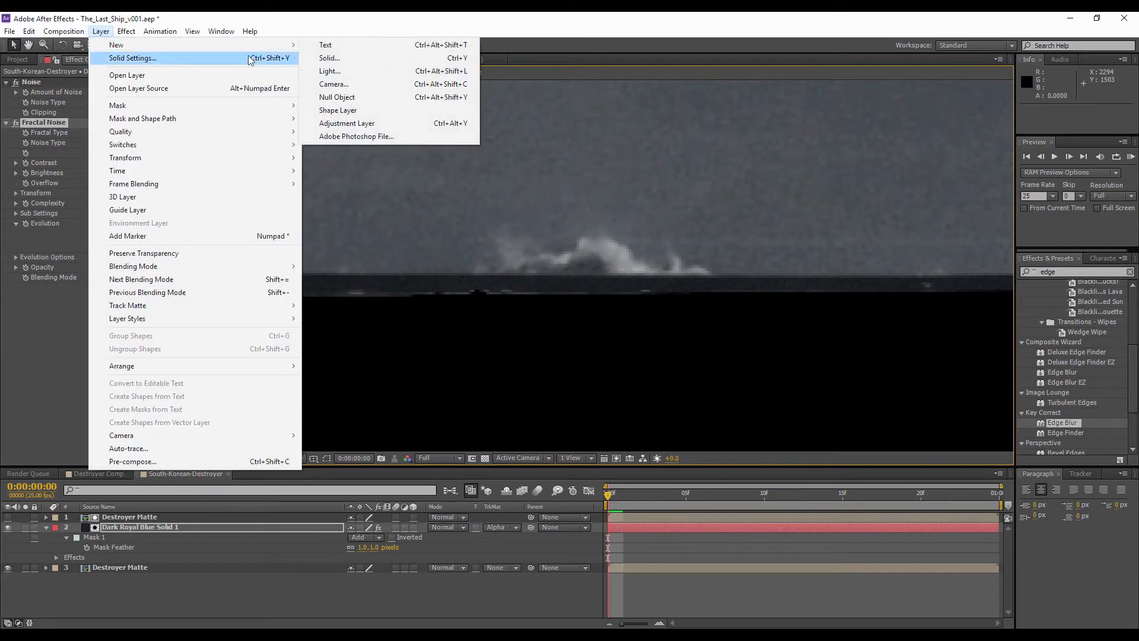
pyautogui.click(330, 57)
pyautogui.click(147, 216)
pyautogui.click(425, 244)
pyautogui.click(186, 250)
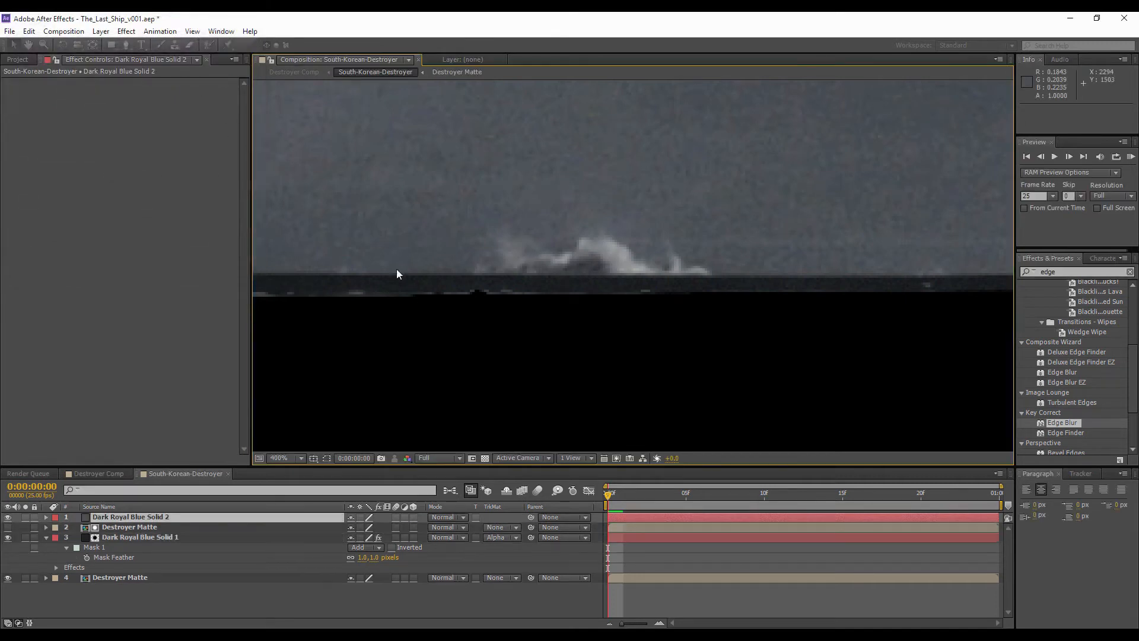
pyautogui.click(8, 517)
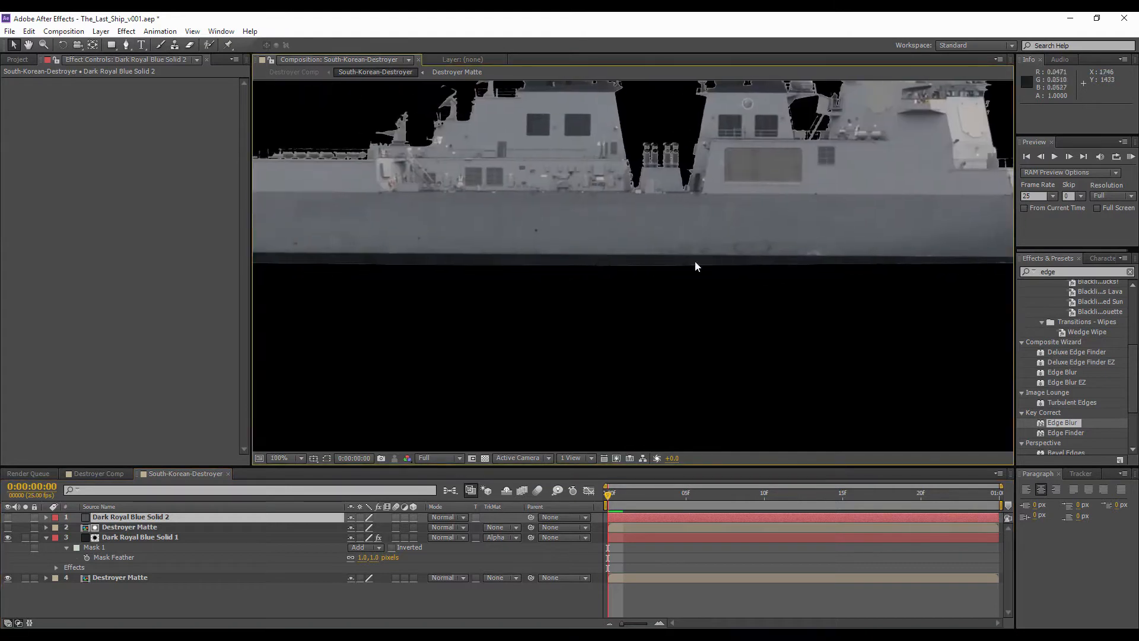
# - Inspect the hull from amidships to the bow, checking the extent of the splashes above the waterline
pyautogui.scroll(-2, 700, 264)
pyautogui.moveTo(704, 264); pyautogui.dragTo(450, 263)
pyautogui.scroll(1, 510, 261)
pyautogui.moveTo(569, 260); pyautogui.dragTo(1003, 260)
pyautogui.moveTo(611, 258); pyautogui.dragTo(368, 280)
pyautogui.scroll(2, 765, 270)
pyautogui.scroll(-2, 854, 240)
pyautogui.scroll(1, 644, 307)
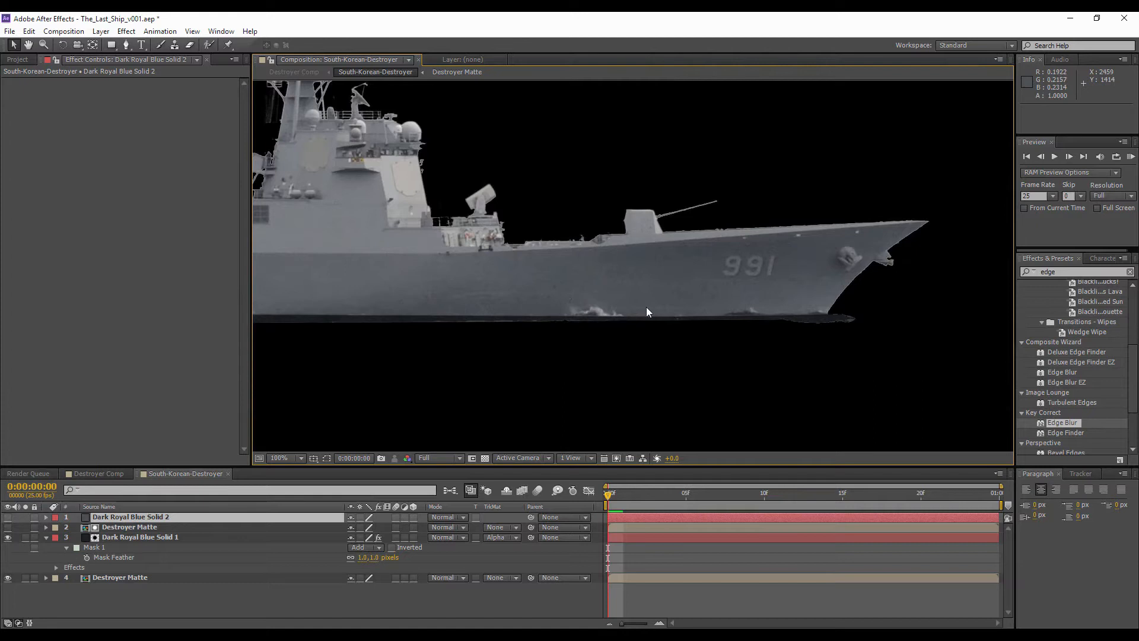
pyautogui.moveTo(646, 308); pyautogui.dragTo(594, 246)
pyautogui.scroll(2, 588, 252)
pyautogui.moveTo(469, 244); pyautogui.dragTo(742, 256)
pyautogui.scroll(-1, 735, 253)
pyautogui.moveTo(651, 231); pyautogui.dragTo(581, 233)
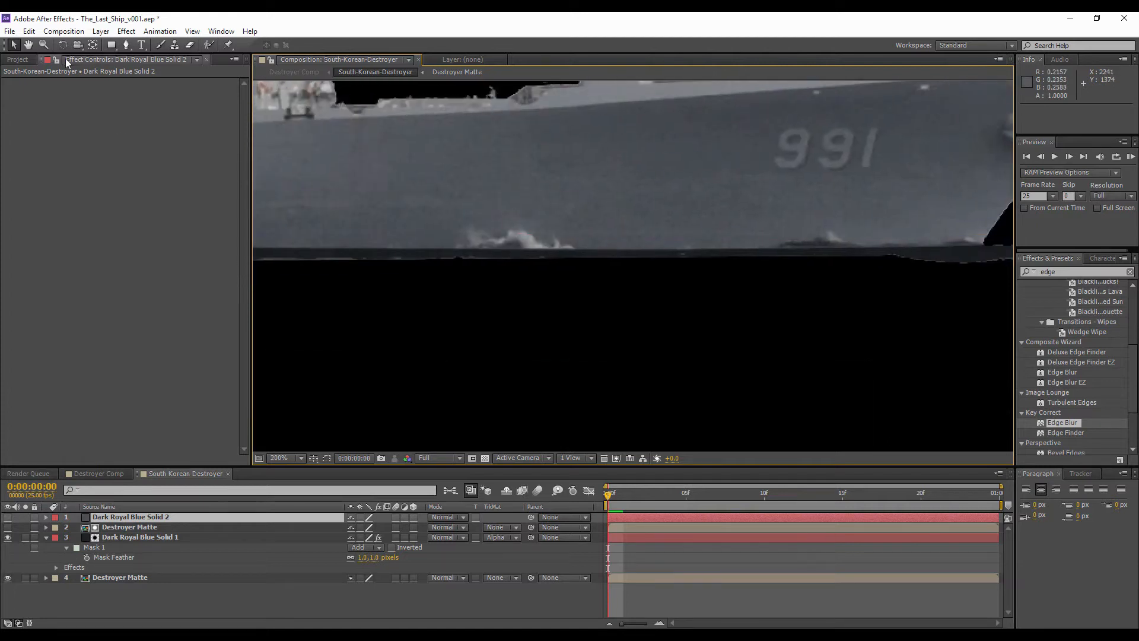
# - Draw a closed four-point Pen mask on Dark Royal Blue Solid 2 around the bow splashes and the waterline below them
pyautogui.click(127, 48)
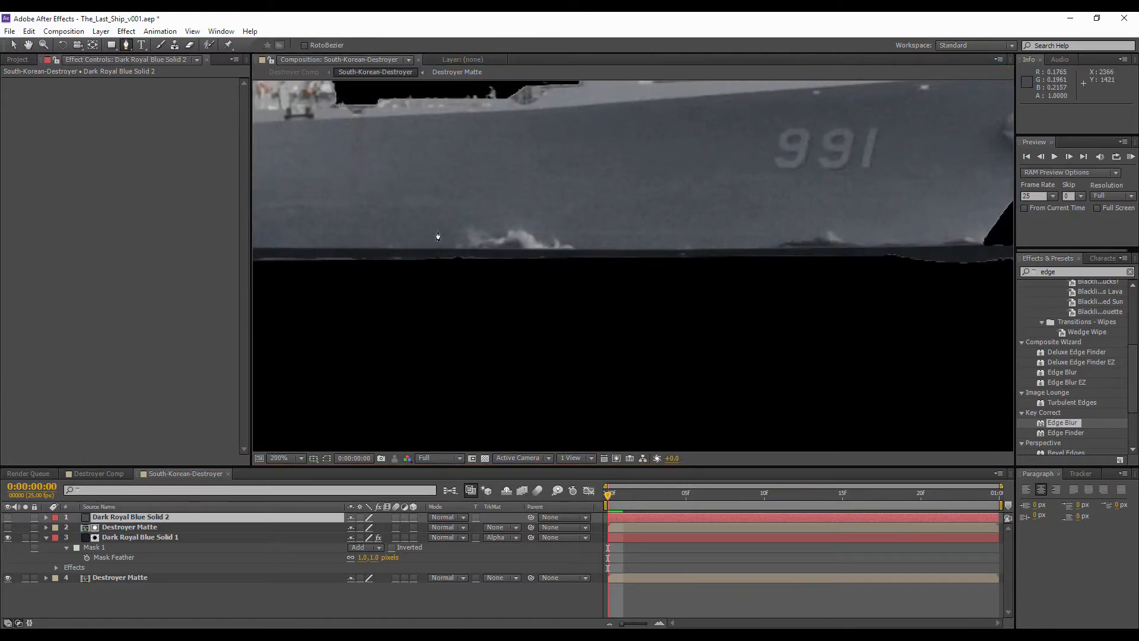
pyautogui.click(424, 220)
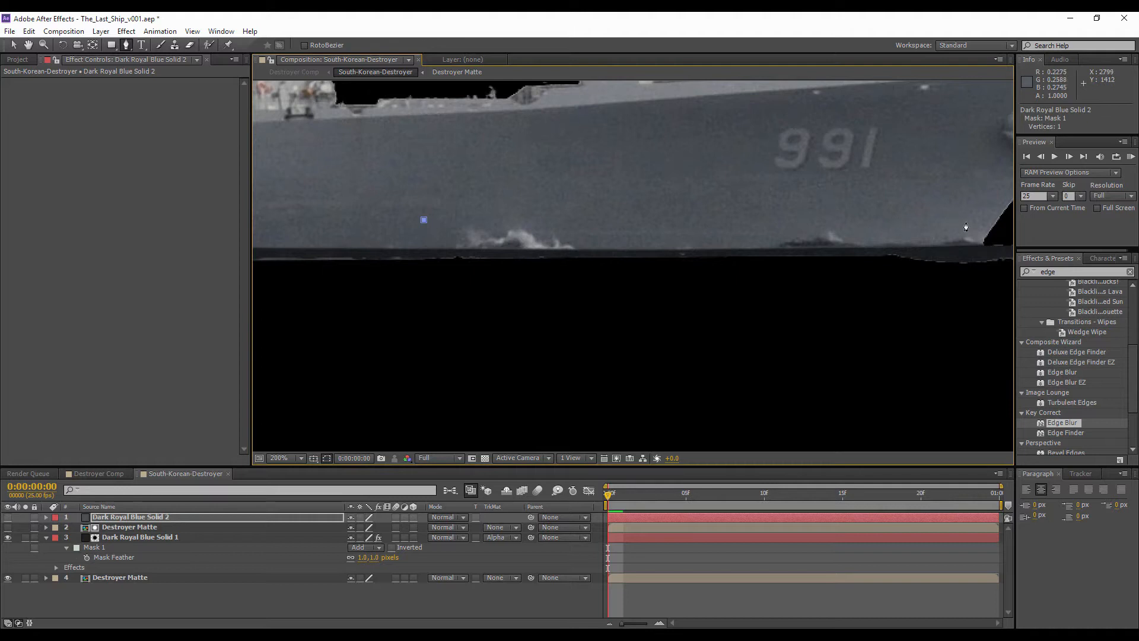
pyautogui.click(985, 221)
pyautogui.click(972, 265)
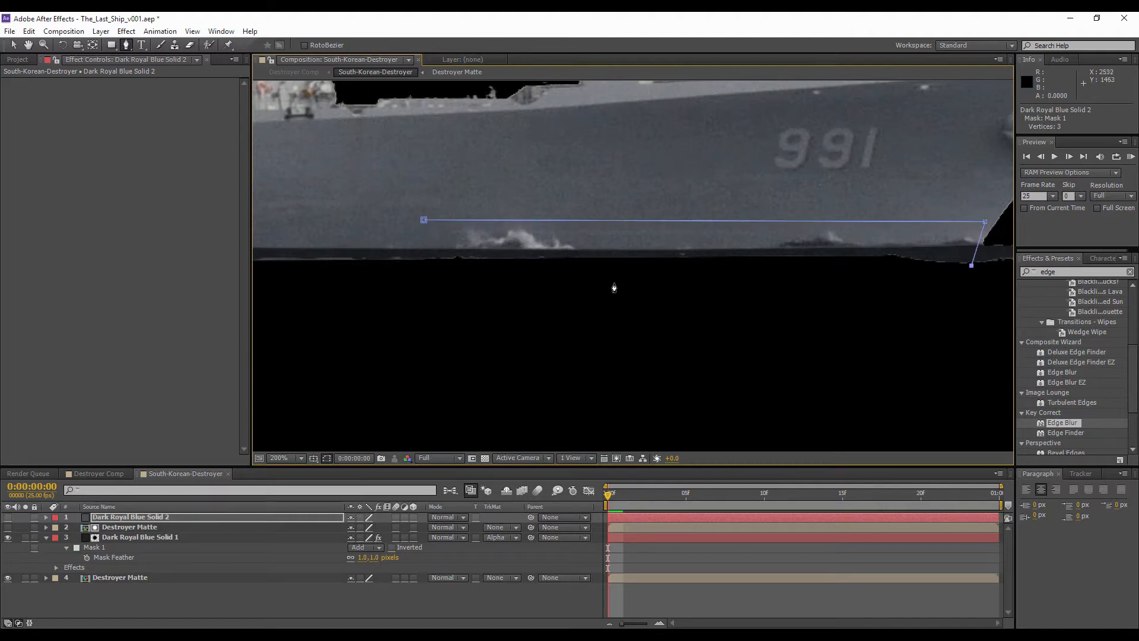
pyautogui.click(444, 270)
pyautogui.click(424, 220)
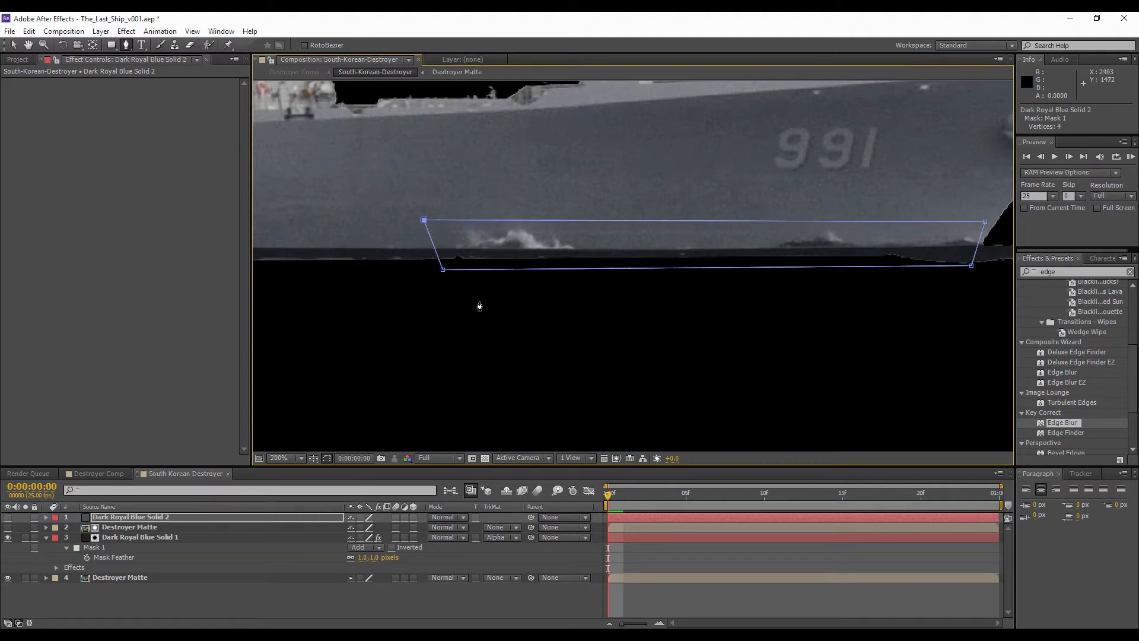
# - Duplicate Destroyer Matte above Dark Royal Blue Solid 2, use the copy as its Alpha Matte, and show the solid
pyautogui.click(119, 530)
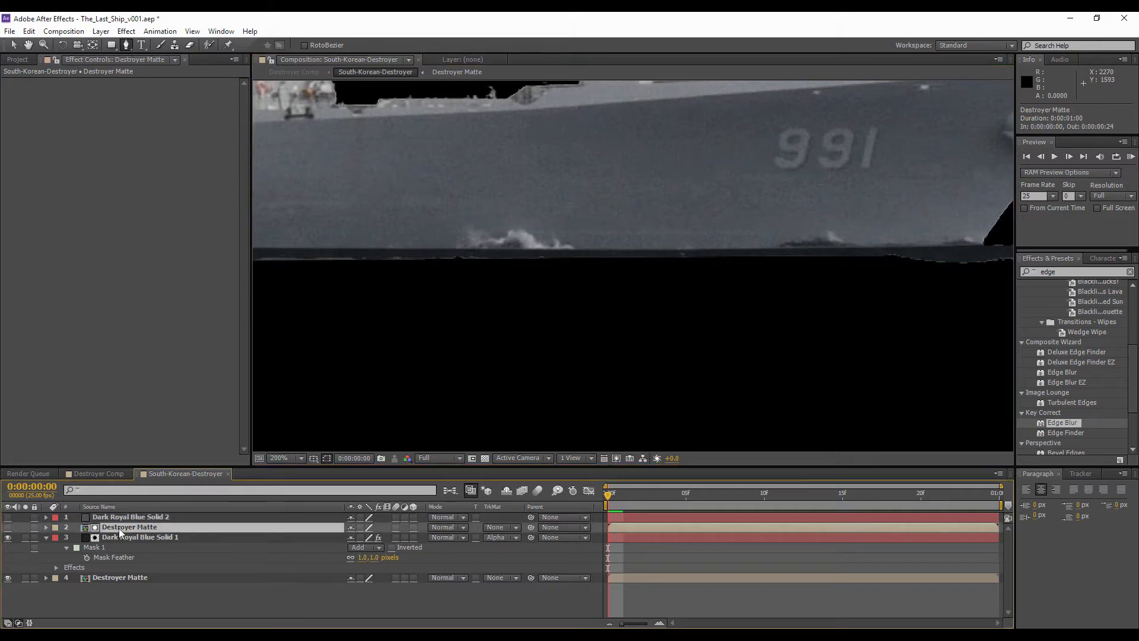
pyautogui.hotkey('ctrl', 'd')
pyautogui.moveTo(130, 533); pyautogui.dragTo(113, 514)
pyautogui.click(496, 527)
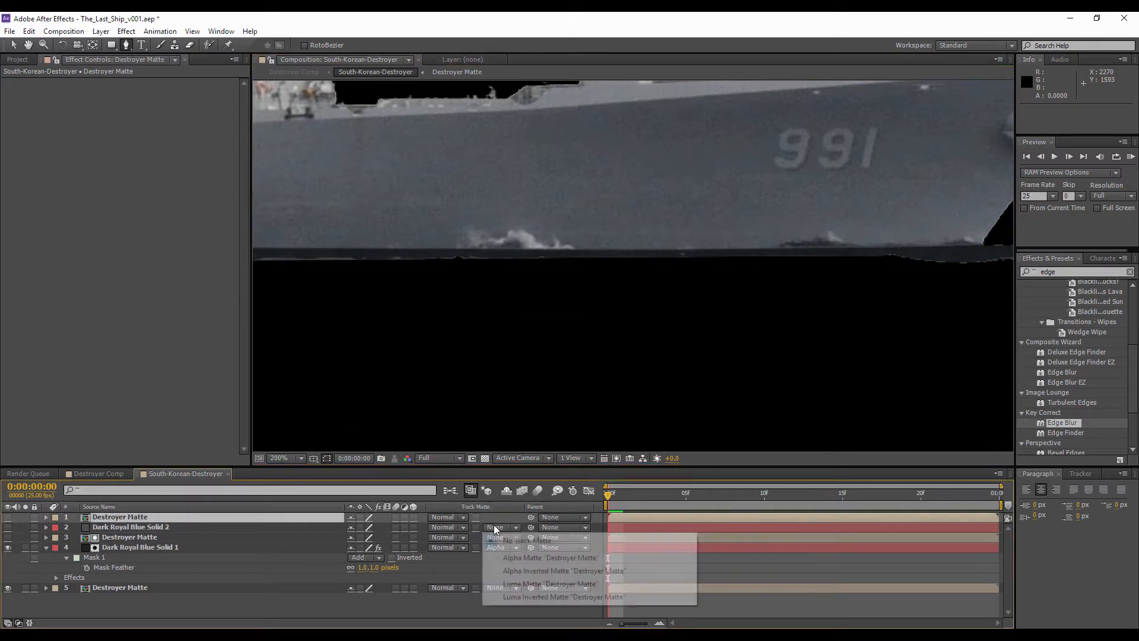
pyautogui.click(519, 558)
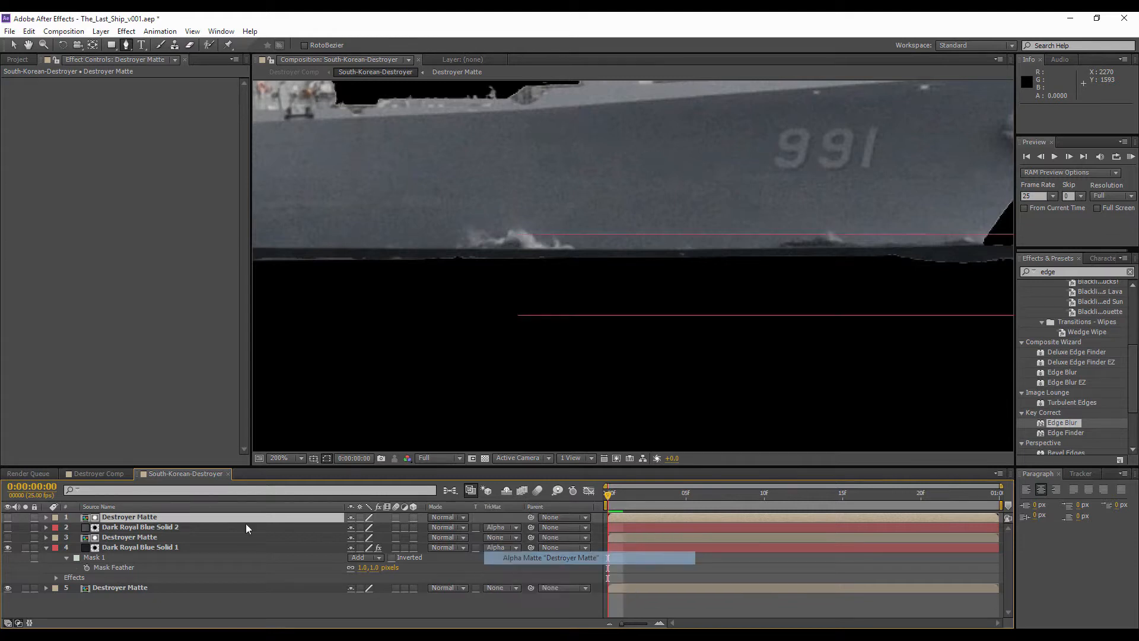
pyautogui.click(8, 528)
# - Move Dark Royal Blue Solid 2 together with its Destroyer Matte copy below Dark Royal Blue Solid 1
pyautogui.click(131, 528)
pyautogui.keyDown('shift'); pyautogui.click(121, 519); pyautogui.keyUp('shift')
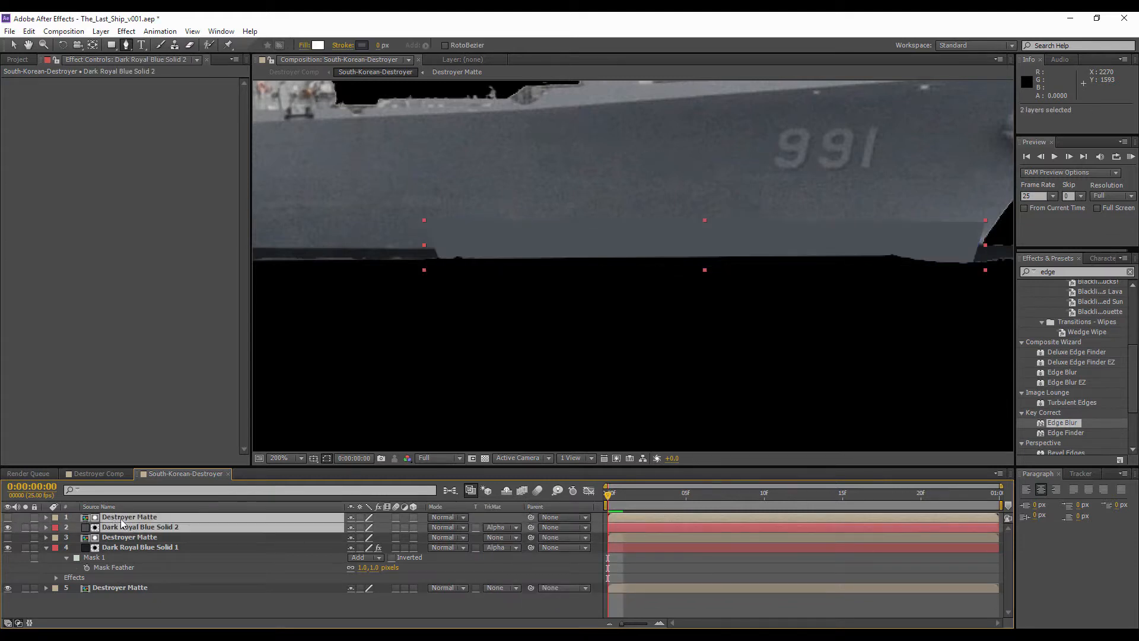
pyautogui.doubleClick(122, 521)
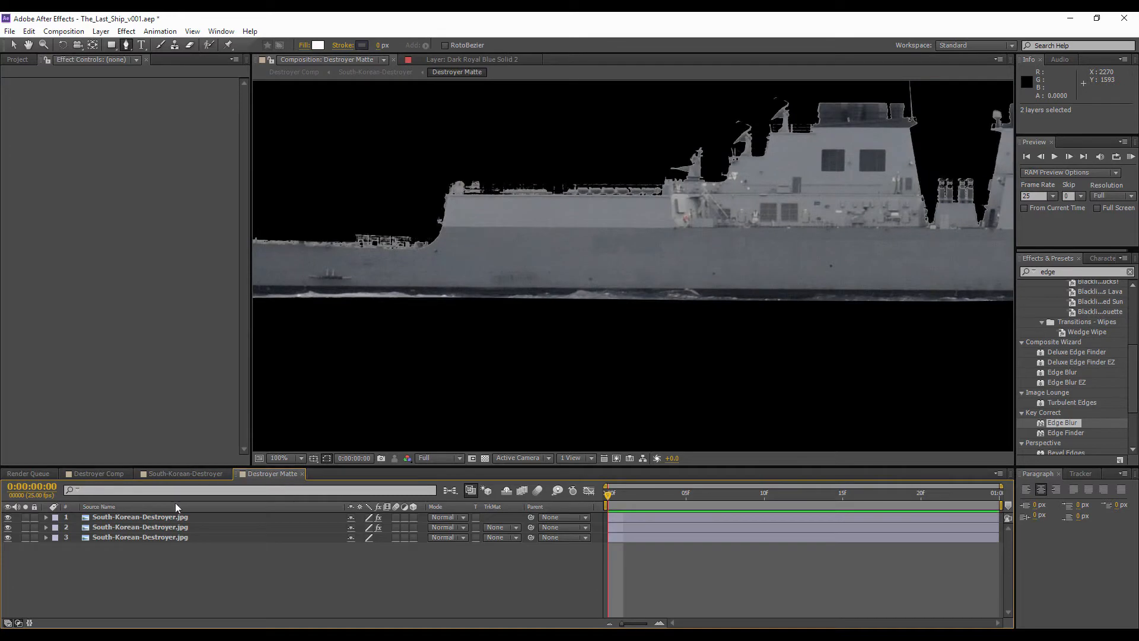
pyautogui.click(204, 474)
pyautogui.moveTo(119, 527); pyautogui.dragTo(123, 560)
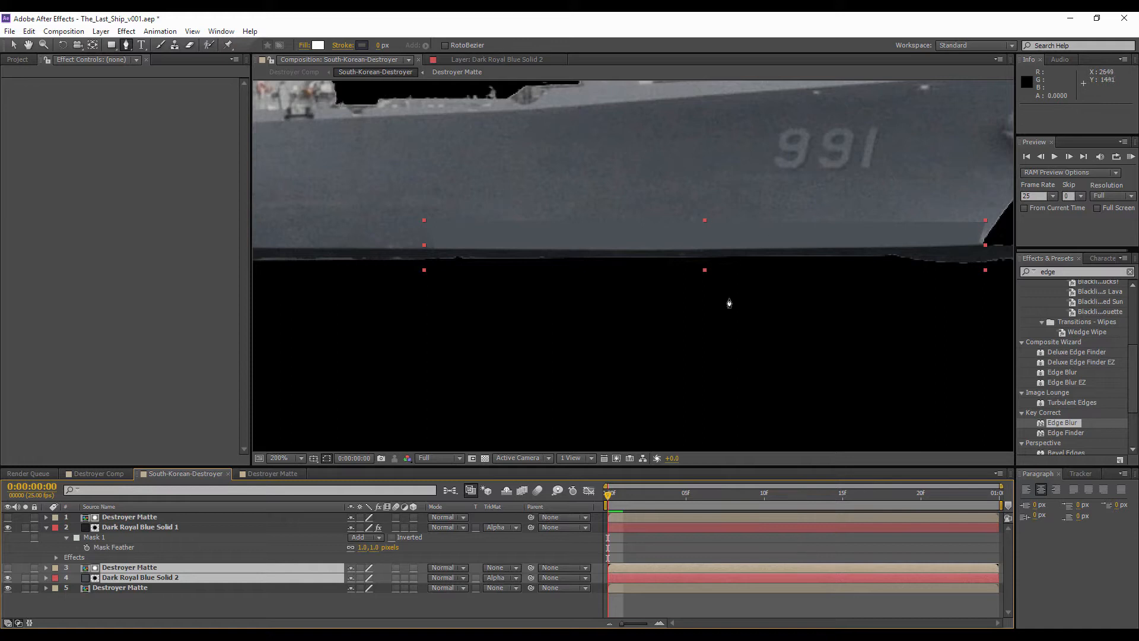
# - Copy the Noise and Fractal Noise effects from Dark Royal Blue Solid 1 onto Dark Royal Blue Solid 2
pyautogui.click(111, 527)
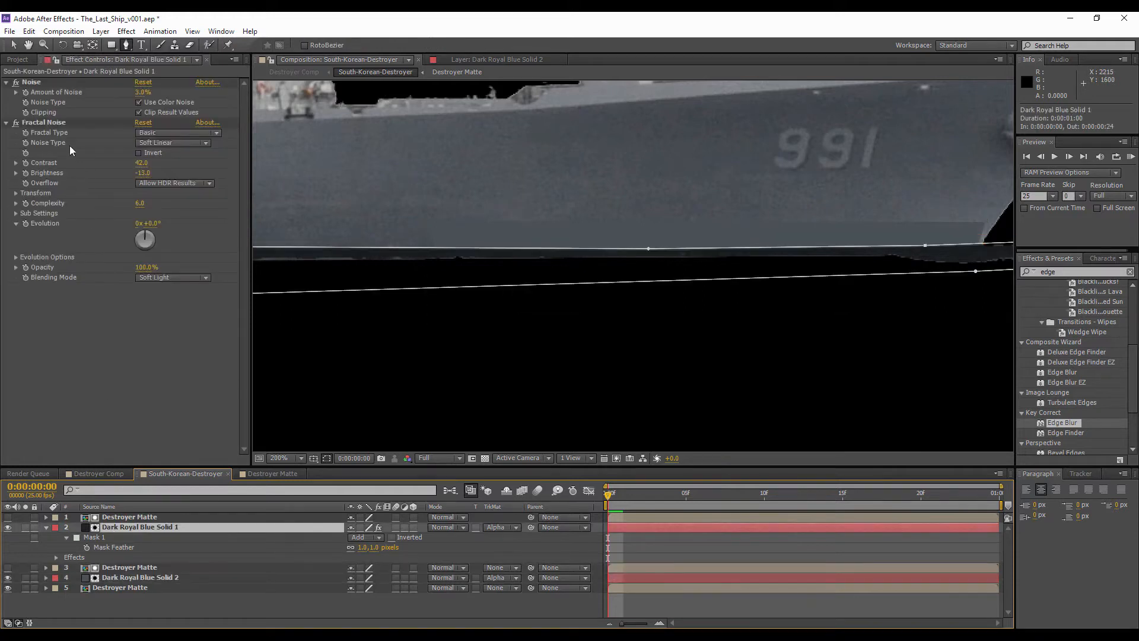
pyautogui.click(37, 83)
pyautogui.keyDown('shift'); pyautogui.click(38, 122); pyautogui.keyUp('shift')
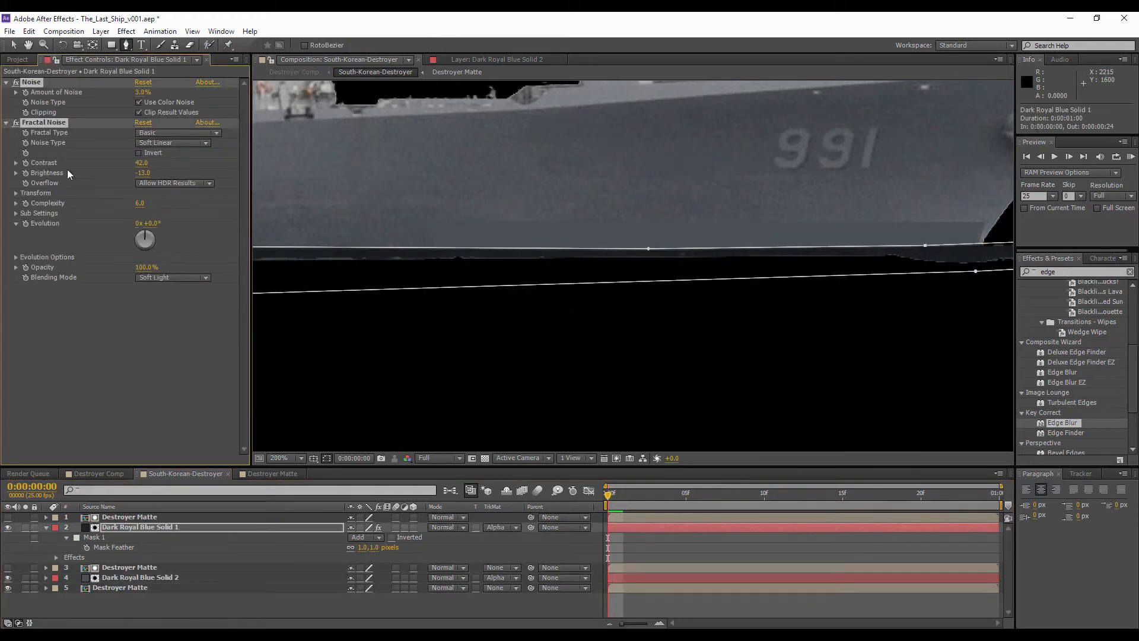
pyautogui.click(119, 578)
pyautogui.hotkey('ctrl', 'v')
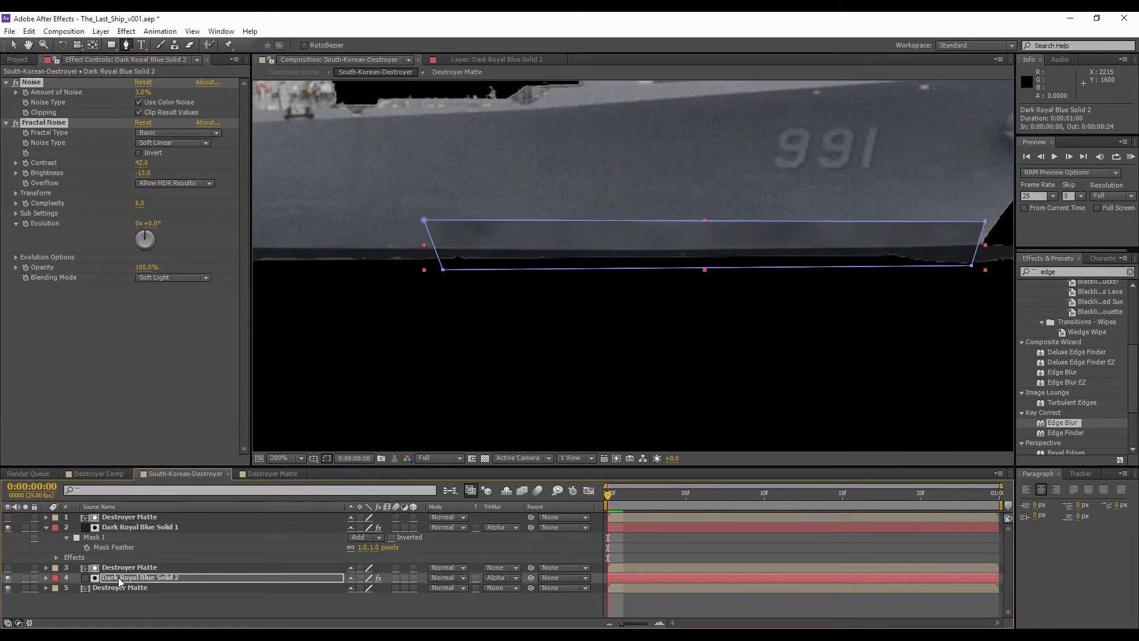
# - Try a 10-pixel feather on Mask 1 of Dark Royal Blue Solid 2, and undo the feather change
pyautogui.press('f')
pyautogui.click(363, 597)
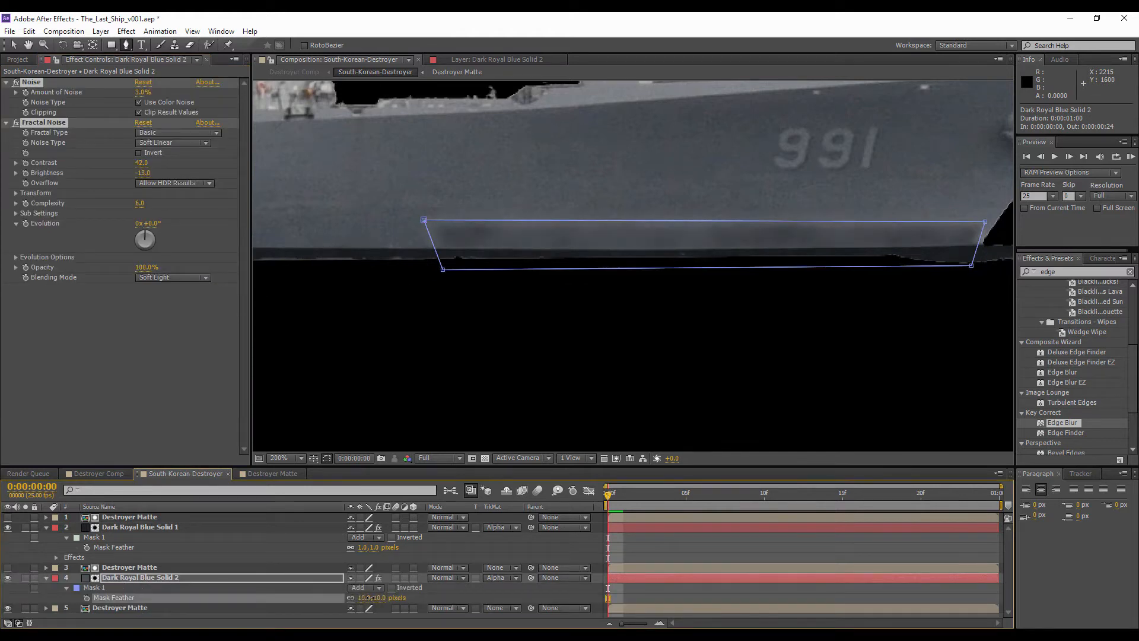
pyautogui.write('1')
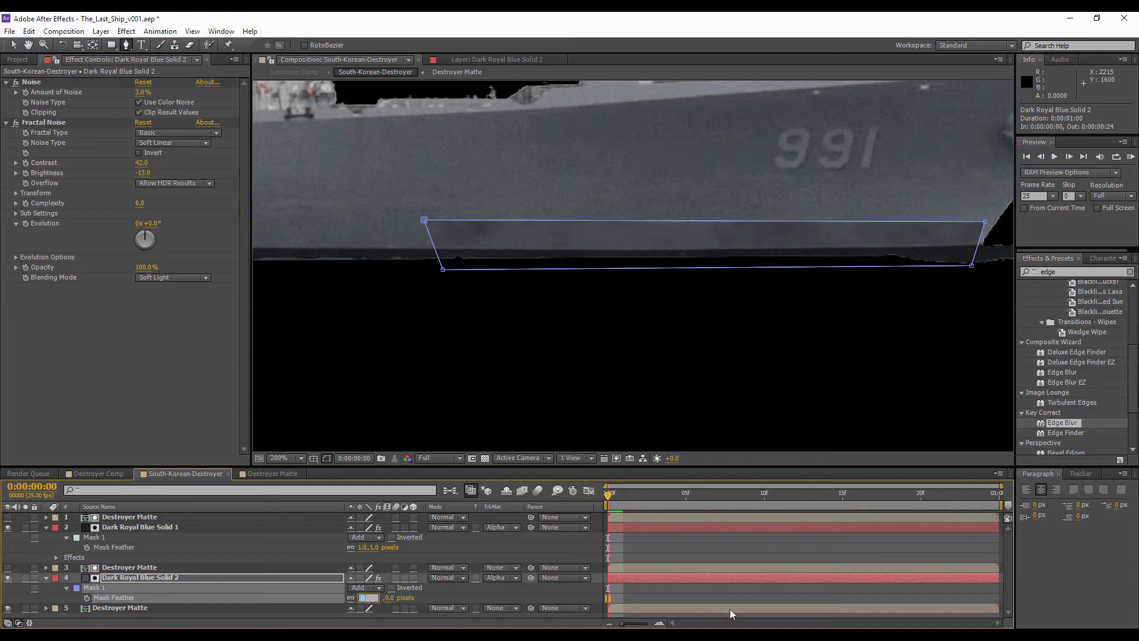
pyautogui.click(717, 596)
pyautogui.hotkey('ctrl', 'z')
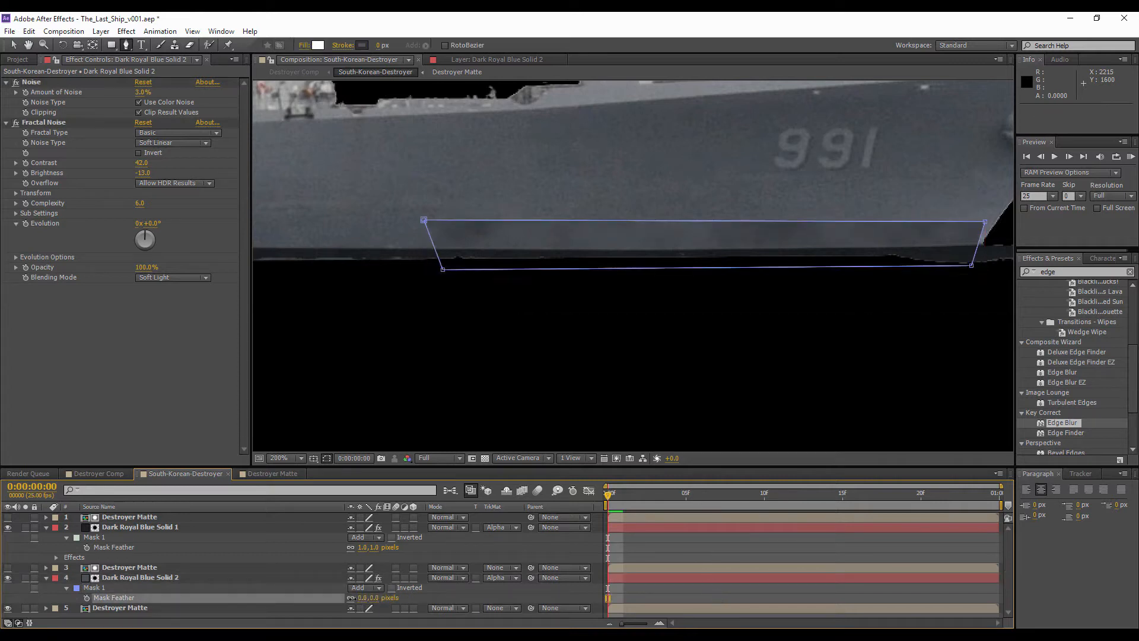
# - Hide Dark Royal Blue Solid 2 and draw a closed curved Pen mask on it around the larger splash aft of hull number 991
pyautogui.click(326, 458)
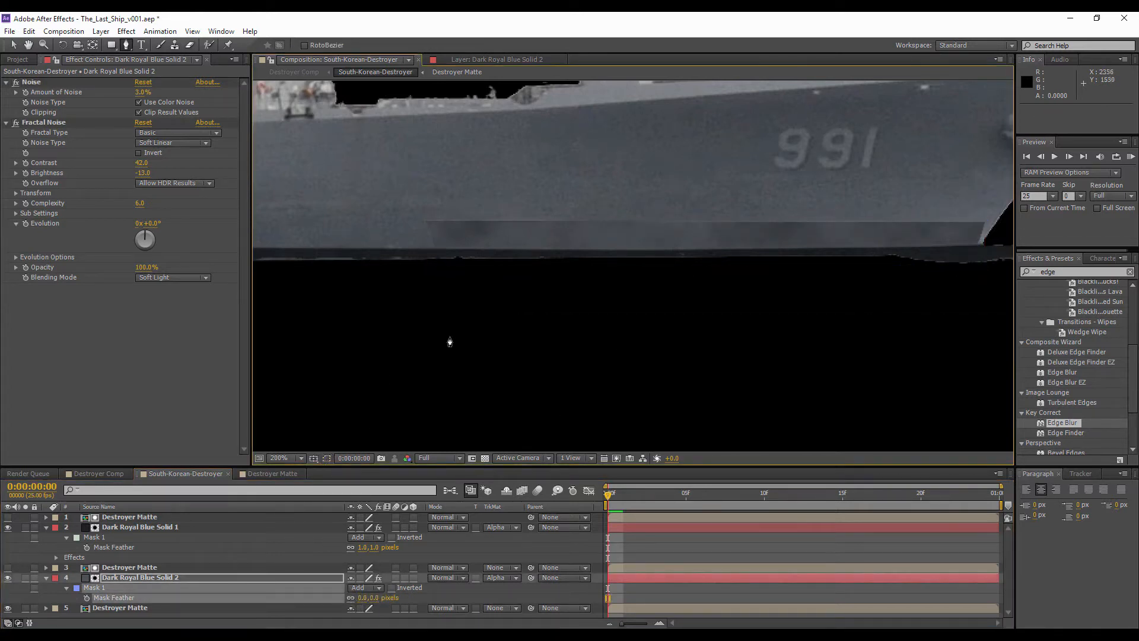
pyautogui.click(7, 578)
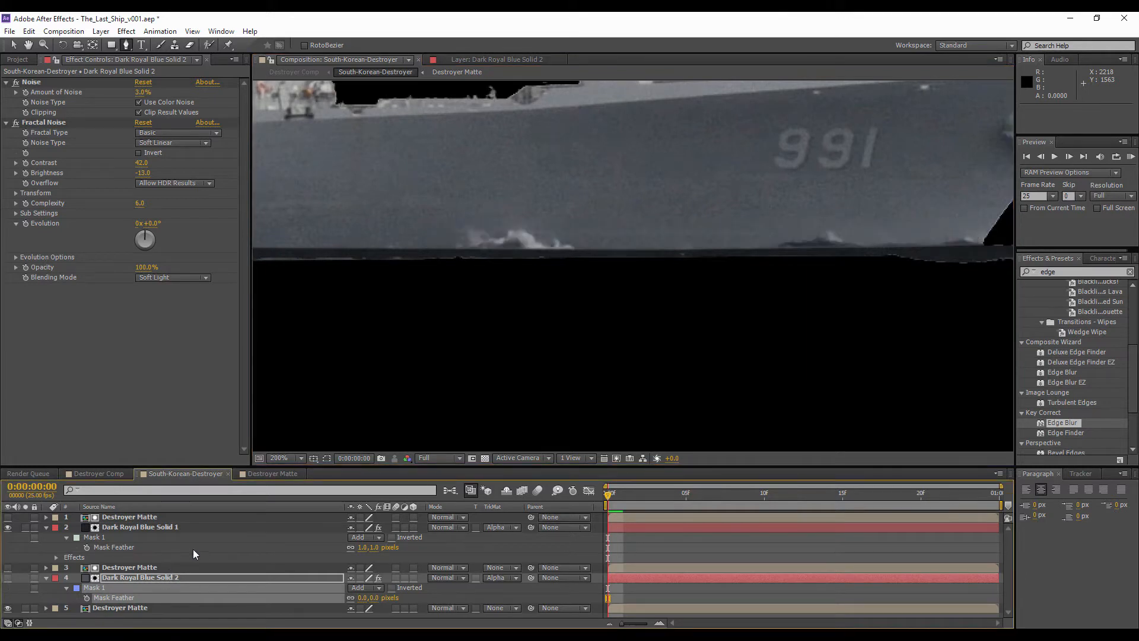
pyautogui.click(8, 578)
pyautogui.click(7, 578)
pyautogui.moveTo(448, 264); pyautogui.dragTo(441, 250)
pyautogui.moveTo(453, 229); pyautogui.dragTo(460, 227)
pyautogui.moveTo(535, 225); pyautogui.dragTo(580, 239)
pyautogui.moveTo(586, 259); pyautogui.dragTo(556, 264)
pyautogui.click(448, 264)
# - Draw a second closed curved Pen mask on Dark Royal Blue Solid 2 around the small splash below hull number 991
pyautogui.moveTo(758, 251); pyautogui.dragTo(852, 235)
pyautogui.moveTo(862, 243); pyautogui.dragTo(786, 256)
pyautogui.click(758, 252)
# - Delete the four-point Mask 1 from Dark Royal Blue Solid 2 and make the solid visible again
pyautogui.click(102, 595)
pyautogui.press('Delete')
pyautogui.click(321, 460)
pyautogui.click(8, 577)
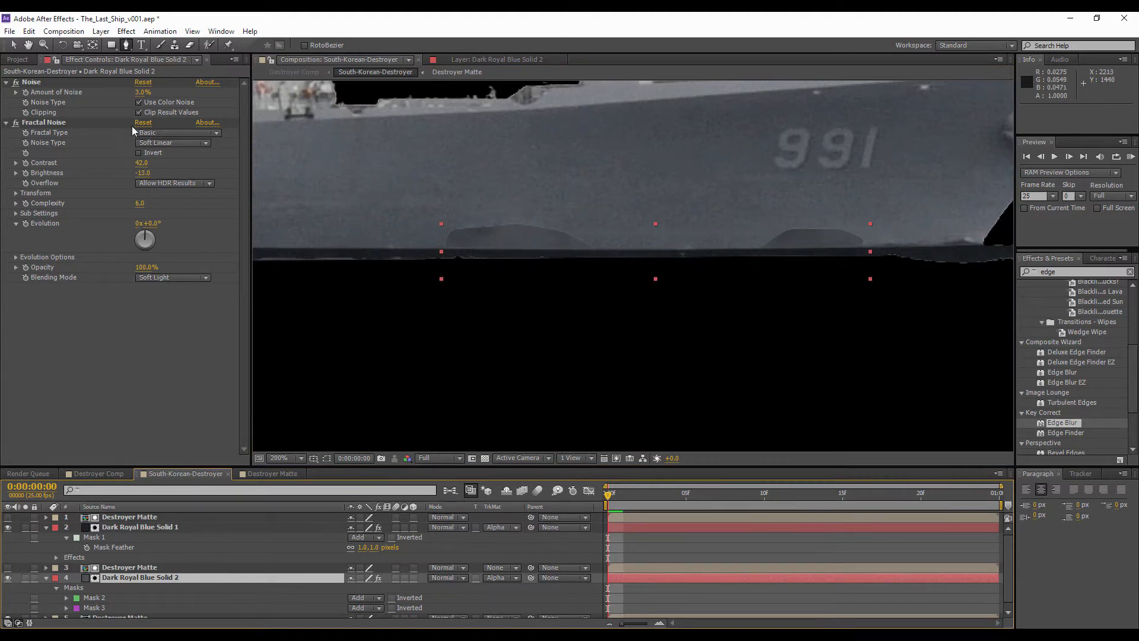
# - Feather Mask 2 of Dark Royal Blue Solid 2 by 13 pixels and Mask 3 by 10 pixels
pyautogui.rightClick(158, 577)
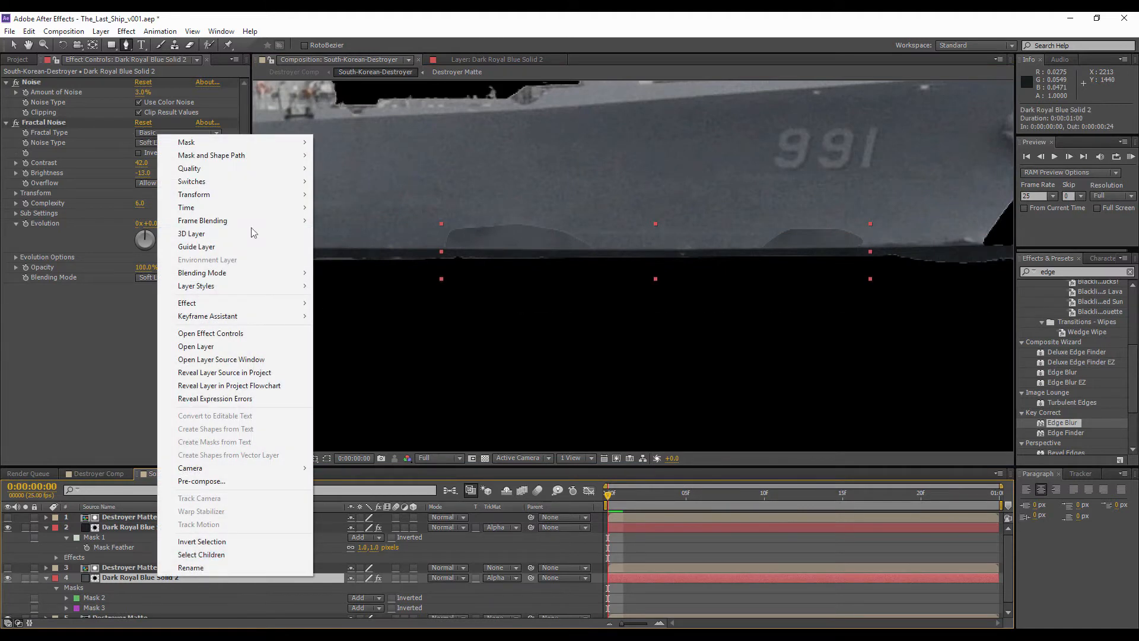
pyautogui.click(79, 287)
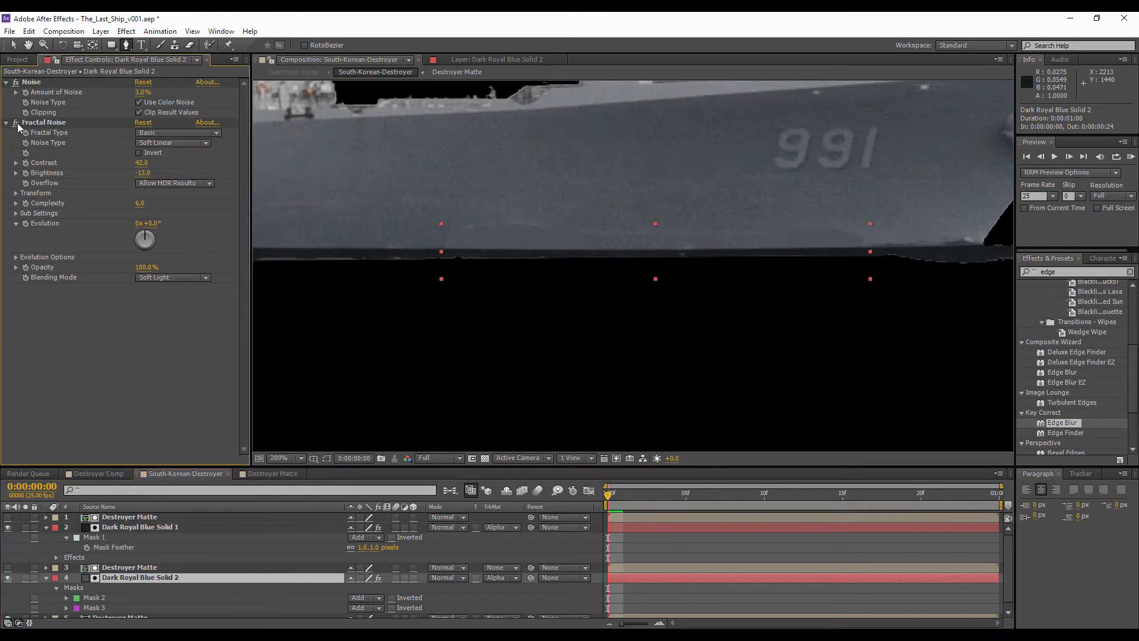
pyautogui.press('f')
pyautogui.scroll(-1, 231, 601)
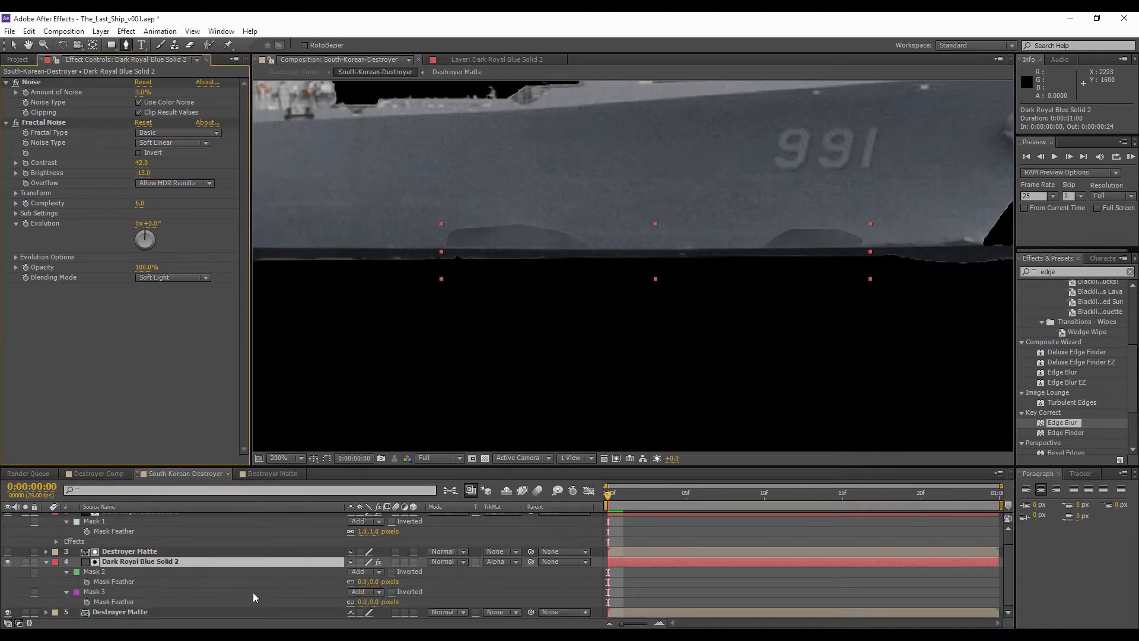
pyautogui.moveTo(364, 601); pyautogui.dragTo(371, 583)
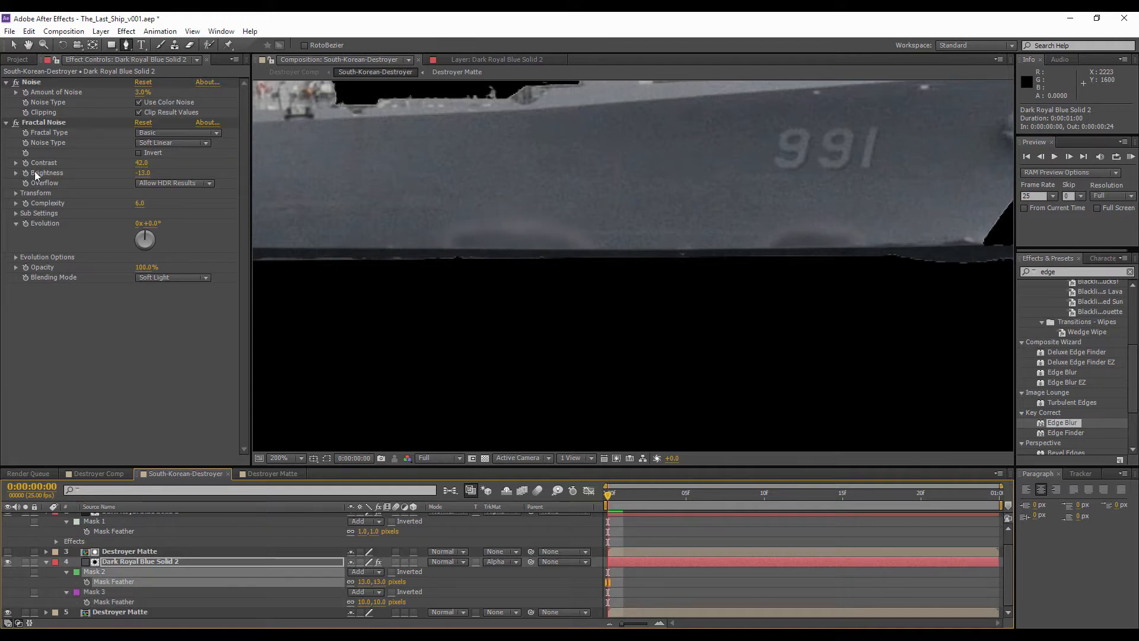
# - Try Fractal Noise brightness -29 and contrast 61 on Dark Royal Blue Solid 2, comparing the patches with the effect off
pyautogui.click(15, 126)
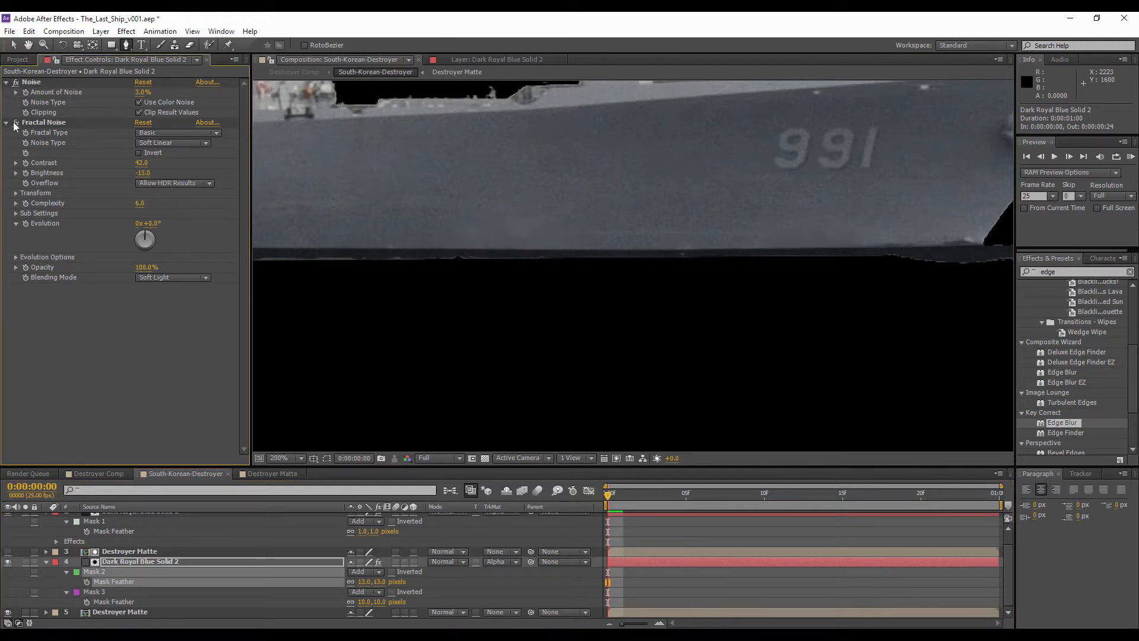
pyautogui.moveTo(144, 173); pyautogui.dragTo(138, 173)
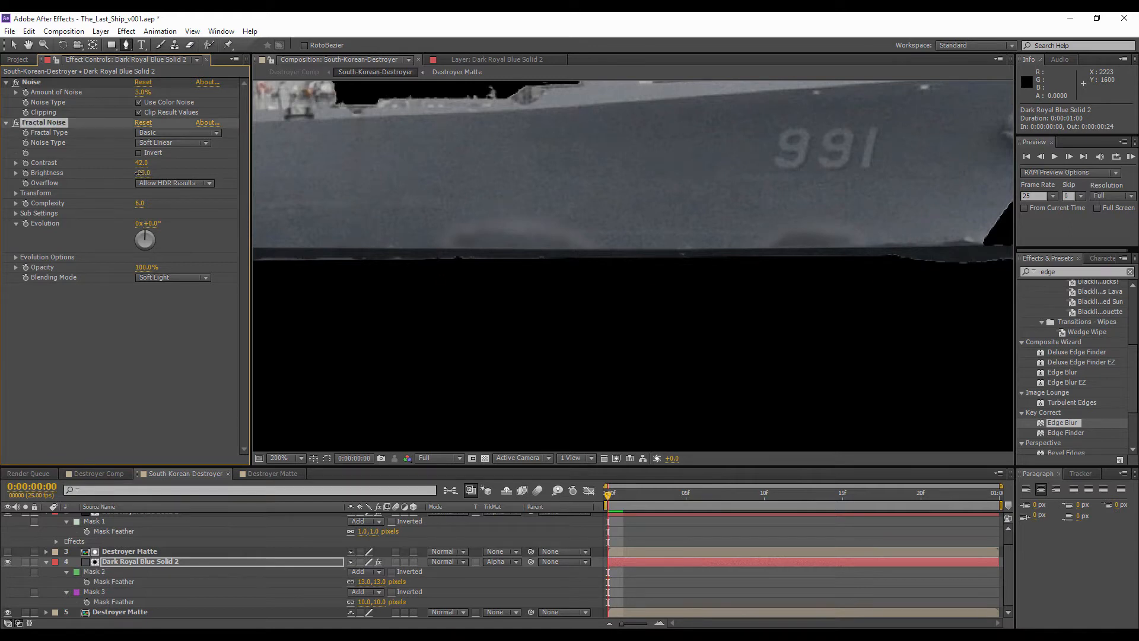
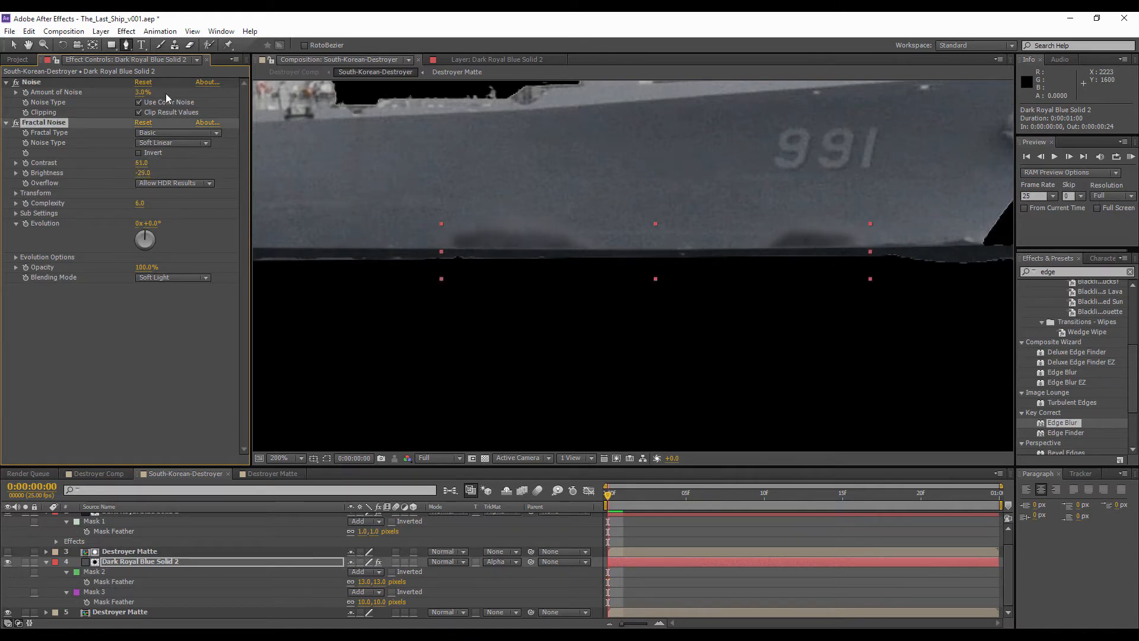
pyautogui.click(16, 124)
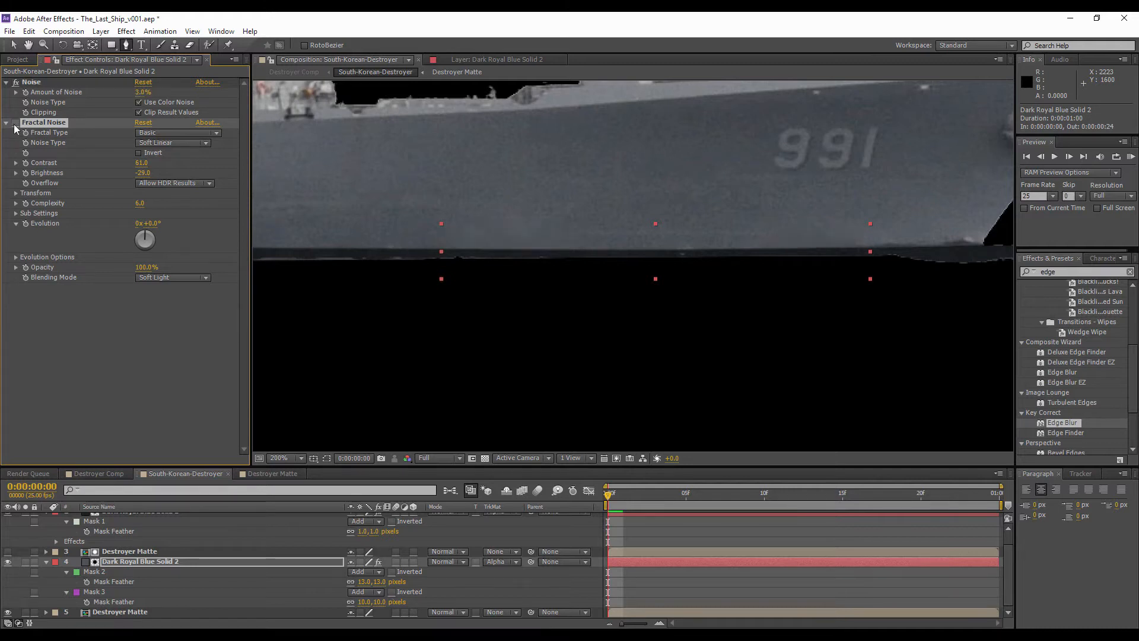
# - Set the amount of noise on Dark Royal Blue Solid 2 to 4% and delete its Fractal Noise effect
pyautogui.click(139, 92)
pyautogui.click(119, 309)
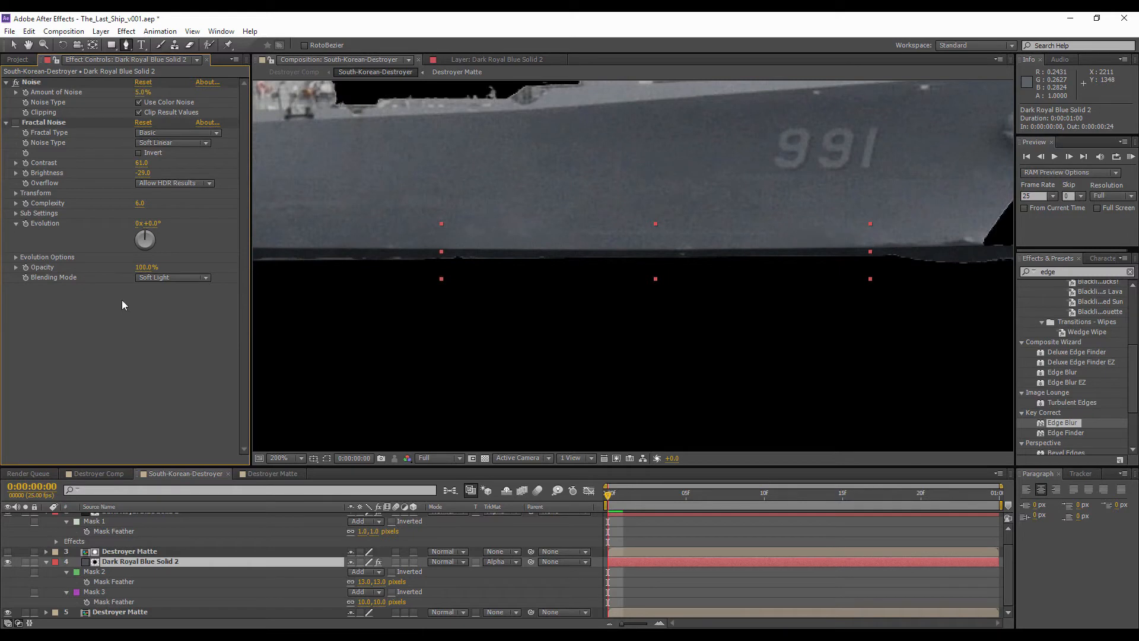
pyautogui.click(140, 93)
pyautogui.write('4')
pyautogui.click(127, 359)
pyautogui.click(34, 122)
pyautogui.press('Delete')
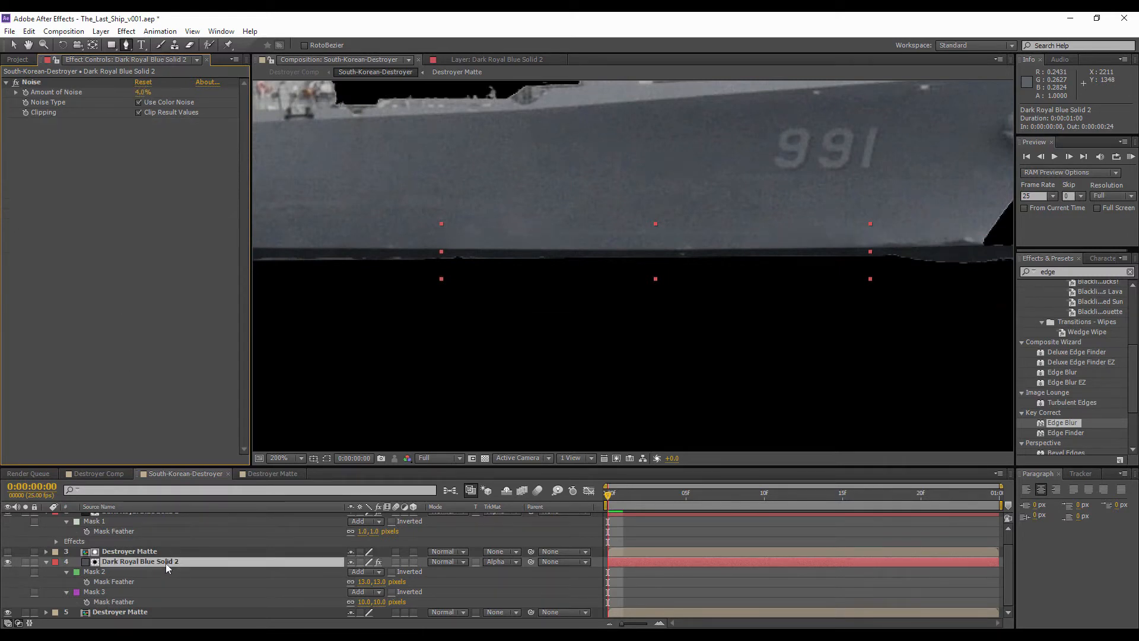
# - Check the patch grain up close and set the amount of noise on Dark Royal Blue Solid 2 to 3%
pyautogui.scroll(3, 483, 236)
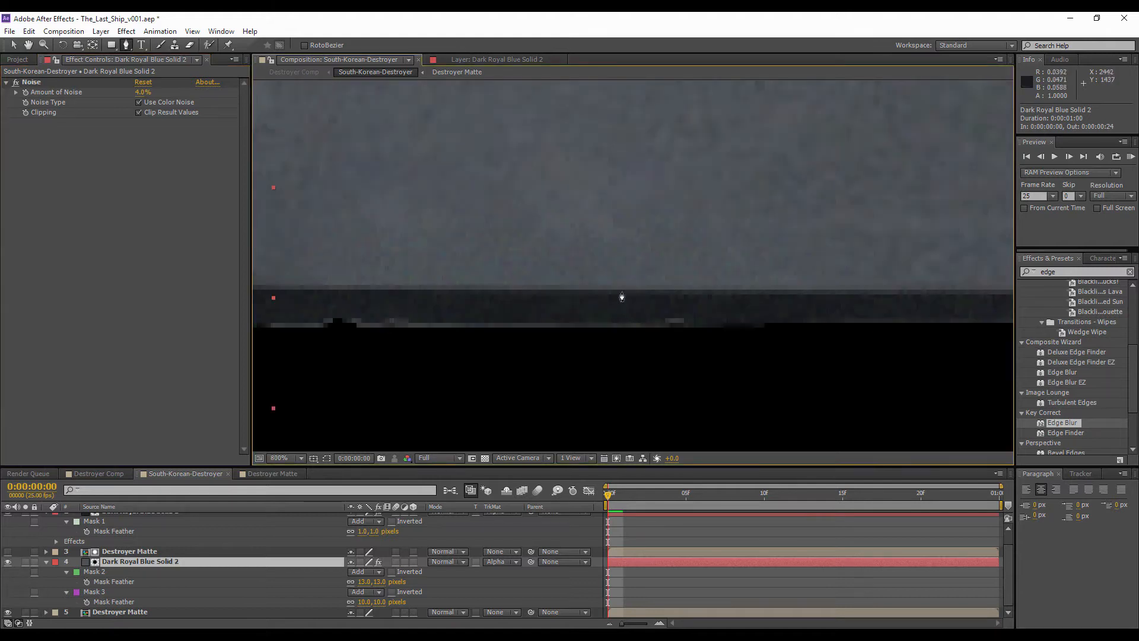
pyautogui.click(140, 93)
pyautogui.write('3')
pyautogui.click(130, 194)
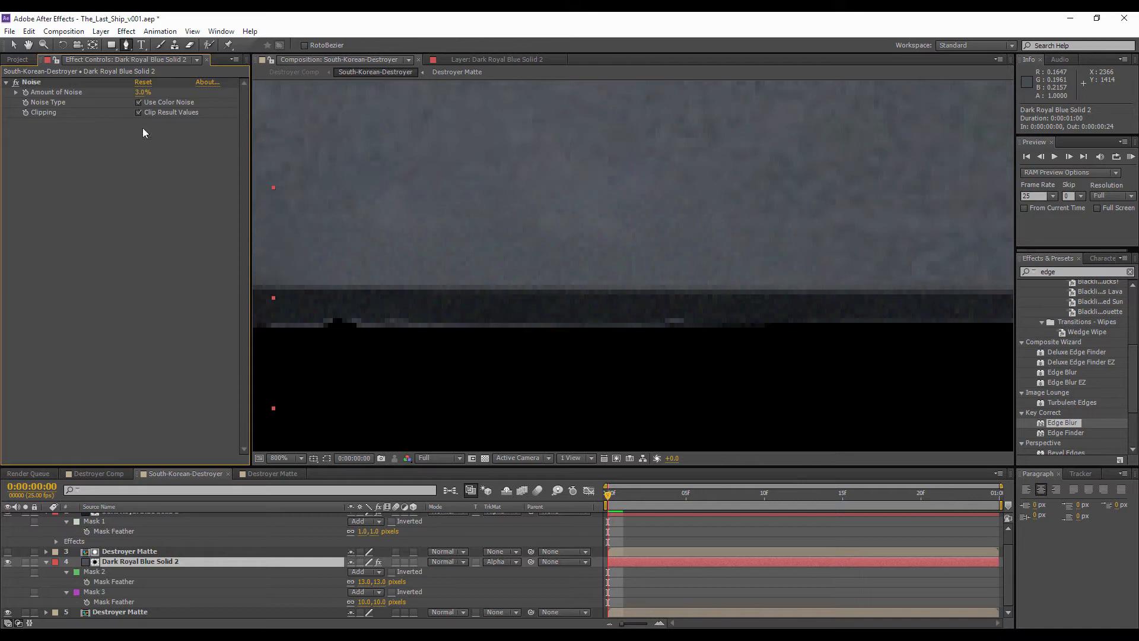
pyautogui.scroll(-3, 607, 209)
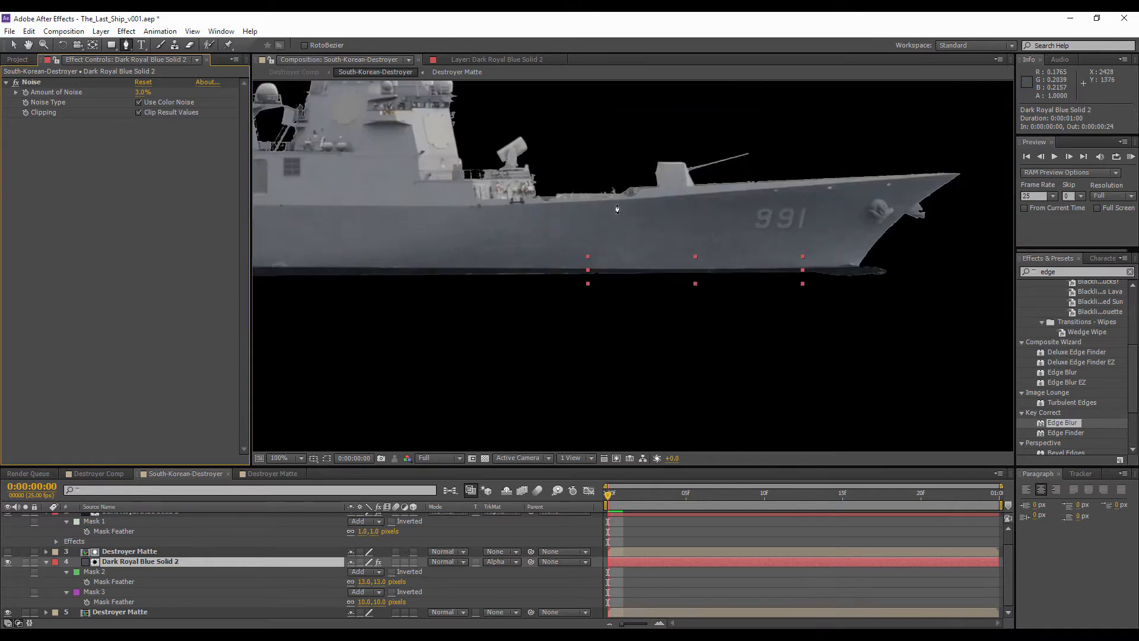
pyautogui.click(711, 577)
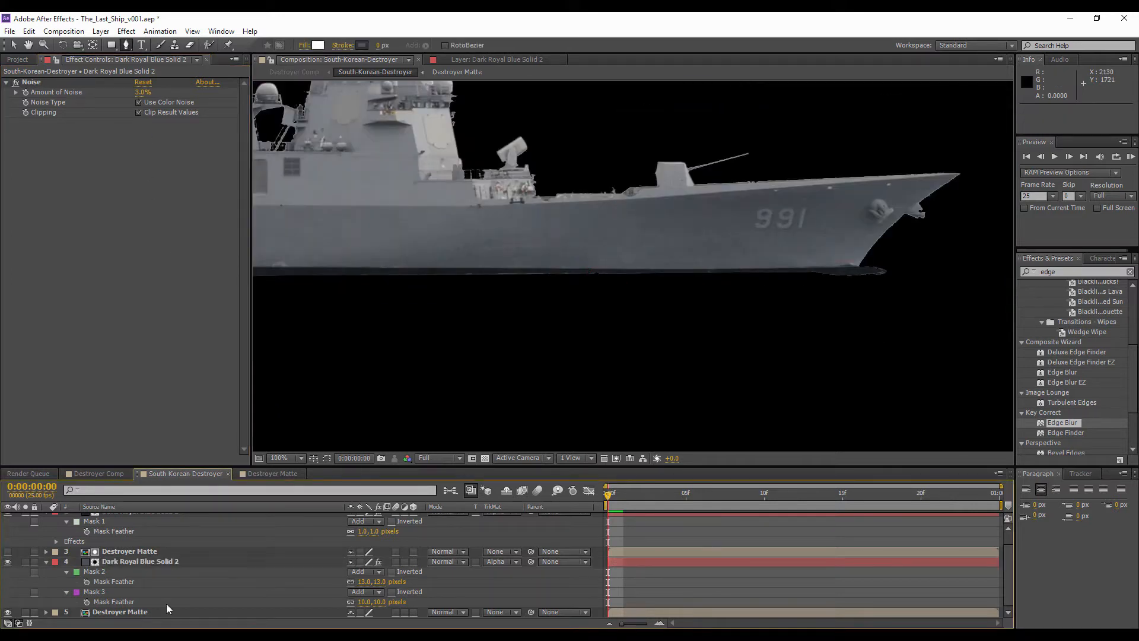
# - Set the feather of both Mask 2 and Mask 3 on Dark Royal Blue Solid 2 to 25 pixels
pyautogui.moveTo(363, 582); pyautogui.dragTo(365, 601)
pyautogui.click(364, 601)
pyautogui.write('25')
pyautogui.click(482, 587)
# - Enlarge Mask 2 of Dark Royal Blue Solid 2 by moving its points outward around the larger splash and waterline
pyautogui.scroll(1, 590, 241)
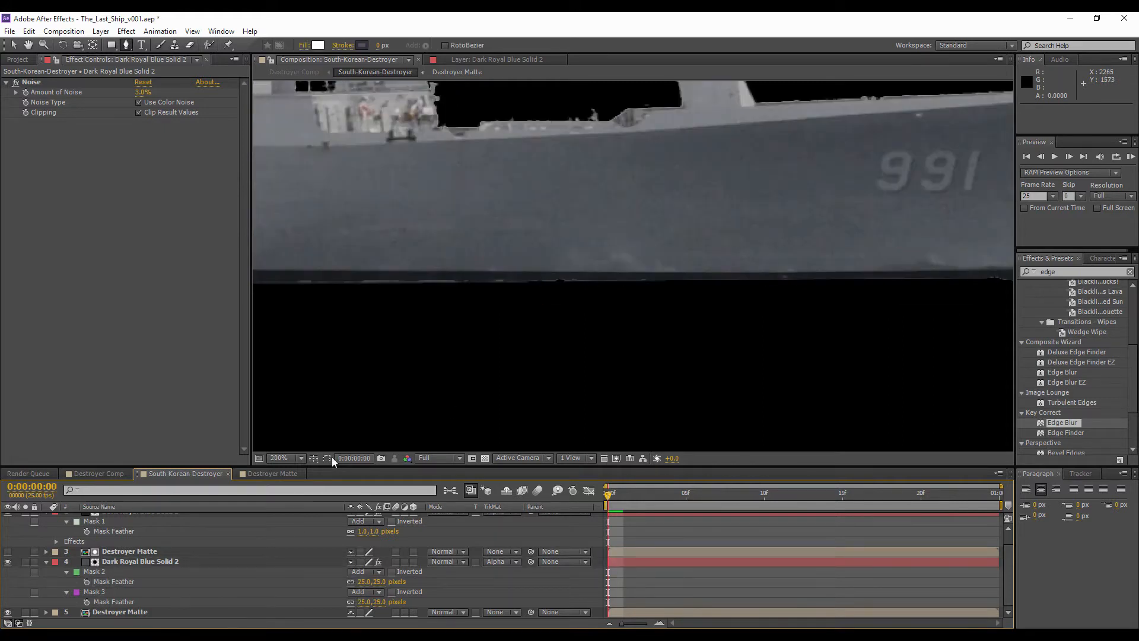
pyautogui.click(132, 561)
pyautogui.scroll(1, 642, 274)
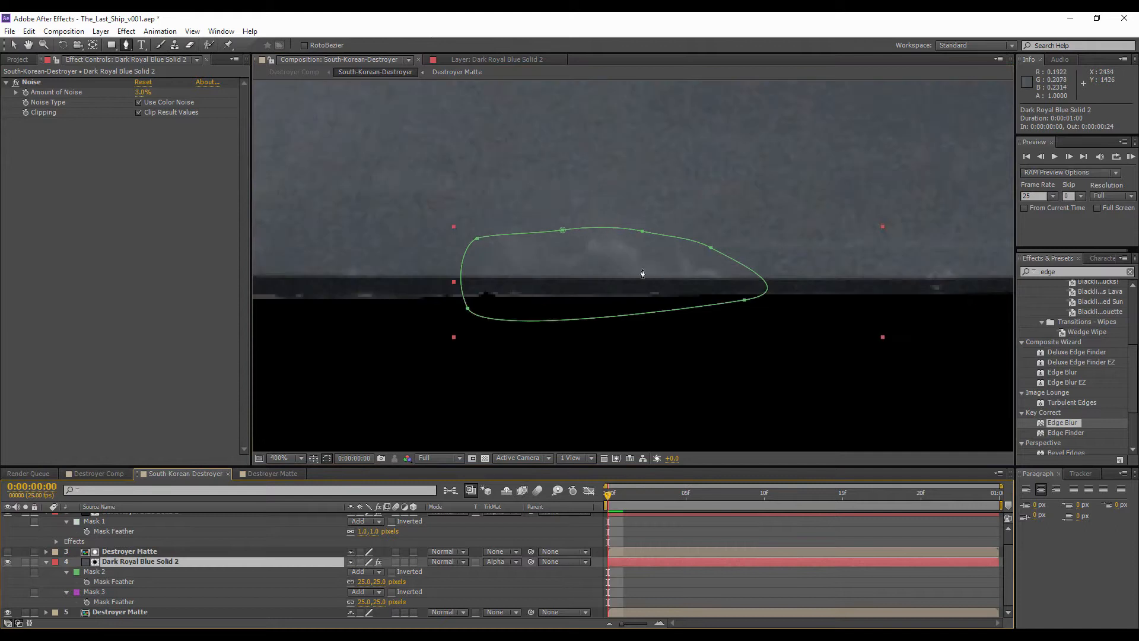
pyautogui.moveTo(642, 232); pyautogui.dragTo(792, 227)
pyautogui.moveTo(745, 301); pyautogui.dragTo(797, 330)
pyautogui.moveTo(562, 230); pyautogui.dragTo(546, 212)
pyautogui.moveTo(478, 239); pyautogui.dragTo(428, 237)
pyautogui.scroll(-1, 773, 243)
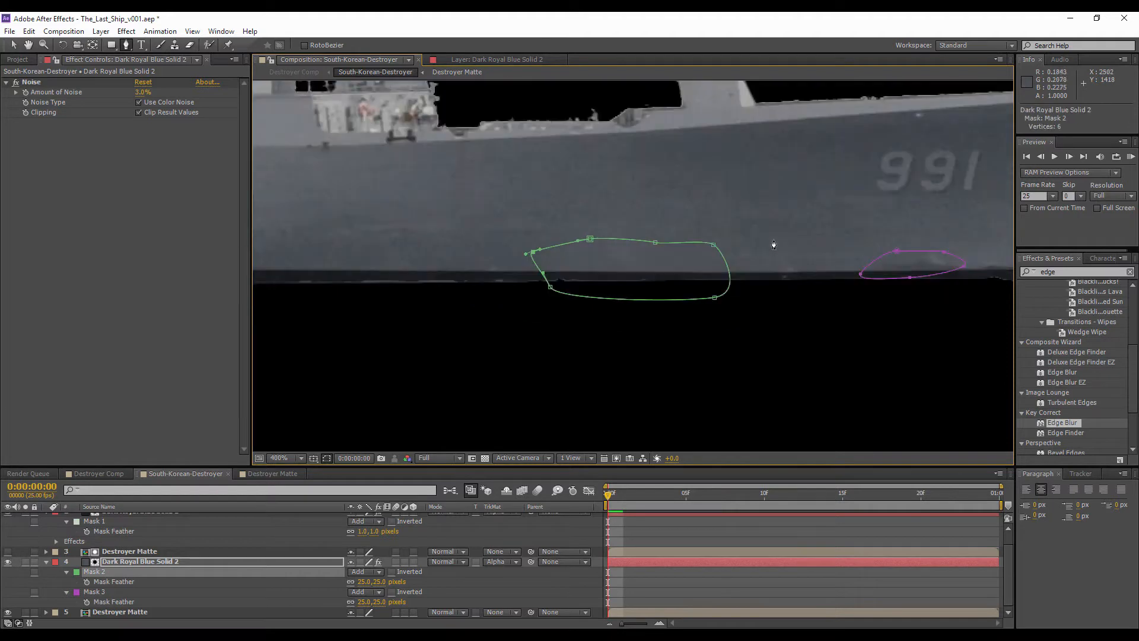
# - Enlarge Mask 3 of Dark Royal Blue Solid 2 by moving its points outward around the splash below 991, and check the hull
pyautogui.moveTo(860, 237); pyautogui.dragTo(557, 255)
pyautogui.scroll(1, 569, 270)
pyautogui.moveTo(645, 273); pyautogui.dragTo(671, 257)
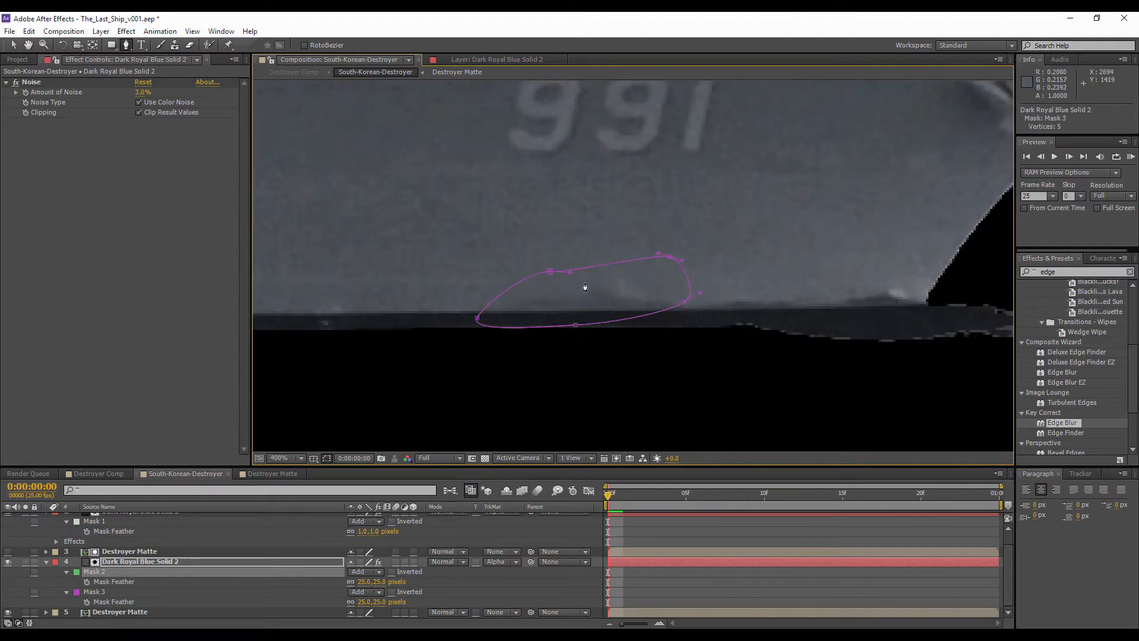
pyautogui.moveTo(549, 271); pyautogui.dragTo(533, 251)
pyautogui.moveTo(477, 318); pyautogui.dragTo(453, 312)
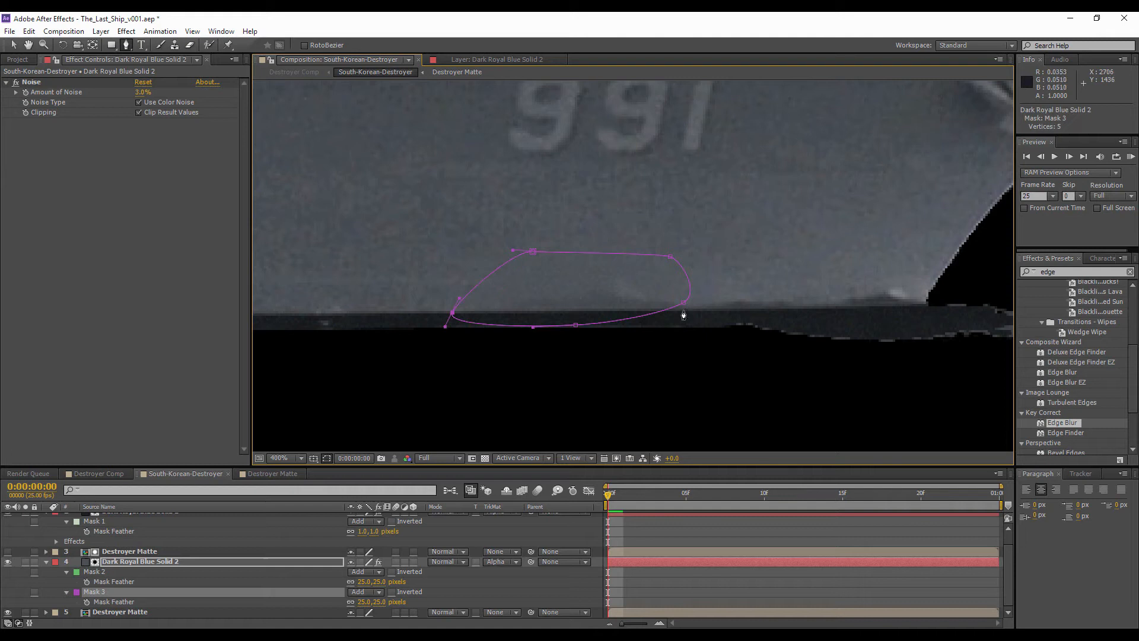
pyautogui.moveTo(684, 303); pyautogui.dragTo(712, 317)
pyautogui.moveTo(575, 325); pyautogui.dragTo(580, 333)
pyautogui.scroll(-2, 581, 323)
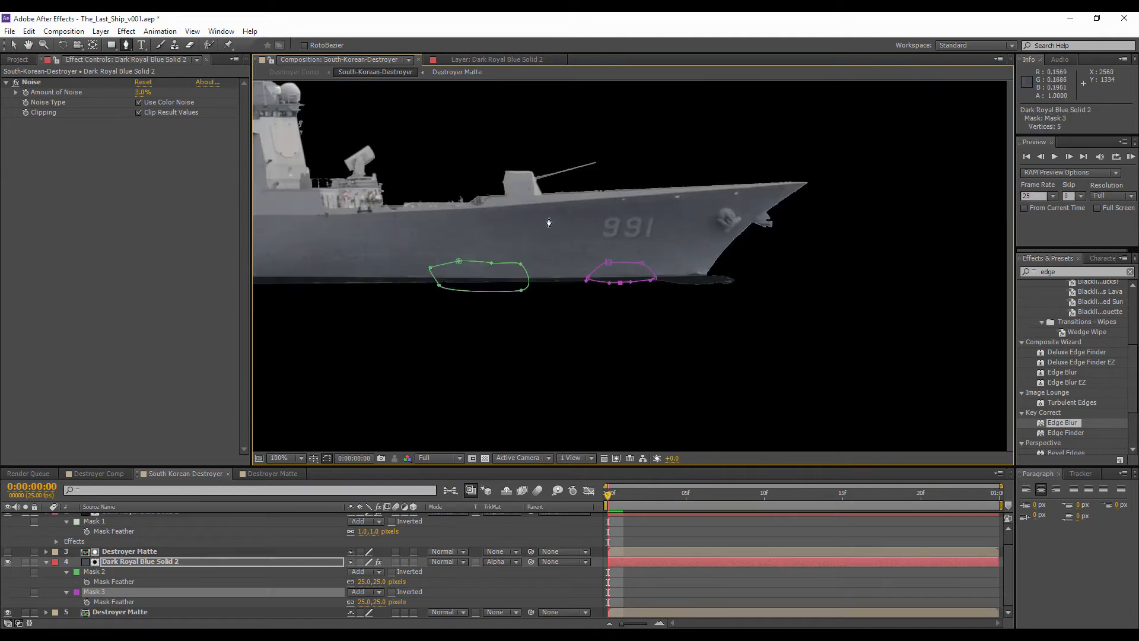
pyautogui.click(704, 592)
pyautogui.moveTo(503, 308); pyautogui.dragTo(757, 312)
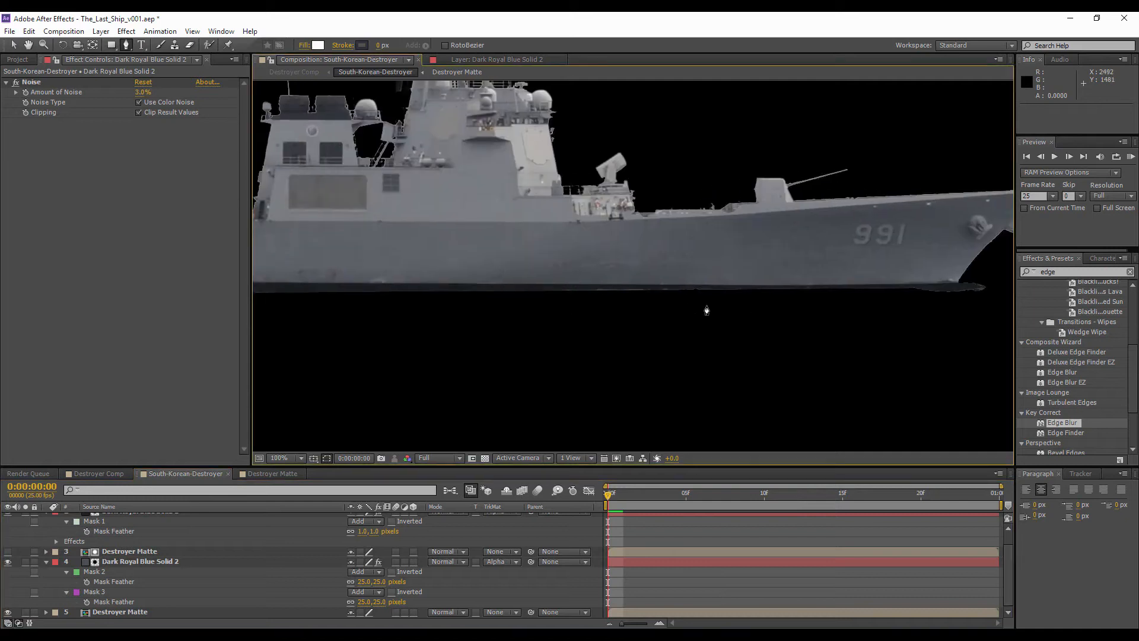
# - Collapse the properties of Dark Royal Blue Solid 1 and Dark Royal Blue Solid 2, and view the whole ship
pyautogui.click(47, 561)
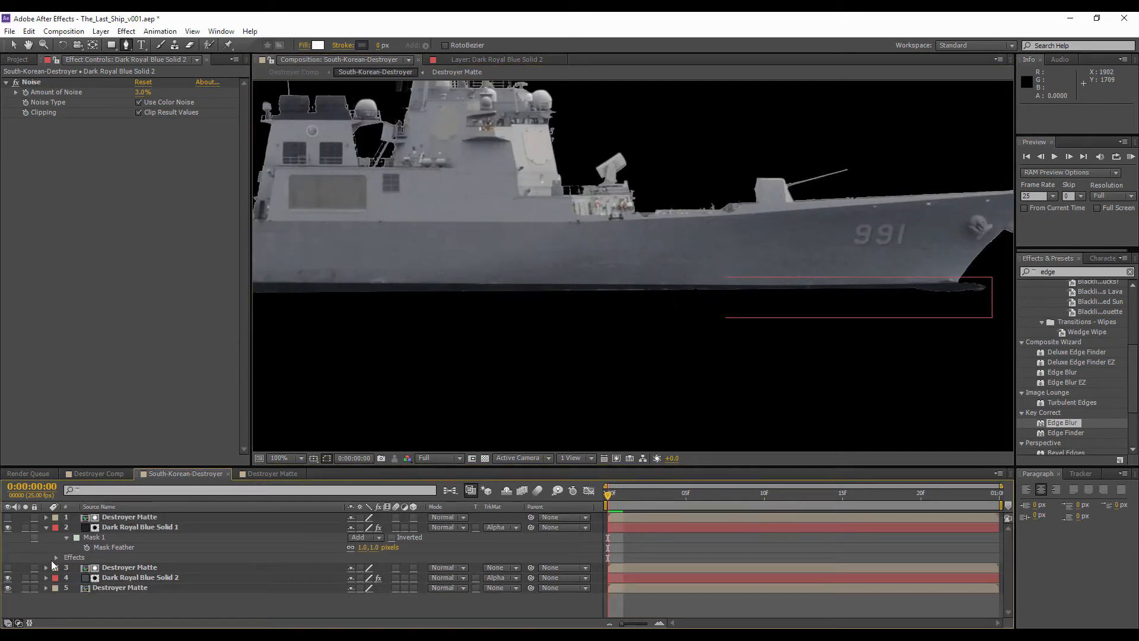
pyautogui.scroll(-6, 483, 305)
pyautogui.scroll(2, 603, 310)
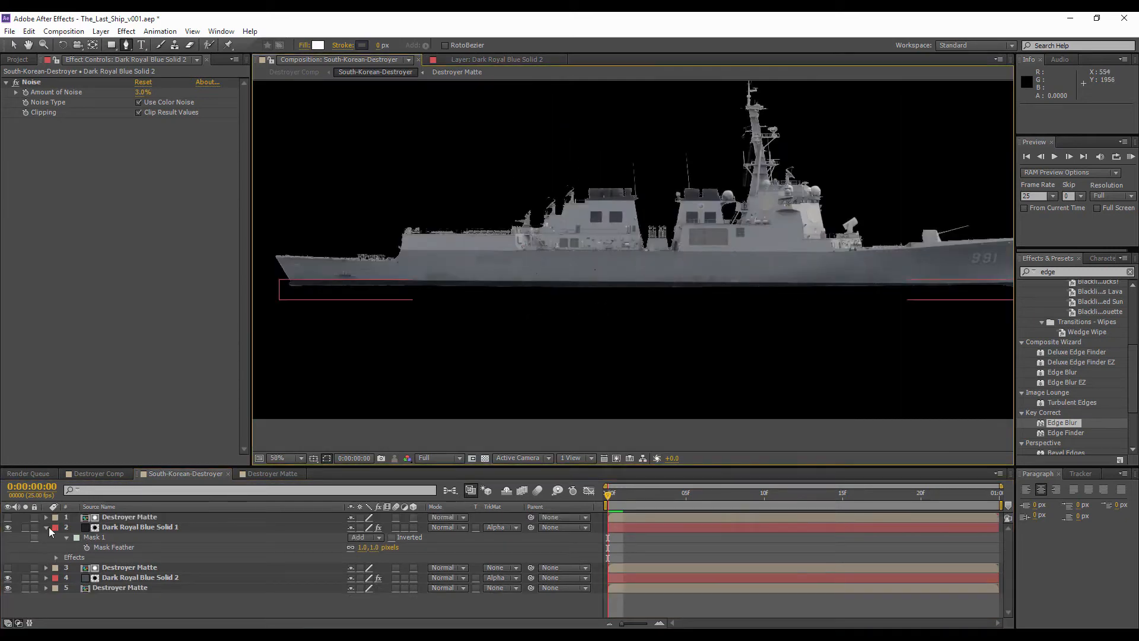
pyautogui.click(46, 527)
# - Pre-compose all five layers of the South-Korean-Destroyer composition into a new composition named Destroyer Precomp
pyautogui.click(105, 557)
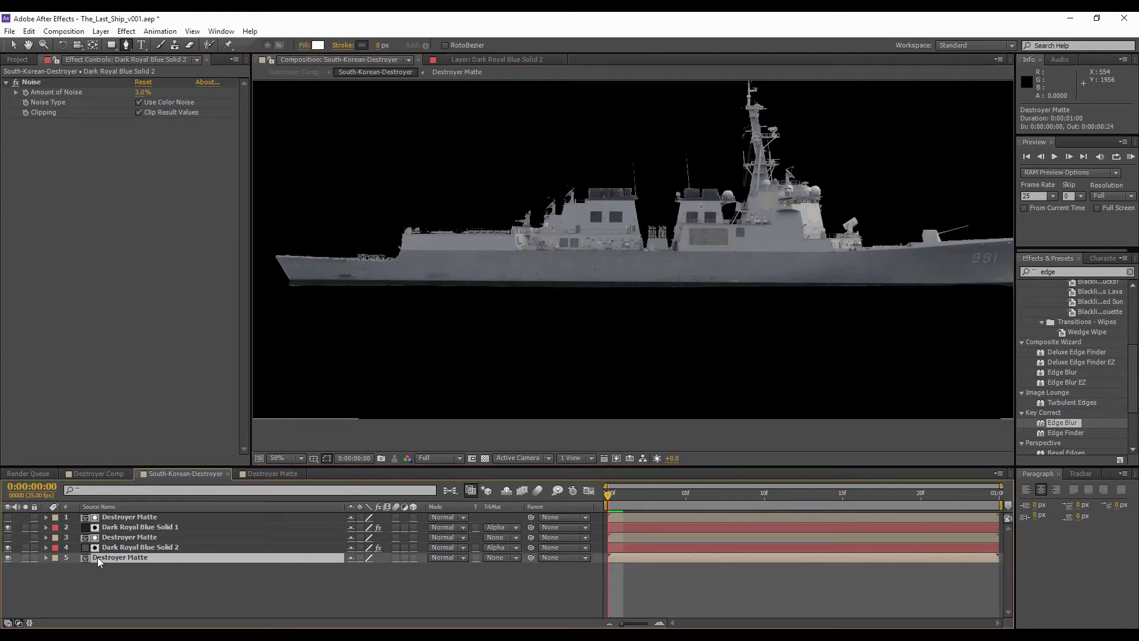
pyautogui.keyDown('shift'); pyautogui.click(106, 520); pyautogui.keyUp('shift')
pyautogui.click(101, 31)
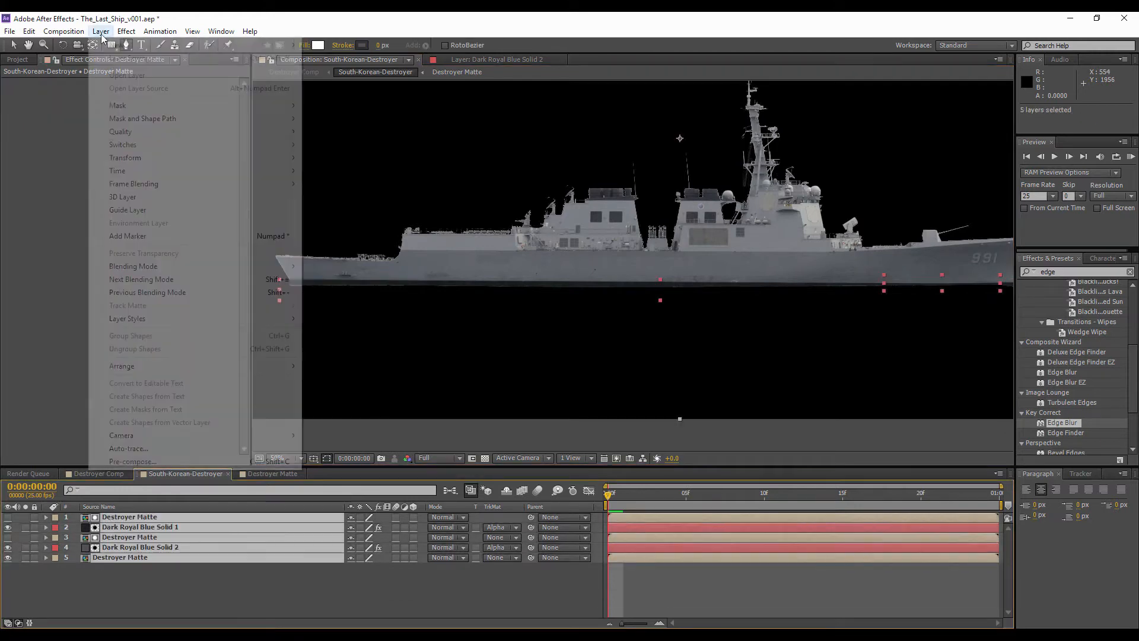
pyautogui.click(135, 462)
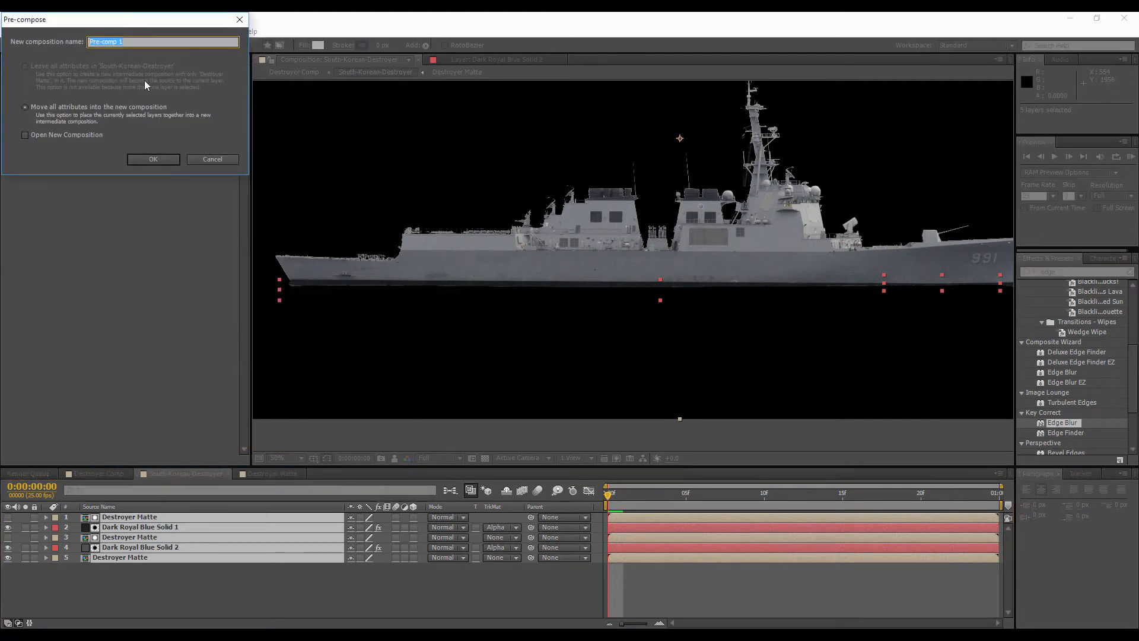
pyautogui.write('Destroyer Precomp')
pyautogui.click(144, 159)
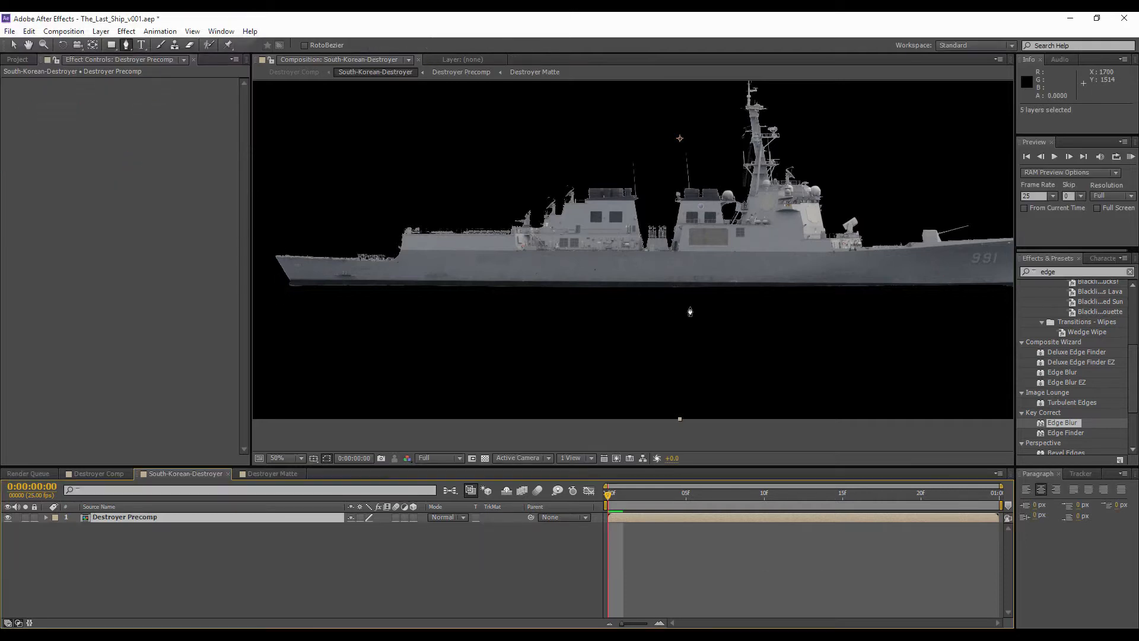
# - Examine the ship's waterline and hull edges against the sea in Destroyer Comp, and in Destroyer Matte and South-Korean-Destroyer
pyautogui.moveTo(549, 264); pyautogui.dragTo(701, 252)
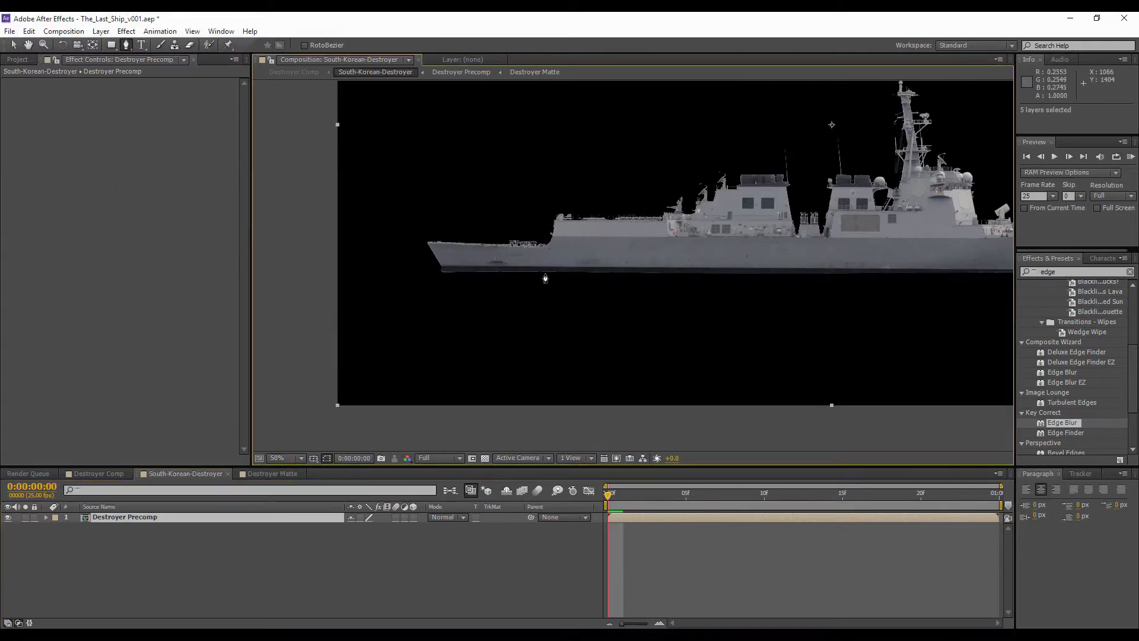
pyautogui.click(100, 474)
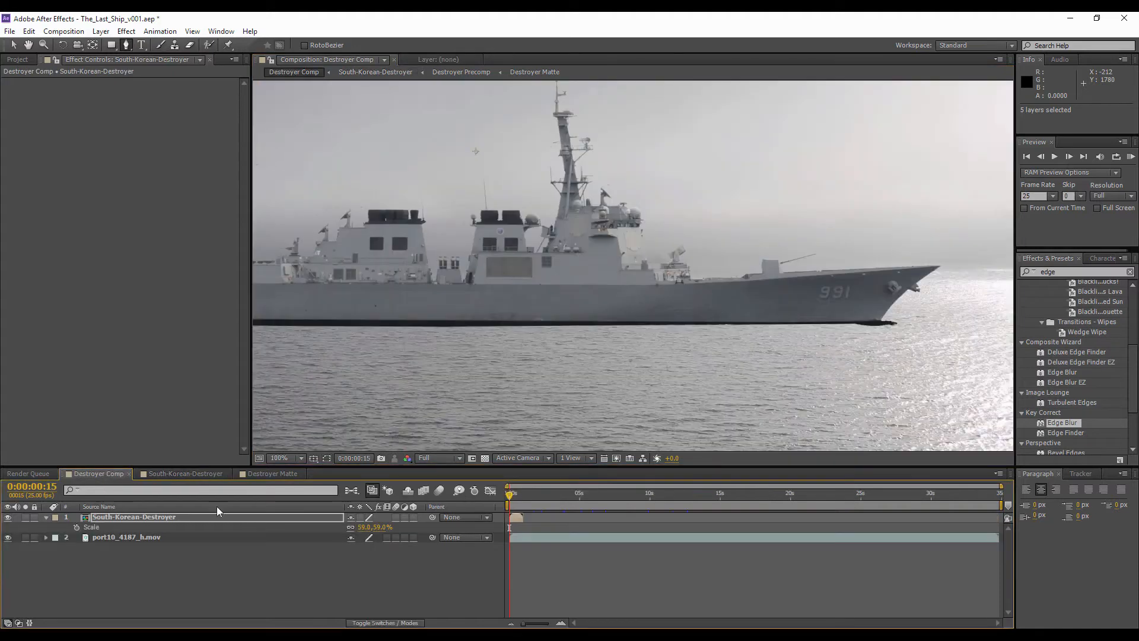
pyautogui.scroll(4, 670, 315)
pyautogui.middleClick(654, 291)
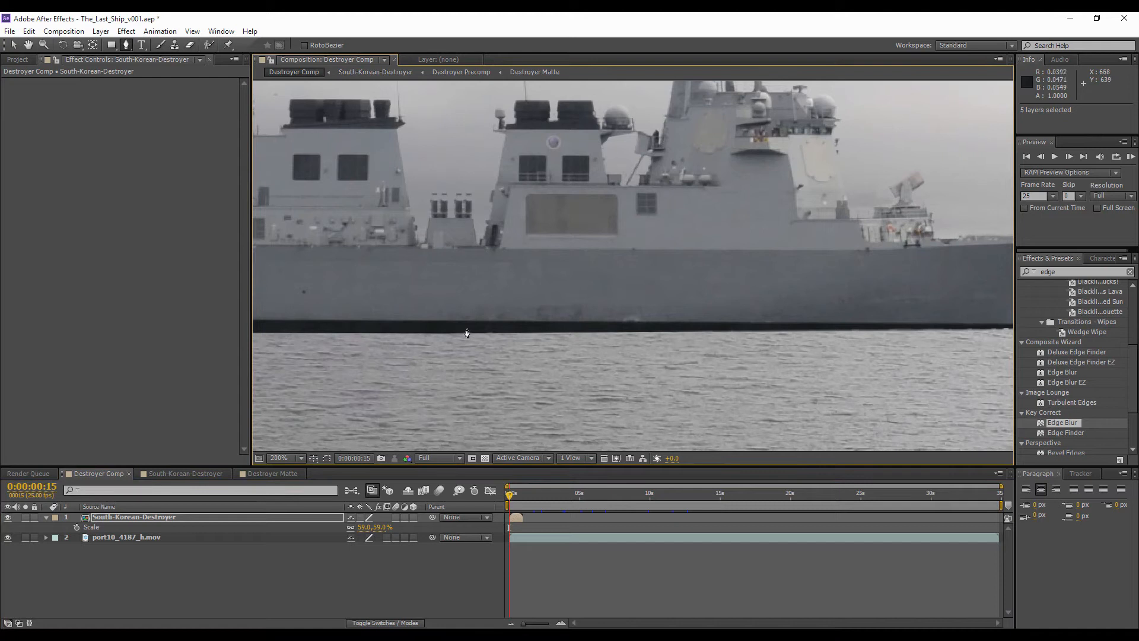
pyautogui.scroll(-1, 561, 340)
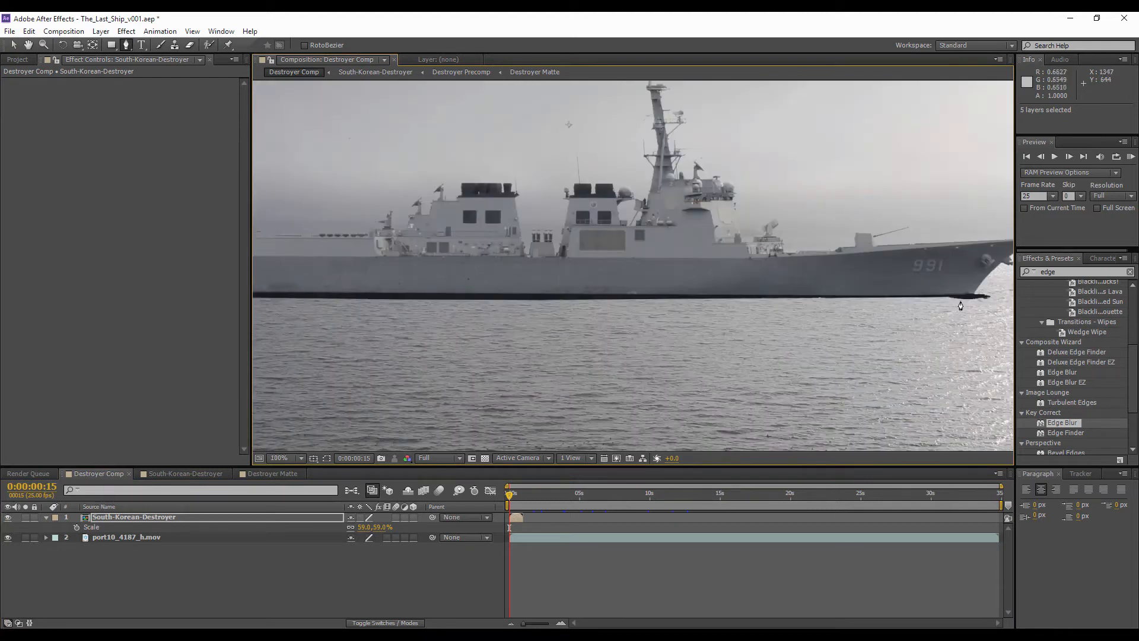
pyautogui.scroll(-4, 511, 313)
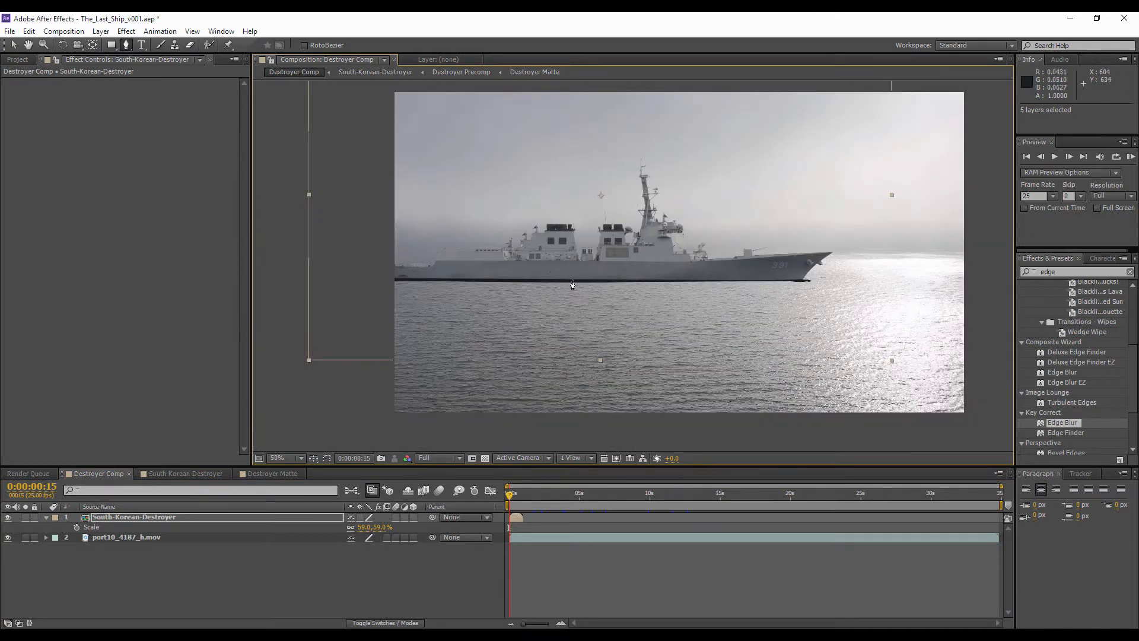
pyautogui.click(272, 473)
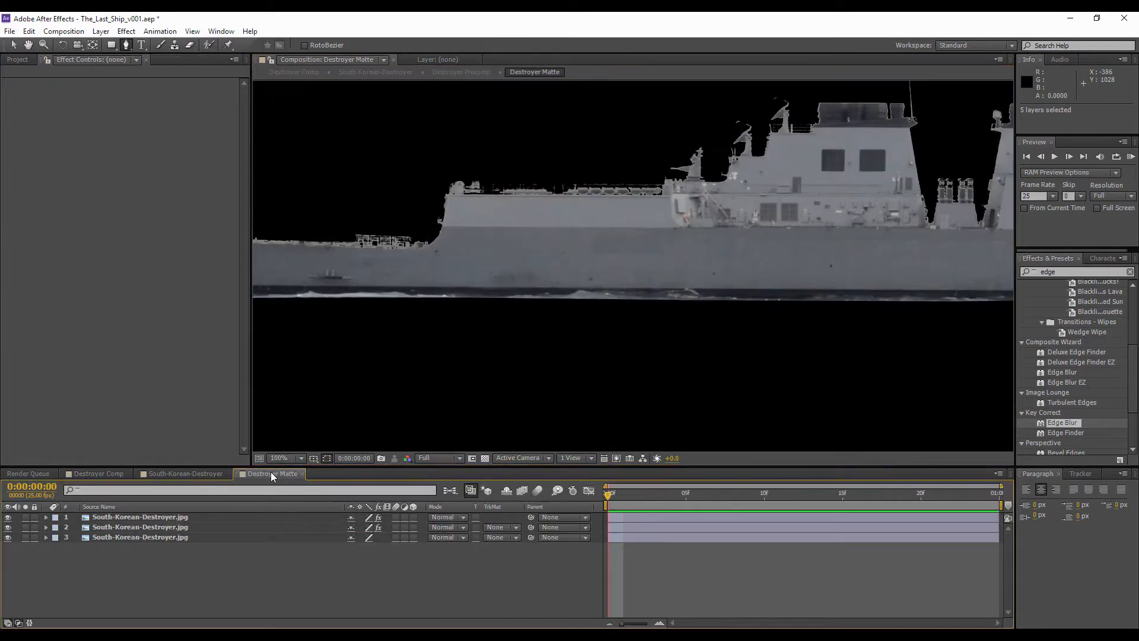
pyautogui.click(183, 473)
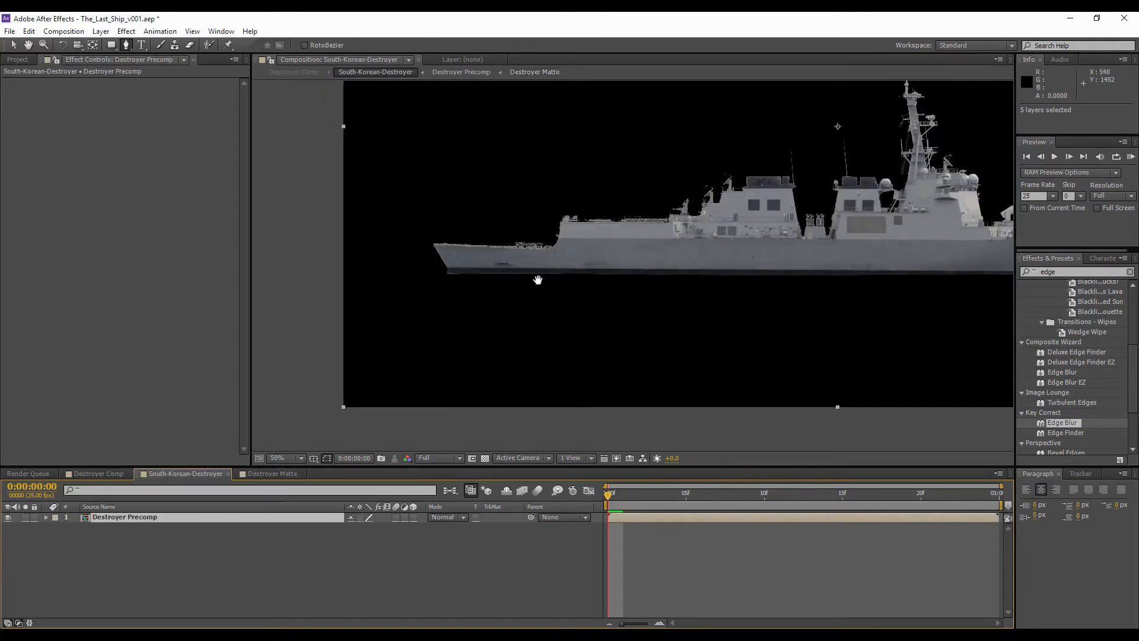
pyautogui.scroll(2, 537, 279)
pyautogui.scroll(1, 570, 295)
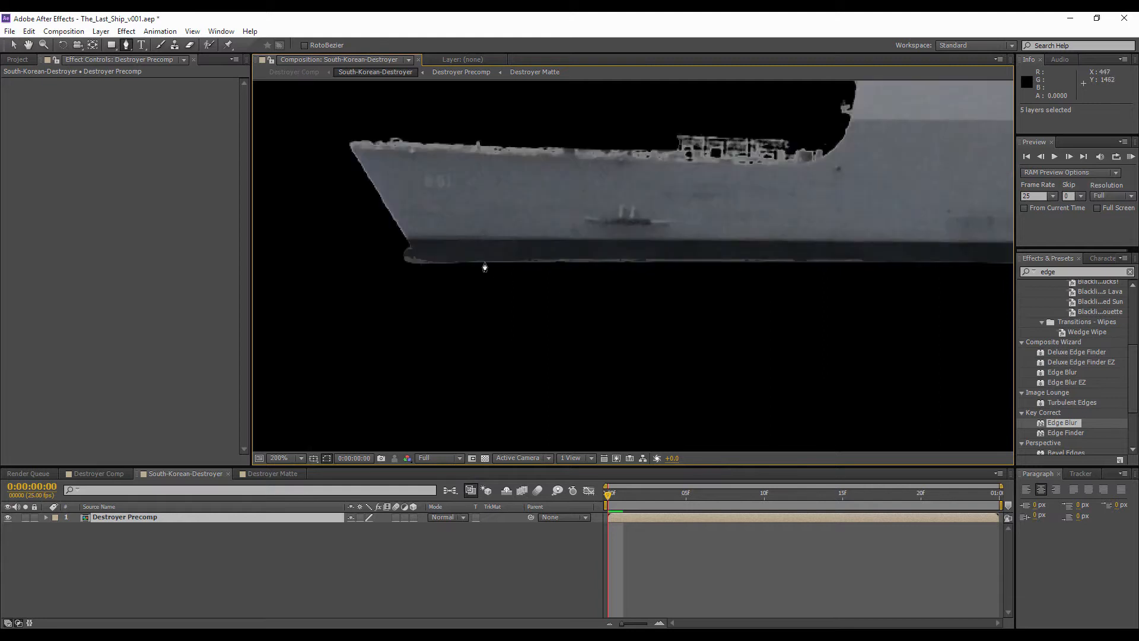
pyautogui.click(158, 545)
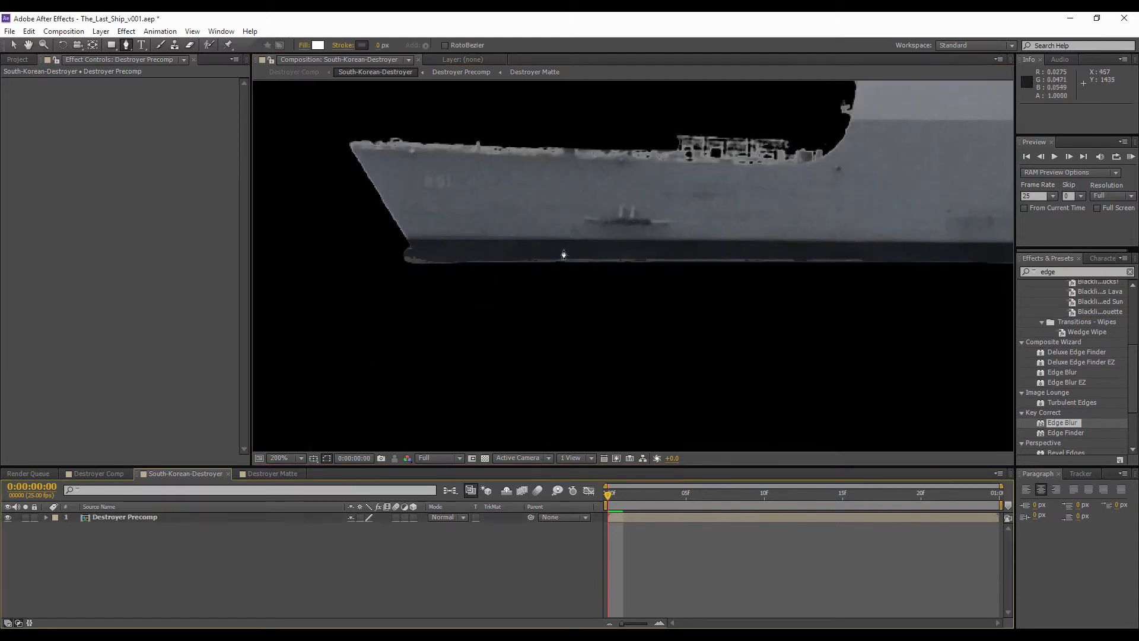
pyautogui.scroll(-2, 778, 269)
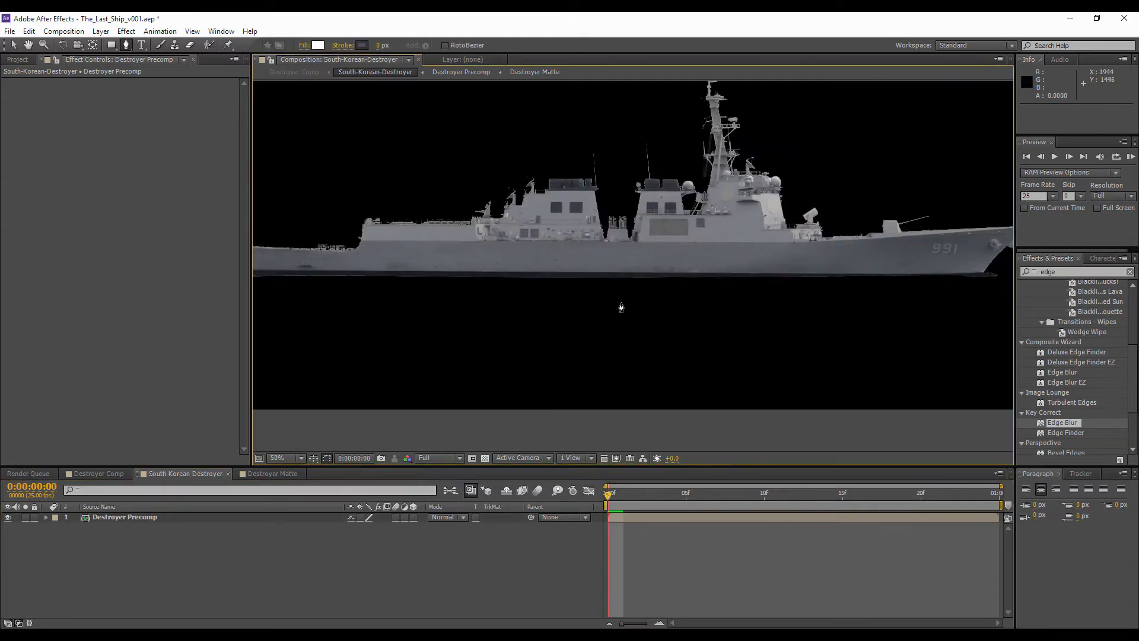
pyautogui.scroll(1, 621, 308)
# - Create a black solid at composition size in South-Korean-Destroyer, above Destroyer Precomp
pyautogui.rightClick(119, 571)
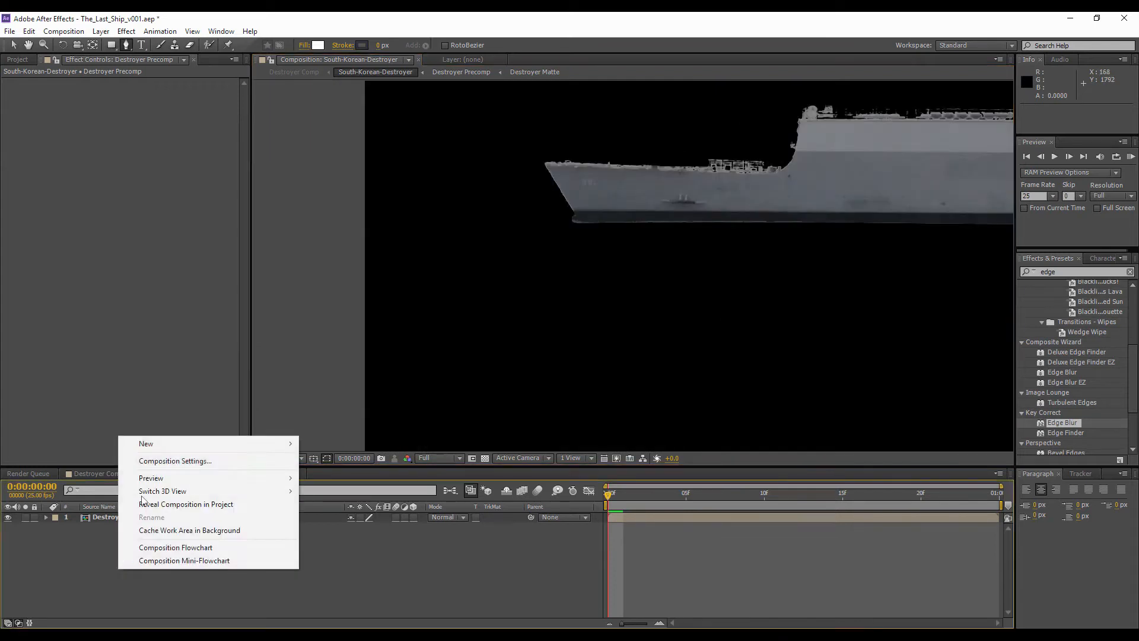
pyautogui.moveTo(148, 443)
pyautogui.click(337, 475)
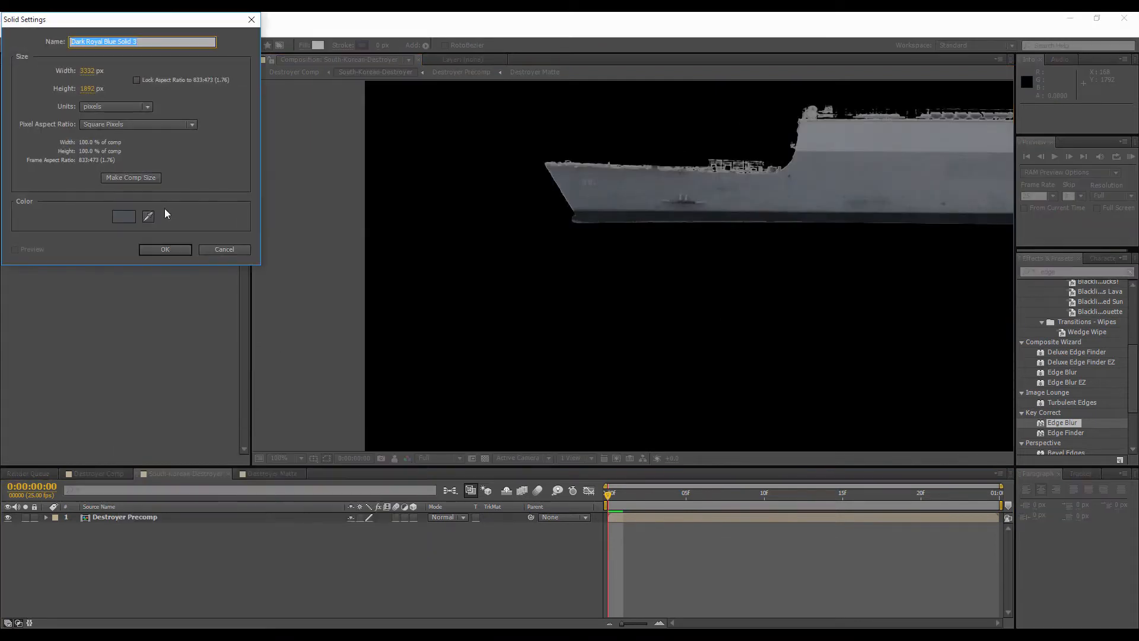
pyautogui.click(124, 216)
pyautogui.moveTo(193, 297); pyautogui.dragTo(211, 343)
pyautogui.click(319, 193)
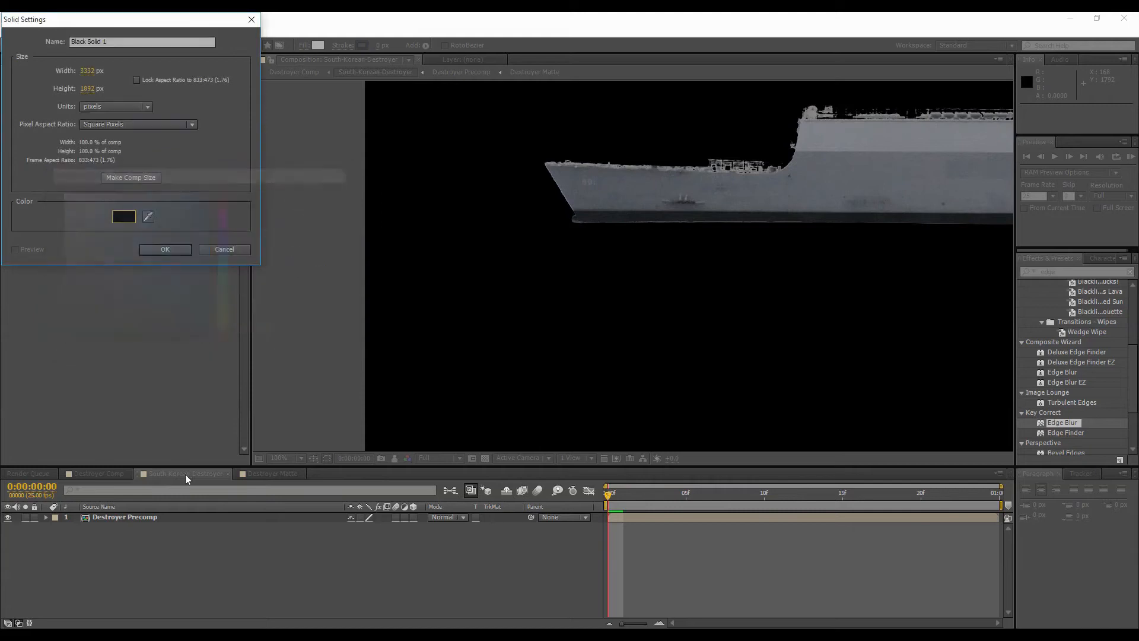
pyautogui.click(148, 255)
# - Apply the Fractal Noise effect to Black Solid 1
pyautogui.rightClick(159, 518)
pyautogui.moveTo(213, 244)
pyautogui.moveTo(386, 436)
pyautogui.click(538, 462)
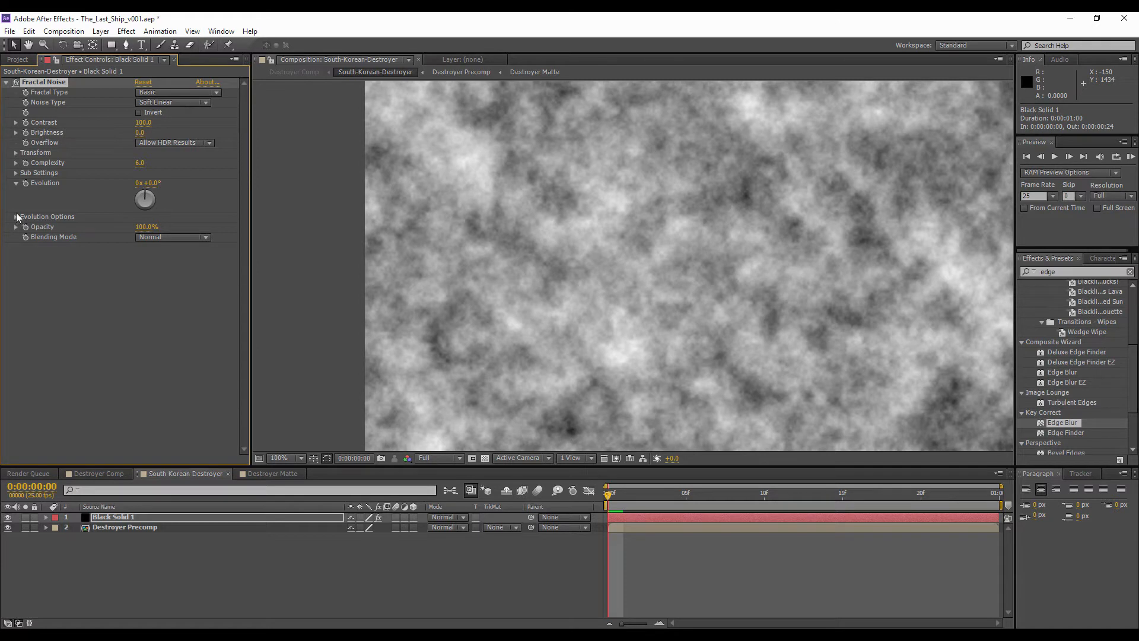
# - Expand Fractal Noise's Transform and Scale settings and enable keyframing for Offset Turbulence
pyautogui.click(16, 153)
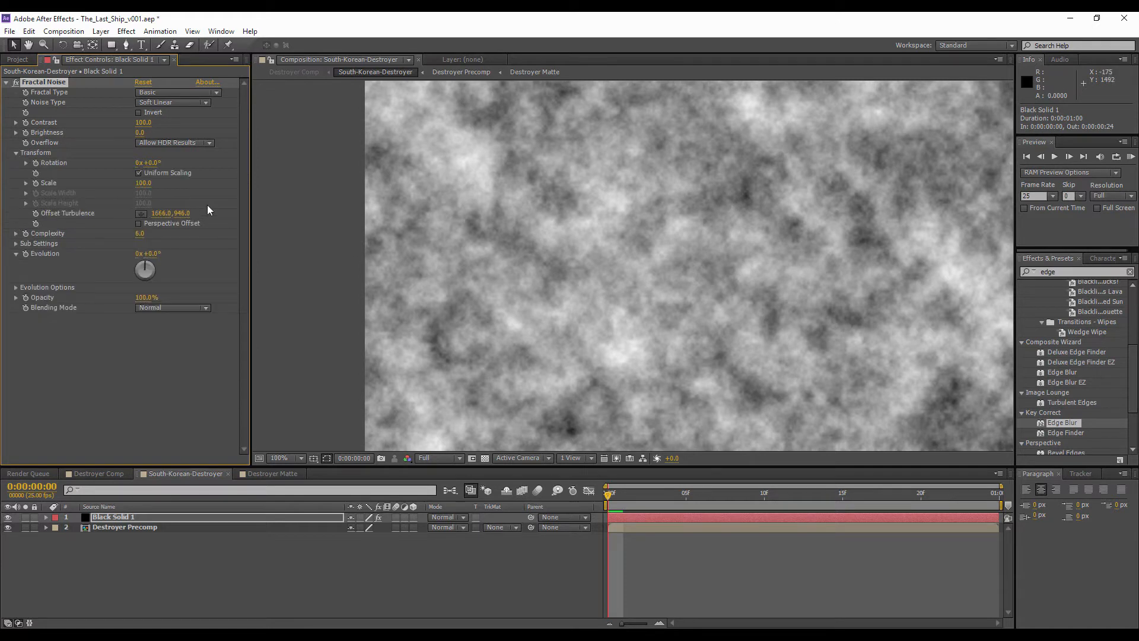
pyautogui.click(26, 183)
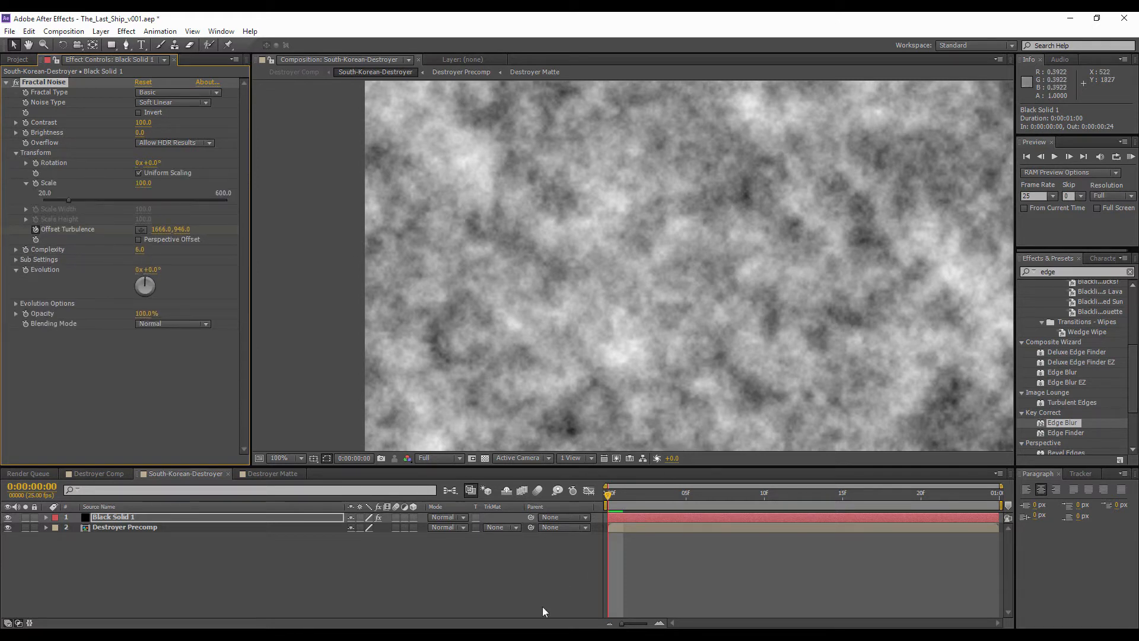
pyautogui.click(625, 625)
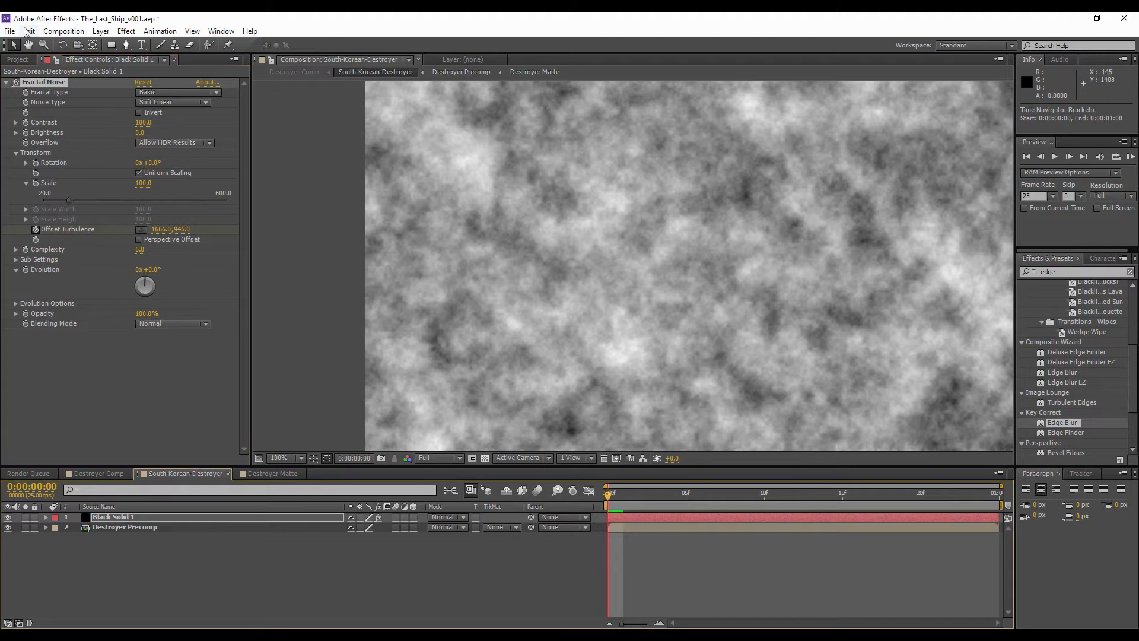
# - Hide Black Solid 1 and set the South-Korean-Destroyer composition's duration to 20 seconds
pyautogui.click(8, 516)
pyautogui.click(126, 527)
pyautogui.moveTo(538, 305); pyautogui.dragTo(515, 306)
pyautogui.scroll(-2, 514, 307)
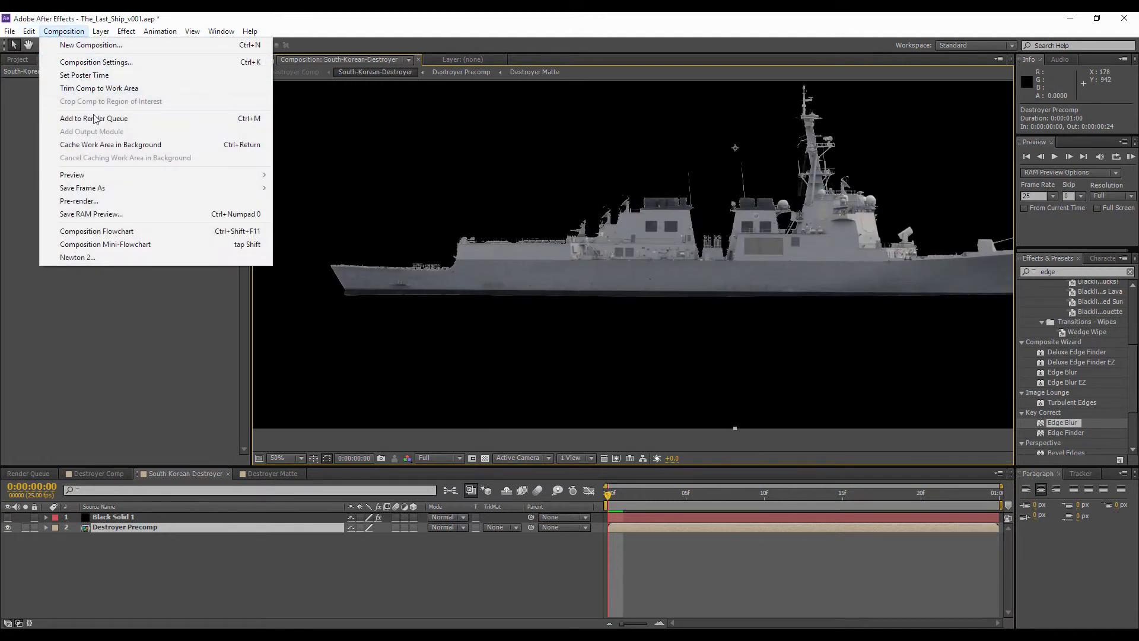
pyautogui.click(95, 63)
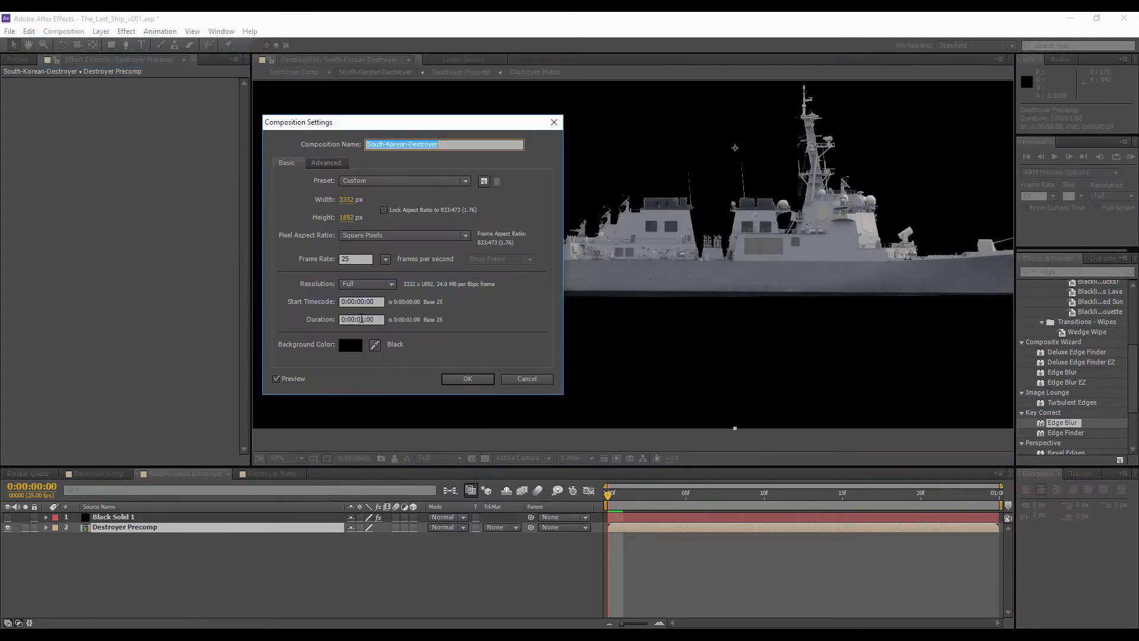
pyautogui.moveTo(364, 318); pyautogui.dragTo(357, 319)
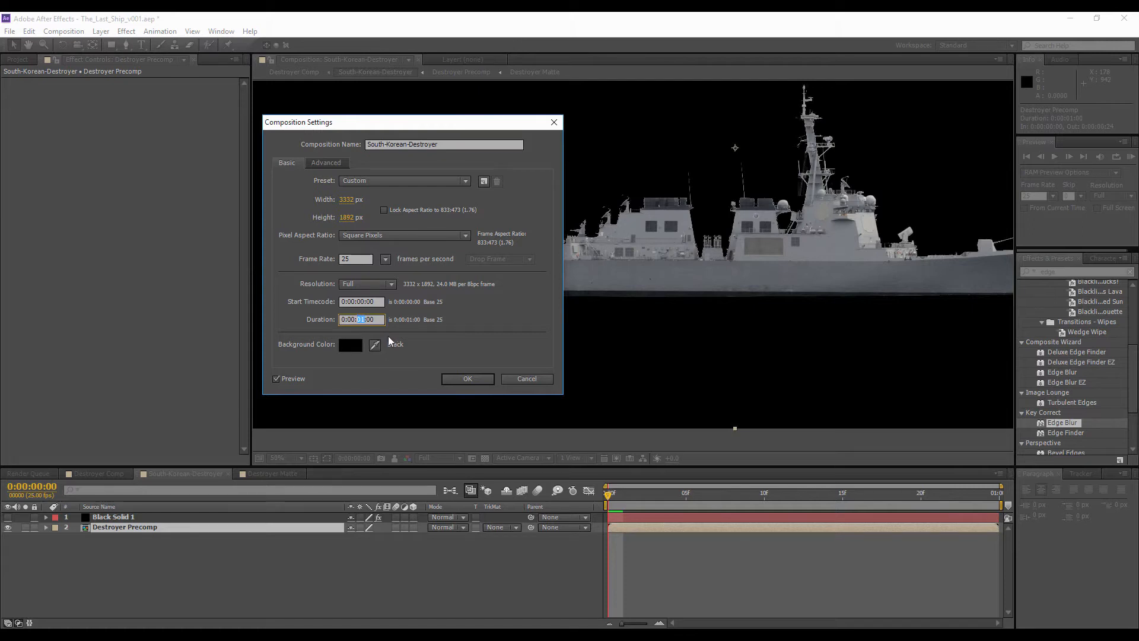
pyautogui.click(468, 378)
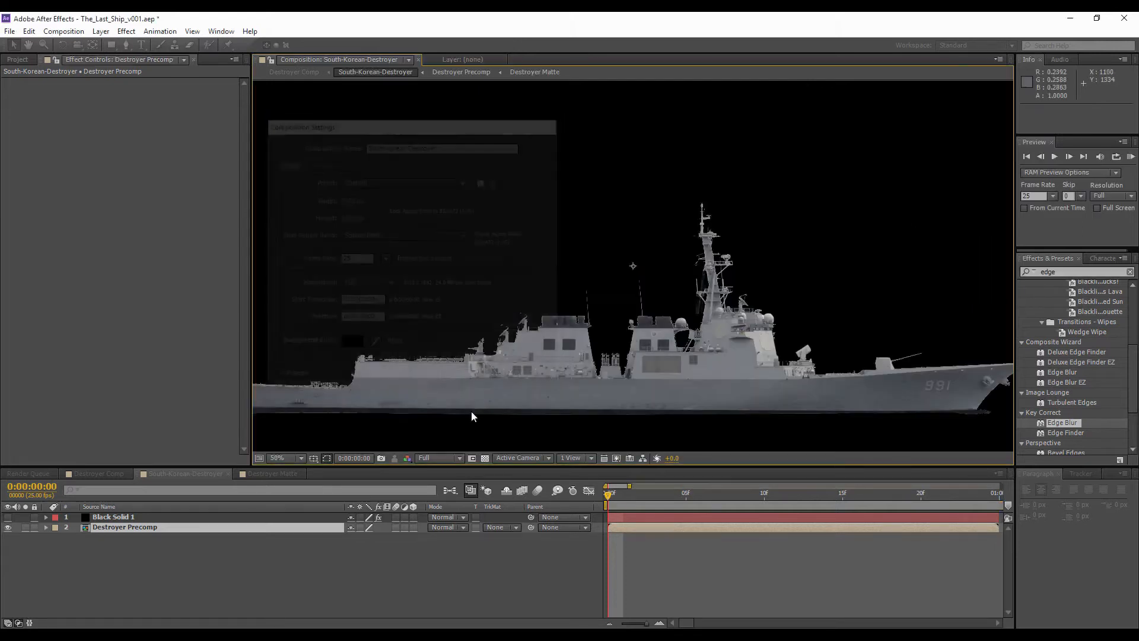
# - Apply Freeze Frame to the Destroyer Precomp layer at the first frame
pyautogui.rightClick(111, 527)
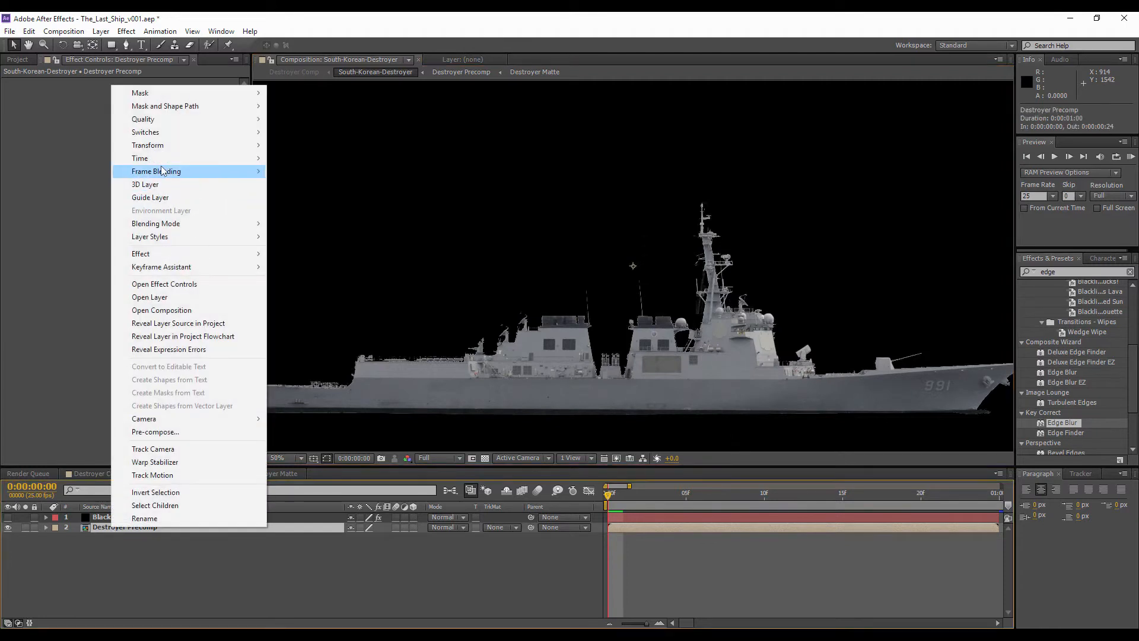
pyautogui.moveTo(163, 159)
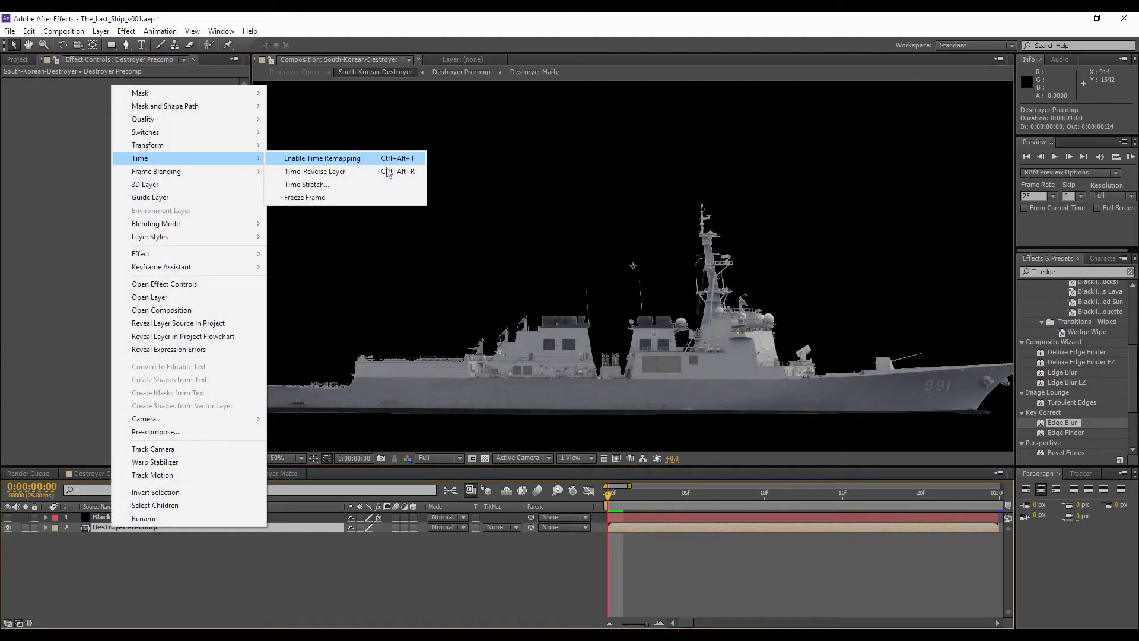
pyautogui.click(306, 199)
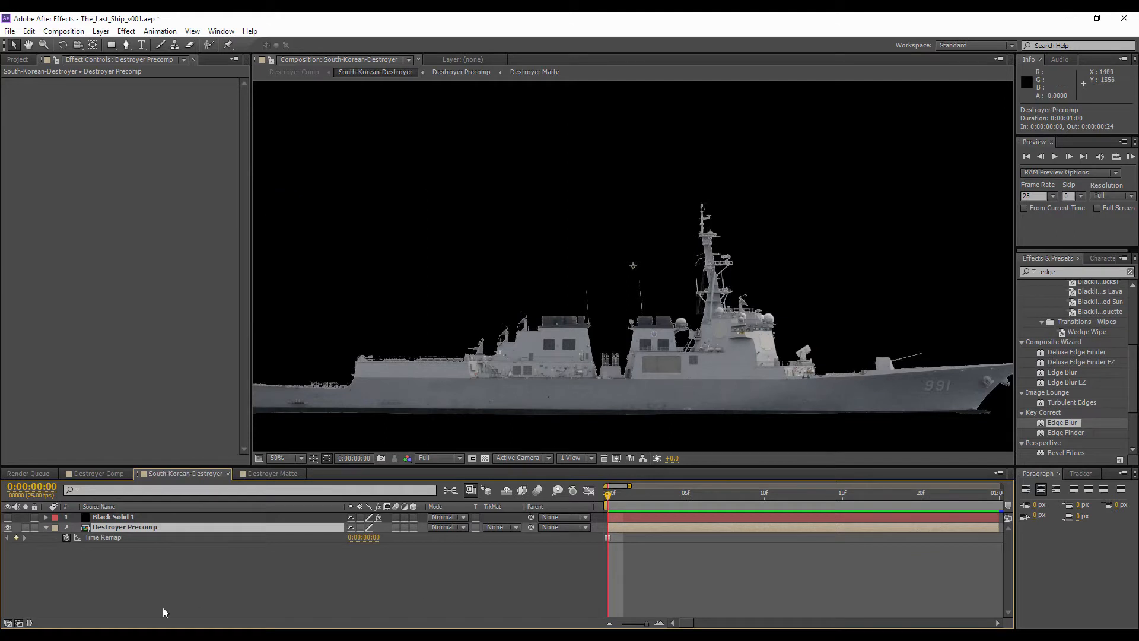
pyautogui.click(120, 591)
pyautogui.moveTo(624, 336); pyautogui.dragTo(599, 289)
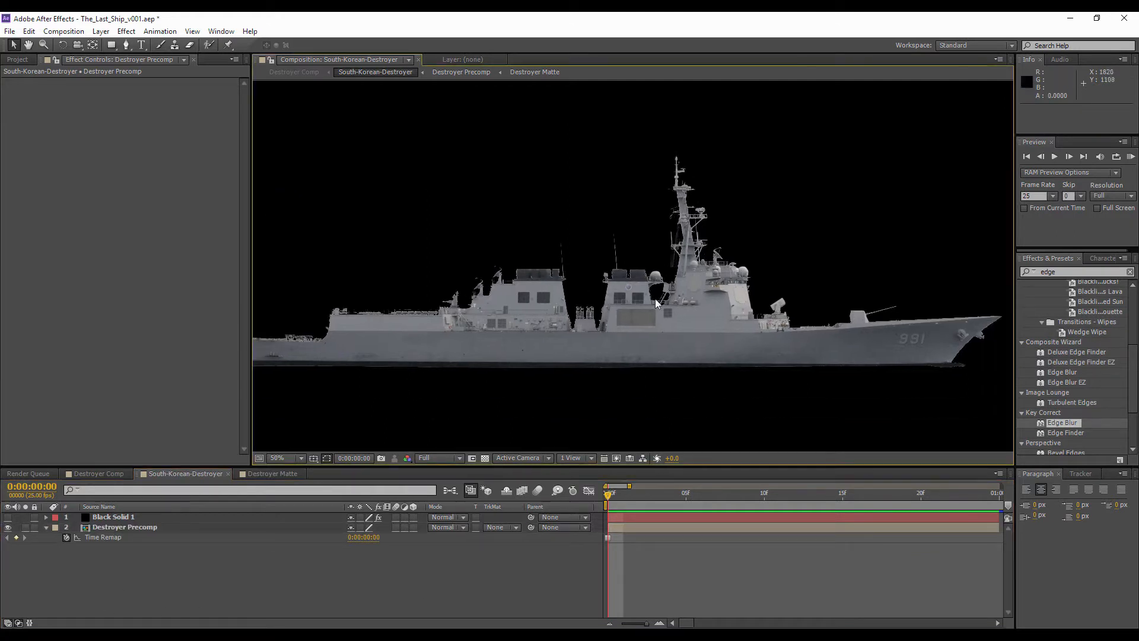
# - Show Black Solid 1 again and extend Destroyer Precomp and Black Solid 1 to the full 20 seconds
pyautogui.click(121, 517)
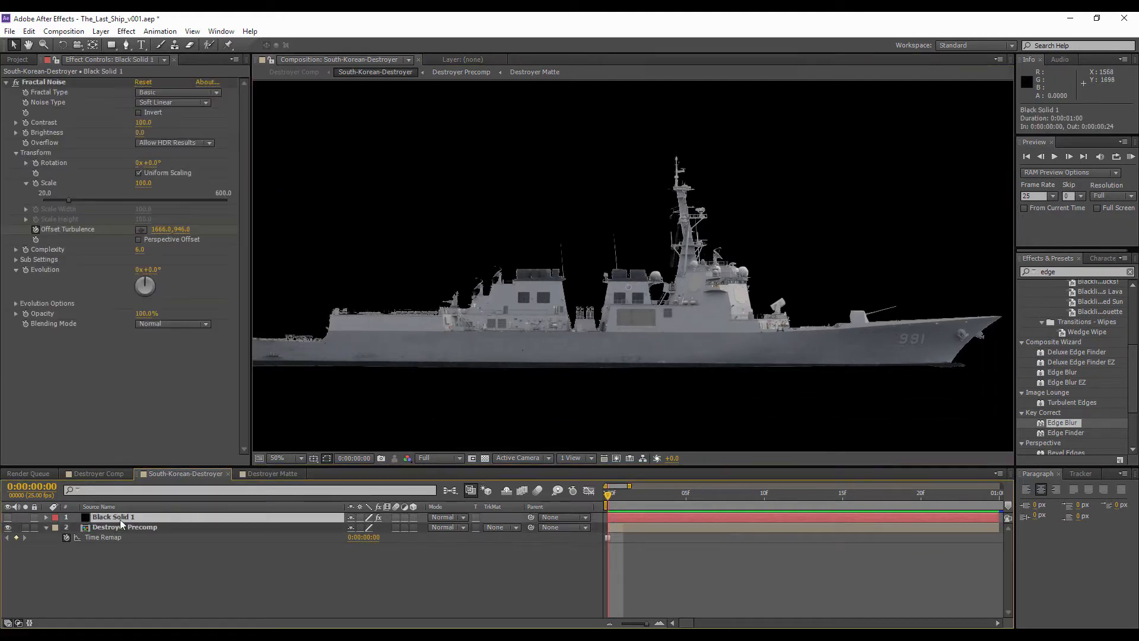
pyautogui.click(10, 517)
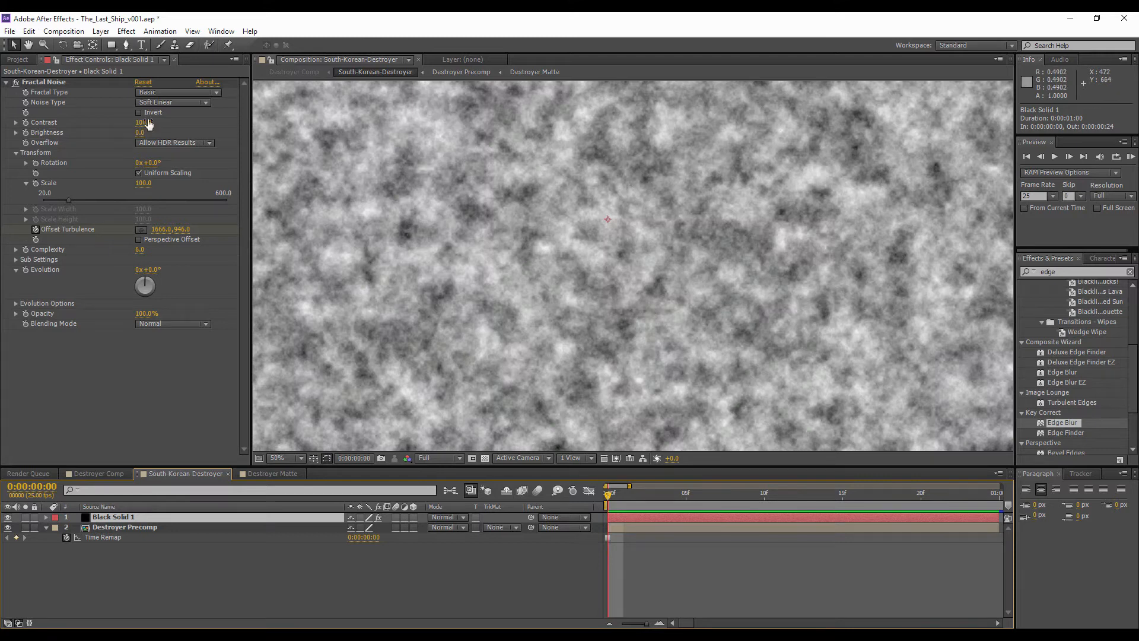
pyautogui.moveTo(646, 624); pyautogui.dragTo(618, 623)
pyautogui.click(618, 527)
pyautogui.moveTo(627, 527); pyautogui.dragTo(1001, 528)
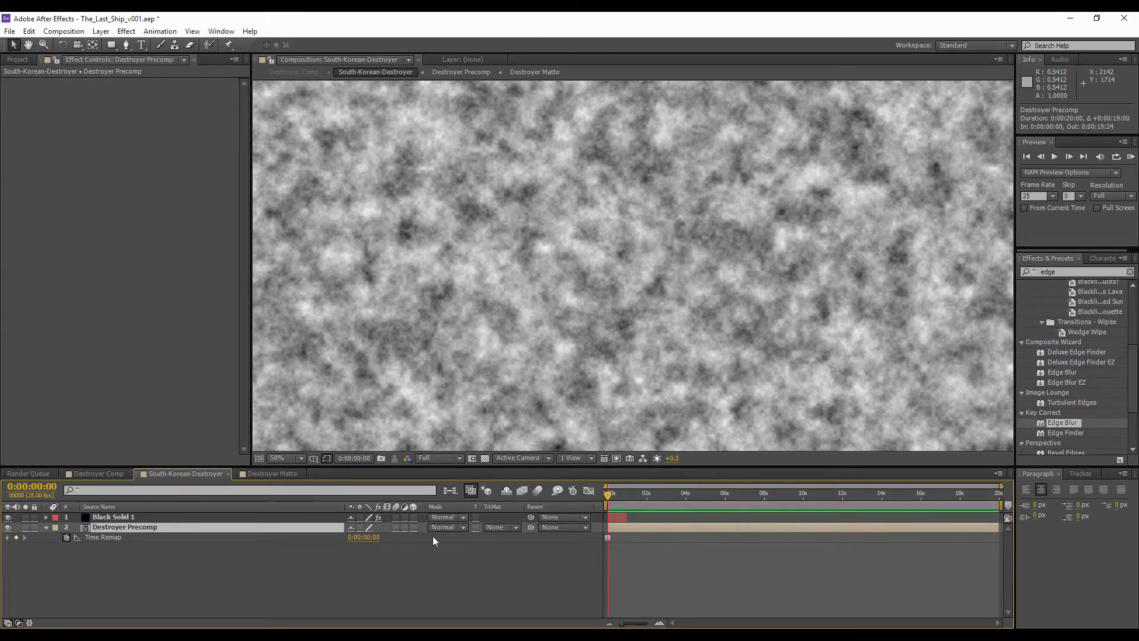
pyautogui.moveTo(627, 517); pyautogui.dragTo(997, 548)
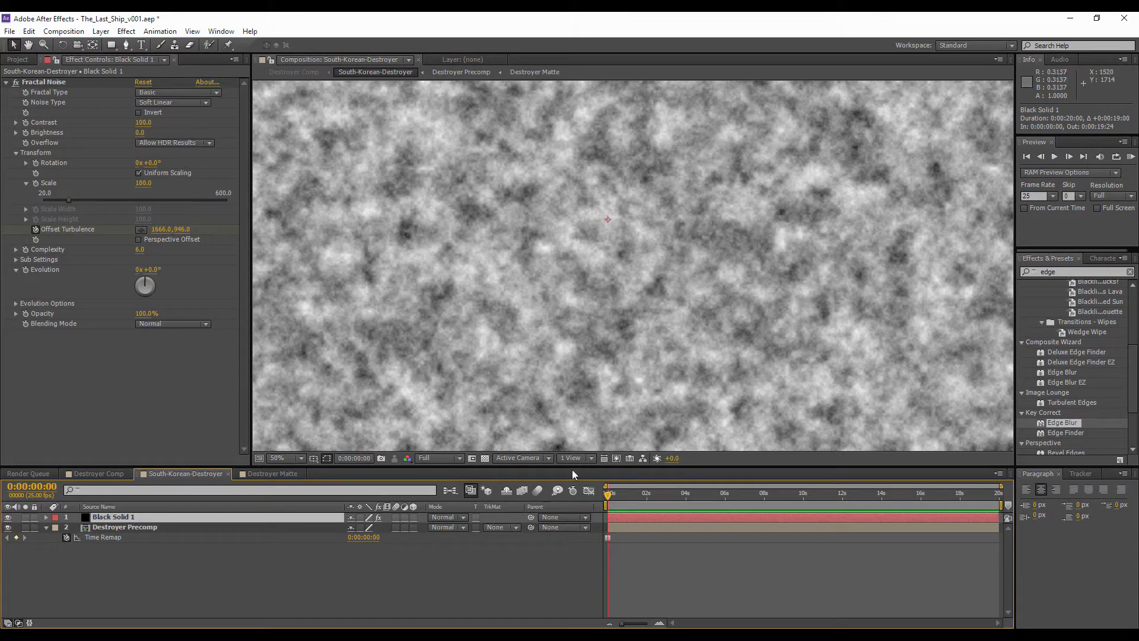
# - Set Fractal Noise's Offset Turbulence to -1024, 946 at the last frame and return to the first frame
pyautogui.click(35, 230)
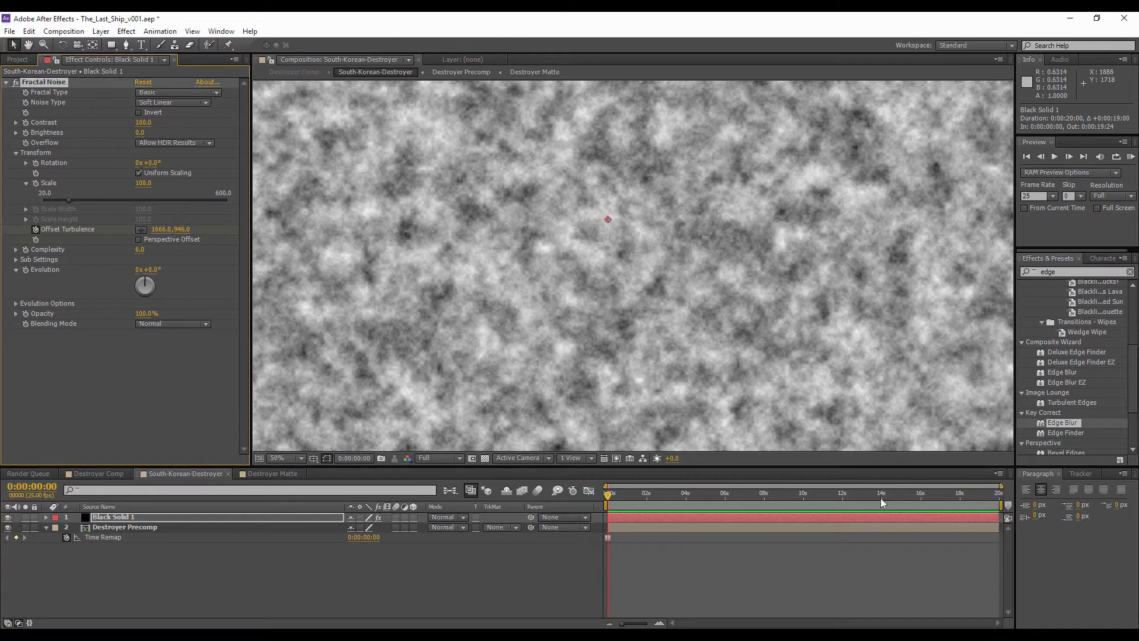
pyautogui.moveTo(180, 229); pyautogui.dragTo(45, 224)
pyautogui.hotkey('ctrl', 'z')
pyautogui.hotkey('ctrl', 'z')
pyautogui.hotkey('ctrl', 'z')
pyautogui.hotkey('ctrl', 'z')
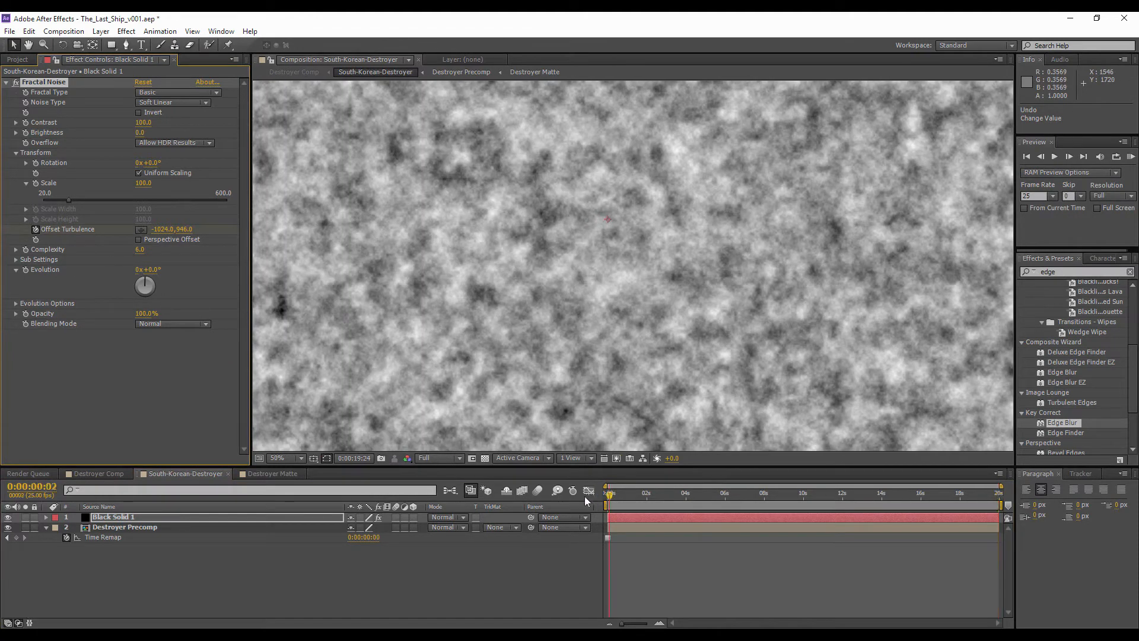
pyautogui.press('Home')
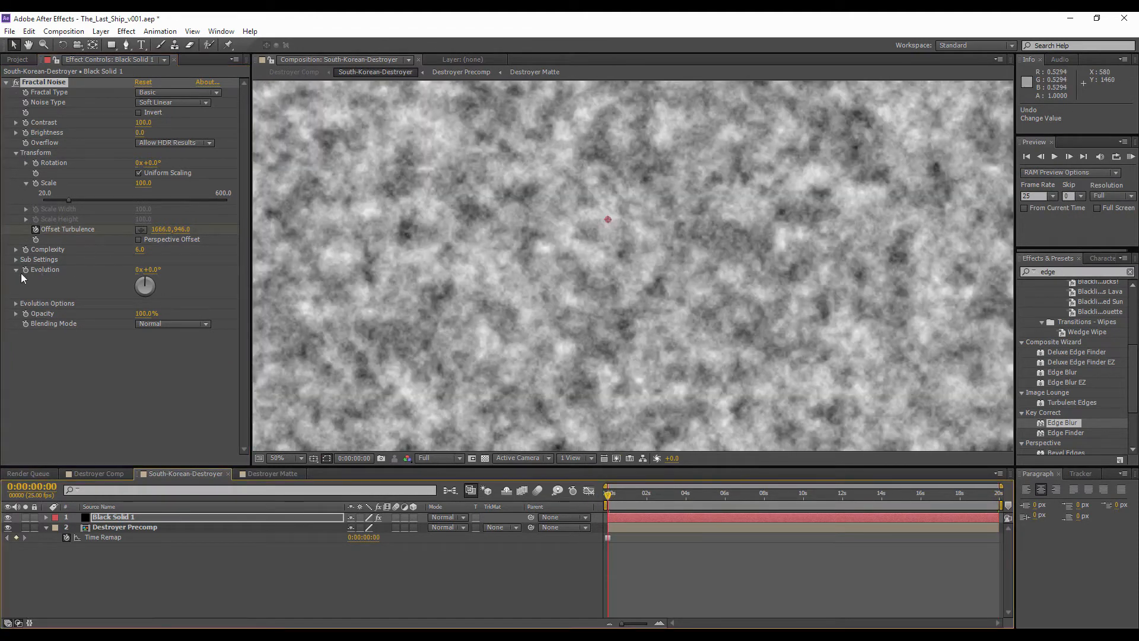
# - Enable keyframing for Fractal Noise's Evolution at the first frame and increase its value at the last frame
pyautogui.click(25, 269)
pyautogui.press('End')
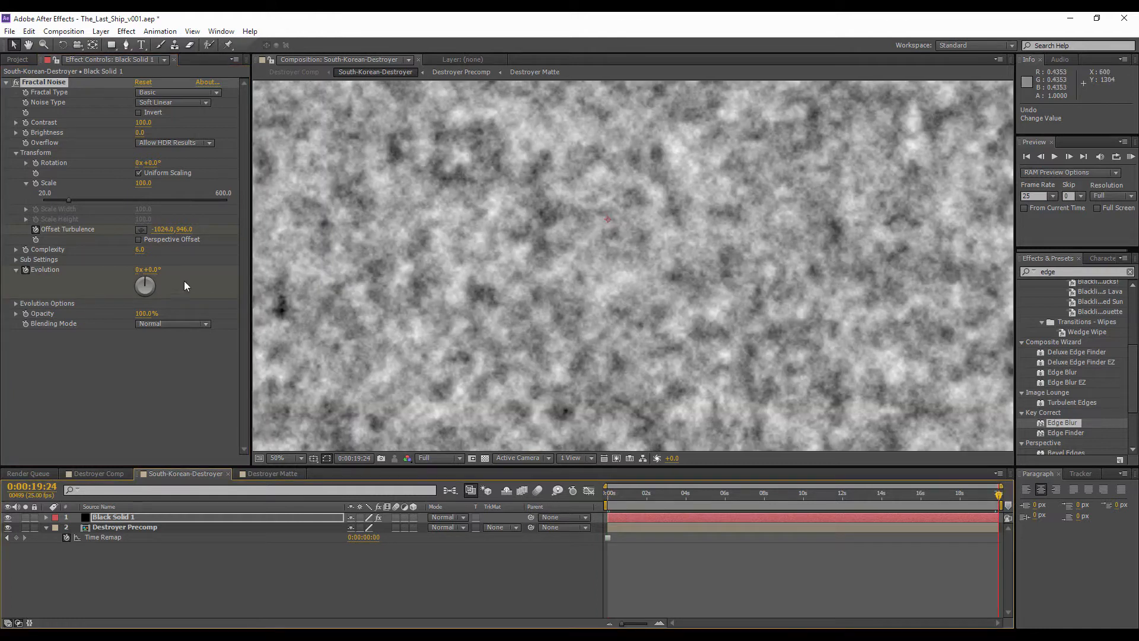
pyautogui.moveTo(157, 269); pyautogui.dragTo(615, 510)
pyautogui.press('Home')
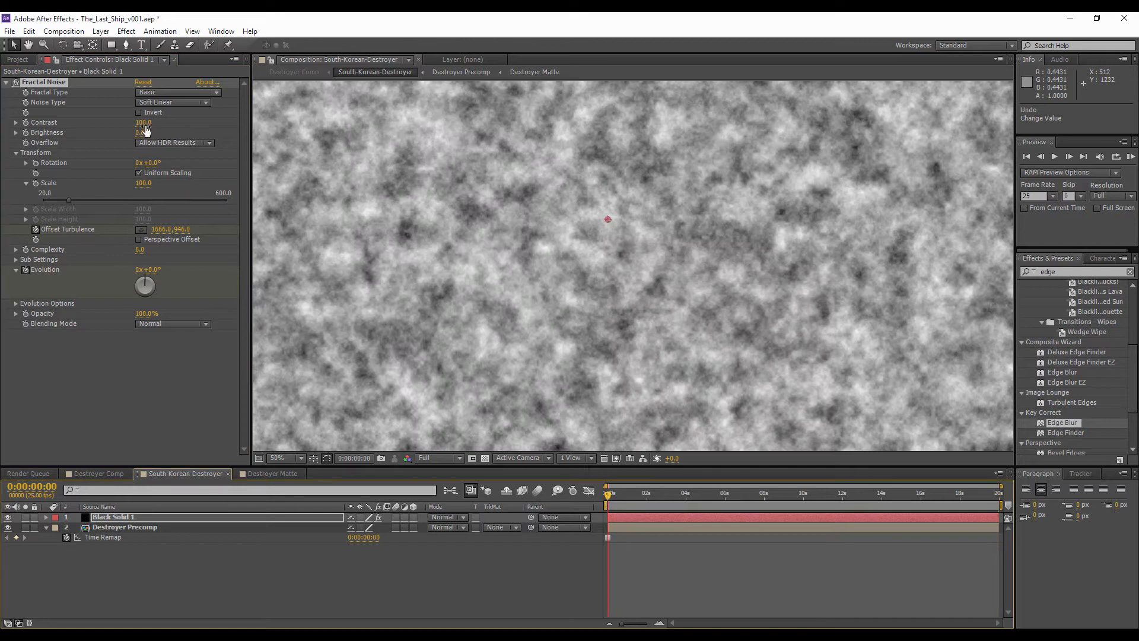
# - Disable Uniform Scaling, set Scale Width to 117 and Scale Height to 61, with Contrast 229 and Brightness -5
pyautogui.moveTo(147, 130); pyautogui.dragTo(202, 128)
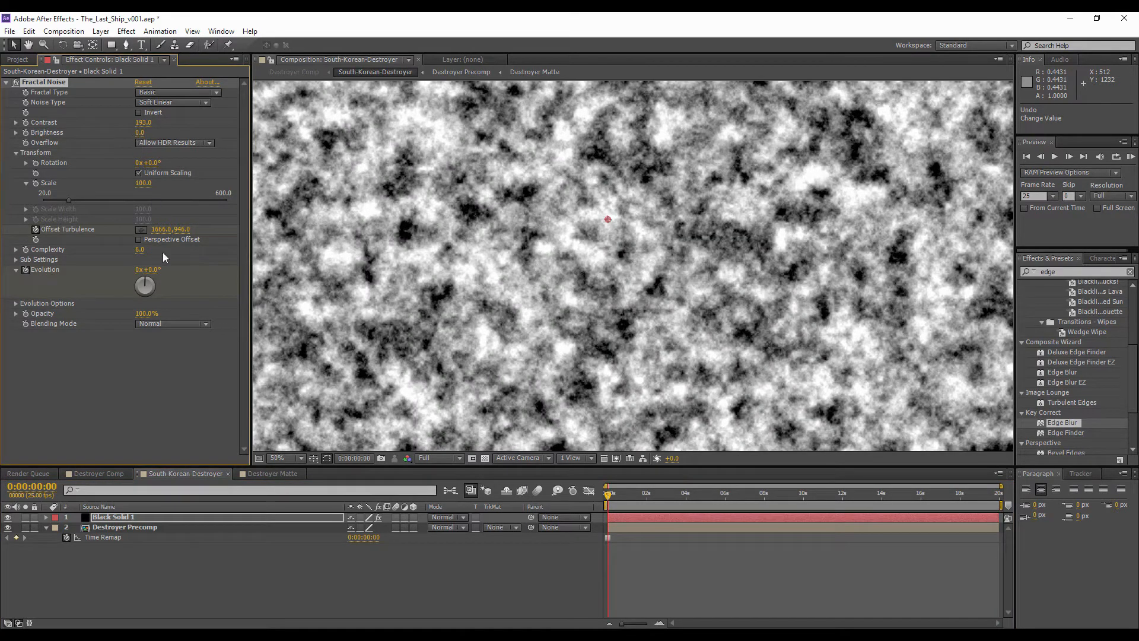
pyautogui.click(139, 172)
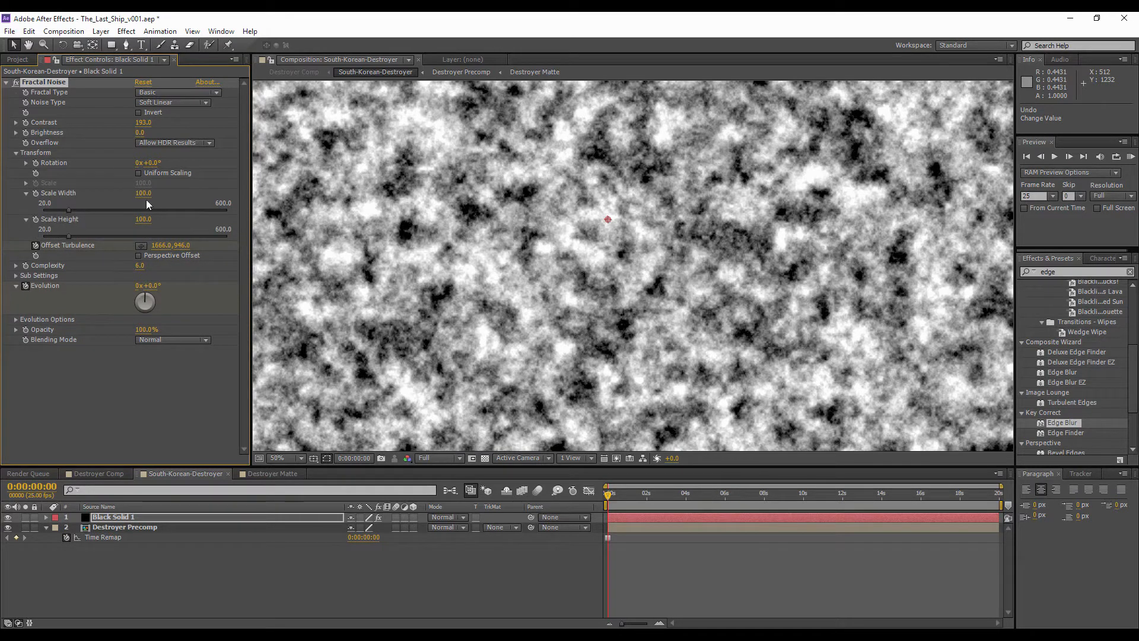
pyautogui.moveTo(151, 193); pyautogui.dragTo(154, 153)
pyautogui.click(139, 172)
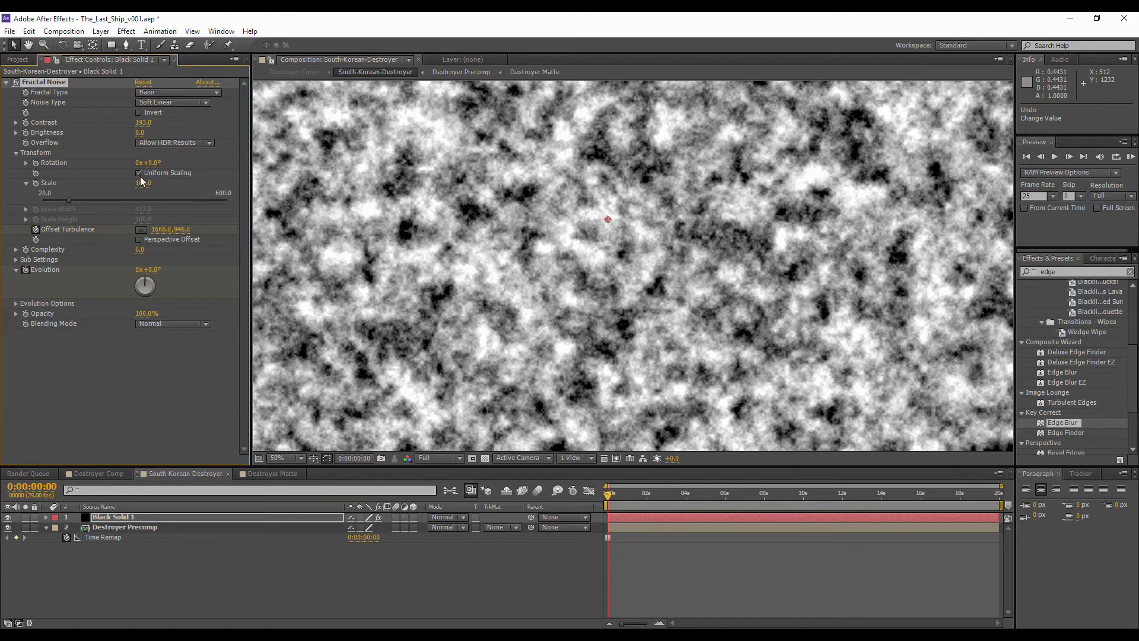
pyautogui.click(139, 172)
pyautogui.moveTo(144, 193)
pyautogui.mouseDown()
pyautogui.moveTo(138, 219)
pyautogui.moveTo(124, 219)
pyautogui.moveTo(137, 193)
pyautogui.moveTo(145, 198)
pyautogui.mouseUp()
pyautogui.moveTo(141, 136); pyautogui.dragTo(169, 126)
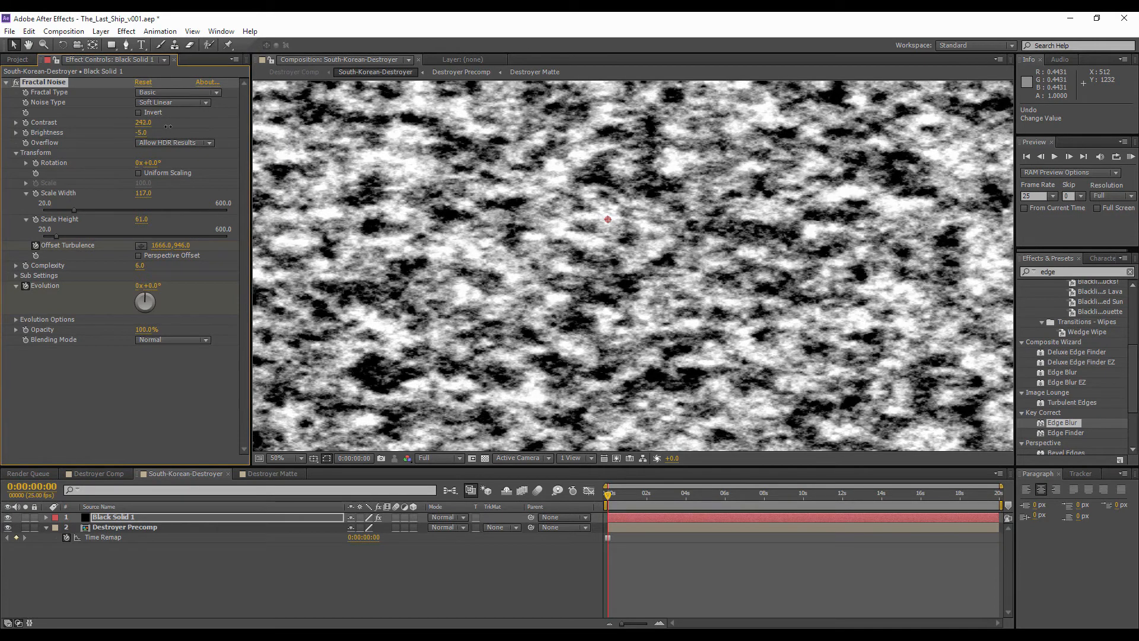
# - Try the Spline noise type and settle on Linear for Fractal Noise's Noise Type
pyautogui.click(165, 103)
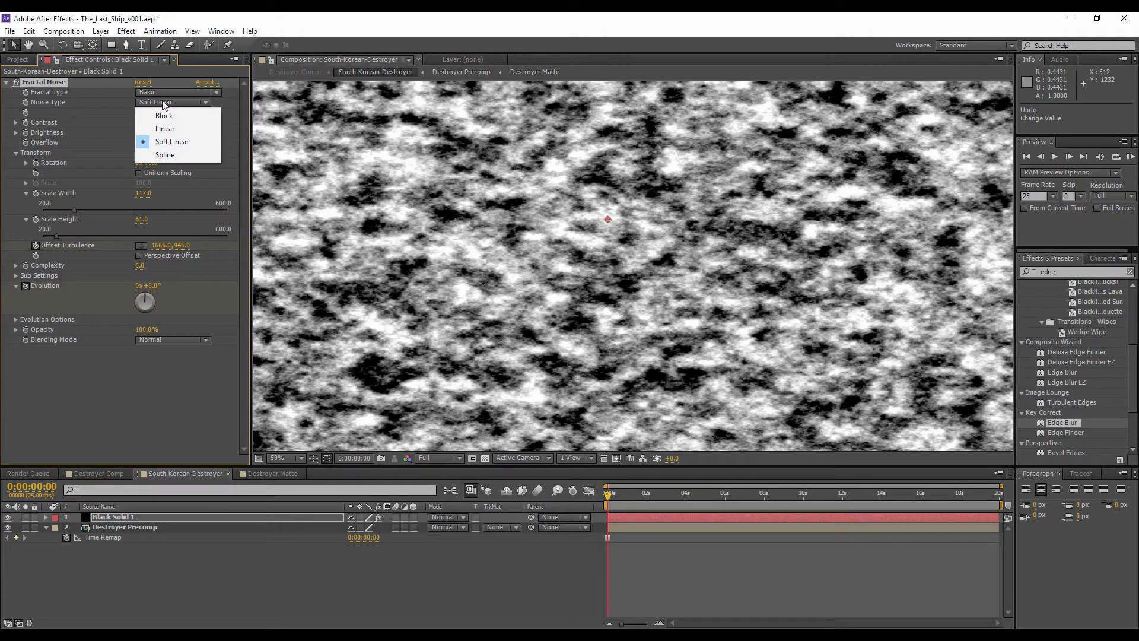
pyautogui.click(179, 155)
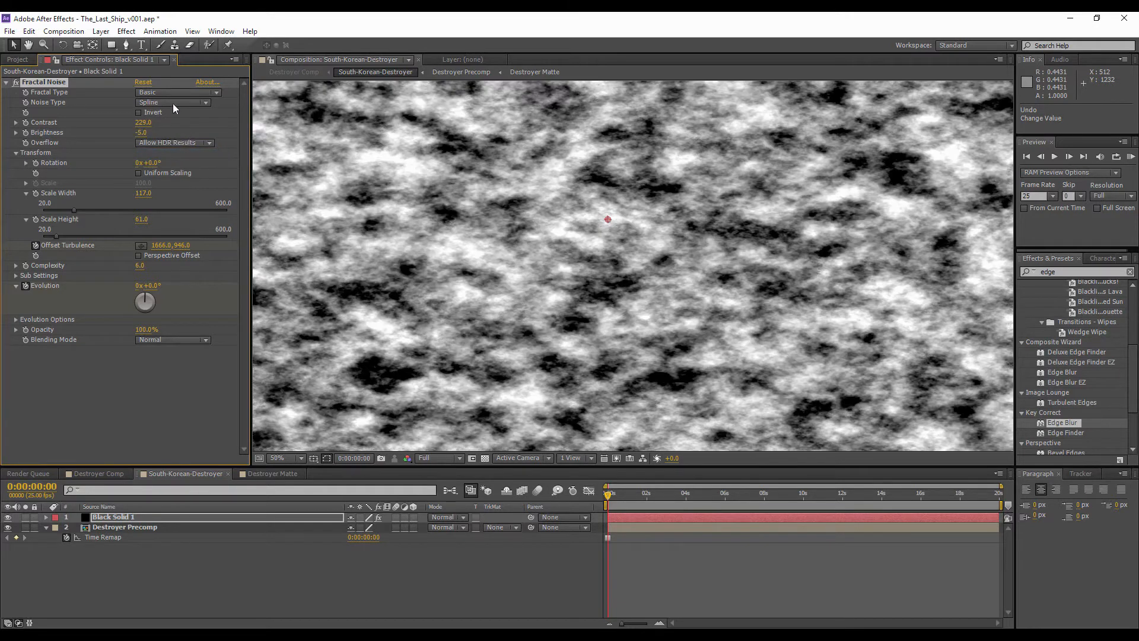
pyautogui.click(173, 103)
pyautogui.click(173, 121)
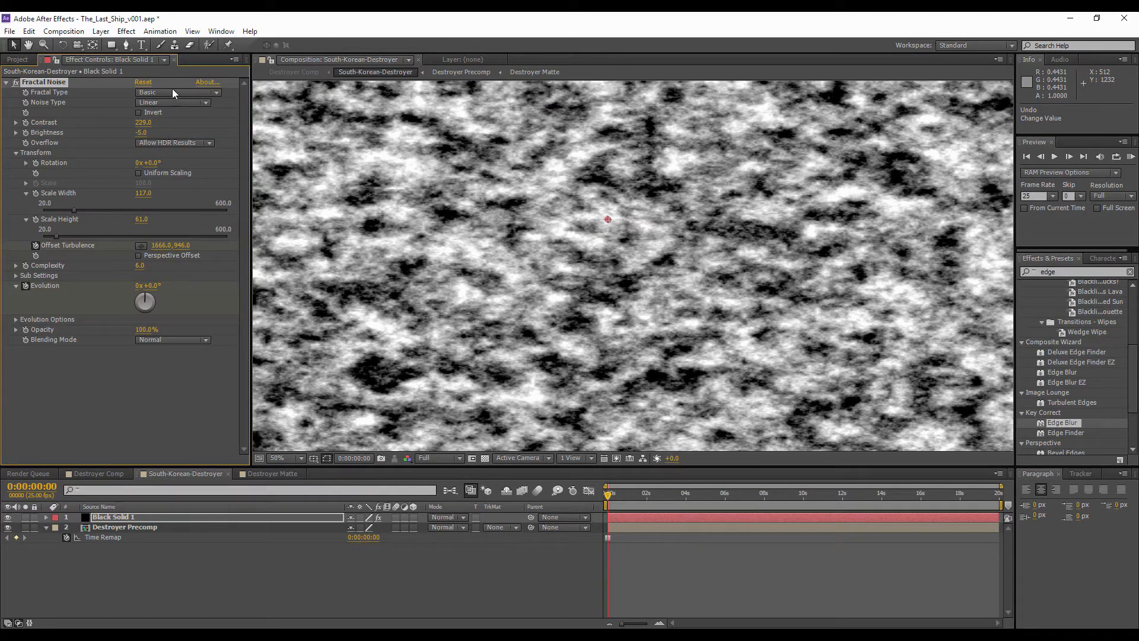
# - Try the Smeary and Dynamic fractal types and return Fractal Type to Basic
pyautogui.click(173, 93)
pyautogui.click(181, 224)
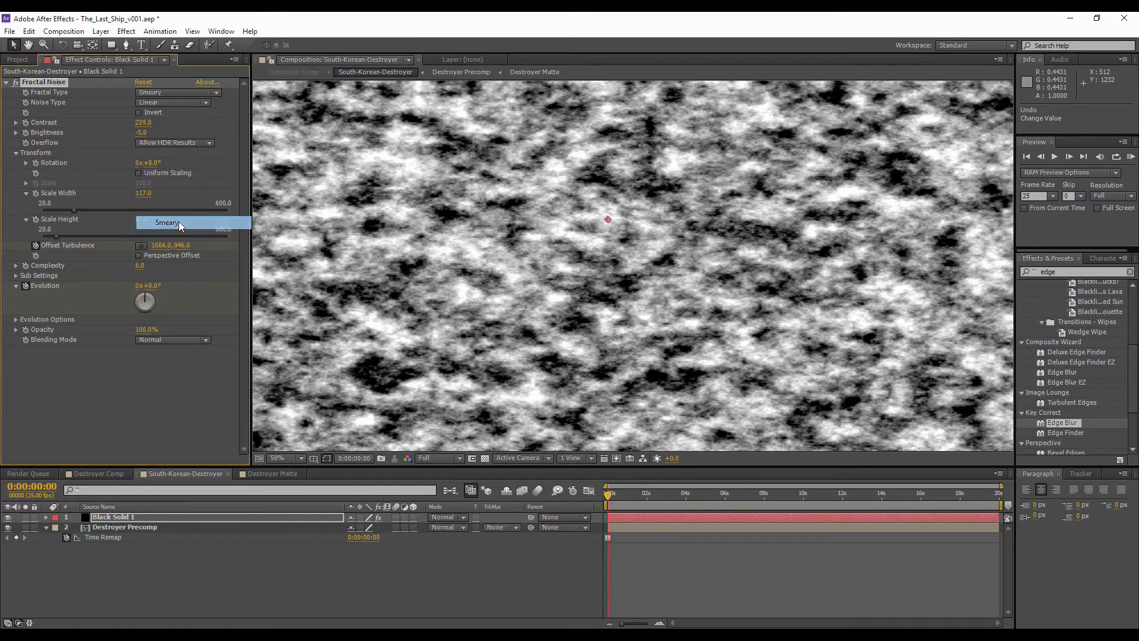
pyautogui.click(166, 93)
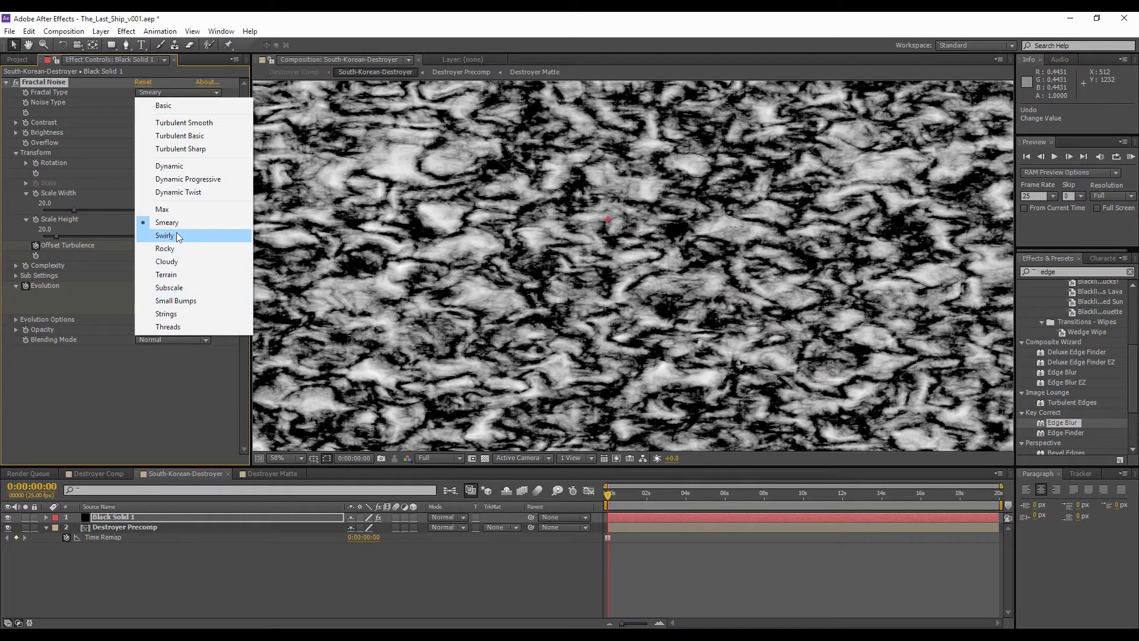
pyautogui.click(170, 166)
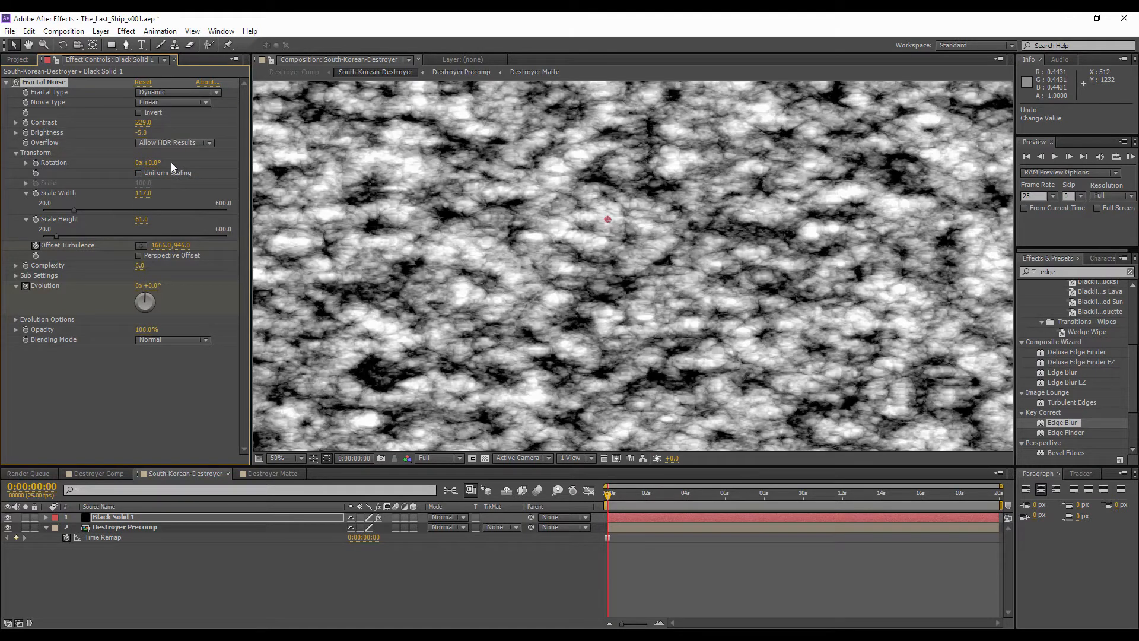
pyautogui.click(170, 94)
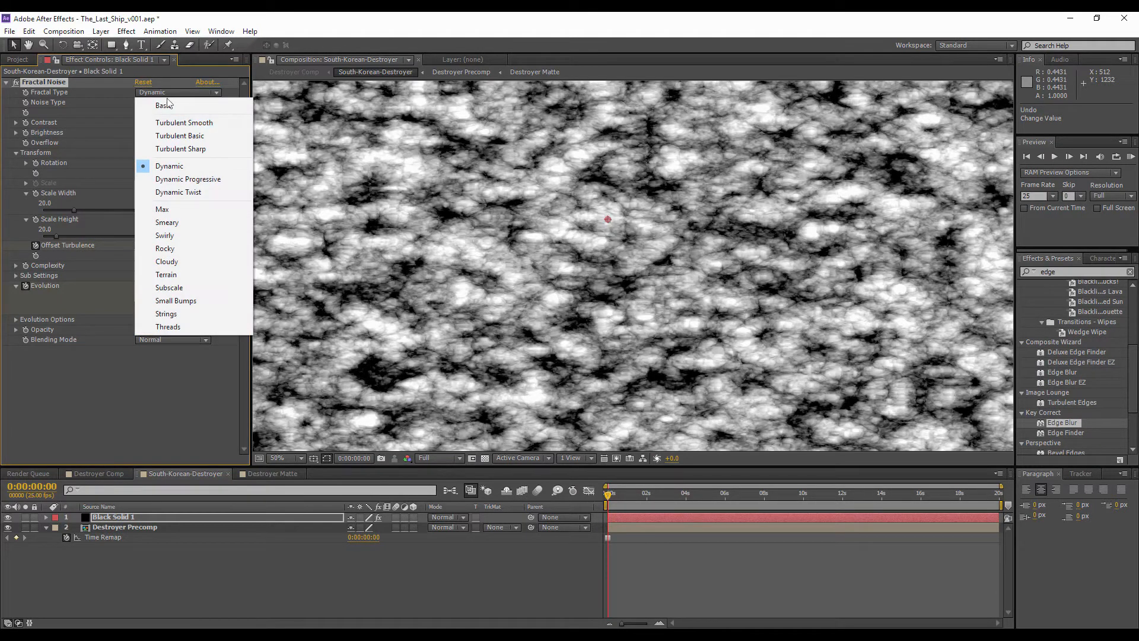
pyautogui.click(172, 102)
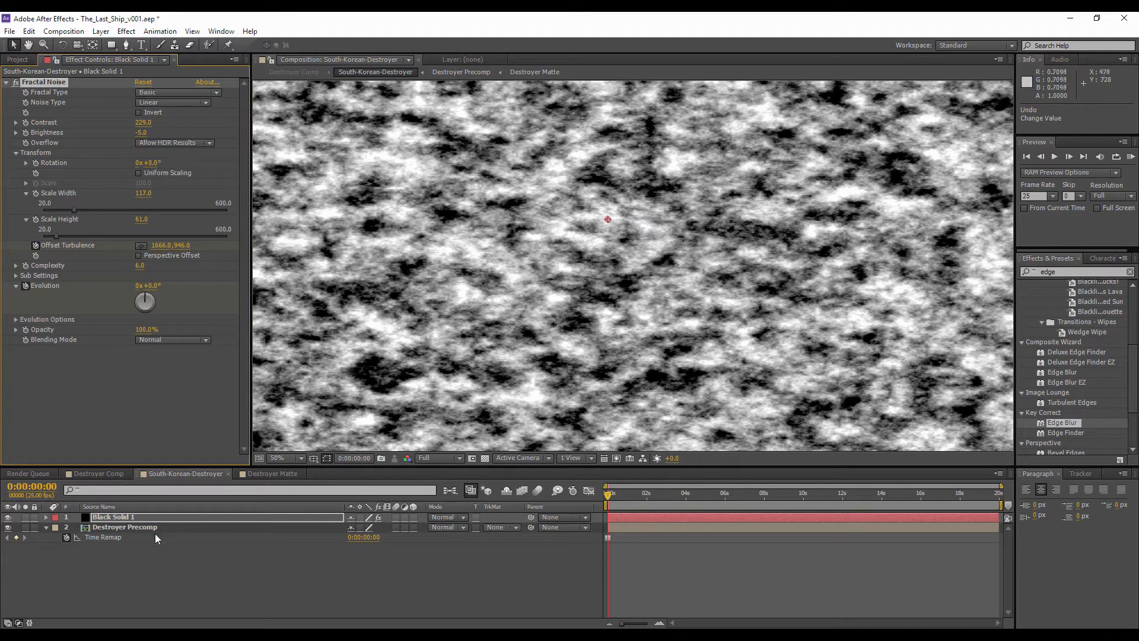
# - Hide Black Solid 1 and draw a rectangular mask about 2400 × 480 px on it, from the hull's waterline down past the frame's lower edge
pyautogui.click(8, 517)
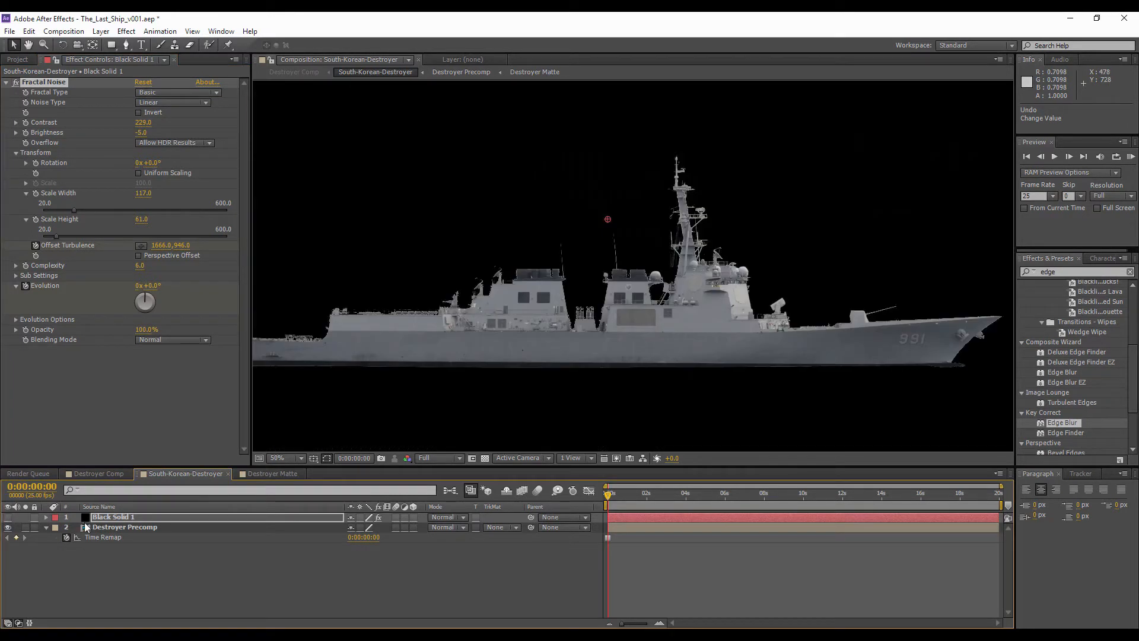
pyautogui.press(',')
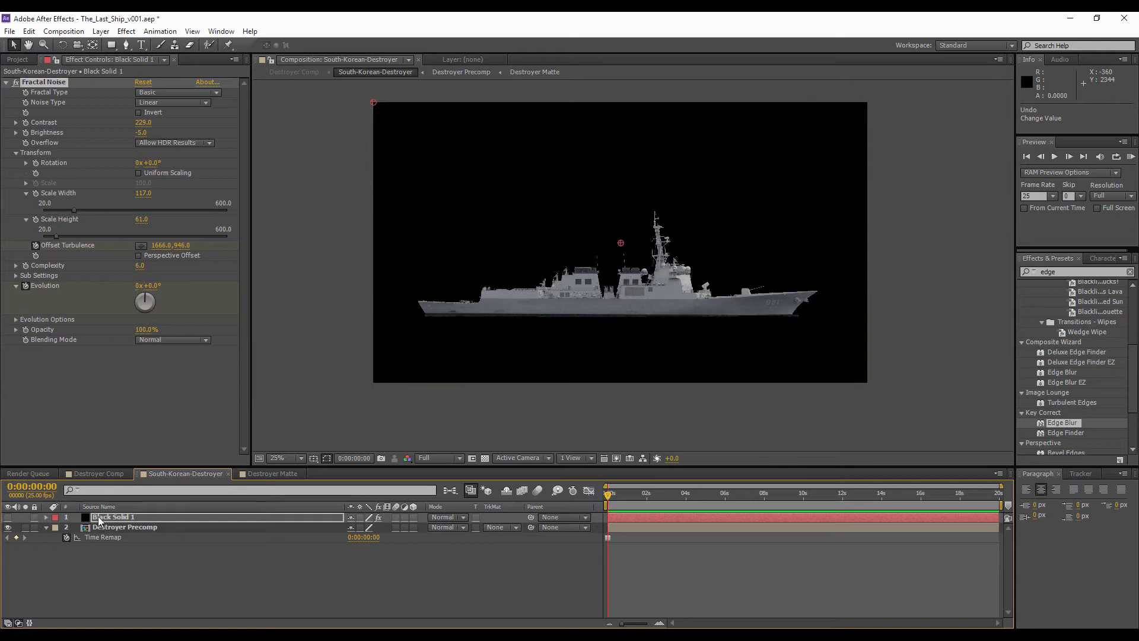
pyautogui.click(7, 517)
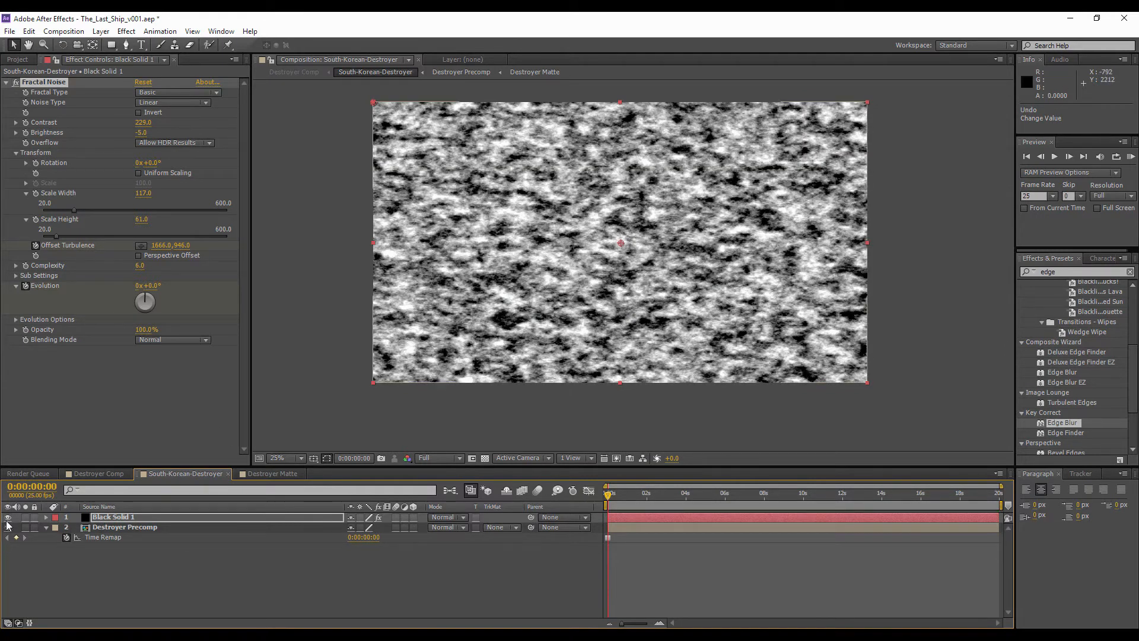
pyautogui.click(7, 517)
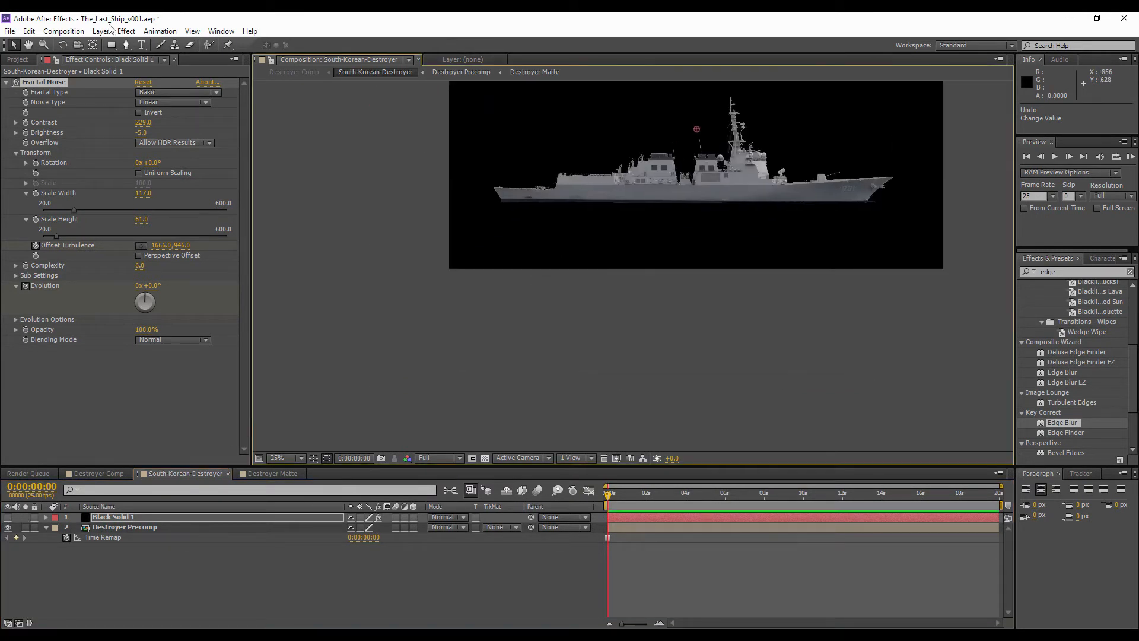
pyautogui.click(108, 45)
pyautogui.scroll(2, 510, 208)
pyautogui.moveTo(422, 222); pyautogui.dragTo(445, 305)
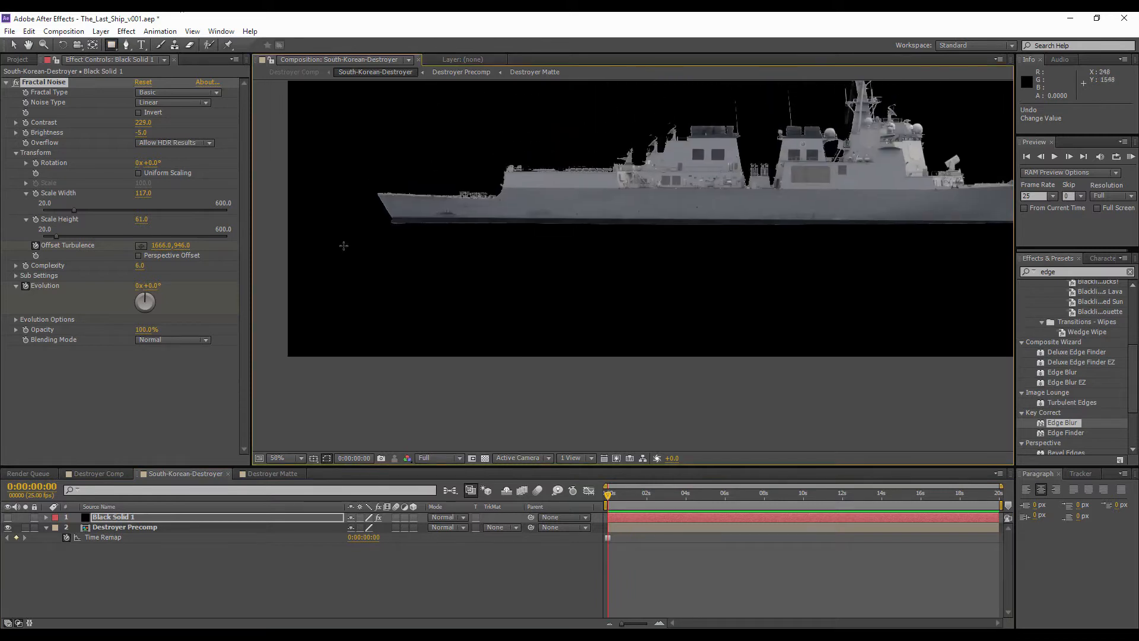
pyautogui.moveTo(279, 218); pyautogui.dragTo(992, 360)
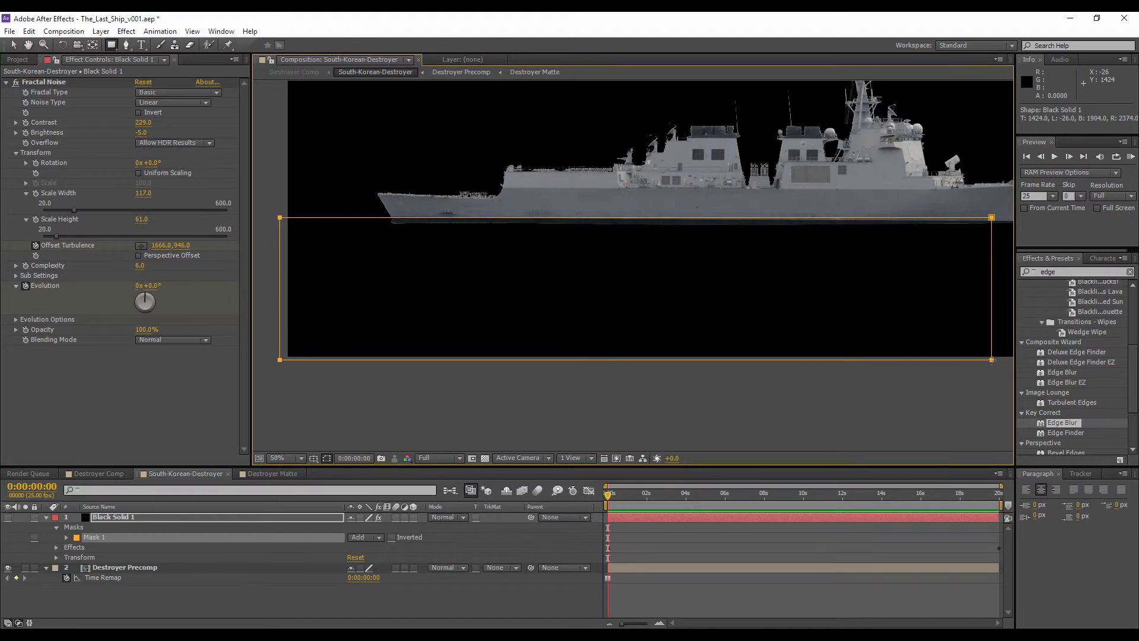
# - Widen Mask 1 to about 122% of its width so it extends past the lower end of the ship's bow
pyautogui.moveTo(897, 254); pyautogui.dragTo(445, 287)
pyautogui.click(13, 45)
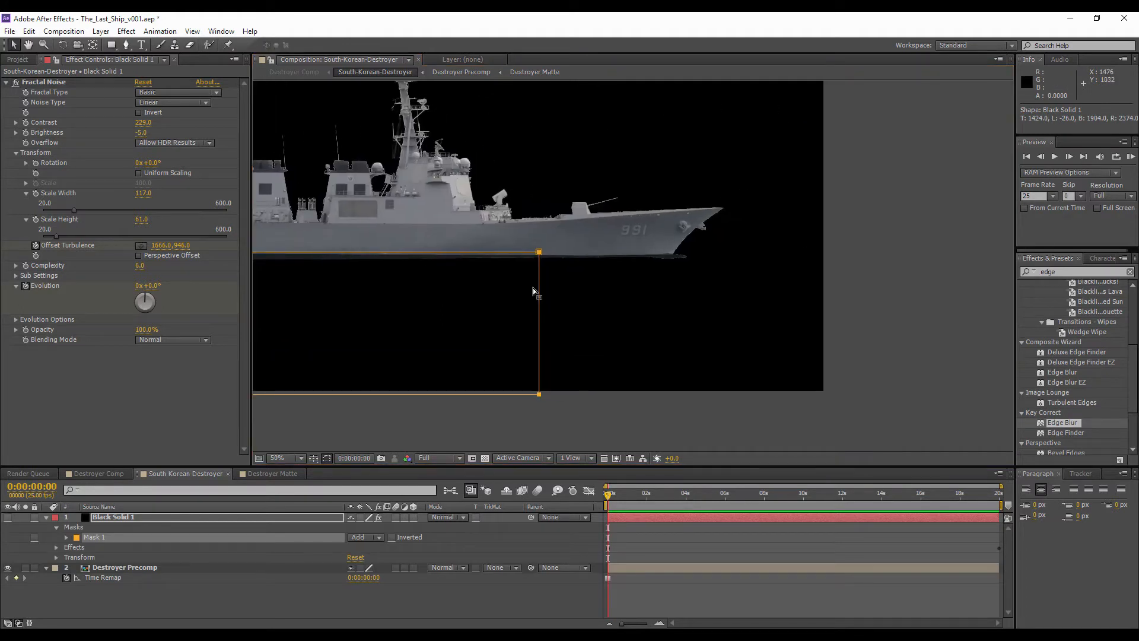
pyautogui.click(539, 316)
pyautogui.doubleClick(539, 324)
pyautogui.moveTo(538, 325); pyautogui.dragTo(695, 325)
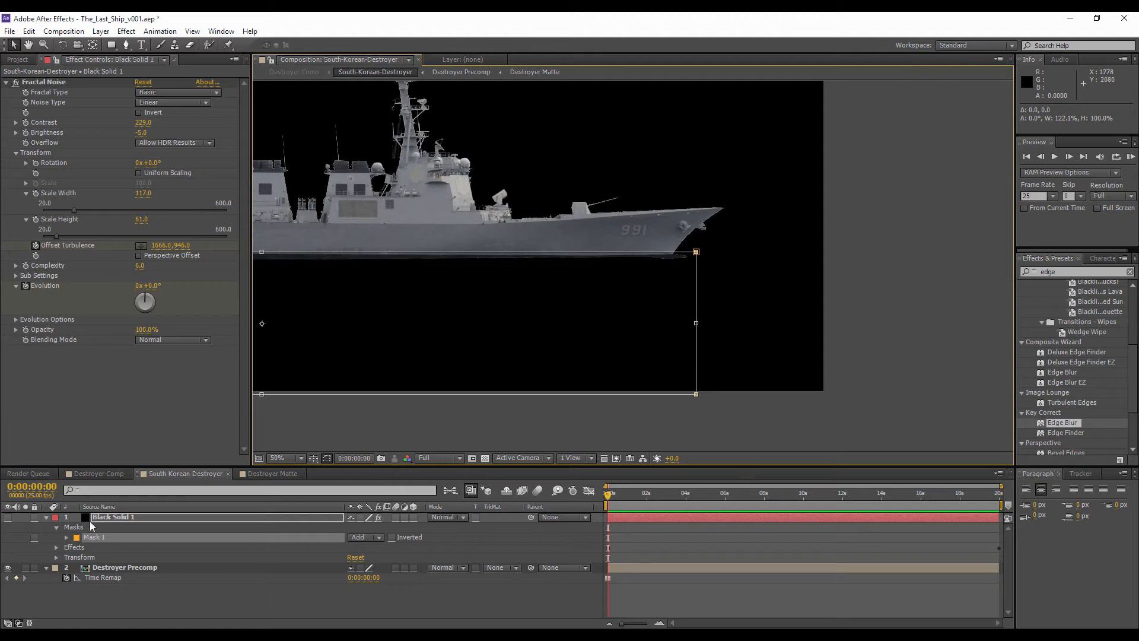
# - Set Destroyer Precomp's track matte to Luma Inverted Matte "Black Solid 1" after trying the Alpha and Luma mattes
pyautogui.click(109, 568)
pyautogui.click(8, 518)
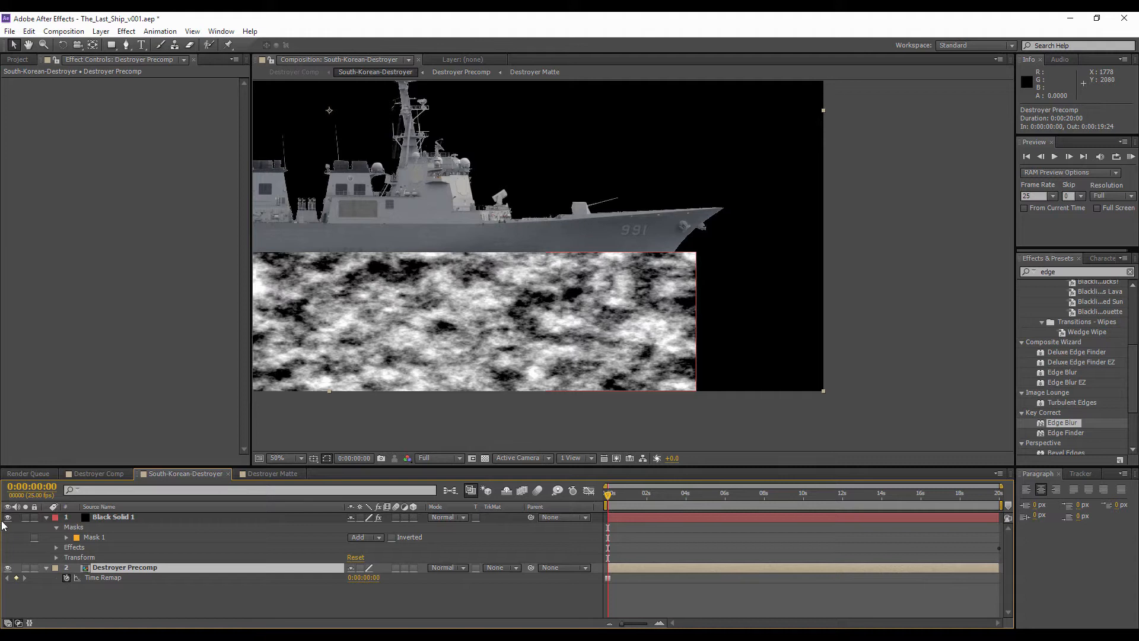
pyautogui.click(8, 518)
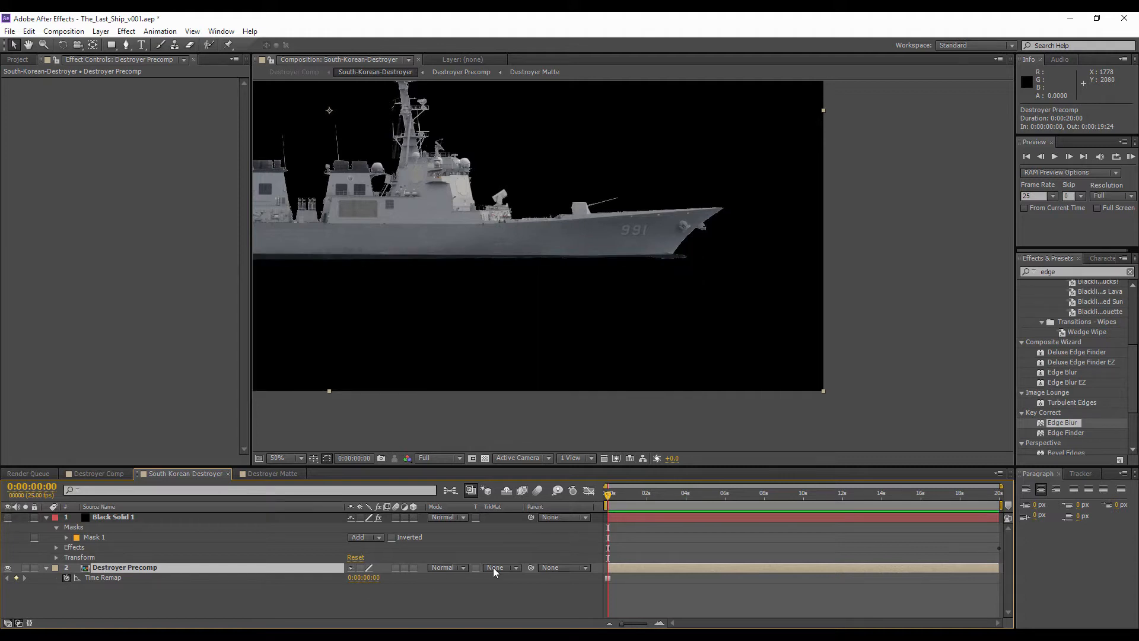
pyautogui.click(495, 568)
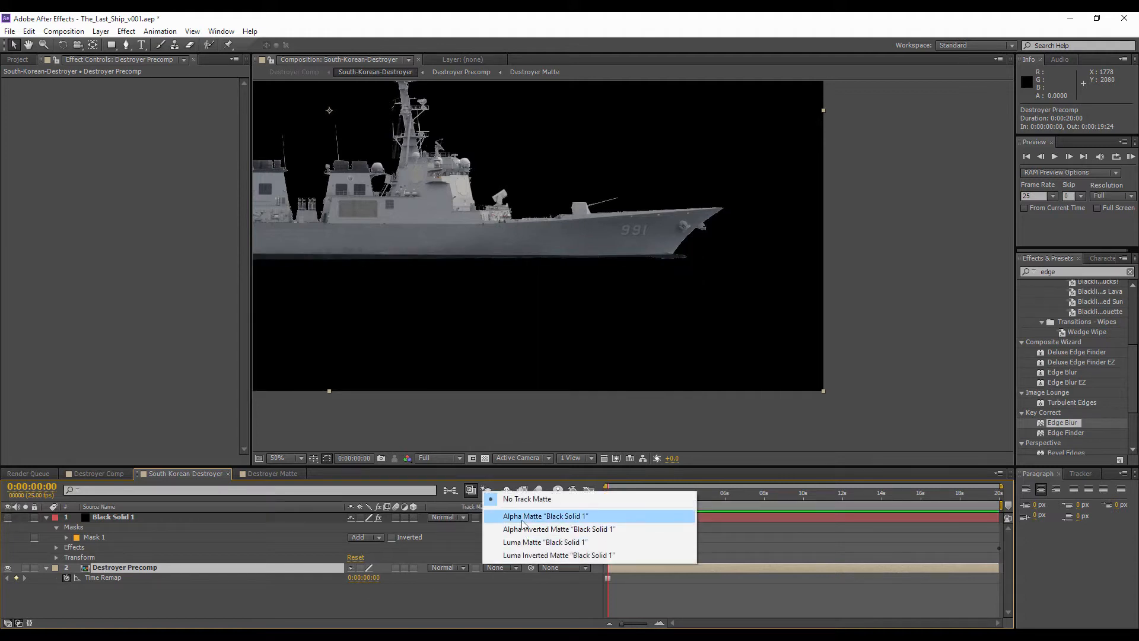
pyautogui.click(521, 516)
pyautogui.click(496, 567)
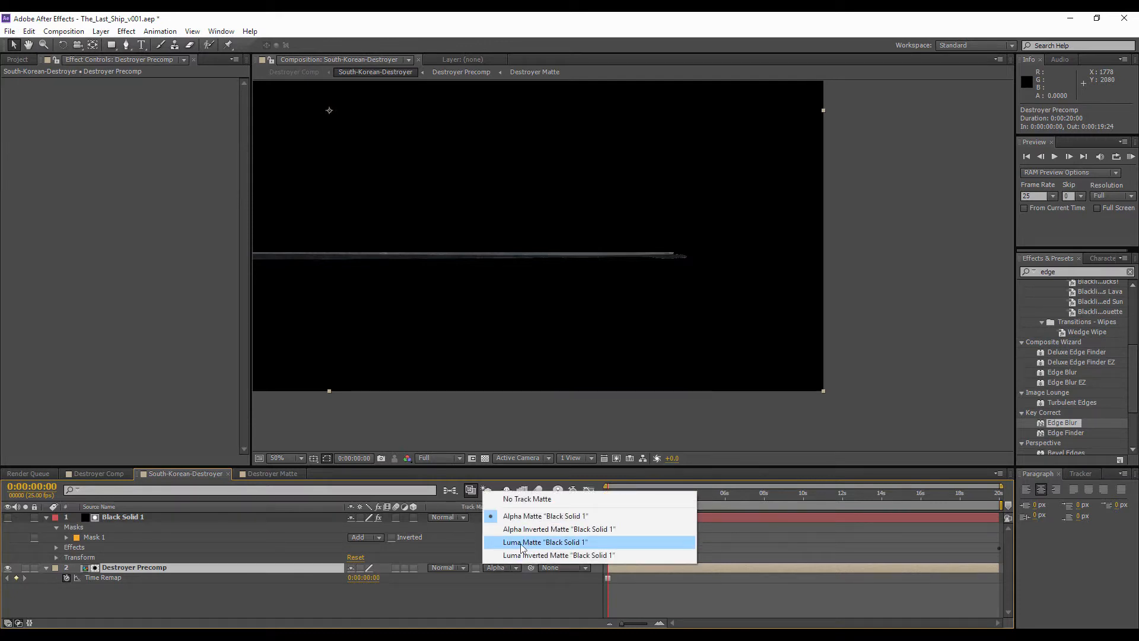
pyautogui.click(513, 542)
pyautogui.click(510, 566)
pyautogui.click(532, 555)
pyautogui.moveTo(462, 306); pyautogui.dragTo(674, 339)
pyautogui.click(510, 568)
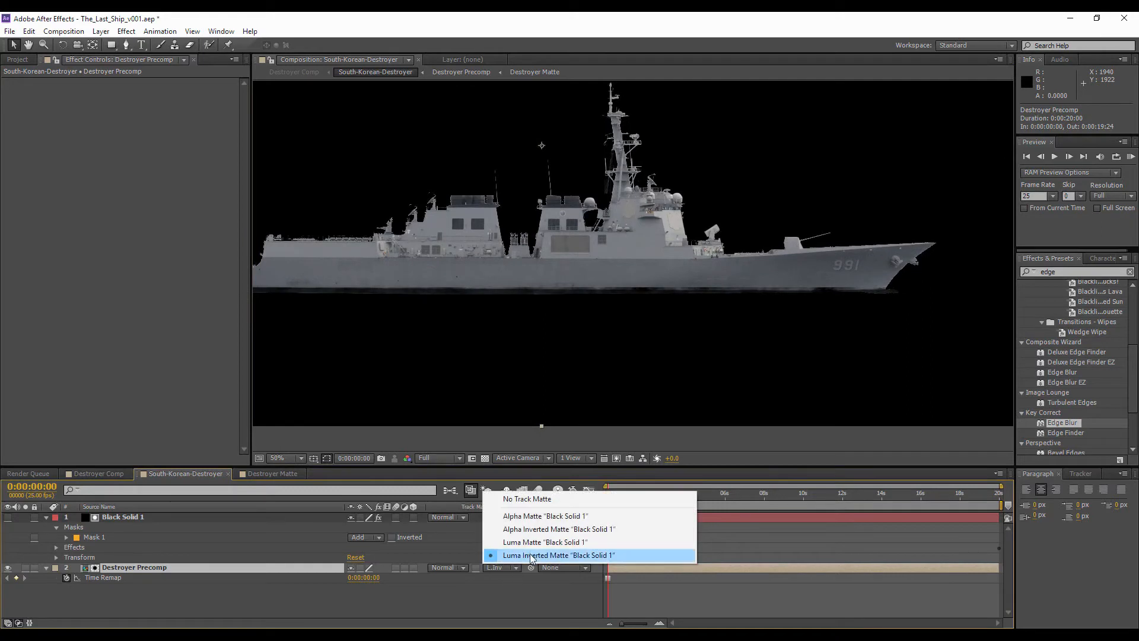
pyautogui.click(534, 555)
# - Compare the waterline with Black Solid 1 shown and hidden, hide the mask outlines and turn on the transparency grid
pyautogui.click(127, 517)
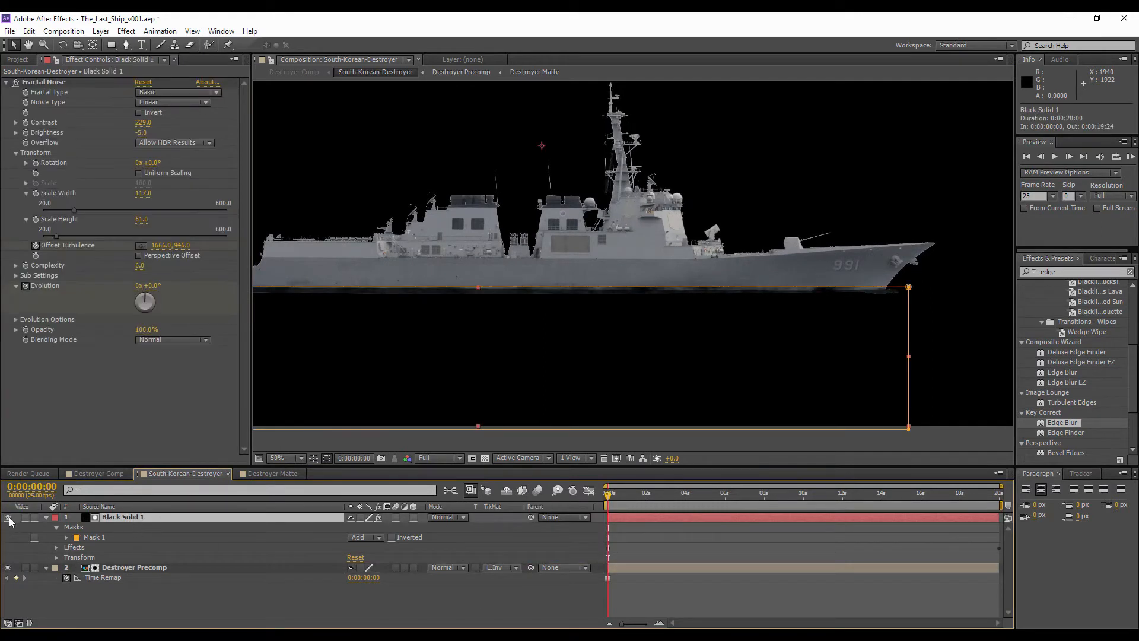
pyautogui.click(7, 516)
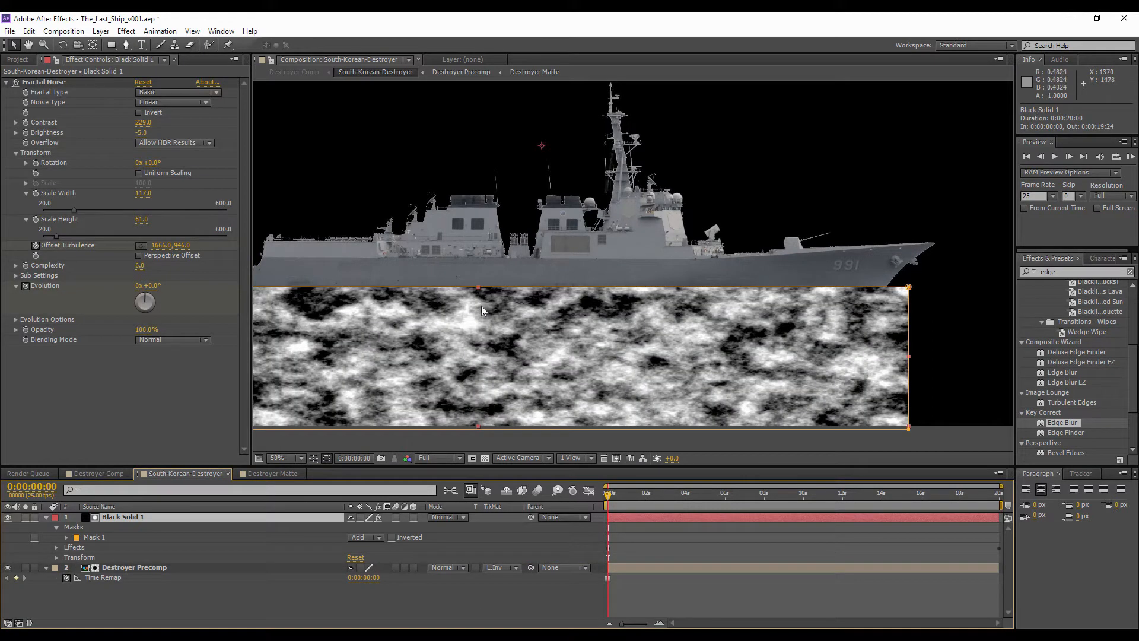
pyautogui.click(8, 516)
pyautogui.click(327, 458)
pyautogui.click(485, 458)
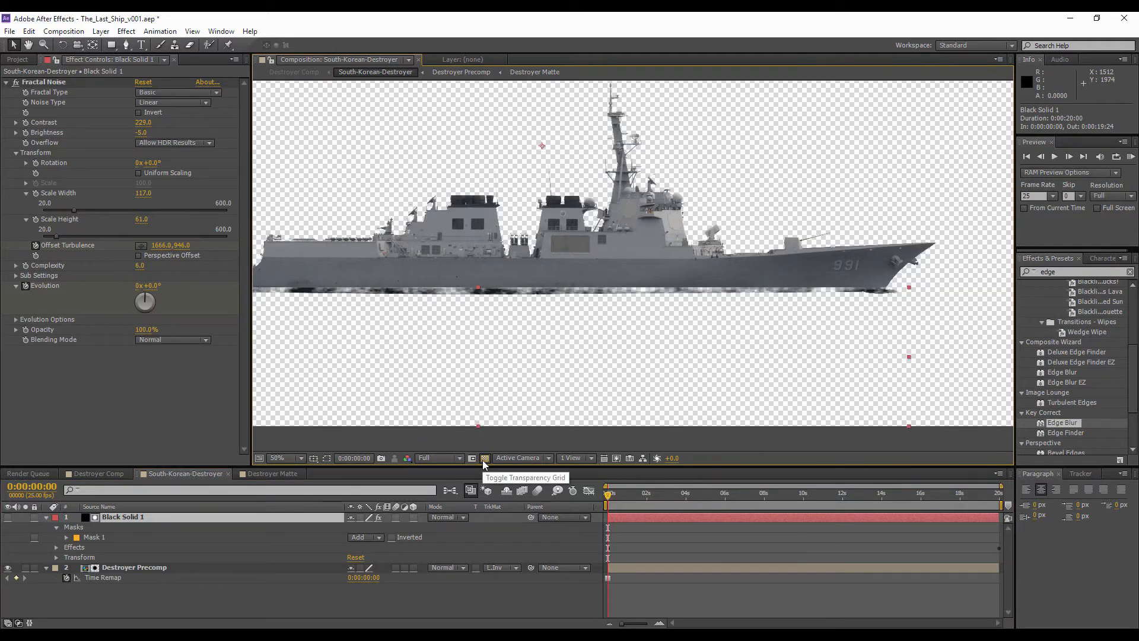
# - Set Mask 1's feather on Black Solid 1 to 10 pixels after trying 15
pyautogui.moveTo(471, 338); pyautogui.dragTo(653, 330)
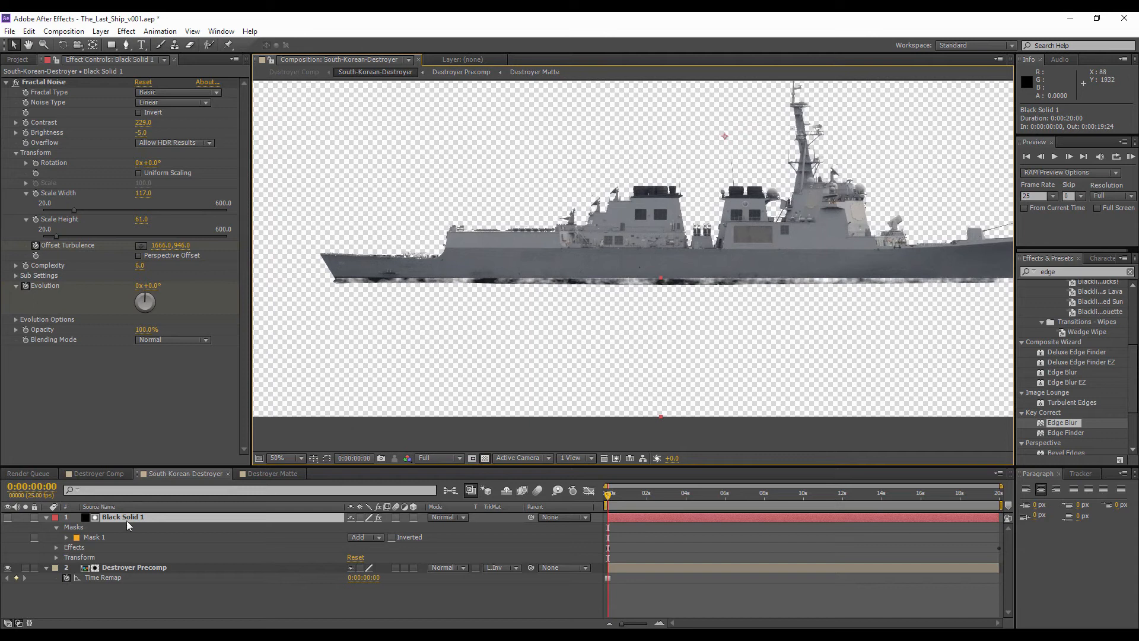
pyautogui.press('f')
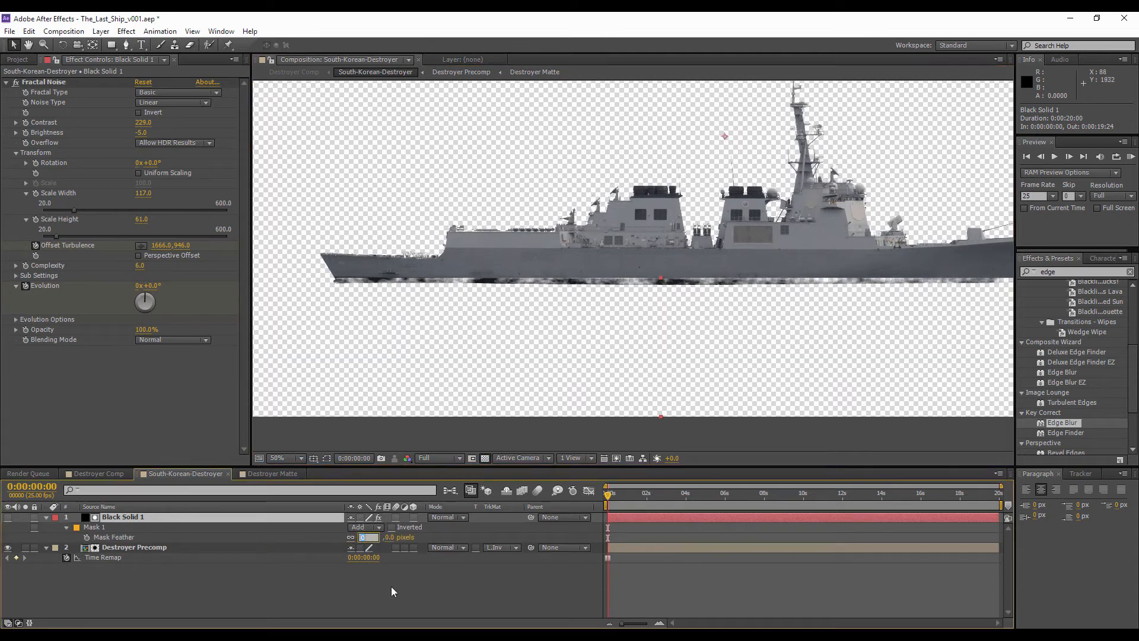
pyautogui.click(363, 538)
pyautogui.write('15')
pyautogui.press('Return')
pyautogui.click(363, 537)
pyautogui.write('10')
pyautogui.press('Return')
pyautogui.click(132, 518)
# - Lower the Fractal Noise brightness on Black Solid 1 to -32 and set its contrast to 236
pyautogui.scroll(1, 475, 261)
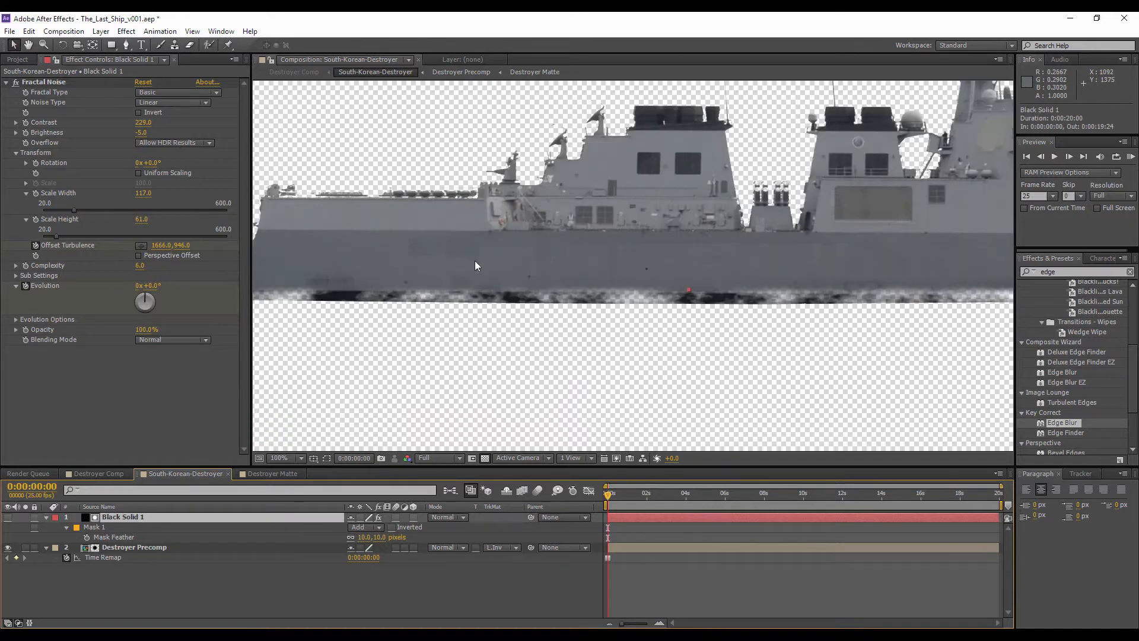
pyautogui.moveTo(475, 261); pyautogui.dragTo(712, 233)
pyautogui.moveTo(140, 138); pyautogui.dragTo(121, 132)
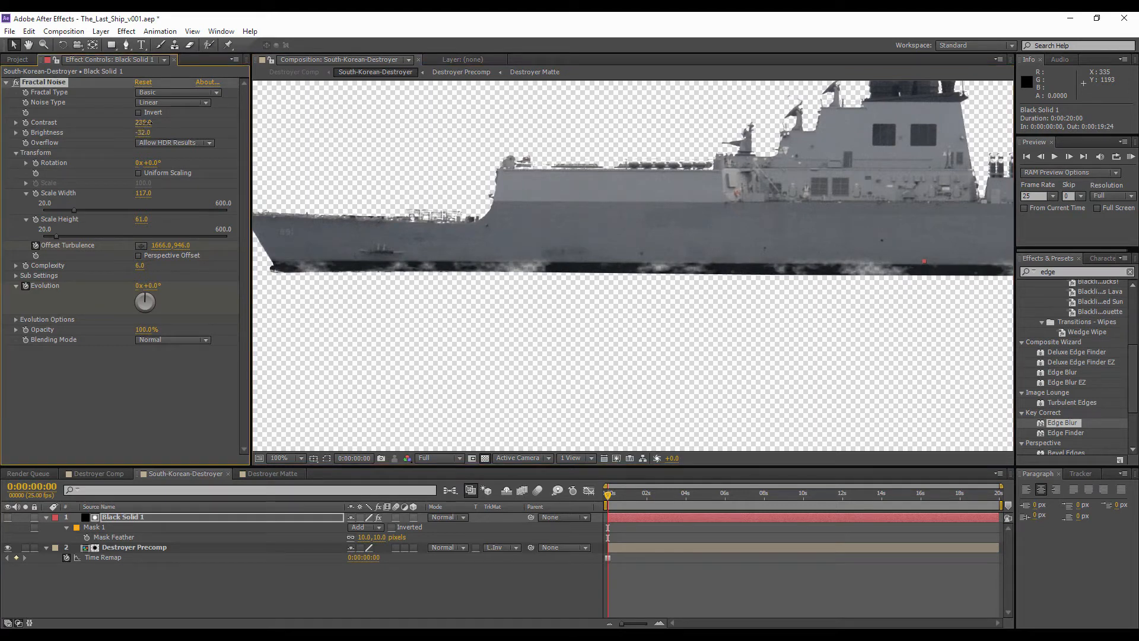
pyautogui.moveTo(124, 121); pyautogui.dragTo(121, 121)
# - Set Mask 1's feather to 5 pixels
pyautogui.click(364, 538)
pyautogui.write('5')
pyautogui.click(359, 587)
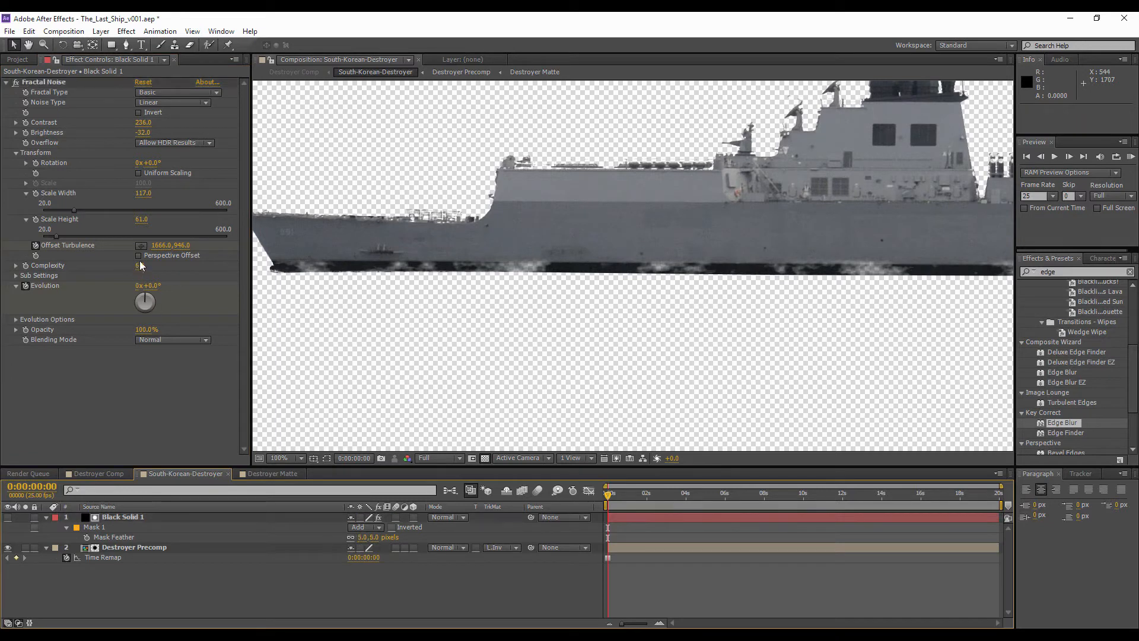
# - Adjust the Fractal Noise to contrast 261, brightness -5, scale width 107 and scale height 94
pyautogui.moveTo(143, 122); pyautogui.dragTo(188, 109)
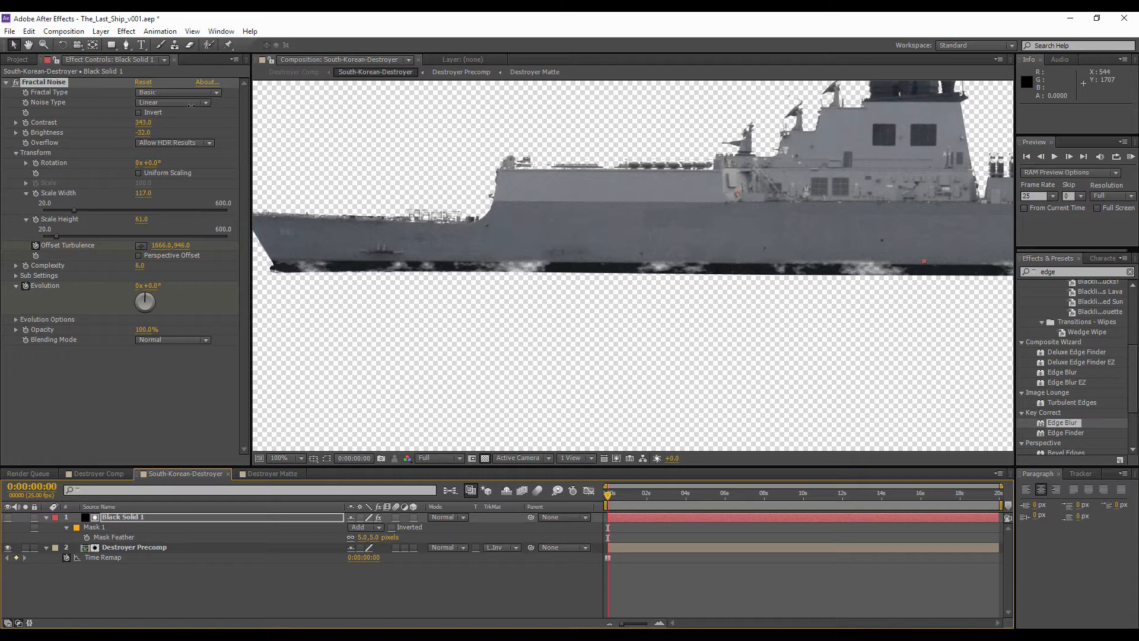
pyautogui.moveTo(188, 106); pyautogui.dragTo(190, 105)
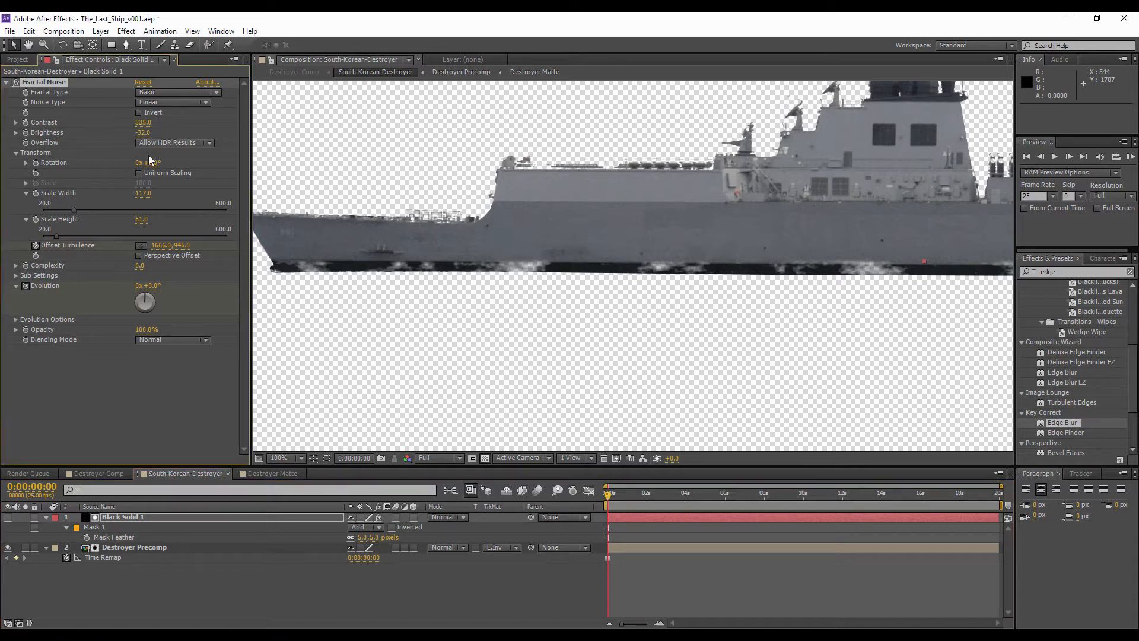
pyautogui.moveTo(141, 219)
pyautogui.mouseDown()
pyautogui.moveTo(140, 193)
pyautogui.moveTo(128, 193)
pyautogui.moveTo(152, 220)
pyautogui.mouseUp()
pyautogui.moveTo(143, 123); pyautogui.dragTo(172, 143)
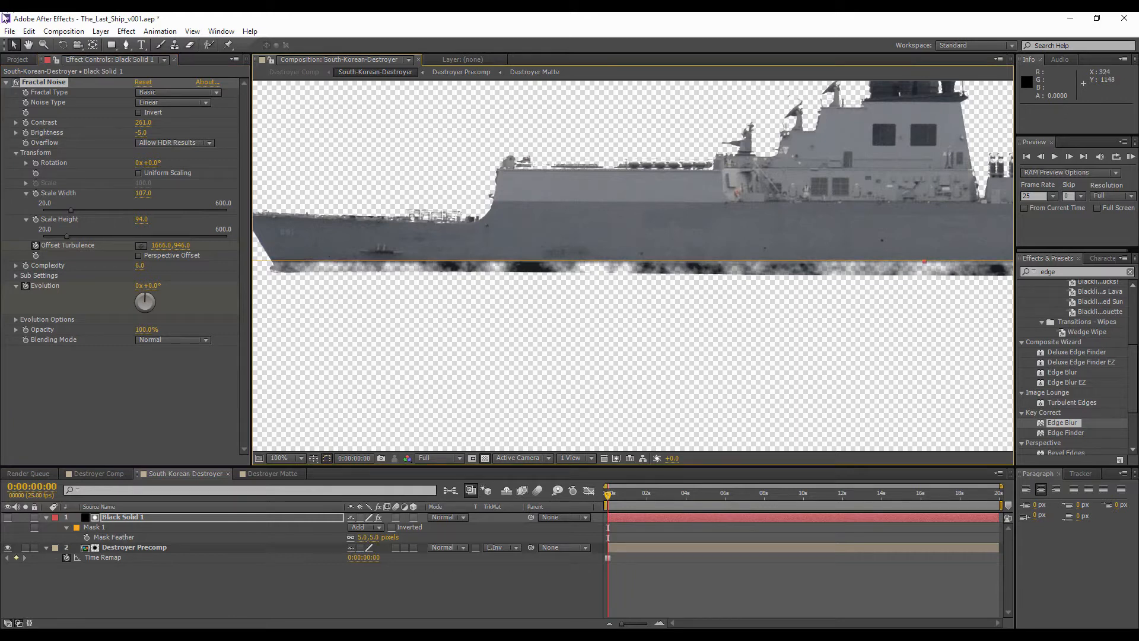
# - Shorten Mask 1 to about 97.5% of its height, lowering its upper edge onto the dark strip along the hull's waterline
pyautogui.click(782, 261)
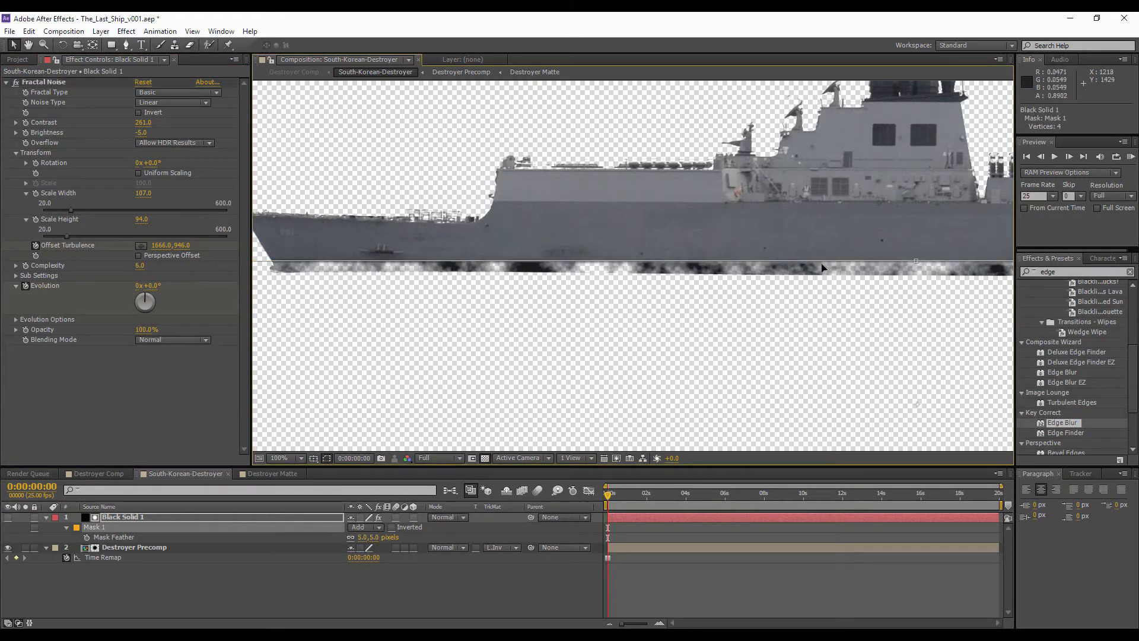
pyautogui.moveTo(917, 262); pyautogui.dragTo(916, 272)
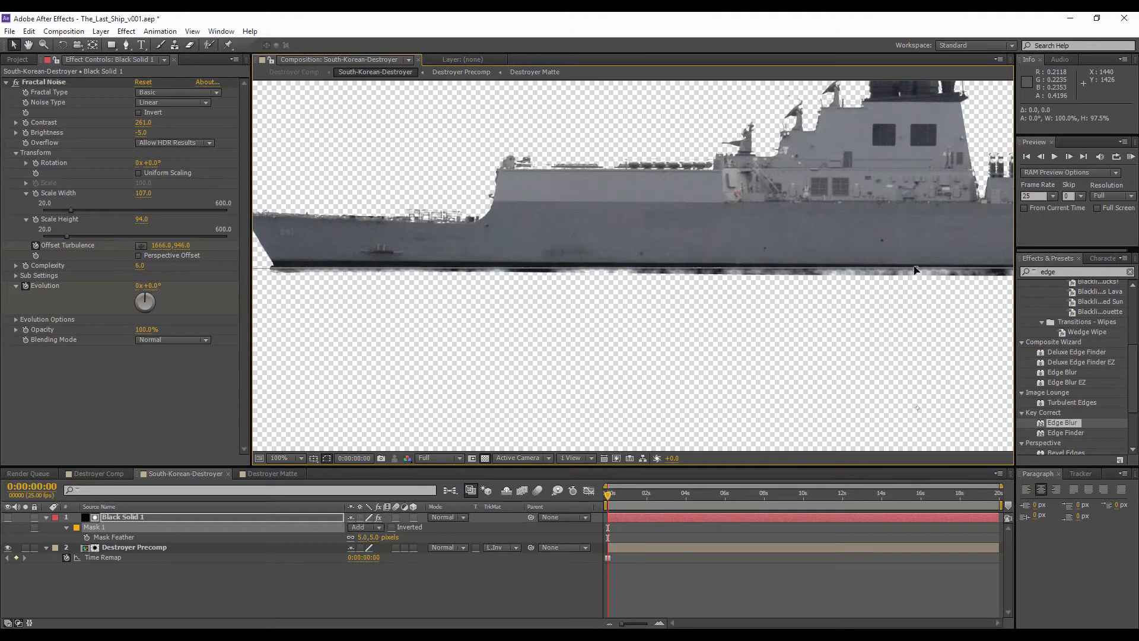
pyautogui.click(394, 603)
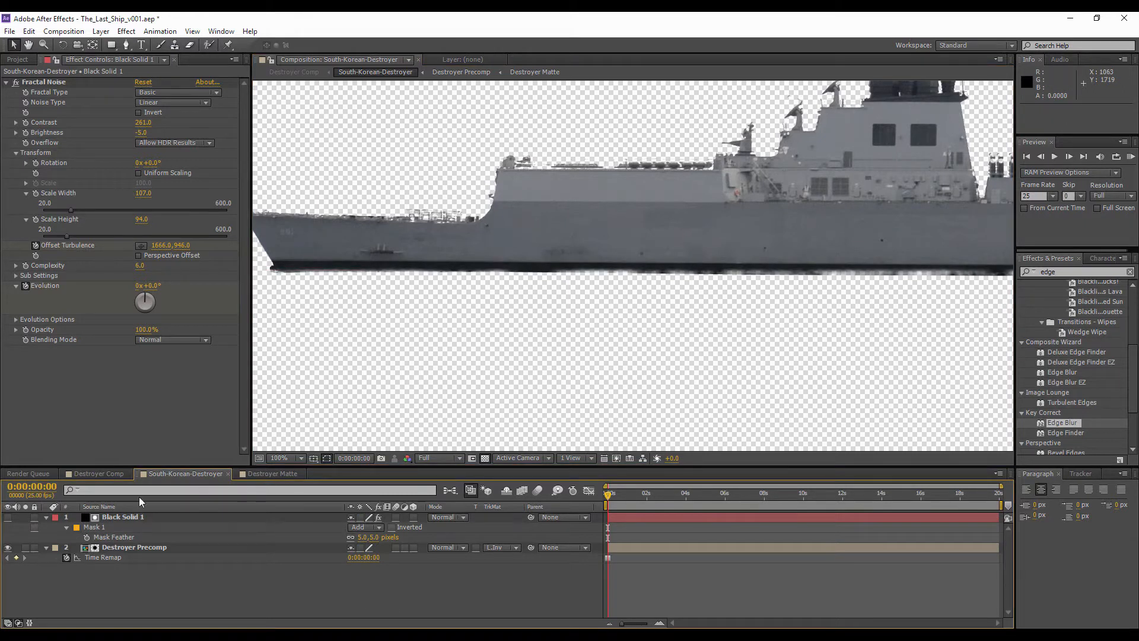
pyautogui.click(92, 526)
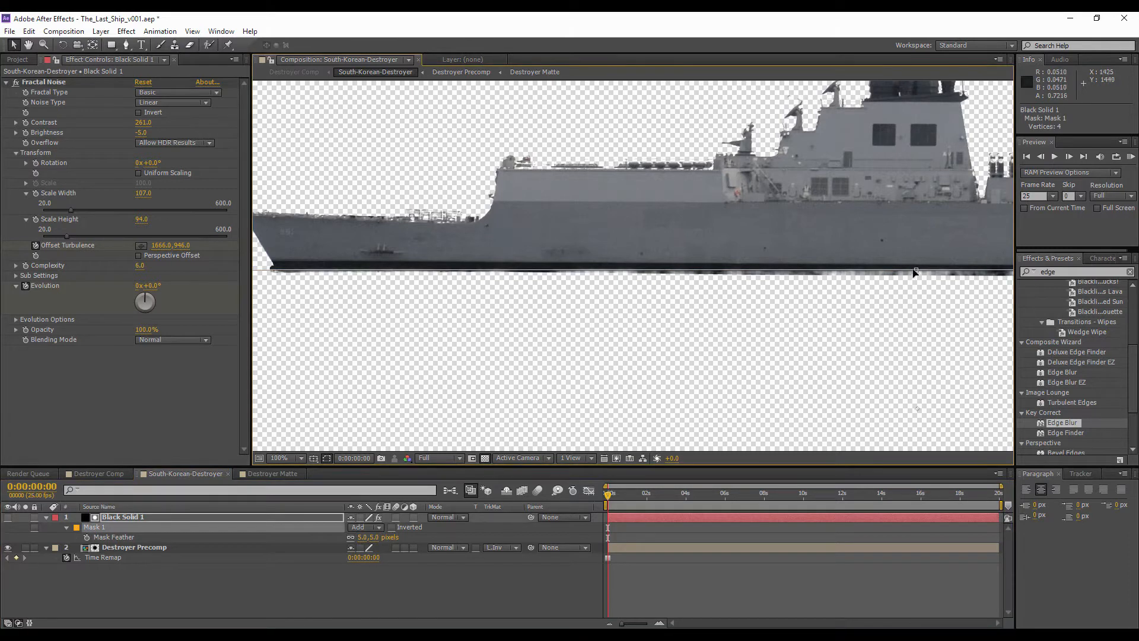
pyautogui.click(916, 269)
pyautogui.moveTo(918, 271); pyautogui.dragTo(916, 268)
pyautogui.click(188, 603)
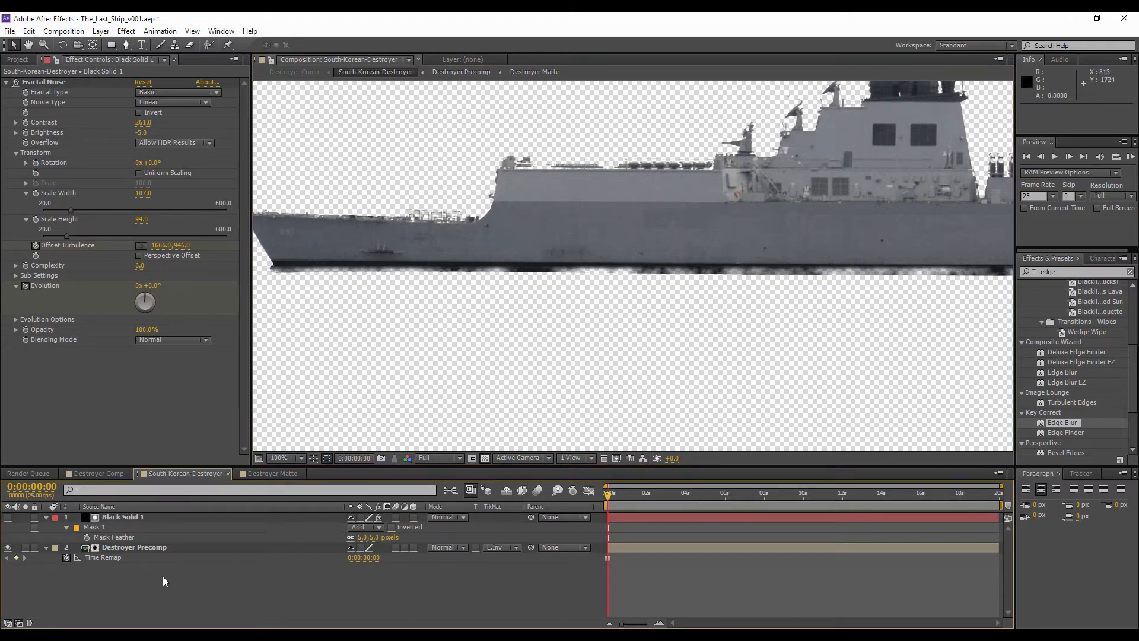
# - Show Black Solid 1 and raise its Fractal Noise complexity to 7.7
pyautogui.click(146, 521)
pyautogui.click(7, 517)
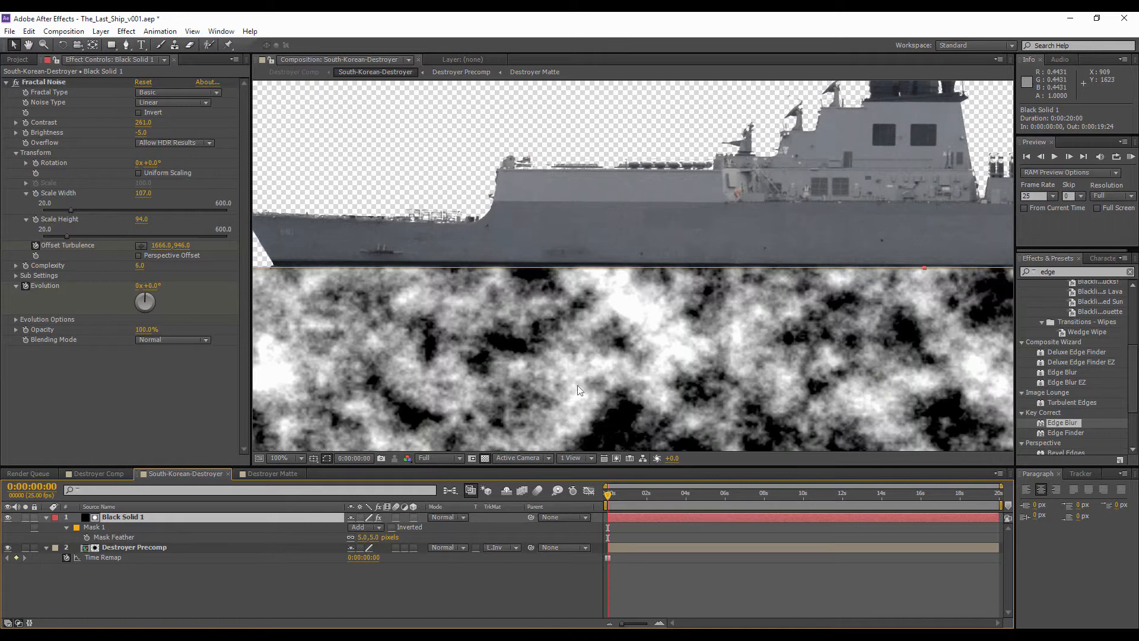
pyautogui.press('.')
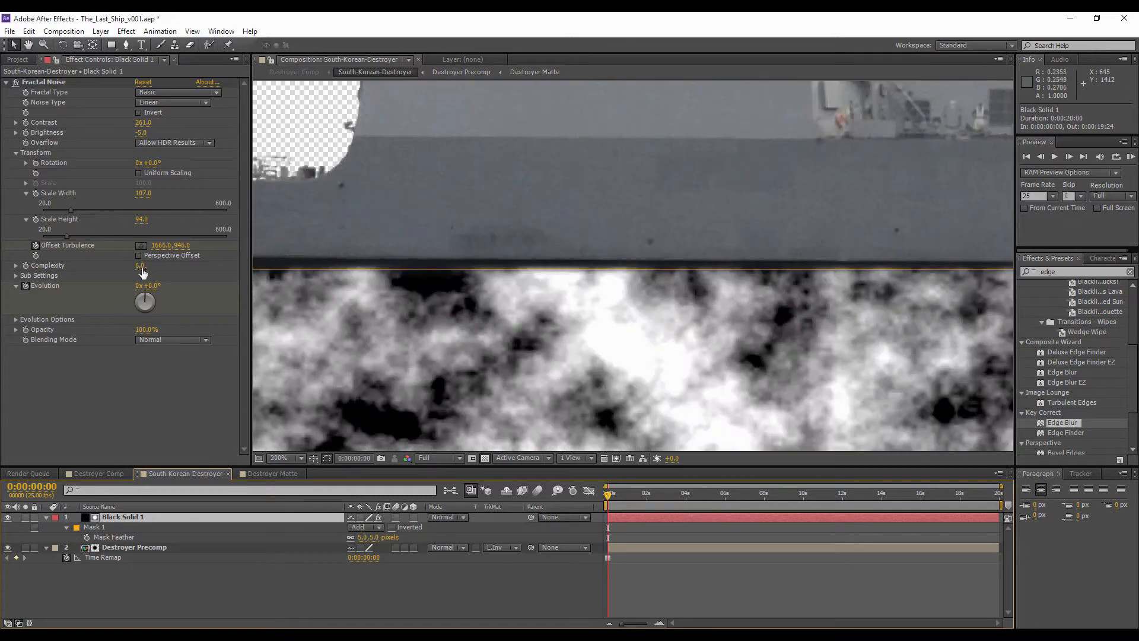
pyautogui.moveTo(141, 269); pyautogui.dragTo(152, 267)
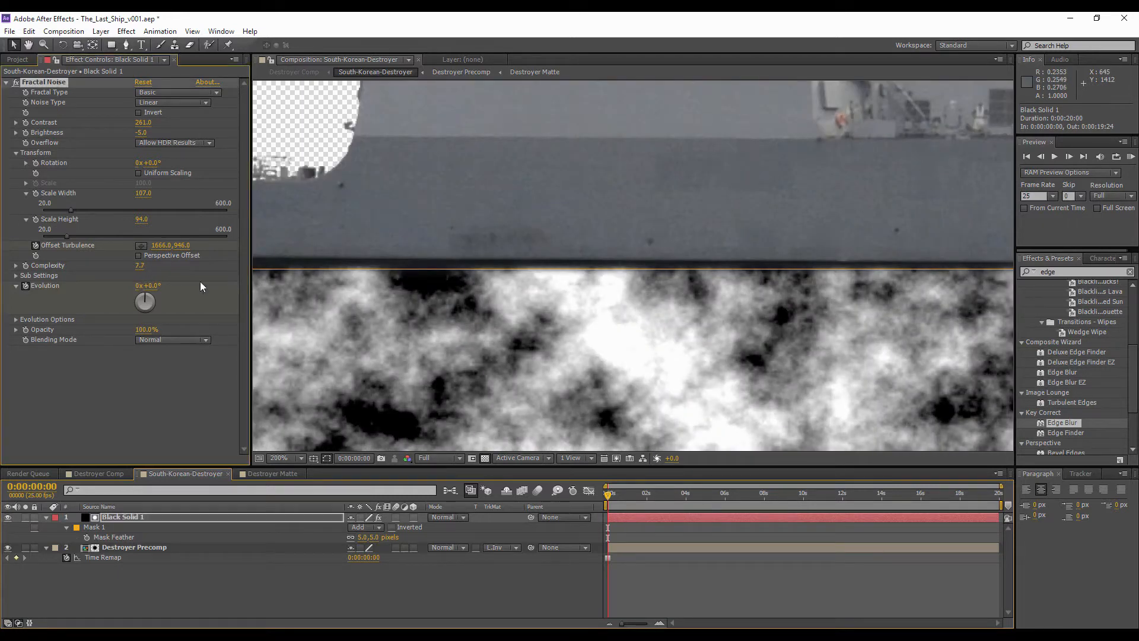
# - Apply CC Vector Blur to Black Solid 1 and set its amount to 6
pyautogui.rightClick(141, 518)
pyautogui.moveTo(187, 246)
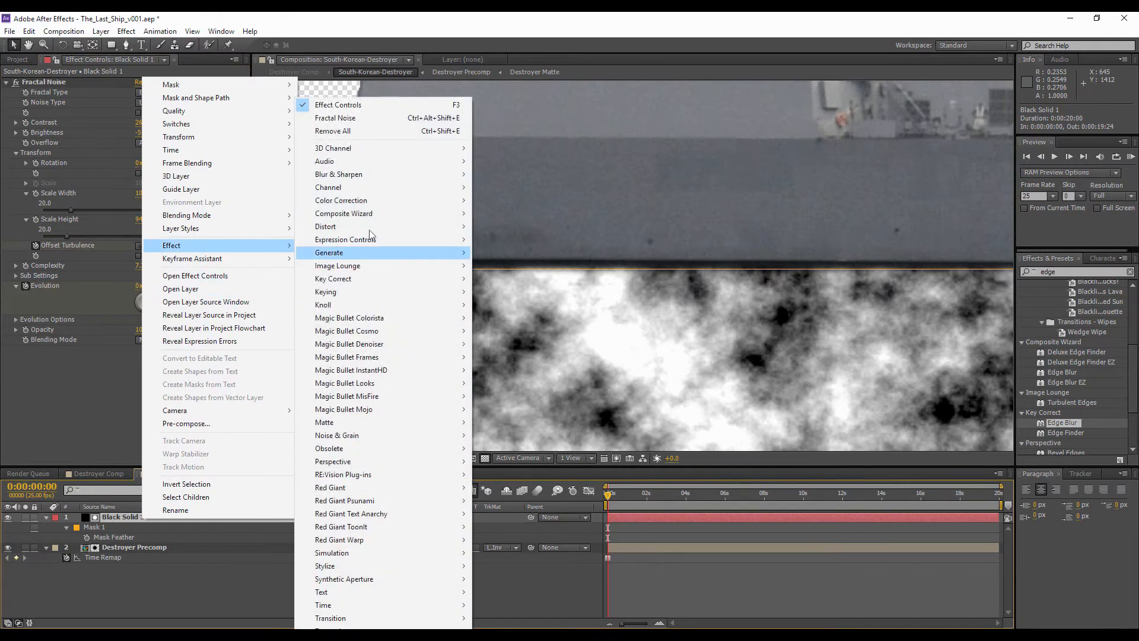
pyautogui.moveTo(363, 174)
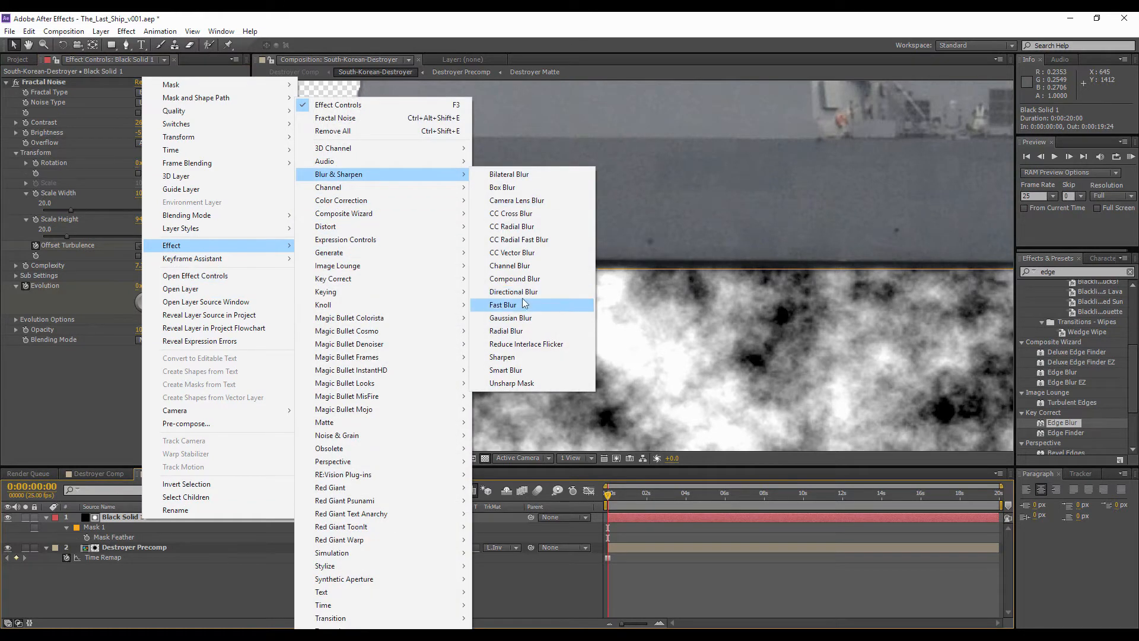
pyautogui.click(516, 252)
pyautogui.moveTo(140, 370); pyautogui.dragTo(179, 370)
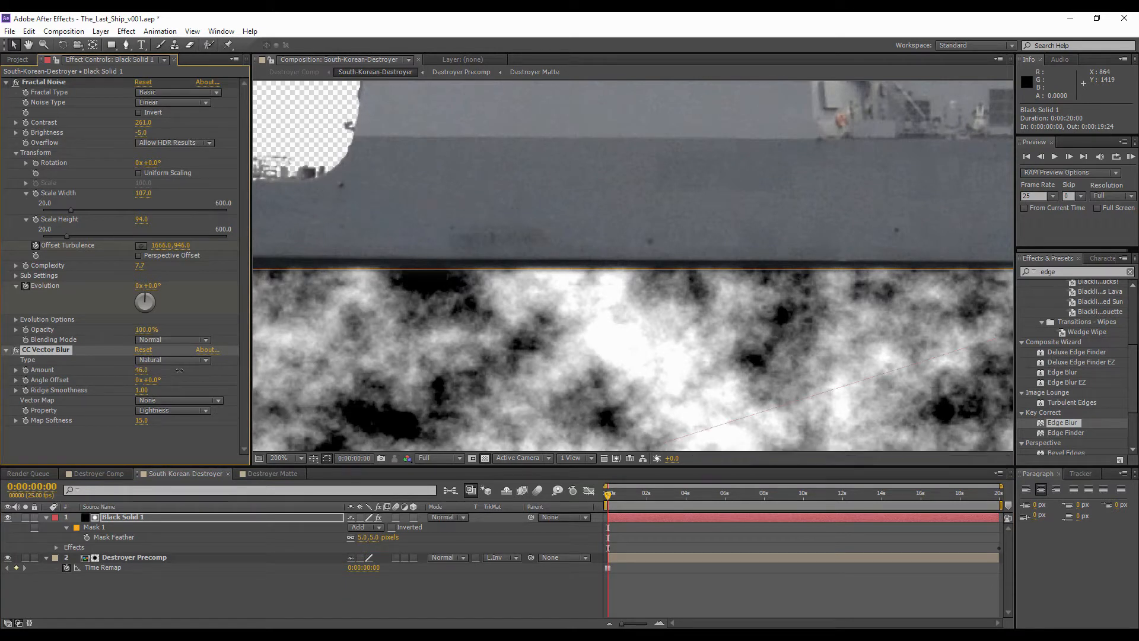
pyautogui.click(140, 371)
pyautogui.write('6')
pyautogui.click(199, 378)
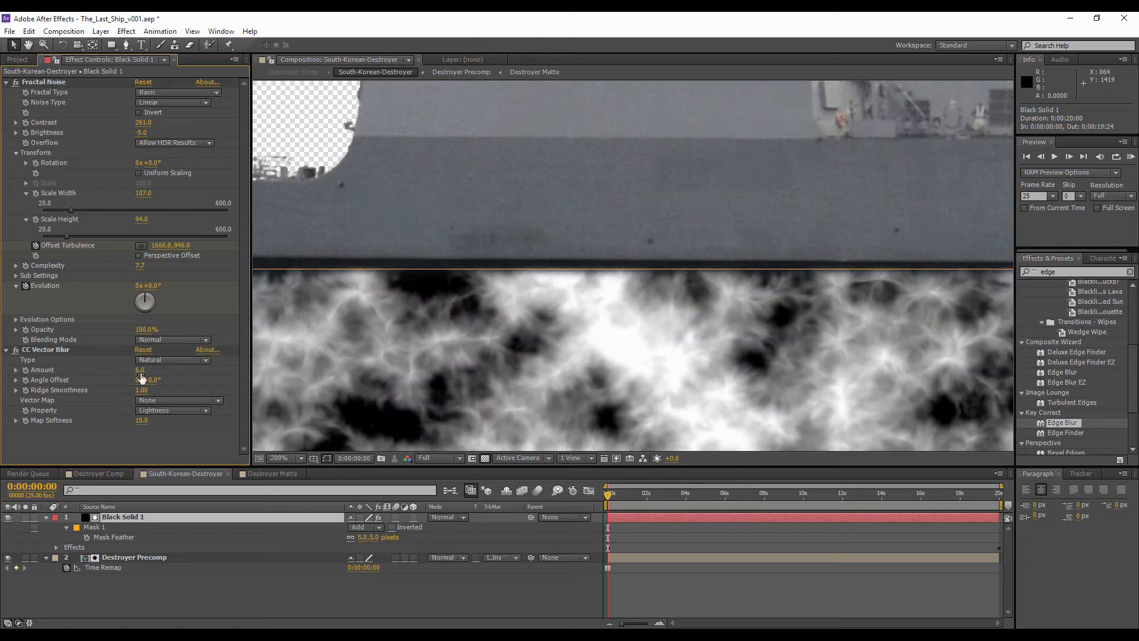
# - Compare the noise with CC Vector Blur off and on, and try a negative blur amount
pyautogui.click(143, 372)
pyautogui.click(181, 380)
pyautogui.rightClick(136, 518)
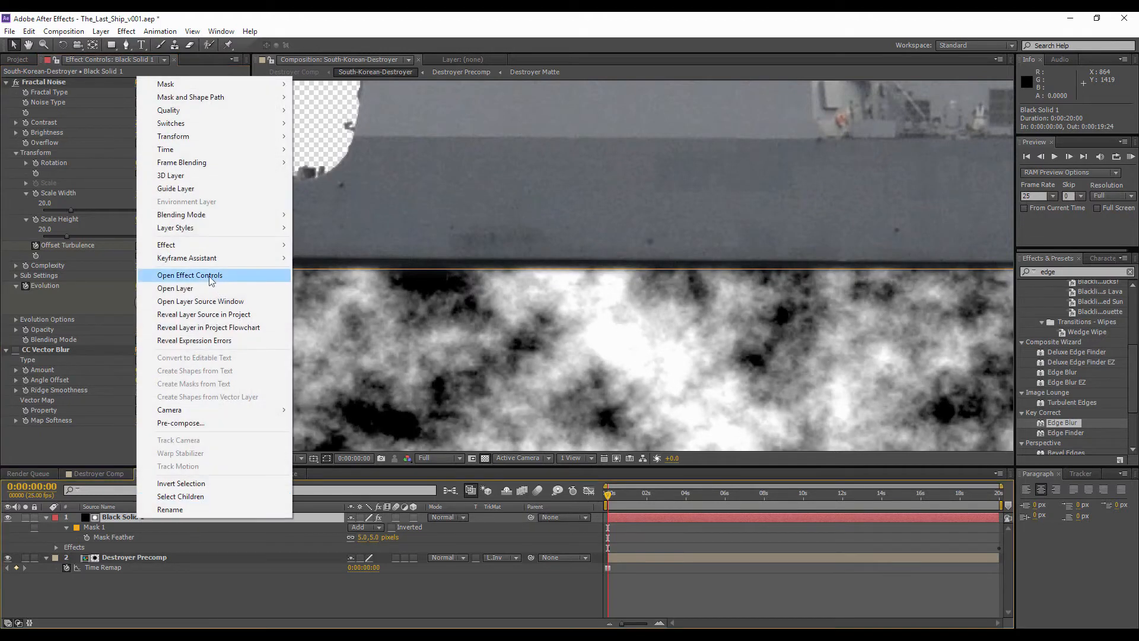
pyautogui.click(66, 350)
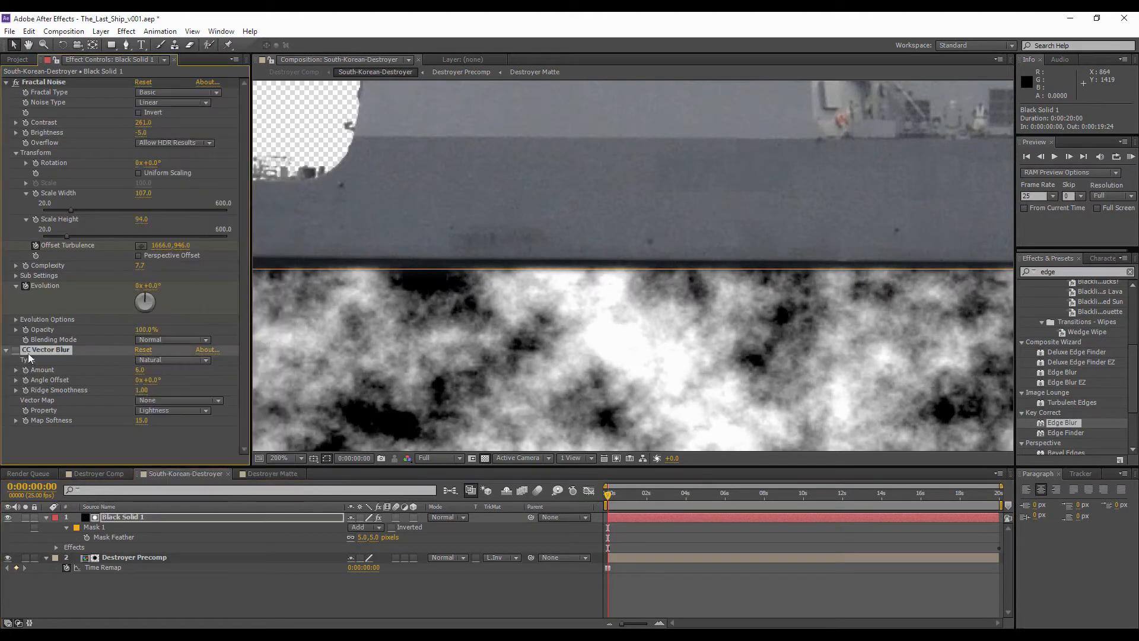
pyautogui.moveTo(140, 369); pyautogui.dragTo(118, 368)
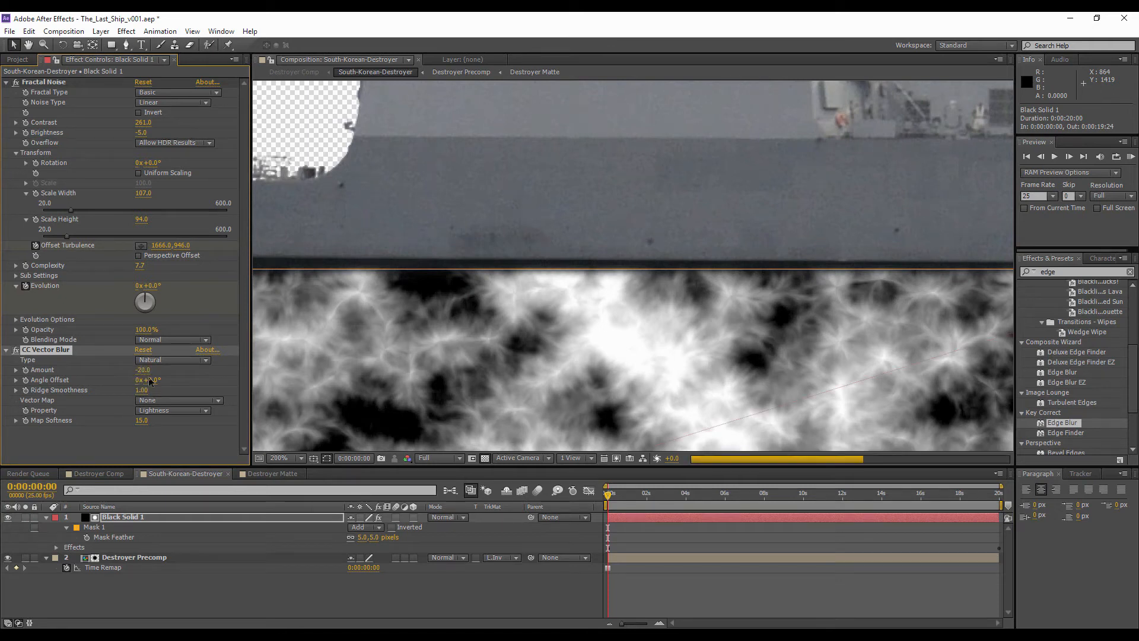
# - Set CC Vector Blur to the Perpendicular type with an amount of 15 and a ridge smoothness of 5
pyautogui.click(145, 370)
pyautogui.write('15')
pyautogui.click(172, 360)
pyautogui.click(165, 393)
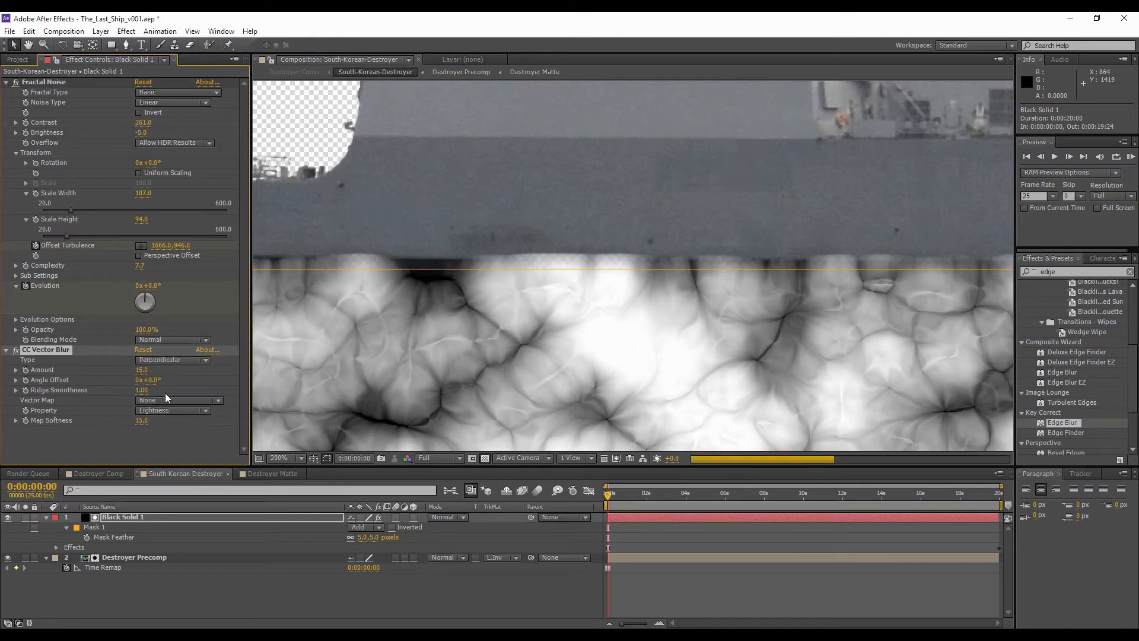
pyautogui.moveTo(165, 393); pyautogui.dragTo(201, 385)
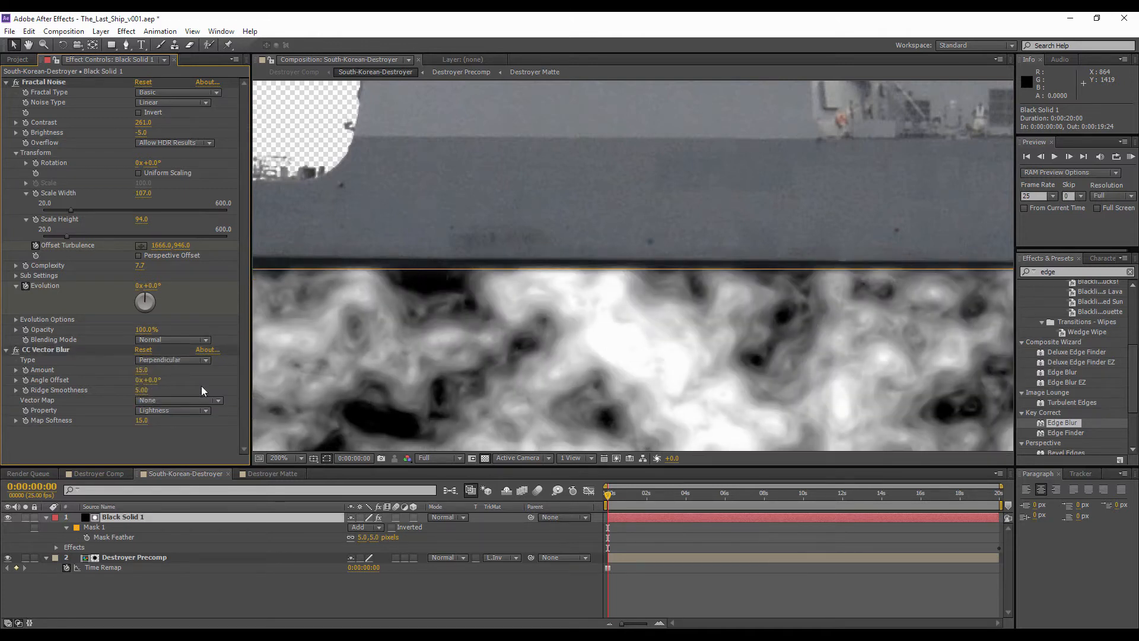
# - Reduce CC Vector Blur's amount to 10 and keep the ridge smoothness at 5 after trying 3
pyautogui.click(146, 370)
pyautogui.click(143, 391)
pyautogui.write('3')
pyautogui.press('Return')
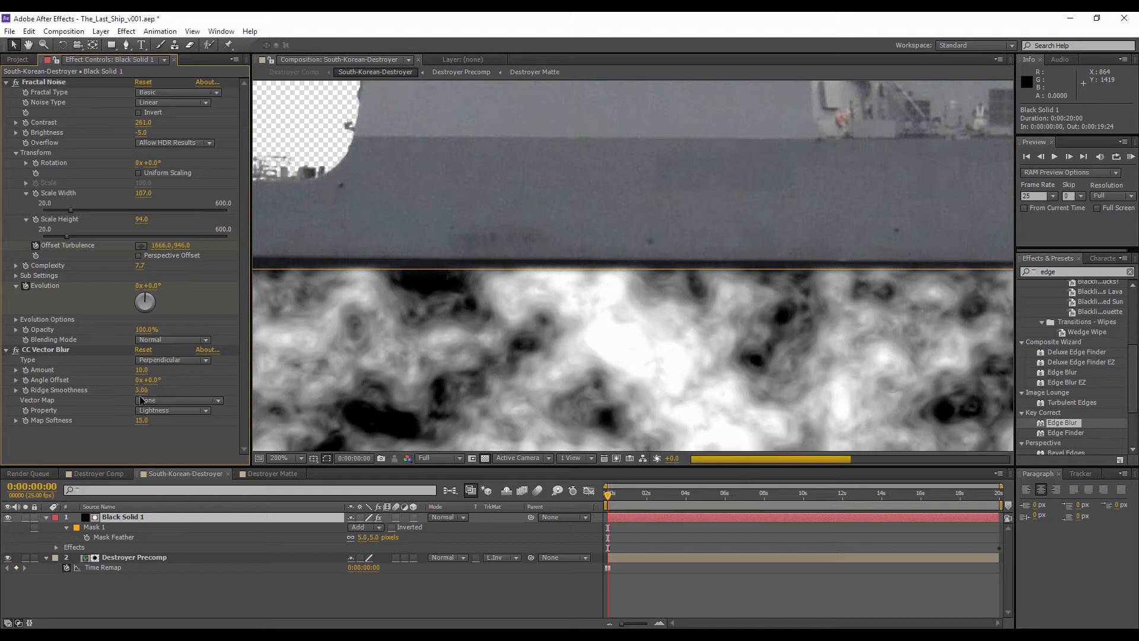
pyautogui.click(146, 390)
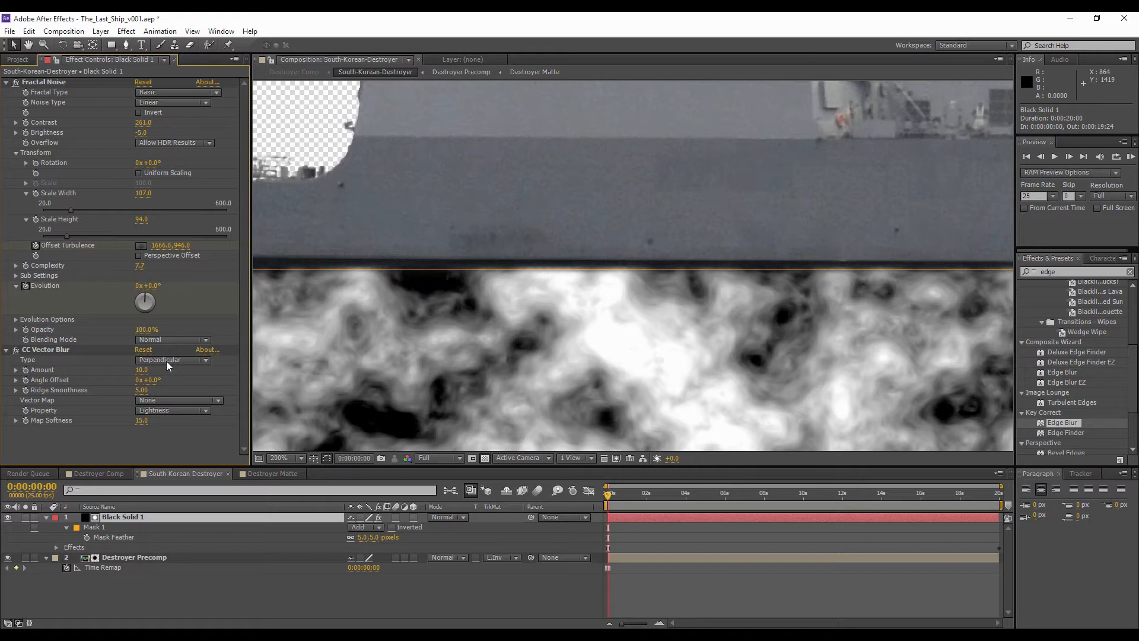
# - Hide Destroyer Precomp and turn off the transparency grid to view the noise layer against black
pyautogui.click(8, 559)
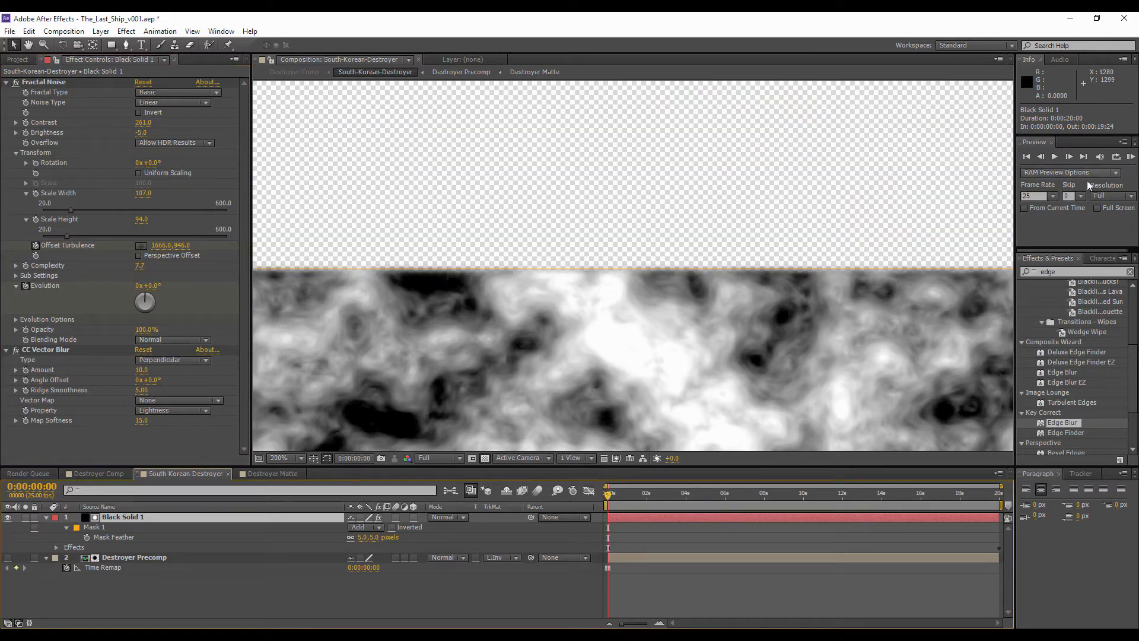
pyautogui.click(484, 458)
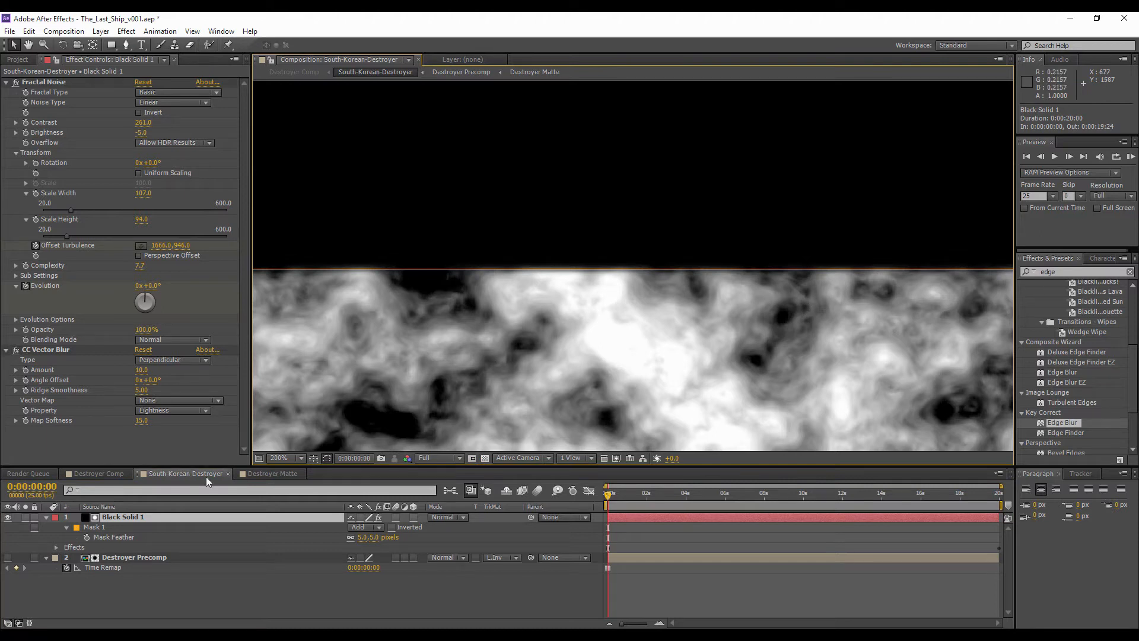
# - Search the effects for "edge" and apply Roughen Edges to Black Solid 1
pyautogui.rightClick(130, 516)
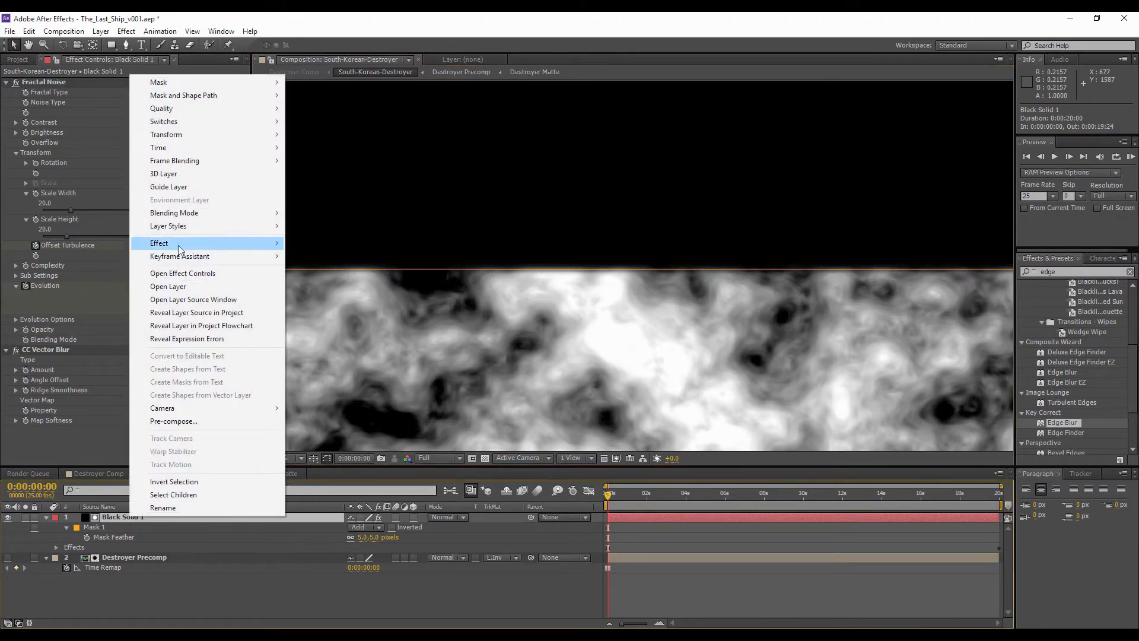
pyautogui.moveTo(234, 243)
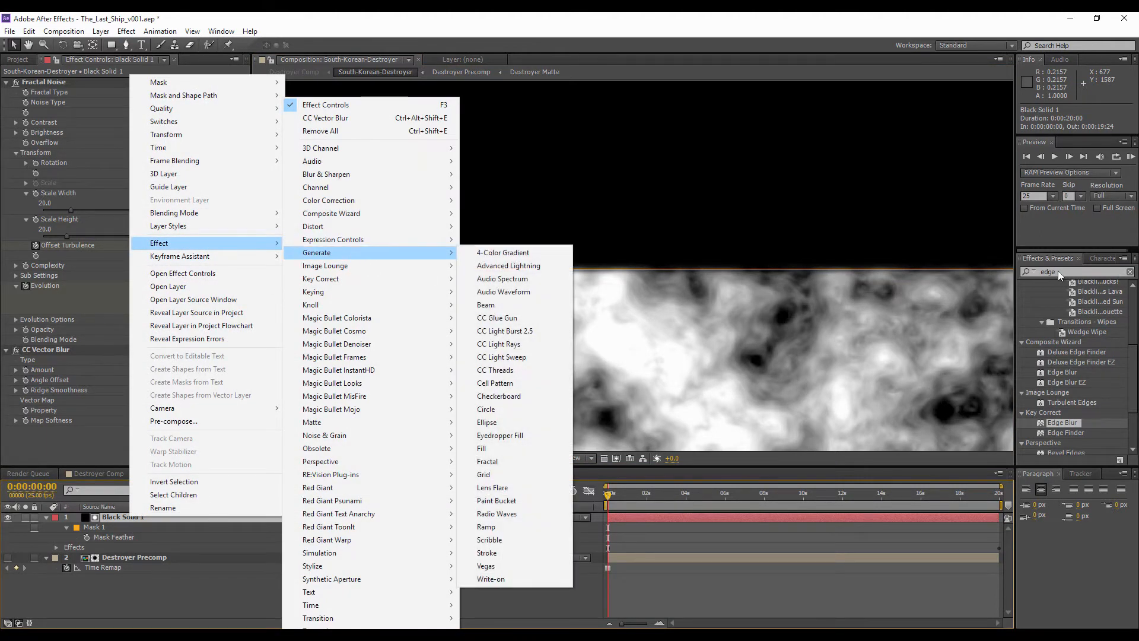
pyautogui.click(1064, 272)
pyautogui.moveTo(1064, 272); pyautogui.dragTo(1033, 276)
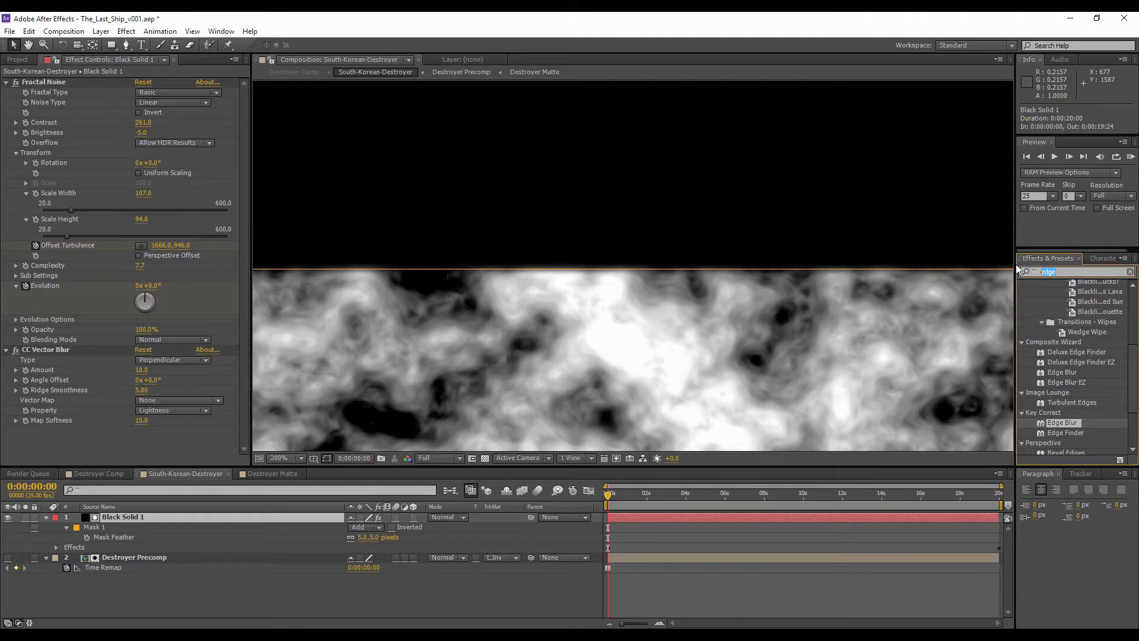
pyautogui.write('edge')
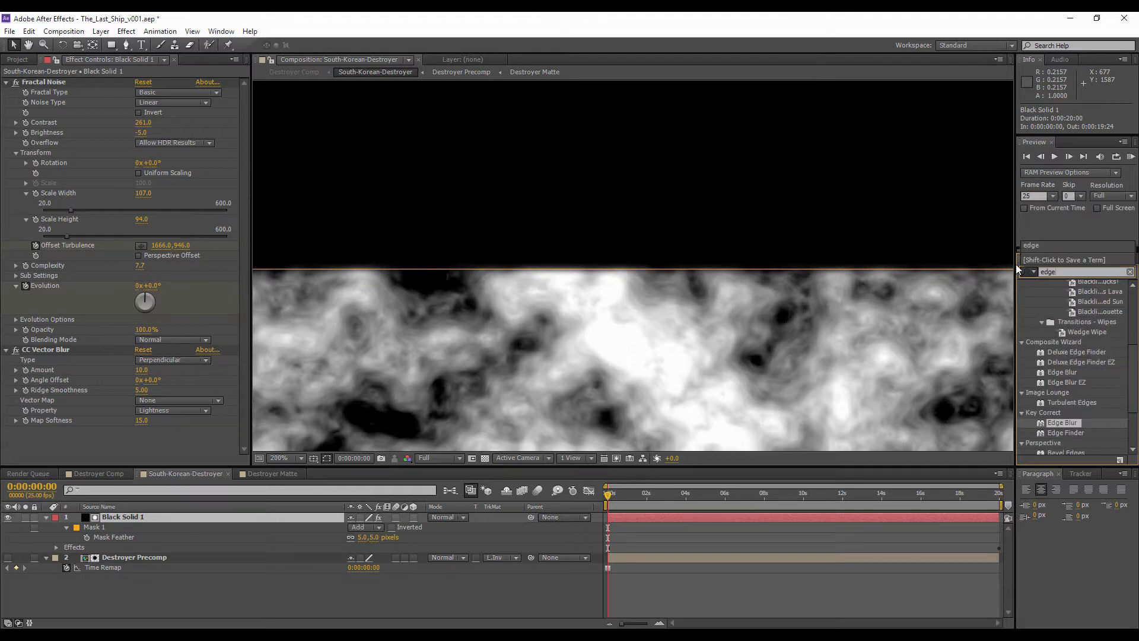
pyautogui.scroll(-3, 1098, 397)
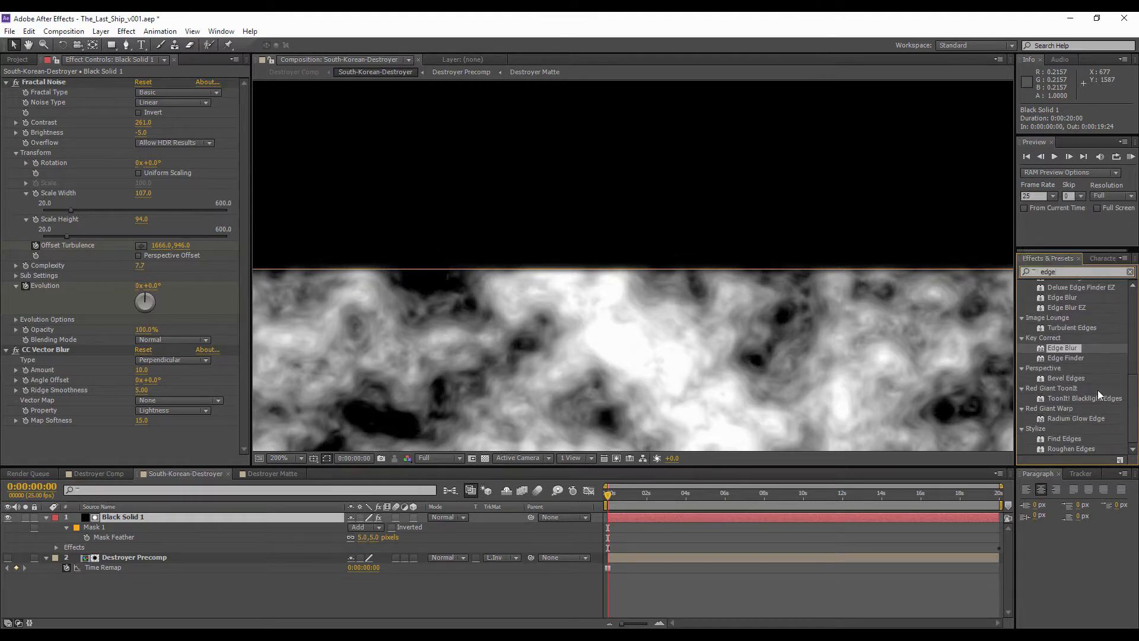
pyautogui.click(1058, 449)
pyautogui.moveTo(1061, 449); pyautogui.dragTo(148, 515)
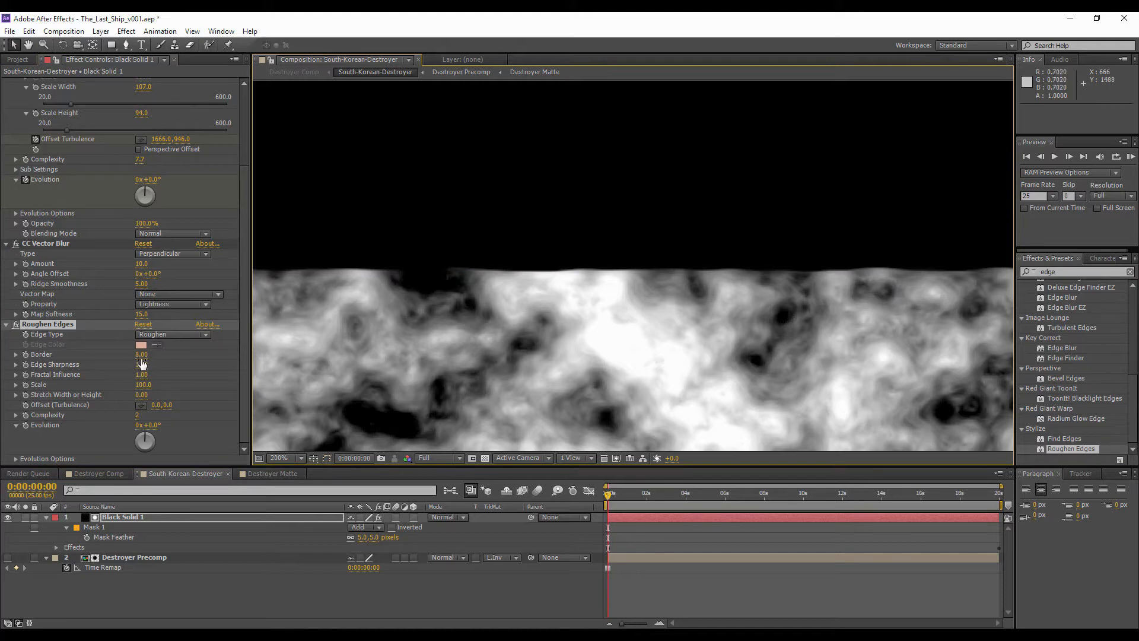
# - Set Roughen Edges' Border to 29.60 and Scale to 86, and undo the extra trial changes
pyautogui.moveTo(157, 354); pyautogui.dragTo(223, 351)
pyautogui.moveTo(146, 384); pyautogui.dragTo(216, 405)
pyautogui.hotkey('ctrl', 'z')
pyautogui.hotkey('ctrl', 'z')
# - Animate Roughen Edges' Offset (Turbulence) from 0.0,0.0 at the first frame to -1170.0,0.0 at the last frame
pyautogui.click(25, 405)
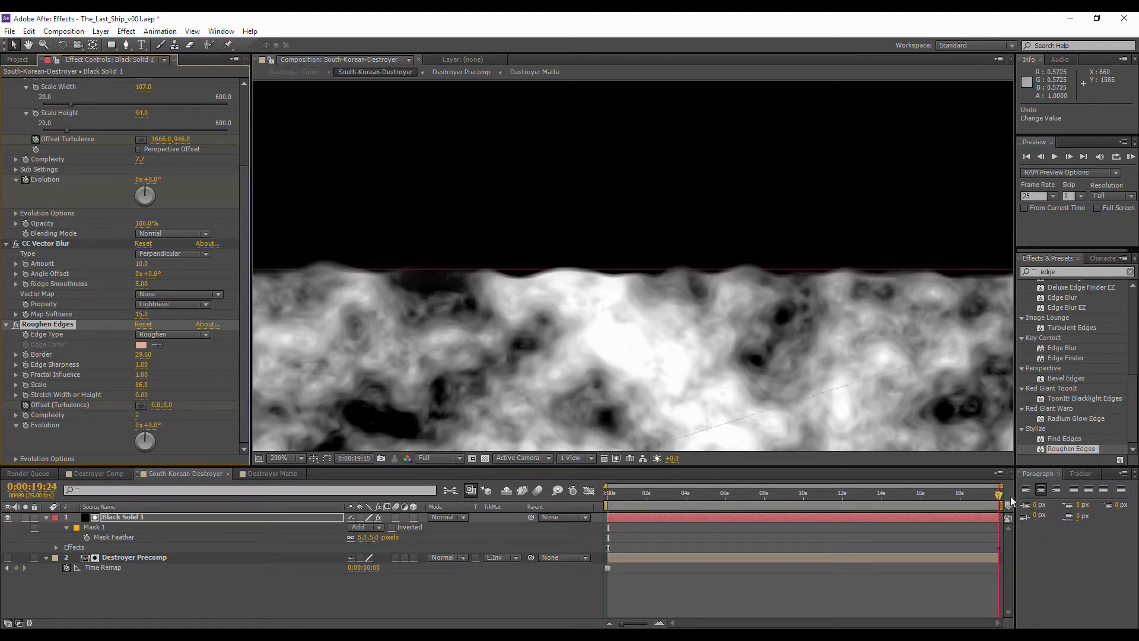
pyautogui.click(1009, 496)
pyautogui.moveTo(144, 405); pyautogui.dragTo(83, 407)
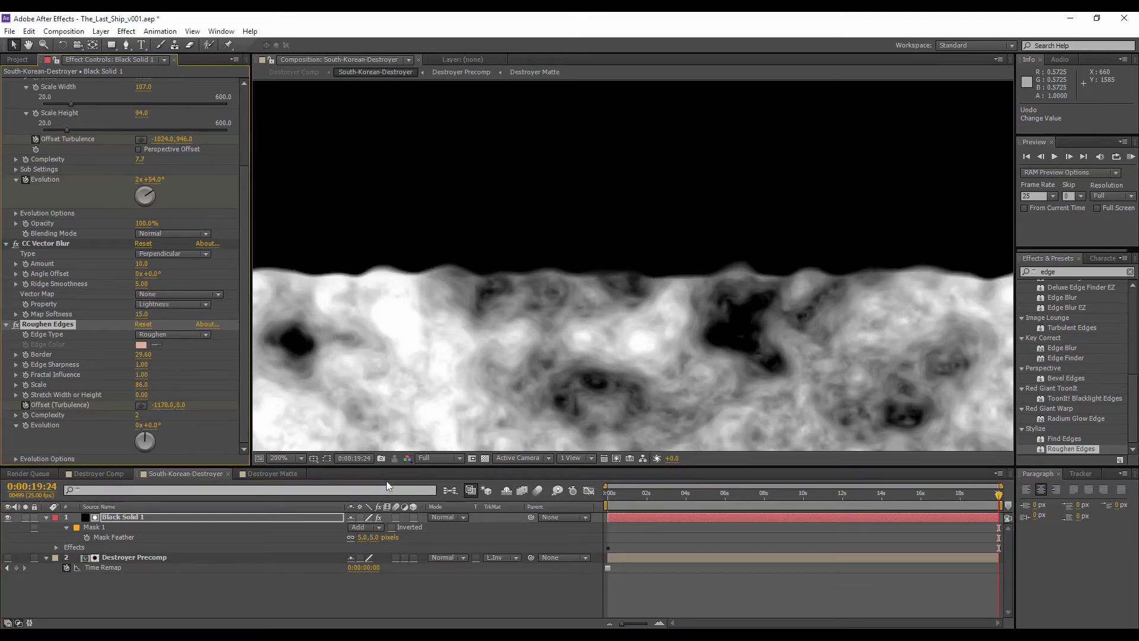
# - Animate Roughen Edges' Evolution with keyframes from 0° at the first frame to a higher value at the last frame
pyautogui.click(611, 493)
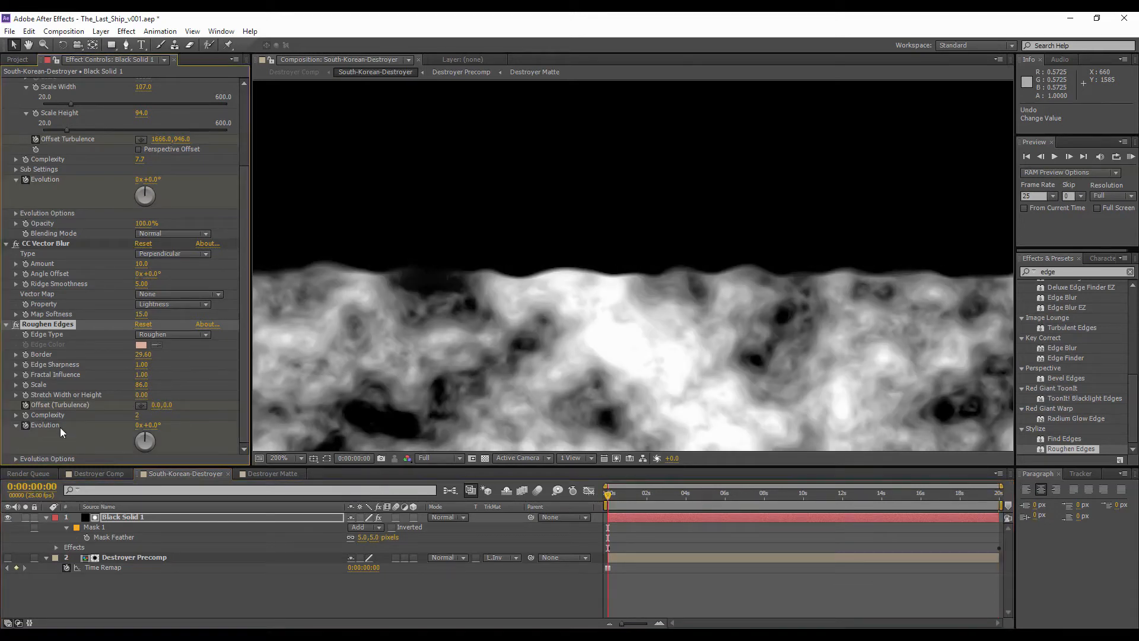
pyautogui.click(1001, 494)
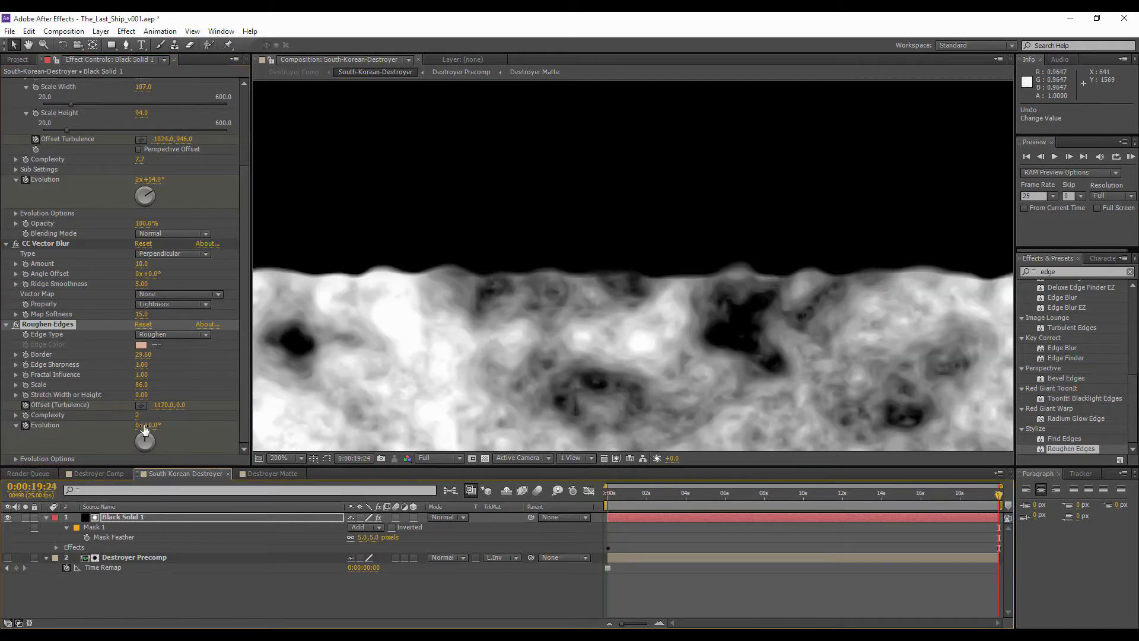
pyautogui.moveTo(153, 425); pyautogui.dragTo(256, 415)
pyautogui.click(605, 492)
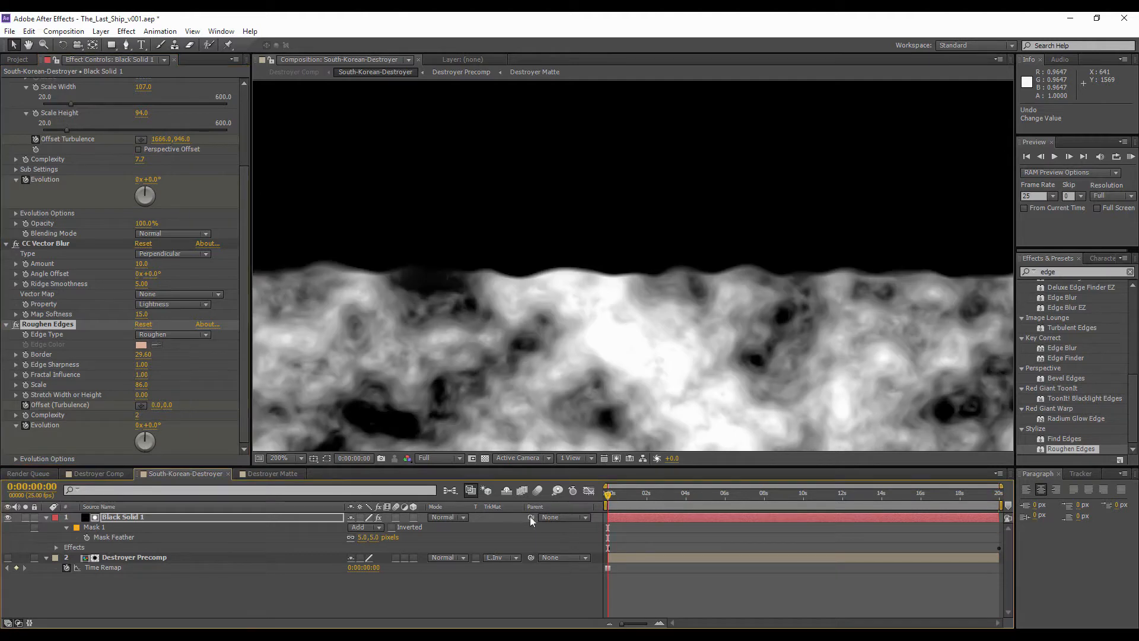
# - Hide Black Solid 1, show Destroyer Precomp, and check the matted waterline briefly against the transparency grid
pyautogui.click(202, 578)
pyautogui.click(8, 516)
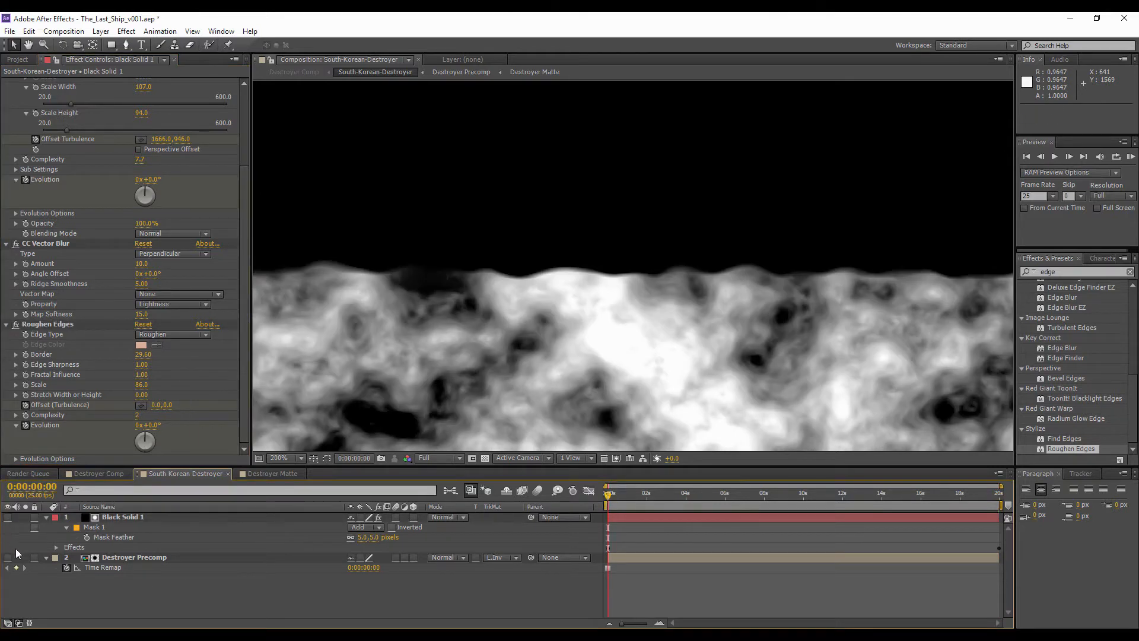
pyautogui.click(7, 557)
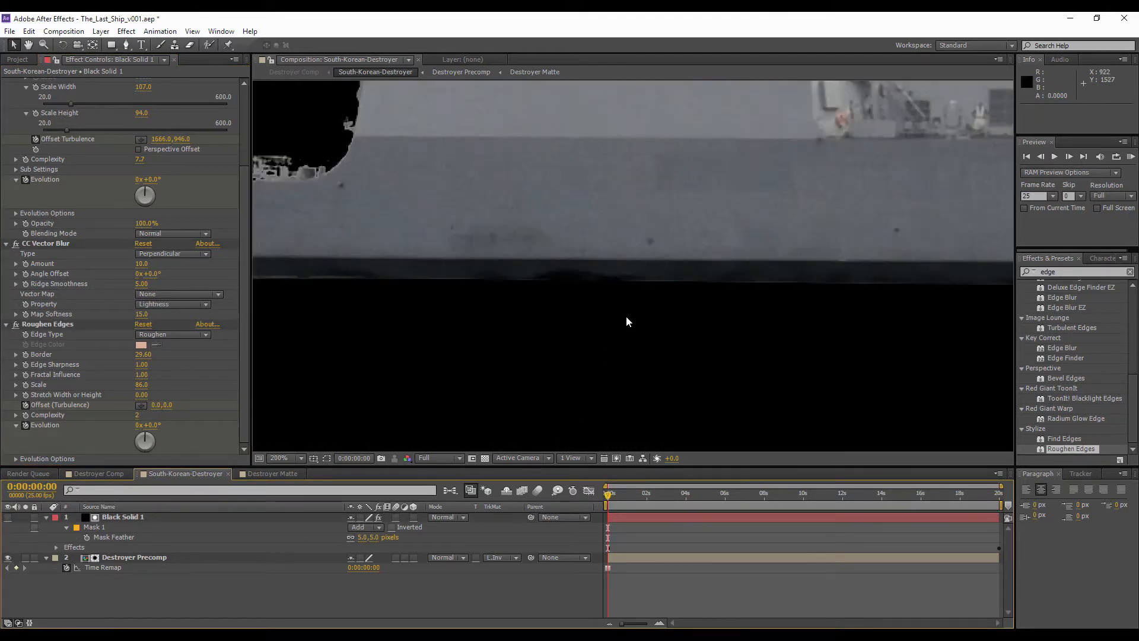
pyautogui.click(484, 460)
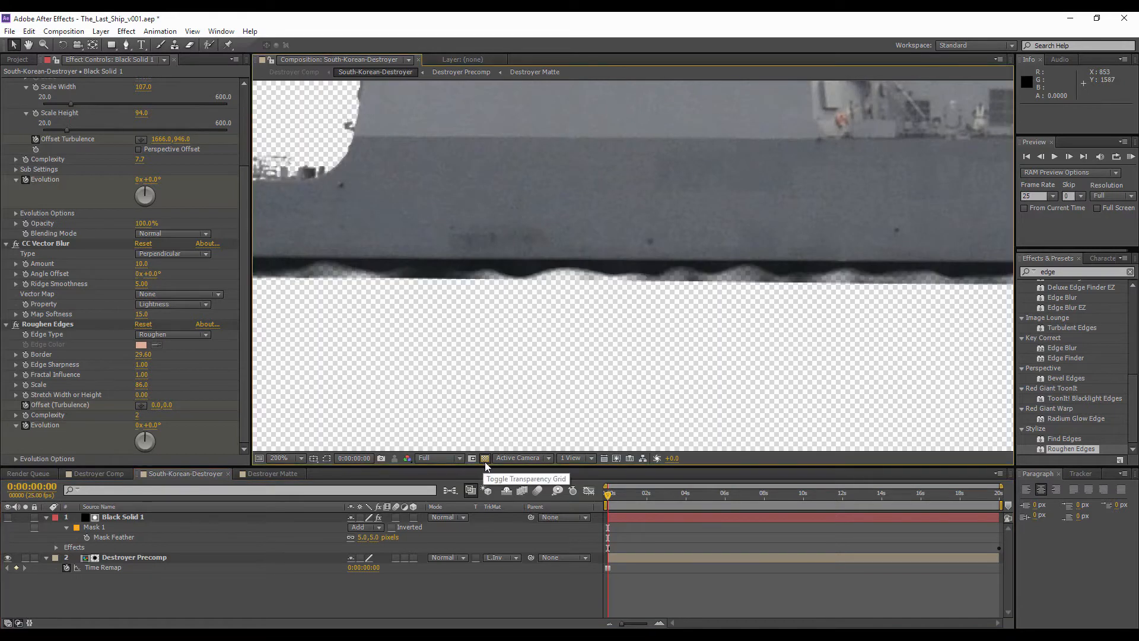
pyautogui.click(485, 460)
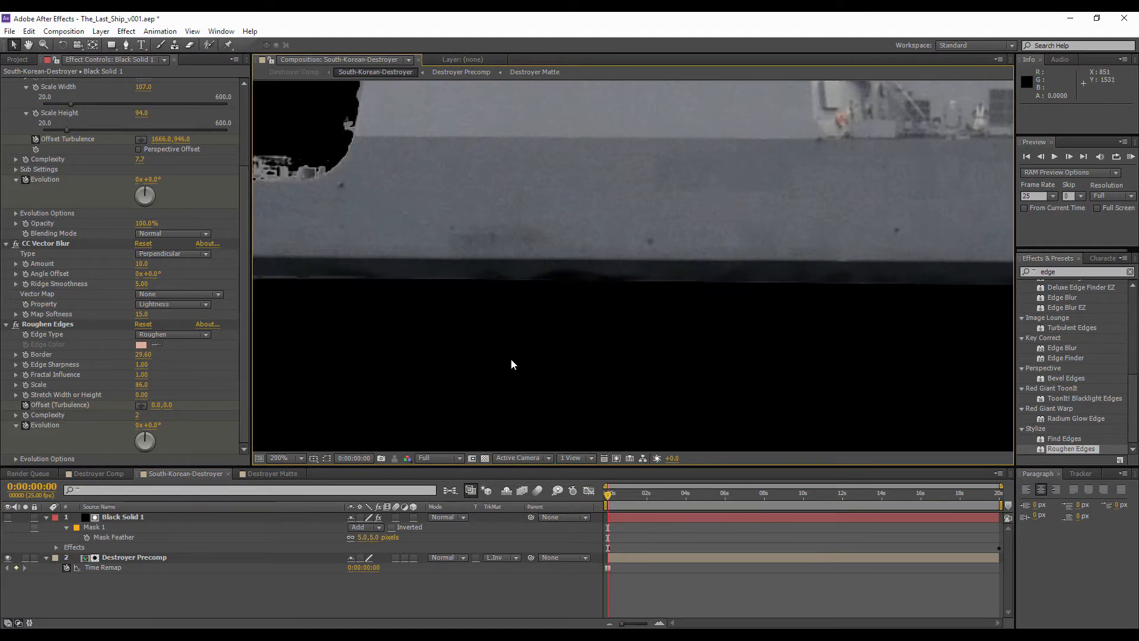
# - Show Black Solid 1 temporarily to compare its noise edge with the bottom of the ship's hull
pyautogui.click(117, 518)
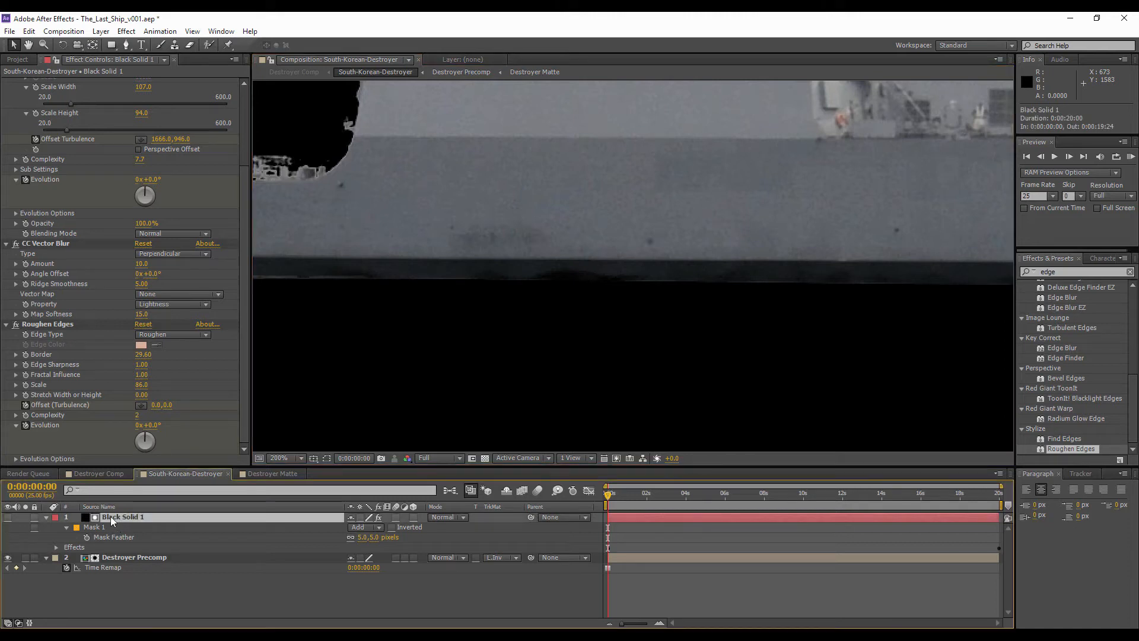
pyautogui.click(8, 517)
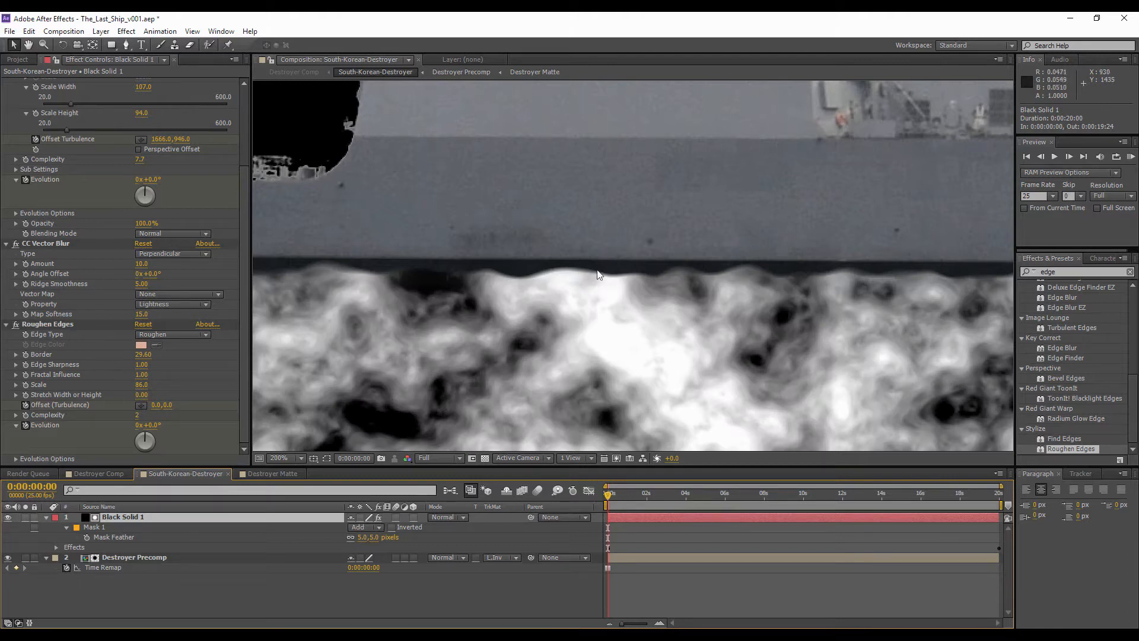
pyautogui.moveTo(490, 283); pyautogui.dragTo(770, 295)
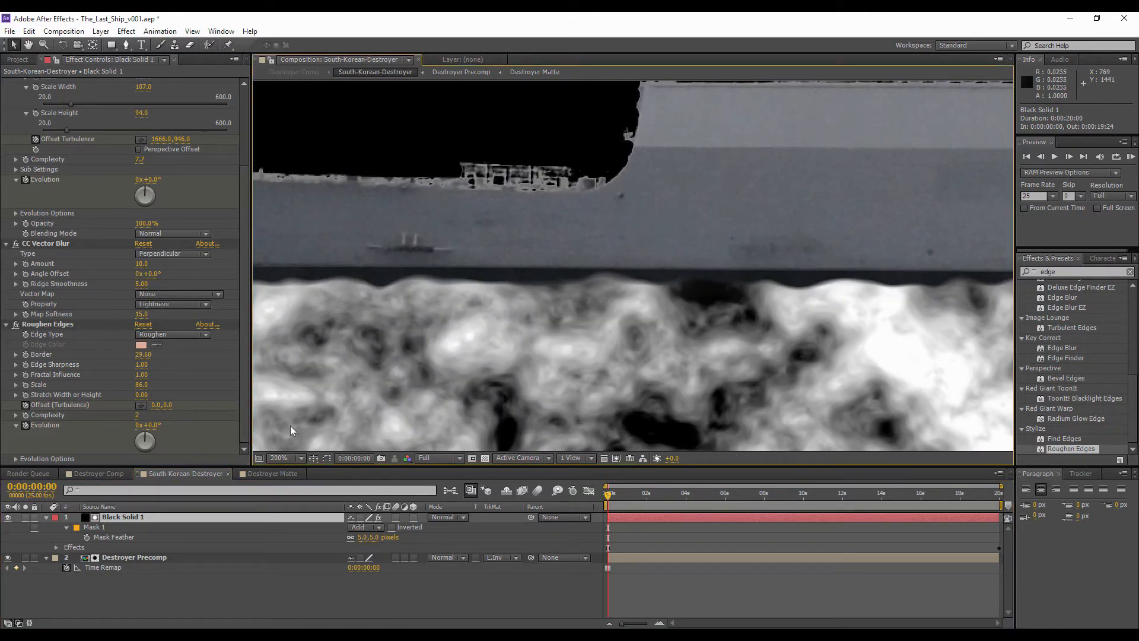
pyautogui.click(8, 518)
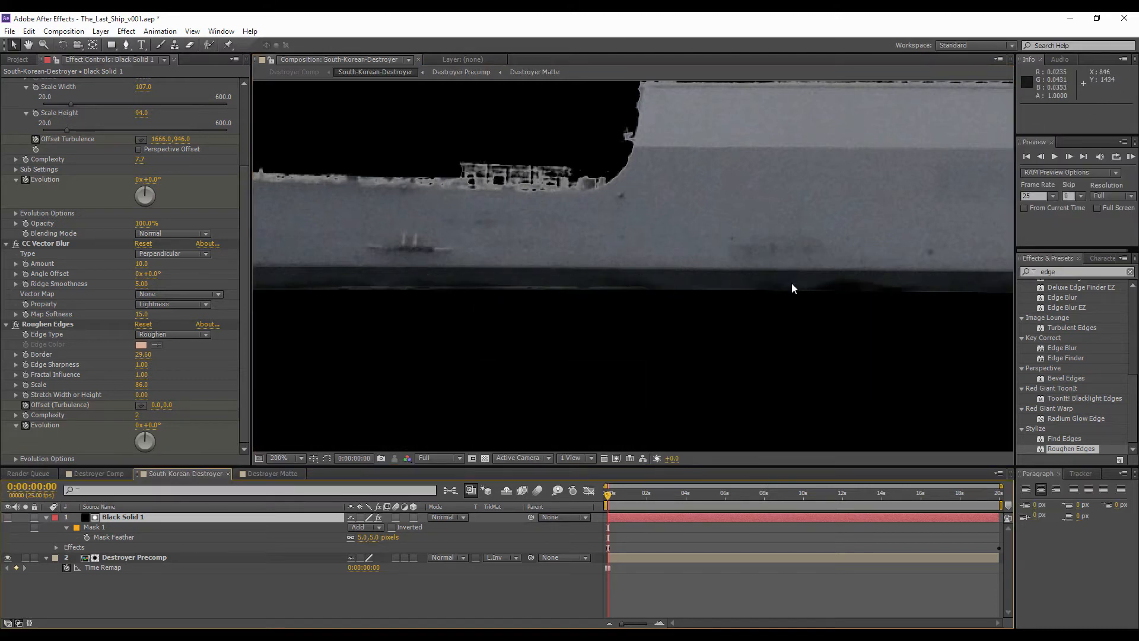
# - Raise the viewer exposure to +2.9 to inspect the hull's waterline, show Black Solid 1 again, and reset the exposure
pyautogui.scroll(1, 475, 308)
pyautogui.moveTo(451, 379); pyautogui.dragTo(954, 339)
pyautogui.moveTo(671, 458); pyautogui.dragTo(690, 461)
pyautogui.moveTo(866, 264); pyautogui.dragTo(374, 315)
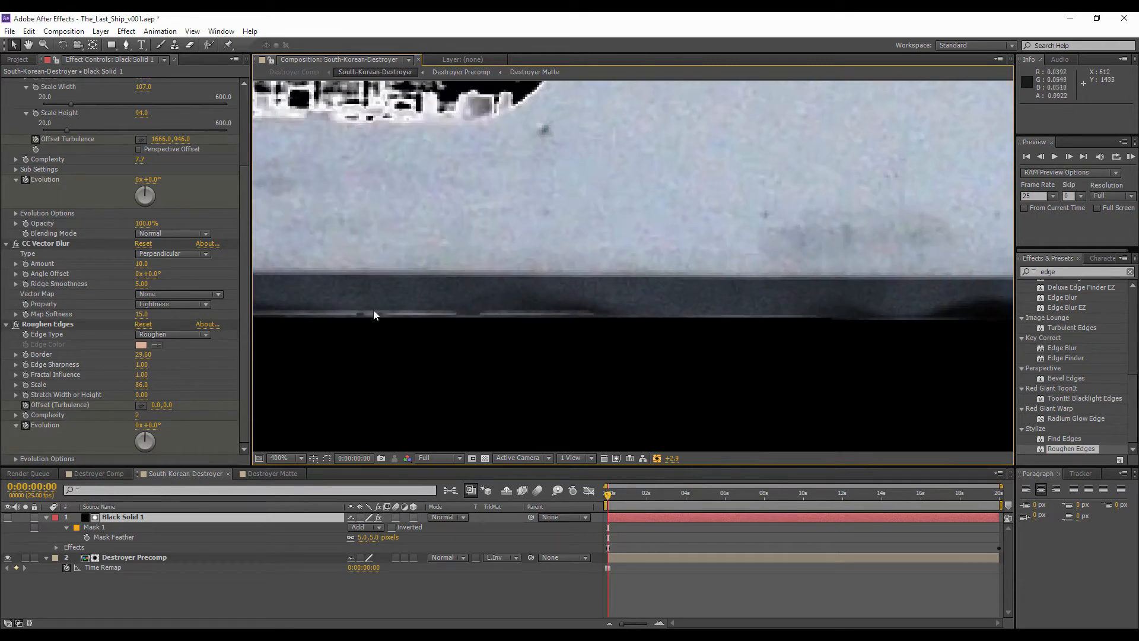
pyautogui.scroll(-1, 379, 315)
pyautogui.moveTo(765, 330); pyautogui.dragTo(433, 316)
pyautogui.click(8, 516)
pyautogui.scroll(-1, 580, 277)
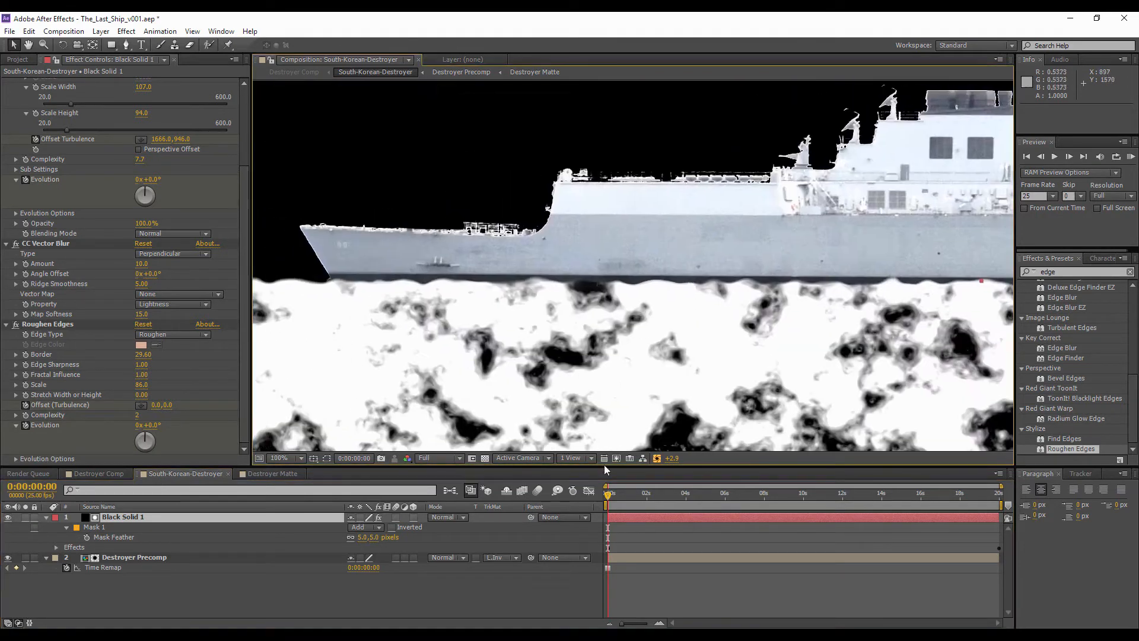
pyautogui.click(656, 458)
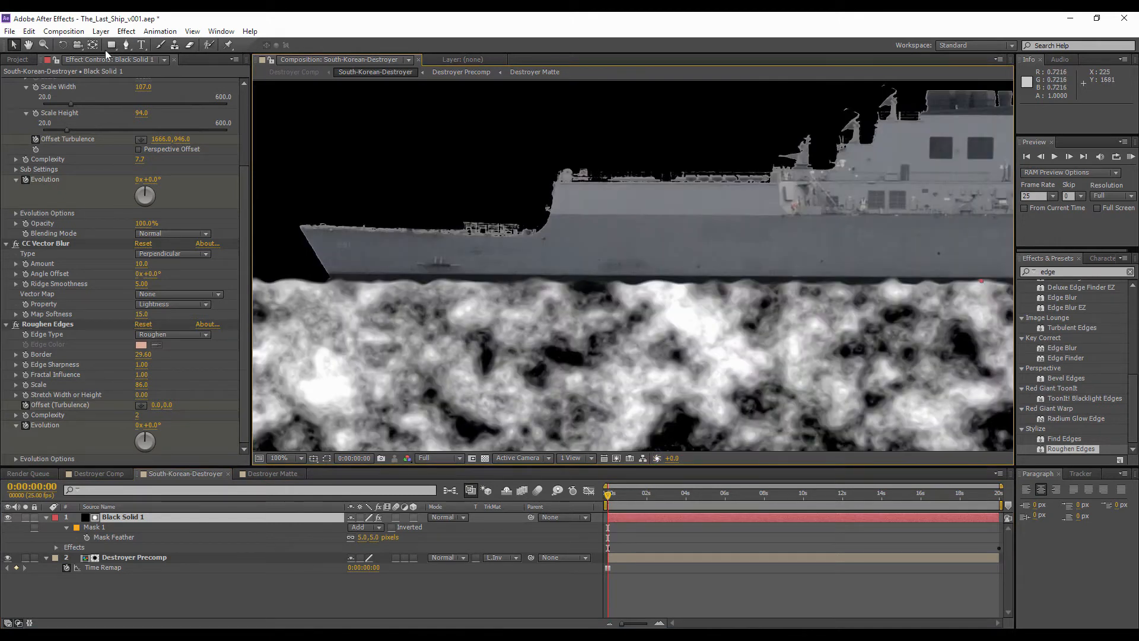
# - Duplicate Black Solid 1 and set the duplicate's Roughen Edges Scale to 43
pyautogui.hotkey('ctrl', 'd')
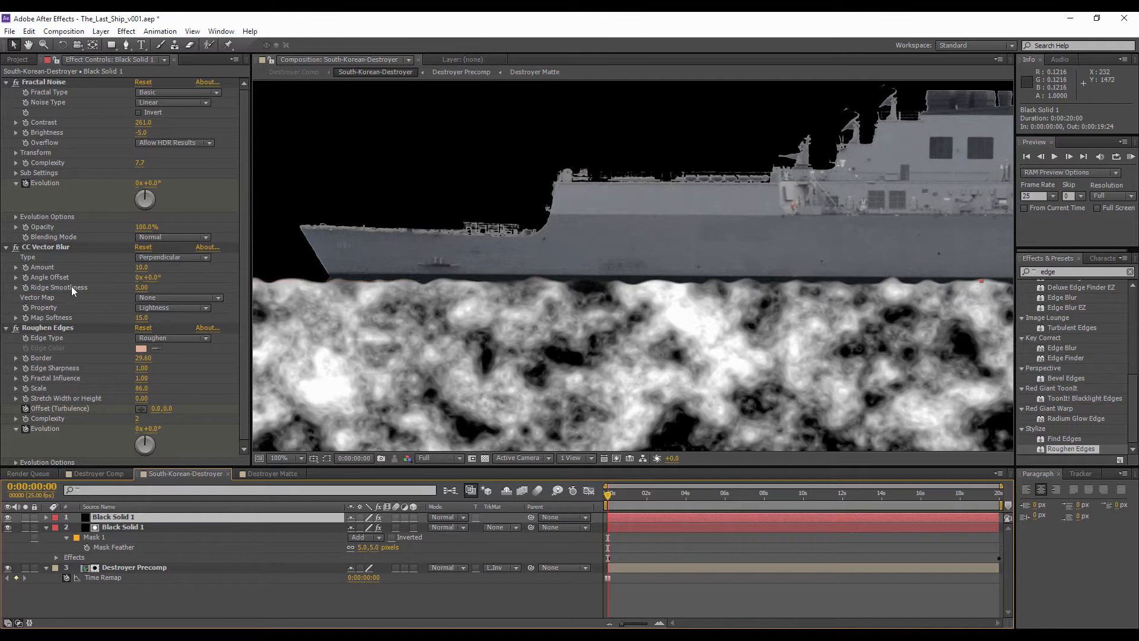
pyautogui.rightClick(127, 521)
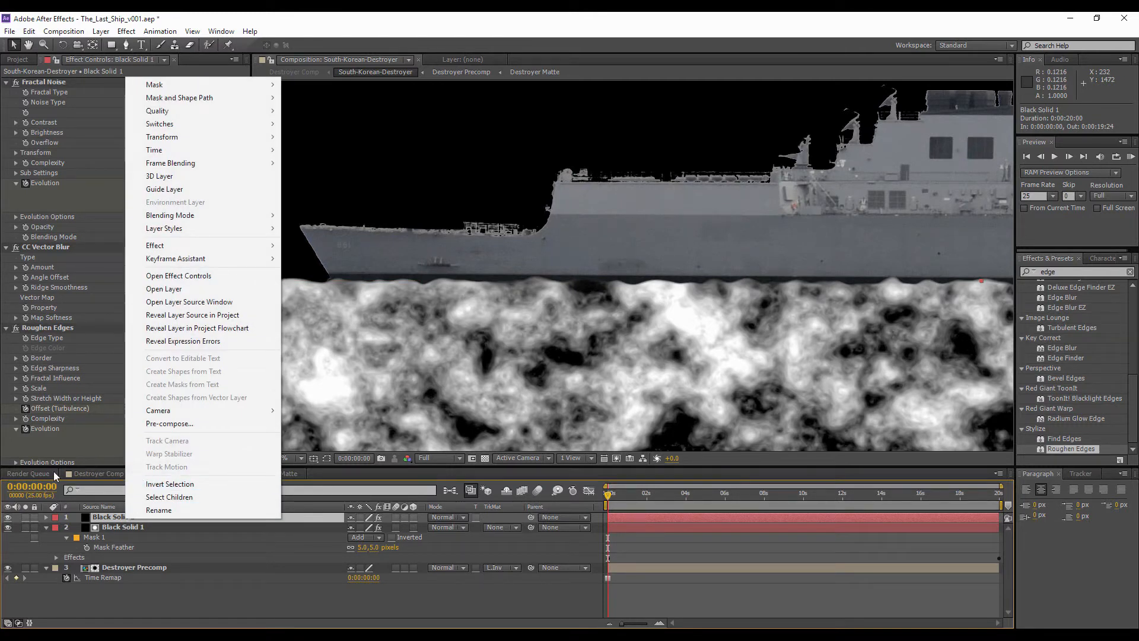
pyautogui.click(56, 329)
pyautogui.moveTo(143, 390); pyautogui.dragTo(118, 388)
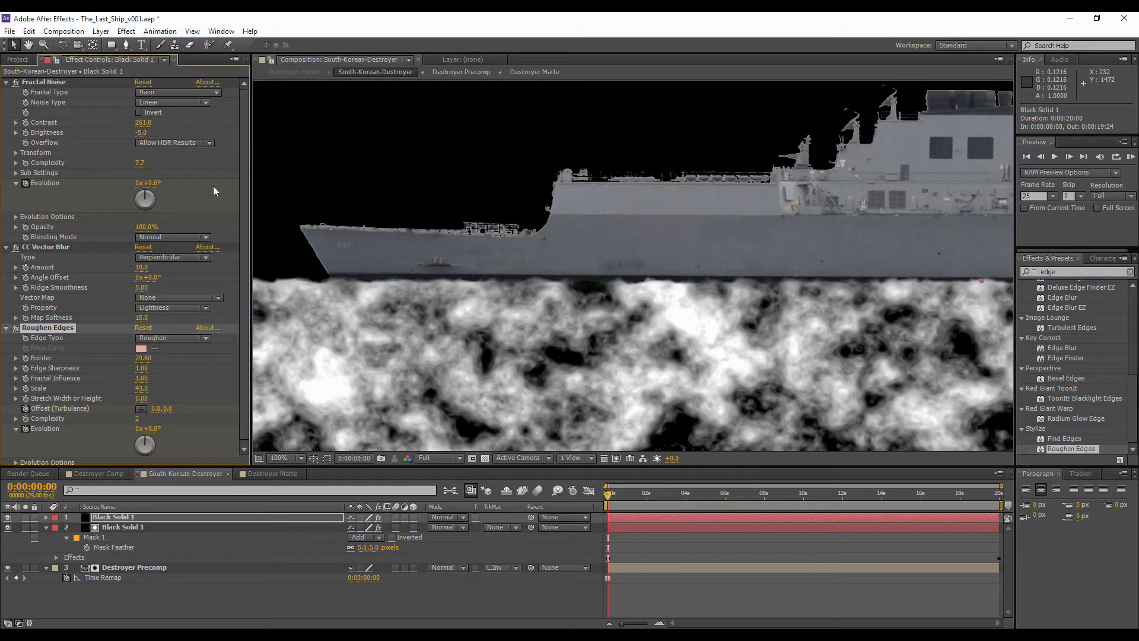
# - Set the duplicate's Fractal Noise contrast to 250 and brightness to 88, soloing the layer while adjusting it
pyautogui.moveTo(142, 126); pyautogui.dragTo(206, 123)
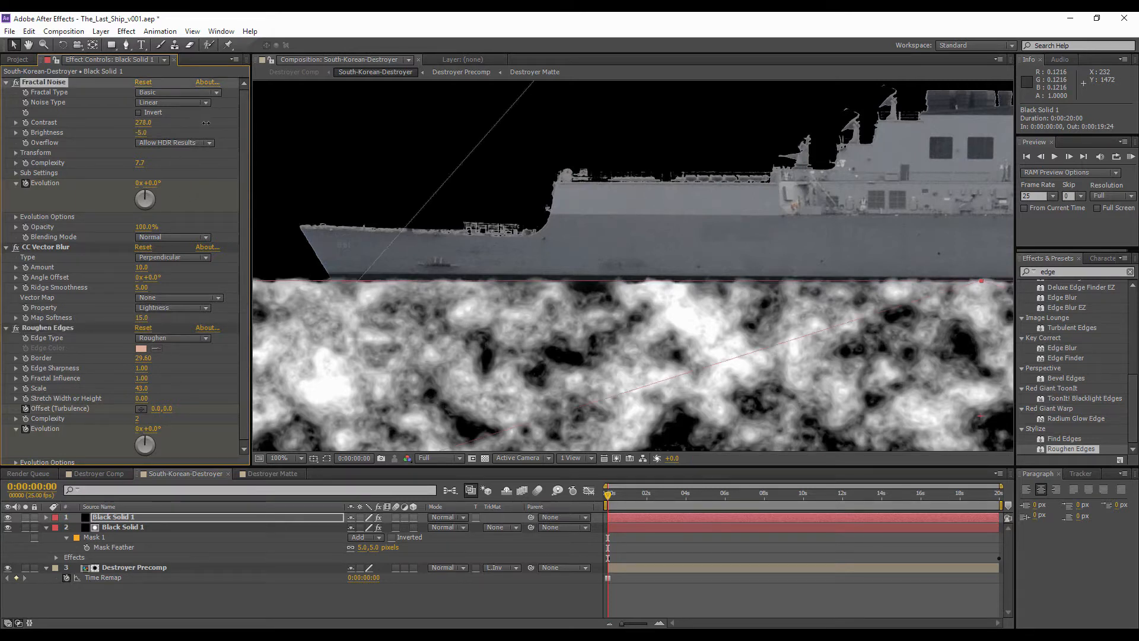
pyautogui.click(25, 517)
pyautogui.moveTo(142, 132); pyautogui.dragTo(207, 141)
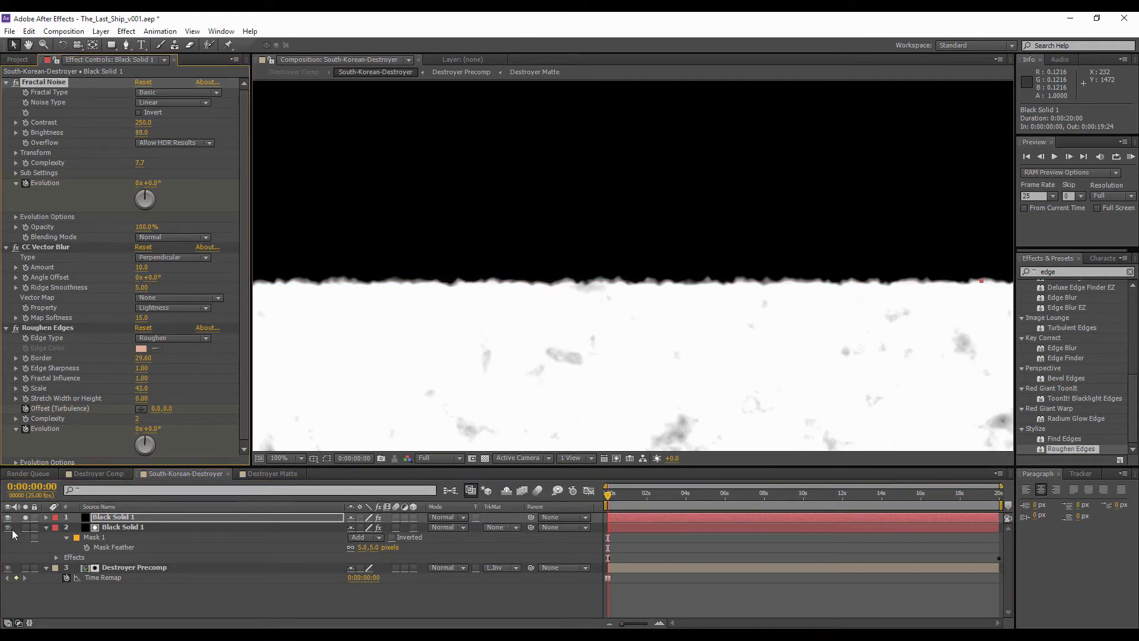
pyautogui.click(26, 517)
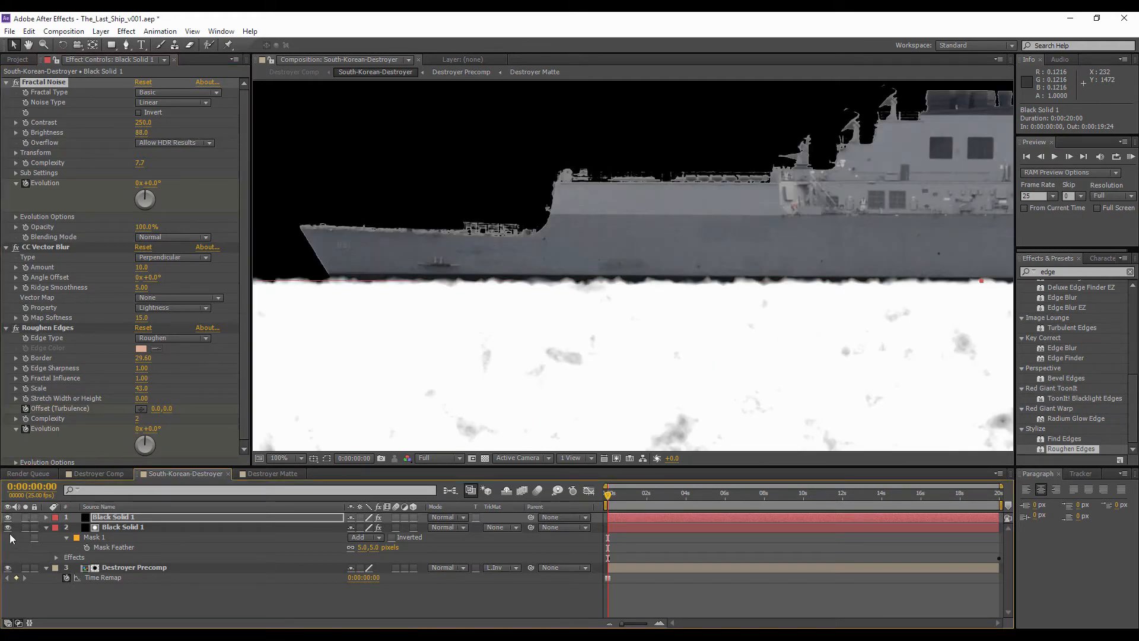
# - Hide Destroyer Precomp and move the duplicate noise layer down by 10 pixels
pyautogui.click(8, 568)
pyautogui.click(110, 525)
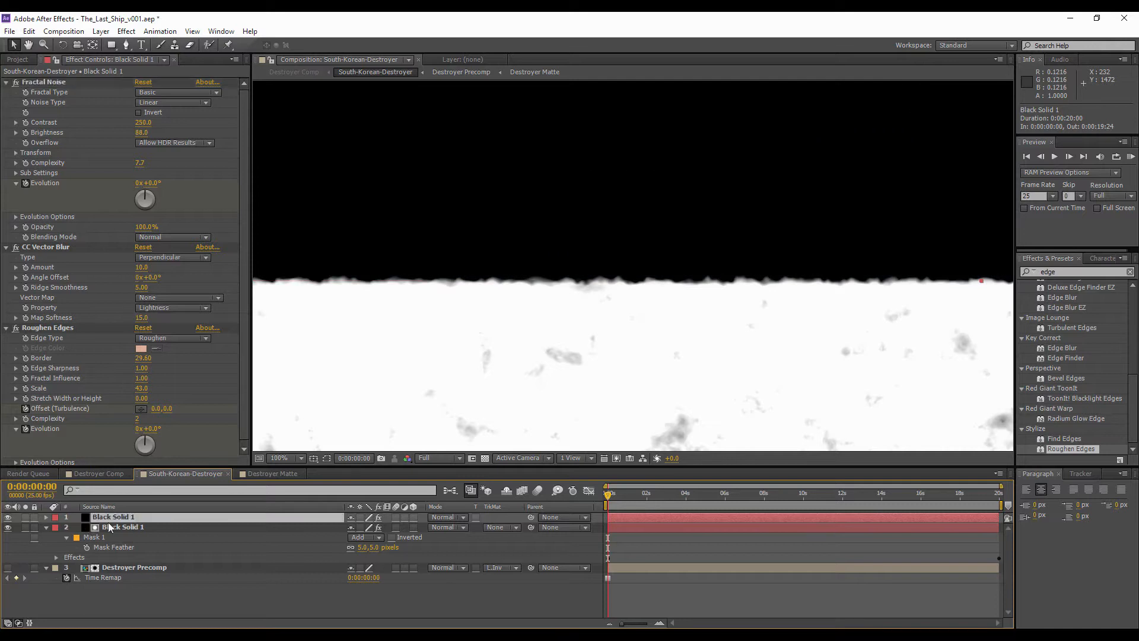
pyautogui.click(109, 519)
pyautogui.hotkey('shift', 'Down')
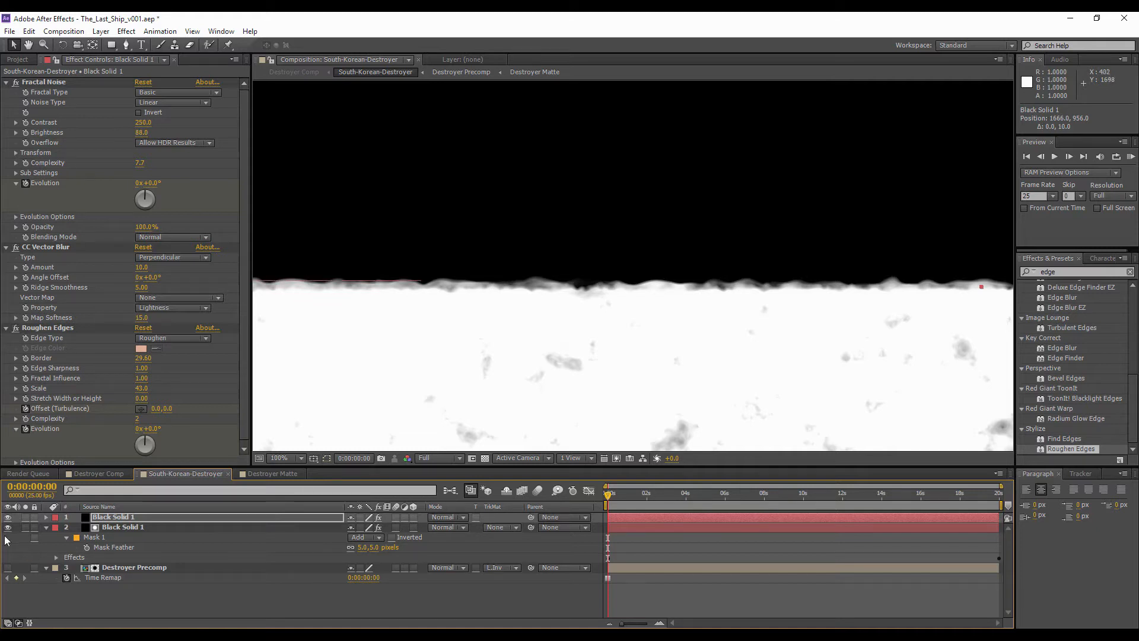
# - Pre-compose both Black Solid 1 layers into a new composition named Matte, moving all attributes into it
pyautogui.keyDown('ctrl'); pyautogui.click(95, 530); pyautogui.keyUp('ctrl')
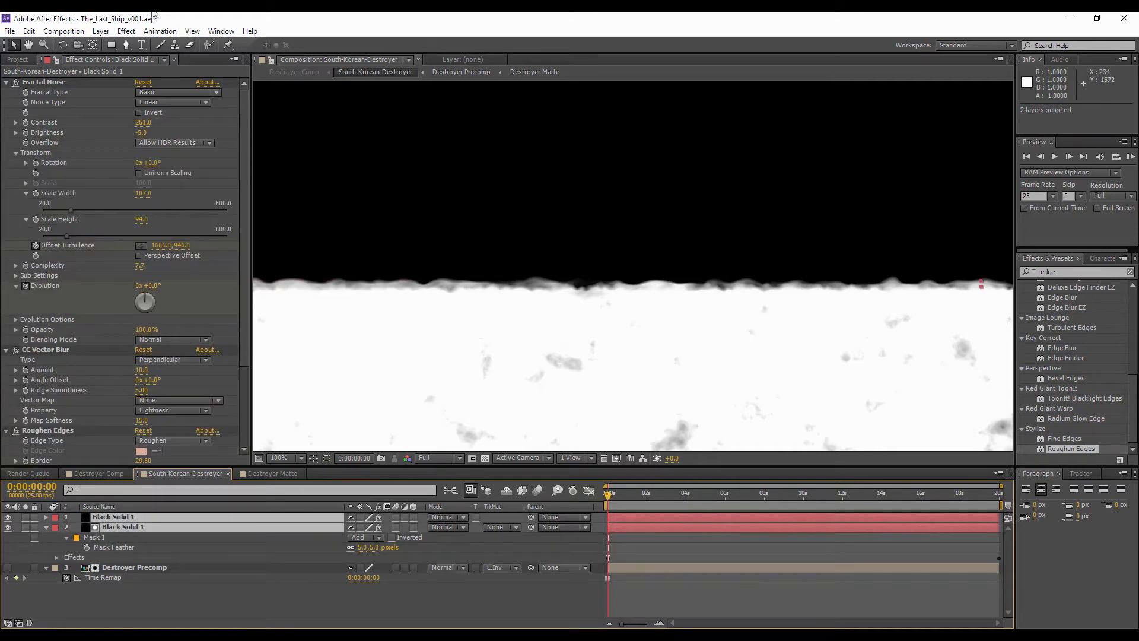
pyautogui.click(101, 31)
pyautogui.click(129, 461)
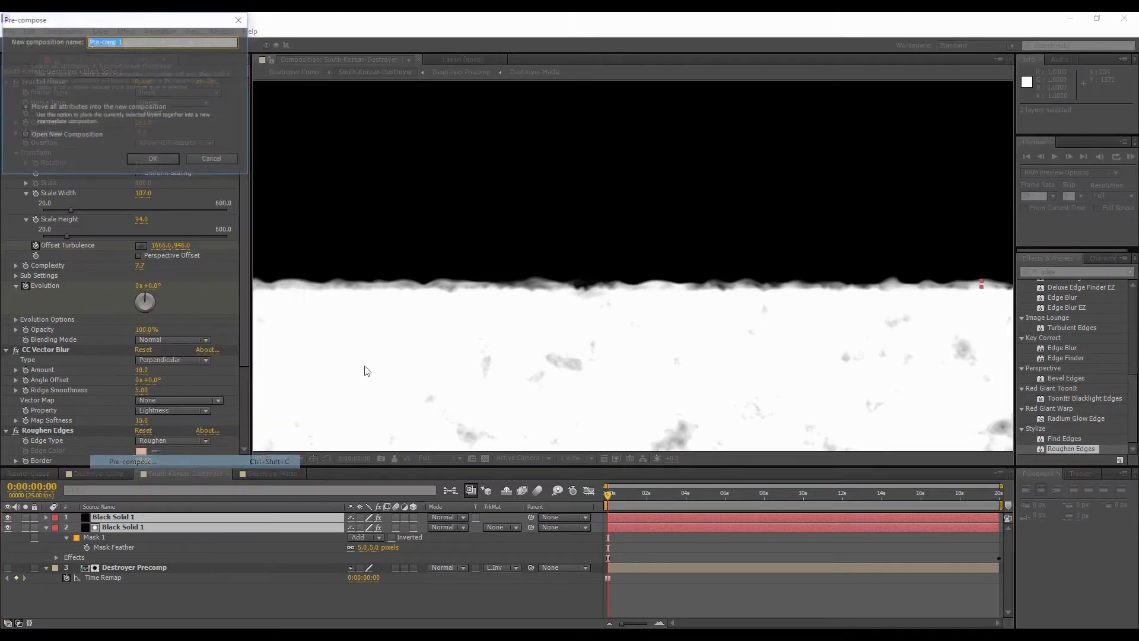
pyautogui.write('Matte')
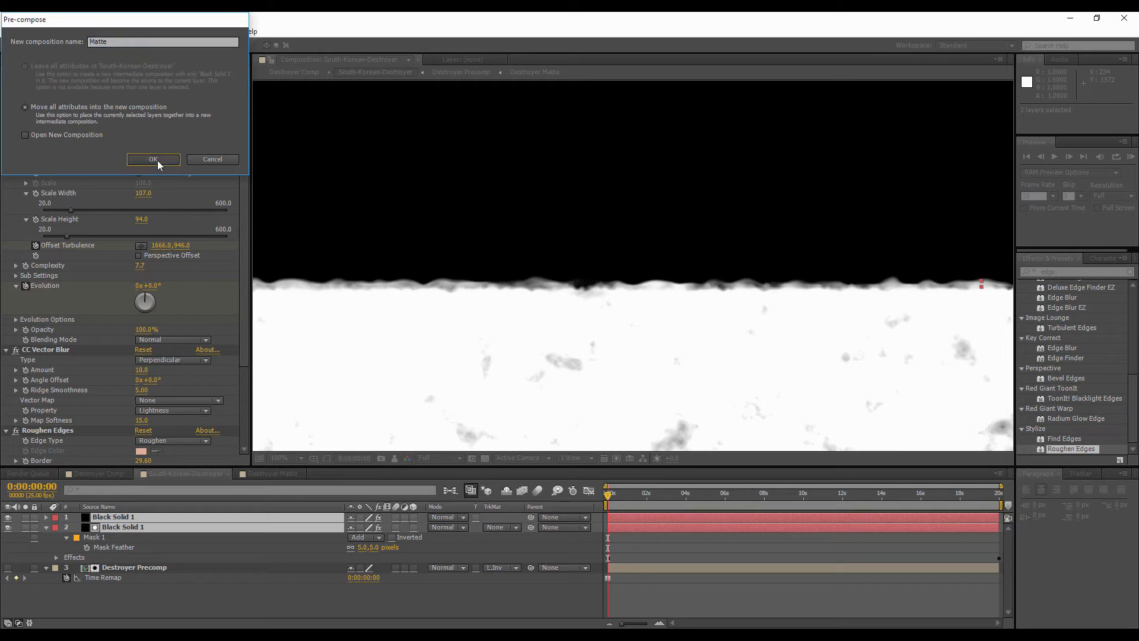
pyautogui.click(158, 160)
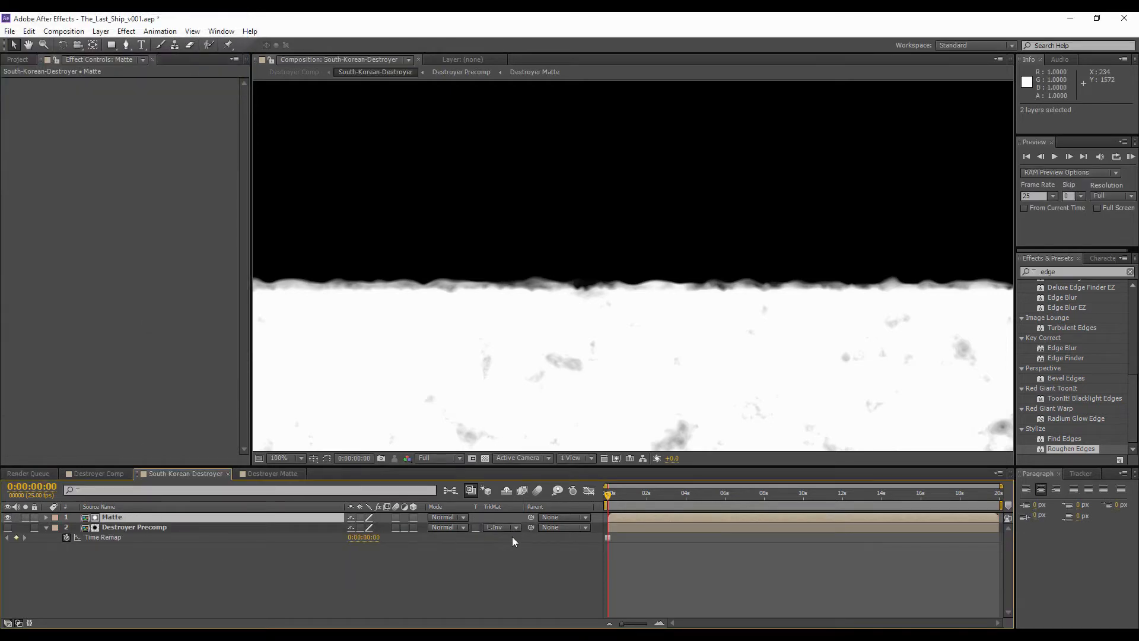
# - Hide the Matte layer, show Destroyer Precomp, and examine the matted waterline along the hull over the transparency grid
pyautogui.click(8, 516)
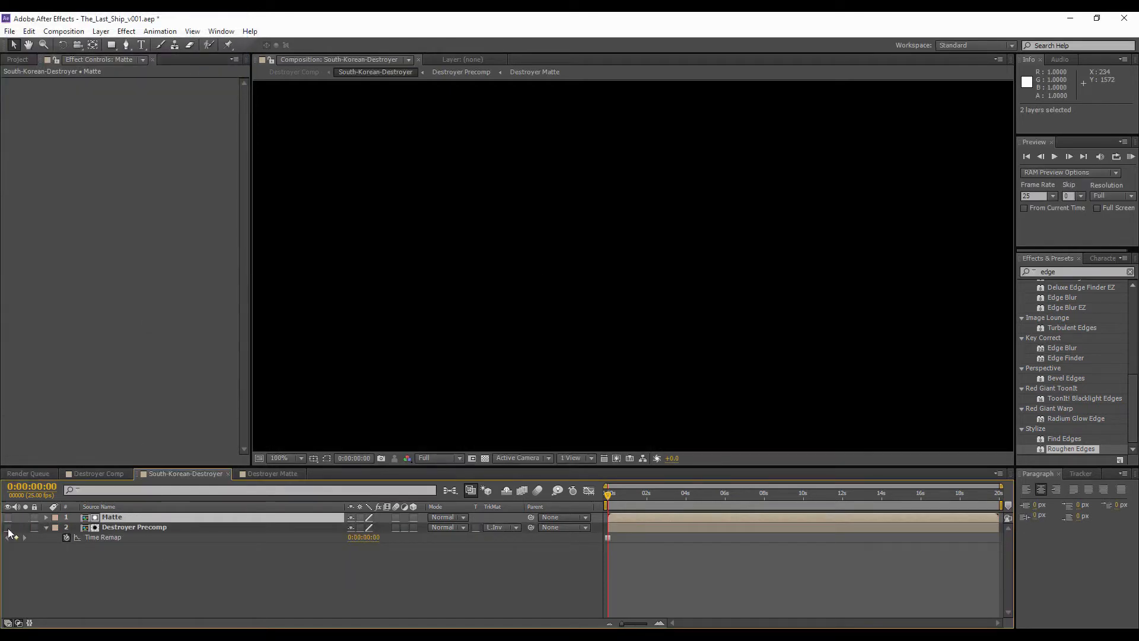
pyautogui.click(8, 527)
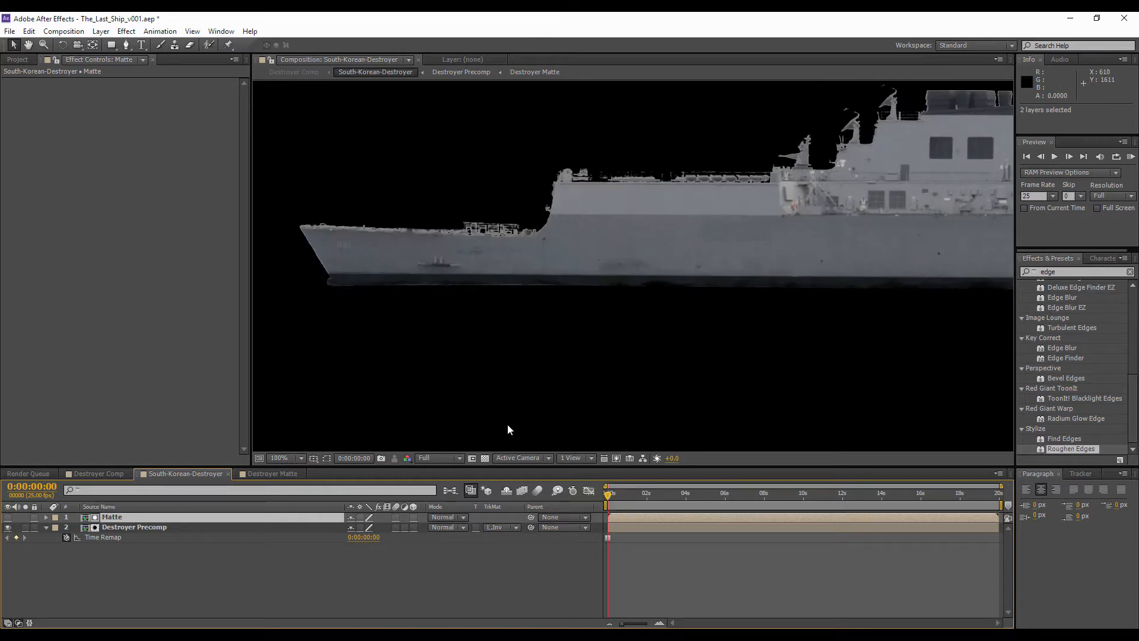
pyautogui.click(484, 458)
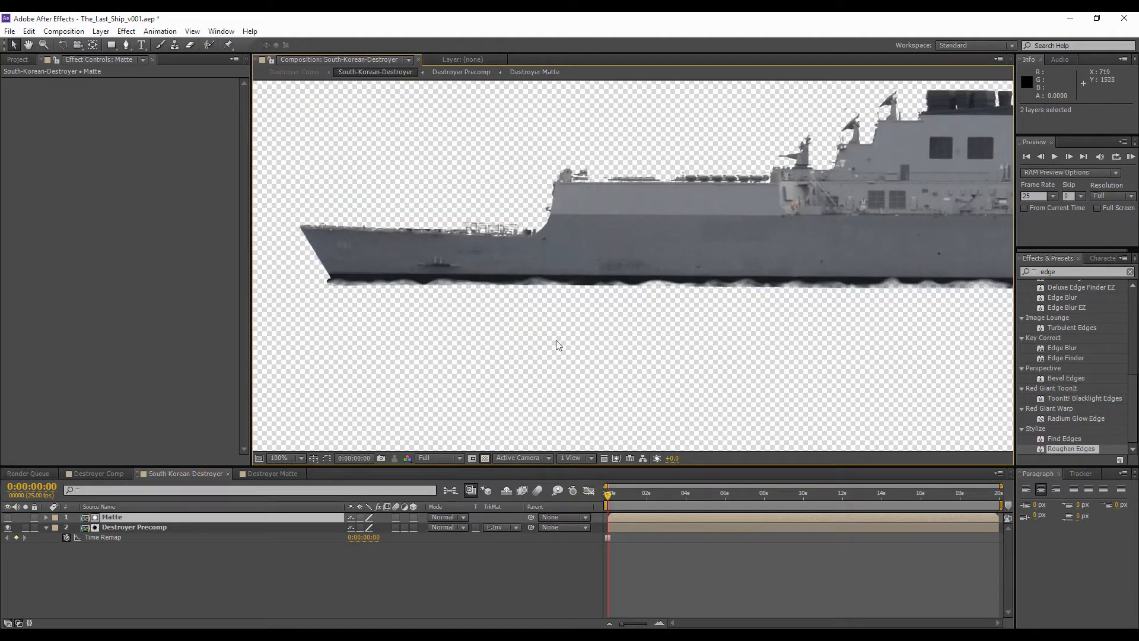
pyautogui.moveTo(748, 308); pyautogui.dragTo(481, 287)
pyautogui.scroll(-1, 481, 288)
pyautogui.moveTo(737, 271); pyautogui.dragTo(623, 269)
# - Examine how the ship's waterline blends into the sea footage in Destroyer Comp
pyautogui.click(92, 473)
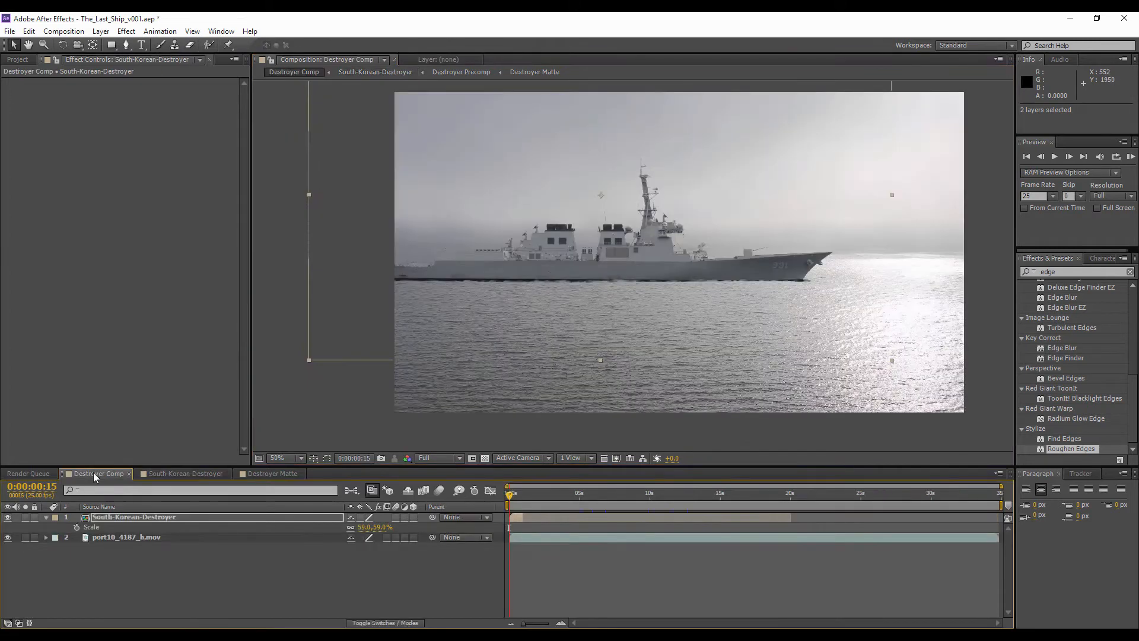
pyautogui.scroll(2, 611, 273)
pyautogui.moveTo(544, 292); pyautogui.dragTo(625, 282)
pyautogui.scroll(1, 607, 296)
pyautogui.moveTo(618, 328); pyautogui.dragTo(497, 290)
pyautogui.scroll(-1, 595, 292)
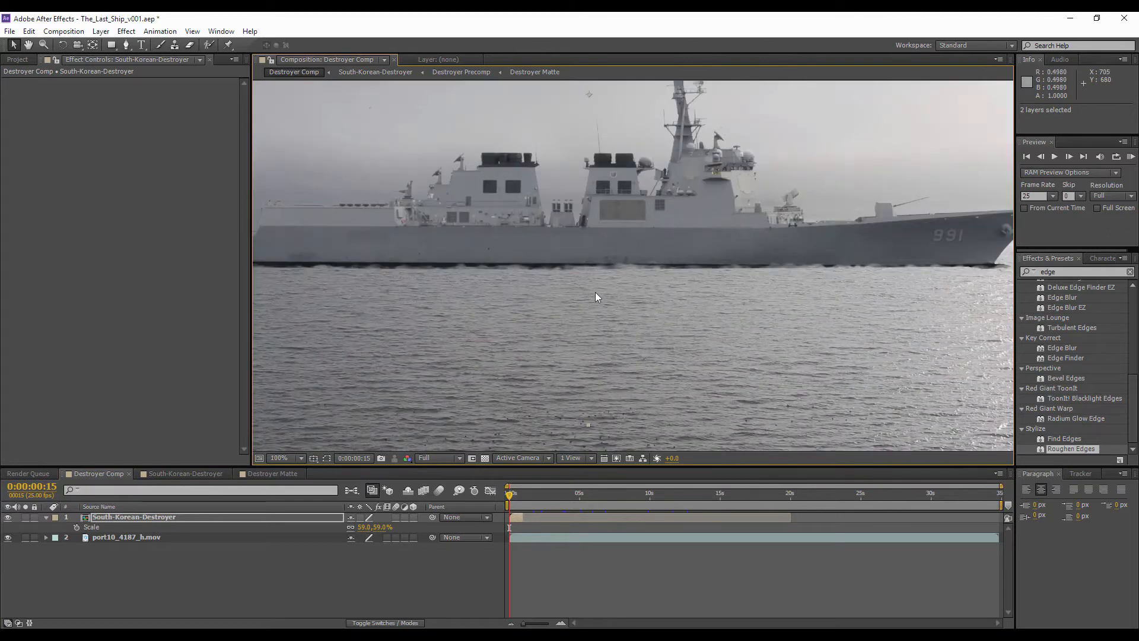
pyautogui.scroll(-1, 629, 269)
pyautogui.scroll(1, 628, 270)
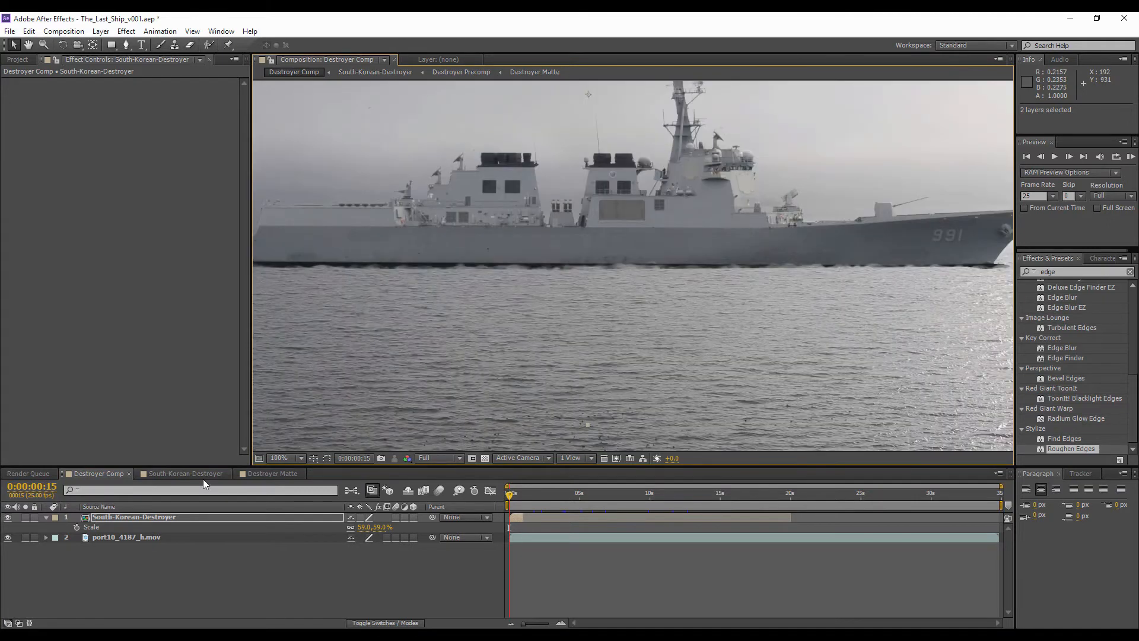
# - Open the Matte composition and compare its two Black Solid 1 layers by toggling their visibility
pyautogui.click(267, 474)
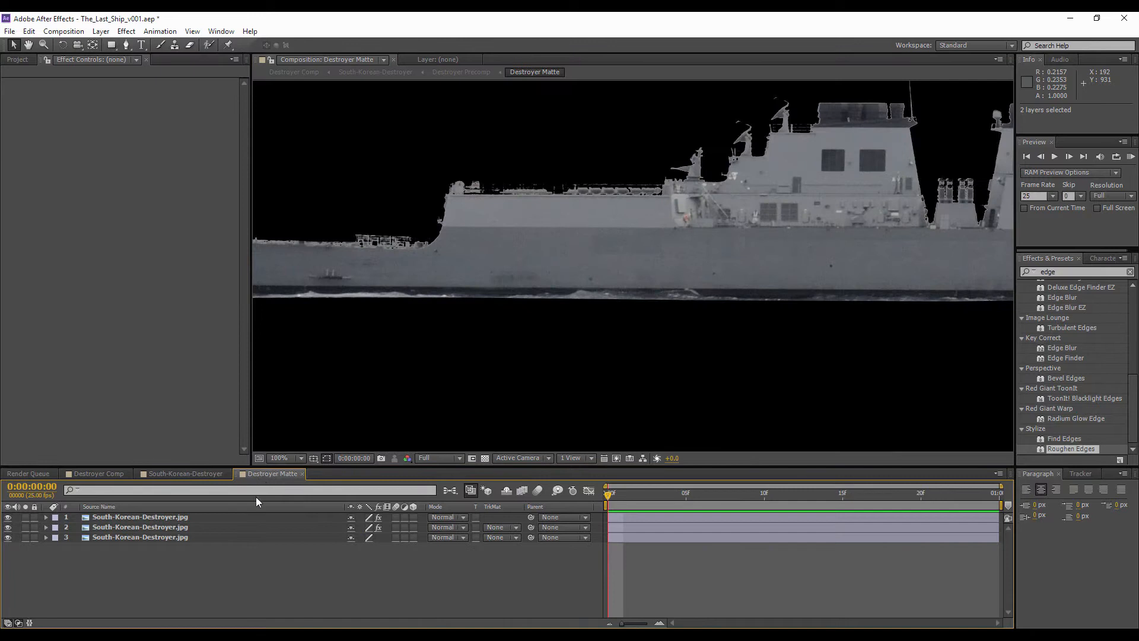
pyautogui.click(180, 473)
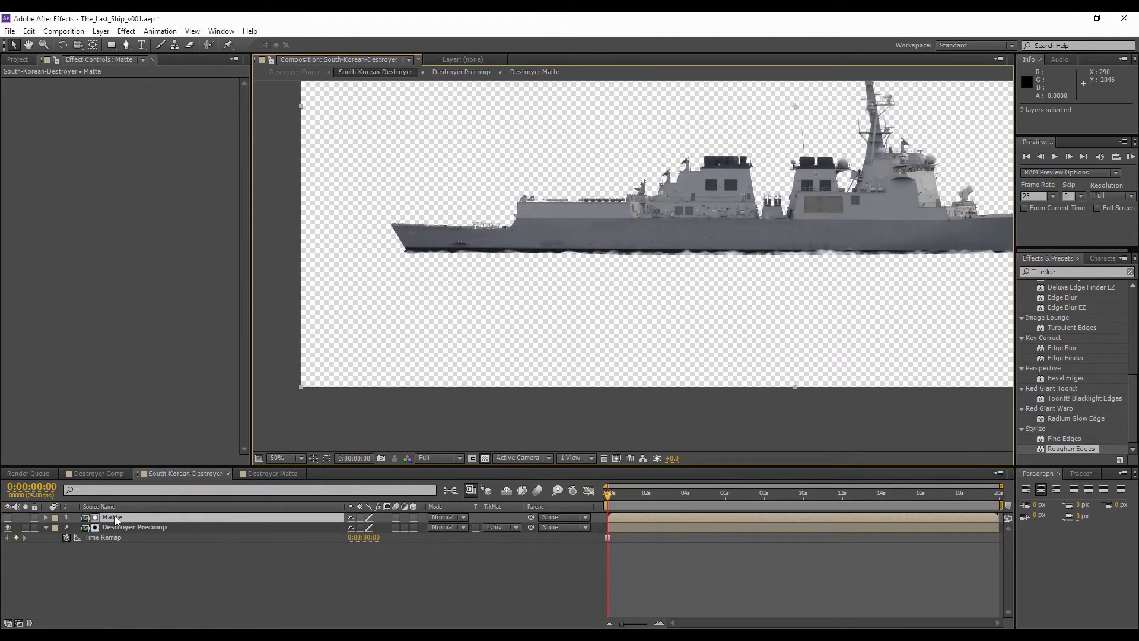
pyautogui.doubleClick(115, 515)
pyautogui.scroll(-2, 506, 321)
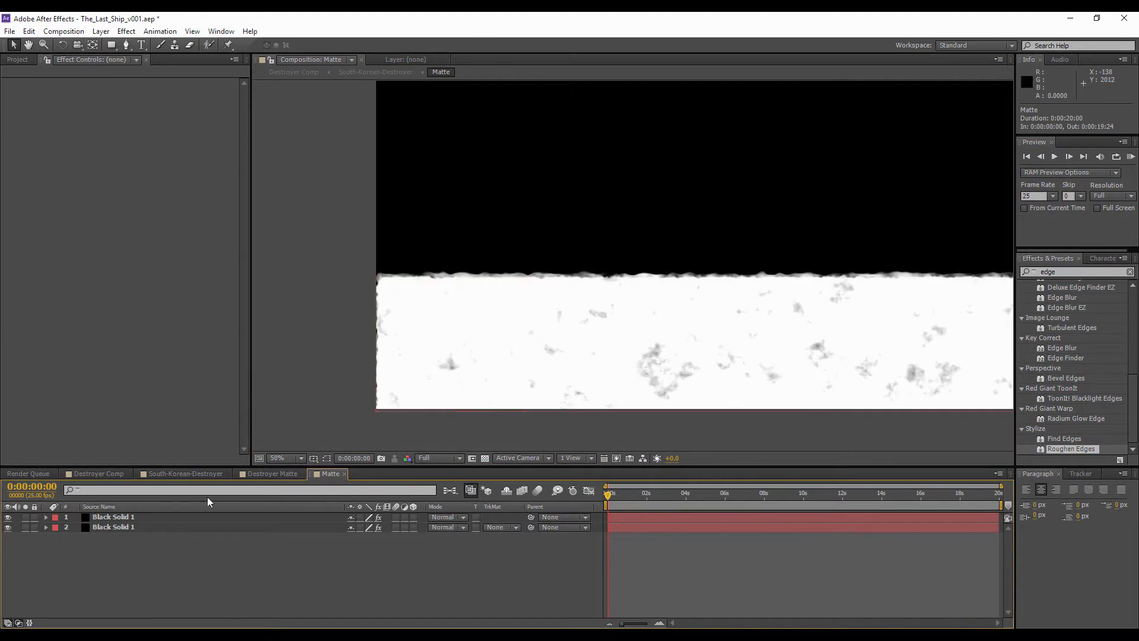
pyautogui.click(8, 517)
pyautogui.click(7, 517)
pyautogui.click(7, 526)
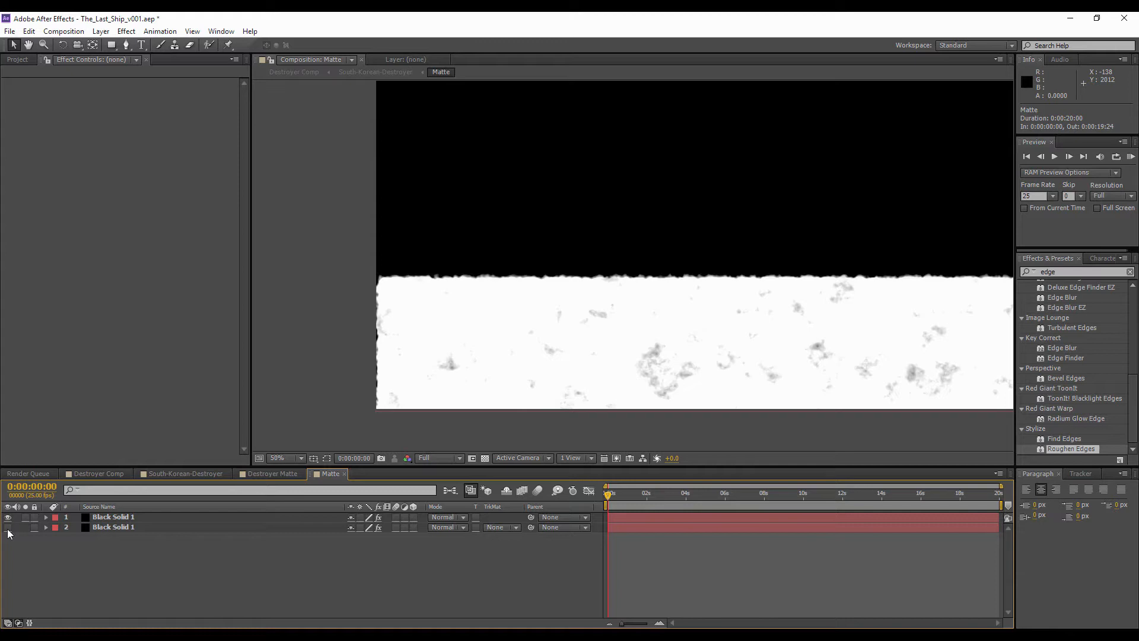
pyautogui.click(7, 527)
# - Set the Roughen Edges Scale of the upper Black Solid 1 layer to 87
pyautogui.click(93, 527)
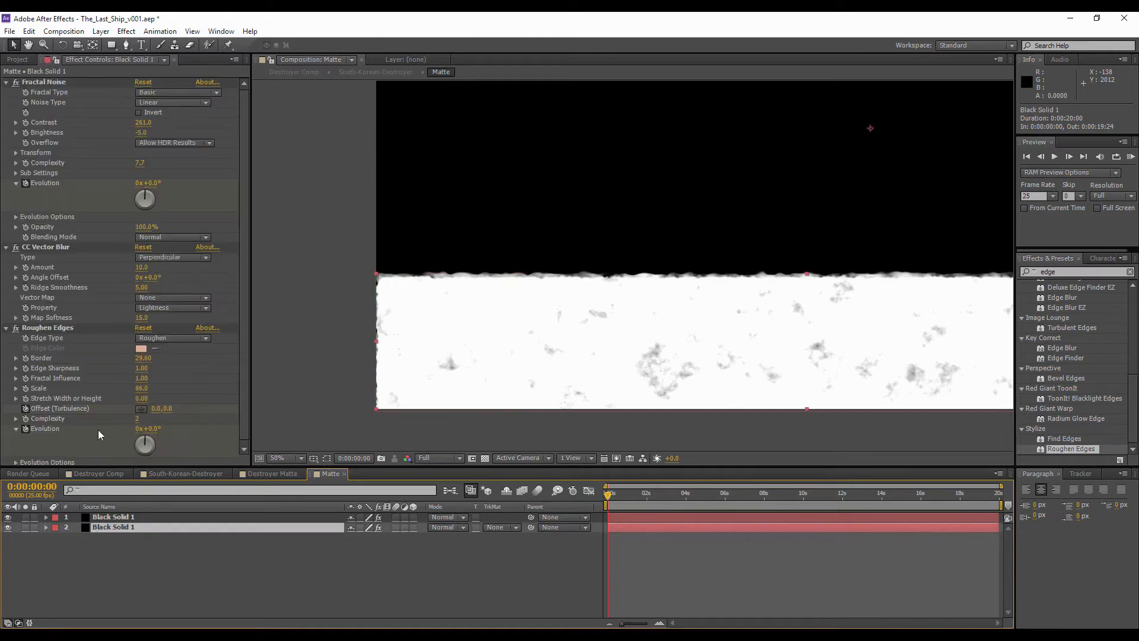
pyautogui.click(118, 518)
pyautogui.click(8, 518)
pyautogui.click(7, 517)
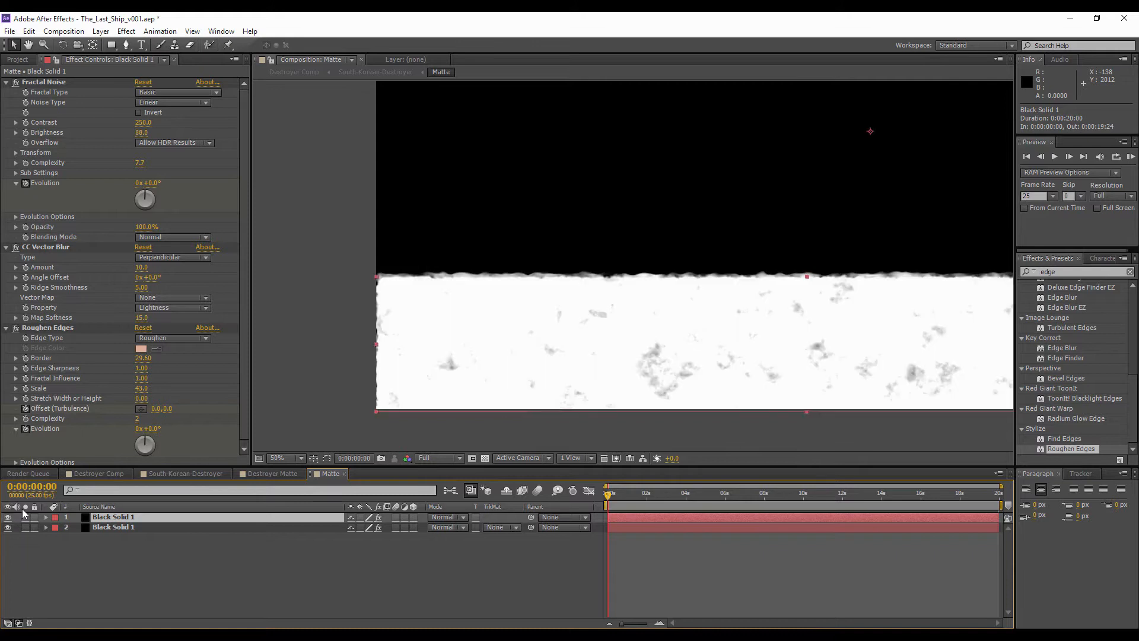
pyautogui.moveTo(142, 388); pyautogui.dragTo(176, 388)
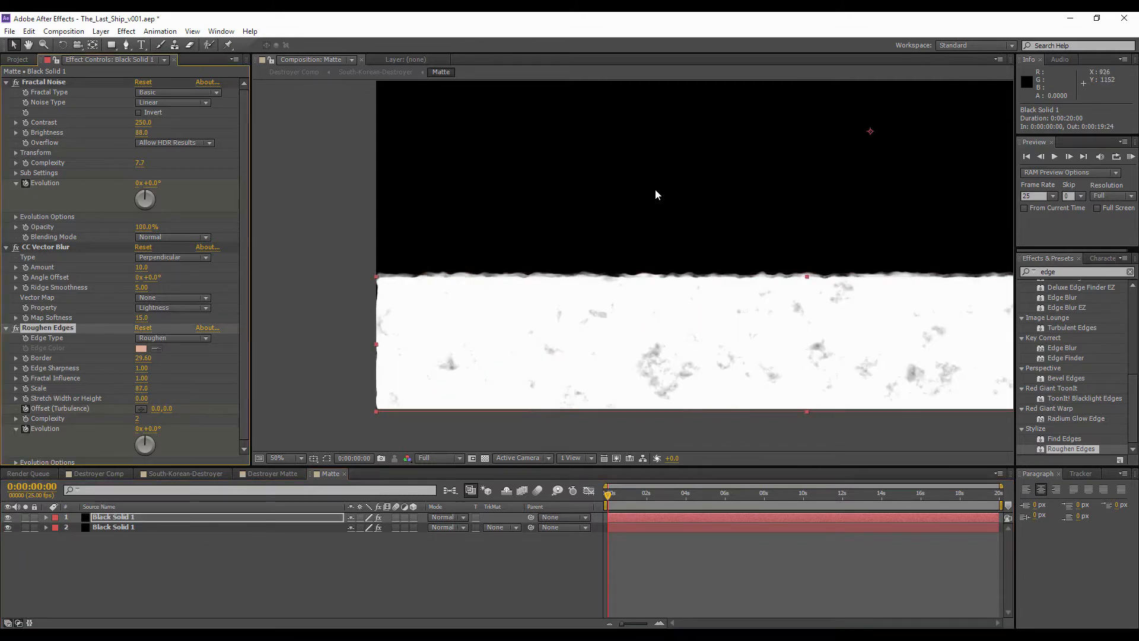
# - Stretch the upper Black Solid 1 layer horizontally to about 134% and shift it rightward so it overhangs both sides of the frame
pyautogui.press(',')
pyautogui.moveTo(934, 304); pyautogui.dragTo(999, 305)
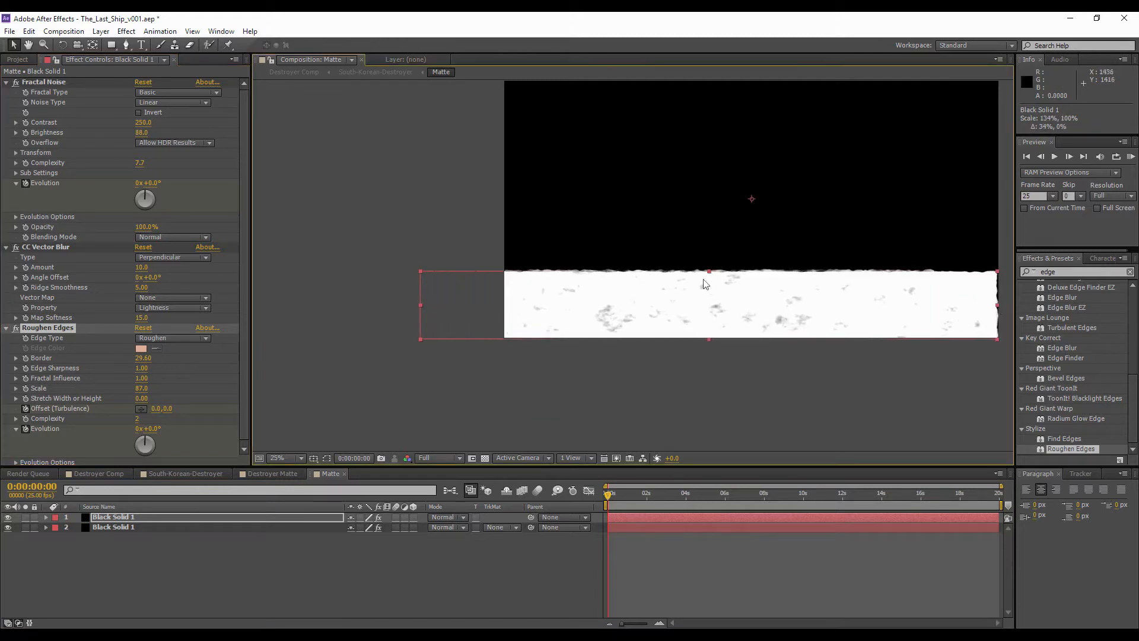
pyautogui.moveTo(695, 301); pyautogui.dragTo(723, 301)
# - Widen the lower Black Solid 1 layer past the frame edge and shift it about 220 px to the right
pyautogui.click(158, 527)
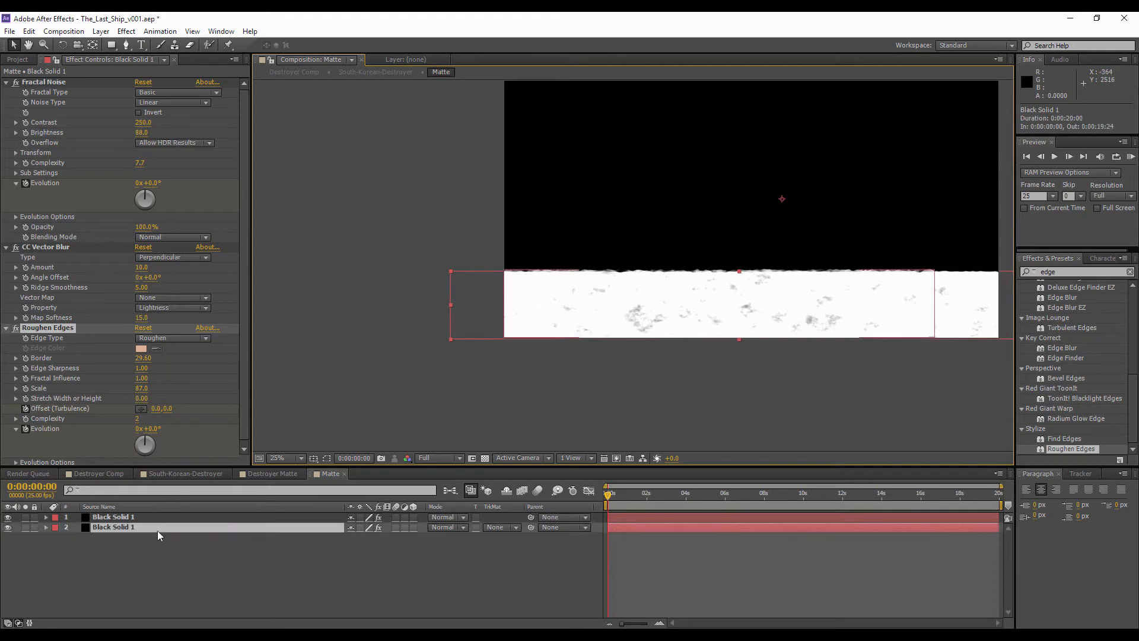
pyautogui.moveTo(504, 303); pyautogui.dragTo(444, 302)
pyautogui.moveTo(657, 297); pyautogui.dragTo(692, 292)
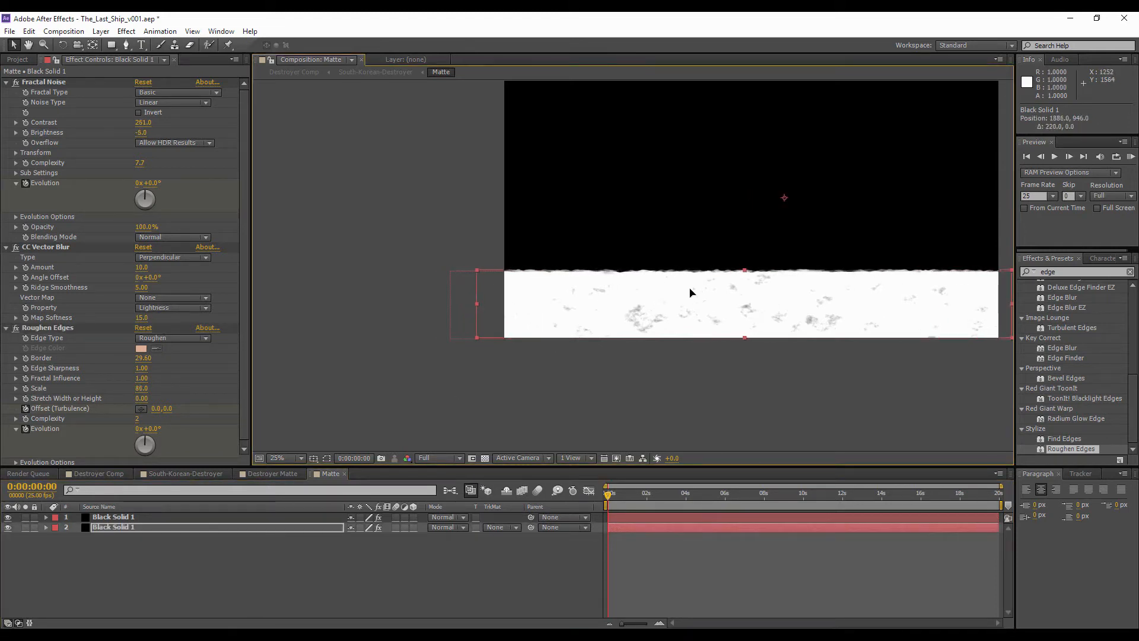
# - Check the waterline in Destroyer Comp, and nudge the lower Black Solid 1 layer in Matte down to a Y position of 952
pyautogui.click(109, 475)
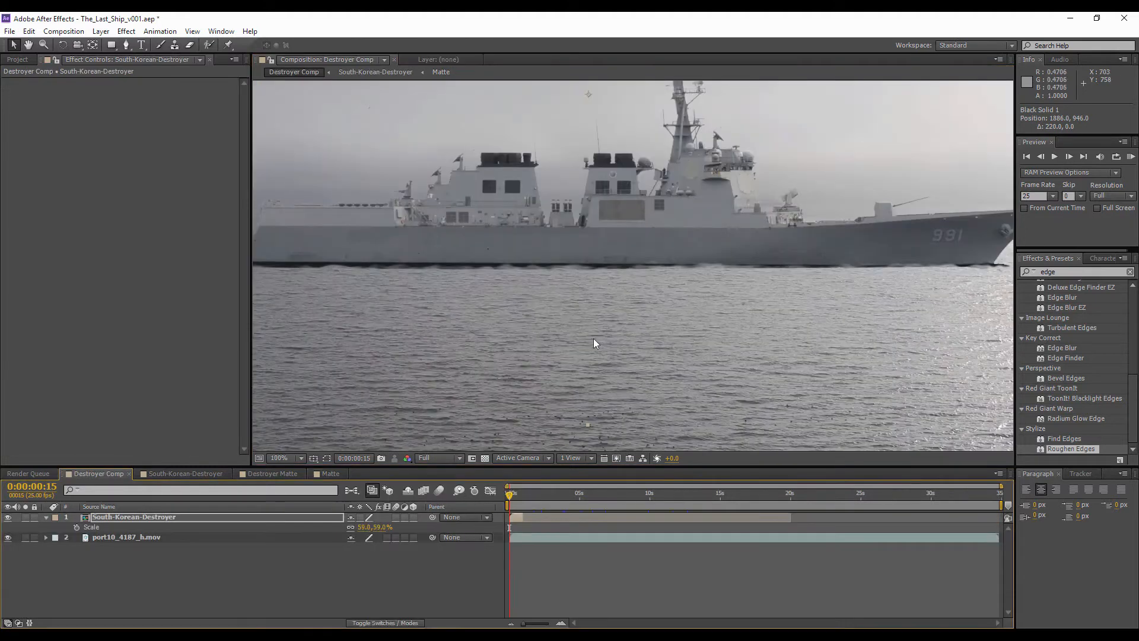
pyautogui.click(331, 473)
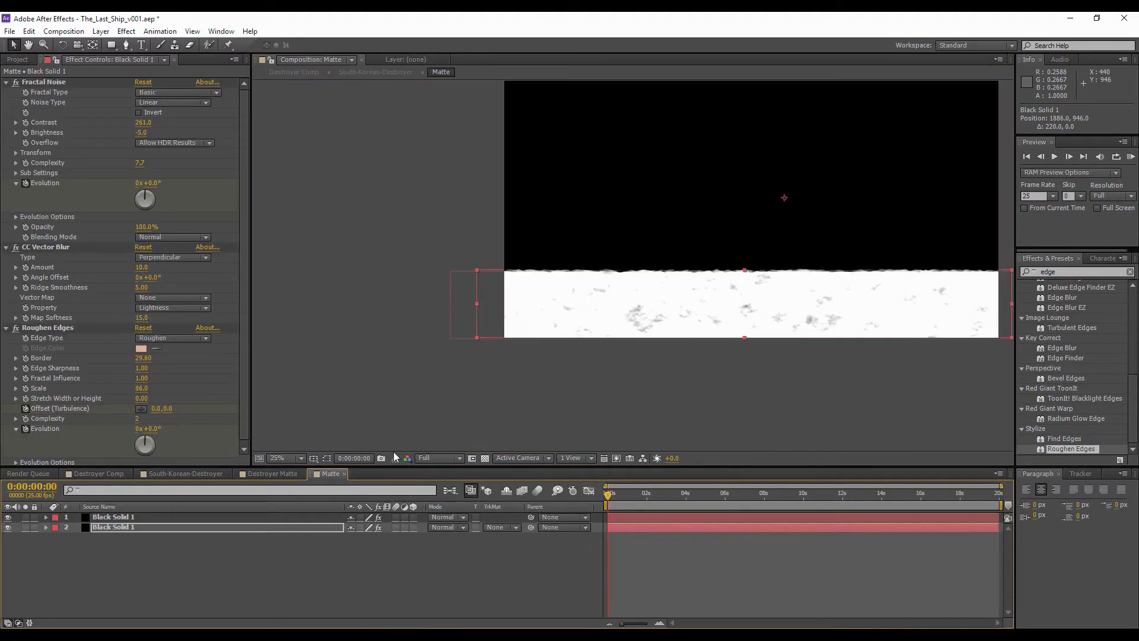
pyautogui.scroll(1, 540, 344)
pyautogui.press('Down')
pyautogui.press('Down')
pyautogui.press('Down')
pyautogui.press('Down')
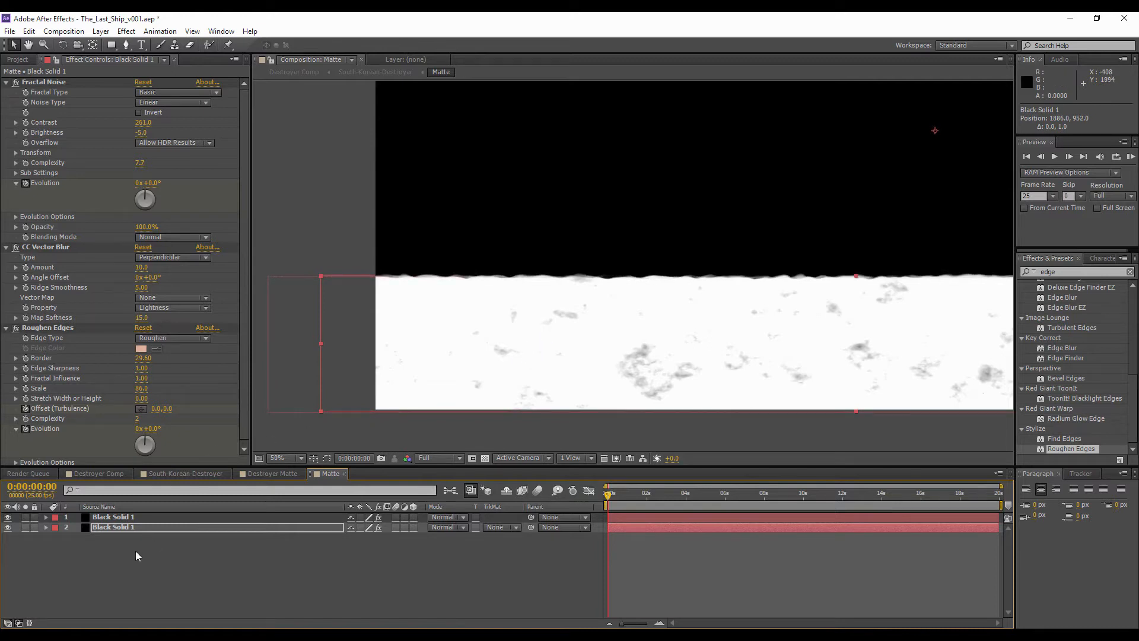
pyautogui.scroll(1, 628, 298)
pyautogui.scroll(-1, 583, 308)
pyautogui.click(140, 561)
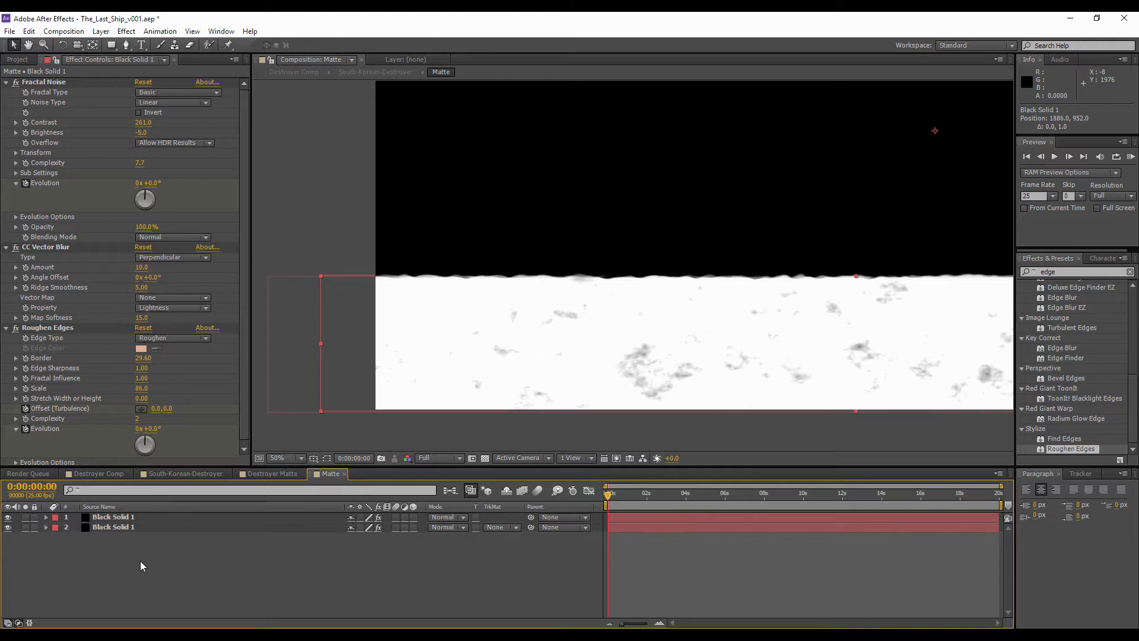
# - Turn off the transparency grid in the South-Korean-Destroyer composition and examine the hull's edge against black
pyautogui.click(183, 473)
pyautogui.scroll(1, 649, 215)
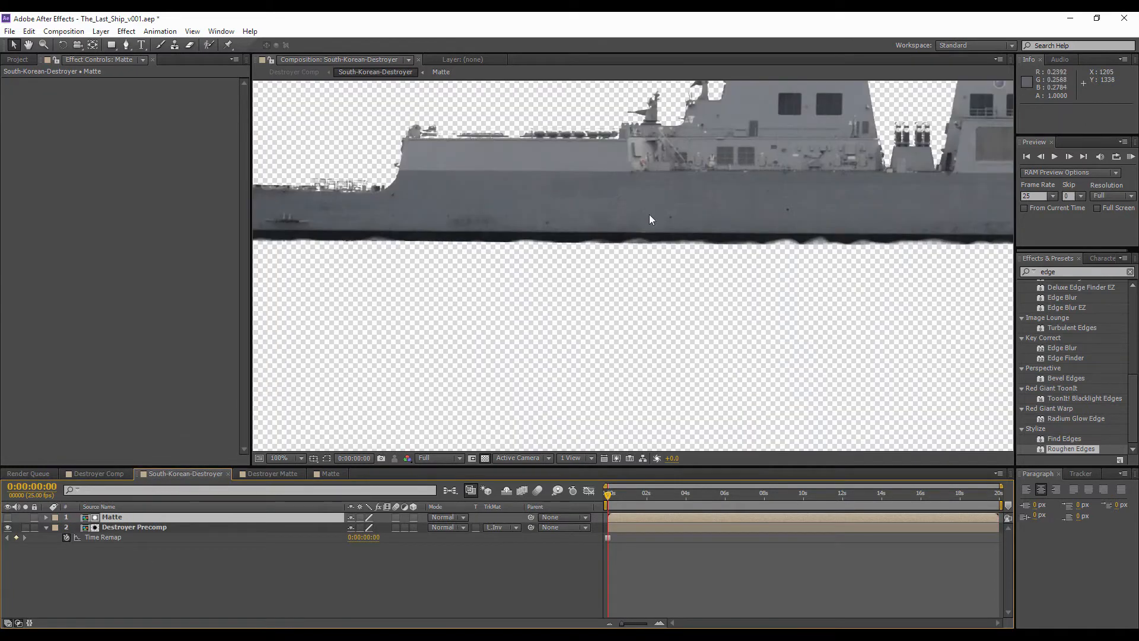
pyautogui.click(485, 458)
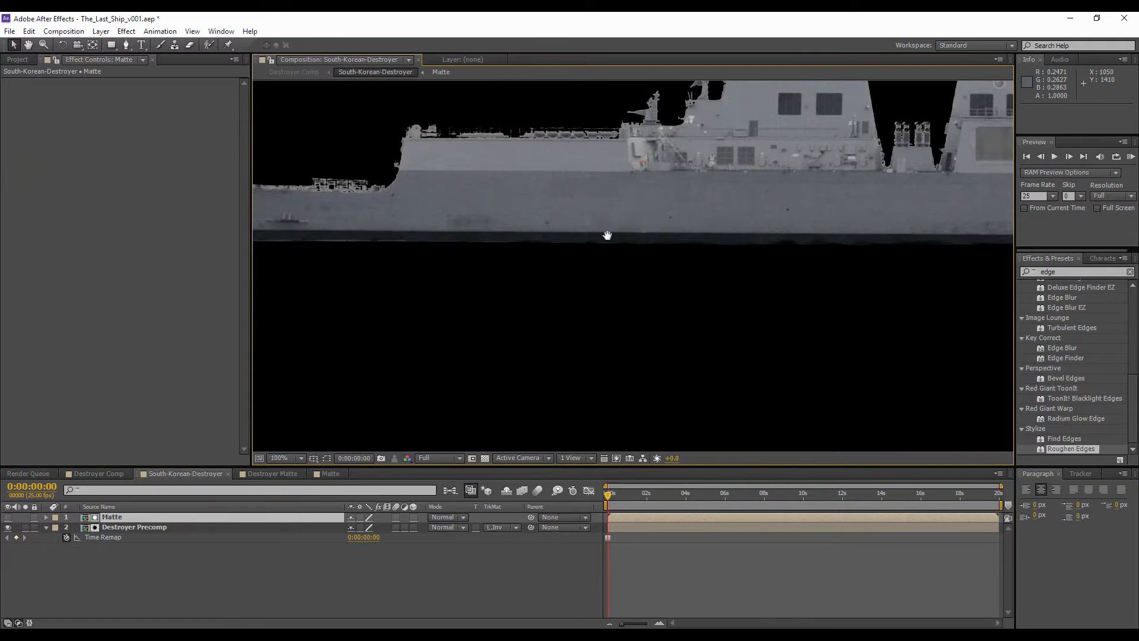
pyautogui.scroll(-1, 450, 322)
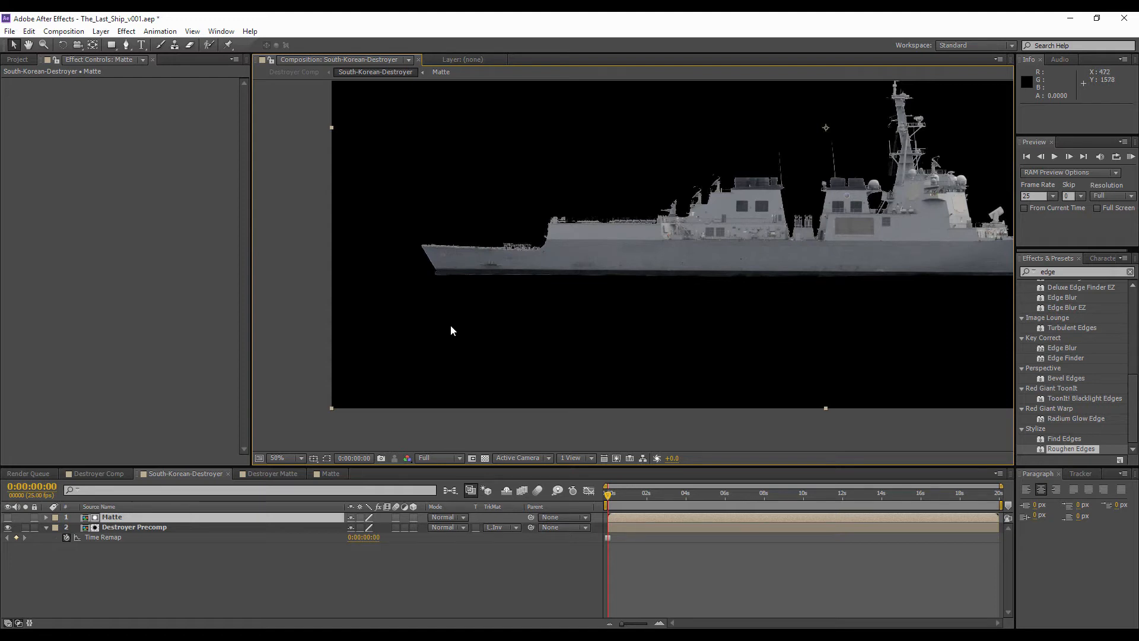
# - Add a comp-sized light gray solid to the South-Korean-Destroyer composition
pyautogui.click(190, 560)
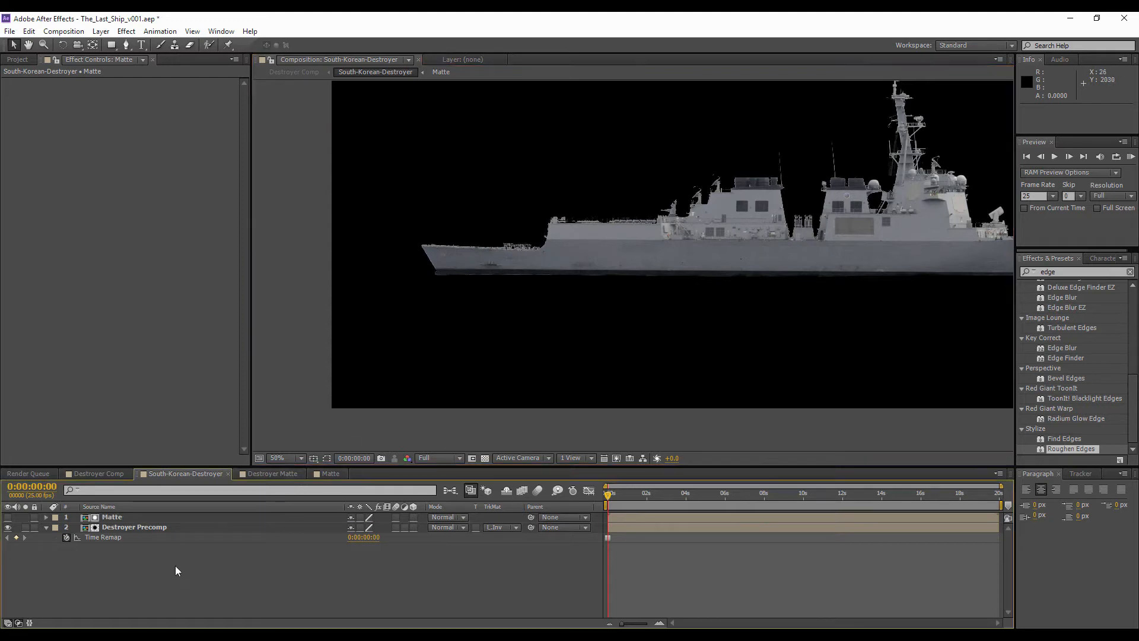
pyautogui.rightClick(124, 574)
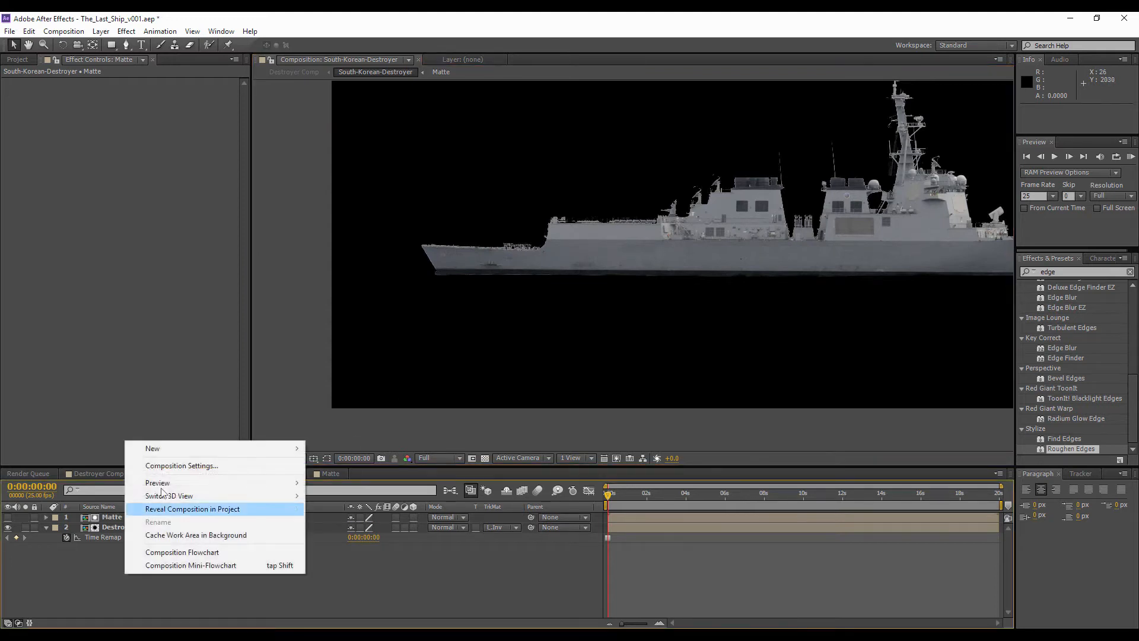
pyautogui.moveTo(156, 449)
pyautogui.click(333, 479)
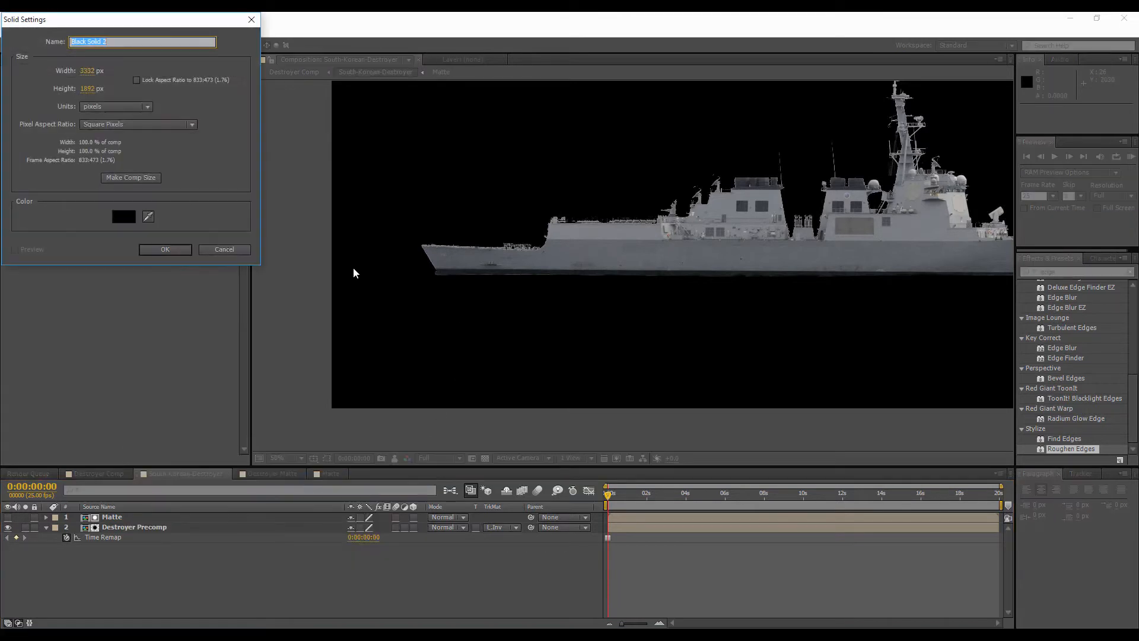
pyautogui.click(121, 219)
pyautogui.moveTo(85, 230); pyautogui.dragTo(24, 235)
pyautogui.click(311, 196)
pyautogui.click(177, 254)
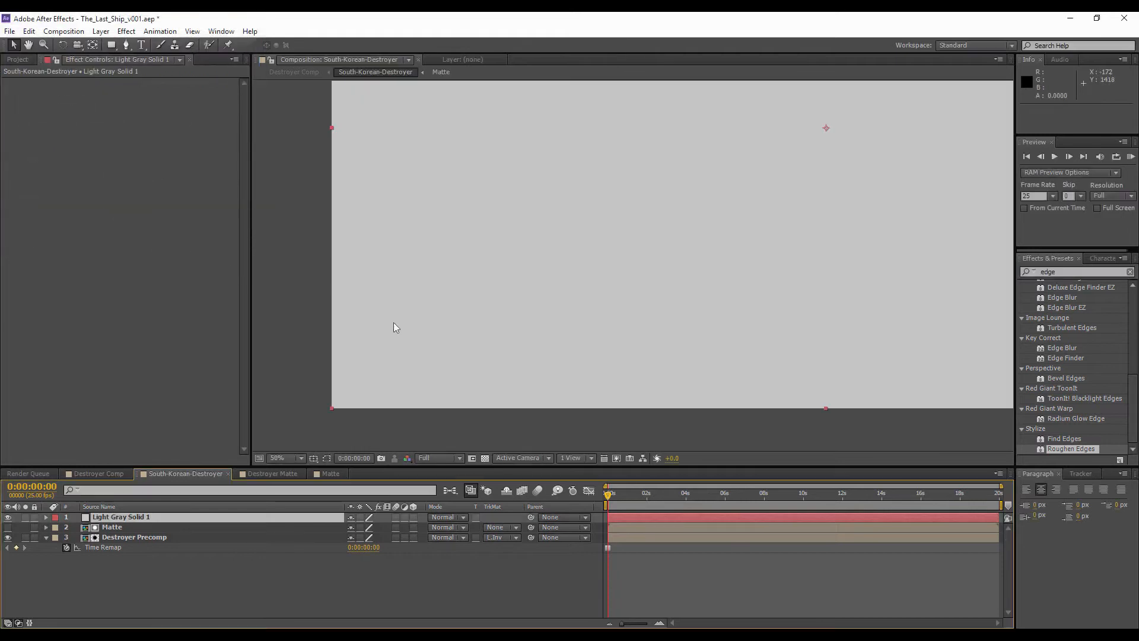
# - Place the light gray solid beneath Destroyer Precomp as a backdrop, then hide it to inspect the hull's edges
pyautogui.moveTo(95, 517); pyautogui.dragTo(89, 551)
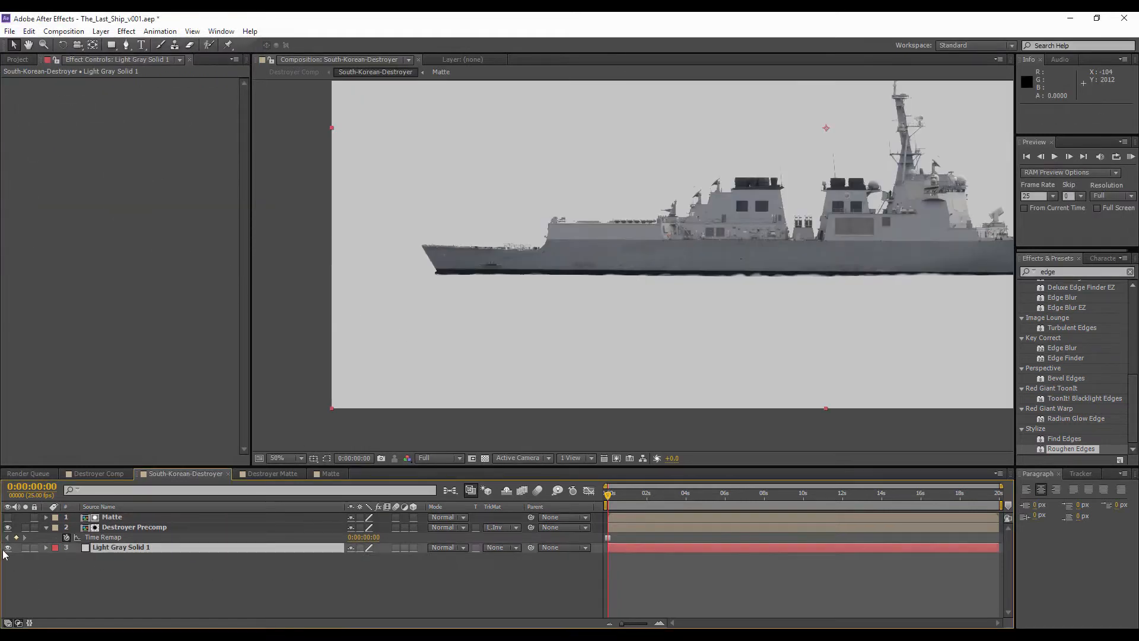
pyautogui.click(9, 549)
pyautogui.scroll(4, 588, 295)
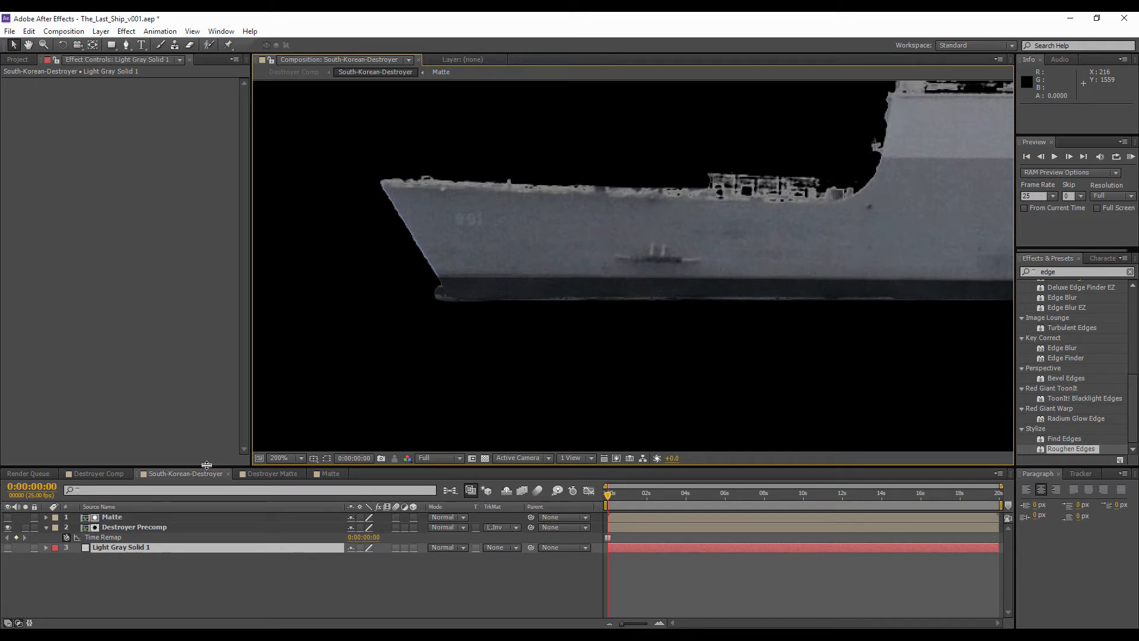
# - Pre-compose the Matte and Destroyer Precomp layers together into one new composition
pyautogui.click(116, 518)
pyautogui.keyDown('shift'); pyautogui.click(122, 526); pyautogui.keyUp('shift')
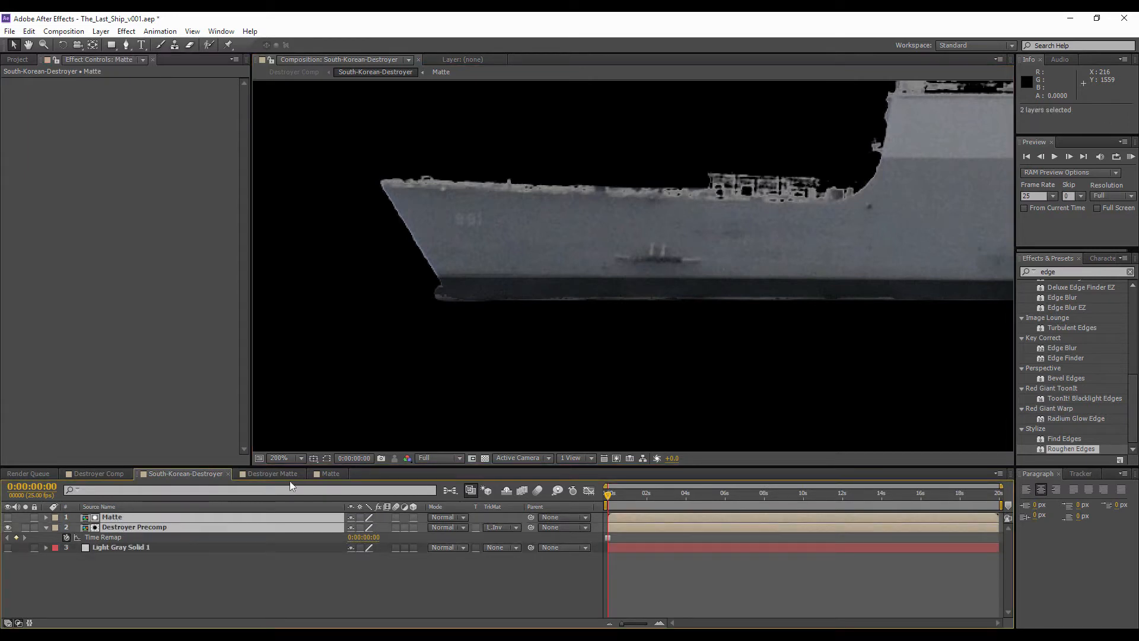
pyautogui.click(103, 32)
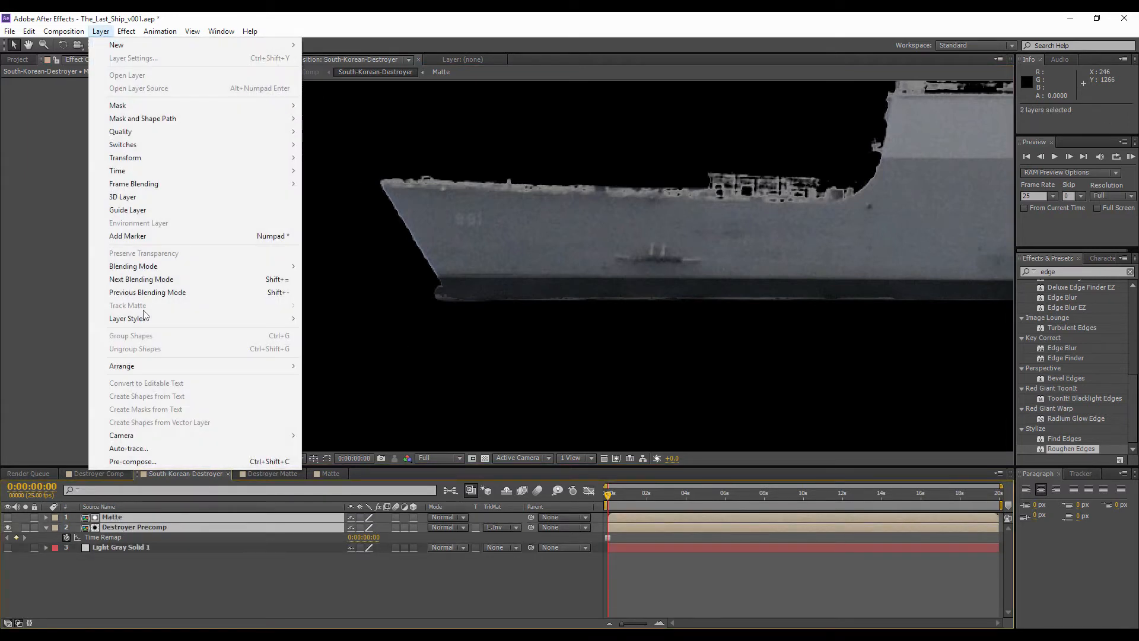
pyautogui.click(143, 461)
pyautogui.click(154, 157)
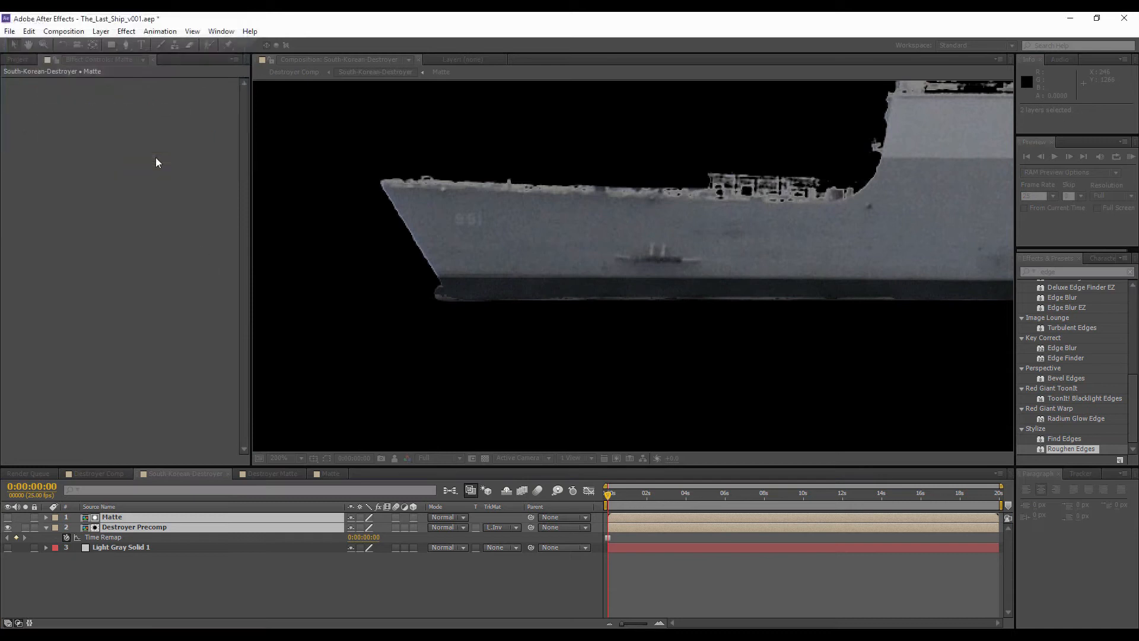
pyautogui.click(49, 557)
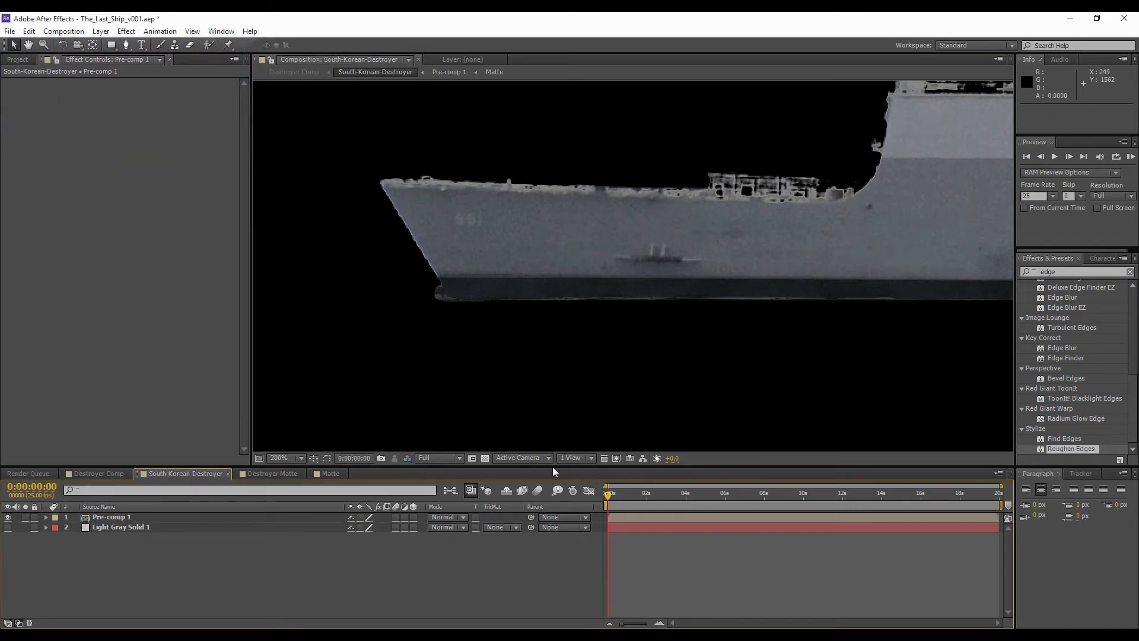
# - Show the light gray solid and apply a track matte from Pre-comp 1, trying Alpha Matte before choosing Alpha Inverted Matte
pyautogui.click(485, 458)
pyautogui.click(485, 457)
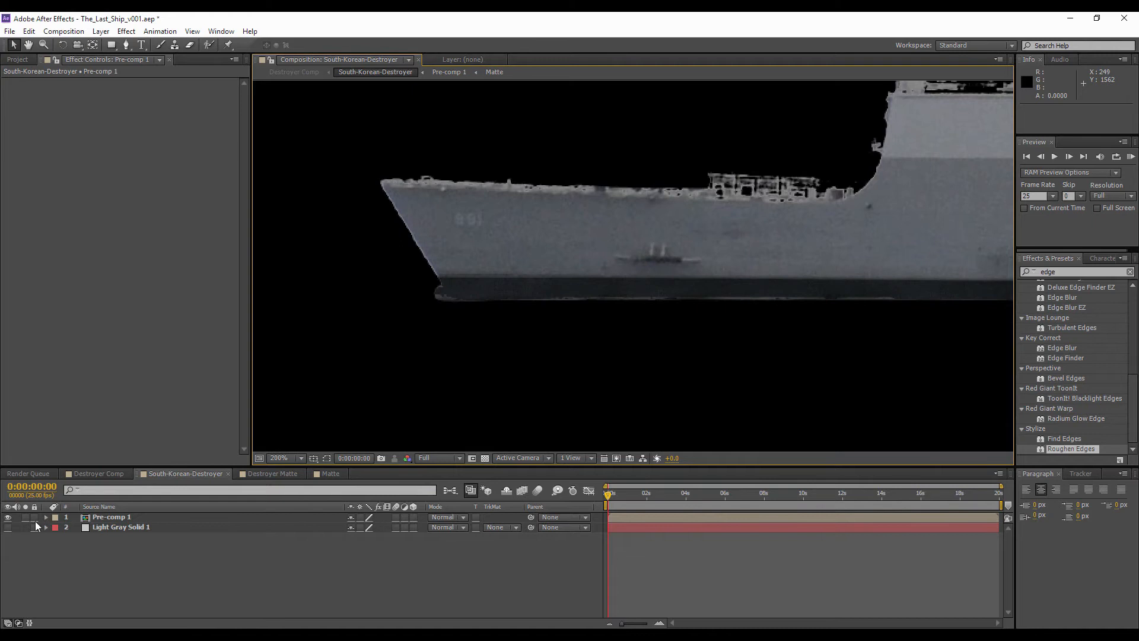
pyautogui.click(8, 527)
pyautogui.click(121, 526)
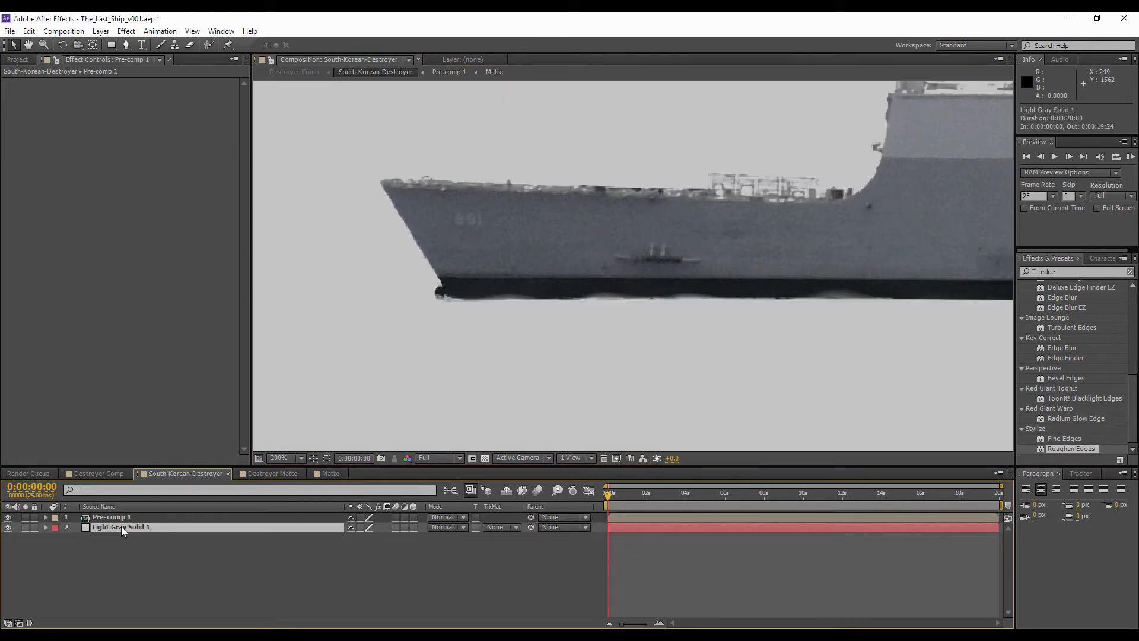
pyautogui.click(505, 527)
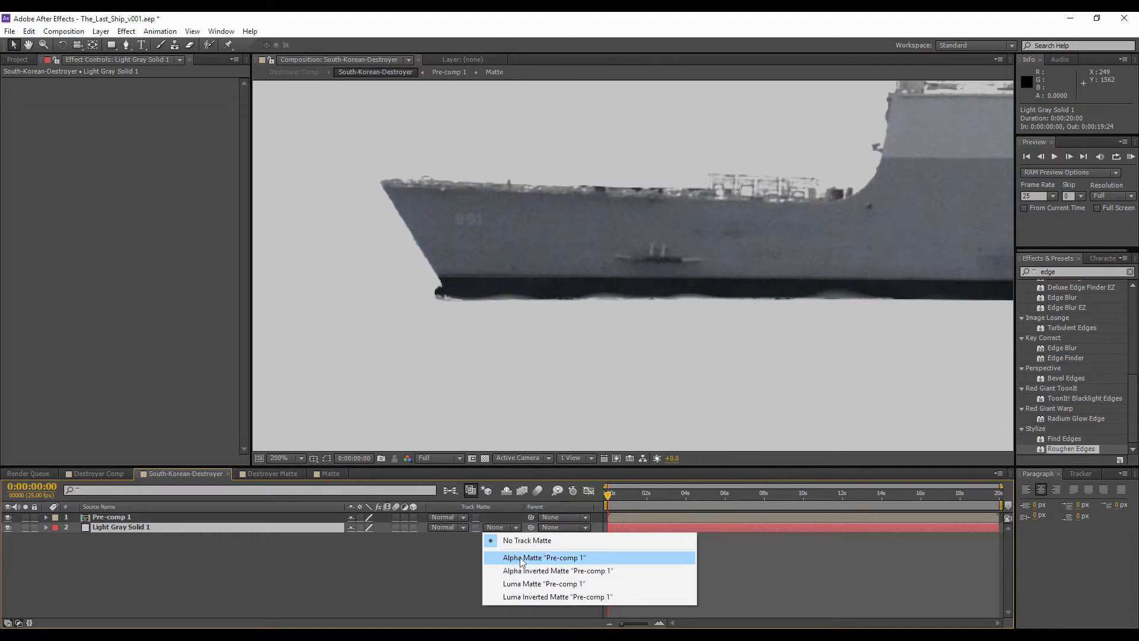
pyautogui.click(524, 557)
pyautogui.click(499, 528)
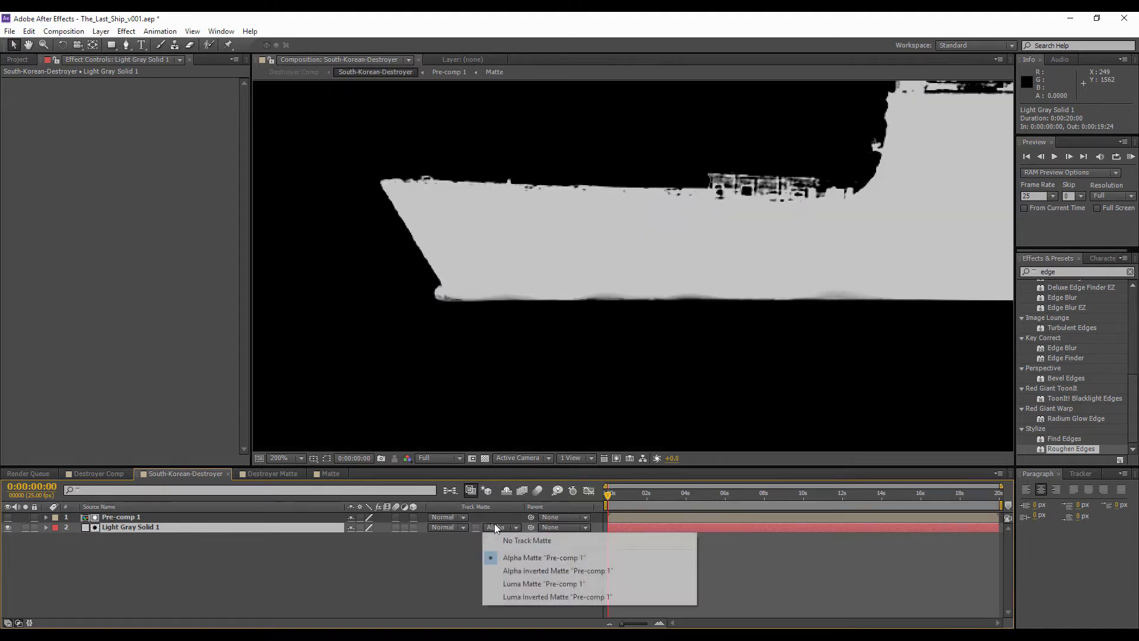
pyautogui.click(522, 573)
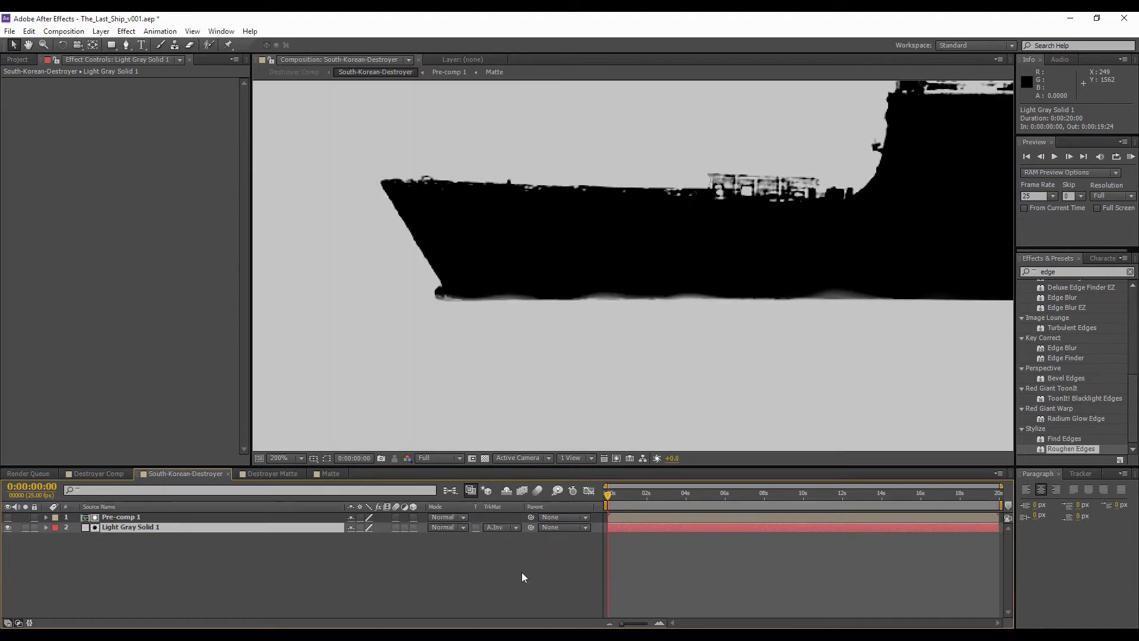
# - Duplicate Pre-comp 1 above the matte layer and toggle the copy's visibility to preview it over the solid
pyautogui.click(95, 519)
pyautogui.hotkey('ctrl', 'd')
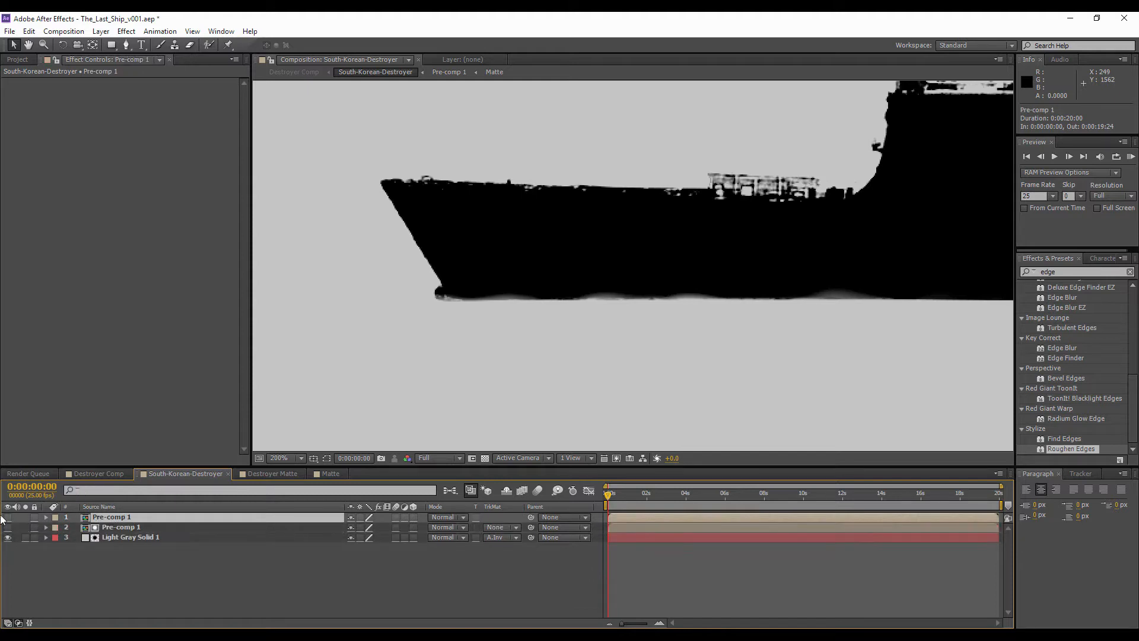
pyautogui.click(8, 517)
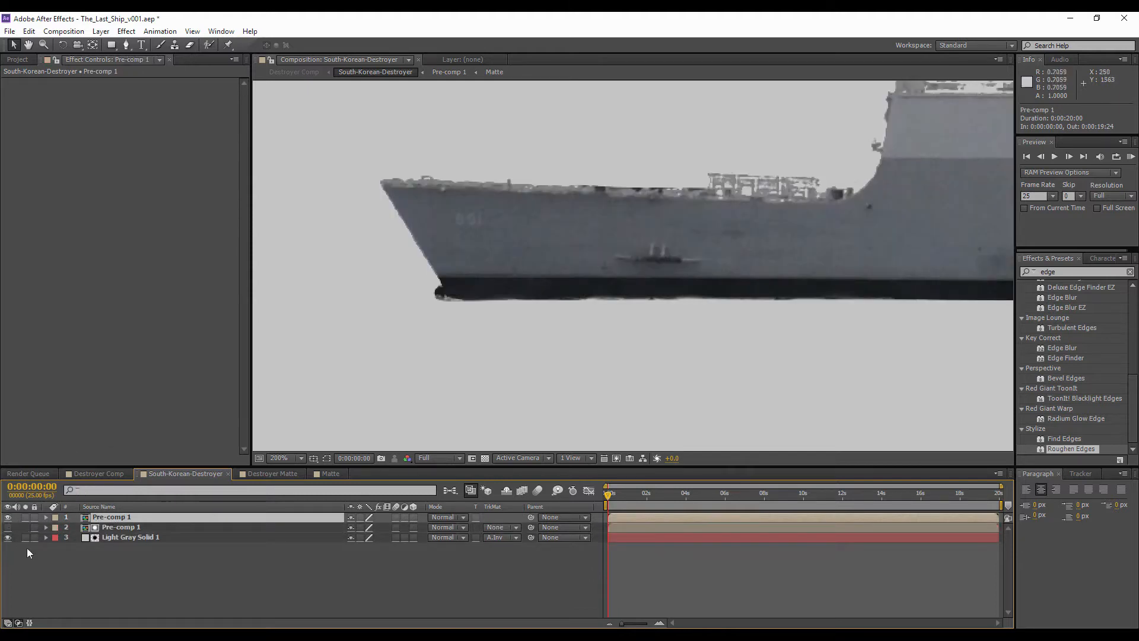
pyautogui.click(8, 516)
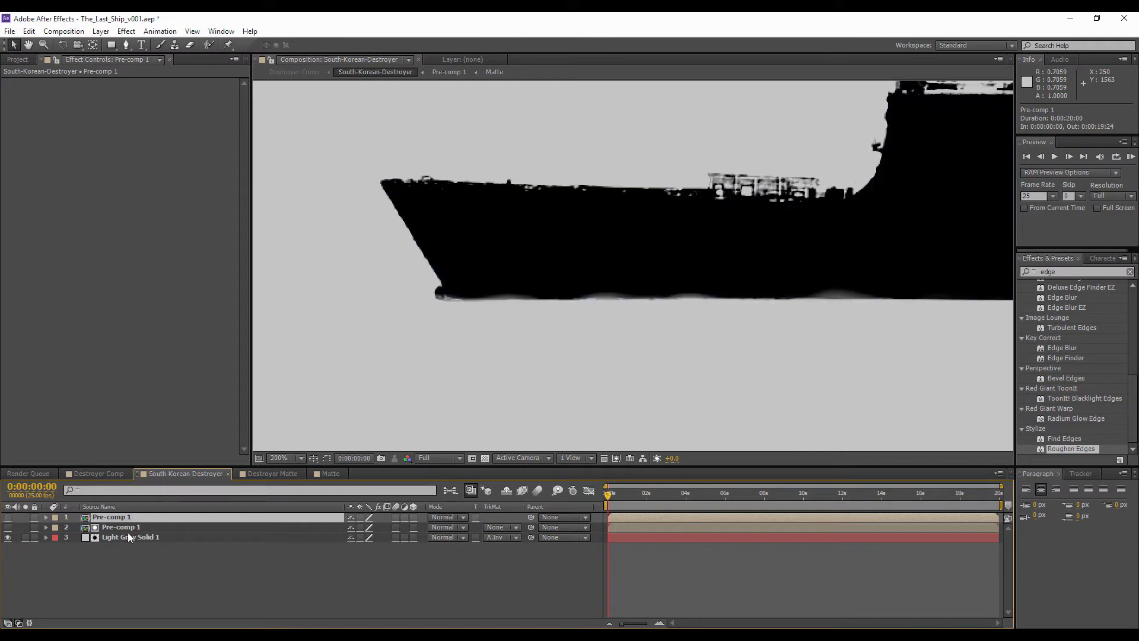
# - Try Luma Matte "Pre-comp 1" as the light gray solid's track matte and compare it with the solid hidden
pyautogui.click(122, 527)
pyautogui.moveTo(662, 276); pyautogui.dragTo(457, 285)
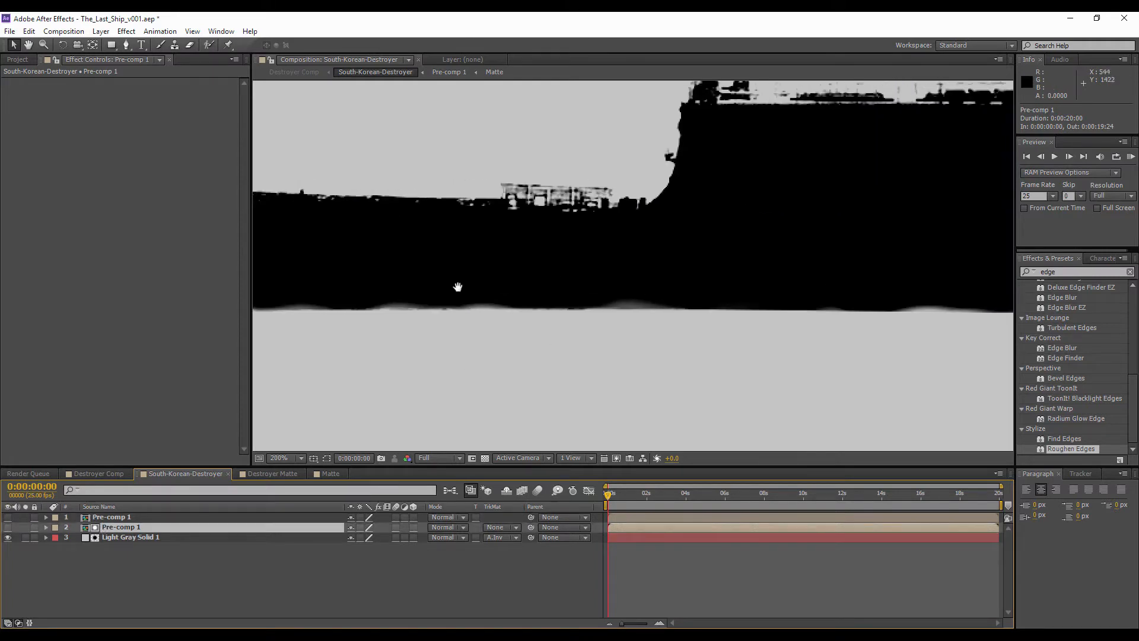
pyautogui.scroll(-2, 498, 286)
pyautogui.scroll(1, 555, 287)
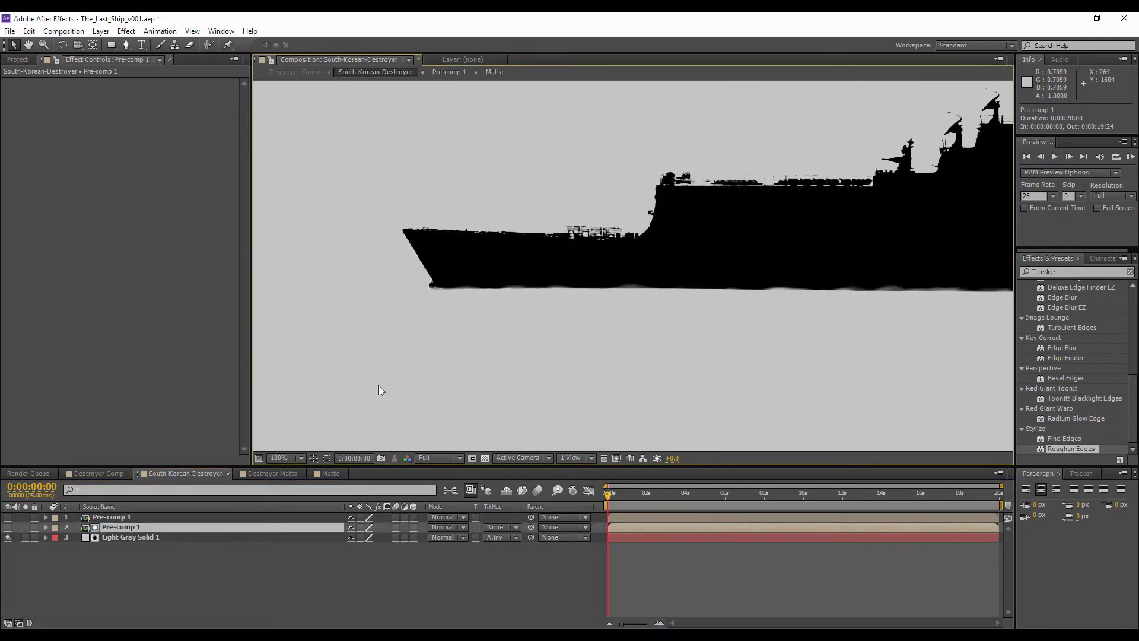
pyautogui.click(514, 537)
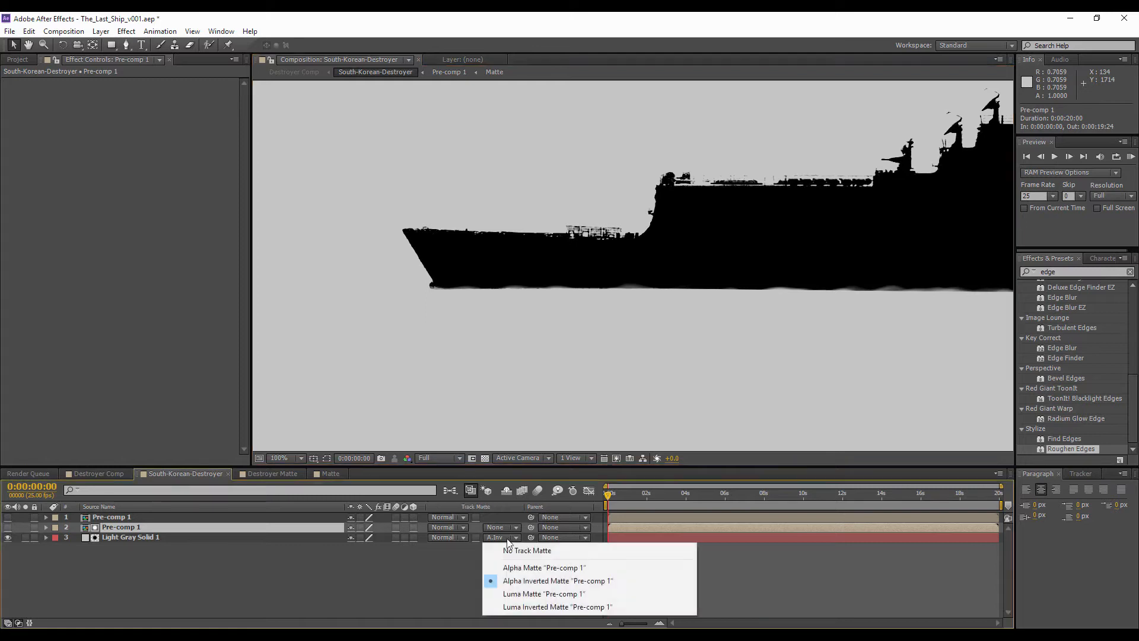
pyautogui.click(531, 595)
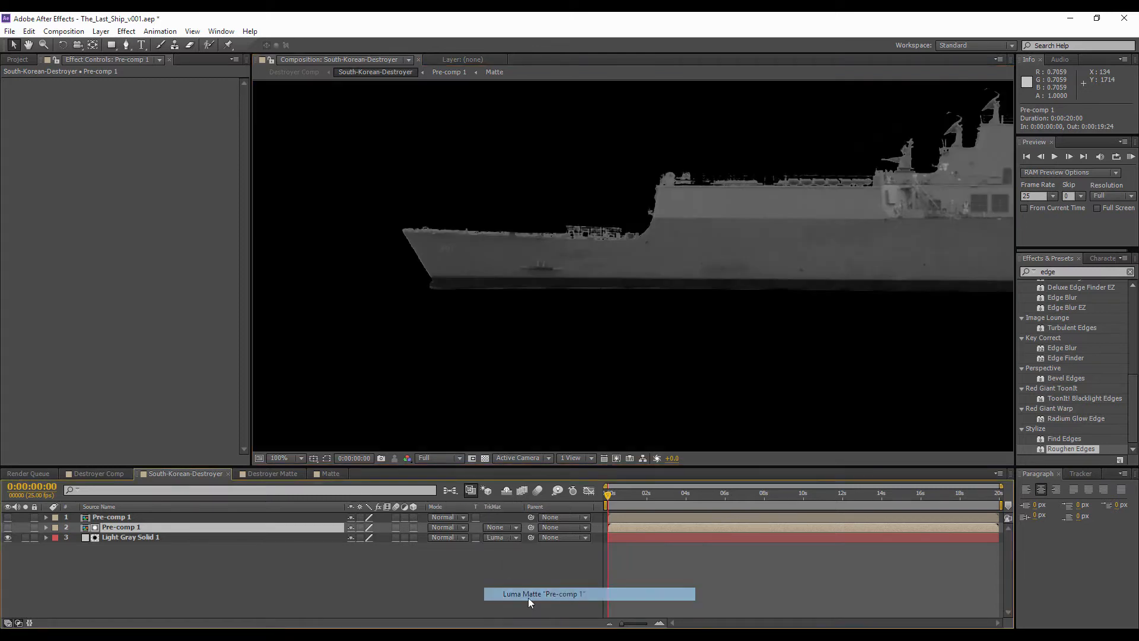
pyautogui.click(7, 537)
pyautogui.click(7, 537)
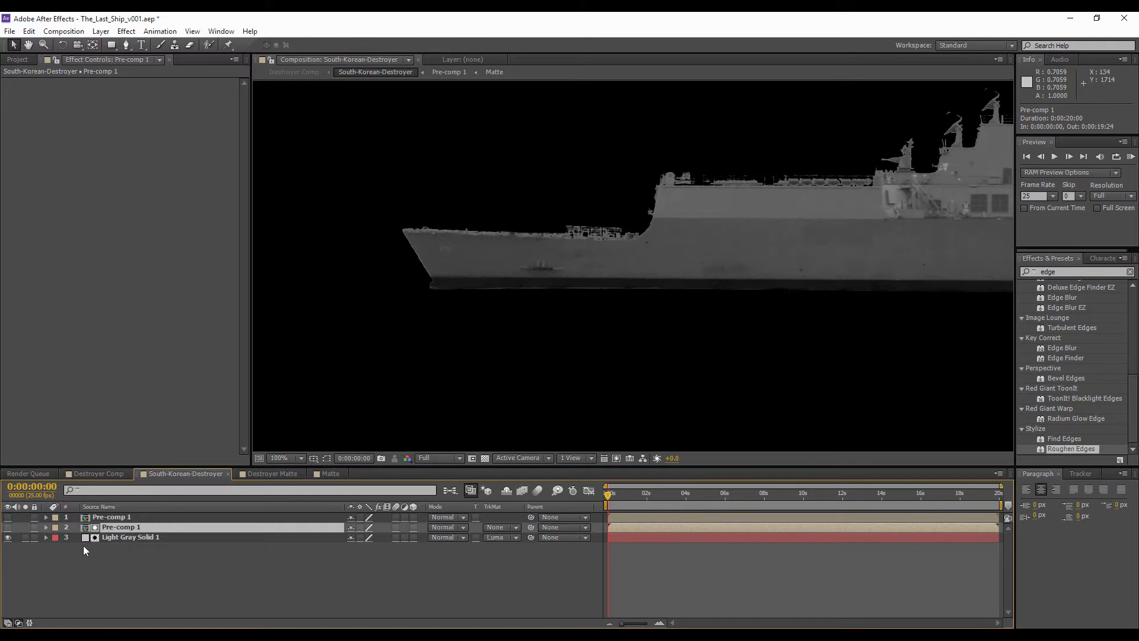
# - Set the light gray solid's track matte to Alpha Matte "Pre-comp 1" and make the topmost Pre-comp 1 layer visible
pyautogui.click(501, 538)
pyautogui.click(523, 568)
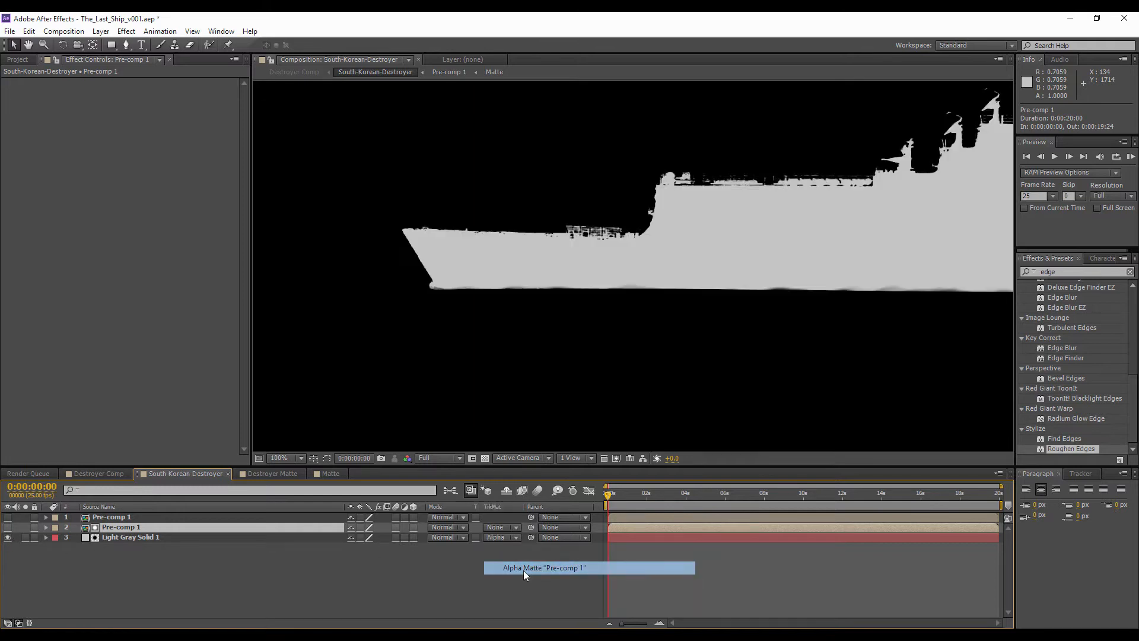
pyautogui.click(8, 517)
pyautogui.scroll(2, 736, 287)
pyautogui.scroll(-2, 663, 291)
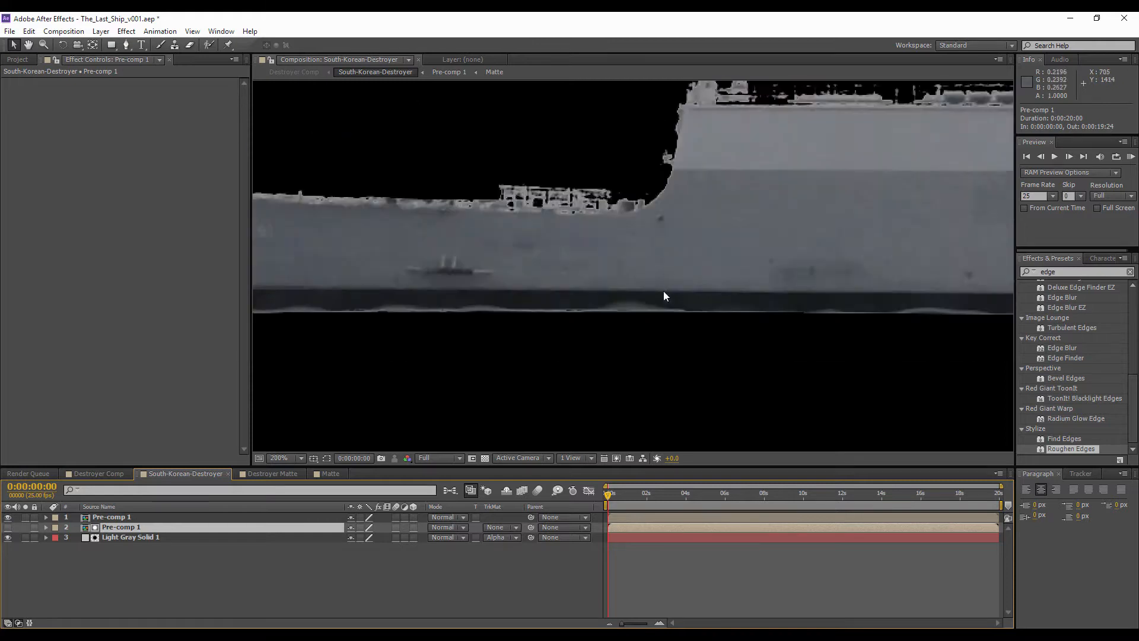
# - Draw a rectangular mask about 1107 by 144 px on the light gray solid, covering the waterline along the stern half of the hull
pyautogui.click(113, 537)
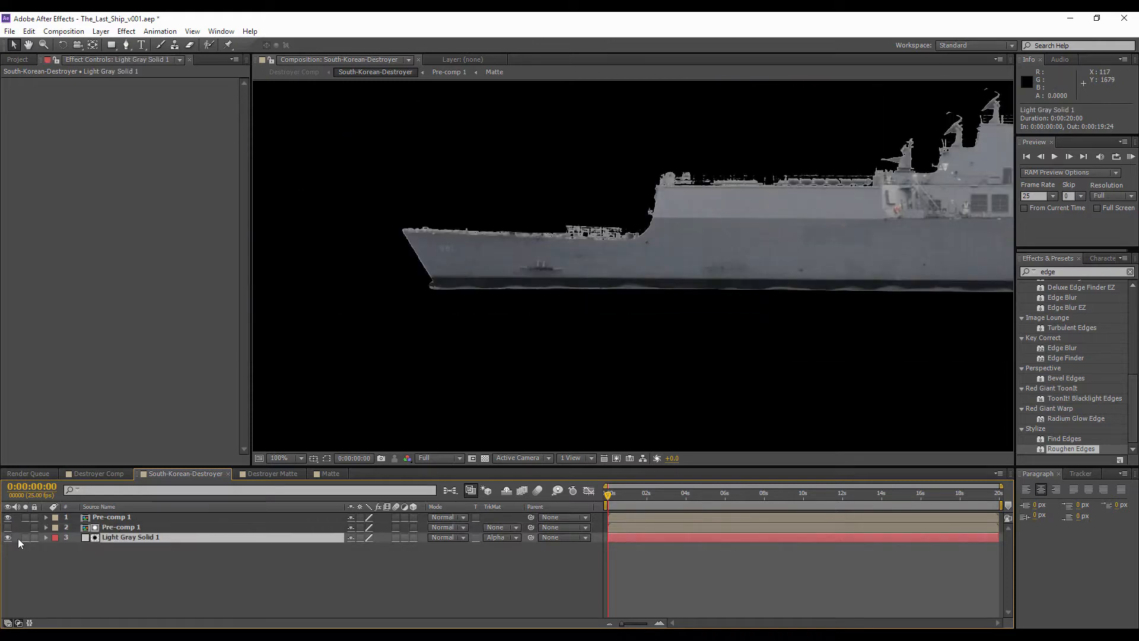
pyautogui.scroll(1, 550, 310)
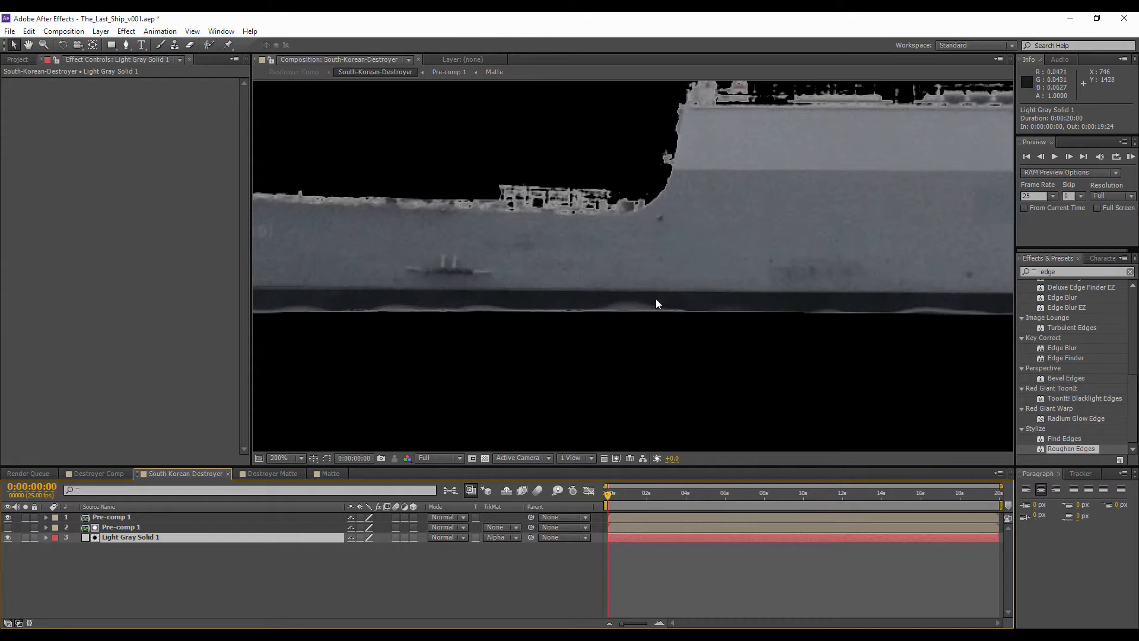
pyautogui.scroll(-1, 526, 324)
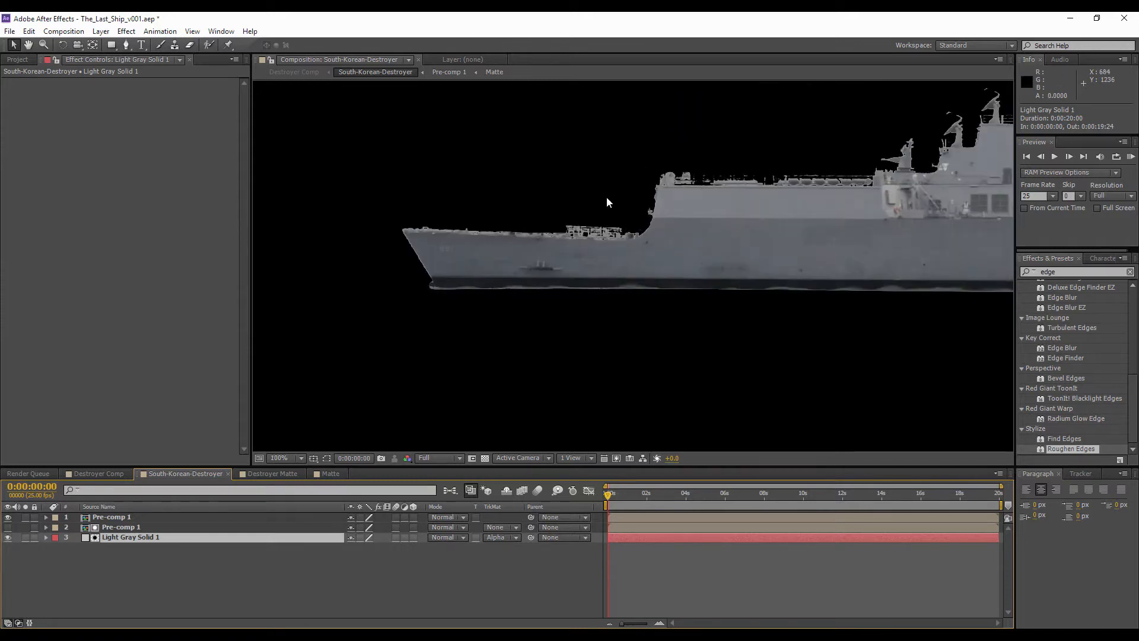
pyautogui.scroll(1, 629, 314)
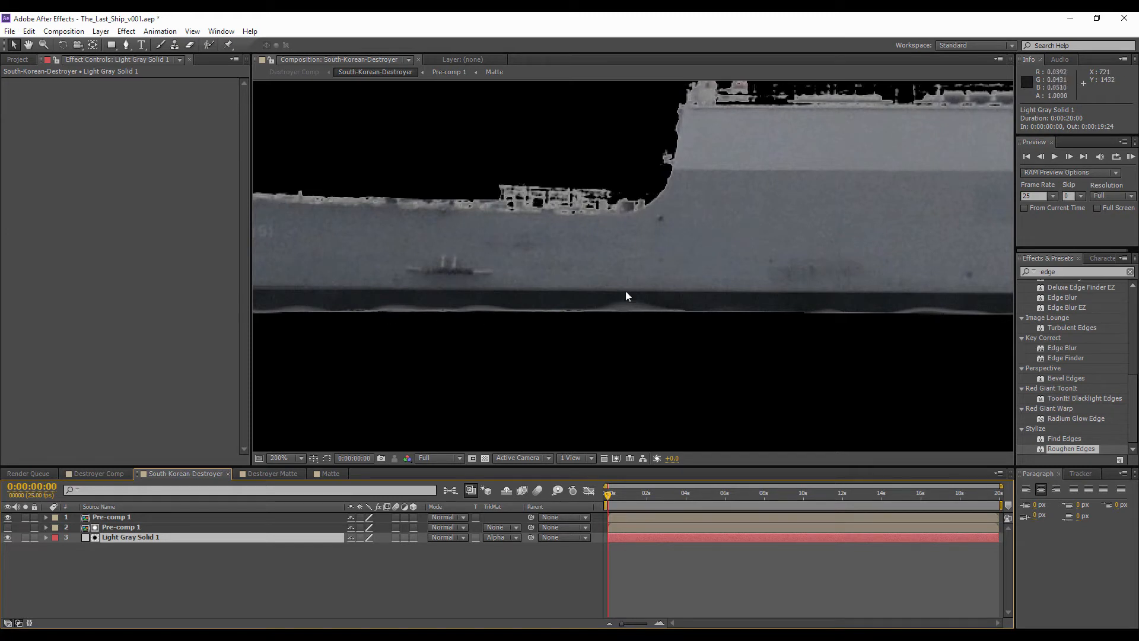
pyautogui.scroll(-1, 625, 292)
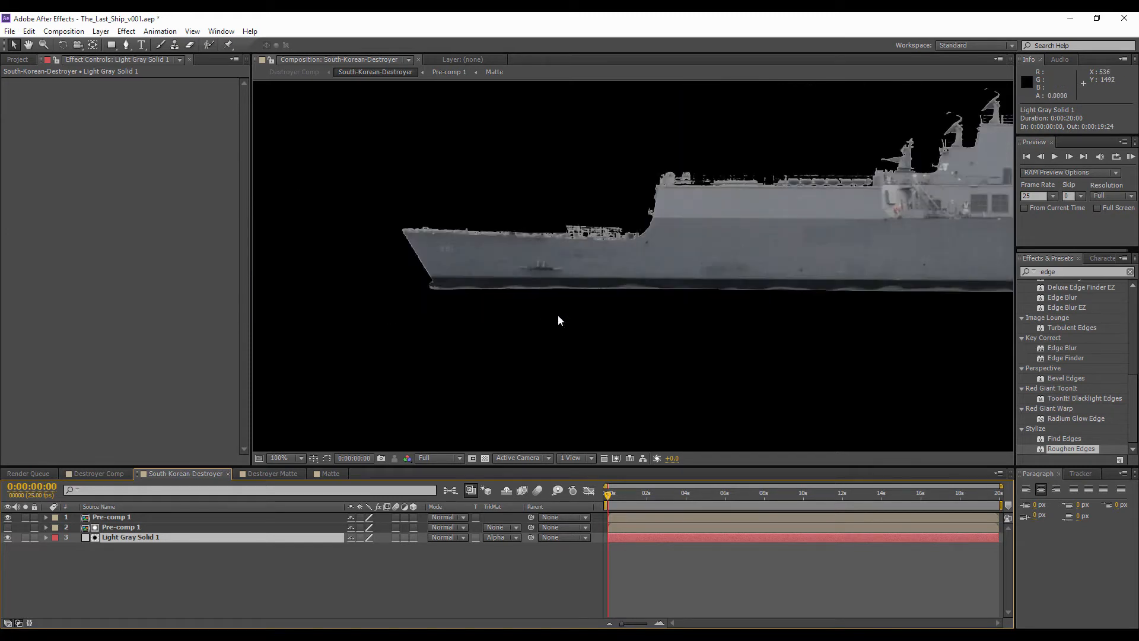
pyautogui.click(73, 530)
pyautogui.click(109, 537)
pyautogui.click(112, 45)
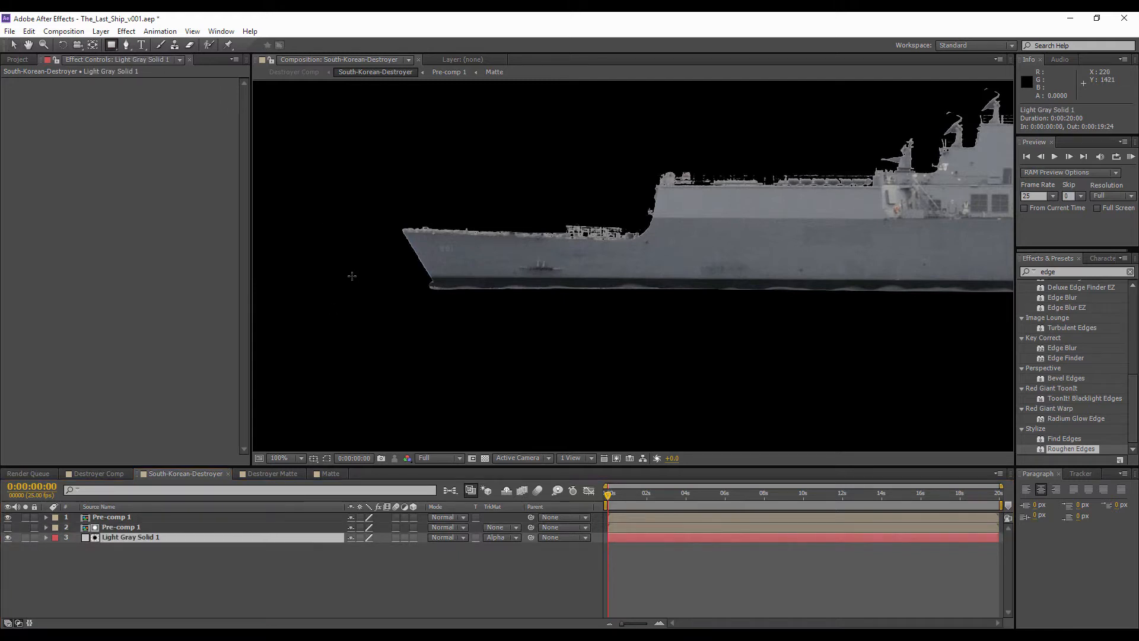
pyautogui.moveTo(337, 276); pyautogui.dragTo(994, 360)
pyautogui.scroll(-2, 749, 251)
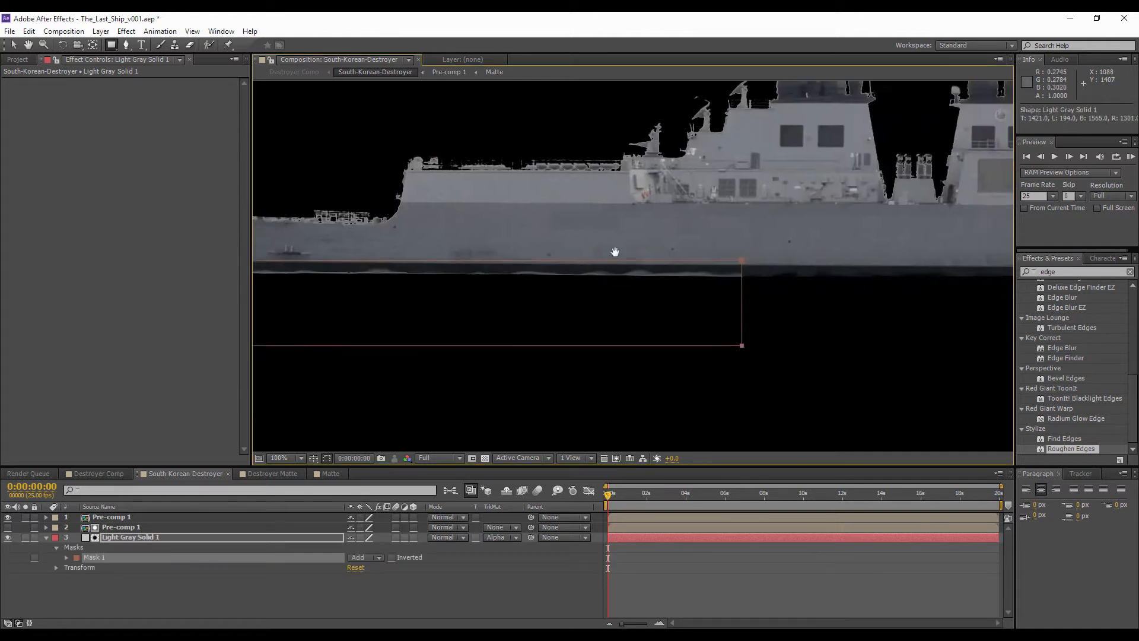
# - Stretch the solid's mask along the whole hull to the bow and lower its upper edge to the waterline
pyautogui.press('v')
pyautogui.doubleClick(687, 263)
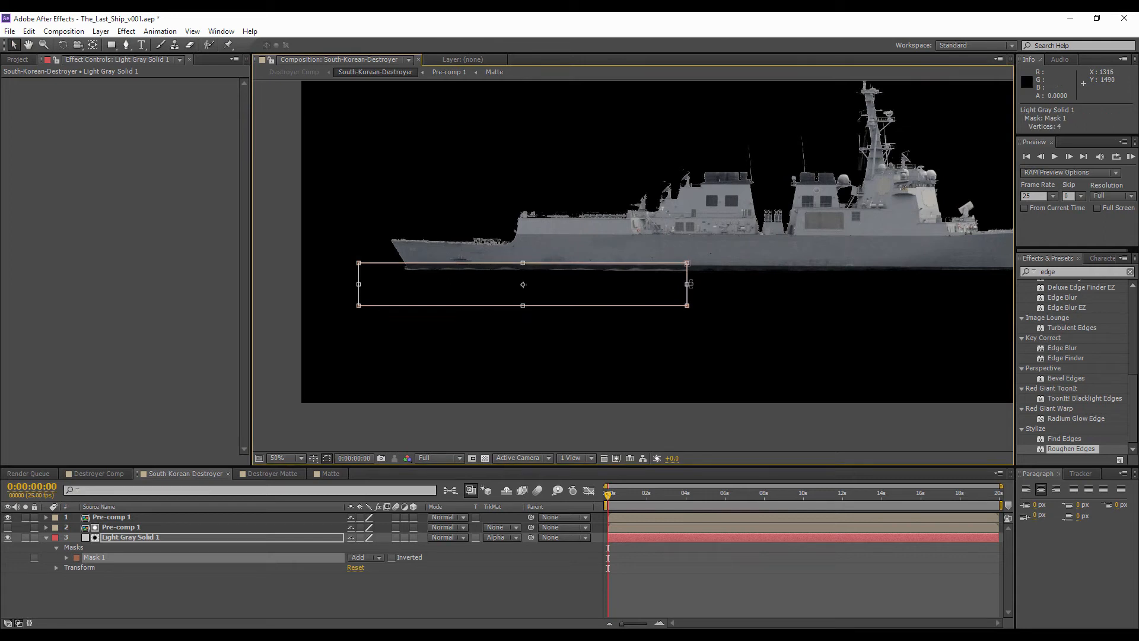
pyautogui.moveTo(687, 262); pyautogui.dragTo(1014, 263)
pyautogui.moveTo(659, 263); pyautogui.dragTo(659, 269)
pyautogui.moveTo(886, 285); pyautogui.dragTo(615, 303)
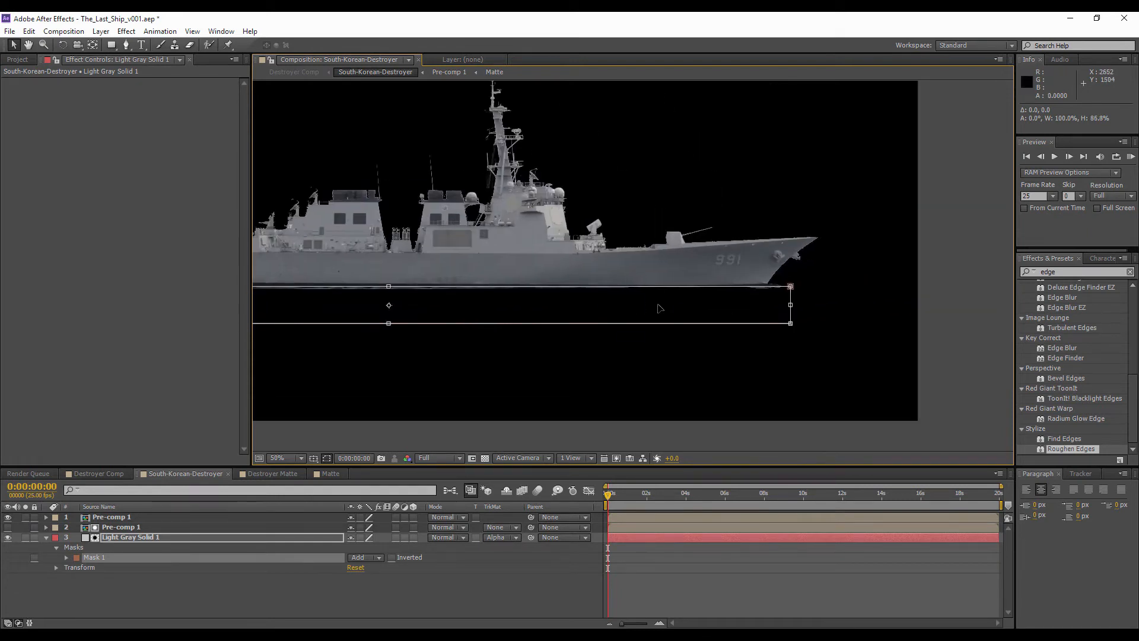
pyautogui.scroll(2, 661, 309)
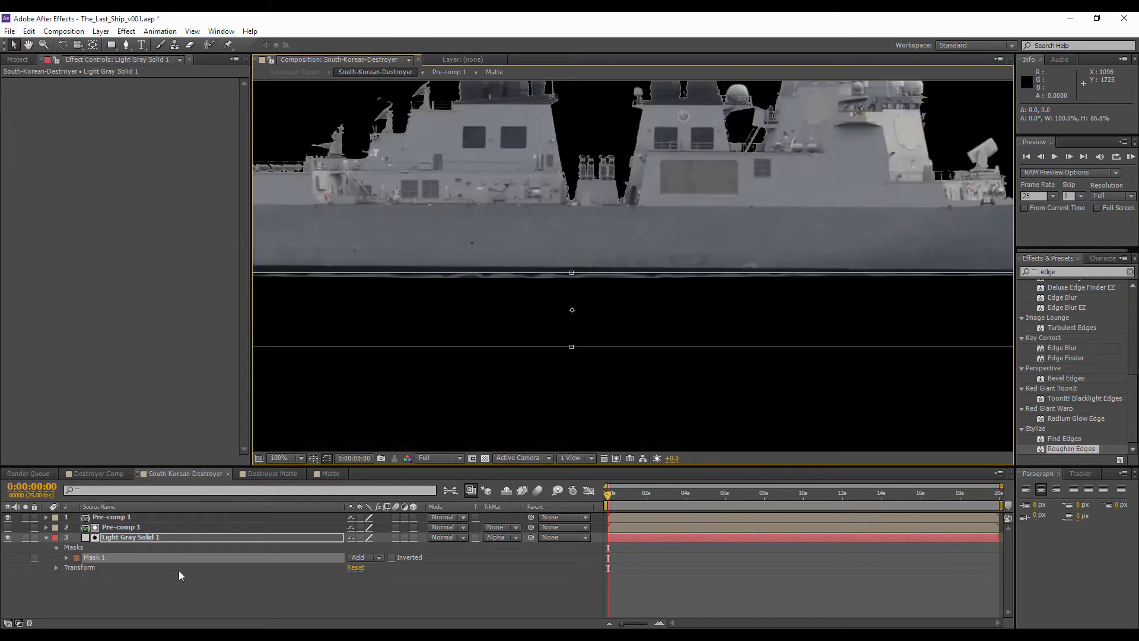
# - Feather the light gray solid's mask, trying 25 pixels before settling on 15 pixels
pyautogui.press('f')
pyautogui.click(364, 558)
pyautogui.write('25')
pyautogui.click(361, 578)
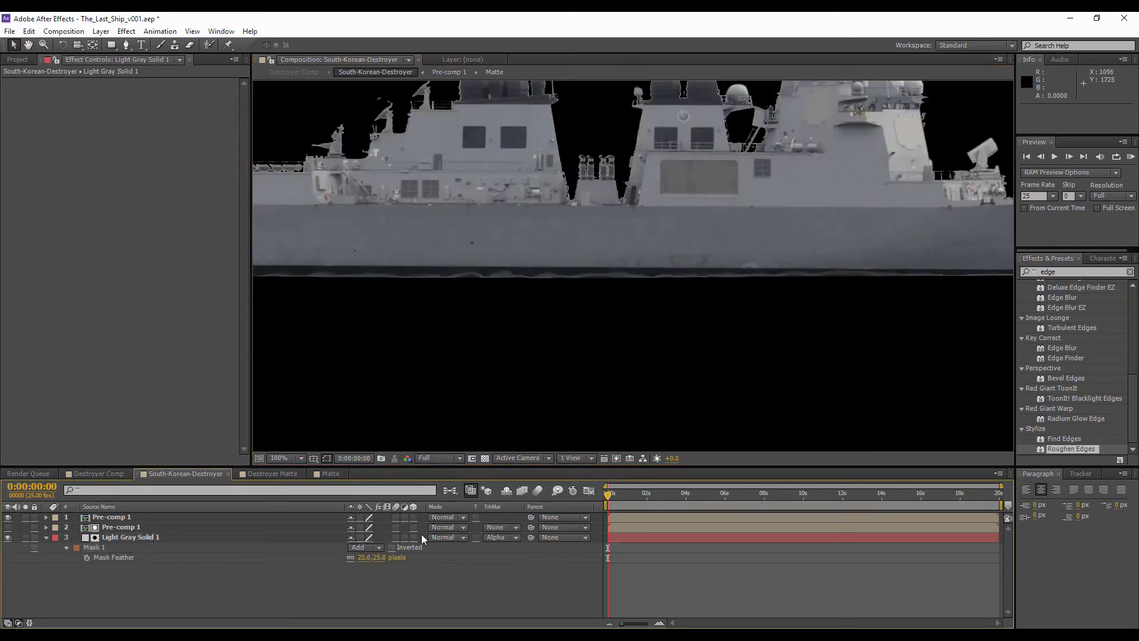
pyautogui.click(364, 557)
pyautogui.write('15')
pyautogui.click(349, 596)
# - Isolate the feathered waterline strip by hiding the top Pre-comp 1, scrub to 0:00:05:02 to examine it, and show the layer again
pyautogui.click(130, 527)
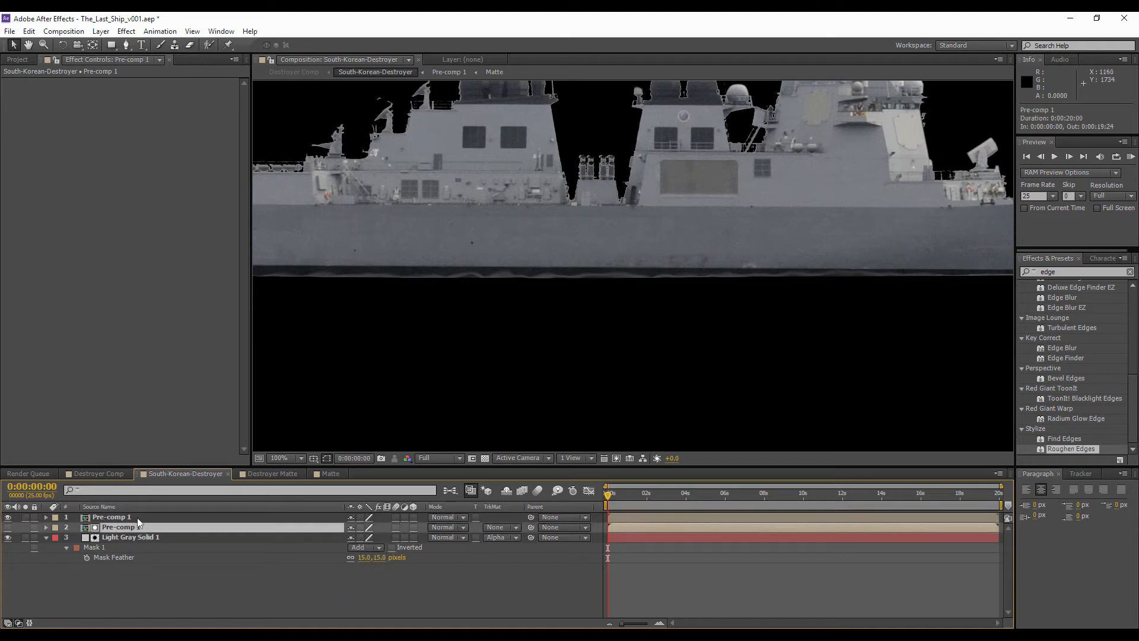
pyautogui.moveTo(517, 260); pyautogui.dragTo(665, 262)
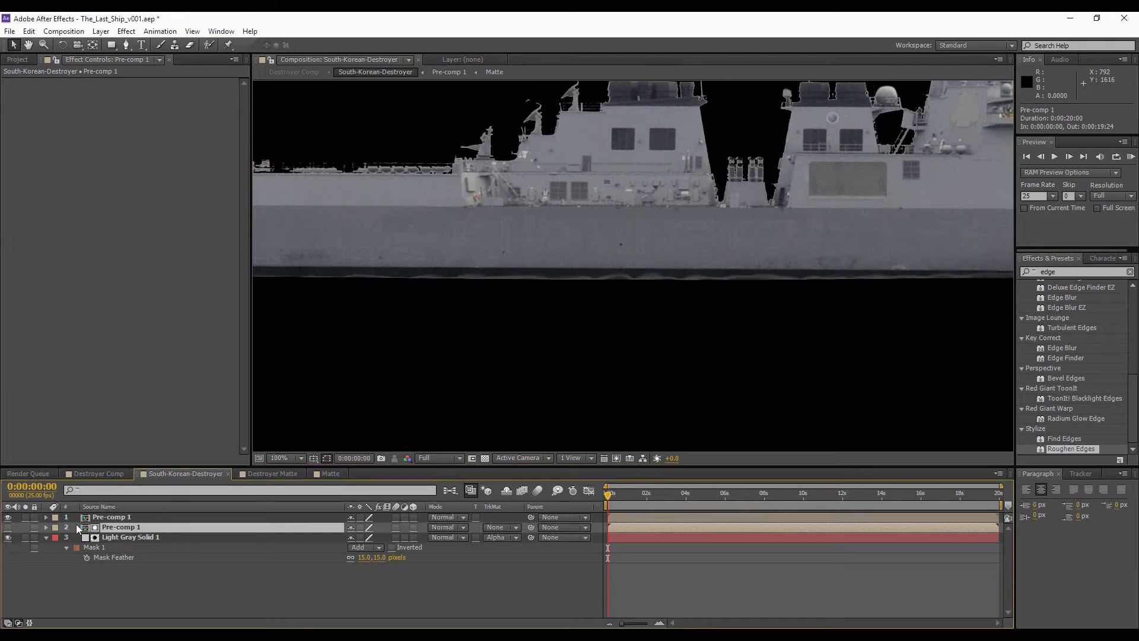
pyautogui.click(85, 520)
pyautogui.click(8, 517)
pyautogui.click(8, 517)
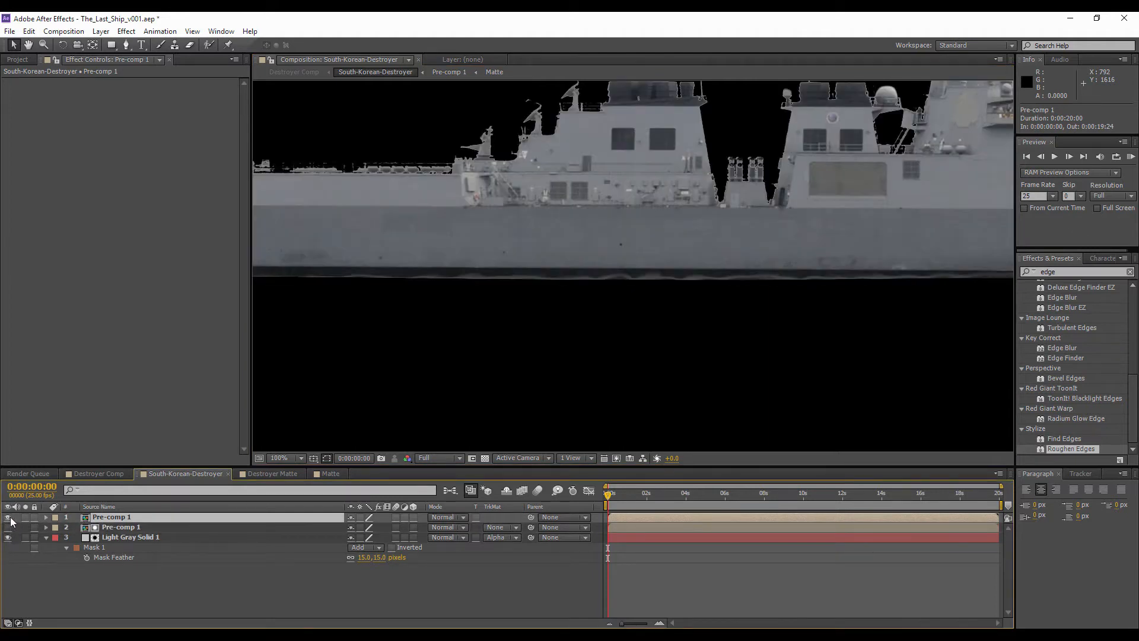
pyautogui.click(8, 517)
pyautogui.moveTo(610, 492); pyautogui.dragTo(631, 496)
pyautogui.click(661, 492)
pyautogui.click(709, 494)
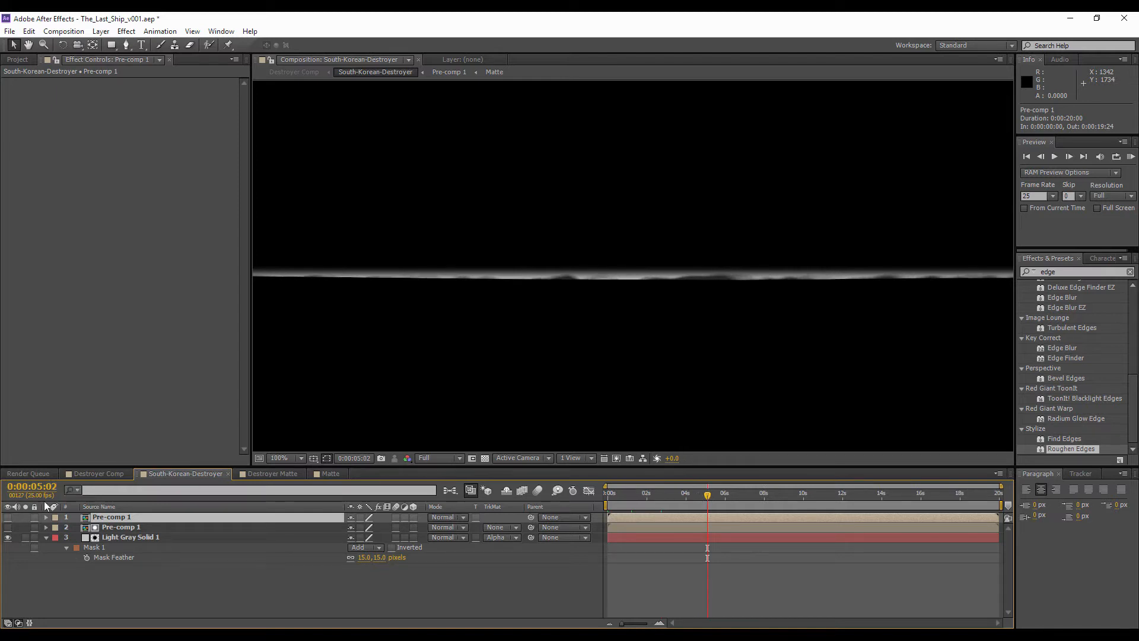
pyautogui.click(8, 527)
# - Compare the ship with its placement in Destroyer Comp, viewing the full frame near the start of the timeline
pyautogui.click(97, 473)
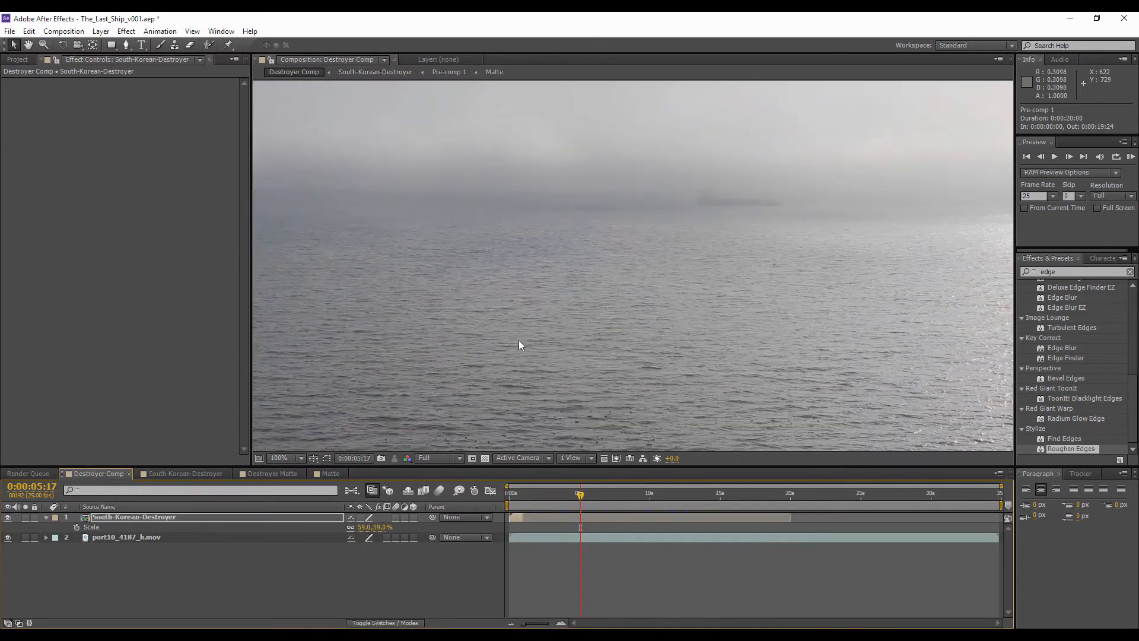
pyautogui.click(168, 473)
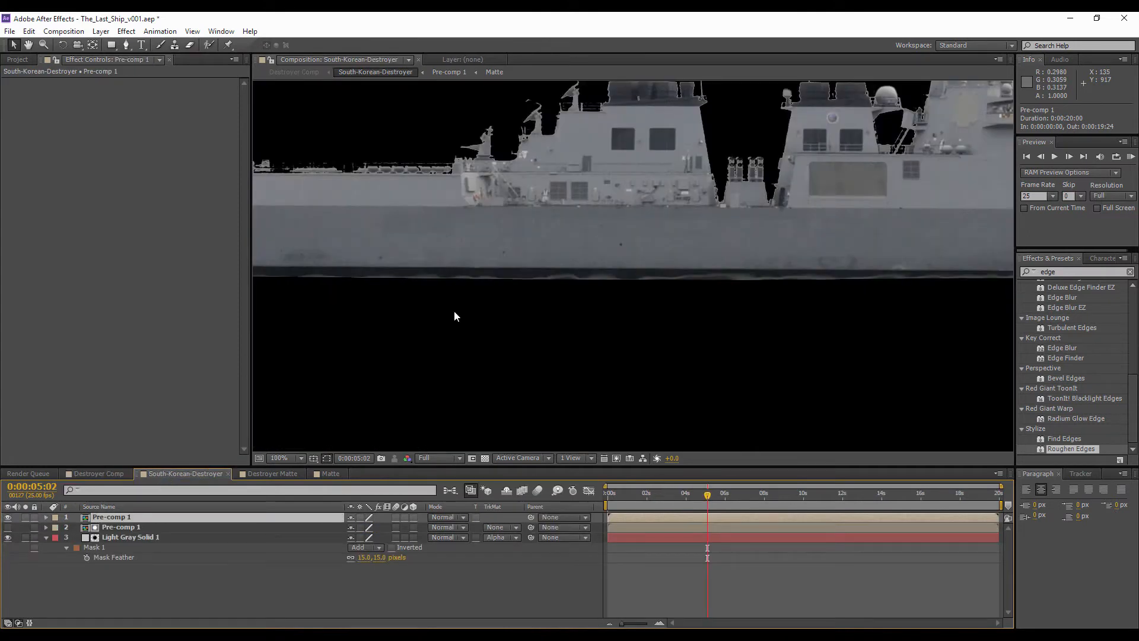
pyautogui.scroll(-4, 469, 303)
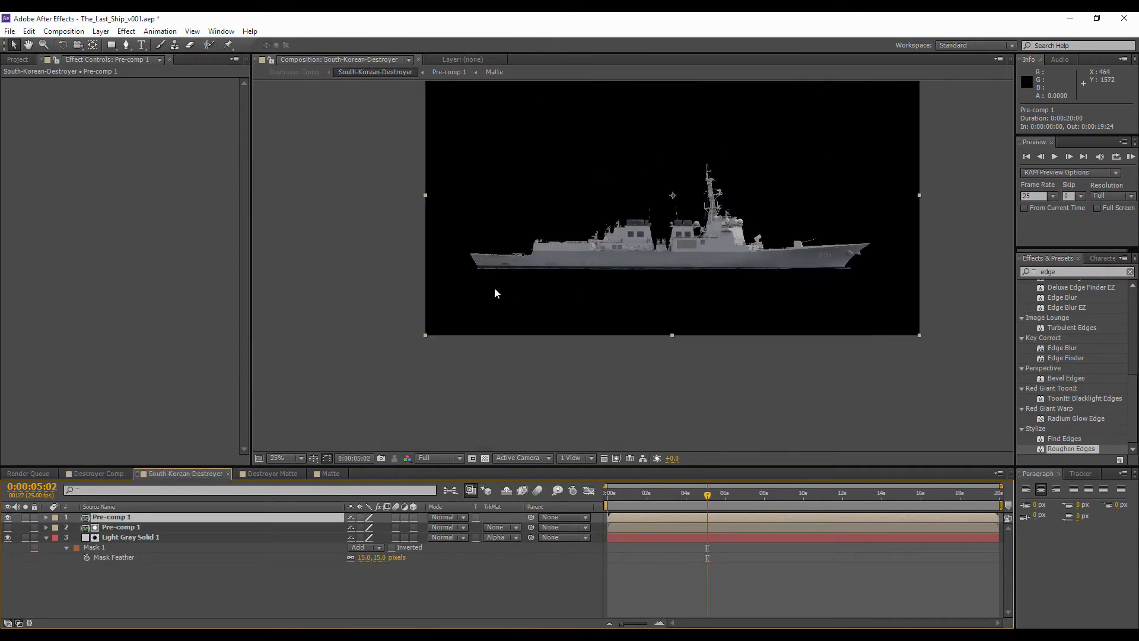
pyautogui.click(98, 474)
pyautogui.click(88, 564)
pyautogui.scroll(-4, 552, 260)
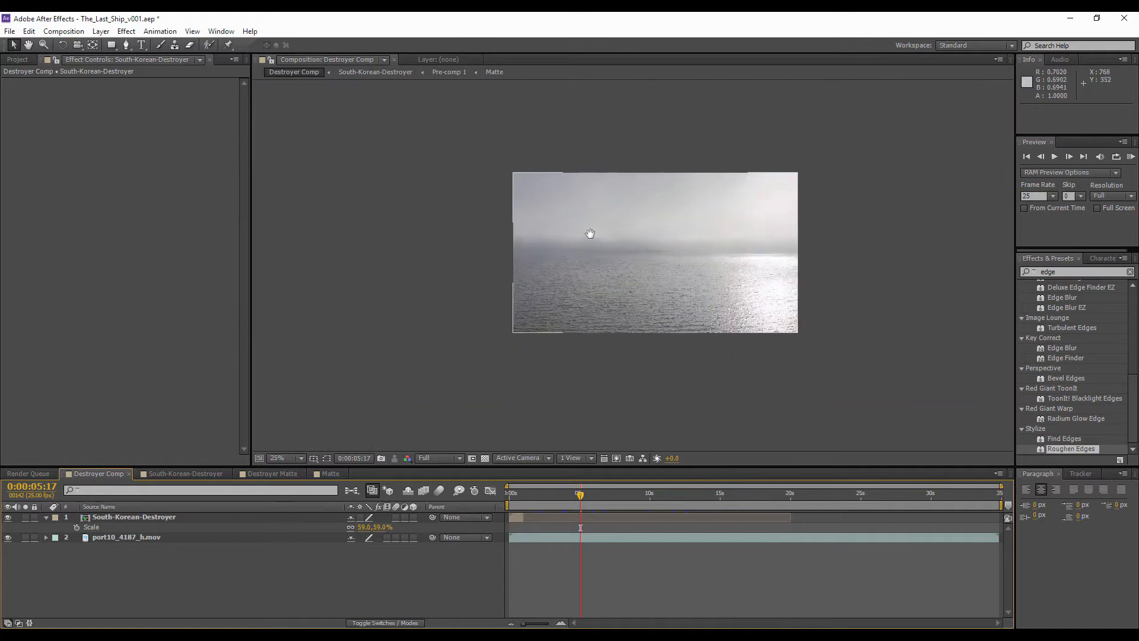
pyautogui.scroll(2, 590, 233)
pyautogui.click(509, 493)
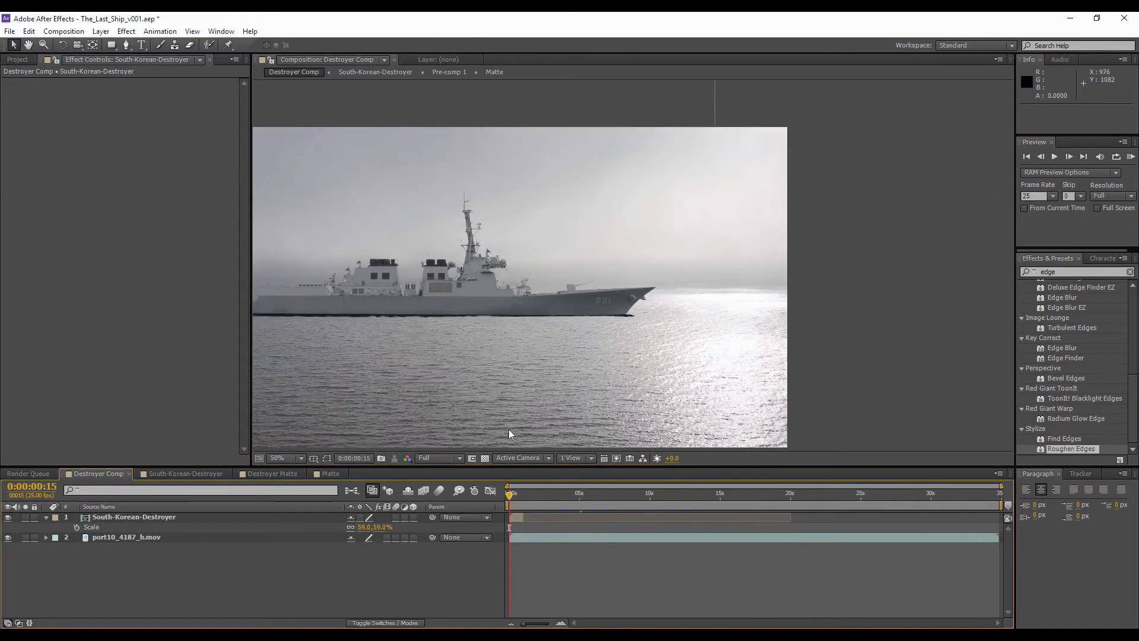
# - Play a RAM preview of Destroyer Comp and examine the destroyer's waterline motion against the water close up near 0:00:00:15
pyautogui.click(524, 519)
pyautogui.moveTo(540, 292); pyautogui.dragTo(686, 275)
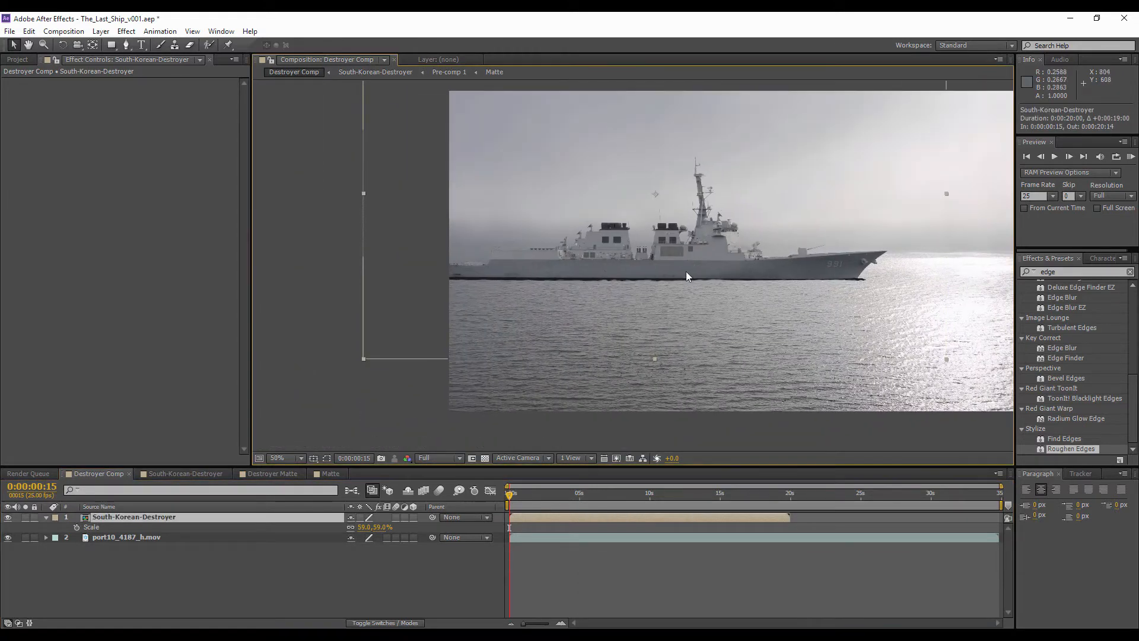
pyautogui.moveTo(610, 326); pyautogui.dragTo(539, 323)
pyautogui.click(282, 459)
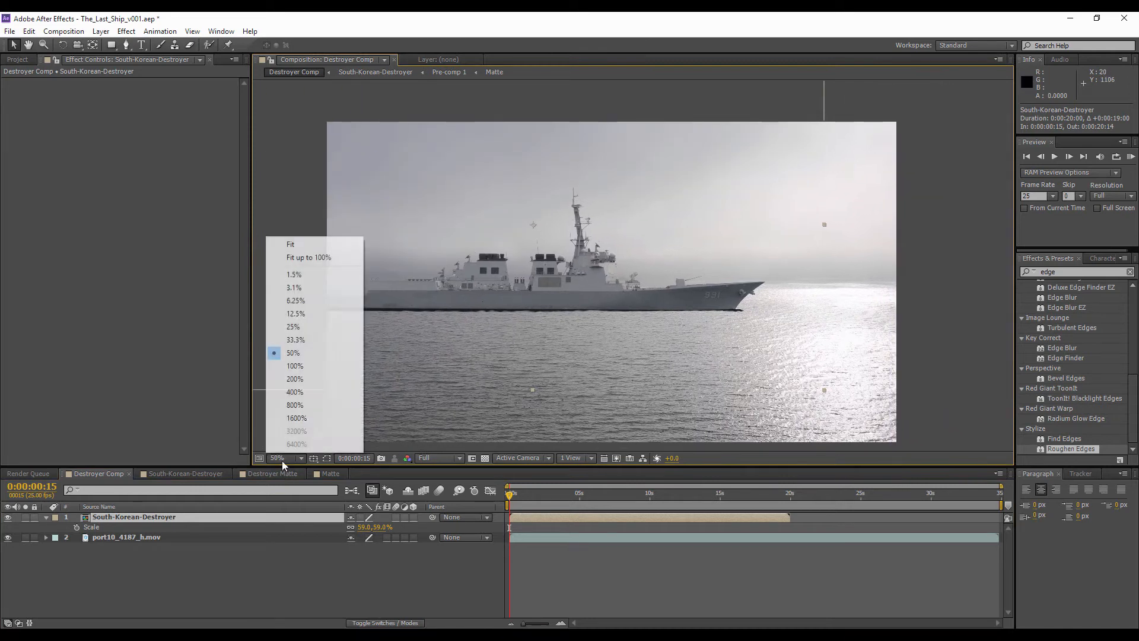
pyautogui.click(307, 244)
pyautogui.scroll(1, 455, 294)
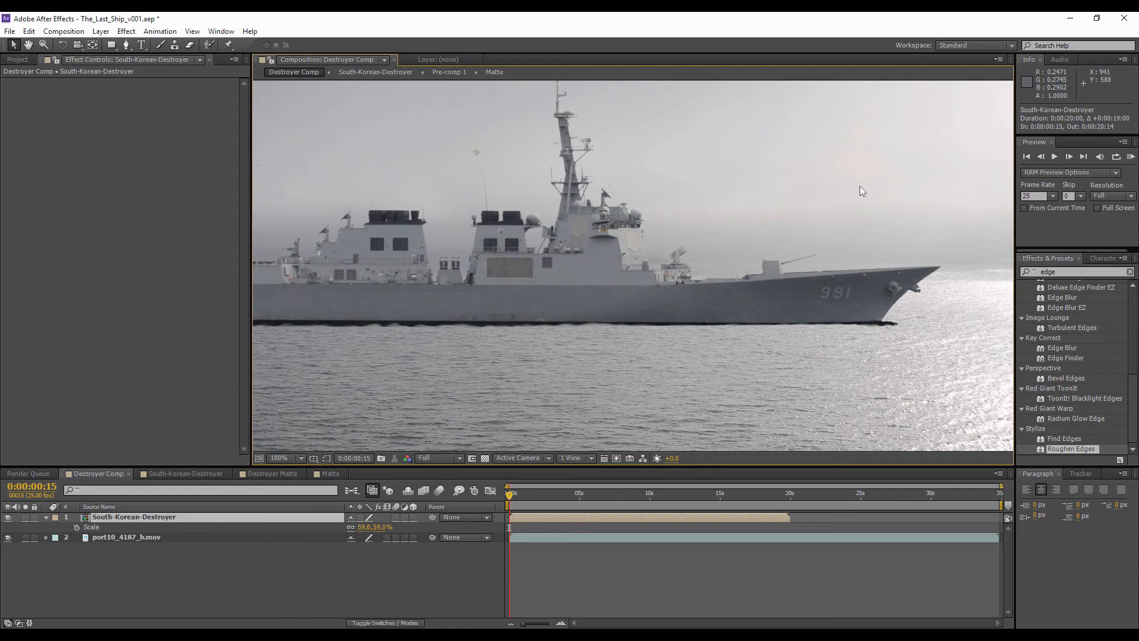
pyautogui.click(1131, 156)
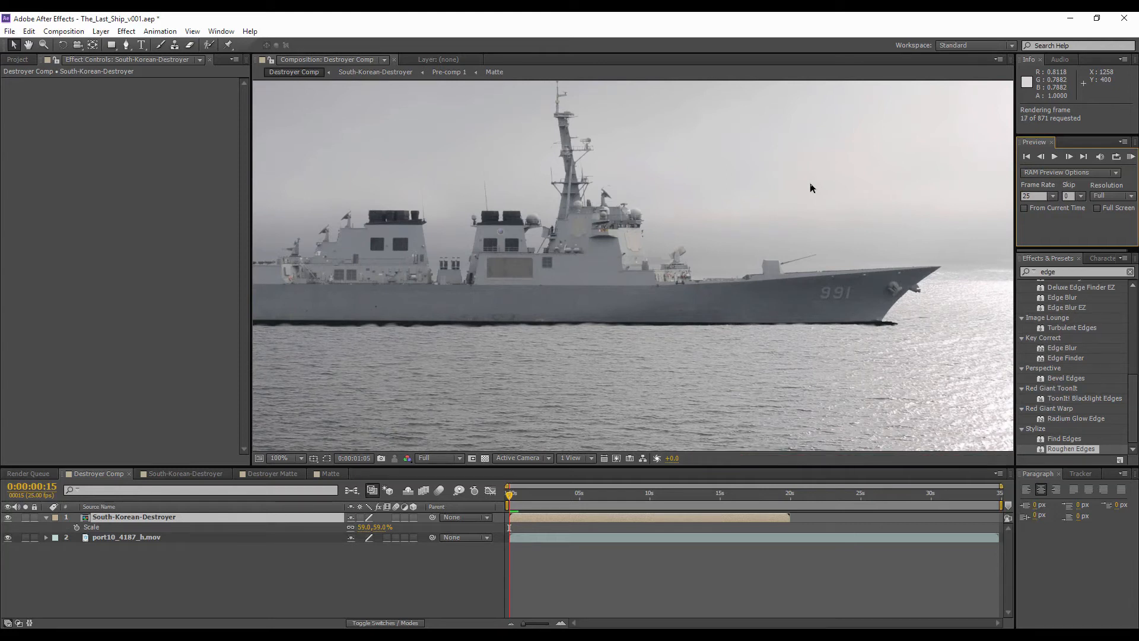
pyautogui.click(1131, 157)
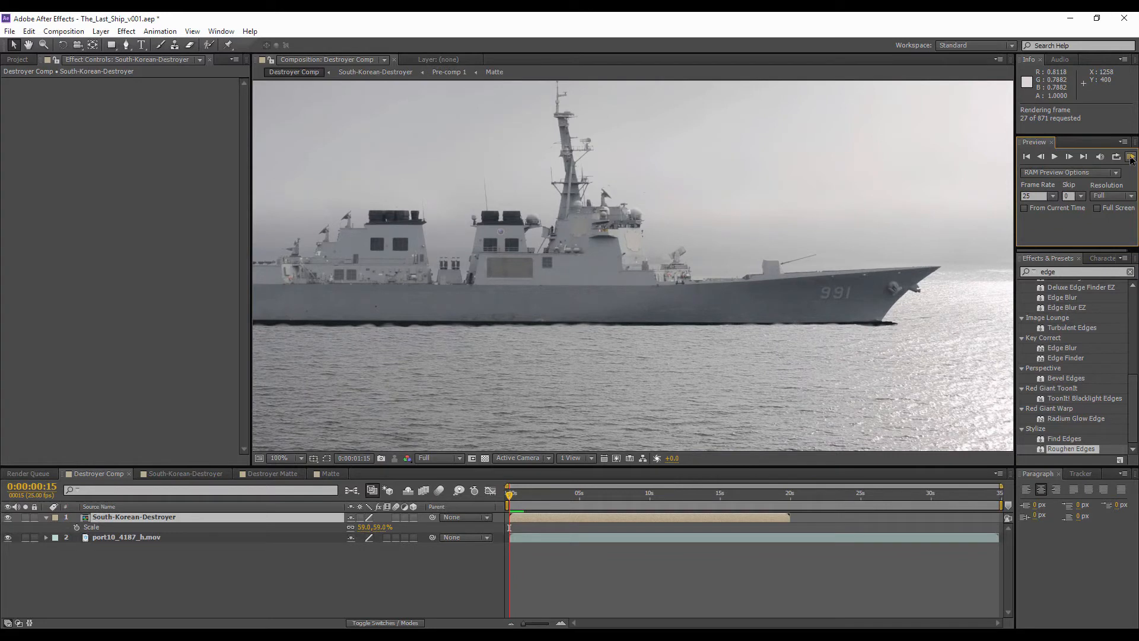
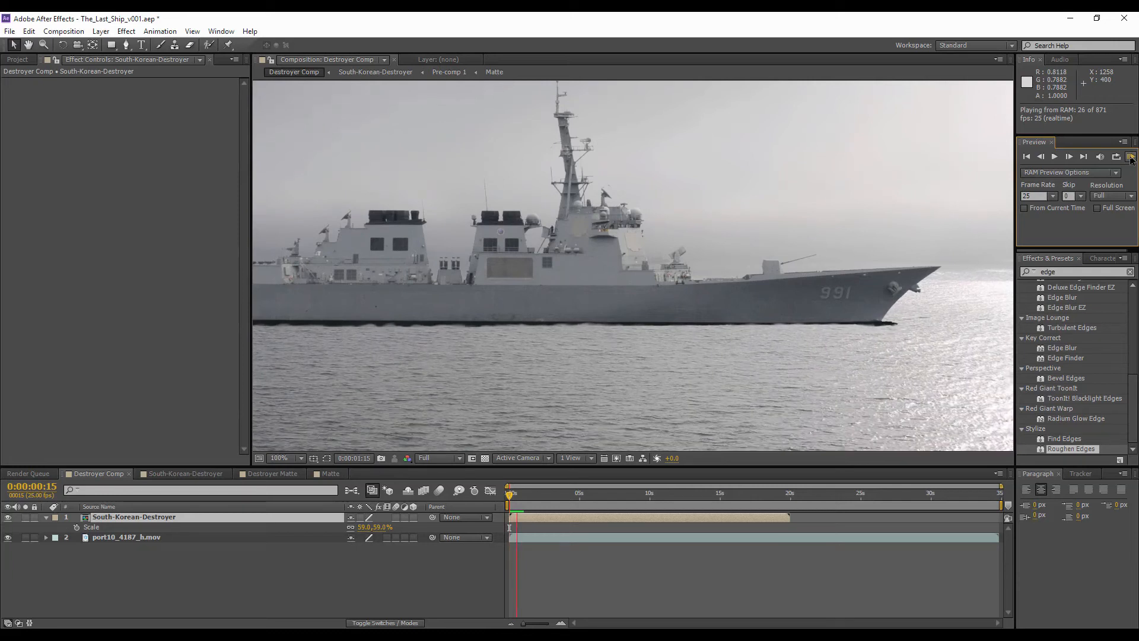
pyautogui.click(1131, 160)
pyautogui.scroll(2, 512, 365)
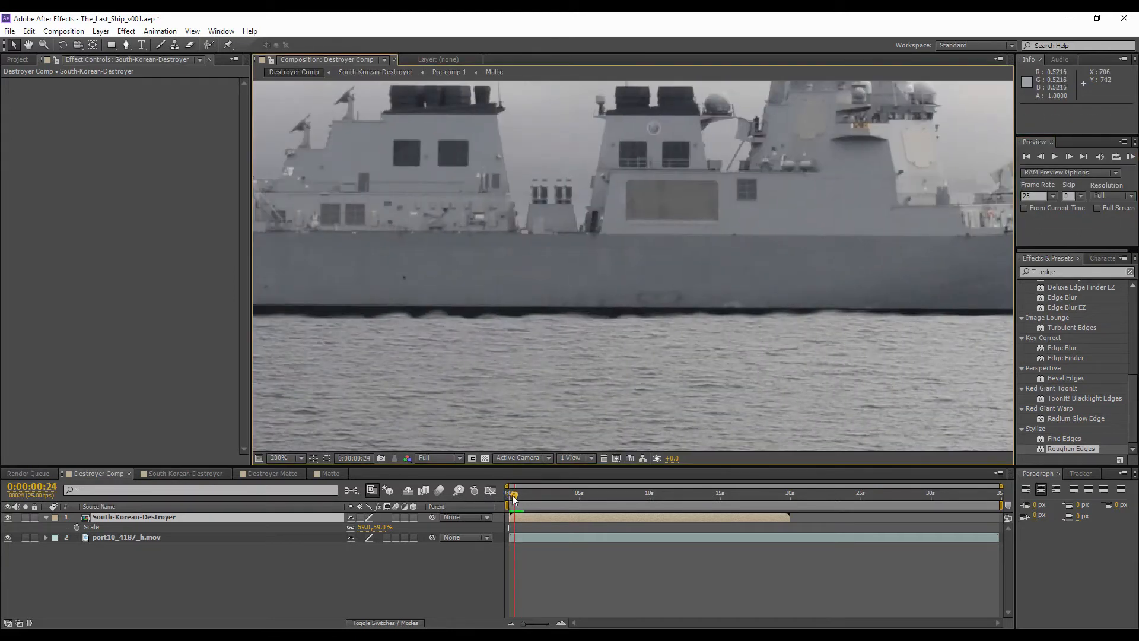
pyautogui.moveTo(509, 499); pyautogui.dragTo(503, 498)
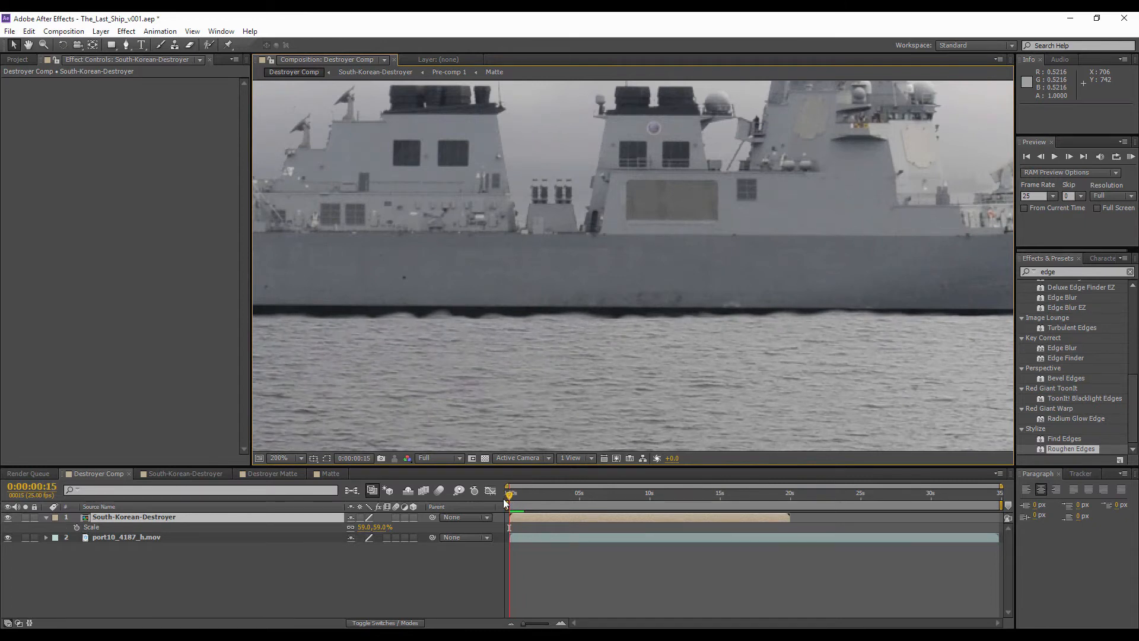
# - Open the Matte composition nested inside South-Korean-Destroyer's lower Pre-comp 1
pyautogui.doubleClick(96, 518)
pyautogui.click(116, 528)
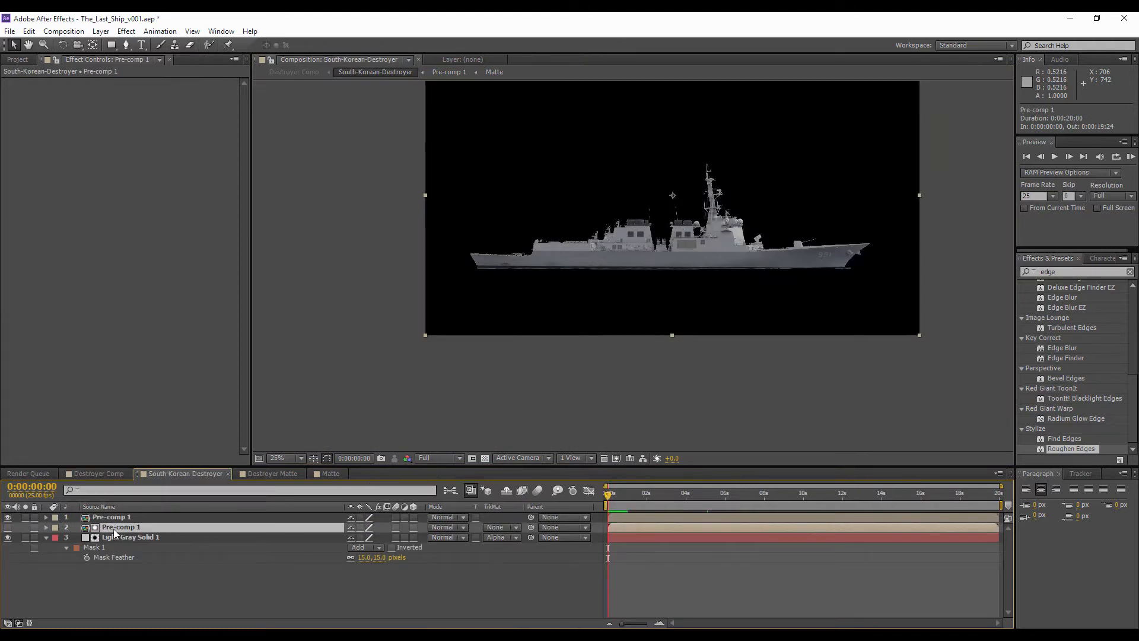
pyautogui.doubleClick(115, 528)
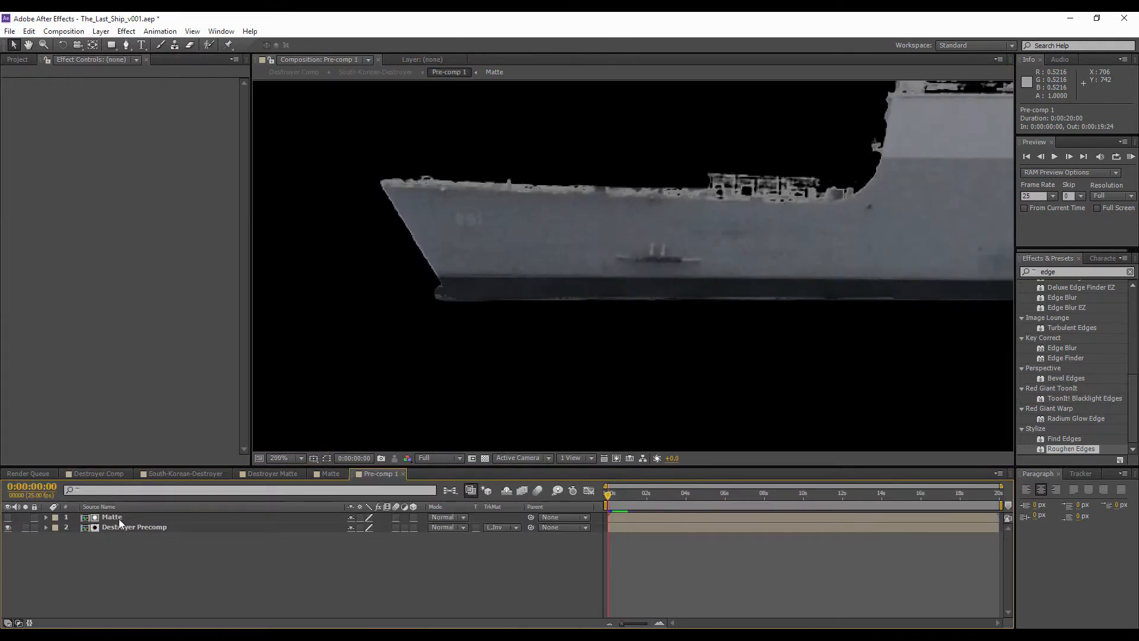
pyautogui.doubleClick(119, 519)
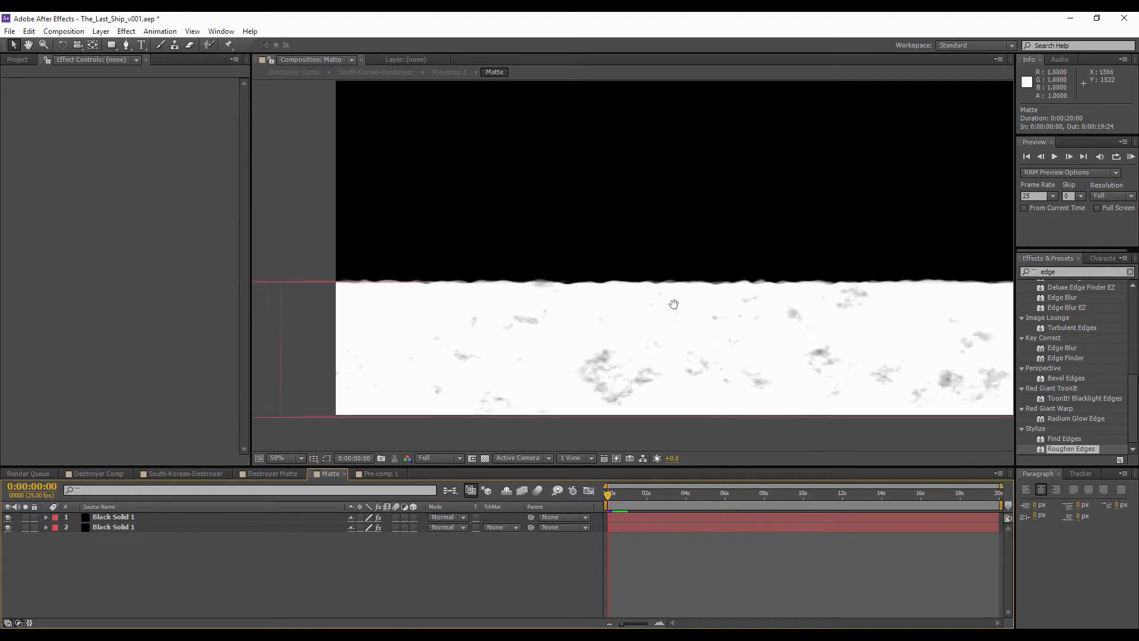
# - Set the RAM preview resolution to Half and preview the matte's animated edge
pyautogui.moveTo(674, 304); pyautogui.dragTo(579, 304)
pyautogui.click(1103, 195)
pyautogui.click(1081, 239)
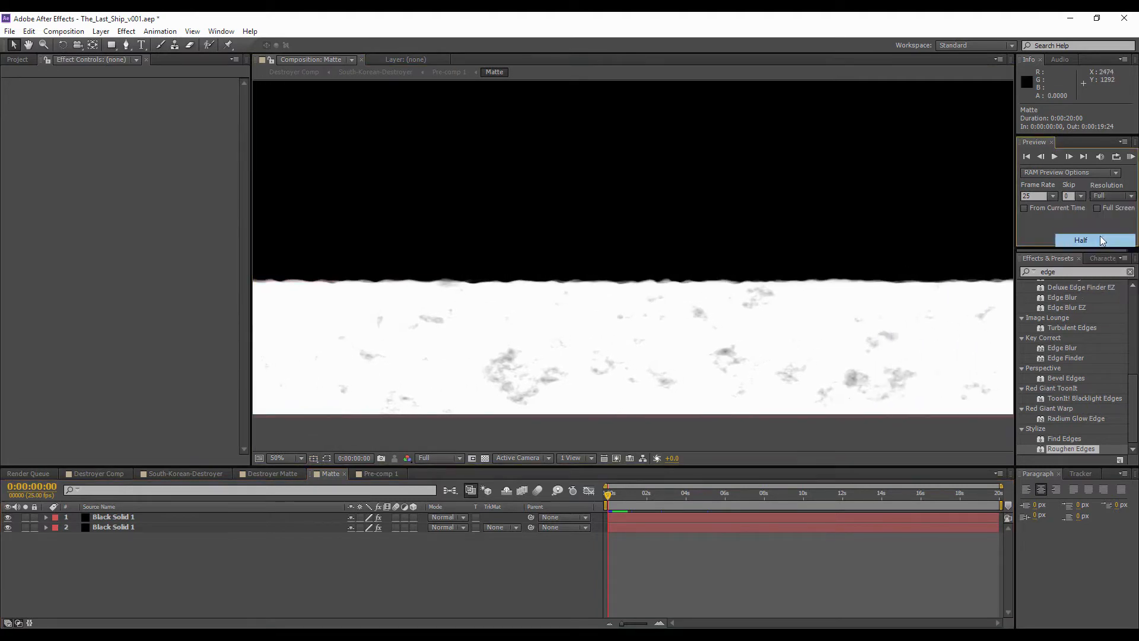
pyautogui.click(1131, 157)
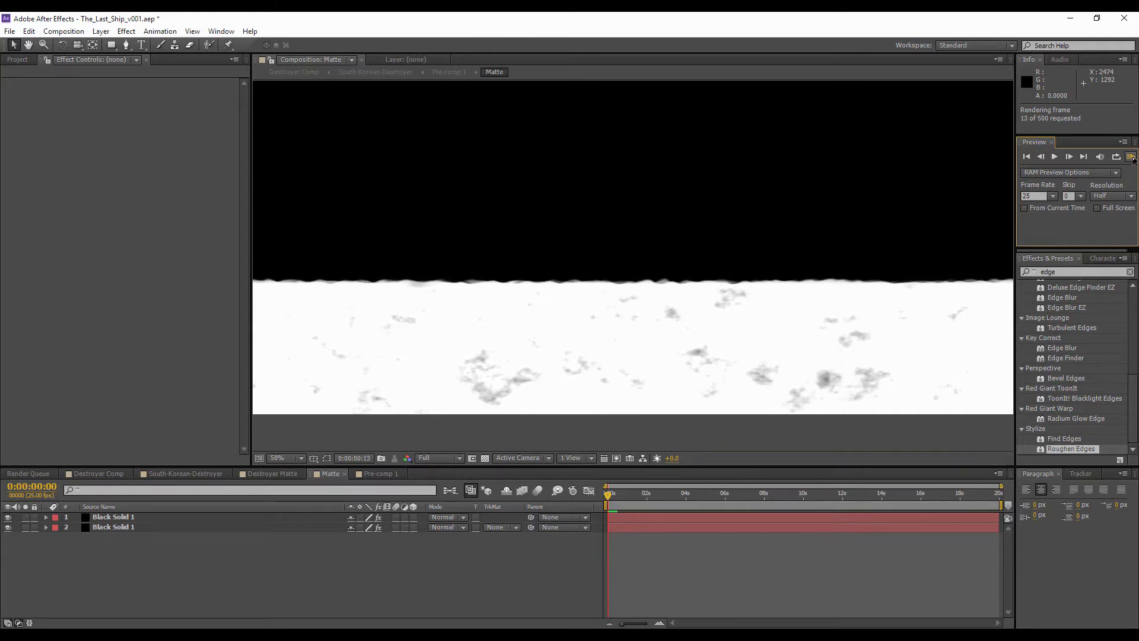
pyautogui.click(1132, 159)
# - Hide the lower Black Solid 1 layer and scrub to 0:00:00:05 to check the upper solid's motion
pyautogui.click(114, 519)
pyautogui.click(8, 527)
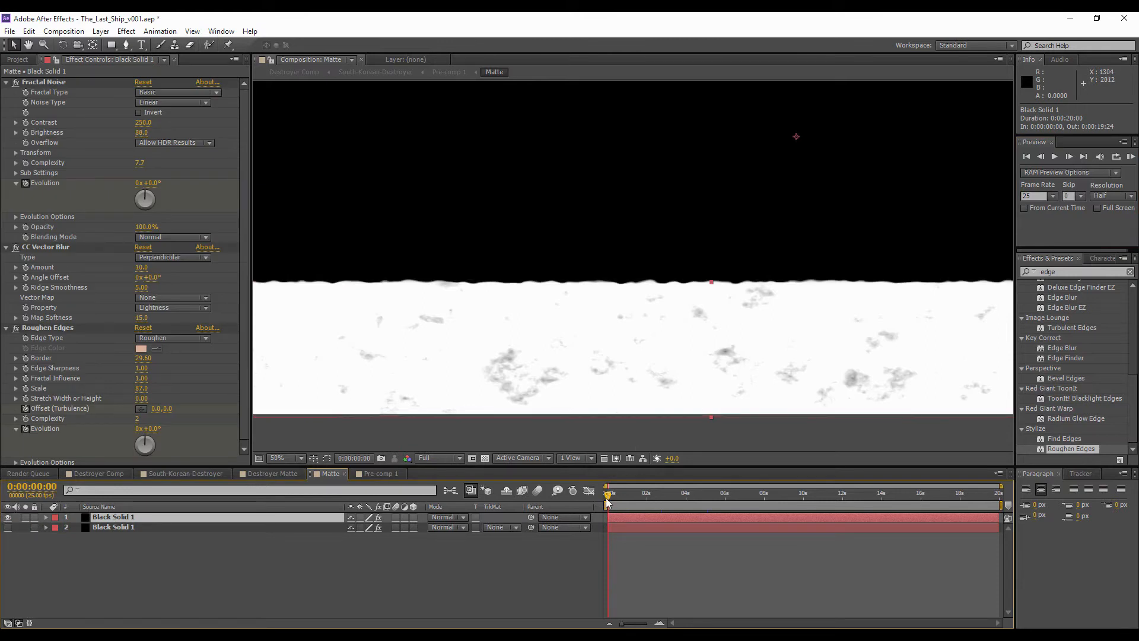
pyautogui.moveTo(620, 495); pyautogui.dragTo(612, 495)
pyautogui.press('p')
pyautogui.press('p')
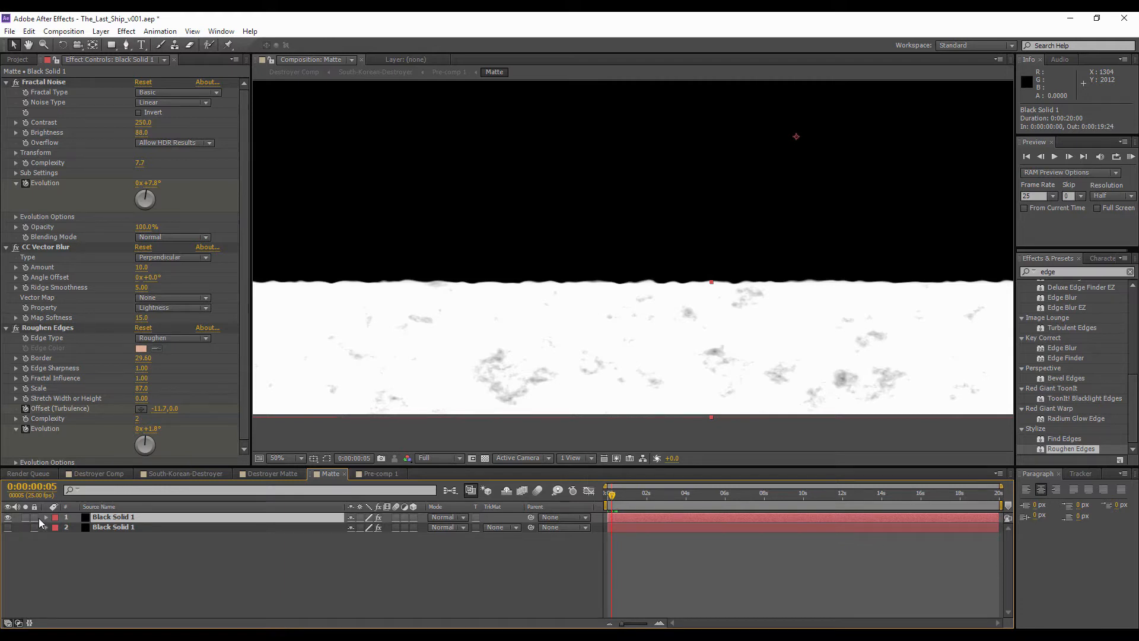
# - Slow the upper solid's Fractal Noise Evolution by keyframing it at 0:00:03:15 and moving that keyframe to 0:00:19:24 in place of the old one
pyautogui.click(46, 517)
pyautogui.click(56, 538)
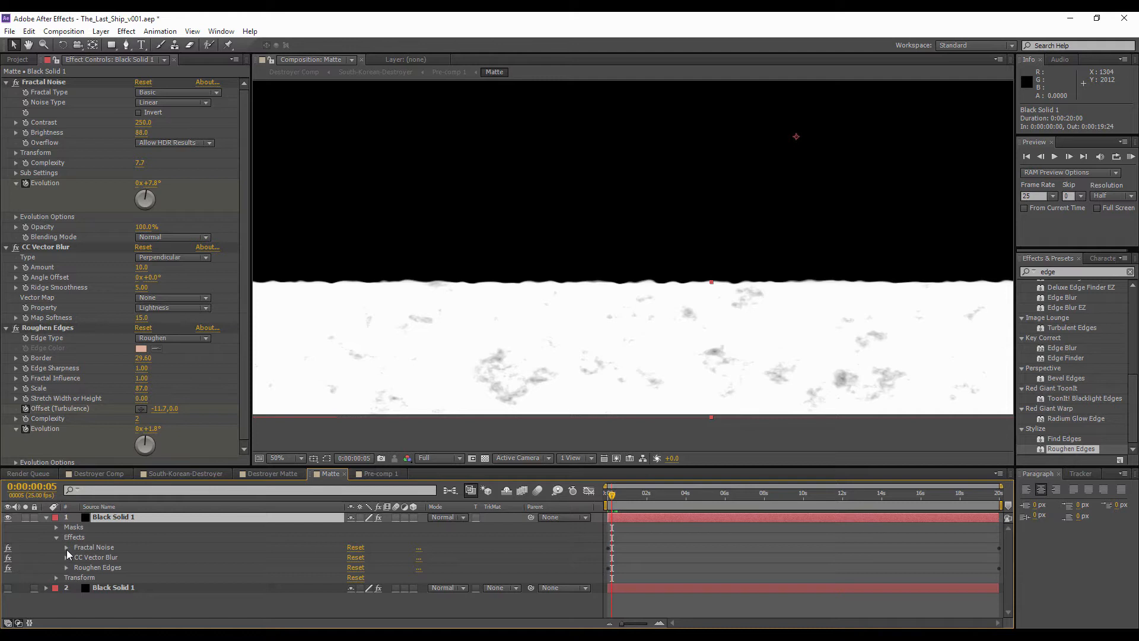
pyautogui.click(66, 548)
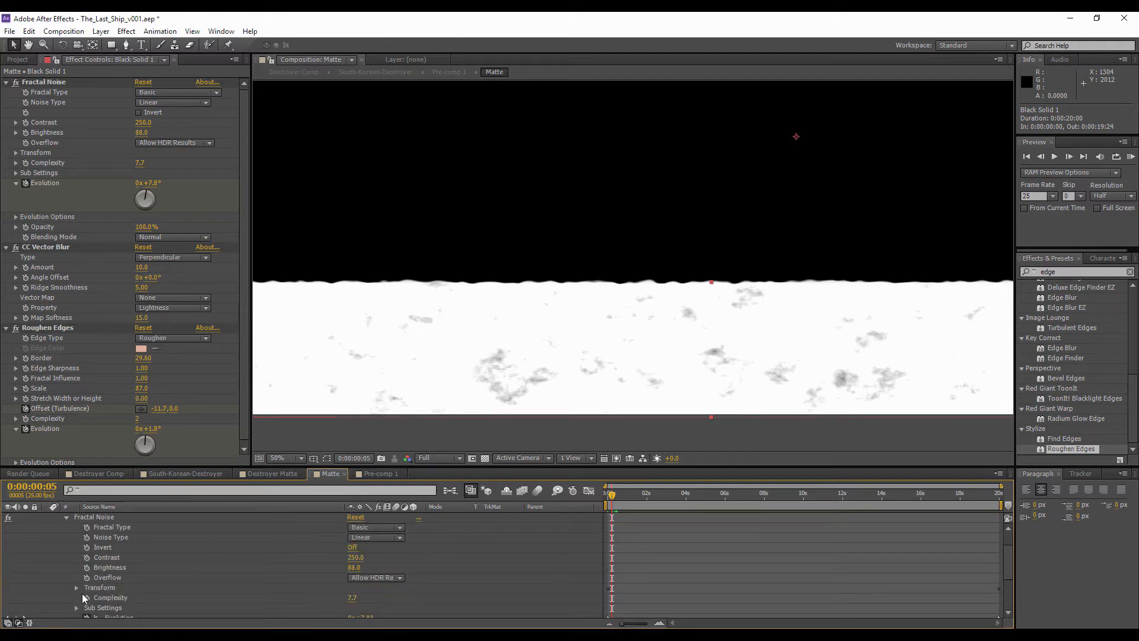
pyautogui.scroll(-1, 76, 586)
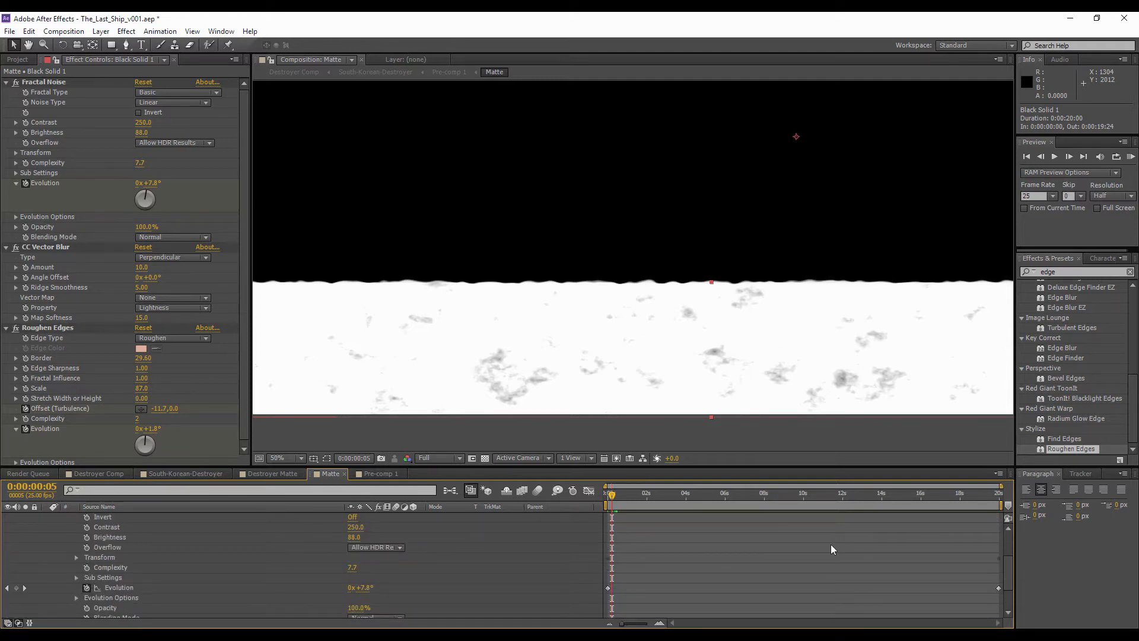
pyautogui.moveTo(636, 496); pyautogui.dragTo(678, 496)
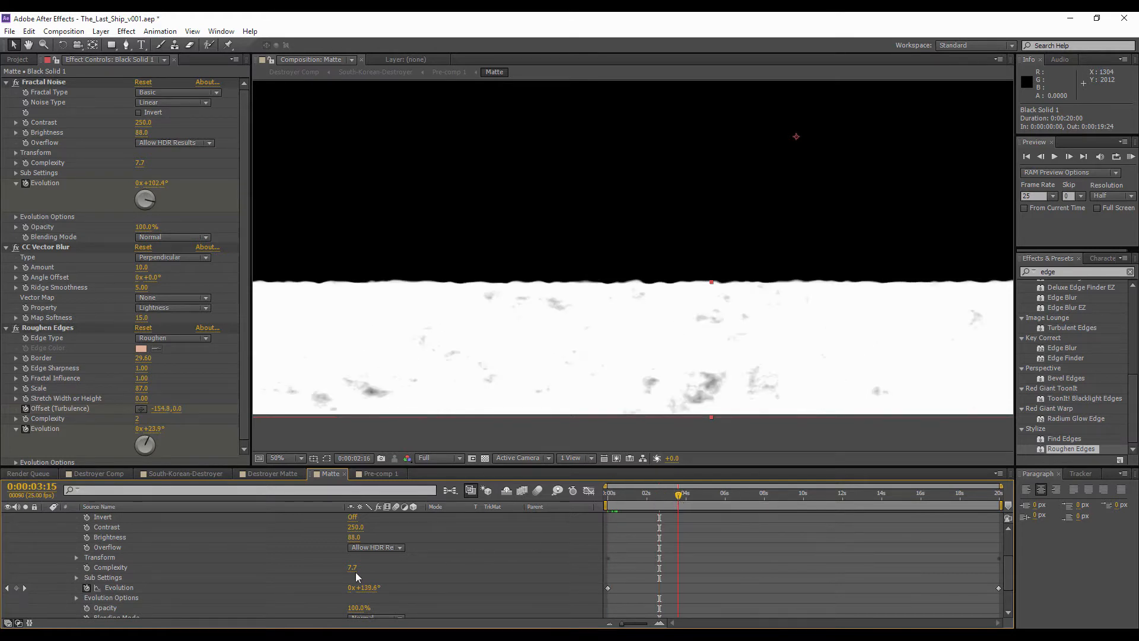
pyautogui.click(17, 588)
pyautogui.click(679, 588)
pyautogui.press('Delete')
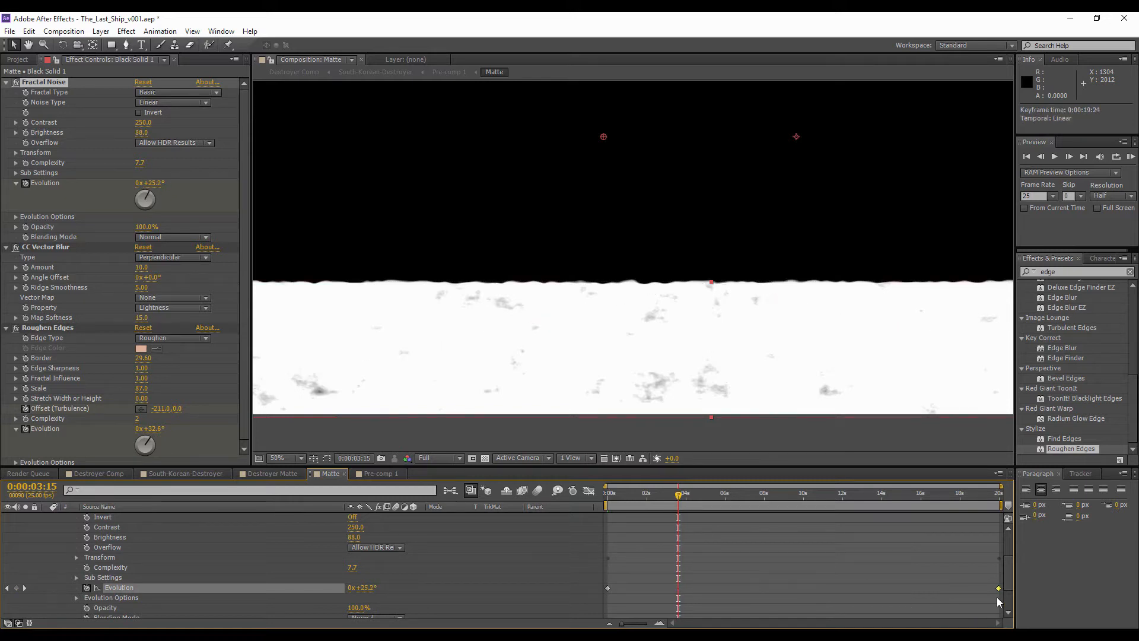
pyautogui.click(998, 589)
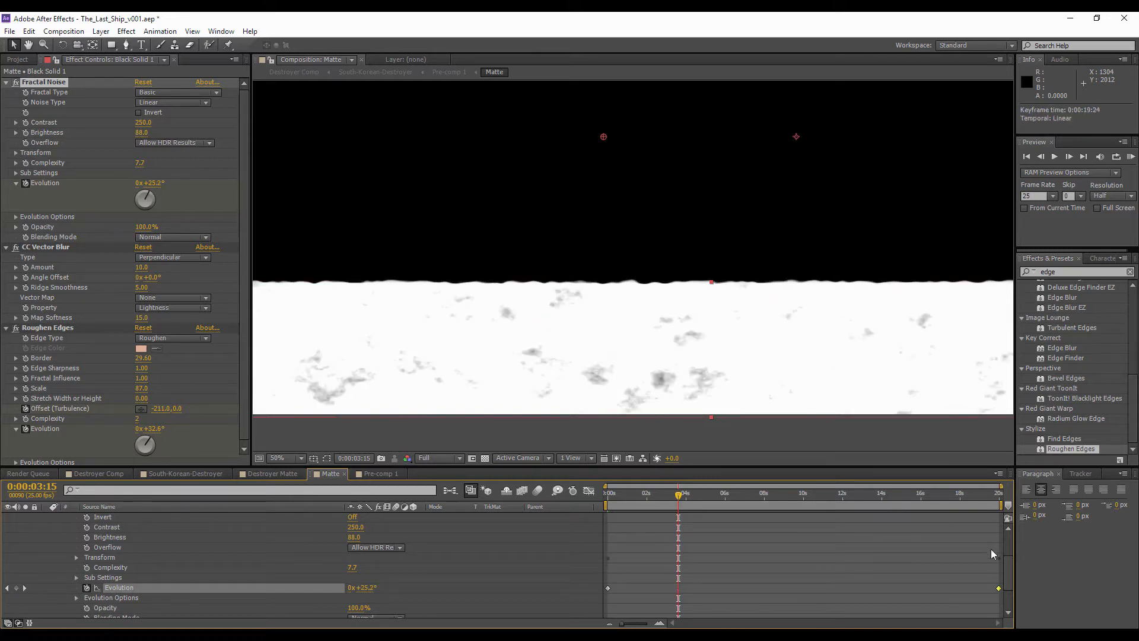
pyautogui.click(802, 493)
pyautogui.click(853, 493)
pyautogui.click(604, 496)
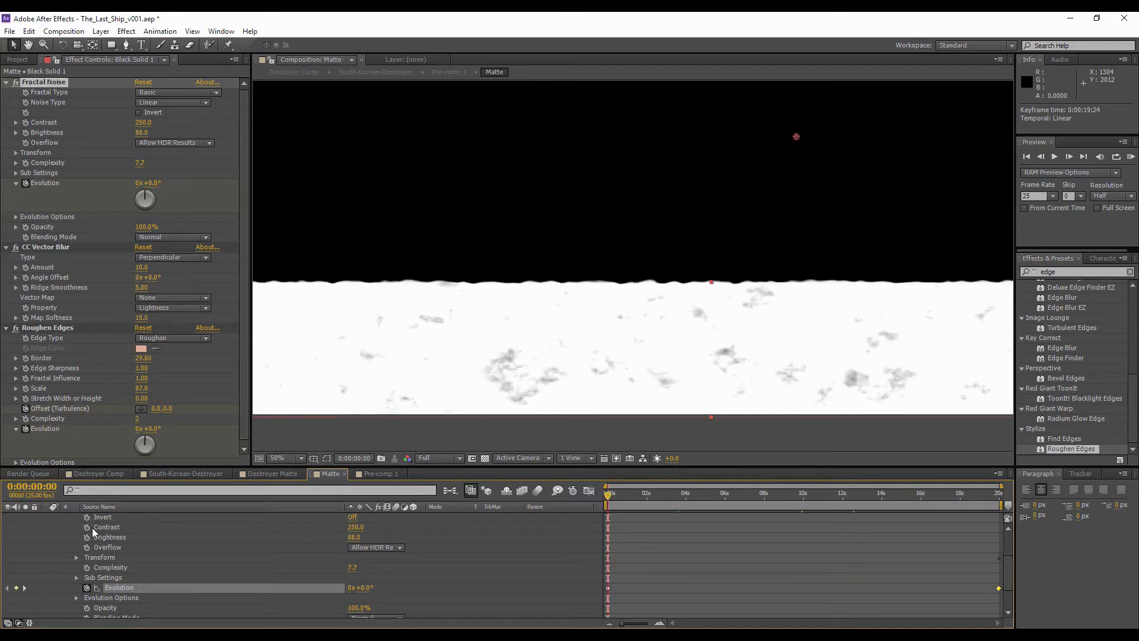
# - Slow the Roughen Edges Offset (Turbulence) by keyframing it about three seconds in and moving that keyframe to the timeline's end in place of the old one
pyautogui.scroll(2, 52, 545)
pyautogui.click(66, 518)
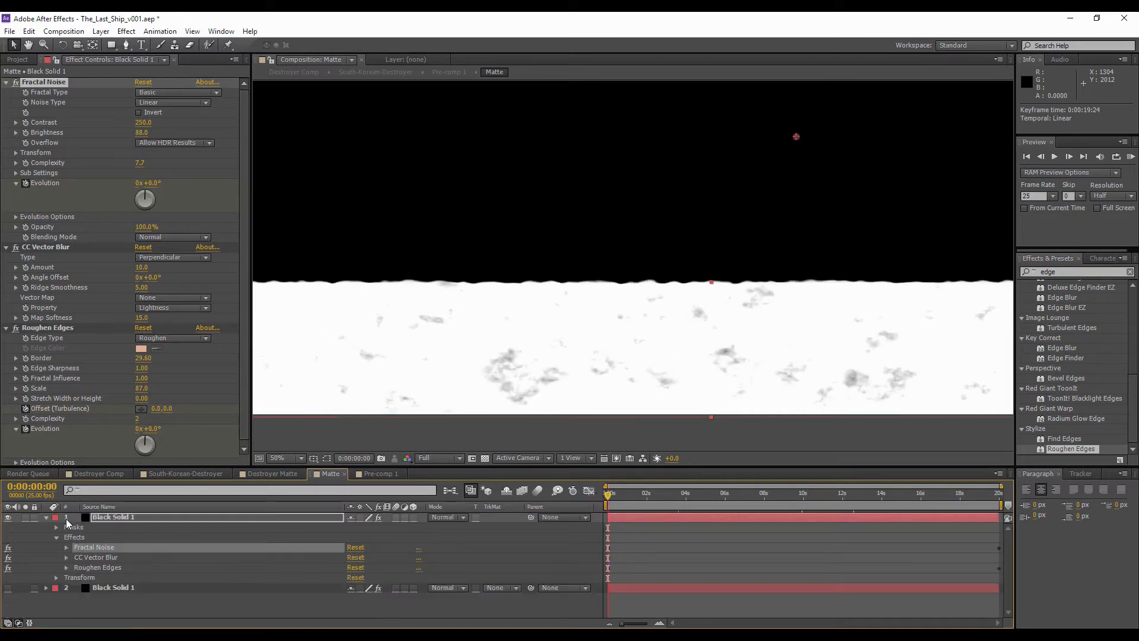
pyautogui.click(66, 567)
pyautogui.scroll(-2, 67, 569)
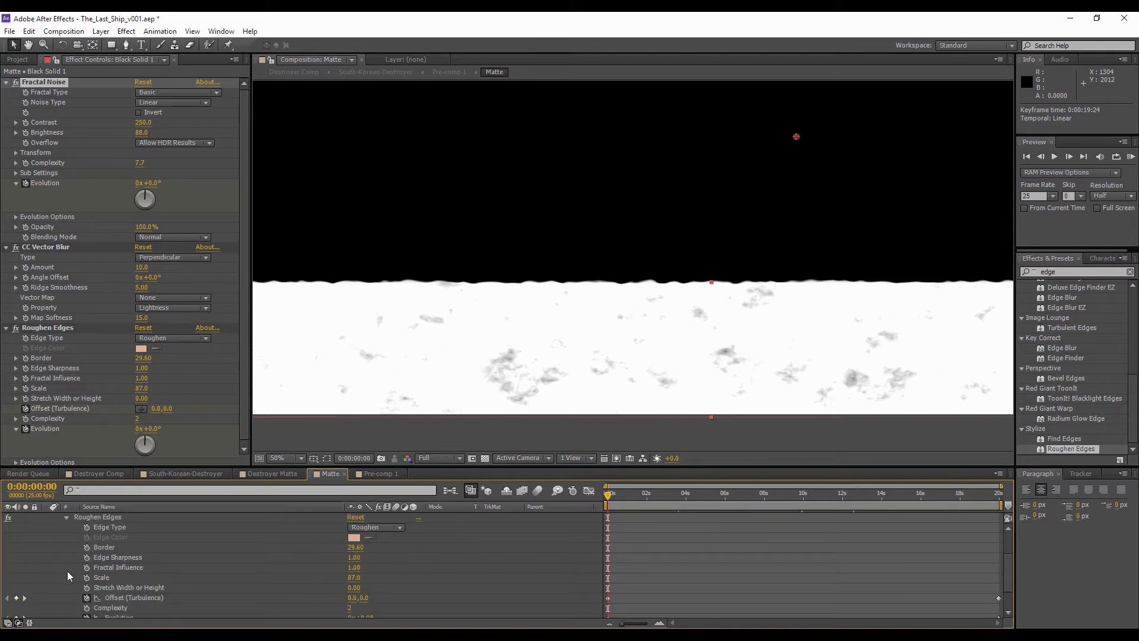
pyautogui.click(699, 494)
pyautogui.click(669, 498)
pyautogui.click(16, 597)
pyautogui.moveTo(668, 598); pyautogui.dragTo(991, 605)
pyautogui.click(992, 496)
pyautogui.click(659, 623)
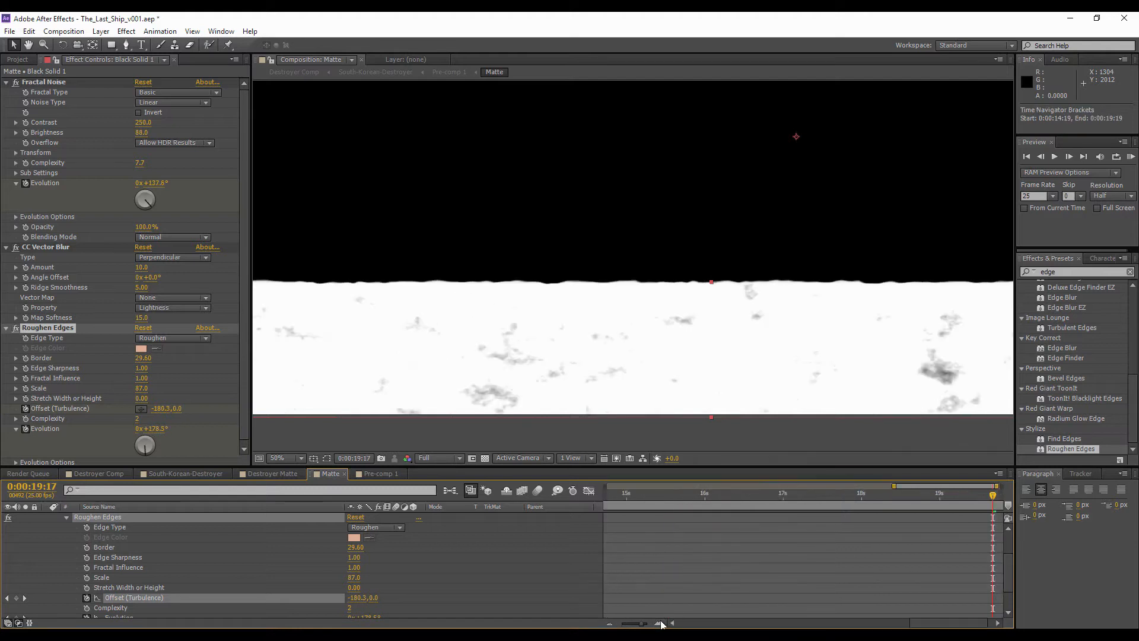
pyautogui.click(661, 623)
pyautogui.click(661, 623)
pyautogui.click(725, 624)
pyautogui.moveTo(960, 622); pyautogui.dragTo(612, 625)
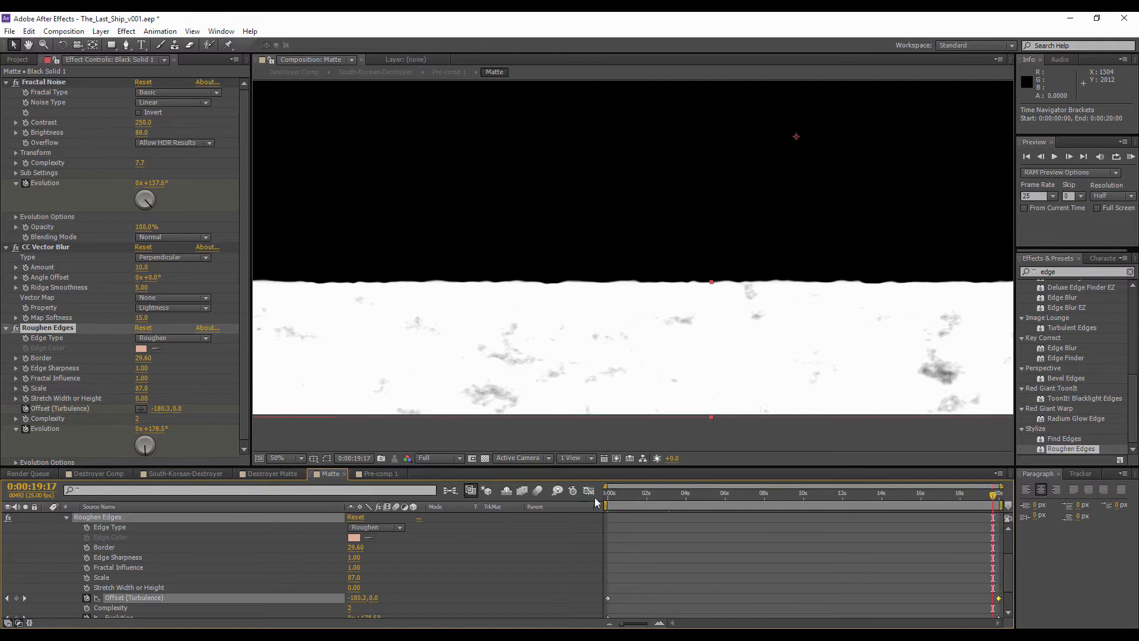
# - Play a RAM preview of the slowed matte animation from the first frame
pyautogui.click(609, 498)
pyautogui.click(1130, 157)
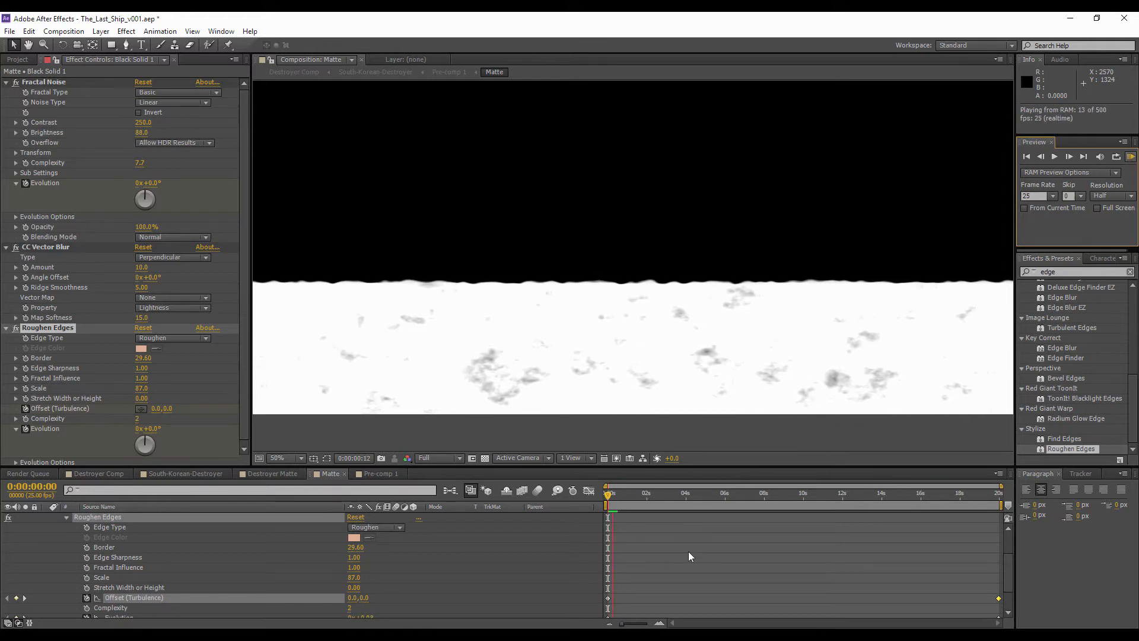
pyautogui.press('space')
# - Slow the upper solid's Fractal Noise Offset Turbulence by keyframing it at 0:00:03:09 and moving that keyframe to 0:00:19:24 in place of the old one
pyautogui.scroll(2, 96, 552)
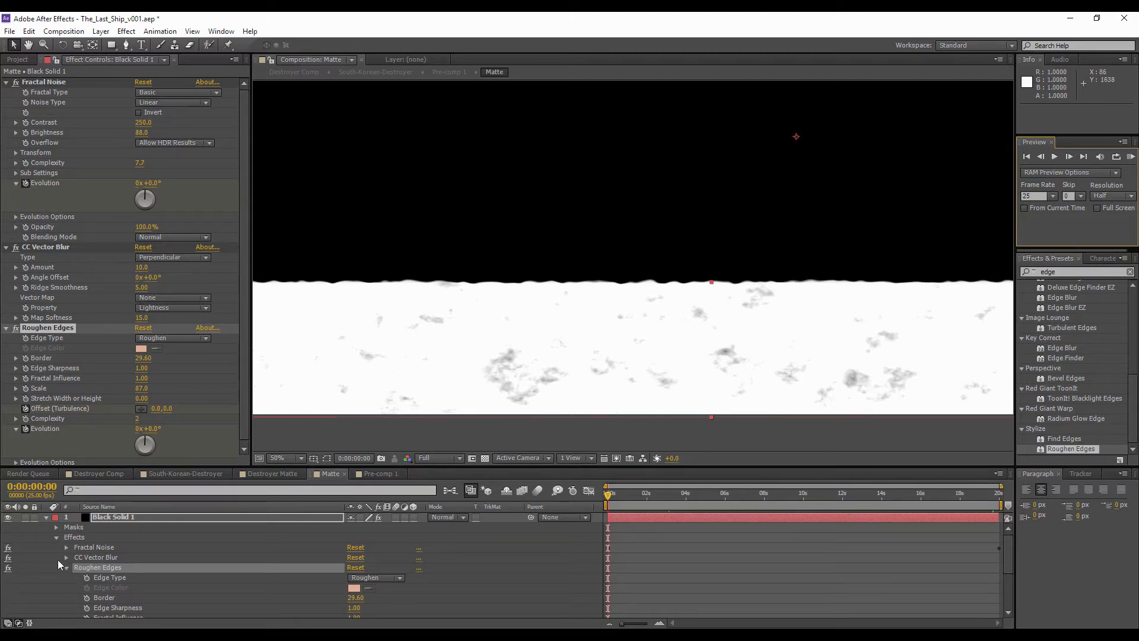
pyautogui.scroll(-3, 820, 545)
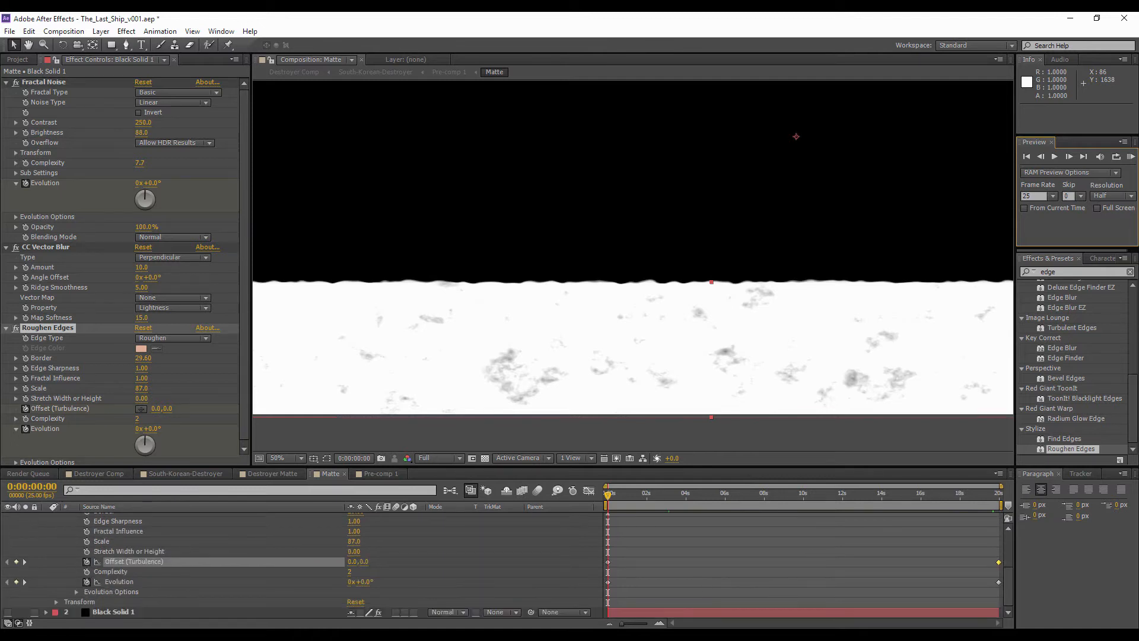
pyautogui.scroll(2, 59, 531)
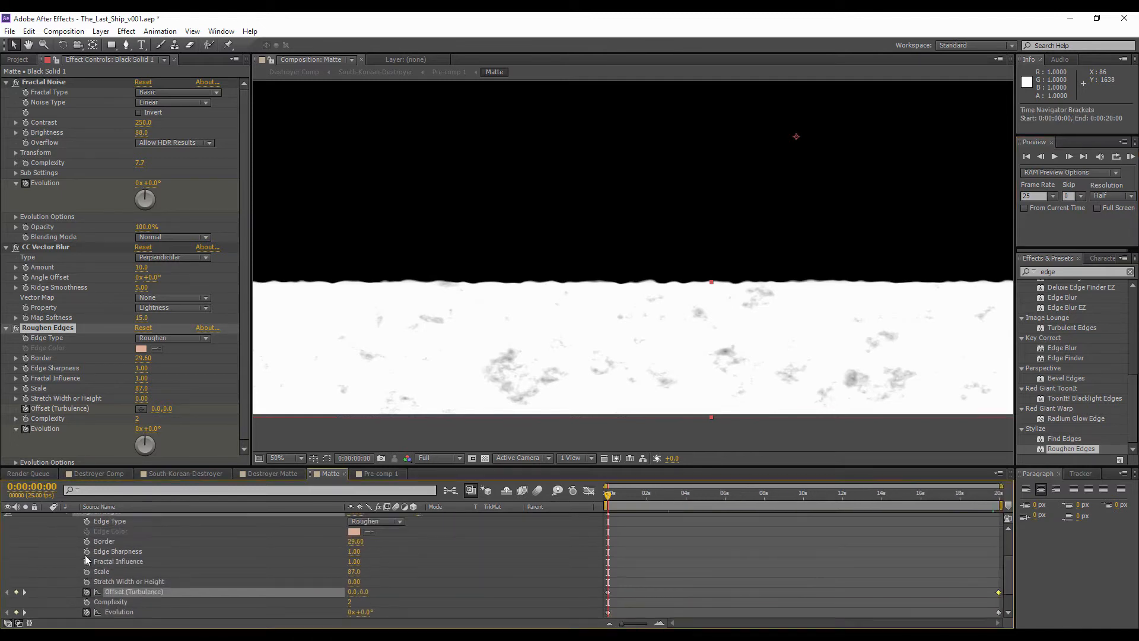
pyautogui.click(69, 537)
pyautogui.click(65, 532)
pyautogui.click(64, 531)
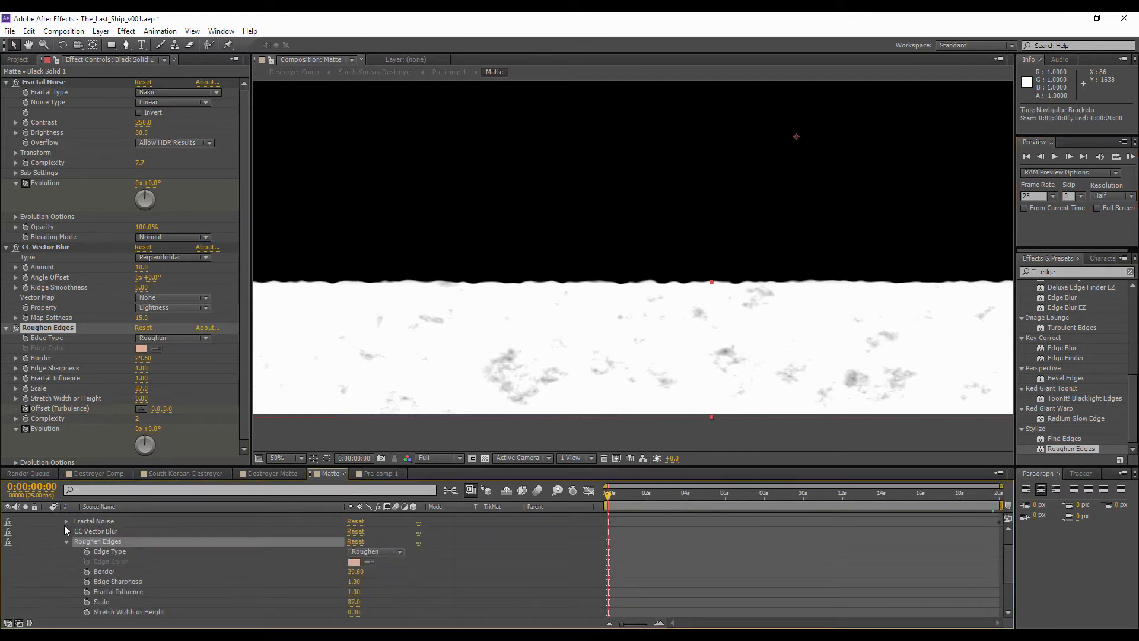
pyautogui.click(65, 521)
pyautogui.scroll(-2, 69, 536)
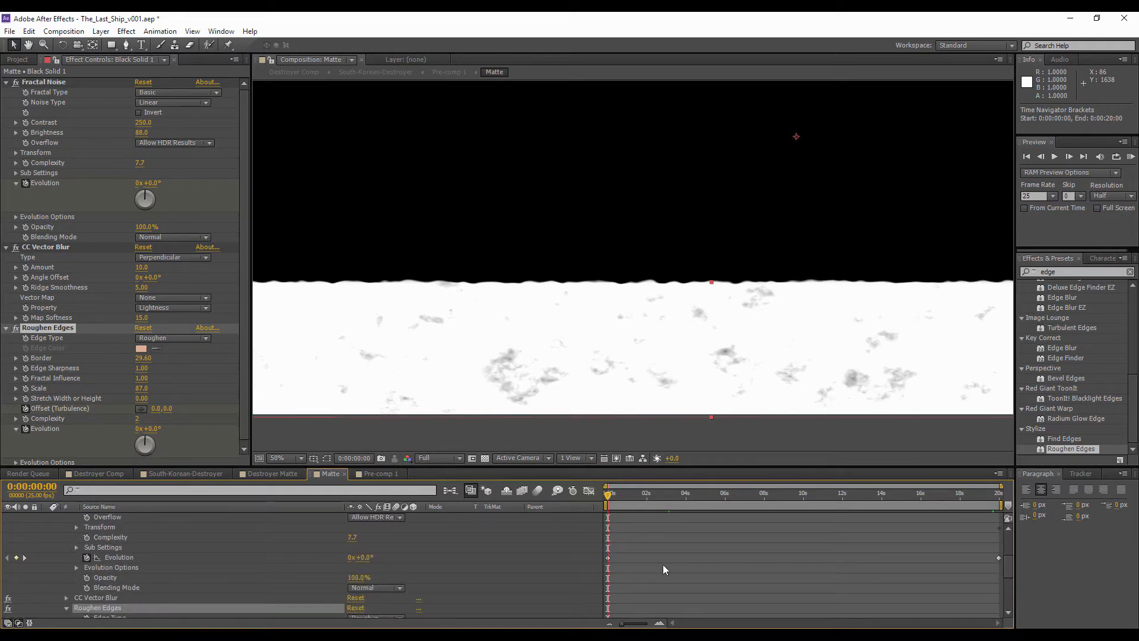
pyautogui.click(642, 494)
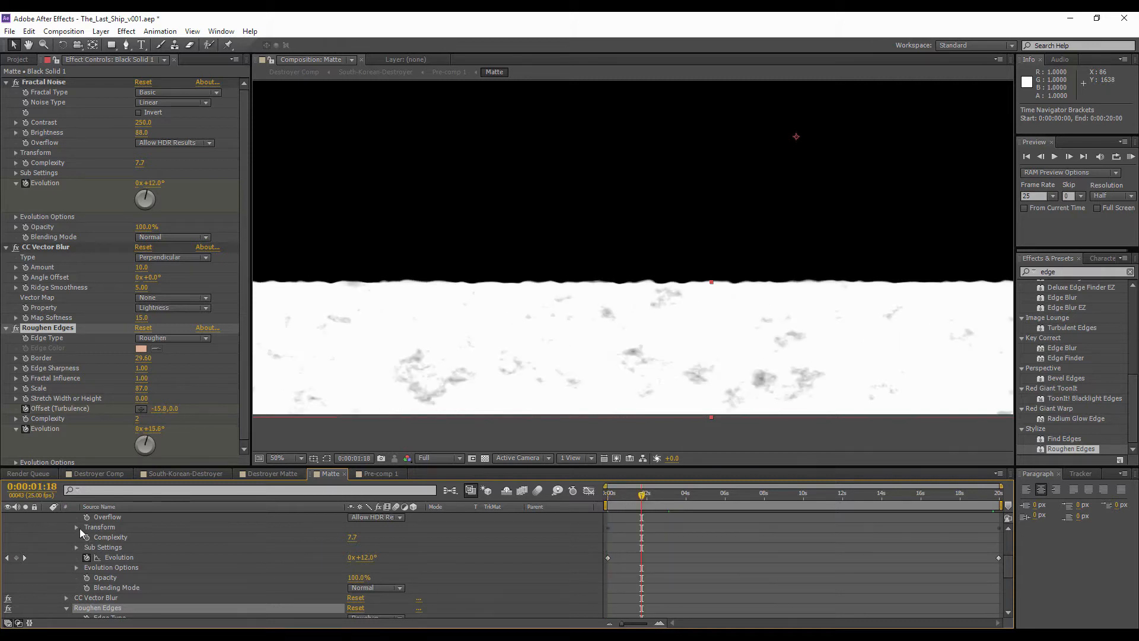
pyautogui.click(77, 528)
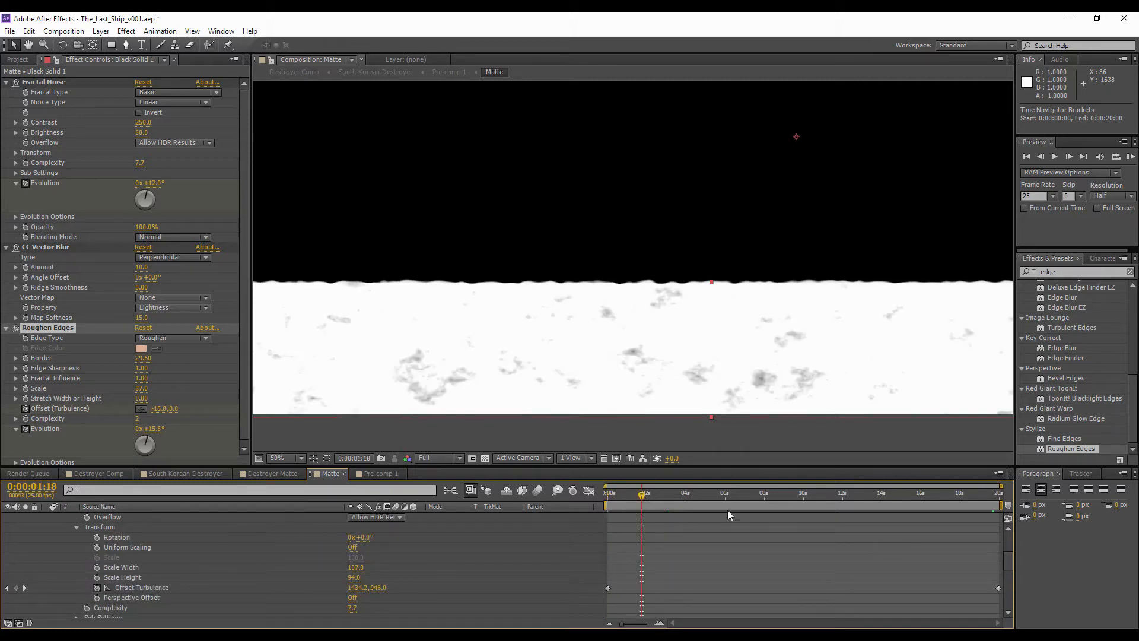
pyautogui.click(674, 493)
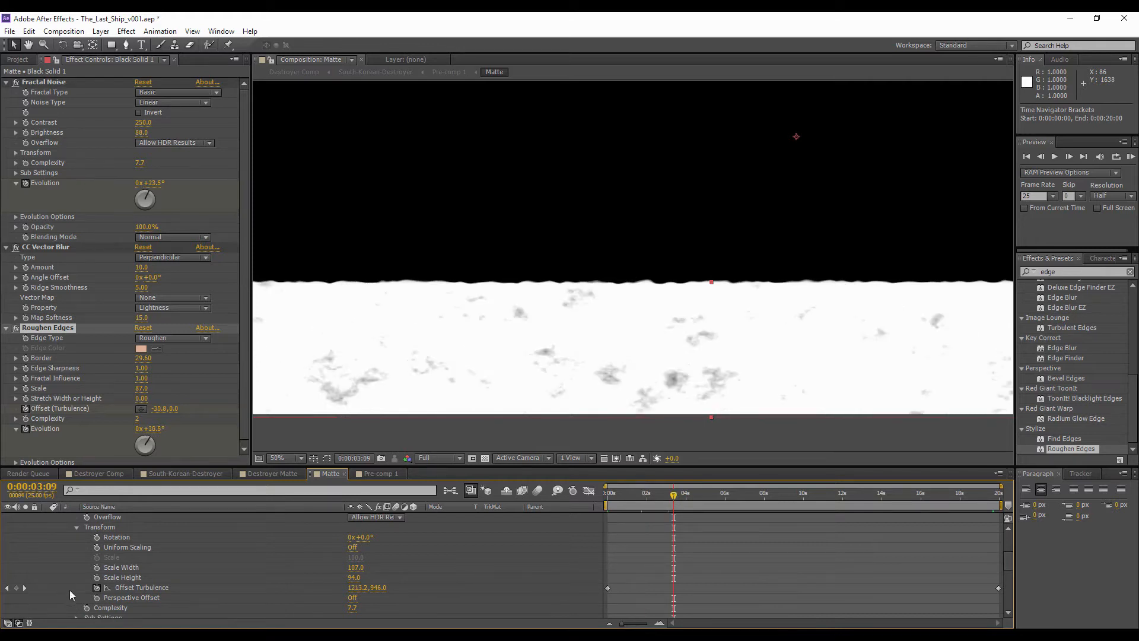
pyautogui.click(16, 587)
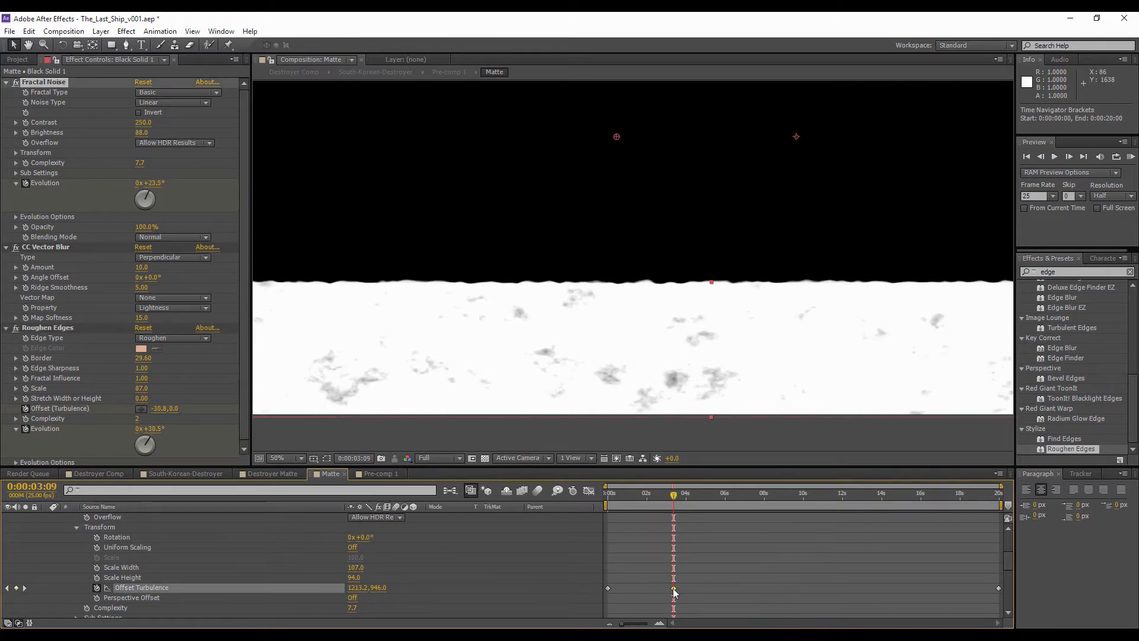
pyautogui.moveTo(674, 589); pyautogui.dragTo(998, 591)
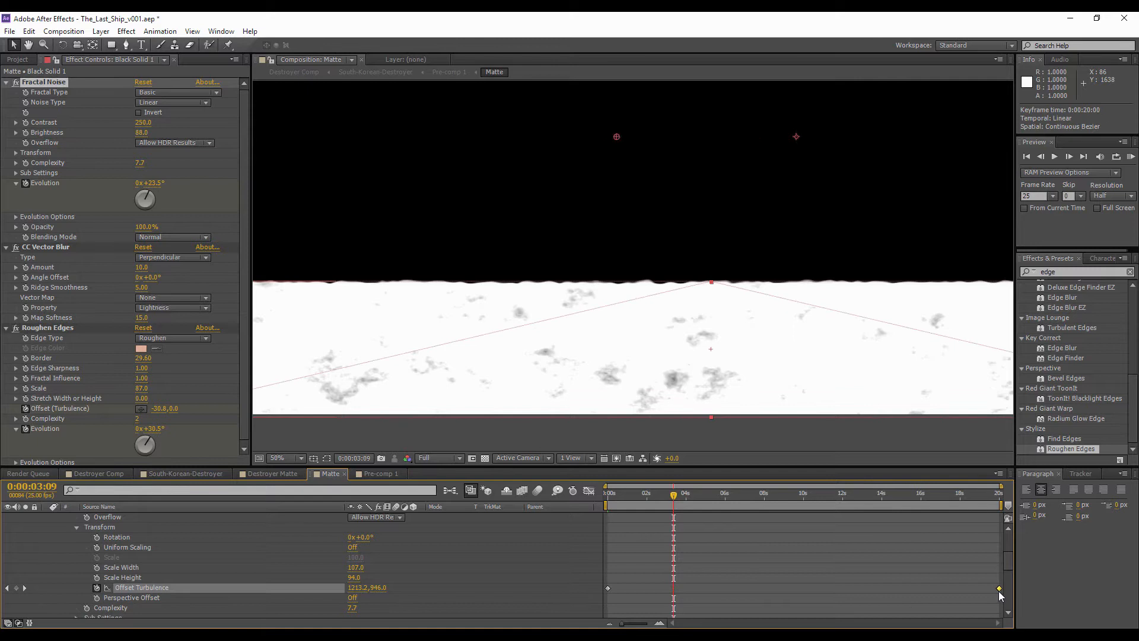
# - Slow the Roughen Edges Evolution by keyframing it at 0:00:03:09 and moving that keyframe to 0:00:19:24 in place of the old one
pyautogui.scroll(2, 59, 547)
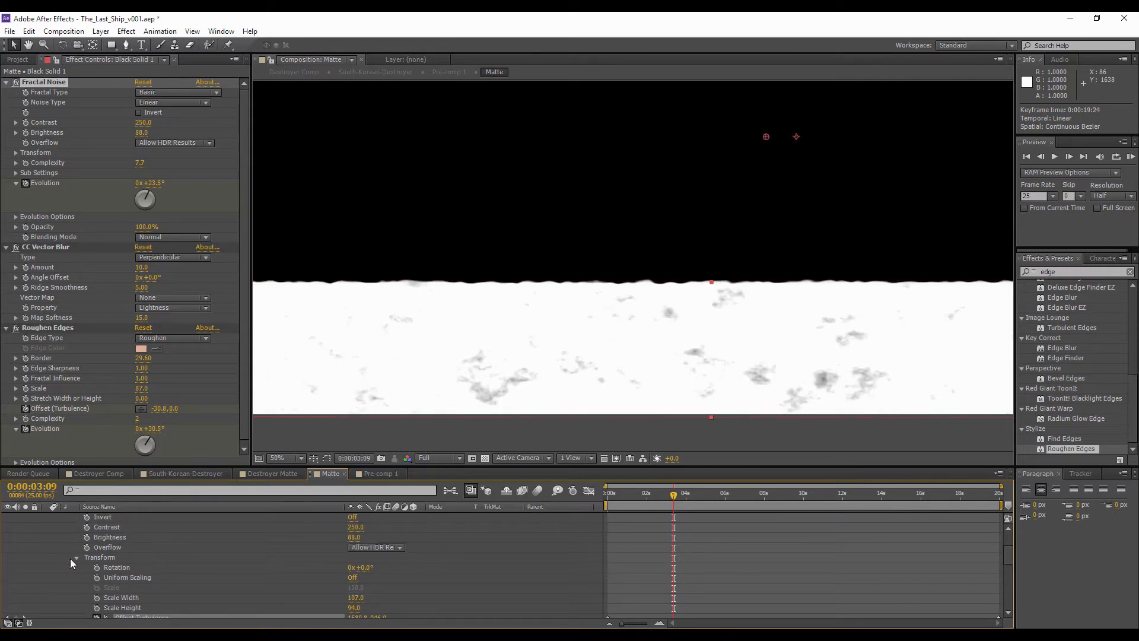
pyautogui.scroll(-6, 74, 561)
pyautogui.scroll(-1, 280, 572)
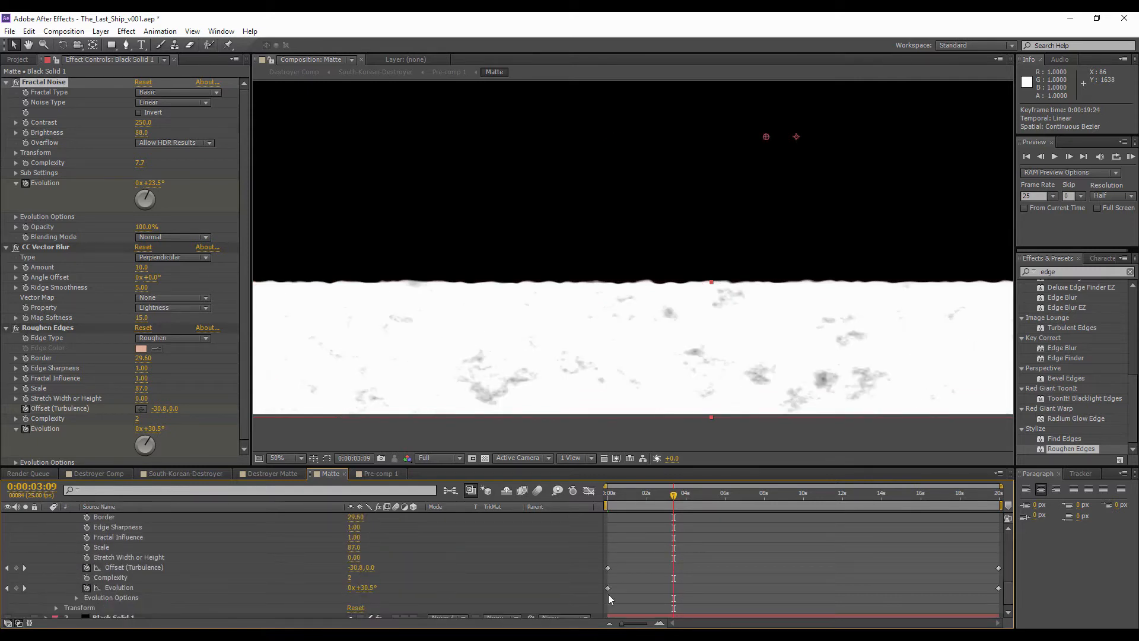
pyautogui.click(16, 587)
pyautogui.moveTo(674, 588); pyautogui.dragTo(997, 597)
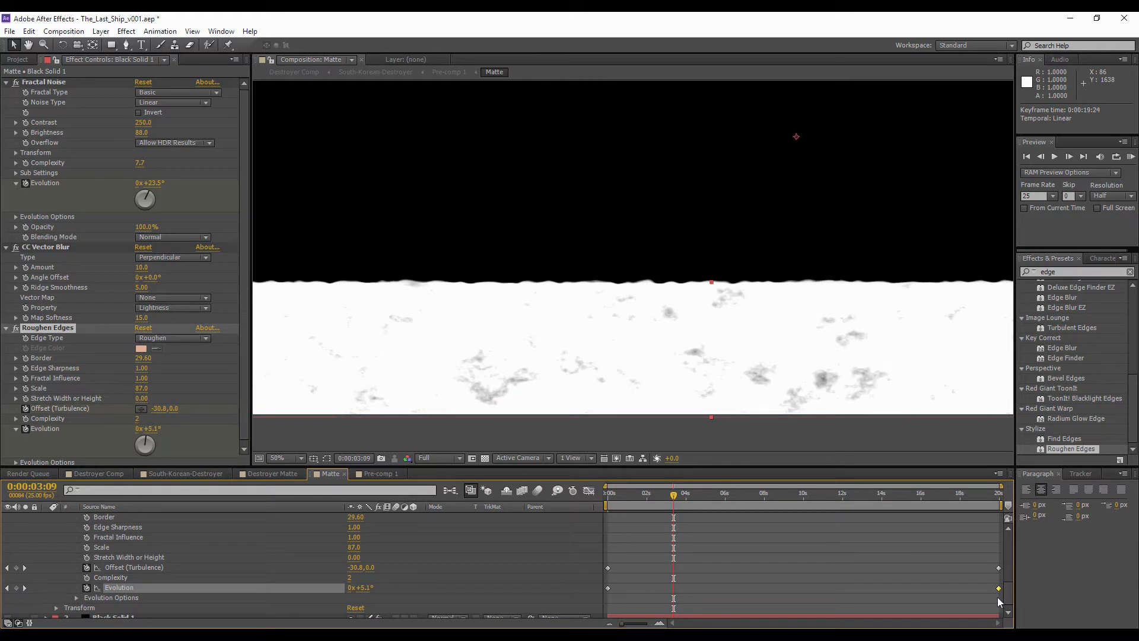
# - Play a RAM preview to check how the slowed noise and edge move
pyautogui.click(908, 564)
pyautogui.click(1131, 157)
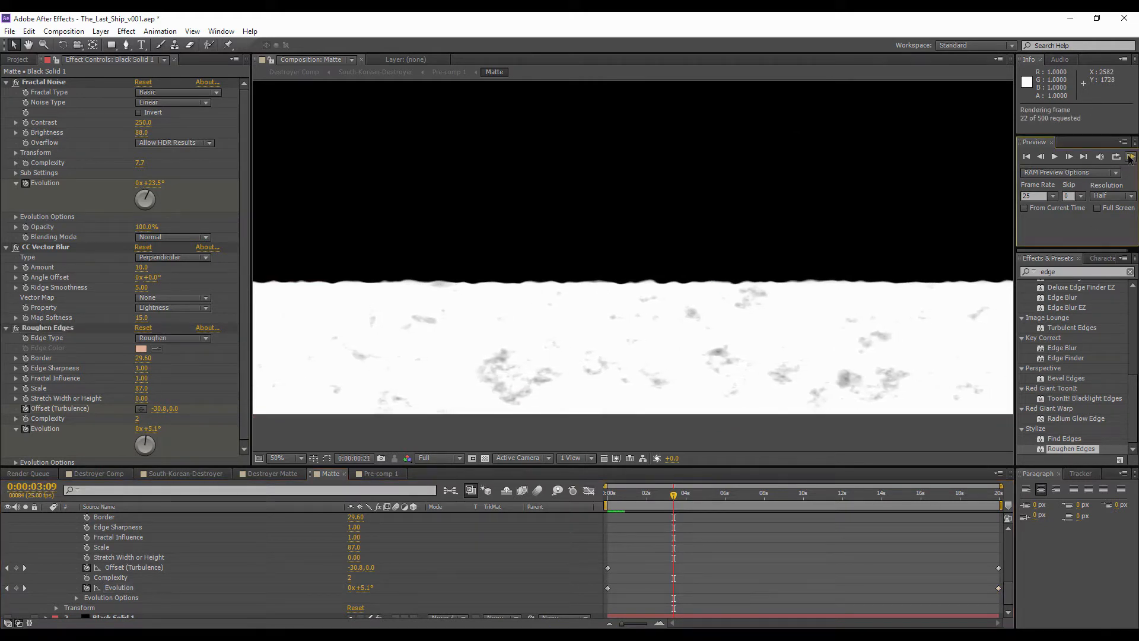
pyautogui.click(1130, 159)
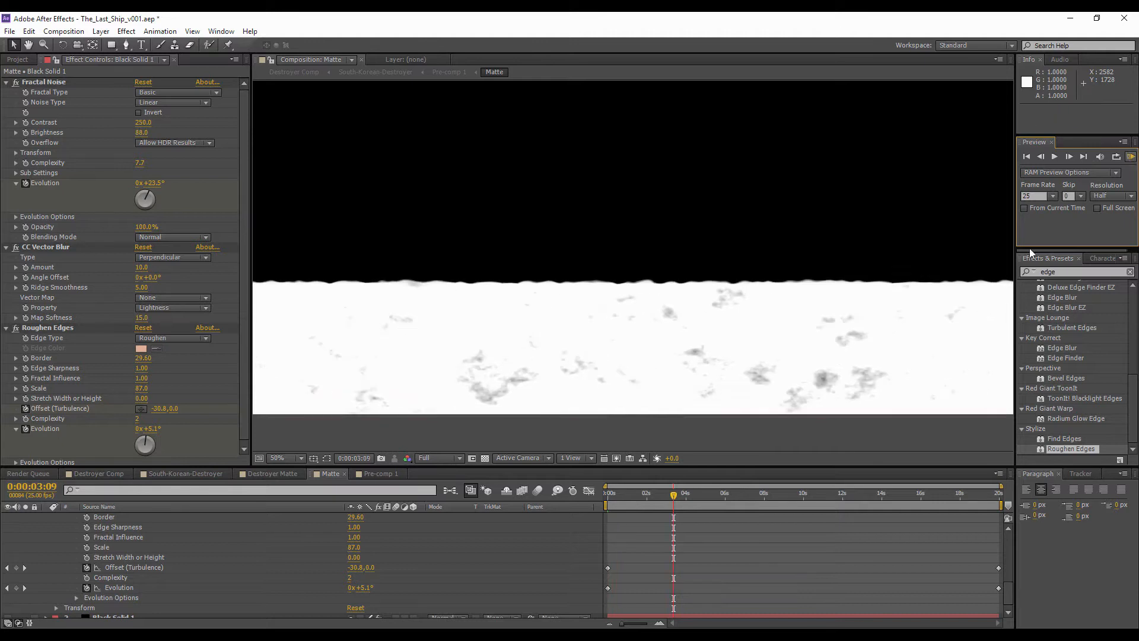
# - Raise the Roughen Edges Evolution at 0:00:19:24 to 1x+139.5°
pyautogui.scroll(3, 600, 554)
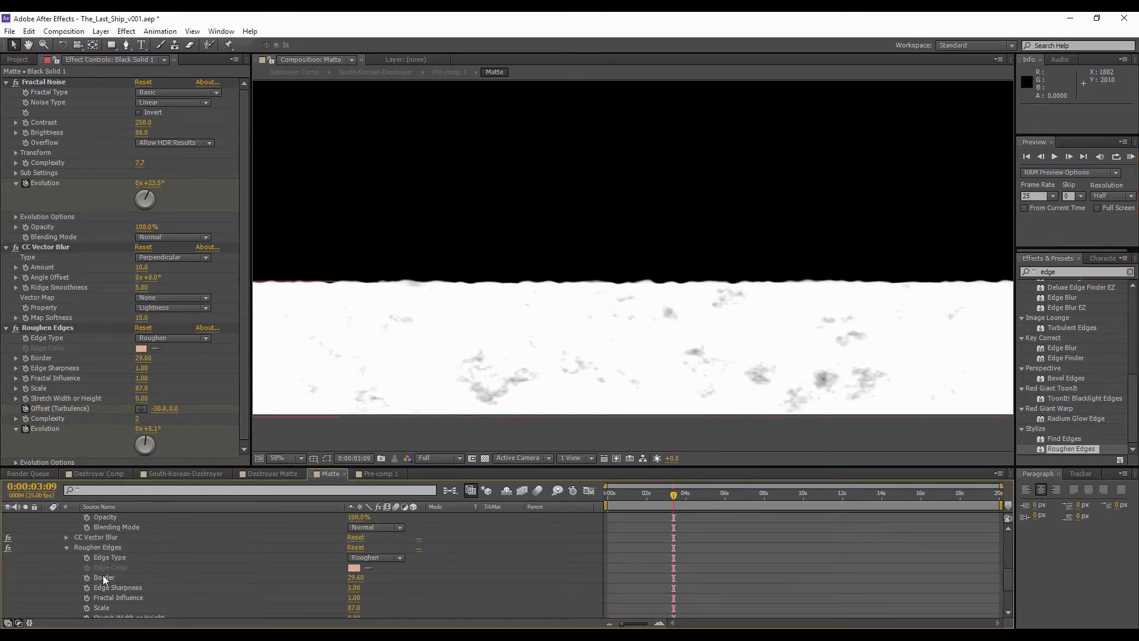
pyautogui.scroll(-3, 148, 575)
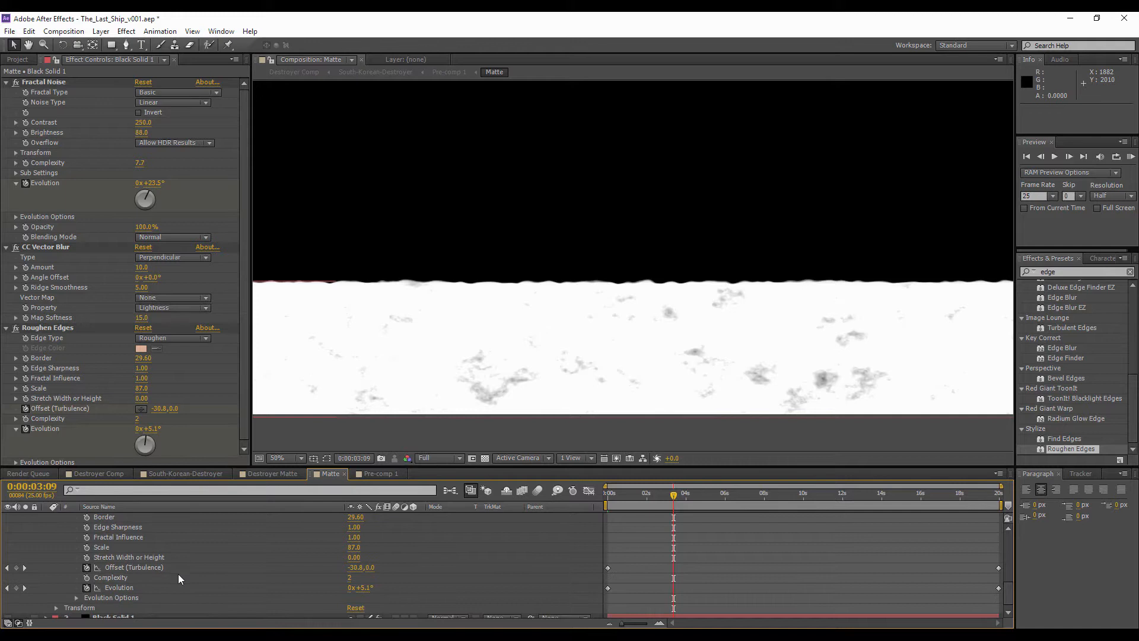
pyautogui.click(997, 503)
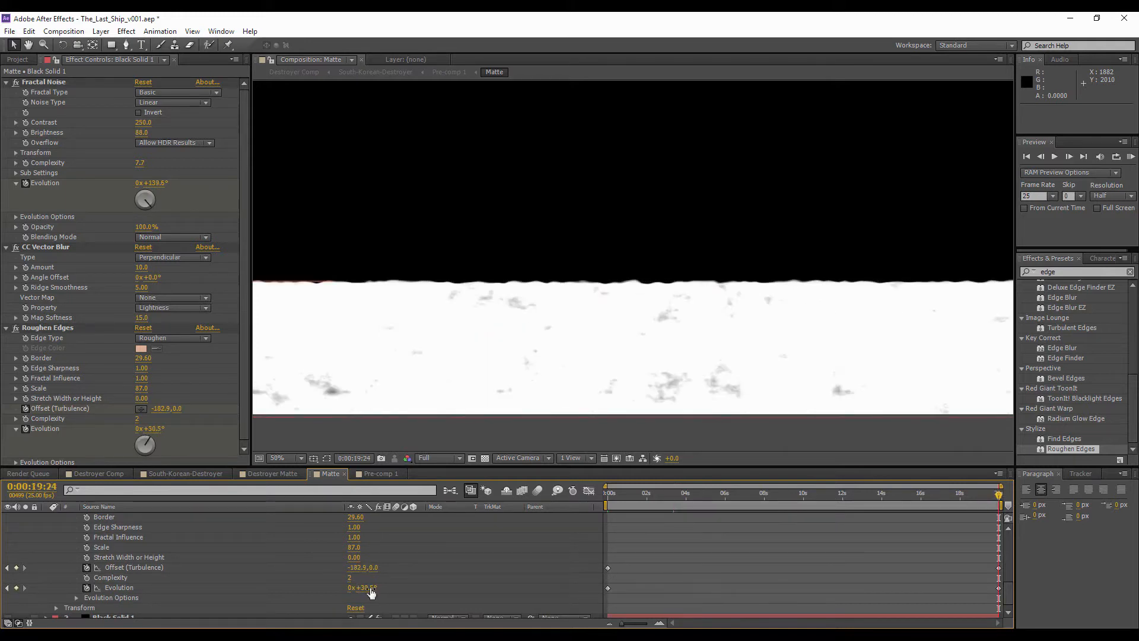
pyautogui.moveTo(371, 587); pyautogui.dragTo(683, 573)
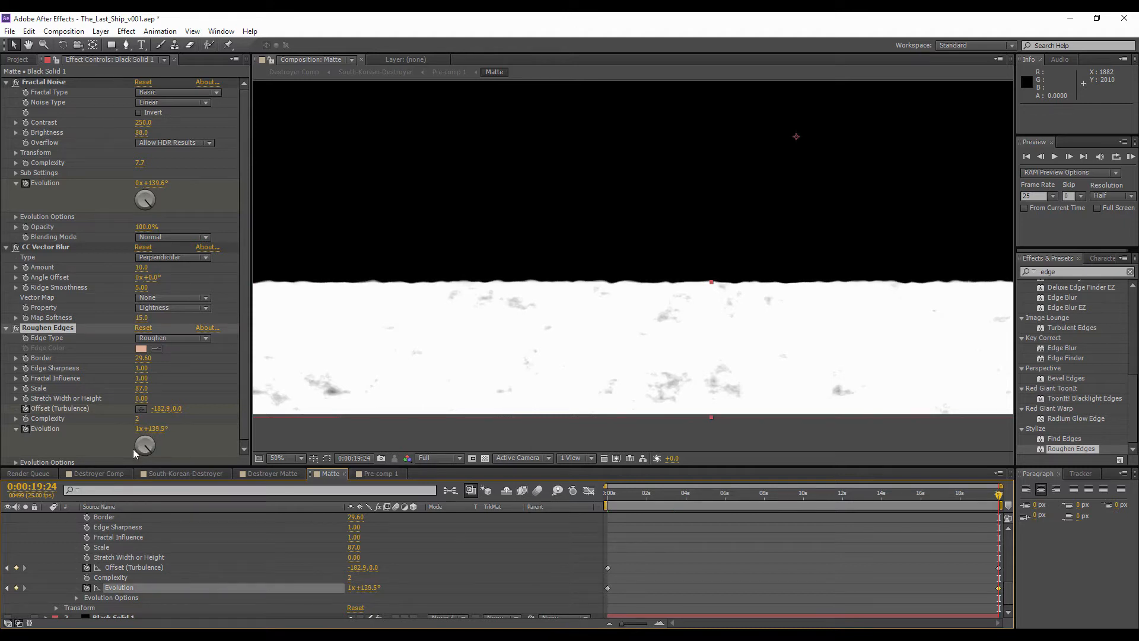
# - Try a Roughen Edges Complexity of 3 and return it to 2
pyautogui.click(137, 419)
pyautogui.write('3')
pyautogui.click(205, 372)
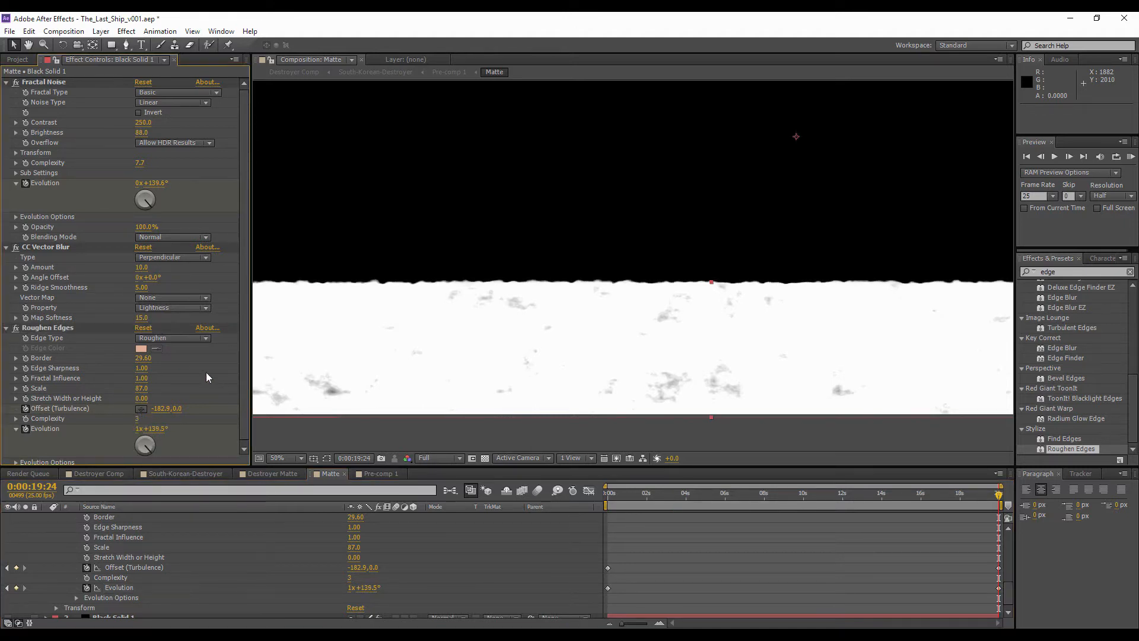
pyautogui.click(137, 419)
pyautogui.write('2')
pyautogui.click(200, 376)
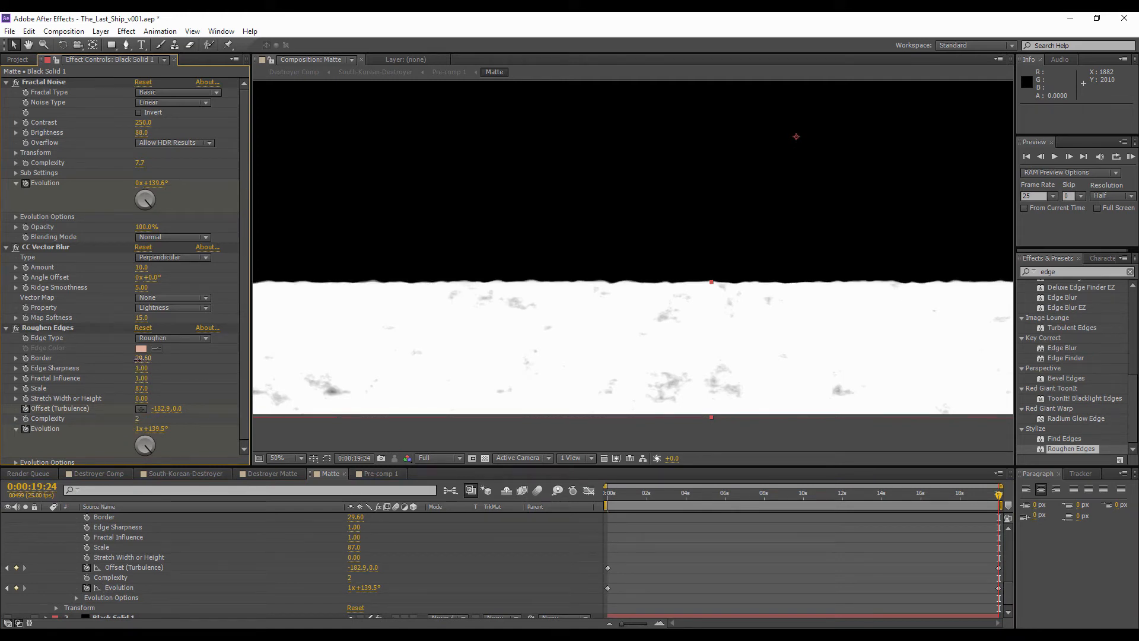
# - Refine the waterline's Roughen Edges settings to Border 14.00, Scale 74.0 and Complexity 3
pyautogui.moveTo(143, 358); pyautogui.dragTo(117, 360)
pyautogui.moveTo(222, 363); pyautogui.dragTo(90, 369)
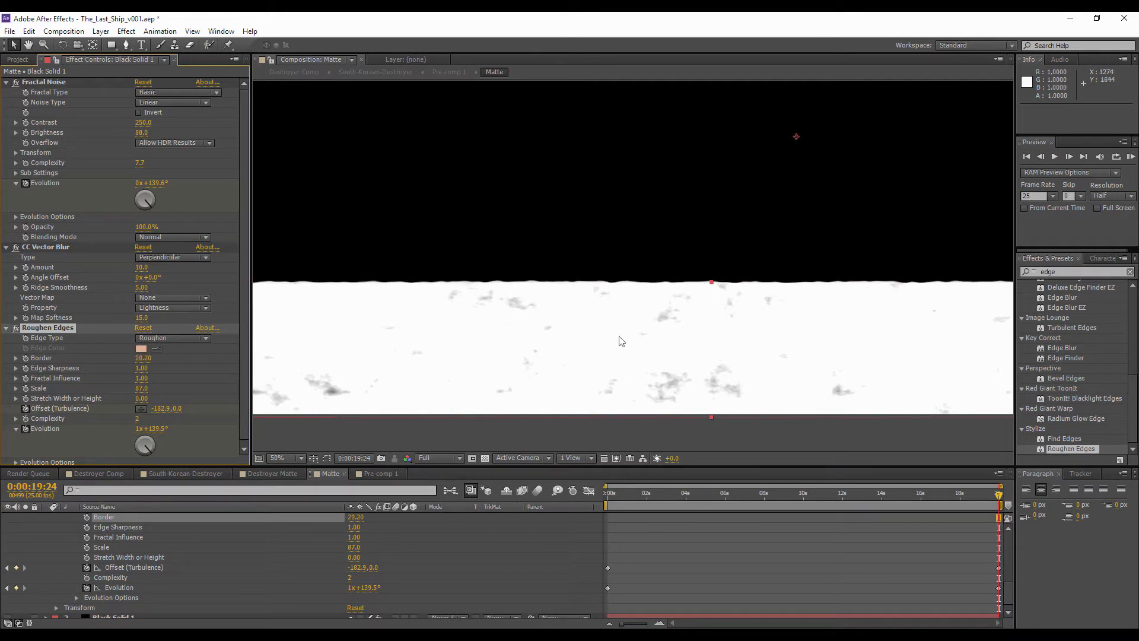
pyautogui.click(138, 419)
pyautogui.write('3')
pyautogui.click(184, 394)
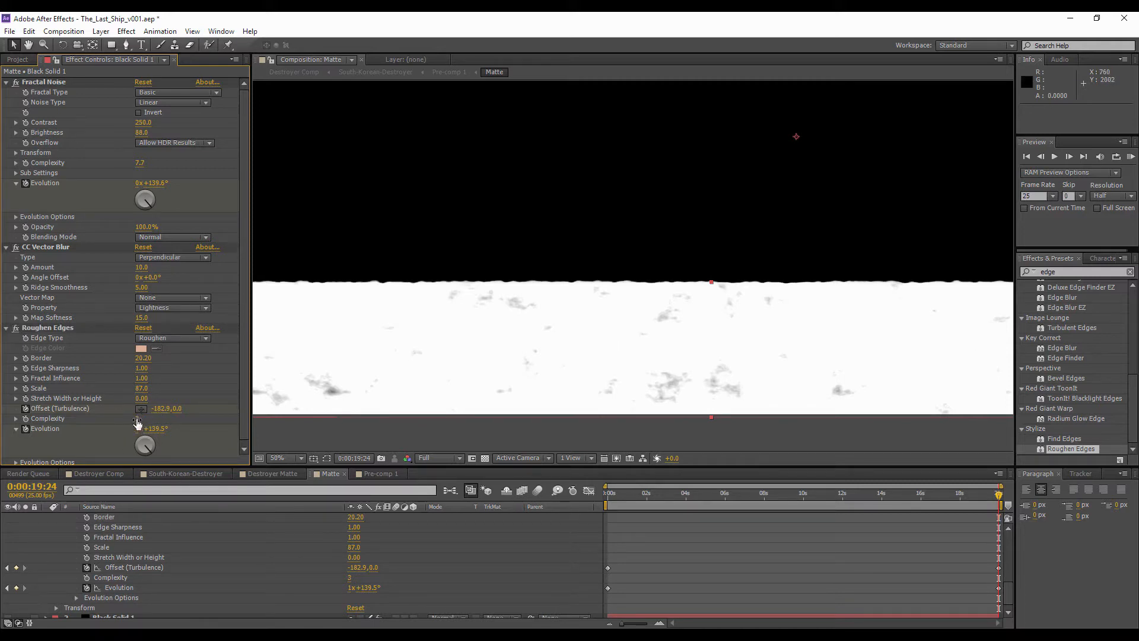
pyautogui.moveTo(146, 390); pyautogui.dragTo(114, 358)
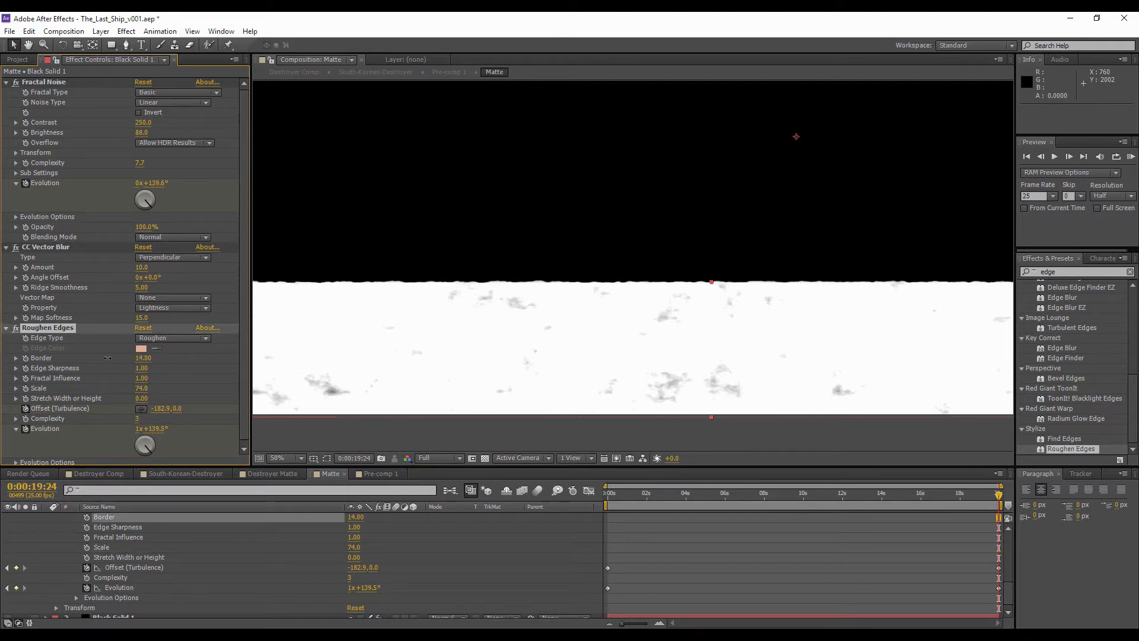
# - Play a RAM preview of the matte with the finer waterline edge
pyautogui.click(1130, 157)
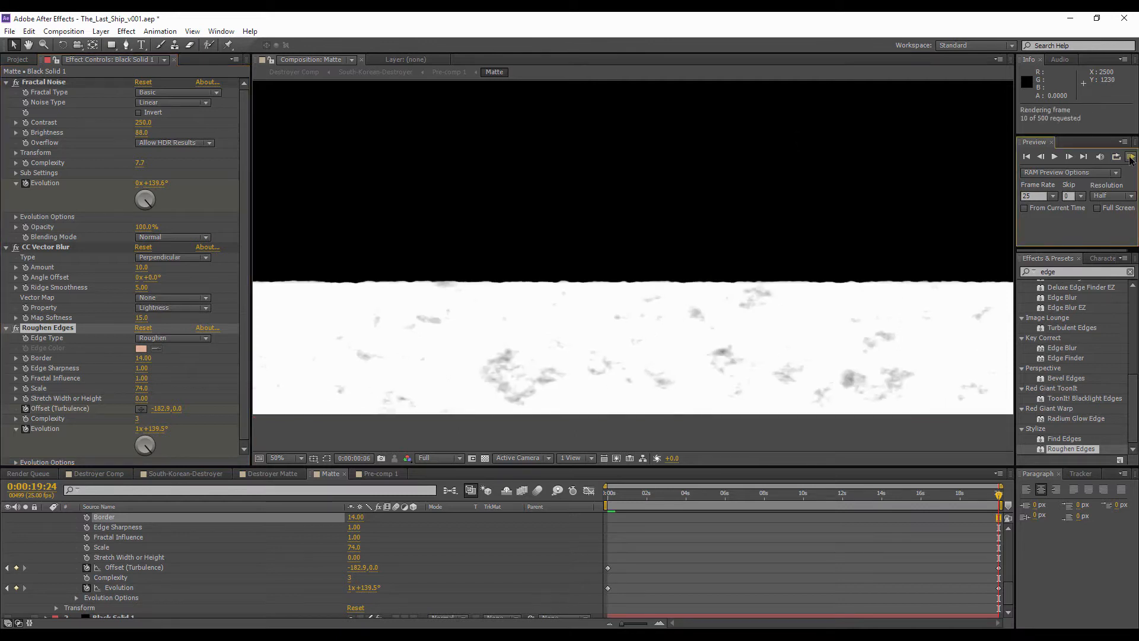
pyautogui.click(1130, 158)
pyautogui.click(1130, 159)
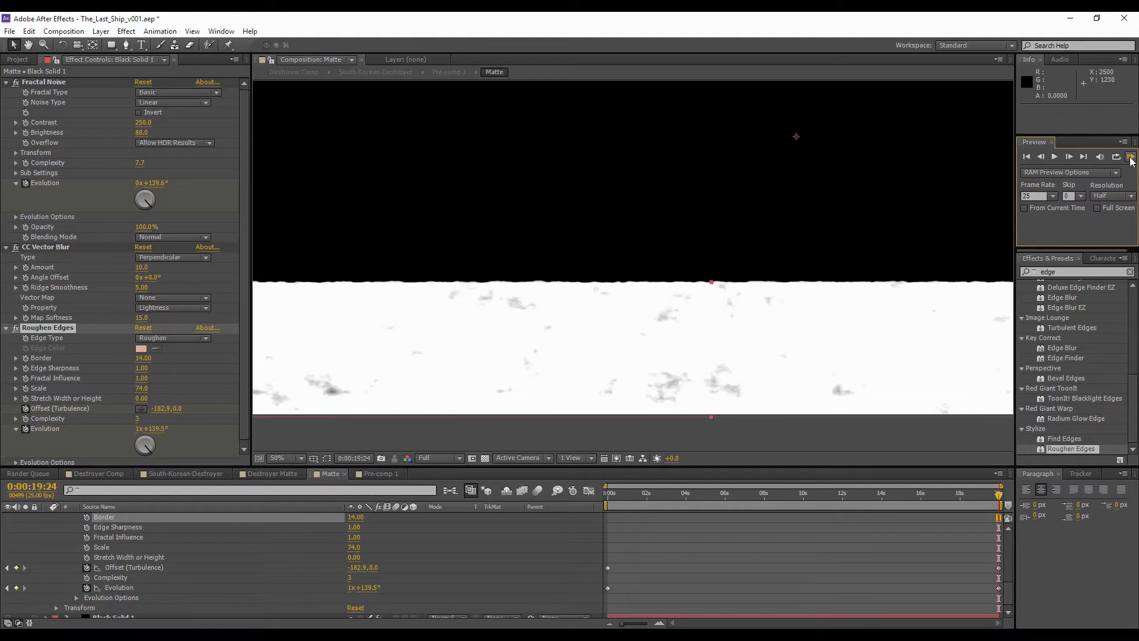
# - Set the Roughen Edges Evolution at 0:00:19:24 to 2x+36.5° and preview the edge motion
pyautogui.moveTo(610, 498); pyautogui.dragTo(1010, 496)
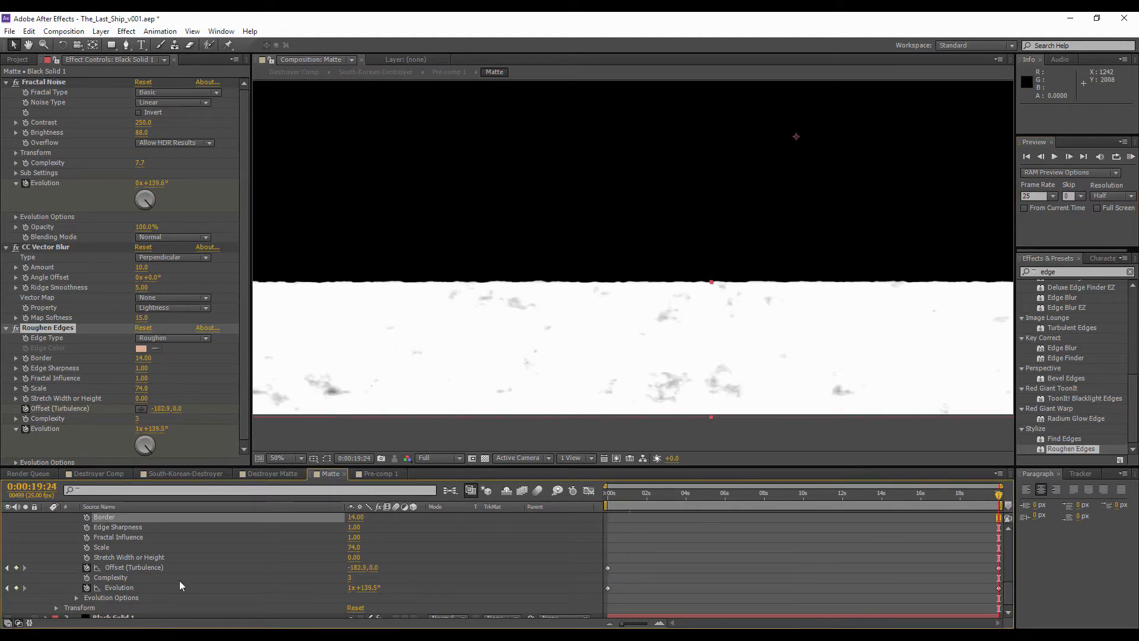
pyautogui.moveTo(370, 590); pyautogui.dragTo(634, 558)
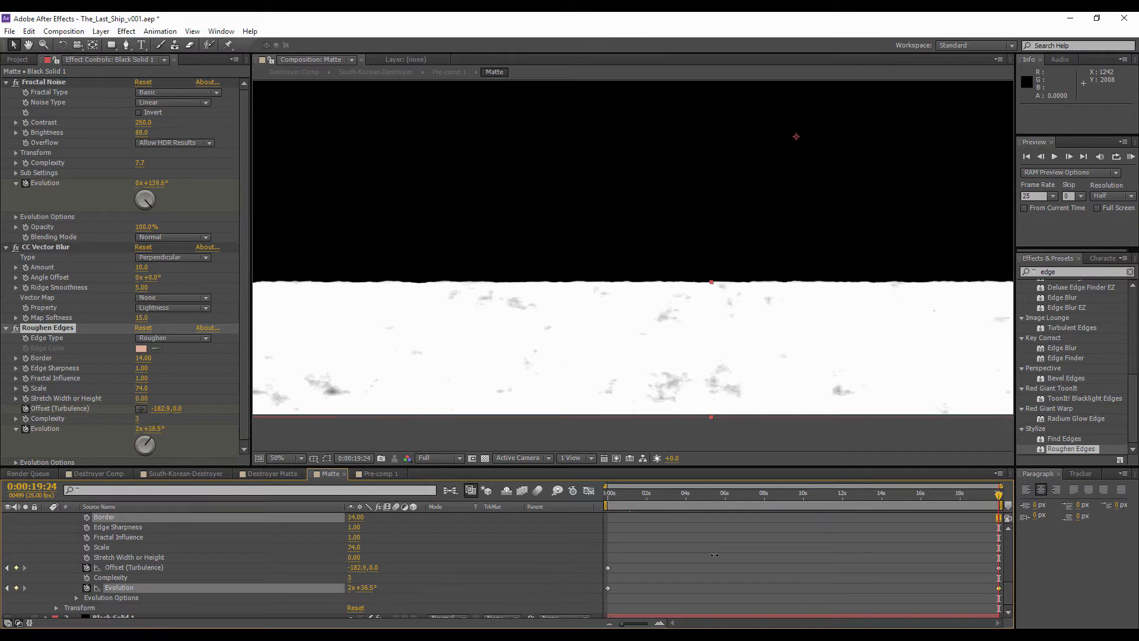
pyautogui.click(608, 493)
pyautogui.click(1132, 157)
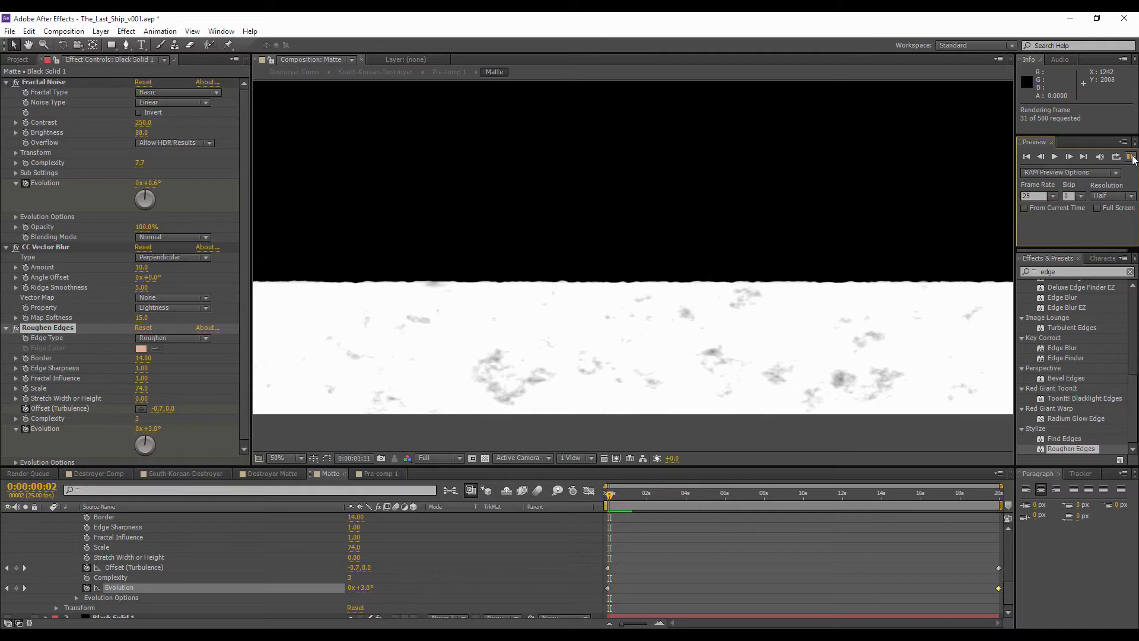
# - Set the Fractal Noise Evolution at 0:00:19:24 to 2x+113.6° and preview the matte from the first frame
pyautogui.scroll(3, 23, 572)
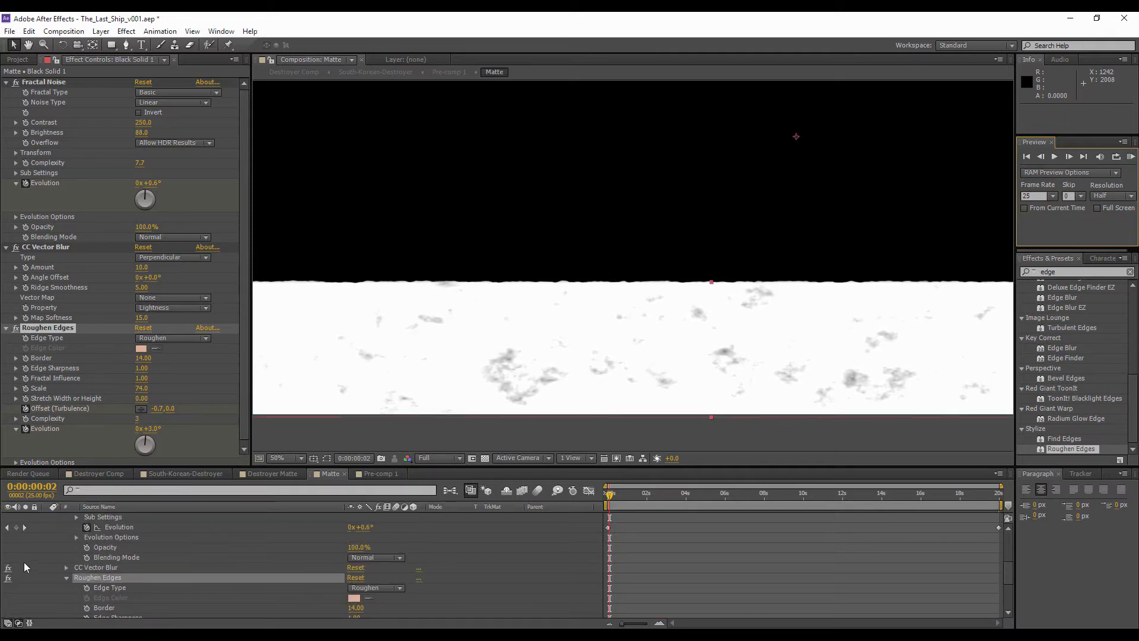
pyautogui.click(996, 494)
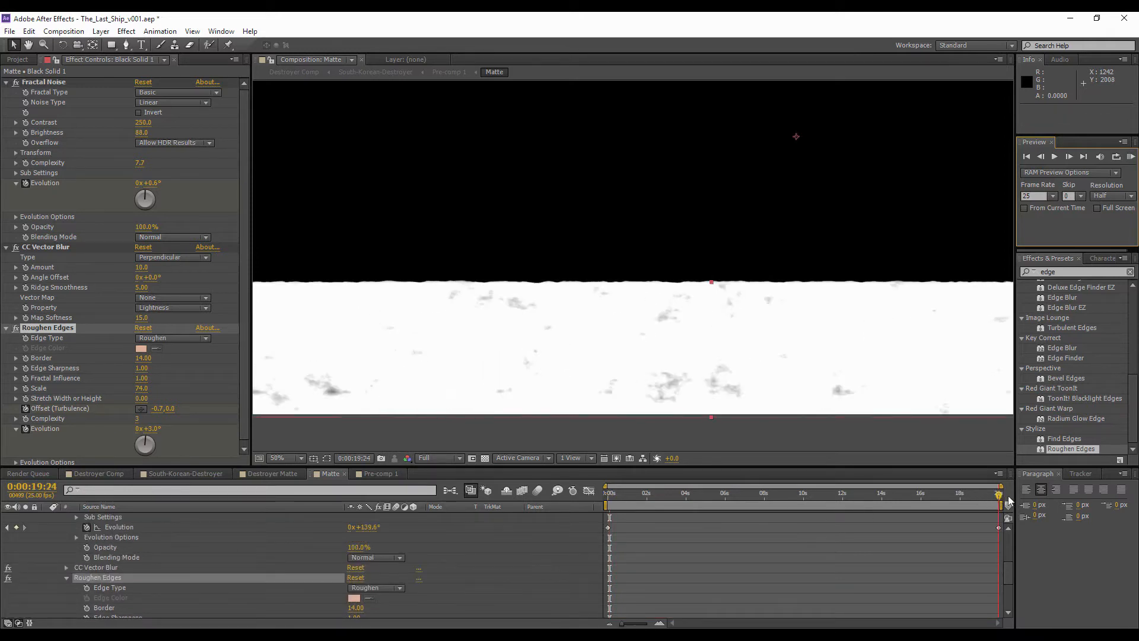
pyautogui.moveTo(368, 528); pyautogui.dragTo(975, 524)
pyautogui.press('Home')
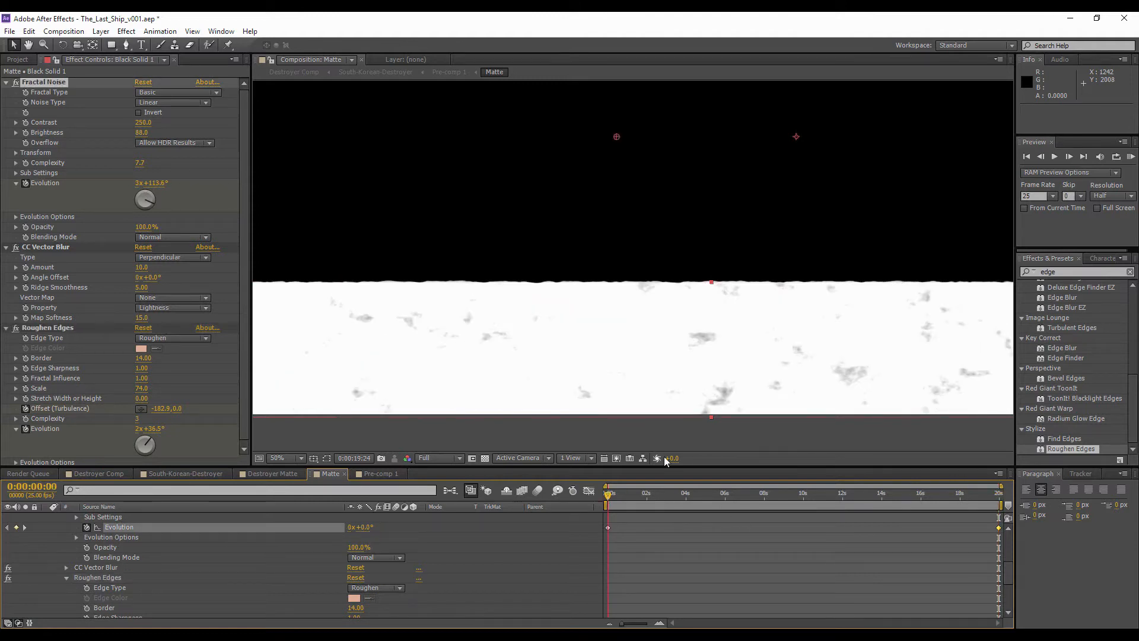
pyautogui.click(1131, 157)
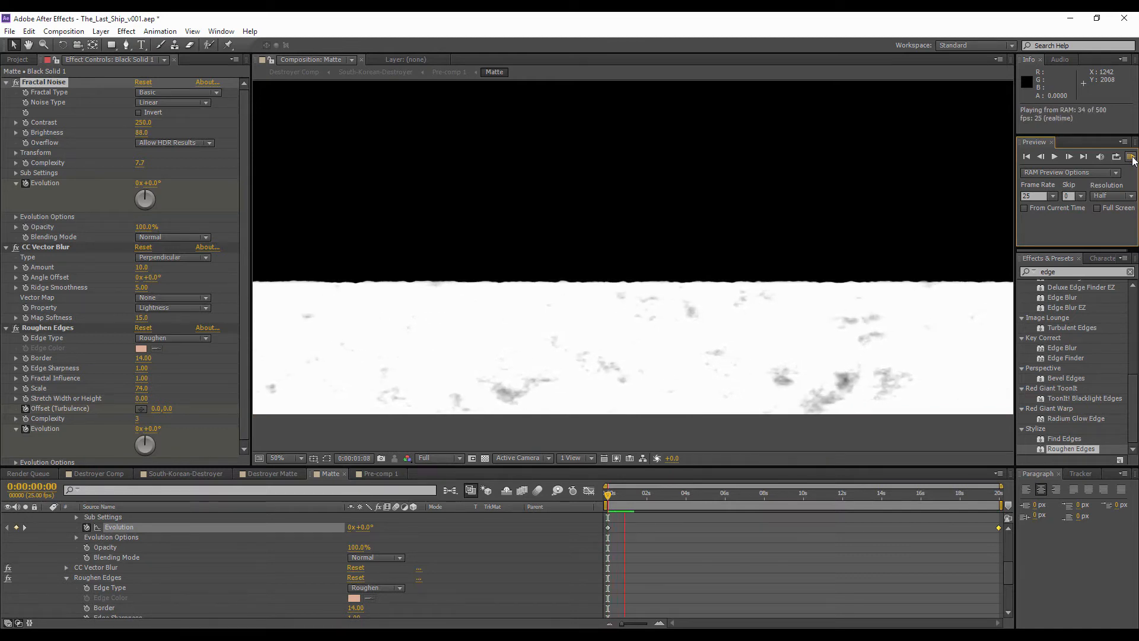
# - Raise the Fractal Noise Evolution at the first frame past one revolution while viewing the waterline edge at 200%
pyautogui.scroll(3, 585, 309)
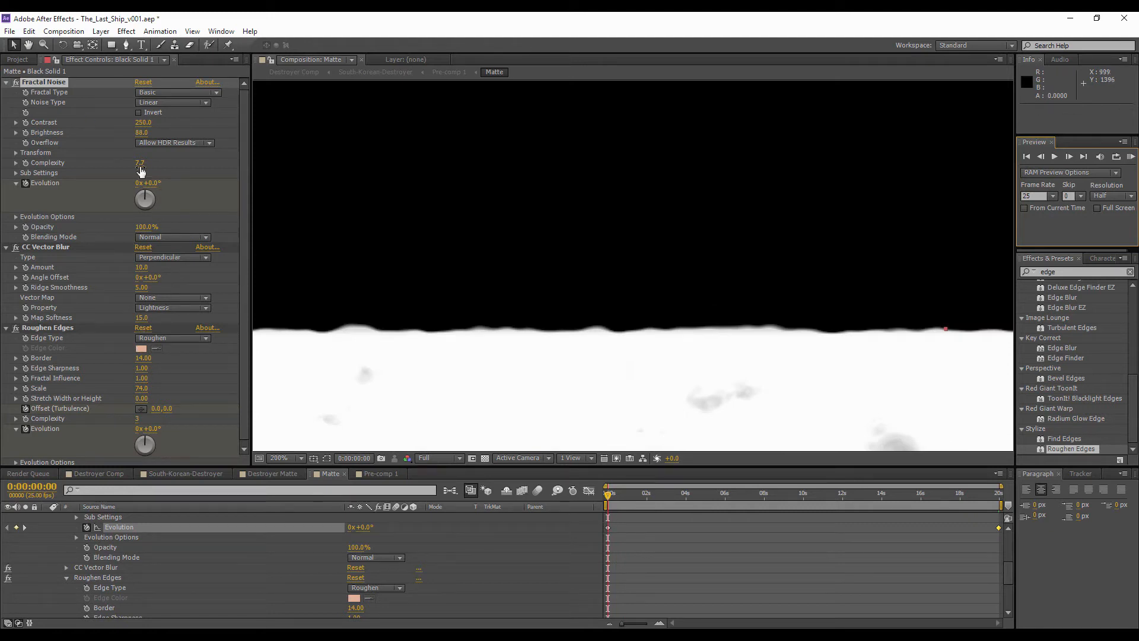
pyautogui.moveTo(147, 183); pyautogui.dragTo(592, 181)
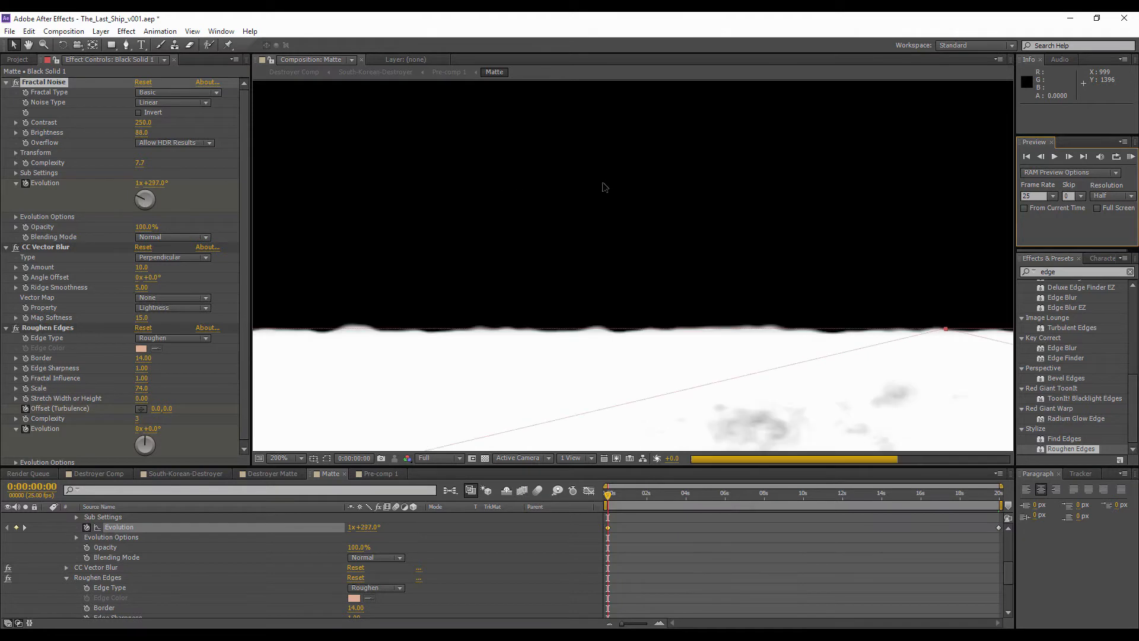
# - Undo the last Fractal Noise Evolution change at the first frame
pyautogui.hotkey('ctrl', 'z')
pyautogui.scroll(-3, 279, 588)
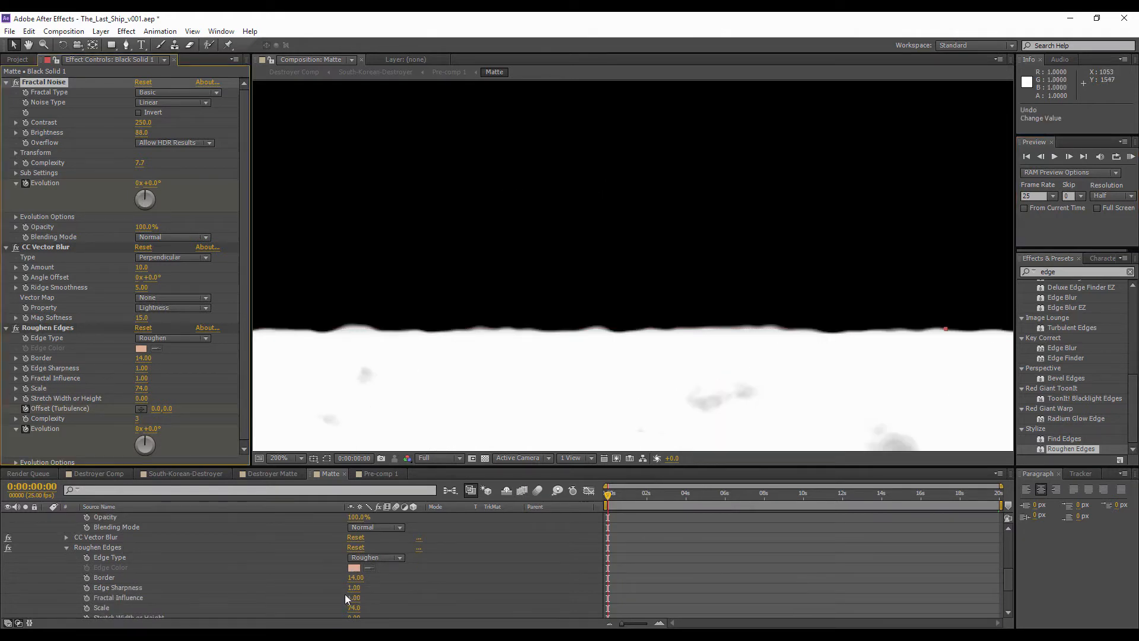
pyautogui.moveTo(358, 587); pyautogui.dragTo(415, 587)
pyautogui.click(797, 566)
# - Set the Roughen Edges Evolution at 0:00:19:24 to 25x+36.5° and play a RAM preview of the edge motion
pyautogui.click(999, 494)
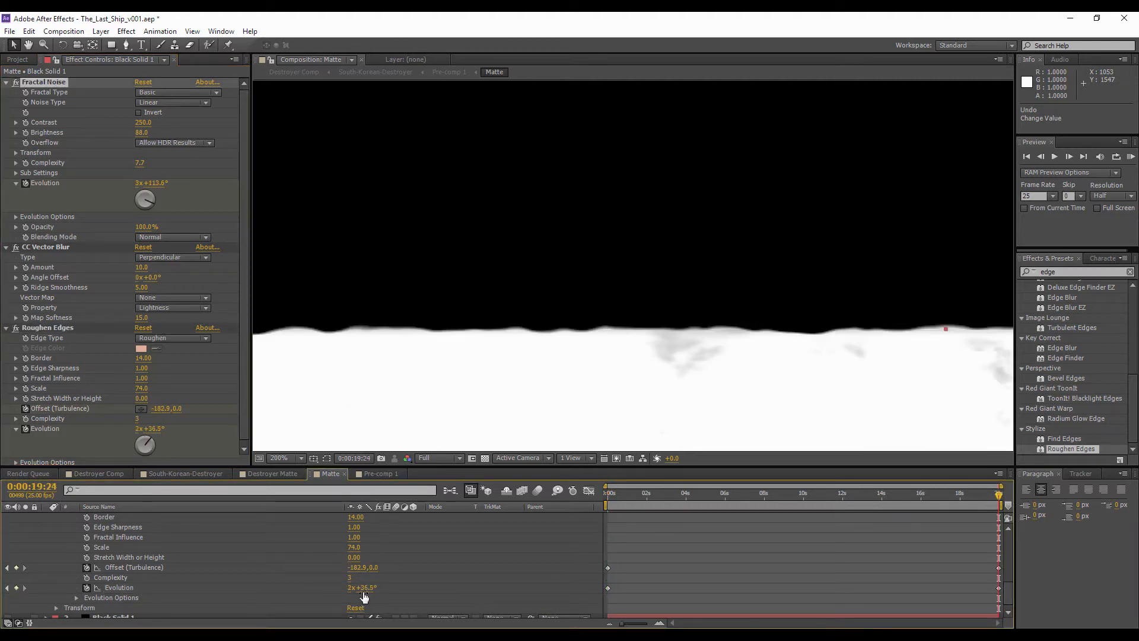
pyautogui.moveTo(349, 587); pyautogui.dragTo(356, 590)
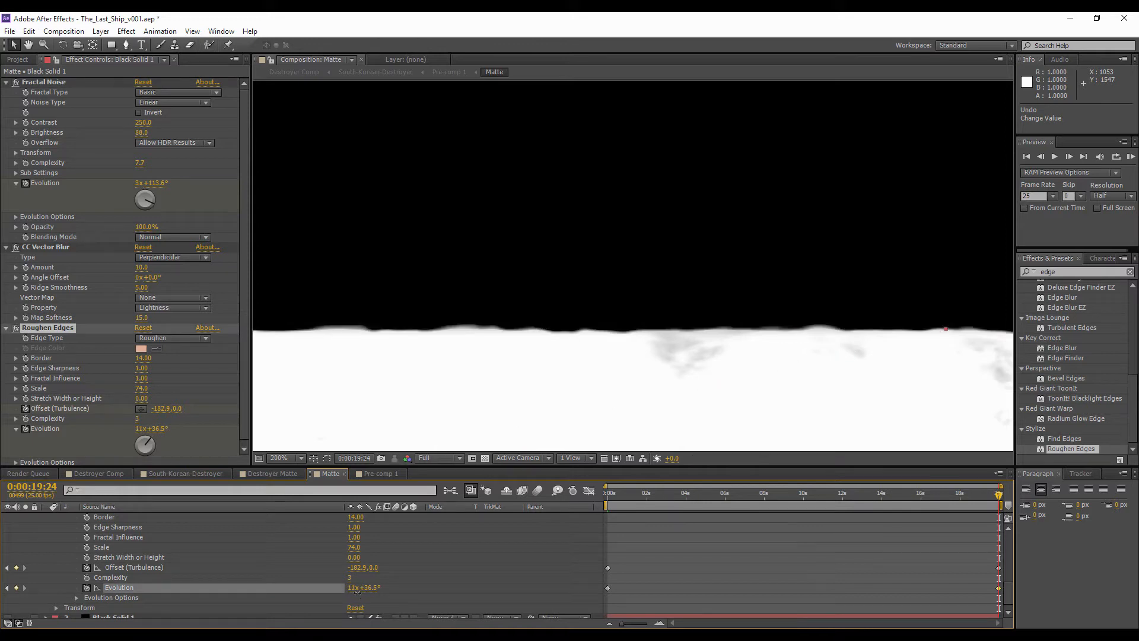
pyautogui.click(812, 559)
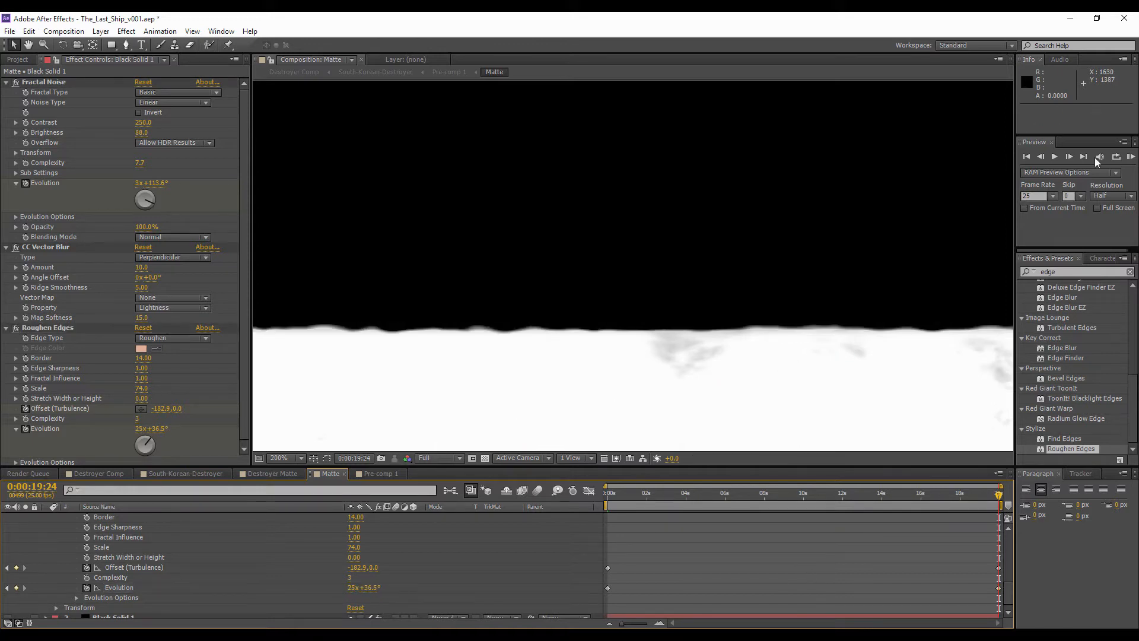
pyautogui.click(1130, 156)
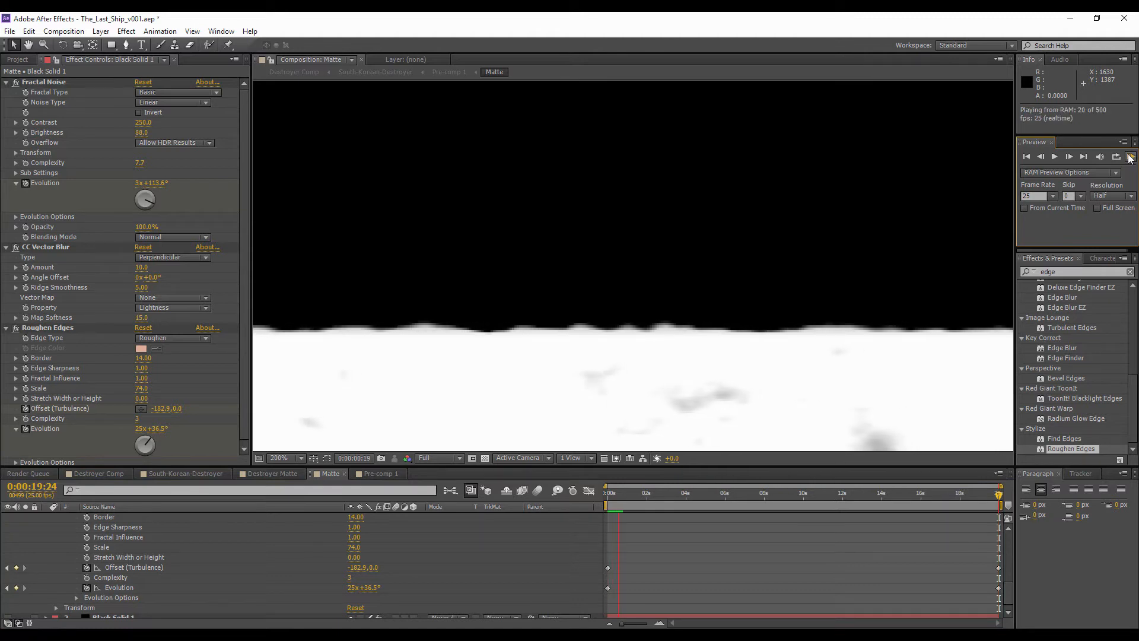
pyautogui.click(1130, 158)
# - Set the Roughen Edges Evolution at 0:00:19:24 to 10x+36.5° and preview the matte from the first frame
pyautogui.click(353, 587)
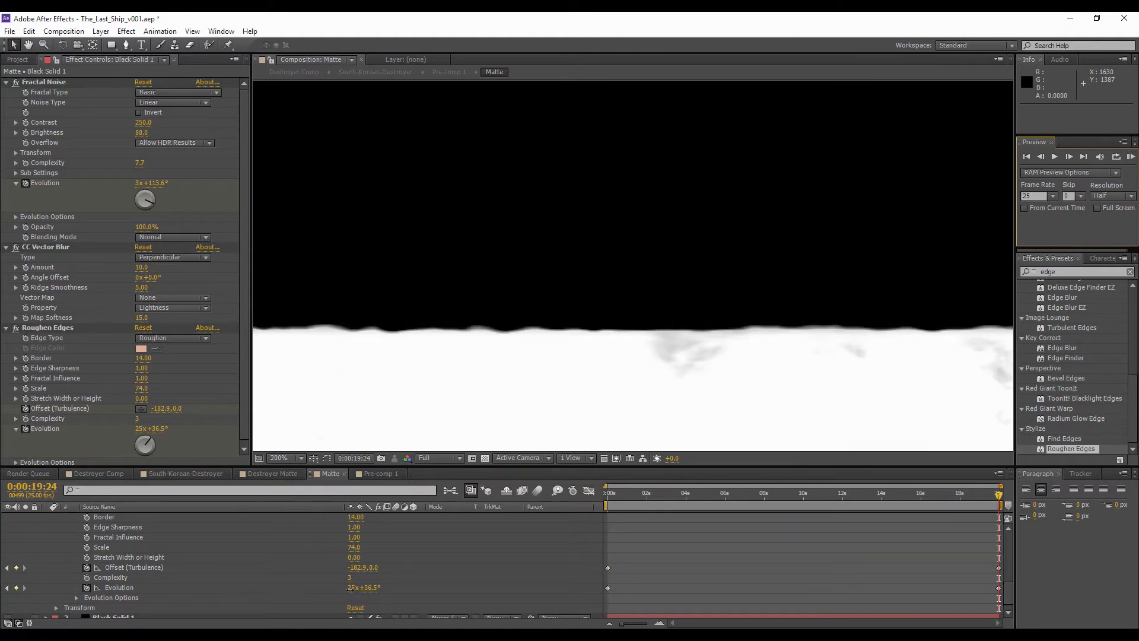
pyautogui.press('Return')
pyautogui.press('Home')
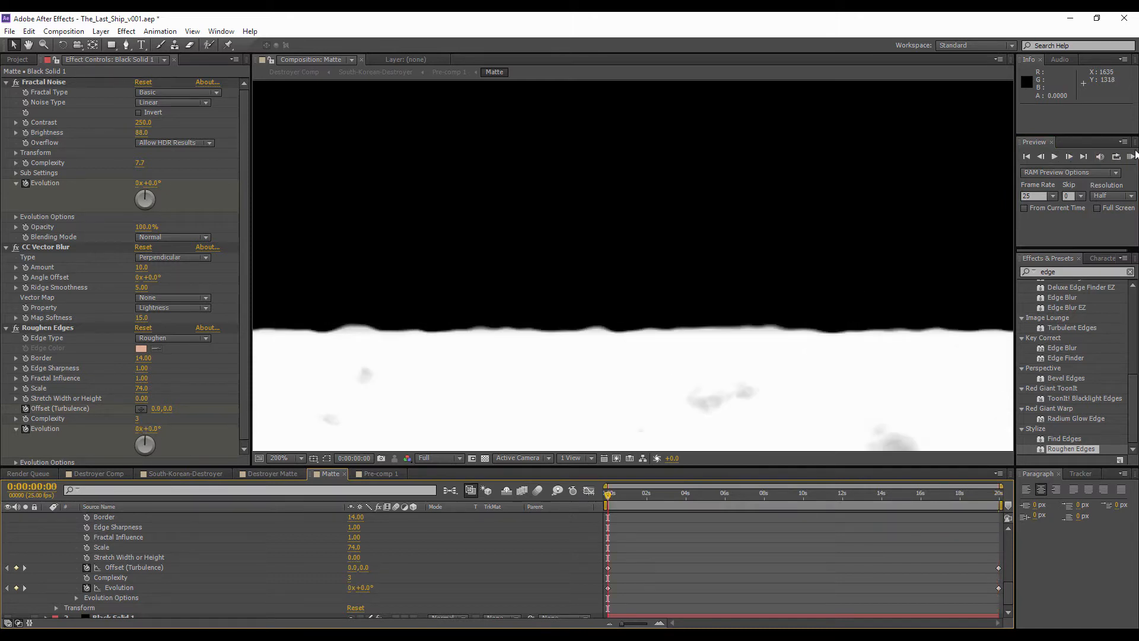
pyautogui.click(1130, 157)
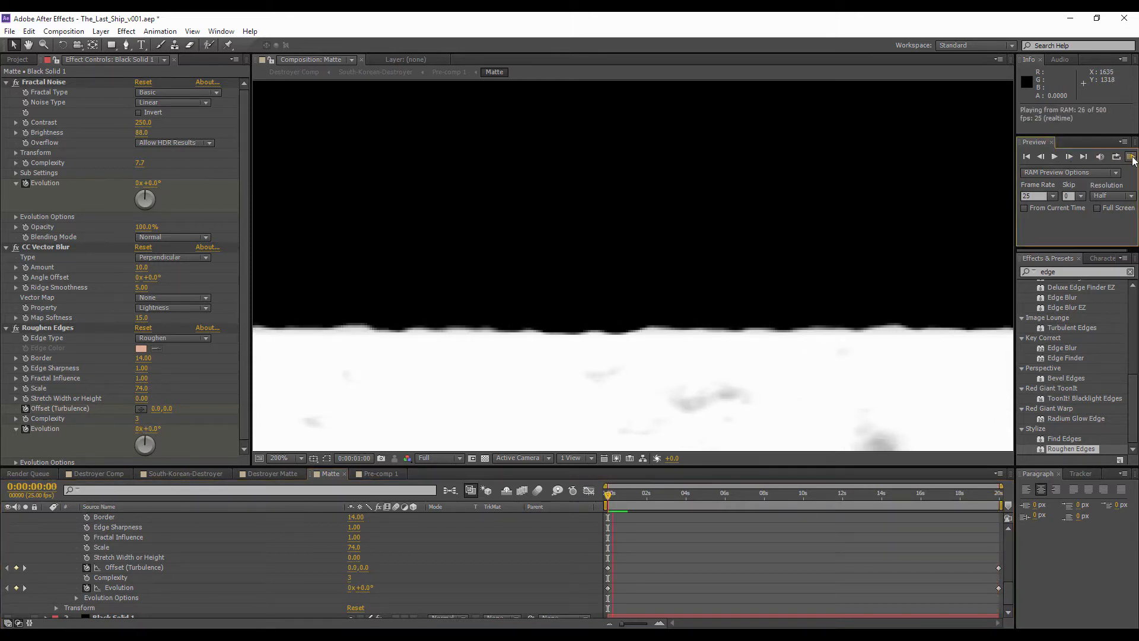
pyautogui.click(1132, 158)
# - Check the Roughen Edges Evolution at the last frame and replay the RAM preview from the first frame
pyautogui.click(998, 497)
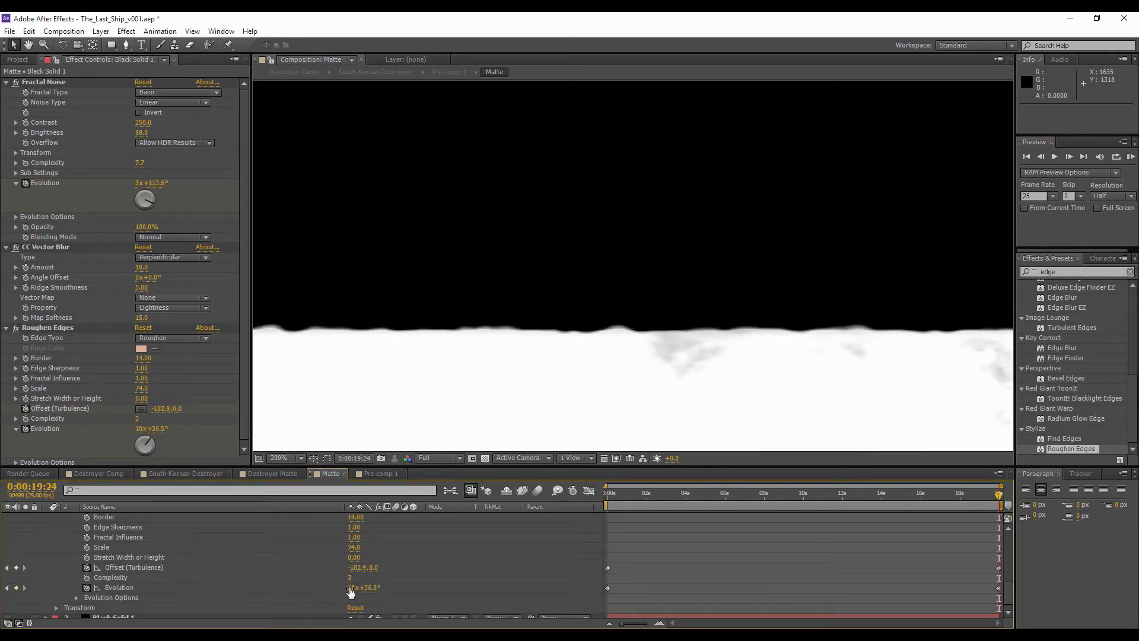
pyautogui.click(611, 494)
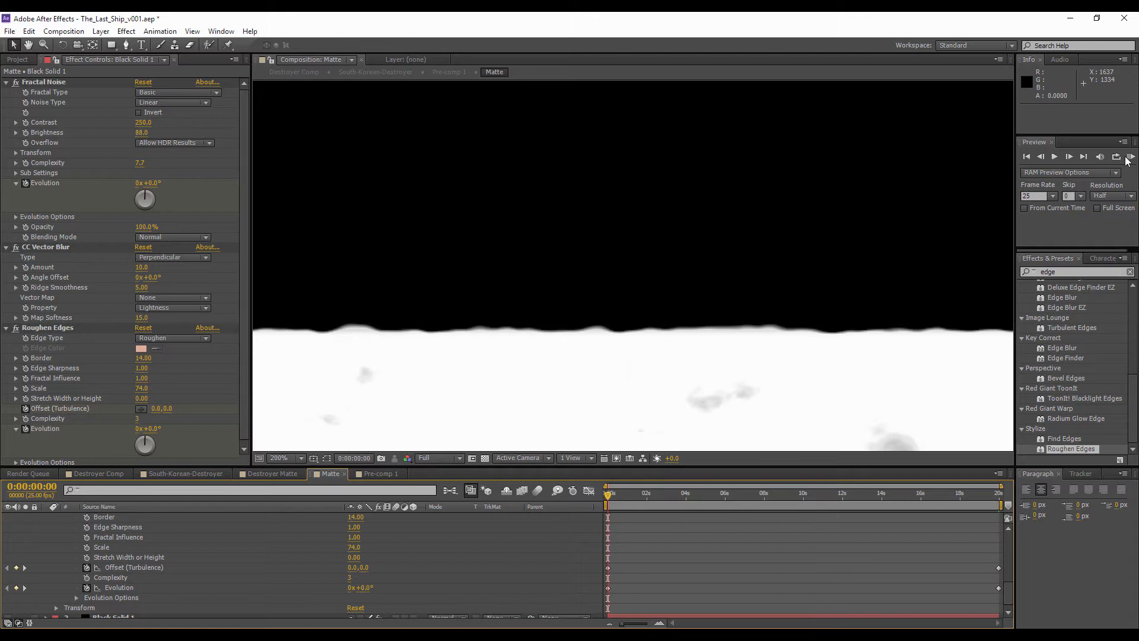
pyautogui.click(1130, 157)
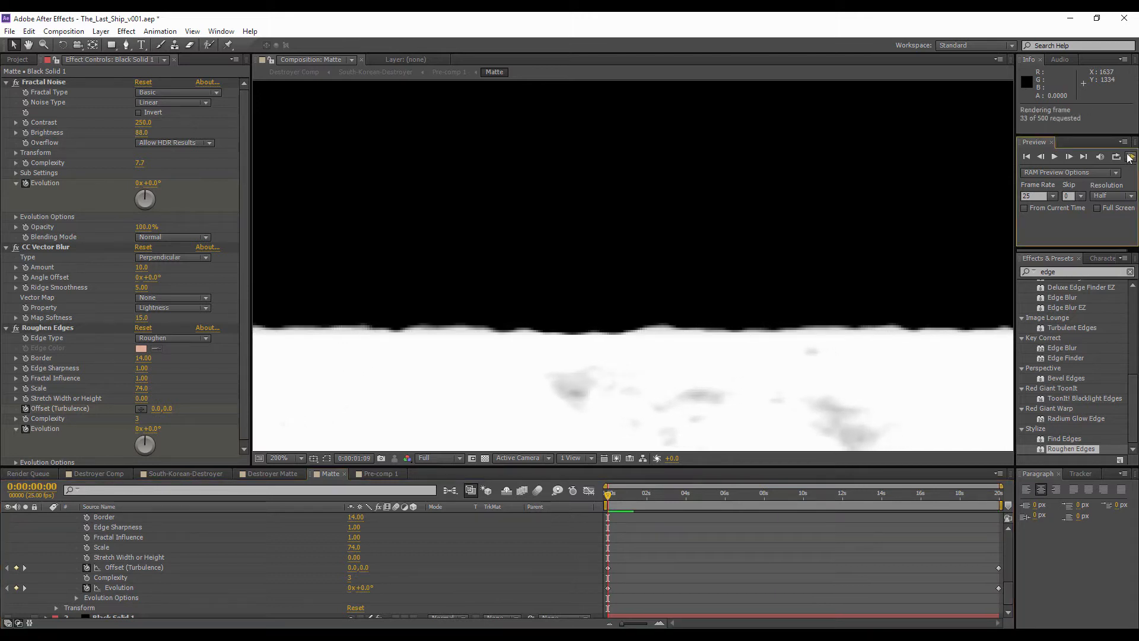
pyautogui.press('space')
pyautogui.press('space')
# - Set the Roughen Edges Border to 10 and play a RAM preview of the waterline edge
pyautogui.click(143, 359)
pyautogui.write('10')
pyautogui.press('Return')
pyautogui.click(1131, 157)
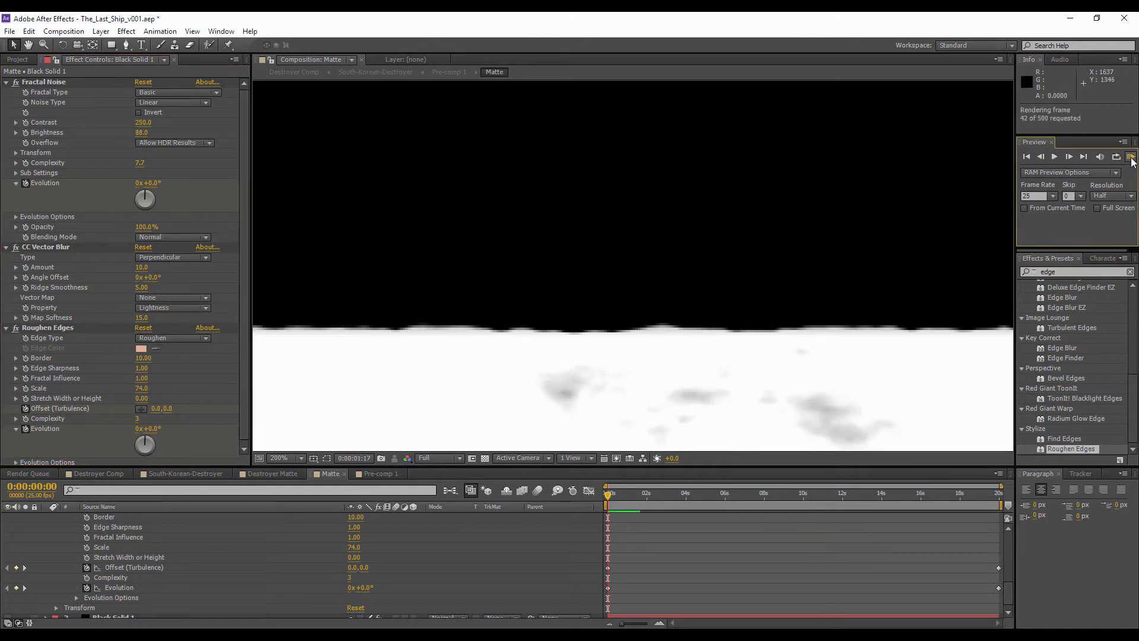
pyautogui.press('space')
pyautogui.press('space')
# - Review the effects on the matte's top Black Solid 1, from Fractal Noise through Roughen Edges
pyautogui.scroll(-1, 159, 566)
pyautogui.scroll(10, 119, 570)
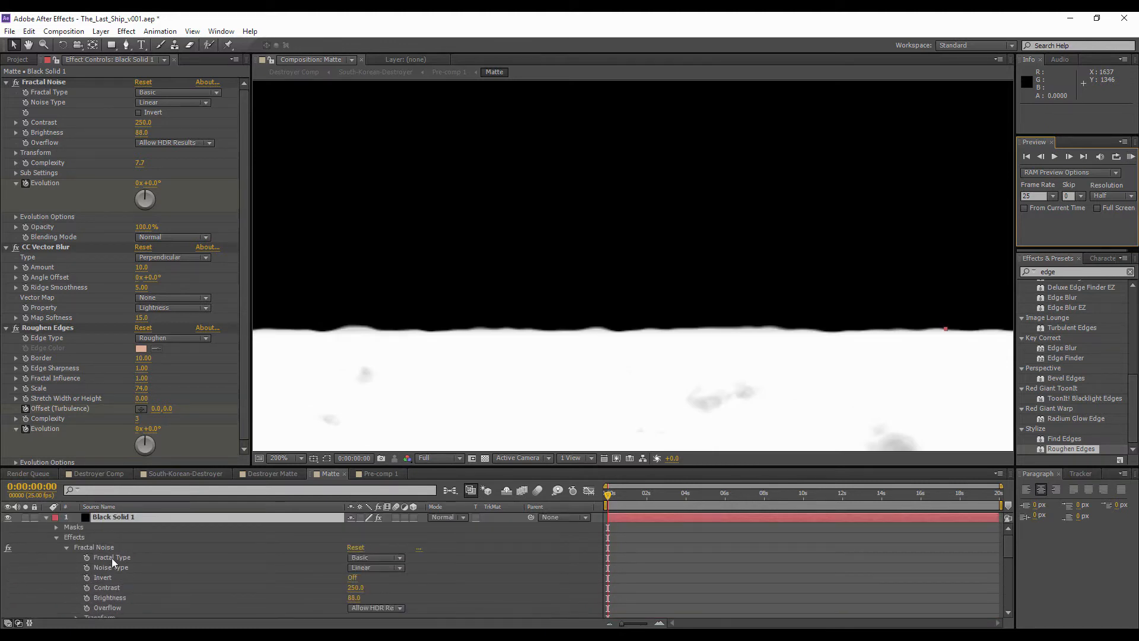
pyautogui.click(45, 83)
pyautogui.keyDown('shift'); pyautogui.click(60, 328); pyautogui.keyUp('shift')
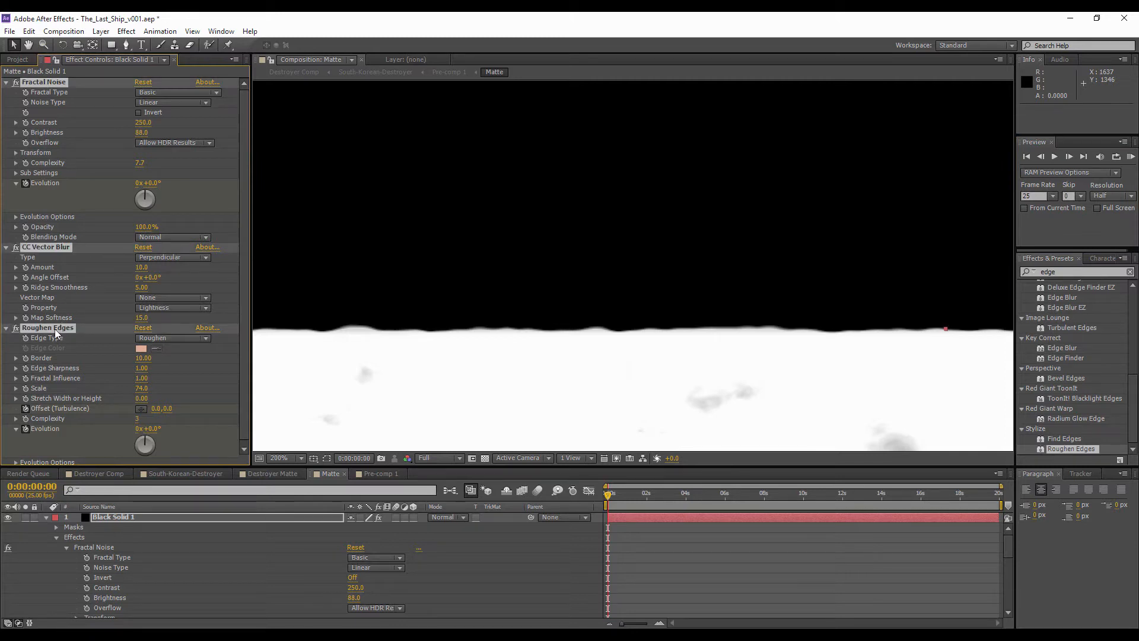
pyautogui.click(647, 561)
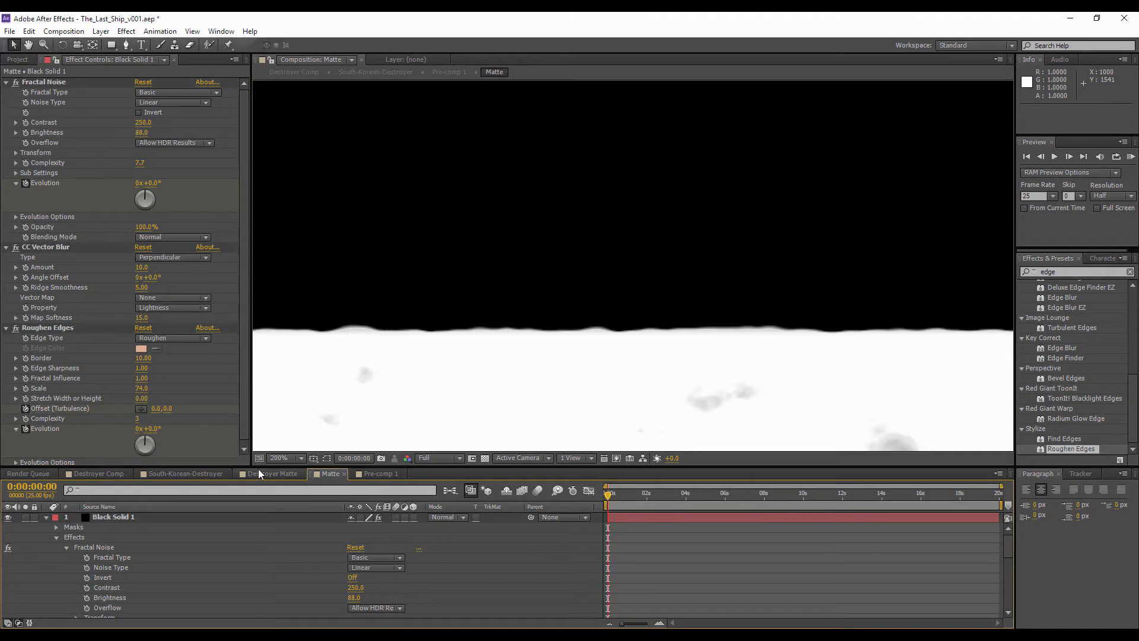
# - Collapse the top Black Solid 1 layer and compare the matte with the lower Black Solid 1 shown and hidden
pyautogui.moveTo(255, 466); pyautogui.dragTo(255, 328)
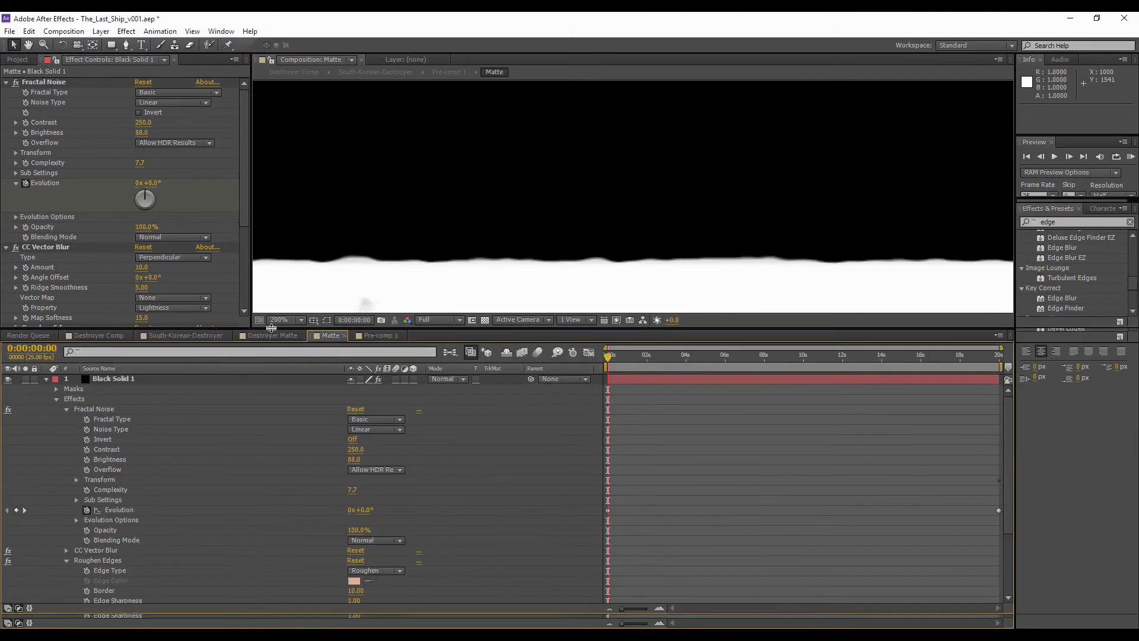
pyautogui.click(45, 379)
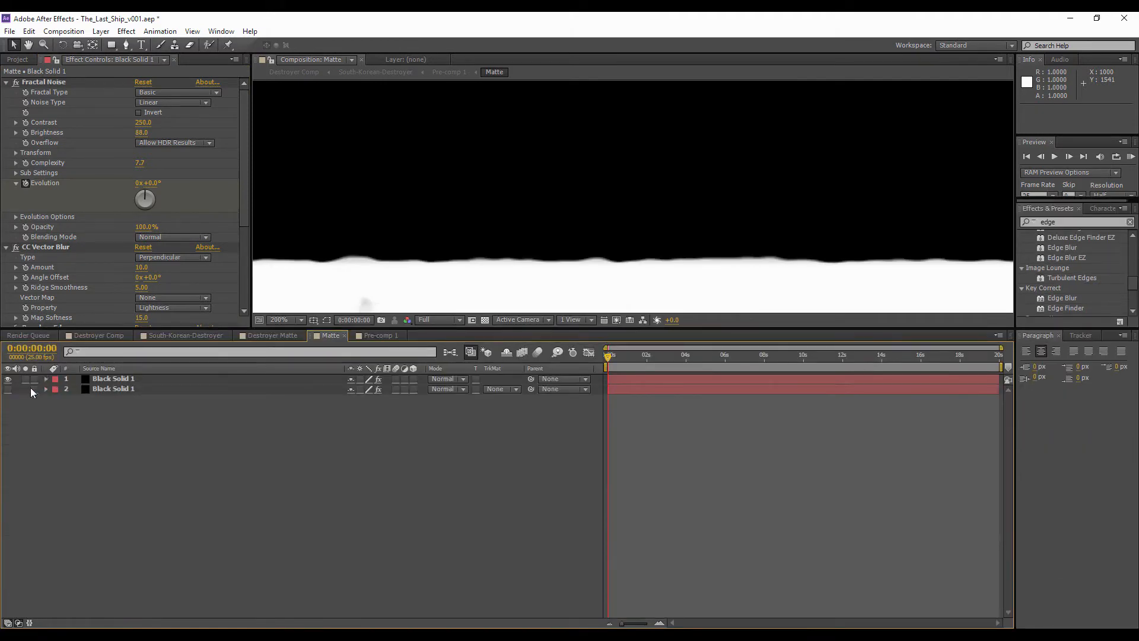
pyautogui.click(8, 390)
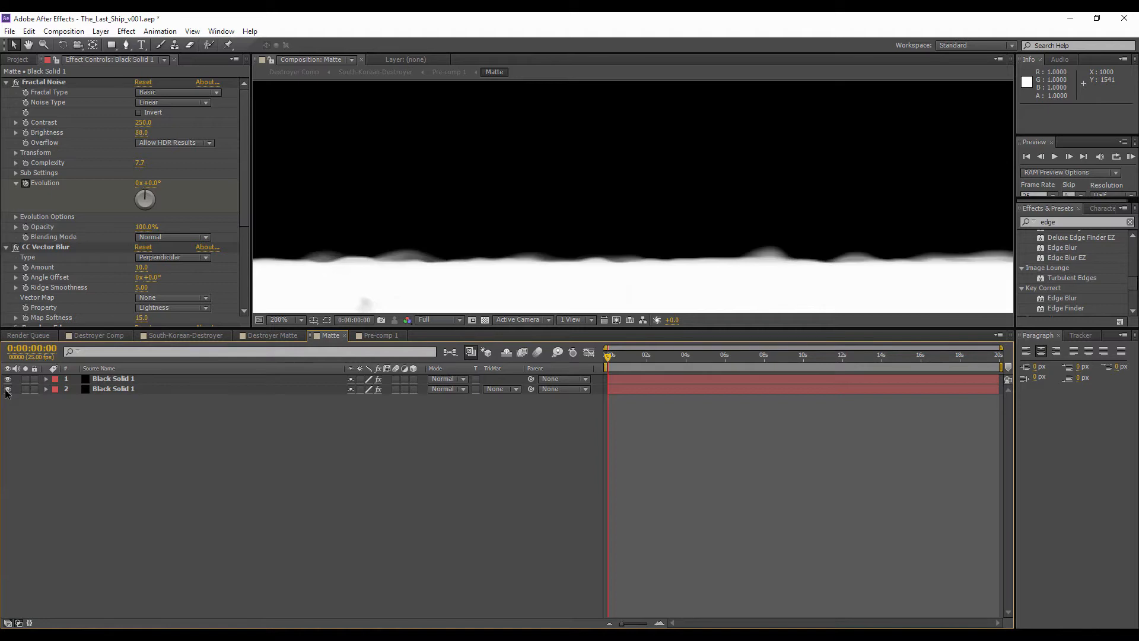
pyautogui.click(7, 389)
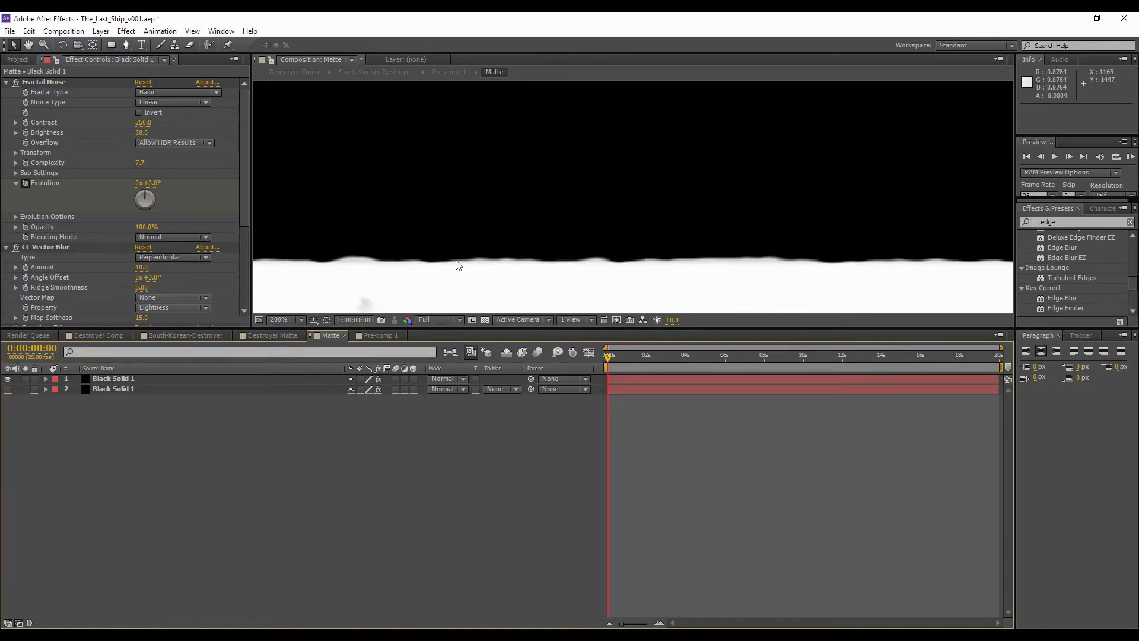
# - Inspect the hull's waterline in Destroyer Comp and open the nested South-Korean-Destroyer composition
pyautogui.click(109, 336)
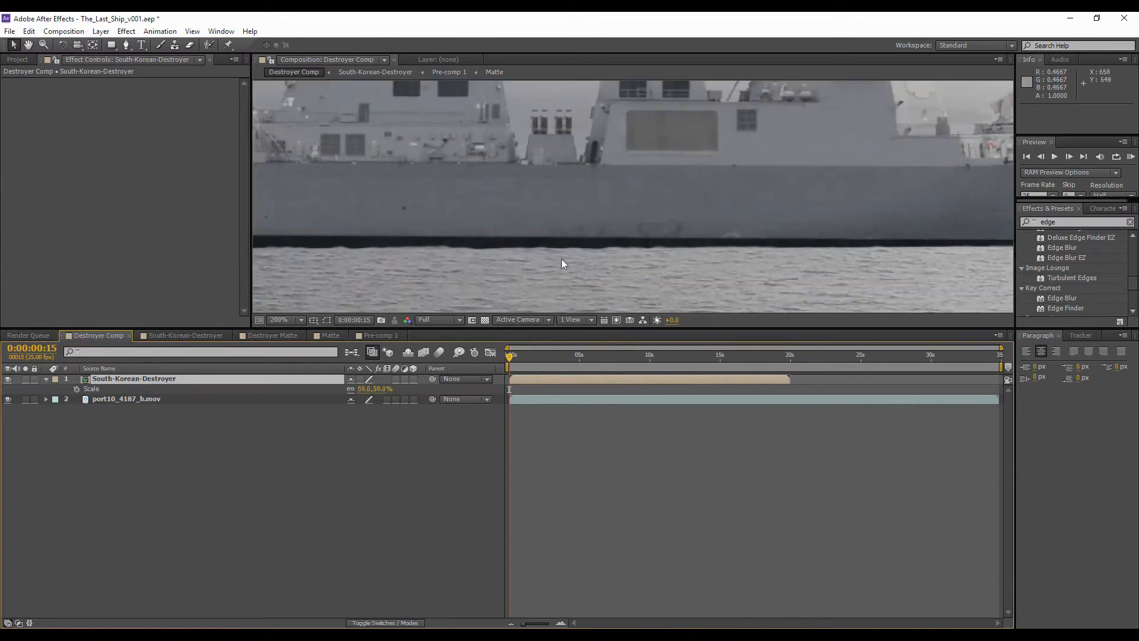
pyautogui.scroll(-1, 562, 259)
pyautogui.scroll(1, 610, 251)
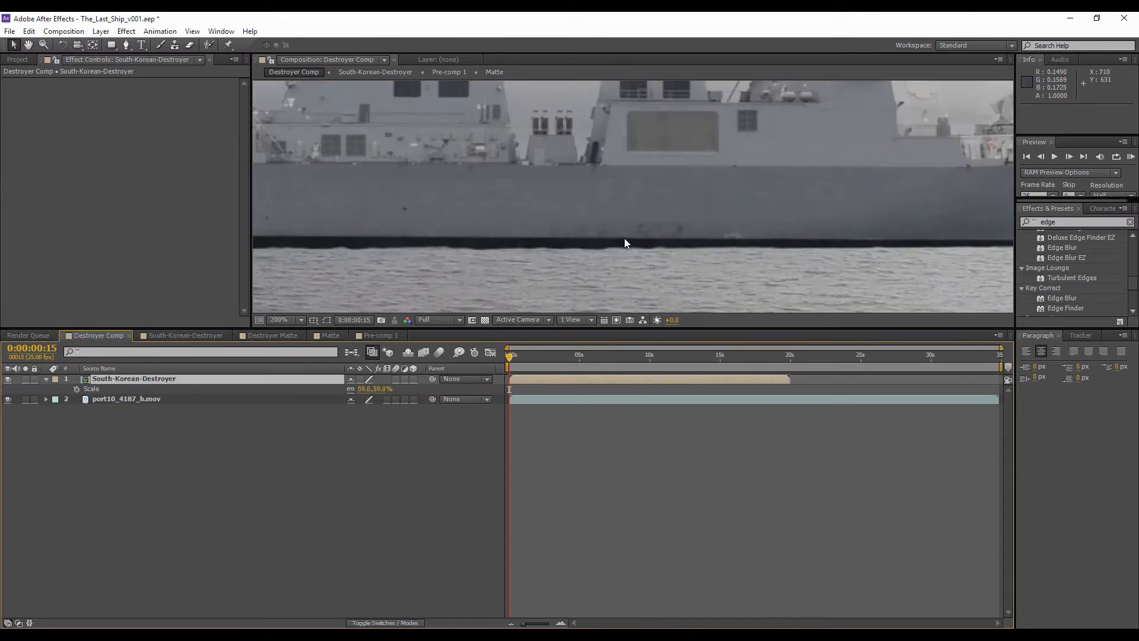
pyautogui.doubleClick(134, 379)
pyautogui.click(574, 222)
pyautogui.scroll(1, 572, 228)
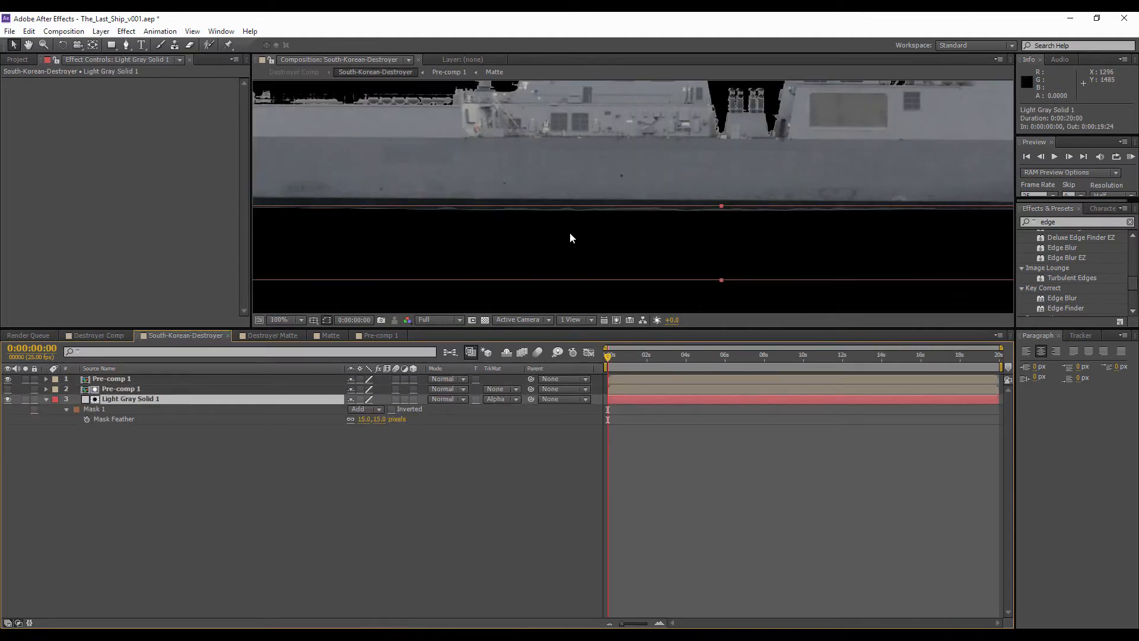
pyautogui.press('.')
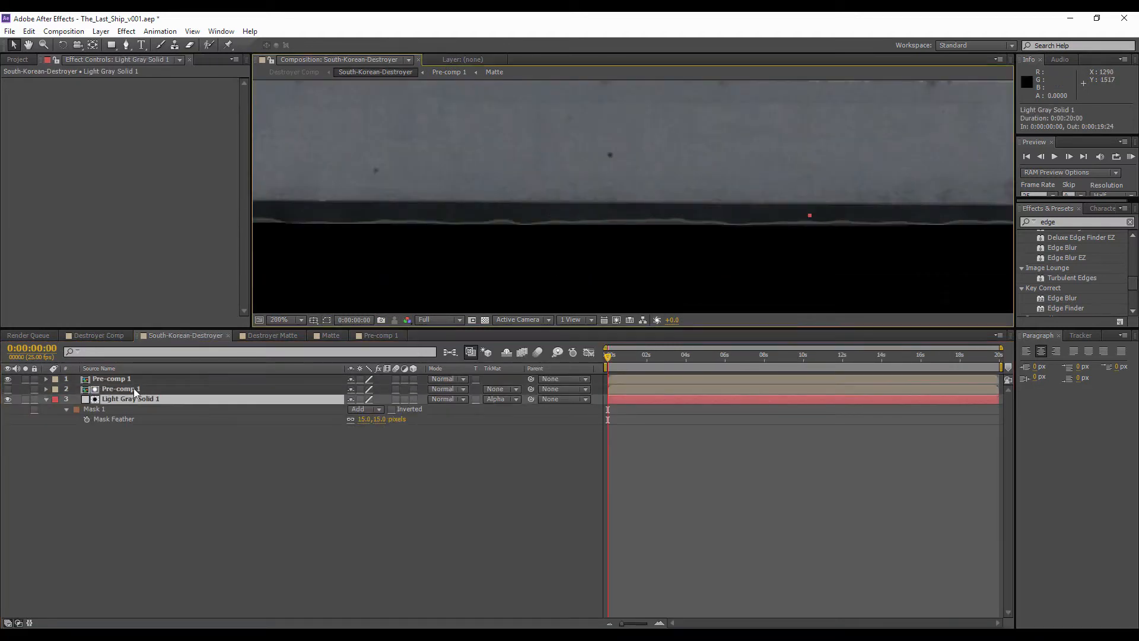
# - Apply a Simple Choker effect to the masked Pre-comp 1 matte layer and set Choke Matte to 1
pyautogui.rightClick(104, 389)
pyautogui.moveTo(154, 359)
pyautogui.moveTo(335, 283)
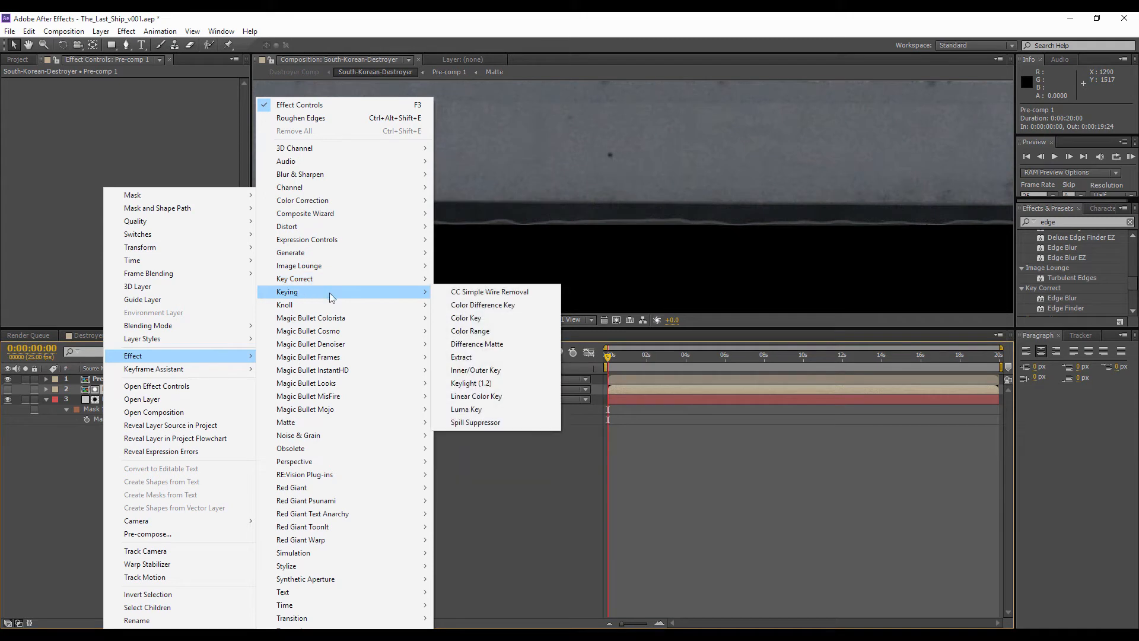
pyautogui.moveTo(334, 428)
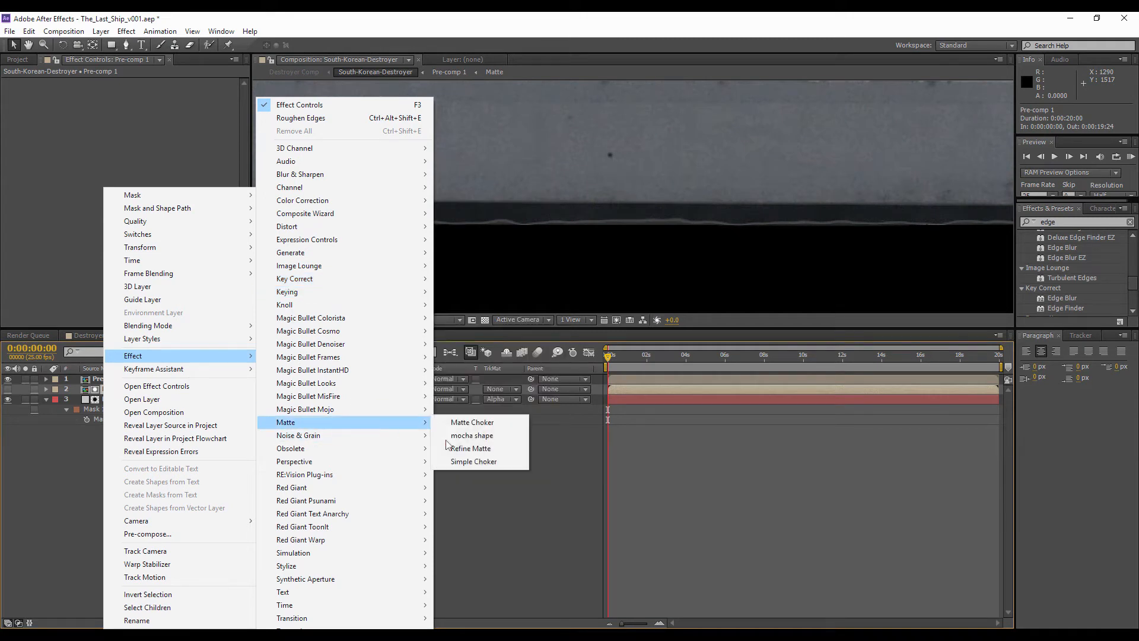
pyautogui.click(474, 467)
pyautogui.click(142, 104)
pyautogui.write('1')
pyautogui.click(132, 149)
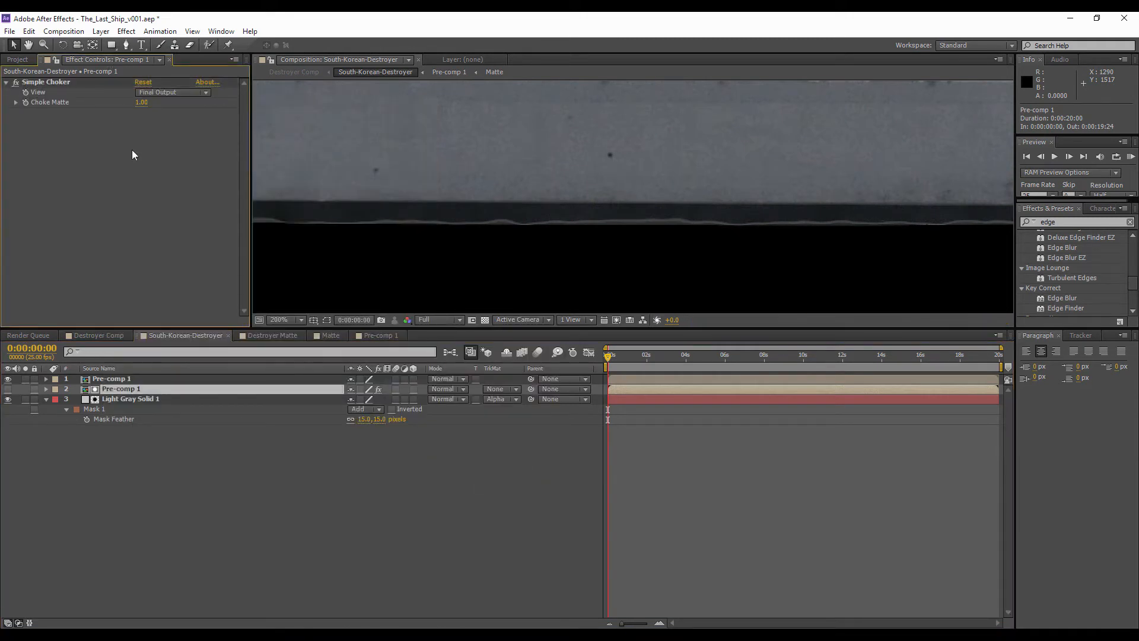
# - Try a Choke Matte value of -1 on the Pre-comp 1 matte layer and settle on -2 for a thicker waterline edge
pyautogui.click(140, 104)
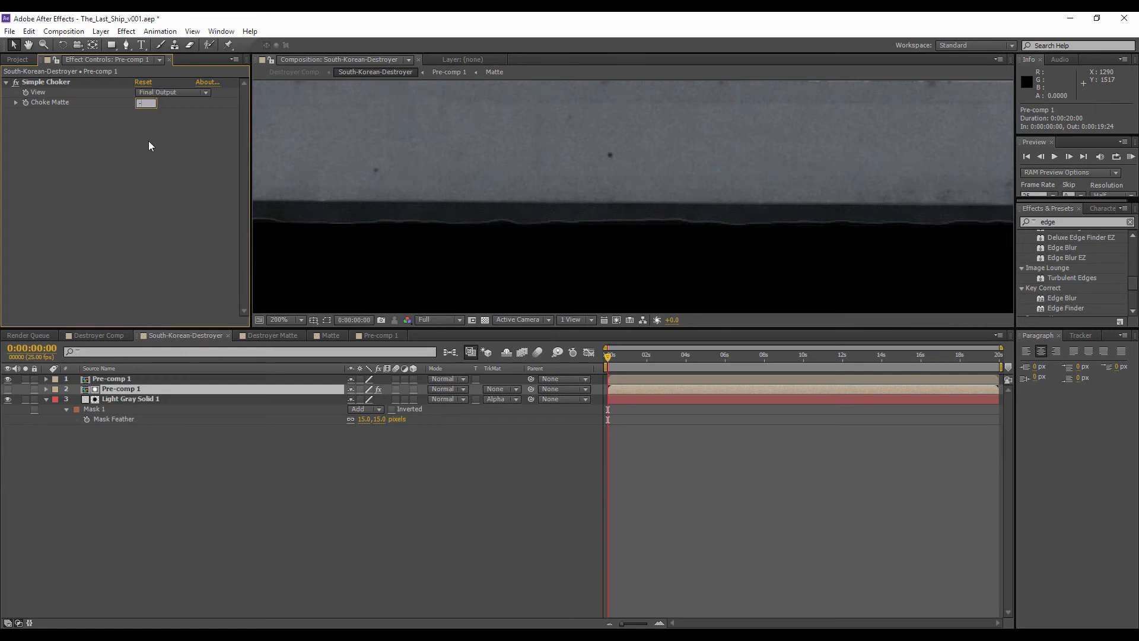
pyautogui.write('-2')
pyautogui.press('Return')
pyautogui.write('-1')
pyautogui.press('Return')
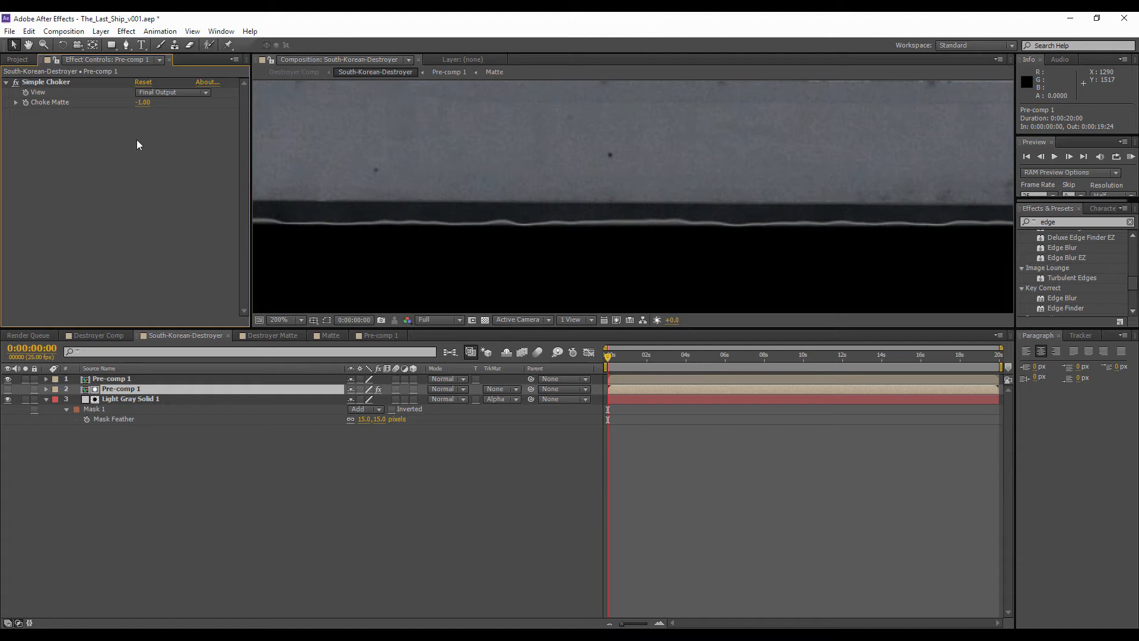
pyautogui.click(142, 104)
pyautogui.write('-2')
pyautogui.press('Return')
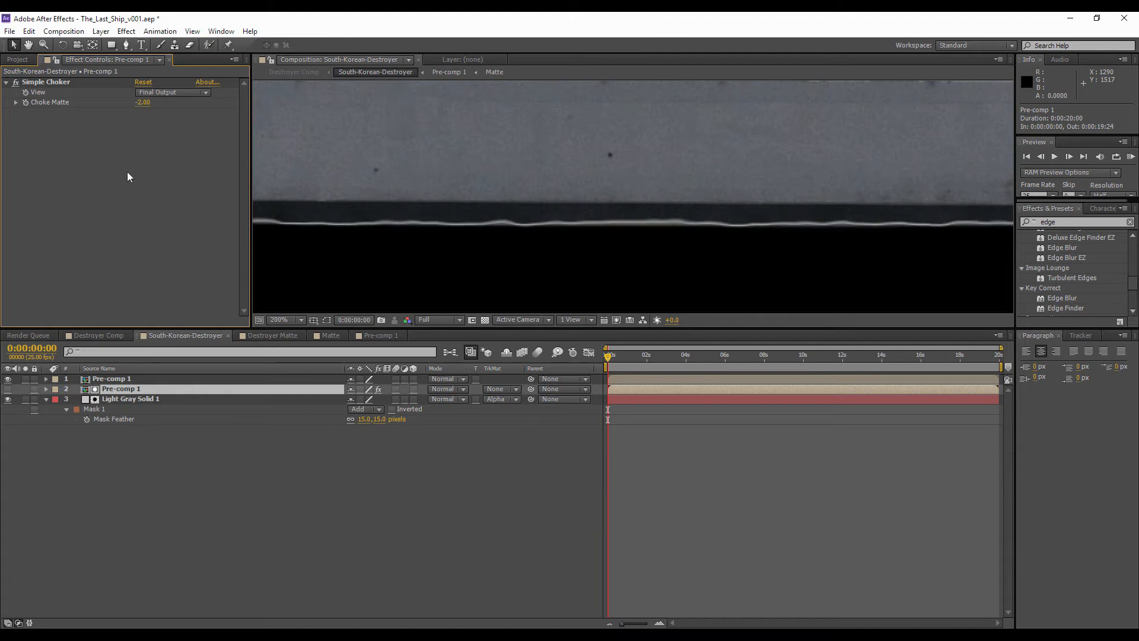
pyautogui.click(144, 515)
pyautogui.scroll(-3, 511, 150)
pyautogui.scroll(2, 515, 165)
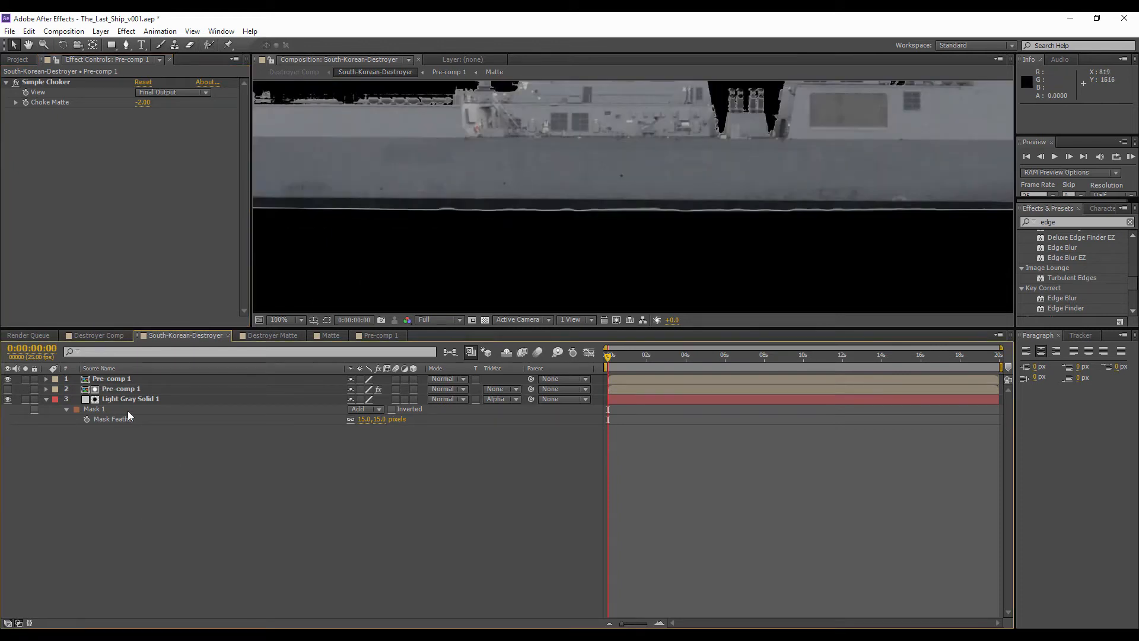
pyautogui.rightClick(86, 482)
pyautogui.moveTo(222, 490)
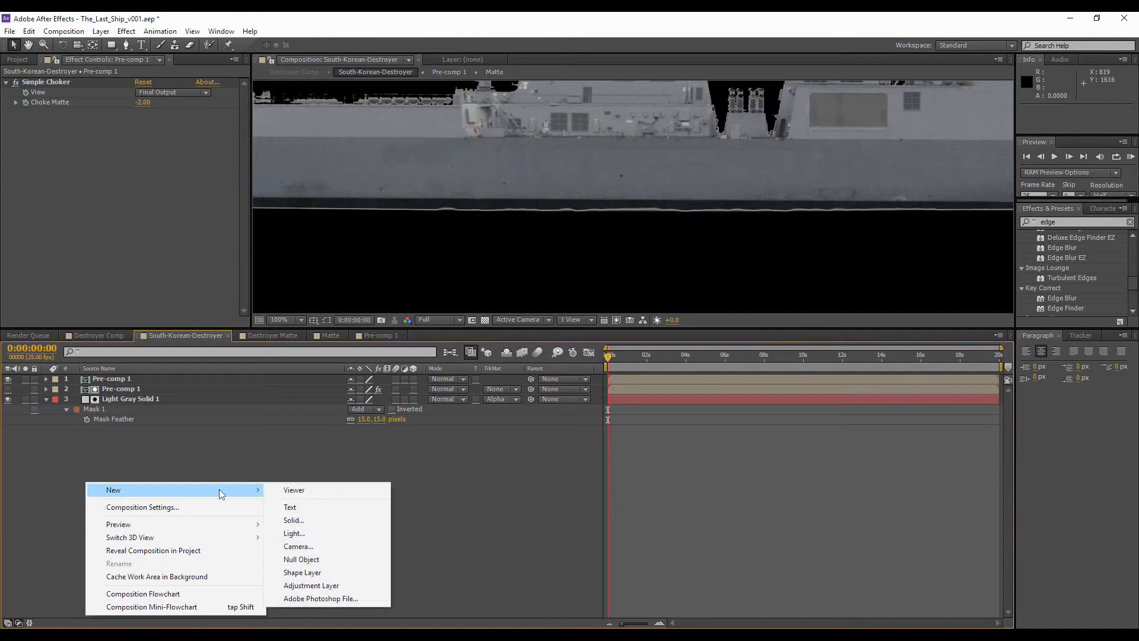
pyautogui.click(292, 521)
pyautogui.click(124, 218)
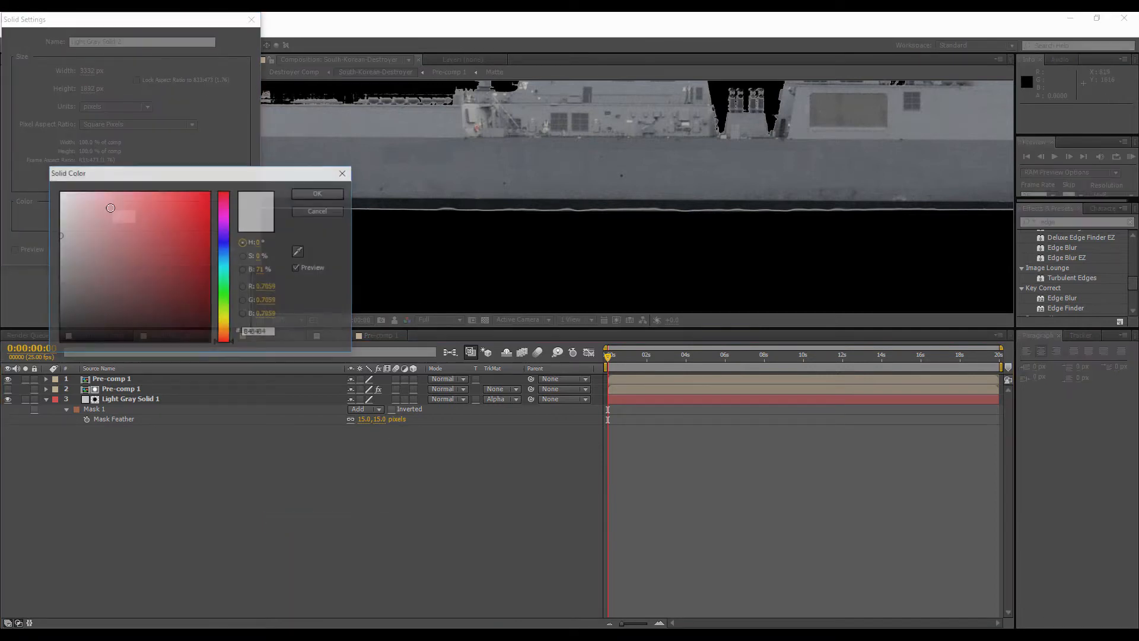
pyautogui.click(316, 192)
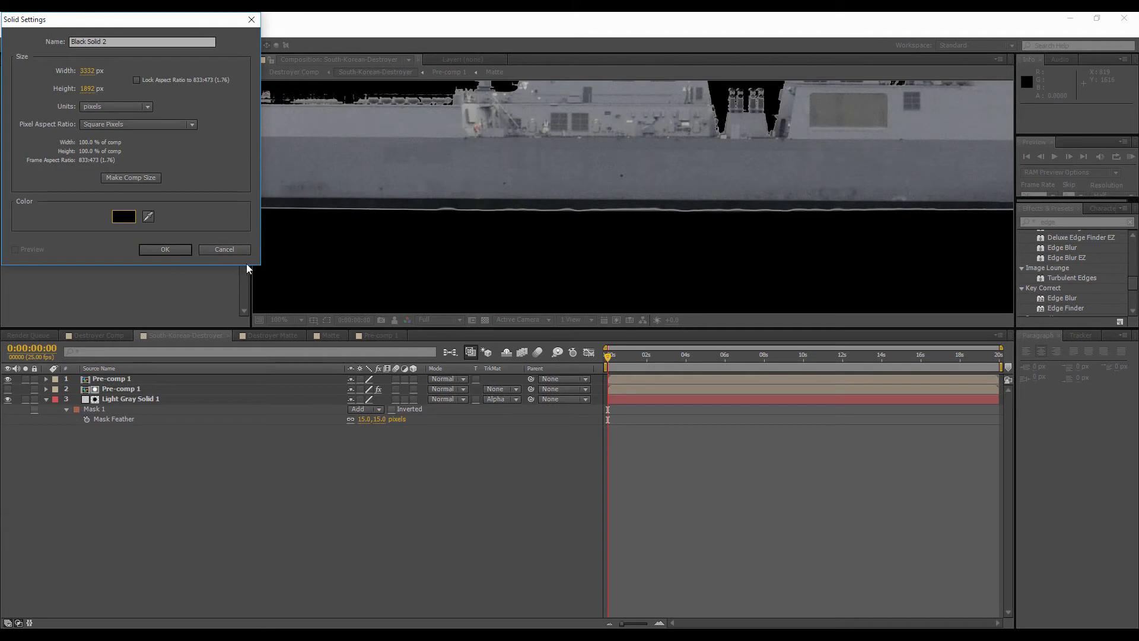
pyautogui.click(223, 250)
# - Apply a Fractal Noise effect to Light Gray Solid 1 and set its blending mode to Multiply
pyautogui.scroll(1, 573, 215)
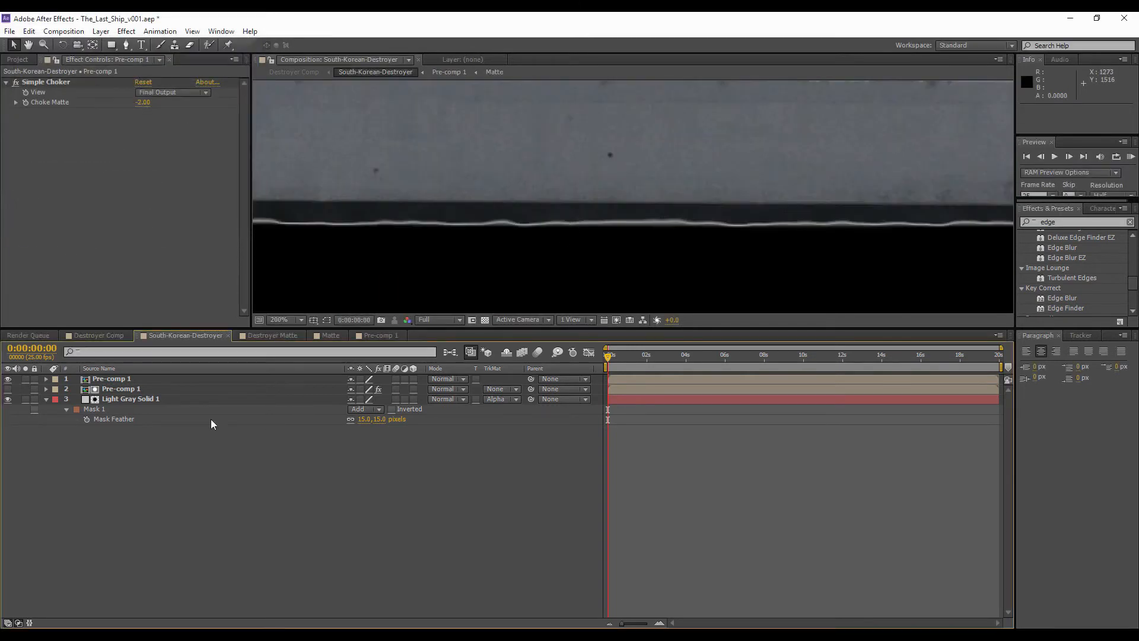
pyautogui.rightClick(135, 405)
pyautogui.moveTo(208, 356)
pyautogui.moveTo(366, 344)
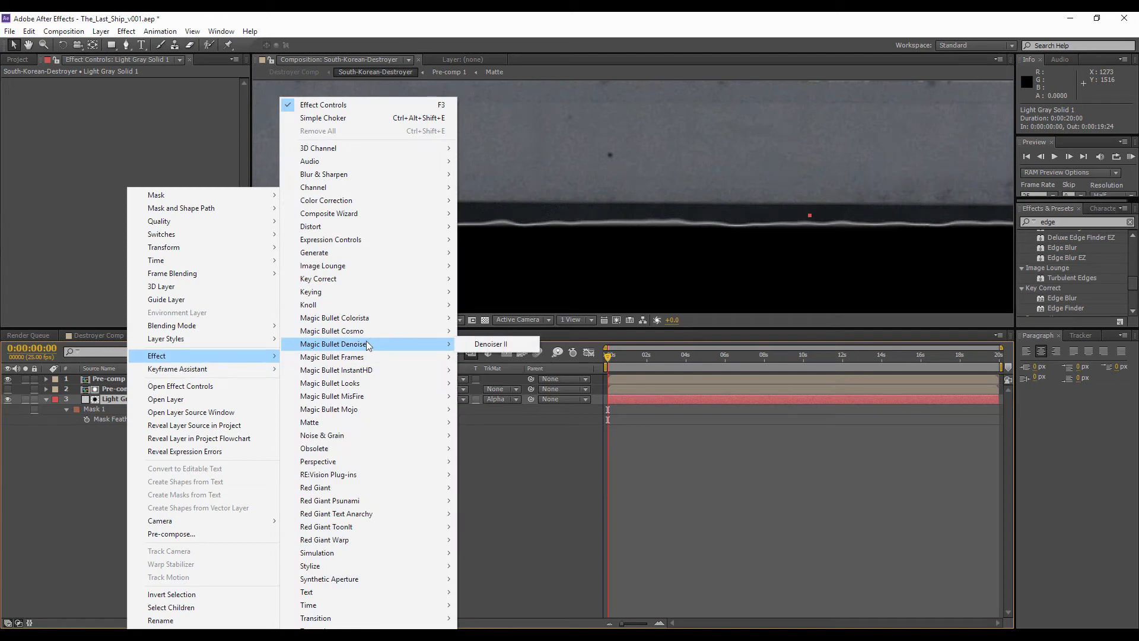
pyautogui.moveTo(351, 438)
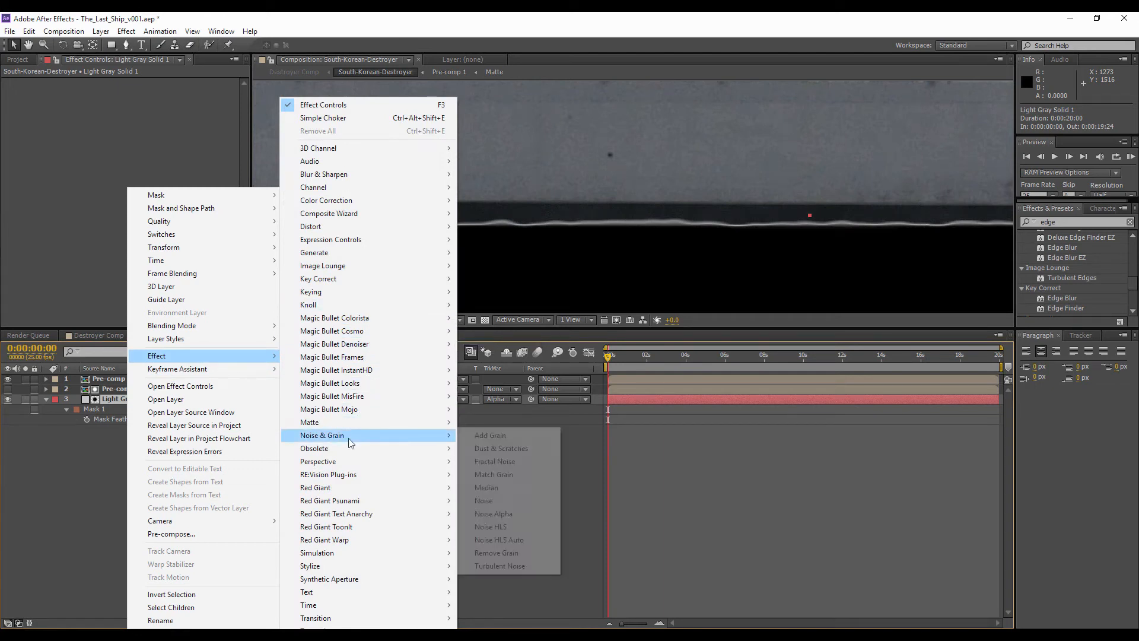
pyautogui.click(508, 462)
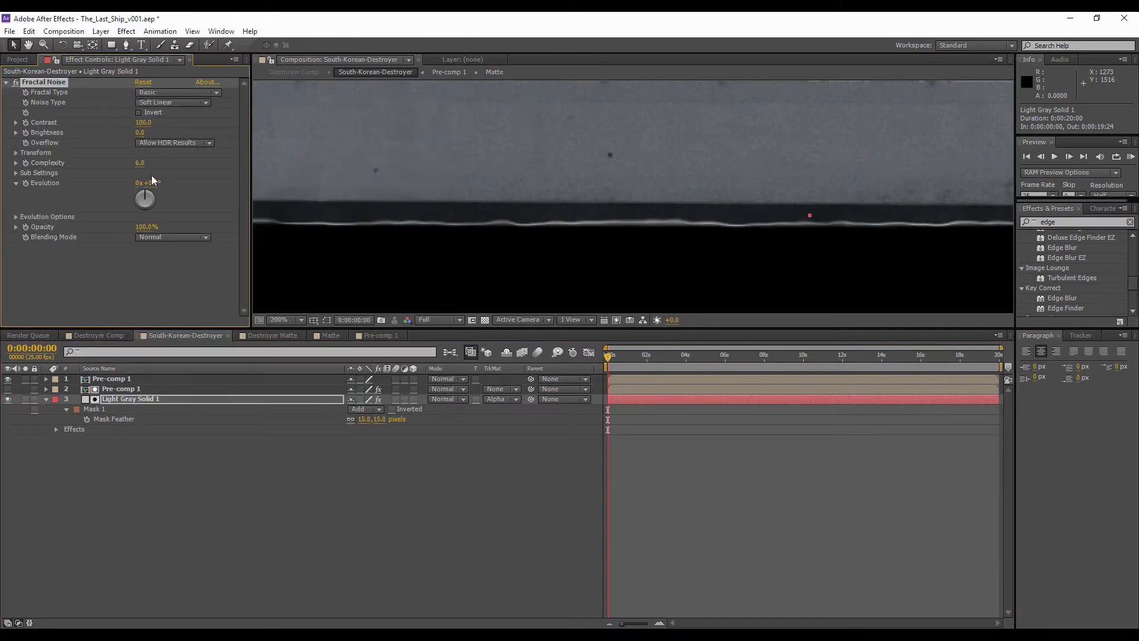
pyautogui.click(164, 240)
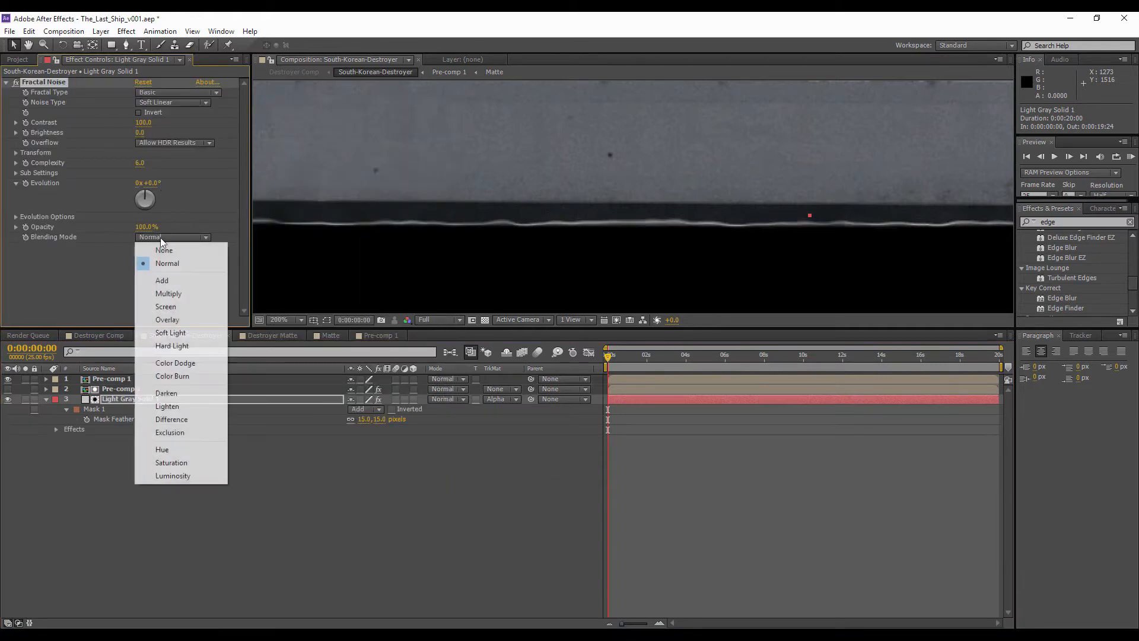
pyautogui.click(169, 293)
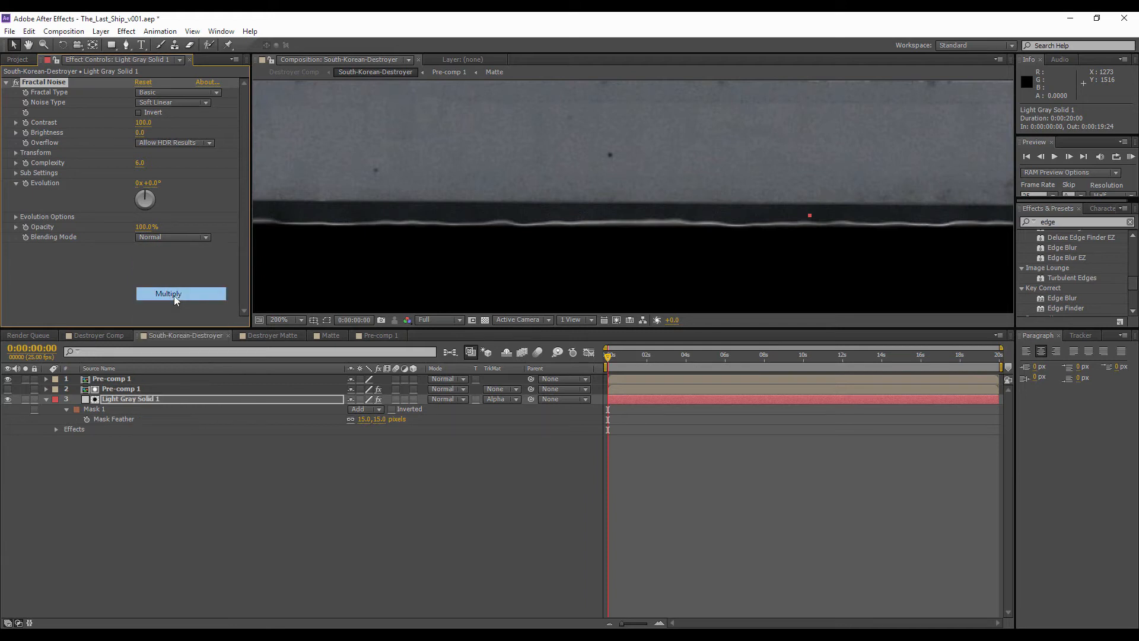
# - Try a Fractal Noise contrast of 304 on Light Gray Solid 1
pyautogui.moveTo(220, 114); pyautogui.dragTo(354, 112)
pyautogui.moveTo(141, 123); pyautogui.dragTo(110, 121)
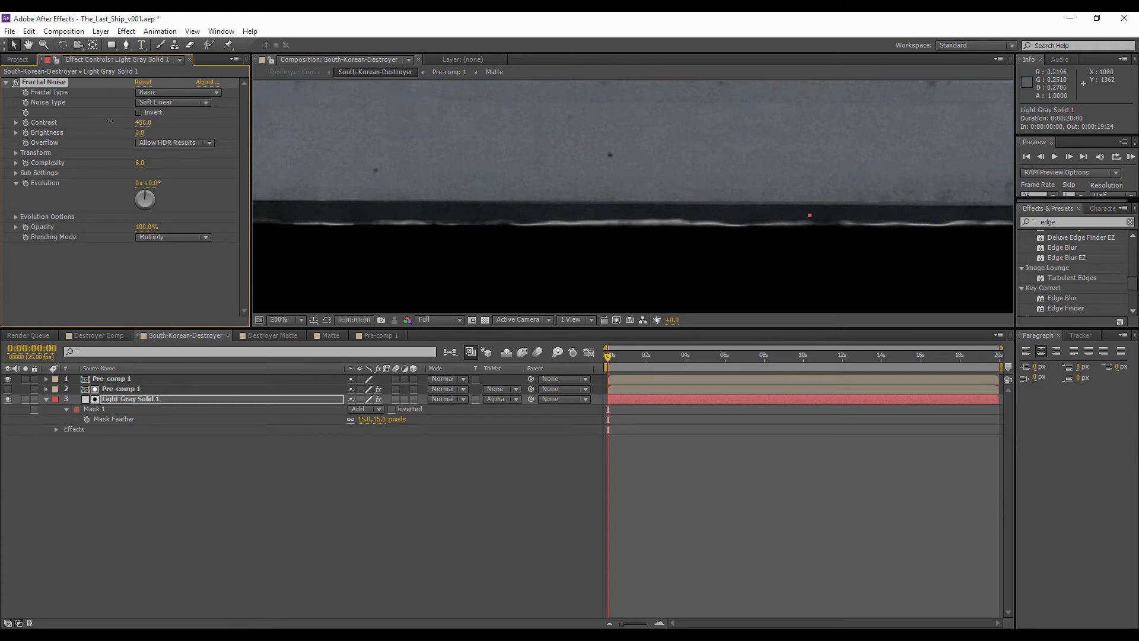
pyautogui.moveTo(37, 114); pyautogui.dragTo(3, 113)
# - Animate the Evolution of Light Gray Solid 1's Fractal Noise with the expression time* 500 and preview the waterline
pyautogui.keyDown('alt'); pyautogui.click(27, 183); pyautogui.keyUp('alt')
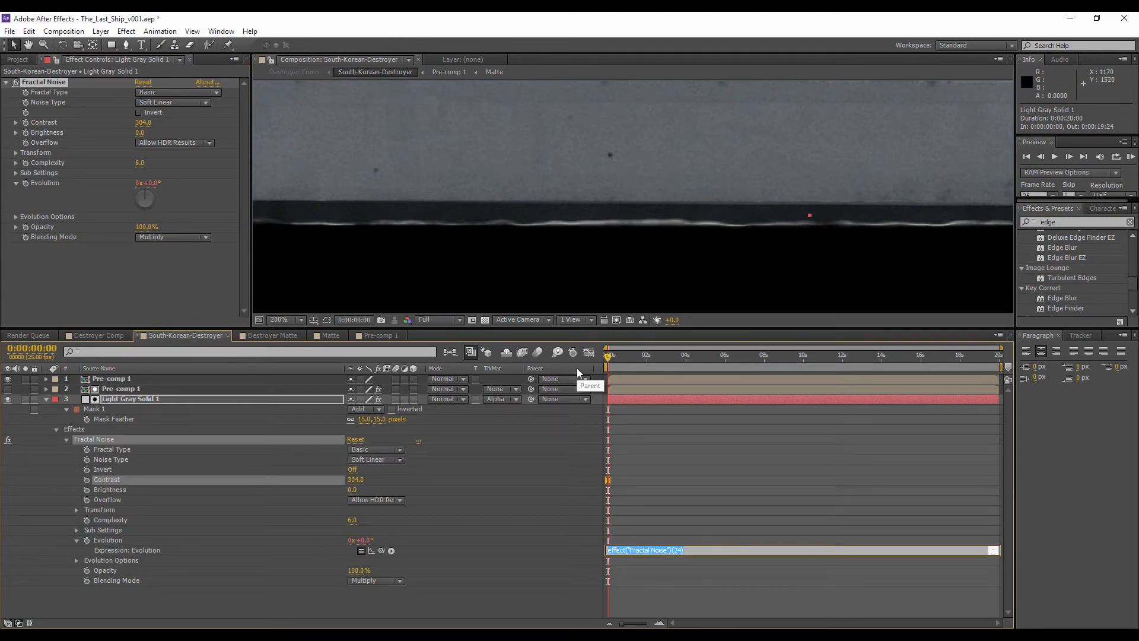
pyautogui.write('wi')
pyautogui.write('500')
pyautogui.click(718, 496)
pyautogui.click(1131, 156)
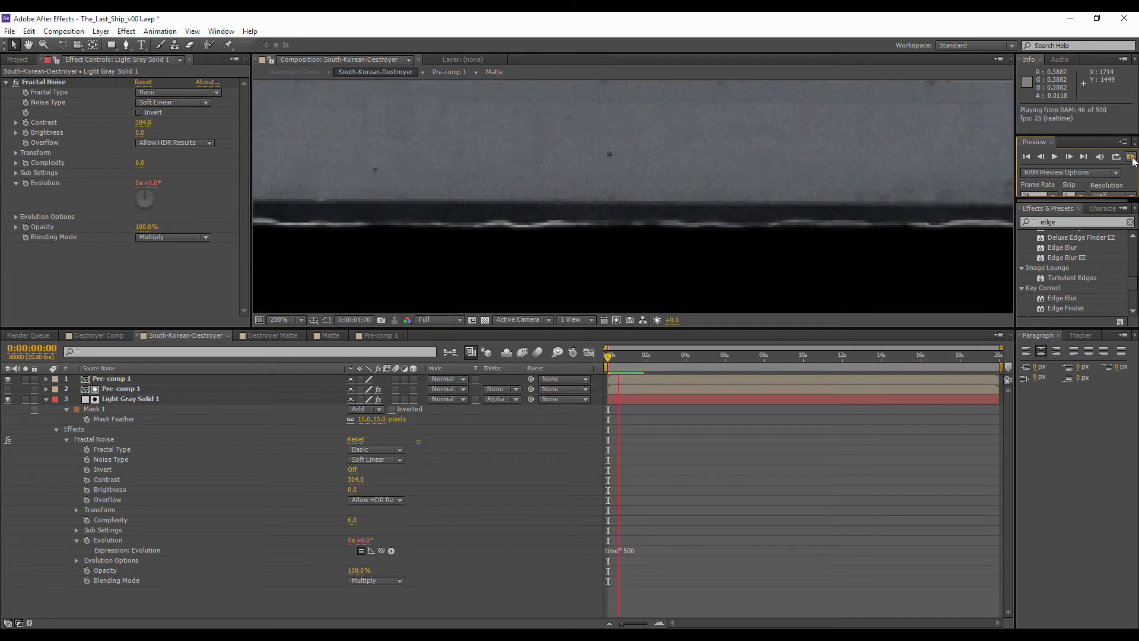
# - Stop the preview and change the Evolution expression on Light Gray Solid 1 to time* 100
pyautogui.press('Escape')
pyautogui.click(630, 552)
pyautogui.click(627, 550)
pyautogui.click(656, 522)
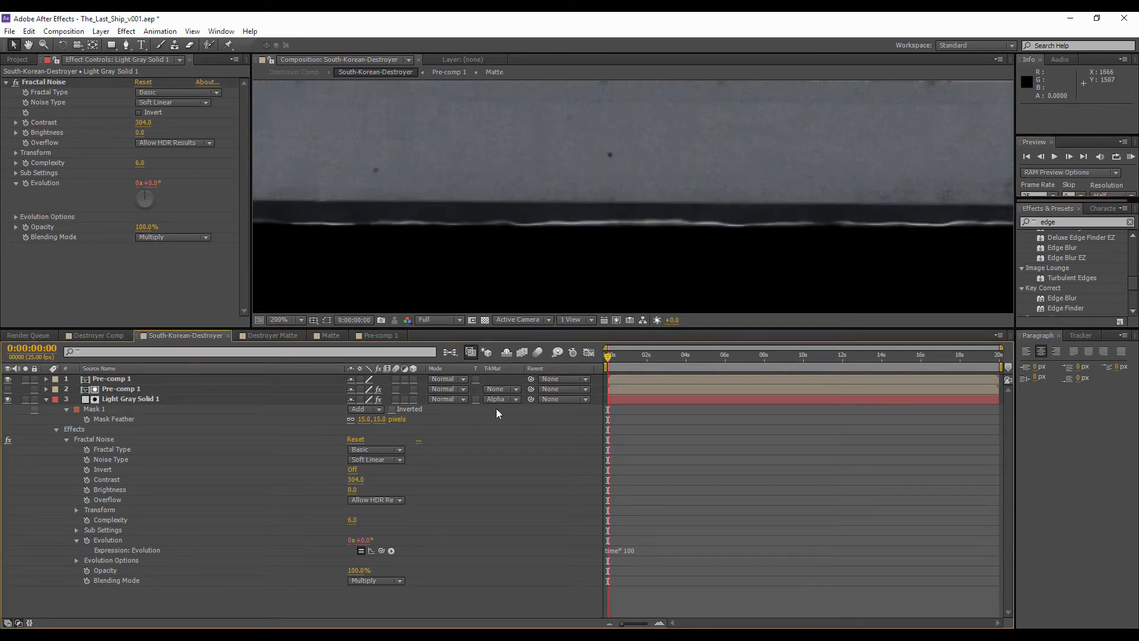
# - Set the Fractal Noise contrast on Light Gray Solid 1 to 100 and preview the slower waterline animation
pyautogui.click(145, 122)
pyautogui.write('100')
pyautogui.press('Return')
pyautogui.click(1130, 157)
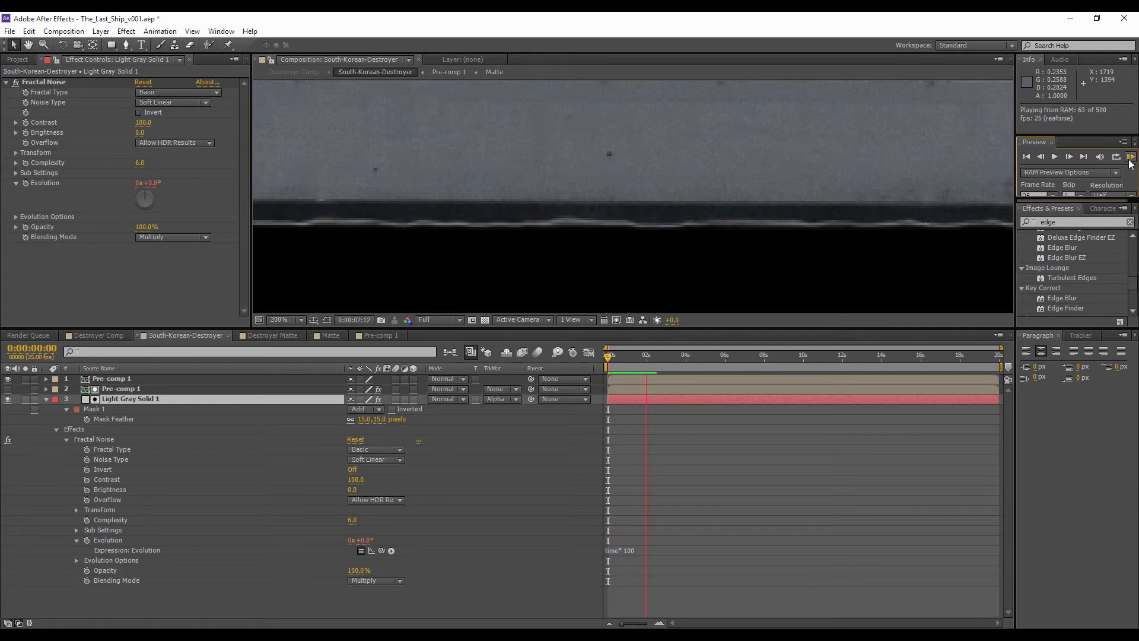
pyautogui.click(1130, 160)
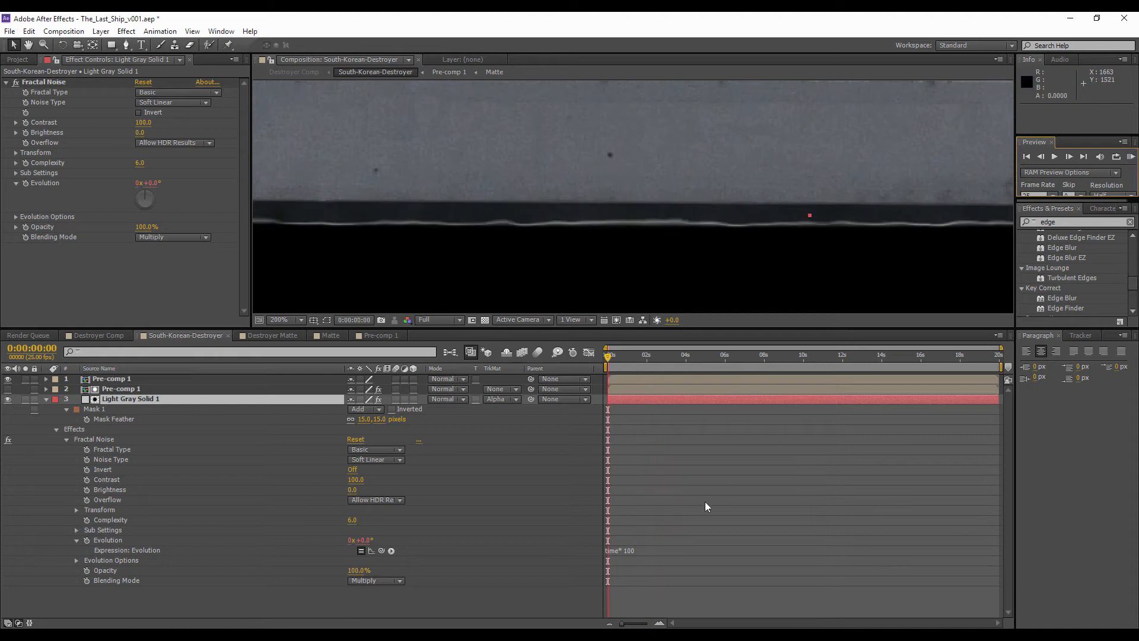
# - Collapse Light Gray Solid 1 and add an adjustment layer directly beneath the top Pre-comp 1
pyautogui.click(46, 399)
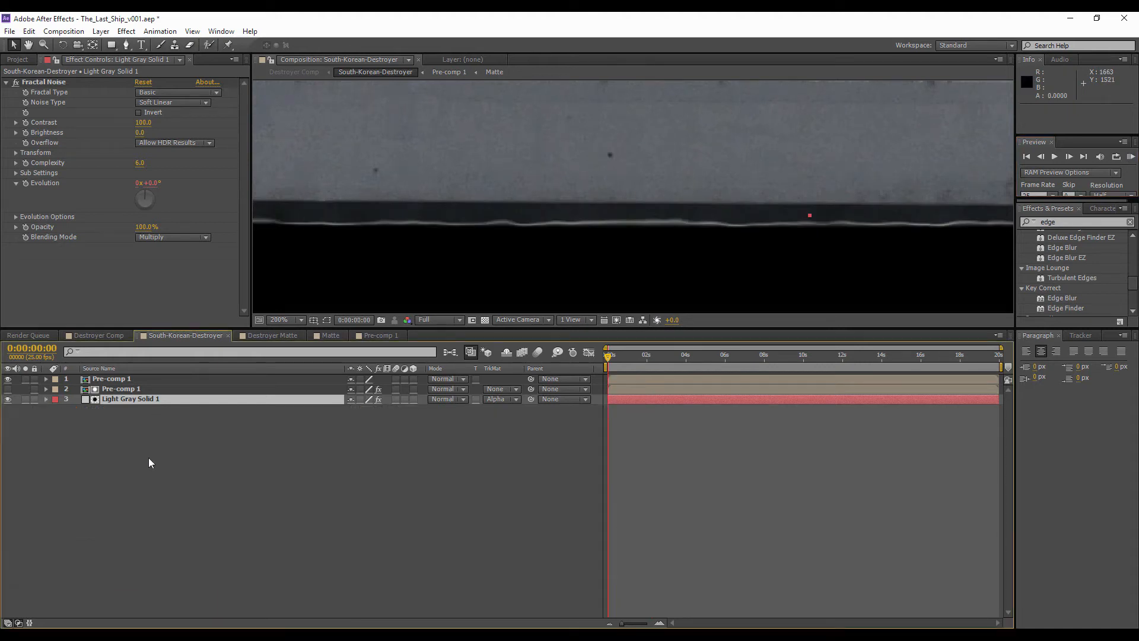
pyautogui.rightClick(108, 429)
pyautogui.moveTo(160, 437)
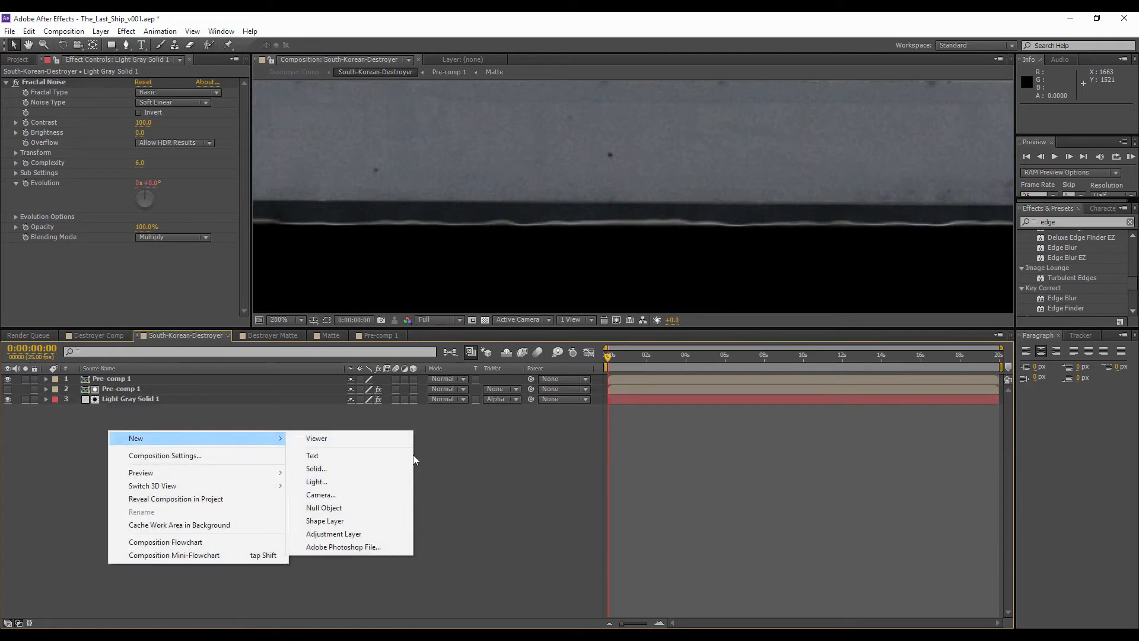
pyautogui.click(332, 531)
pyautogui.moveTo(116, 397); pyautogui.dragTo(107, 393)
# - Apply a Simple Choker effect to Adjustment Layer 1 with Choke Matte set to 1
pyautogui.rightClick(102, 391)
pyautogui.moveTo(135, 356)
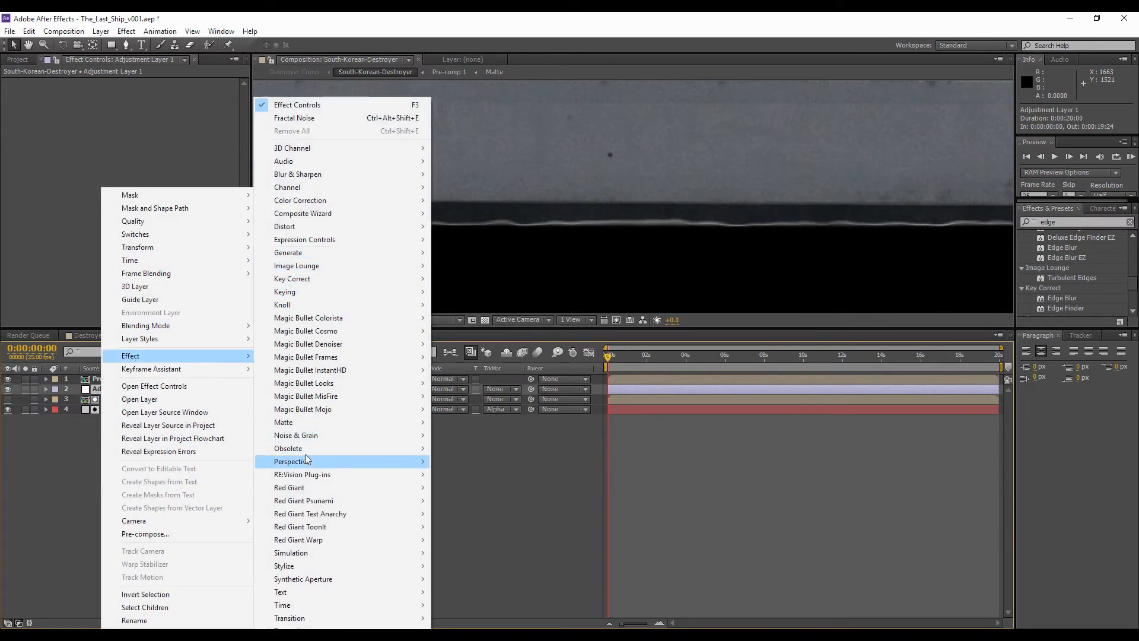
pyautogui.moveTo(318, 422)
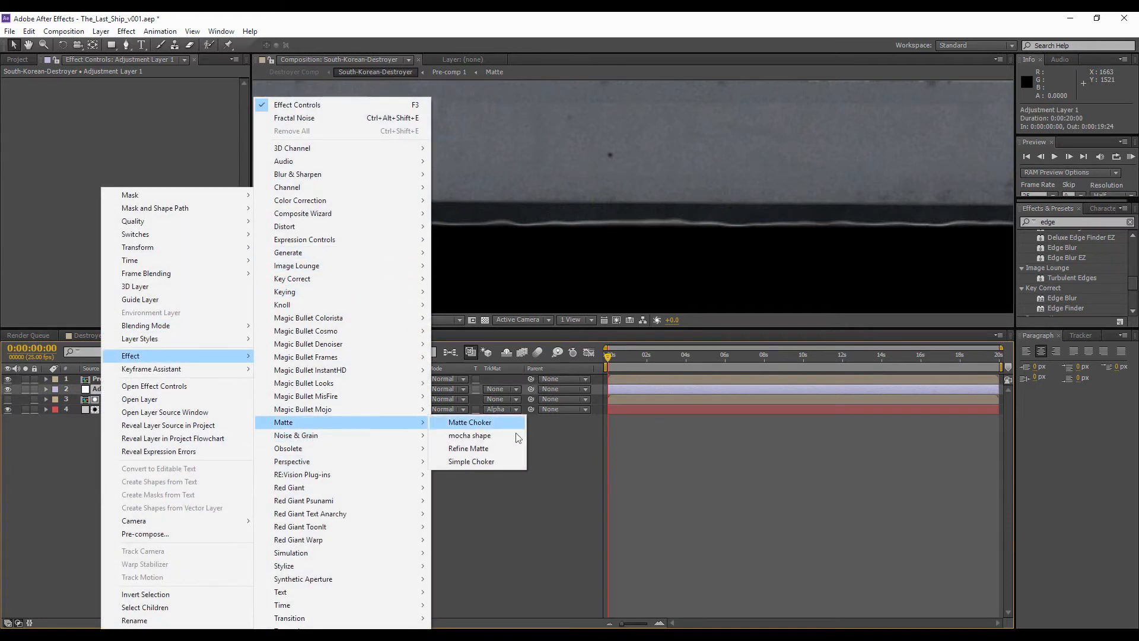
pyautogui.click(493, 461)
pyautogui.click(145, 102)
pyautogui.write('1')
pyautogui.click(124, 174)
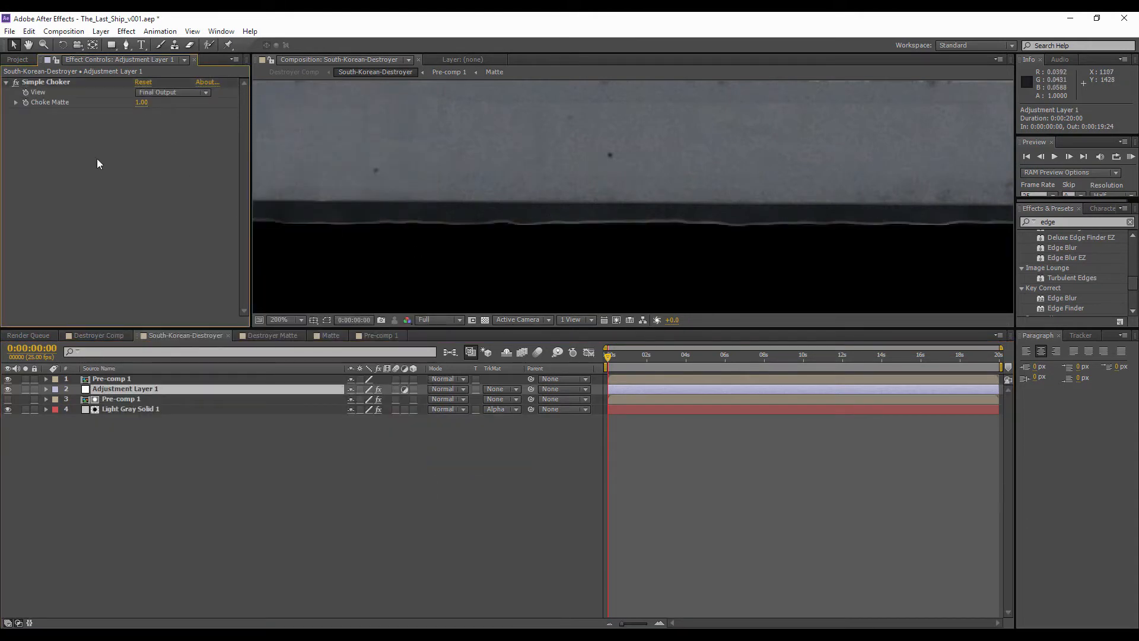
# - Create a composition-sized black solid and place it between the top Pre-comp 1 and Adjustment Layer 1
pyautogui.rightClick(136, 442)
pyautogui.moveTo(272, 445)
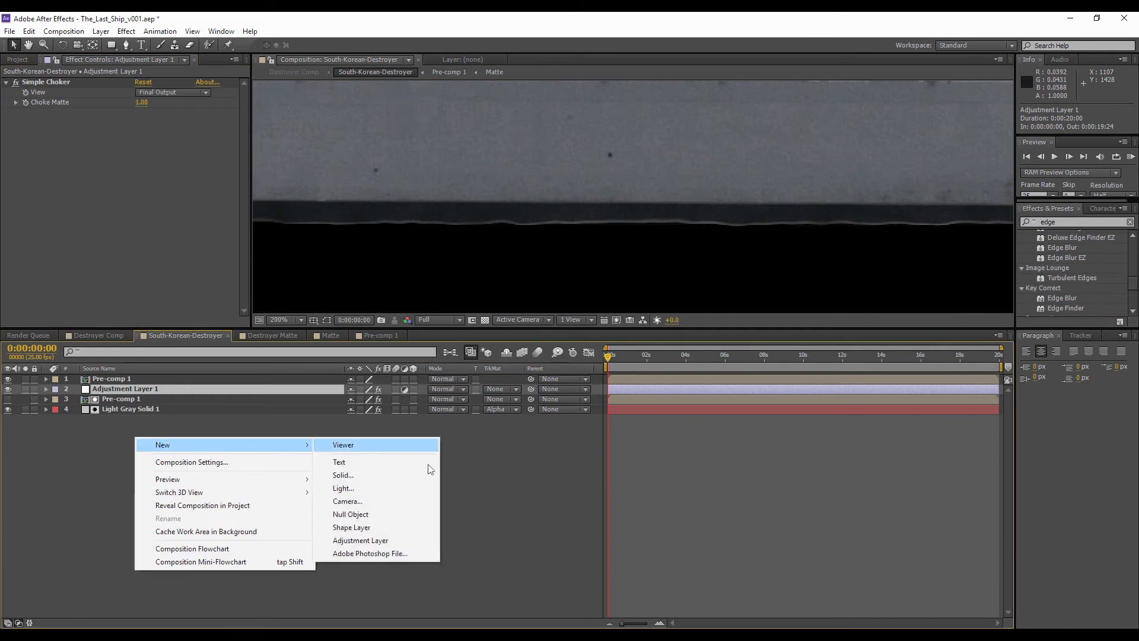
pyautogui.click(361, 475)
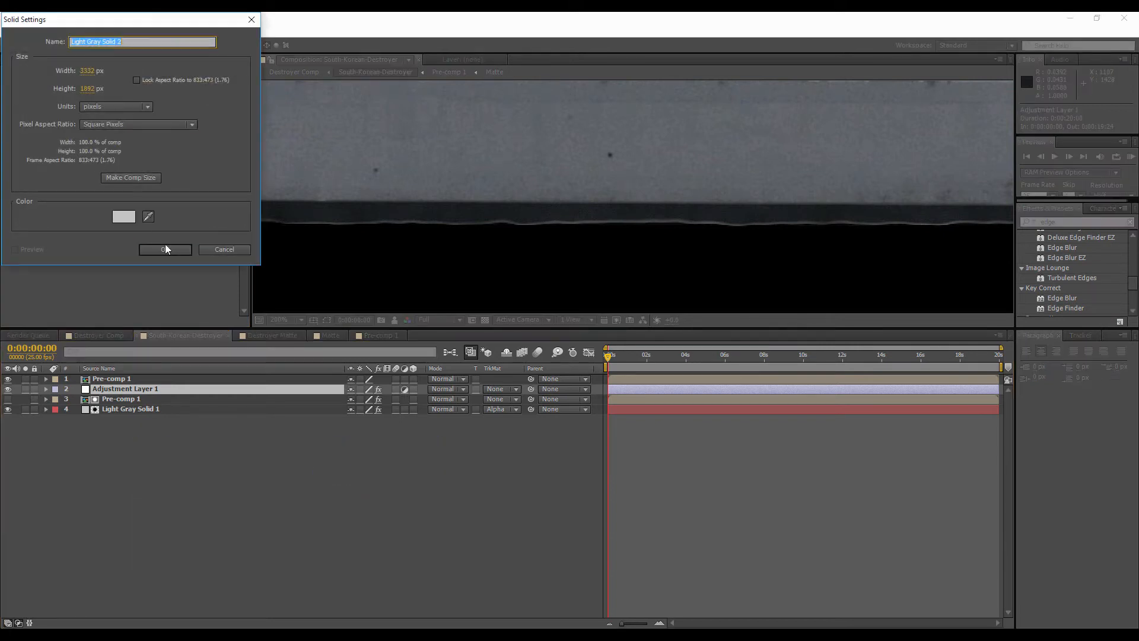
pyautogui.click(125, 220)
pyautogui.moveTo(193, 329); pyautogui.dragTo(195, 344)
pyautogui.click(311, 197)
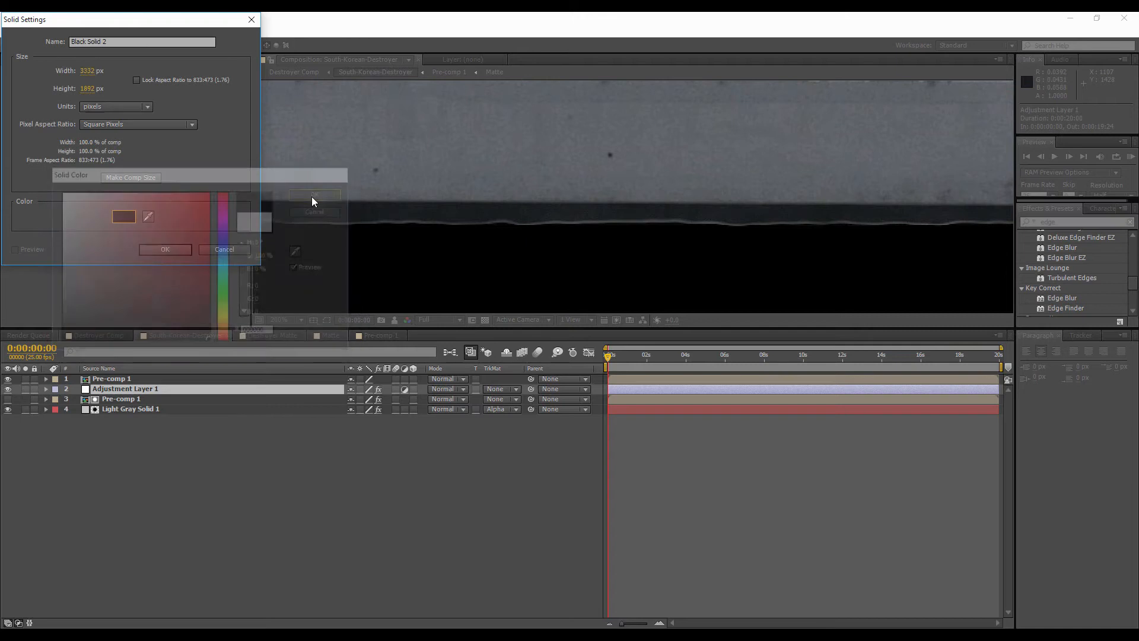
pyautogui.click(181, 249)
pyautogui.moveTo(119, 379); pyautogui.dragTo(112, 392)
# - Apply Fractal Noise to Black Solid 2 and animate its Evolution with the expression time* 100
pyautogui.rightClick(109, 389)
pyautogui.moveTo(158, 360)
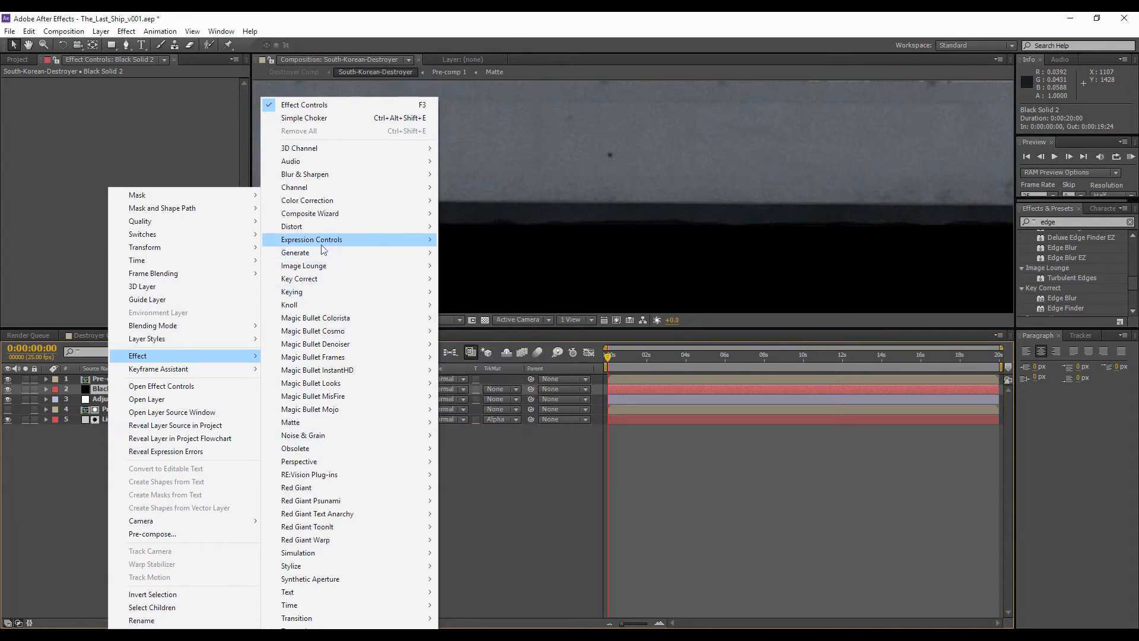
pyautogui.moveTo(315, 259)
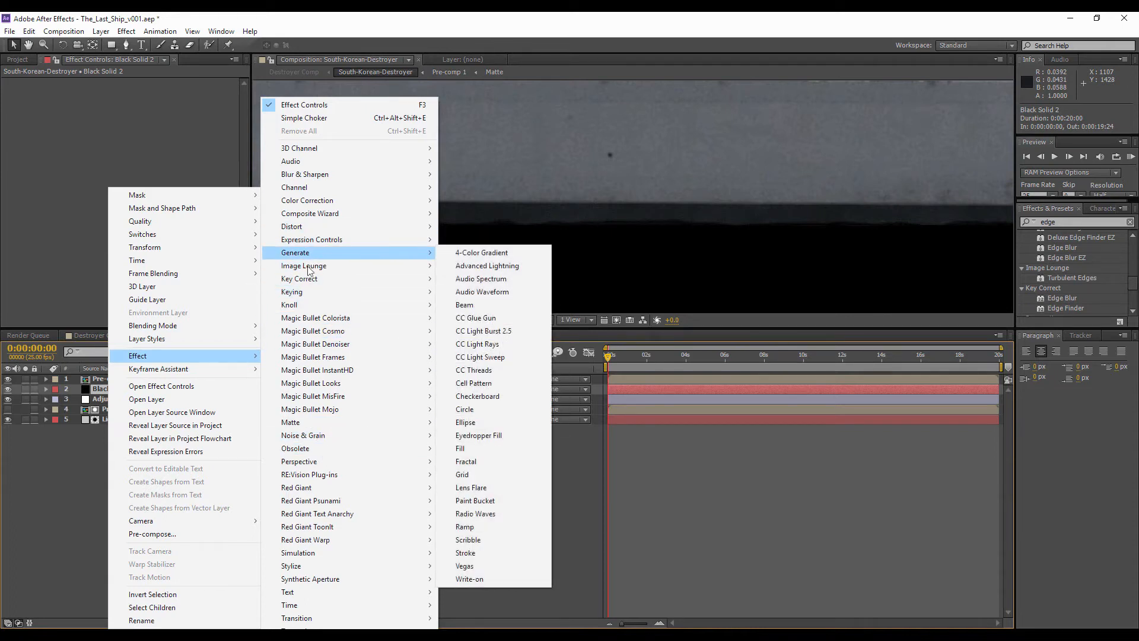
pyautogui.moveTo(315, 438)
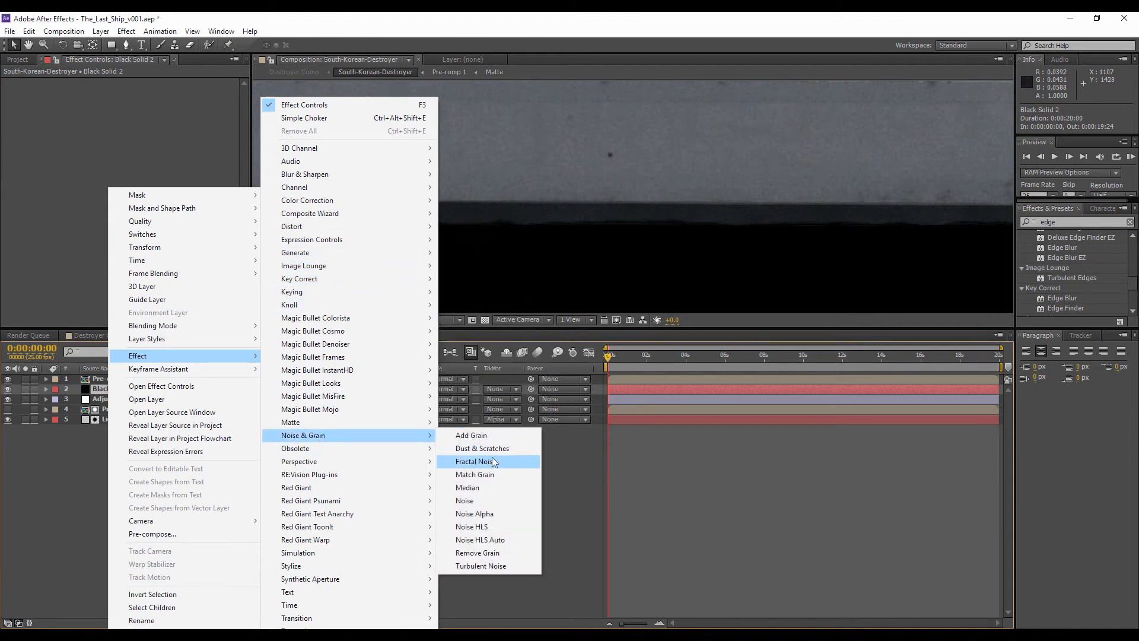
pyautogui.click(490, 461)
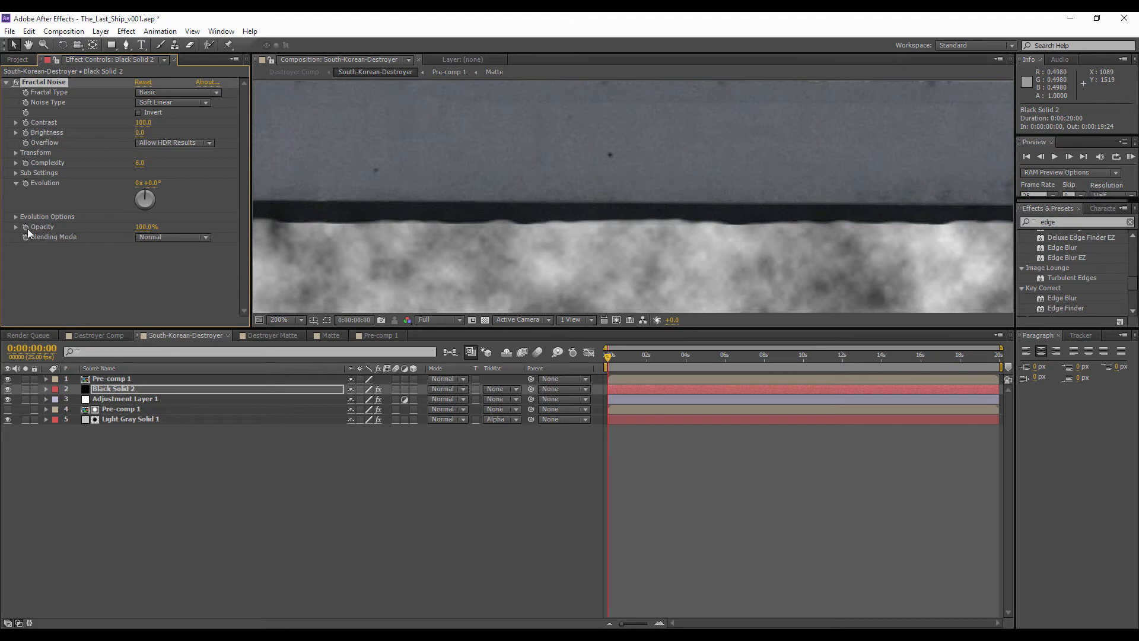
pyautogui.keyDown('alt'); pyautogui.click(26, 184); pyautogui.keyUp('alt')
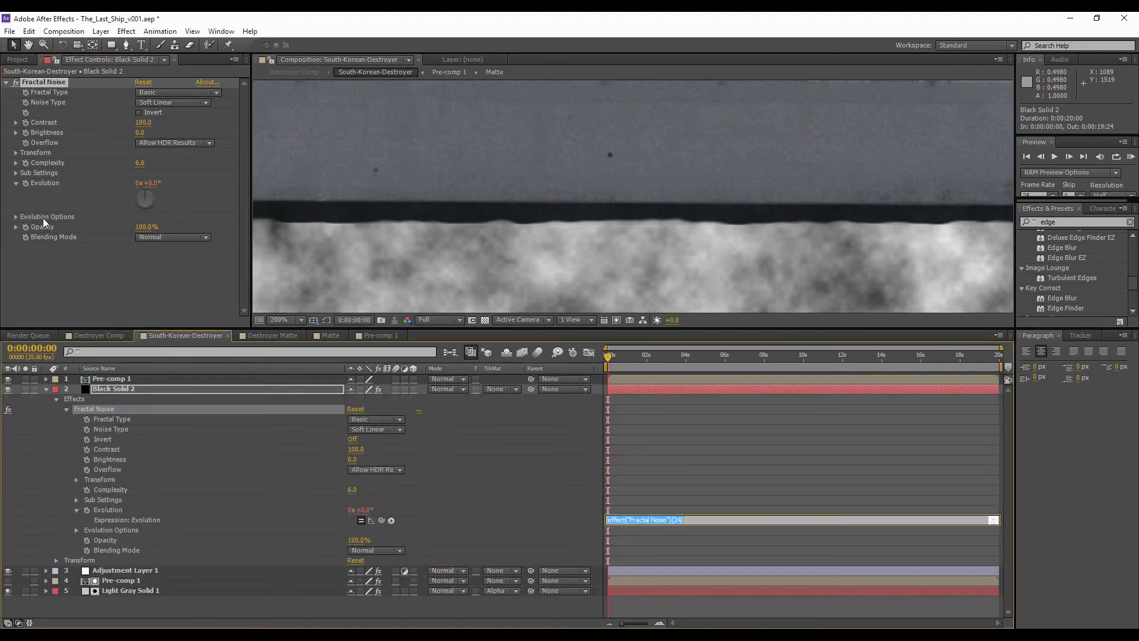
pyautogui.write('time* 100')
pyautogui.click(767, 420)
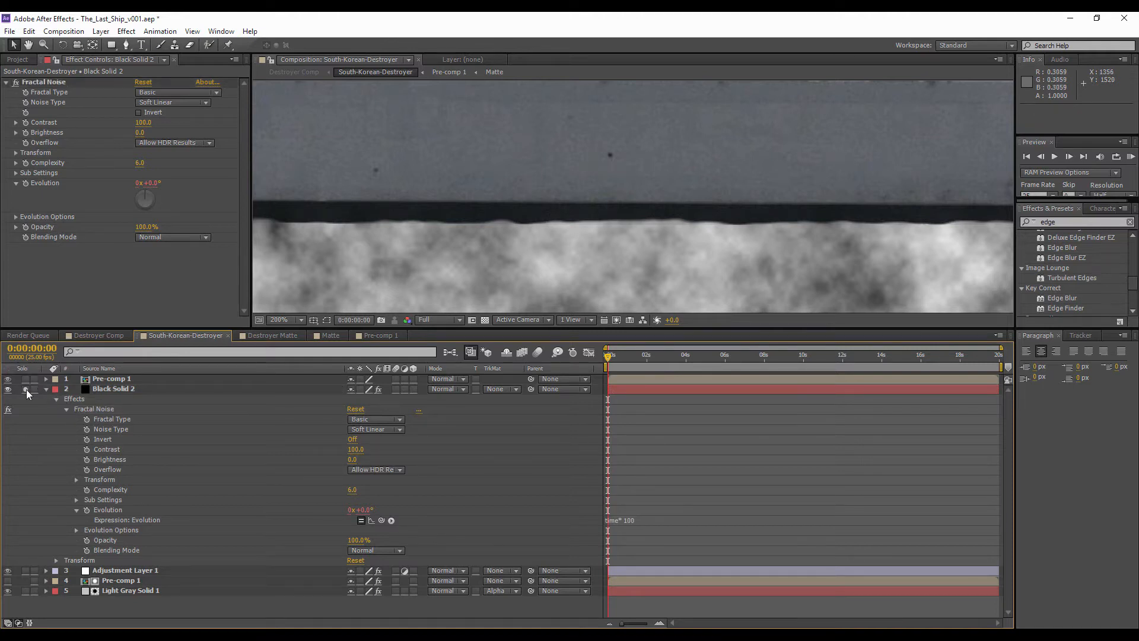
# - Solo Black Solid 2 and set its Fractal Noise to scale 66, contrast 194, brightness -20 and complexity 8
pyautogui.click(25, 390)
pyautogui.click(113, 390)
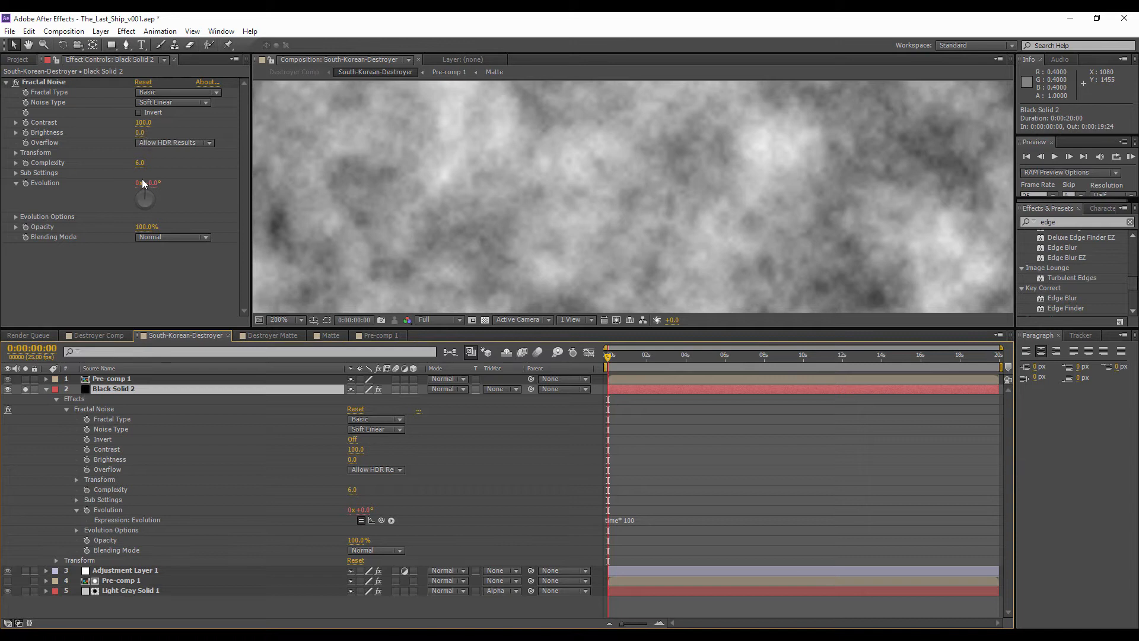
pyautogui.click(15, 153)
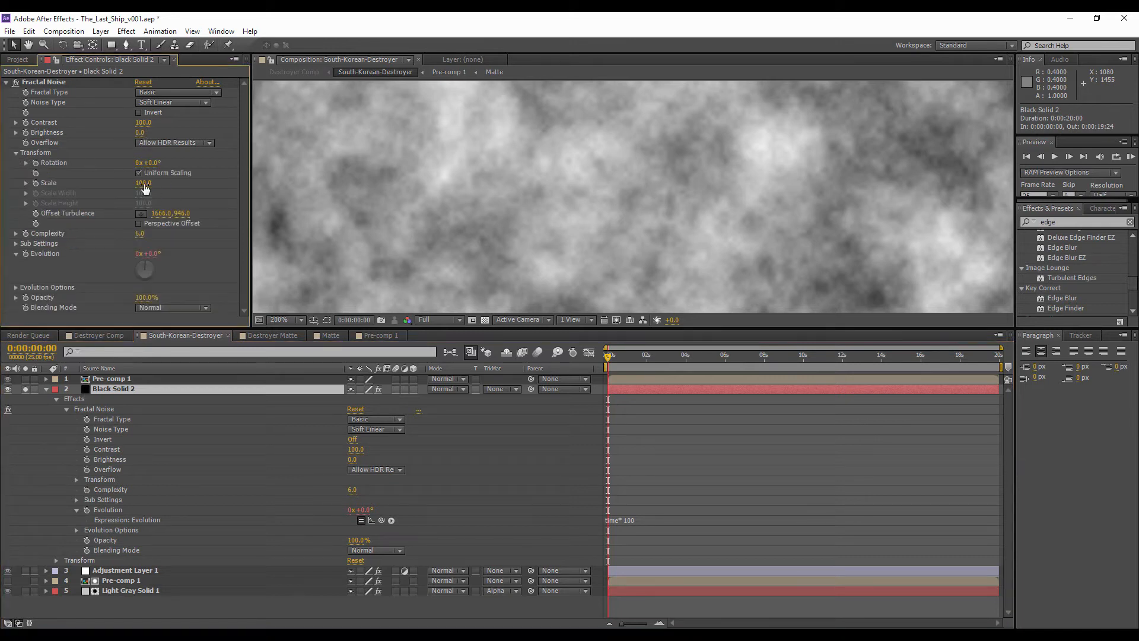
pyautogui.moveTo(144, 188); pyautogui.dragTo(113, 178)
pyautogui.moveTo(146, 123); pyautogui.dragTo(124, 133)
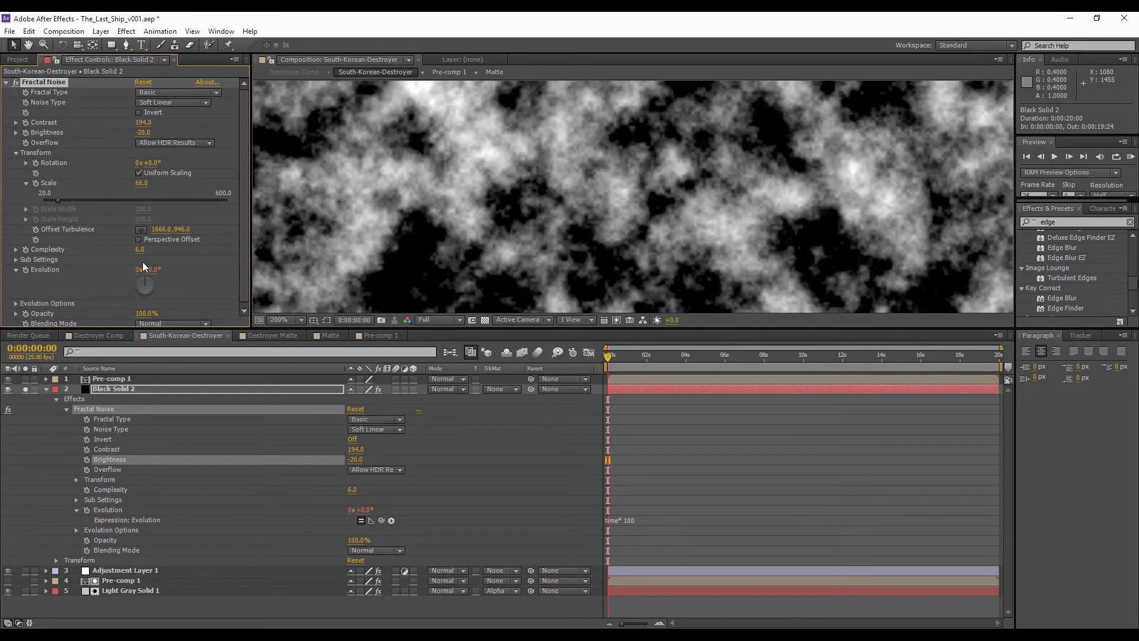
pyautogui.moveTo(141, 255); pyautogui.dragTo(204, 265)
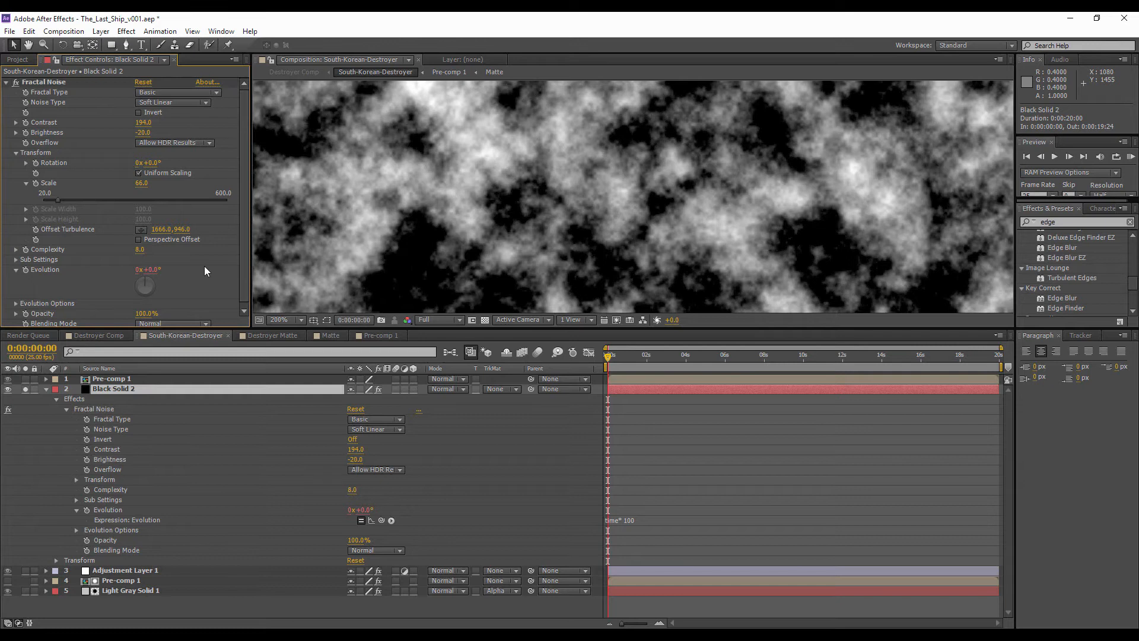
# - Try the Smeary and Swirly fractal types on Black Solid 2's Fractal Noise and switch it to Cloudy
pyautogui.click(164, 93)
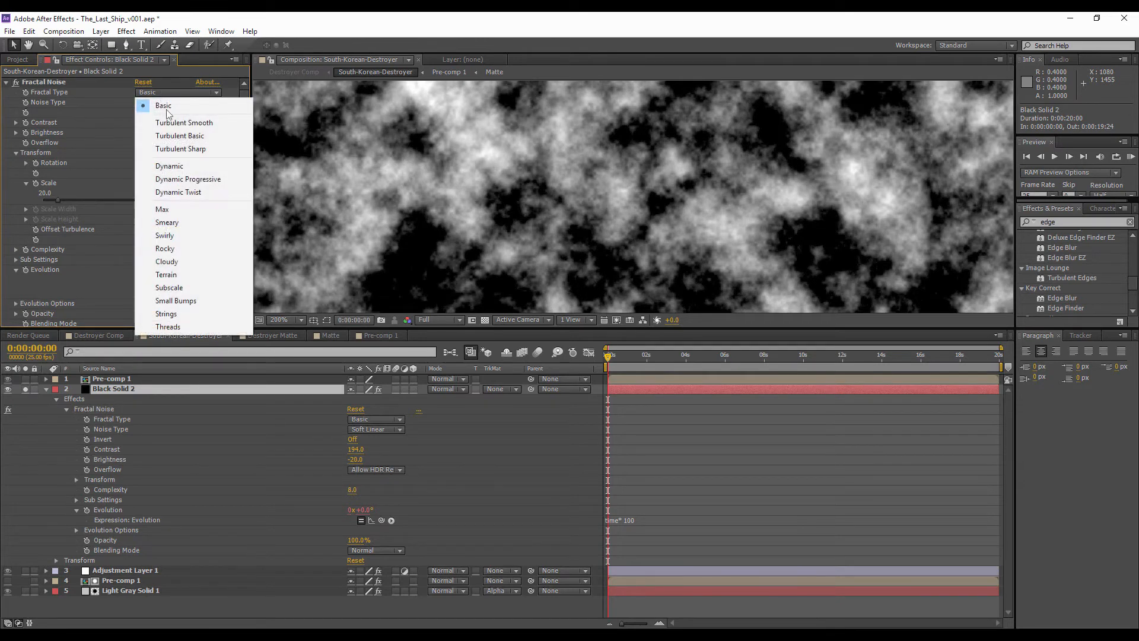
pyautogui.click(188, 223)
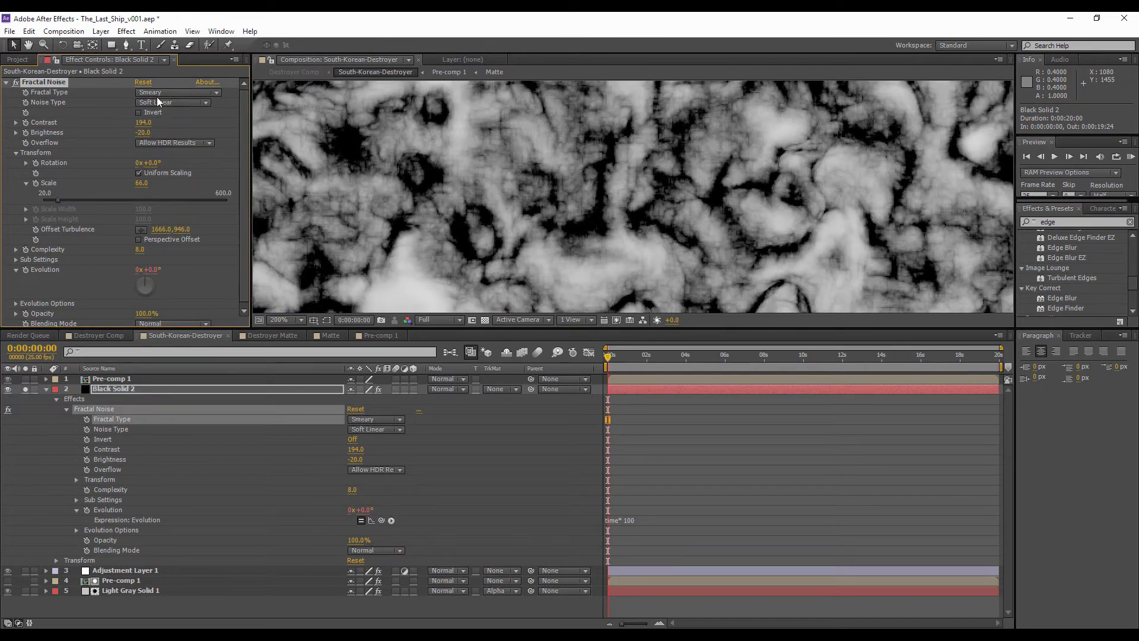
pyautogui.click(159, 93)
pyautogui.click(180, 238)
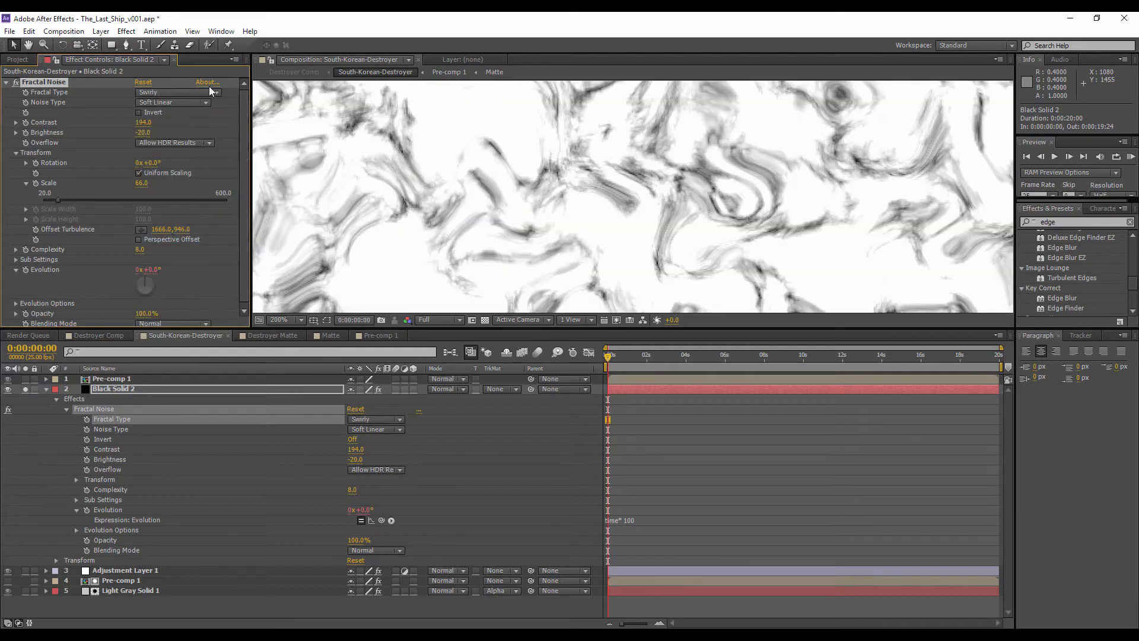
pyautogui.click(175, 94)
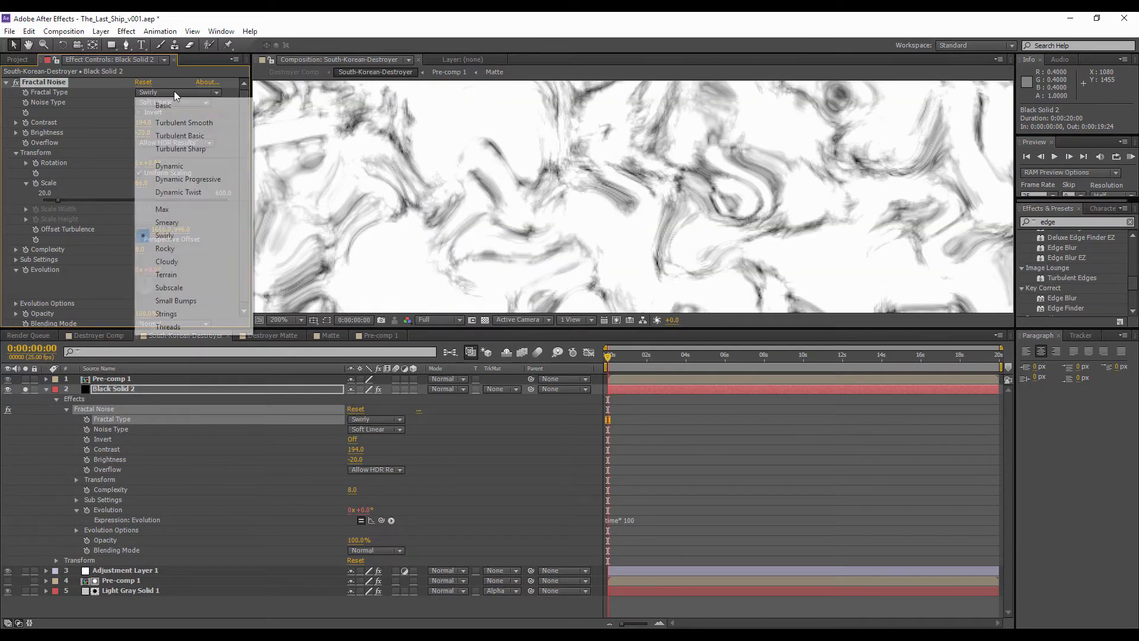
pyautogui.click(180, 263)
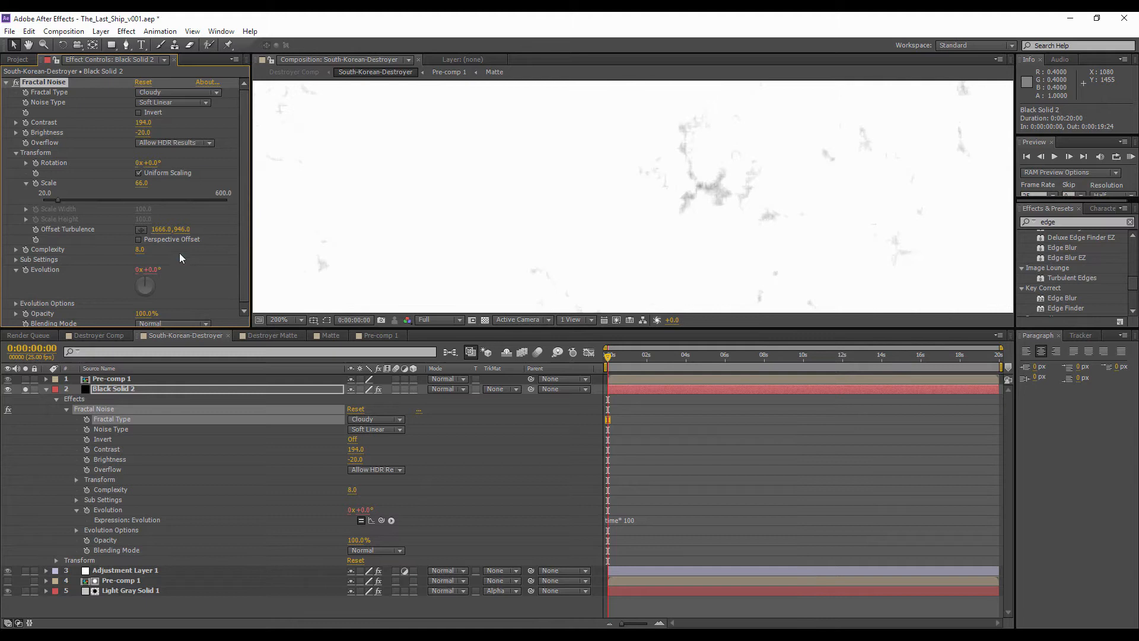
# - Set the Fractal Noise on Black Solid 2 to contrast 100 and noise type Linear
pyautogui.click(149, 122)
pyautogui.write('1')
pyautogui.press('Return')
pyautogui.click(176, 104)
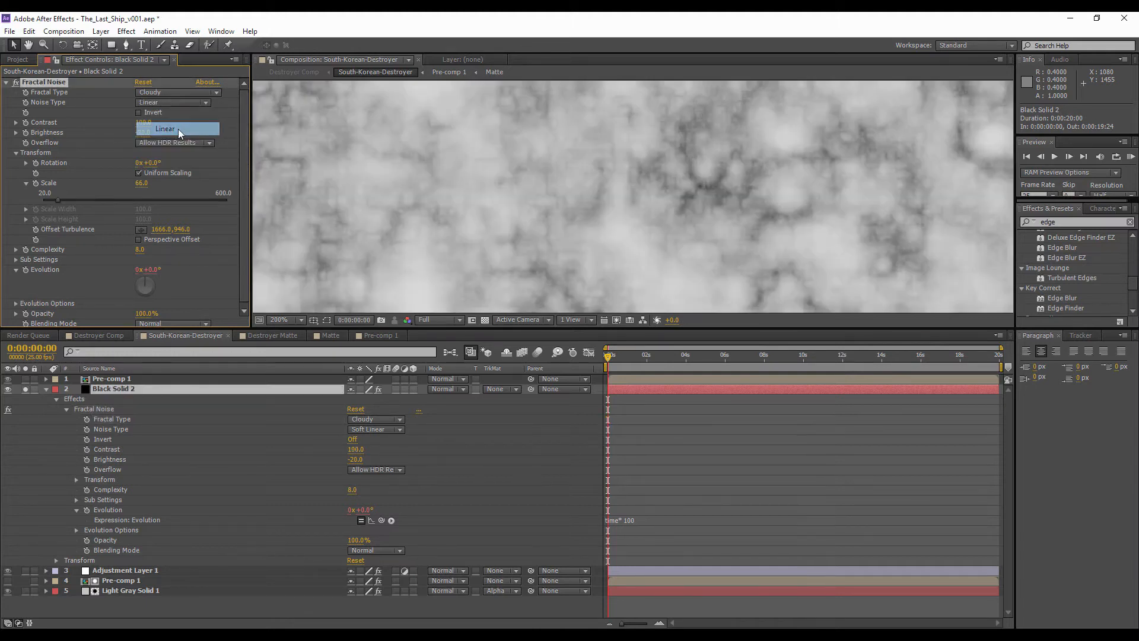
pyautogui.click(178, 129)
# - Try the Swirly and Smeary fractal types on Black Solid 2 and switch its Fractal Noise to Basic
pyautogui.click(158, 92)
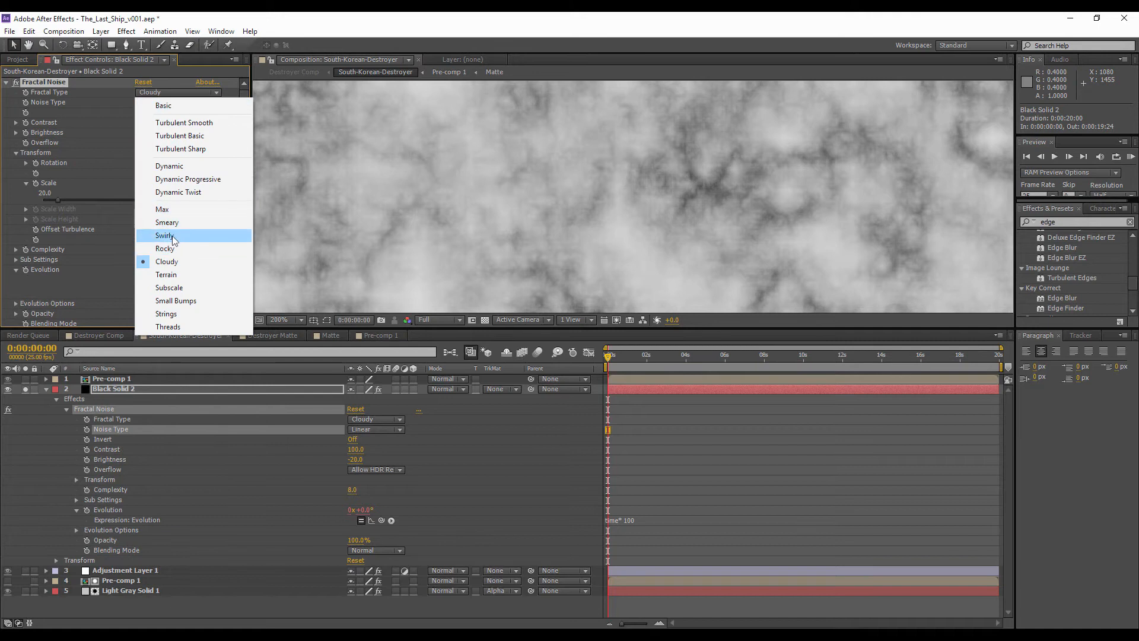
pyautogui.click(172, 237)
pyautogui.click(159, 91)
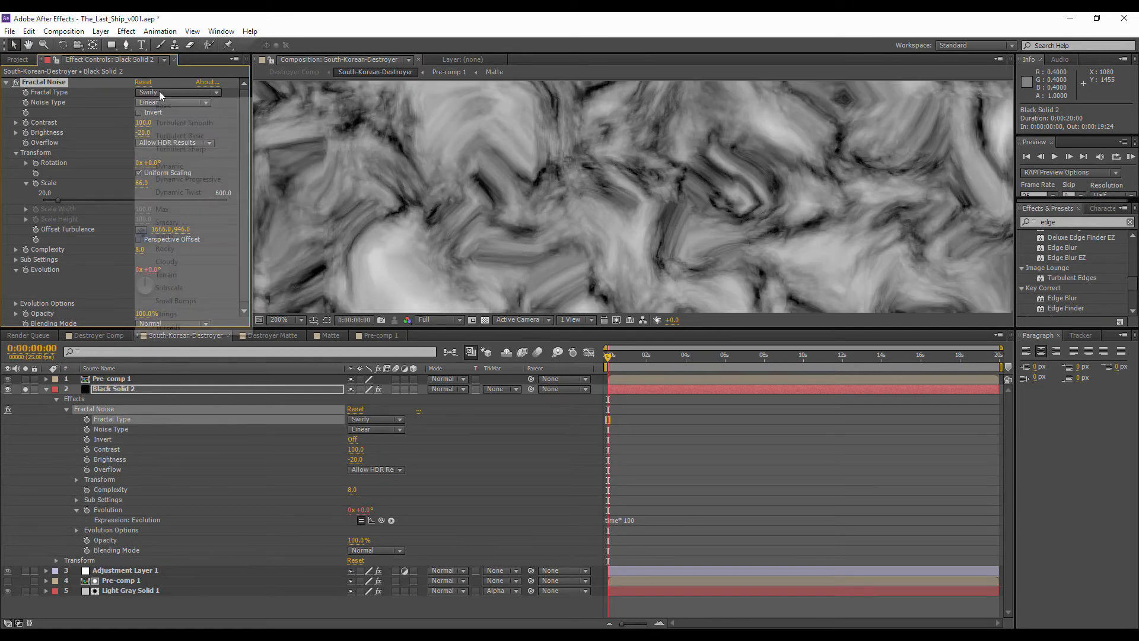
pyautogui.click(172, 223)
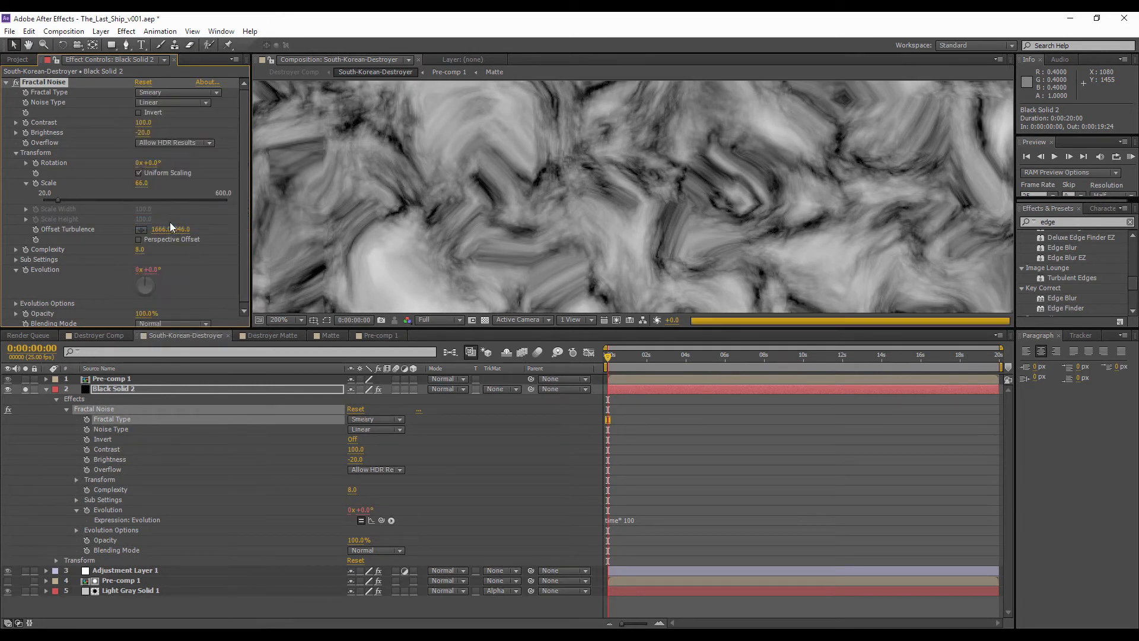
pyautogui.click(172, 92)
pyautogui.click(172, 105)
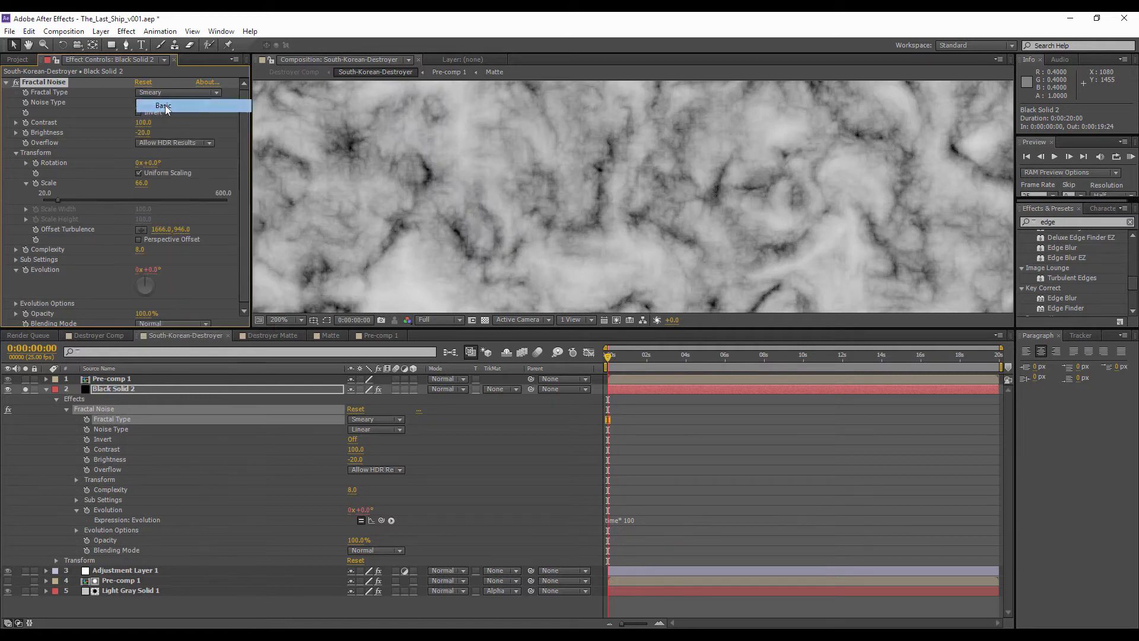
# - Set Black Solid 2's Fractal Noise to noise type Spline, contrast 215 and scale 54, previewing the animation between adjustments
pyautogui.click(168, 103)
pyautogui.click(165, 154)
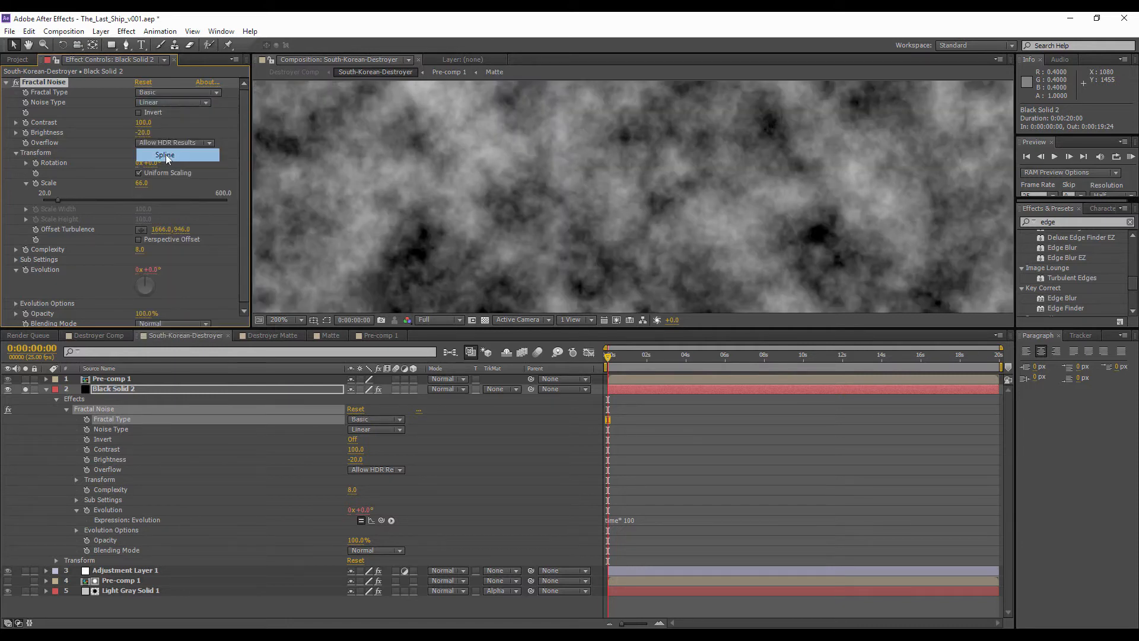
pyautogui.moveTo(143, 125); pyautogui.dragTo(198, 125)
pyautogui.click(1130, 156)
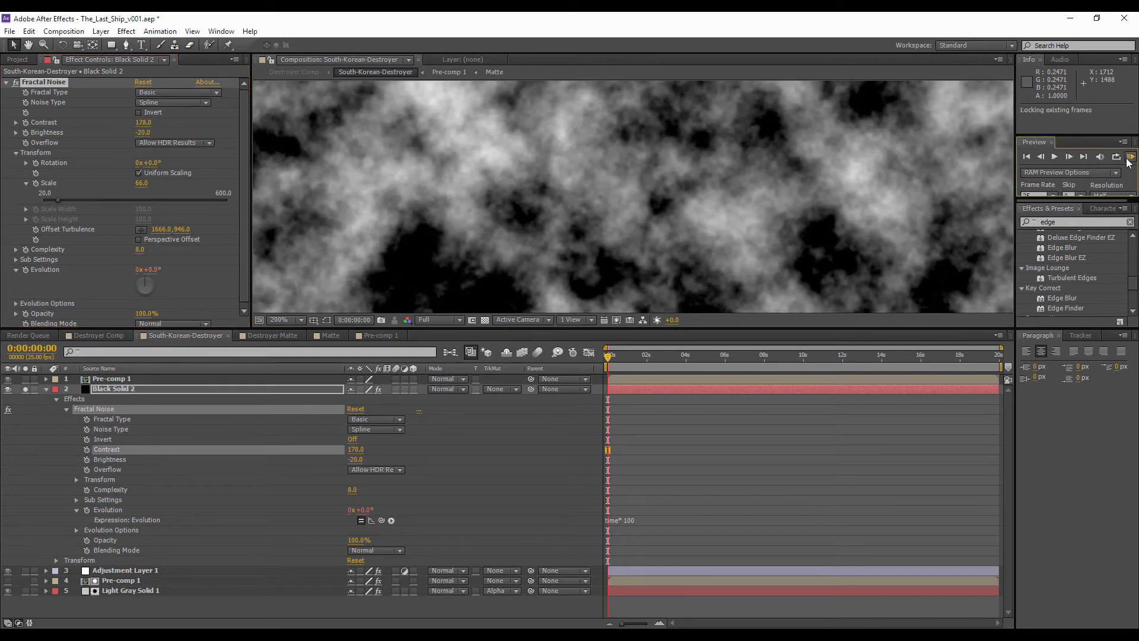
pyautogui.click(1130, 160)
pyautogui.press('space')
pyautogui.moveTo(138, 182); pyautogui.dragTo(121, 189)
pyautogui.moveTo(150, 124); pyautogui.dragTo(167, 122)
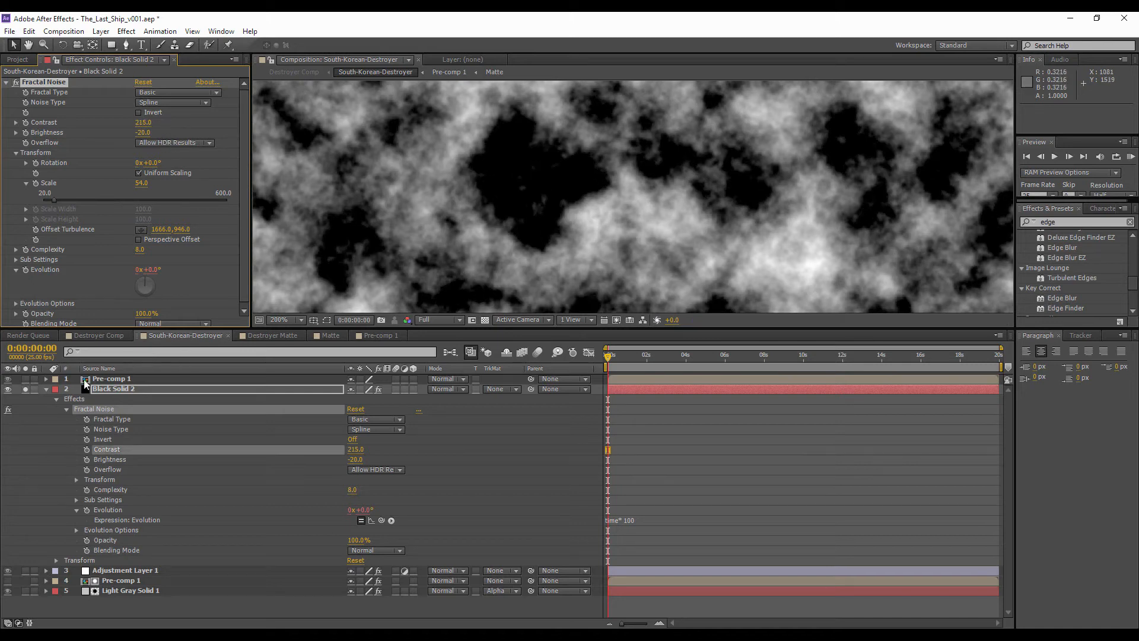
# - Unsolo Black Solid 2 and use it as the luma matte for Adjustment Layer 1
pyautogui.click(26, 390)
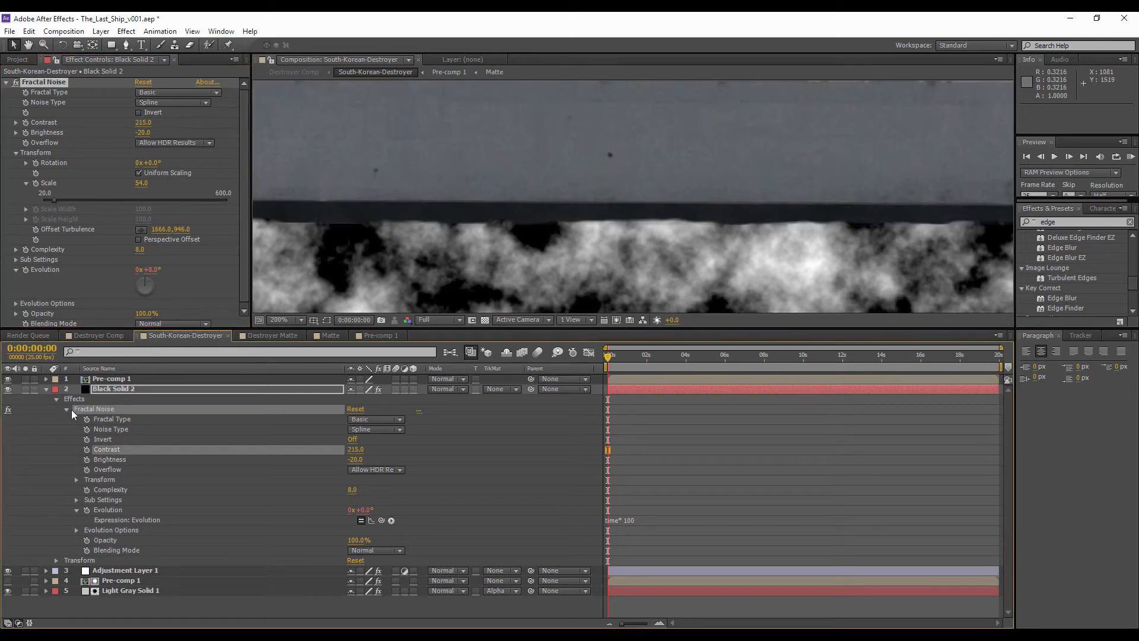
pyautogui.click(47, 390)
pyautogui.click(106, 400)
pyautogui.click(502, 401)
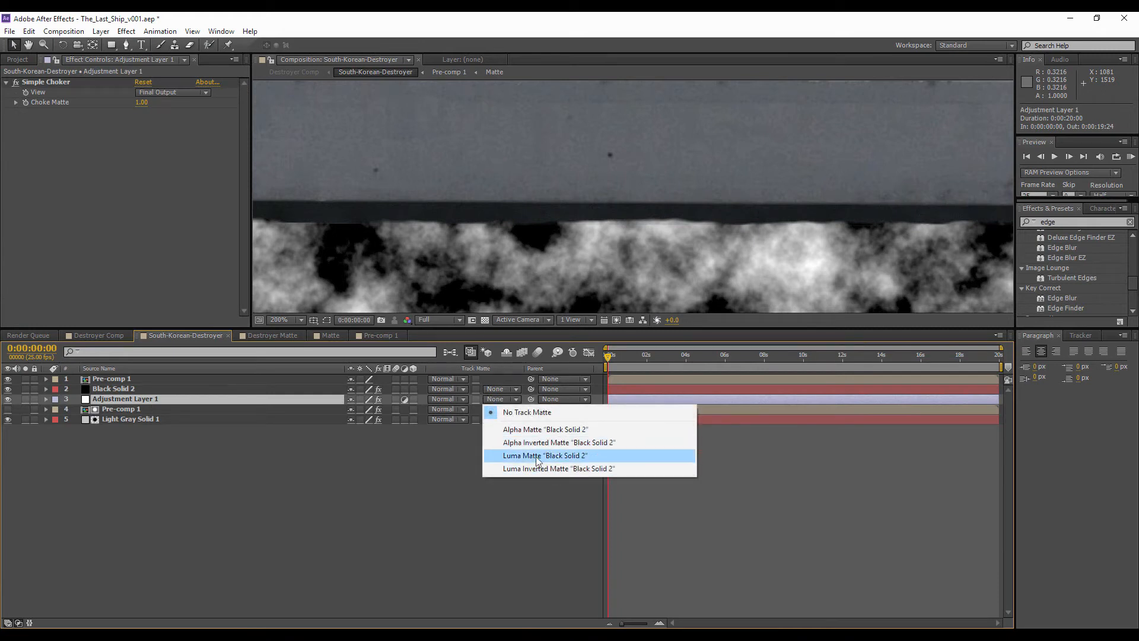
pyautogui.click(540, 456)
# - Try using Adjustment Layer 1 as the luma matte for the lower Pre-comp 1
pyautogui.click(495, 409)
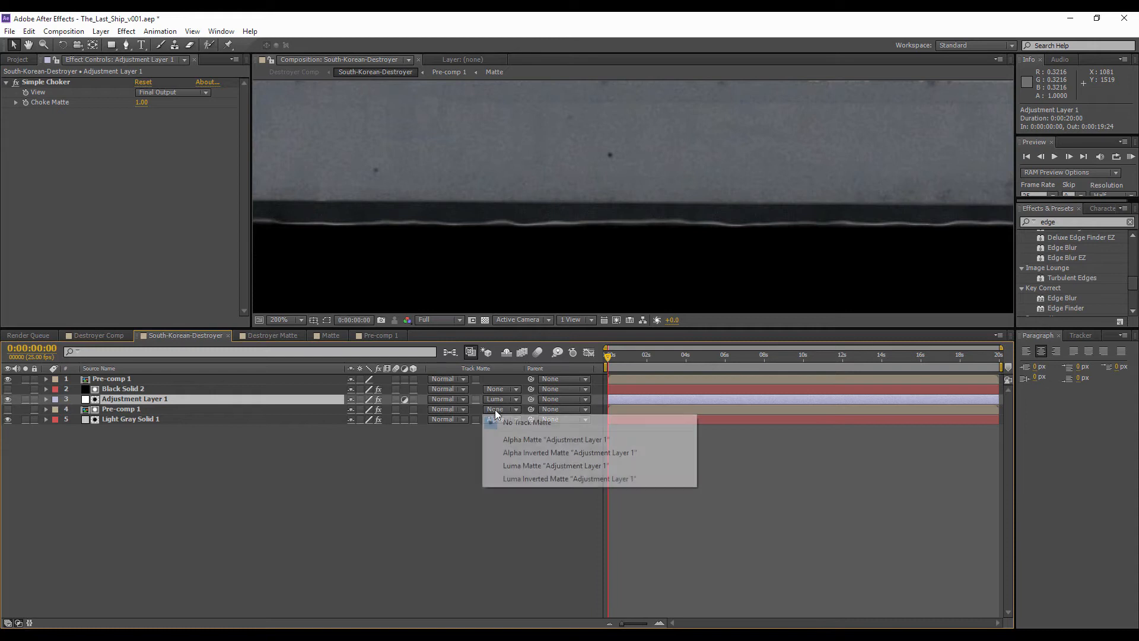
pyautogui.click(531, 466)
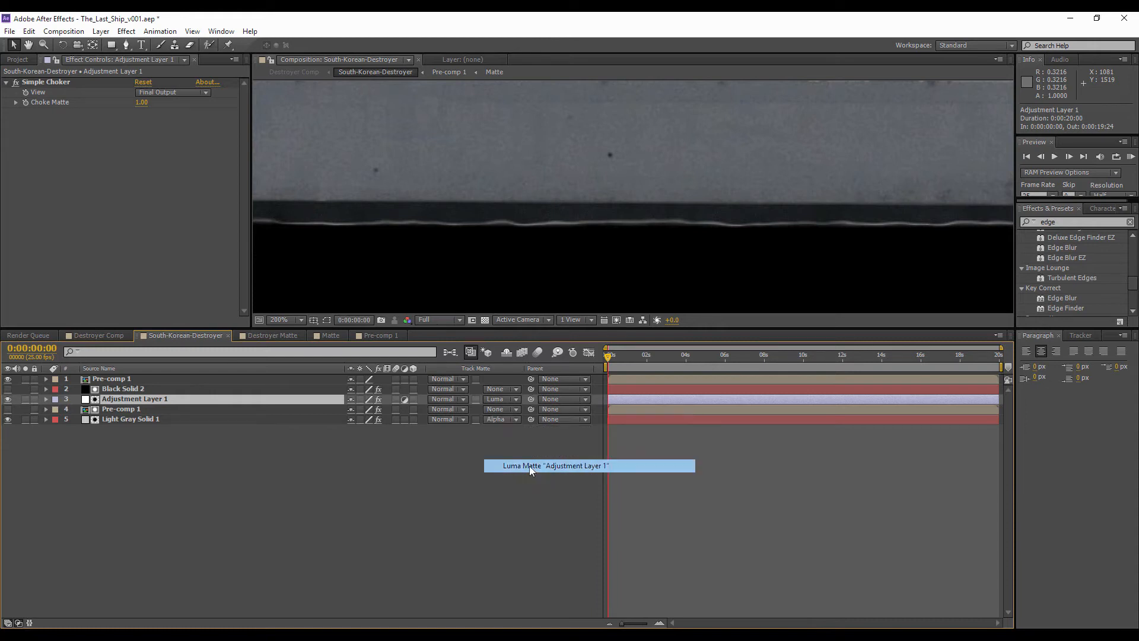
pyautogui.click(7, 400)
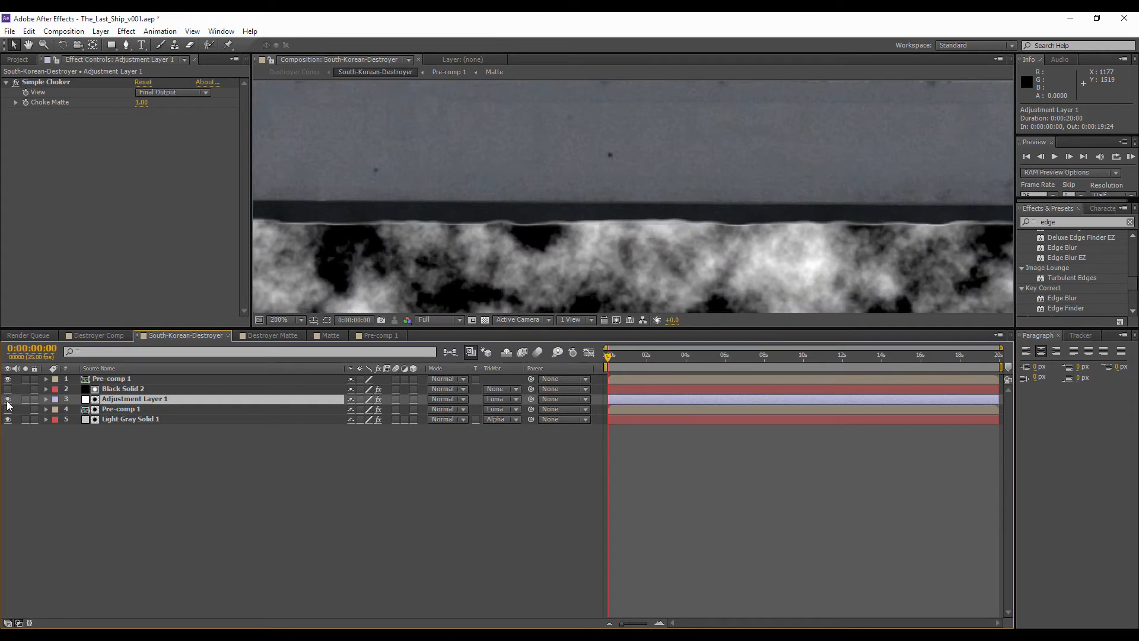
# - Switch Adjustment Layer 1 to a luma inverted matte of Black Solid 2 and remove the lower Pre-comp 1's track matte
pyautogui.click(499, 399)
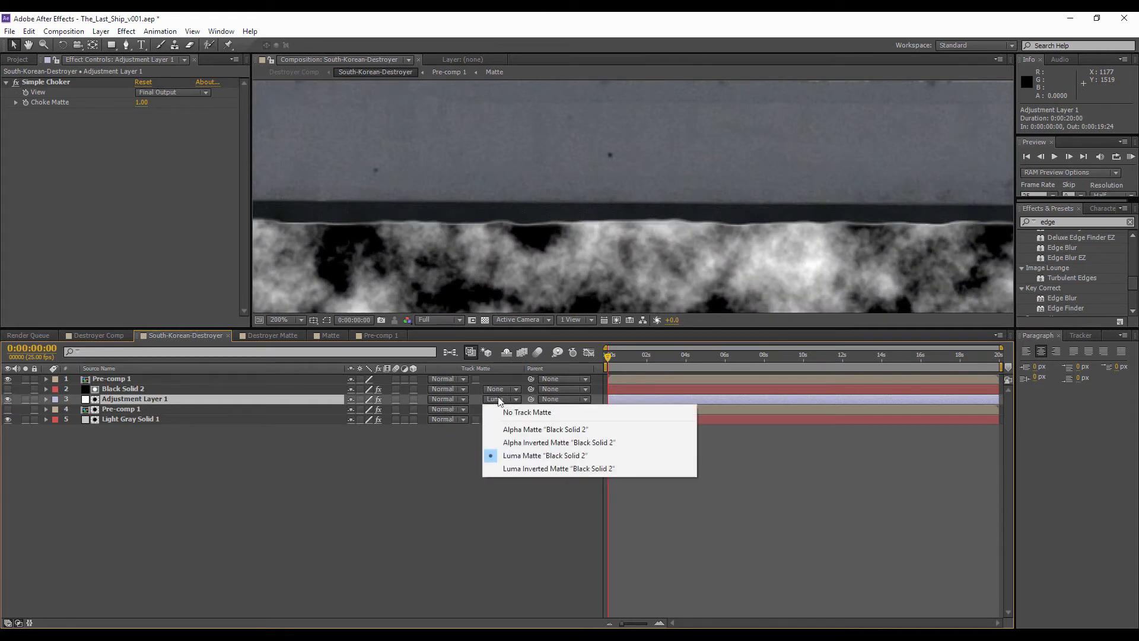
pyautogui.click(528, 468)
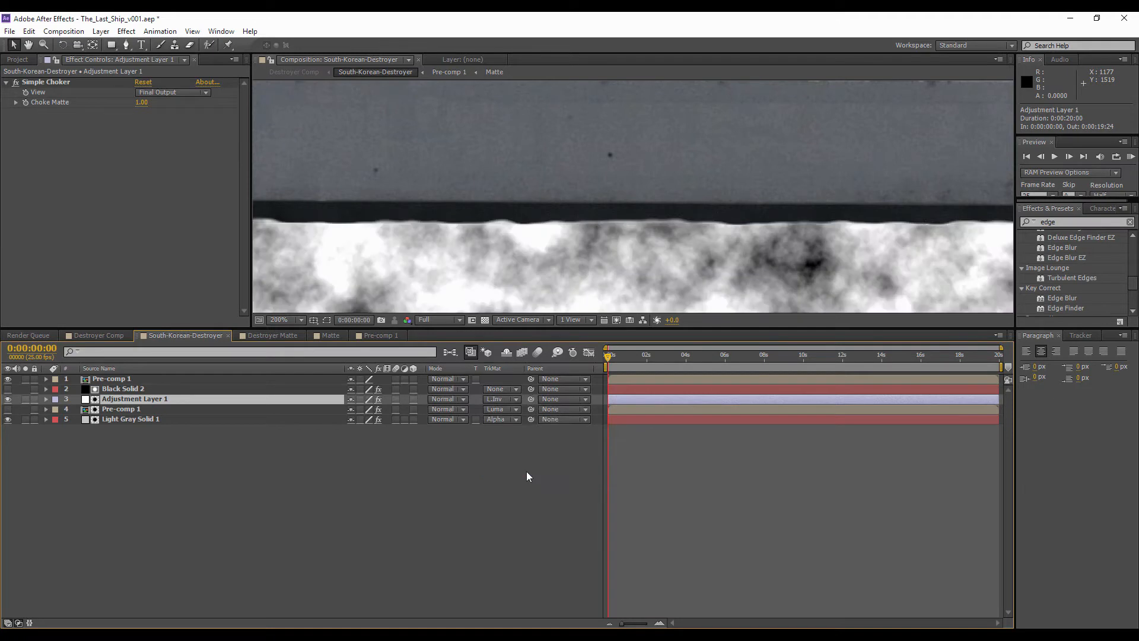
pyautogui.click(111, 409)
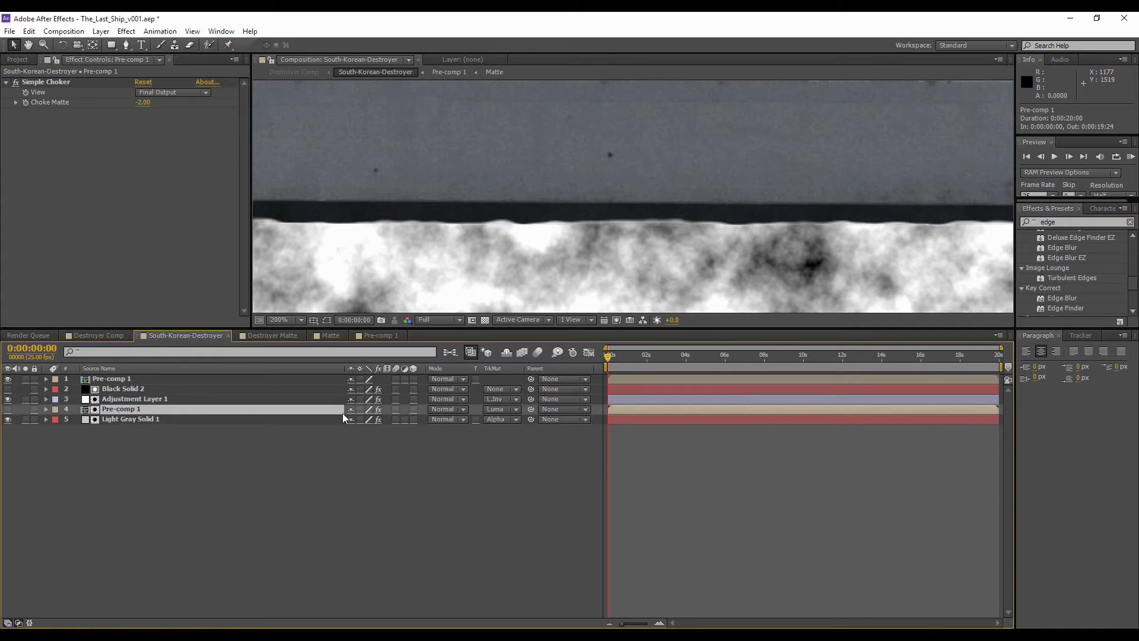
pyautogui.click(503, 409)
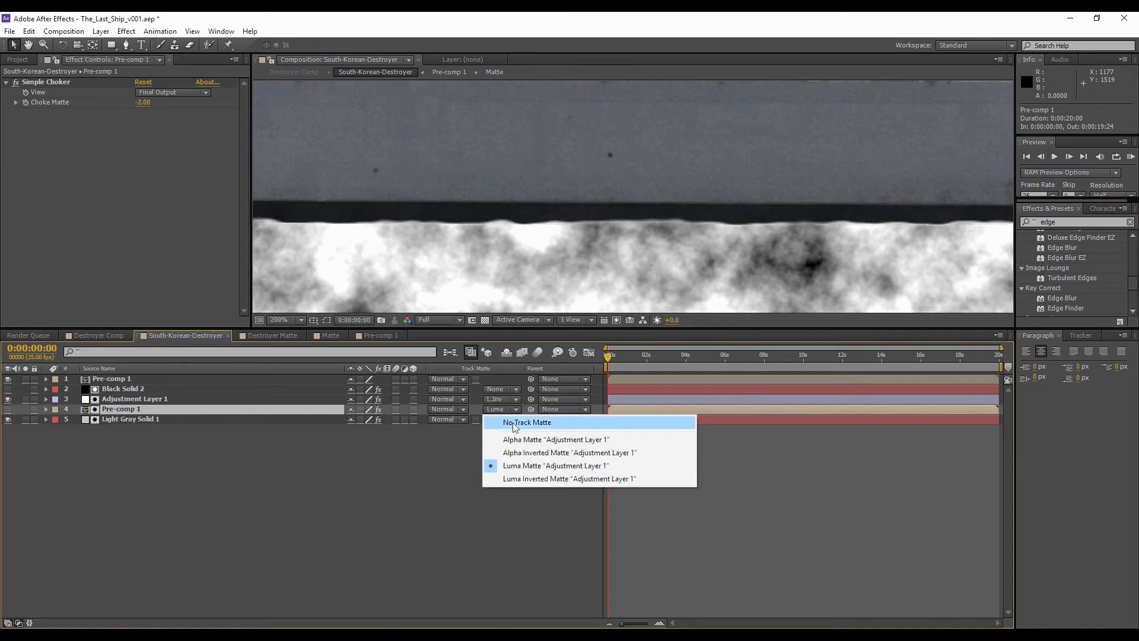
pyautogui.click(513, 423)
# - Toggle Adjustment Layer 1's visibility to compare the waterline edge with and without its choke
pyautogui.click(112, 400)
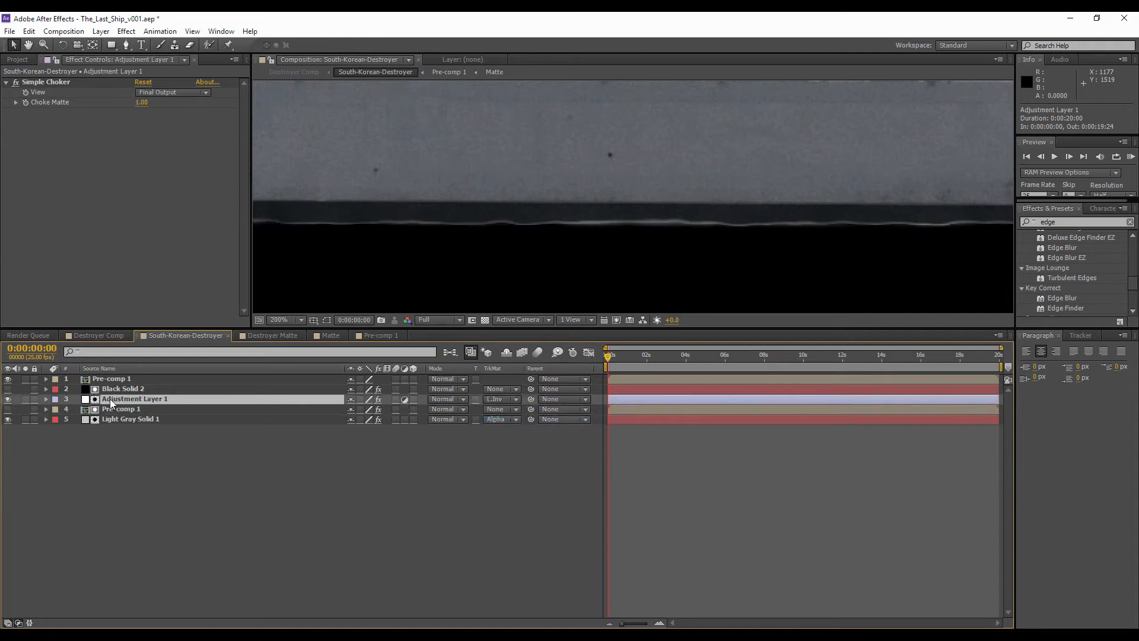
pyautogui.click(7, 399)
pyautogui.click(8, 399)
pyautogui.click(8, 399)
pyautogui.click(7, 399)
pyautogui.click(8, 399)
pyautogui.click(8, 399)
# - RAM-preview the hull's animated waterline edge at 100% magnification and check the ship against the water in Destroyer Comp
pyautogui.click(96, 389)
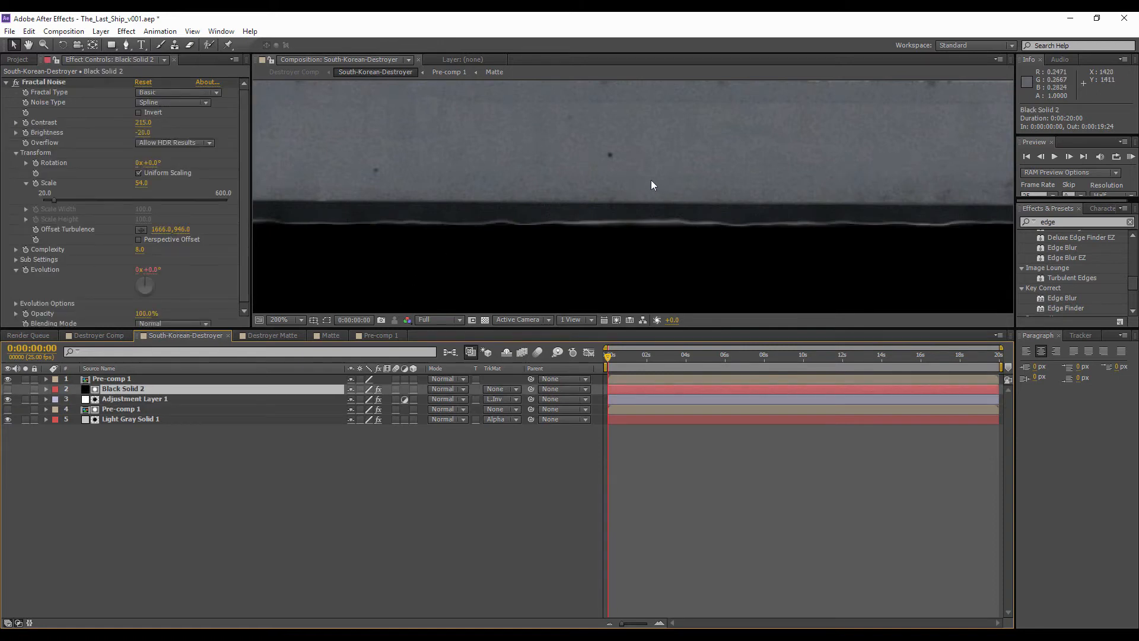
pyautogui.scroll(-1, 649, 176)
pyautogui.click(1131, 157)
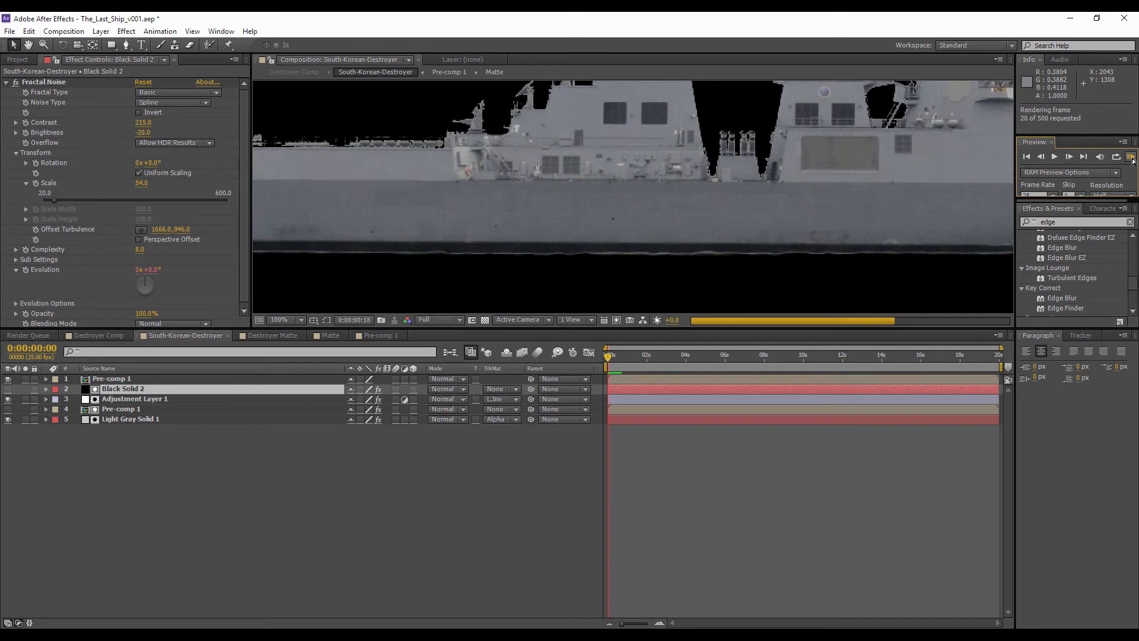
pyautogui.click(1130, 158)
pyautogui.click(1131, 157)
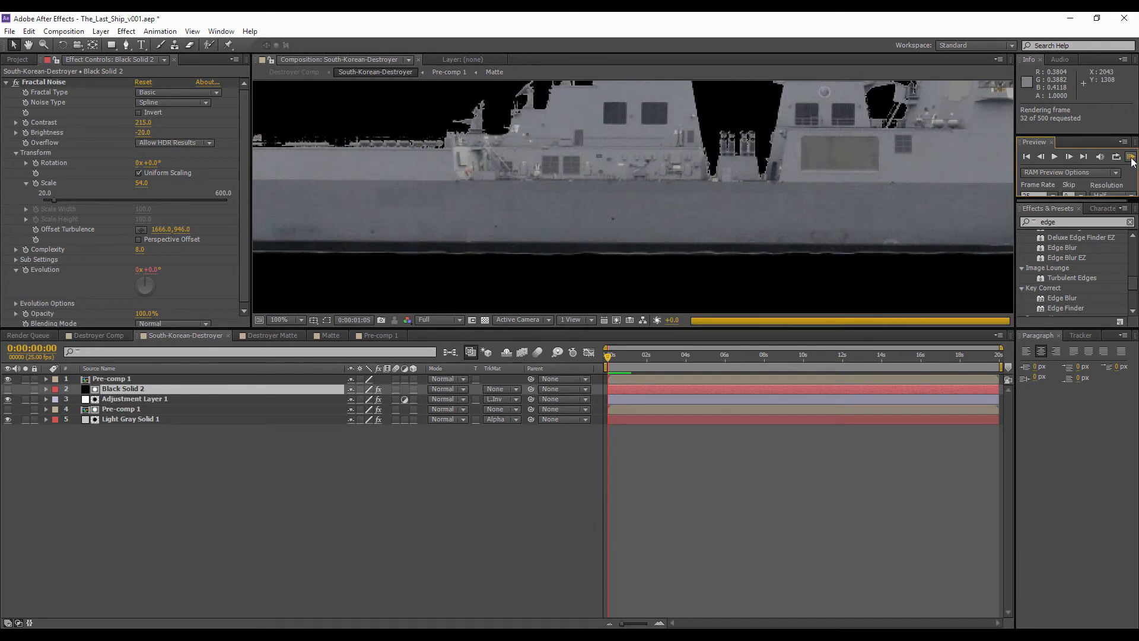
pyautogui.click(1131, 160)
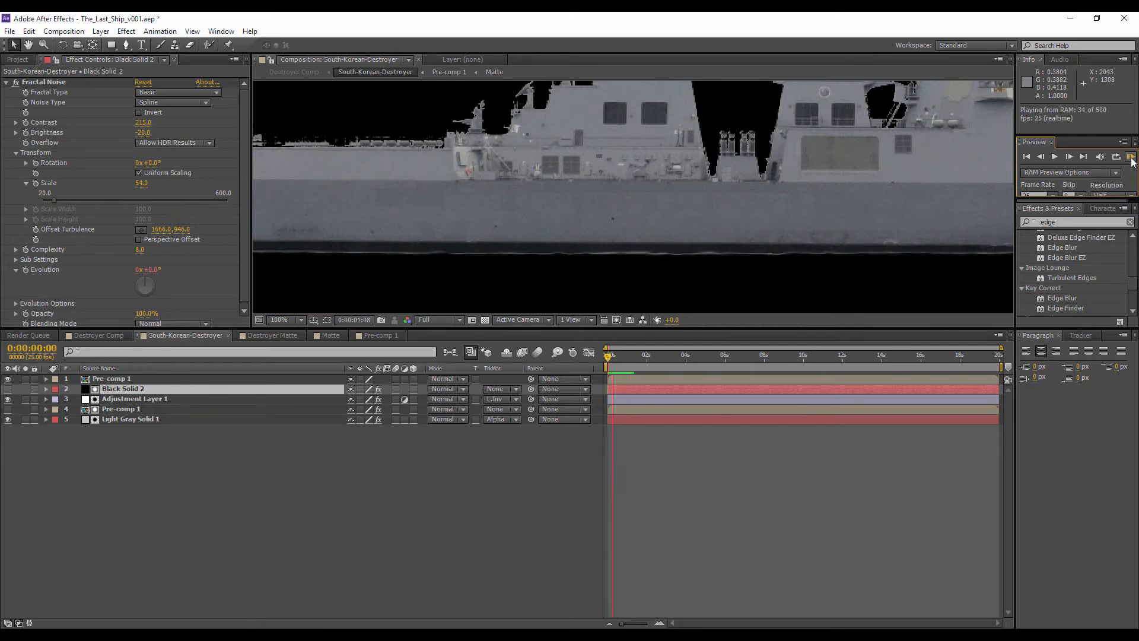
pyautogui.click(1131, 159)
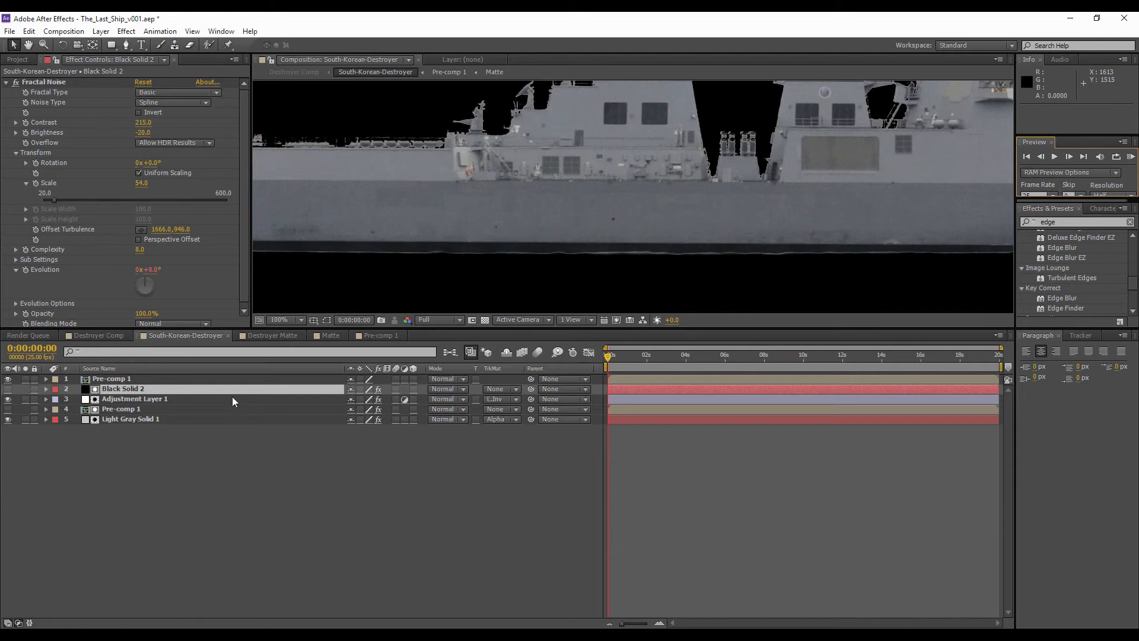
pyautogui.click(95, 336)
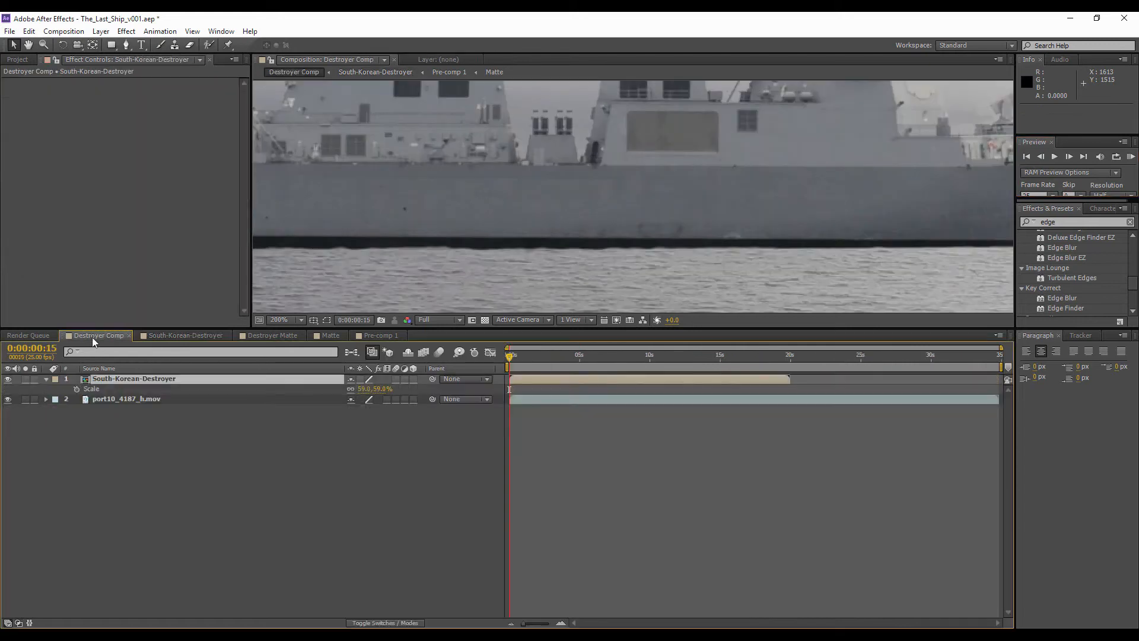
pyautogui.click(209, 336)
# - Set the Simple Choker's Choke Matte on the lower Pre-comp 1 to -5
pyautogui.click(119, 409)
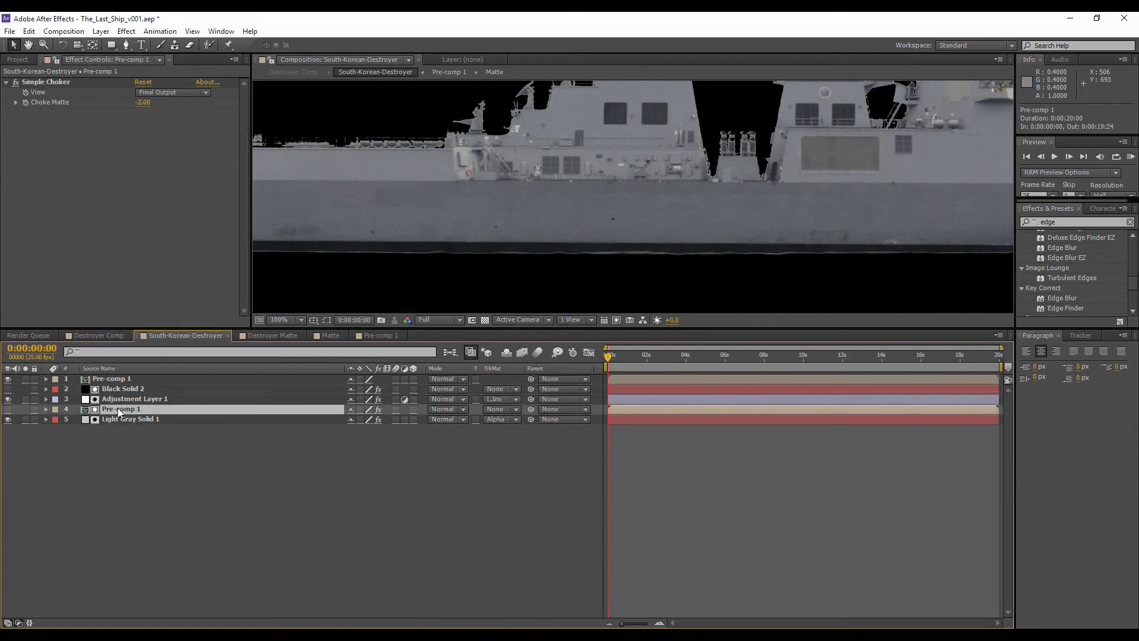
pyautogui.click(143, 102)
pyautogui.write('-5')
pyautogui.press('Return')
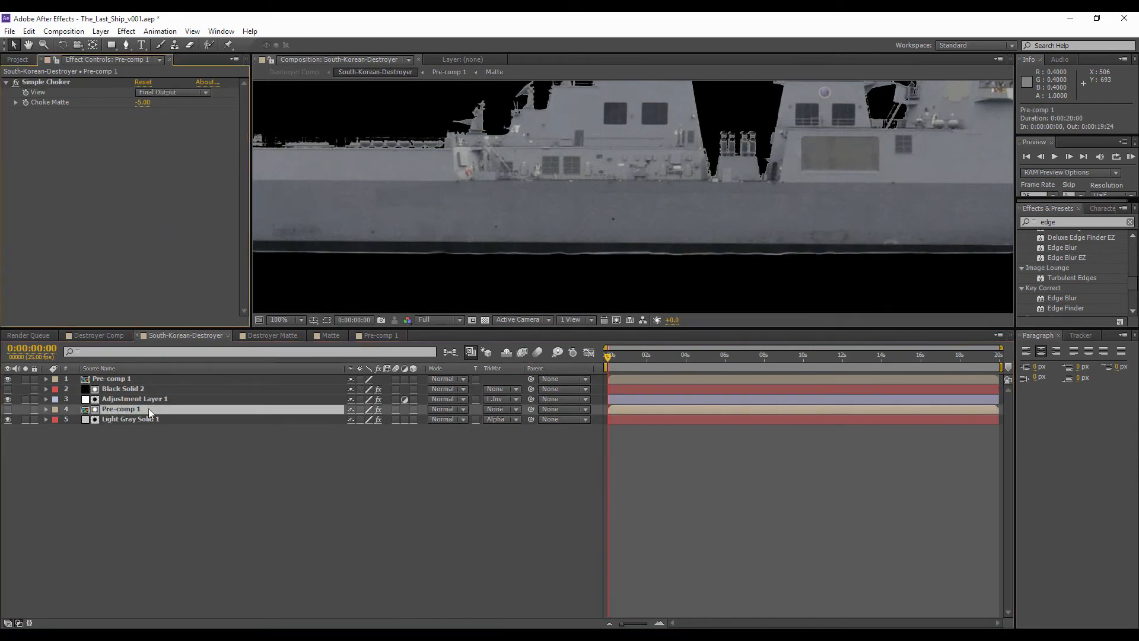
# - Apply Curves to the lower Pre-comp 1 and raise the midtones of its Alpha channel curve
pyautogui.click(123, 418)
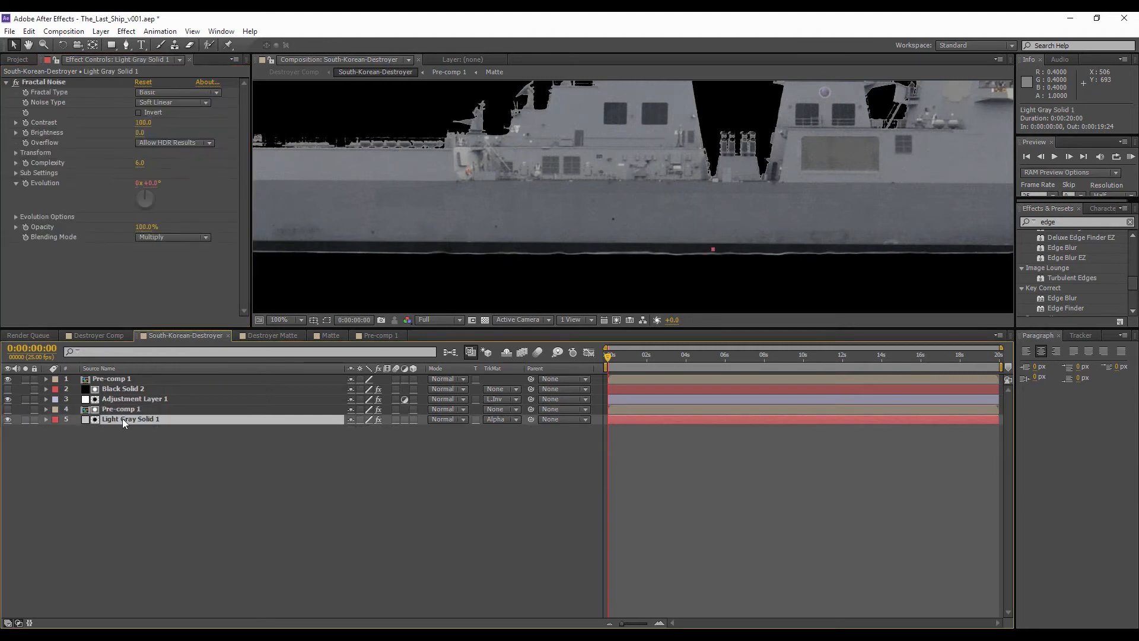
pyautogui.click(115, 409)
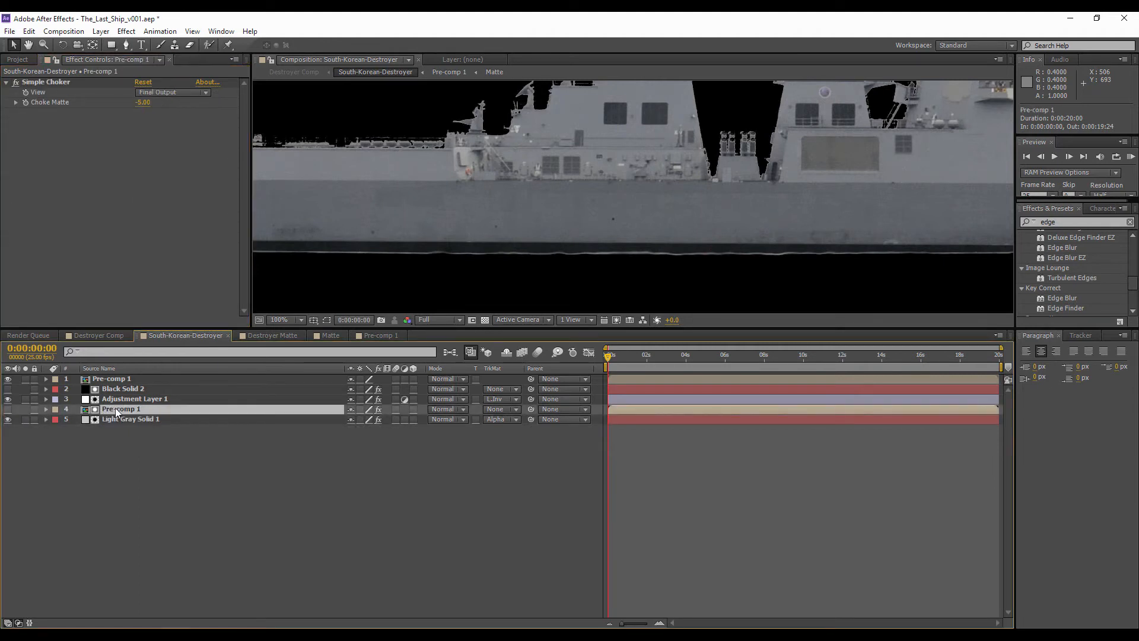
pyautogui.rightClick(113, 409)
pyautogui.moveTo(195, 355)
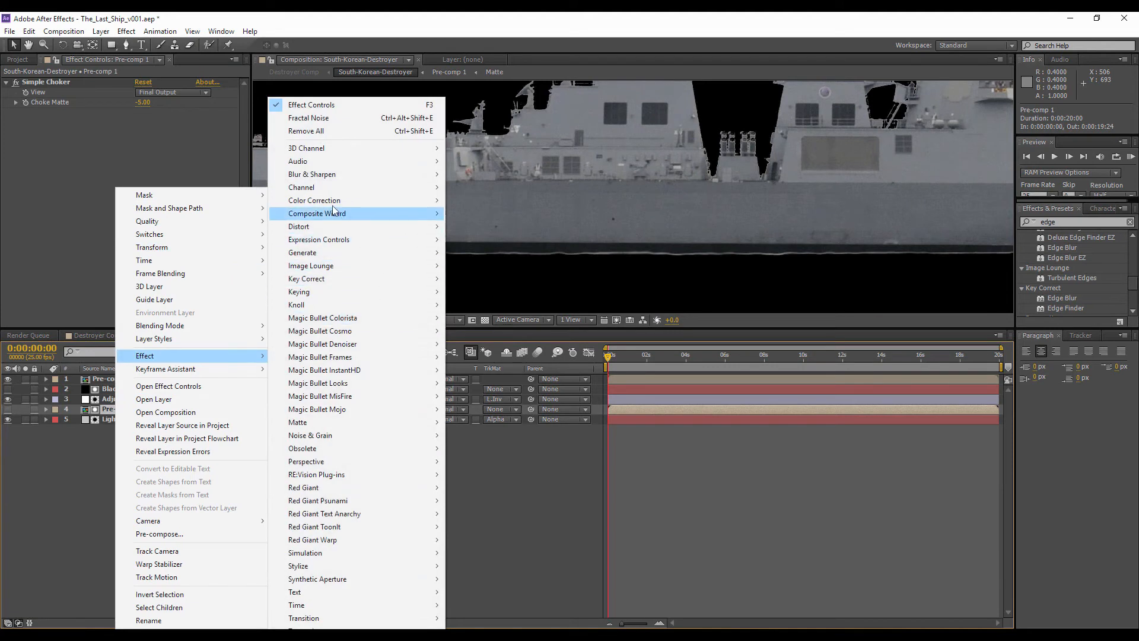
pyautogui.moveTo(355, 201)
pyautogui.click(479, 435)
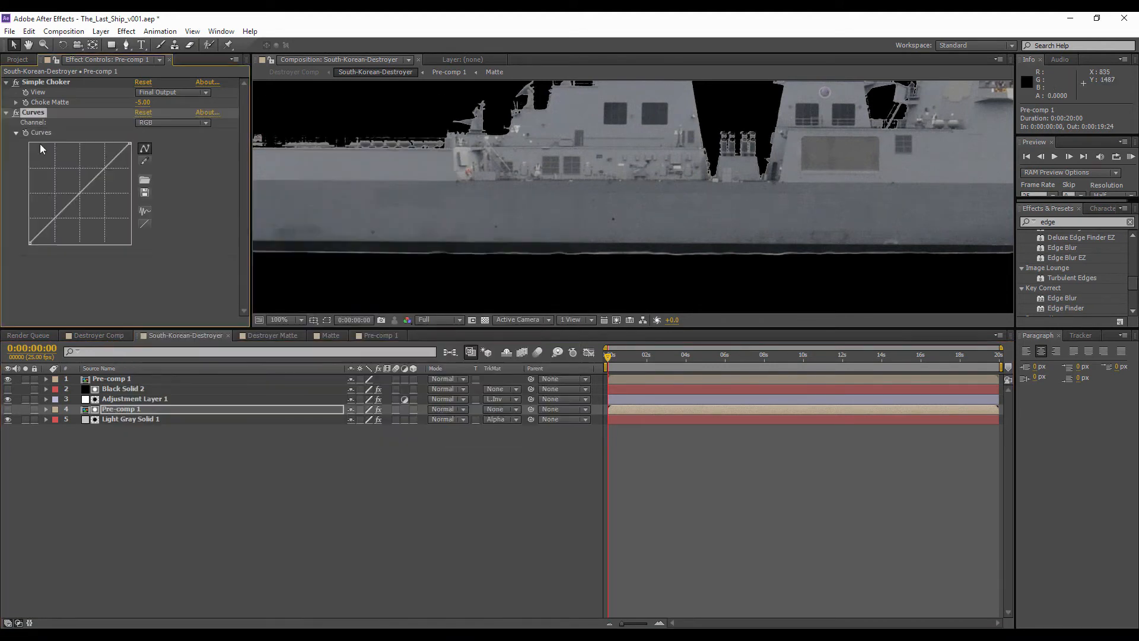
pyautogui.click(148, 122)
pyautogui.click(154, 189)
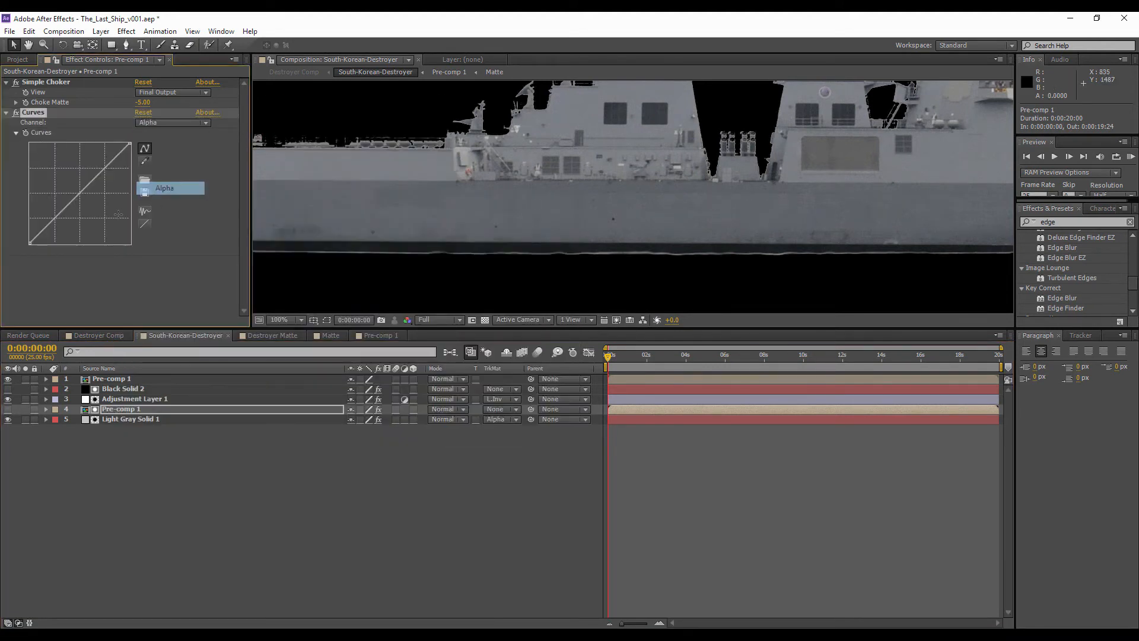
pyautogui.moveTo(80, 194); pyautogui.dragTo(63, 179)
# - Apply the Fill effect to Light Gray Solid 1
pyautogui.rightClick(124, 420)
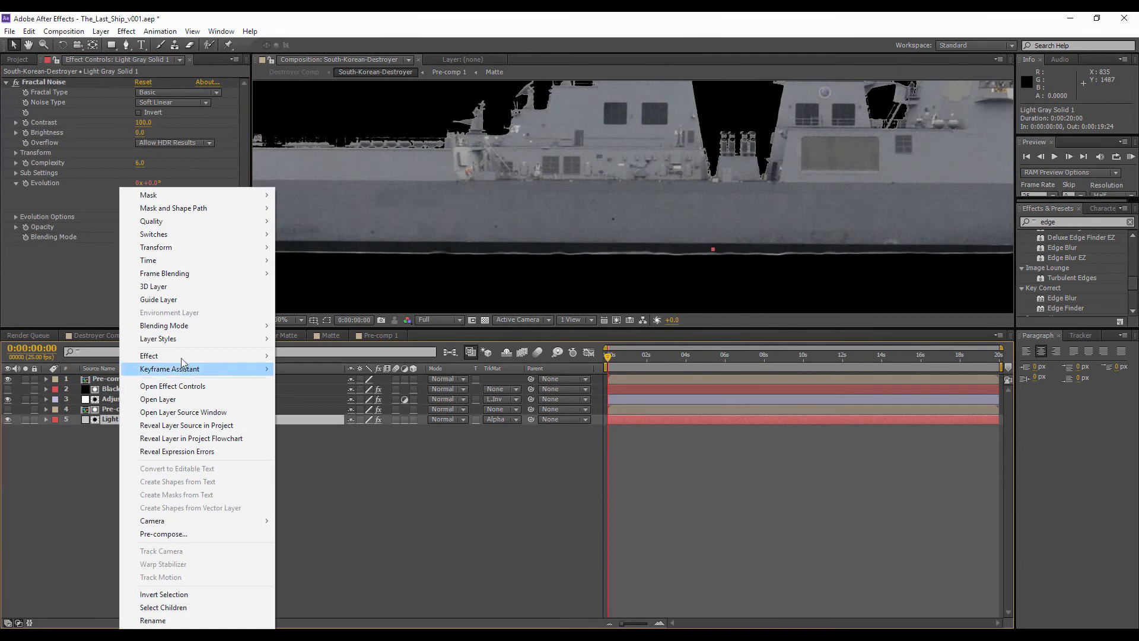
pyautogui.moveTo(180, 358)
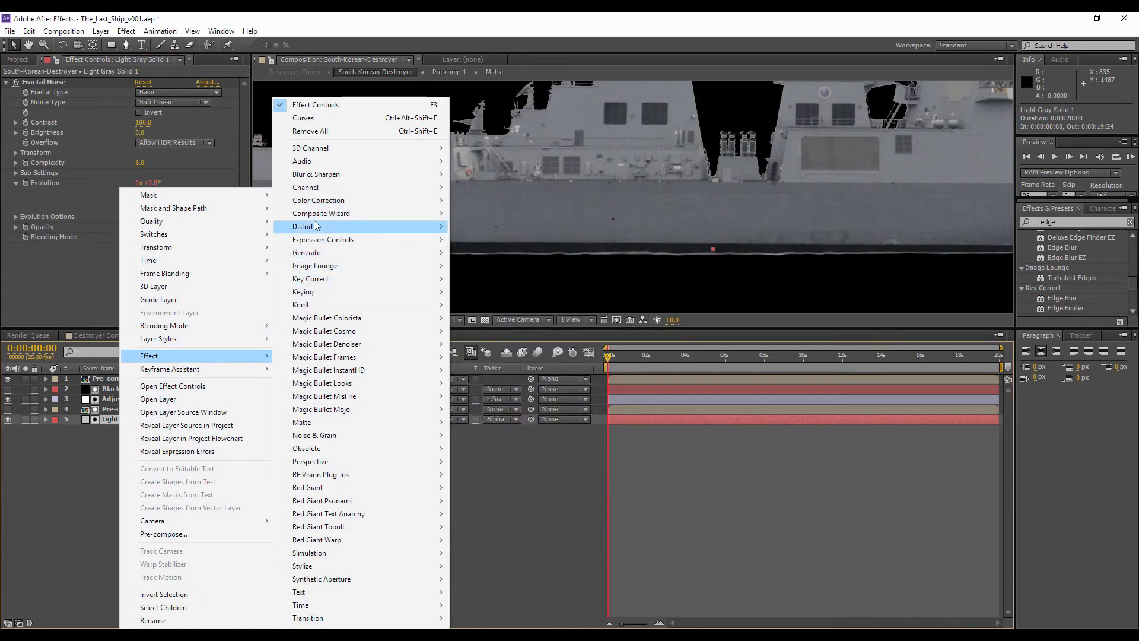
pyautogui.moveTo(314, 252)
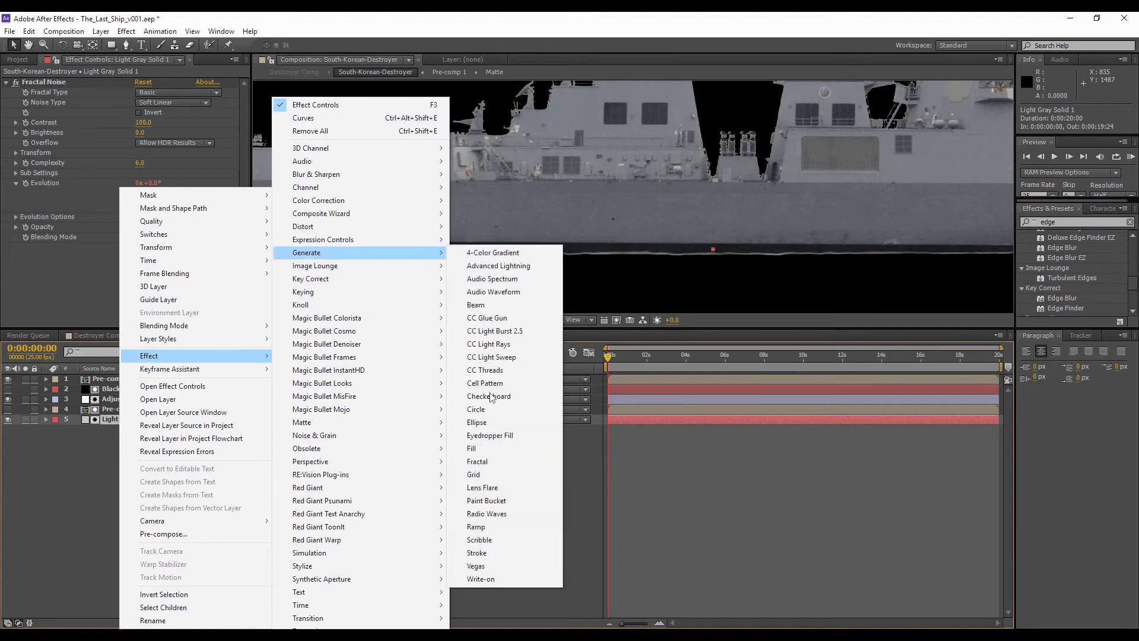
pyautogui.click(475, 448)
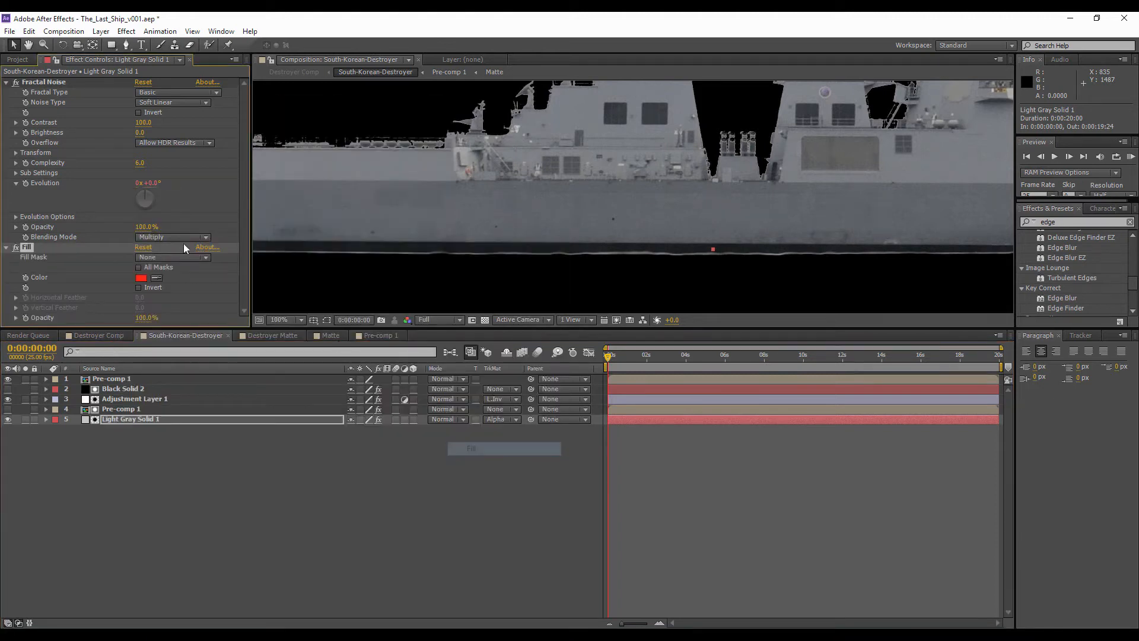
# - Set the Fill colour on Light Gray Solid 1 to white and check the waterline edge in Destroyer Comp
pyautogui.click(138, 280)
pyautogui.click(63, 190)
pyautogui.click(305, 190)
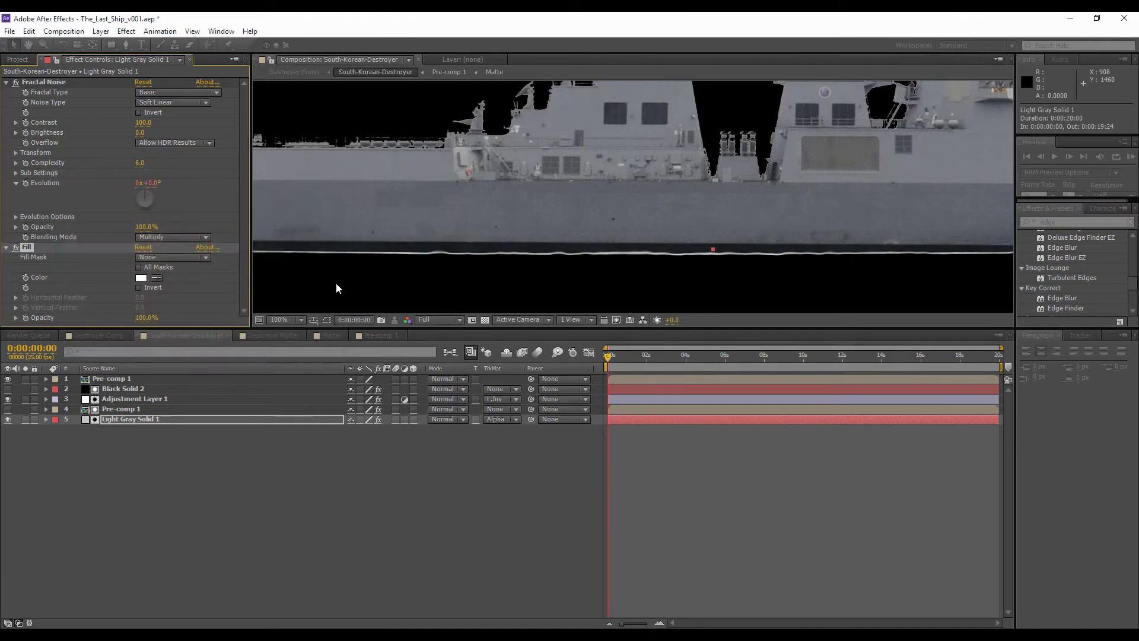
pyautogui.click(101, 336)
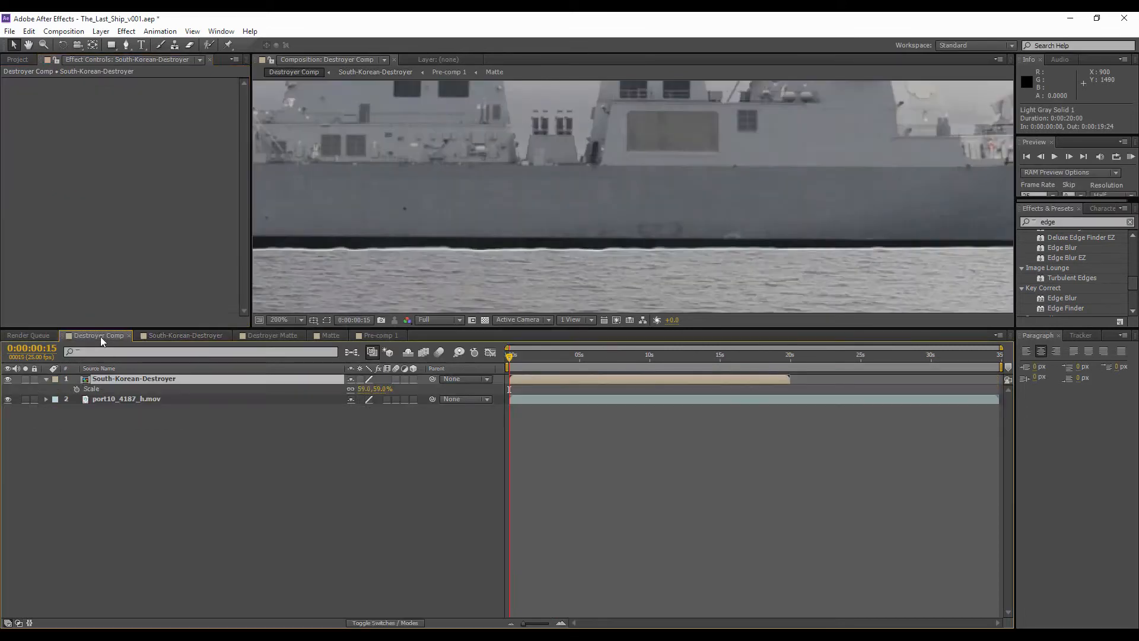
pyautogui.click(168, 336)
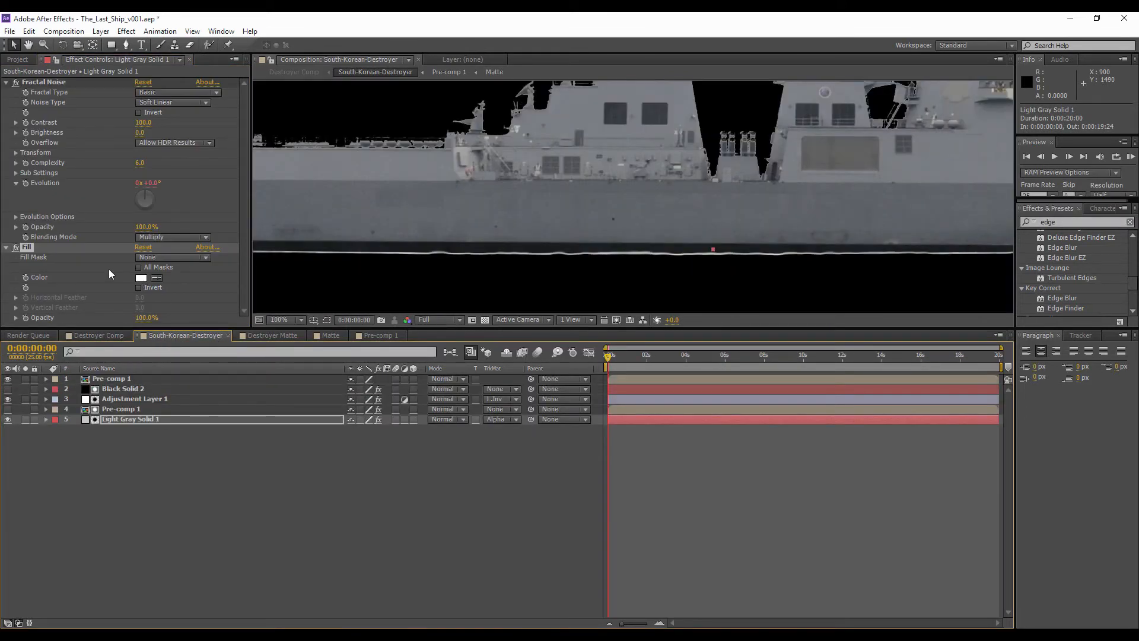
pyautogui.click(103, 336)
pyautogui.click(161, 337)
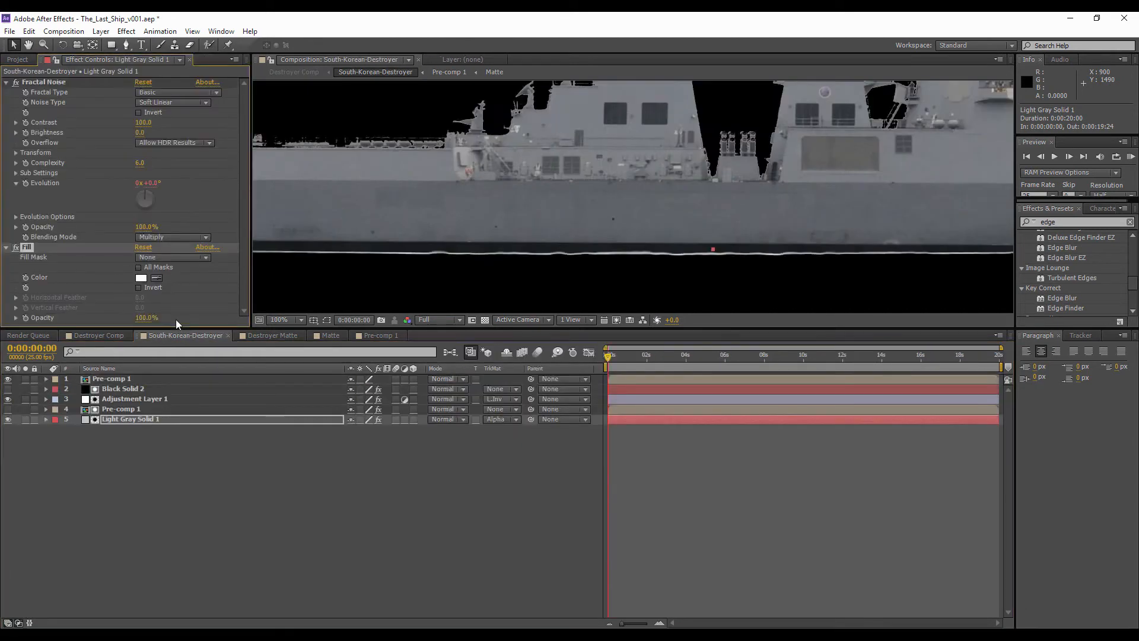
# - Try Fill opacities of 50%, 25% and 75% on Light Gray Solid 1 and check the edge in Destroyer Comp
pyautogui.click(144, 319)
pyautogui.write('50')
pyautogui.press('Return')
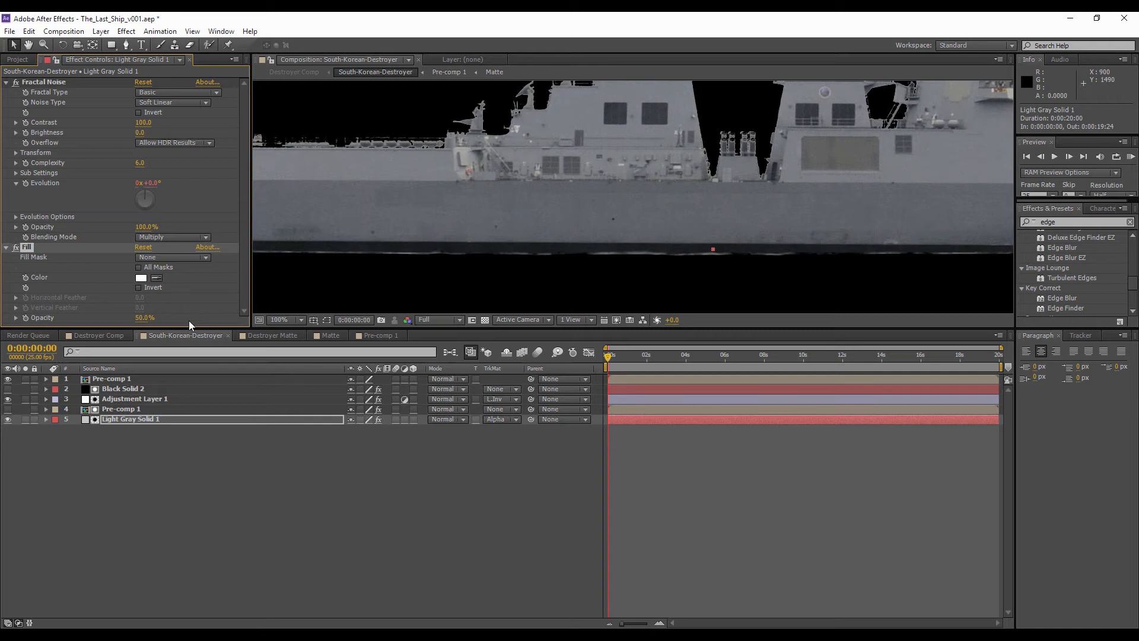
pyautogui.click(144, 319)
pyautogui.write('25')
pyautogui.press('Return')
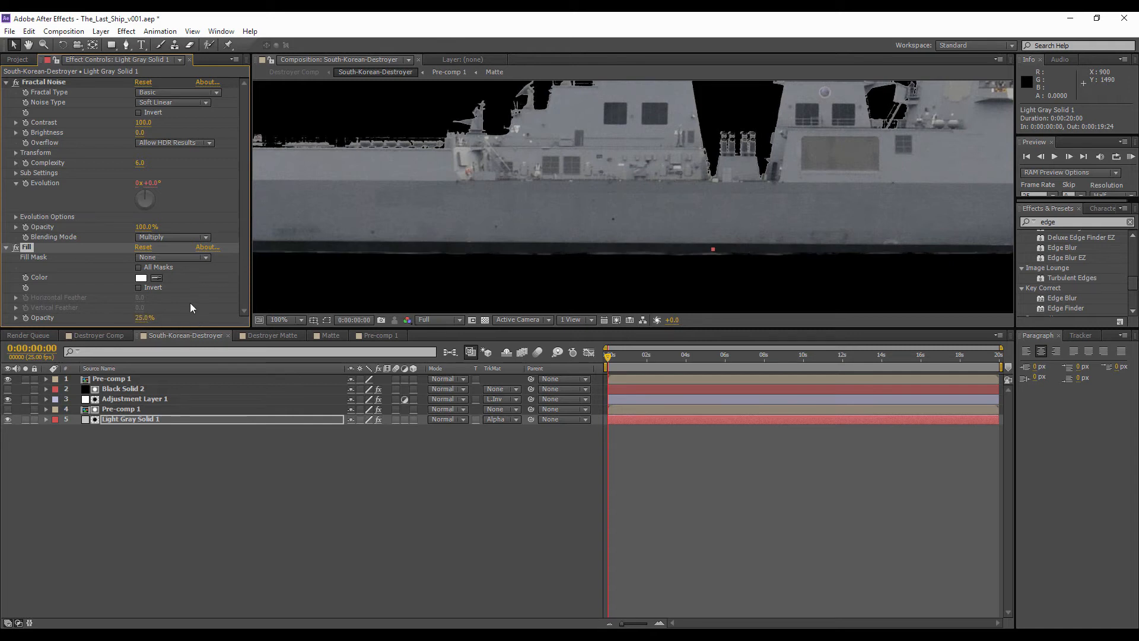
pyautogui.click(144, 319)
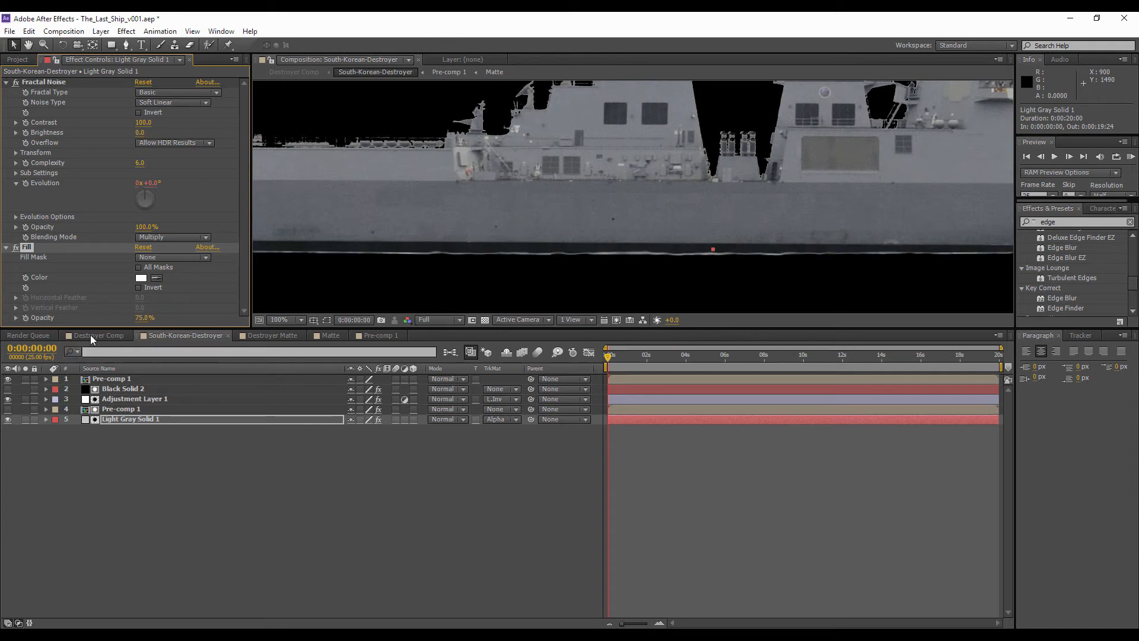
pyautogui.click(95, 336)
pyautogui.click(181, 336)
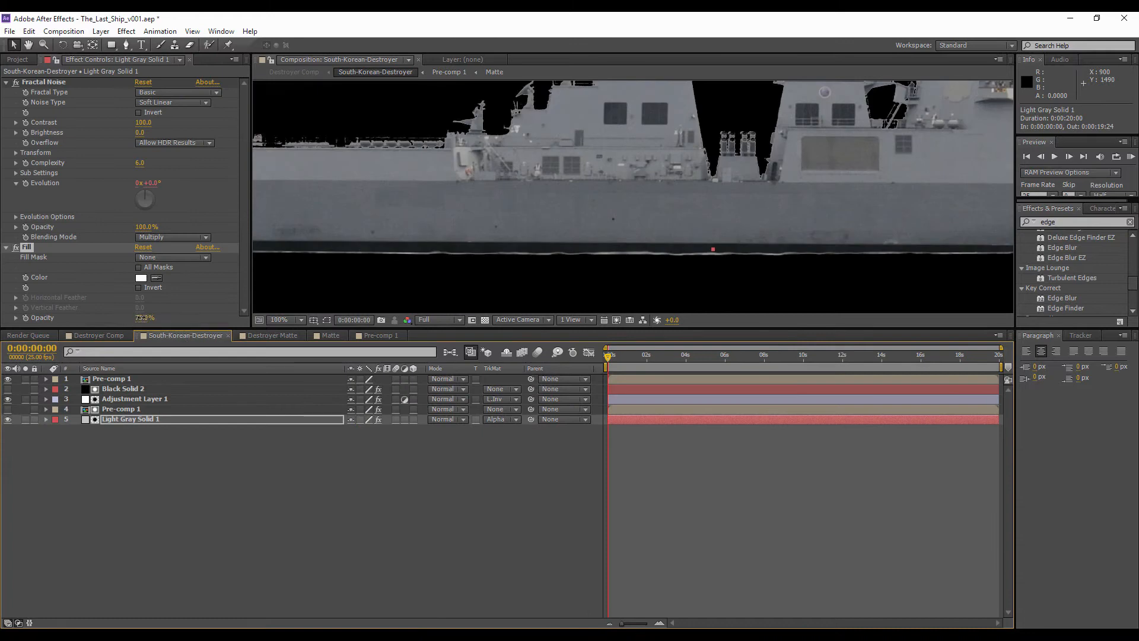
# - Set the Simple Choker's Choke Matte on the lower Pre-comp 1 to -3 and check the waterline in Destroyer Comp
pyautogui.click(122, 409)
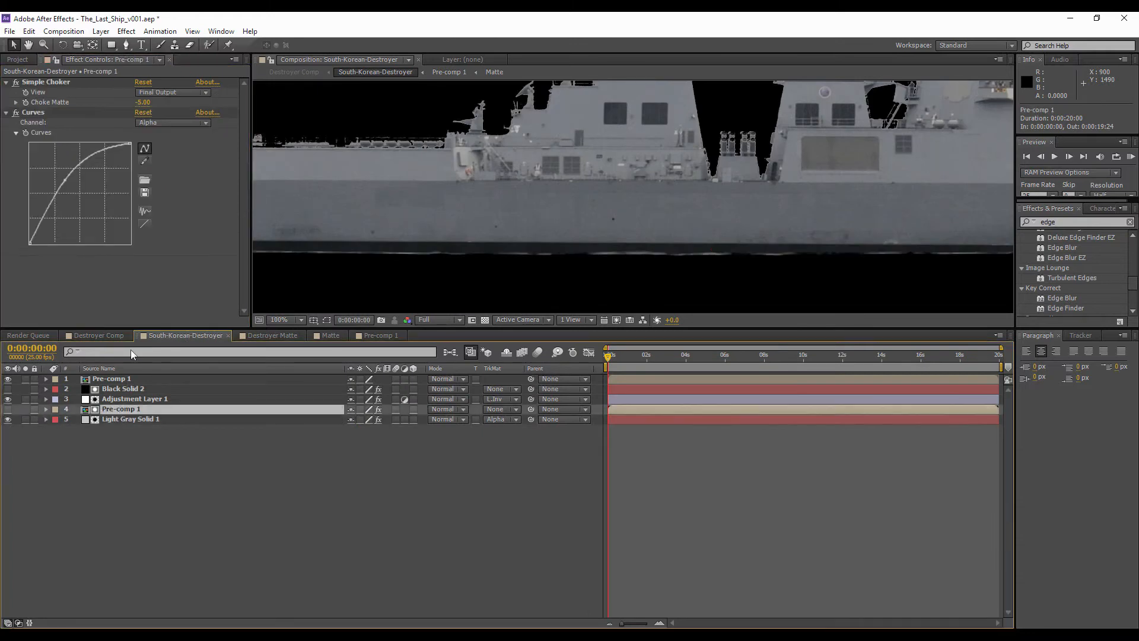
pyautogui.click(144, 102)
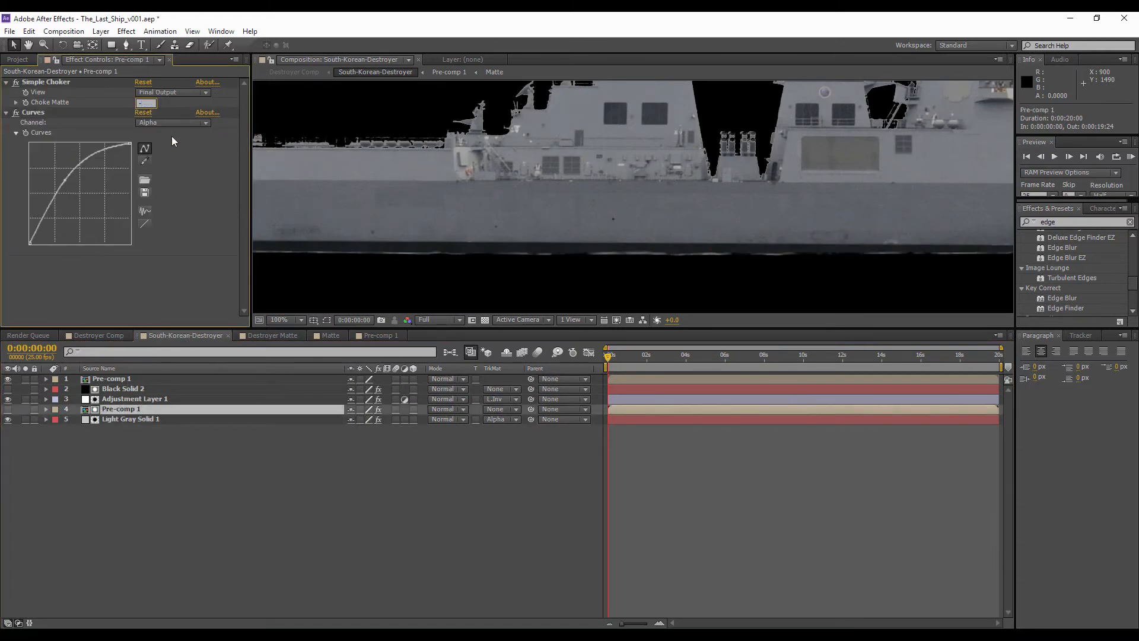
pyautogui.click(113, 113)
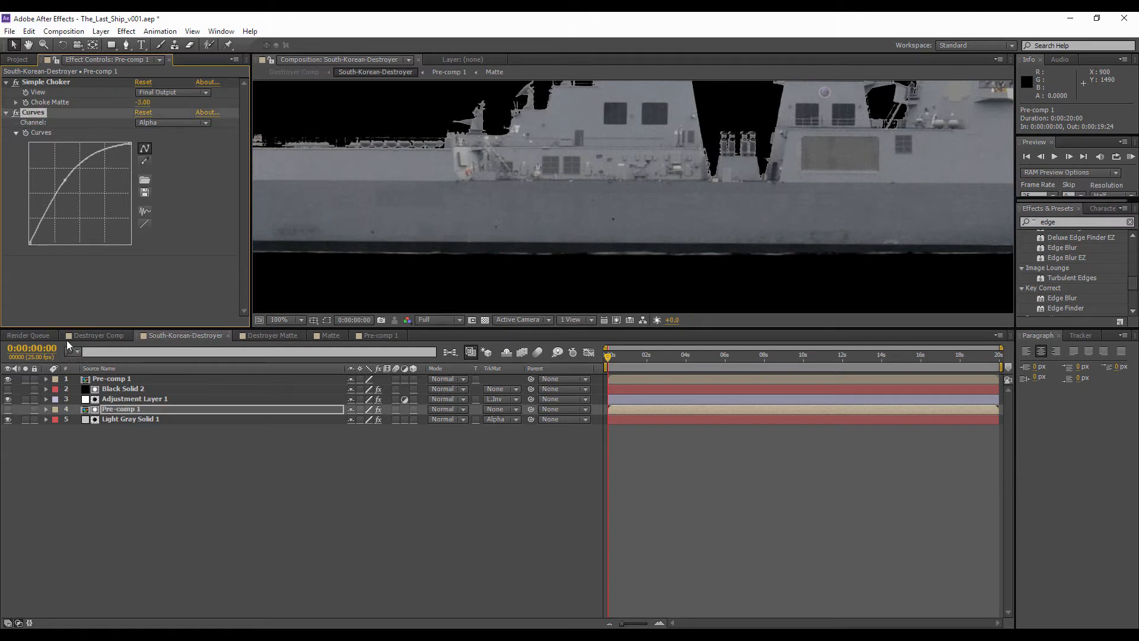
pyautogui.click(92, 337)
pyautogui.click(183, 336)
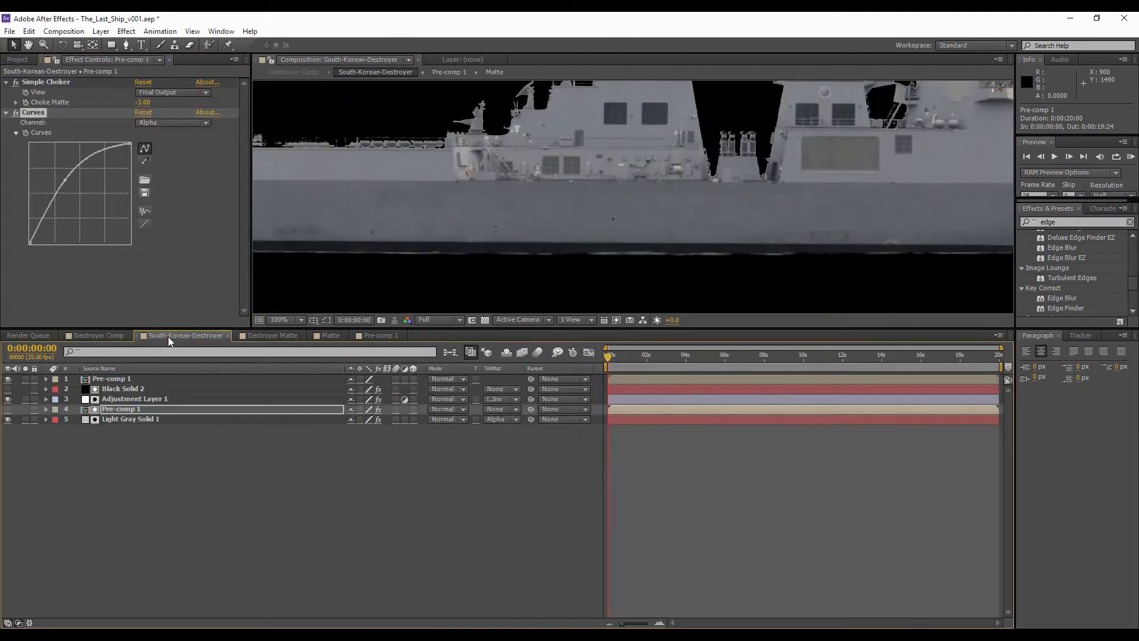
pyautogui.click(96, 336)
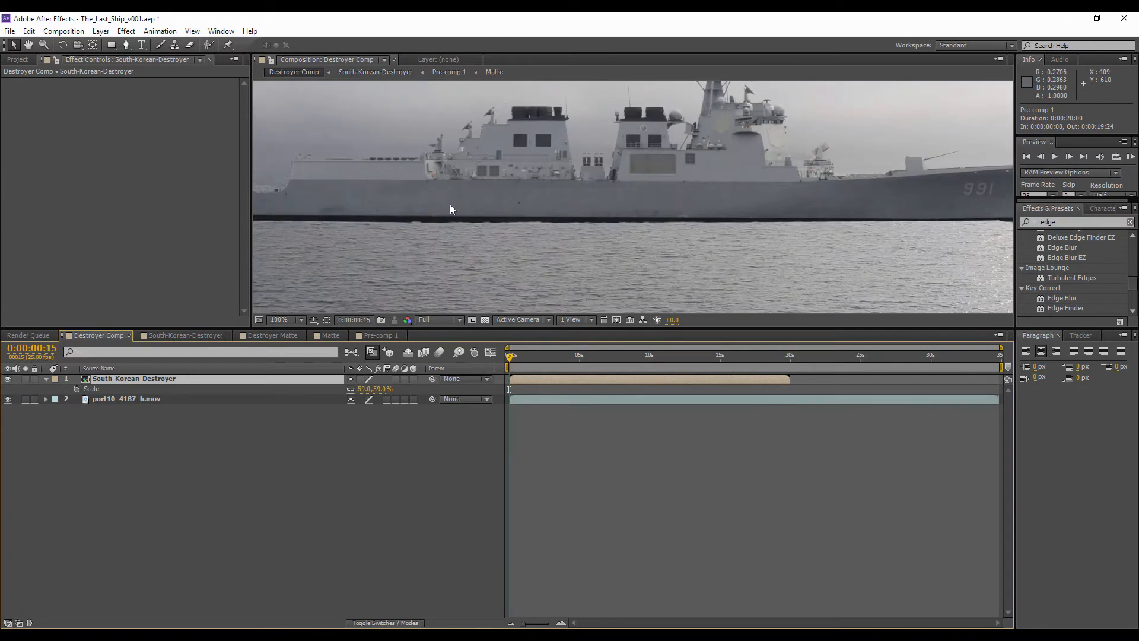
pyautogui.scroll(2, 618, 226)
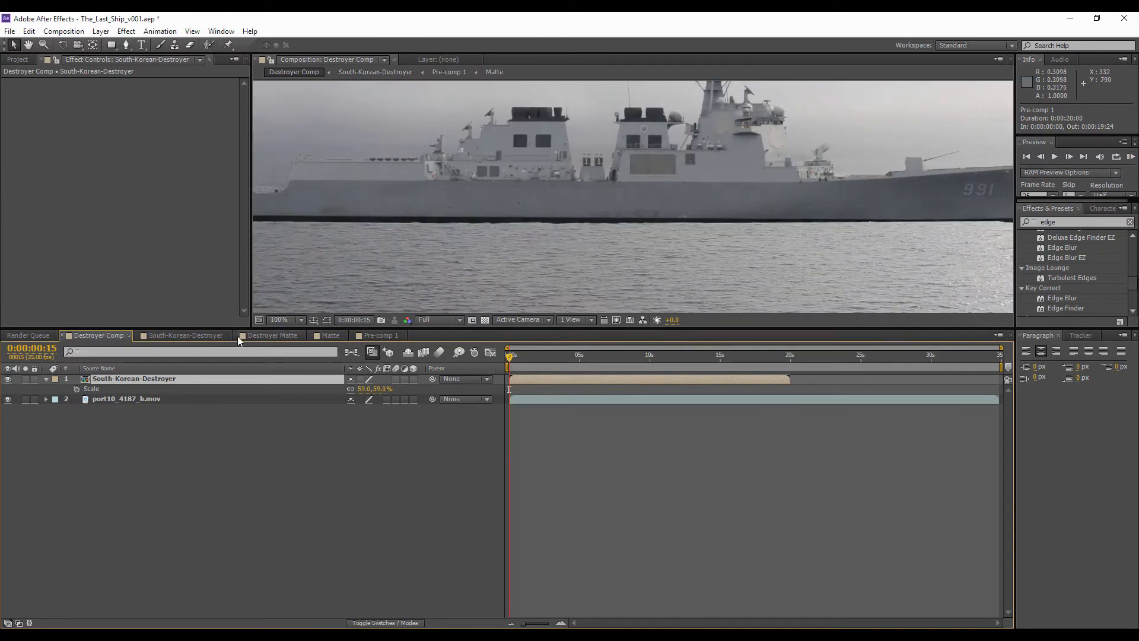
# - Try a Mask Feather of 25 pixels on Light Gray Solid 1's Mask 1, and settle on 5 pixels
pyautogui.click(183, 335)
pyautogui.click(115, 418)
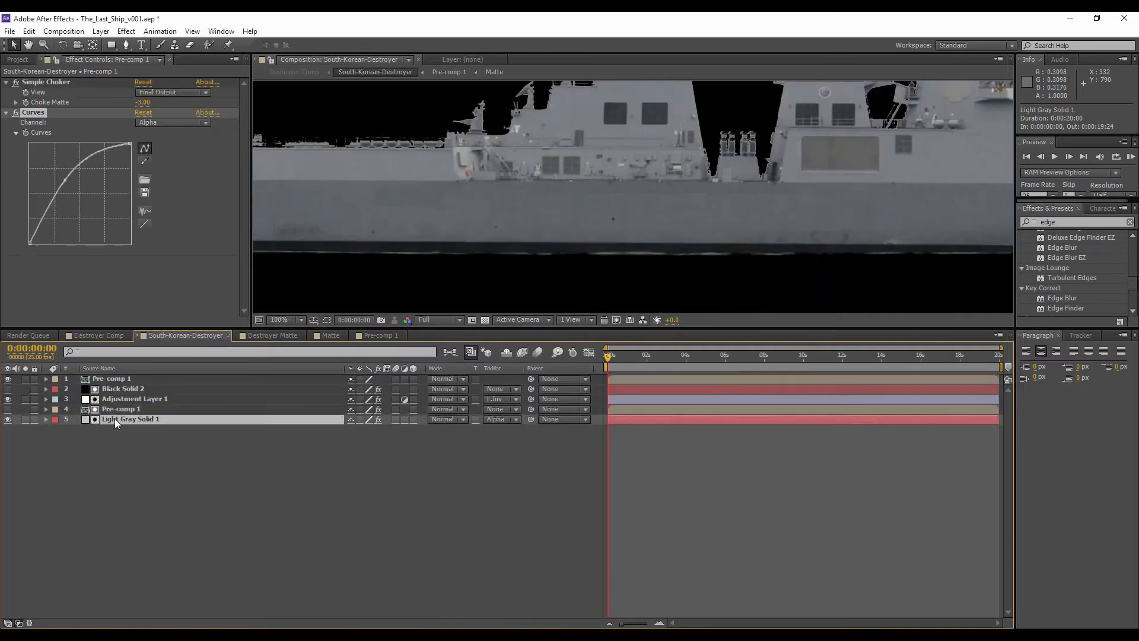
pyautogui.press('f')
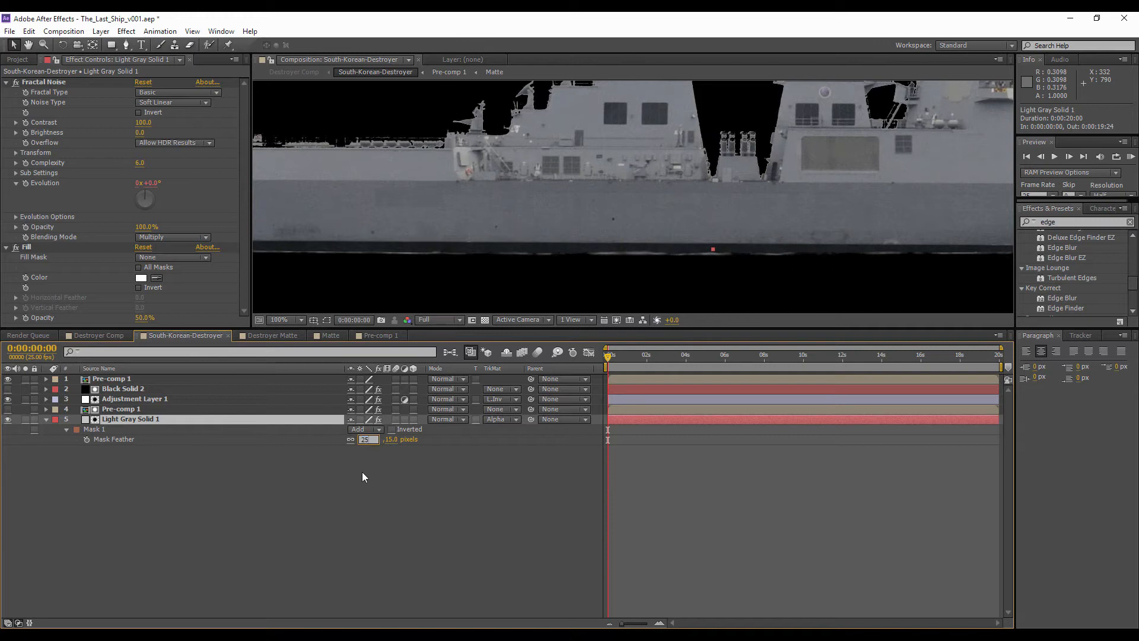
pyautogui.write('25')
pyautogui.press('Return')
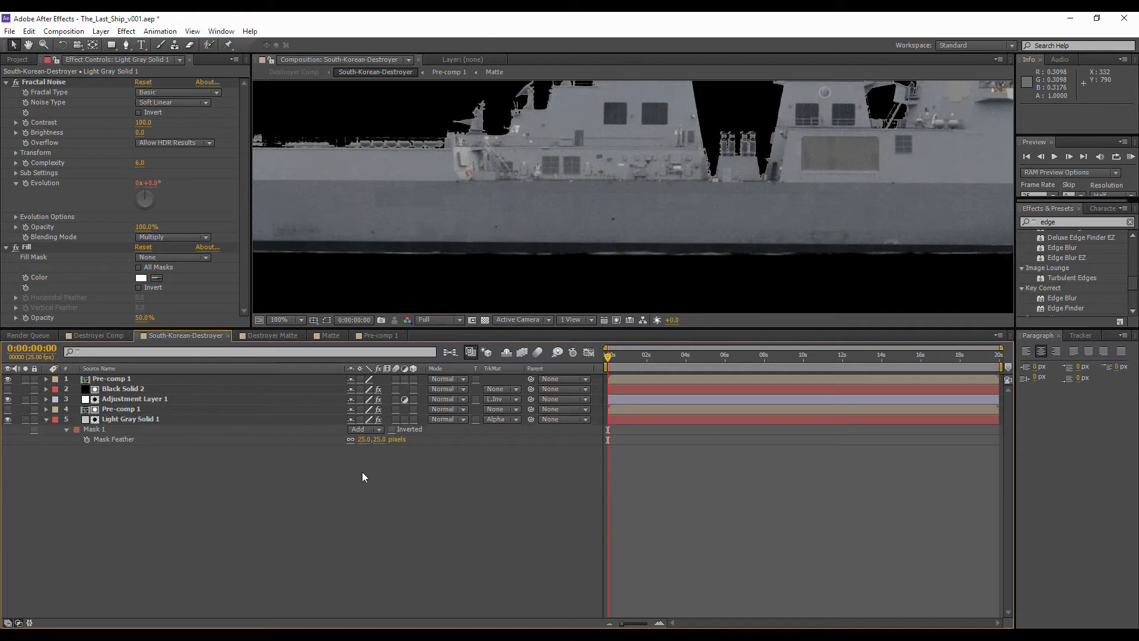
pyautogui.click(364, 440)
pyautogui.write('5')
pyautogui.press('Return')
# - Examine the hull's waterline in Destroyer Comp at 200% magnification and run a brief RAM preview
pyautogui.click(98, 336)
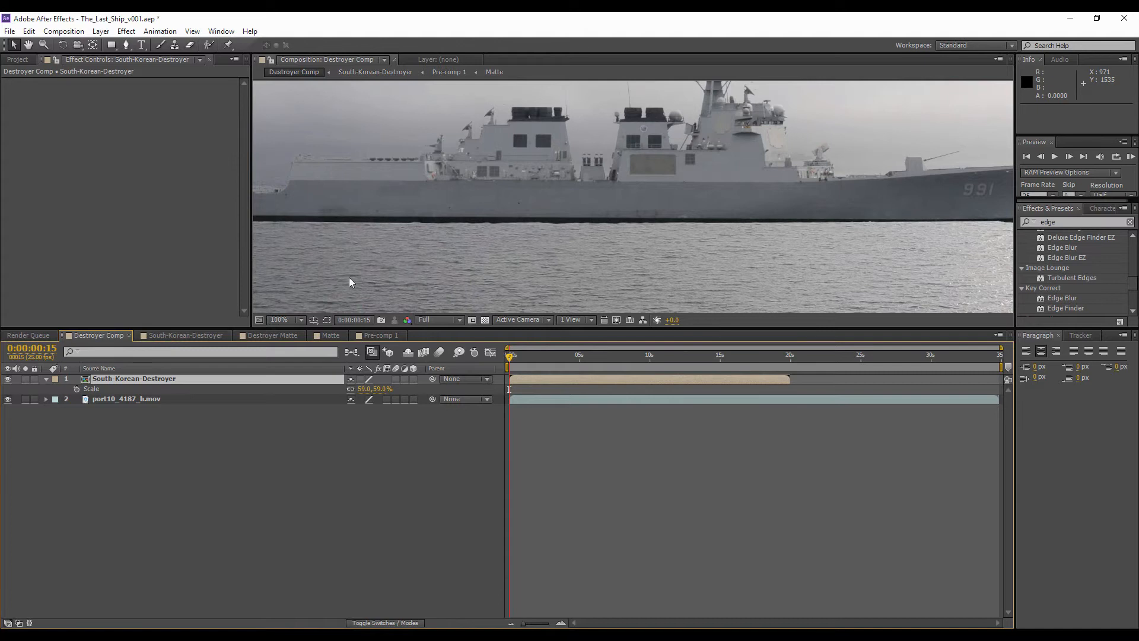
pyautogui.scroll(-2, 604, 235)
pyautogui.scroll(4, 604, 235)
pyautogui.click(1131, 156)
pyautogui.press('Escape')
# - Set the RAM preview resolution to Full and preview the waterline edge in Destroyer Comp
pyautogui.moveTo(1108, 203); pyautogui.dragTo(1109, 220)
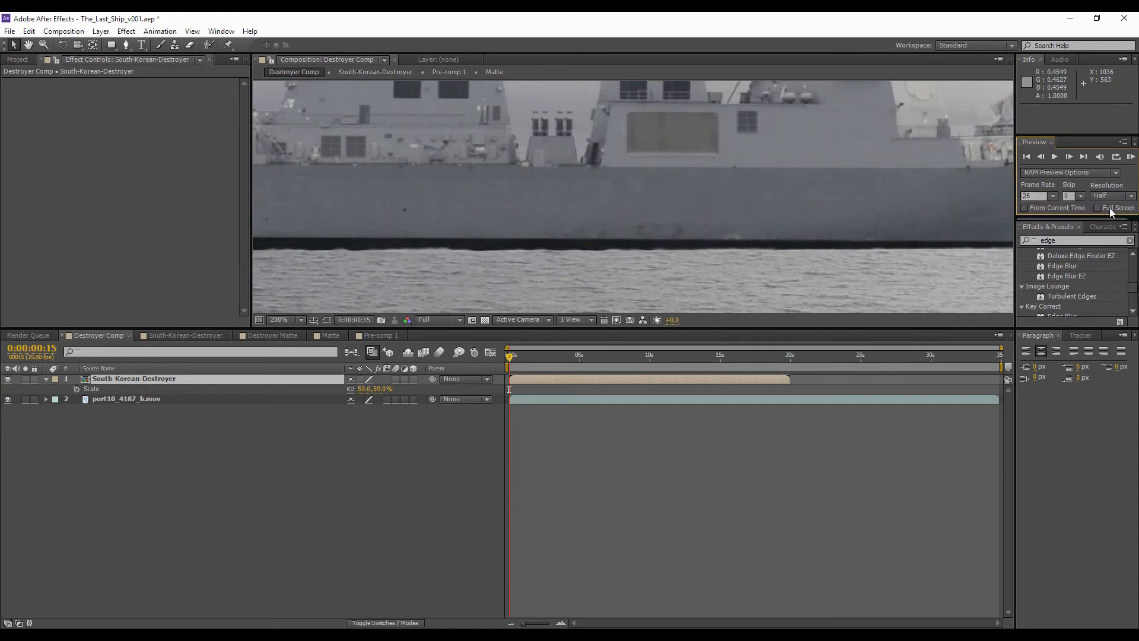
pyautogui.click(1112, 196)
pyautogui.click(1102, 226)
pyautogui.click(1130, 157)
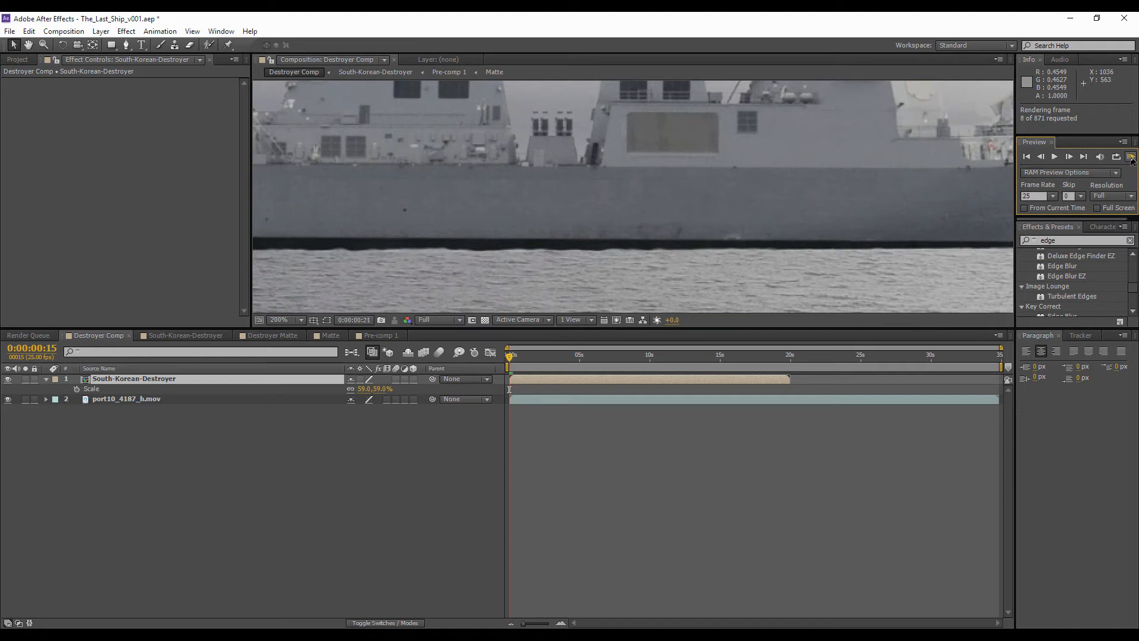
pyautogui.click(1132, 159)
pyautogui.click(1131, 158)
pyautogui.click(1131, 158)
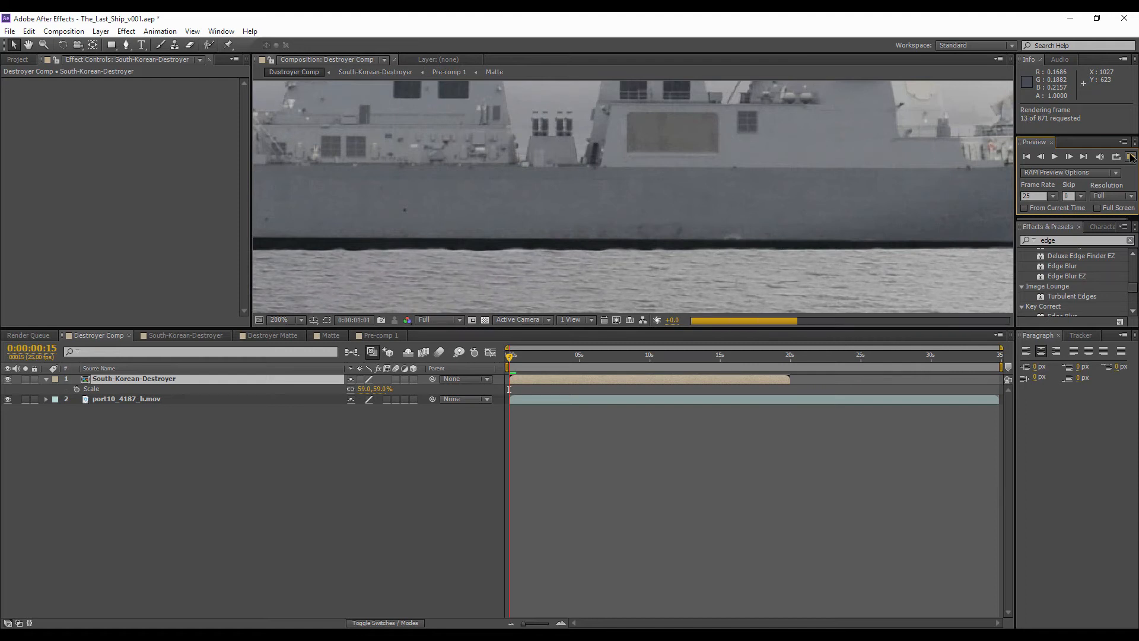
pyautogui.click(1131, 158)
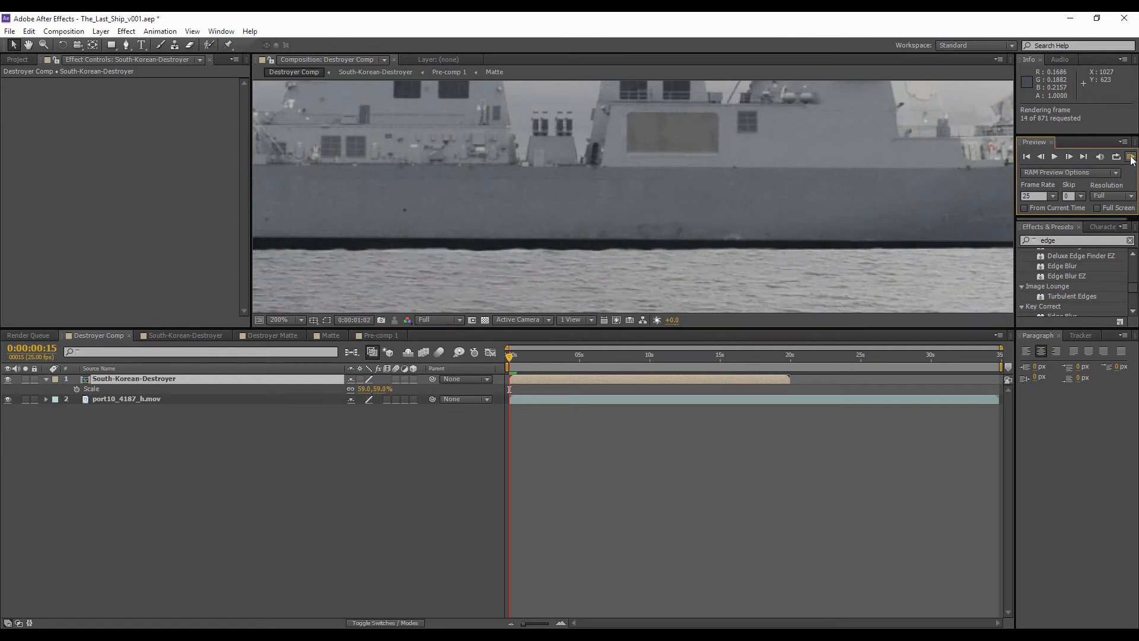
# - Try a Fill opacity of 25% on Light Gray Solid 1, compare it in Destroyer Comp, and set it to 65%
pyautogui.click(189, 334)
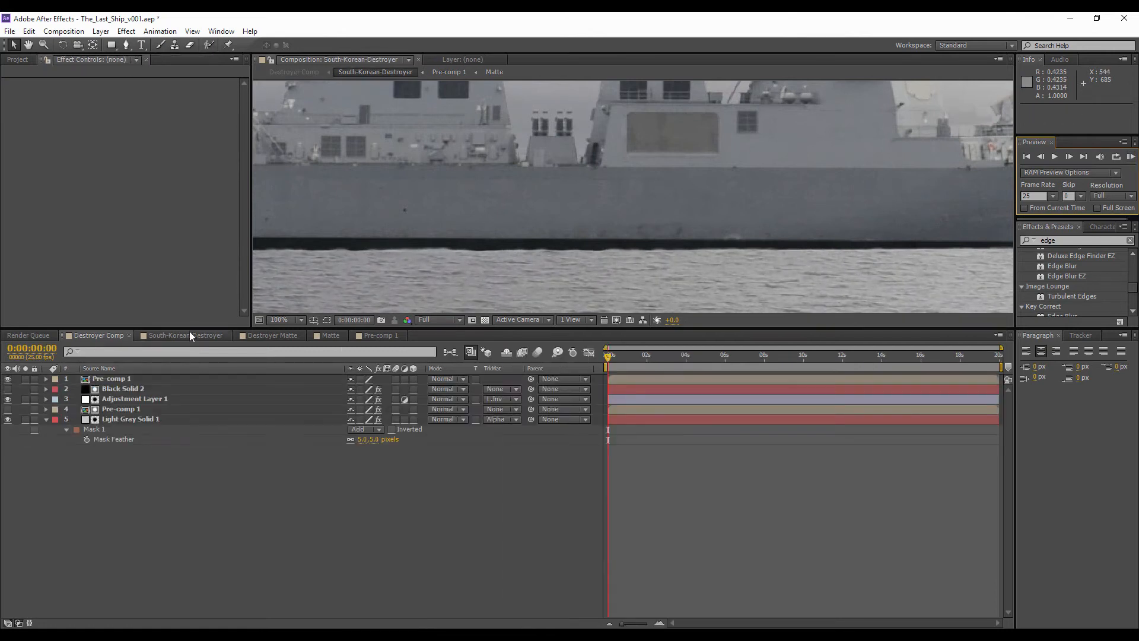
pyautogui.click(126, 419)
pyautogui.click(144, 317)
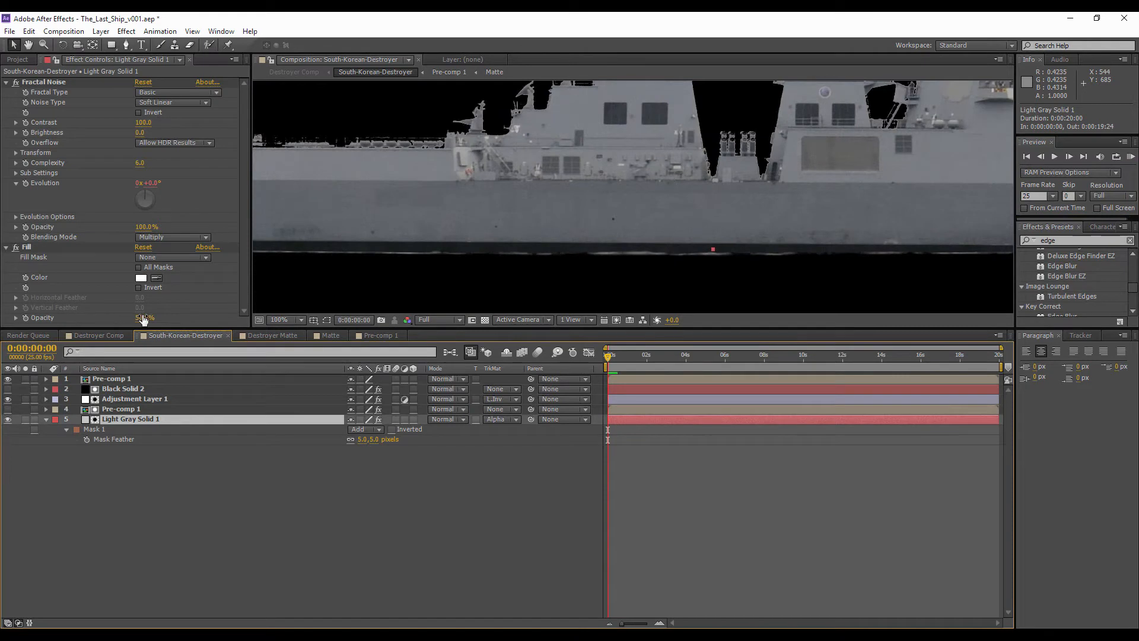
pyautogui.write('25')
pyautogui.click(194, 300)
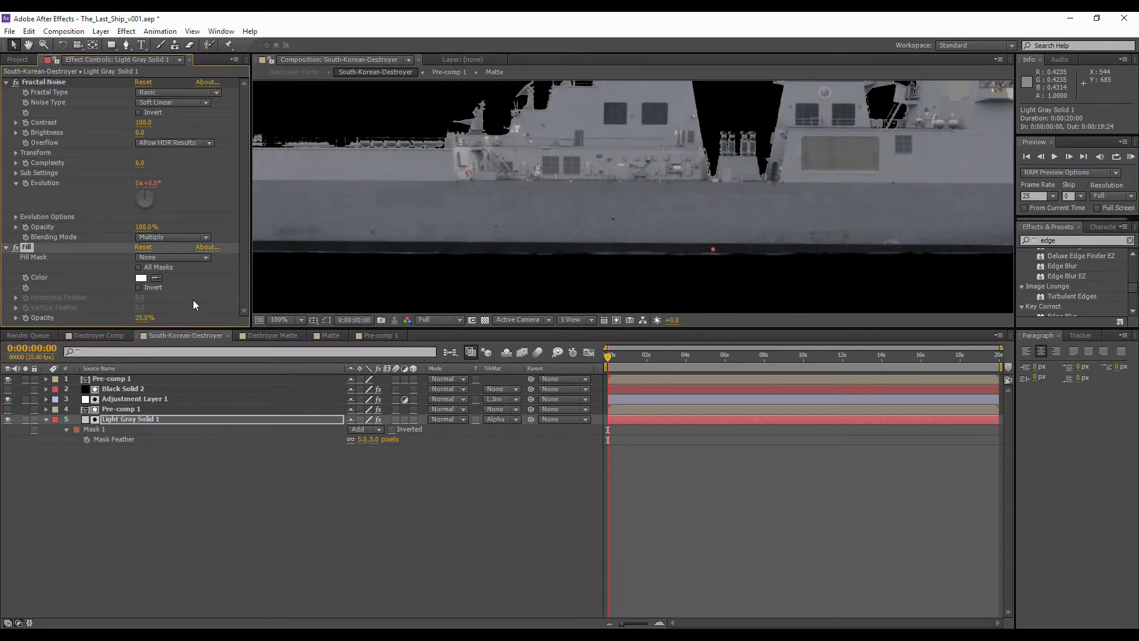
pyautogui.click(86, 335)
pyautogui.scroll(-1, 468, 261)
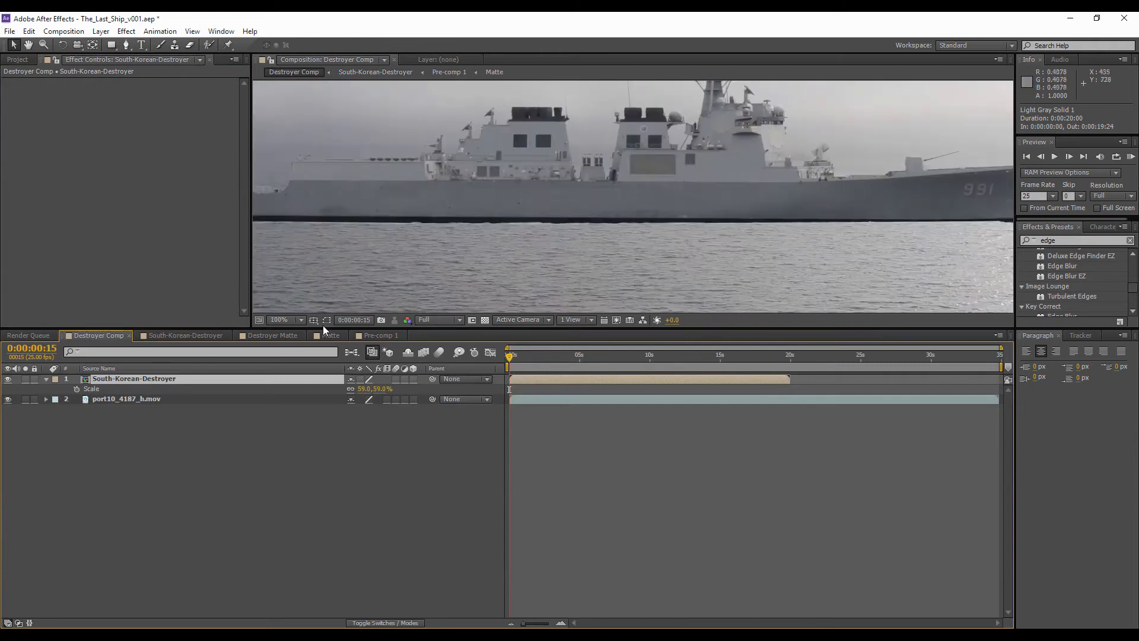
pyautogui.click(147, 337)
# - Inspect the waterline edge near the stern and compare it with Adjustment Layer 1's Simple Choker off and on
pyautogui.scroll(-1, 579, 229)
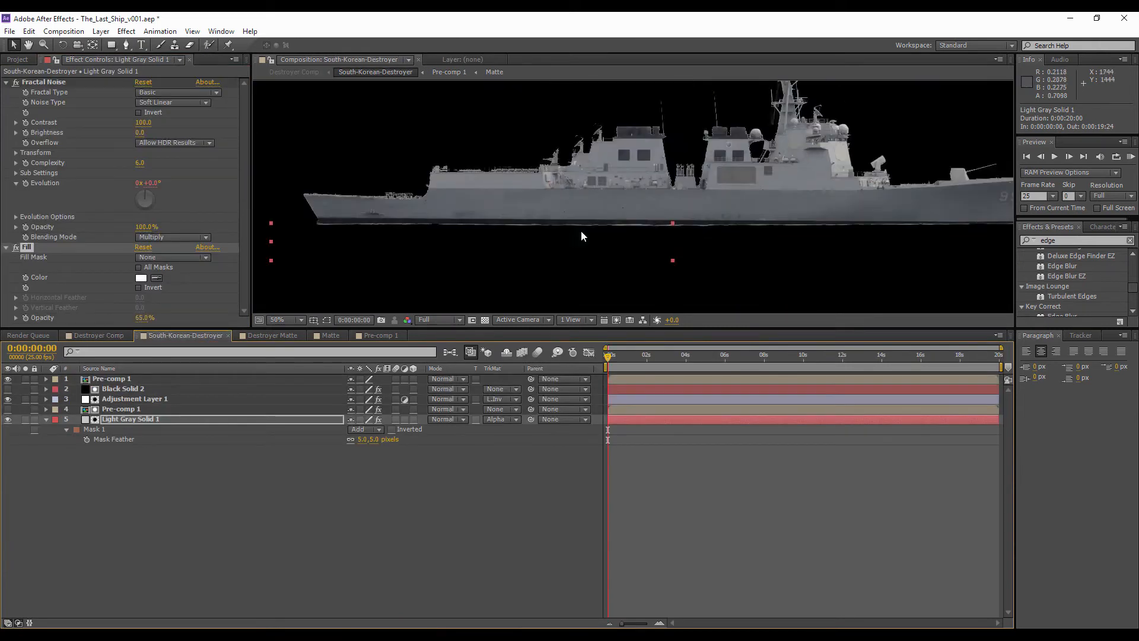
pyautogui.moveTo(544, 216); pyautogui.dragTo(755, 194)
pyautogui.scroll(1, 585, 219)
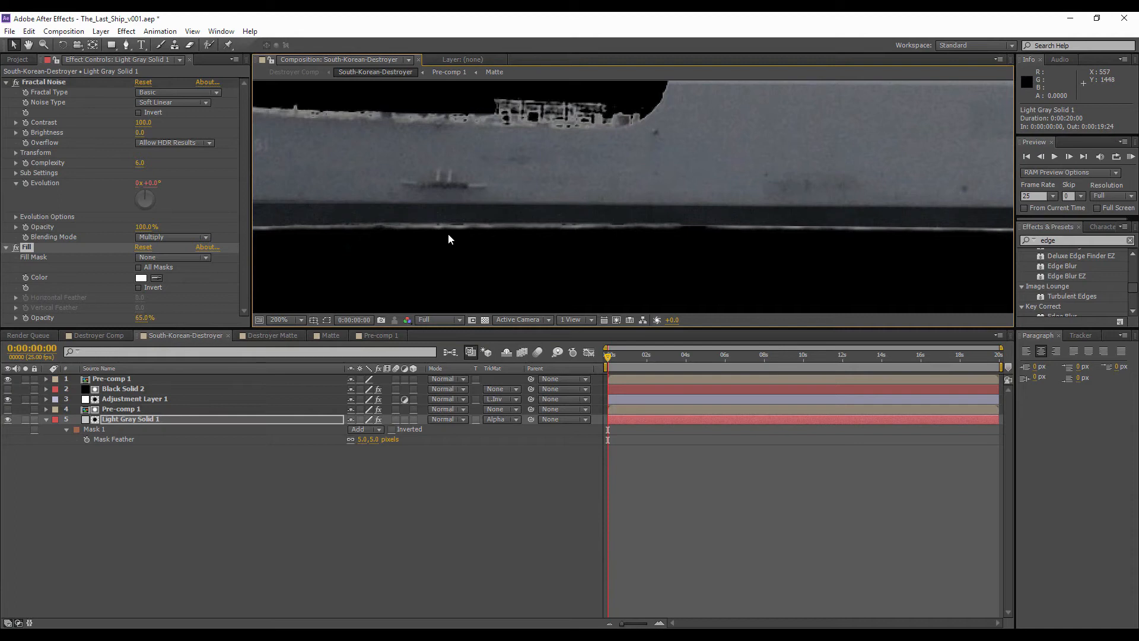
pyautogui.scroll(-1, 616, 241)
pyautogui.scroll(1, 520, 237)
pyautogui.moveTo(521, 237); pyautogui.dragTo(412, 241)
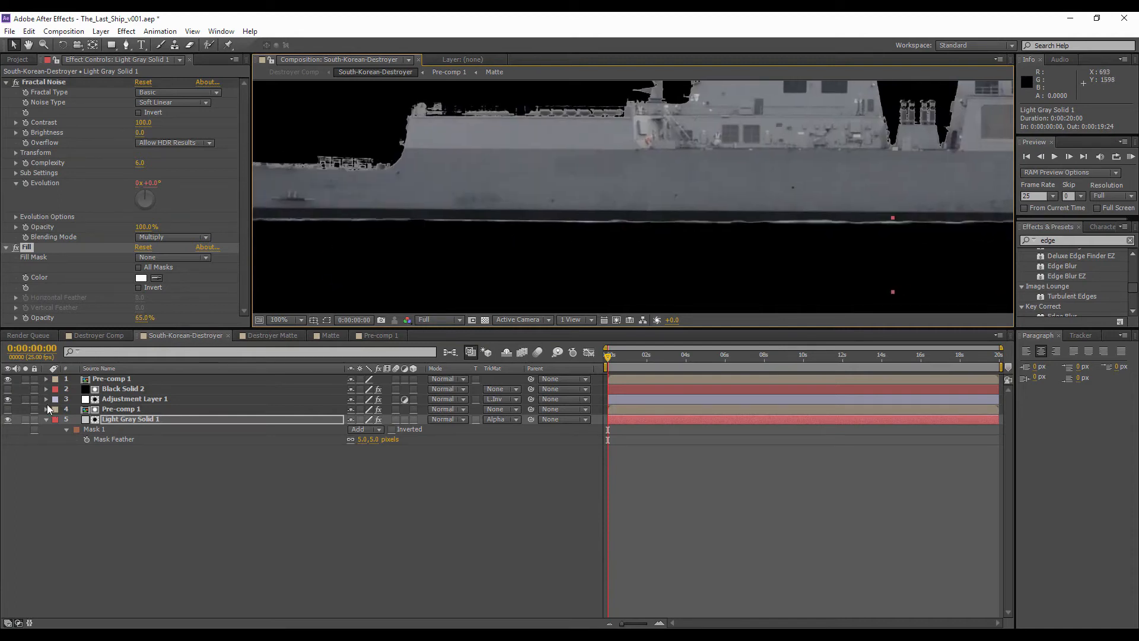
pyautogui.click(113, 400)
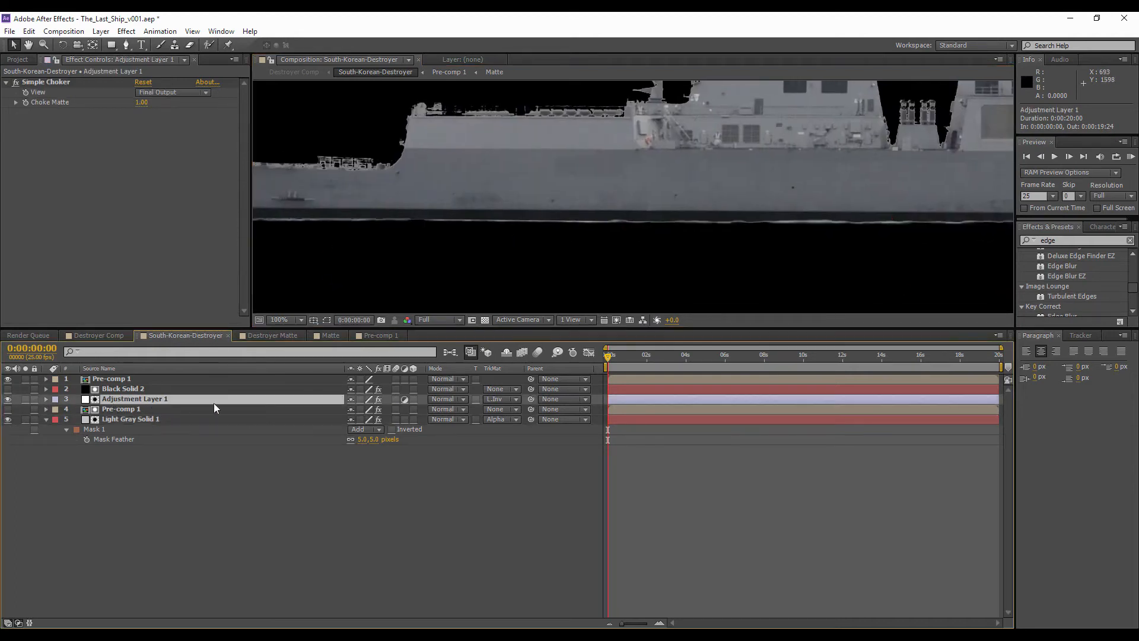
pyautogui.click(16, 84)
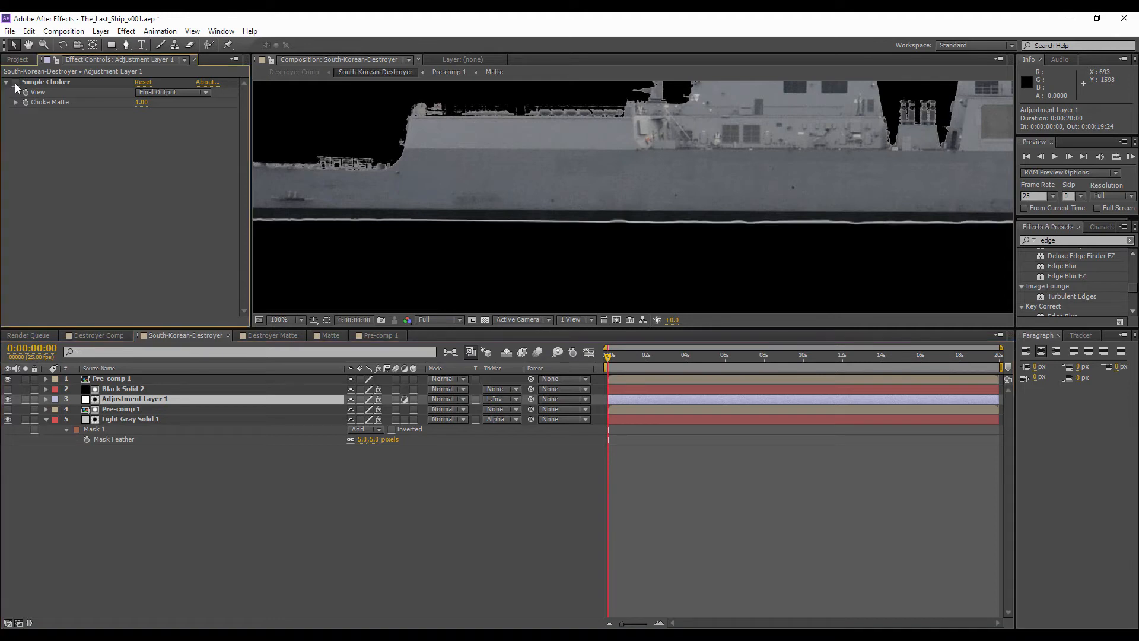
pyautogui.click(15, 85)
# - Try a Choke Matte of 0.50 in Adjustment Layer 1's Simple Choker and undo the change
pyautogui.click(142, 104)
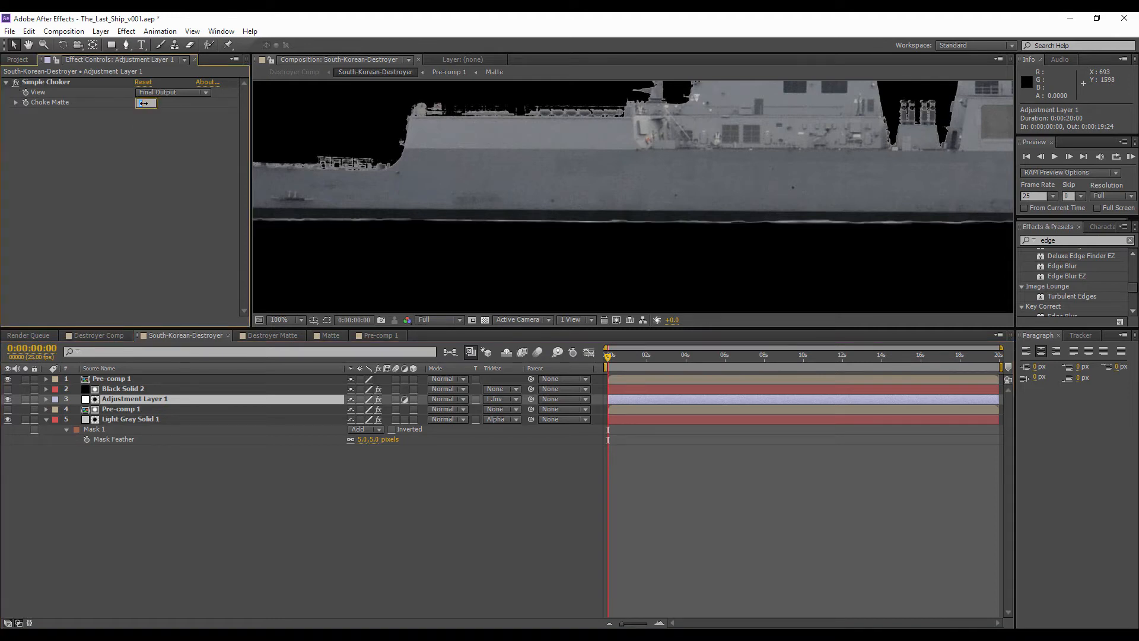
pyautogui.press('Return')
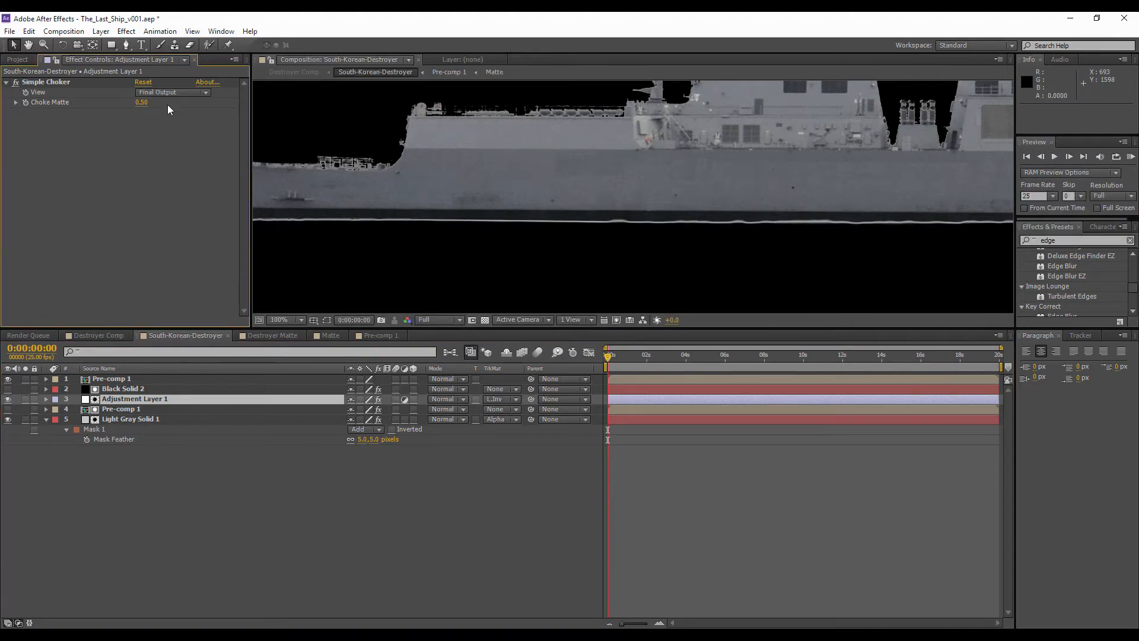
pyautogui.hotkey('ctrl', 'z')
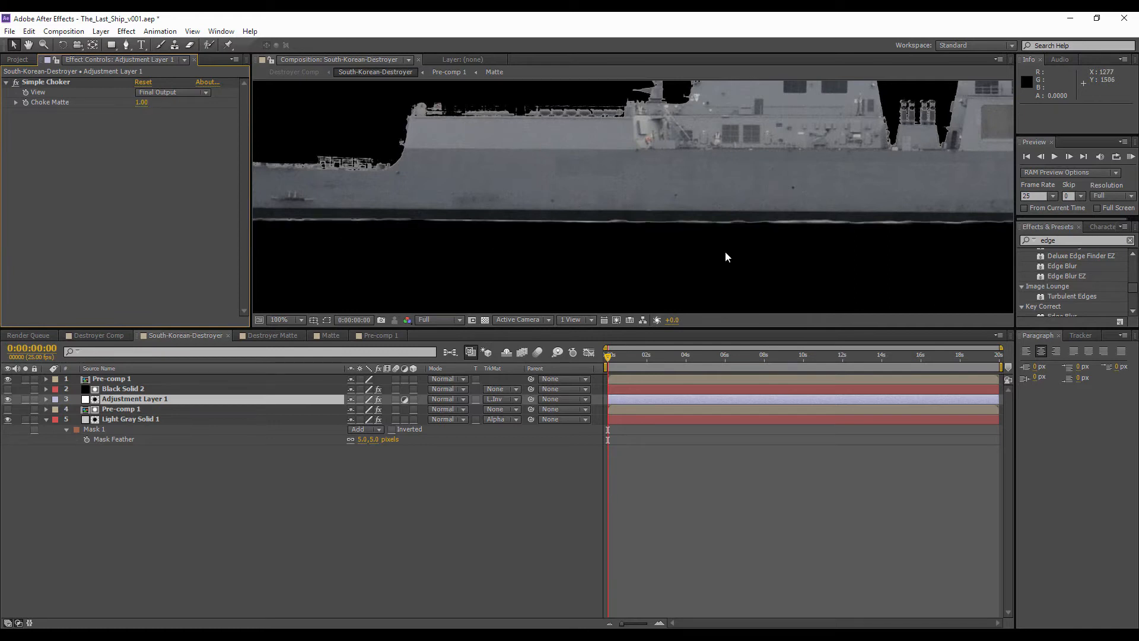
pyautogui.scroll(-1, 728, 257)
pyautogui.click(156, 489)
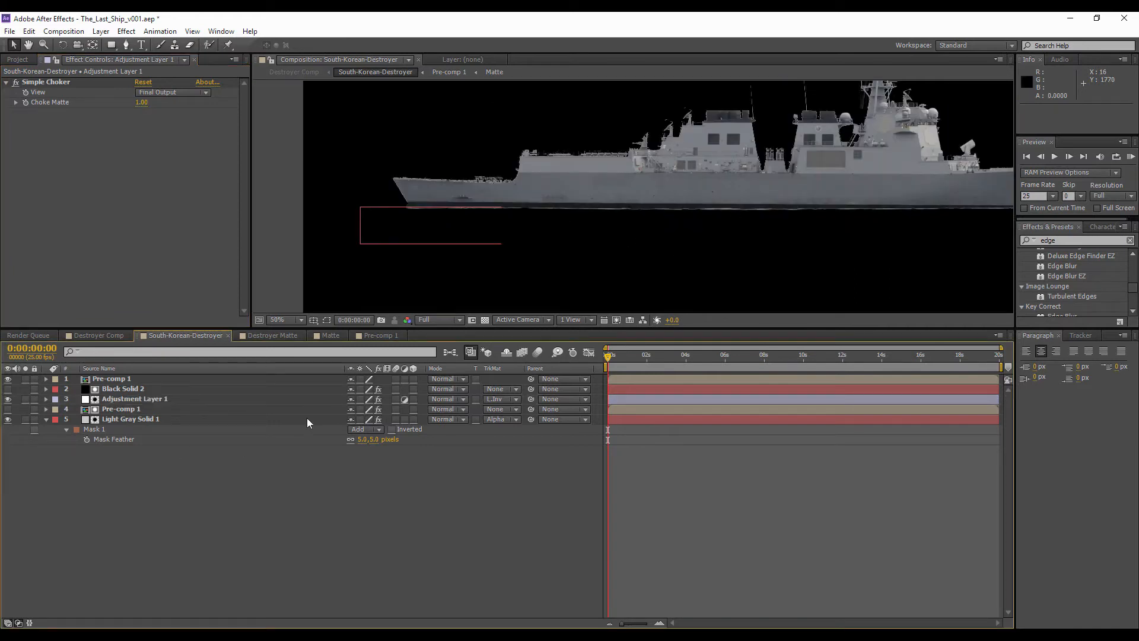
# - Add Water_Foam_Wave.mov from Water Assets as the bottom layer and shift it to start 15 frames before the comp's start
pyautogui.click(47, 419)
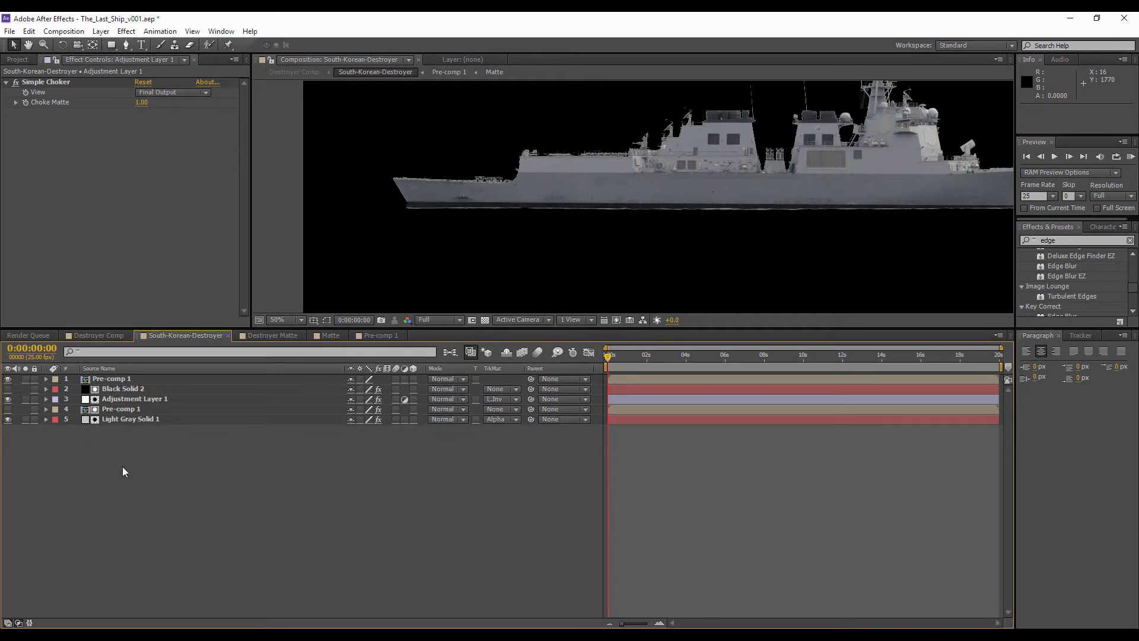
pyautogui.click(18, 59)
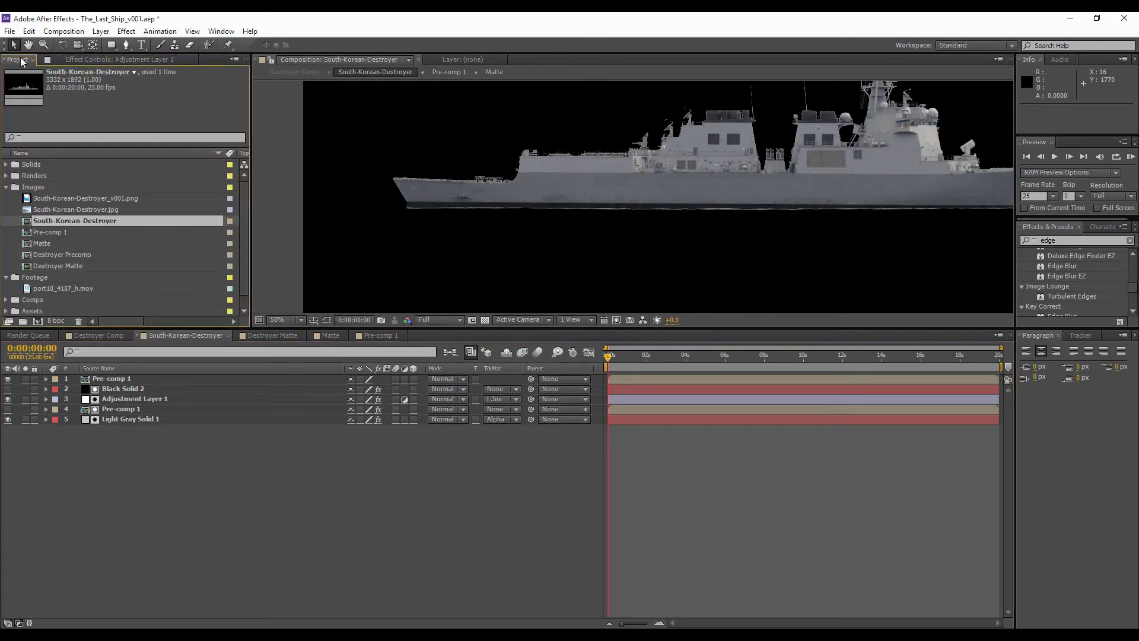
pyautogui.click(7, 187)
pyautogui.click(7, 232)
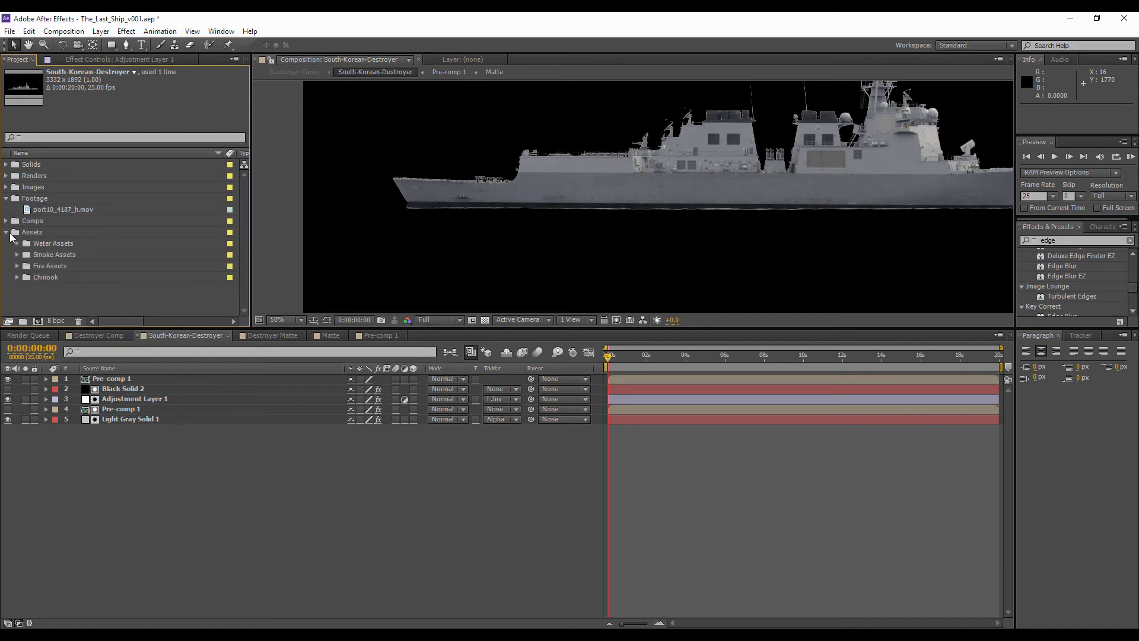
pyautogui.click(17, 244)
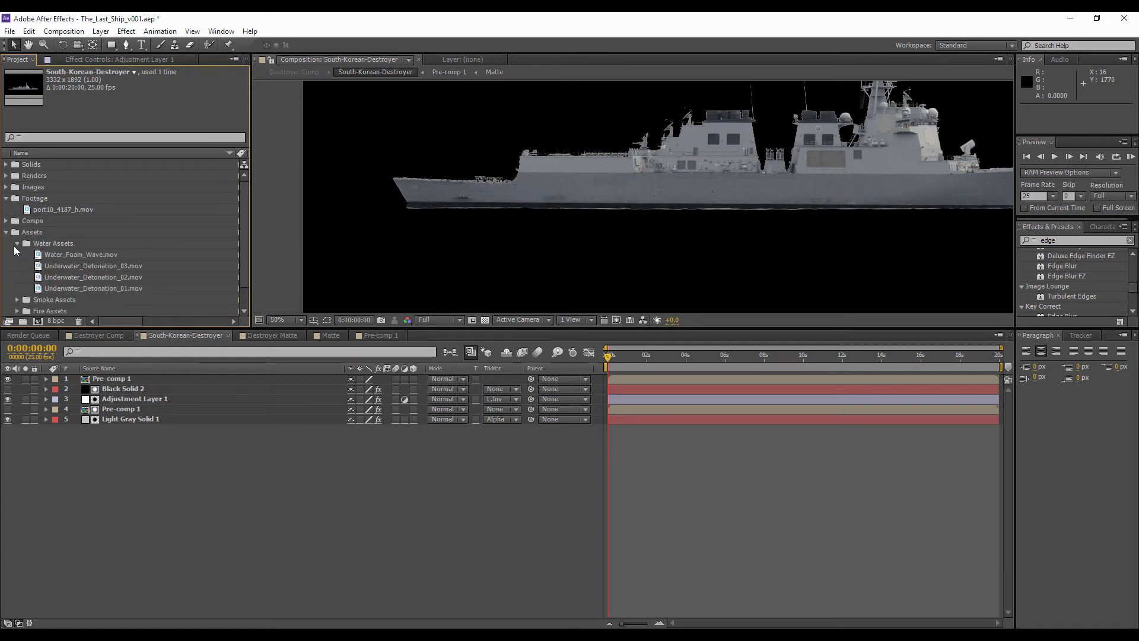
pyautogui.click(65, 257)
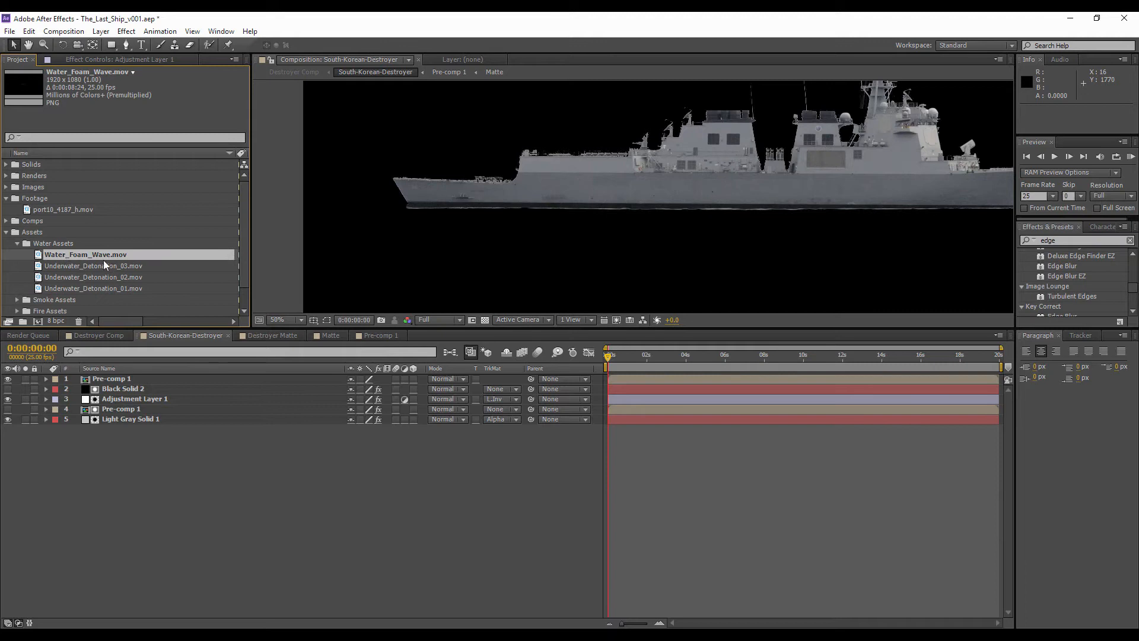
pyautogui.moveTo(52, 257); pyautogui.dragTo(160, 429)
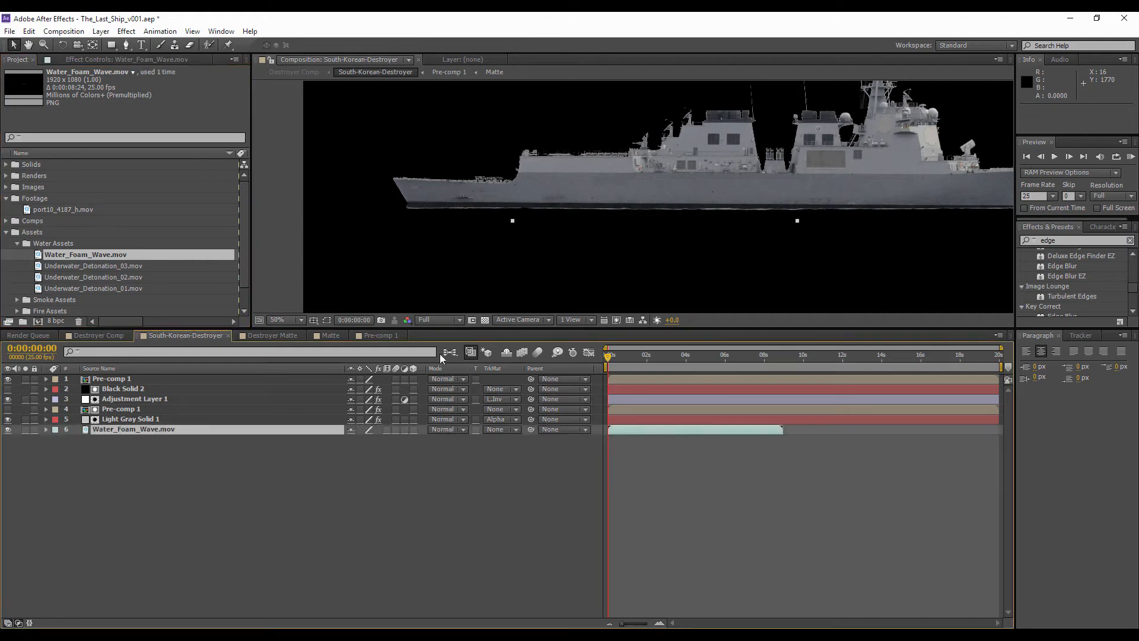
pyautogui.moveTo(663, 431); pyautogui.dragTo(651, 431)
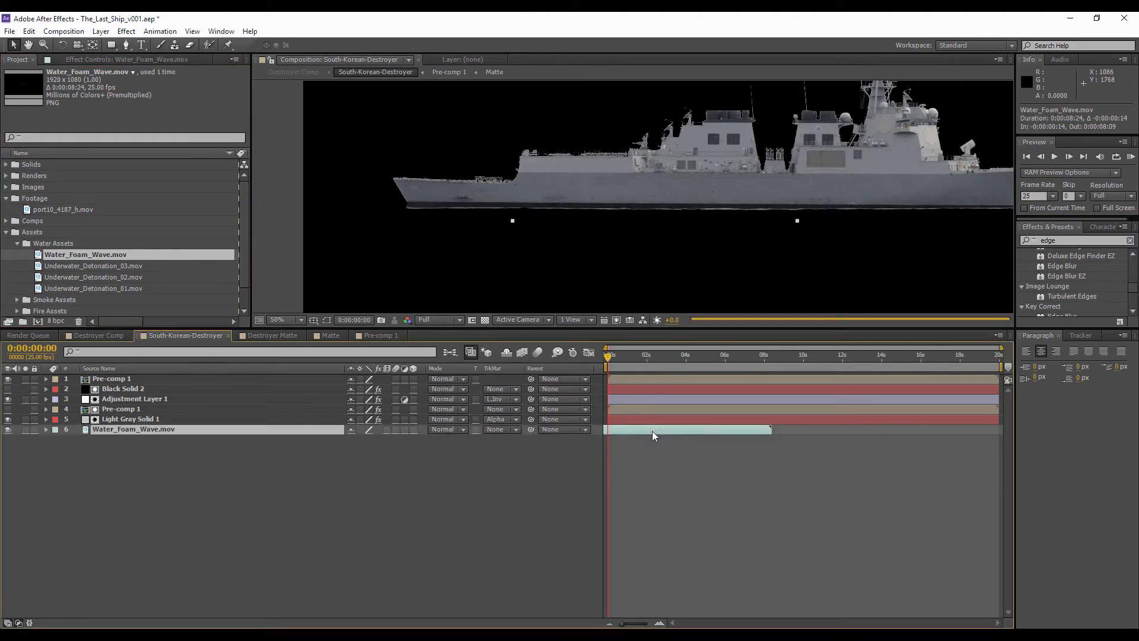
# - Stretch the foam clip into a wide, flat strip along the hull's waterline, positioned at about 882, 1442, and check it at 0:00:03:11
pyautogui.scroll(-2, 679, 246)
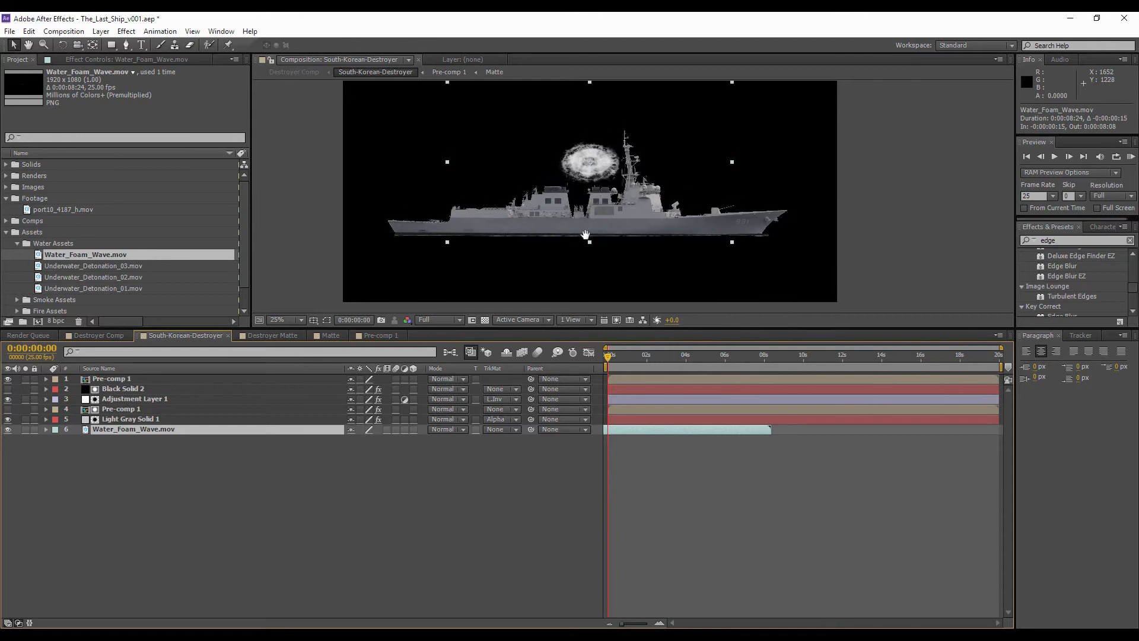
pyautogui.moveTo(735, 126); pyautogui.dragTo(1083, 196)
pyautogui.moveTo(604, 205); pyautogui.dragTo(634, 179)
pyautogui.scroll(2, 646, 201)
pyautogui.moveTo(678, 227); pyautogui.dragTo(679, 316)
pyautogui.click(636, 357)
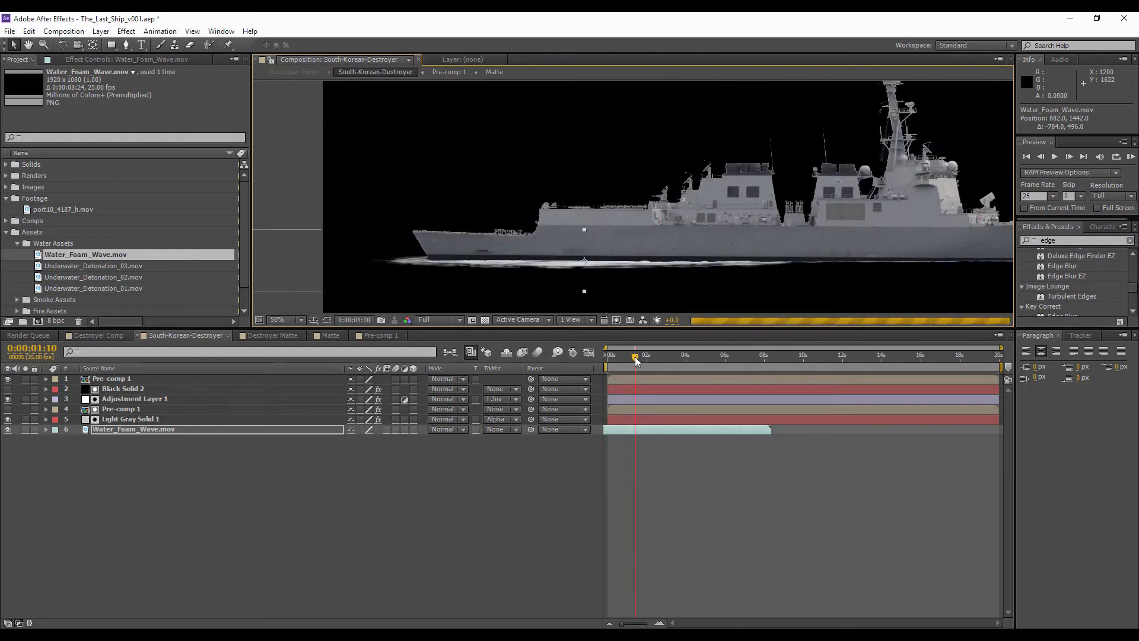
pyautogui.press(',')
pyautogui.click(676, 360)
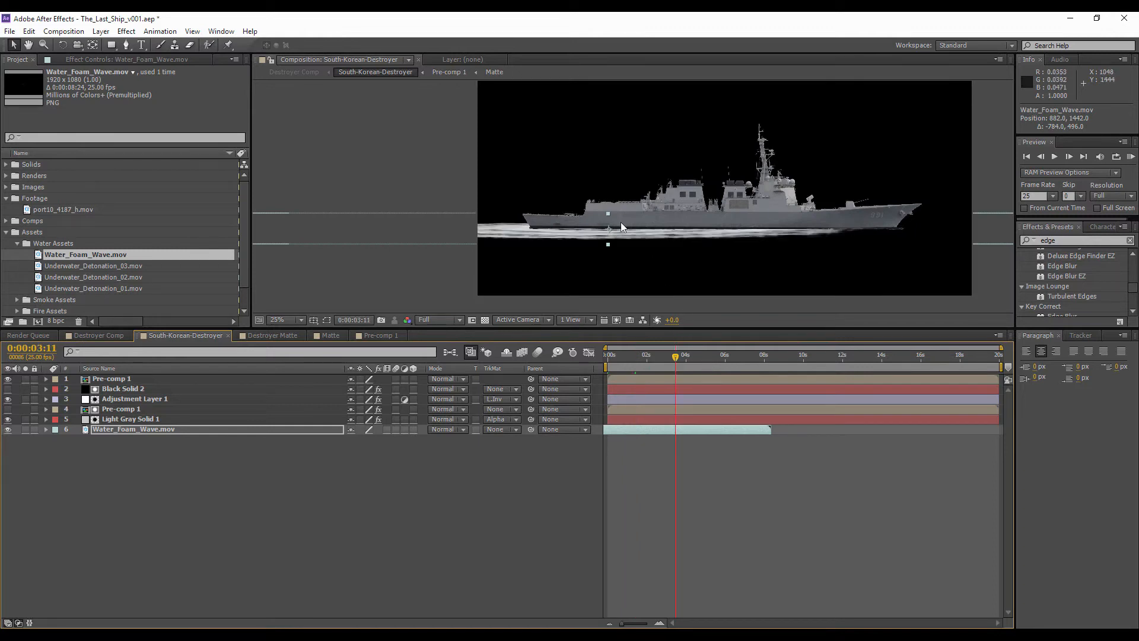
# - Flatten the foam clip to a scale of 345% by 8% and move it along the waterline to about 1274, 1436
pyautogui.moveTo(608, 213); pyautogui.dragTo(700, 246)
pyautogui.scroll(1, 675, 229)
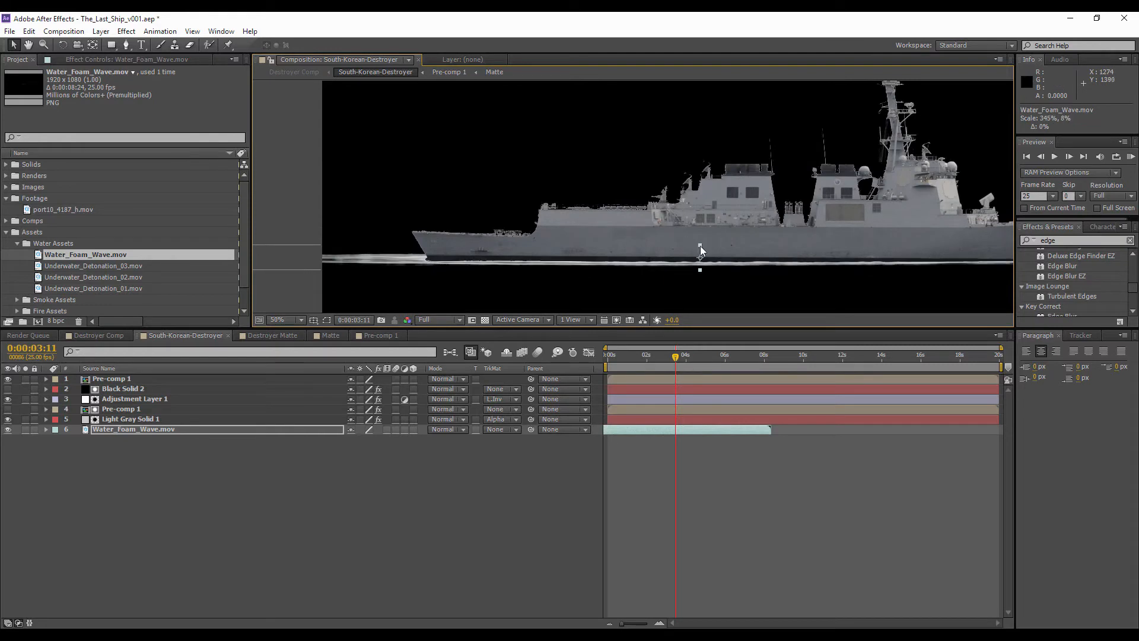
pyautogui.press('Down')
pyautogui.press('Down')
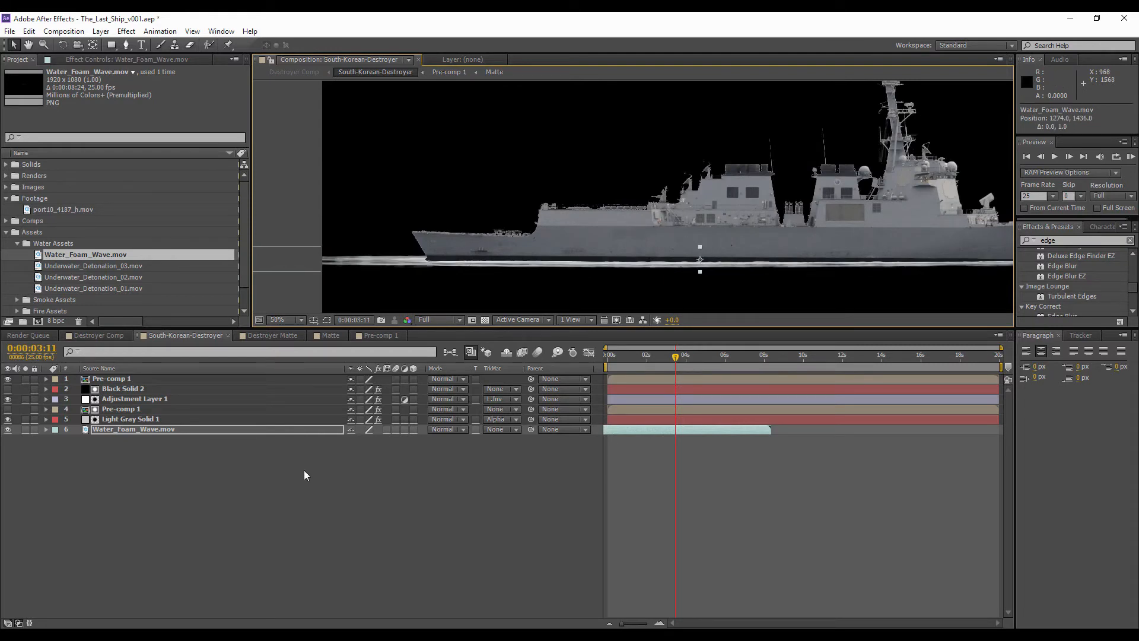
# - Try an opacity of 75% on Water_Foam_Wave.mov and check the foam around the hull in Destroyer Comp
pyautogui.press('t')
pyautogui.click(356, 440)
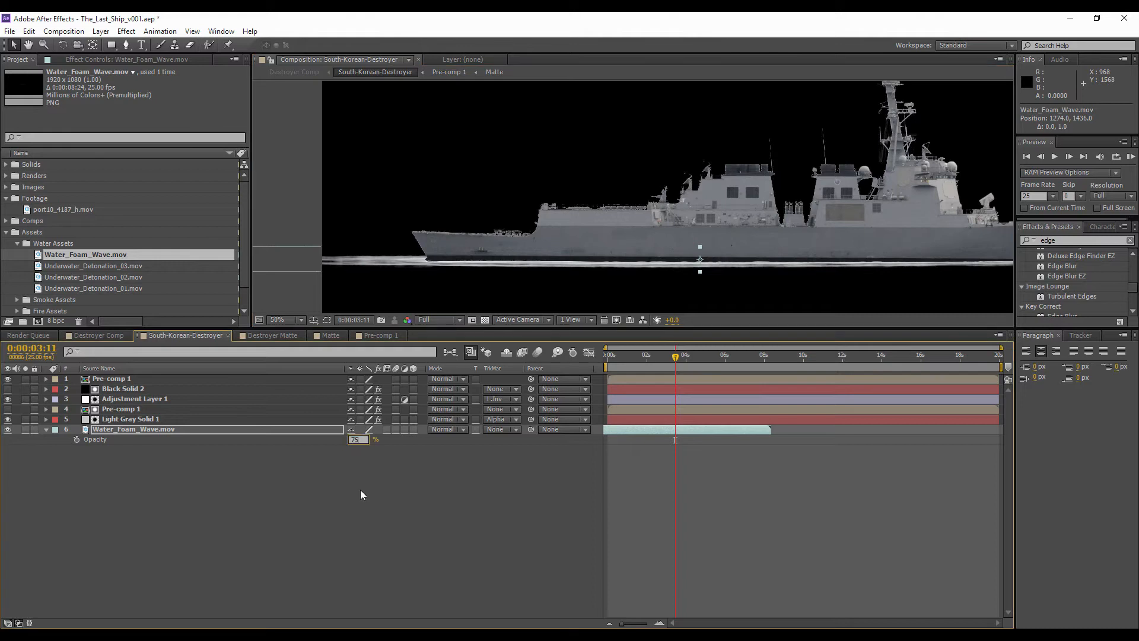
pyautogui.write('75')
pyautogui.click(361, 493)
pyautogui.scroll(-2, 661, 207)
pyautogui.moveTo(721, 219); pyautogui.dragTo(667, 221)
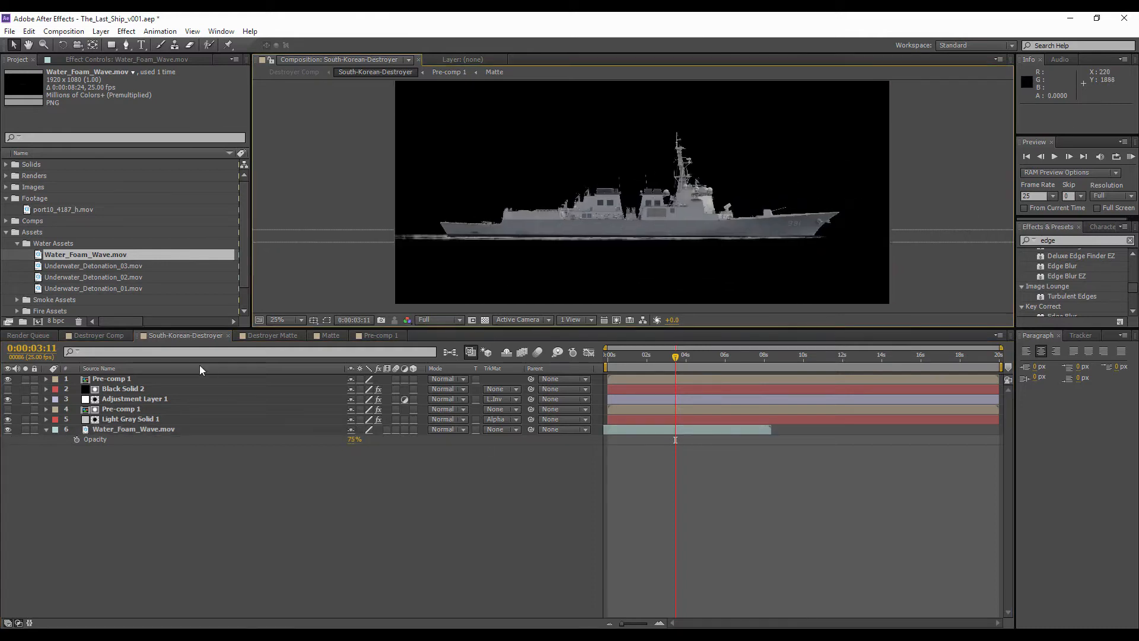
pyautogui.click(118, 336)
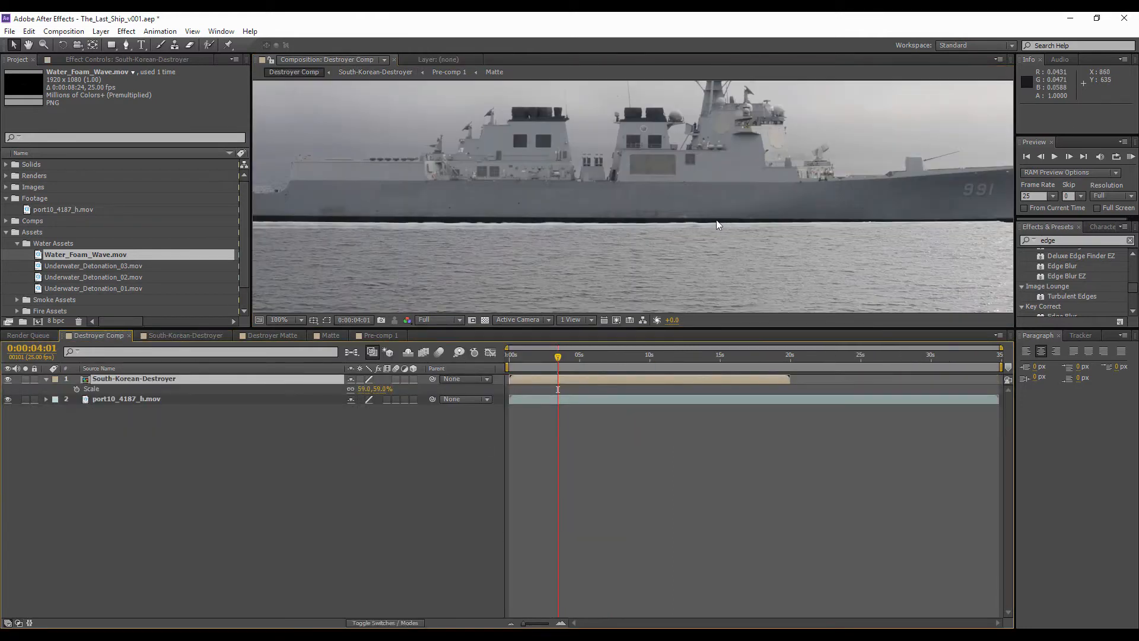
pyautogui.scroll(-2, 716, 220)
pyautogui.moveTo(705, 199); pyautogui.dragTo(706, 217)
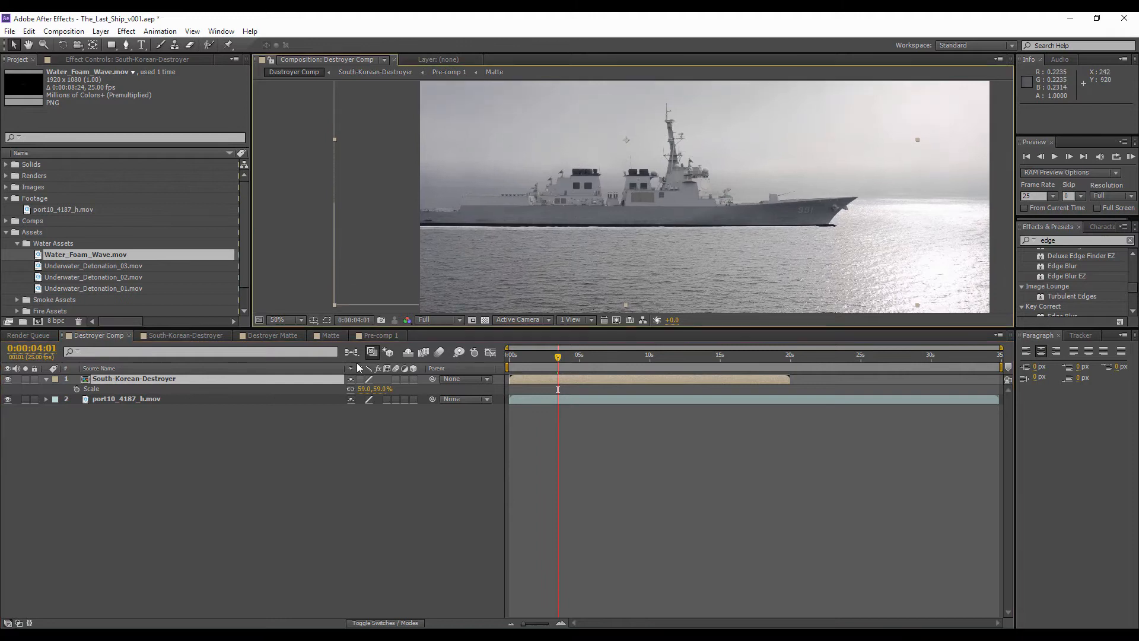
# - Try Water_Foam_Wave.mov at 100% opacity and compare the waterline in Destroyer Comp
pyautogui.click(179, 337)
pyautogui.press('t')
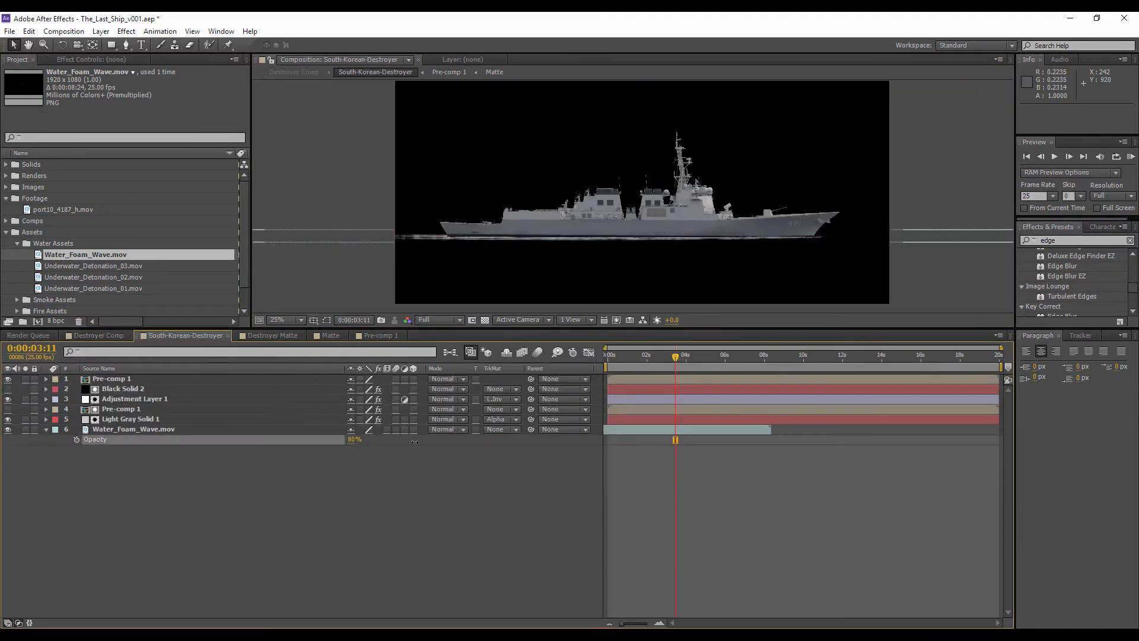
pyautogui.moveTo(415, 442); pyautogui.dragTo(457, 427)
pyautogui.click(92, 336)
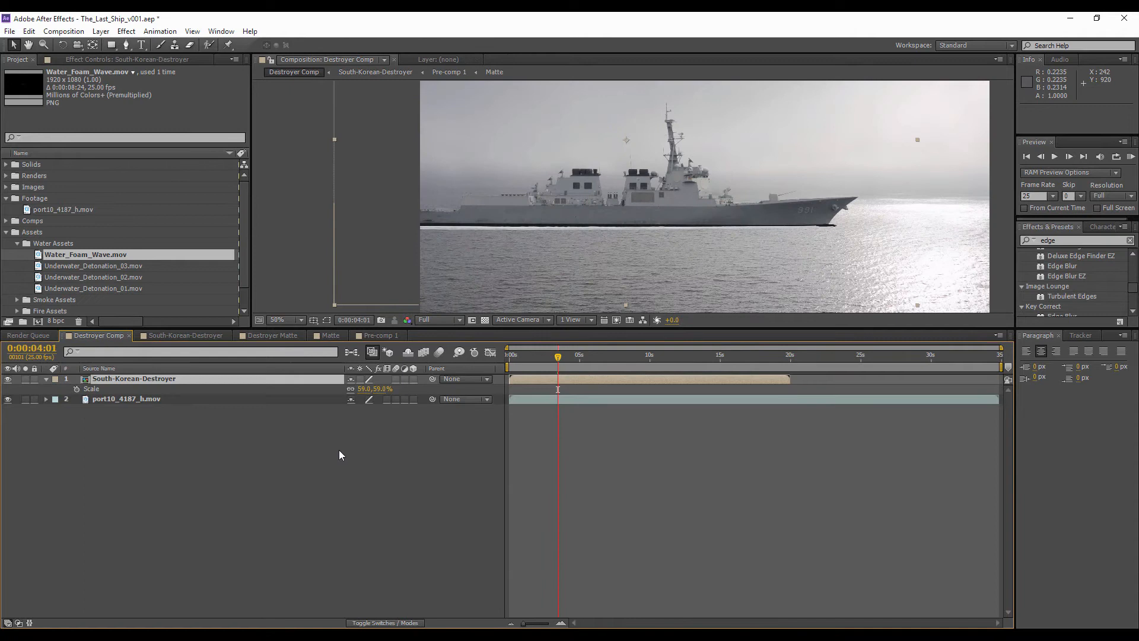
pyautogui.click(191, 337)
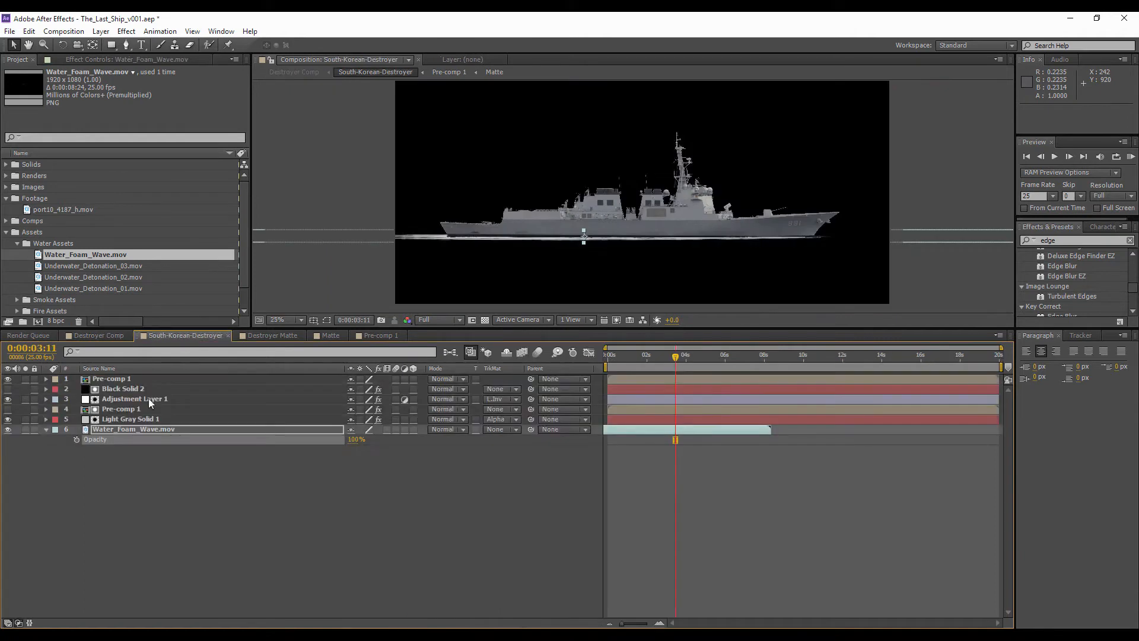
# - Apply a Curves effect to Water_Foam_Wave.mov and bend the RGB curve downward to darken the foam
pyautogui.rightClick(127, 429)
pyautogui.moveTo(196, 356)
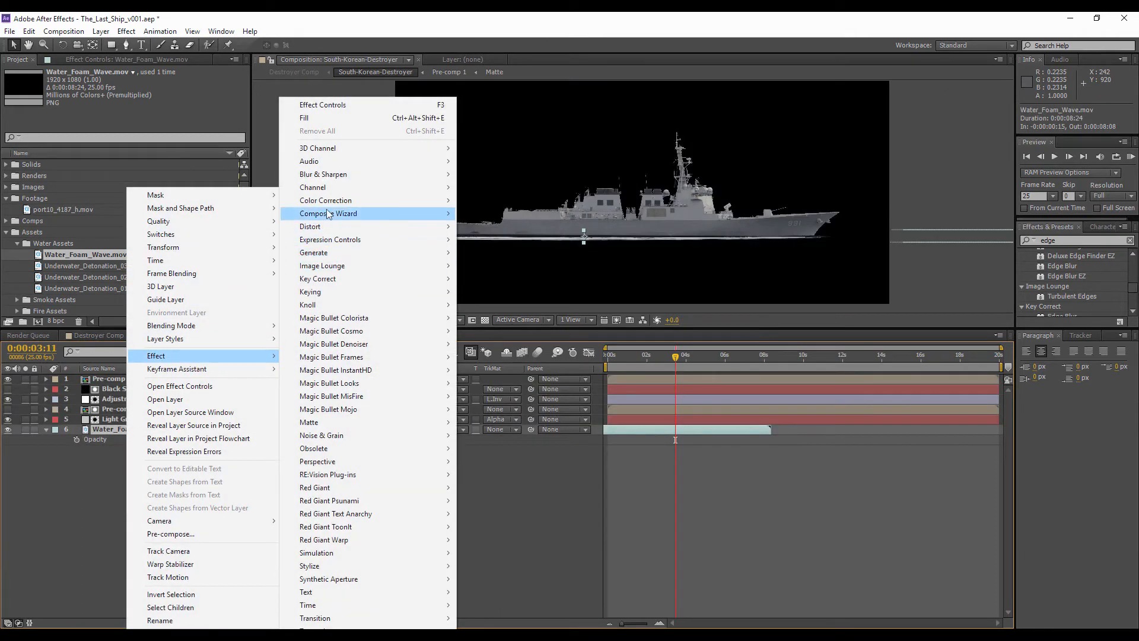
pyautogui.moveTo(326, 201)
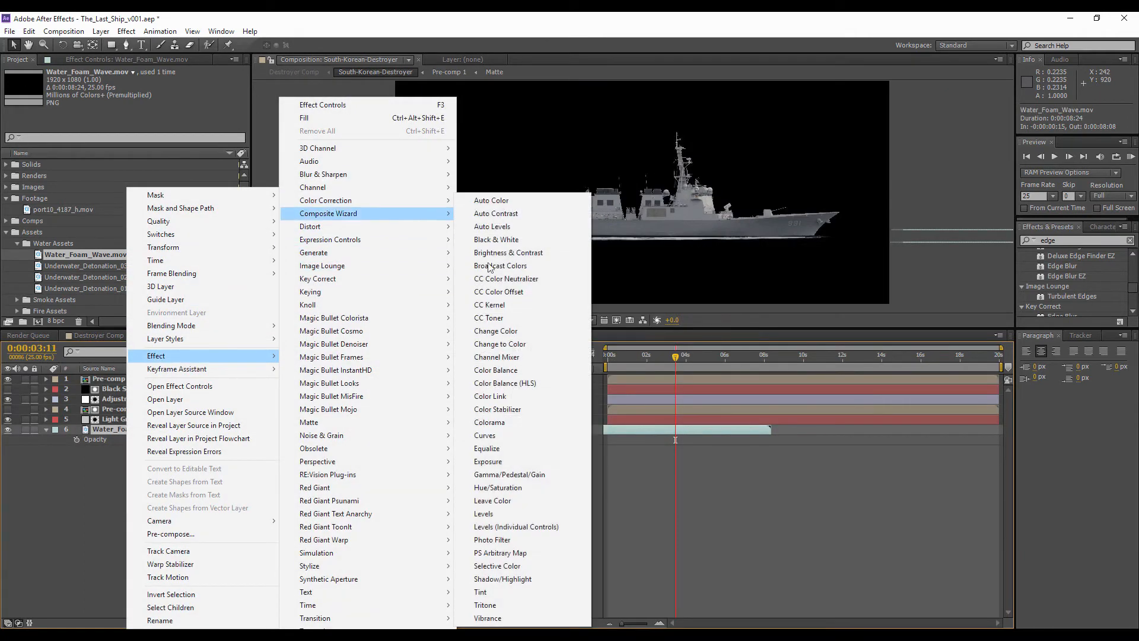
pyautogui.click(490, 436)
pyautogui.moveTo(79, 163); pyautogui.dragTo(95, 176)
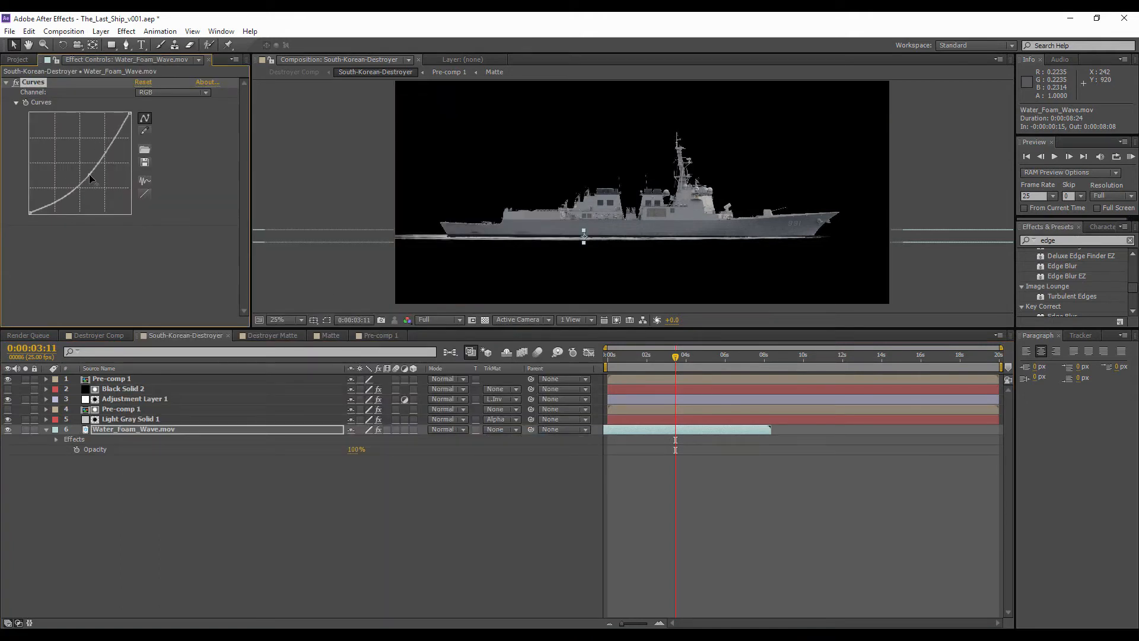
# - Copy the port10_4187_h.mov layer from Destroyer Comp into South-Korean-Destroyer and place it beneath all other layers
pyautogui.click(108, 334)
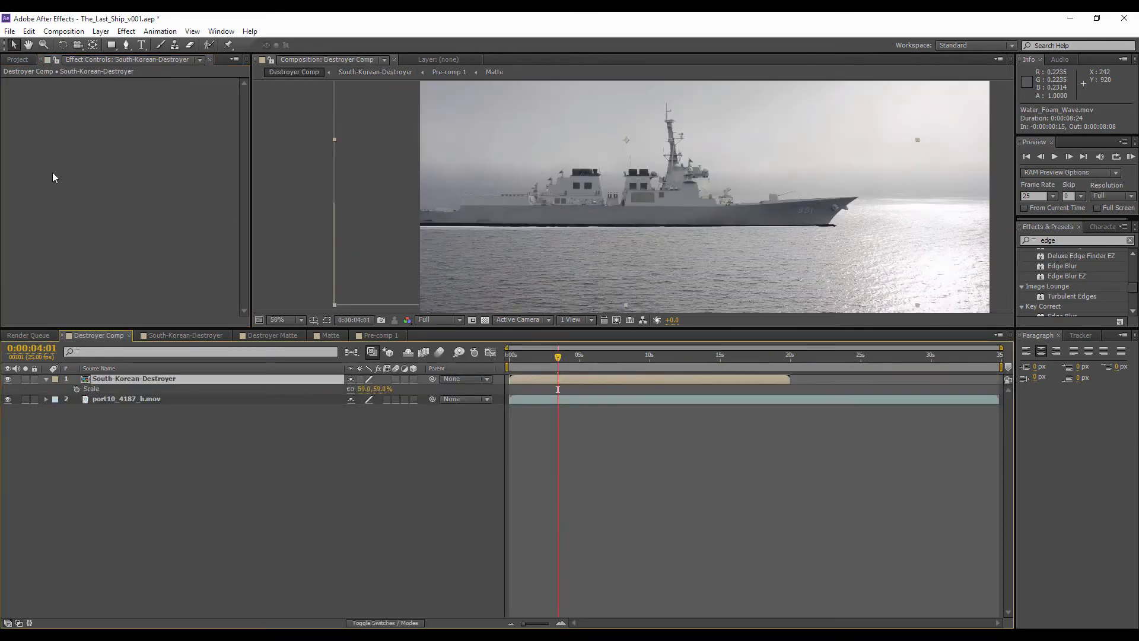
pyautogui.click(129, 399)
pyautogui.hotkey('ctrl', 'c')
pyautogui.click(158, 335)
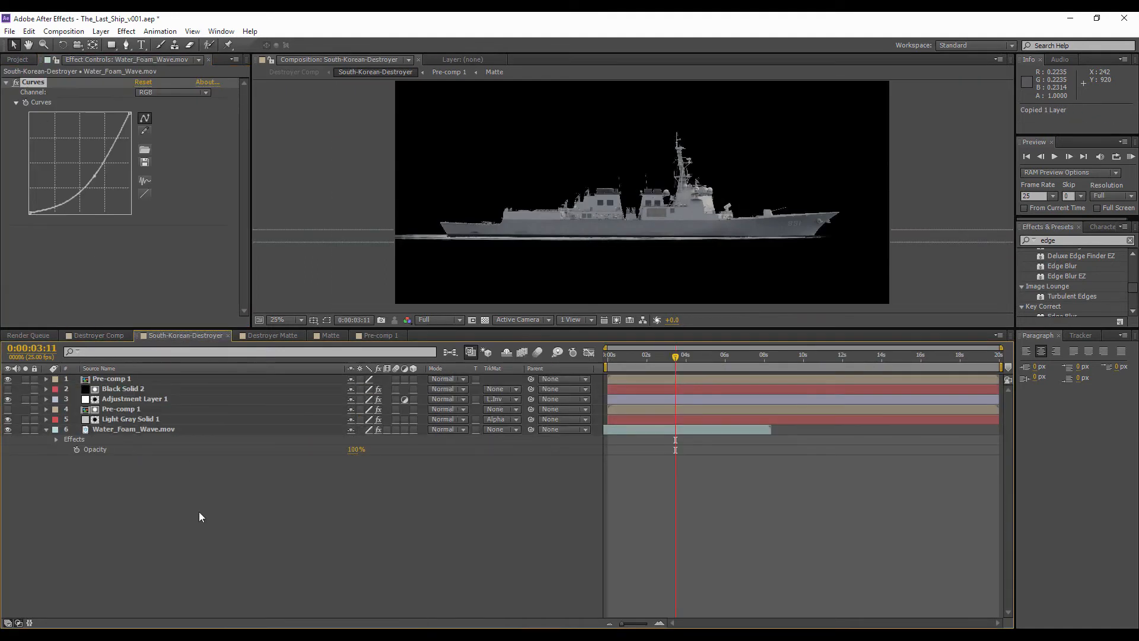
pyautogui.hotkey('ctrl', 'v')
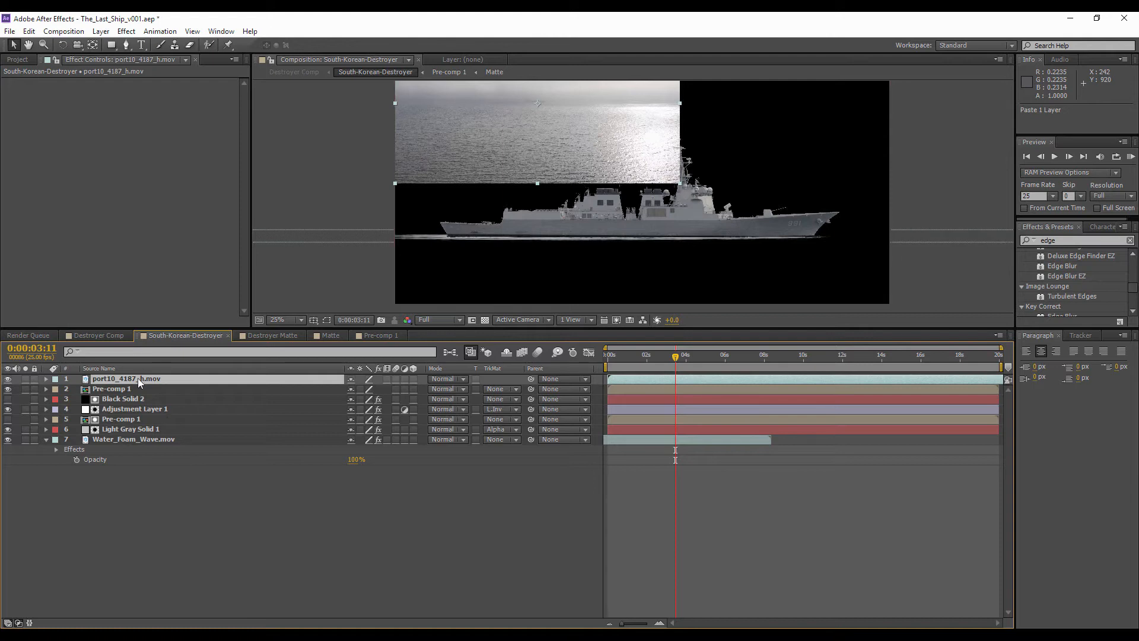
pyautogui.moveTo(139, 379); pyautogui.dragTo(140, 466)
# - Position the port10_4187_h.mov layer behind the ship at about 1608, 1232 and scale it to 165%
pyautogui.moveTo(513, 172); pyautogui.dragTo(605, 265)
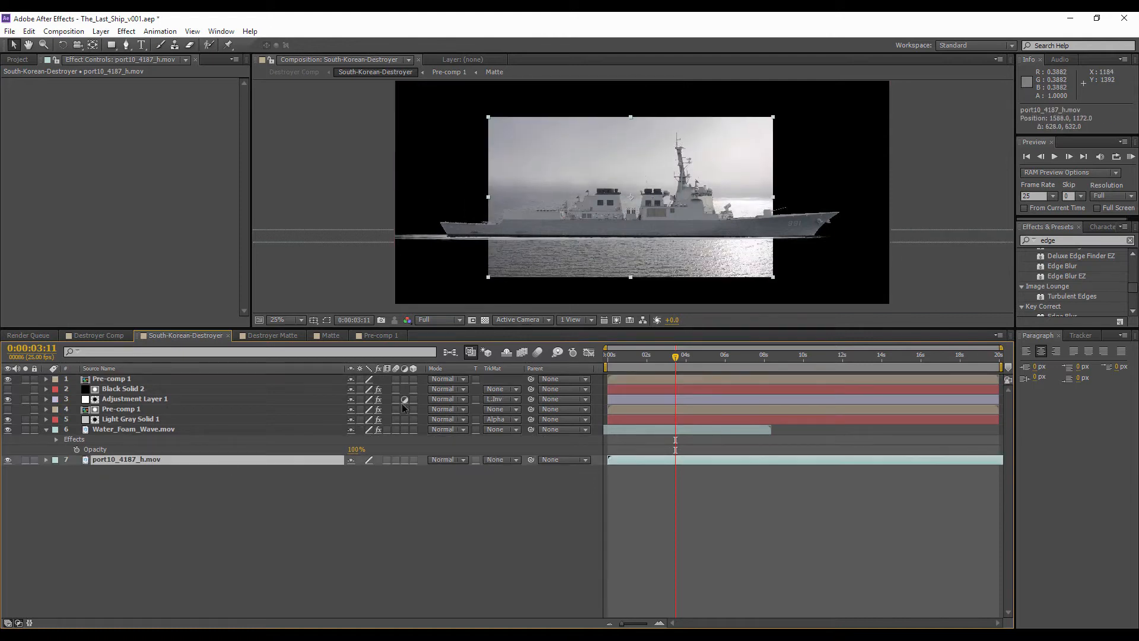
pyautogui.press('s')
pyautogui.moveTo(374, 469); pyautogui.dragTo(488, 369)
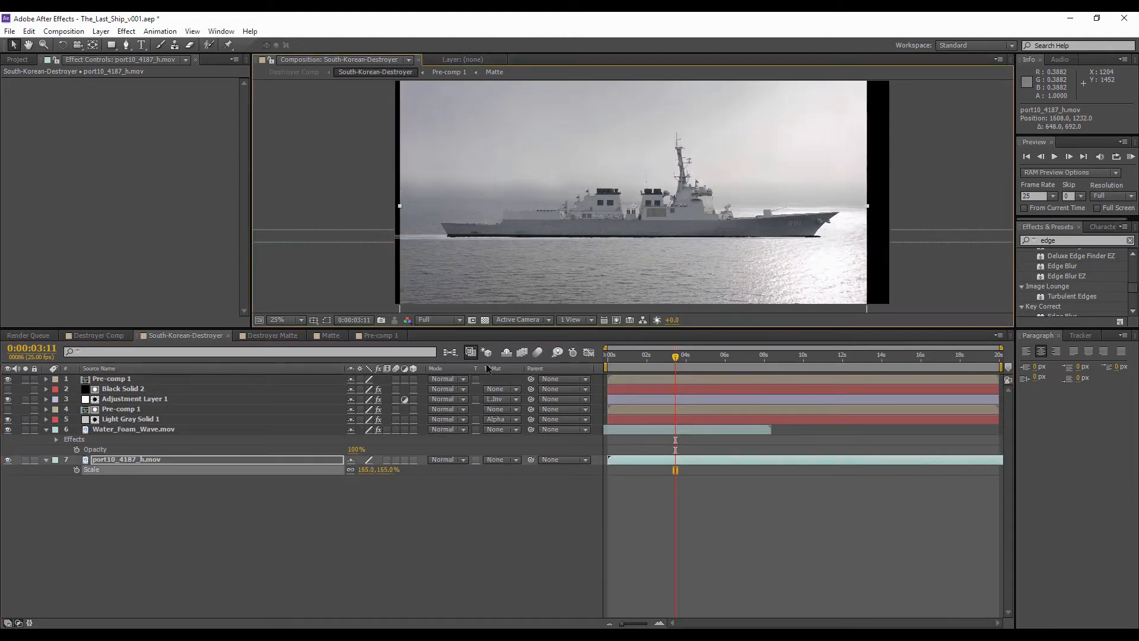
# - Raise the midpoint of the foam's Curves slightly to brighten it and set Water_Foam_Wave.mov's opacity to 81%
pyautogui.scroll(4, 564, 234)
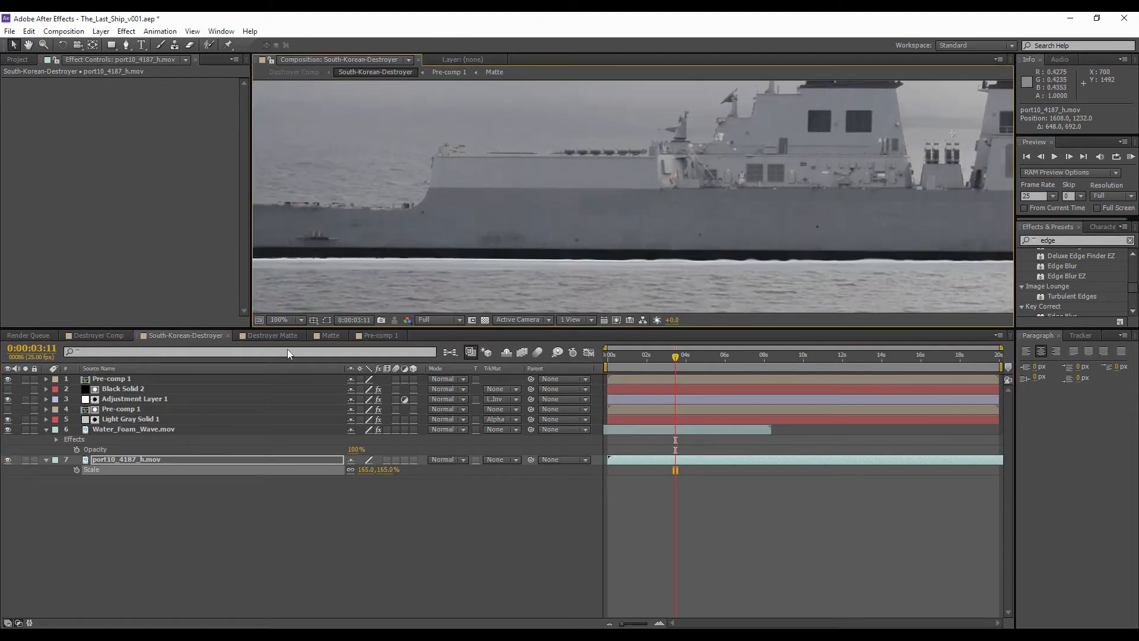
pyautogui.click(109, 431)
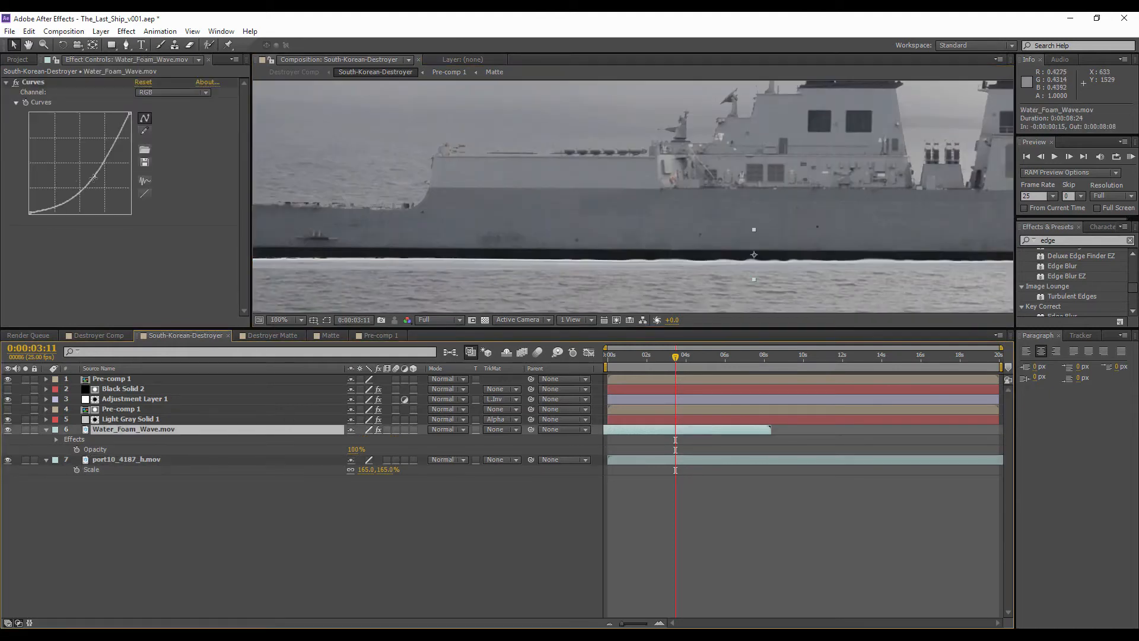
pyautogui.moveTo(94, 176); pyautogui.dragTo(90, 173)
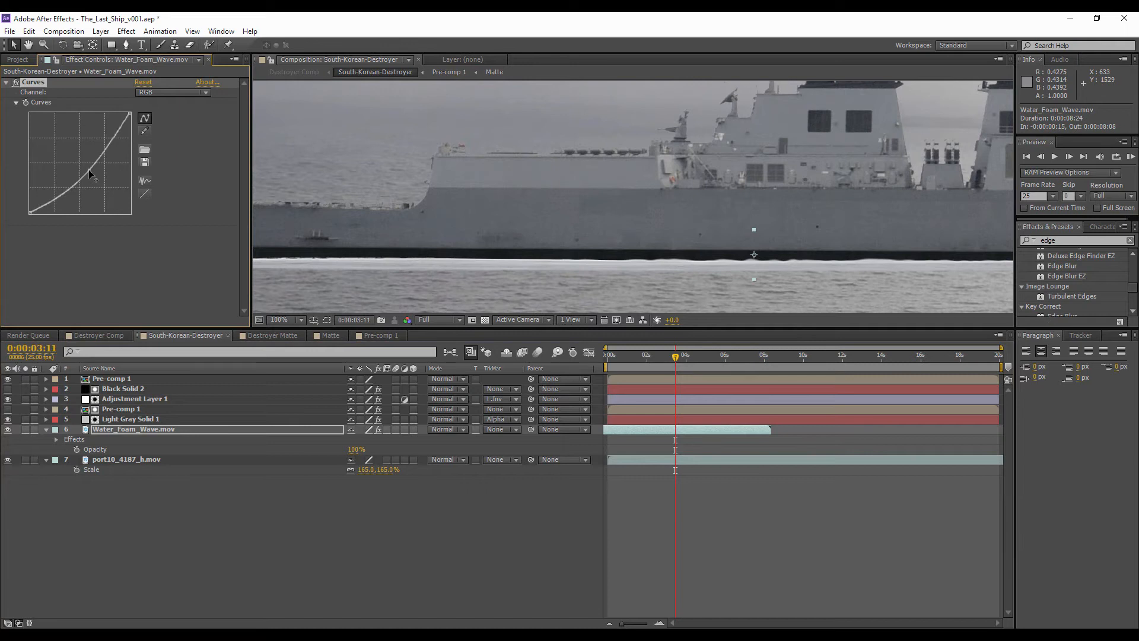
pyautogui.press('t')
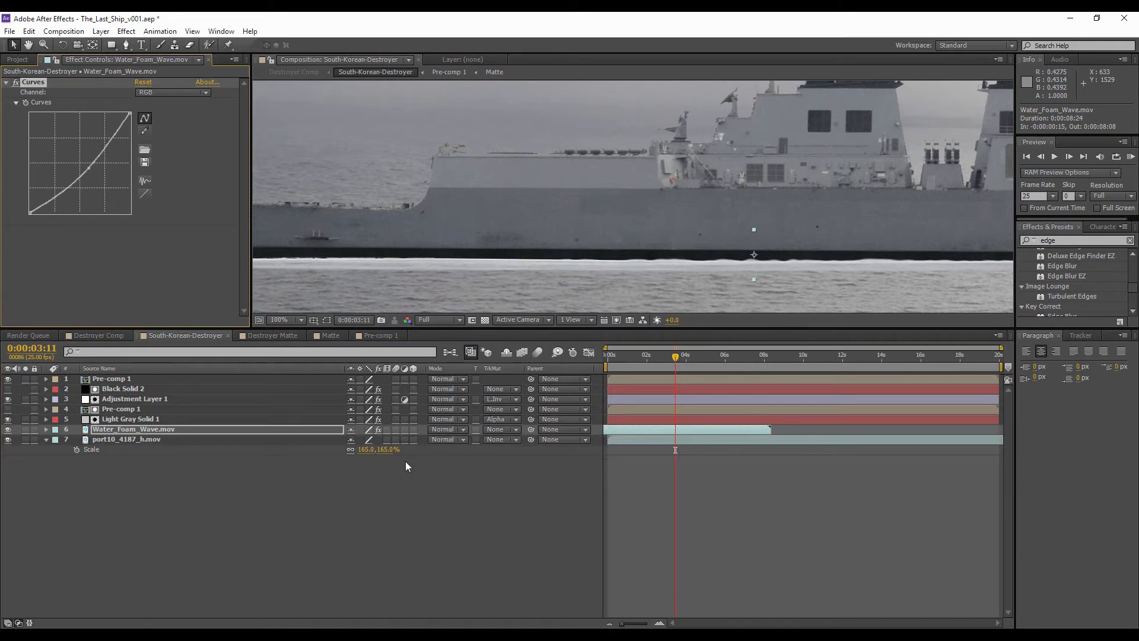
pyautogui.press('t')
pyautogui.moveTo(354, 441); pyautogui.dragTo(336, 441)
# - Set the Fill effect's opacity on Light Gray Solid 1 to 50%
pyautogui.click(136, 418)
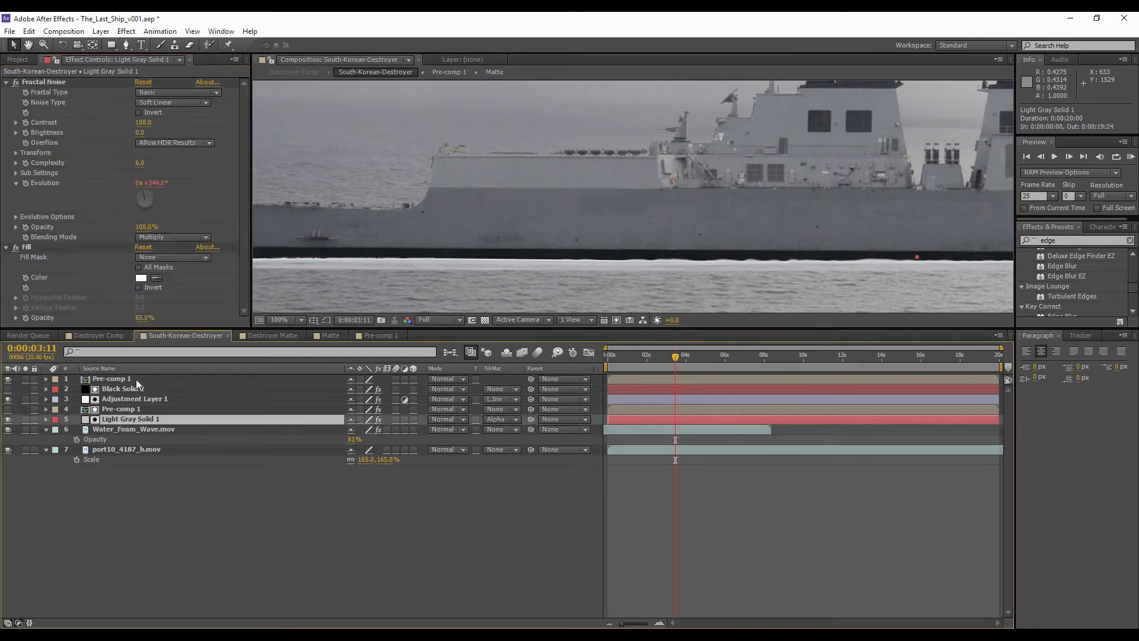
pyautogui.click(145, 318)
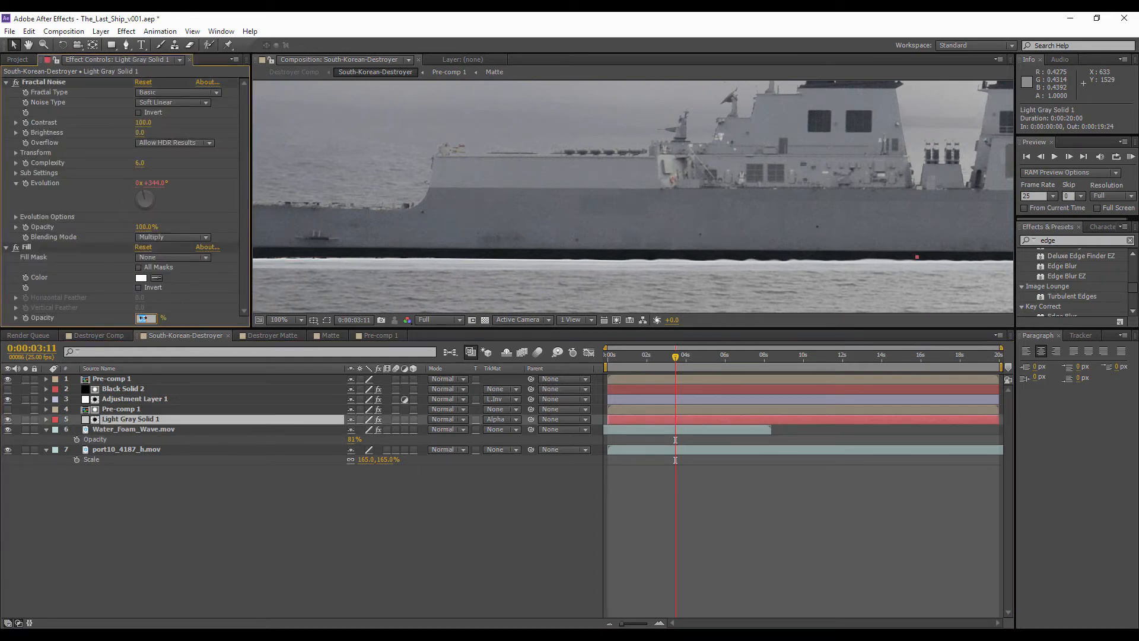
pyautogui.click(190, 306)
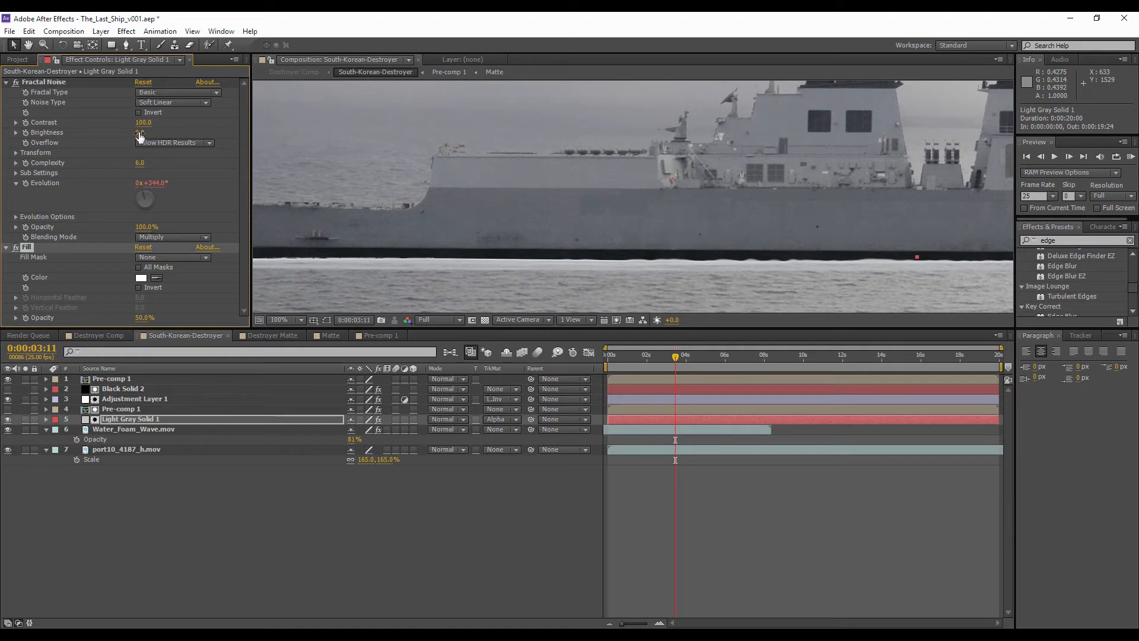
# - Set the Simple Choker's Choke Matte to -2.00 on the Pre-comp 1 layer above Light Gray Solid 1
pyautogui.click(133, 408)
pyautogui.click(144, 102)
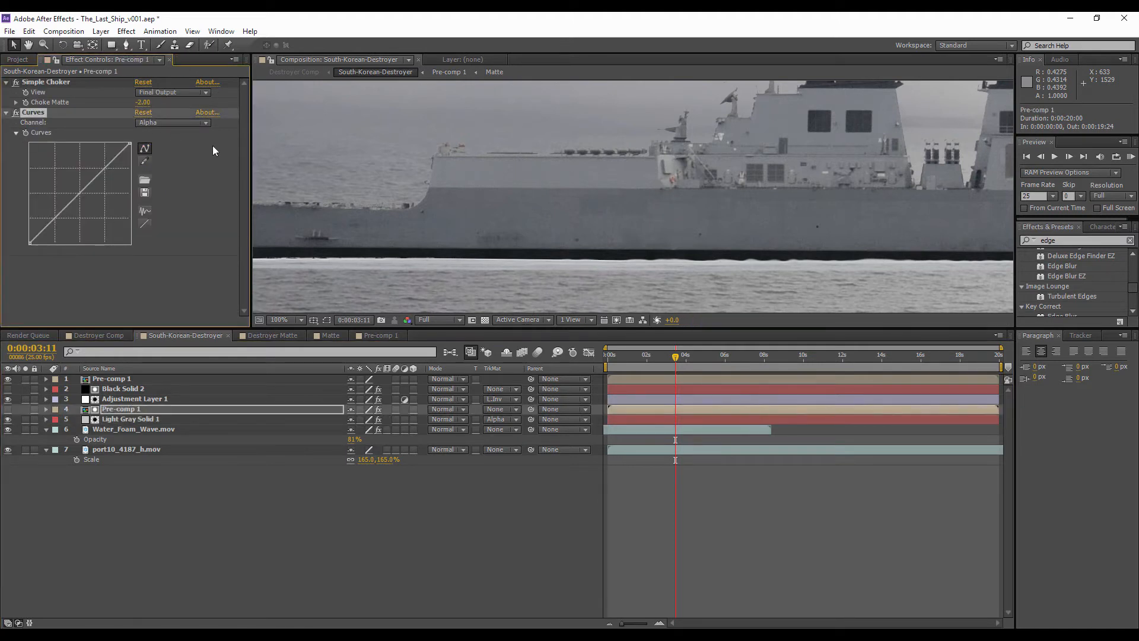
# - Hide Water_Foam_Wave.mov, try Choke Matte values of 2 and 5 on Adjustment Layer 1, and set it back to 1
pyautogui.click(9, 432)
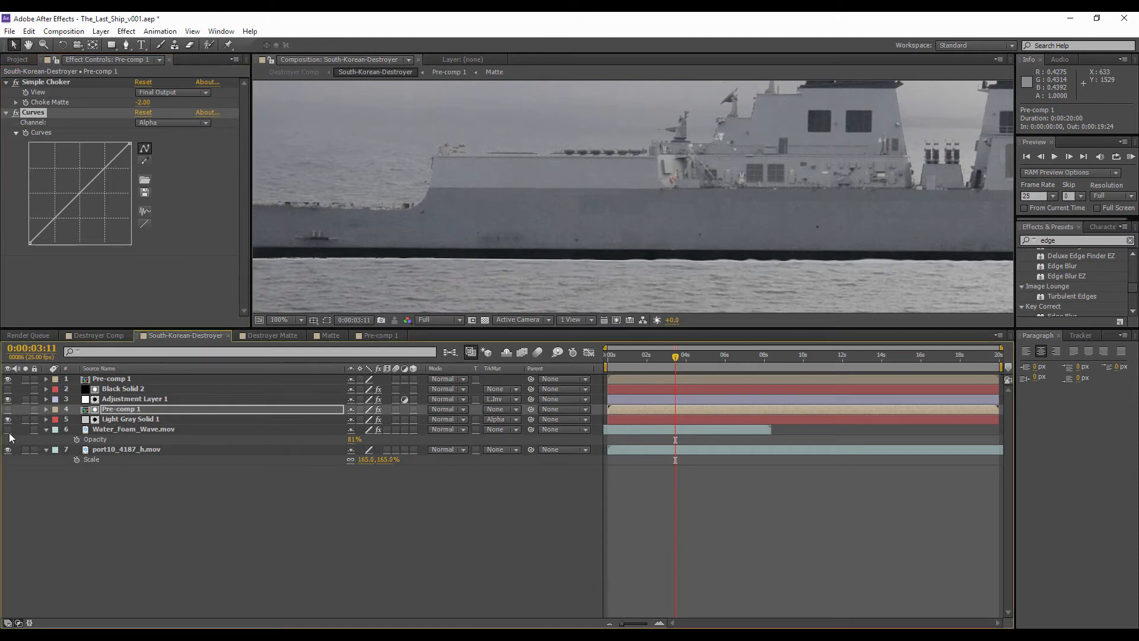
pyautogui.click(127, 399)
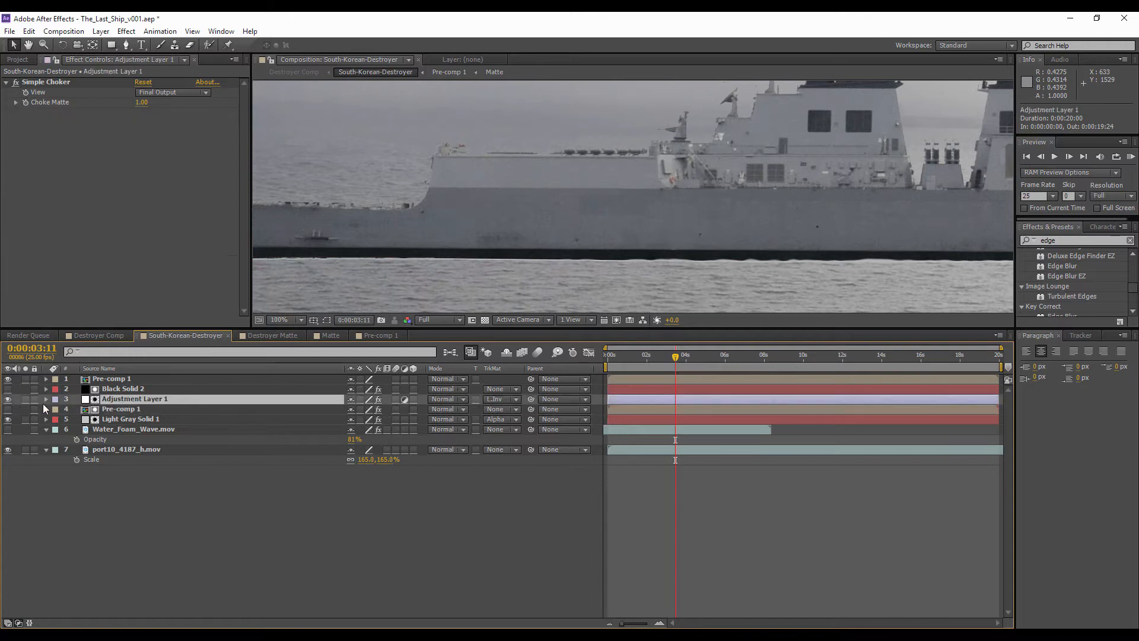
pyautogui.click(7, 399)
pyautogui.click(139, 104)
pyautogui.write('2')
pyautogui.click(134, 138)
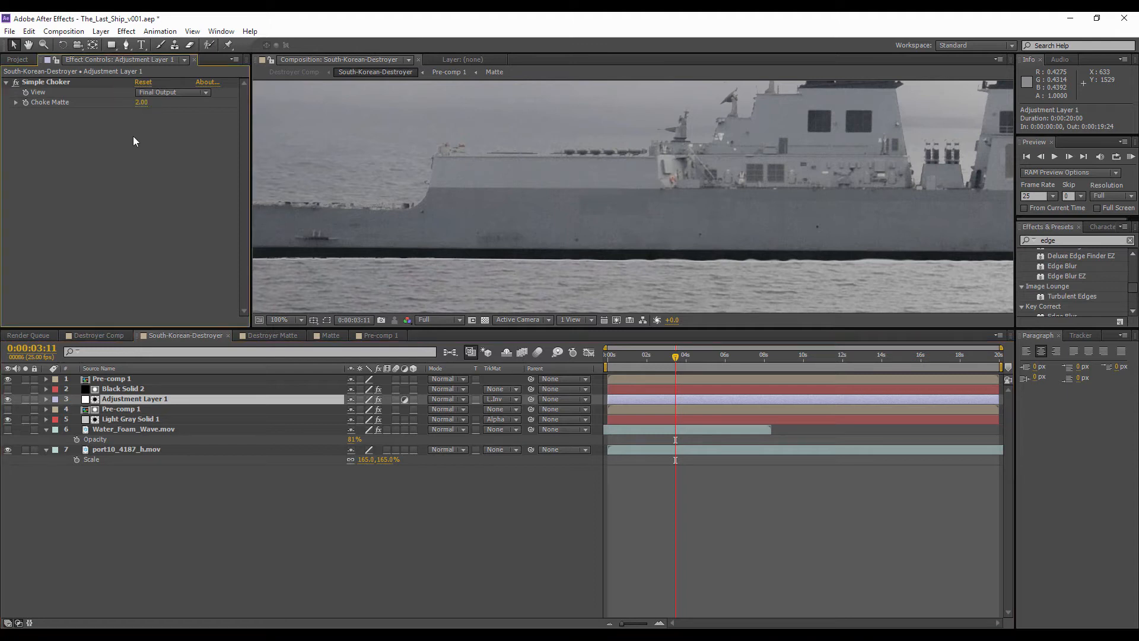
pyautogui.click(141, 102)
pyautogui.write('5')
pyautogui.click(140, 147)
pyautogui.click(142, 103)
pyautogui.write('1')
pyautogui.click(141, 153)
# - Toggle port10_4187_h.mov to compare the ship with and without its background, leaving that layer hidden in South-Korean-Destroyer
pyautogui.click(8, 451)
pyautogui.click(8, 452)
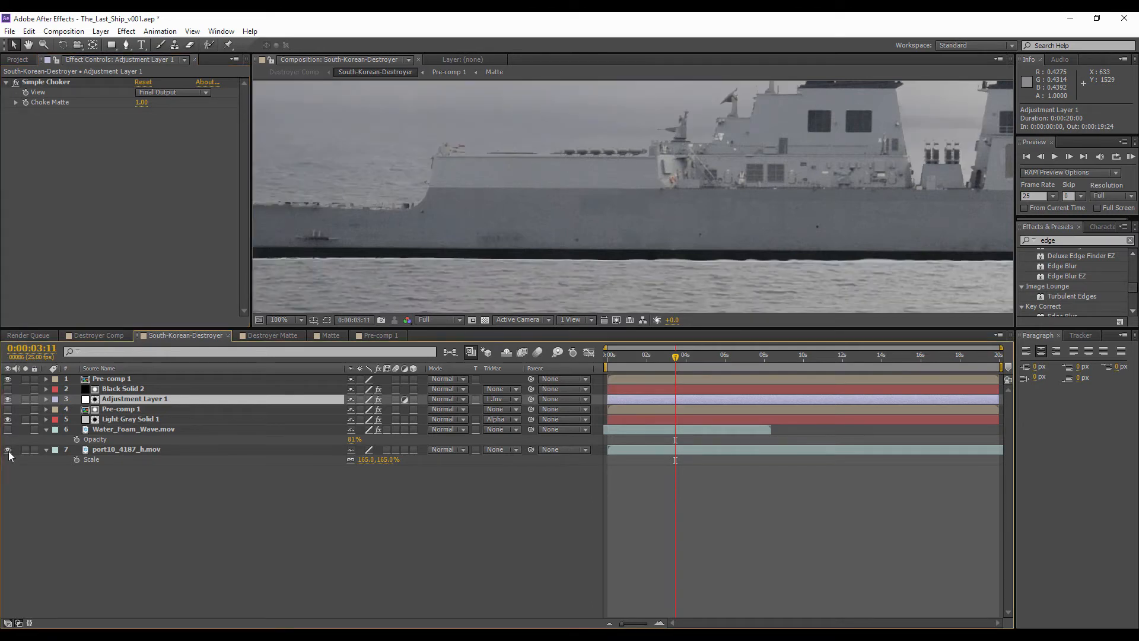
pyautogui.click(8, 450)
# - Examine the composited ship's hull and waterline against the ocean footage in Destroyer Comp
pyautogui.click(110, 336)
pyautogui.scroll(2, 503, 261)
pyautogui.scroll(-2, 494, 278)
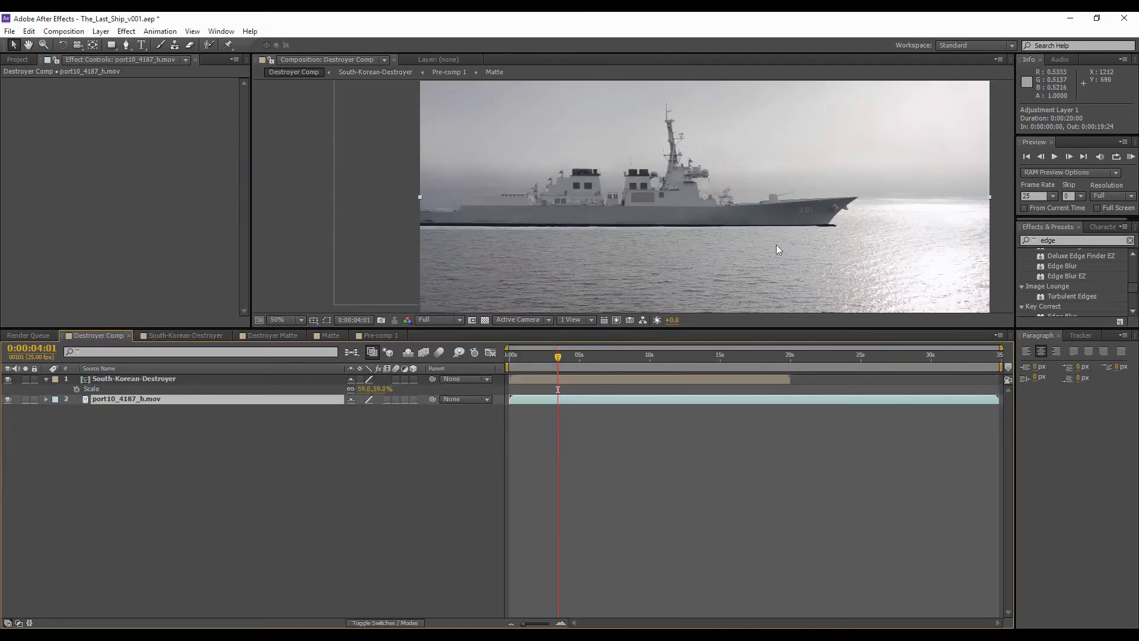
pyautogui.press('.')
pyautogui.moveTo(389, 273); pyautogui.dragTo(552, 248)
pyautogui.scroll(1, 551, 248)
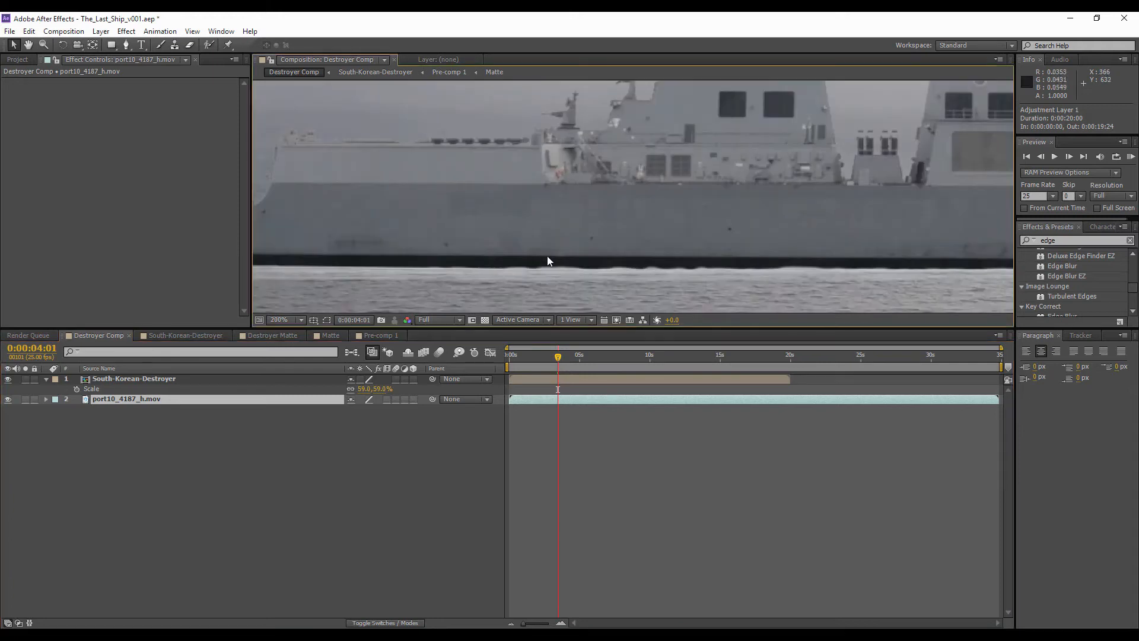
pyautogui.scroll(-1, 532, 213)
pyautogui.scroll(-1, 535, 219)
pyautogui.moveTo(715, 191); pyautogui.dragTo(596, 215)
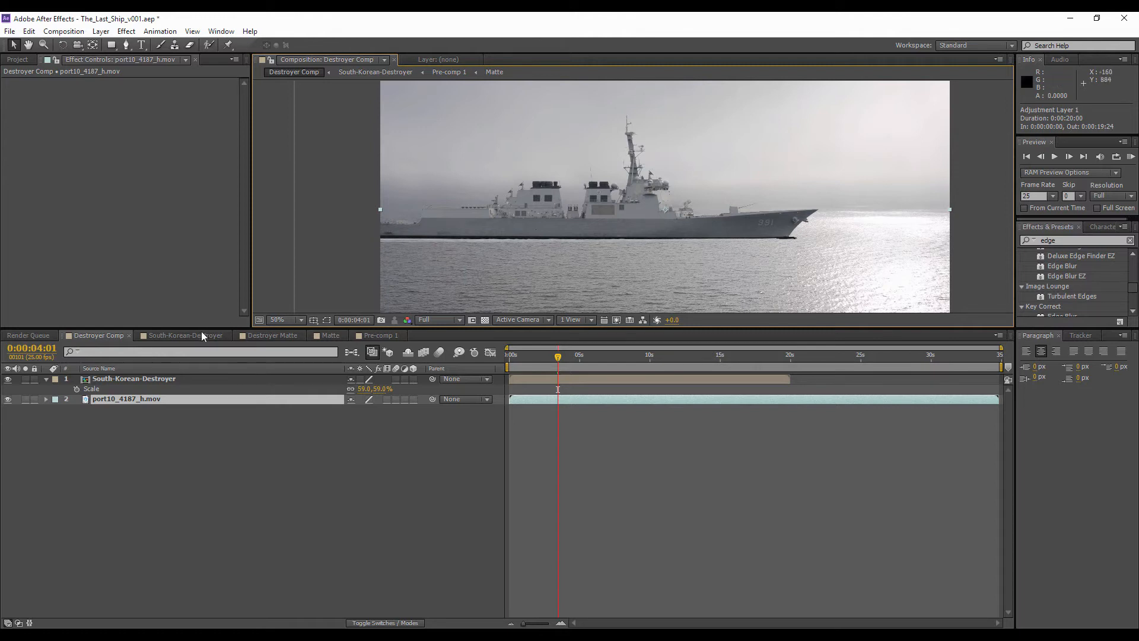
# - Scale down the South-Korean-Destroyer layer and position it at about 500, 600 so the whole ship sits on the water
pyautogui.click(132, 378)
pyautogui.moveTo(365, 389); pyautogui.dragTo(733, 326)
pyautogui.press('a')
pyautogui.moveTo(618, 177); pyautogui.dragTo(593, 219)
pyautogui.scroll(1, 665, 217)
pyautogui.scroll(-1, 593, 209)
pyautogui.scroll(1, 626, 194)
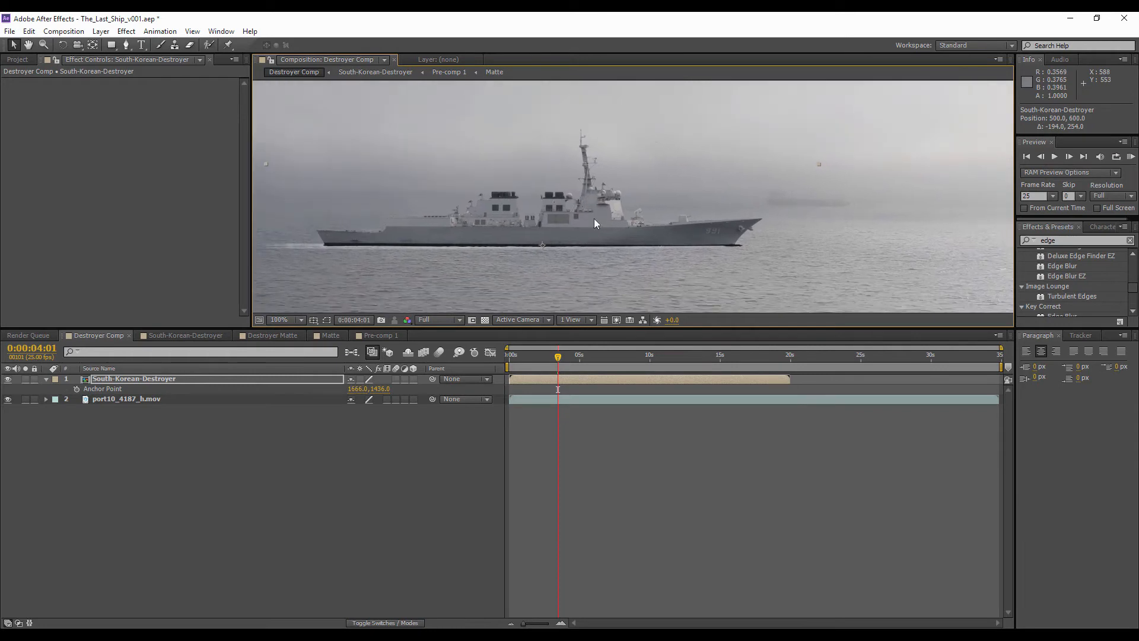
# - Apply the Tritone effect to the South-Korean-Destroyer layer and sample its Midtones color from the hazy gray background
pyautogui.rightClick(178, 384)
pyautogui.moveTo(287, 360)
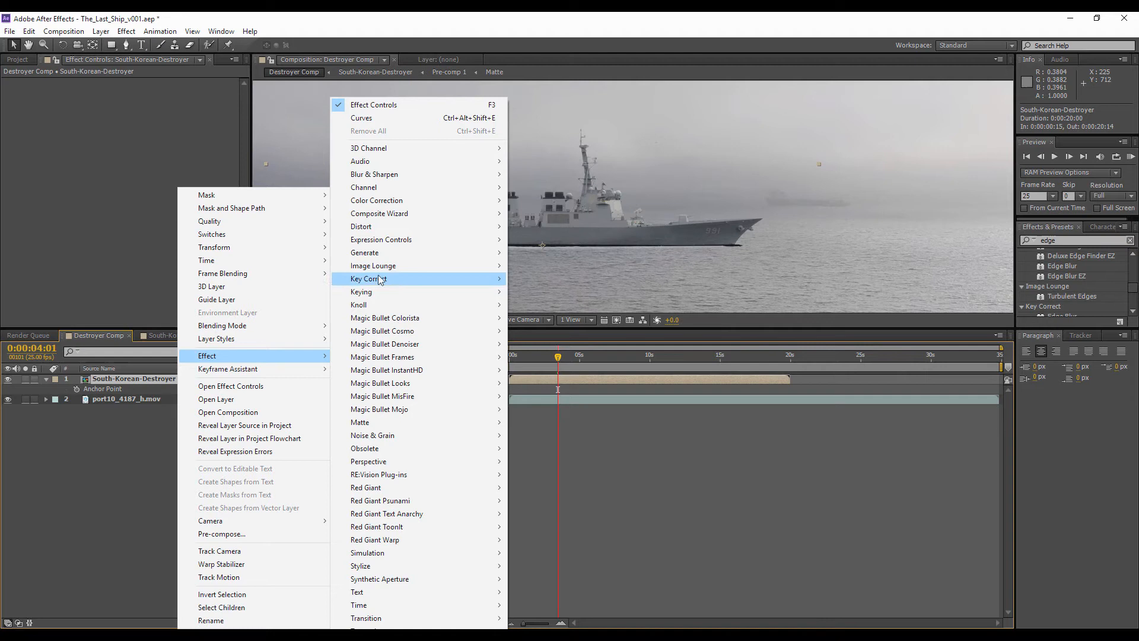
pyautogui.moveTo(430, 203)
pyautogui.click(537, 604)
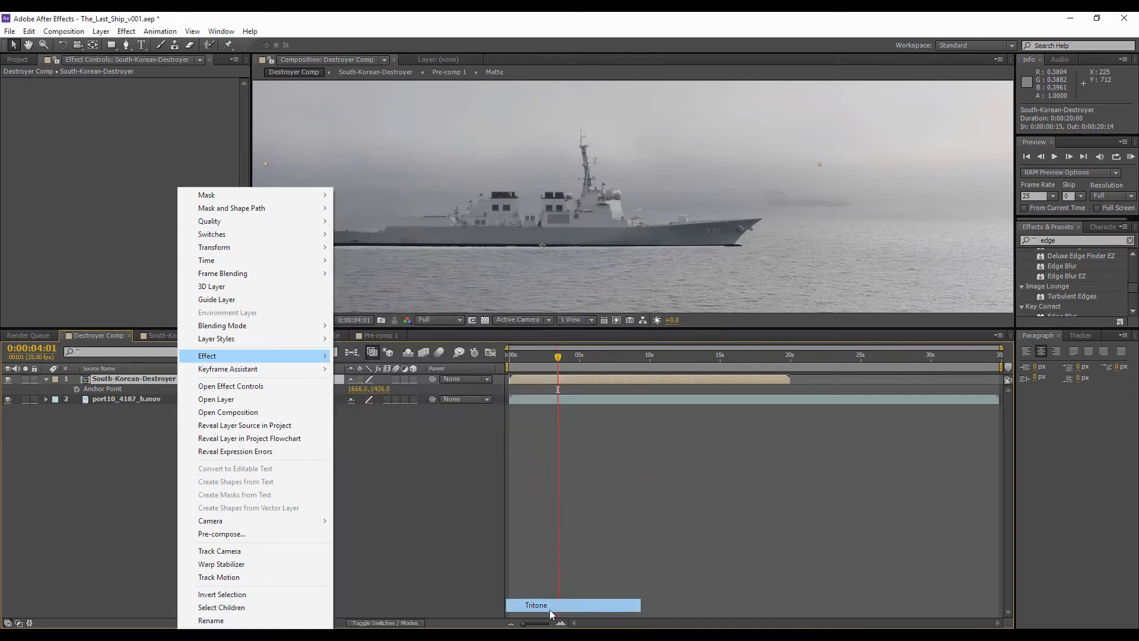
pyautogui.click(154, 105)
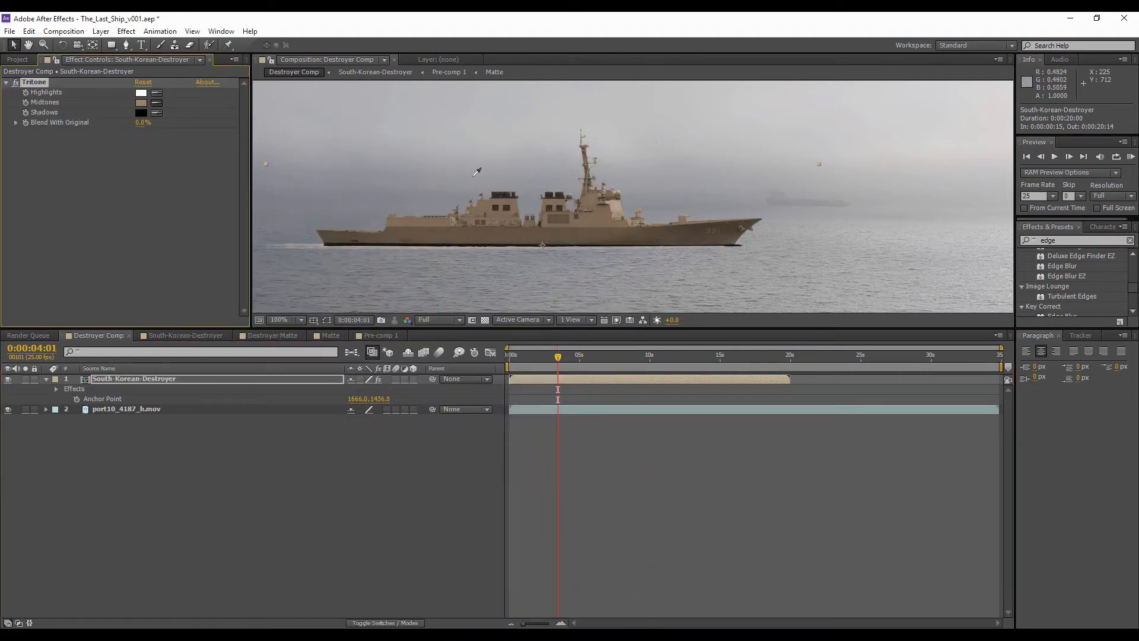
pyautogui.click(274, 134)
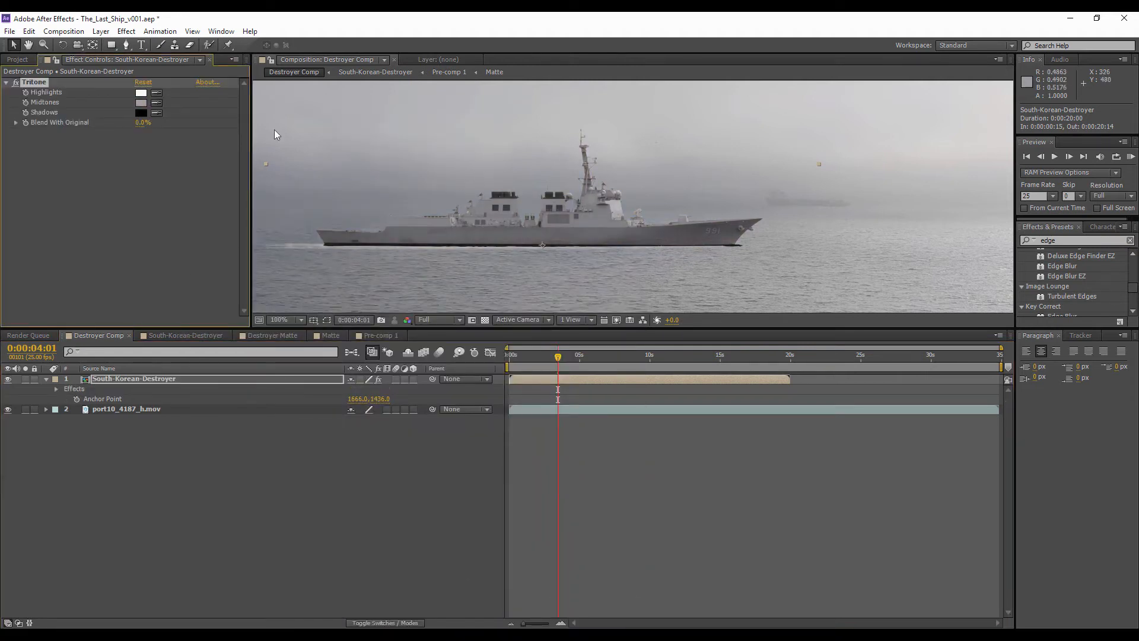
# - Sample a dark gray from the image for Tritone's Shadows color
pyautogui.moveTo(340, 145); pyautogui.dragTo(272, 72)
pyautogui.moveTo(563, 255); pyautogui.dragTo(449, 135)
pyautogui.moveTo(588, 231); pyautogui.dragTo(483, 152)
pyautogui.scroll(2, 565, 226)
pyautogui.scroll(2, 564, 226)
pyautogui.click(156, 113)
pyautogui.click(500, 275)
pyautogui.scroll(-6, 513, 181)
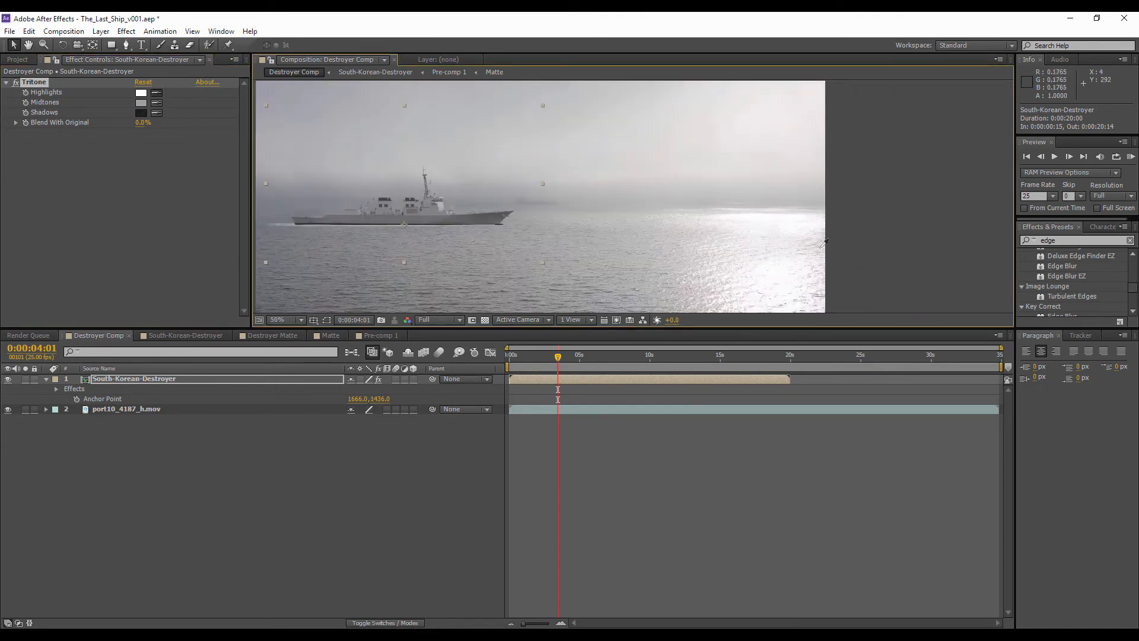
# - Set Tritone's Blend With Original to 15% and compare the ship with the effect off and on
pyautogui.moveTo(300, 162); pyautogui.dragTo(436, 171)
pyautogui.moveTo(143, 124); pyautogui.dragTo(157, 125)
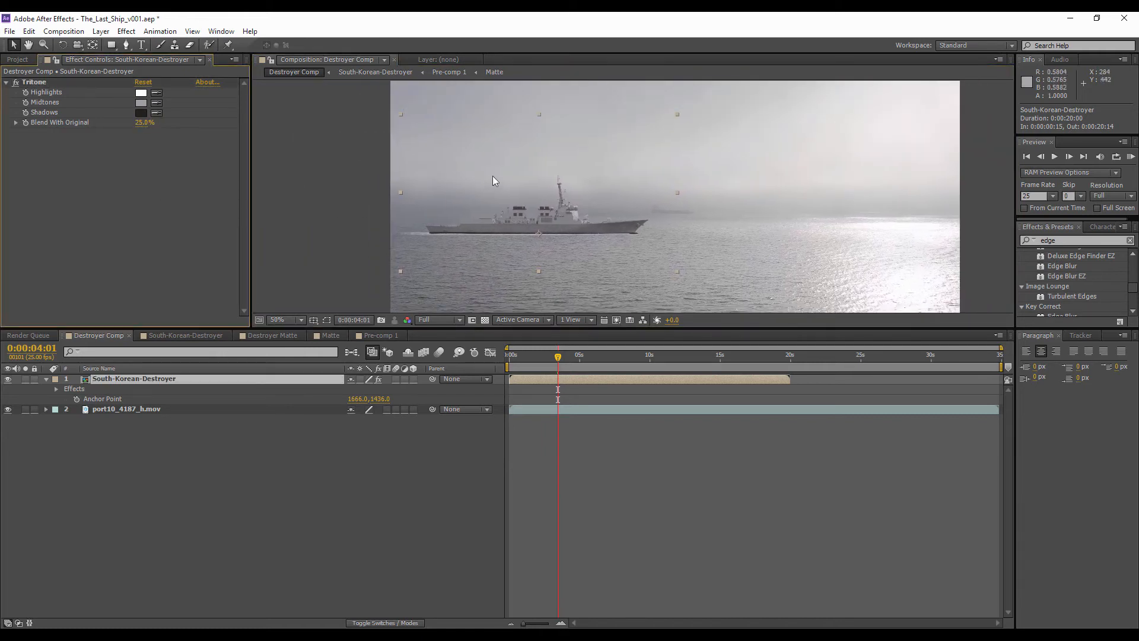
pyautogui.scroll(4, 492, 176)
pyautogui.moveTo(594, 171); pyautogui.dragTo(643, 129)
pyautogui.click(17, 84)
pyautogui.click(17, 84)
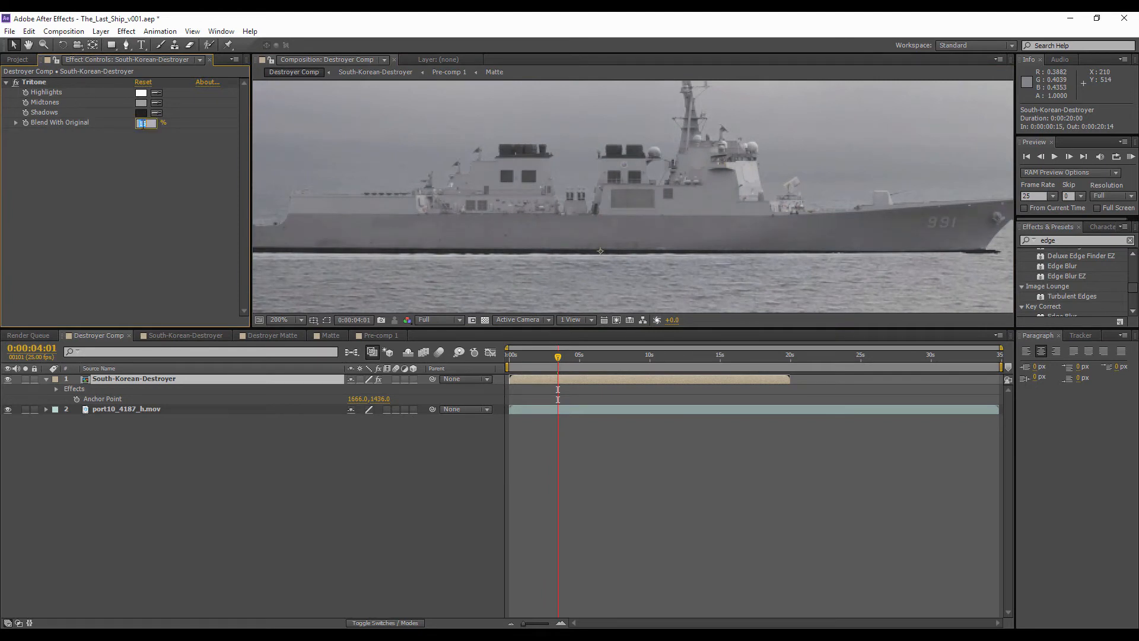
# - Add a Color Overlay layer style to the South-Korean-Destroyer layer and sample its color from the hazy sky
pyautogui.rightClick(125, 379)
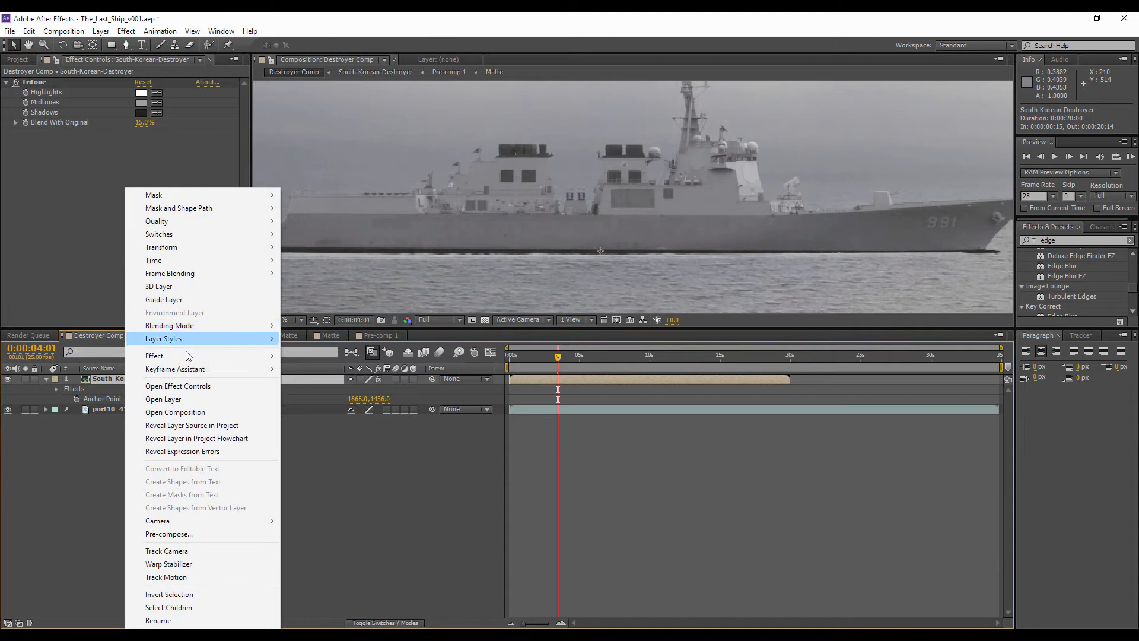
pyautogui.moveTo(190, 356)
pyautogui.moveTo(342, 254)
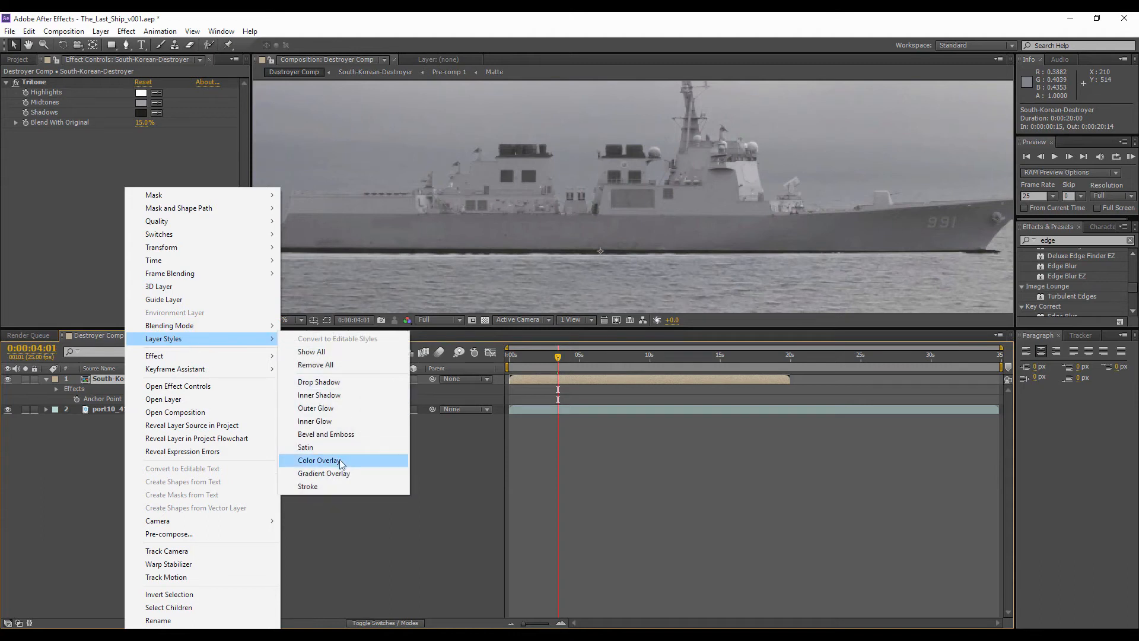
pyautogui.click(339, 460)
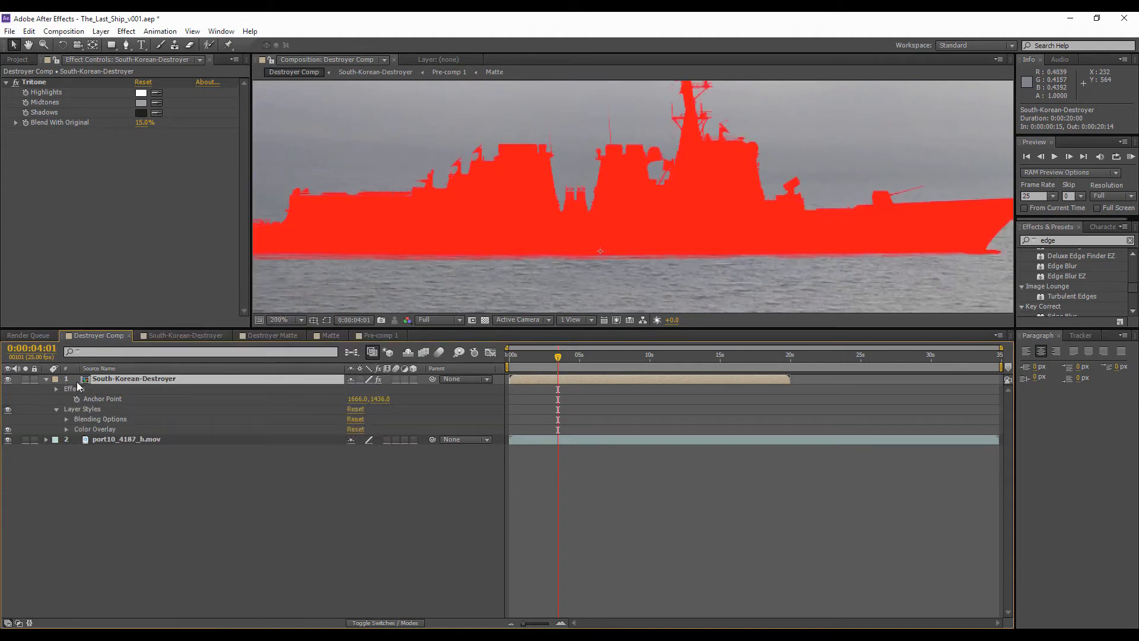
pyautogui.click(66, 429)
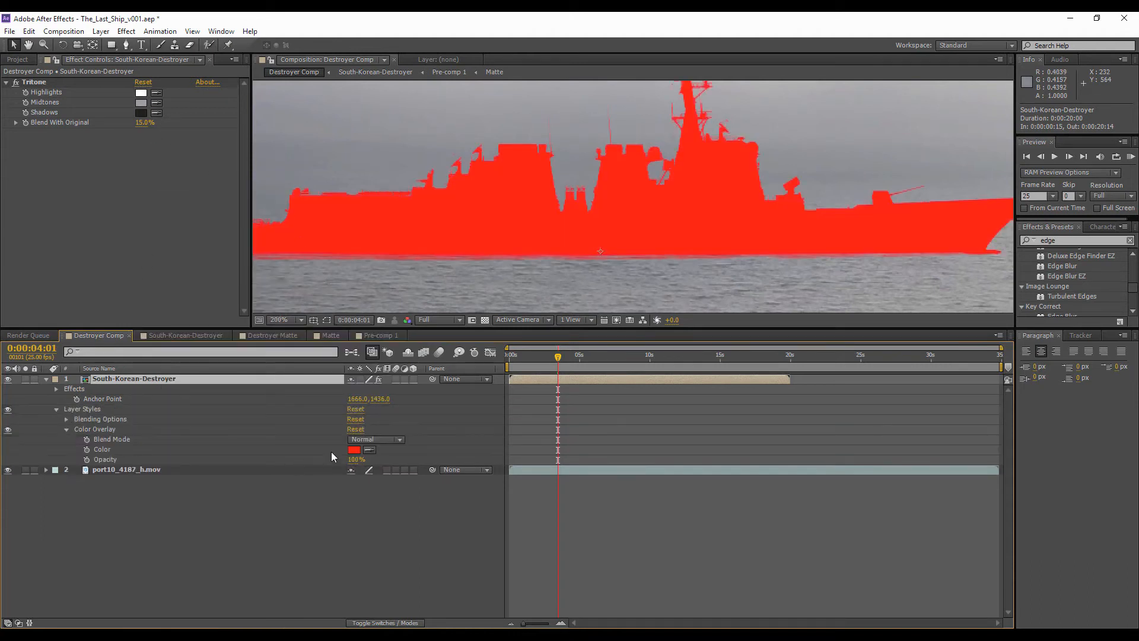
pyautogui.click(368, 450)
pyautogui.click(526, 109)
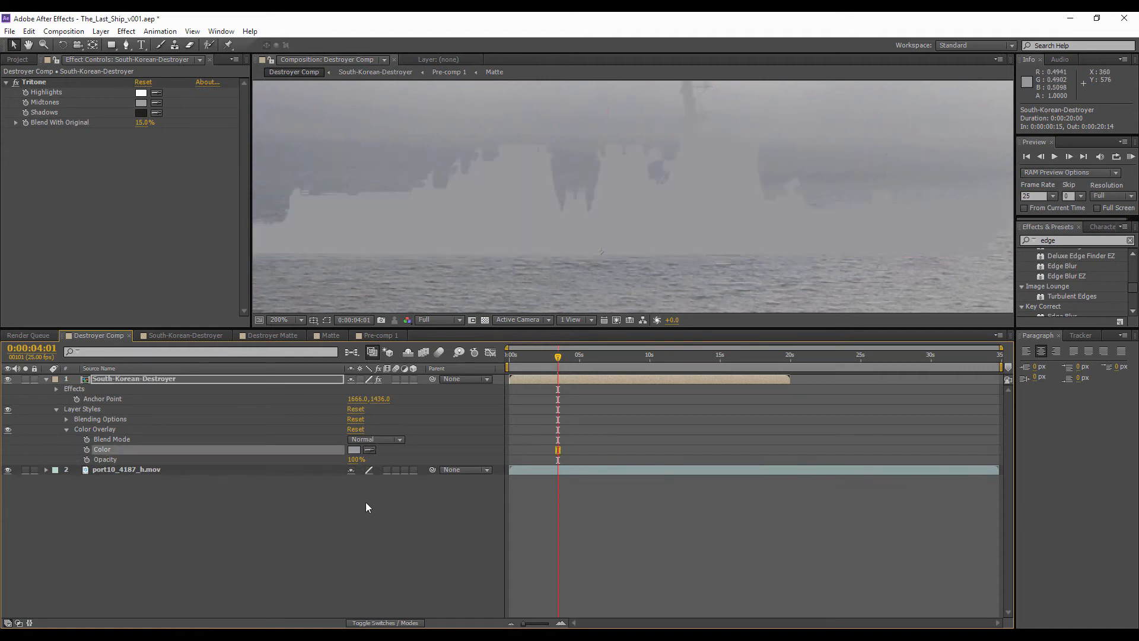
# - Set the Color Overlay's opacity to 21%
pyautogui.click(354, 460)
pyautogui.write('30')
pyautogui.click(366, 460)
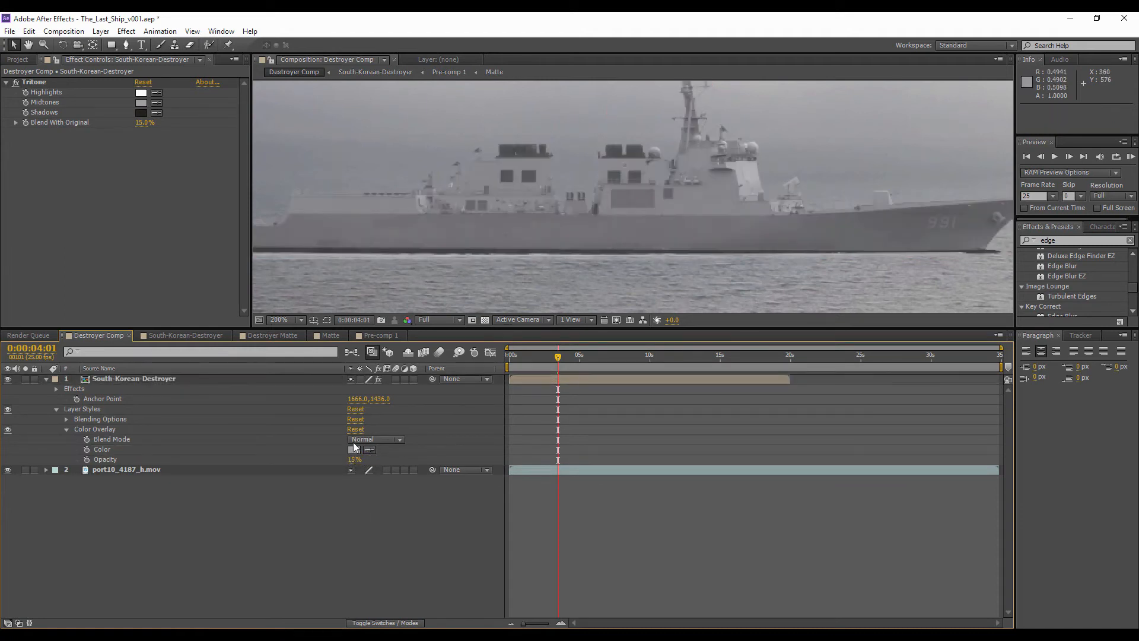
pyautogui.moveTo(353, 460); pyautogui.dragTo(352, 460)
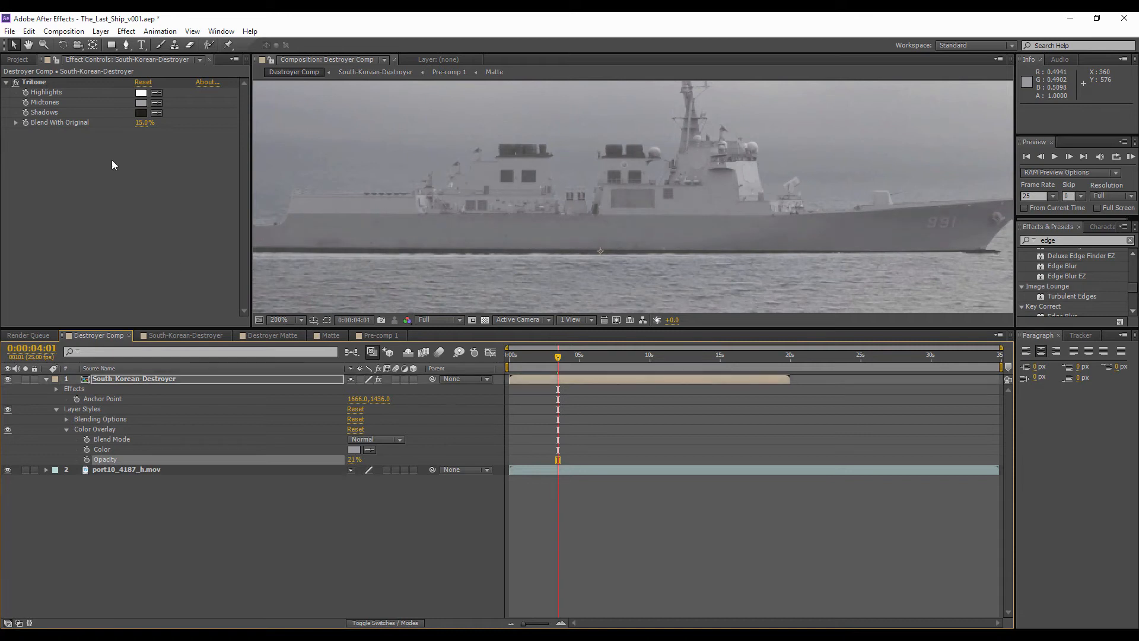
# - Apply Hue/Saturation to the South-Korean-Destroyer layer and set Master Saturation to 43
pyautogui.rightClick(129, 377)
pyautogui.moveTo(178, 355)
pyautogui.moveTo(318, 200)
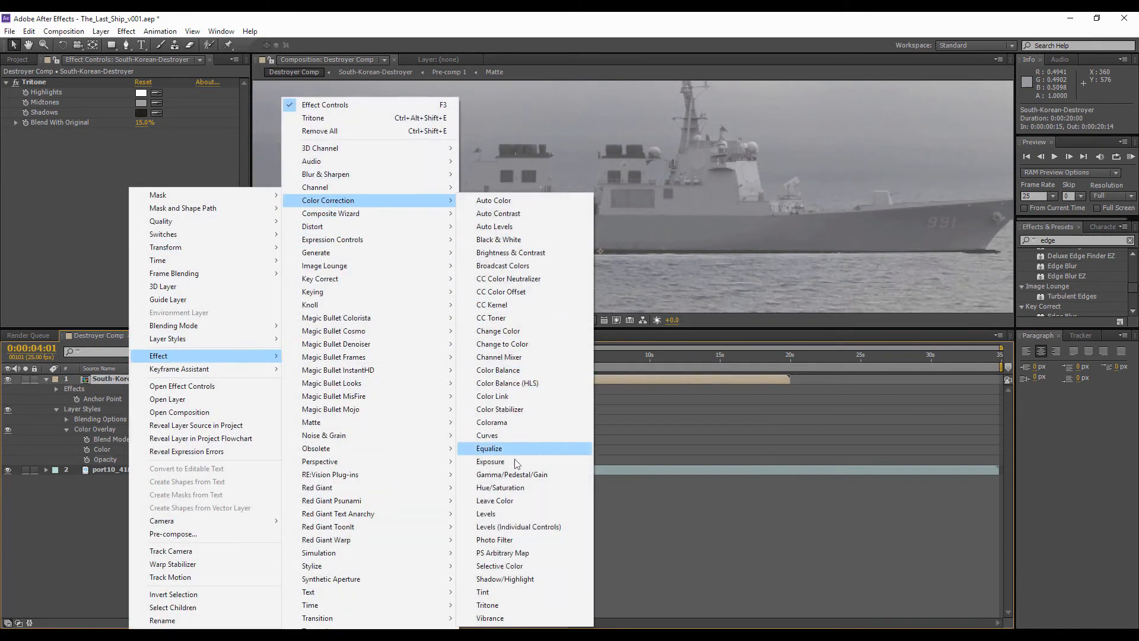
pyautogui.click(522, 488)
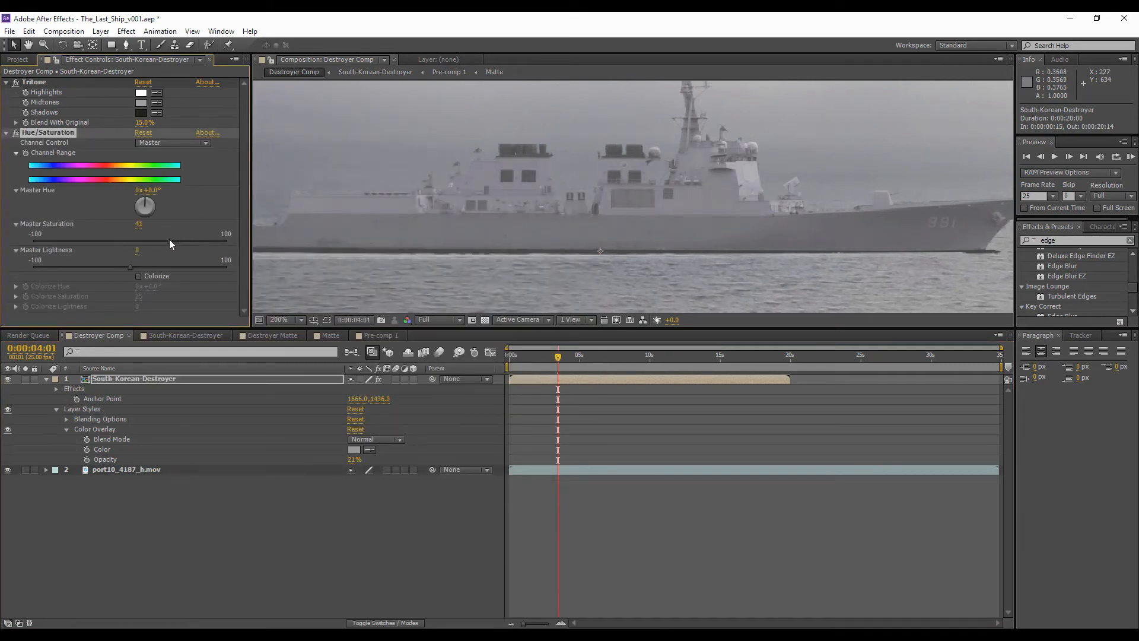
# - Add an Inner Glow layer style to the South-Korean-Destroyer layer and sample its color from the gray sky near the bow
pyautogui.rightClick(143, 377)
pyautogui.moveTo(181, 356)
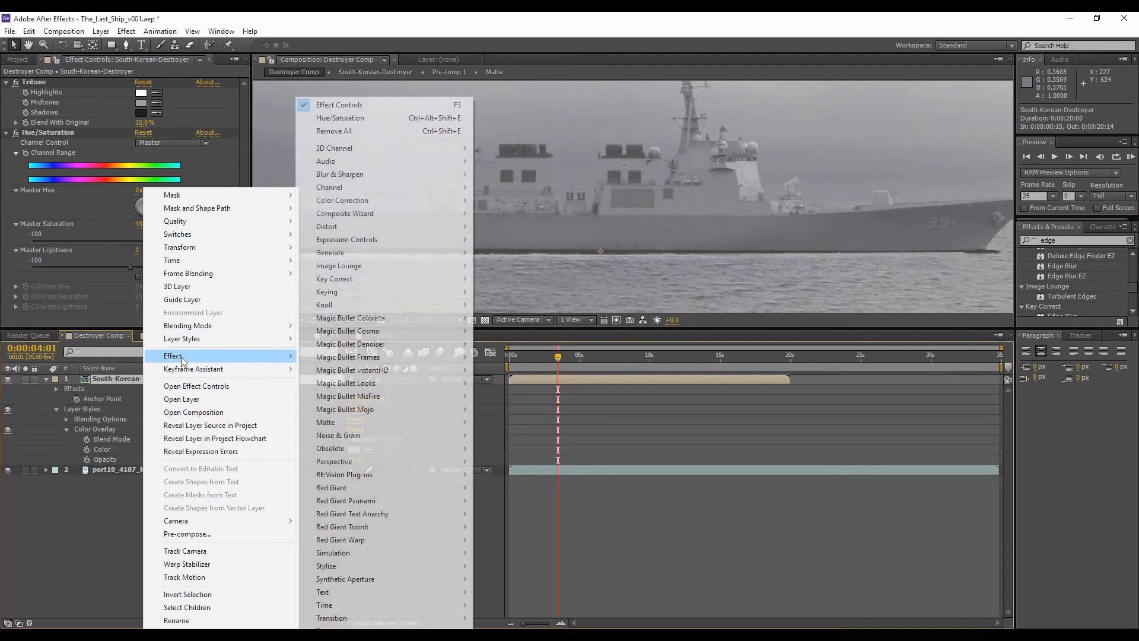
pyautogui.moveTo(347, 292)
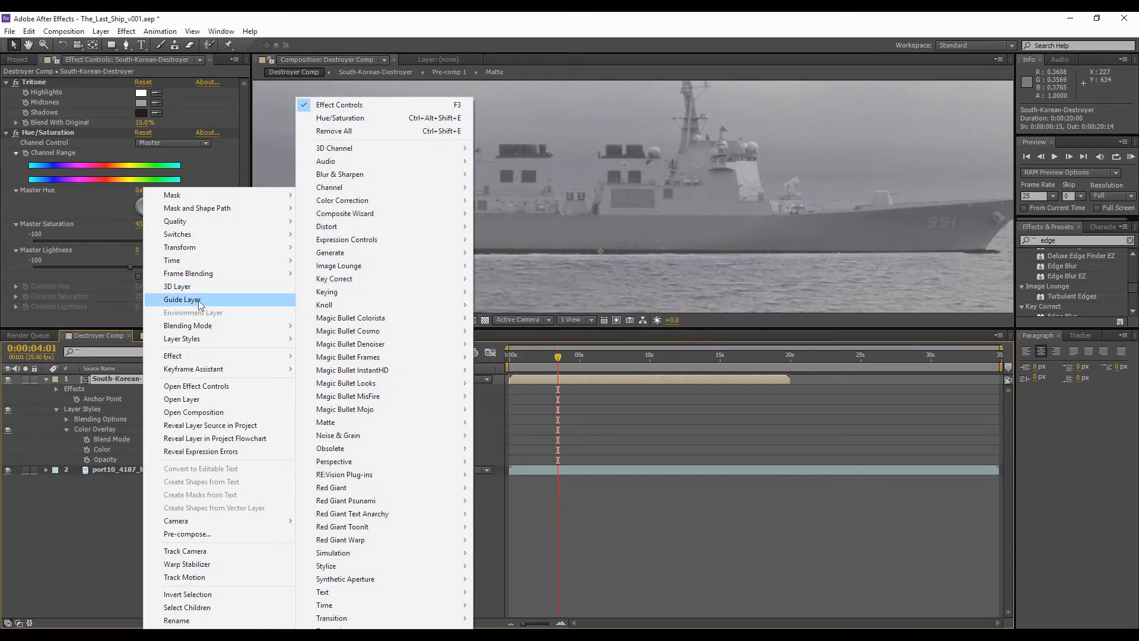
pyautogui.moveTo(207, 340)
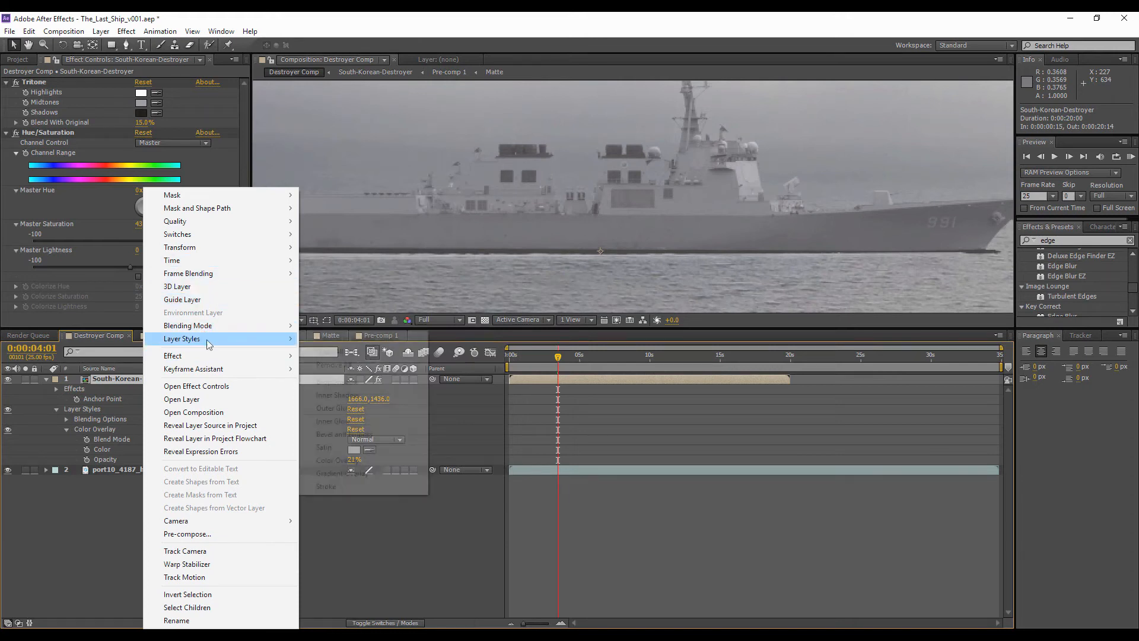
pyautogui.click(344, 422)
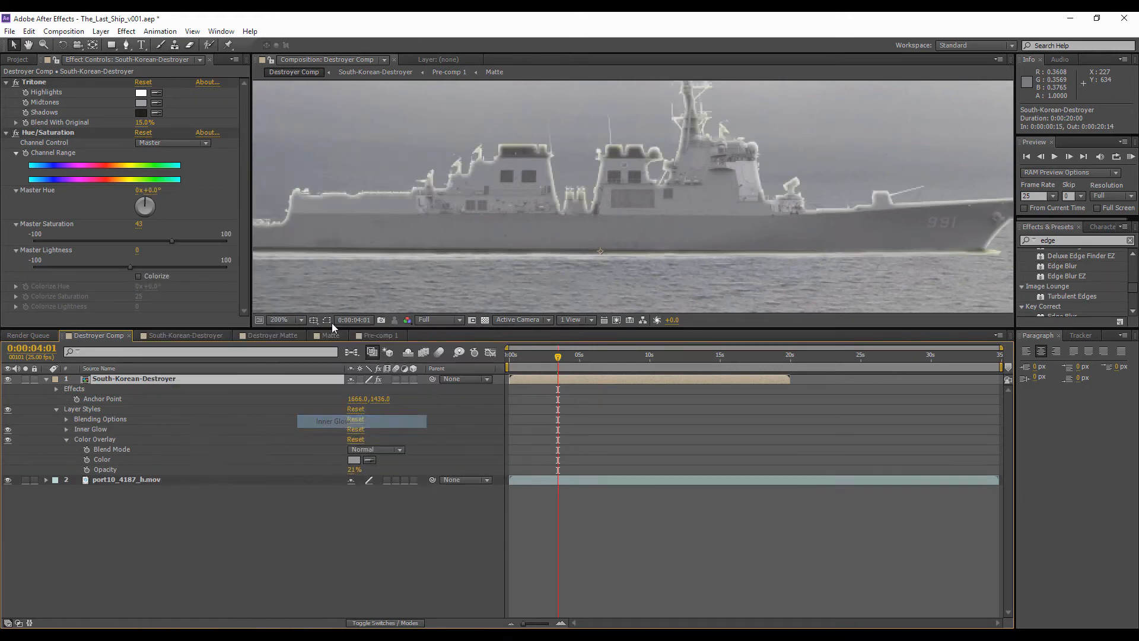
pyautogui.click(66, 429)
pyautogui.click(370, 479)
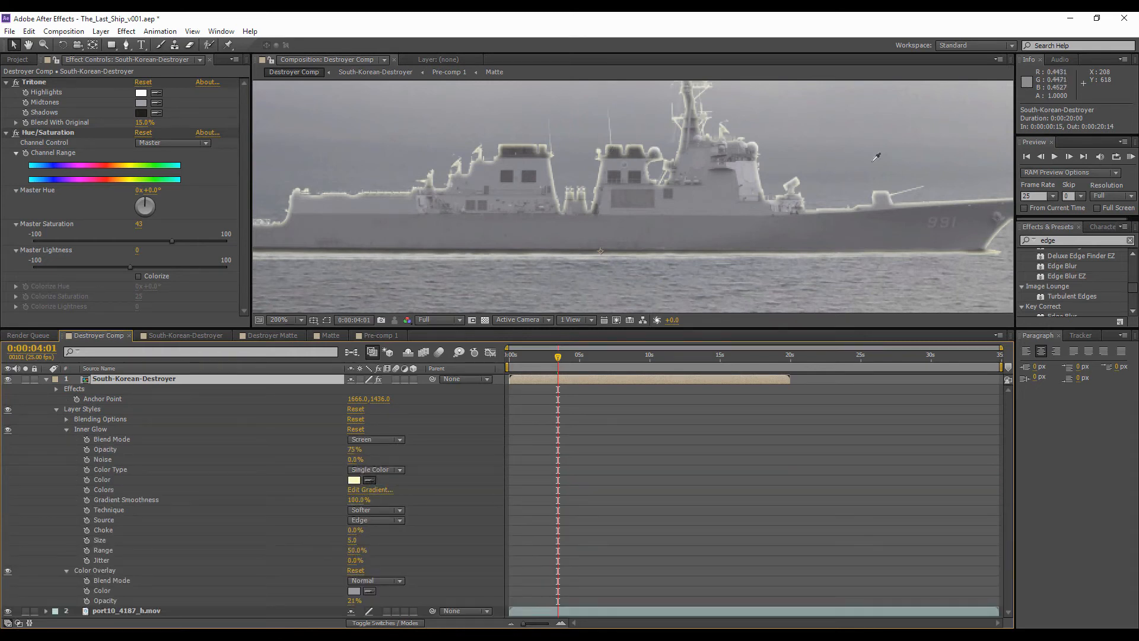
pyautogui.click(963, 120)
pyautogui.moveTo(763, 160); pyautogui.dragTo(619, 150)
# - Set the Inner Glow's blend mode to Normal and its opacity to 15%
pyautogui.click(355, 450)
pyautogui.write('25')
pyautogui.click(368, 448)
pyautogui.click(360, 441)
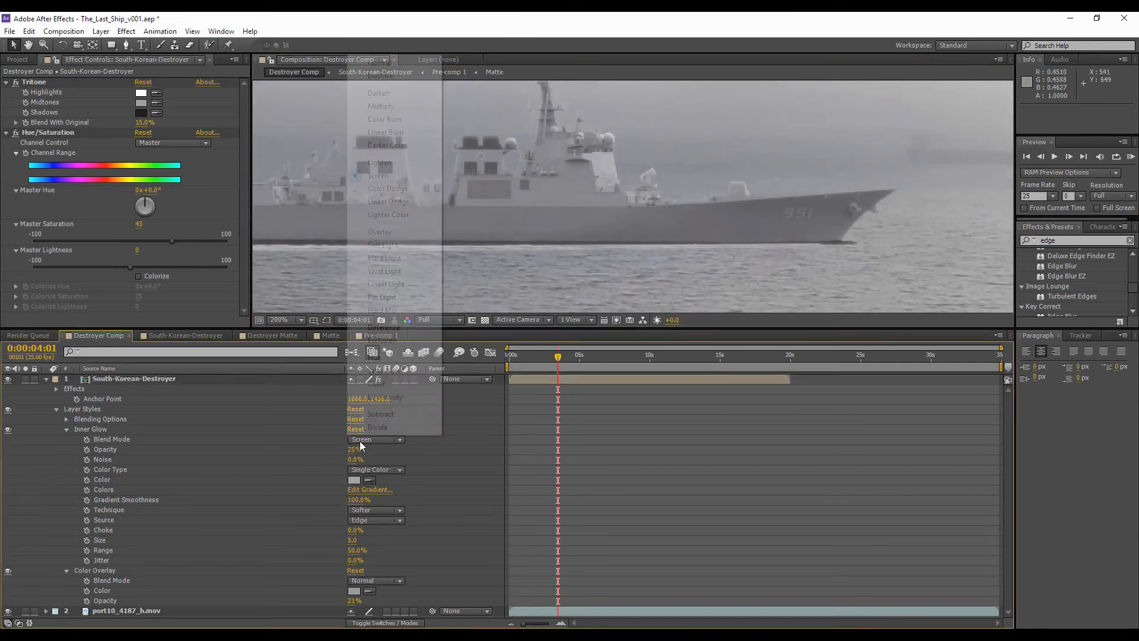
pyautogui.click(380, 63)
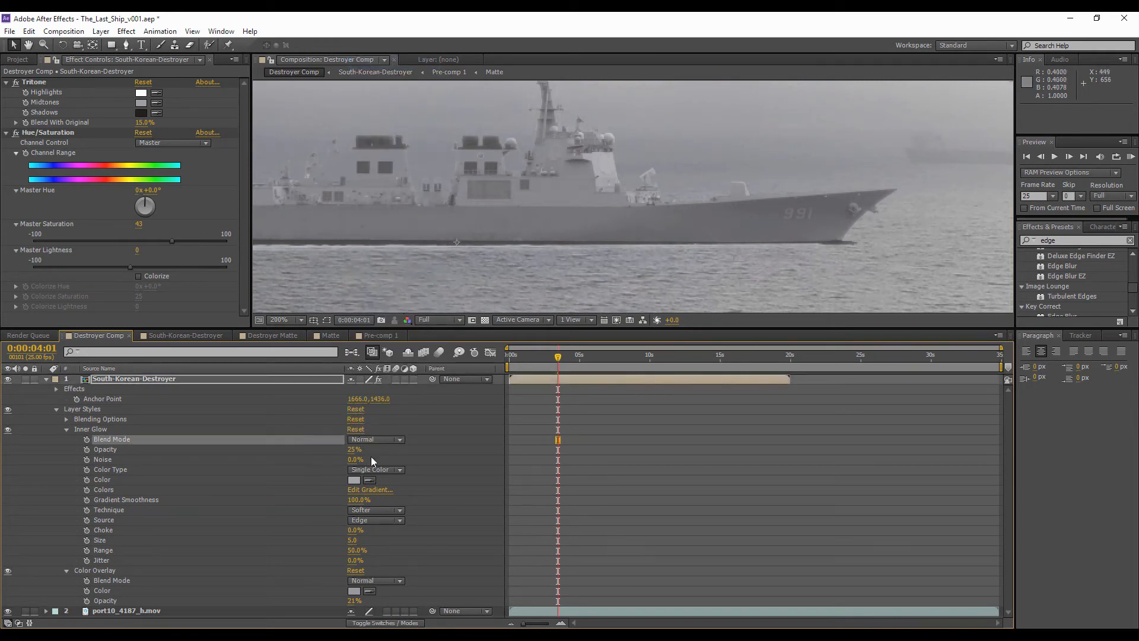
pyautogui.click(407, 453)
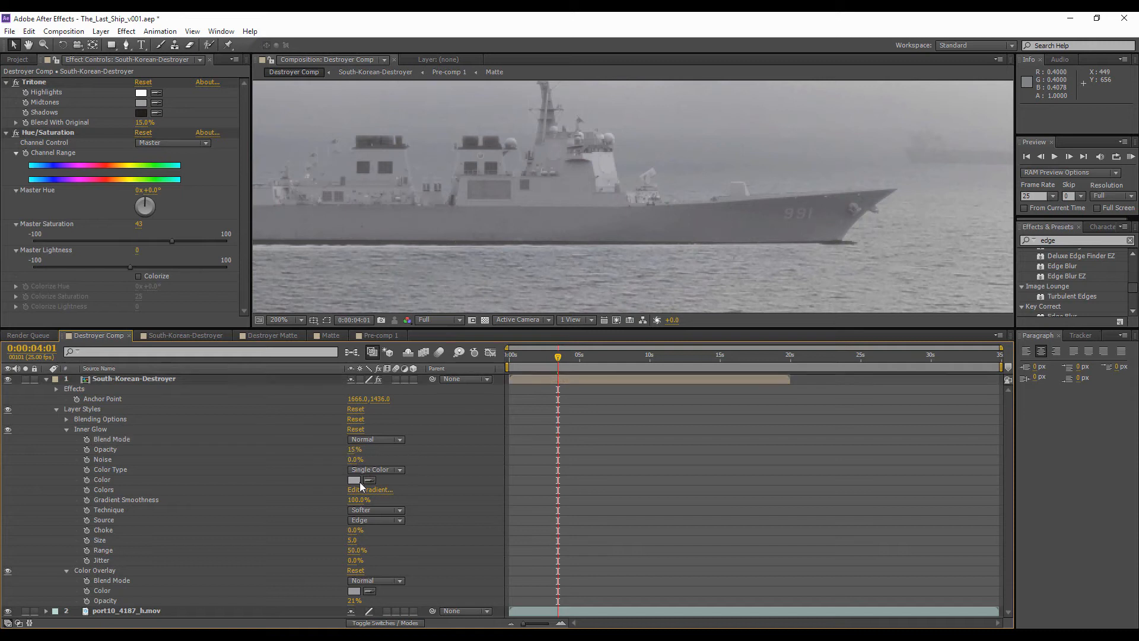
# - Set the Inner Glow's size to 25
pyautogui.click(353, 540)
pyautogui.write('15')
pyautogui.press('Return')
# - Set Tritone's Blend With Original to 78% and collapse the South-Korean-Destroyer layer's properties
pyautogui.scroll(-2, 674, 175)
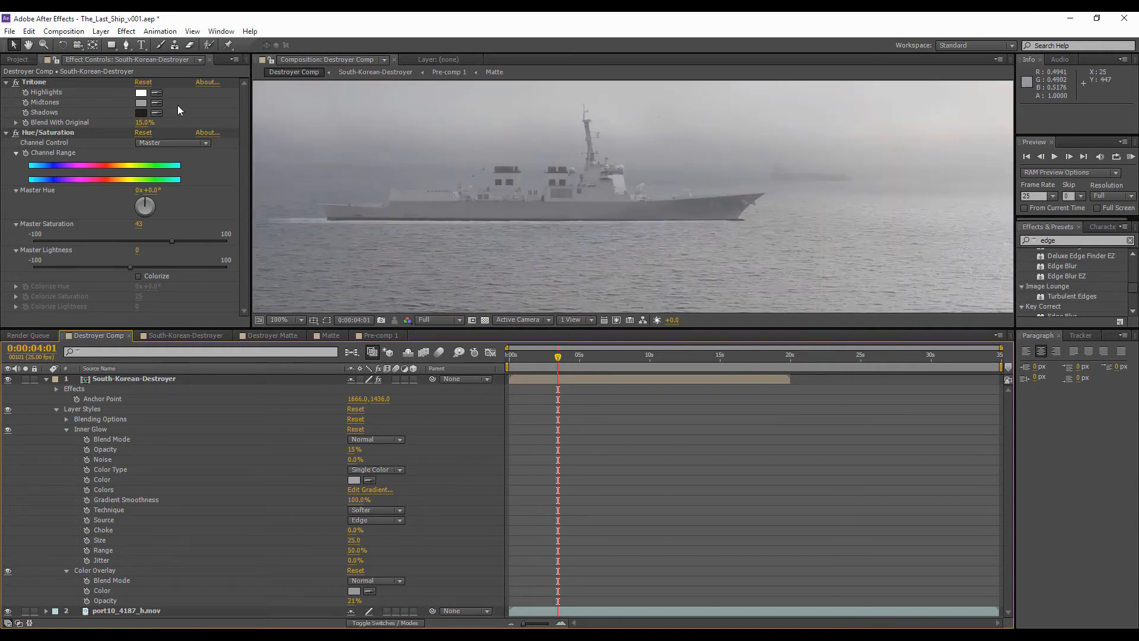
pyautogui.moveTo(145, 122); pyautogui.dragTo(113, 124)
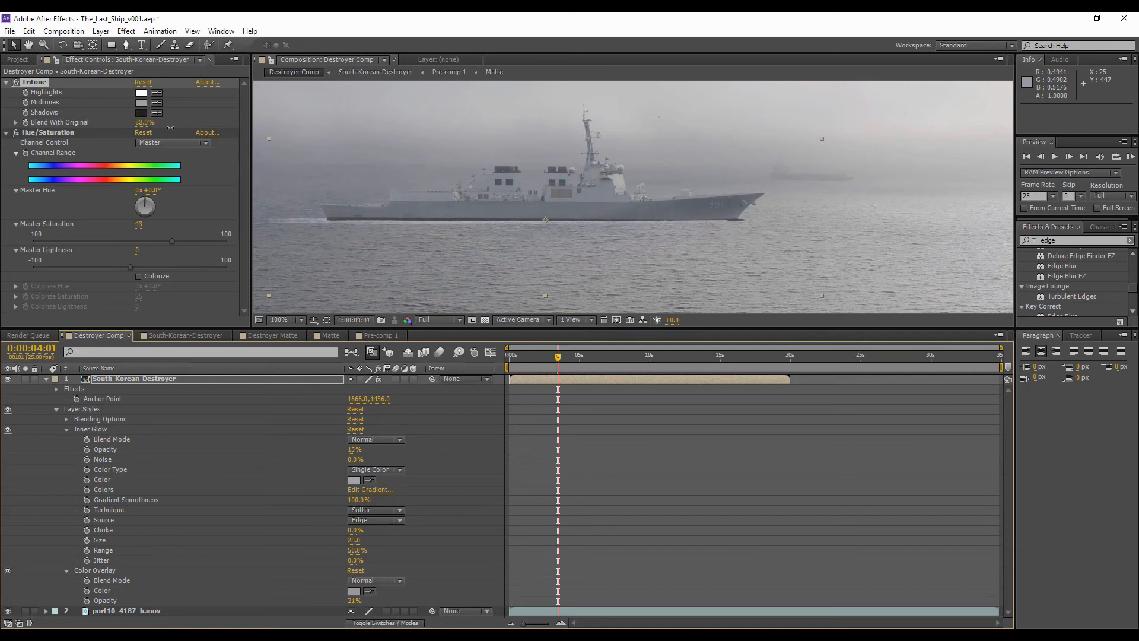
pyautogui.click(46, 378)
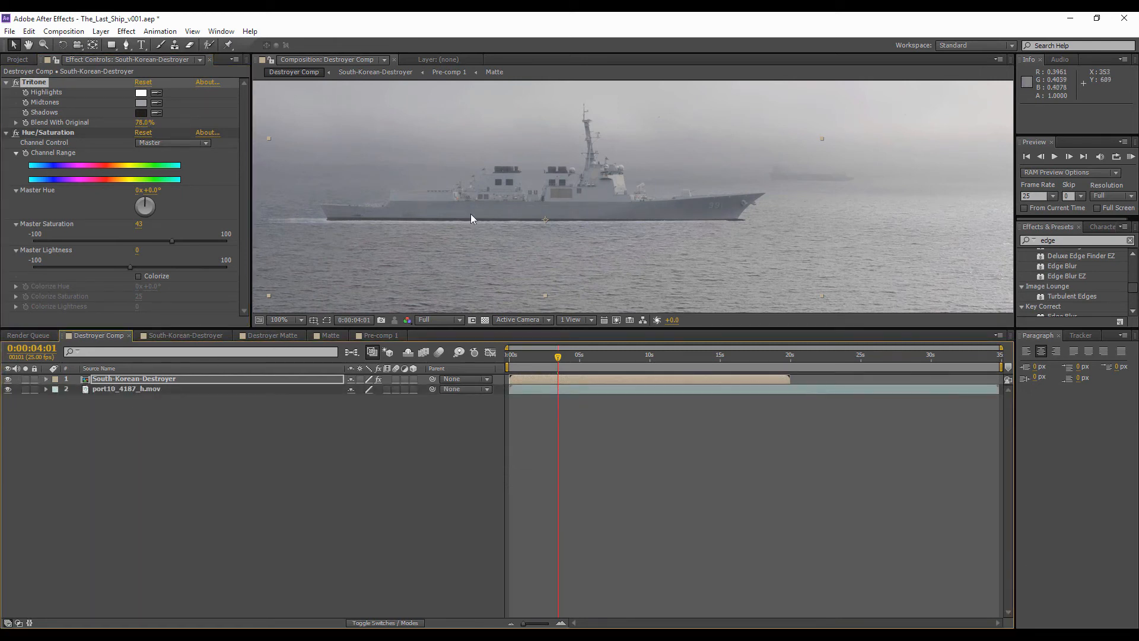
# - Add a Bevel and Emboss layer style to the South-Korean-Destroyer layer and expand its settings
pyautogui.moveTo(471, 214); pyautogui.dragTo(500, 235)
pyautogui.rightClick(143, 381)
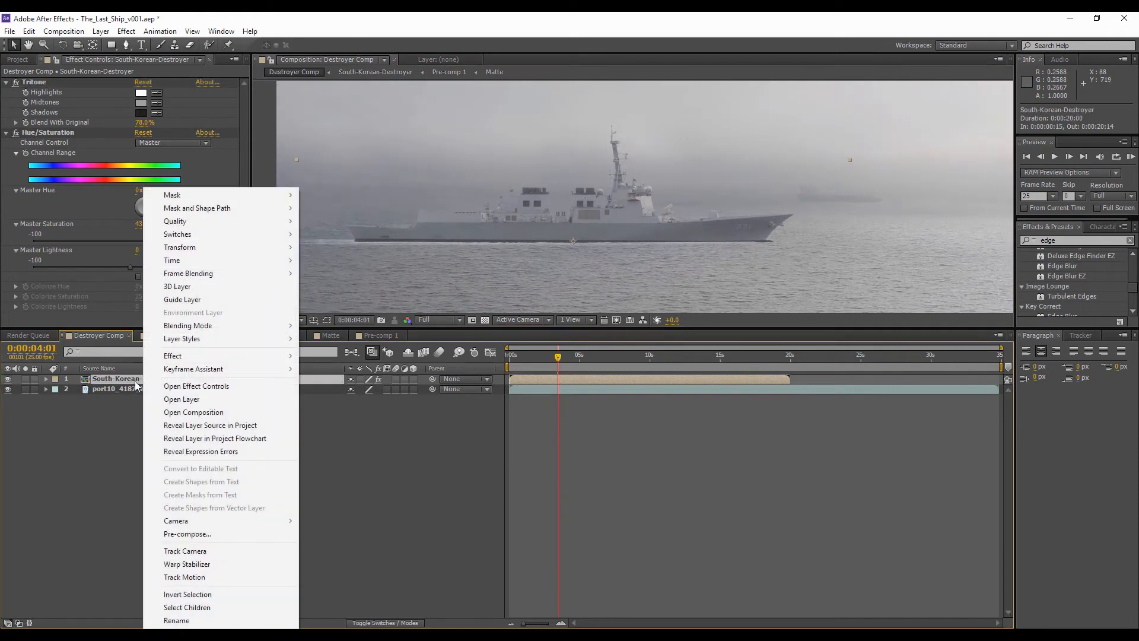
pyautogui.moveTo(199, 344)
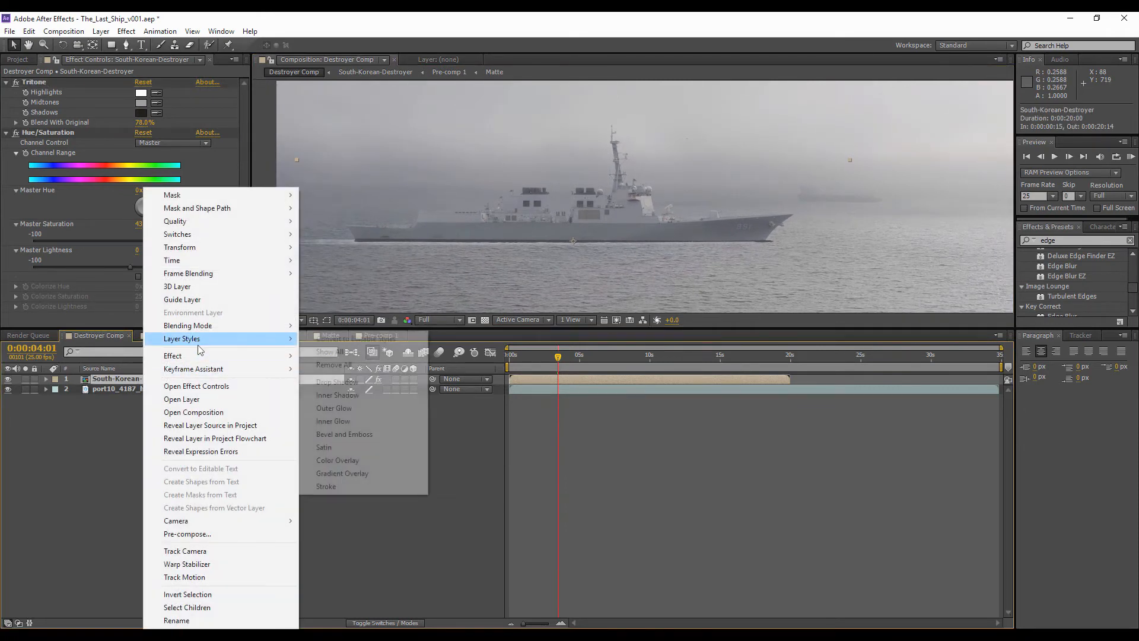
pyautogui.click(349, 436)
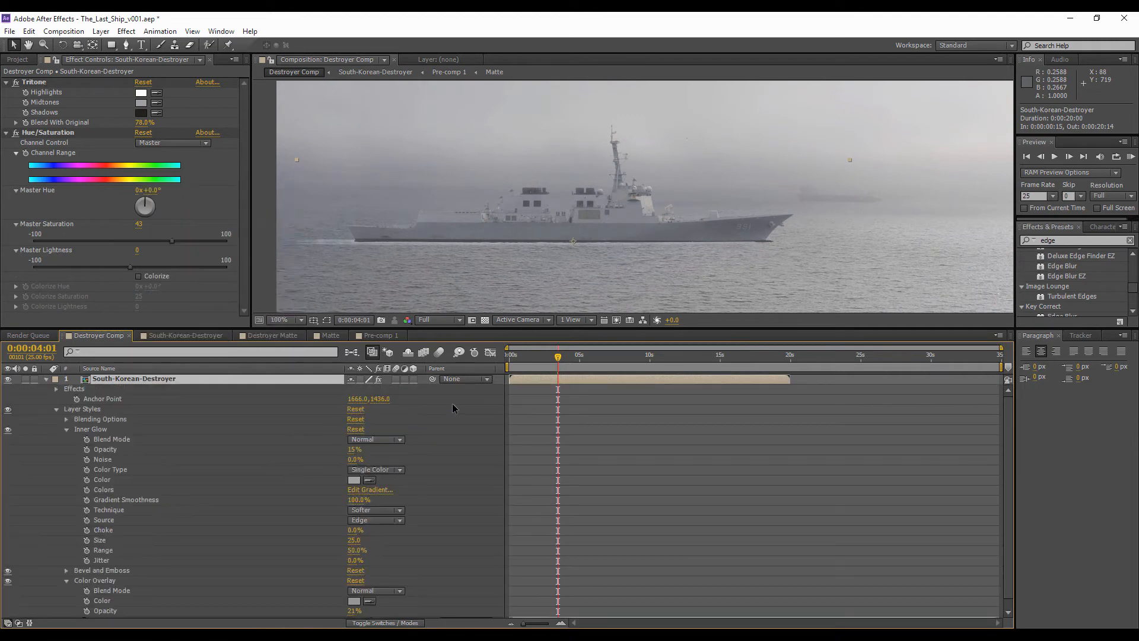
pyautogui.scroll(-1, 79, 498)
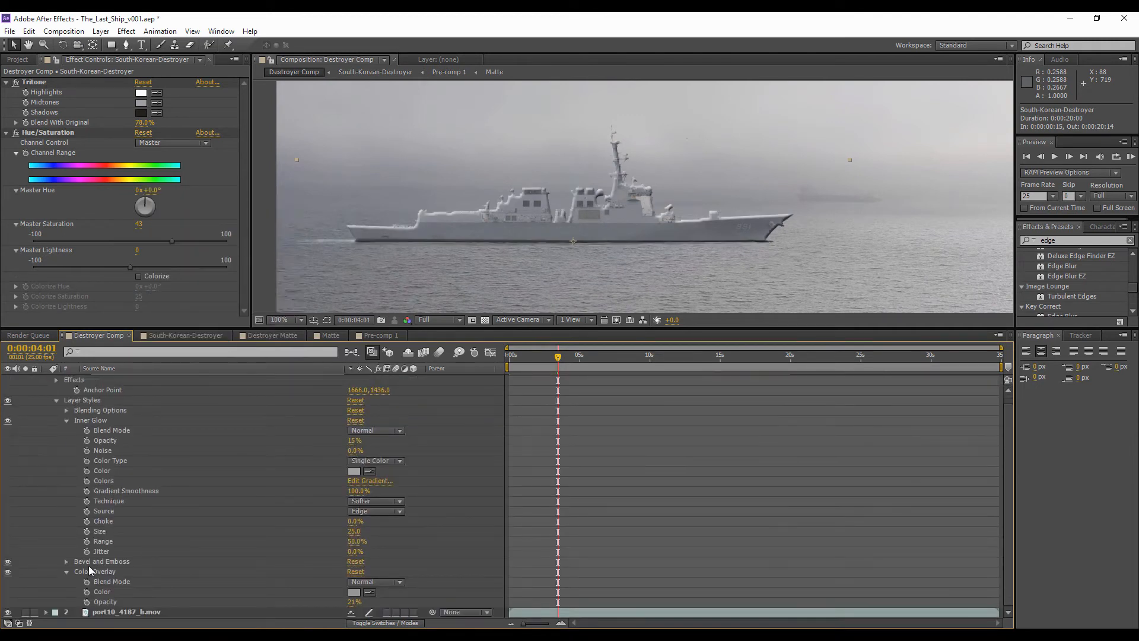
pyautogui.click(87, 560)
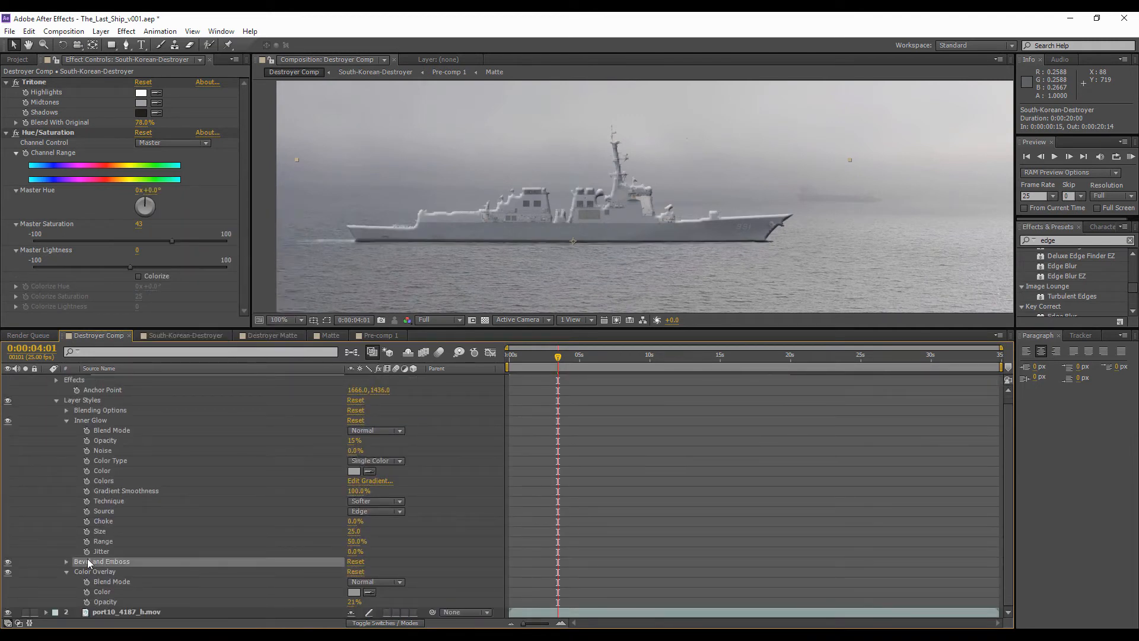
pyautogui.click(65, 562)
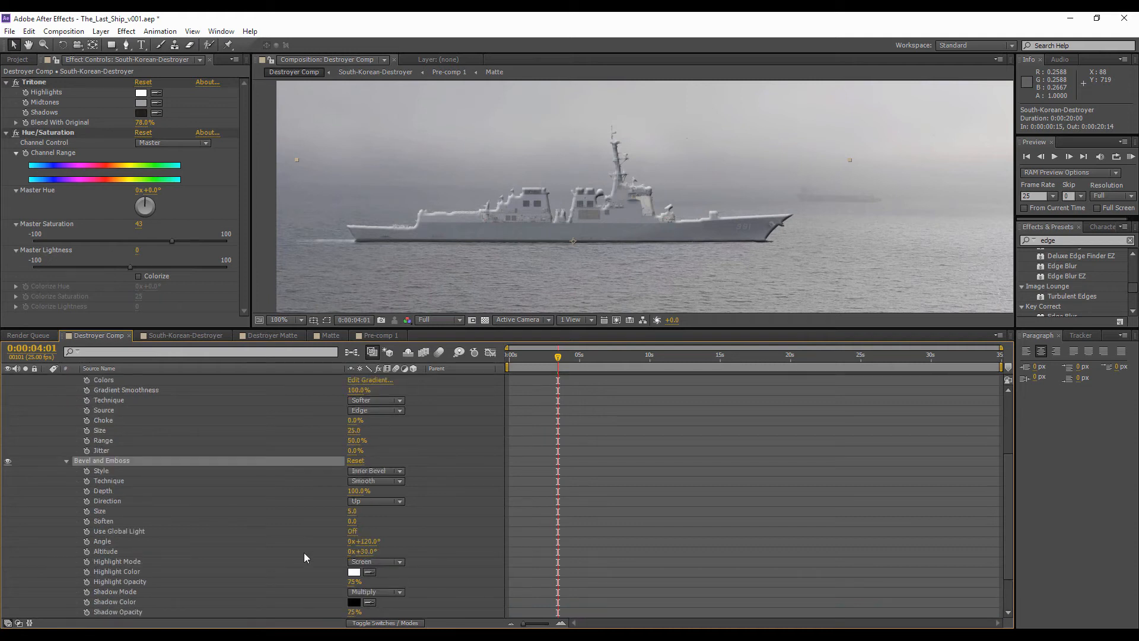
# - Set the Bevel and Emboss angle to 61°
pyautogui.scroll(1, 603, 170)
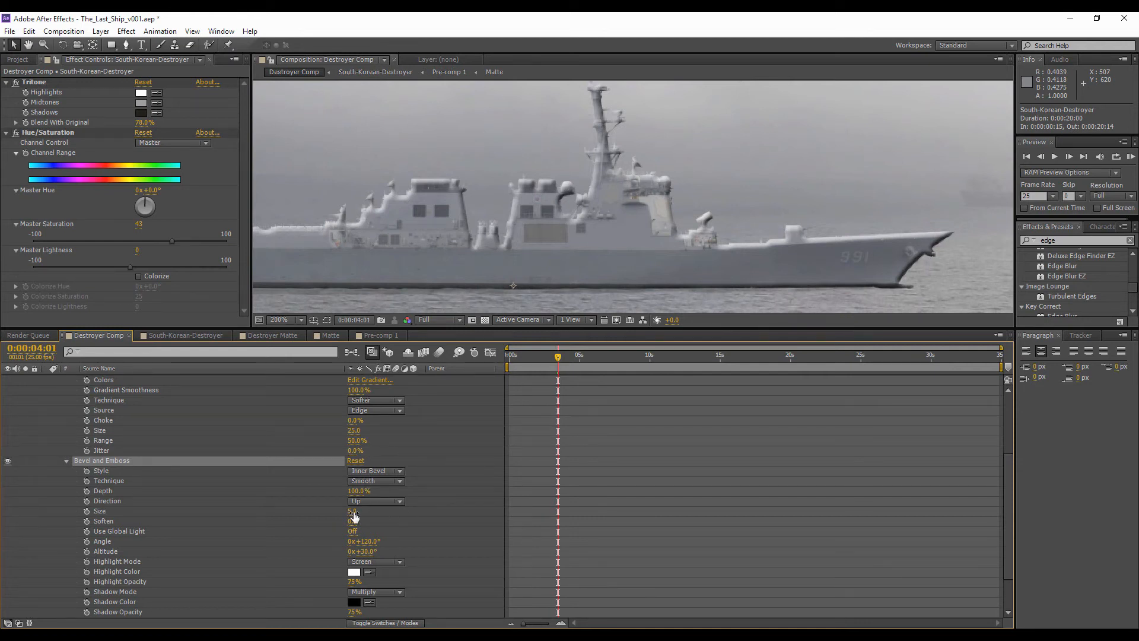
pyautogui.scroll(-1, 405, 518)
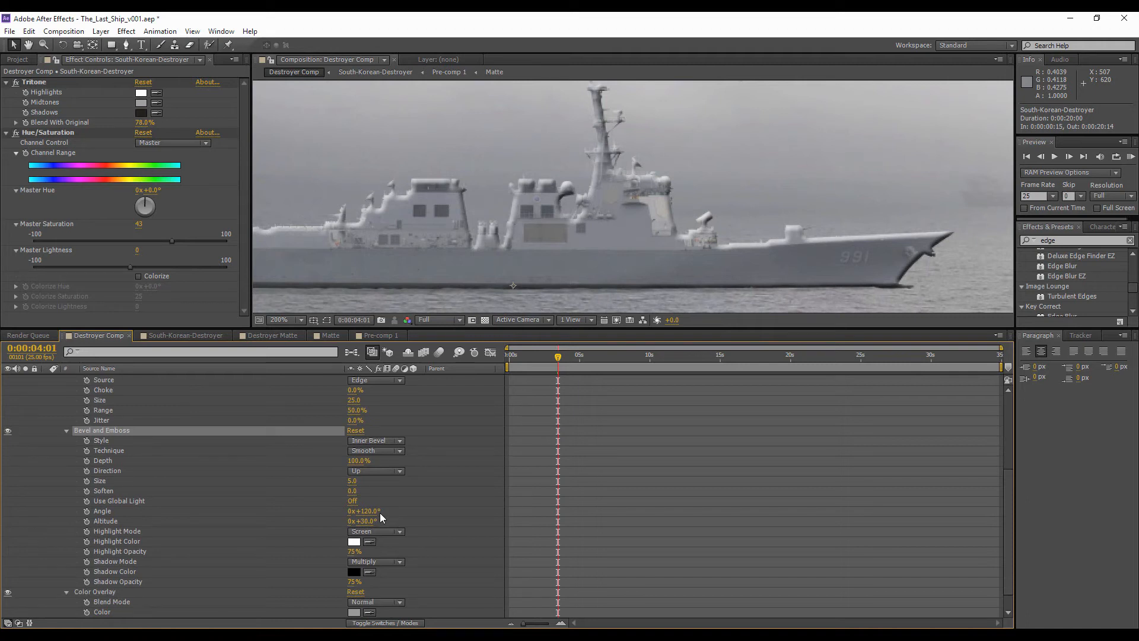
pyautogui.moveTo(370, 512)
pyautogui.mouseDown()
pyautogui.moveTo(408, 516)
pyautogui.moveTo(338, 516)
pyautogui.moveTo(379, 515)
pyautogui.mouseUp()
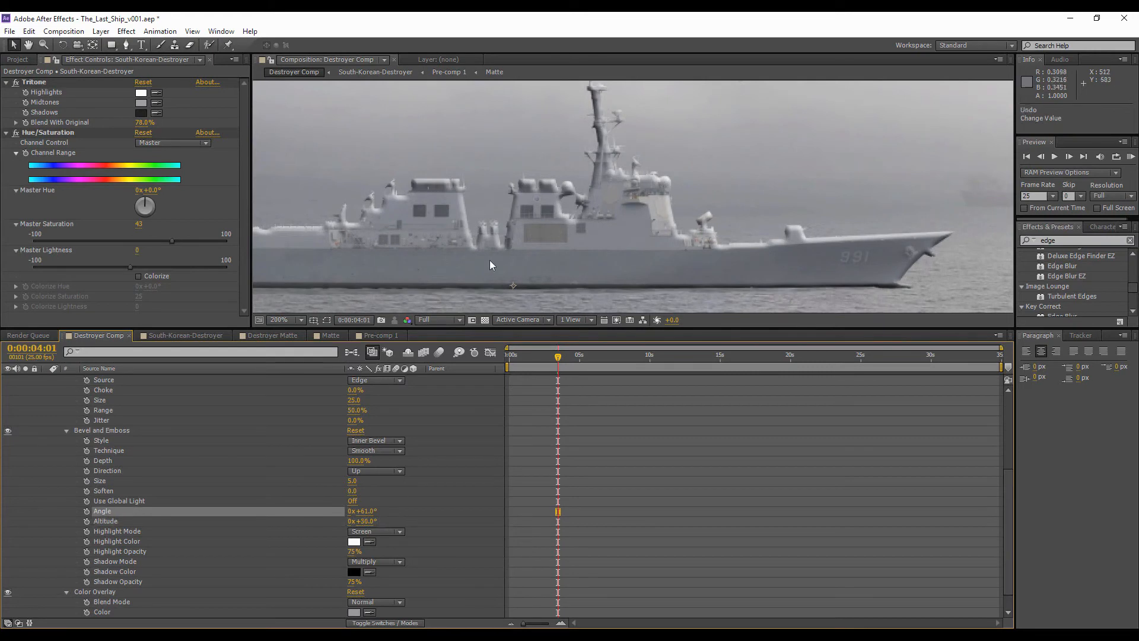
pyautogui.scroll(-1, 322, 287)
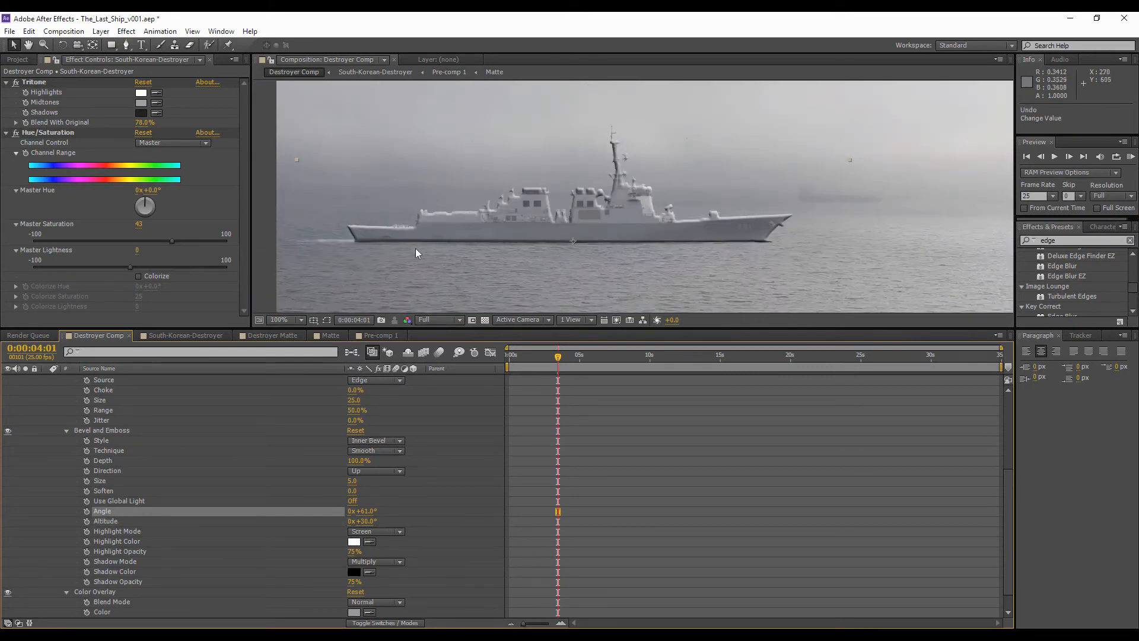
pyautogui.scroll(1, 415, 252)
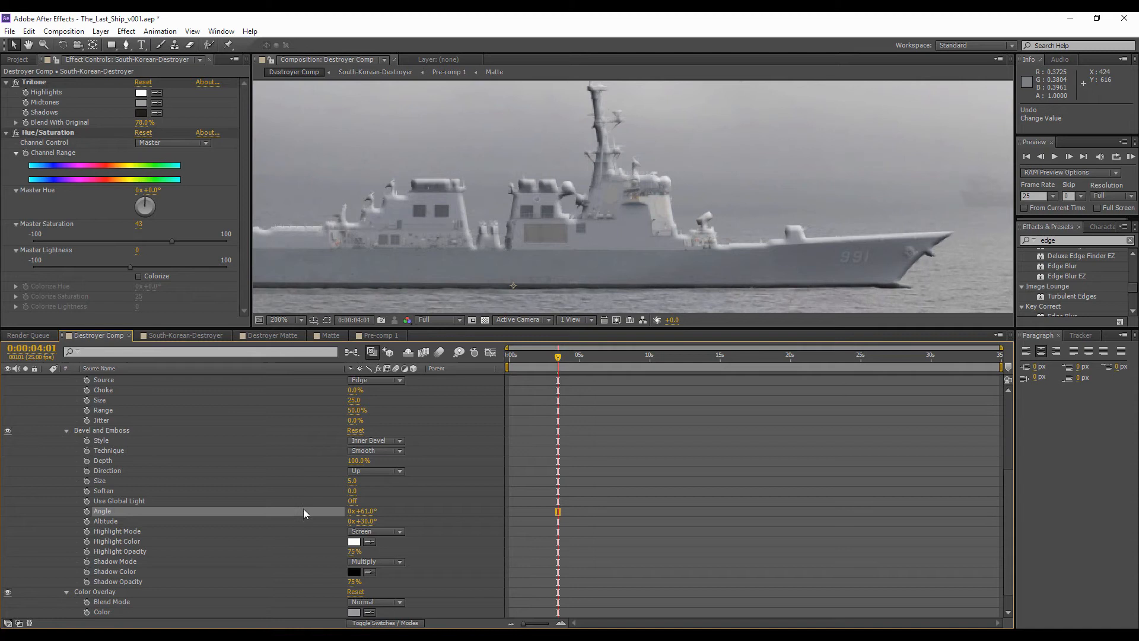
# - Set the Bevel and Emboss size to 1
pyautogui.click(352, 481)
pyautogui.write('1')
pyautogui.click(411, 485)
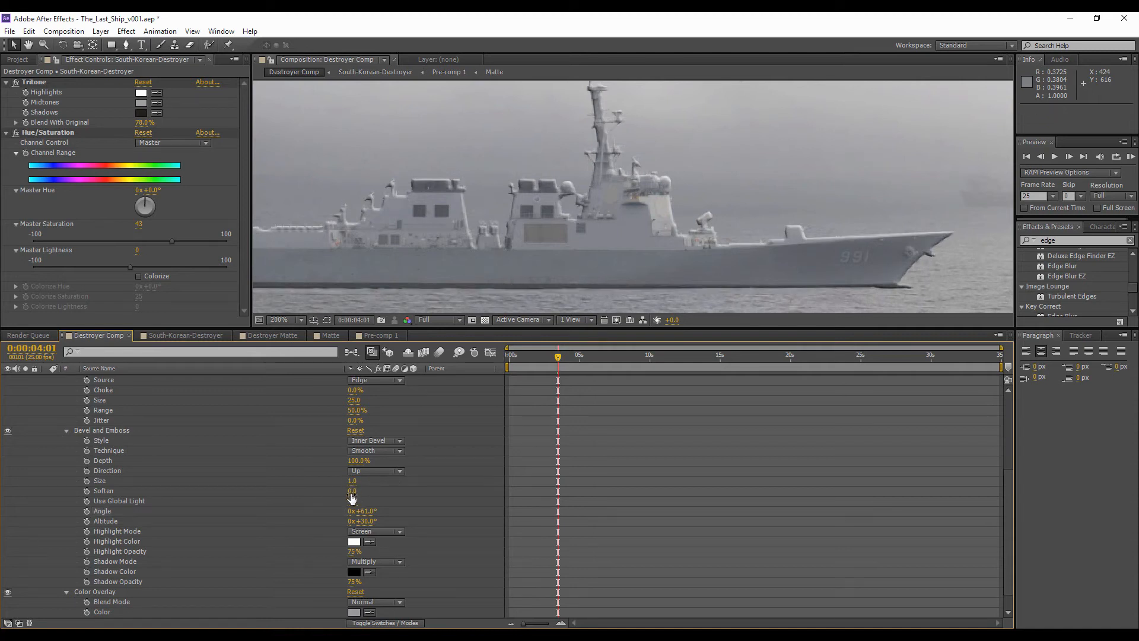
# - Try softening the bevel, ending with Soften set back to 0
pyautogui.moveTo(354, 491)
pyautogui.mouseDown()
pyautogui.moveTo(388, 485)
pyautogui.moveTo(332, 491)
pyautogui.moveTo(356, 490)
pyautogui.mouseUp()
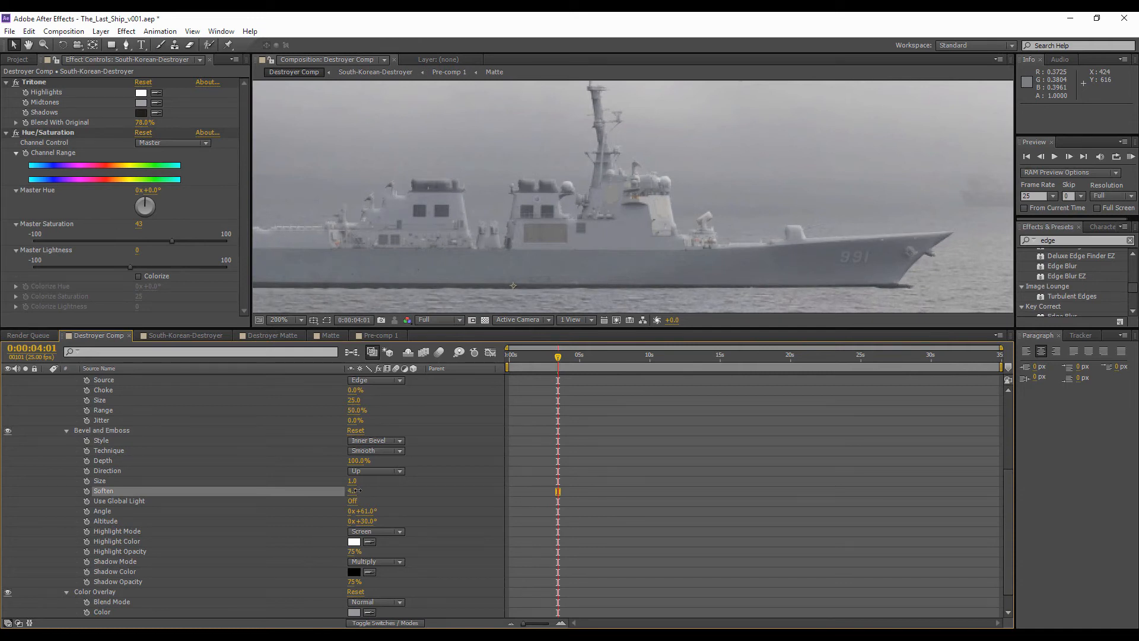
pyautogui.moveTo(352, 490); pyautogui.dragTo(343, 500)
pyautogui.write('0')
pyautogui.press('Return')
# - Lower the Bevel and Emboss highlight opacity to 13%
pyautogui.moveTo(351, 552); pyautogui.dragTo(272, 552)
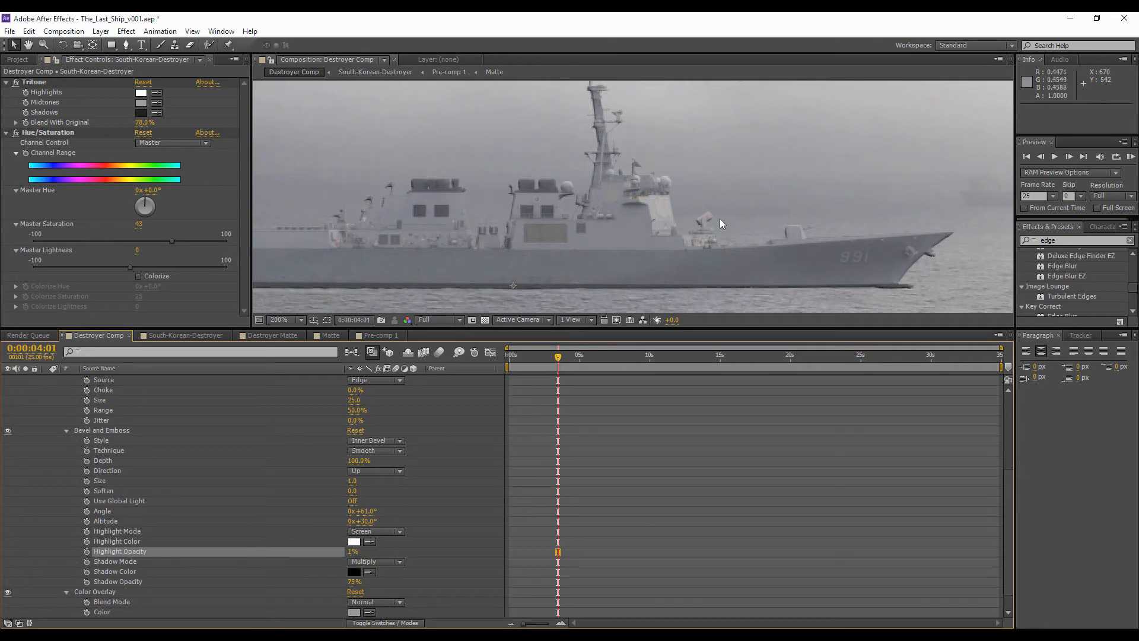
pyautogui.scroll(3, 720, 218)
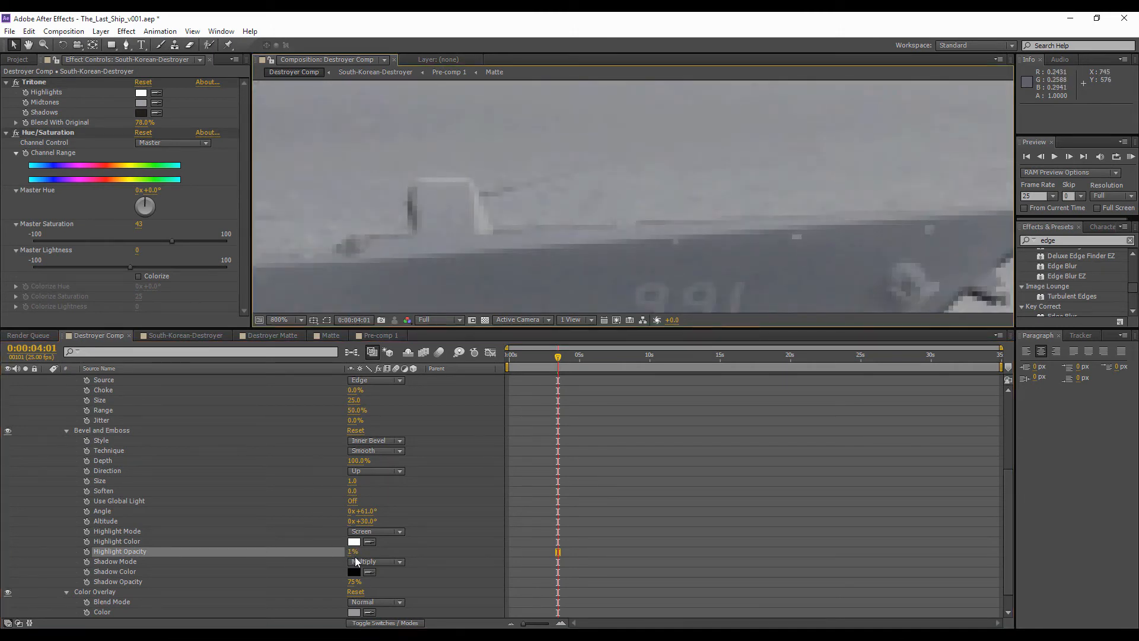
pyautogui.moveTo(353, 552); pyautogui.dragTo(355, 552)
pyautogui.scroll(-3, 533, 159)
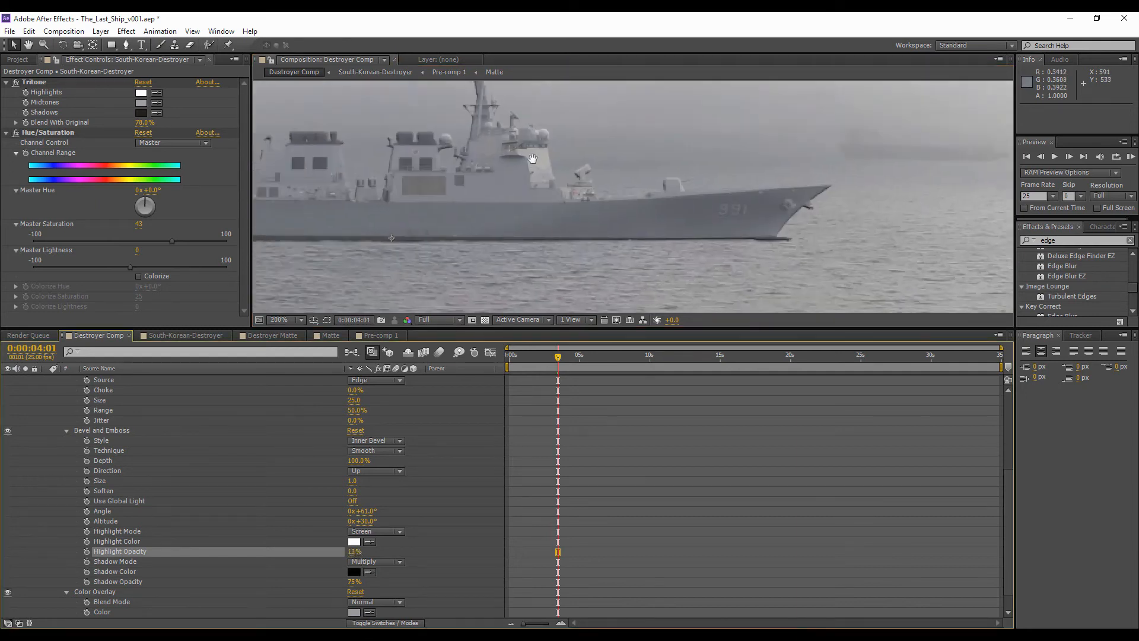
# - Lower the Bevel and Emboss shadow opacity to 24%
pyautogui.moveTo(533, 158); pyautogui.dragTo(671, 183)
pyautogui.moveTo(354, 586); pyautogui.dragTo(236, 588)
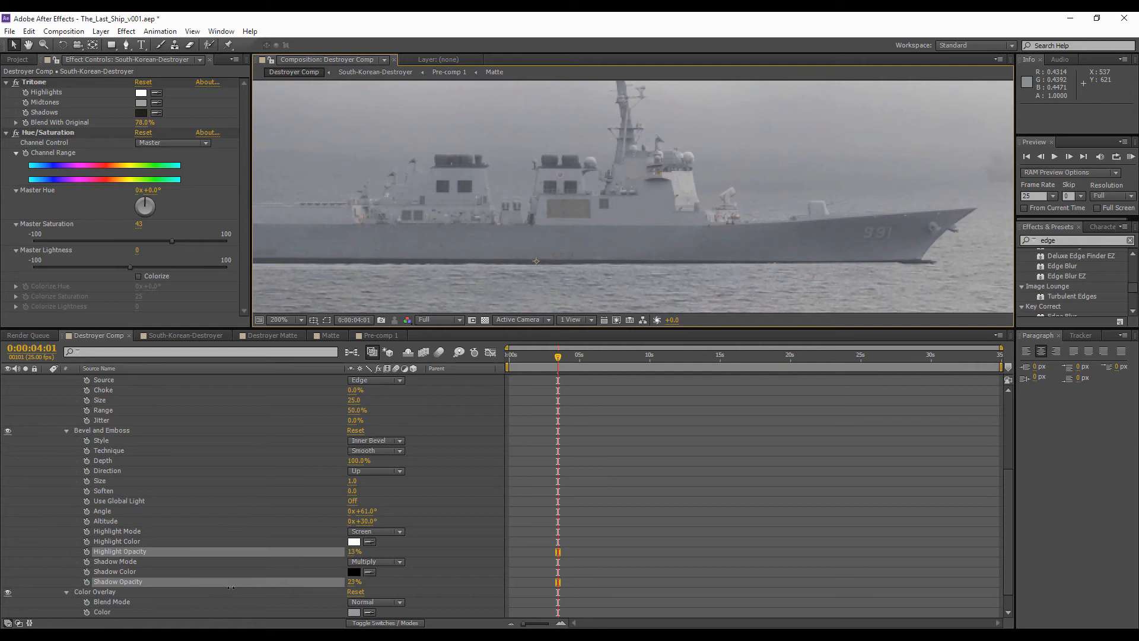
pyautogui.moveTo(229, 589); pyautogui.dragTo(232, 589)
pyautogui.scroll(-1, 610, 191)
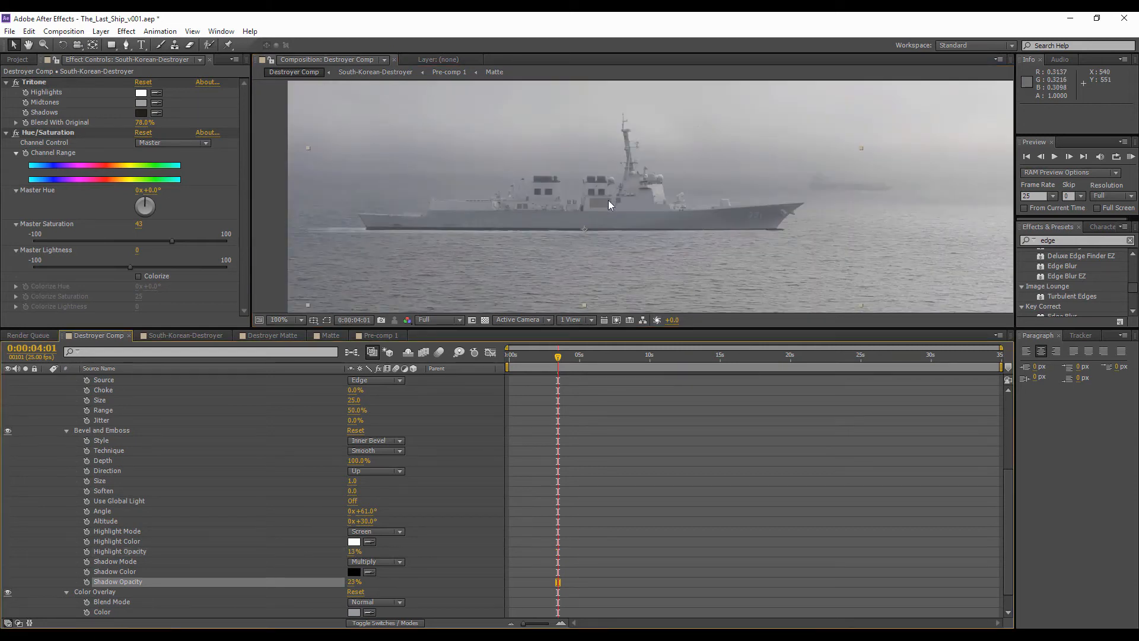
pyautogui.scroll(2, 606, 201)
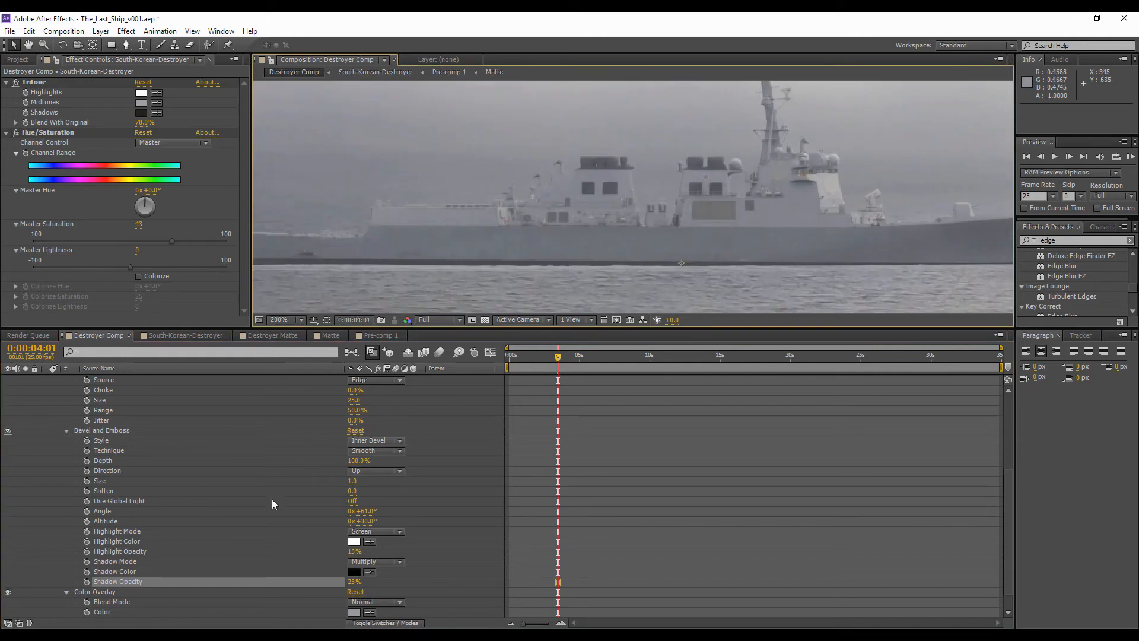
pyautogui.moveTo(351, 581); pyautogui.dragTo(344, 582)
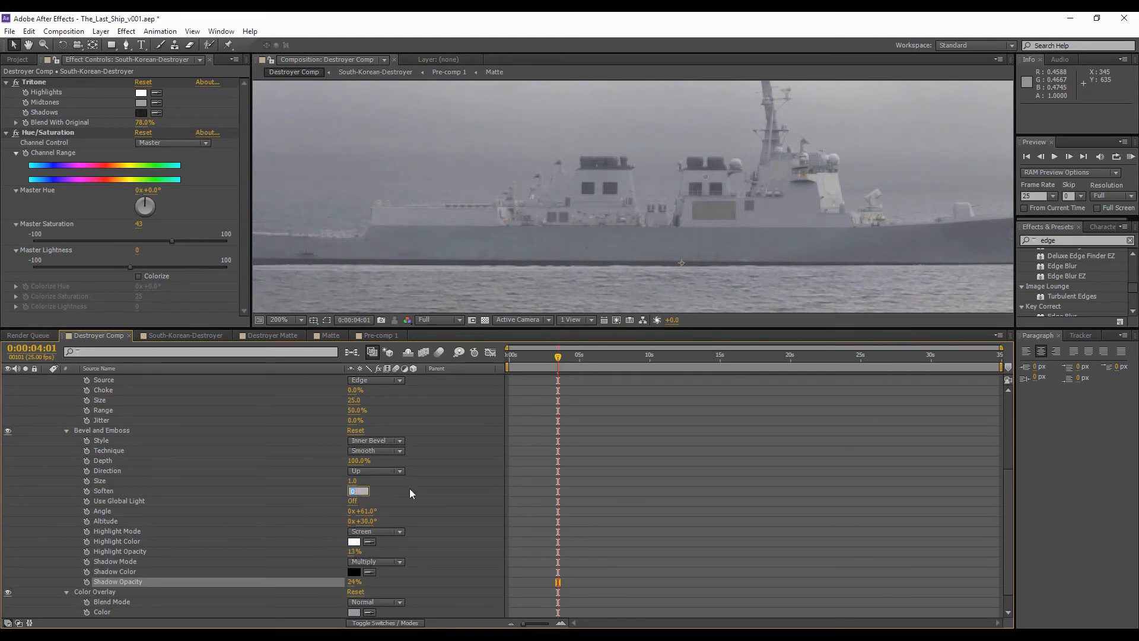
# - Set the Bevel and Emboss Soften value to 1
pyautogui.write('1')
pyautogui.press('Return')
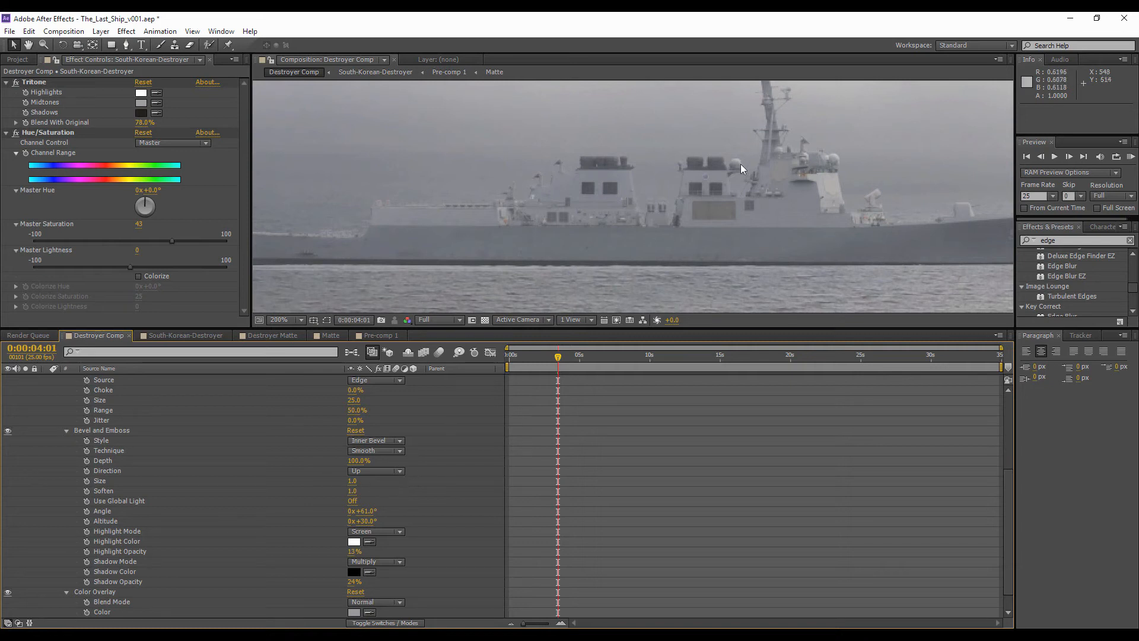
pyautogui.moveTo(741, 164); pyautogui.dragTo(607, 187)
# - Add a Compound Blur effect to the South-Korean-Destroyer layer with Maximum Blur 1 and Stretch Map to Fit turned off
pyautogui.scroll(5, 158, 404)
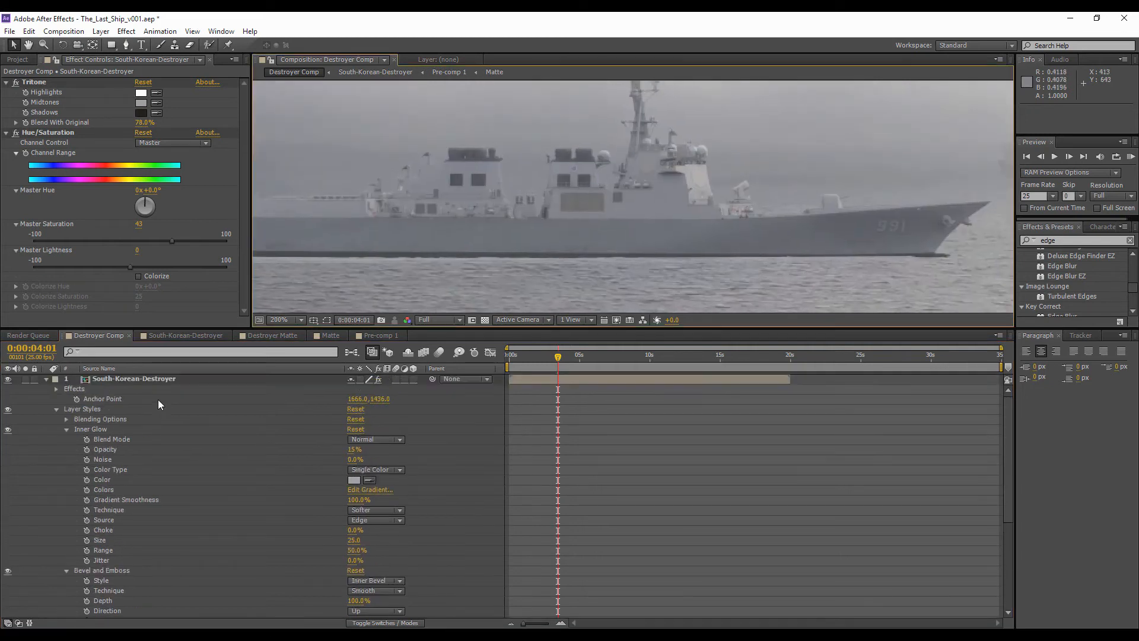
pyautogui.rightClick(131, 380)
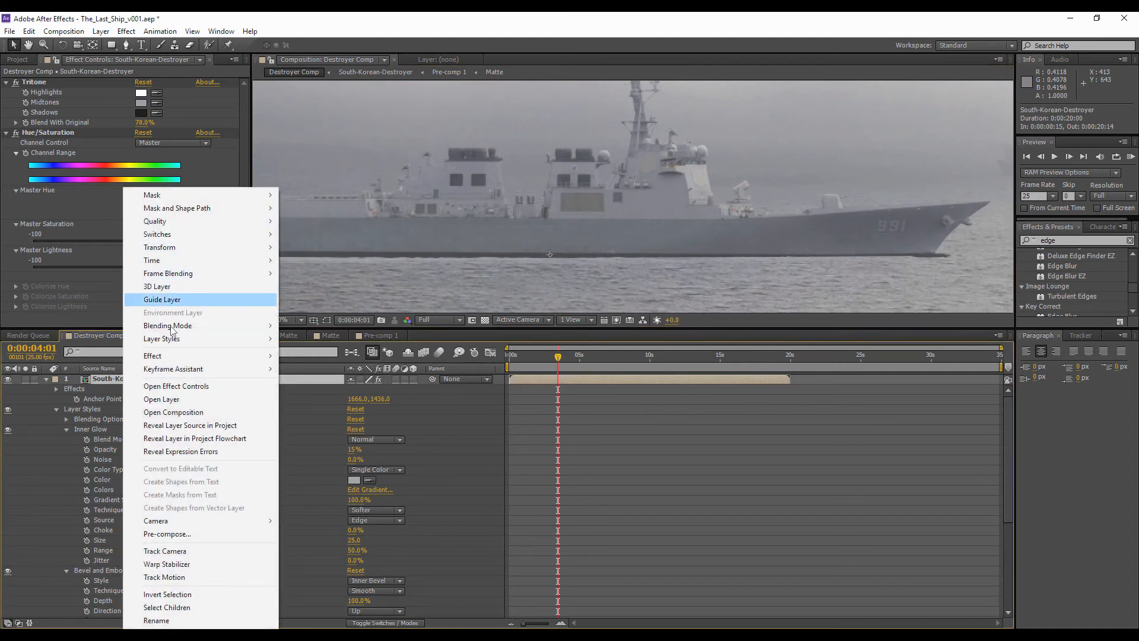
pyautogui.moveTo(162, 354)
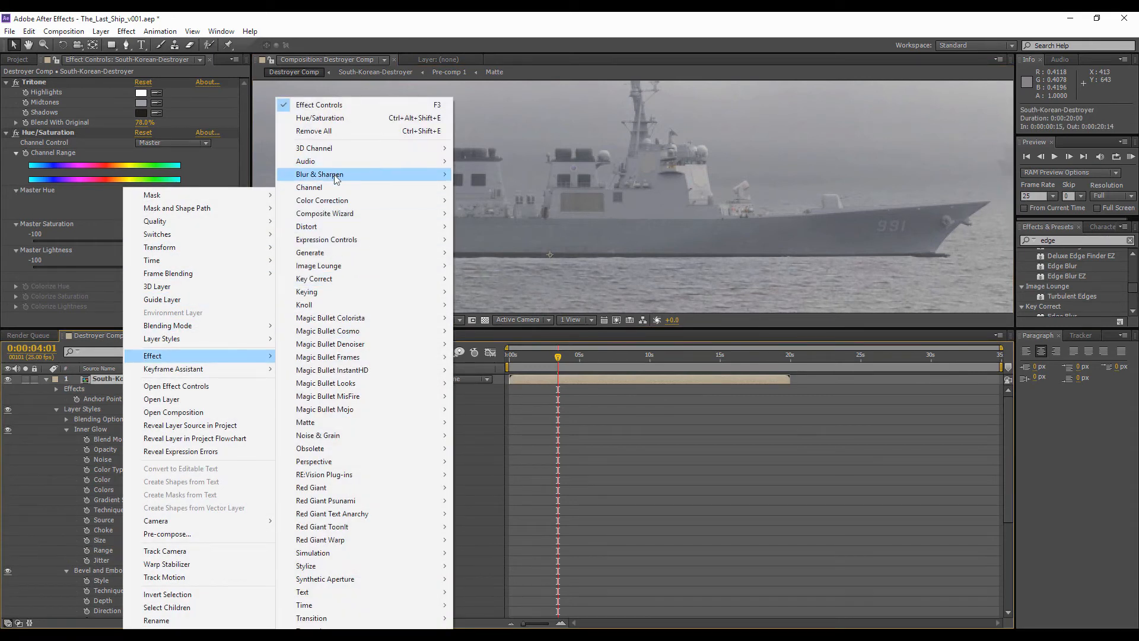
pyautogui.moveTo(407, 173)
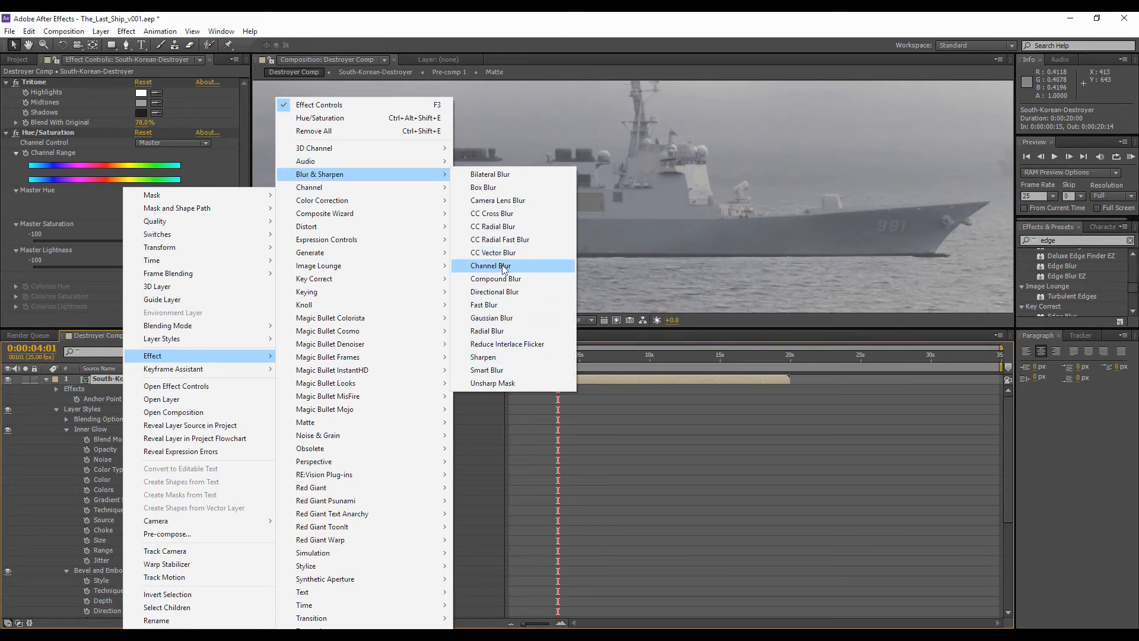
pyautogui.click(504, 280)
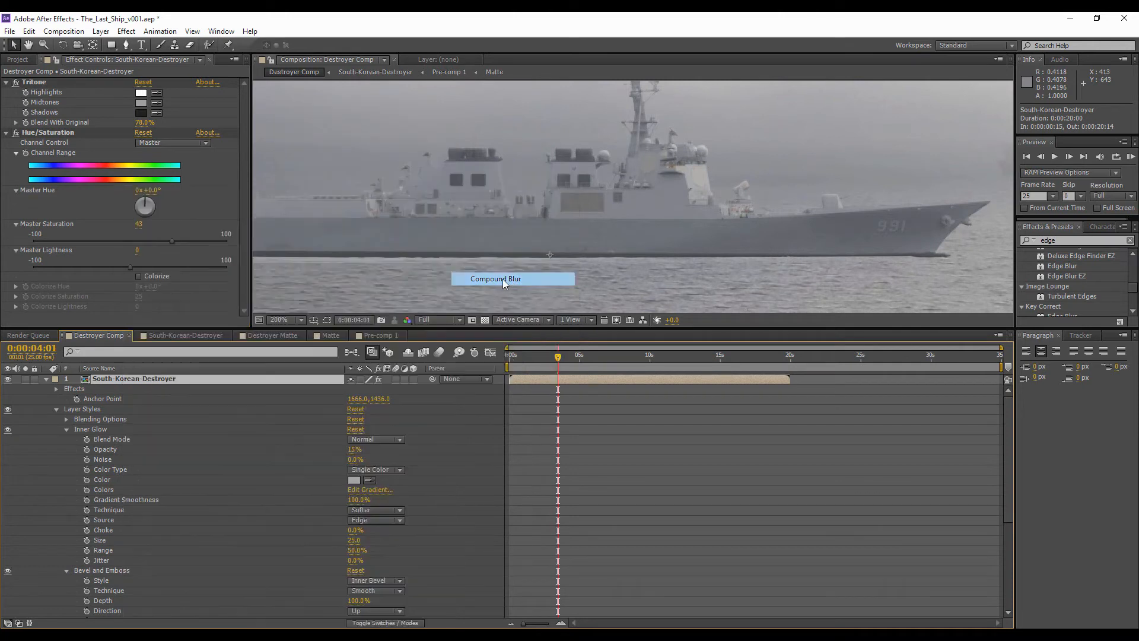
pyautogui.click(141, 301)
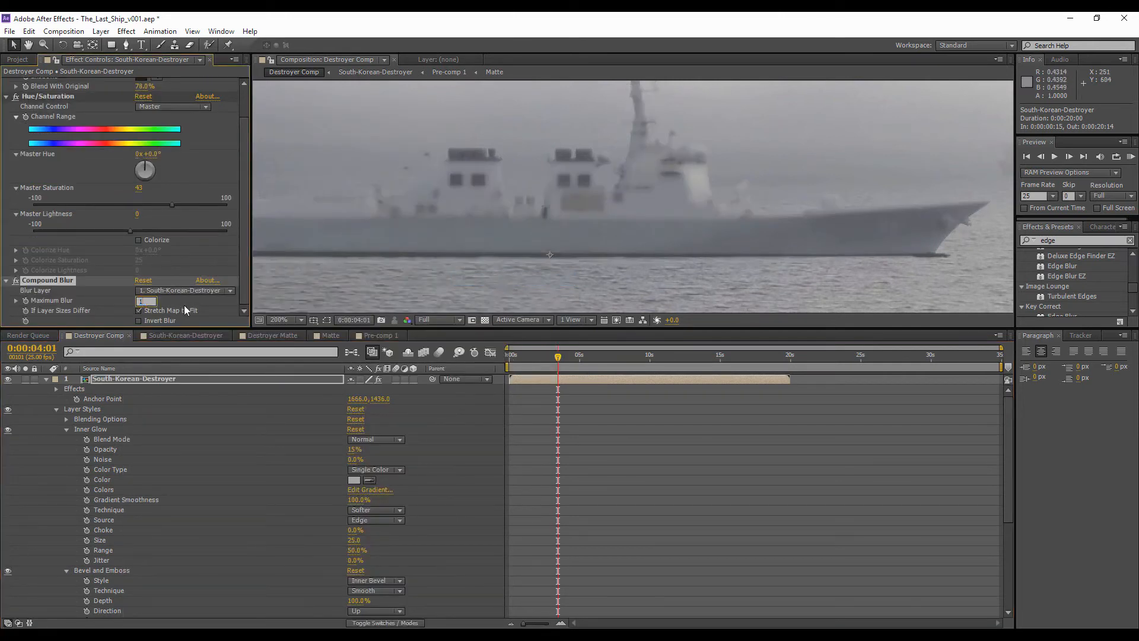
pyautogui.write('1')
pyautogui.press('Return')
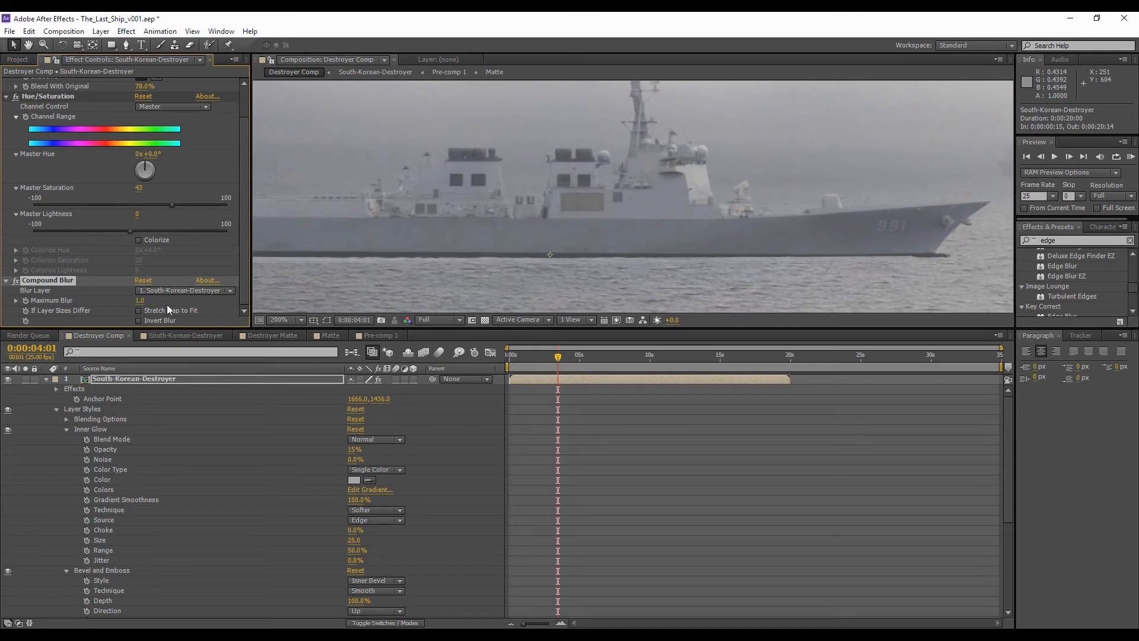
# - Try a Maximum Blur of 5 on Compound Blur, comparing it with the effect off and with Invert Blur on
pyautogui.click(16, 280)
pyautogui.press('.')
pyautogui.write('5')
pyautogui.press('Return')
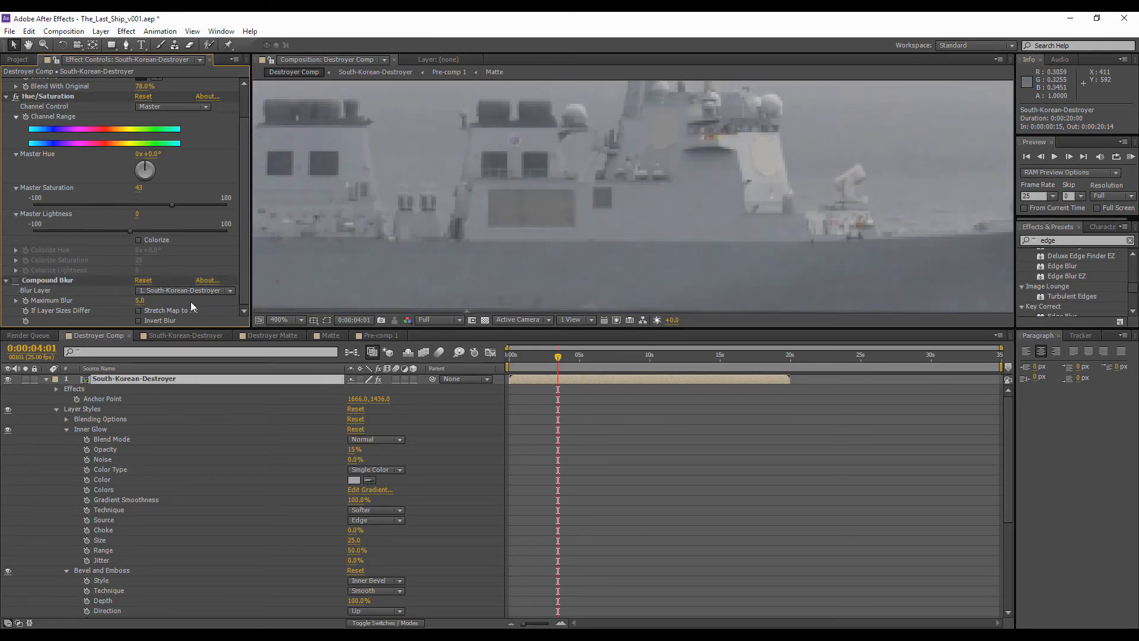
pyautogui.click(16, 280)
pyautogui.moveTo(648, 119); pyautogui.dragTo(585, 195)
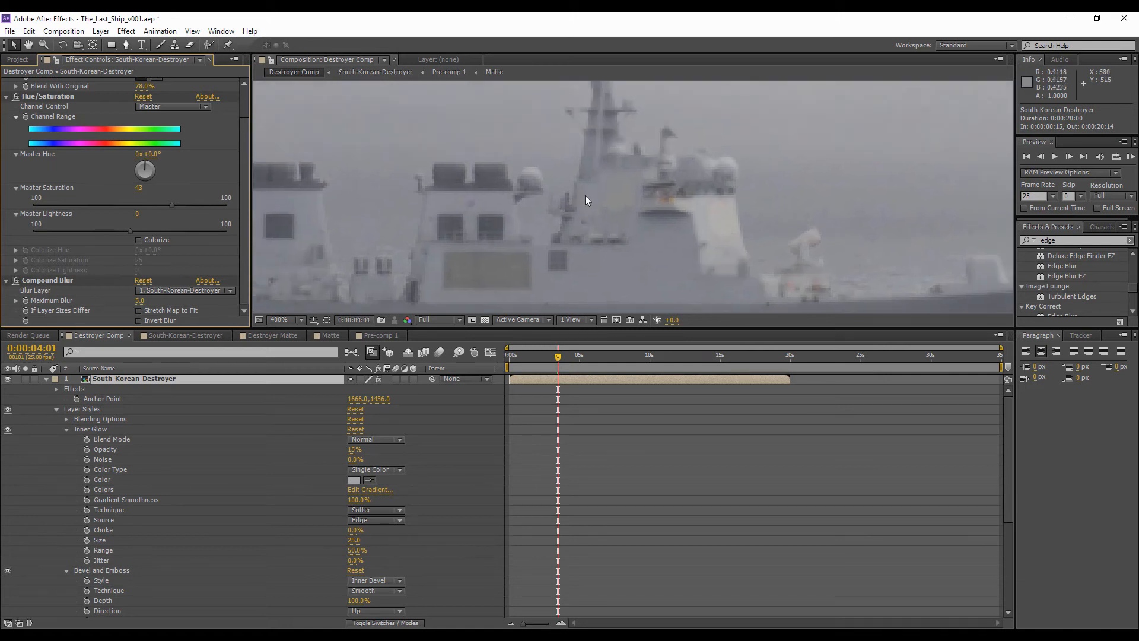
pyautogui.click(138, 321)
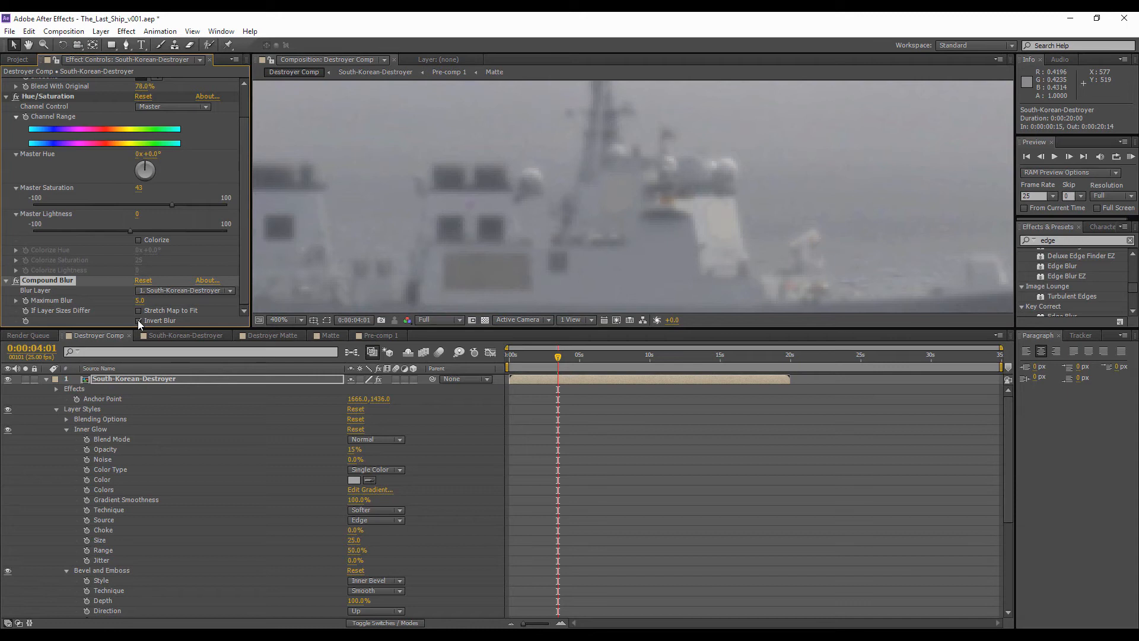
pyautogui.click(139, 321)
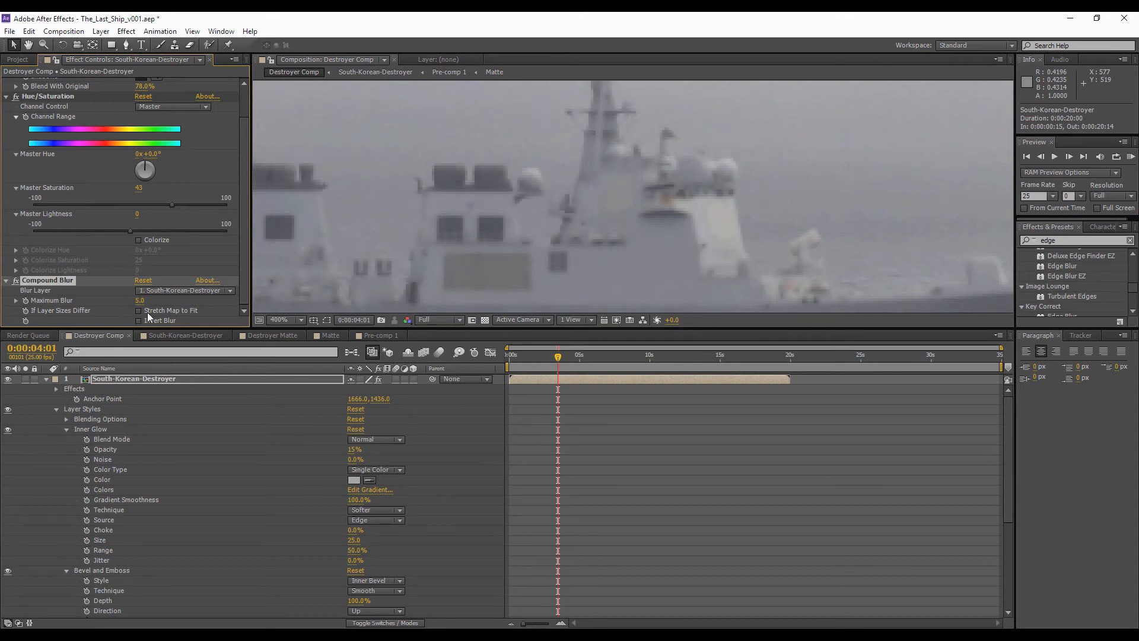
# - Set Compound Blur's Maximum Blur to 2 and inspect the ship's superstructure and bow
pyautogui.click(16, 280)
pyautogui.click(139, 300)
pyautogui.write('2')
pyautogui.press('Return')
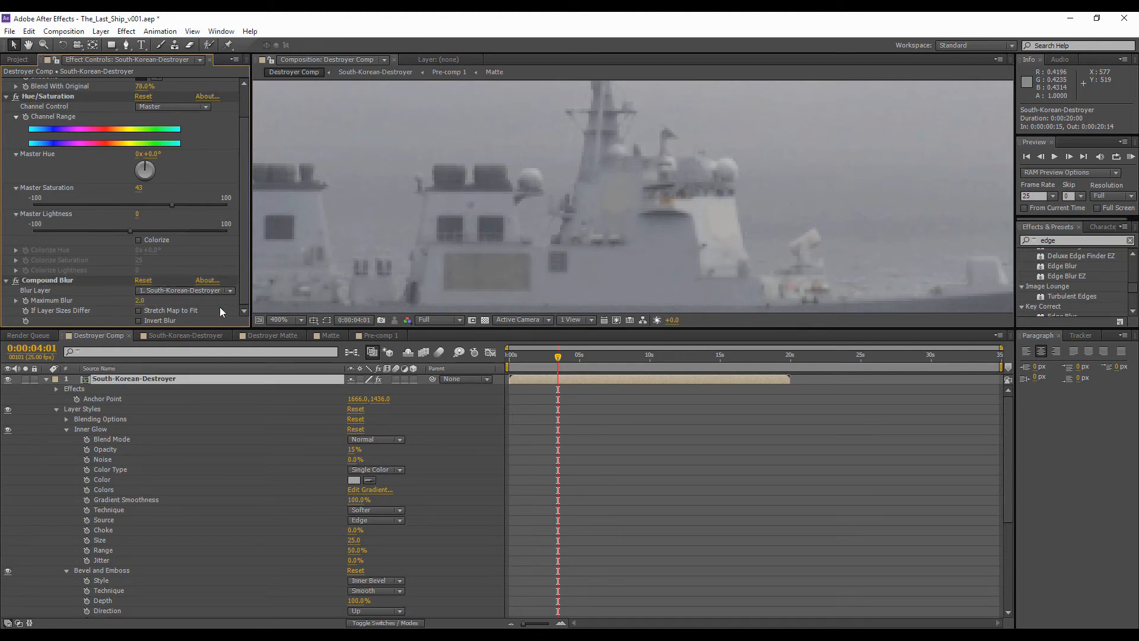
pyautogui.moveTo(788, 214); pyautogui.dragTo(433, 144)
pyautogui.moveTo(605, 214); pyautogui.dragTo(595, 144)
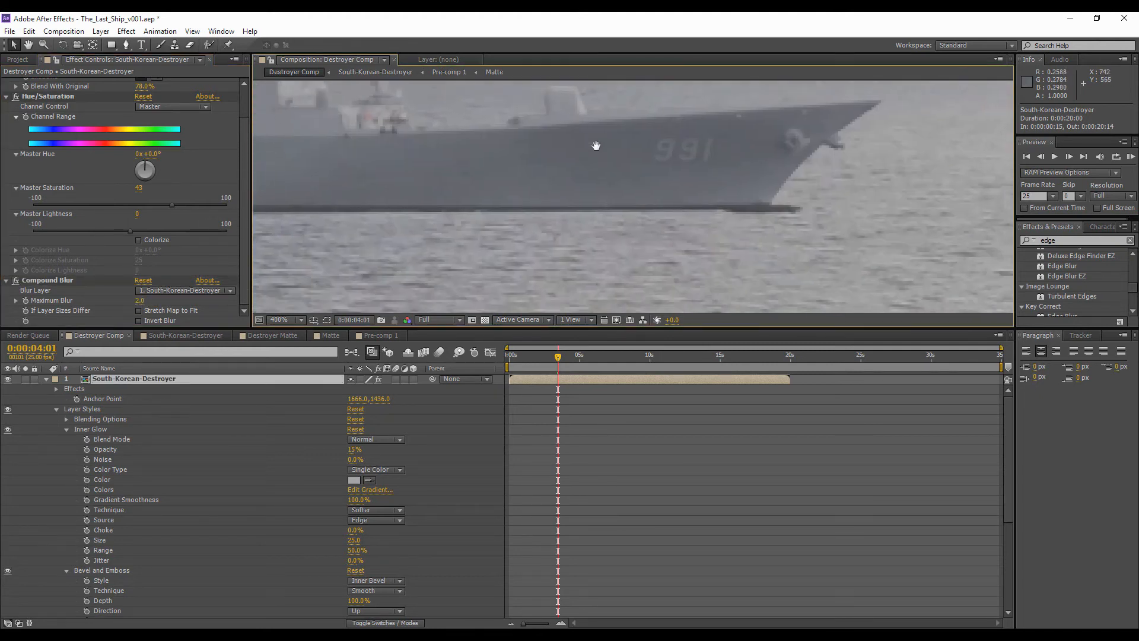
# - Add a Noise effect to the South-Korean-Destroyer layer and set Amount of Noise to 10%
pyautogui.rightClick(127, 380)
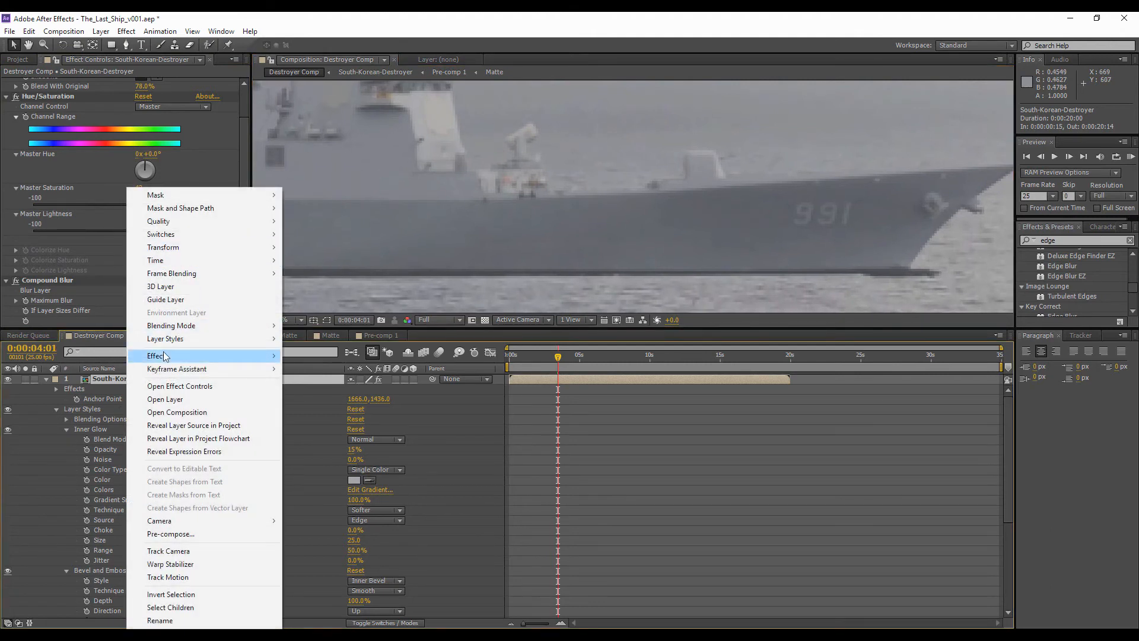
pyautogui.moveTo(376, 438)
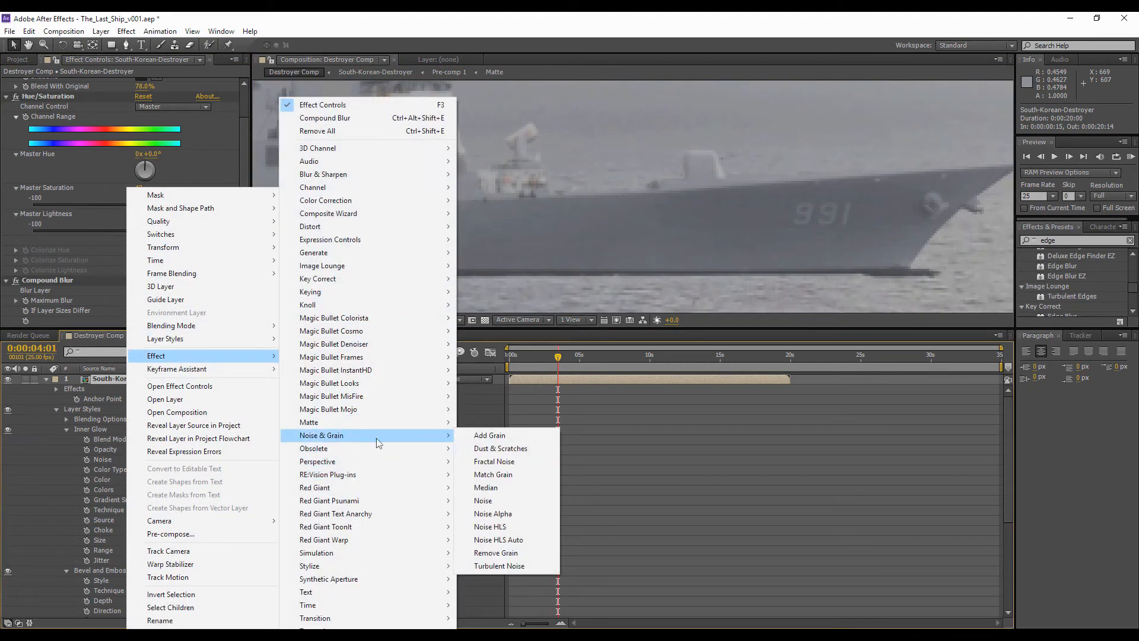
pyautogui.click(483, 501)
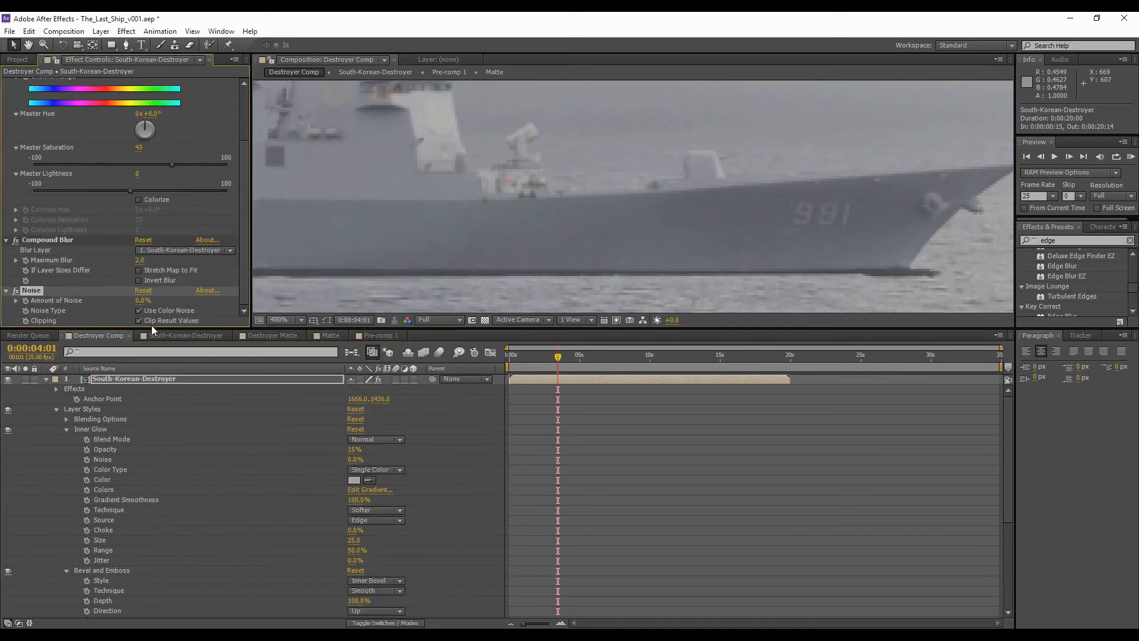
pyautogui.moveTo(142, 303); pyautogui.dragTo(209, 309)
pyautogui.click(138, 312)
pyautogui.click(140, 301)
pyautogui.write('5')
pyautogui.press('Return')
pyautogui.click(145, 301)
pyautogui.press('Return')
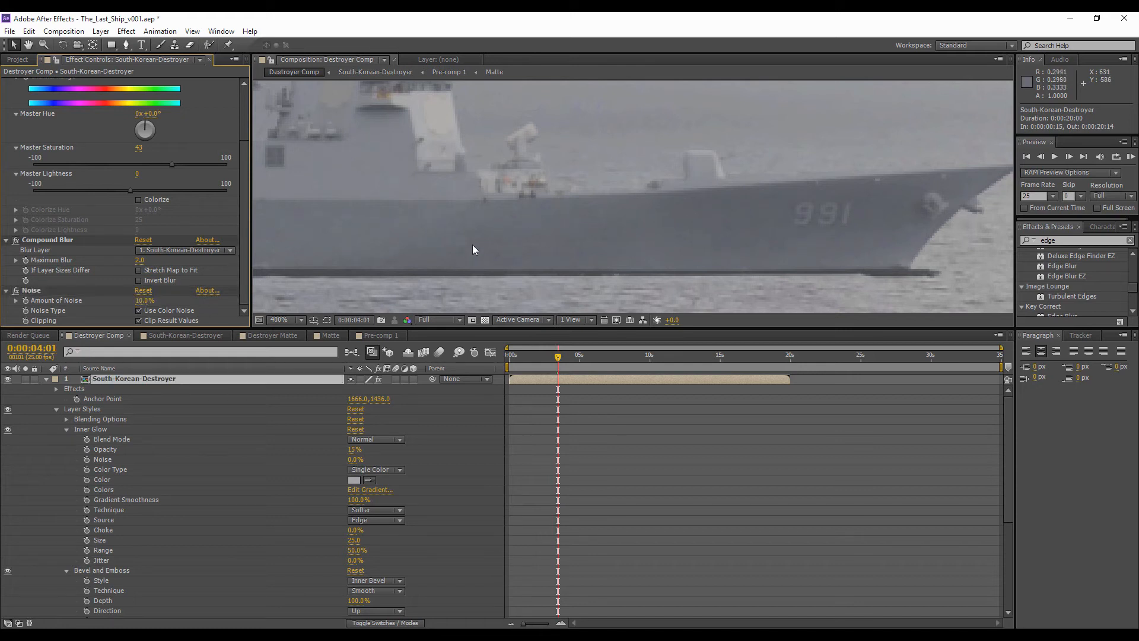
# - Add a Drop Shadow layer style to the South-Korean-Destroyer layer and expand its properties
pyautogui.scroll(-4, 472, 245)
pyautogui.rightClick(163, 380)
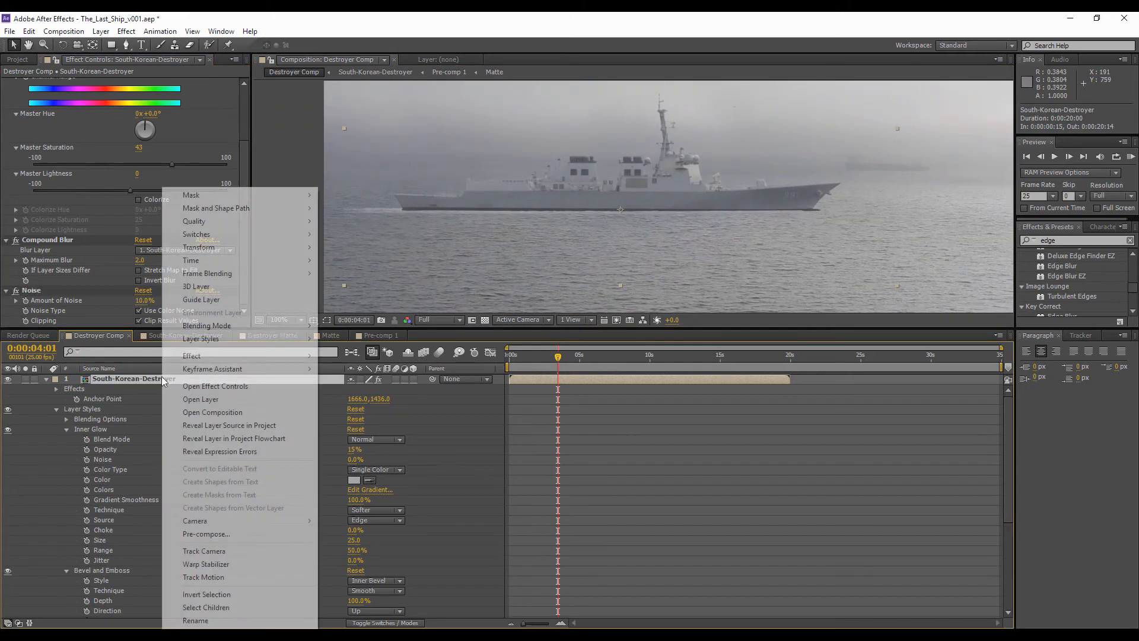
pyautogui.moveTo(220, 340)
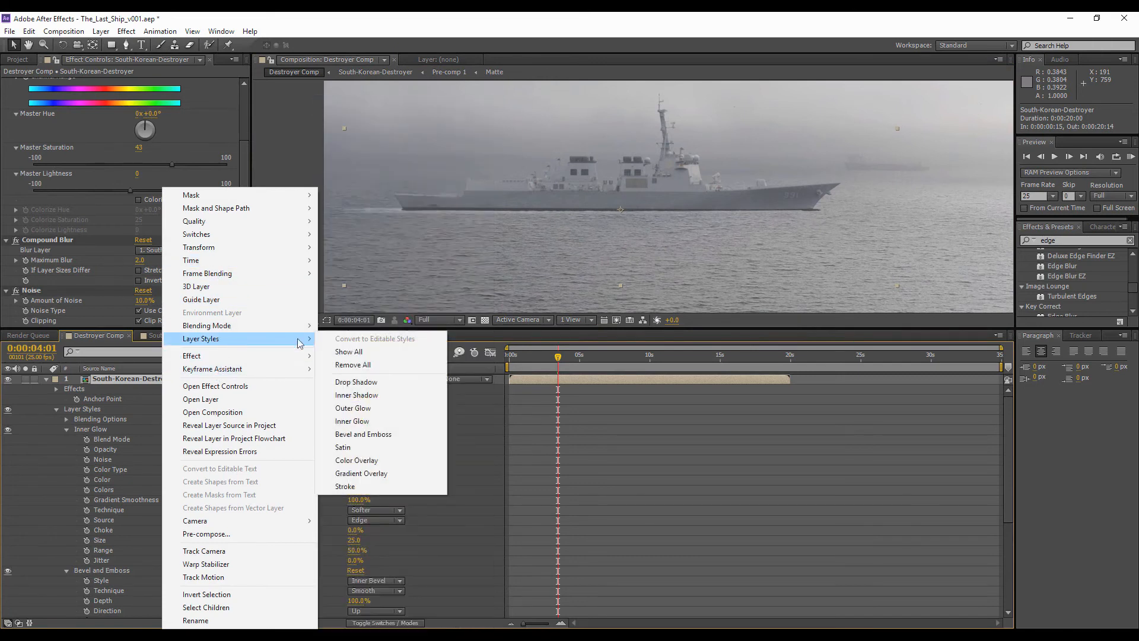
pyautogui.click(371, 383)
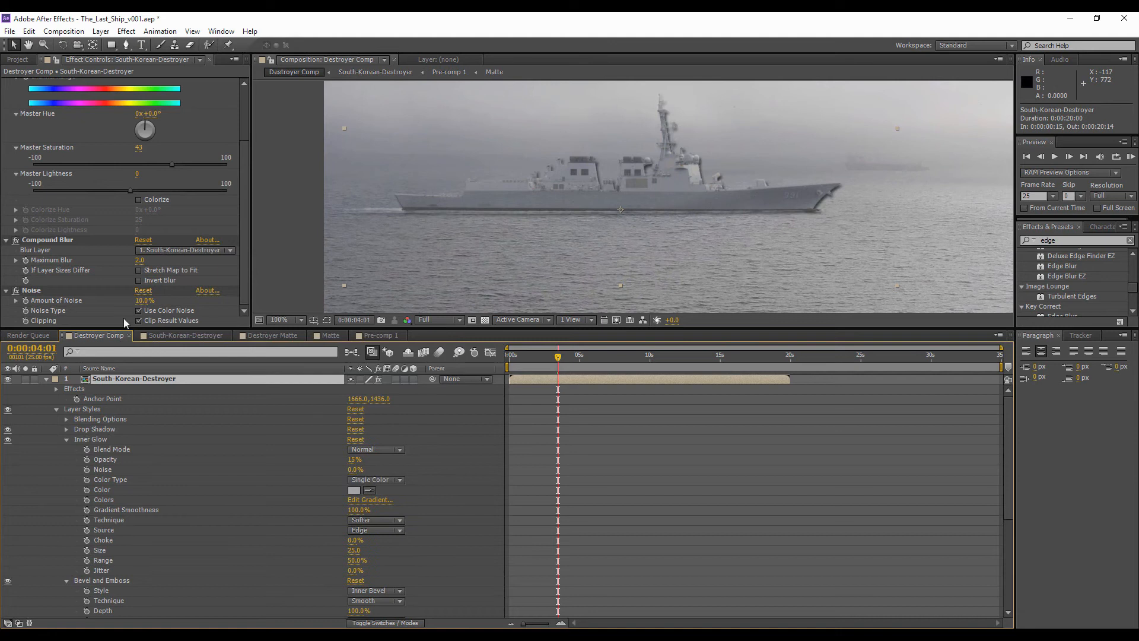
pyautogui.scroll(-5, 209, 558)
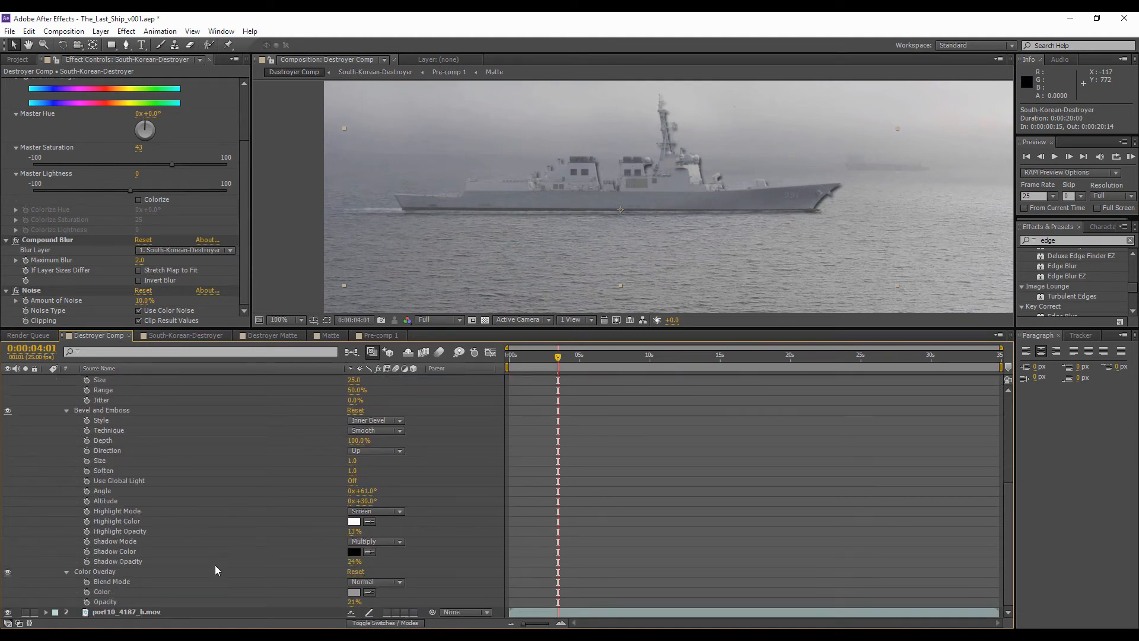
pyautogui.scroll(5, 178, 505)
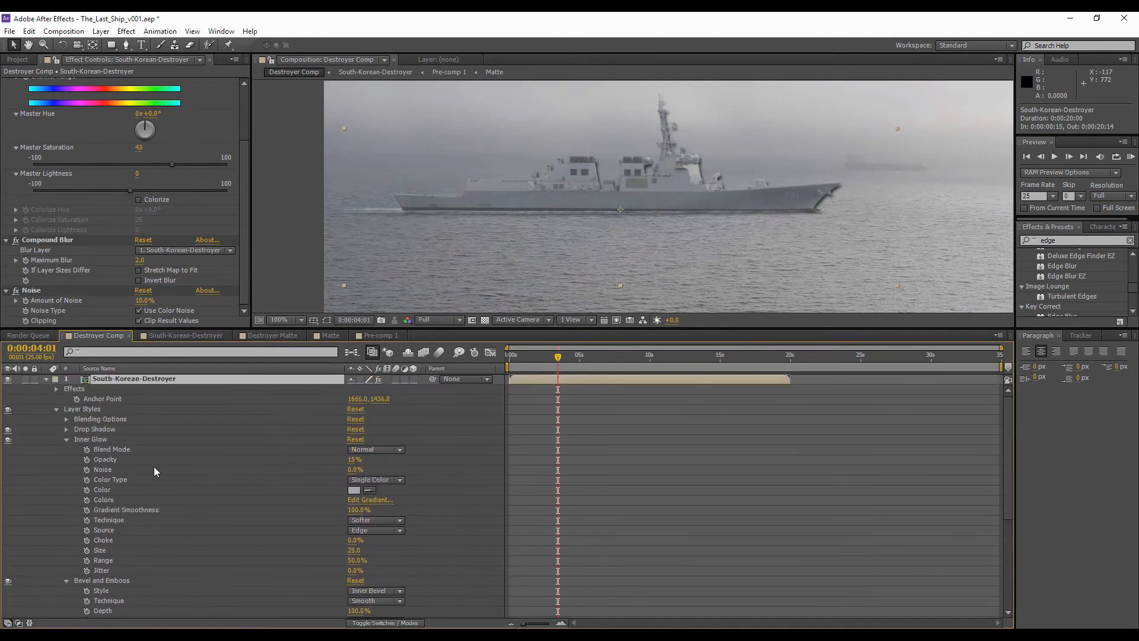
pyautogui.click(67, 429)
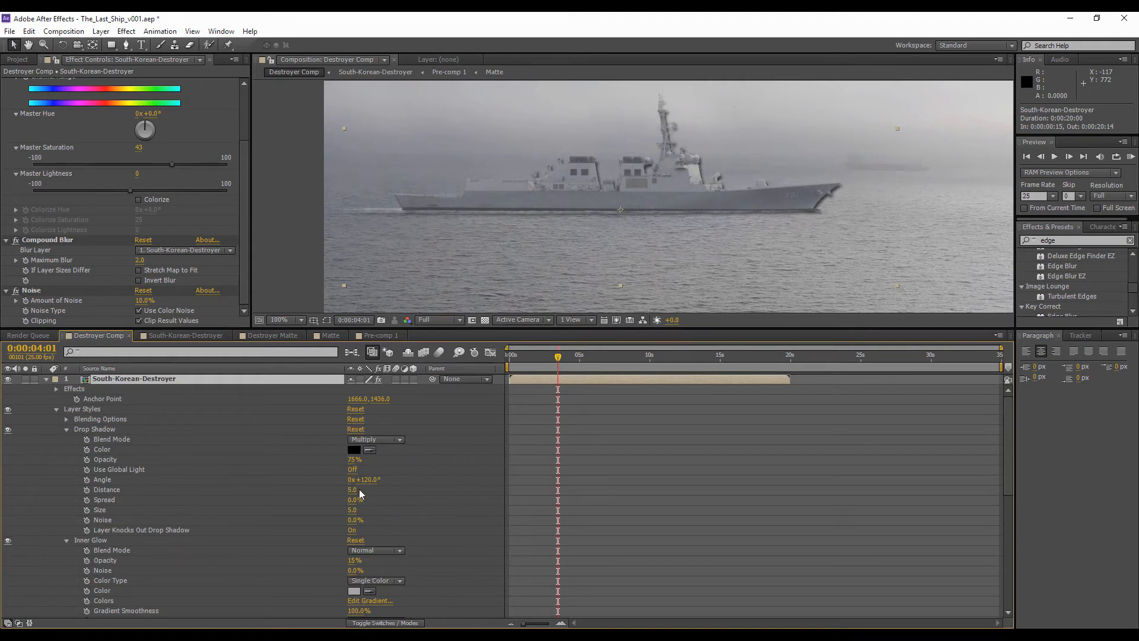
# - Set the Drop Shadow's Distance to 26, Angle to 51° and Opacity to 25%
pyautogui.moveTo(352, 490)
pyautogui.mouseDown()
pyautogui.moveTo(380, 490)
pyautogui.moveTo(341, 487)
pyautogui.moveTo(379, 480)
pyautogui.moveTo(331, 480)
pyautogui.moveTo(400, 475)
pyautogui.moveTo(367, 496)
pyautogui.moveTo(346, 488)
pyautogui.moveTo(367, 488)
pyautogui.moveTo(353, 489)
pyautogui.moveTo(362, 479)
pyautogui.mouseUp()
pyautogui.click(331, 480)
pyautogui.scroll(1, 547, 234)
pyautogui.scroll(-1, 487, 298)
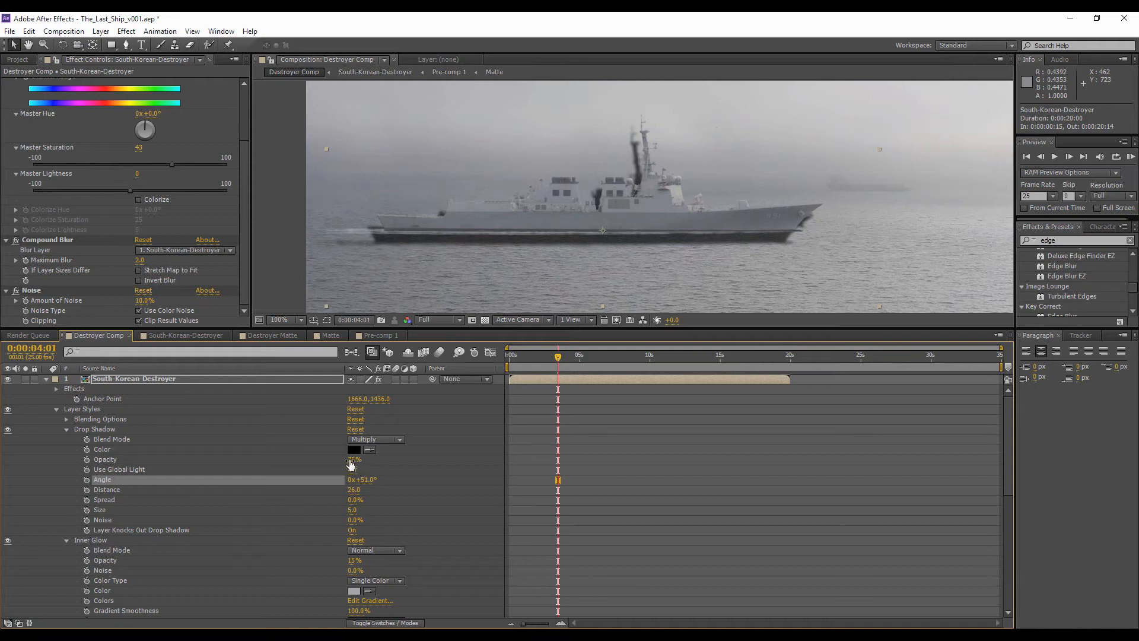
pyautogui.click(447, 456)
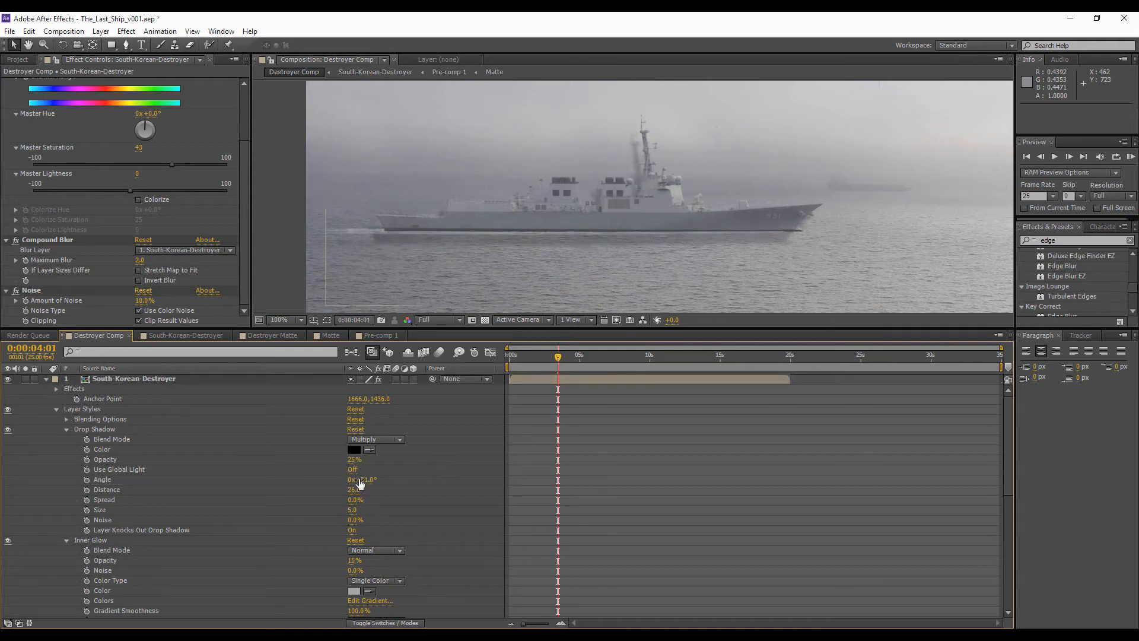
# - Reduce the Drop Shadow's Distance to 6 and set its Size to 15
pyautogui.scroll(1, 535, 241)
pyautogui.moveTo(551, 247); pyautogui.dragTo(574, 209)
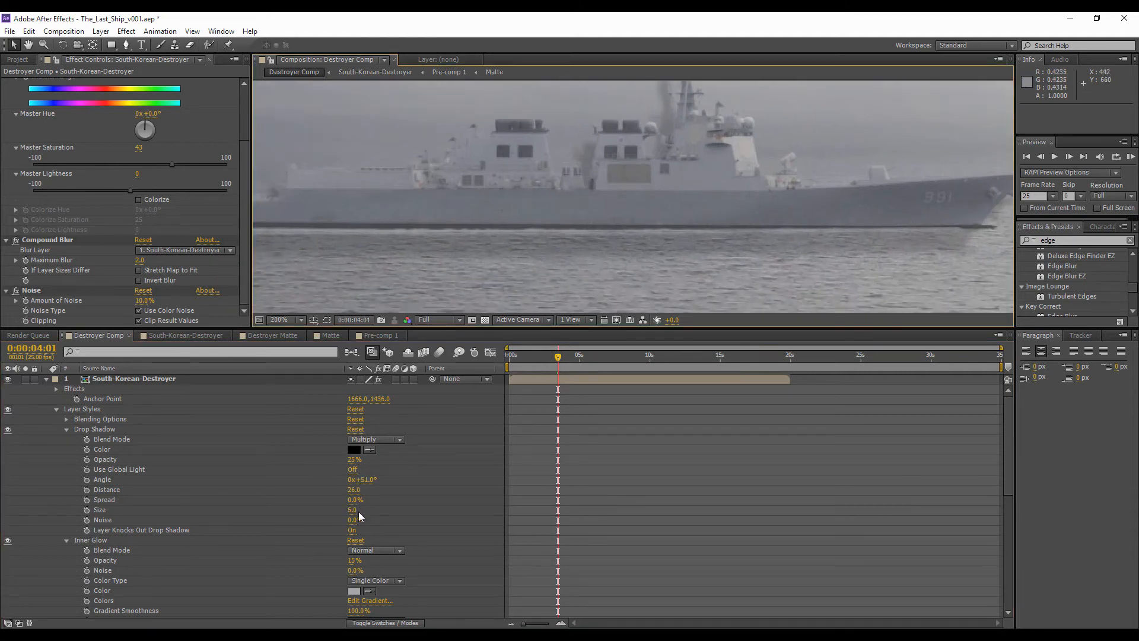
pyautogui.moveTo(350, 489); pyautogui.dragTo(339, 488)
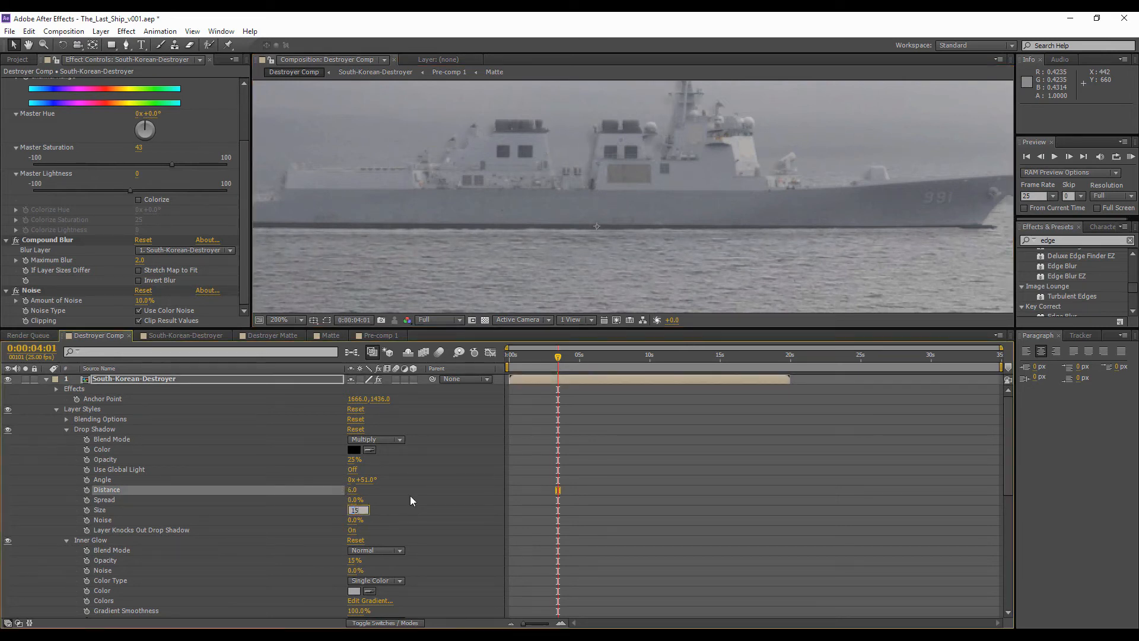
pyautogui.write('15')
pyautogui.press('Return')
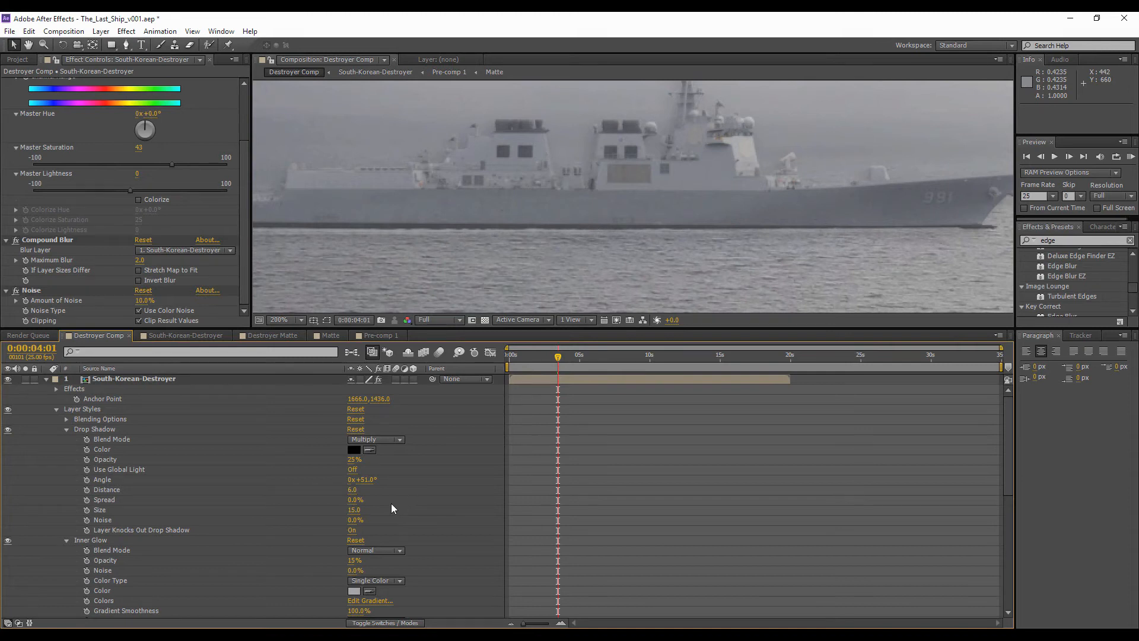
# - Try the Darken and Lighten blend modes on the Drop Shadow and return it to Multiply
pyautogui.click(352, 469)
pyautogui.click(368, 442)
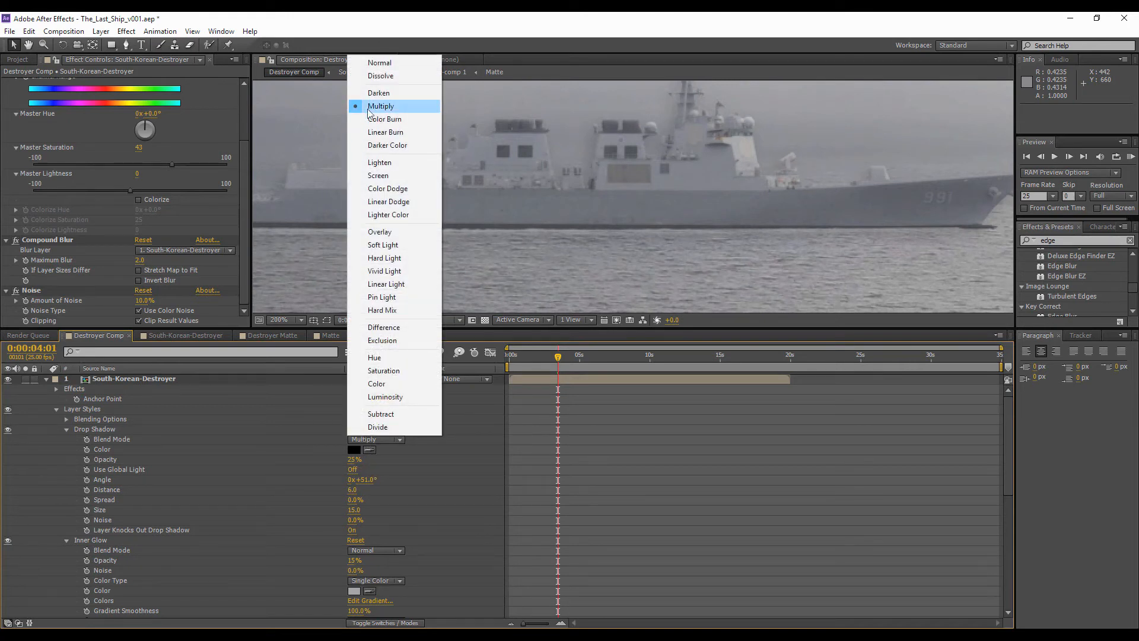
pyautogui.click(388, 94)
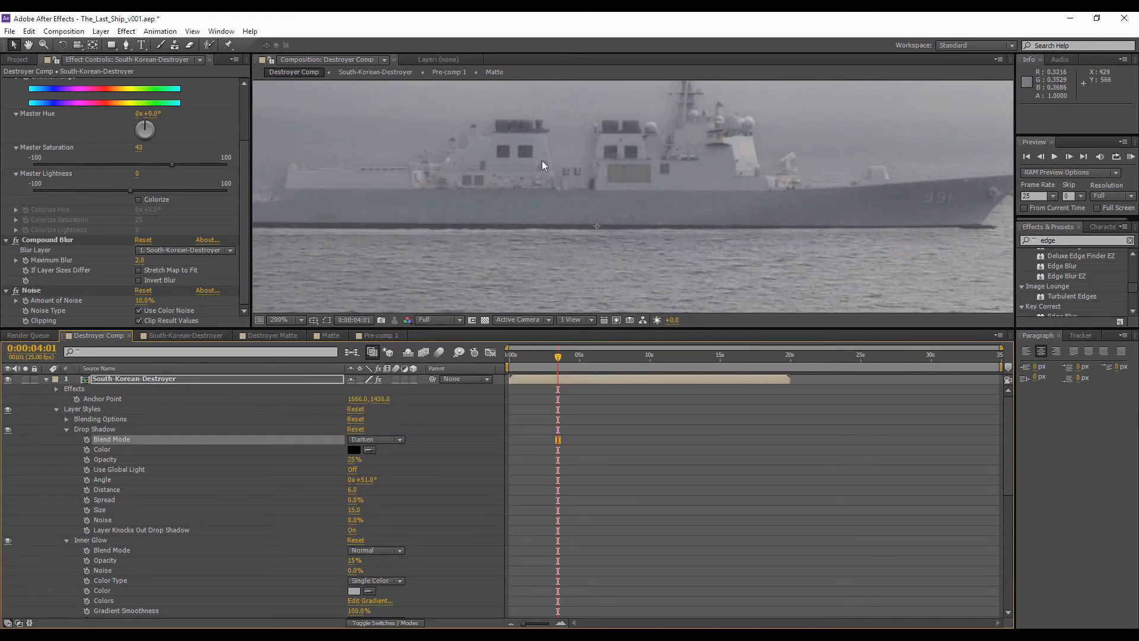
pyautogui.scroll(-1, 542, 160)
pyautogui.click(363, 441)
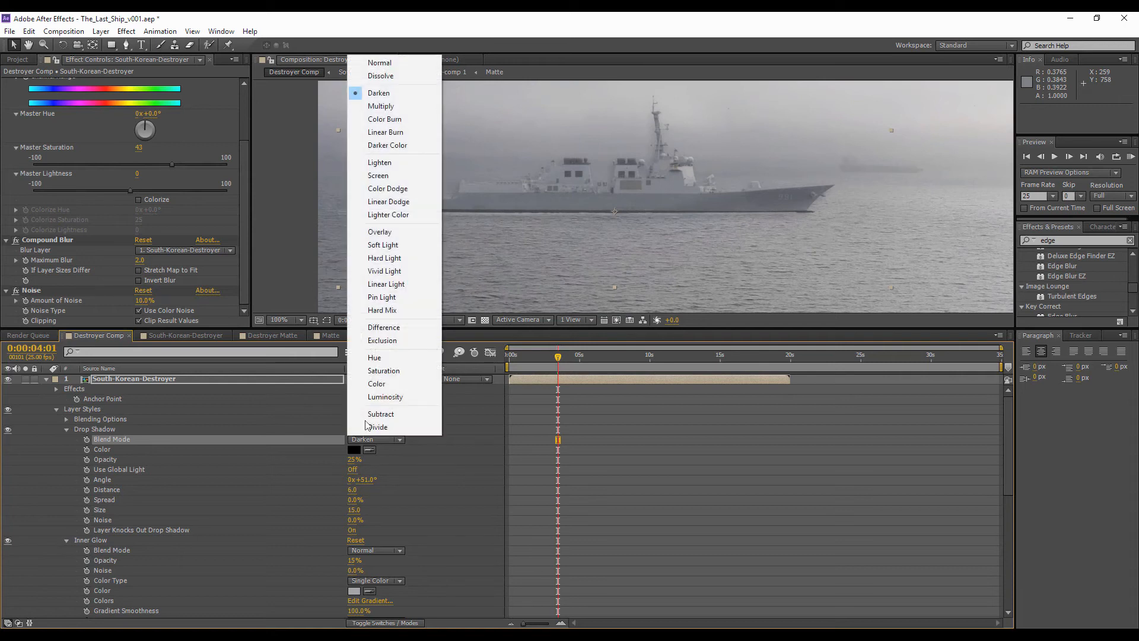
pyautogui.click(379, 162)
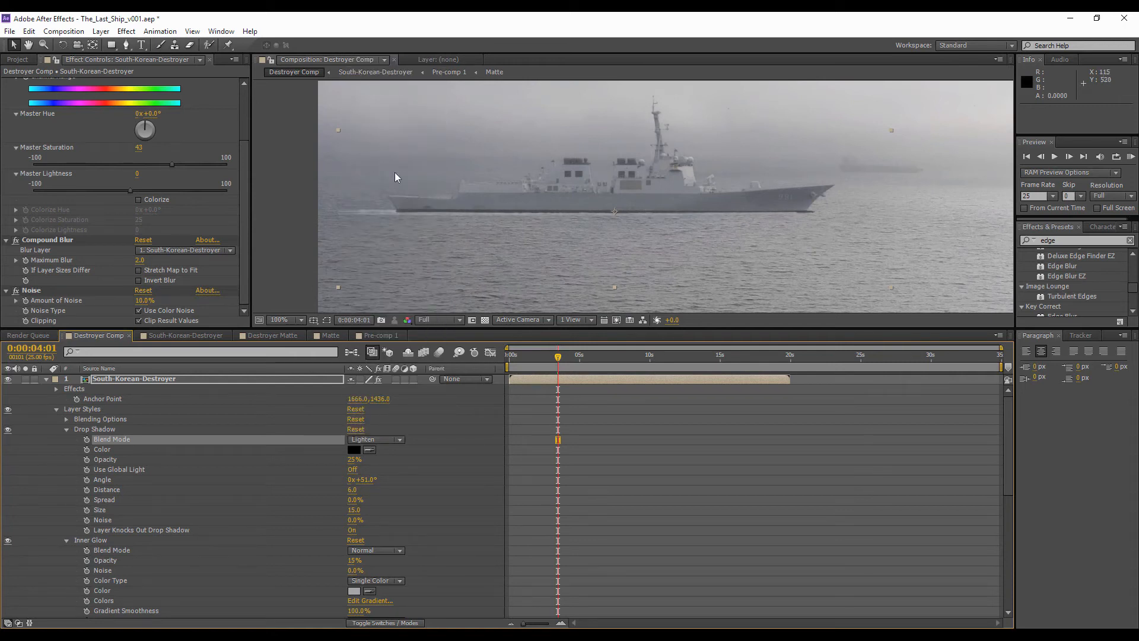
pyautogui.click(361, 440)
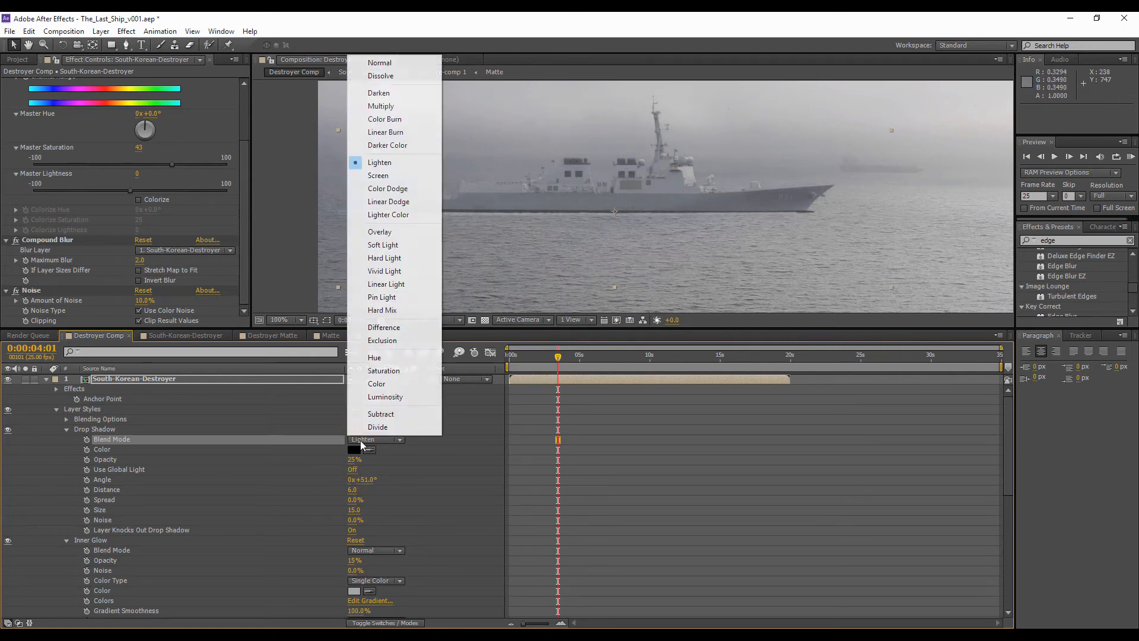
pyautogui.click(394, 105)
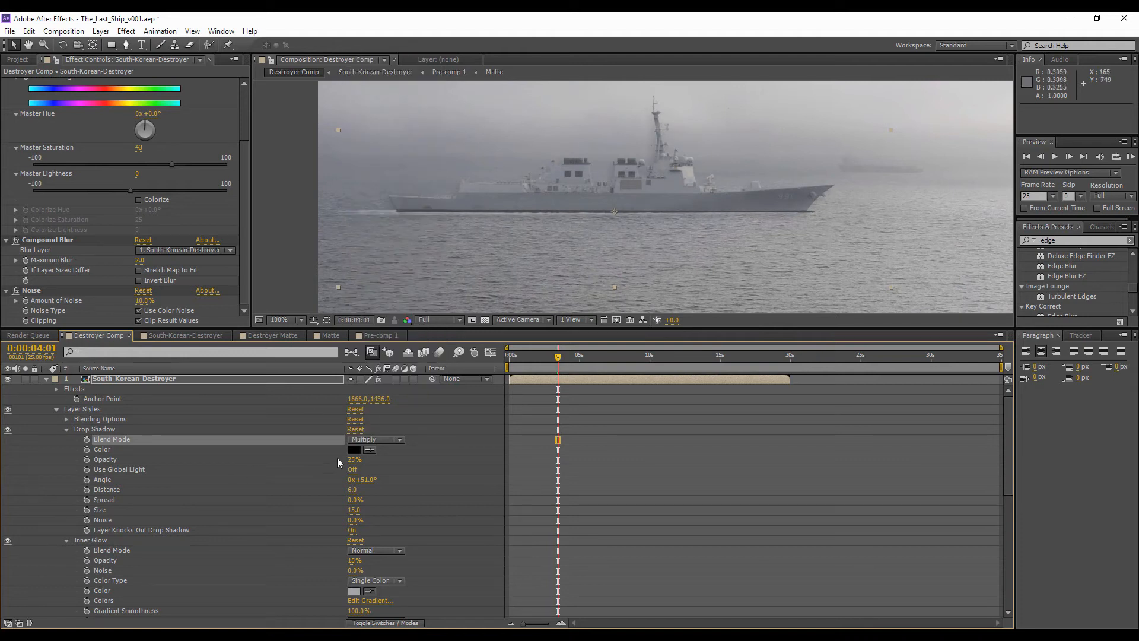
# - Lower the Drop Shadow's Opacity to 15% and set its Distance to 10
pyautogui.moveTo(352, 492); pyautogui.dragTo(348, 460)
pyautogui.click(417, 455)
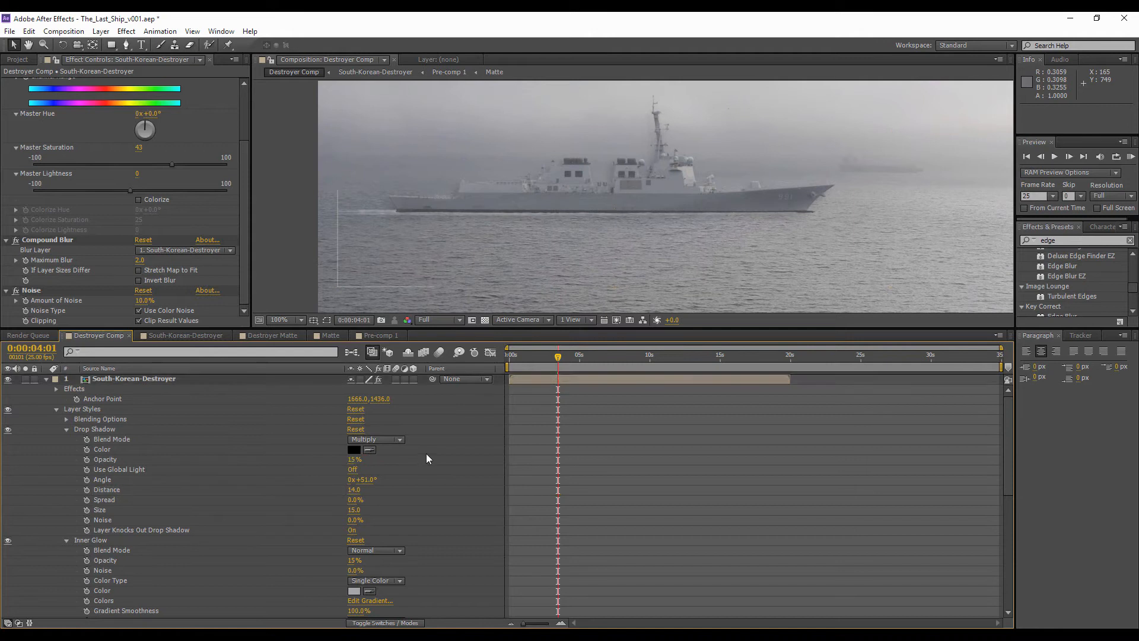
pyautogui.scroll(-2, 593, 207)
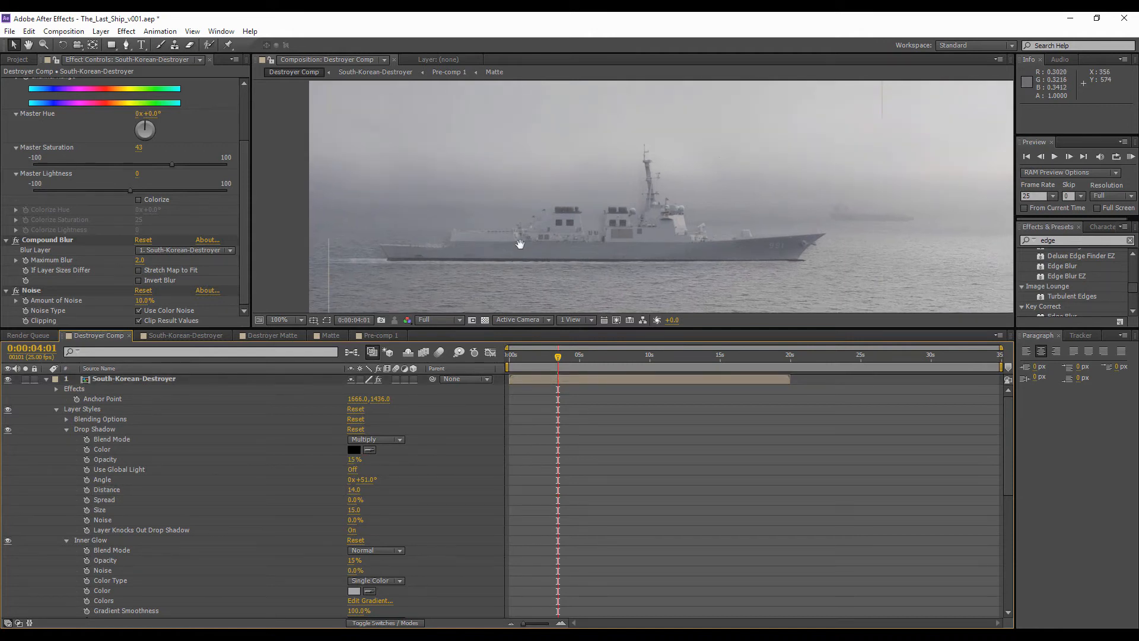
pyautogui.scroll(2, 657, 234)
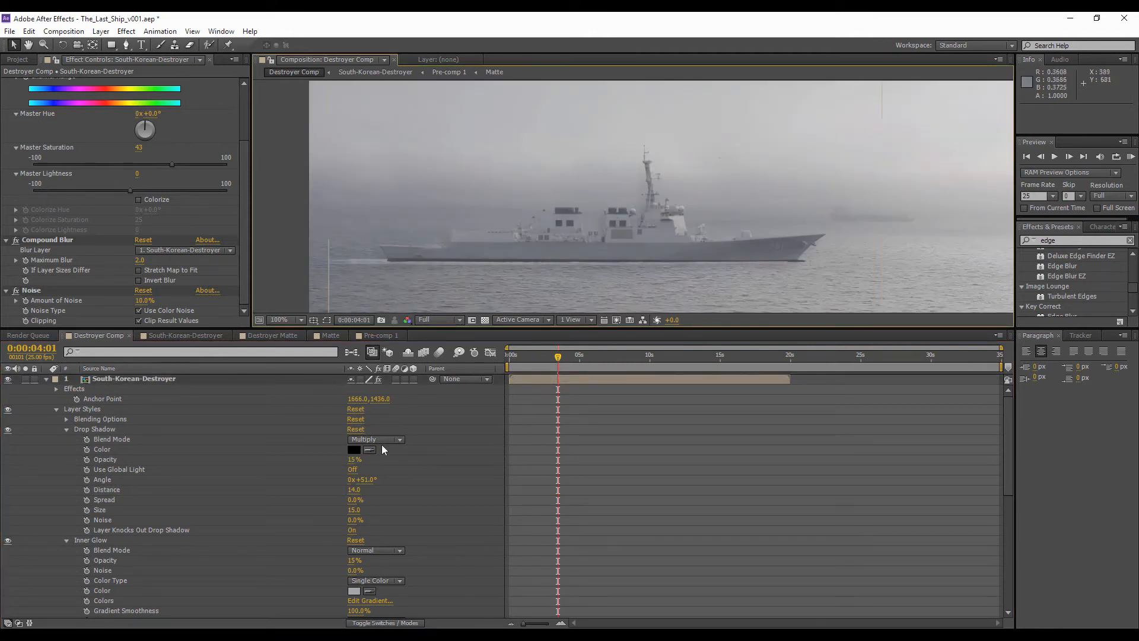
pyautogui.click(355, 490)
pyautogui.write('10')
pyautogui.press('Return')
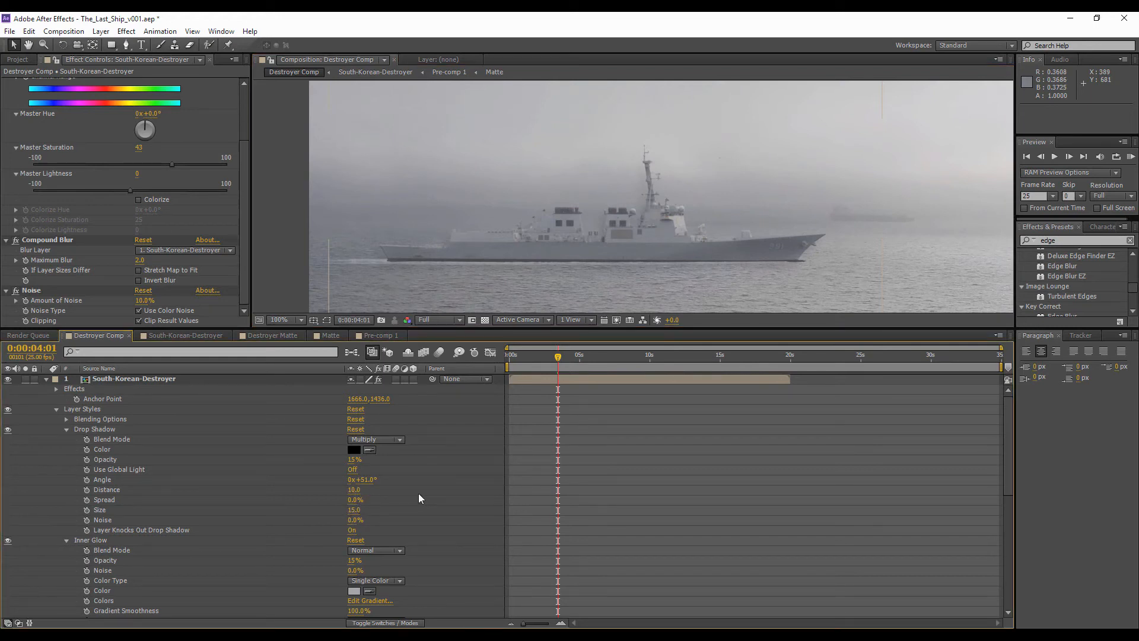
# - Enlarge the composition view, then set Amount of Noise to 15% and Compound Blur's Maximum Blur to 1.5
pyautogui.click(45, 379)
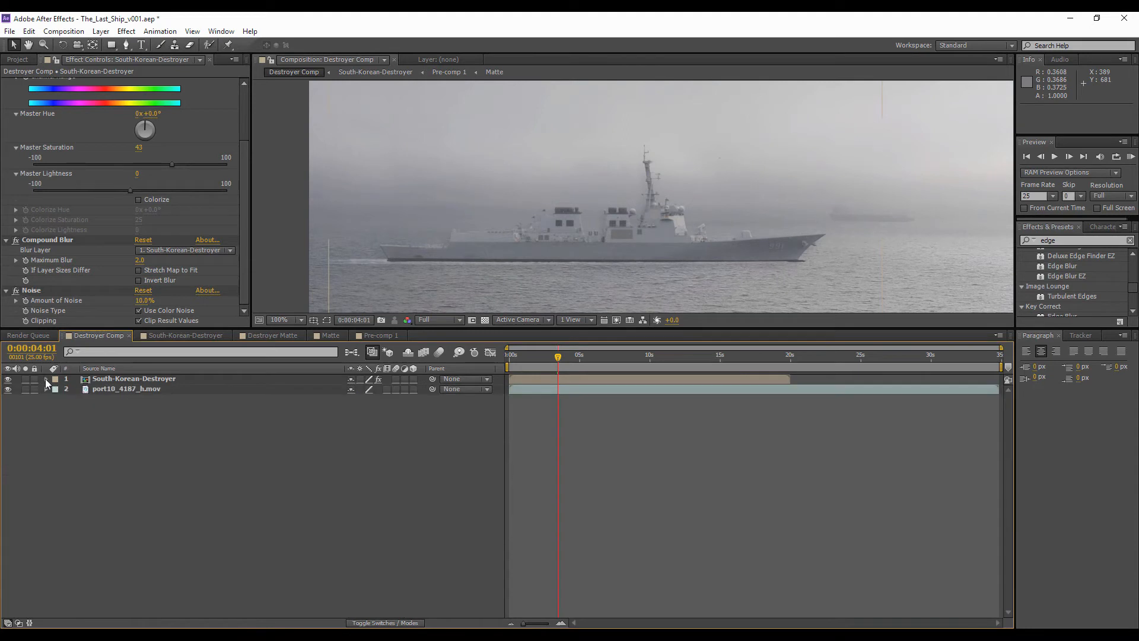
pyautogui.moveTo(593, 227); pyautogui.dragTo(512, 197)
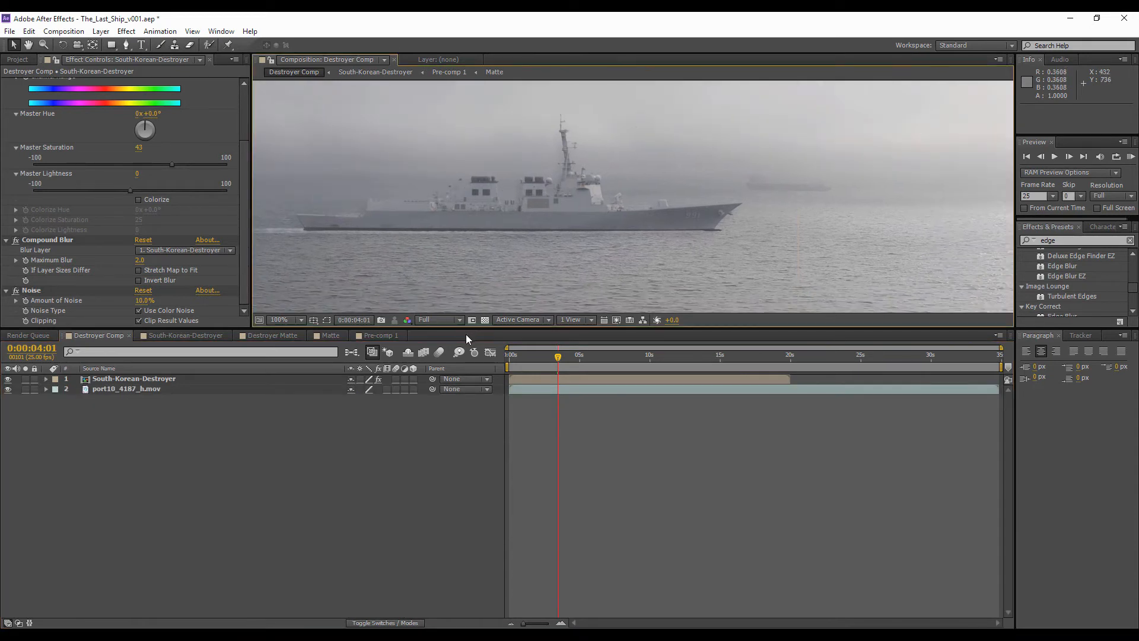
pyautogui.moveTo(464, 328); pyautogui.dragTo(469, 431)
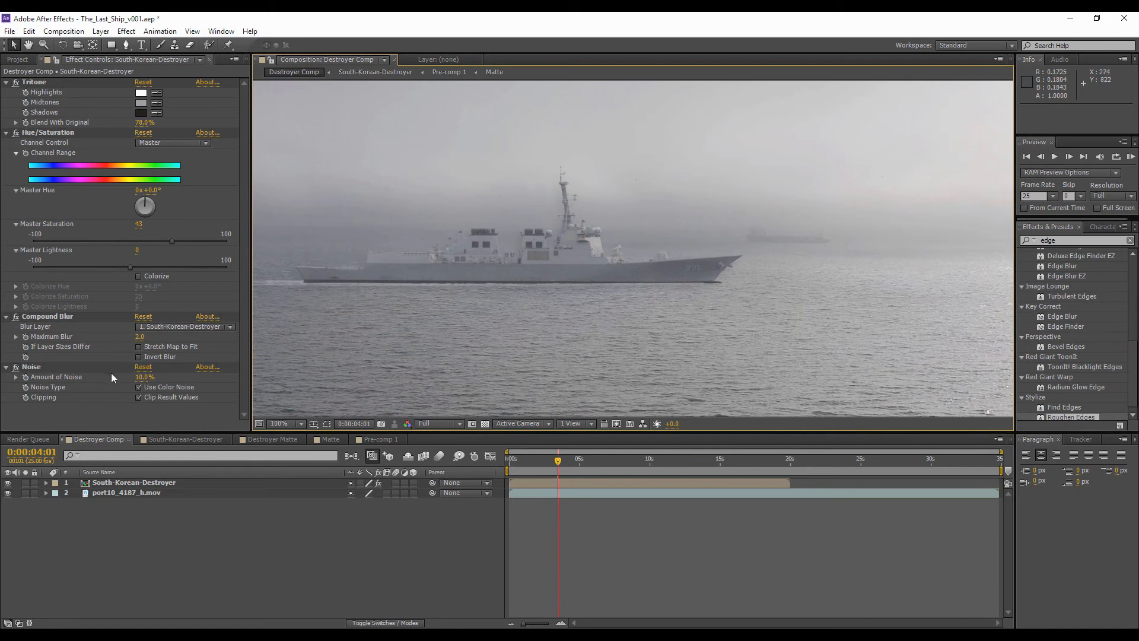
pyautogui.click(142, 377)
pyautogui.write('15')
pyautogui.click(146, 414)
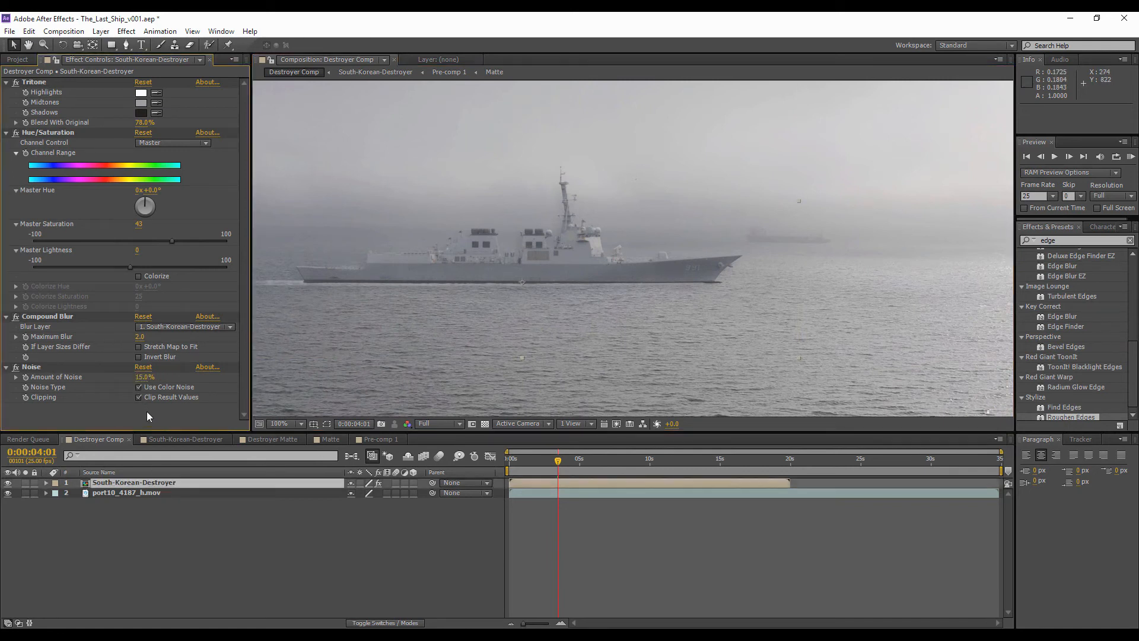
pyautogui.click(138, 337)
pyautogui.write('1.5')
pyautogui.press('Return')
# - Set the Bevel and Emboss Highlight Opacity to 21% and Soften to 0
pyautogui.keyDown('ctrl'); pyautogui.click(48, 482); pyautogui.keyUp('ctrl')
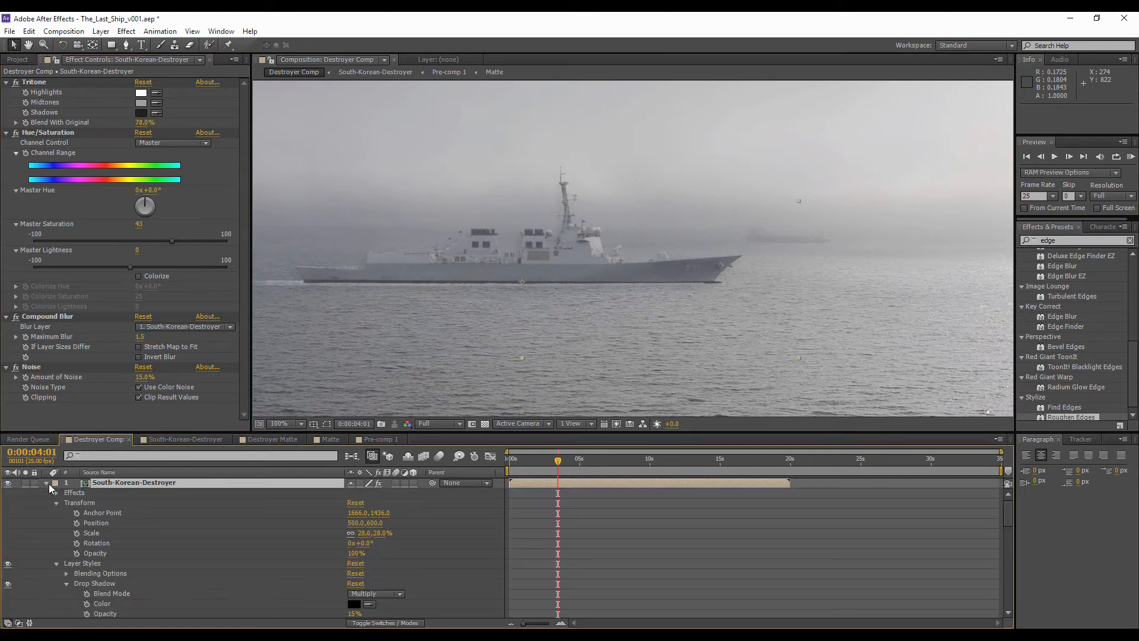
pyautogui.scroll(-5, 106, 557)
pyautogui.scroll(-3, 123, 547)
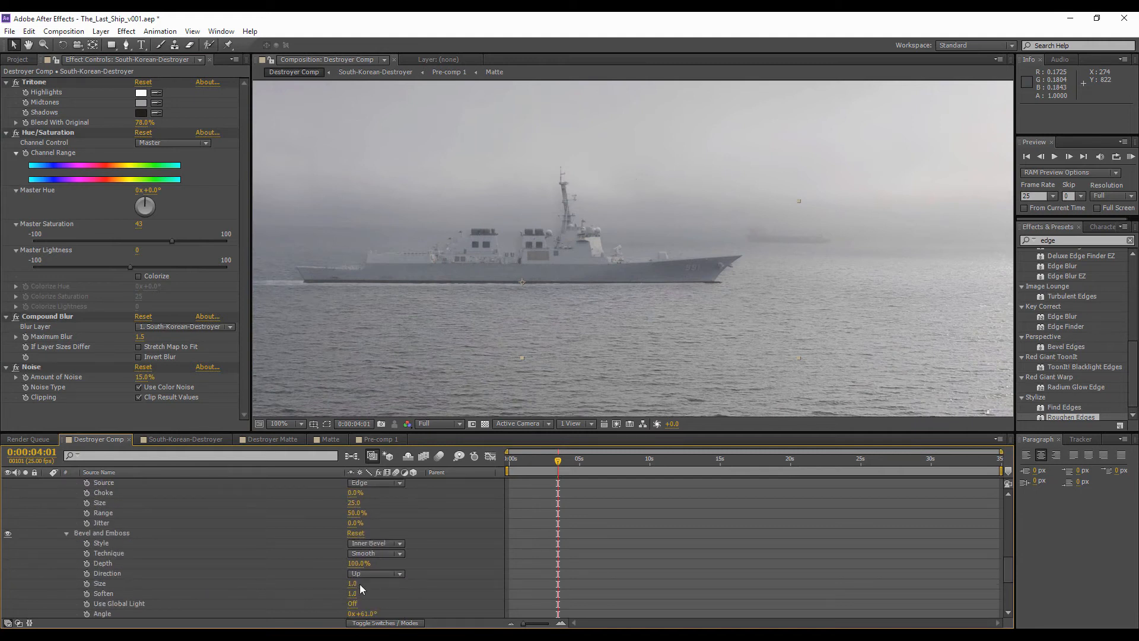
pyautogui.scroll(-2, 375, 581)
pyautogui.scroll(-1, 391, 583)
pyautogui.moveTo(354, 596); pyautogui.dragTo(356, 593)
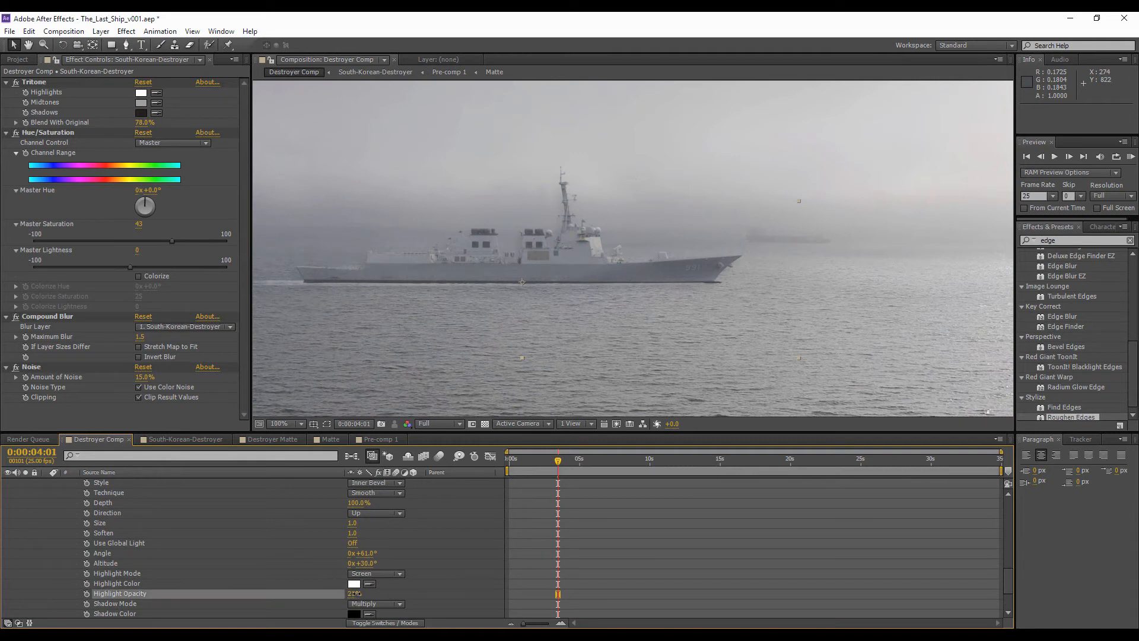
pyautogui.click(353, 533)
pyautogui.write('0')
pyautogui.click(412, 527)
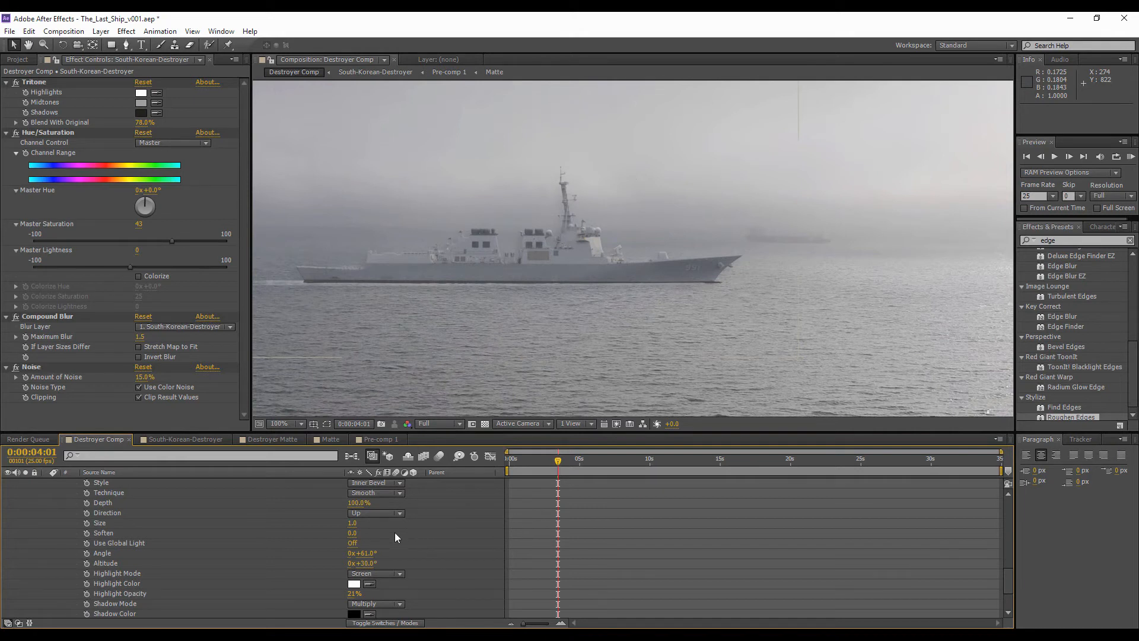
# - Adjust the Highlight Opacity of the destroyer's Bevel and Emboss and set its Angle to 70°
pyautogui.scroll(3, 425, 501)
pyautogui.scroll(-4, 416, 510)
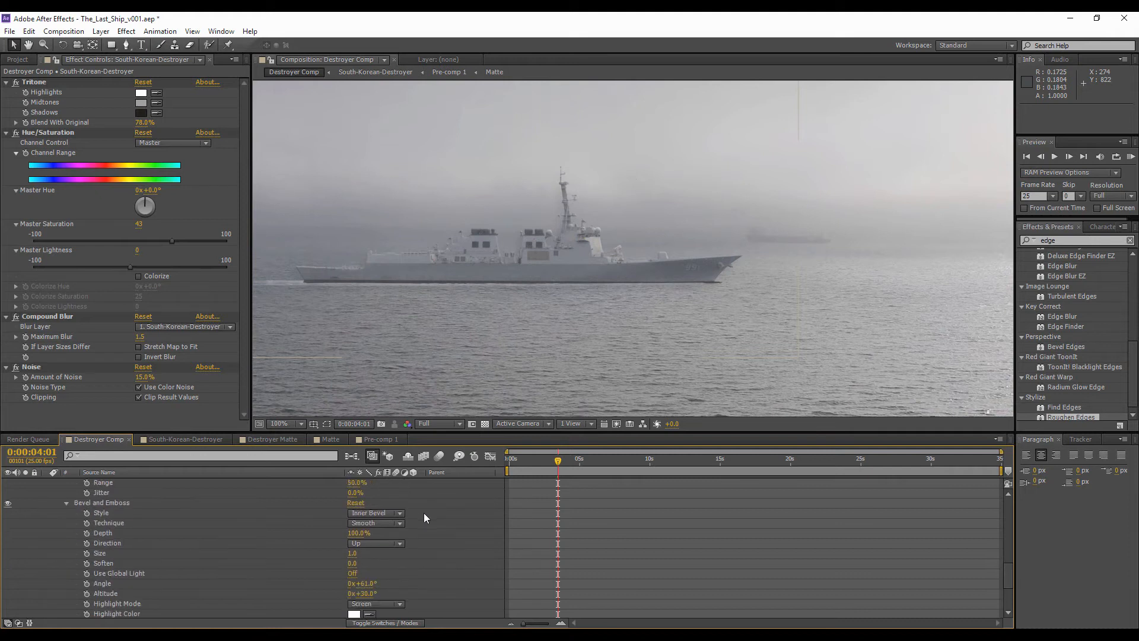
pyautogui.click(355, 563)
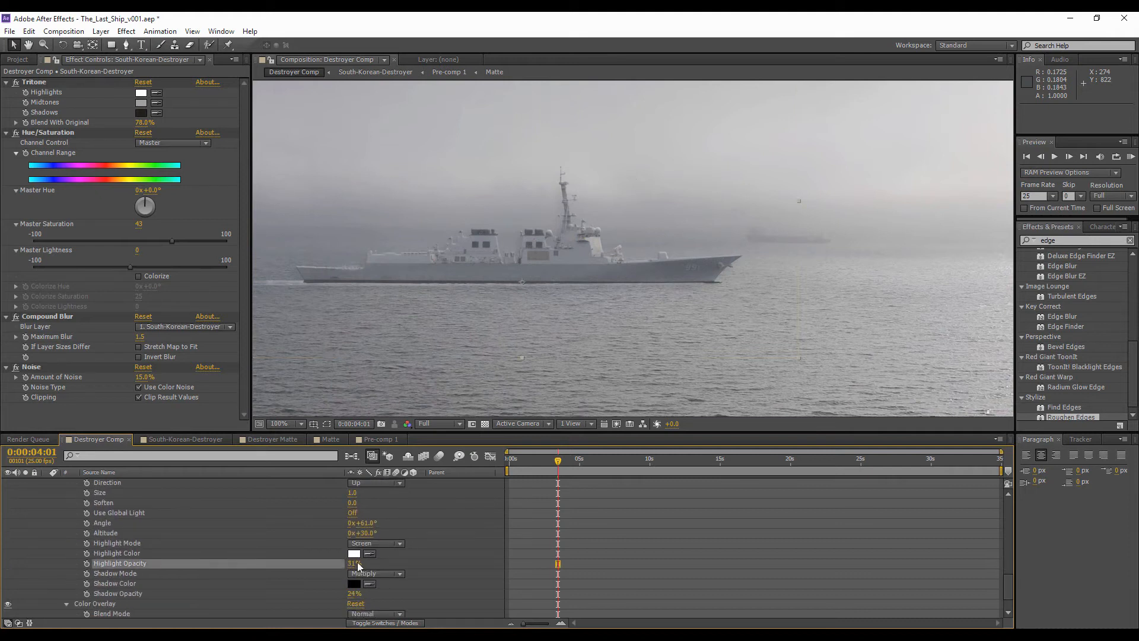
pyautogui.moveTo(361, 523); pyautogui.dragTo(369, 528)
pyautogui.press('.')
pyautogui.press('.')
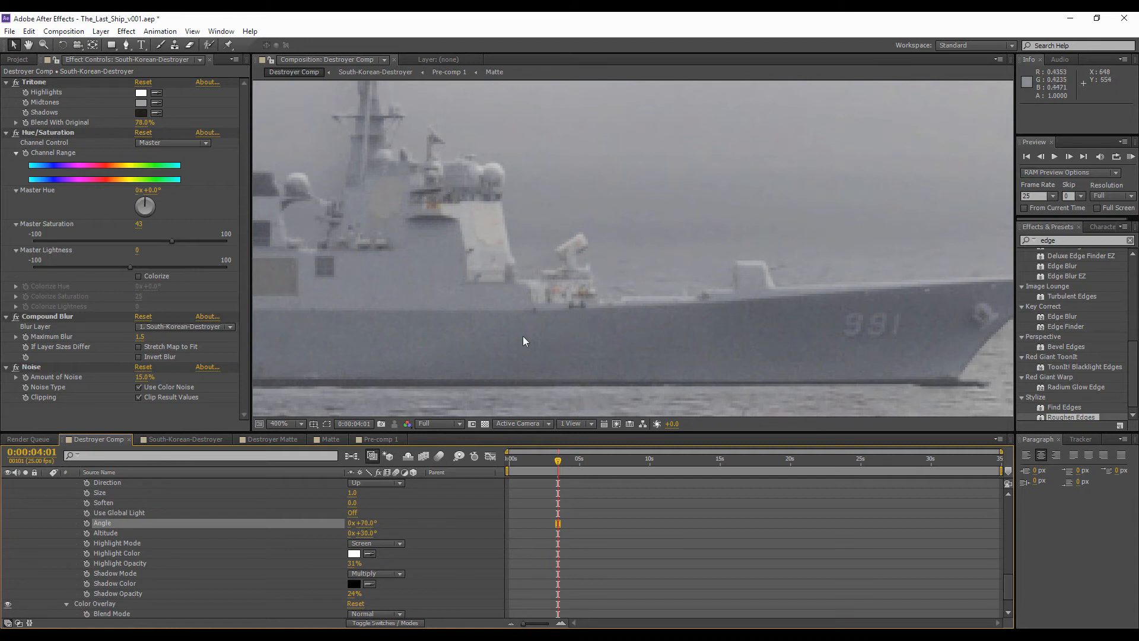
pyautogui.press(',')
pyautogui.press(',')
pyautogui.scroll(-1, 436, 522)
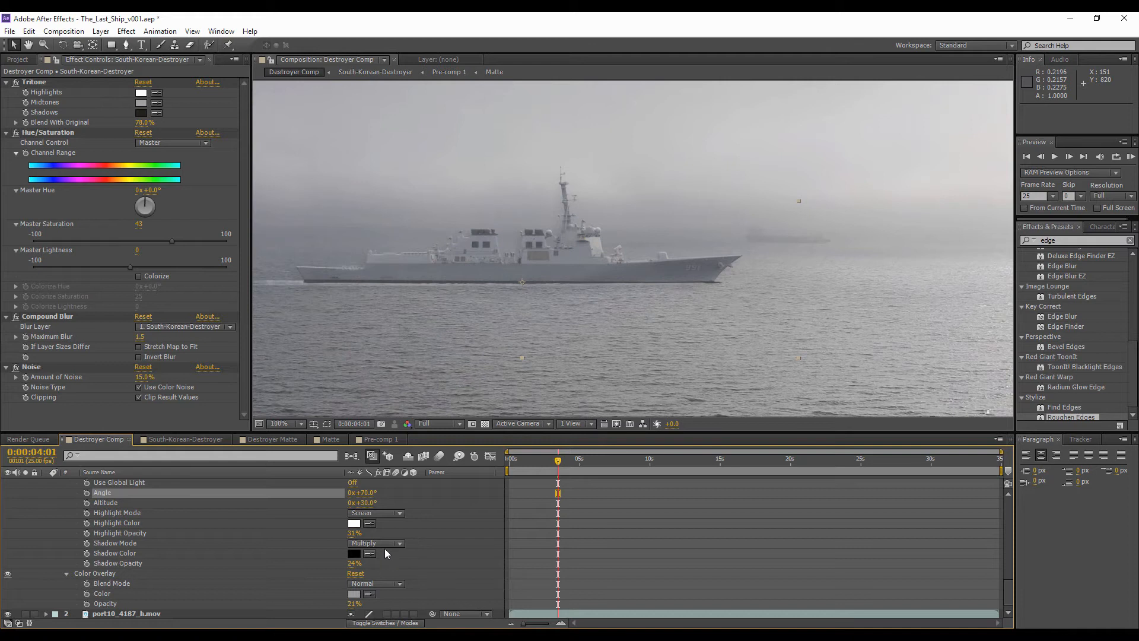
# - Set both the Highlight Opacity and the Shadow Opacity of the destroyer's Bevel and Emboss to 15%
pyautogui.scroll(1, 418, 539)
pyautogui.scroll(1, 434, 518)
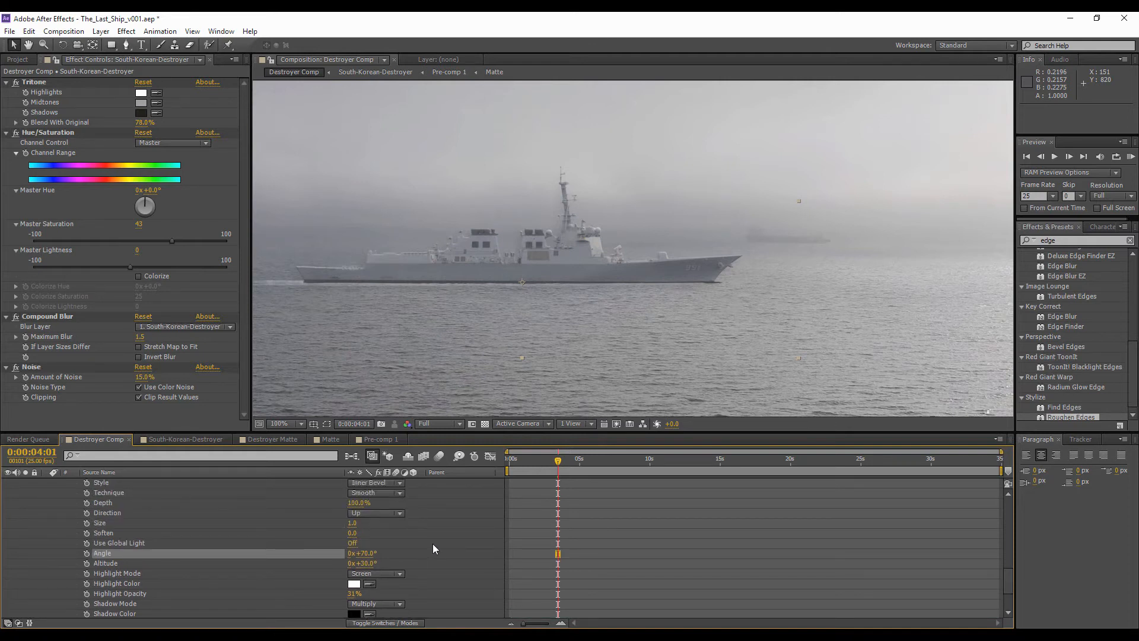
pyautogui.scroll(1, 435, 547)
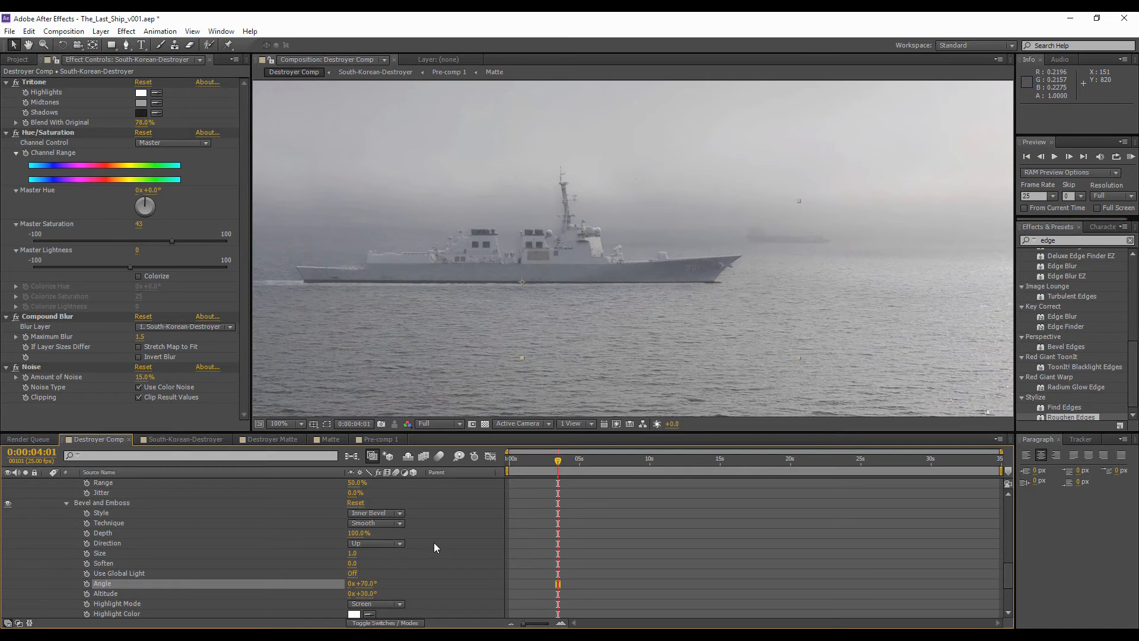
pyautogui.scroll(-1, 433, 542)
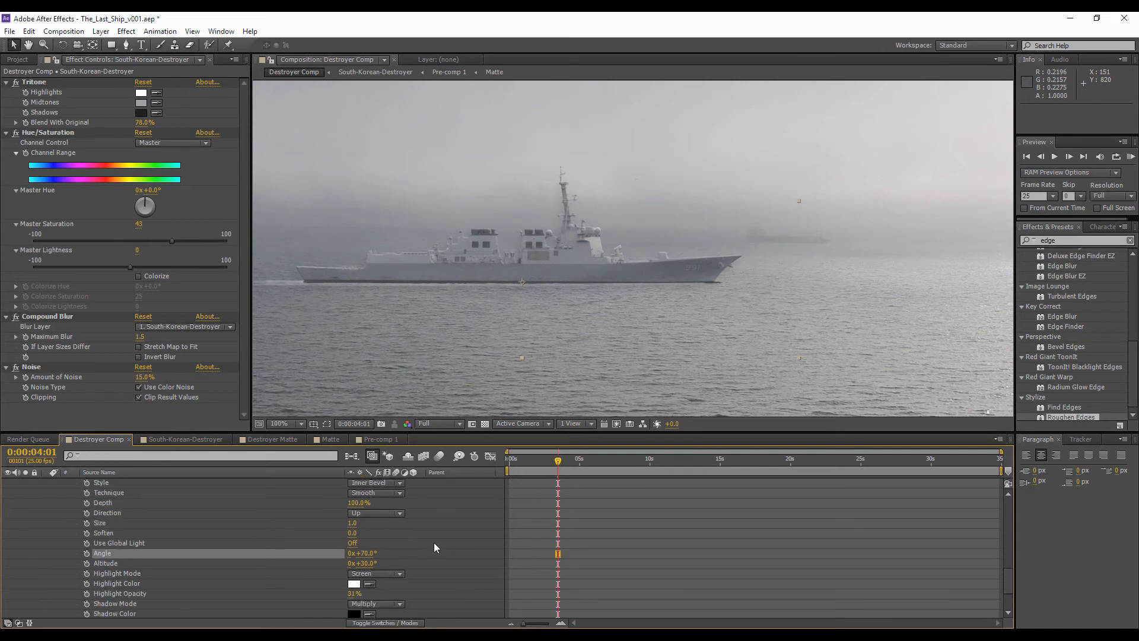
pyautogui.scroll(-1, 419, 545)
pyautogui.click(353, 563)
pyautogui.write('25')
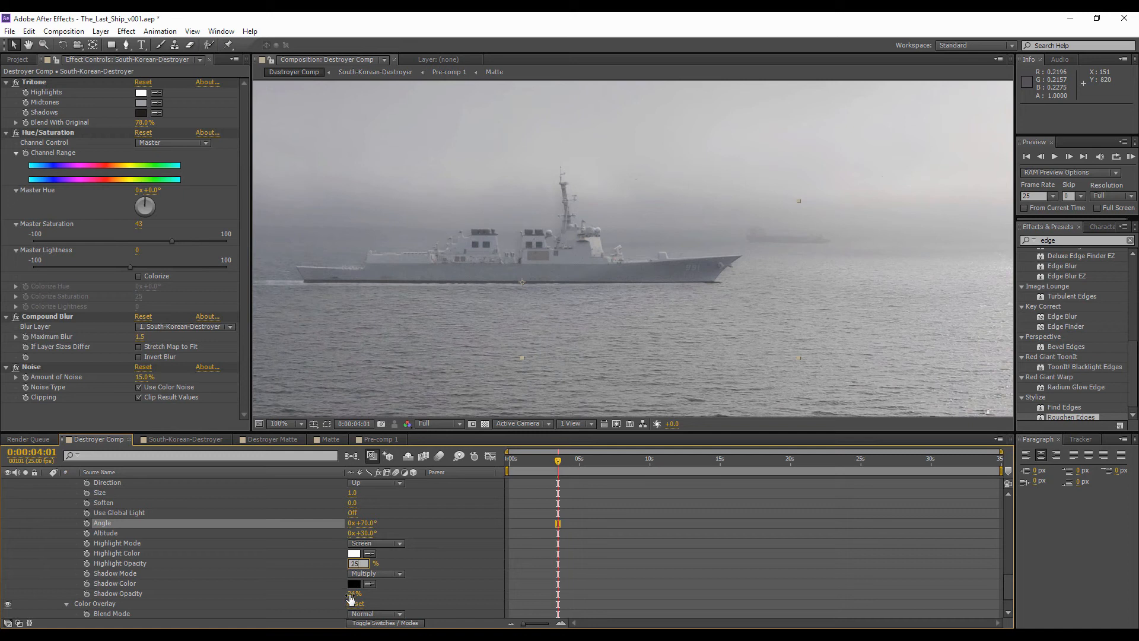
pyautogui.click(353, 594)
pyautogui.write('15')
pyautogui.click(426, 568)
pyautogui.click(354, 563)
pyautogui.write('15')
pyautogui.click(418, 552)
pyautogui.scroll(-1, 420, 559)
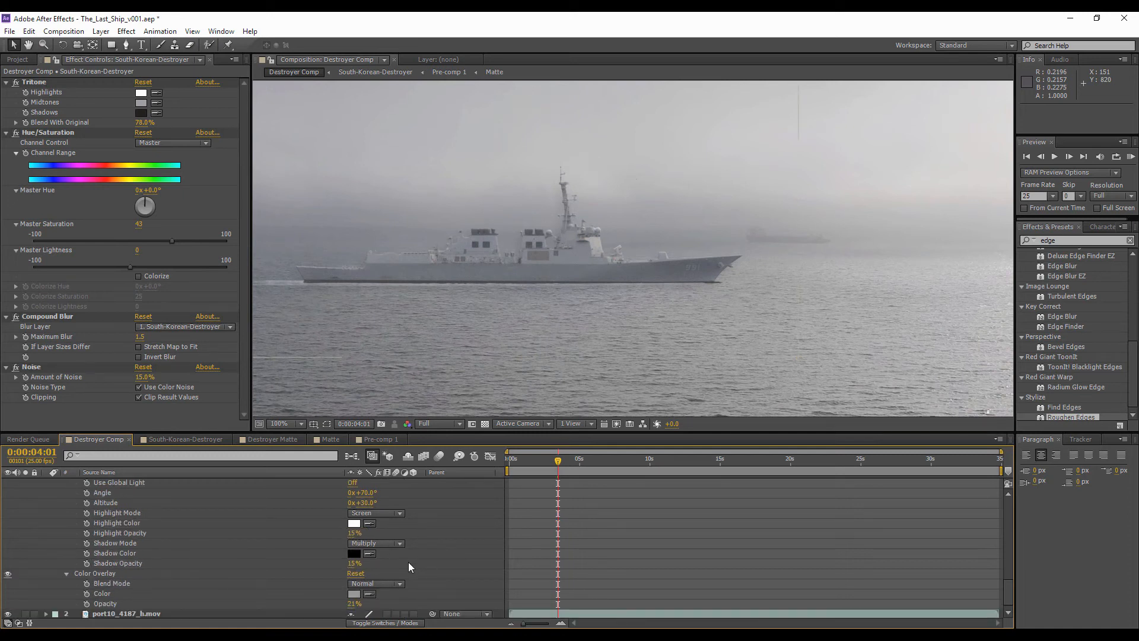
# - Duplicate the South-Korean-Destroyer layer and collapse the properties of the lower copy
pyautogui.scroll(4, 423, 548)
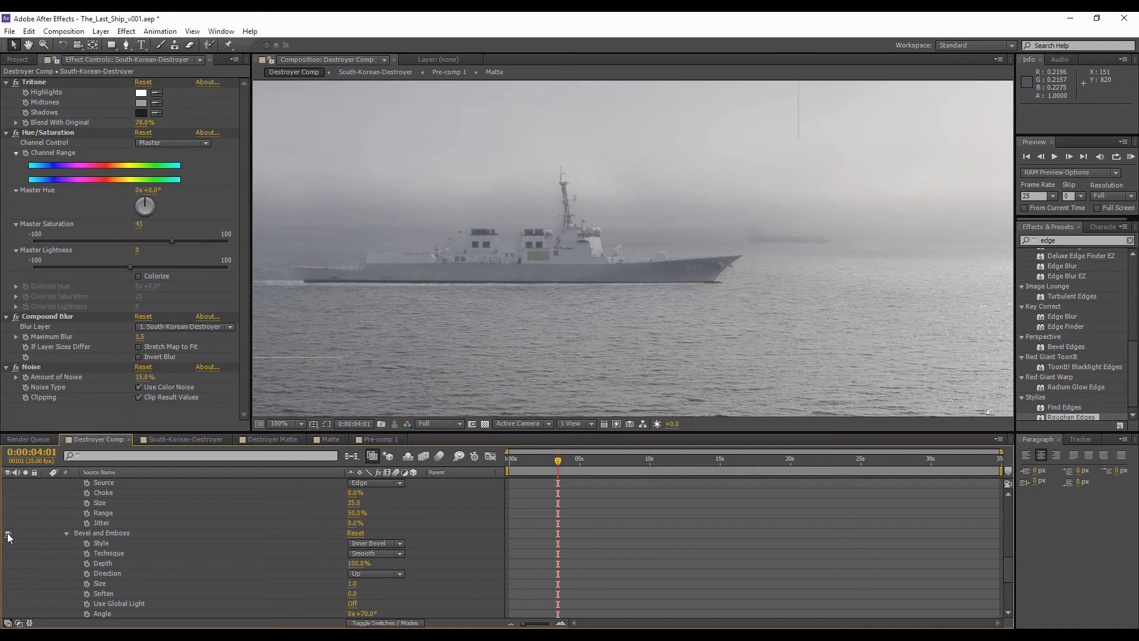
pyautogui.scroll(10, 279, 537)
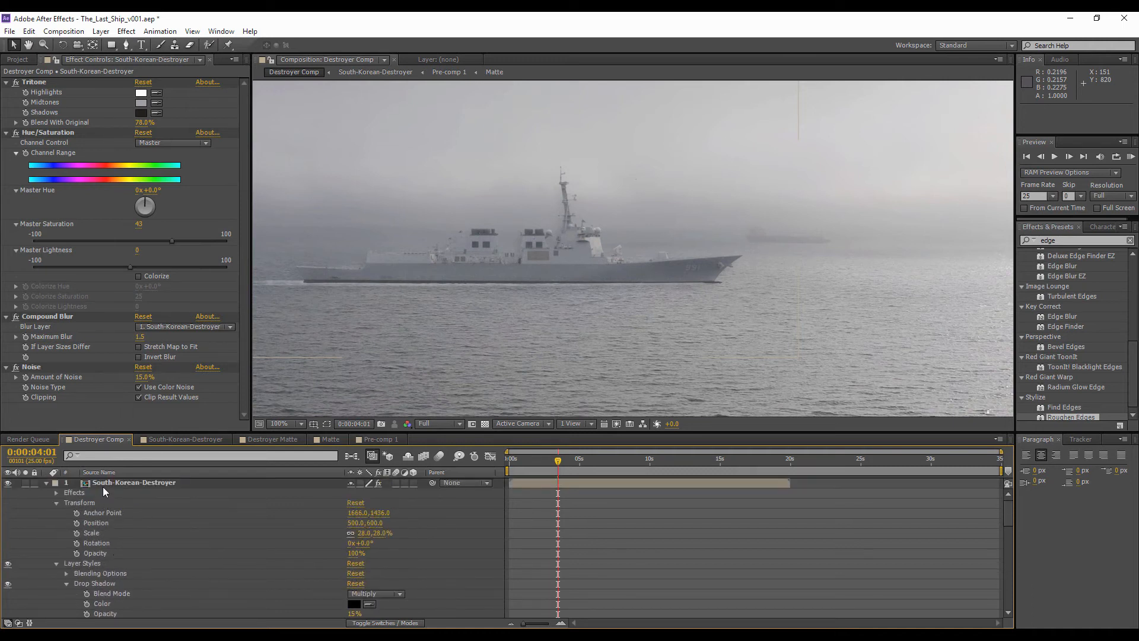
pyautogui.click(104, 484)
pyautogui.hotkey('ctrl', 'd')
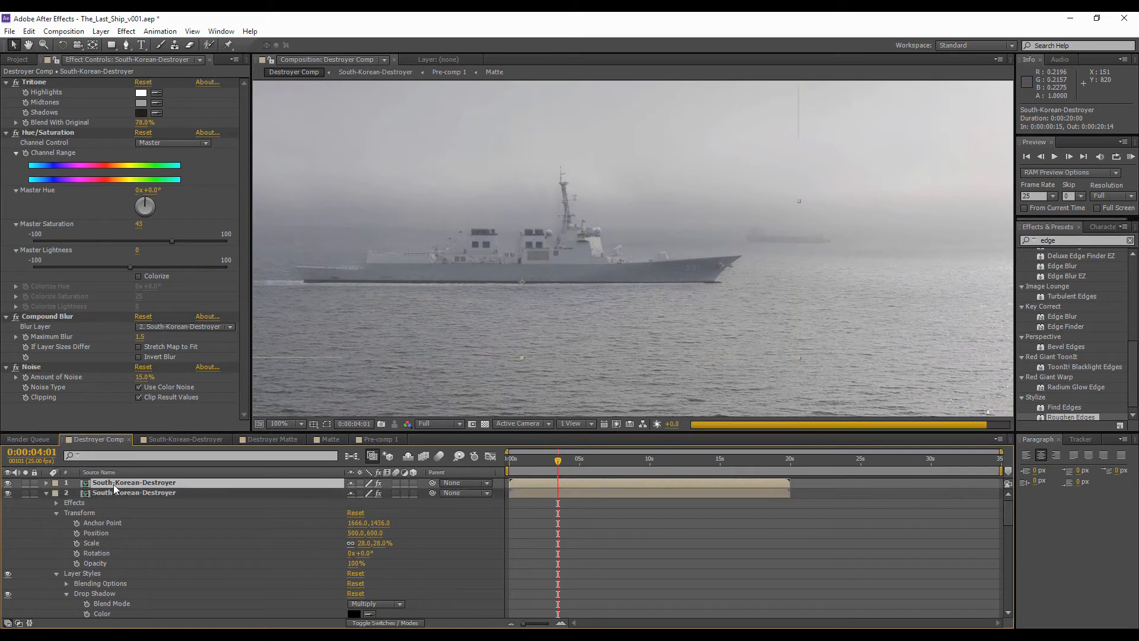
pyautogui.scroll(-3, 118, 505)
pyautogui.scroll(-7, 126, 526)
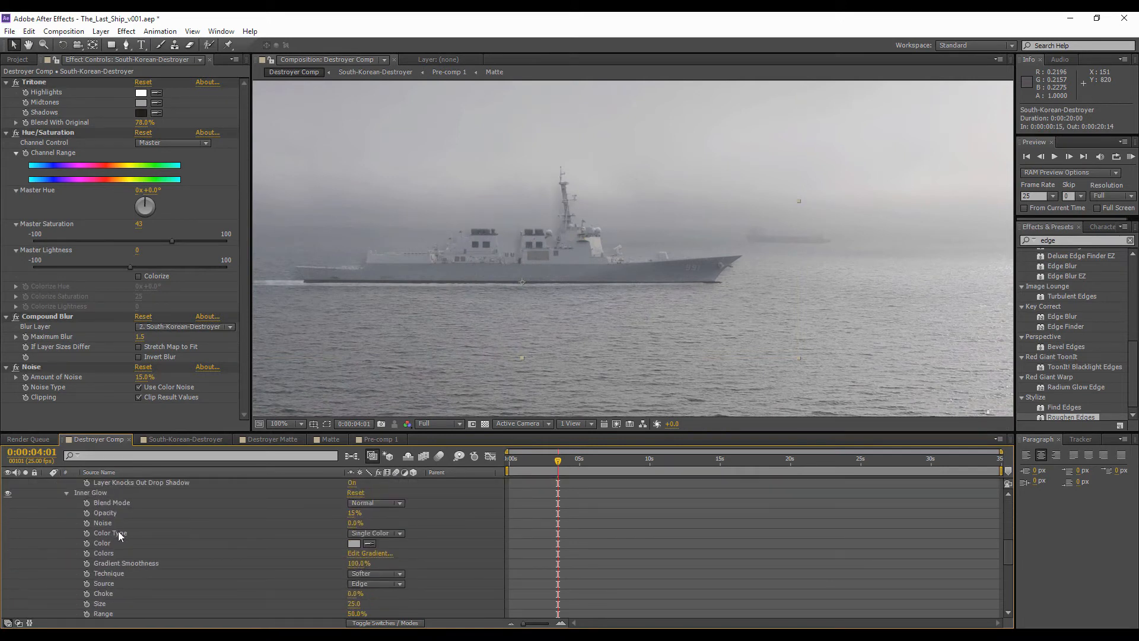
pyautogui.scroll(12, 184, 529)
pyautogui.click(99, 482)
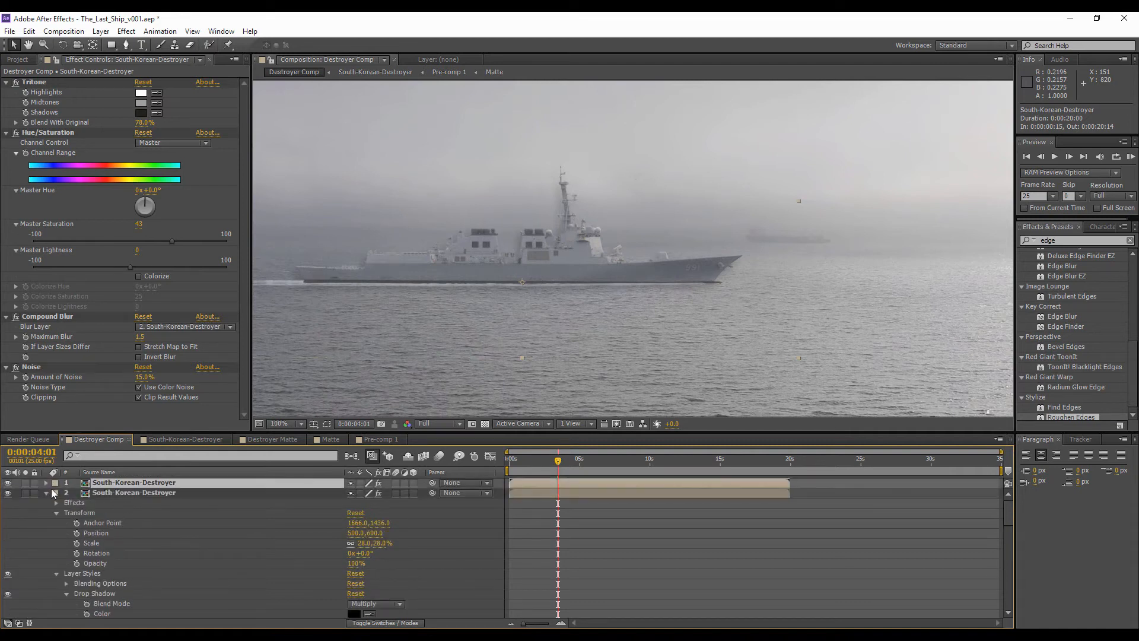
pyautogui.click(46, 493)
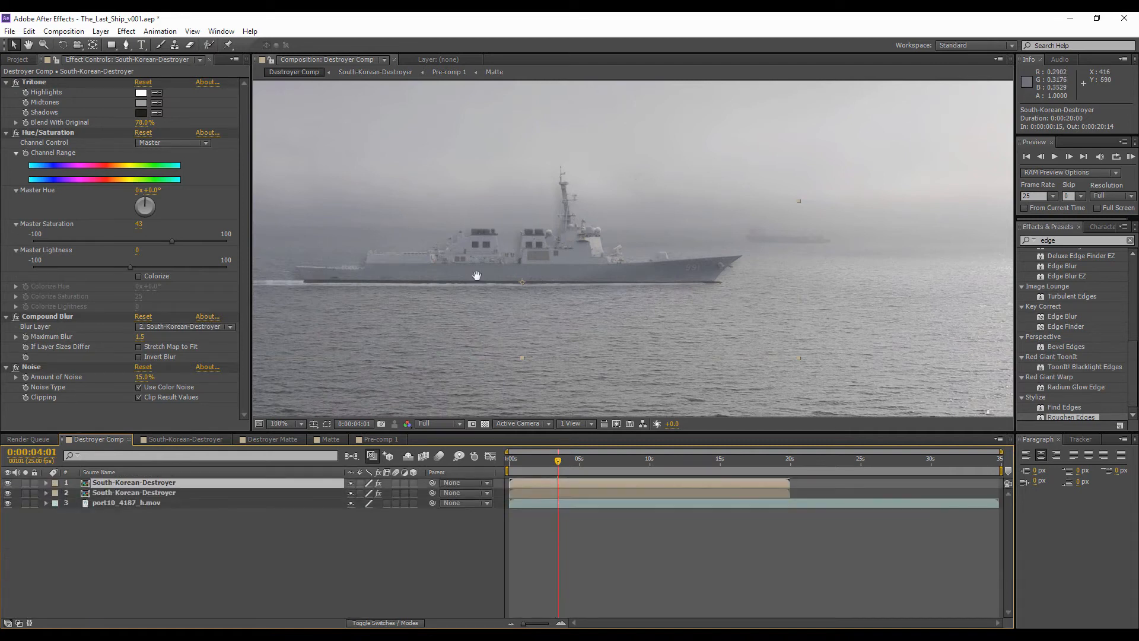
# - Try the upper destroyer copy without its Drop Shadow, Inner Glow and Color Overlay, compare it, and restore the styles
pyautogui.moveTo(475, 275); pyautogui.dragTo(512, 267)
pyautogui.click(46, 483)
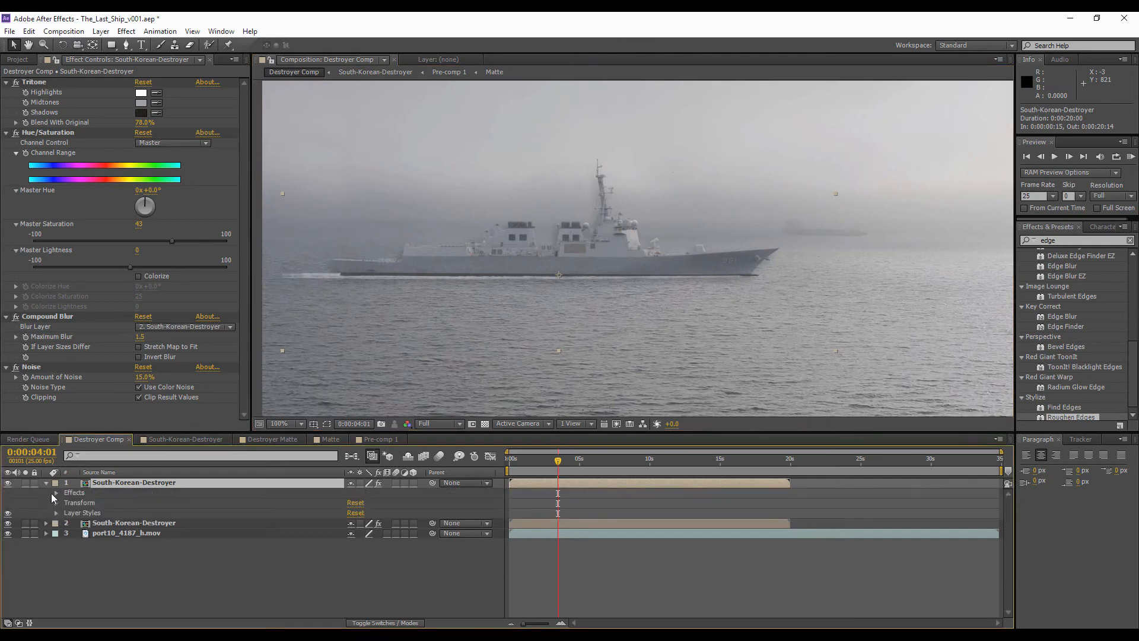
pyautogui.click(57, 513)
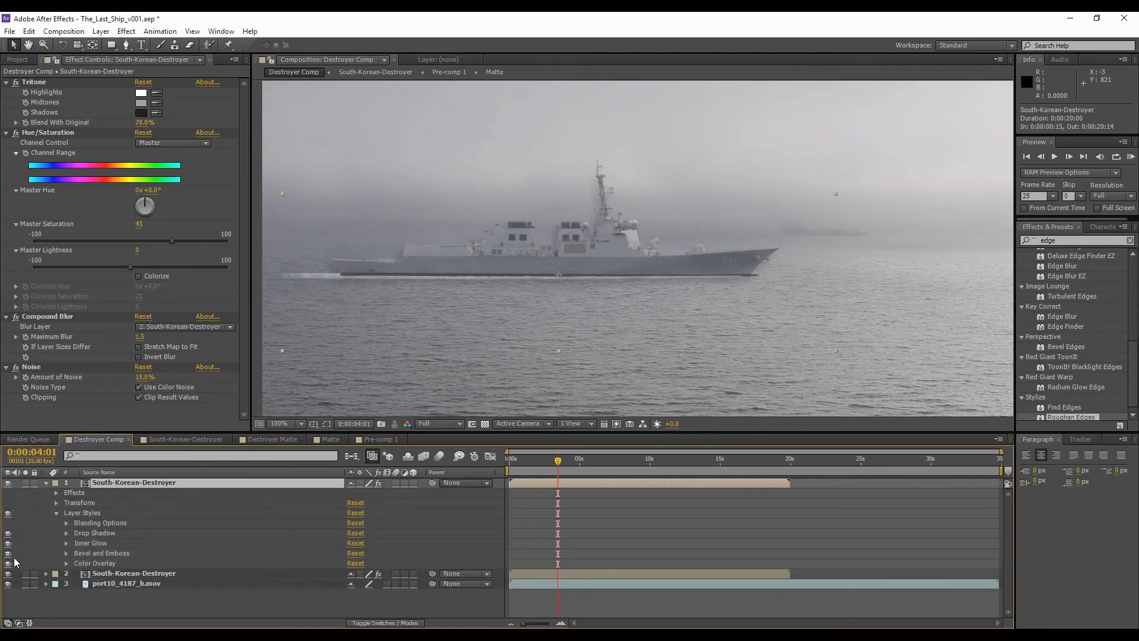
pyautogui.click(7, 543)
pyautogui.click(7, 533)
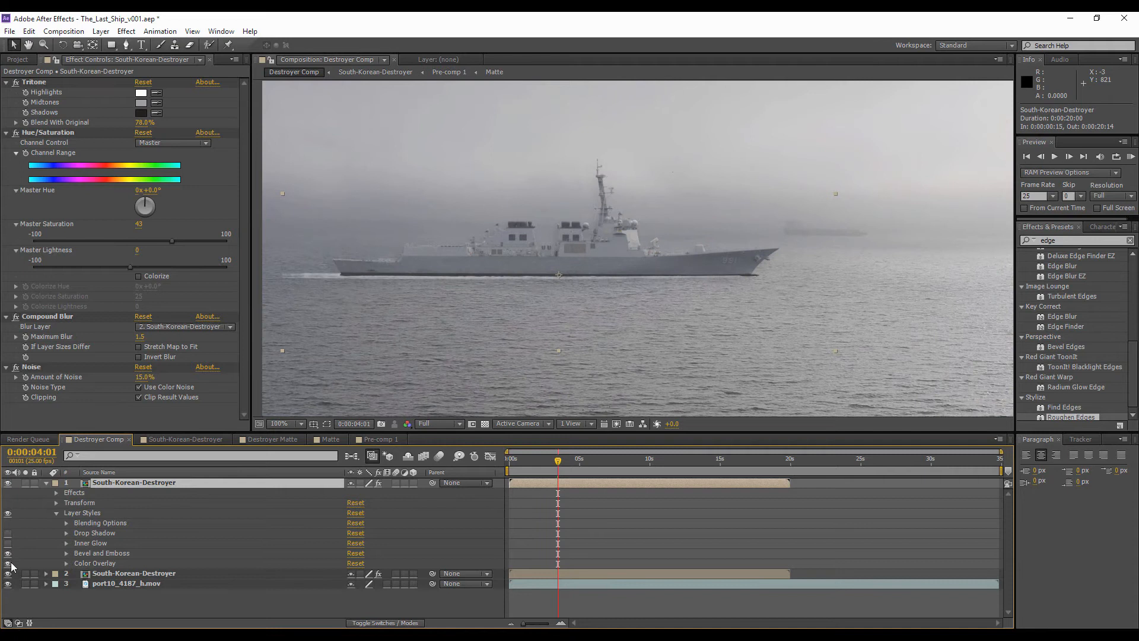
pyautogui.click(7, 564)
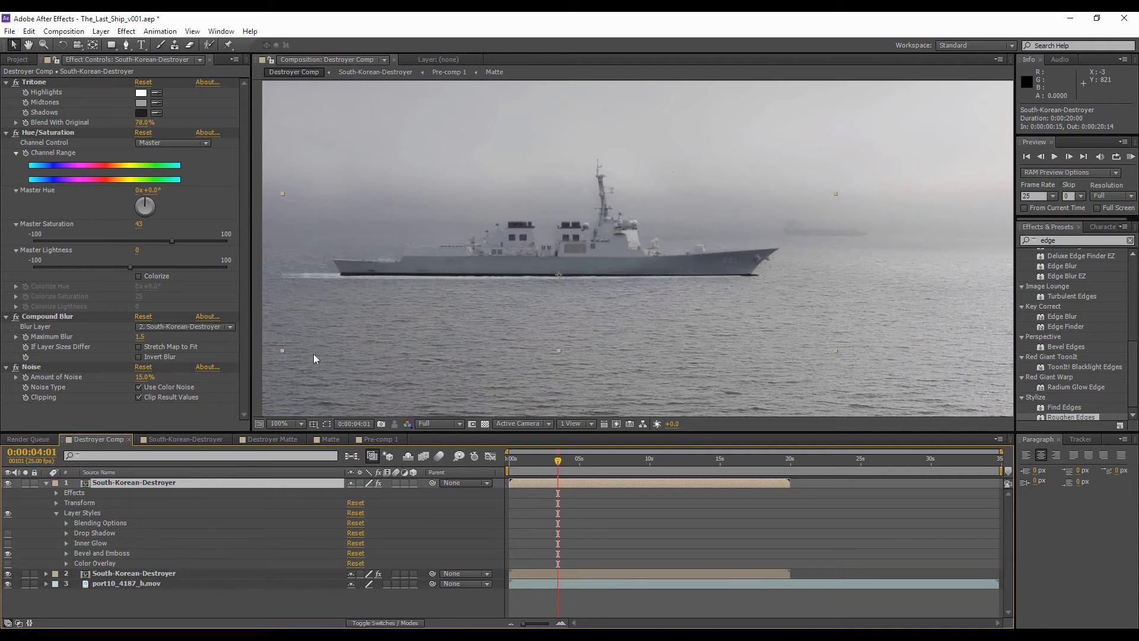
pyautogui.click(8, 483)
pyautogui.click(8, 483)
pyautogui.click(8, 544)
pyautogui.click(8, 534)
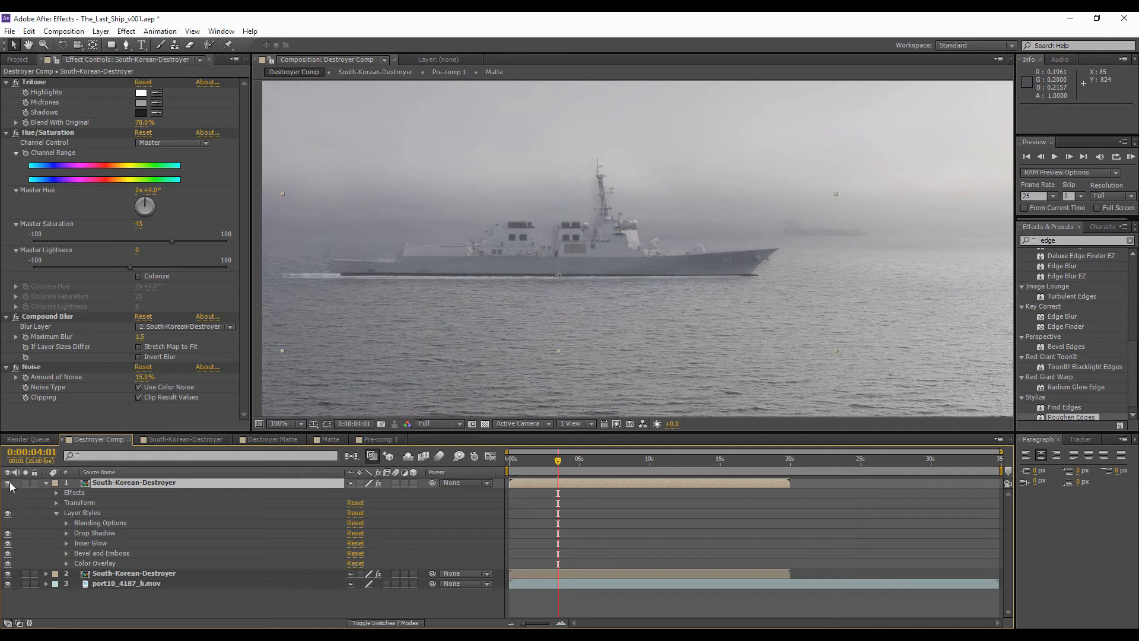
# - Turn off only the Drop Shadow layer style on the upper destroyer copy
pyautogui.click(8, 533)
pyautogui.click(7, 483)
pyautogui.click(8, 542)
# - Draw a closed seven-point Pen mask on the upper destroyer copy around the mast and along the foredeck to the bow
pyautogui.click(111, 44)
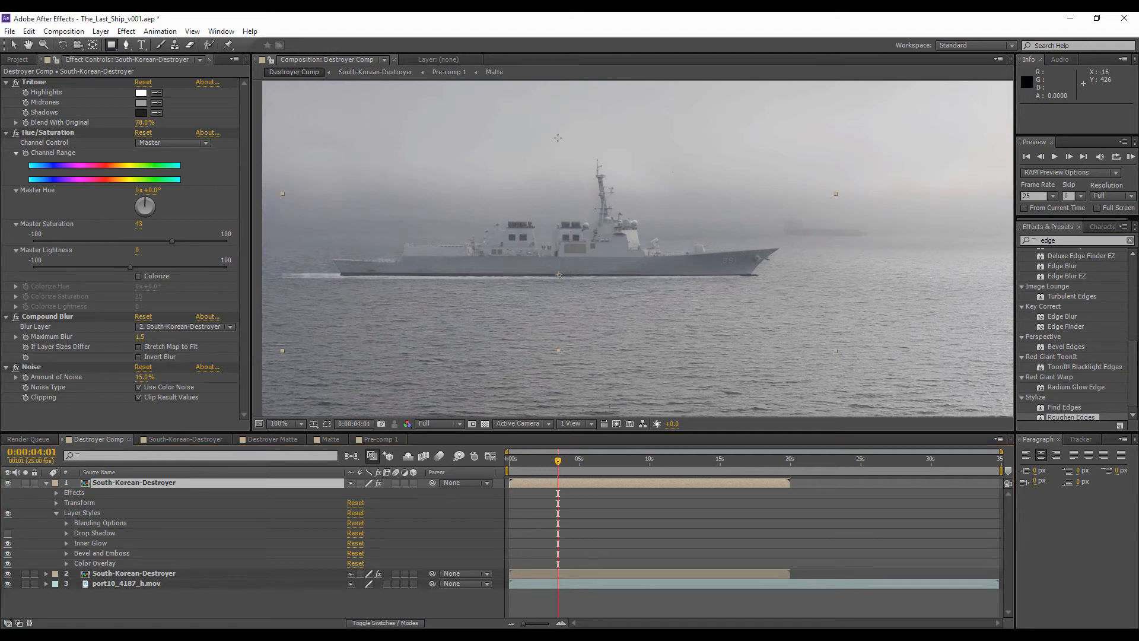
pyautogui.press('g')
pyautogui.click(525, 193)
pyautogui.click(597, 245)
pyautogui.click(673, 257)
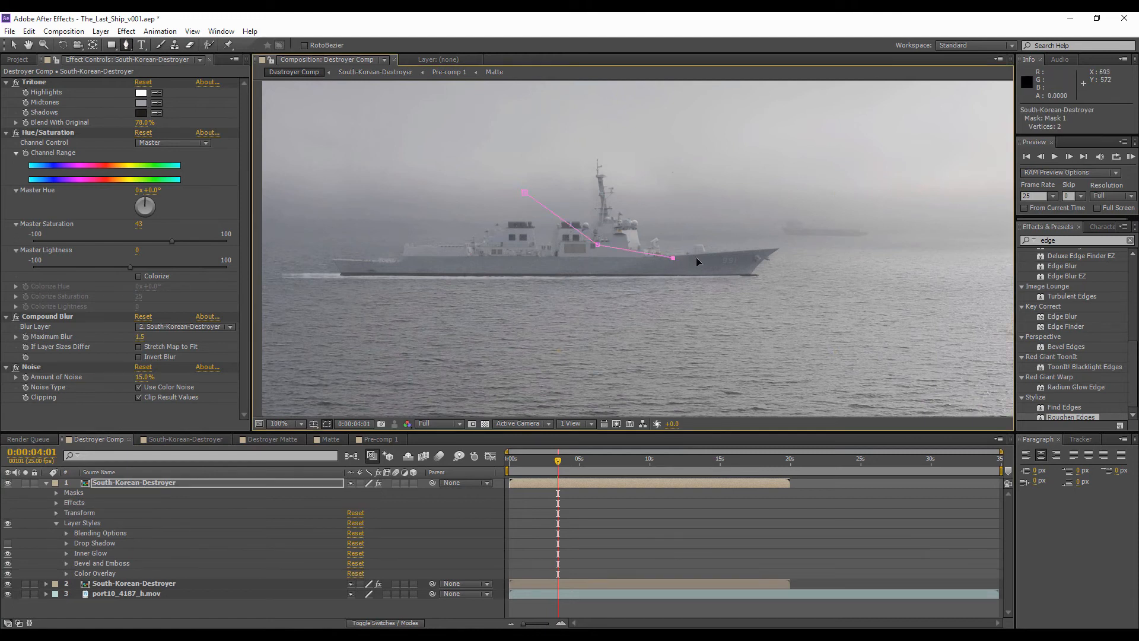
pyautogui.click(783, 250)
pyautogui.click(609, 143)
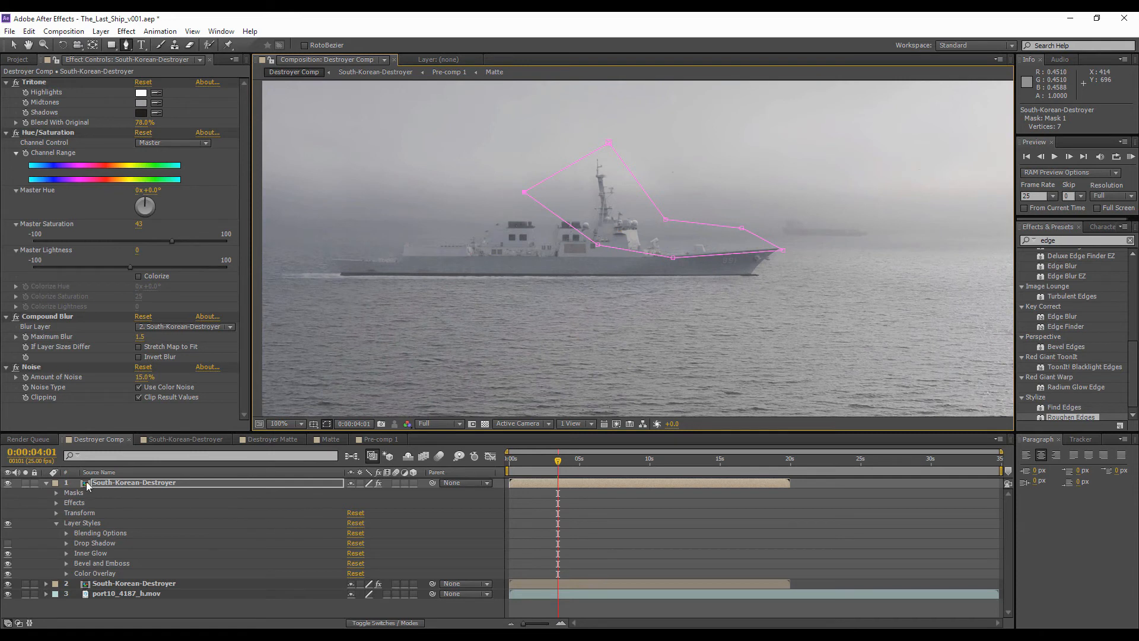
# - Hide the mask outlines and set the new mask's Mask Feather to 41 pixels
pyautogui.click(326, 424)
pyautogui.press('f')
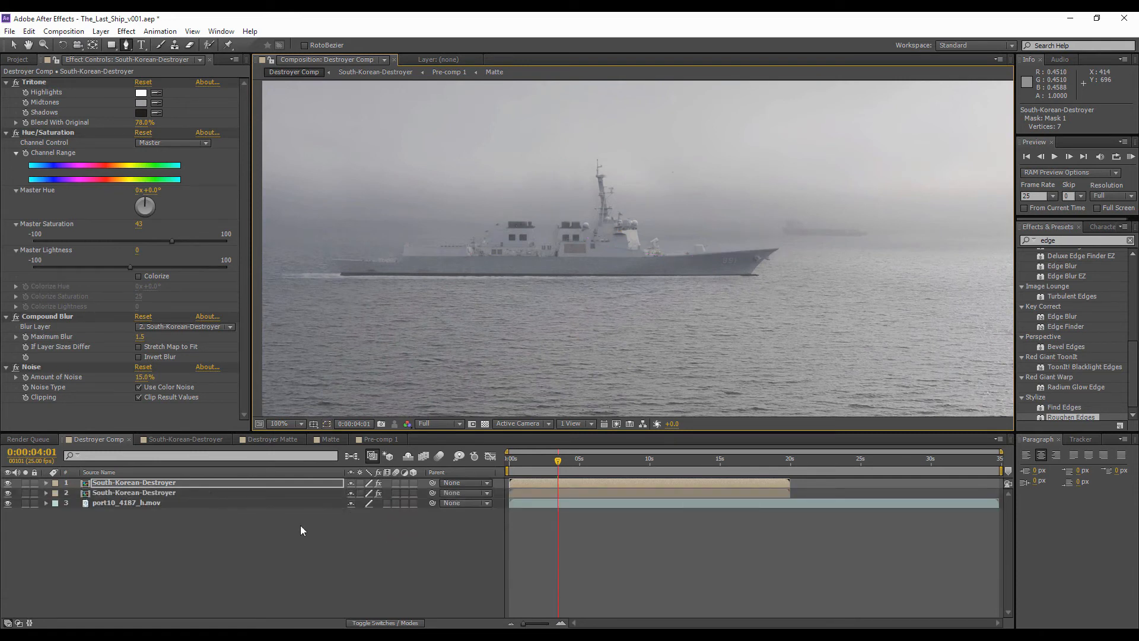
pyautogui.moveTo(362, 503); pyautogui.dragTo(385, 503)
pyautogui.click(337, 578)
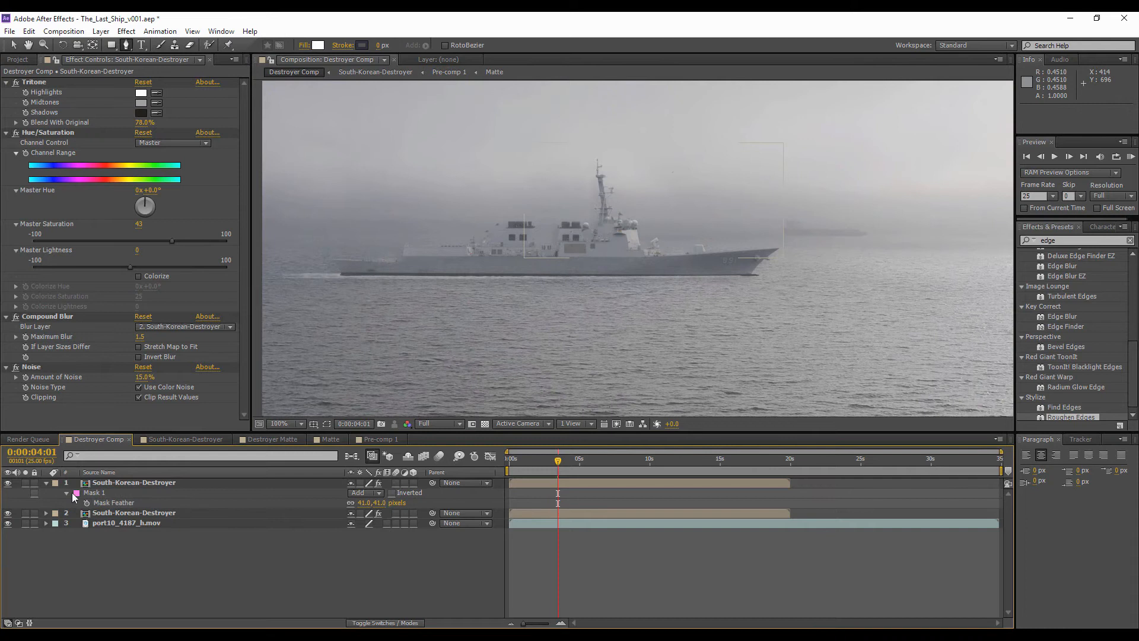
# - Duplicate the lower South-Korean-Destroyer layer, place the copy at the top of the stack and turn off its layer styles
pyautogui.click(108, 511)
pyautogui.hotkey('ctrl', 'd')
pyautogui.moveTo(108, 512); pyautogui.dragTo(110, 485)
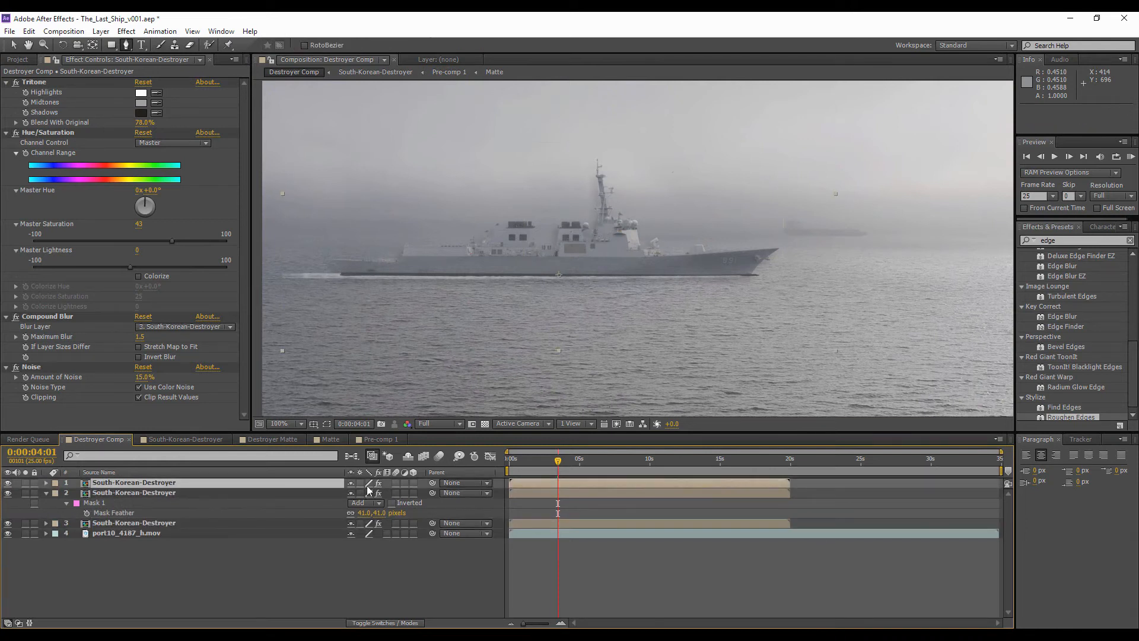
pyautogui.click(378, 483)
pyautogui.click(46, 482)
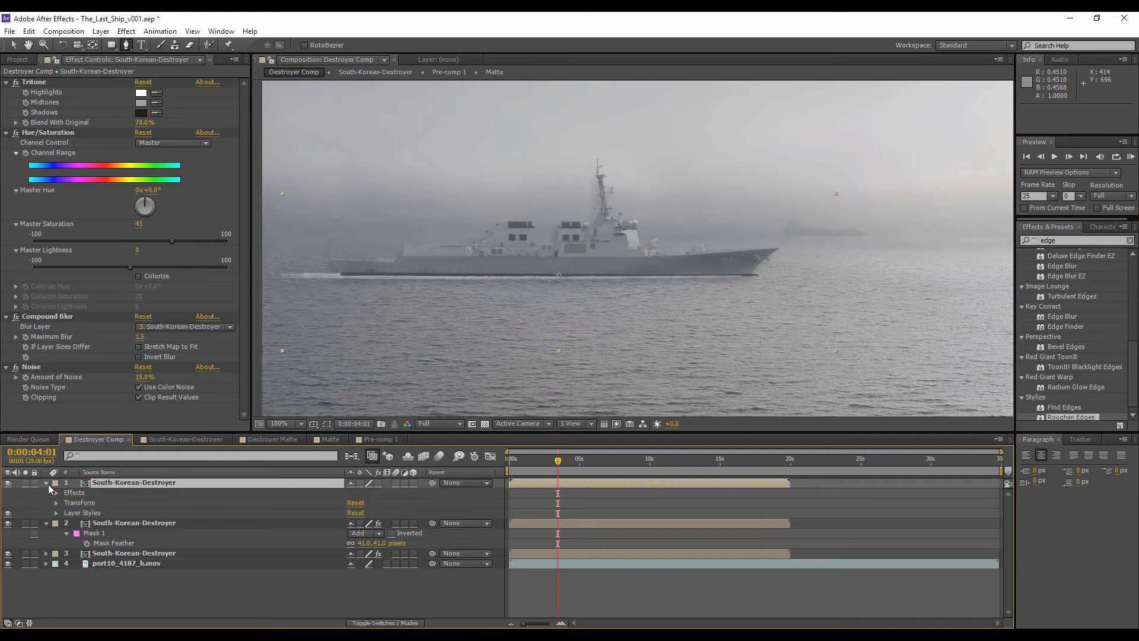
pyautogui.click(8, 513)
pyautogui.press('v')
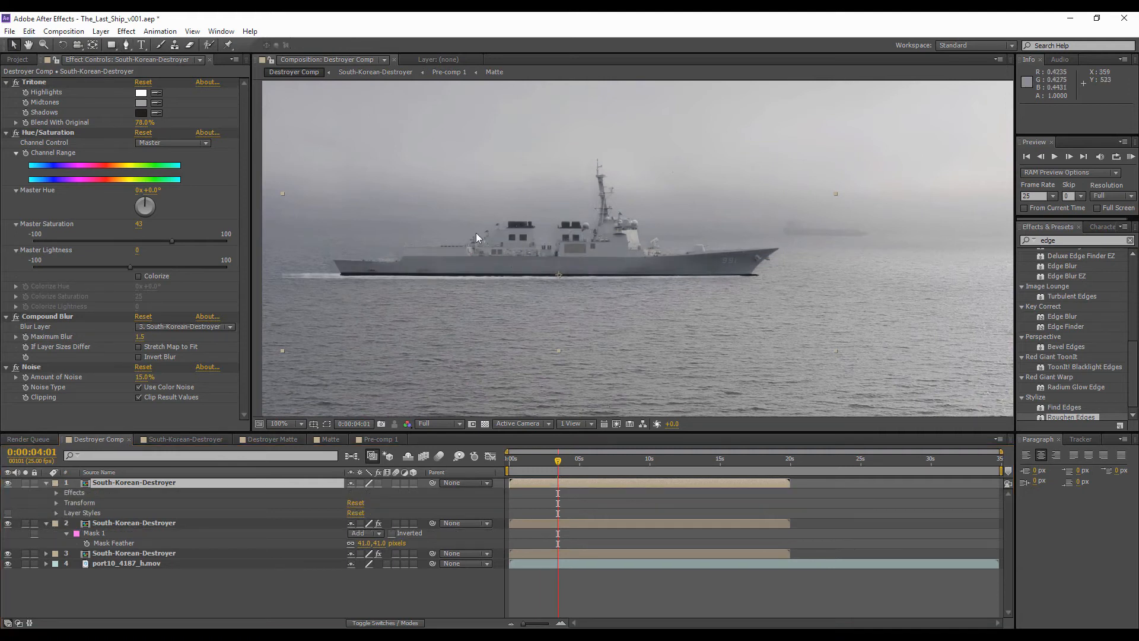
# - Move the unstyled ship copy around the frame to compare it with the composited ship, and delete the copy
pyautogui.moveTo(481, 254); pyautogui.dragTo(495, 279)
pyautogui.moveTo(679, 261); pyautogui.dragTo(857, 238)
pyautogui.scroll(-1, 705, 242)
pyautogui.moveTo(705, 244); pyautogui.dragTo(740, 258)
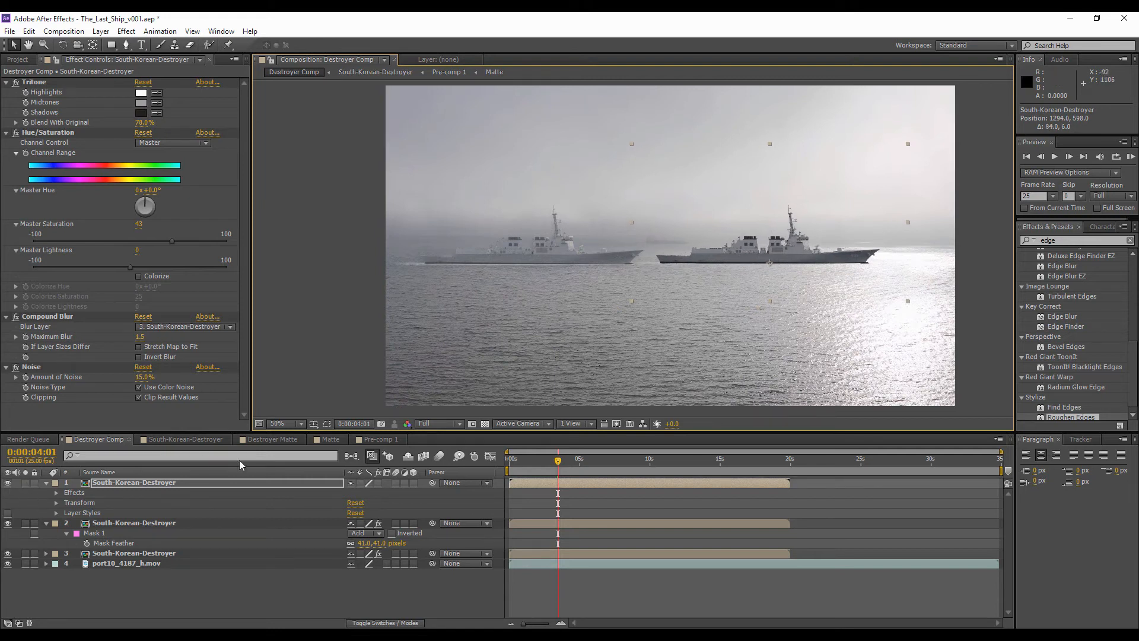
pyautogui.moveTo(756, 255); pyautogui.dragTo(496, 180)
pyautogui.scroll(2, 501, 206)
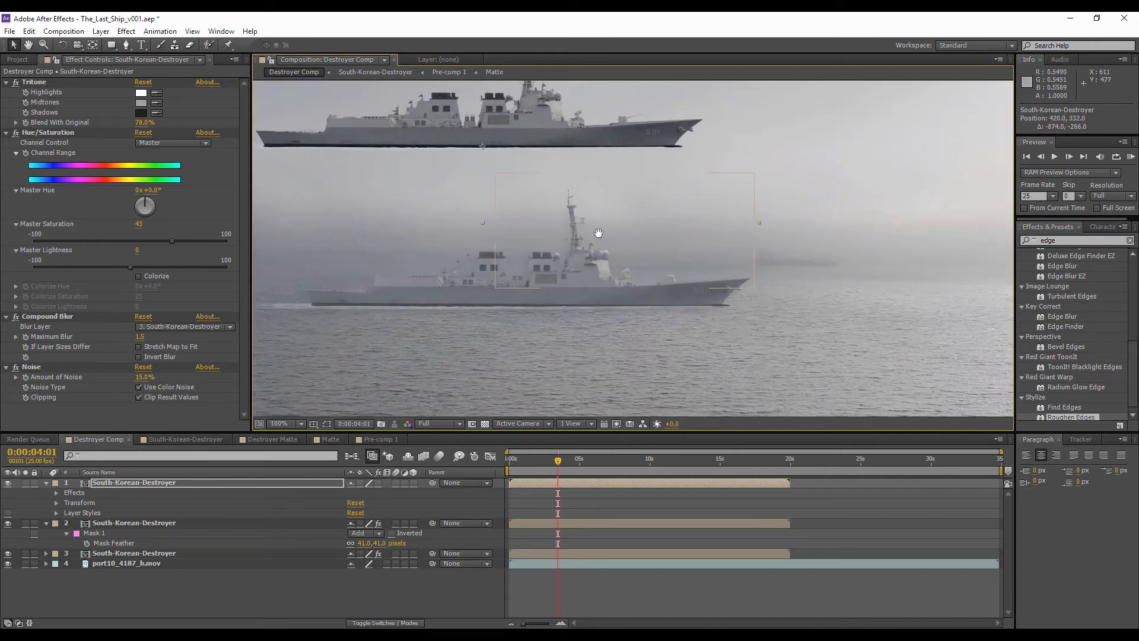
pyautogui.press('Delete')
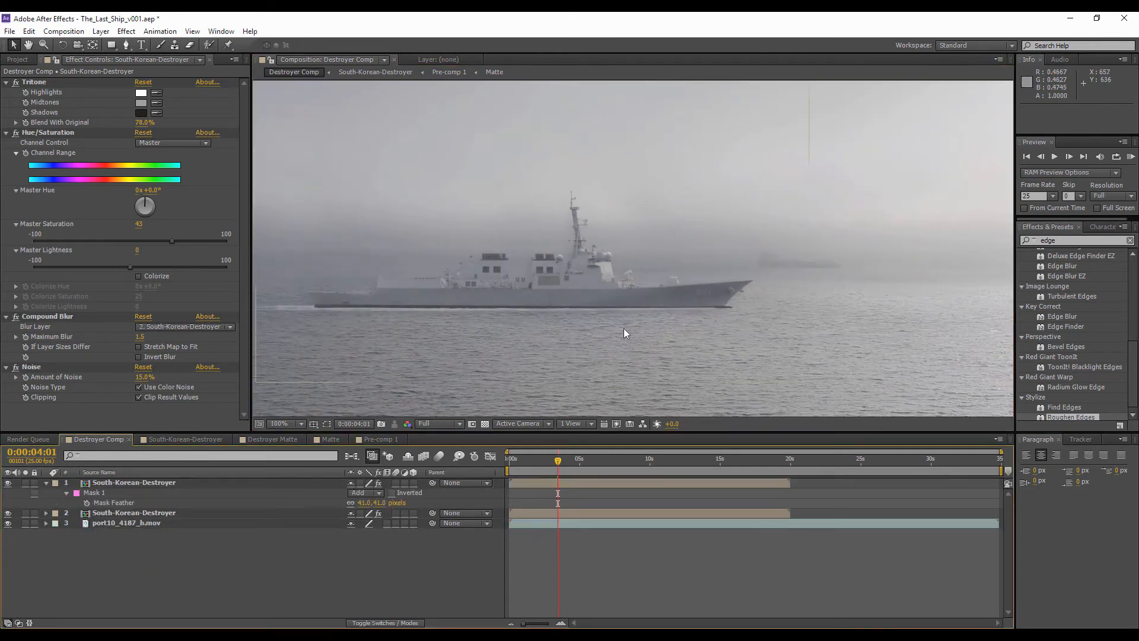
# - Keyframe the position of both South-Korean-Destroyer layers at 0:00:00:15 with the ship moved to 432, 600
pyautogui.moveTo(652, 309); pyautogui.dragTo(720, 290)
pyautogui.moveTo(742, 227); pyautogui.dragTo(670, 242)
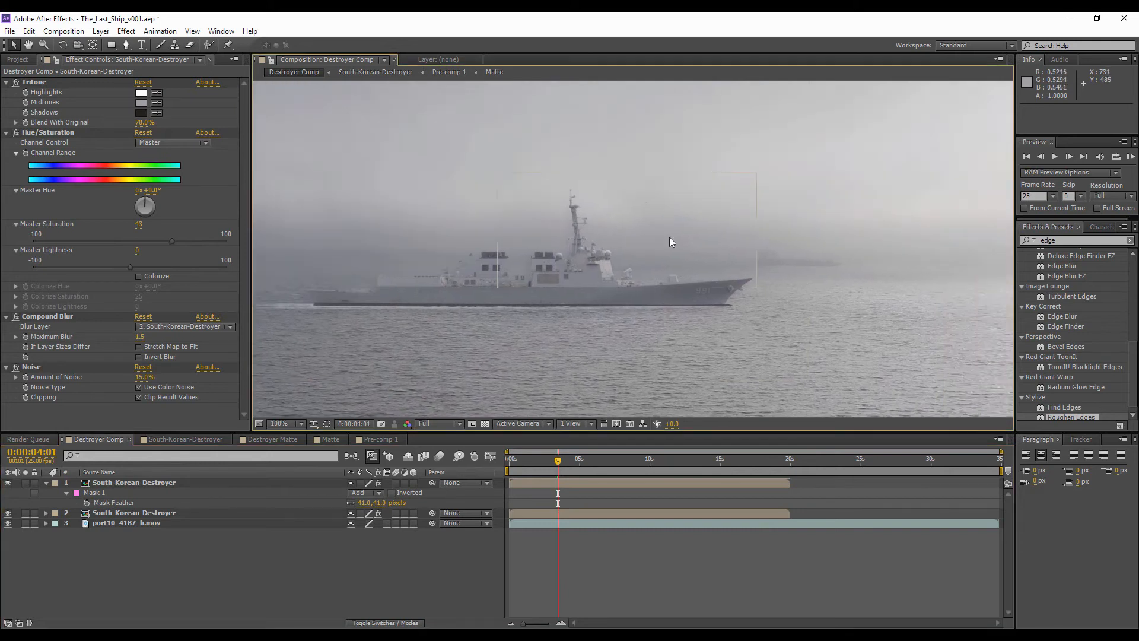
pyautogui.scroll(-1, 673, 244)
pyautogui.moveTo(765, 268); pyautogui.dragTo(694, 252)
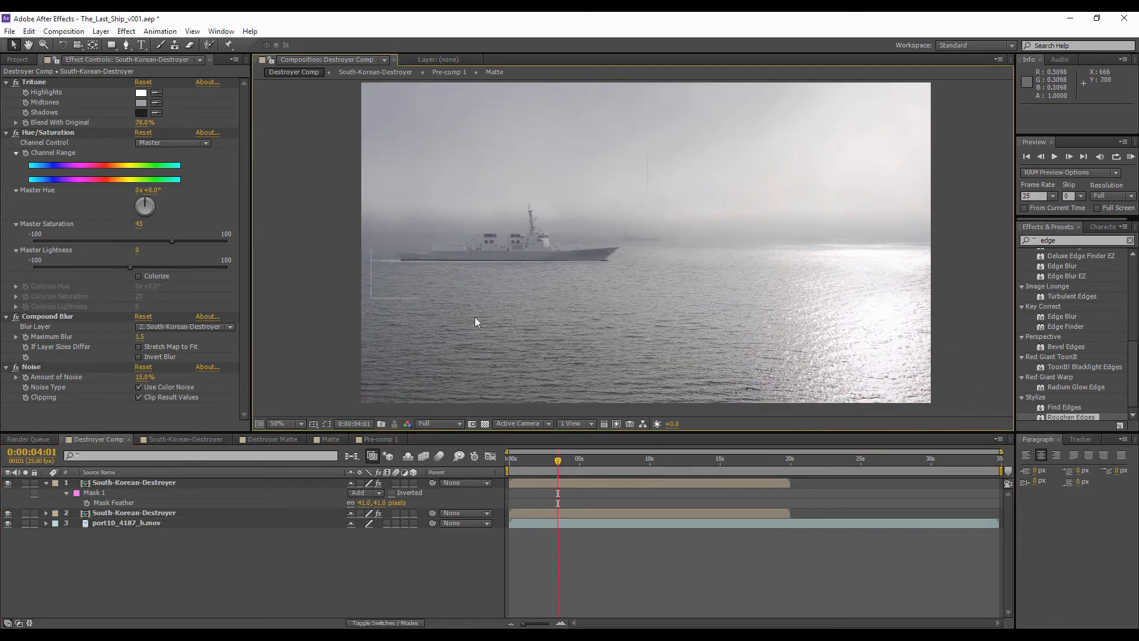
pyautogui.click(155, 483)
pyautogui.keyDown('shift'); pyautogui.click(159, 513); pyautogui.keyUp('shift')
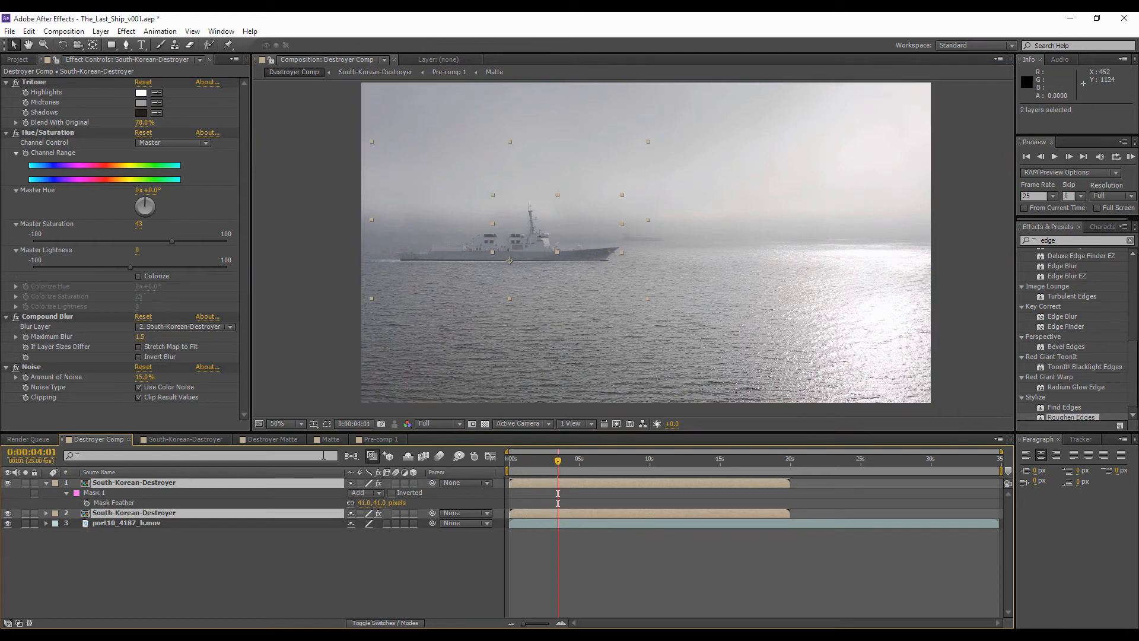
pyautogui.click(507, 466)
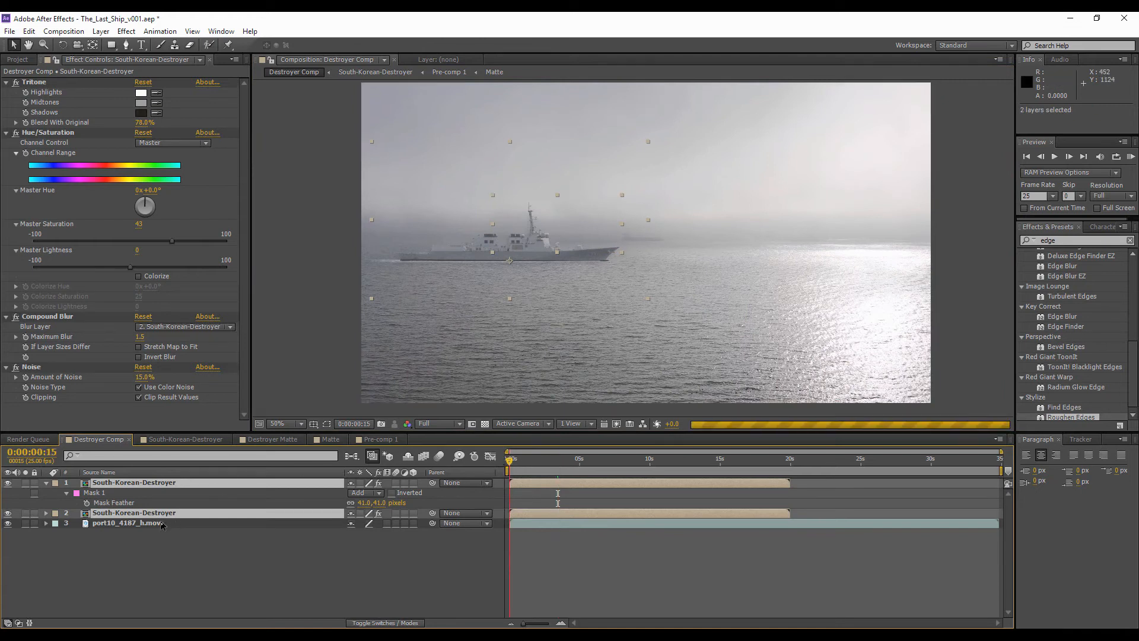
pyautogui.press('p')
pyautogui.click(76, 492)
pyautogui.moveTo(575, 255); pyautogui.dragTo(555, 258)
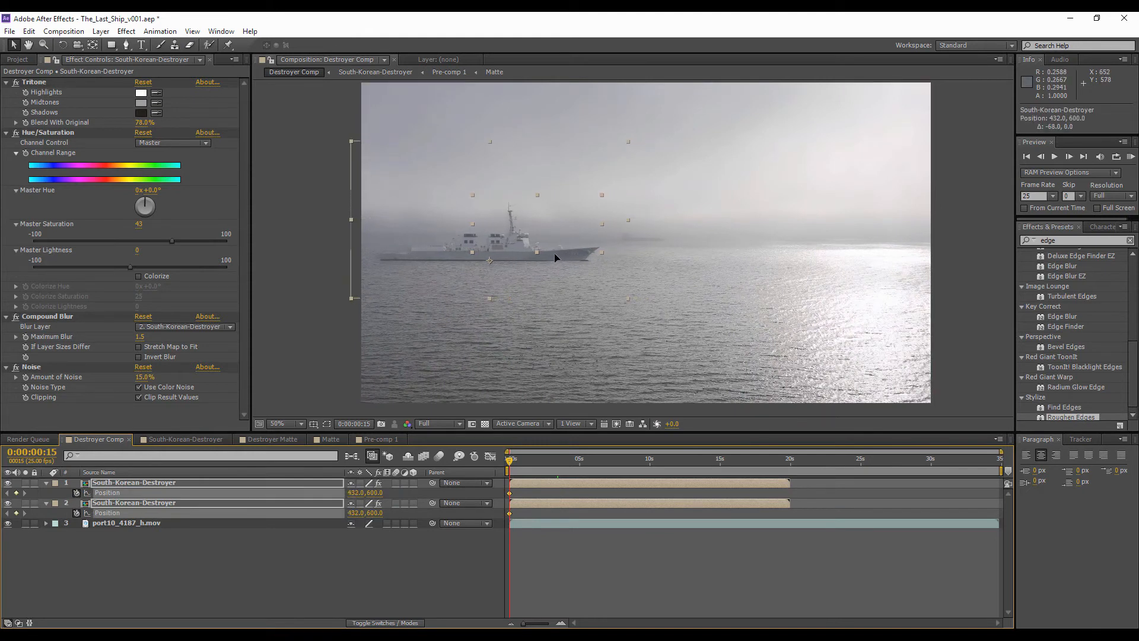
# - Add second position keyframes for both ship layers at 0:00:10:14 with the ship moved to 588, 600
pyautogui.click(650, 465)
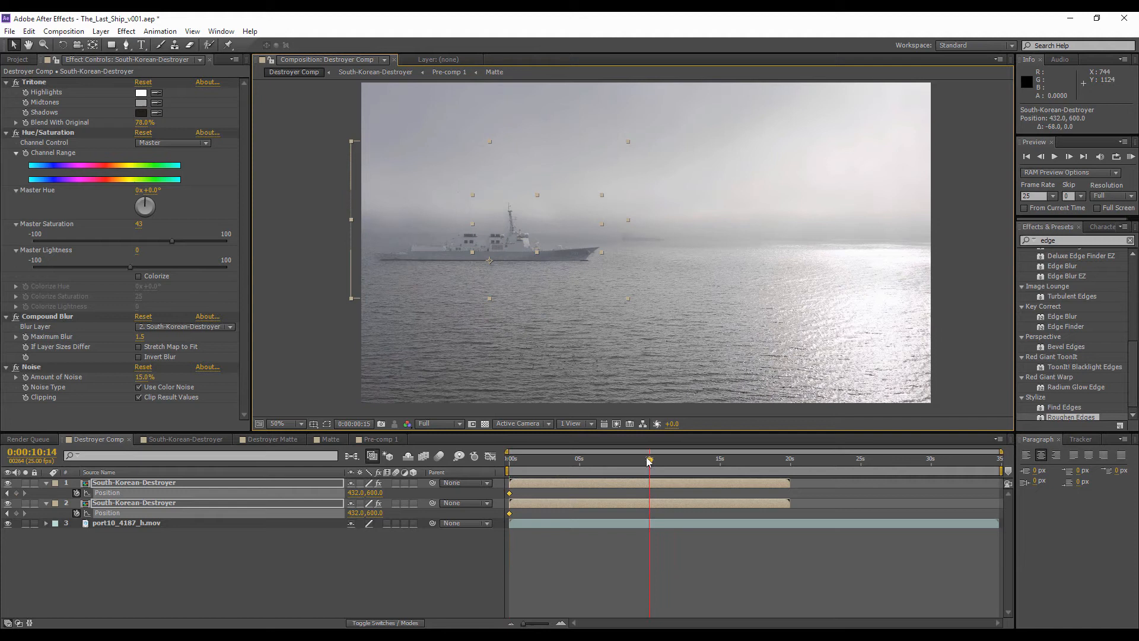
pyautogui.moveTo(513, 256); pyautogui.dragTo(558, 252)
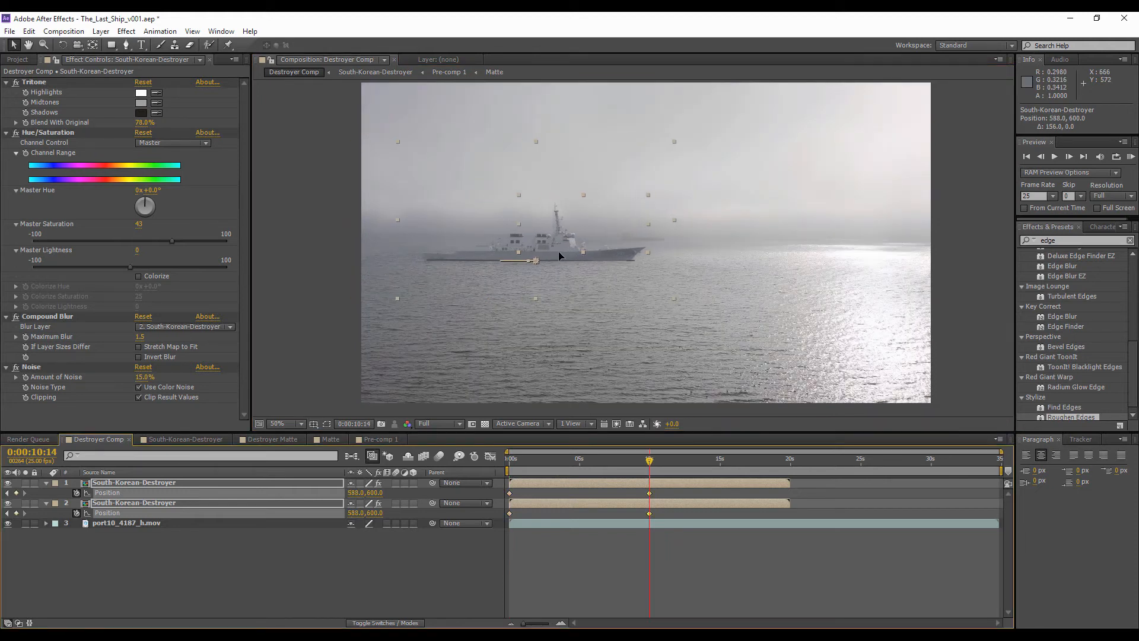
pyautogui.click(216, 546)
# - Open the South-Korean-Destroyer precomp and compare the frame at 0:00:00:03 with and without the Water_Foam_Wave.mov layer
pyautogui.doubleClick(171, 505)
pyautogui.click(142, 532)
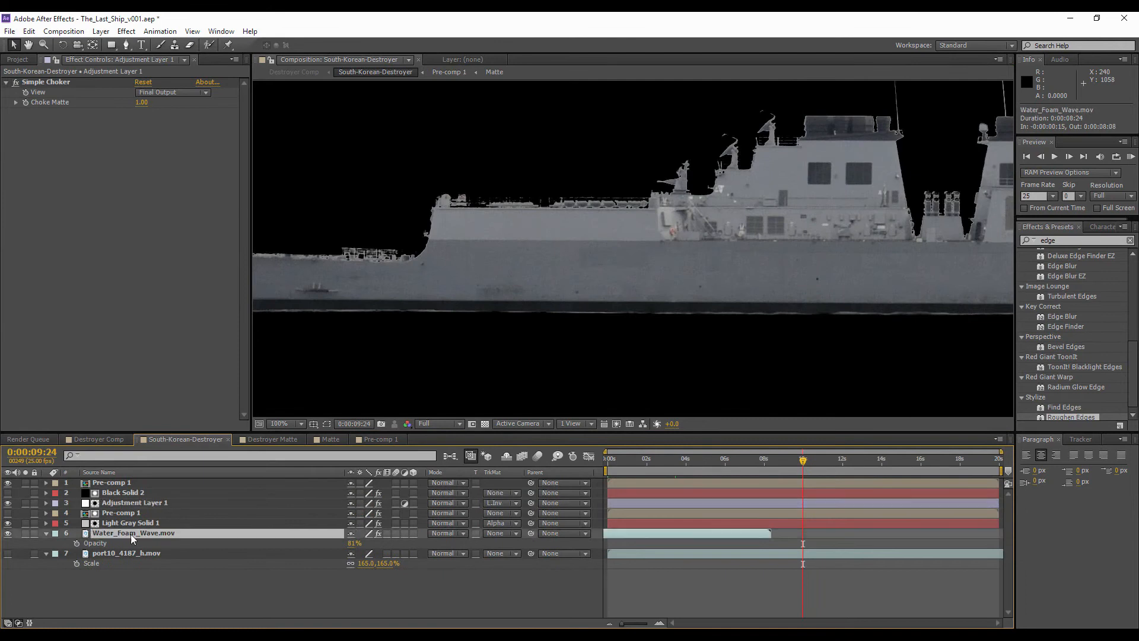
pyautogui.click(610, 460)
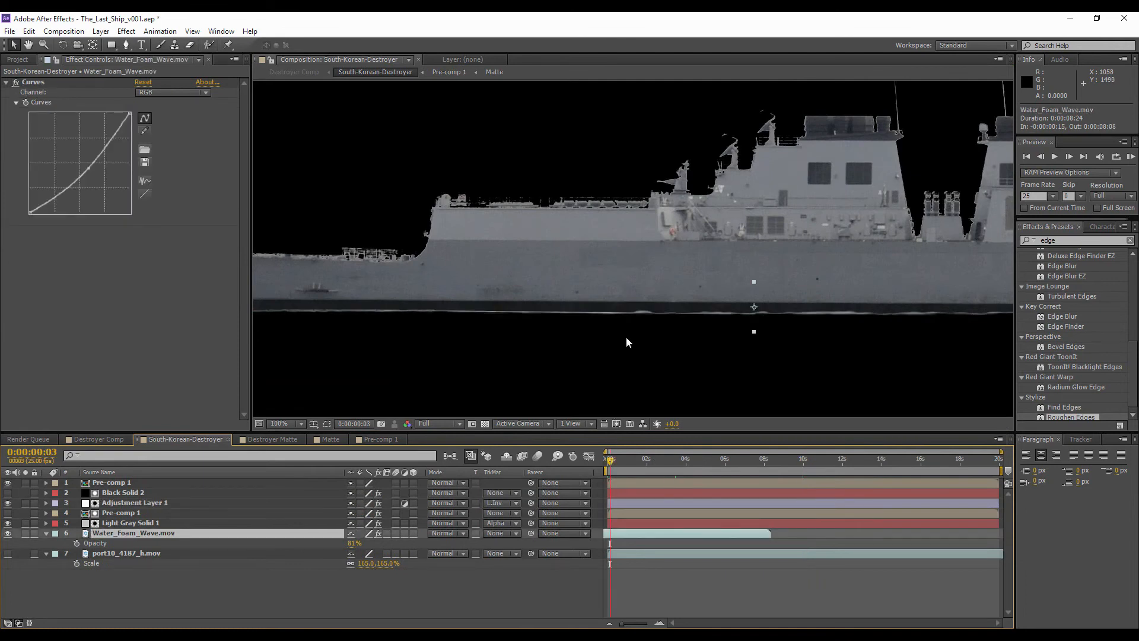
pyautogui.press(',')
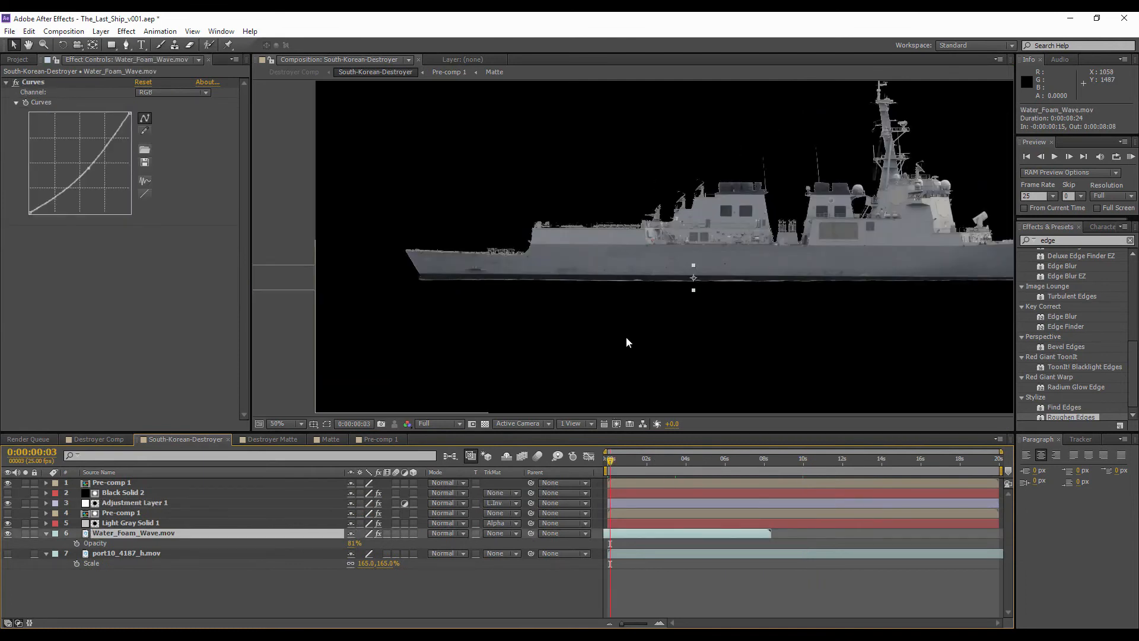
pyautogui.click(8, 534)
pyautogui.click(7, 534)
pyautogui.moveTo(687, 308); pyautogui.dragTo(593, 315)
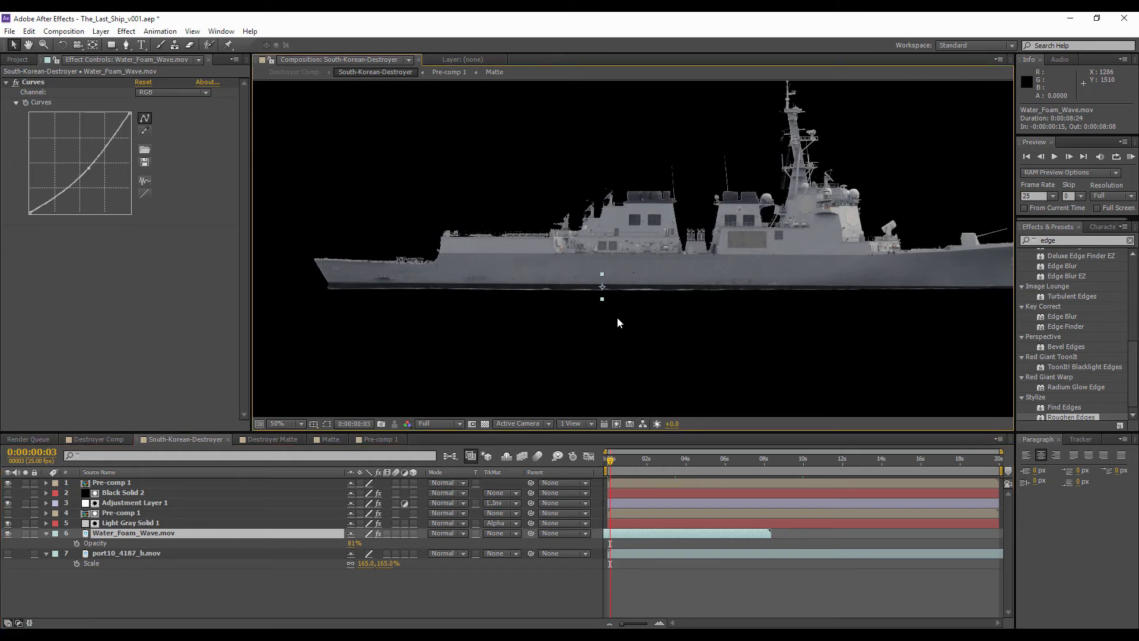
# - Nudge the Water_Foam_Wave.mov layer slightly down along the hull's waterline to position 1274, 1440
pyautogui.press('Down')
pyautogui.press('Down')
pyautogui.press('Down')
pyautogui.press('Down')
pyautogui.press('Down')
pyautogui.press('Down')
pyautogui.press('Down')
pyautogui.press('Up')
pyautogui.press('Up')
pyautogui.press('Up')
# - Check the whole ship against the port10_4187_h.mov background and hide that background layer again
pyautogui.press(',')
pyautogui.press(',')
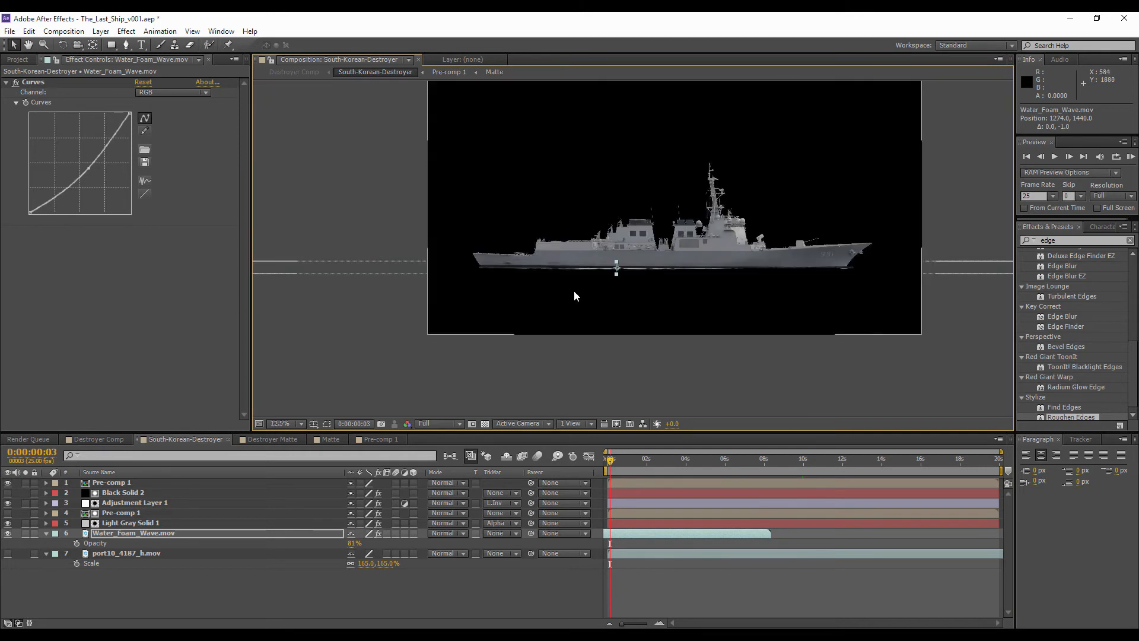
pyautogui.click(8, 554)
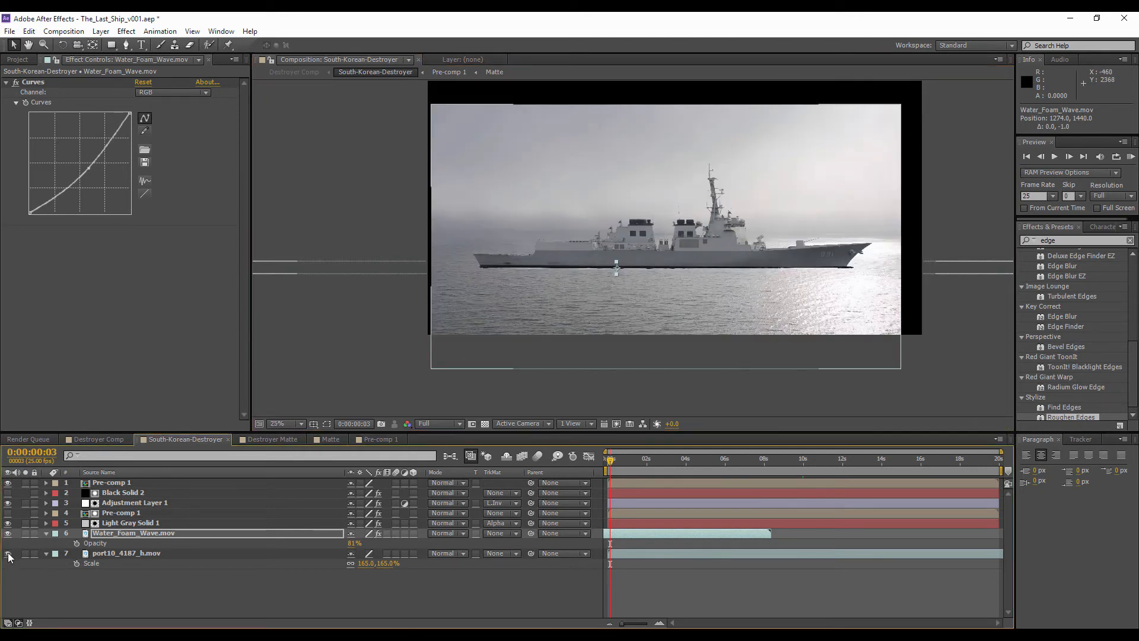
pyautogui.click(8, 554)
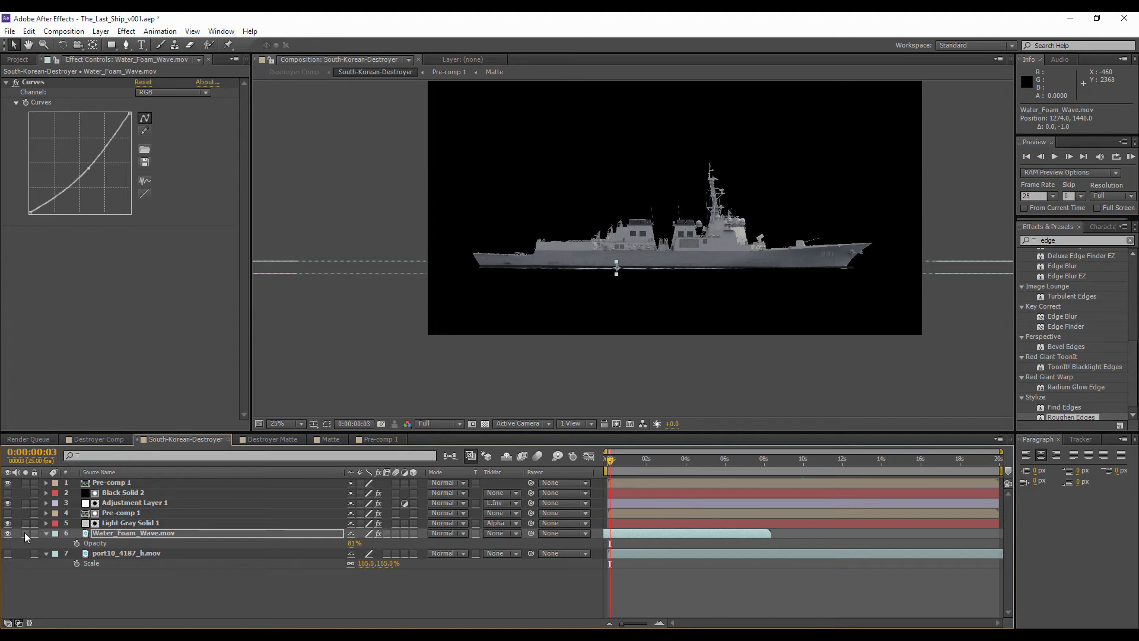
# - Solo the Water_Foam_Wave.mov layer, slide its clip earlier so it ends at 0:00:06:03, and unsolo it
pyautogui.click(25, 534)
pyautogui.moveTo(701, 539); pyautogui.dragTo(663, 538)
pyautogui.moveTo(665, 537); pyautogui.dragTo(652, 537)
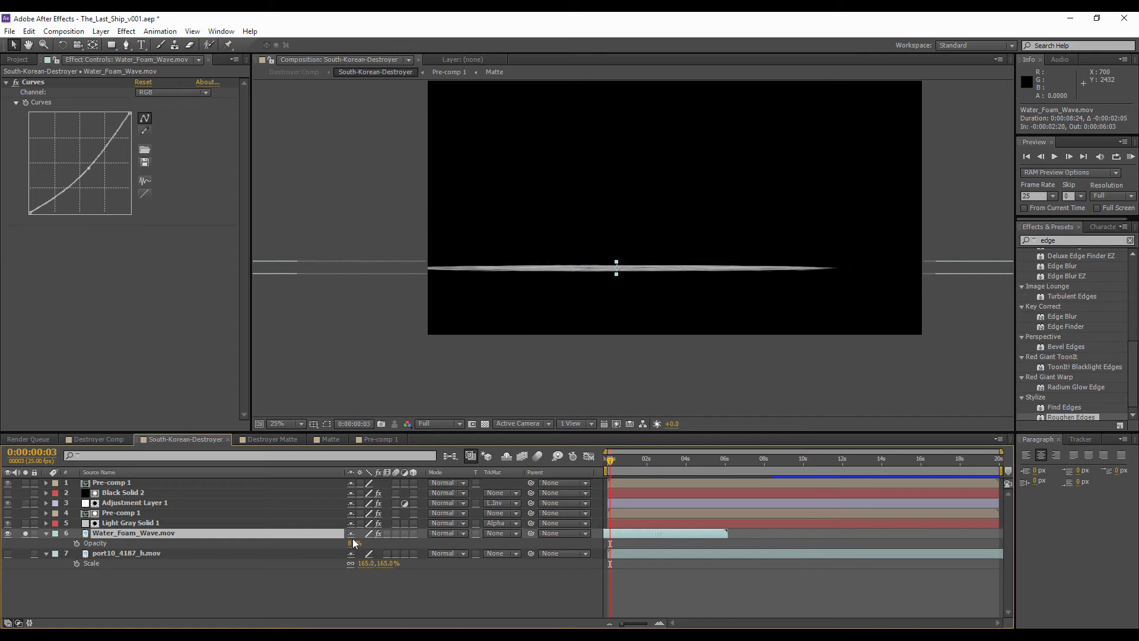
pyautogui.click(25, 533)
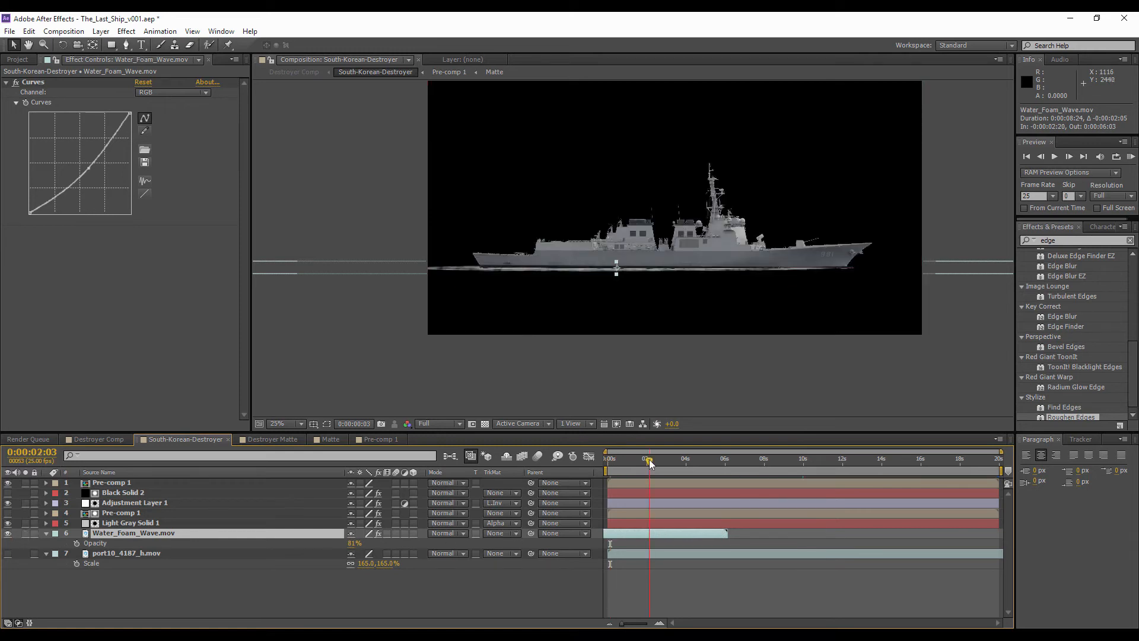
# - Duplicate the Water_Foam_Wave.mov layer three times and stagger the copies in time, with the first ending at 0:00:08:16 and the last at 0:00:13:14
pyautogui.moveTo(649, 462); pyautogui.dragTo(664, 459)
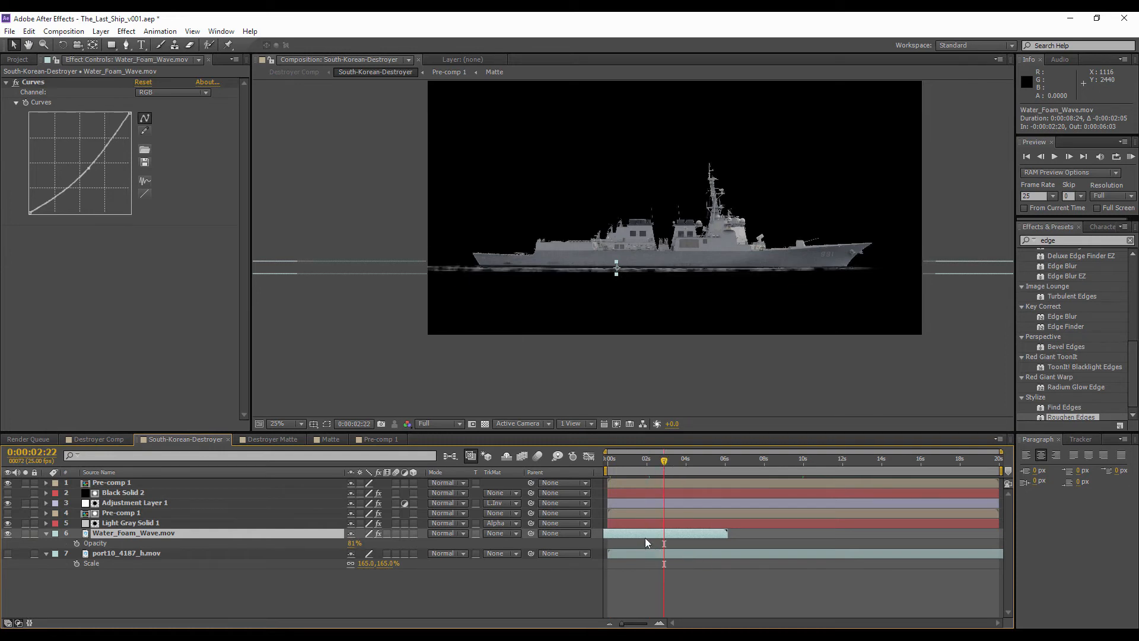
pyautogui.hotkey('ctrl', 'd')
pyautogui.moveTo(633, 532); pyautogui.dragTo(678, 532)
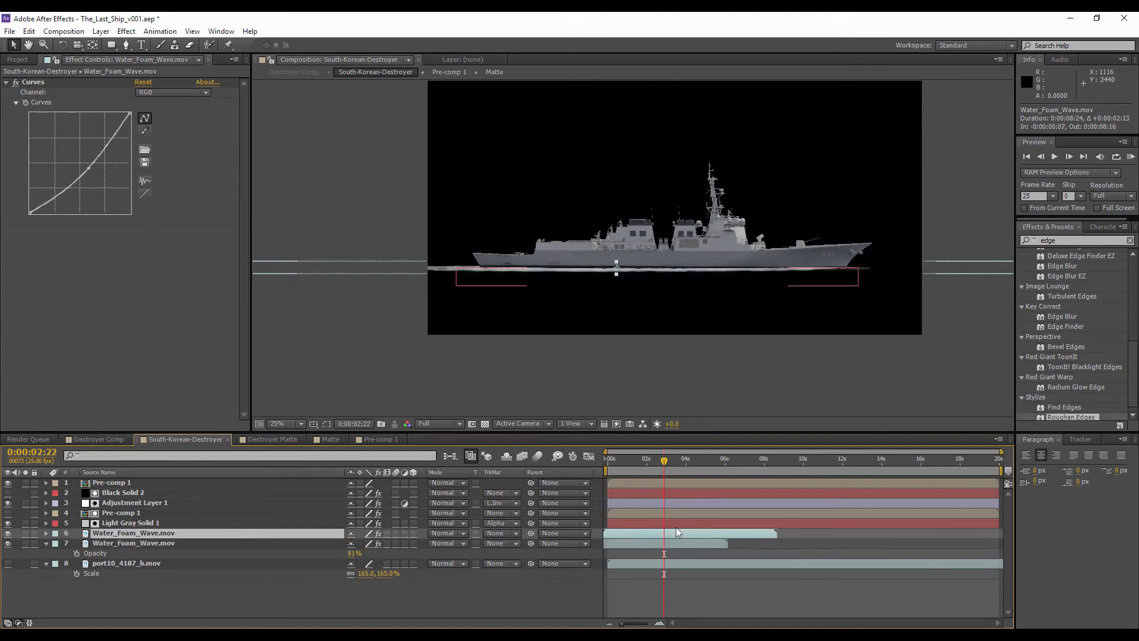
pyautogui.click(690, 462)
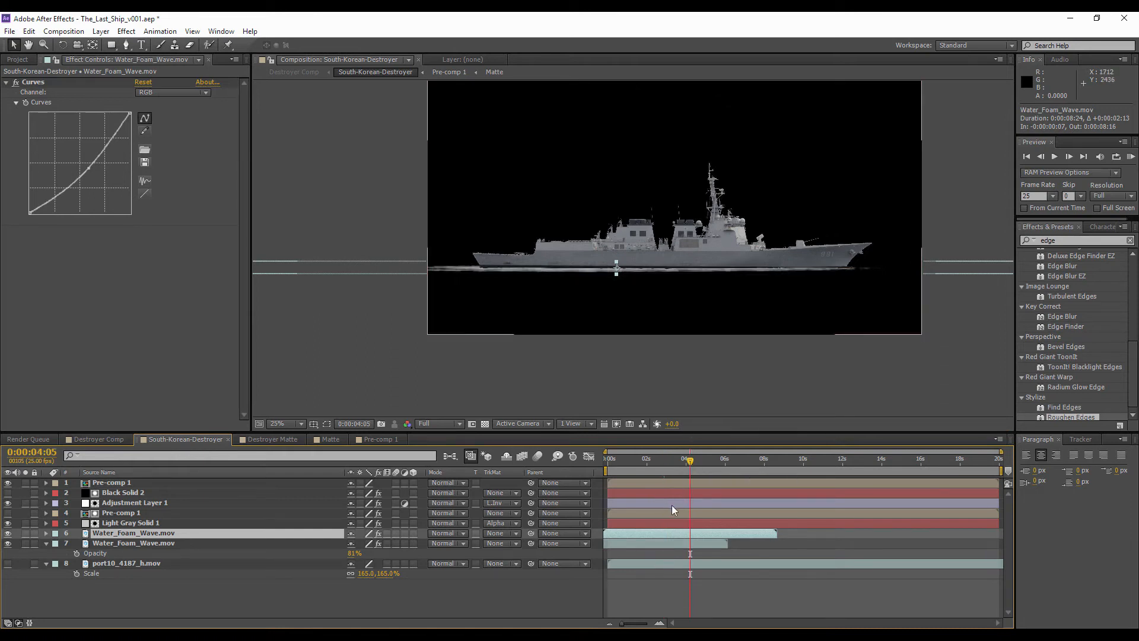
pyautogui.hotkey('ctrl', 'd')
pyautogui.moveTo(673, 535); pyautogui.dragTo(783, 533)
pyautogui.hotkey('ctrl', 'd')
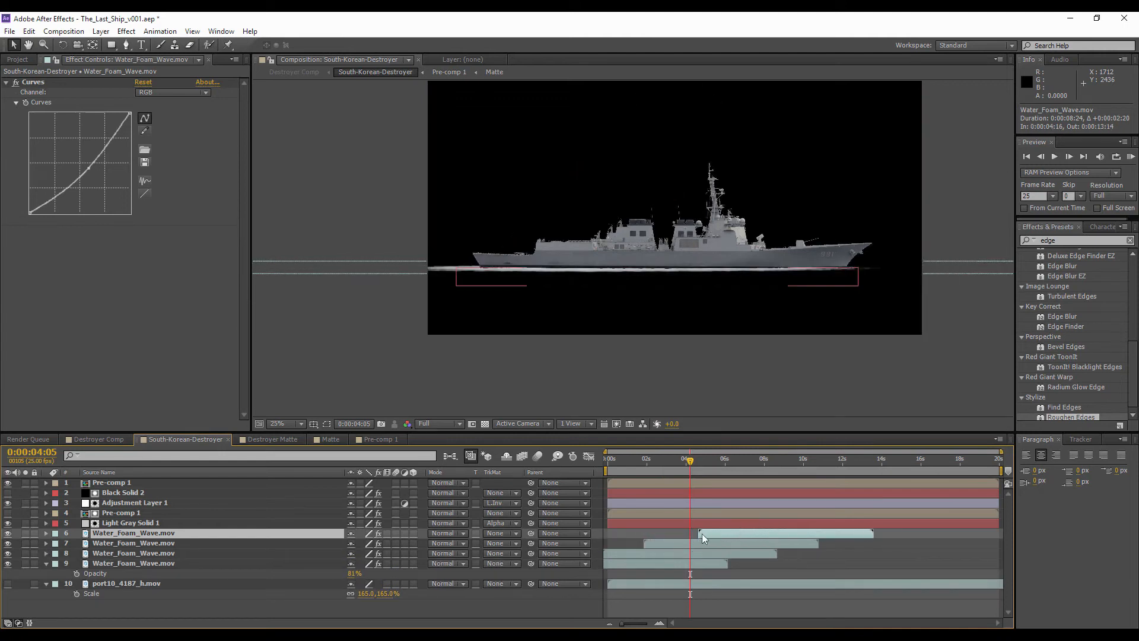
# - Set the opacity of all four Water_Foam_Wave.mov layers to 70% and check the ship in Destroyer Comp
pyautogui.keyDown('shift'); pyautogui.click(197, 561); pyautogui.keyUp('shift')
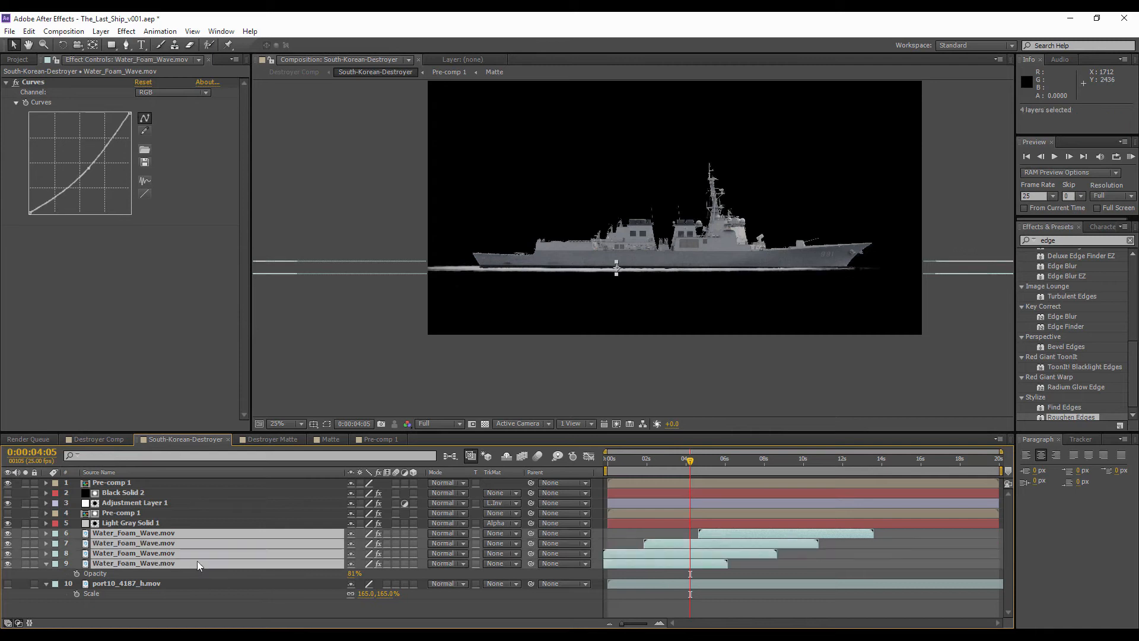
pyautogui.press('t')
pyautogui.moveTo(354, 543); pyautogui.dragTo(347, 543)
pyautogui.click(98, 439)
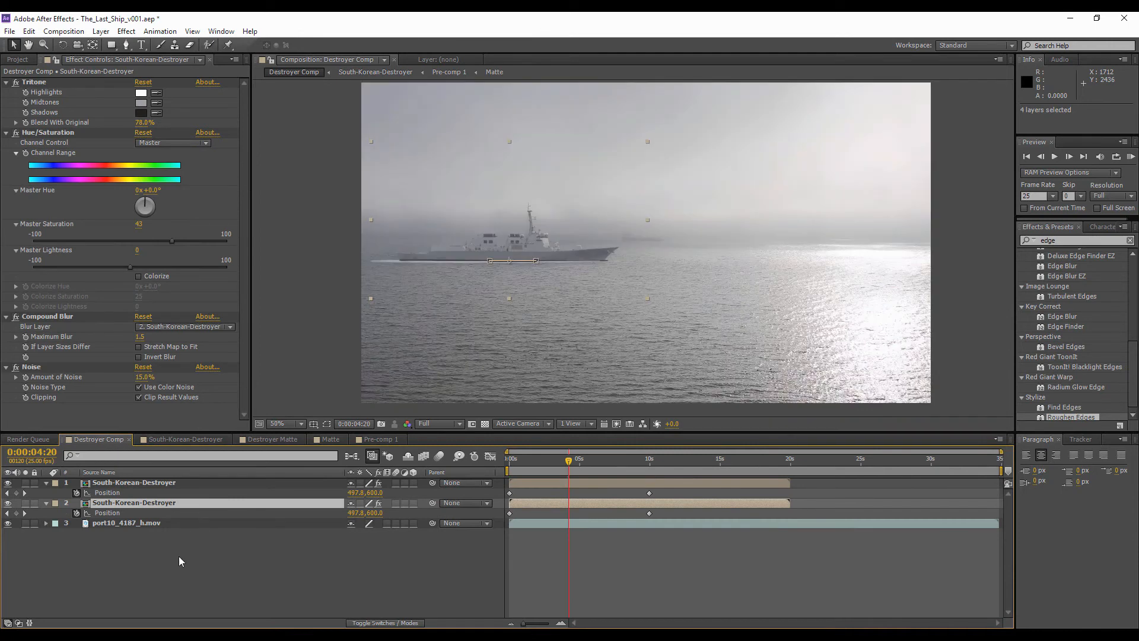
pyautogui.click(179, 556)
# - Return to the South-Korean-Destroyer composition and increase its width to 3657 px
pyautogui.click(190, 440)
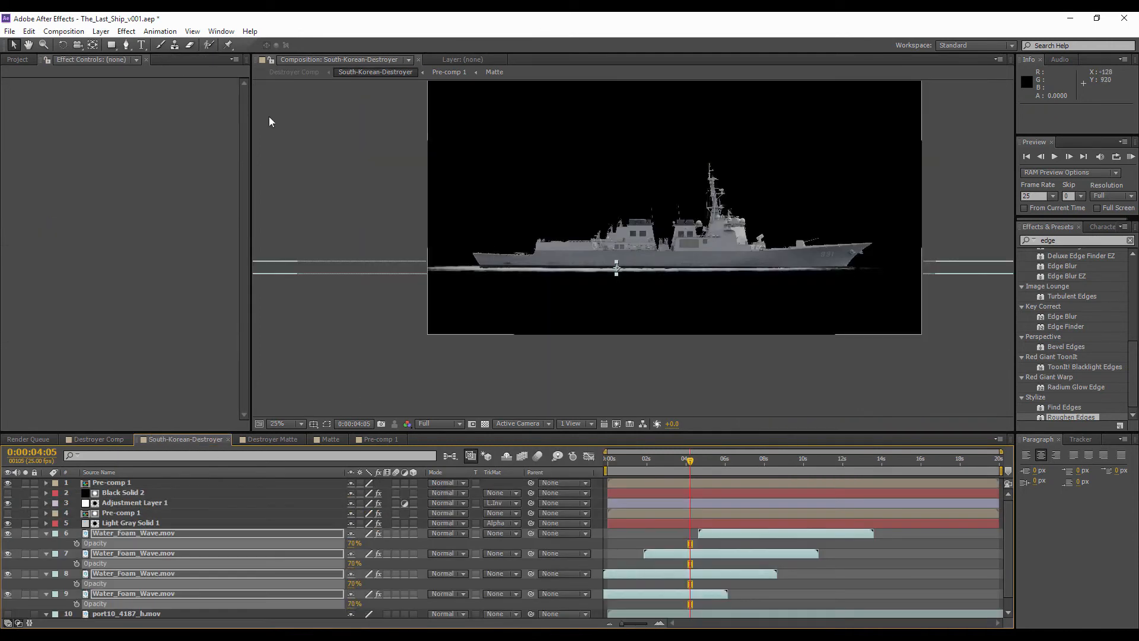
pyautogui.click(64, 31)
pyautogui.click(89, 62)
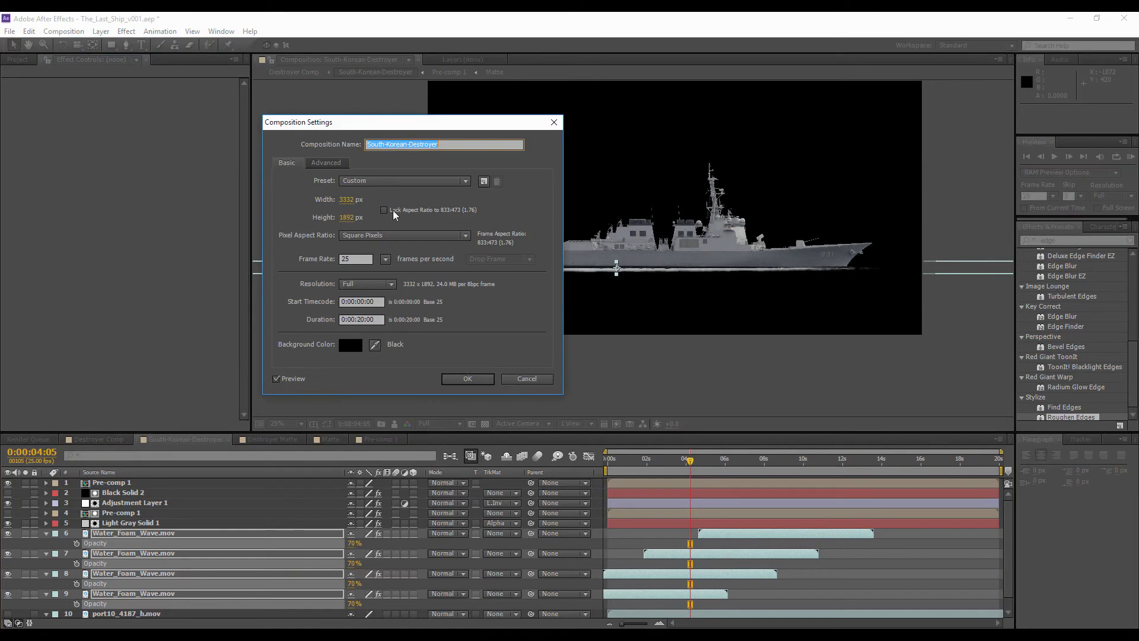
pyautogui.moveTo(346, 199); pyautogui.dragTo(383, 202)
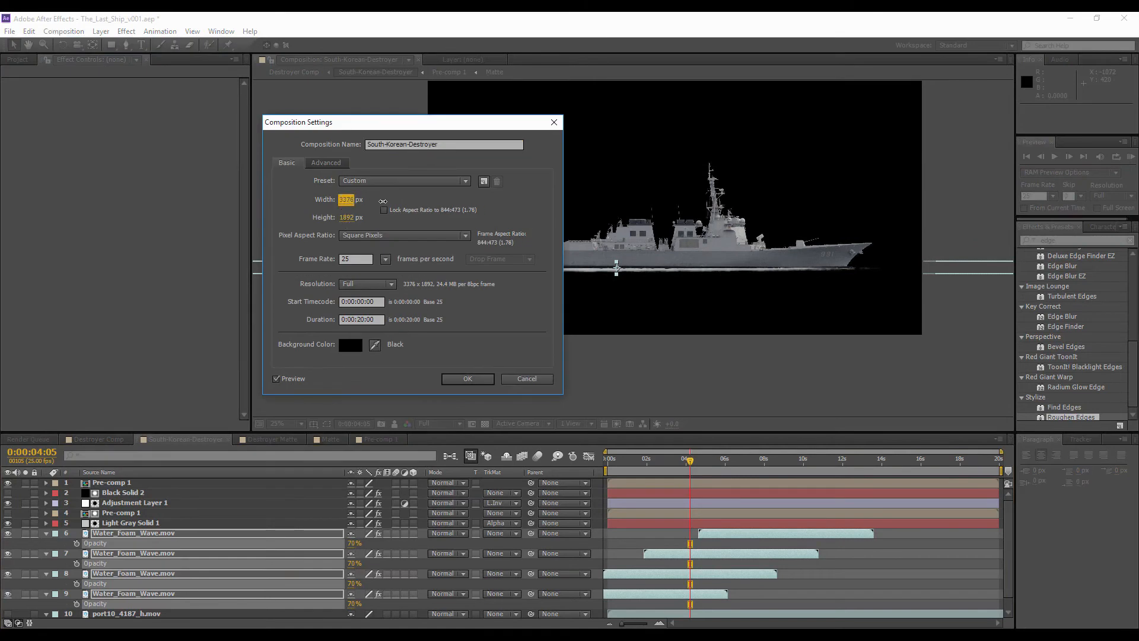
pyautogui.click(470, 378)
# - Widen the South-Korean-Destroyer composition past 4226 px so the frame holds the full length of the foam wake
pyautogui.click(64, 30)
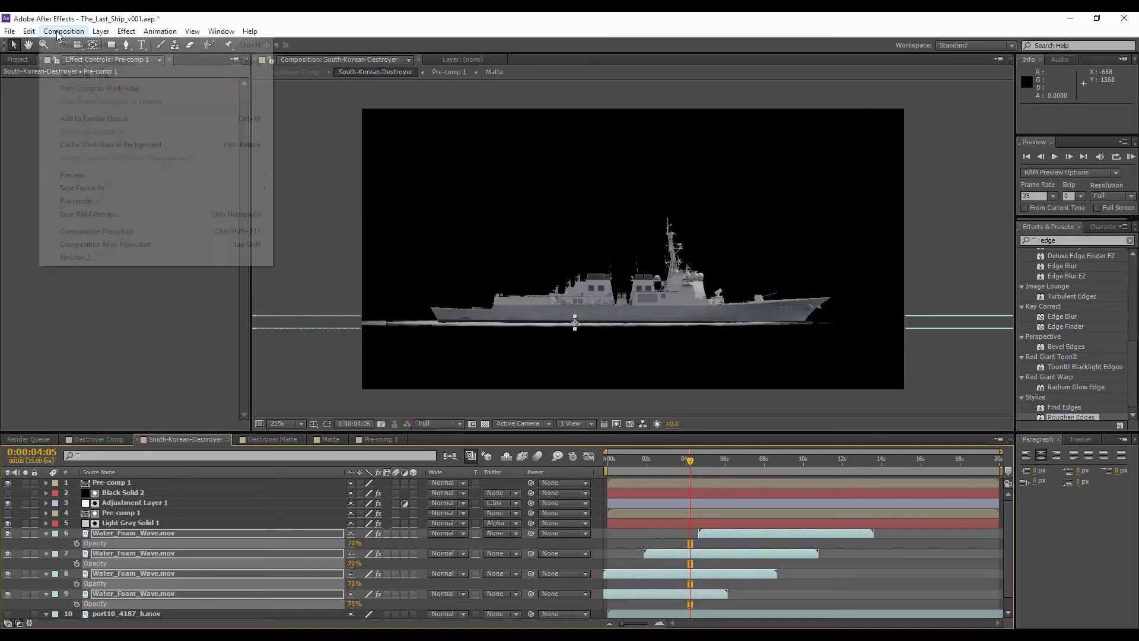
pyautogui.click(89, 61)
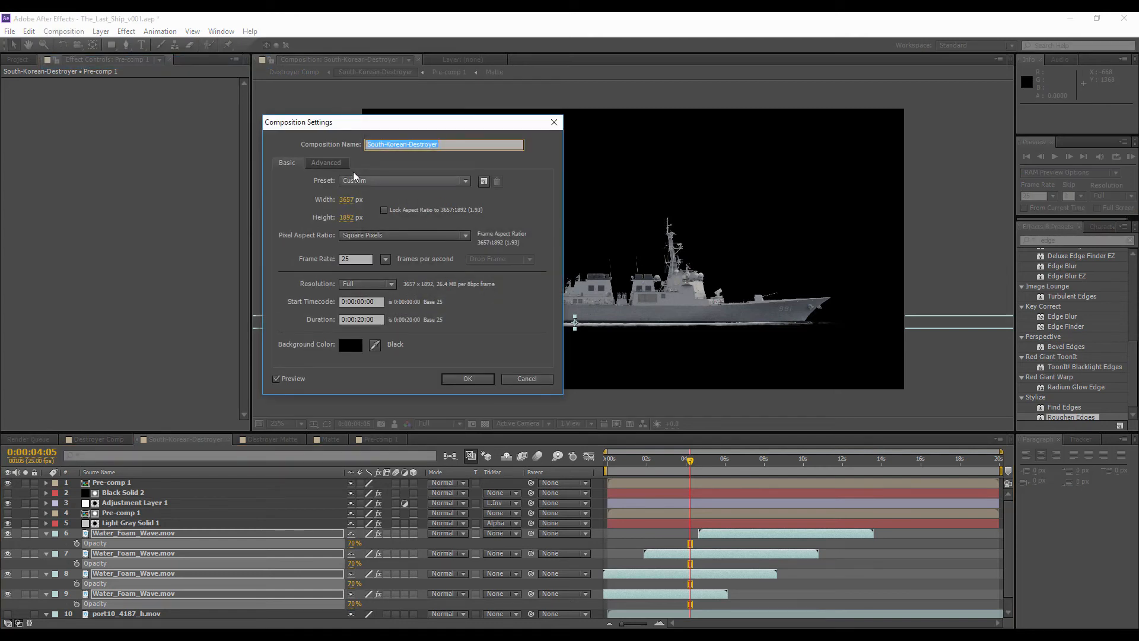
pyautogui.moveTo(357, 125); pyautogui.dragTo(791, 66)
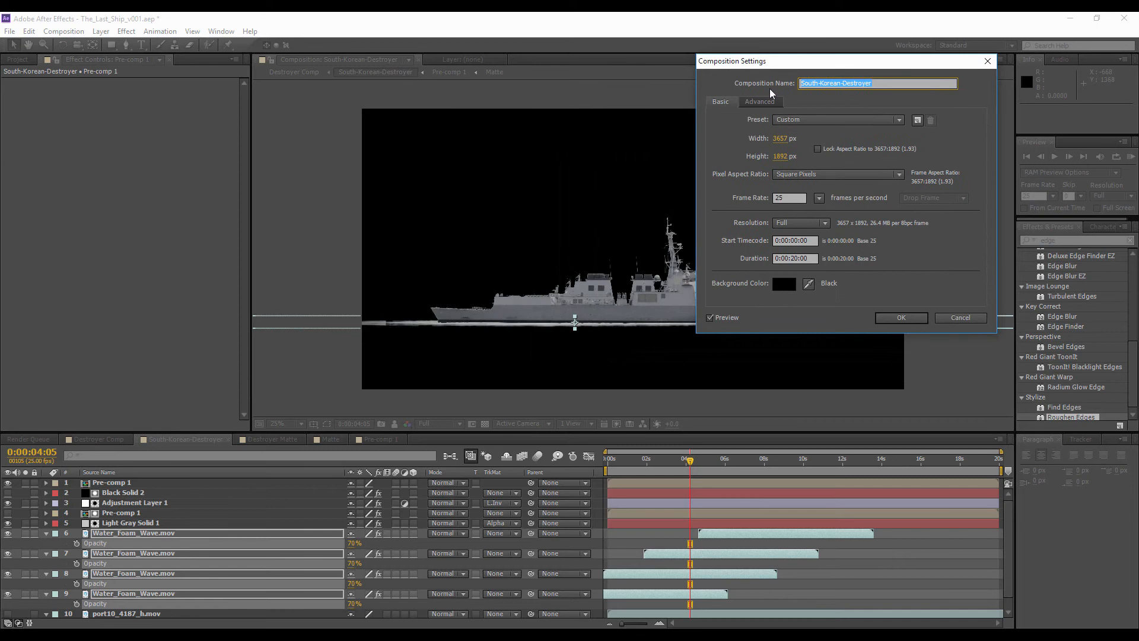
pyautogui.click(780, 139)
pyautogui.moveTo(917, 141); pyautogui.dragTo(935, 141)
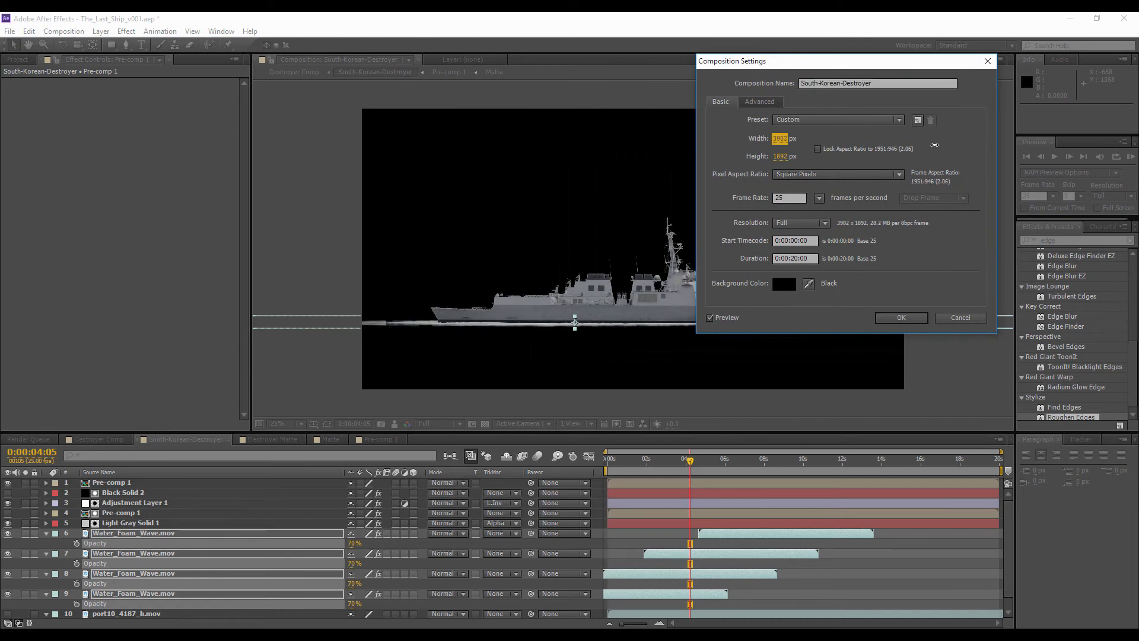
pyautogui.moveTo(778, 143); pyautogui.dragTo(965, 150)
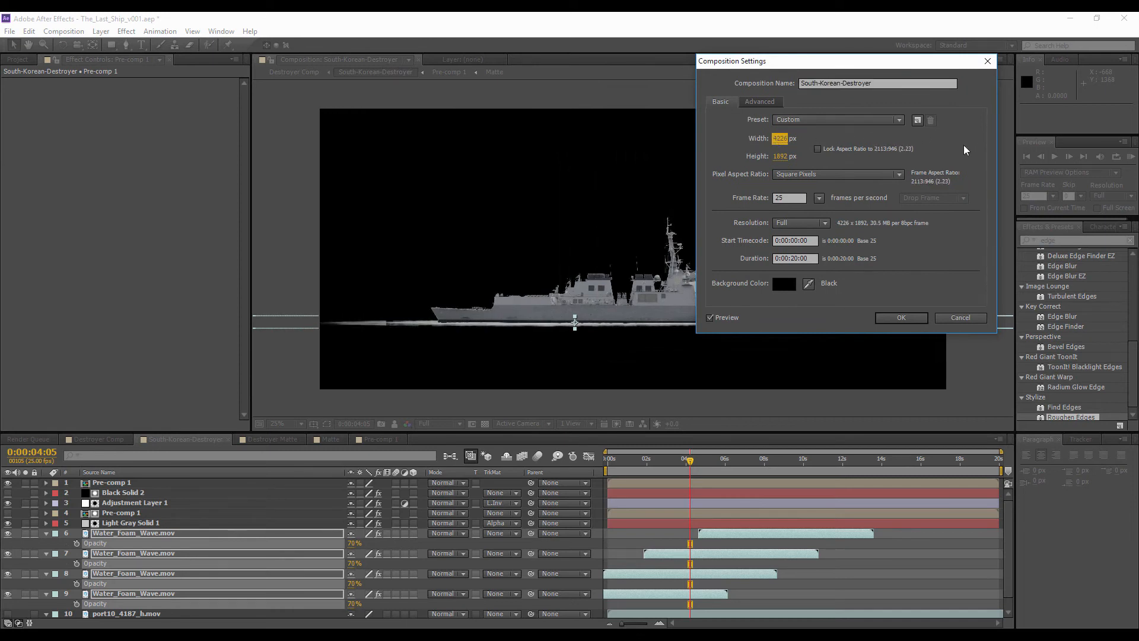
pyautogui.moveTo(776, 142); pyautogui.dragTo(1048, 134)
pyautogui.click(919, 322)
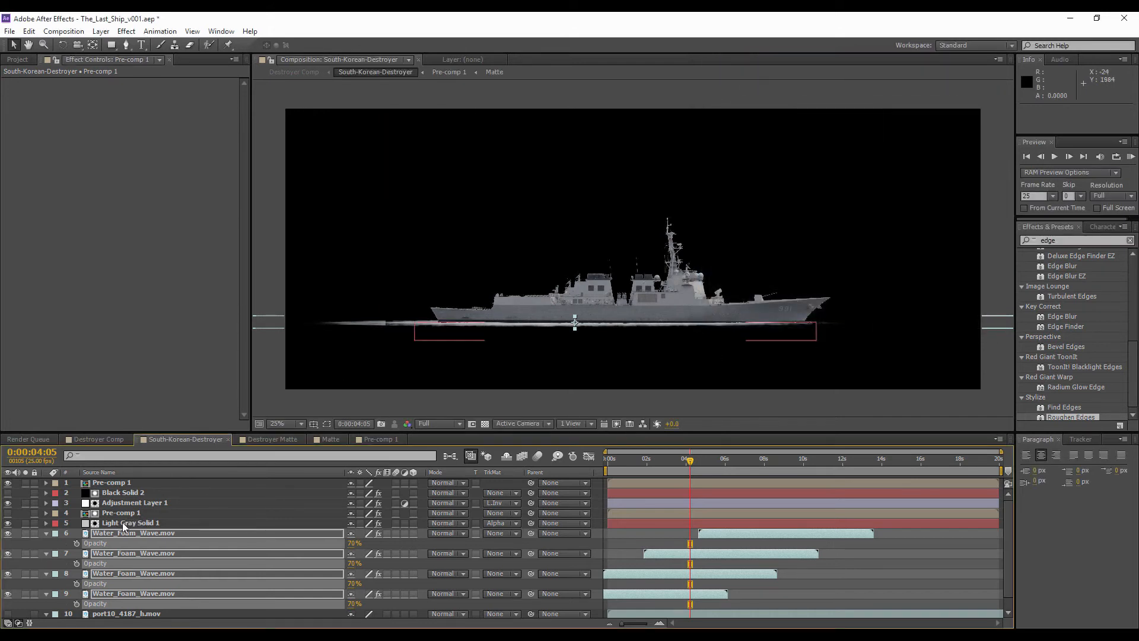
# - Hide Adjustment Layer 1 and show Black Solid 2 to inspect the fractal noise behind the ship
pyautogui.click(140, 522)
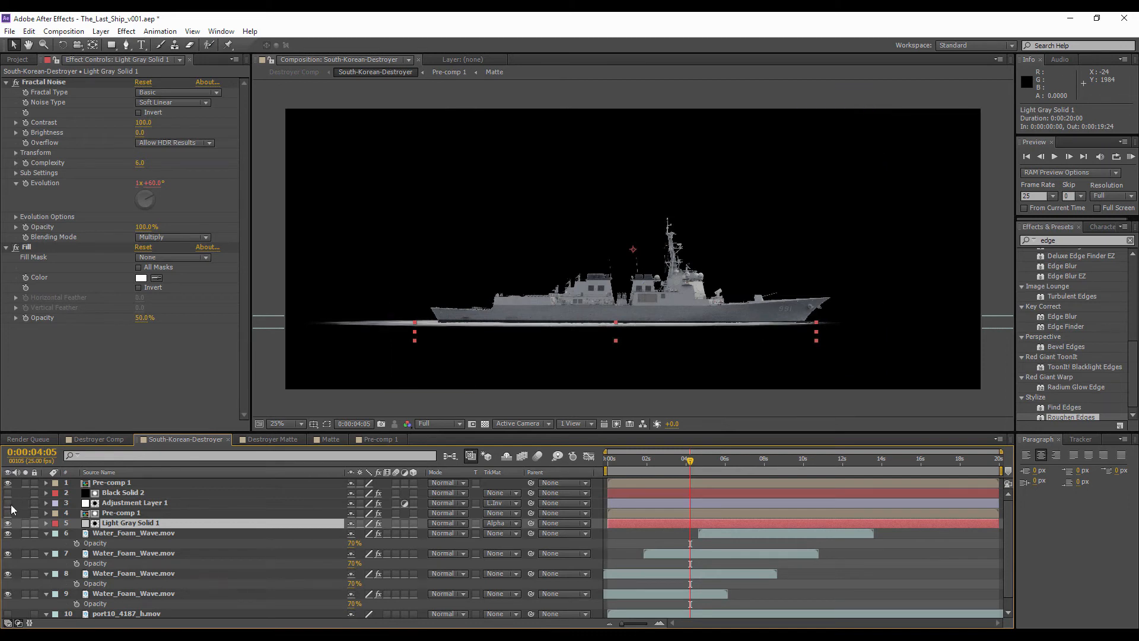
pyautogui.scroll(2, 317, 366)
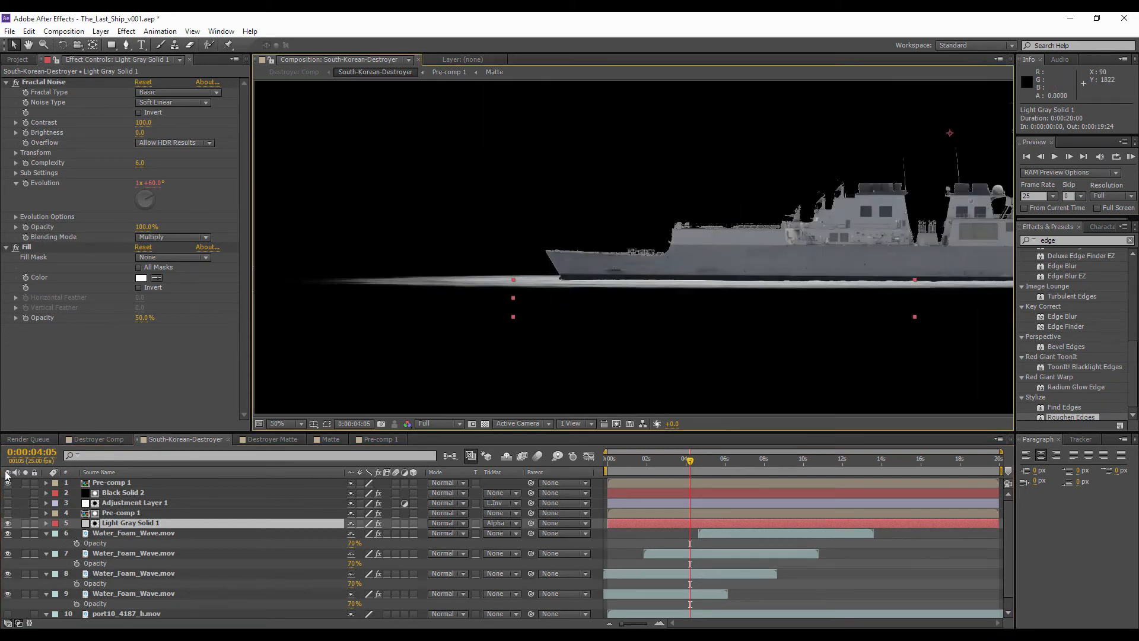
pyautogui.click(106, 504)
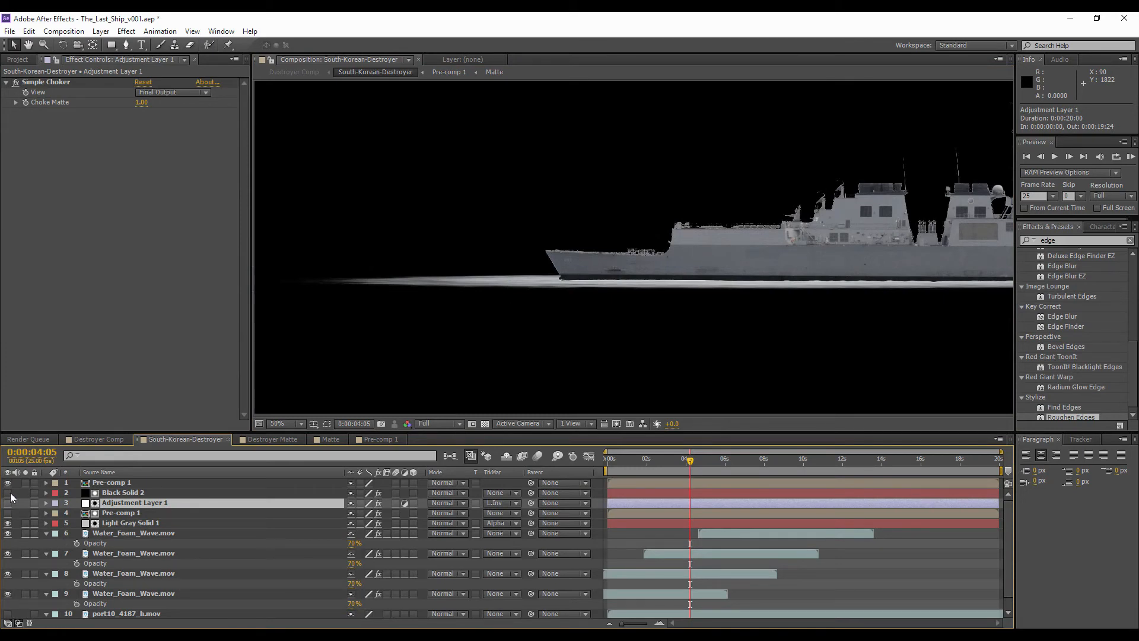
pyautogui.click(9, 493)
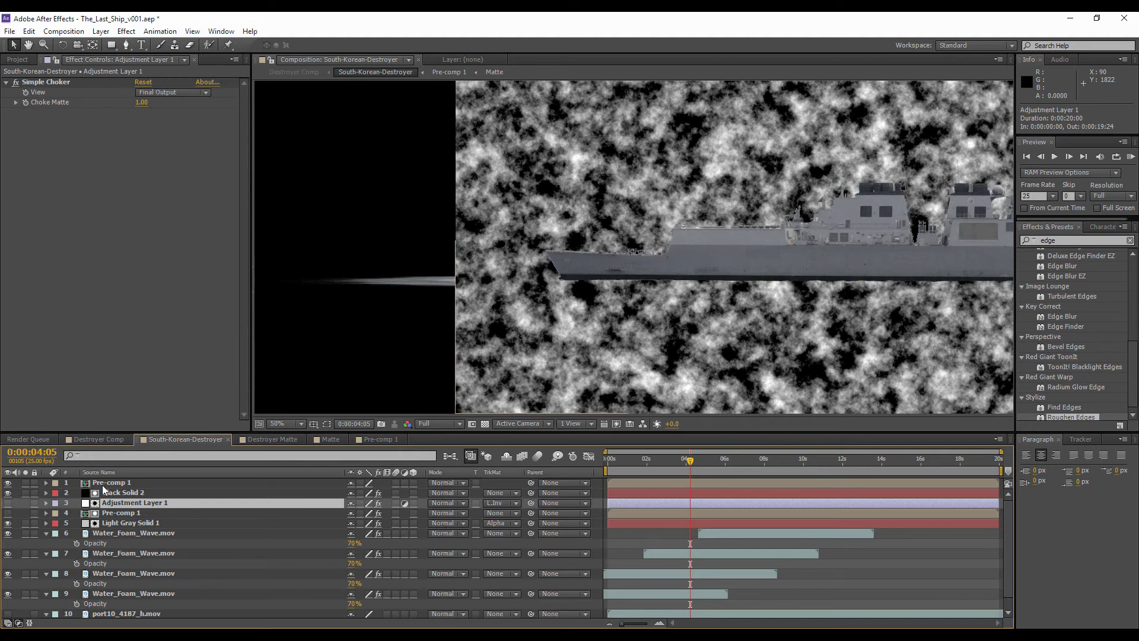
pyautogui.click(116, 512)
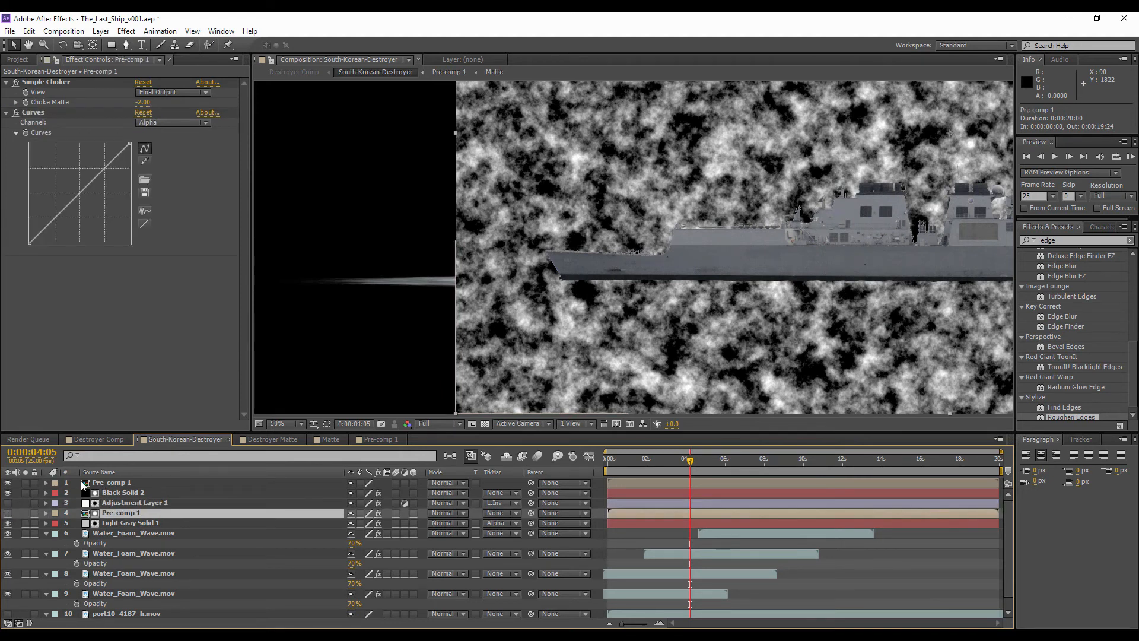
# - Duplicate the topmost Pre-comp 1 layer and use the copy as an alpha matte for Black Solid 2
pyautogui.click(27, 482)
pyautogui.click(8, 483)
pyautogui.click(8, 483)
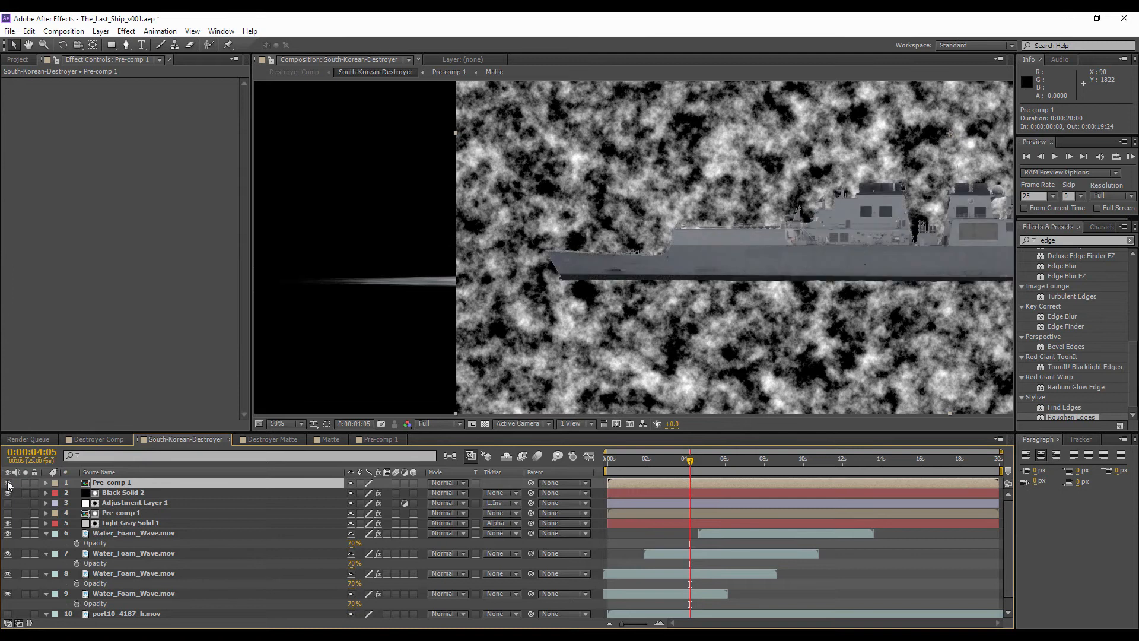
pyautogui.hotkey('ctrl', 'd')
pyautogui.moveTo(114, 480); pyautogui.dragTo(126, 499)
pyautogui.click(122, 502)
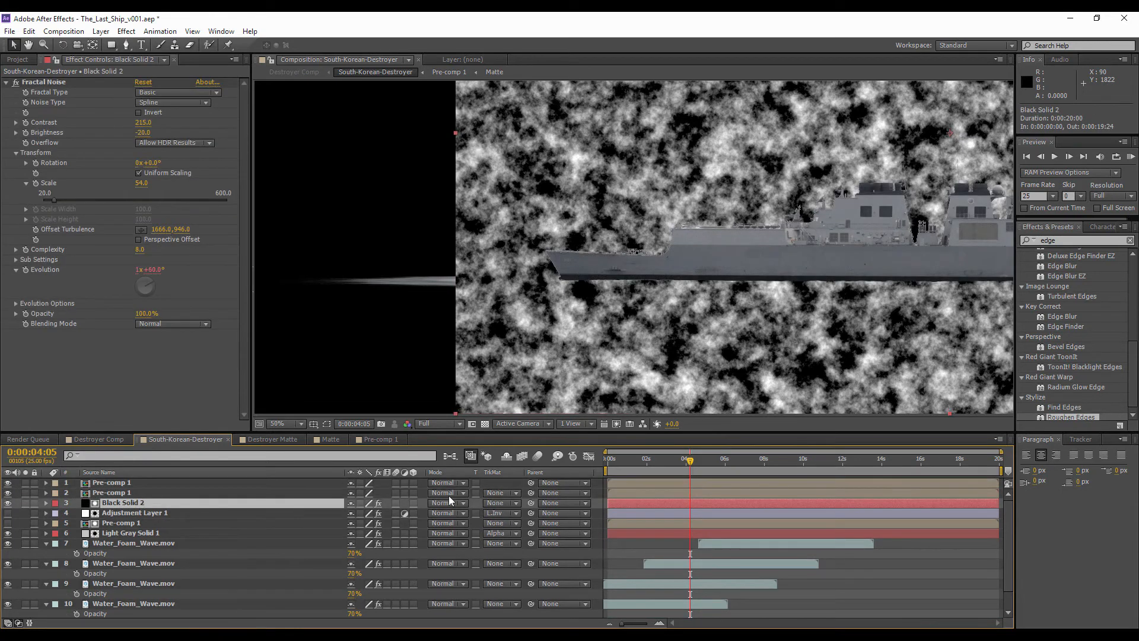
pyautogui.click(497, 502)
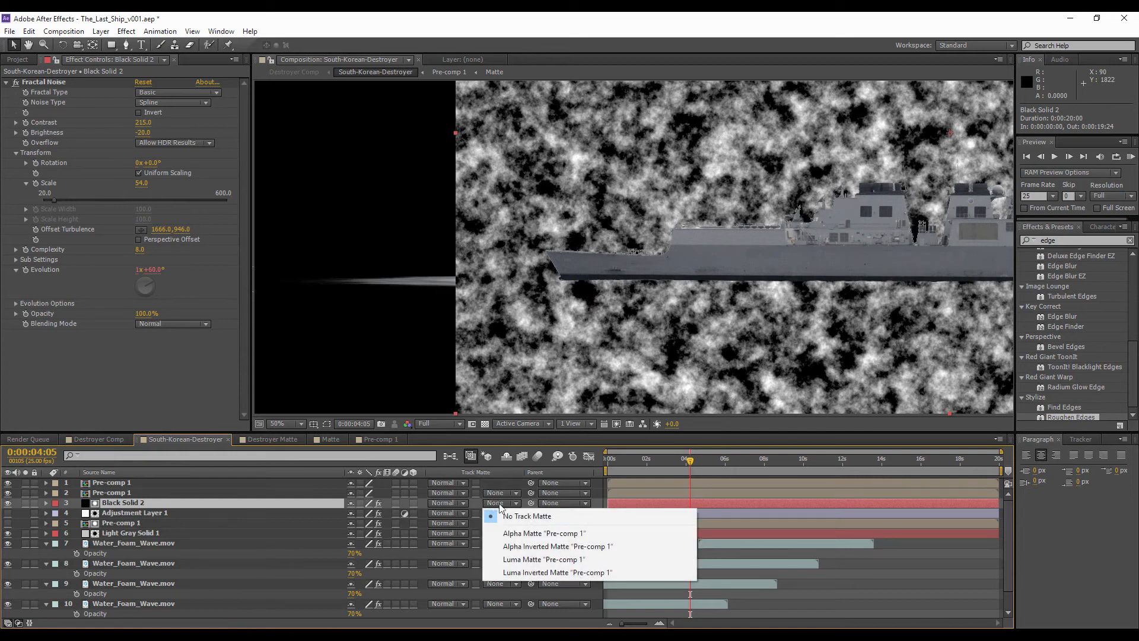
pyautogui.click(520, 533)
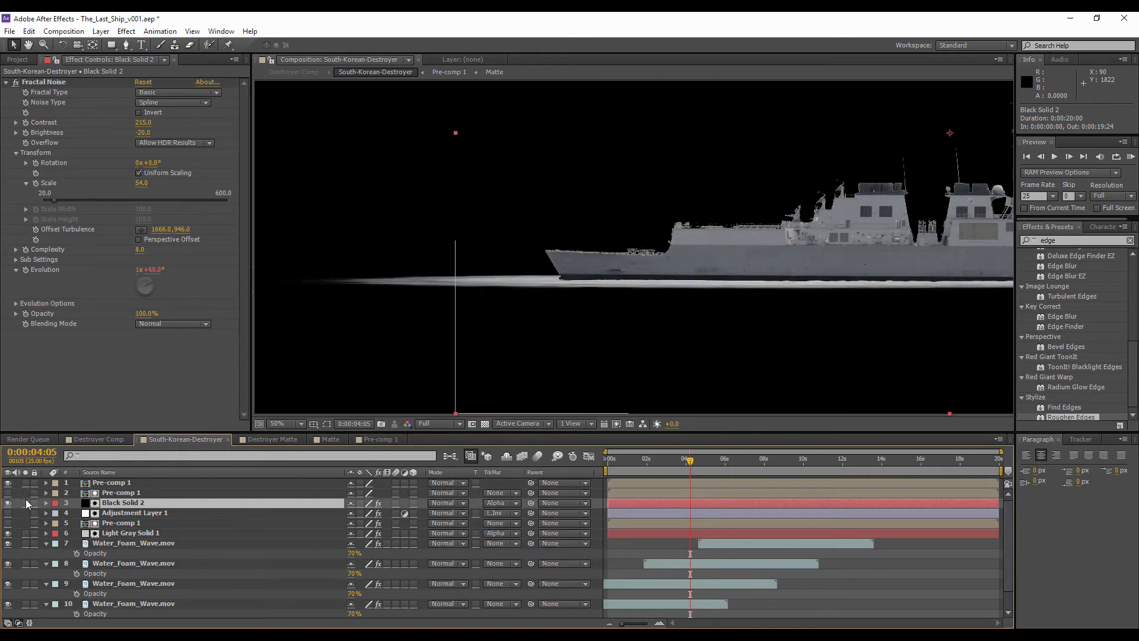
# - Check Black Solid 2 by soloing it, hide it, and turn Adjustment Layer 1 back on
pyautogui.click(24, 503)
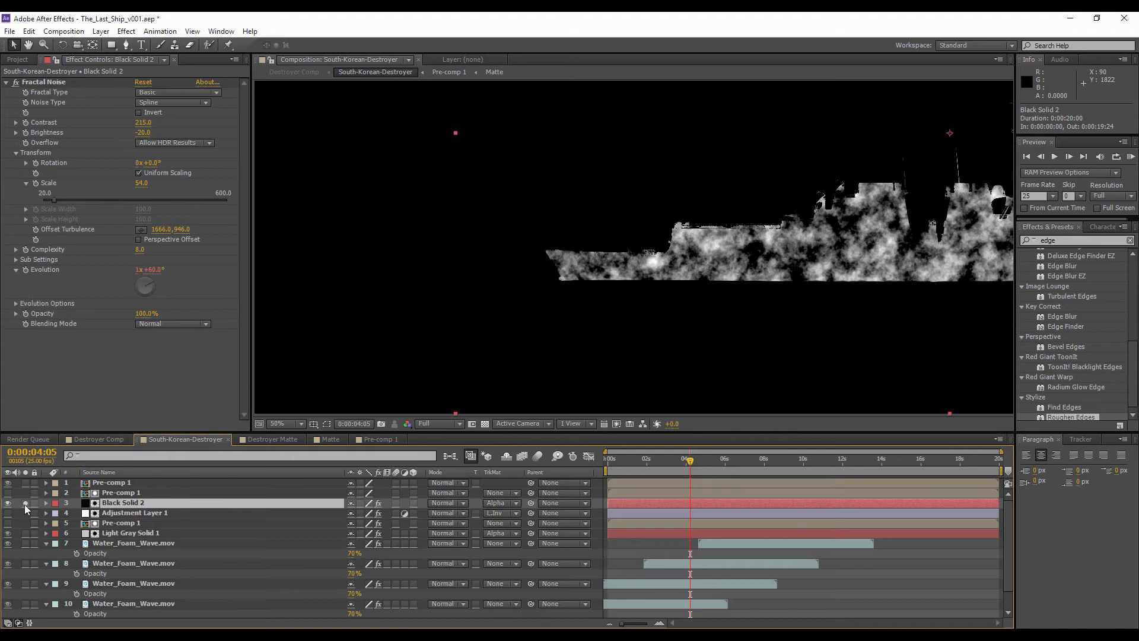
pyautogui.click(24, 503)
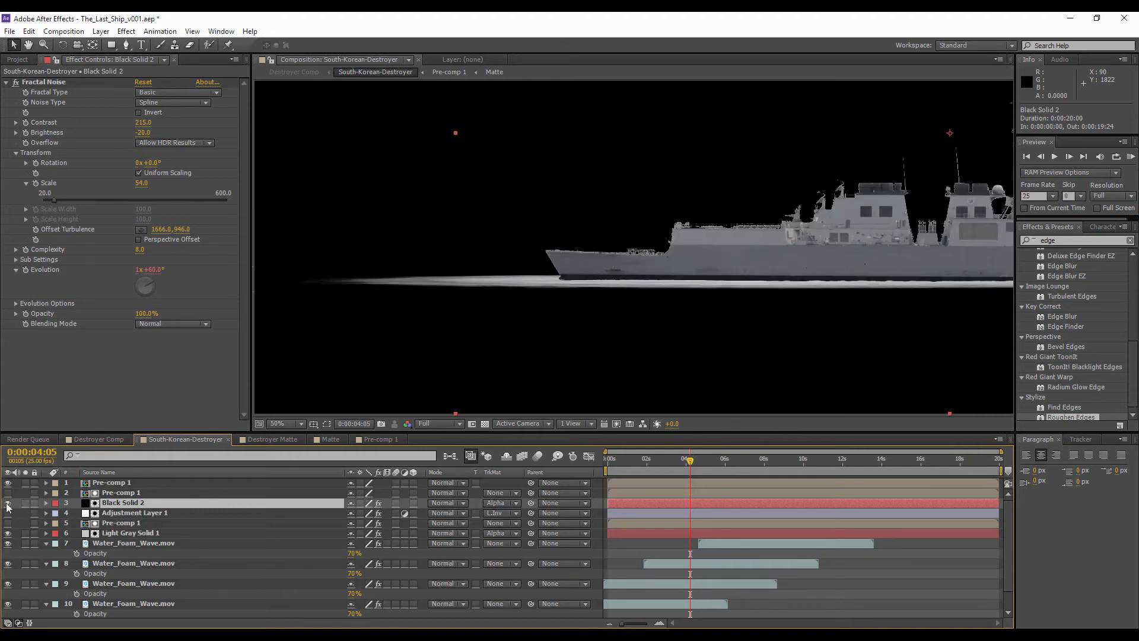
pyautogui.click(8, 513)
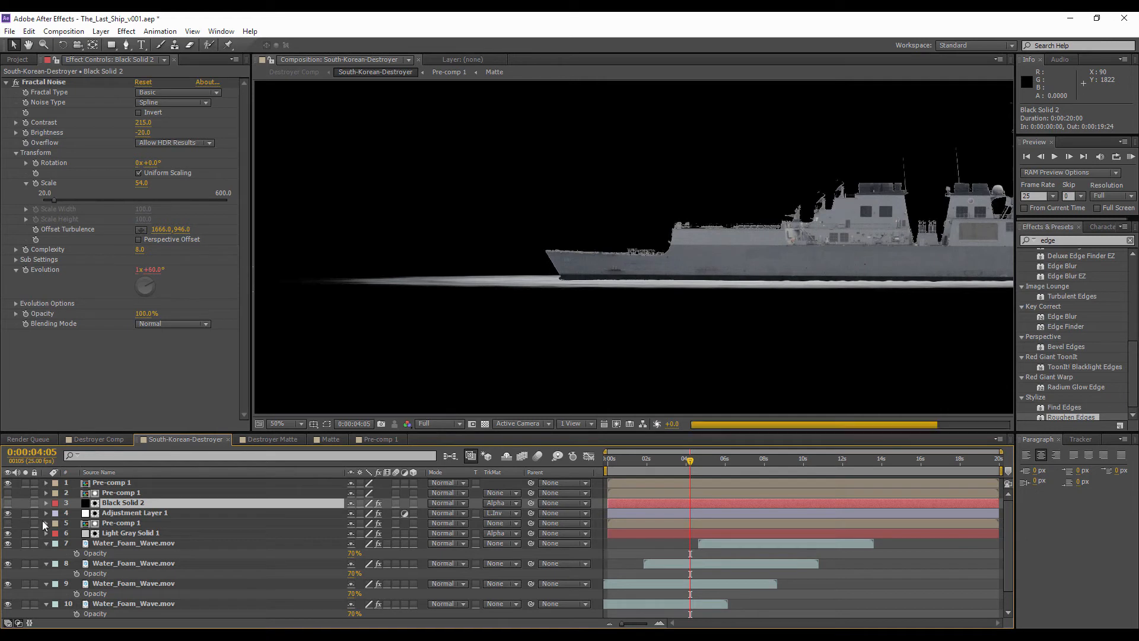
# - Compare the foam and hull waterline with Adjustment Layer 1 on and off, up close and across the whole ship
pyautogui.click(133, 513)
pyautogui.moveTo(511, 257); pyautogui.dragTo(460, 262)
pyautogui.scroll(2, 543, 300)
pyautogui.moveTo(584, 261); pyautogui.dragTo(1008, 176)
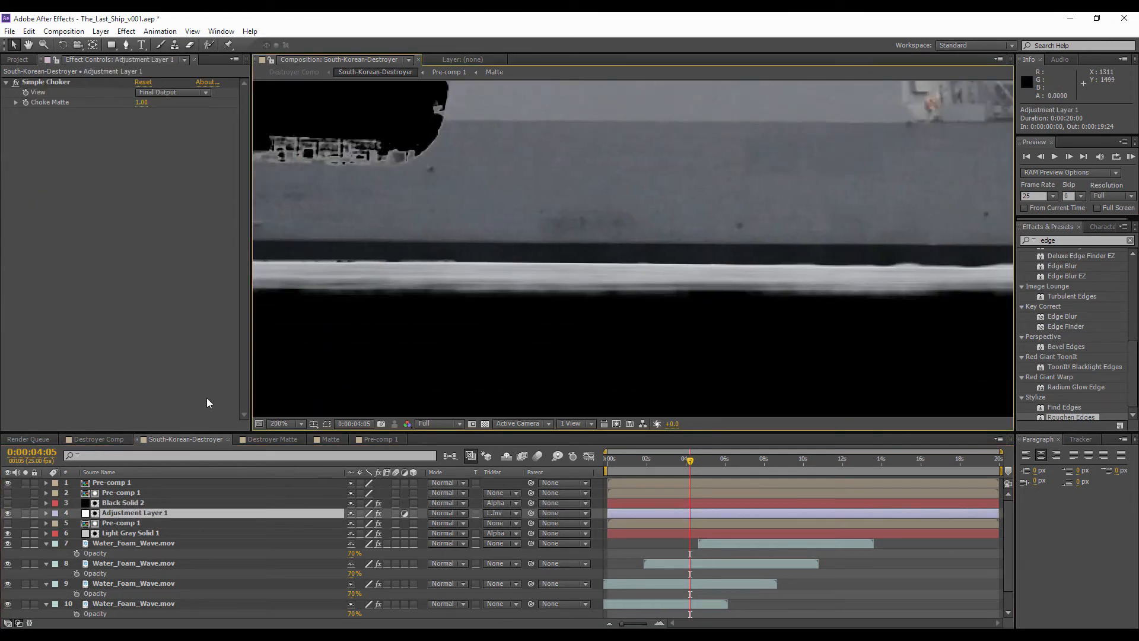
pyautogui.click(7, 515)
pyautogui.click(7, 514)
pyautogui.press(',')
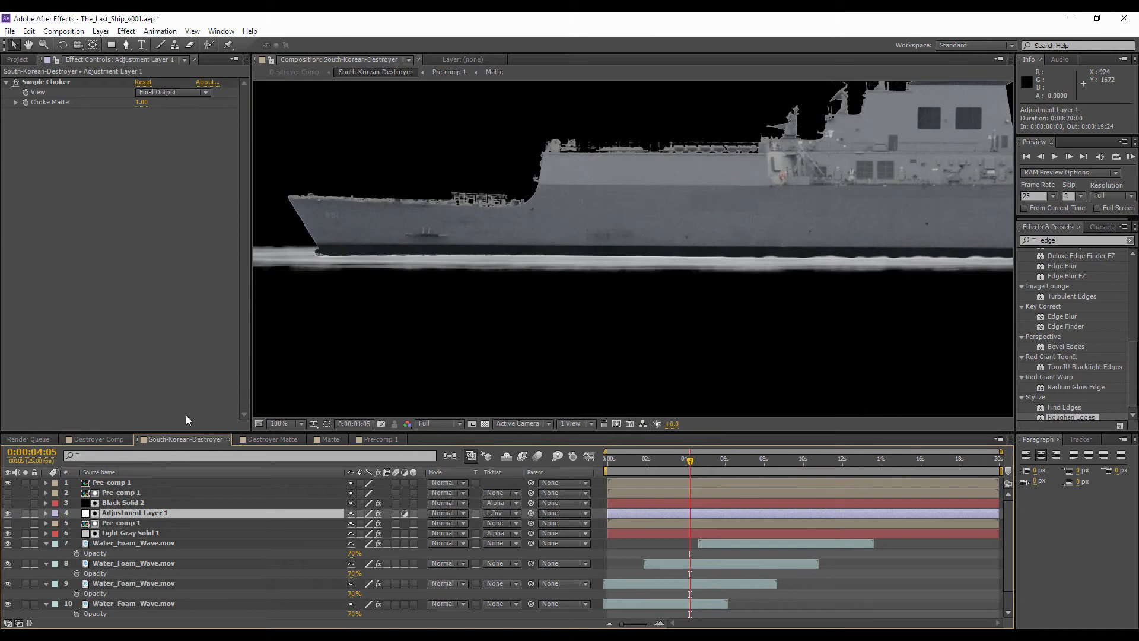
pyautogui.click(7, 514)
pyautogui.click(7, 515)
pyautogui.scroll(-2, 643, 233)
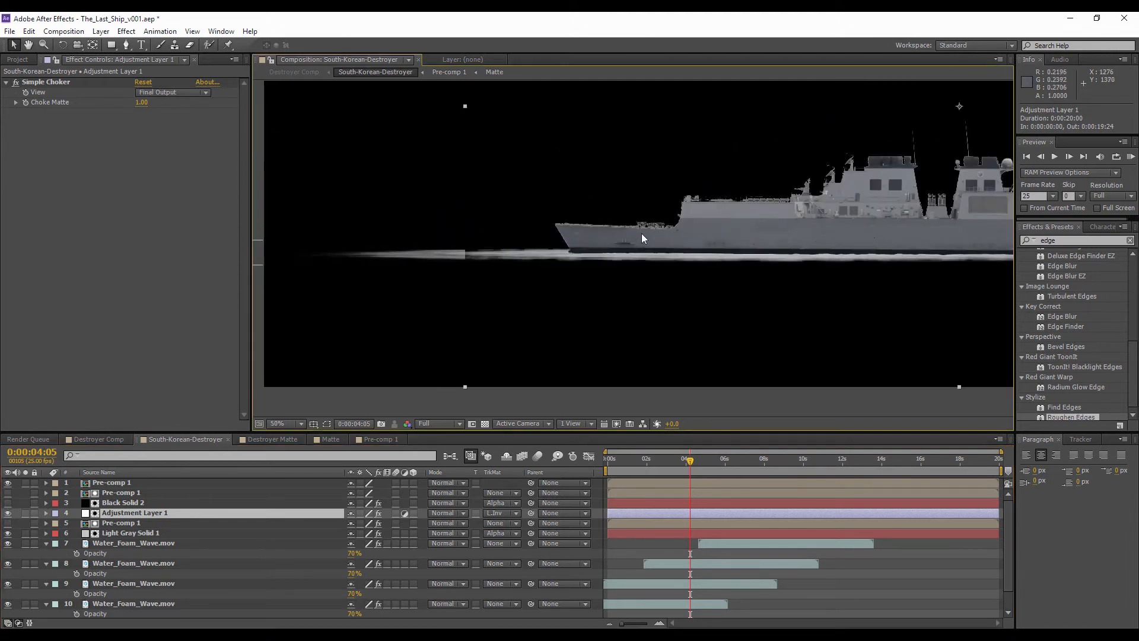
pyautogui.scroll(-2, 547, 261)
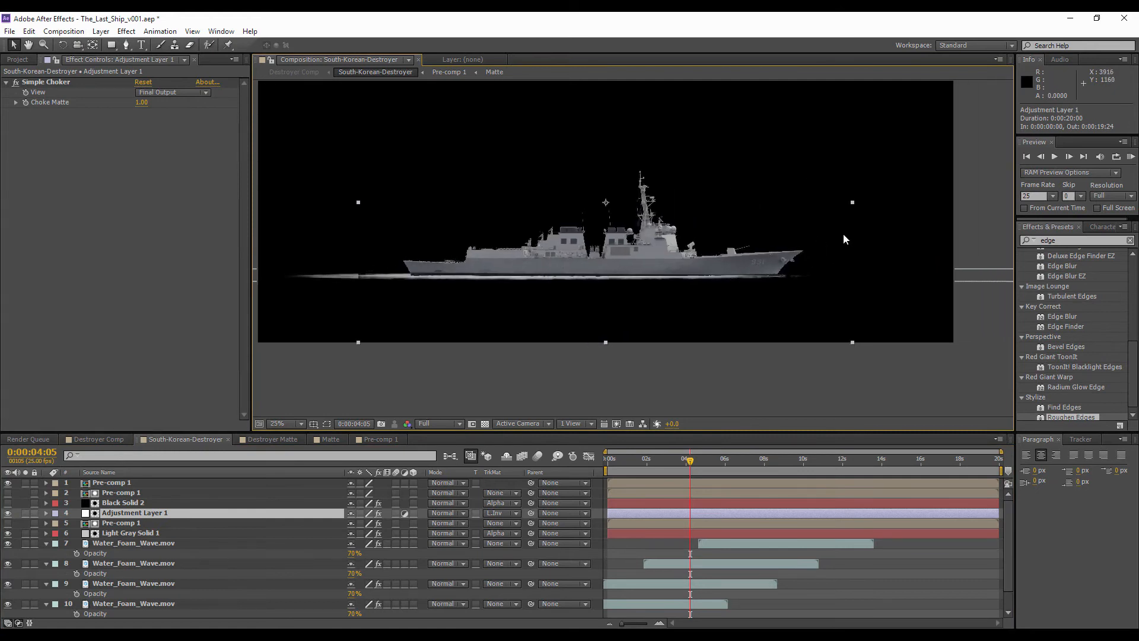
# - Stretch Adjustment Layer 1 horizontally to 145% scale and check the wake in Destroyer Comp
pyautogui.scroll(-1, 845, 239)
pyautogui.moveTo(745, 230); pyautogui.dragTo(801, 224)
pyautogui.hotkey('ctrl', 'z')
pyautogui.click(91, 440)
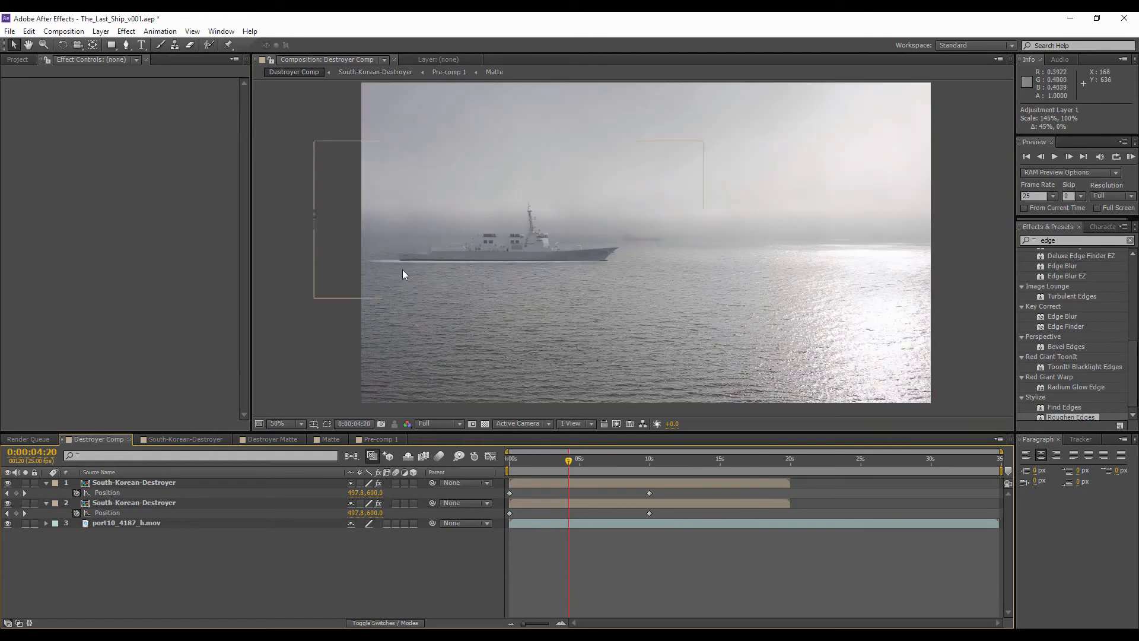
pyautogui.scroll(2, 529, 254)
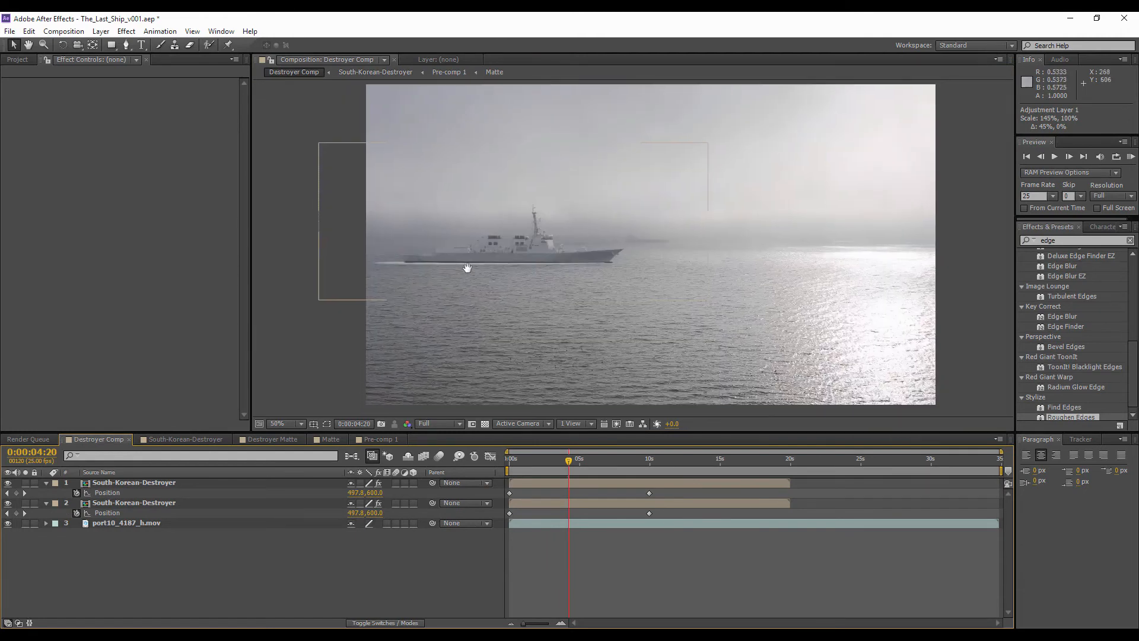
pyautogui.moveTo(722, 264); pyautogui.dragTo(622, 255)
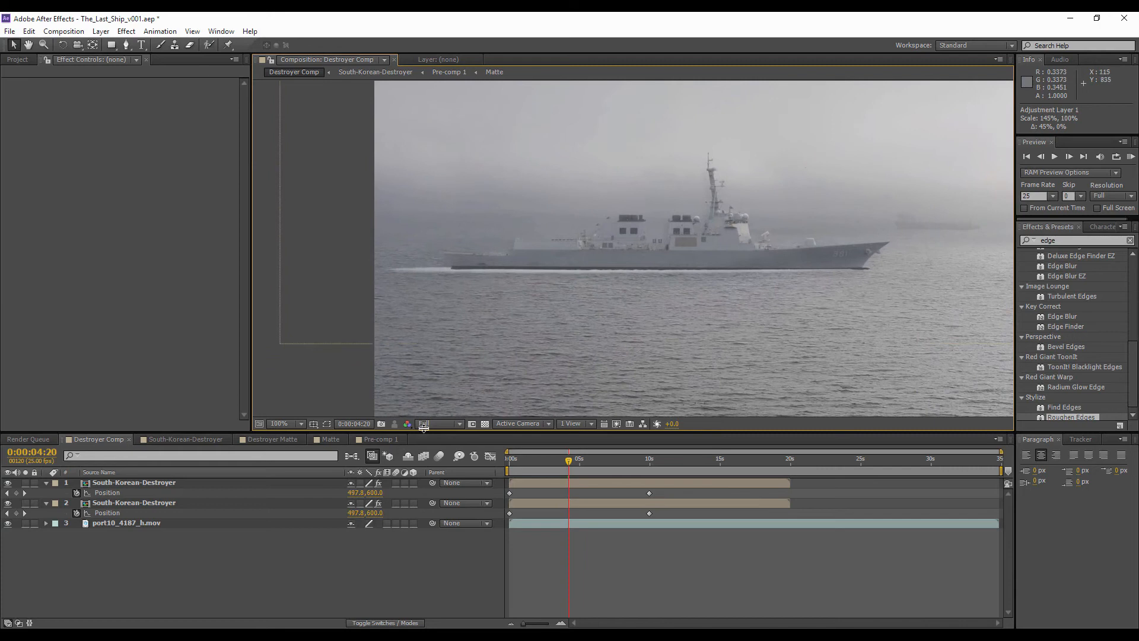
# - Shift all four Water_Foam_Wave.mov layers in South-Korean-Destroyer slightly toward the ship's stern
pyautogui.click(204, 439)
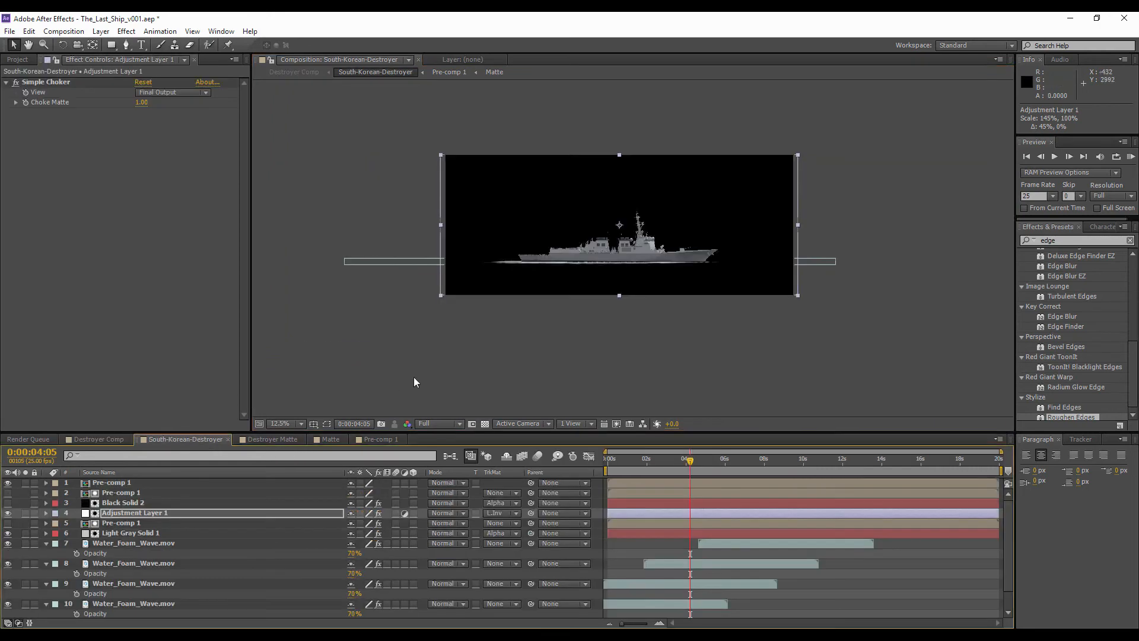
pyautogui.click(174, 544)
pyautogui.scroll(-1, 201, 573)
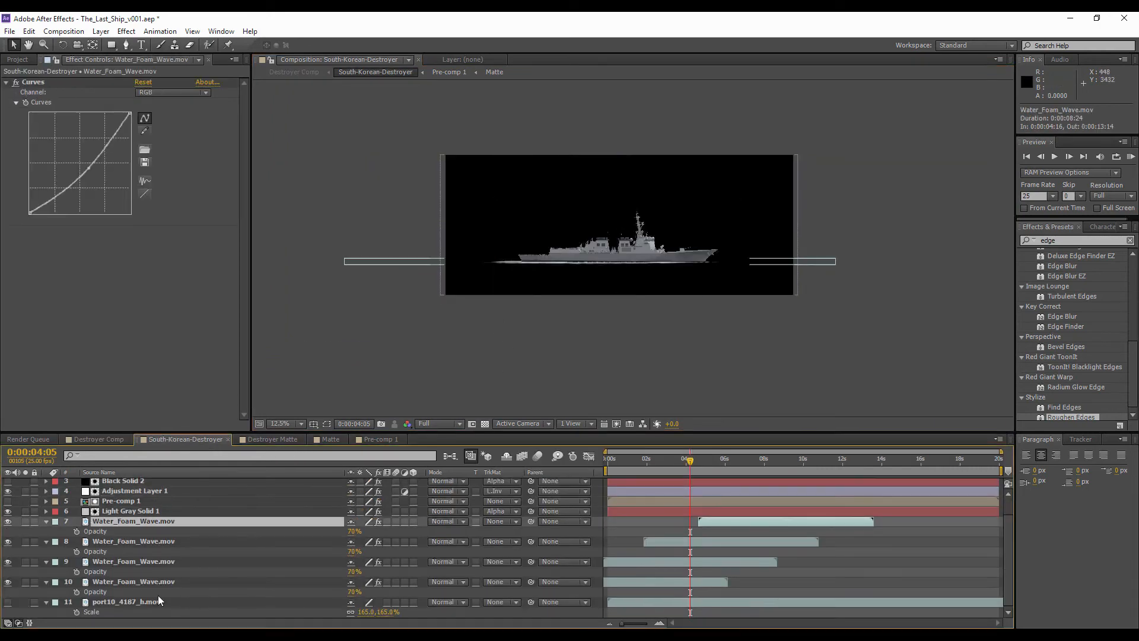
pyautogui.keyDown('shift'); pyautogui.click(149, 583); pyautogui.keyUp('shift')
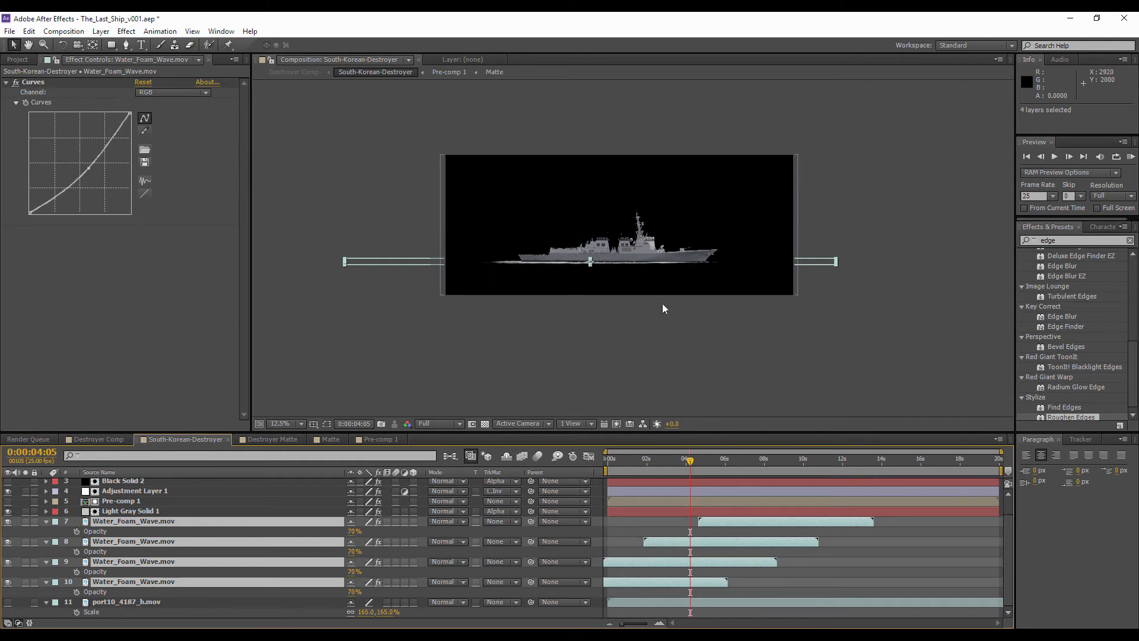
pyautogui.hotkey('shift', 'Left')
pyautogui.hotkey('shift', 'Left')
pyautogui.hotkey('shift', 'Right')
pyautogui.hotkey('shift', 'Right')
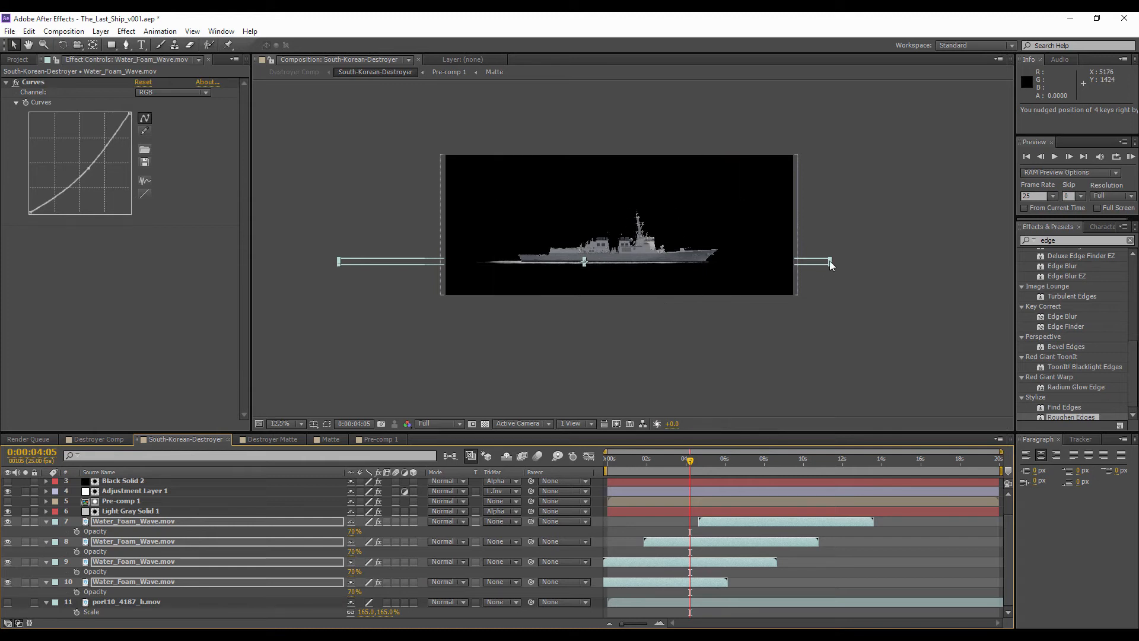
# - Check the wake in Destroyer Comp at 0:00:00:15 and end the work area at about 10 seconds
pyautogui.click(104, 441)
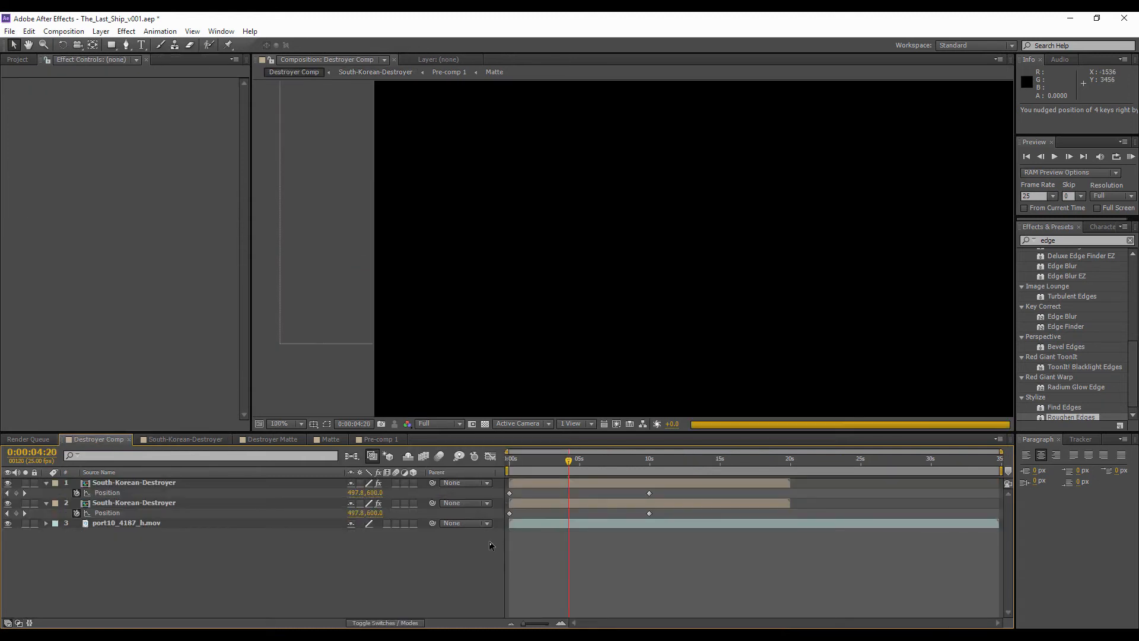
pyautogui.click(509, 462)
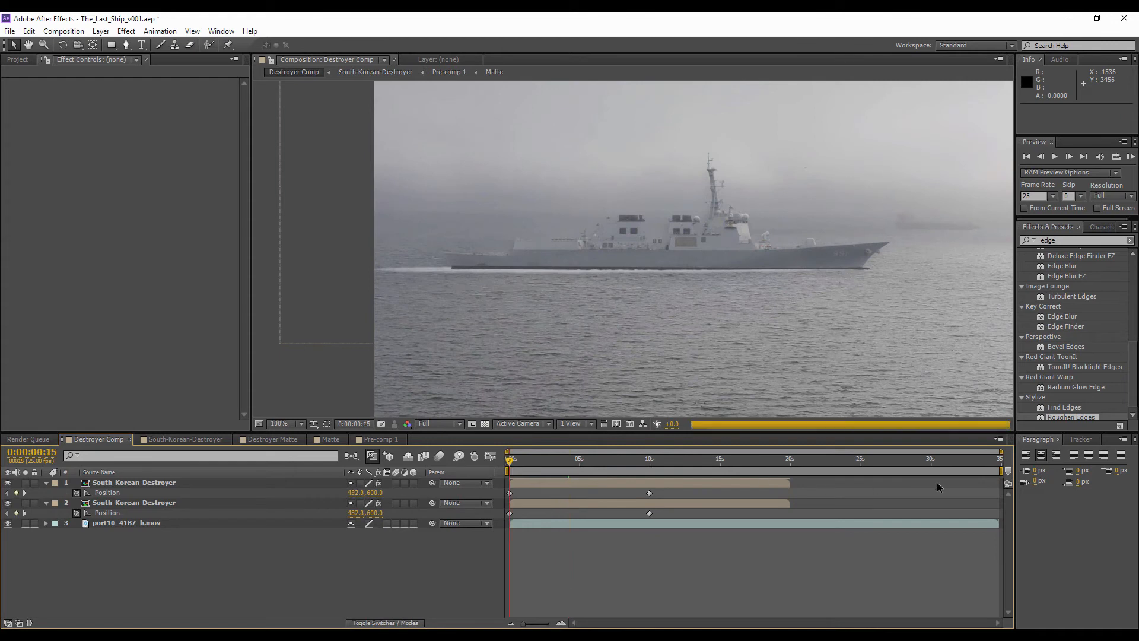
pyautogui.moveTo(808, 321); pyautogui.dragTo(745, 310)
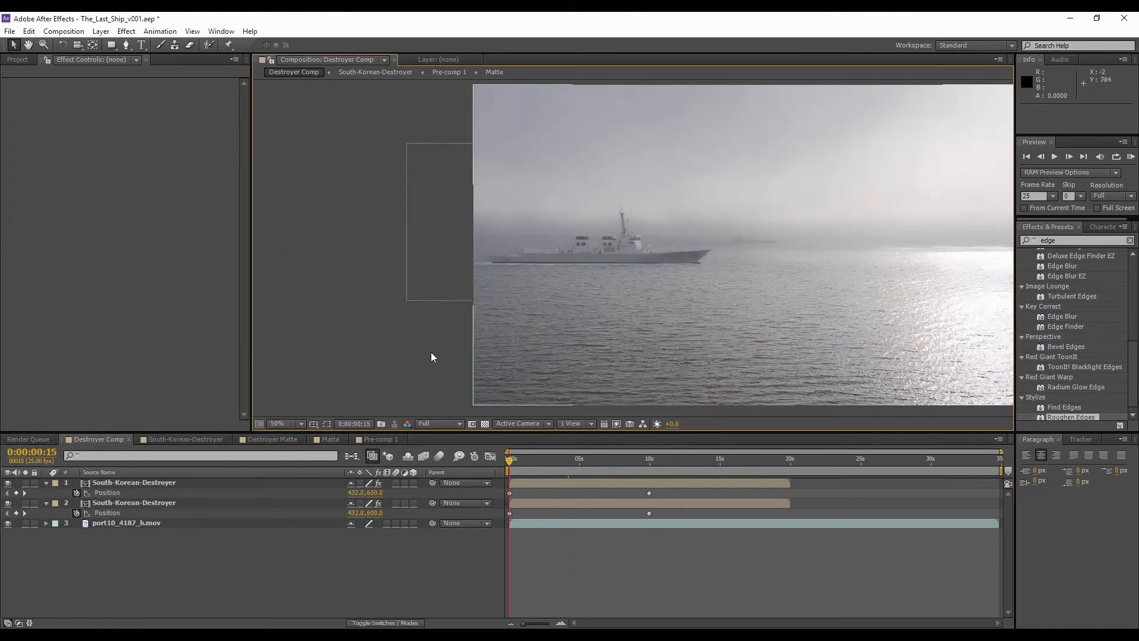
pyautogui.click(195, 442)
pyautogui.click(101, 442)
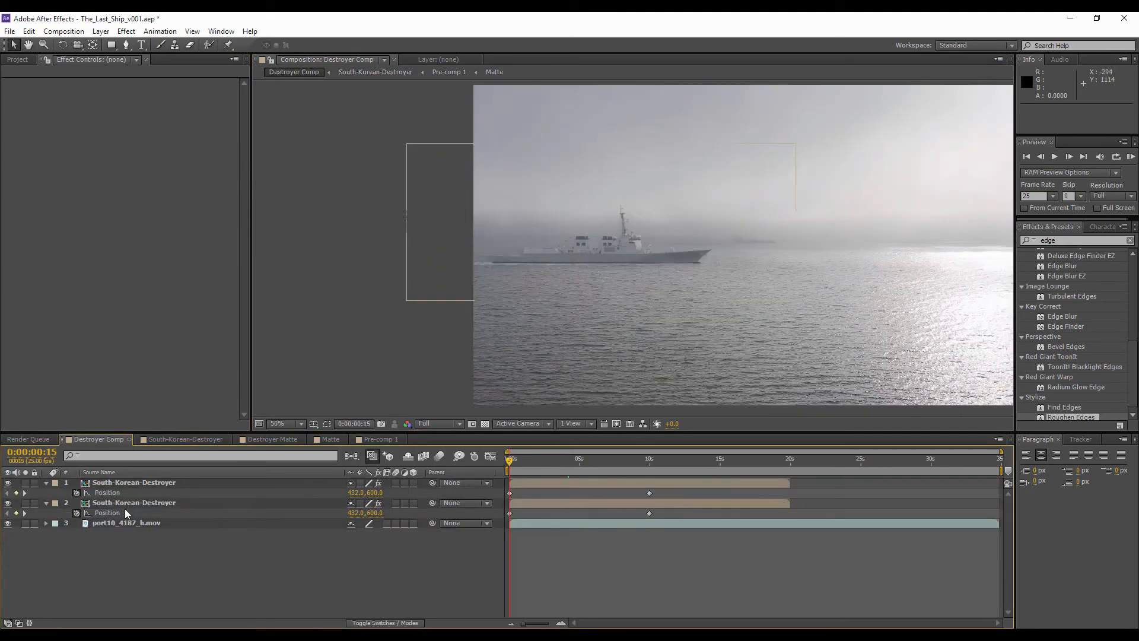
pyautogui.moveTo(800, 300); pyautogui.dragTo(667, 310)
pyautogui.moveTo(1001, 471); pyautogui.dragTo(651, 471)
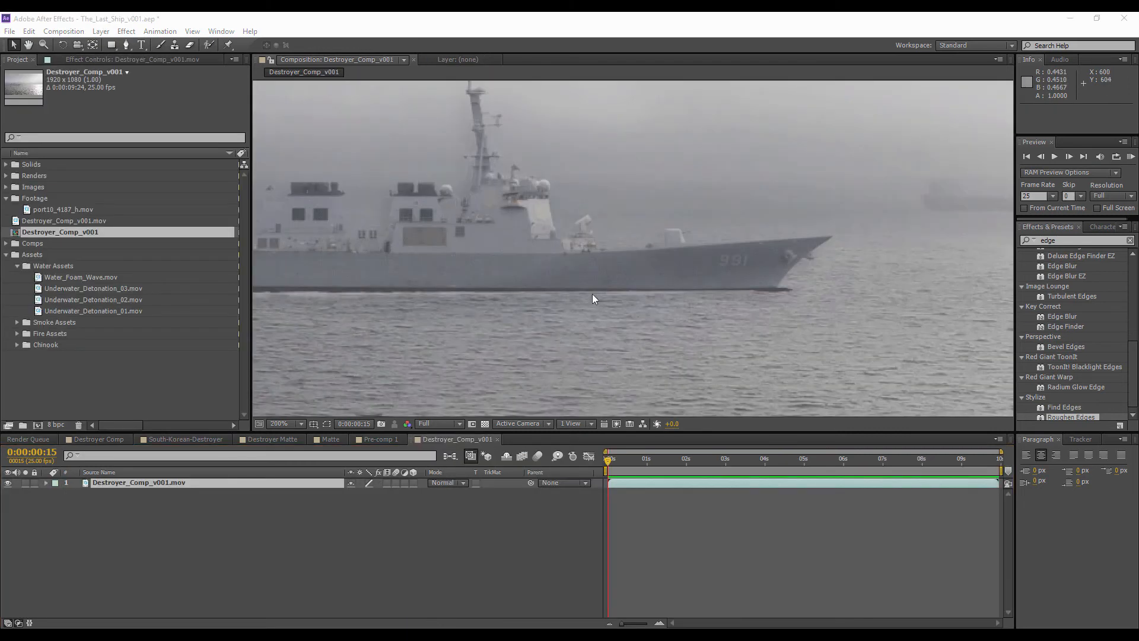
# - Play back Destroyer_Comp_v001 and inspect the foam along the hull waterline up close at 0:00:03:02
pyautogui.scroll(-1, 590, 276)
pyautogui.moveTo(589, 276)
pyautogui.mouseDown()
pyautogui.moveTo(631, 283)
pyautogui.moveTo(609, 269)
pyautogui.mouseUp()
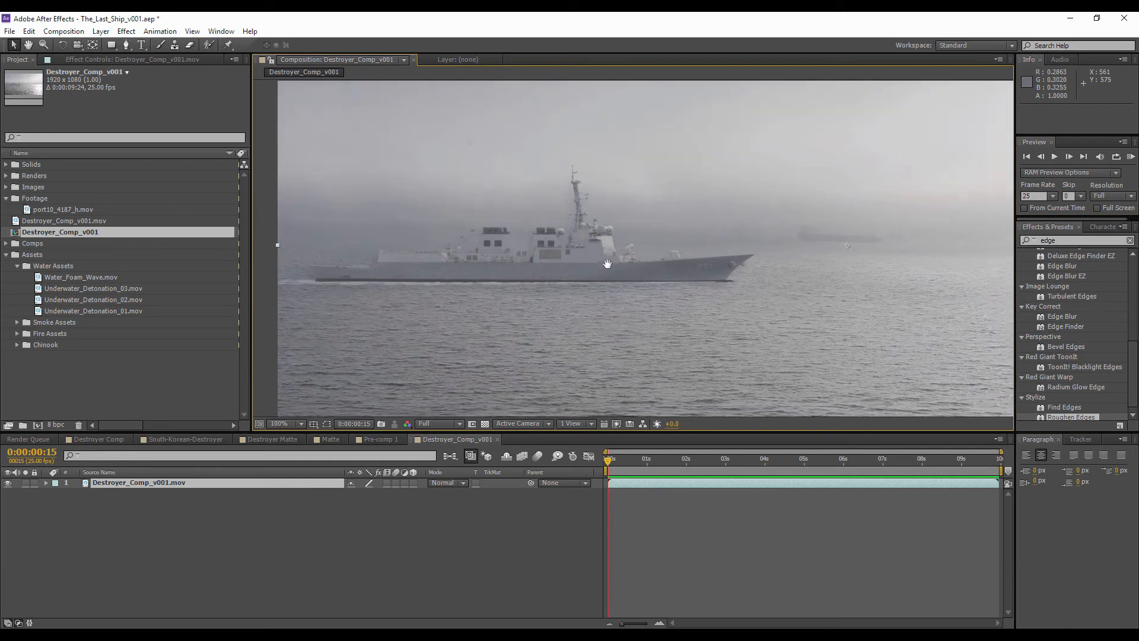
pyautogui.click(1131, 156)
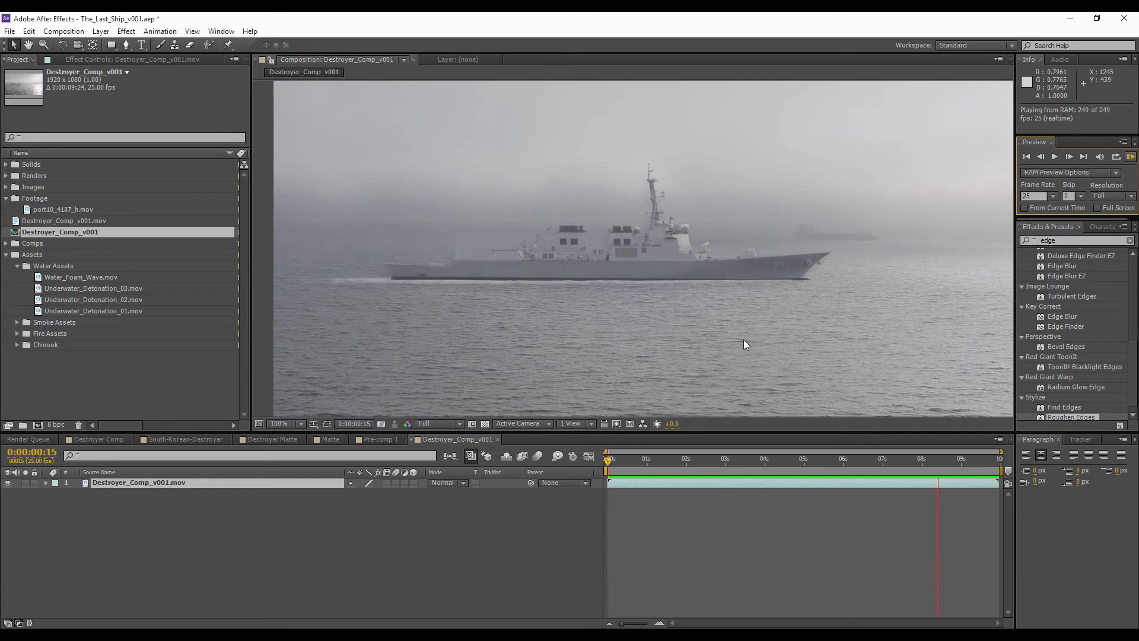
pyautogui.moveTo(610, 460); pyautogui.dragTo(705, 460)
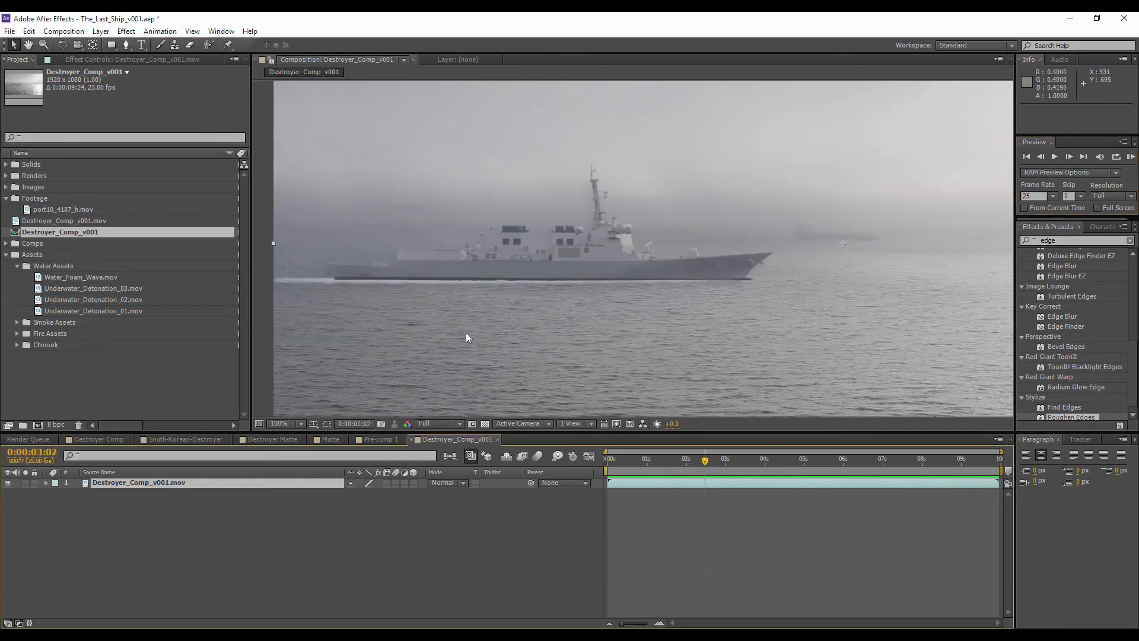
pyautogui.scroll(2, 466, 332)
pyautogui.moveTo(613, 458); pyautogui.dragTo(716, 478)
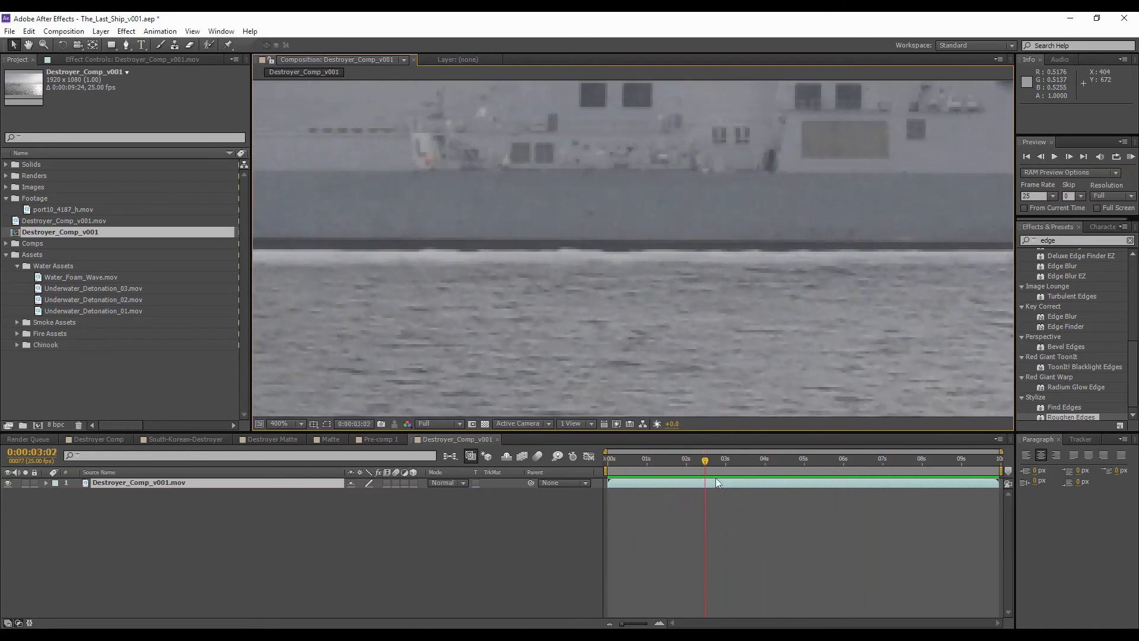
# - Open the Matte composition and briefly preview the motion of its rough edge
pyautogui.click(331, 440)
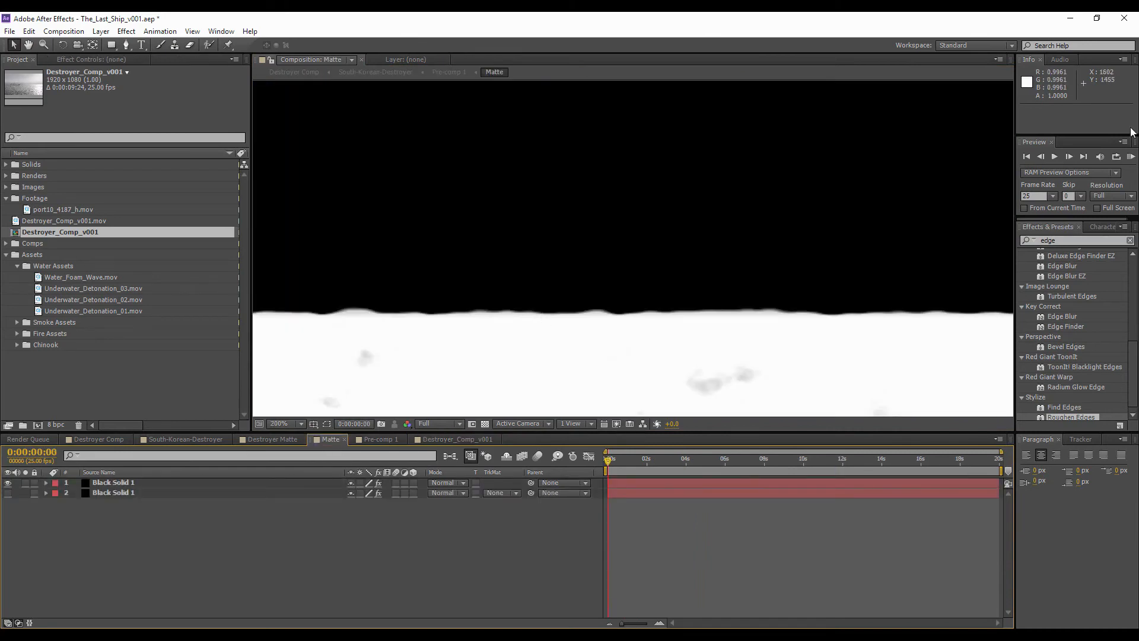
pyautogui.click(1131, 157)
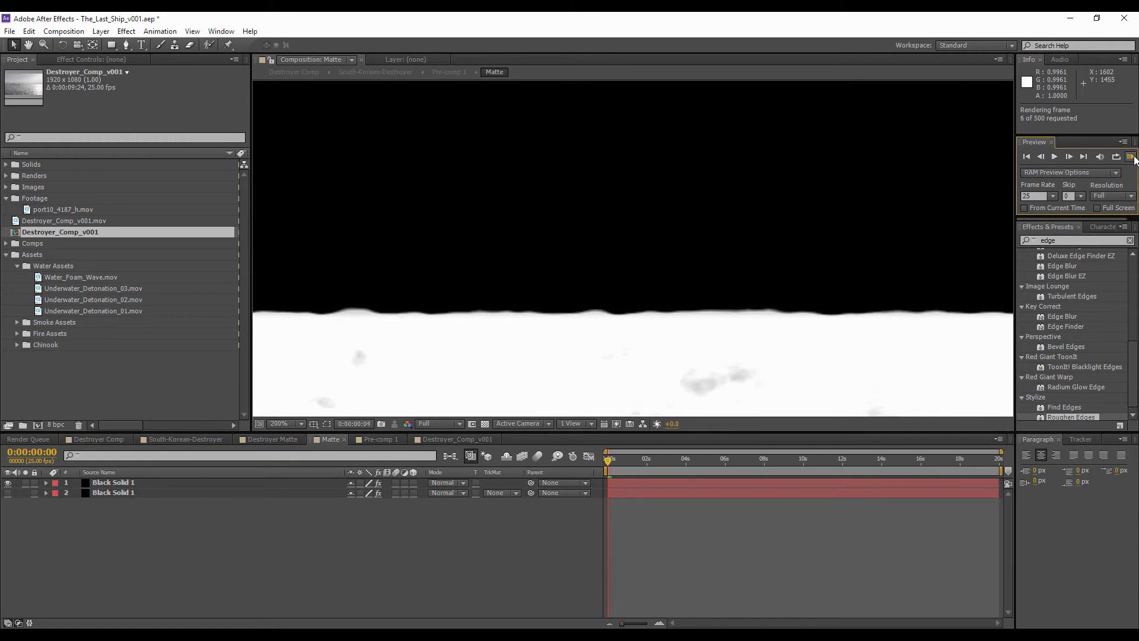
pyautogui.click(1134, 159)
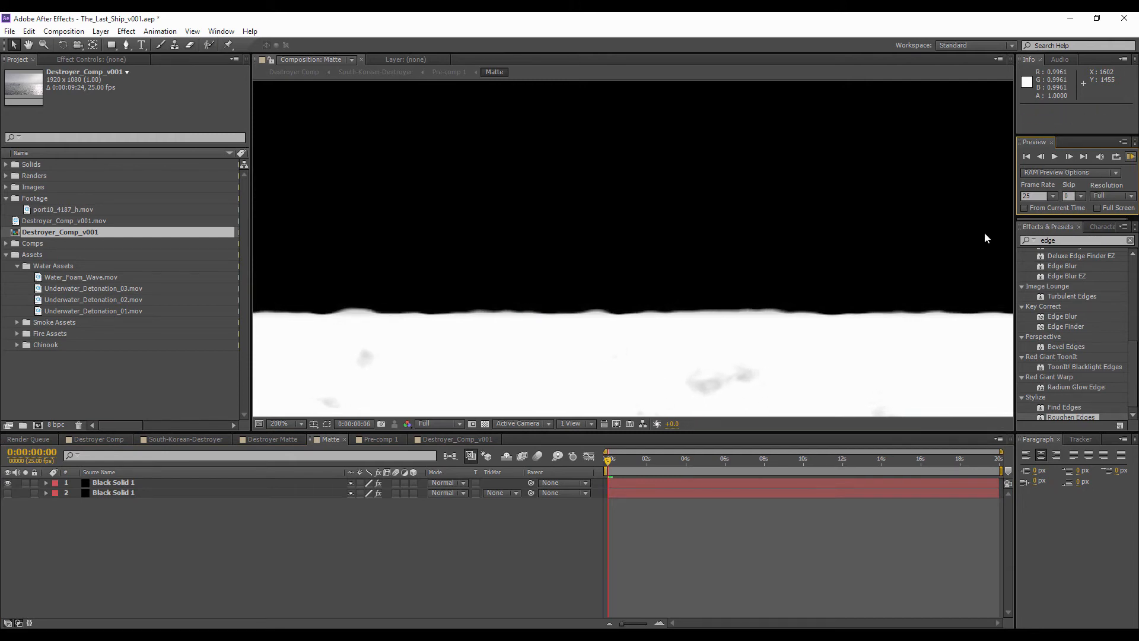
# - Set the Fractal Noise Offset Turbulence of the upper Black Solid 1 to 1076.2, 946.0 at 0:00:19:24
pyautogui.click(42, 483)
pyautogui.click(46, 482)
pyautogui.scroll(-1, 68, 584)
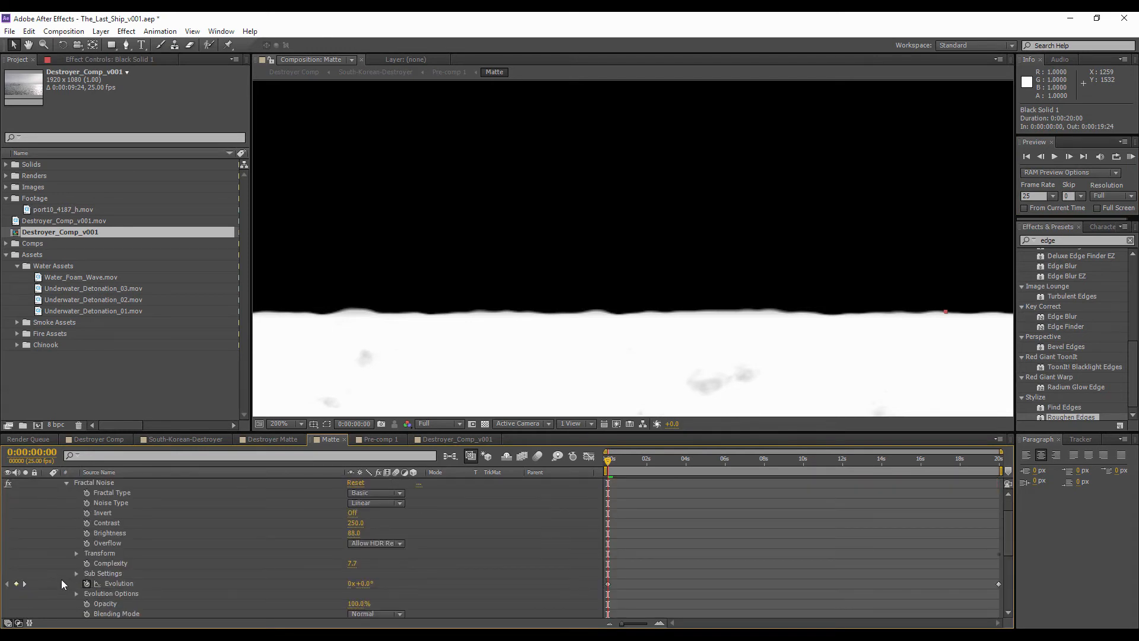
pyautogui.scroll(-1, 69, 561)
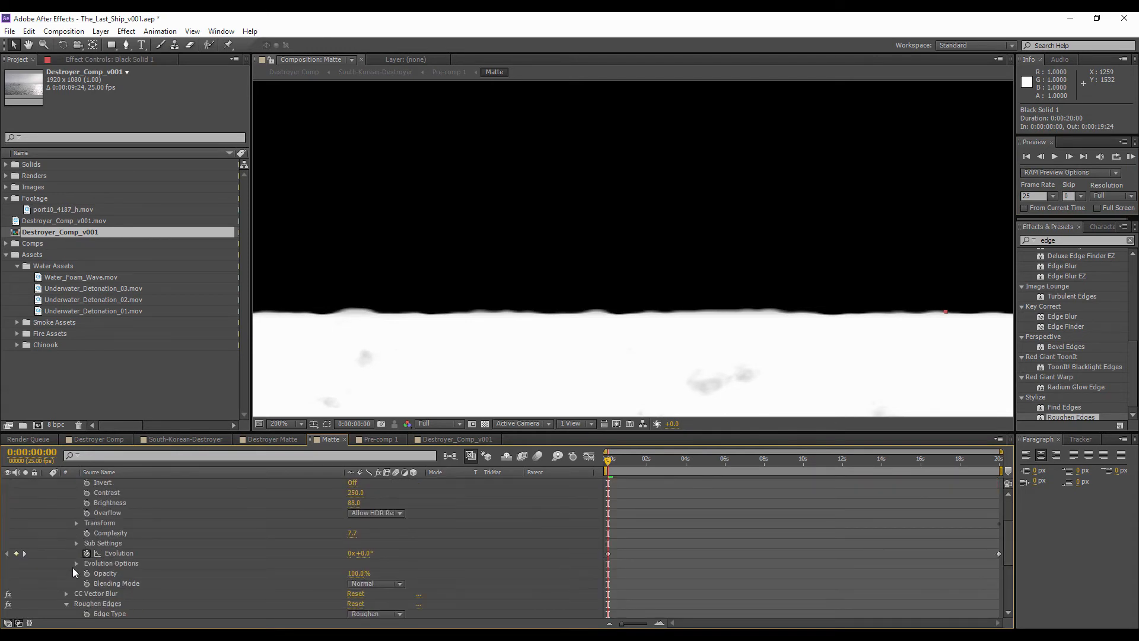
pyautogui.click(76, 523)
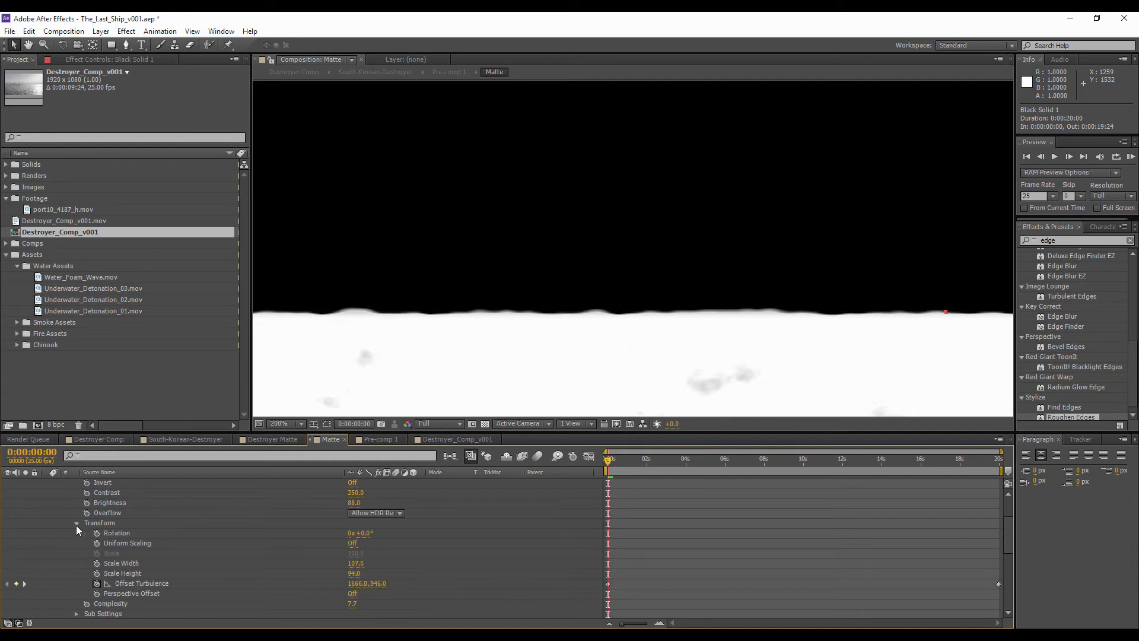
pyautogui.press('End')
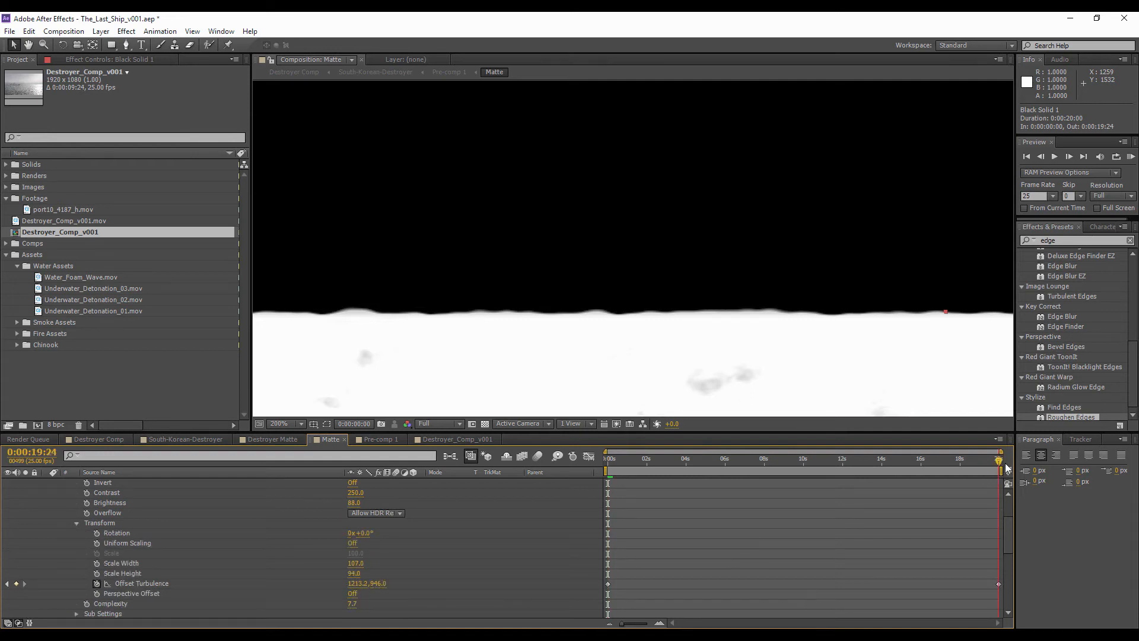
pyautogui.scroll(-4, 633, 359)
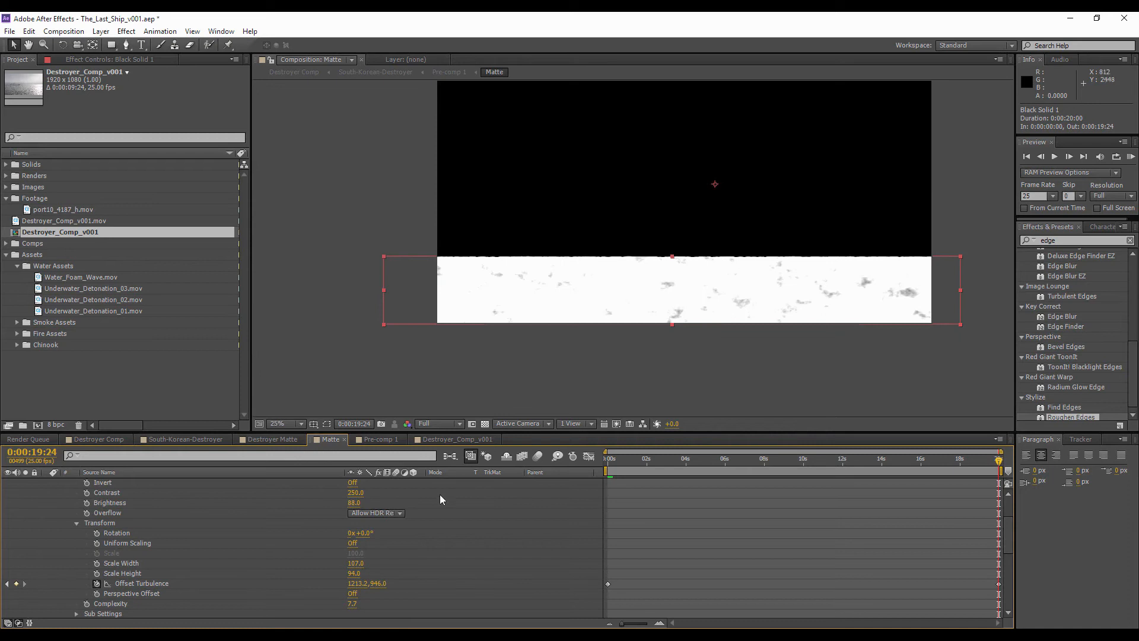
pyautogui.moveTo(362, 585); pyautogui.dragTo(275, 578)
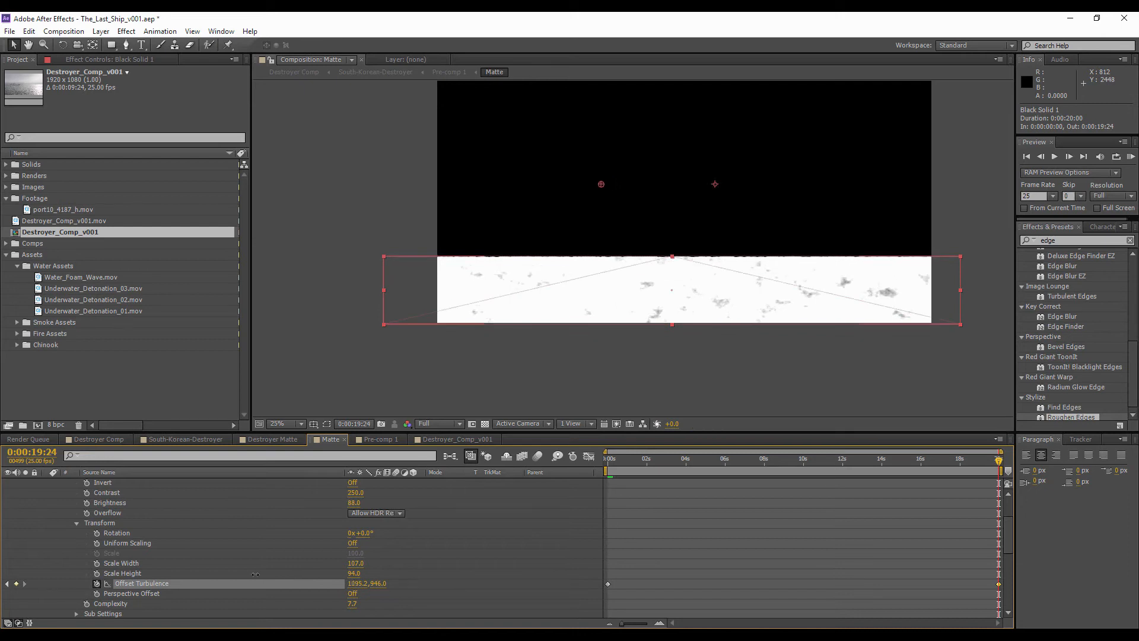
pyautogui.scroll(4, 572, 315)
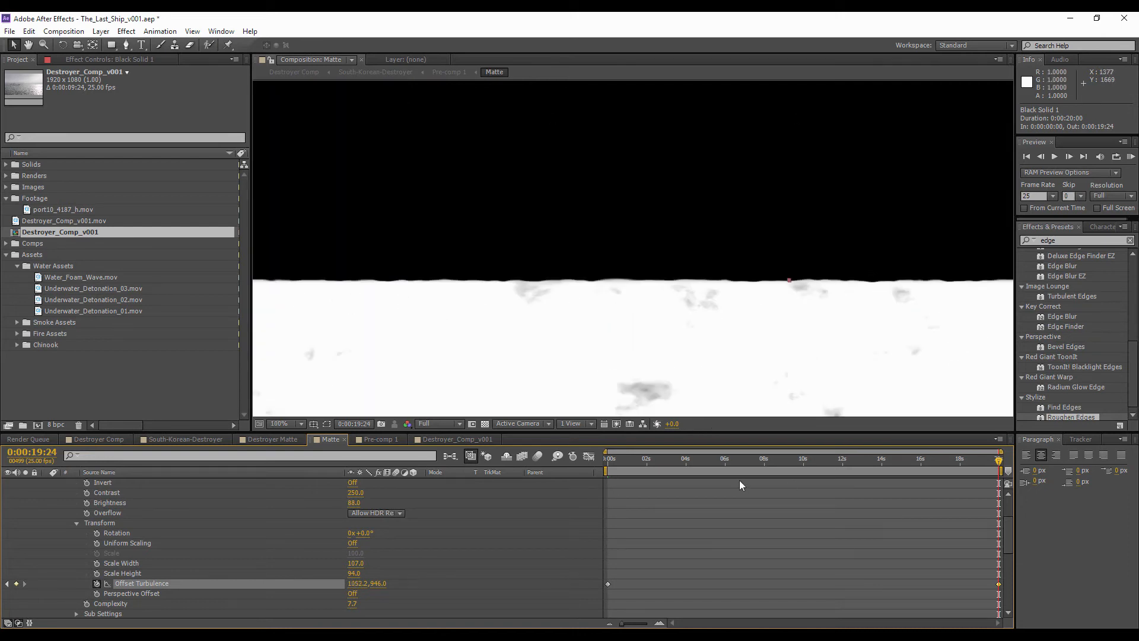
pyautogui.moveTo(348, 585); pyautogui.dragTo(382, 578)
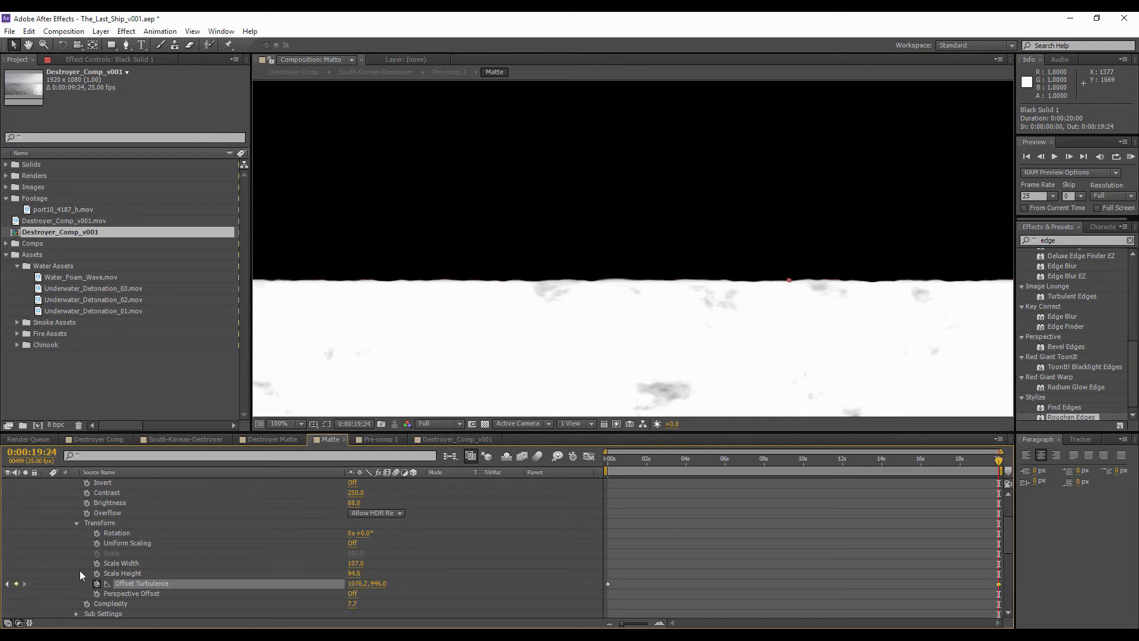
# - Push the Roughen Edges Offset (Turbulence) end keyframe at 0:00:19:24 to about -728 horizontally
pyautogui.click(77, 524)
pyautogui.scroll(-2, 71, 569)
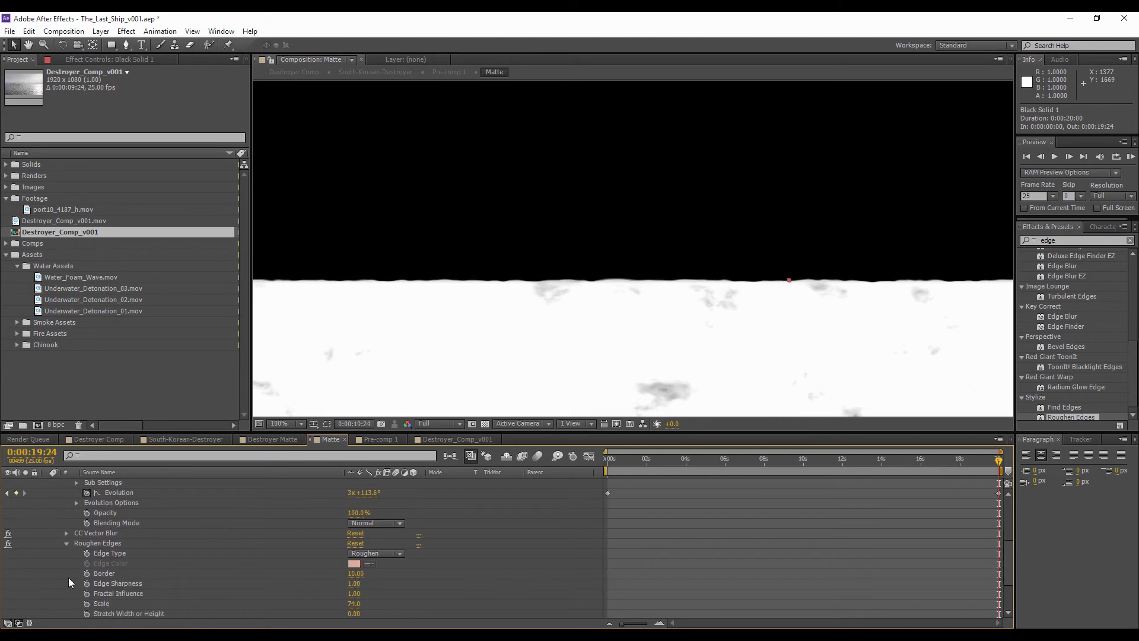
pyautogui.scroll(-2, 109, 580)
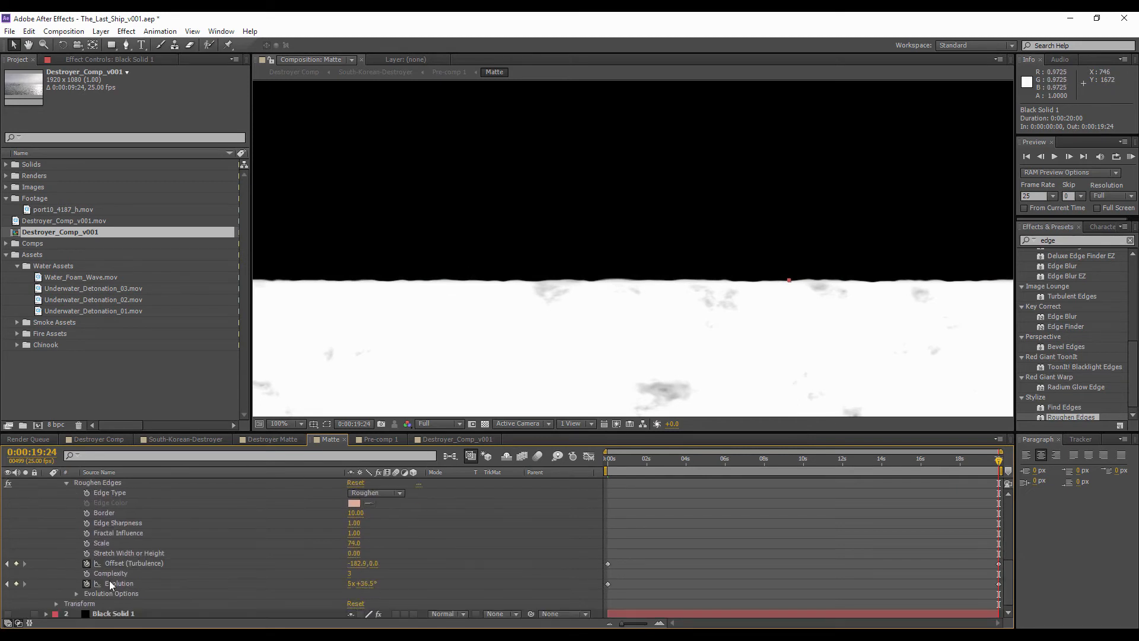
pyautogui.scroll(1, 98, 497)
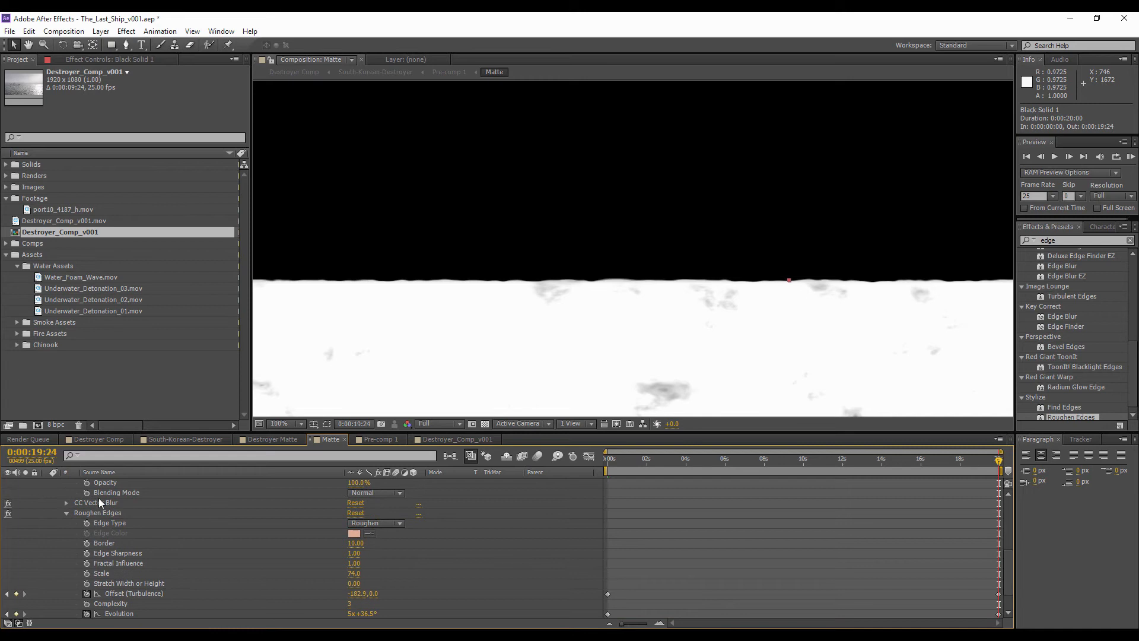
pyautogui.scroll(-1, 130, 546)
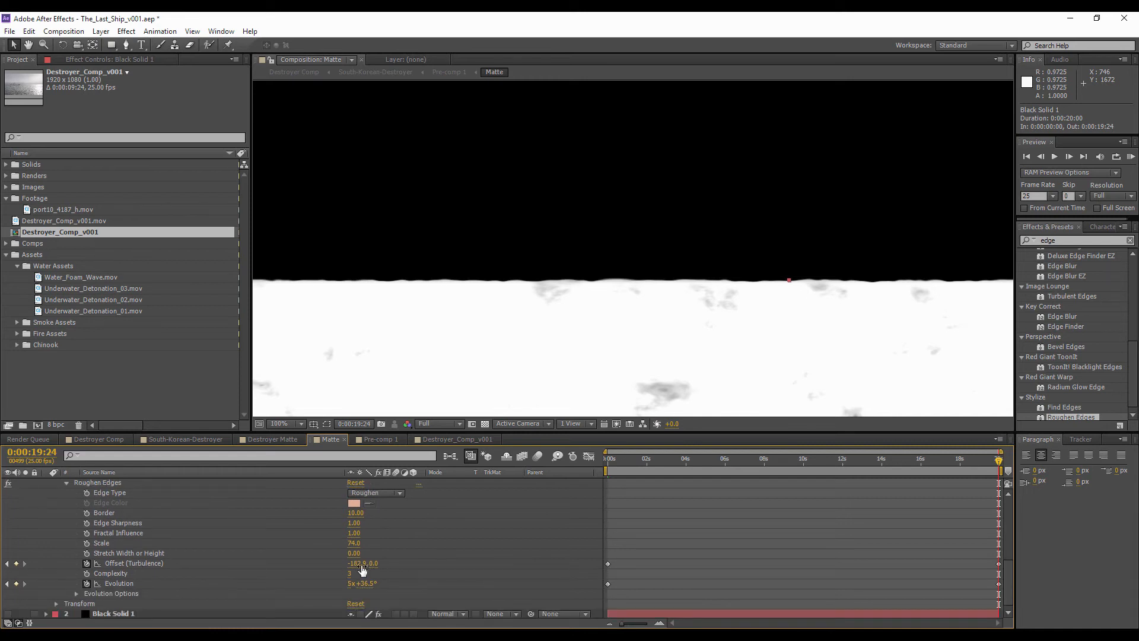
pyautogui.moveTo(358, 563); pyautogui.dragTo(500, 449)
# - Set the RAM preview resolution to Half and preview the start of the Matte composition
pyautogui.click(614, 460)
pyautogui.click(1108, 195)
pyautogui.click(1080, 240)
pyautogui.click(1131, 157)
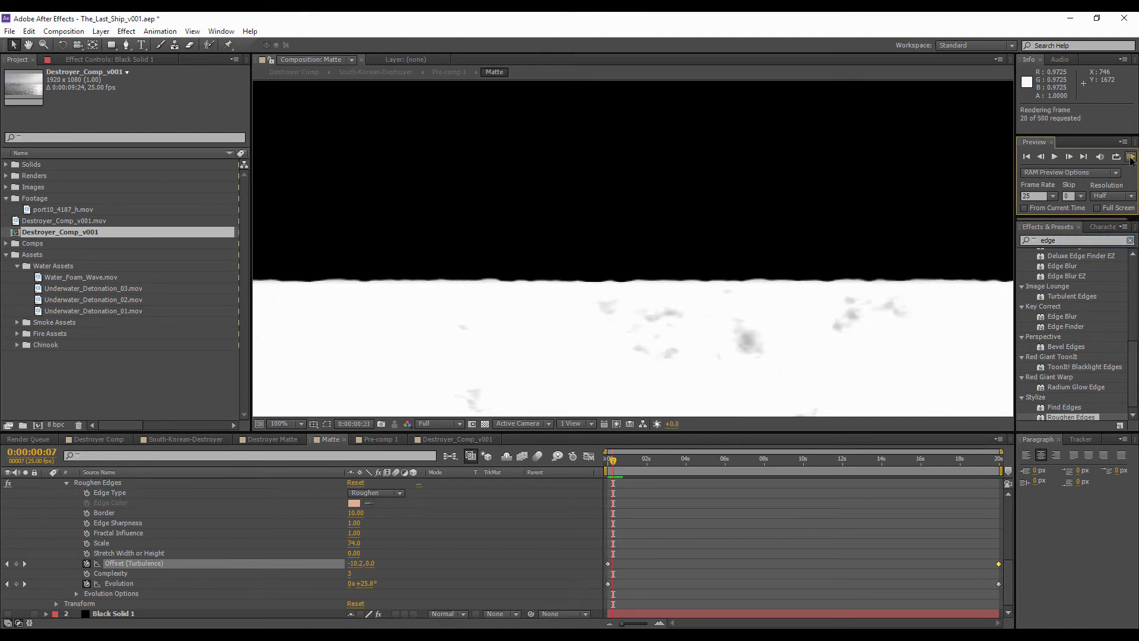
pyautogui.press('space')
pyautogui.press('space')
pyautogui.scroll(1, 173, 533)
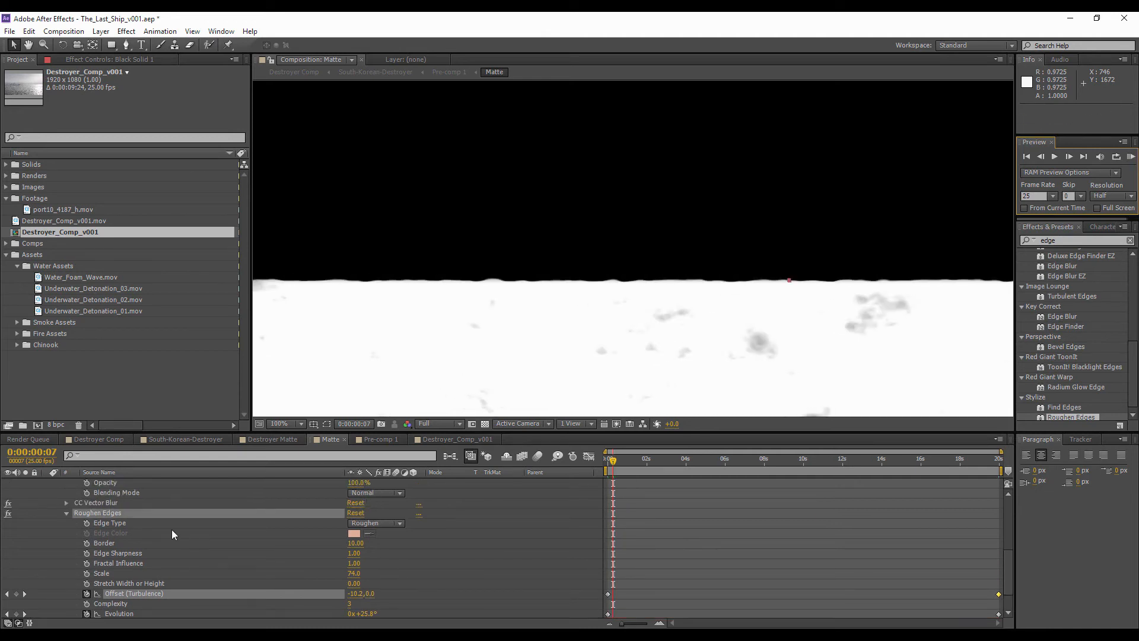
# - Add a Fractal Noise Offset Turbulence keyframe at 0:00:07:21 and move it onto the end keyframe at 0:00:19:24
pyautogui.click(107, 504)
pyautogui.scroll(2, 113, 511)
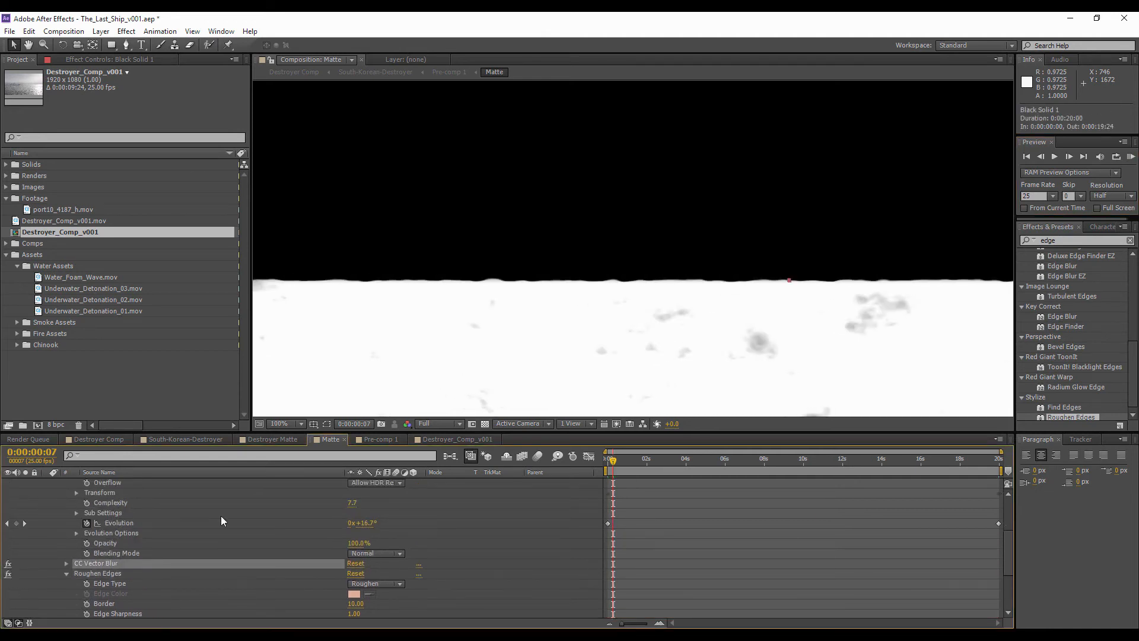
pyautogui.scroll(2, 178, 511)
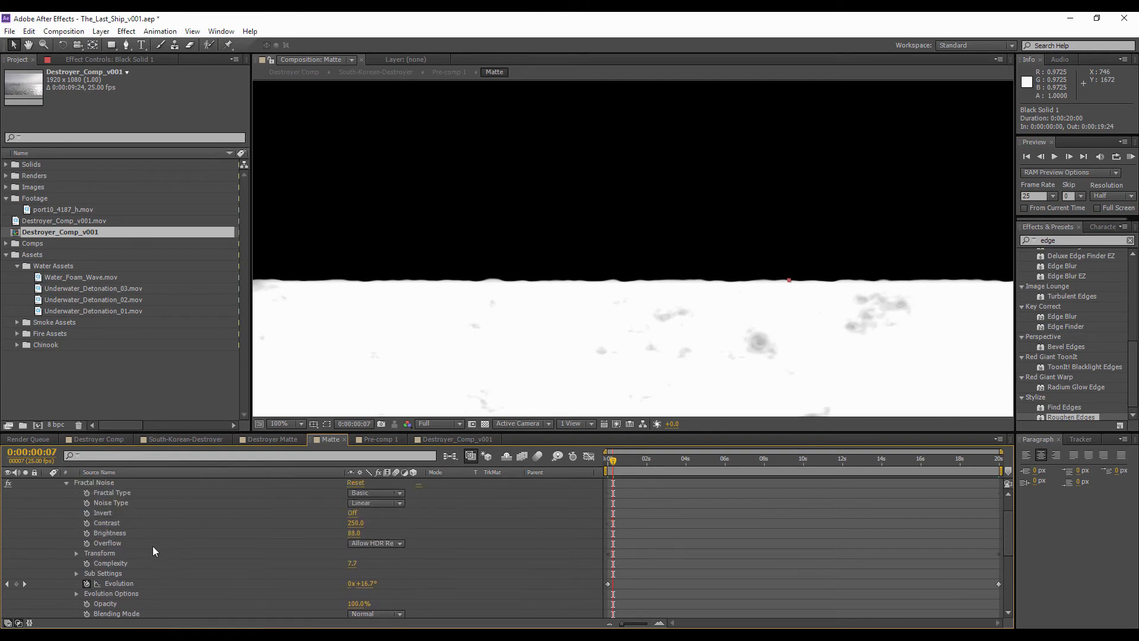
pyautogui.scroll(-2, 149, 547)
pyautogui.scroll(1, 80, 522)
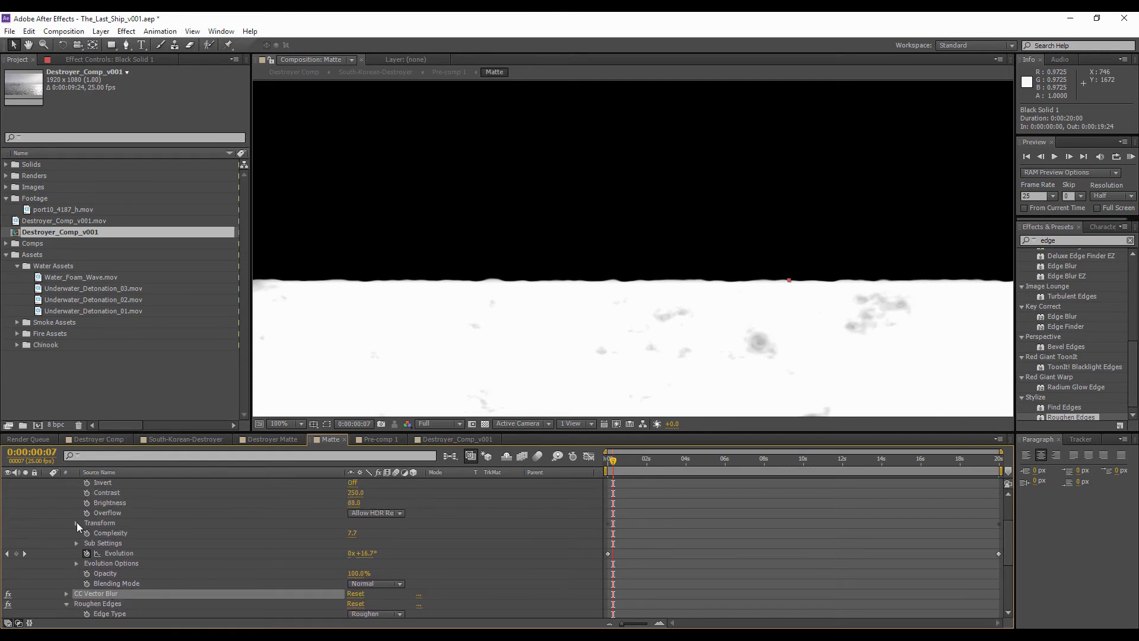
pyautogui.click(77, 522)
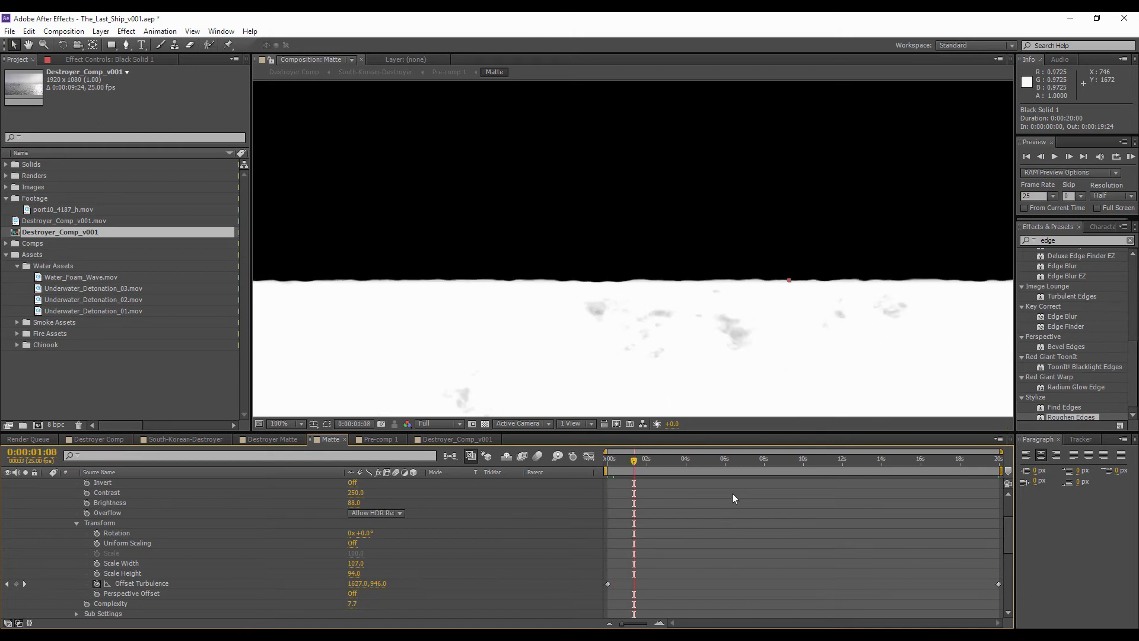
pyautogui.click(762, 465)
pyautogui.click(16, 584)
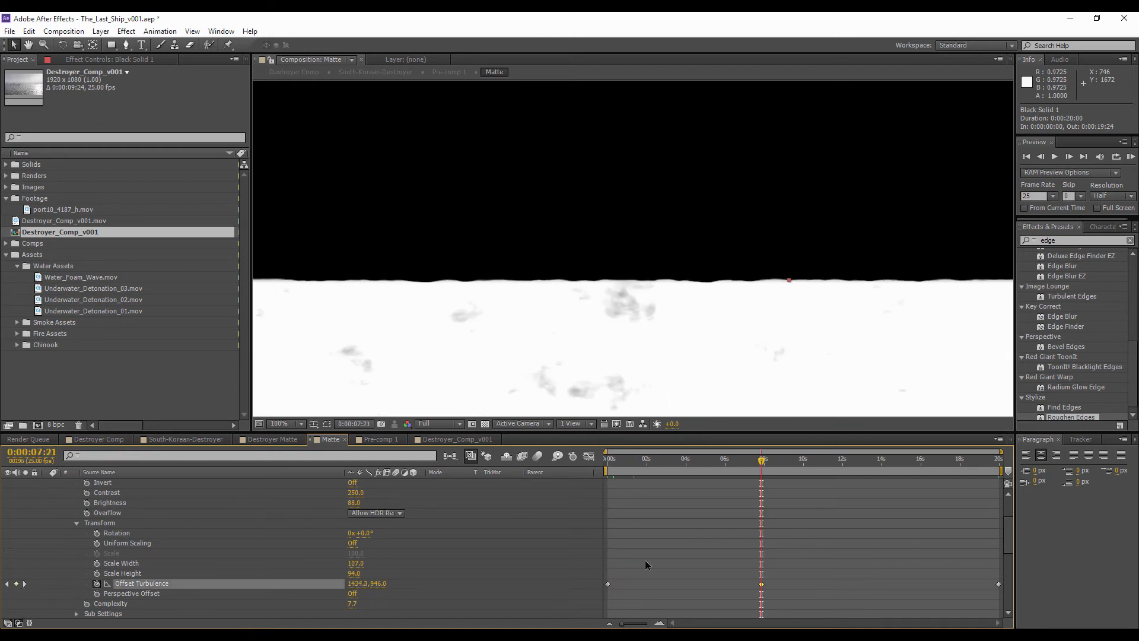
pyautogui.moveTo(762, 584); pyautogui.dragTo(998, 592)
# - Preview the matte's edge motion again with the adjusted Fractal Noise offset
pyautogui.scroll(-4, 710, 559)
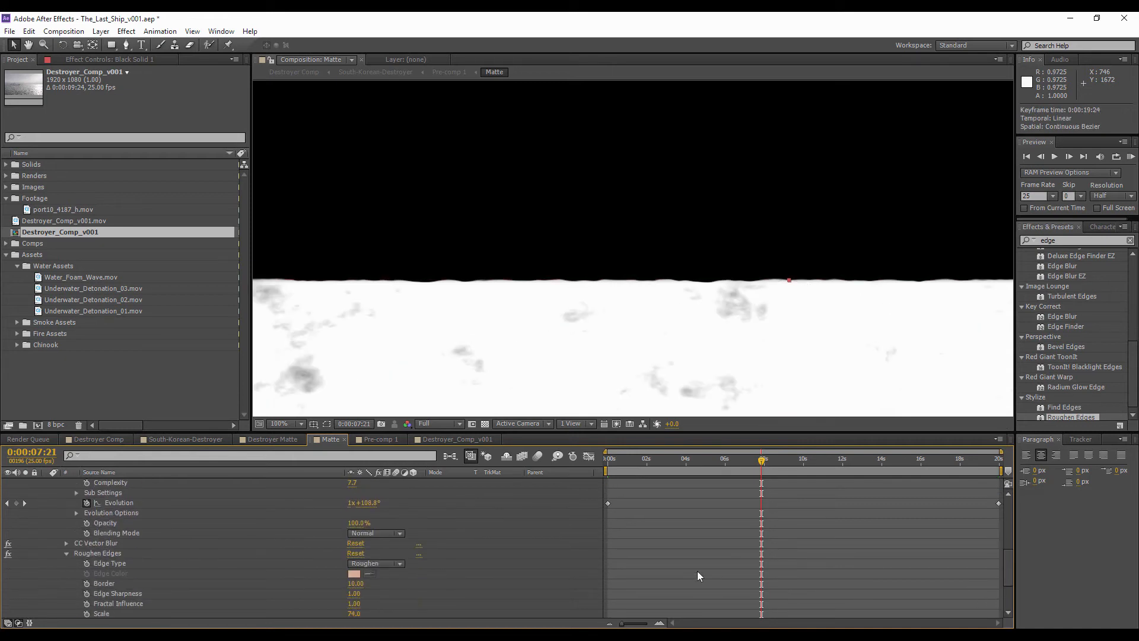
pyautogui.scroll(-2, 153, 546)
pyautogui.click(620, 462)
pyautogui.click(1131, 156)
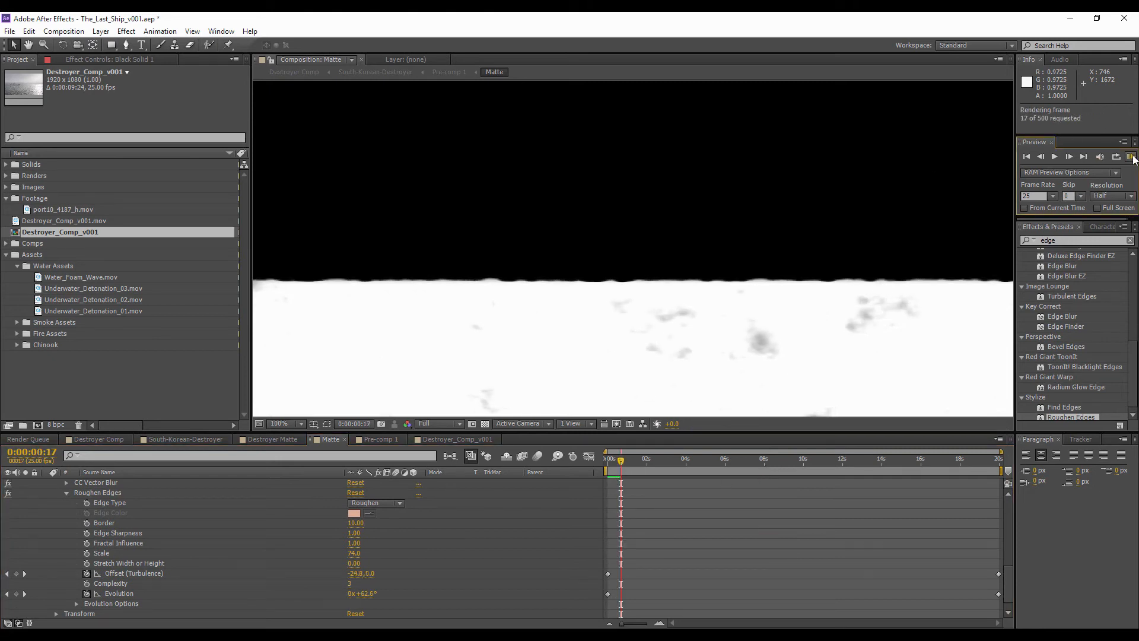
pyautogui.press('Escape')
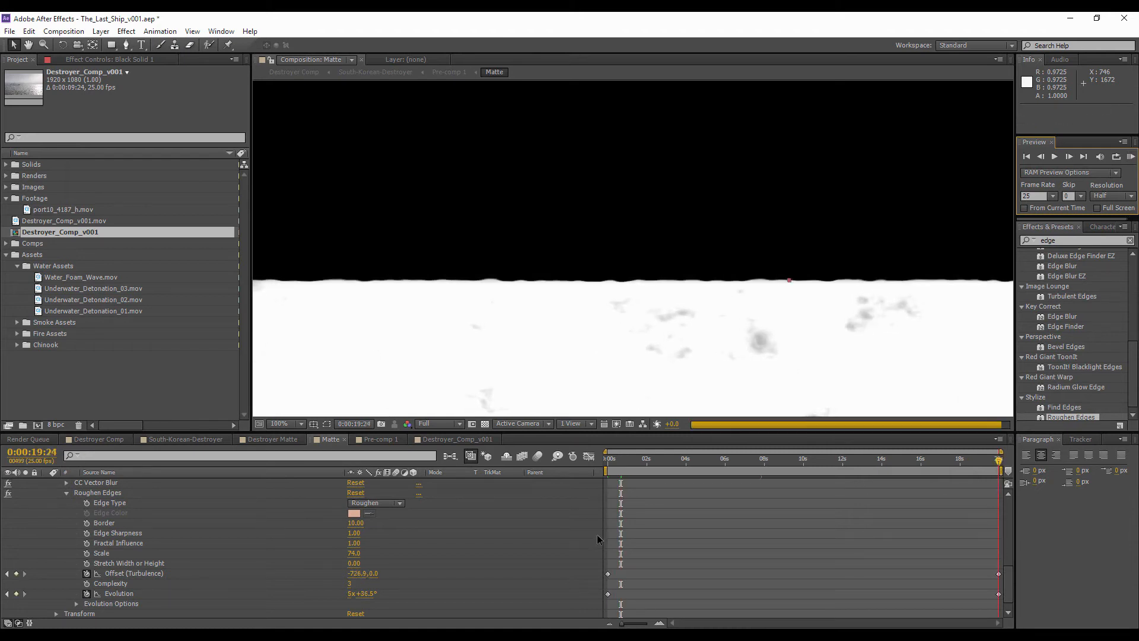
# - At 0:00:19:24, set the Roughen Edges Evolution to 5x+78.5° and Offset (Turbulence) to -1633.9, 0.0
pyautogui.click(999, 461)
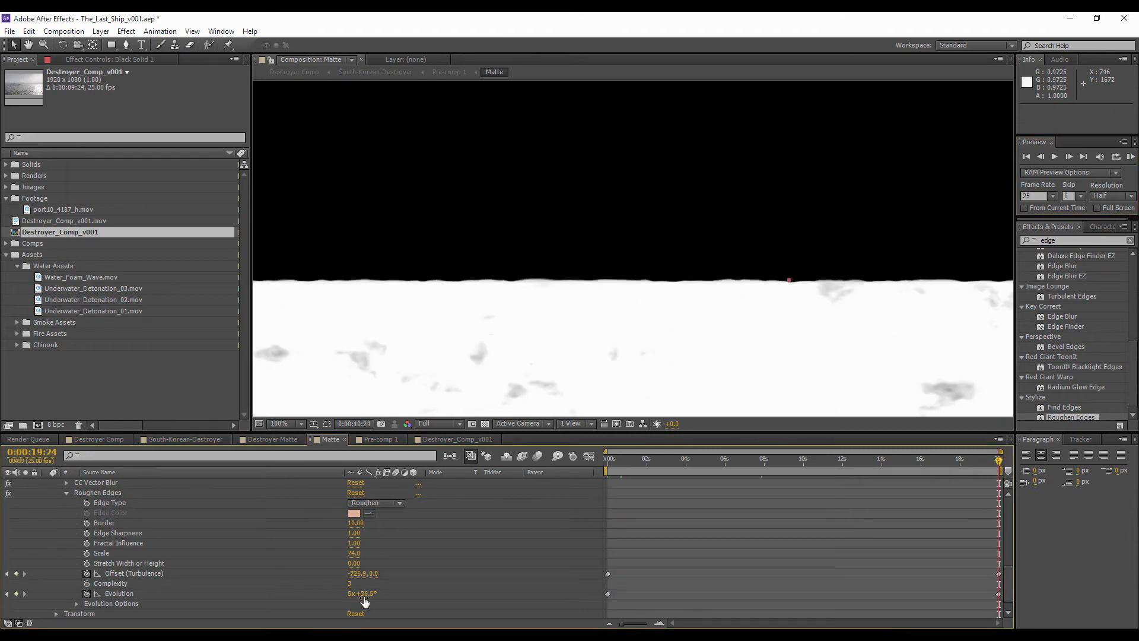
pyautogui.moveTo(366, 595); pyautogui.dragTo(70, 579)
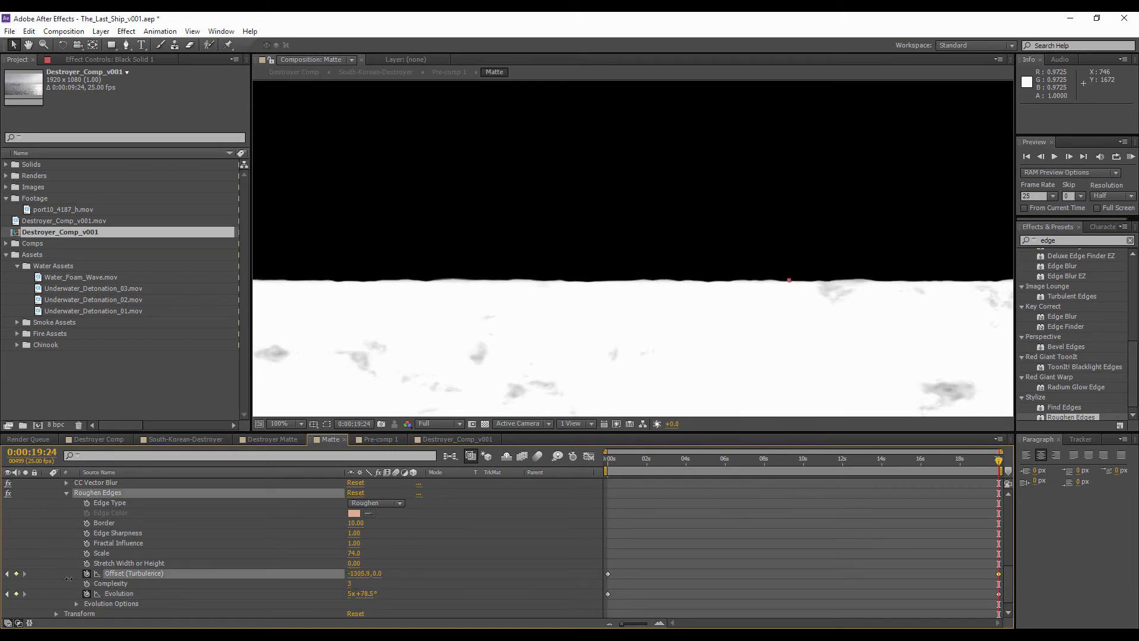
pyautogui.moveTo(354, 574); pyautogui.dragTo(140, 556)
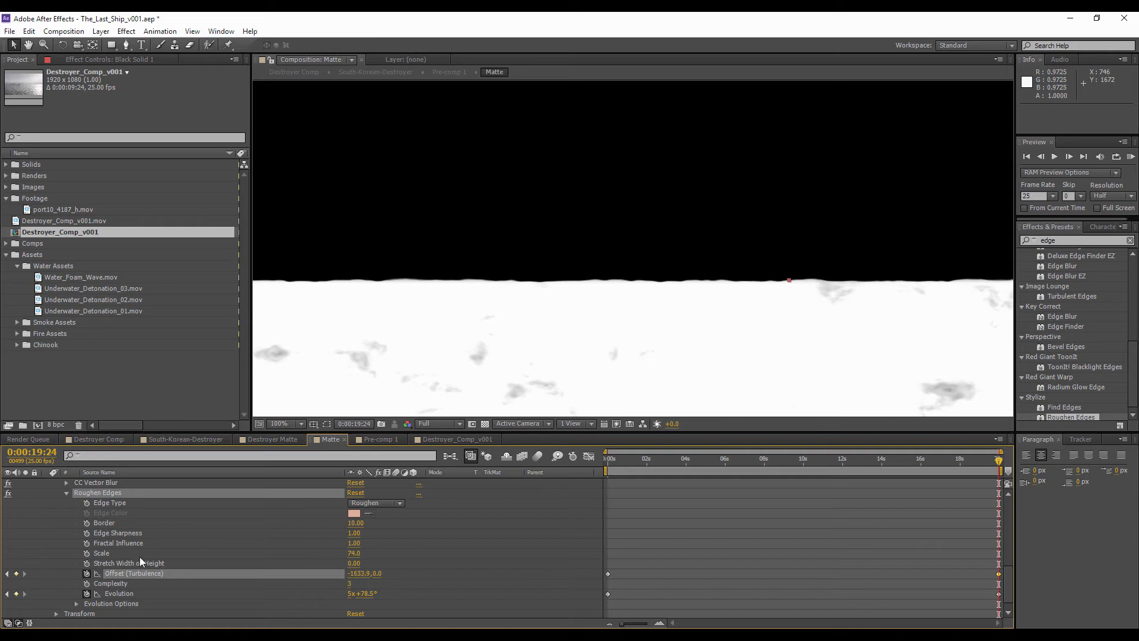
# - Set the Roughen Edges Edge Sharpness to 2 and its Border to 15, after trying a Border of 12
pyautogui.click(106, 60)
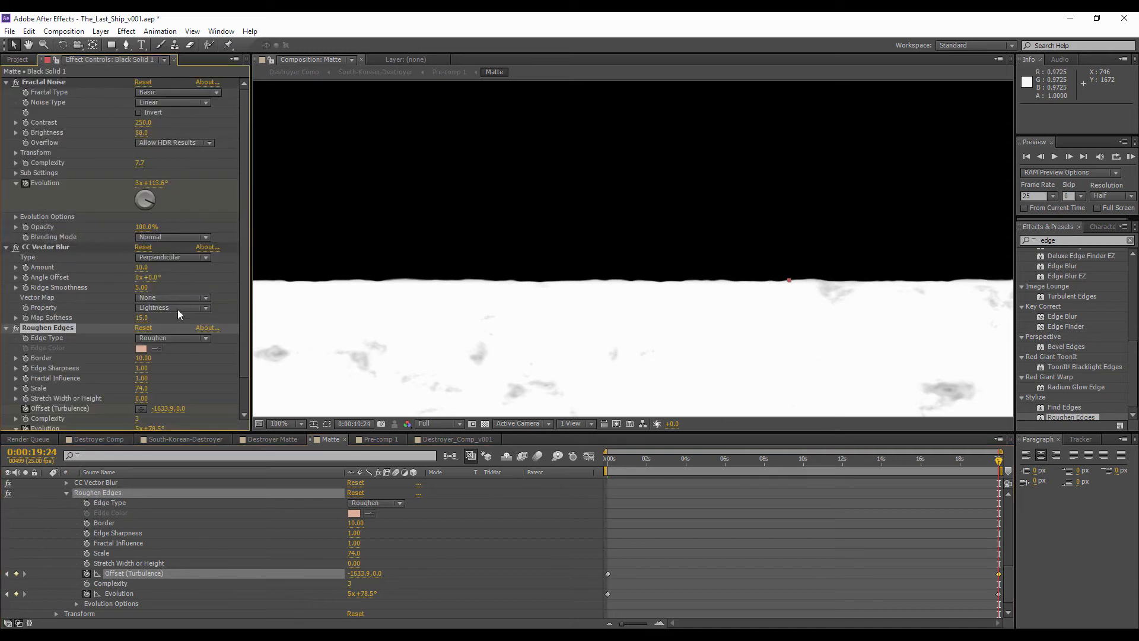
pyautogui.press('Return')
pyautogui.write('2')
pyautogui.press('Return')
pyautogui.click(145, 359)
pyautogui.write('12')
pyautogui.click(179, 368)
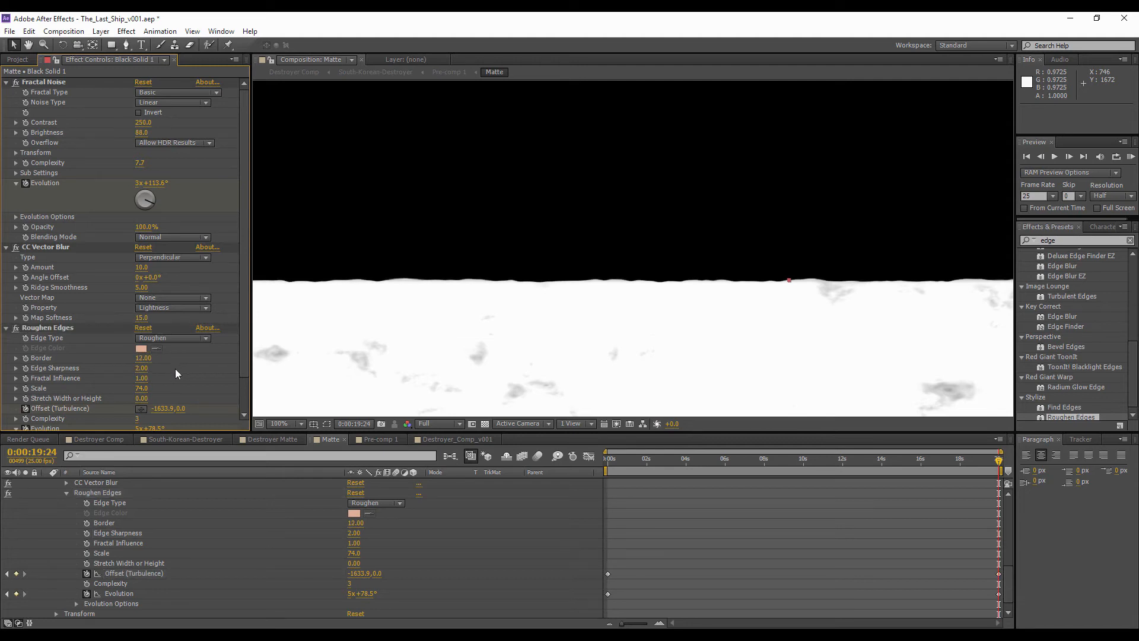
pyautogui.click(142, 358)
pyautogui.write('15')
pyautogui.click(183, 362)
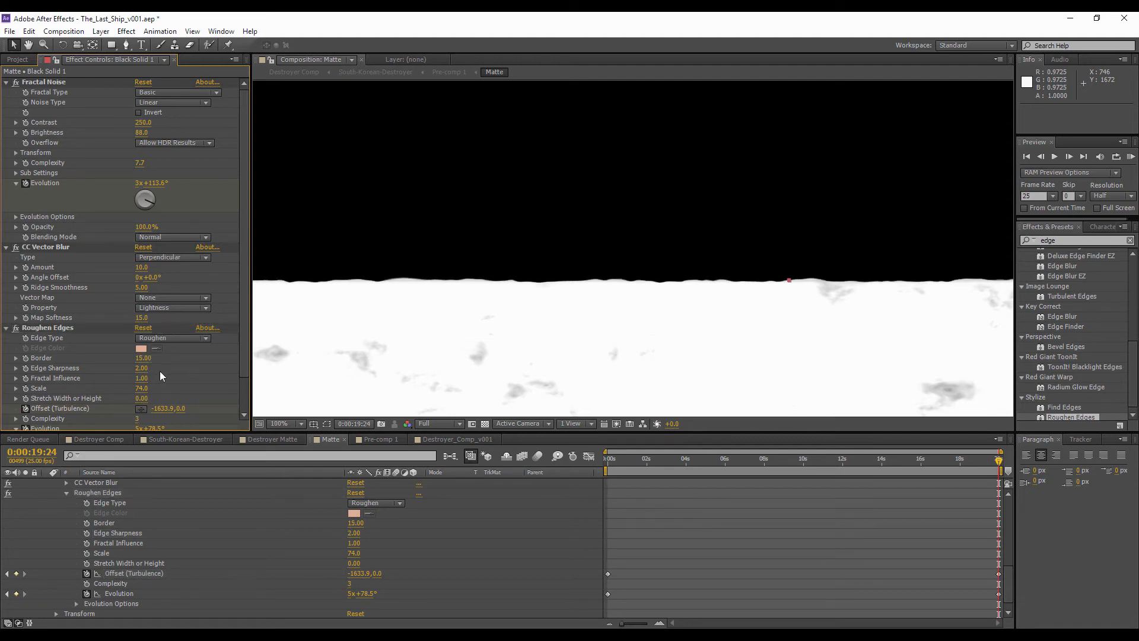
# - Set the Roughen Edges Edge Sharpness to 2 and its Complexity to 2
pyautogui.click(142, 368)
pyautogui.click(141, 368)
pyautogui.write('2')
pyautogui.click(178, 371)
pyautogui.click(137, 418)
pyautogui.write('2')
pyautogui.click(178, 390)
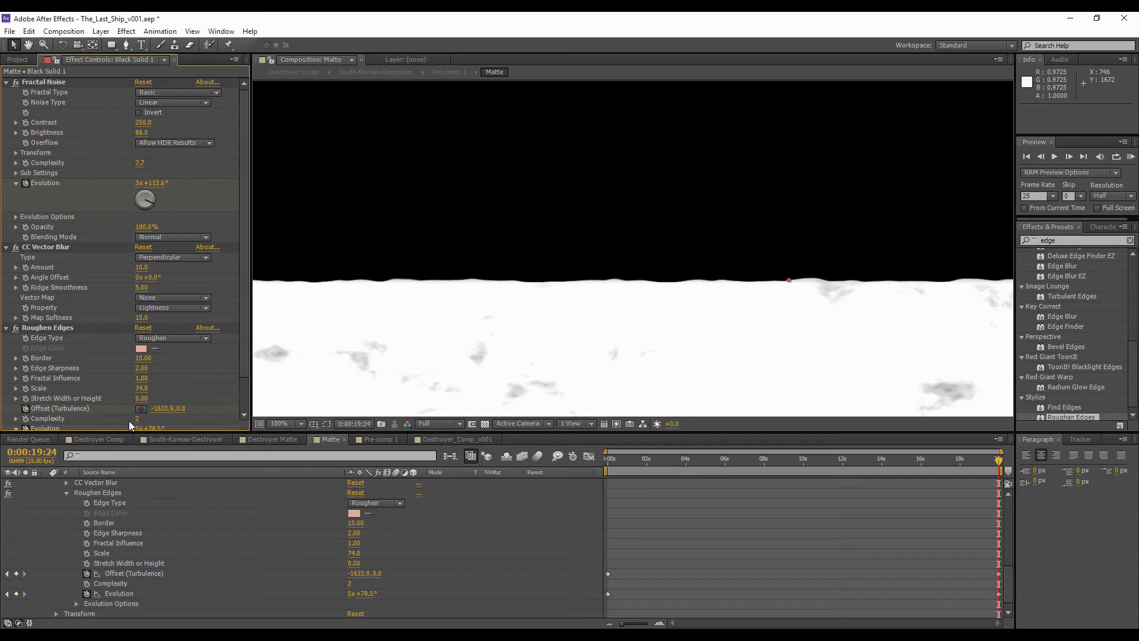
# - Set the Roughen Edges Scale to 75 and its Complexity to 2, after trying a Complexity of 3
pyautogui.click(142, 390)
pyautogui.write('75')
pyautogui.press('Return')
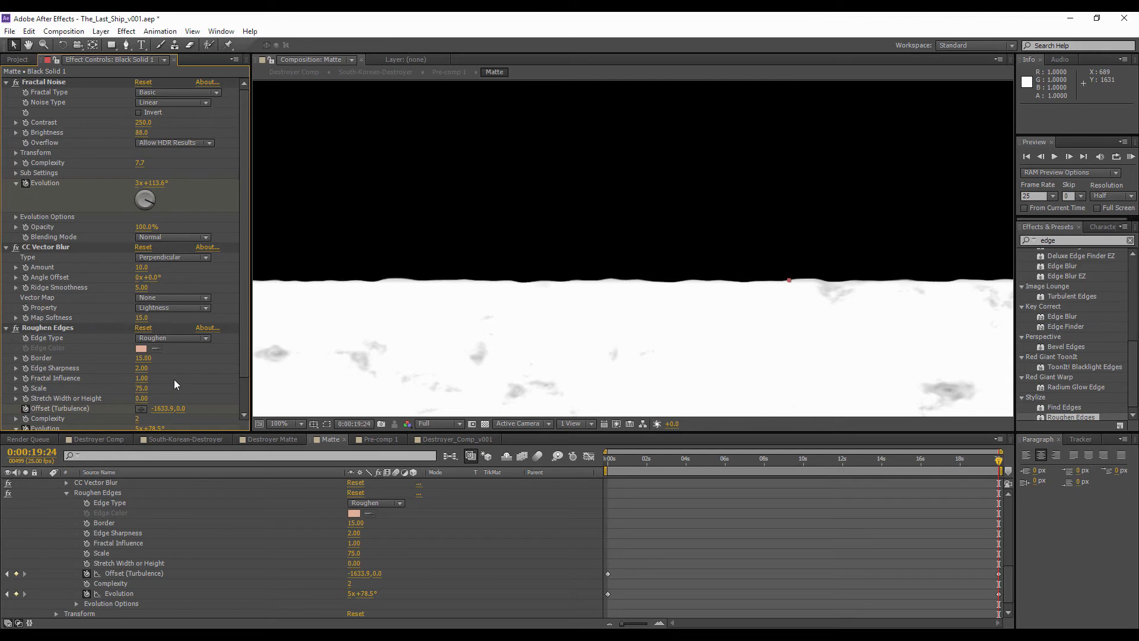
pyautogui.press('Return')
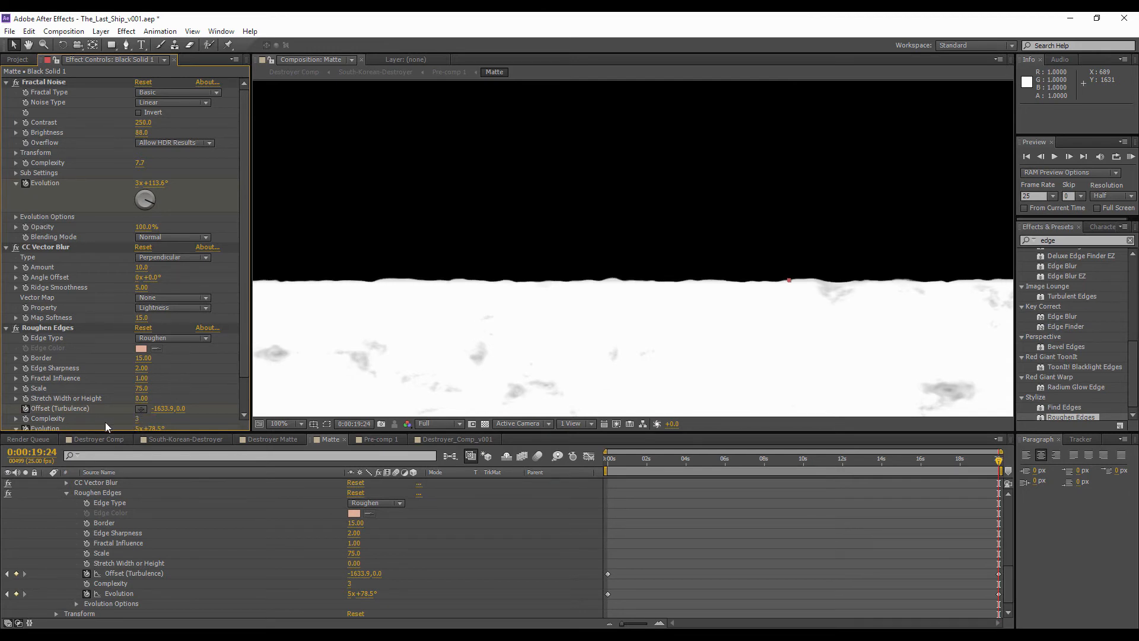
pyautogui.click(136, 419)
pyautogui.write('2')
pyautogui.press('Return')
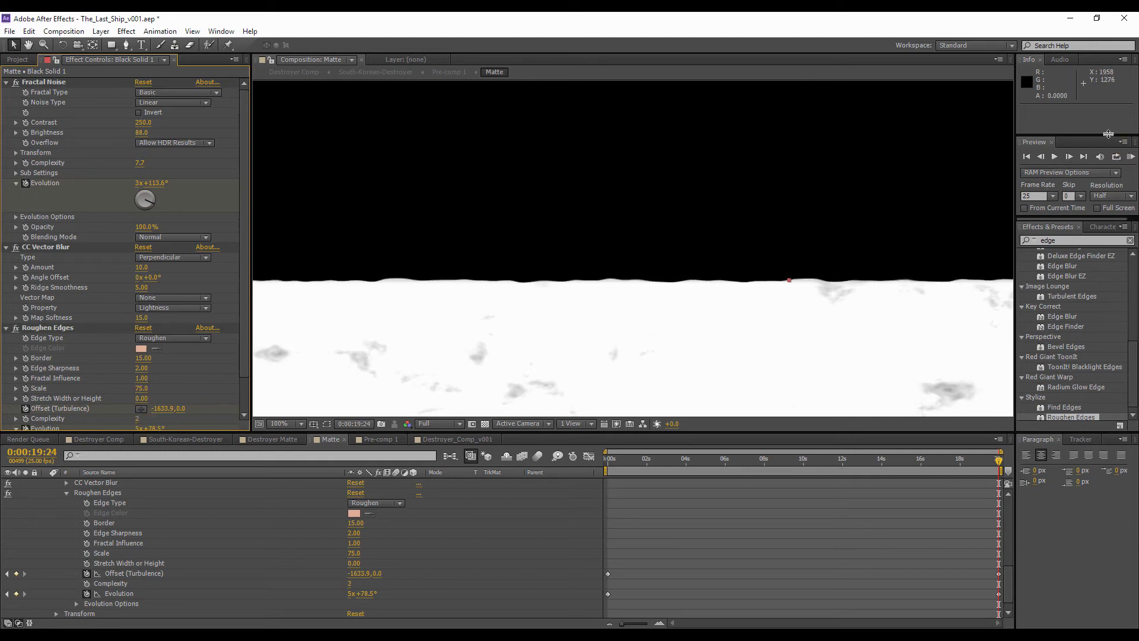
# - Preview the matte's edge motion, and set the Roughen Edges Offset (Turbulence) at 0:00:19:24 to -1722.9, 0.0
pyautogui.click(1131, 157)
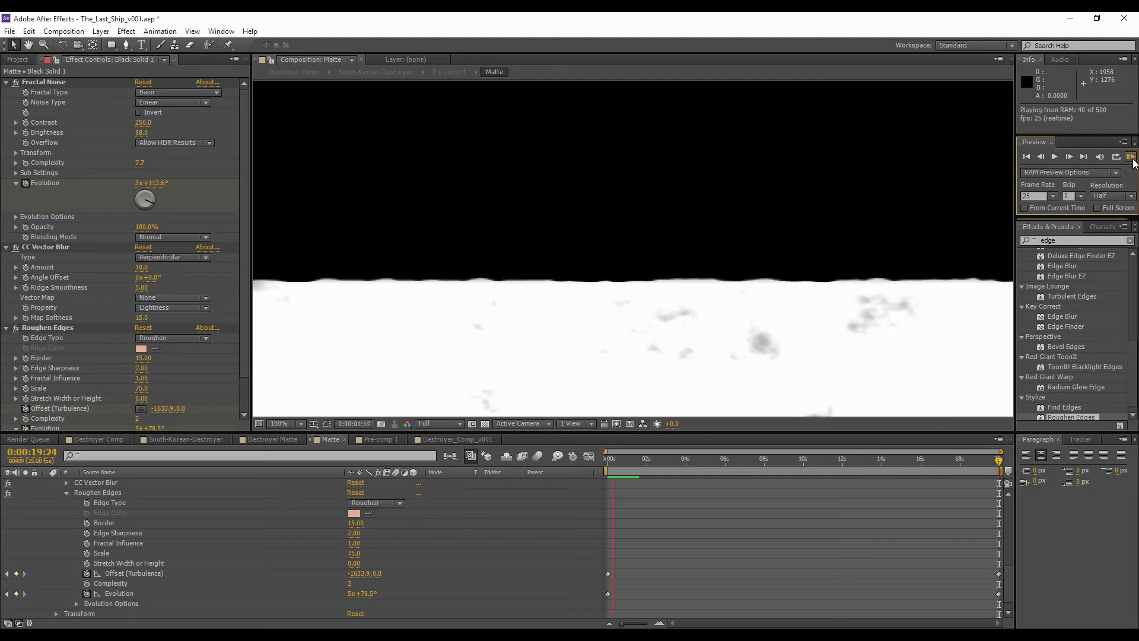
pyautogui.click(1132, 159)
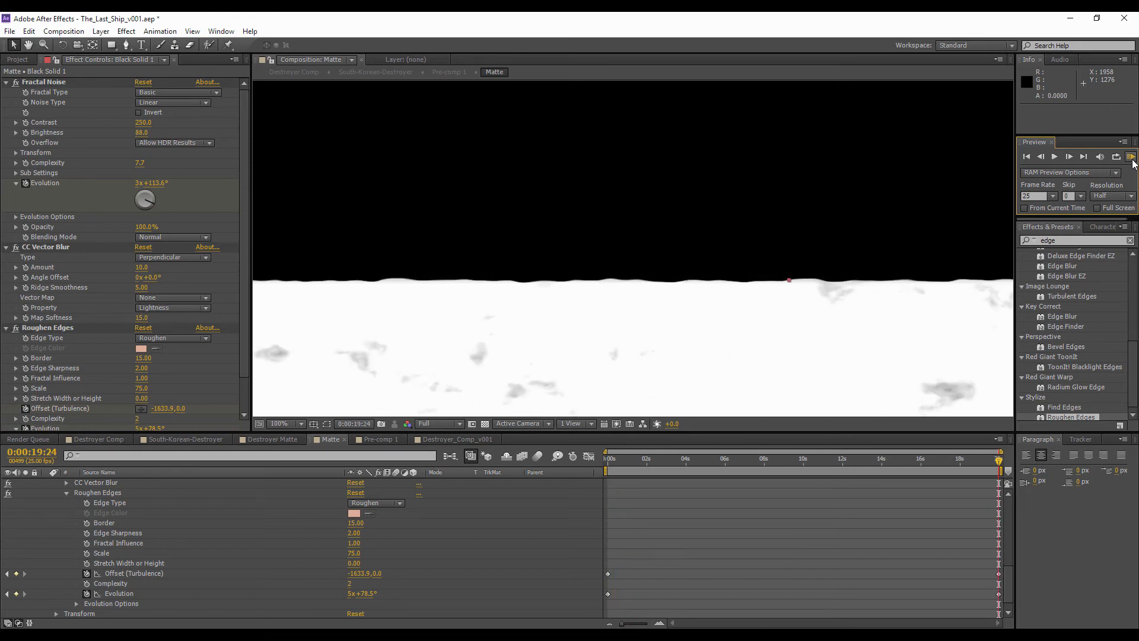
pyautogui.moveTo(360, 573); pyautogui.dragTo(305, 570)
# - Duplicate the animated Black Solid 1 matte layer and delete the hidden Black Solid 1 layer beneath it
pyautogui.scroll(10, 455, 524)
pyautogui.click(102, 482)
pyautogui.scroll(-8, 105, 486)
pyautogui.scroll(-2, 108, 518)
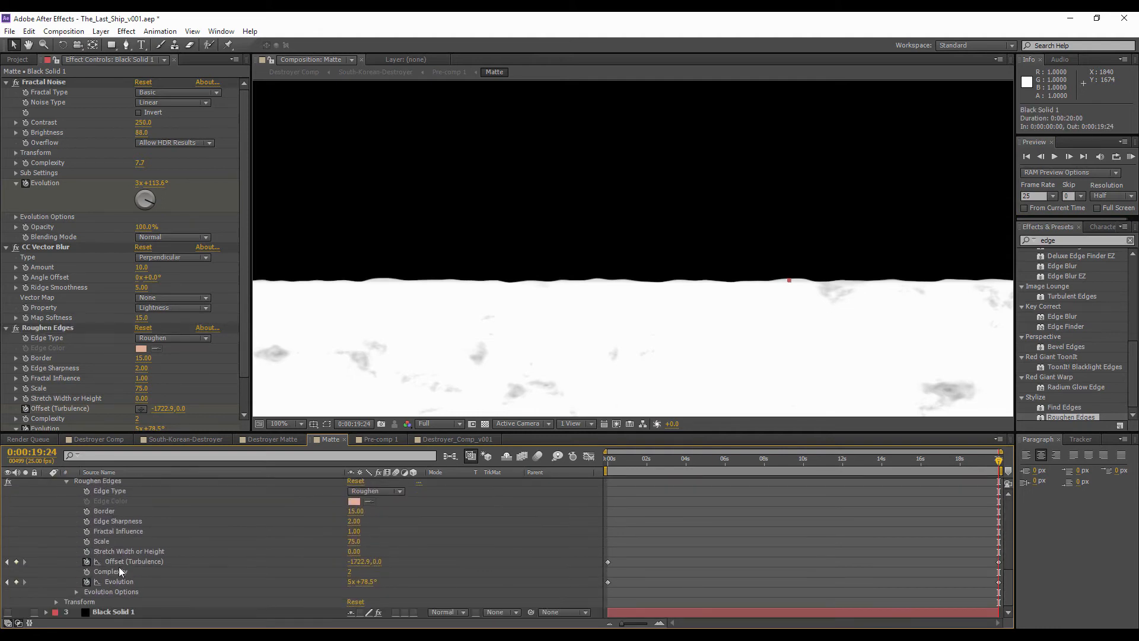
pyautogui.click(105, 611)
pyautogui.press('Delete')
pyautogui.scroll(10, 115, 529)
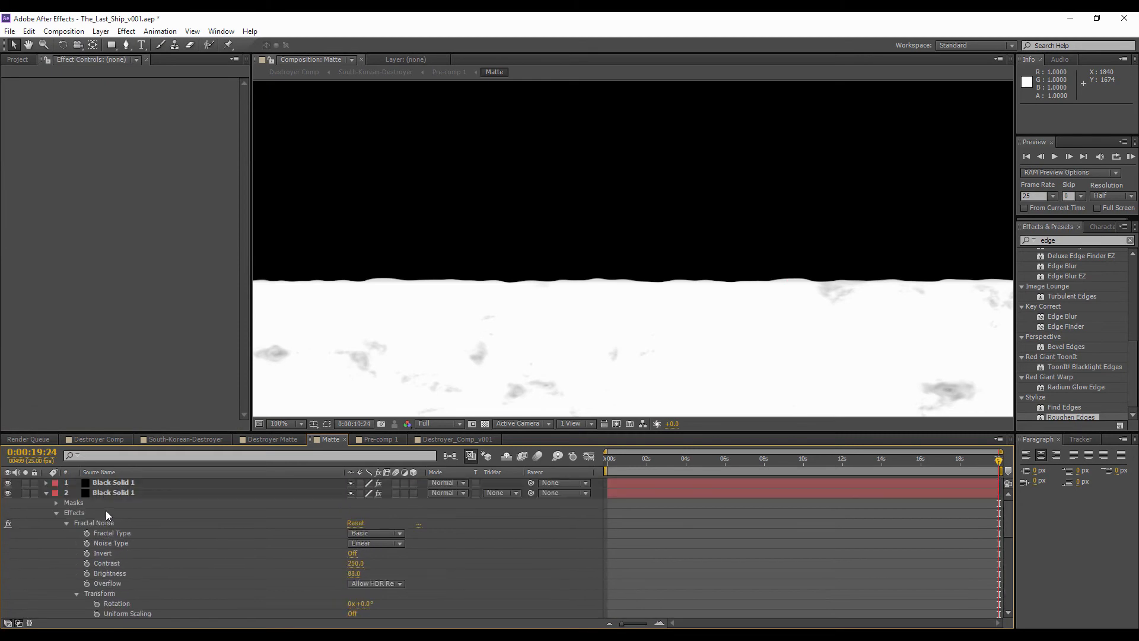
# - On the upper Black Solid 1 layer, set the Roughen Edges Complexity to 3, Scale to 65 and Border to 10
pyautogui.click(108, 483)
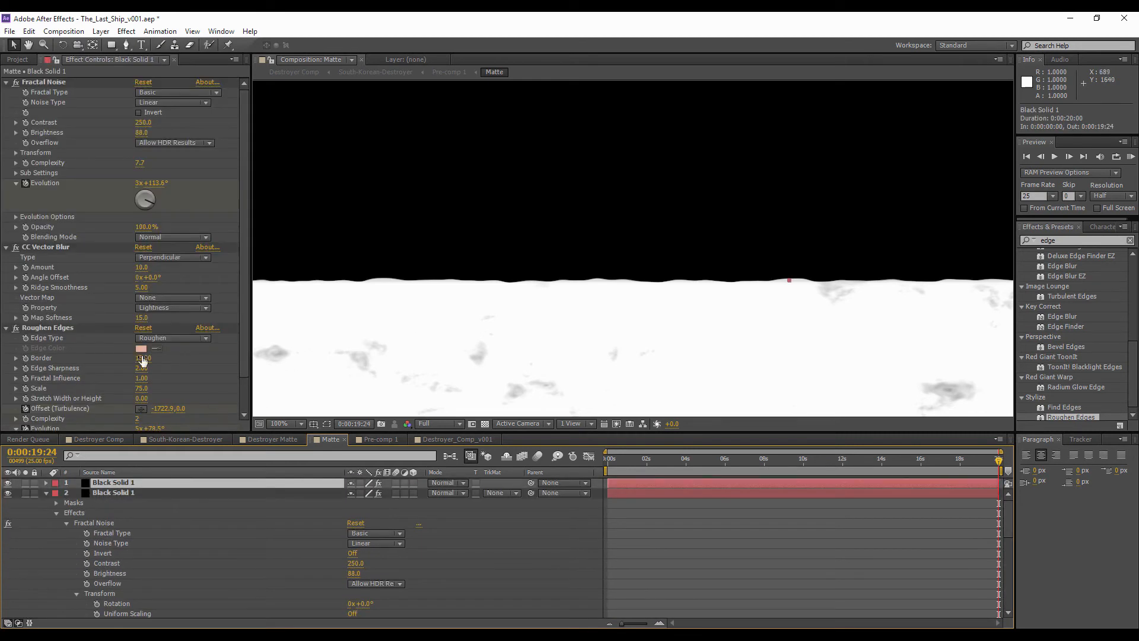
pyautogui.scroll(-1, 165, 392)
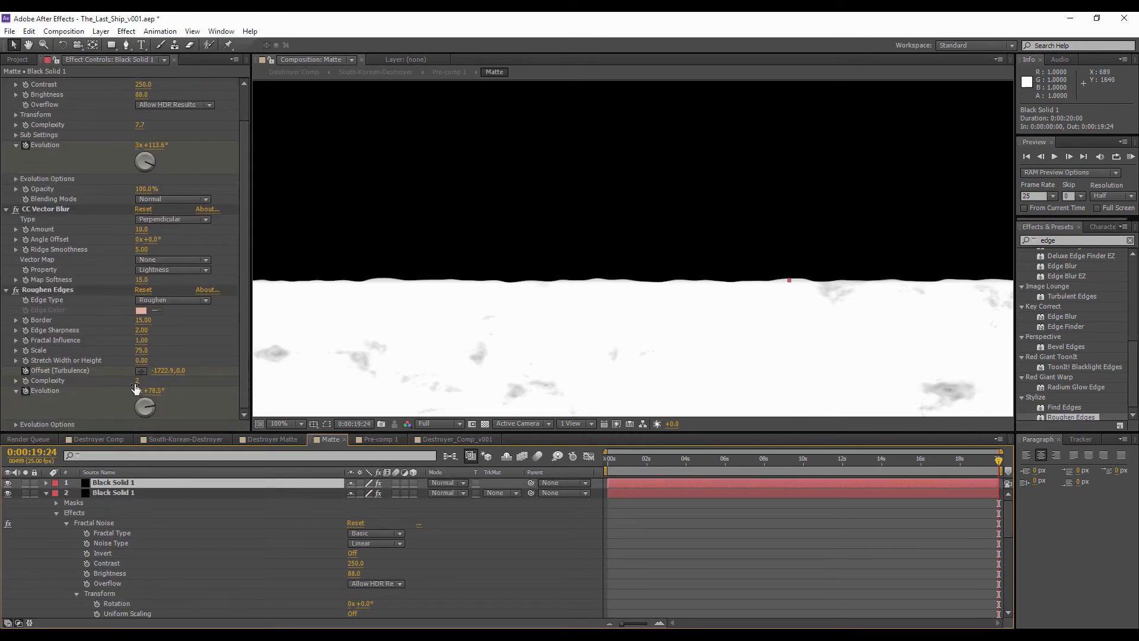
pyautogui.click(137, 381)
pyautogui.write('3')
pyautogui.press('Return')
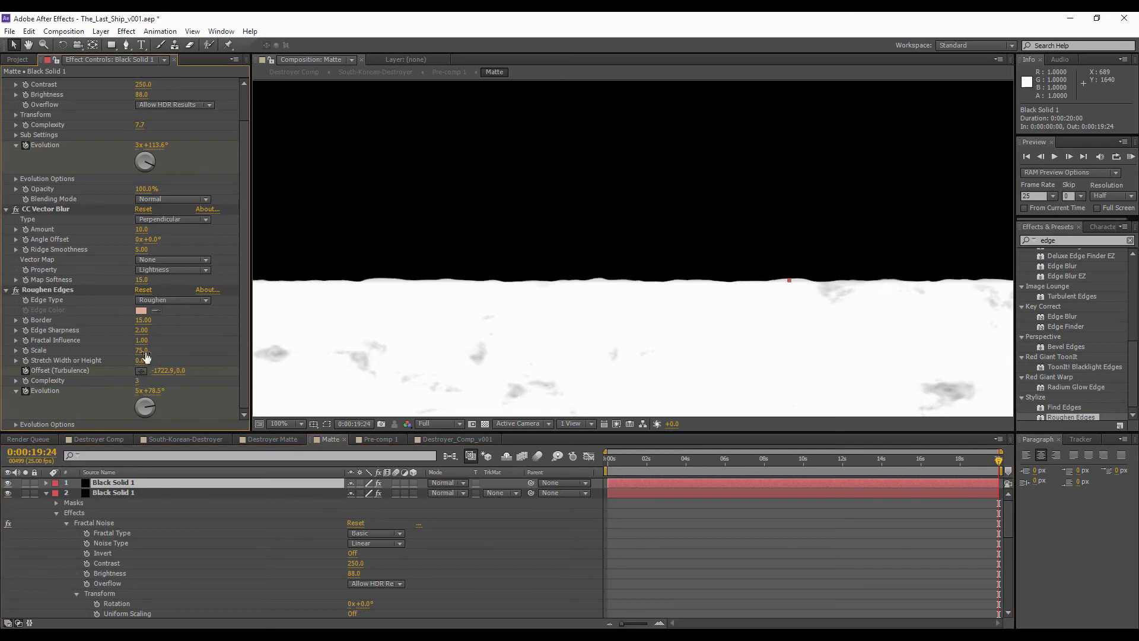
pyautogui.click(141, 350)
pyautogui.write('65')
pyautogui.press('Return')
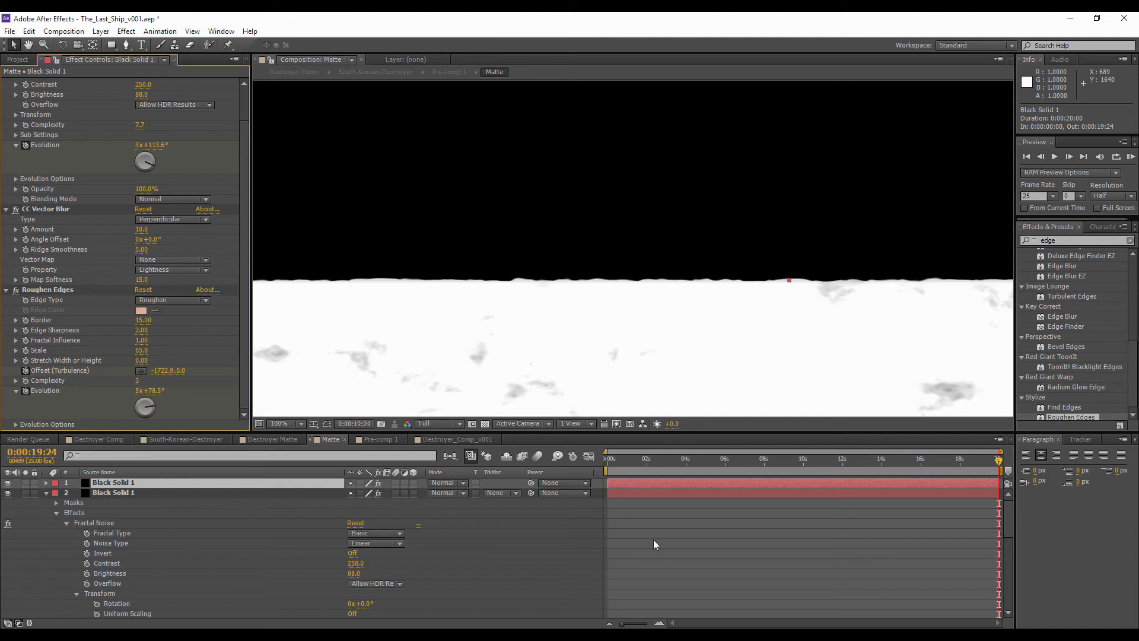
pyautogui.click(155, 325)
pyautogui.write('10')
pyautogui.press('Return')
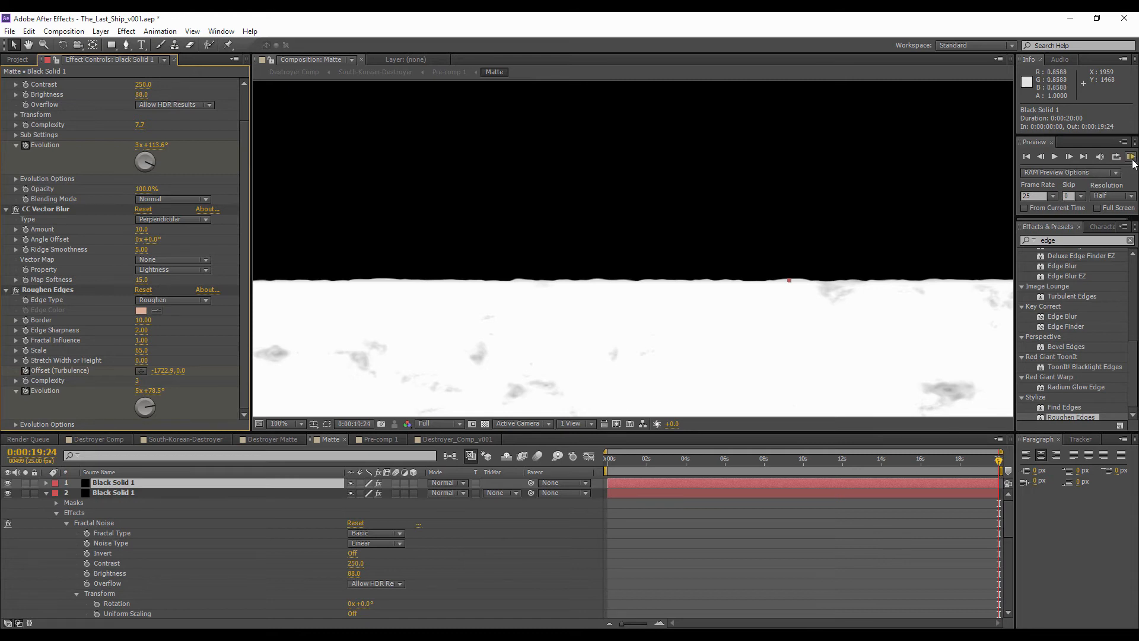
# - Preview the matte and set the upper Black Solid 1 layer's blending mode to Screen
pyautogui.click(1131, 157)
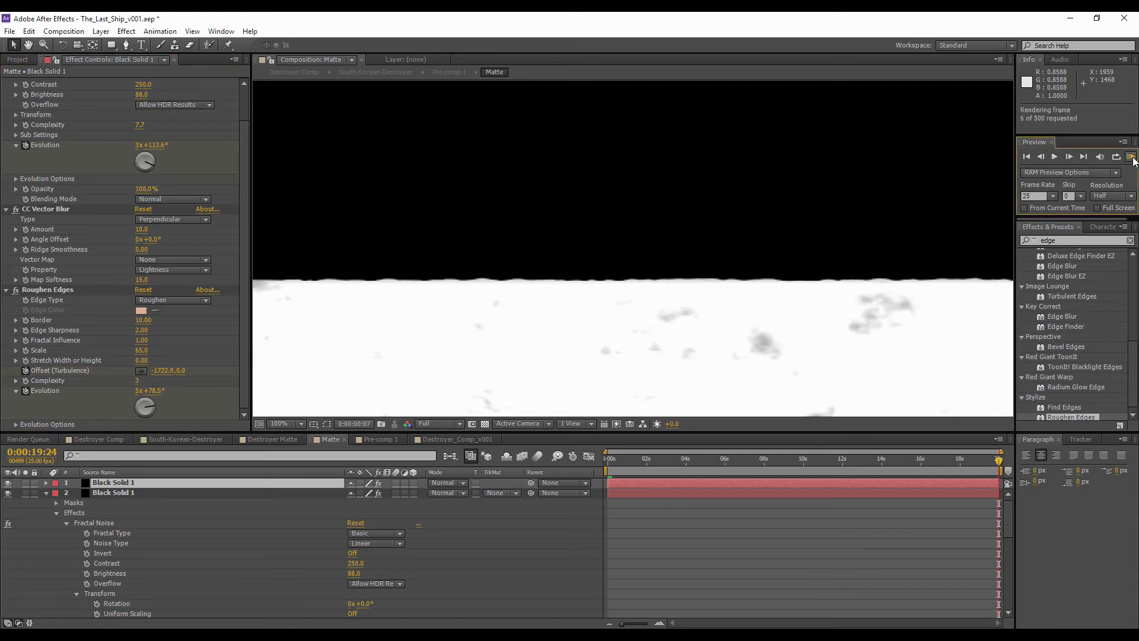
pyautogui.click(444, 483)
pyautogui.click(503, 261)
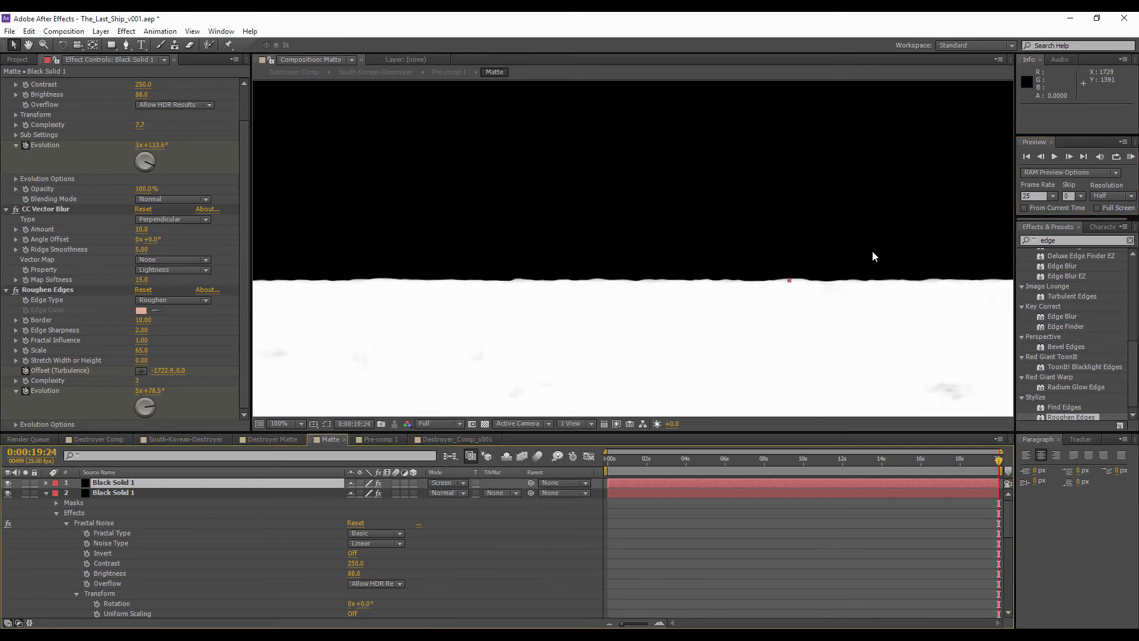
# - Preview the screened matte layers and toggle the upper layer's visibility to compare the edge
pyautogui.click(1130, 158)
pyautogui.click(1131, 160)
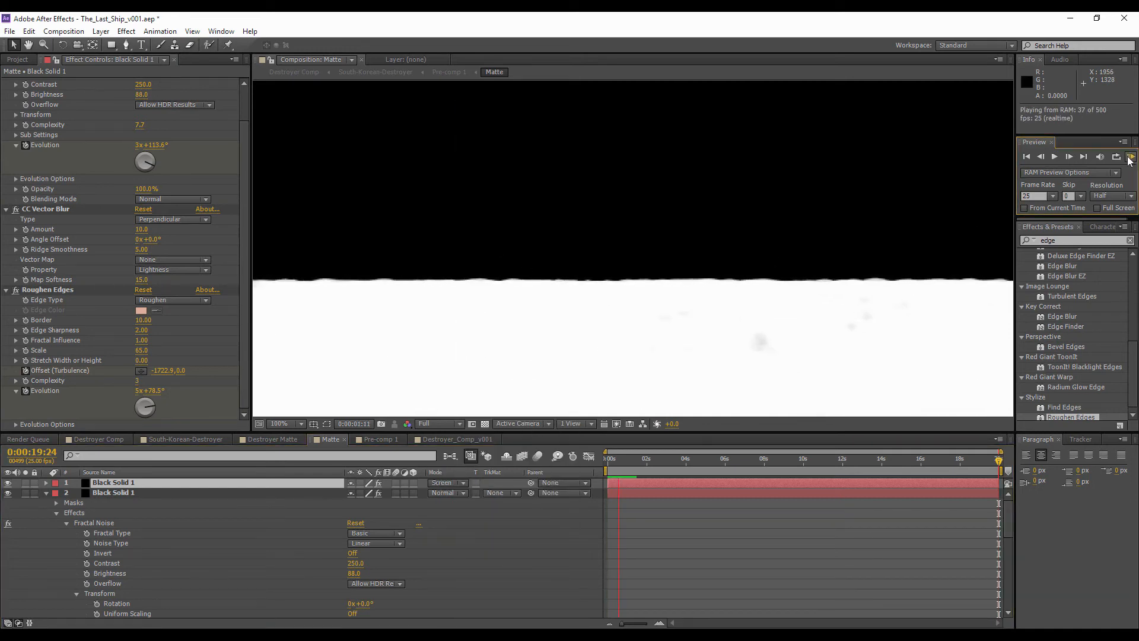
pyautogui.click(1130, 160)
pyautogui.click(7, 483)
pyautogui.click(7, 483)
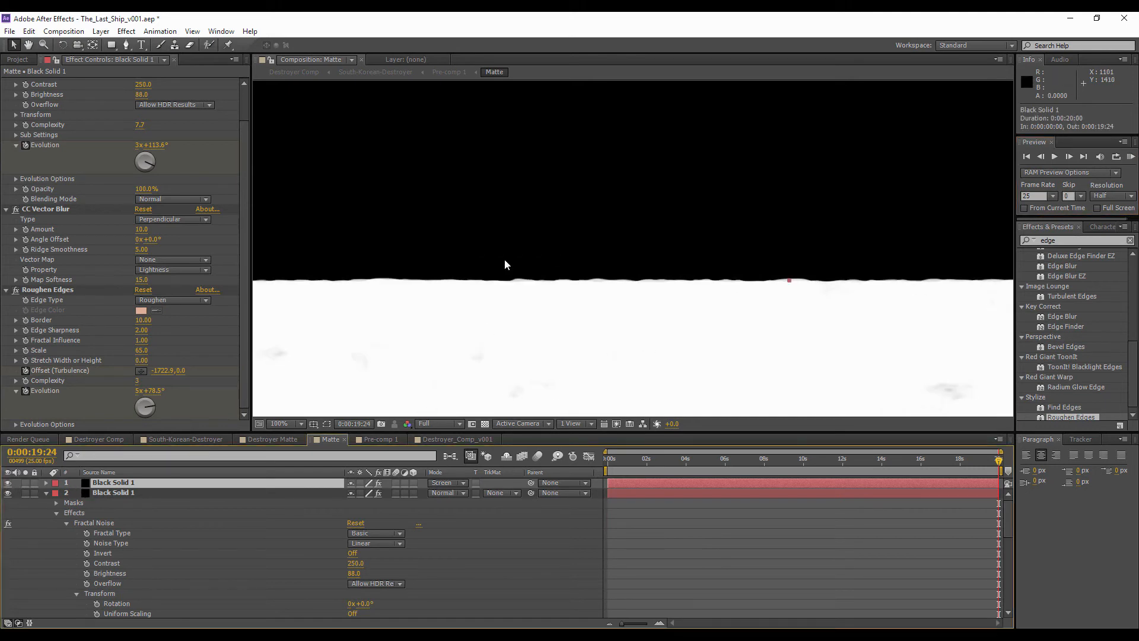
# - Nudge the upper Black Solid 1 layer slightly downward so its edge sits offset from the lower layer's
pyautogui.press('Down')
pyautogui.press('Down')
pyautogui.press('Down')
pyautogui.press('Down')
pyautogui.press('Up')
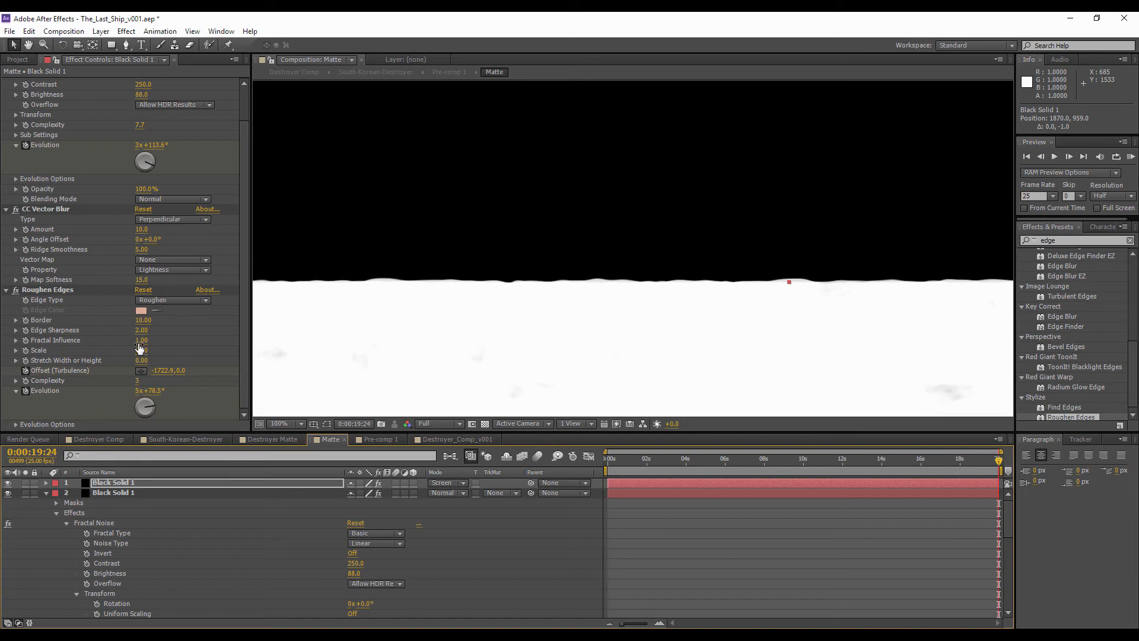
pyautogui.press('Up')
pyautogui.press('Up')
pyautogui.press('Down')
# - On the lower Black Solid 1 layer, set the Roughen Edges Border to 20 and Scale to 100, and preview the edge
pyautogui.click(123, 492)
pyautogui.click(146, 358)
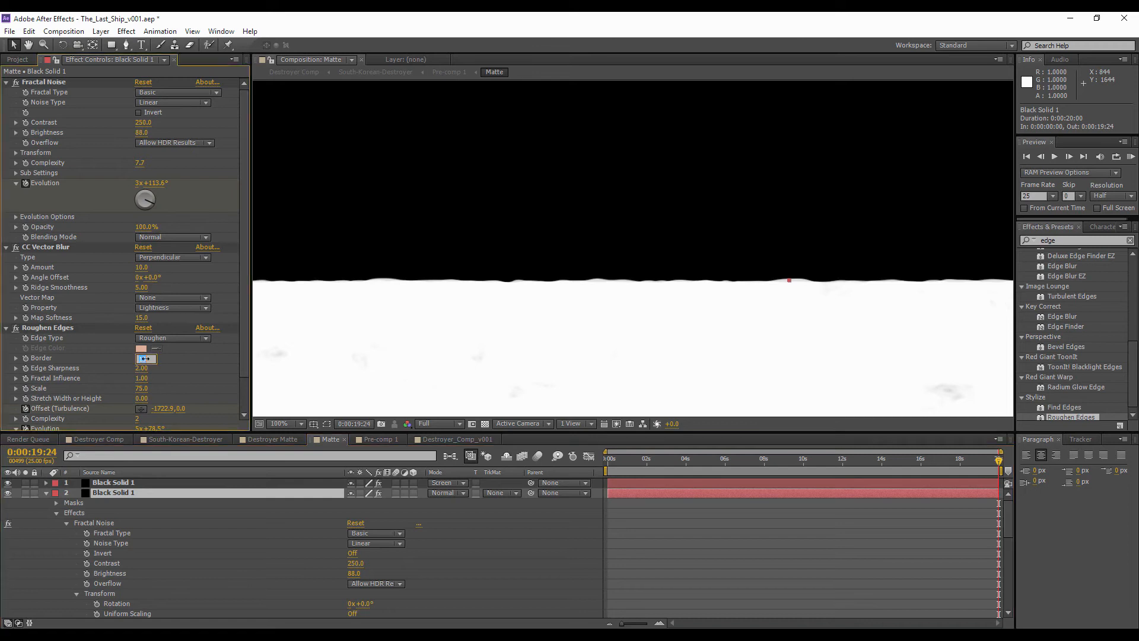
pyautogui.click(143, 389)
pyautogui.write('100')
pyautogui.click(212, 372)
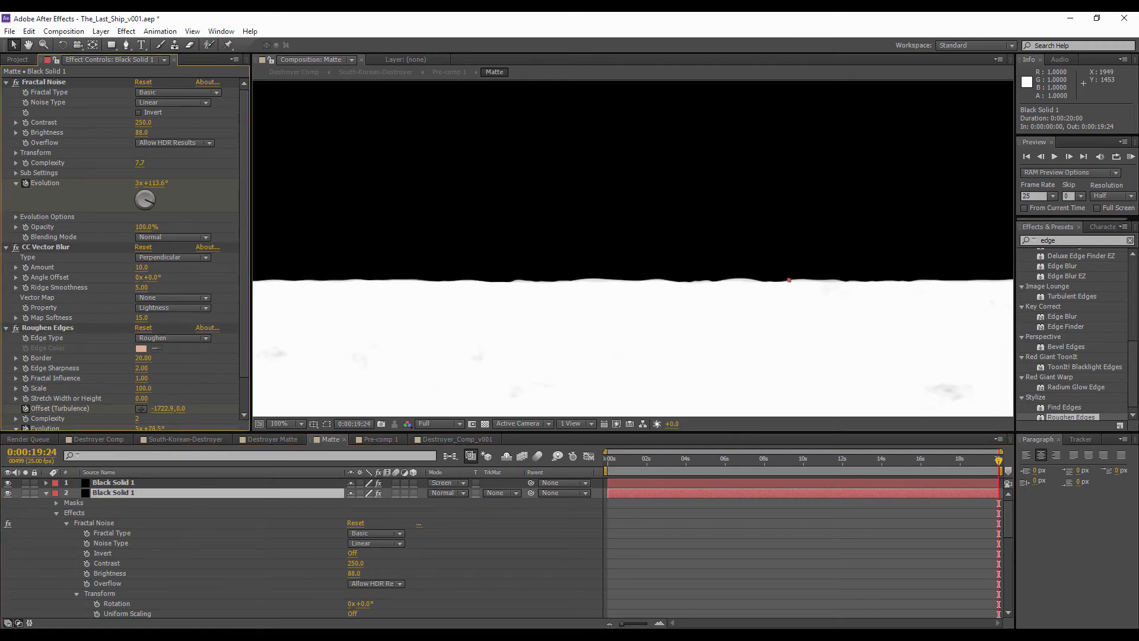
pyautogui.click(1131, 157)
pyautogui.press('space')
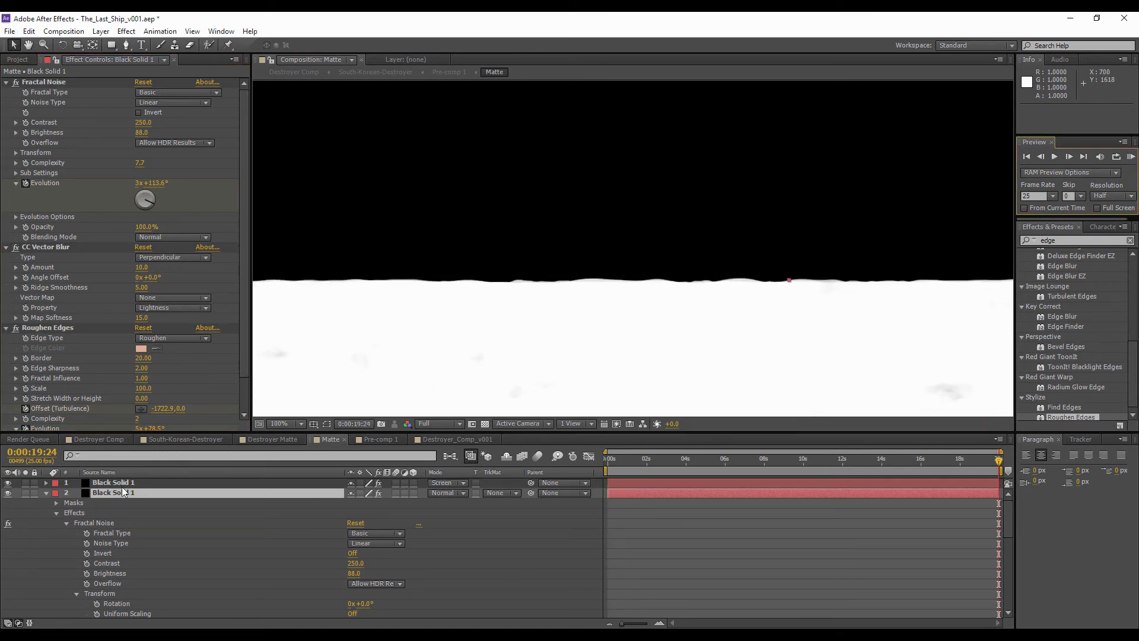
# - On the upper Black Solid 1 layer, set the Roughen Edges Border to 15 and preview the combined edge
pyautogui.click(122, 483)
pyautogui.click(144, 359)
pyautogui.write('15')
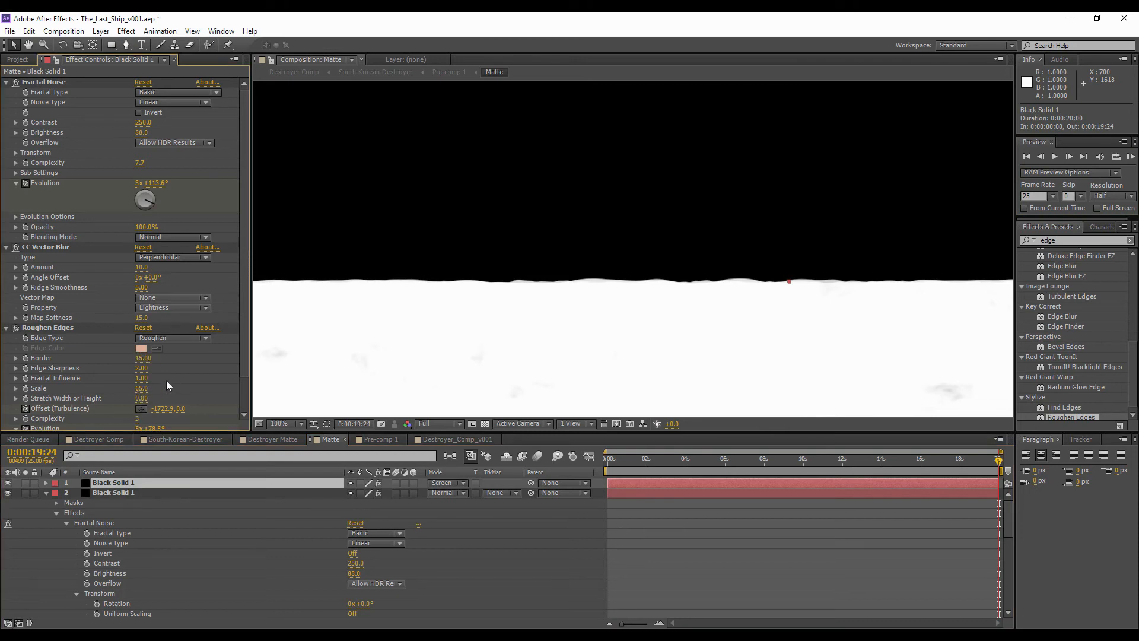
pyautogui.click(1131, 156)
pyautogui.click(1132, 159)
pyautogui.press('space')
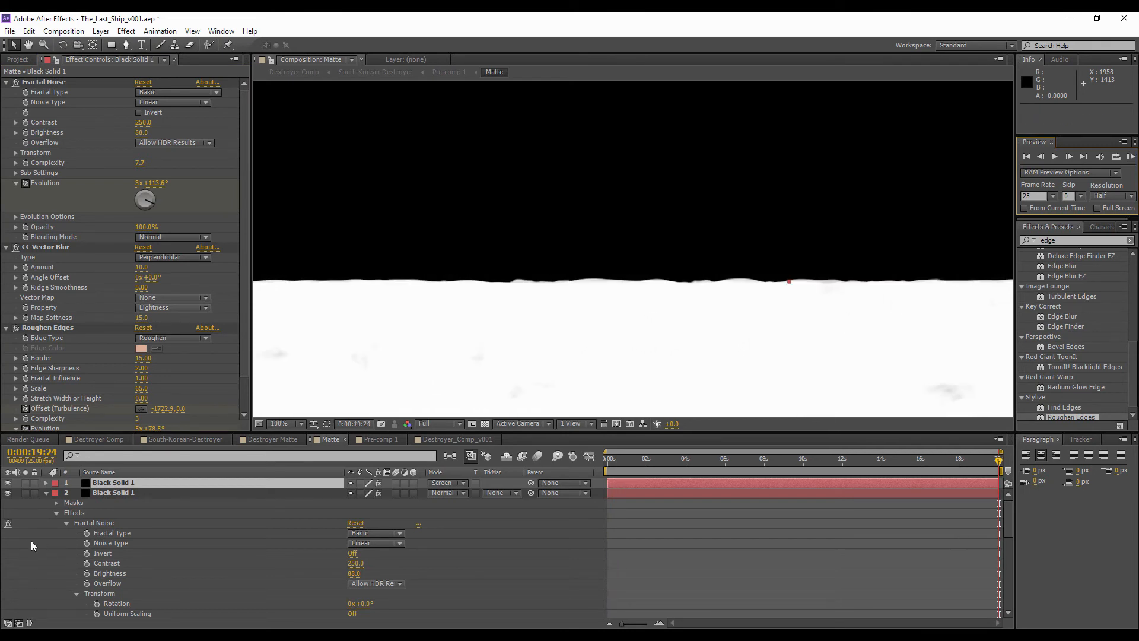
# - Expand the upper layer's Roughen Edges properties and set the Evolution at 0:00:19:24 to 8x+14.5°
pyautogui.click(46, 483)
pyautogui.click(57, 503)
pyautogui.click(63, 533)
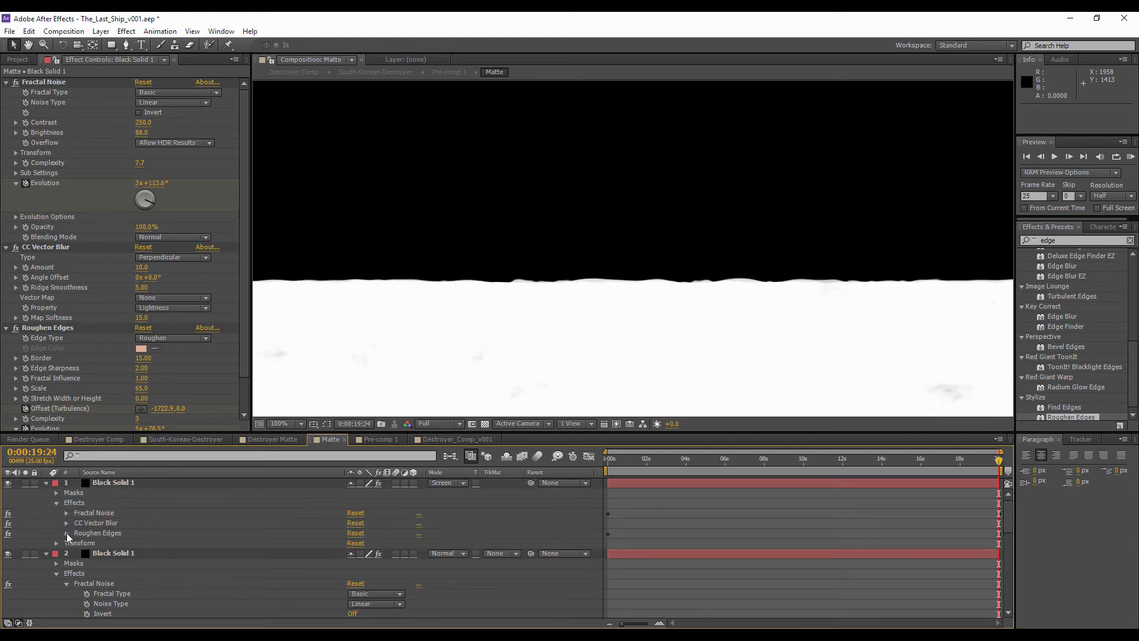
pyautogui.click(66, 533)
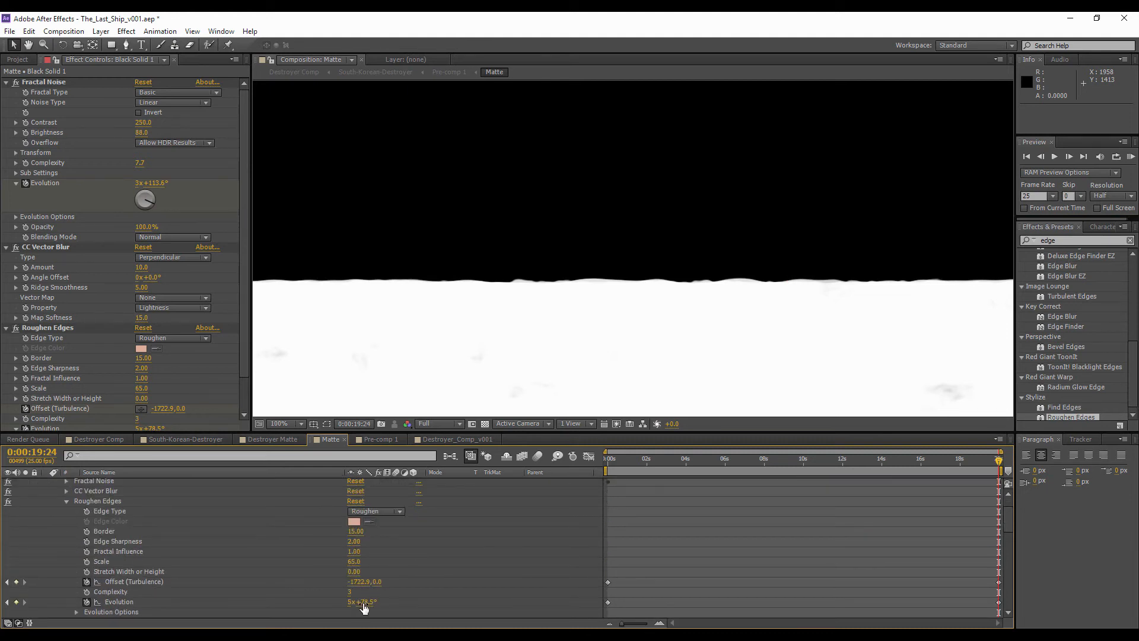
pyautogui.moveTo(363, 609); pyautogui.dragTo(801, 588)
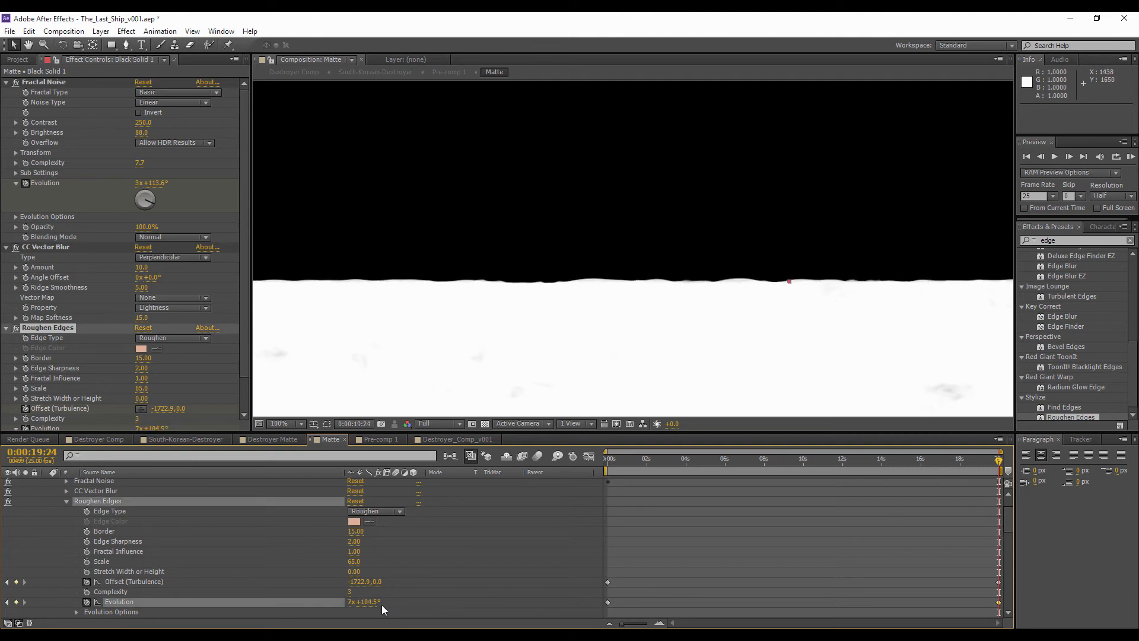
pyautogui.moveTo(382, 609); pyautogui.dragTo(522, 603)
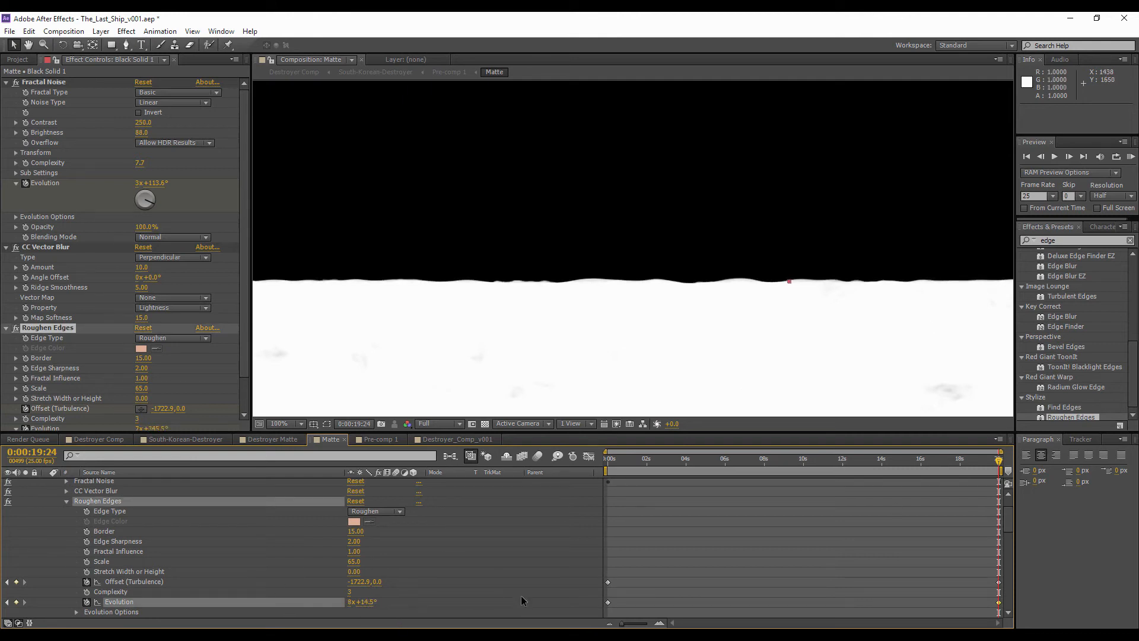
# - Preview the matte's edge motion with the faster Roughen Edges Evolution
pyautogui.click(1129, 158)
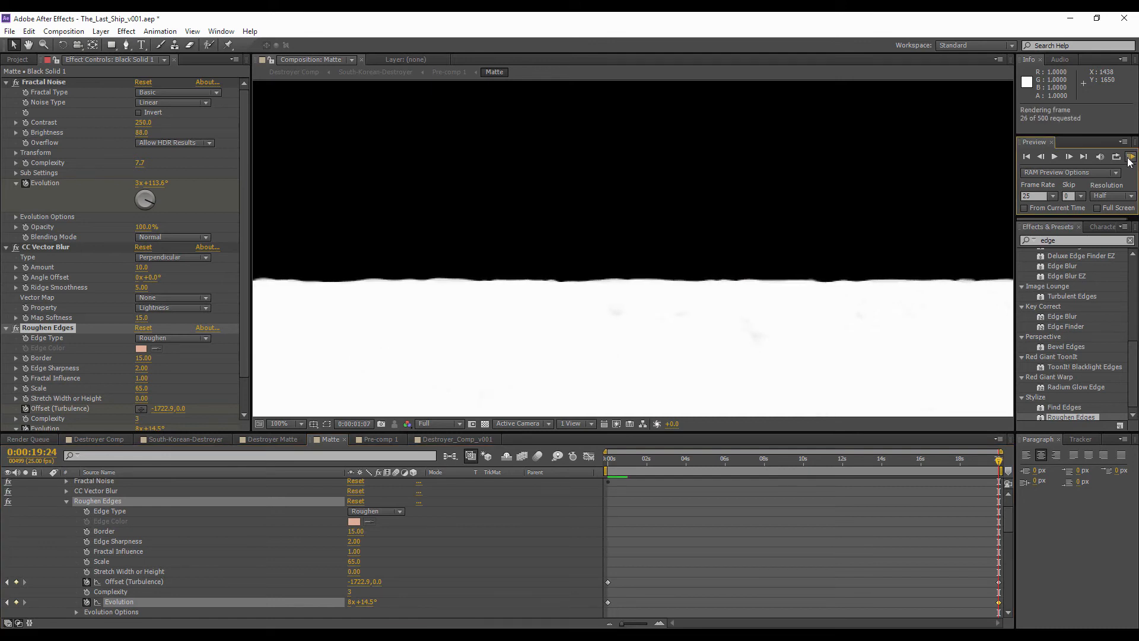
pyautogui.click(1129, 160)
pyautogui.click(1133, 162)
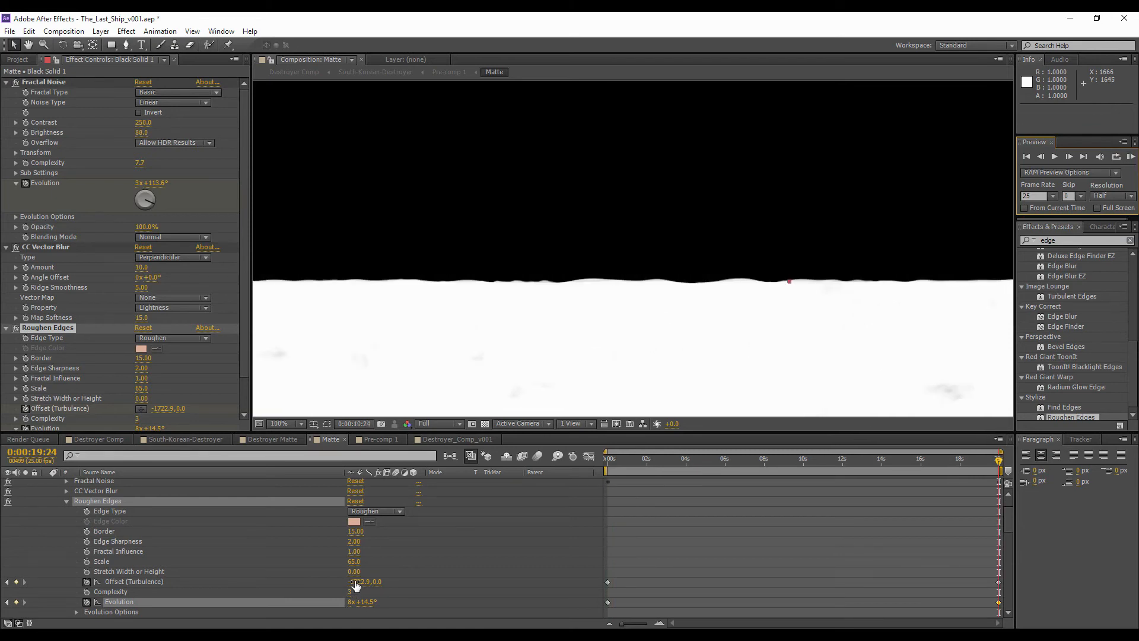
# - Set the upper layer's Roughen Edges Evolution at 0:00:19:24 to 10x+288.5° and its Scale to 50, after undoing an Offset (Turbulence) change
pyautogui.moveTo(380, 582); pyautogui.dragTo(488, 578)
pyautogui.hotkey('ctrl', 'z')
pyautogui.moveTo(363, 602); pyautogui.dragTo(830, 588)
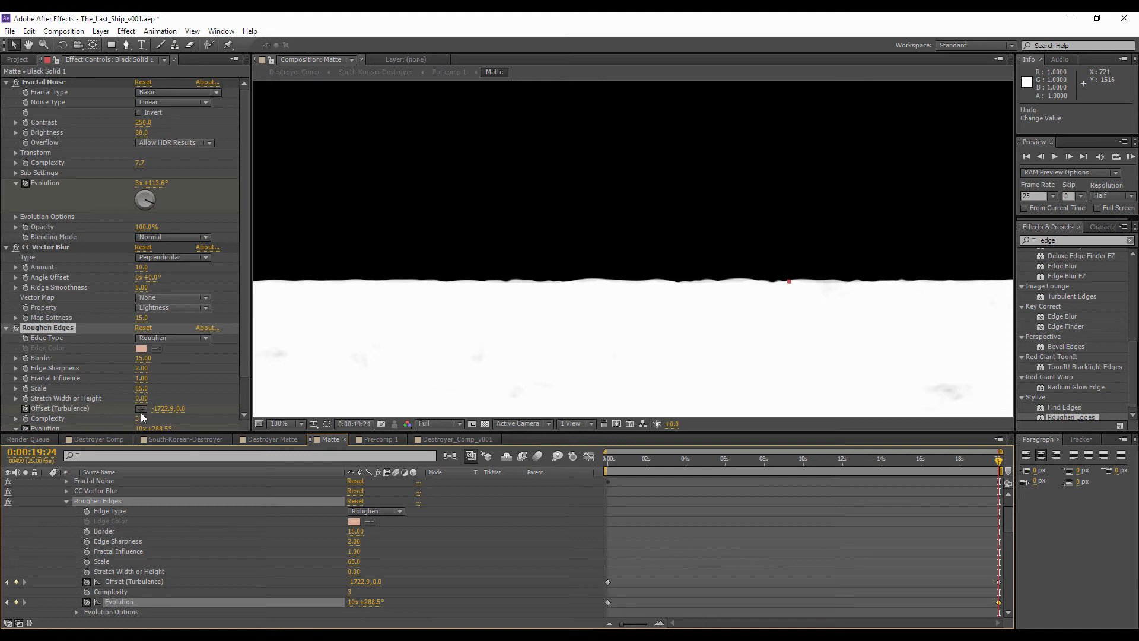
pyautogui.click(143, 389)
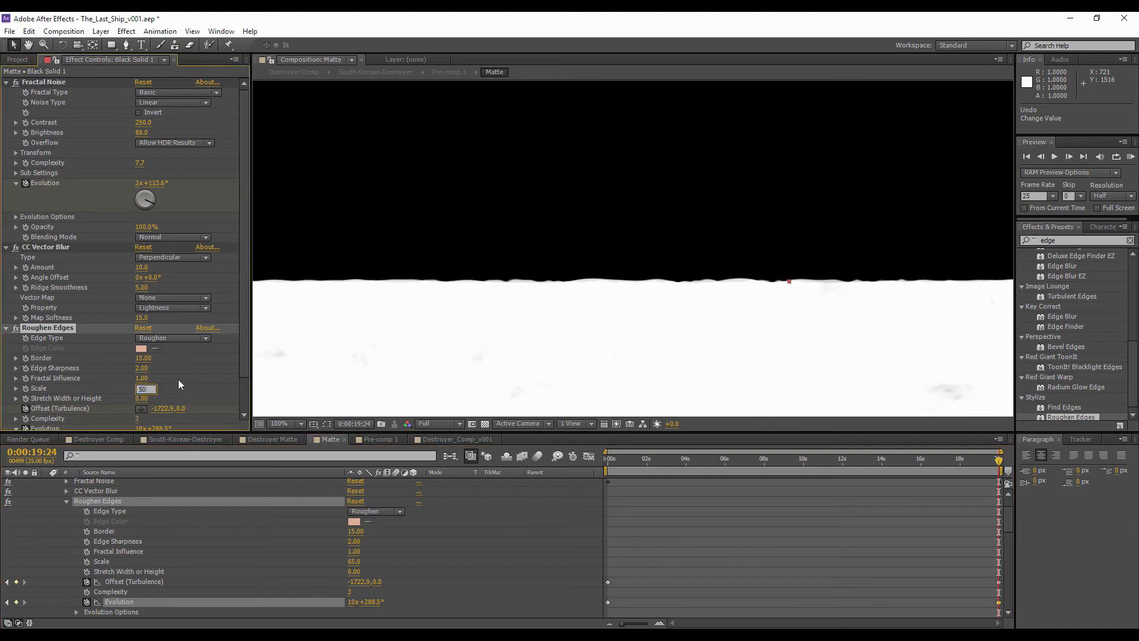
pyautogui.press('Return')
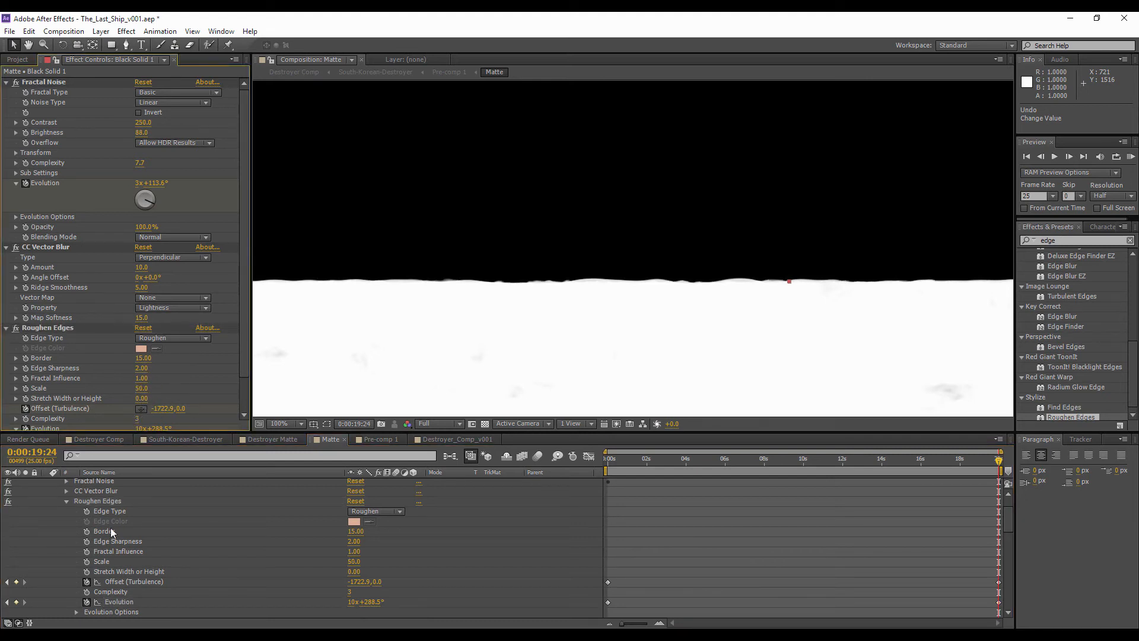
pyautogui.scroll(2, 112, 527)
pyautogui.click(46, 484)
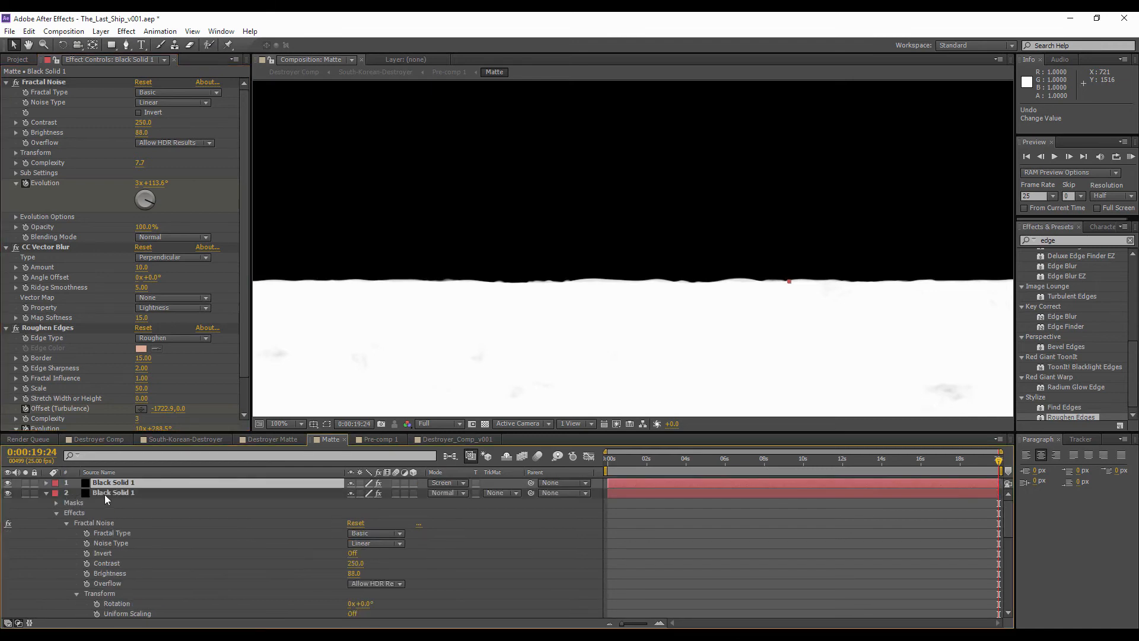
# - On the upper Black Solid 1 layer, set the Roughen Edges Scale to 85 and Complexity to 5
pyautogui.click(104, 494)
pyautogui.click(146, 389)
pyautogui.click(90, 485)
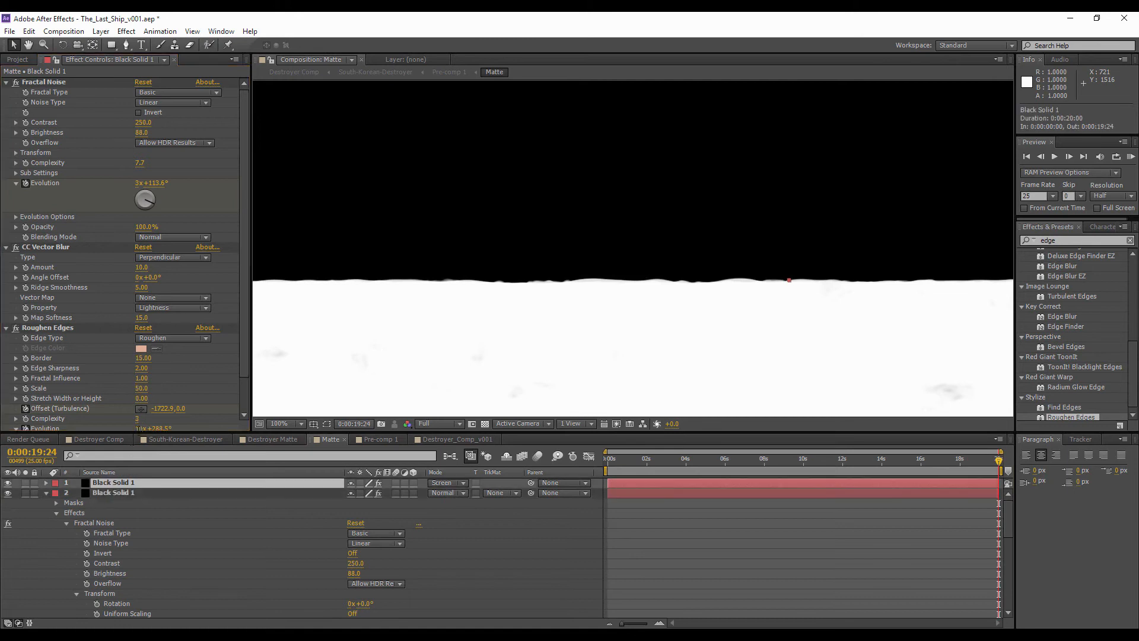
pyautogui.click(143, 389)
pyautogui.press('Return')
pyautogui.click(137, 419)
pyautogui.write('5')
pyautogui.press('Return')
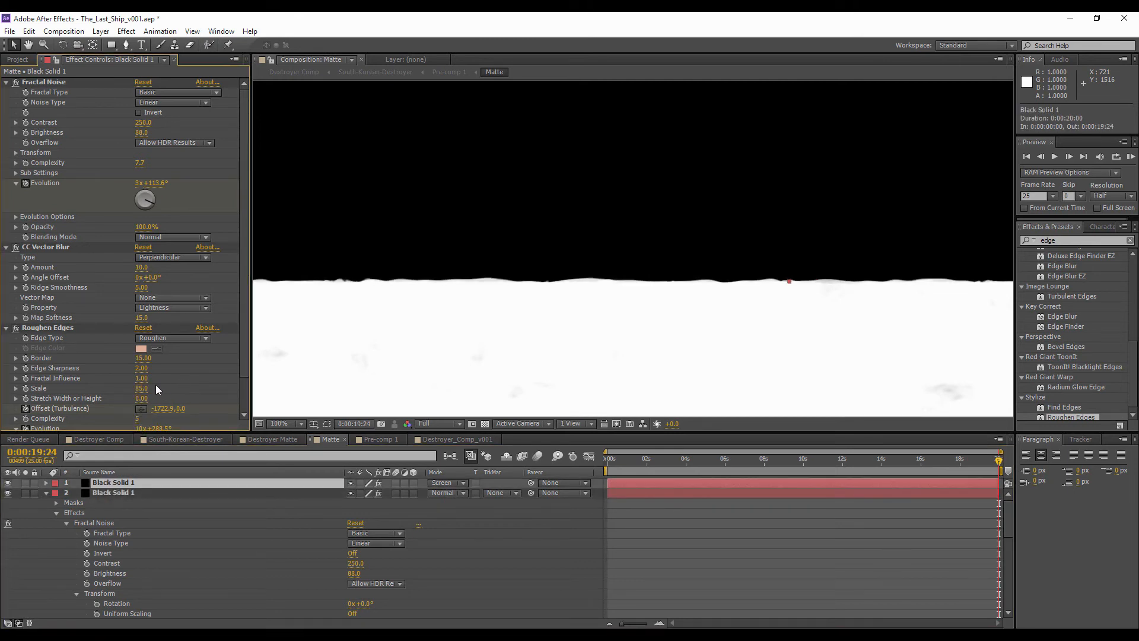
# - Set the Roughen Edges Border of the upper Black Solid 1 layer to 10
pyautogui.click(143, 358)
pyautogui.write('10')
pyautogui.press('Return')
# - Toggle the upper Black Solid 1 layer's visibility repeatedly to compare the matte edge with and without it
pyautogui.click(8, 483)
pyautogui.click(8, 482)
pyautogui.click(7, 483)
pyautogui.click(8, 483)
pyautogui.click(8, 483)
pyautogui.click(8, 483)
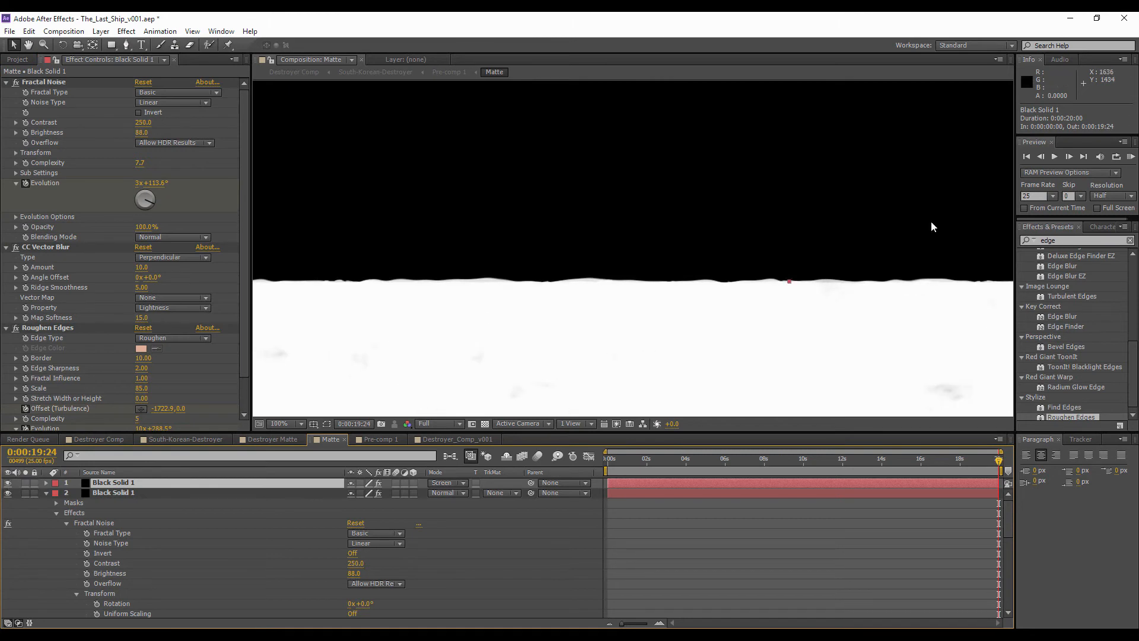
# - Preview the matte's edge motion, first at Half and again with the preview resolution set to Full
pyautogui.click(1131, 156)
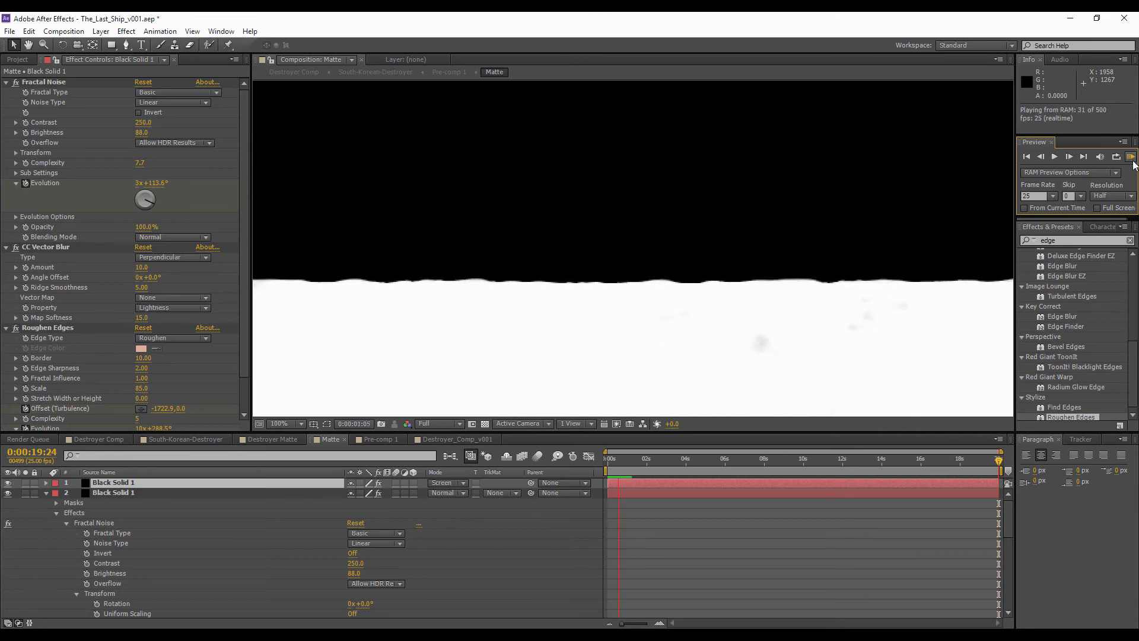
pyautogui.click(1120, 198)
pyautogui.click(1080, 228)
pyautogui.click(1131, 157)
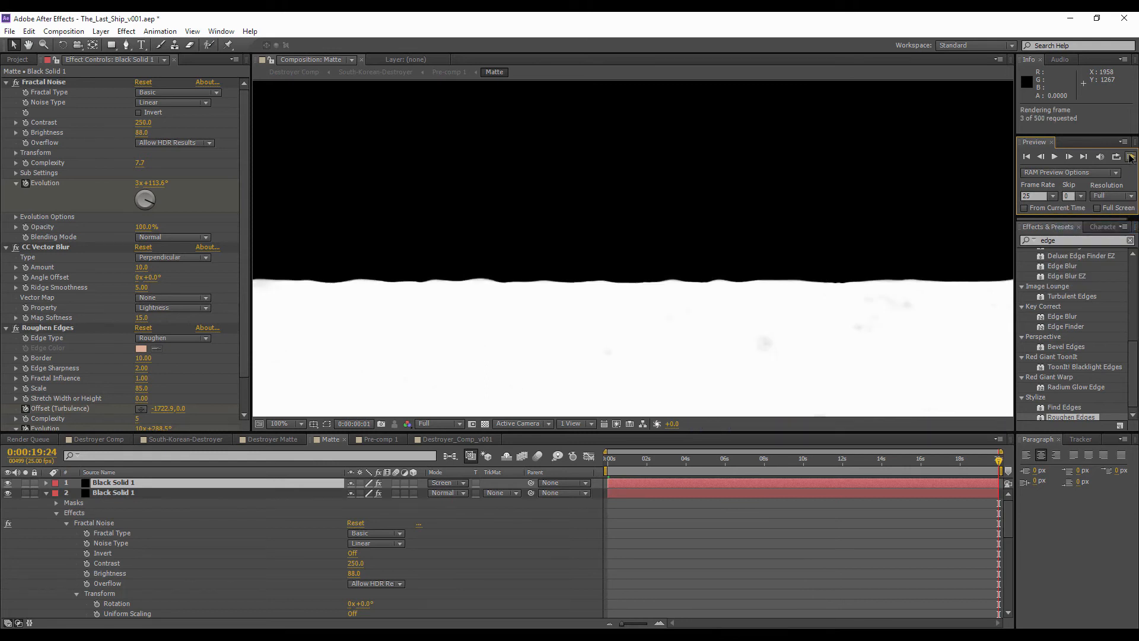
pyautogui.press('Escape')
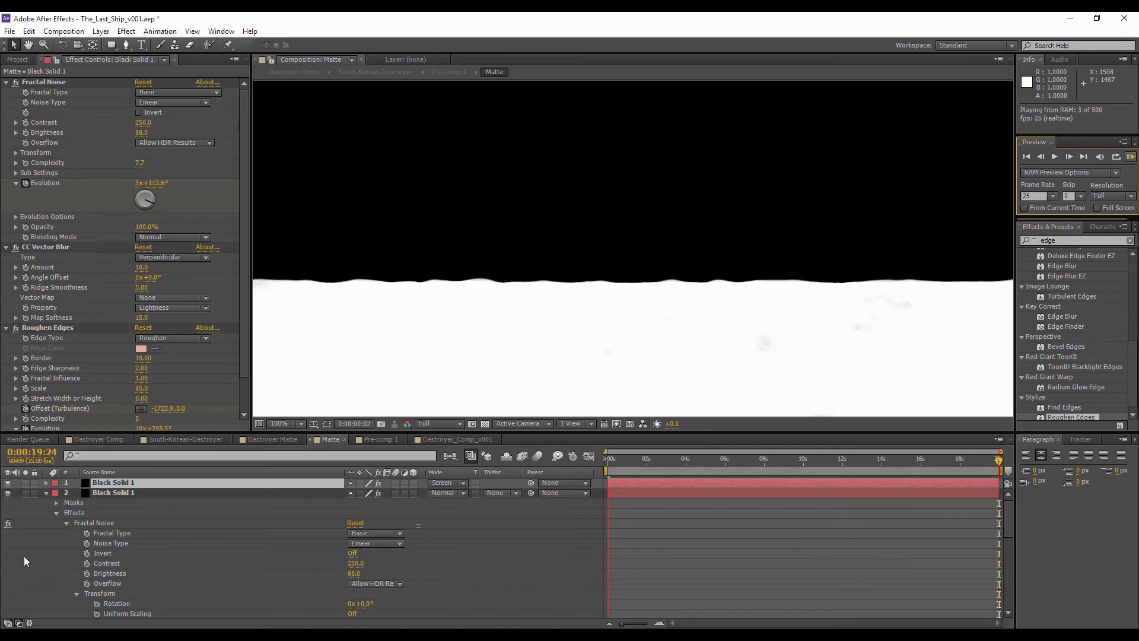
# - Reveal Position on both Black Solid 1 layers and match the upper layer's Position to the lower one's 1870.0, 956.0
pyautogui.click(117, 493)
pyautogui.press('p')
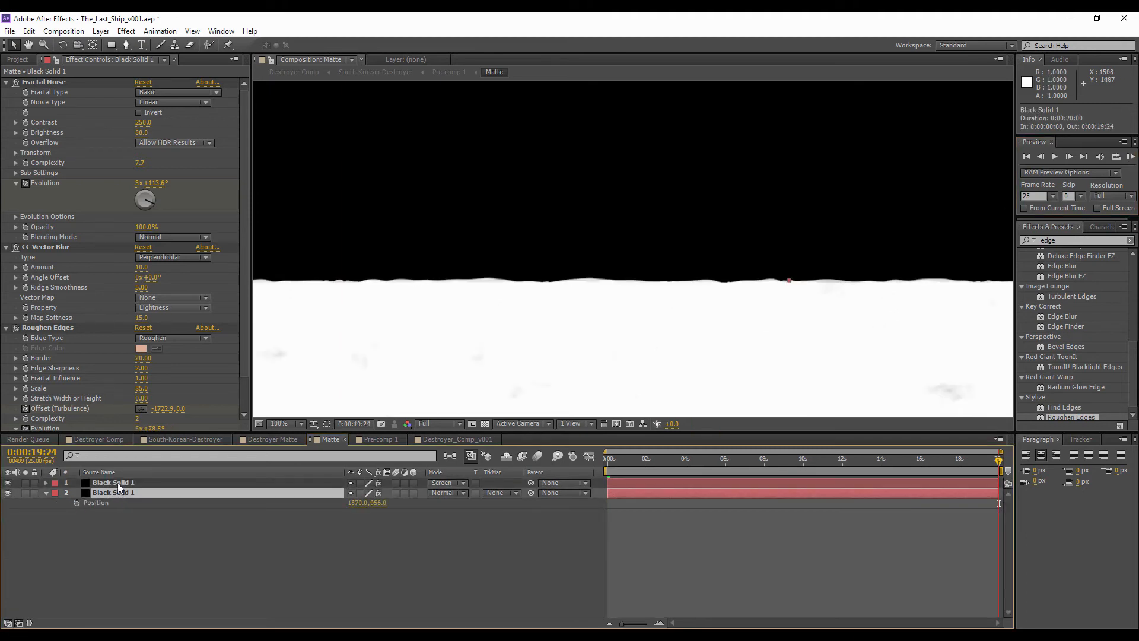
pyautogui.click(118, 483)
pyautogui.press('p')
pyautogui.click(114, 513)
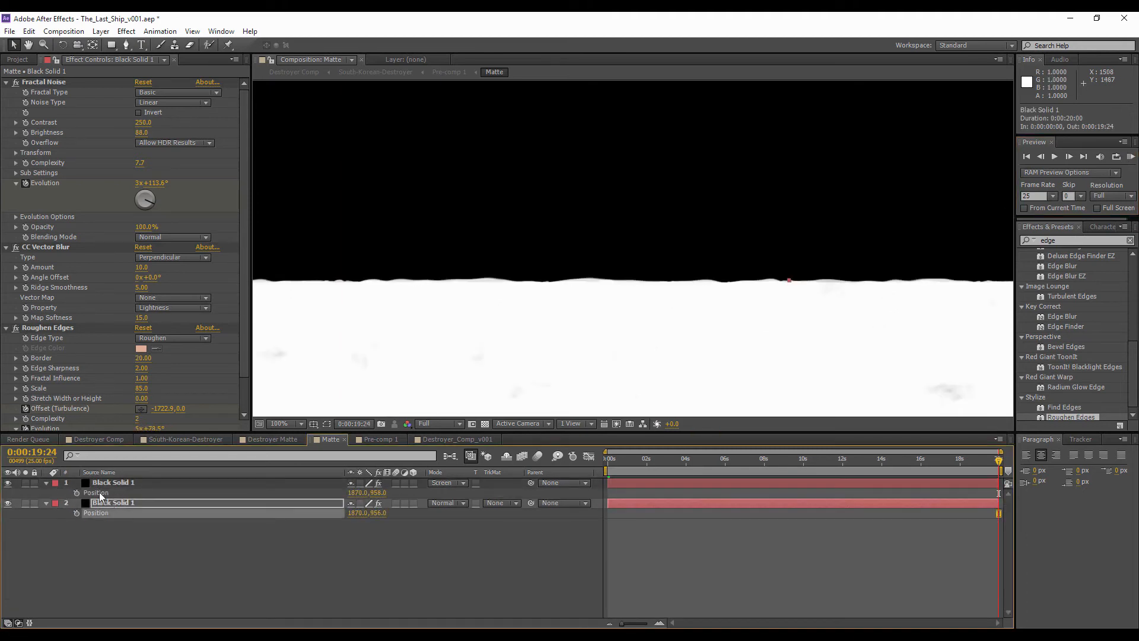
pyautogui.click(99, 492)
pyautogui.click(115, 543)
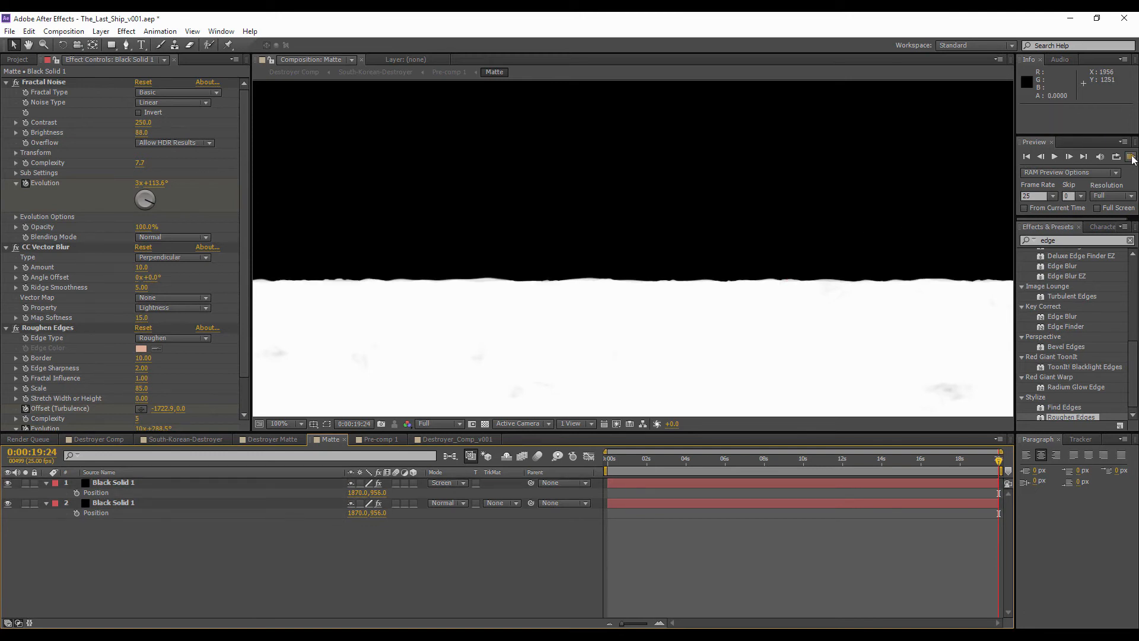
# - Preview the matte's edge motion at full resolution with both layers aligned
pyautogui.click(1130, 156)
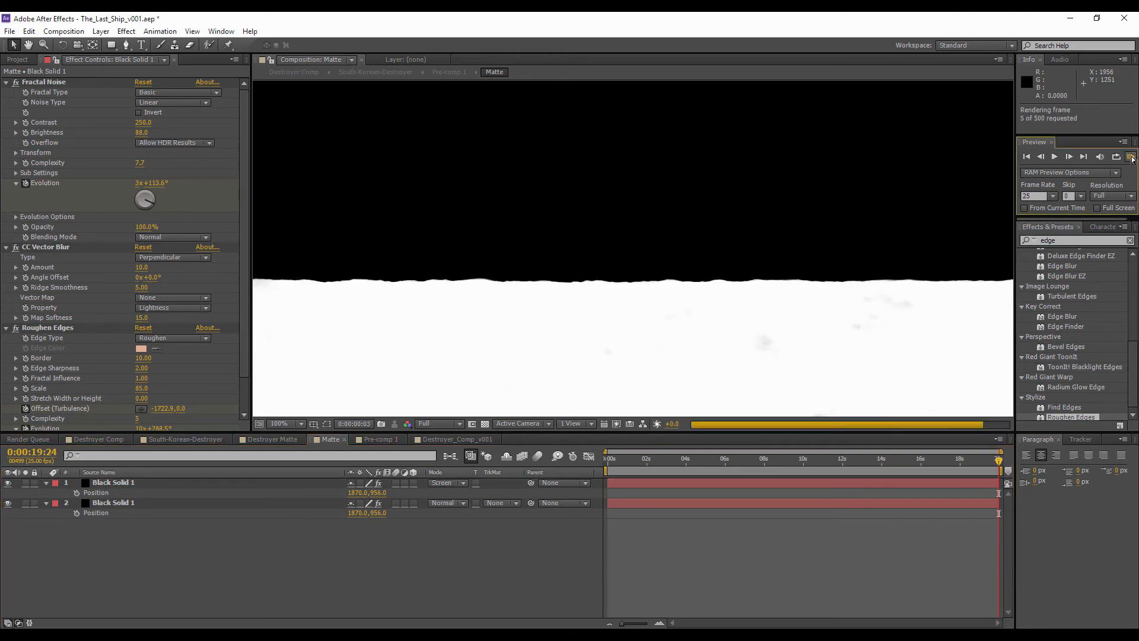
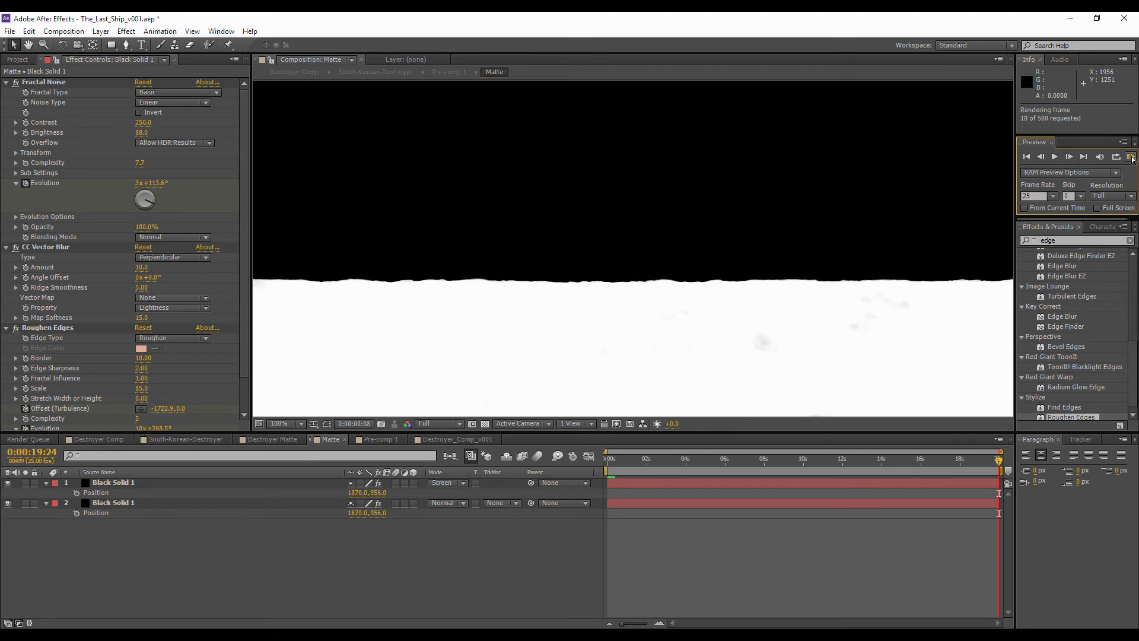
pyautogui.click(1131, 157)
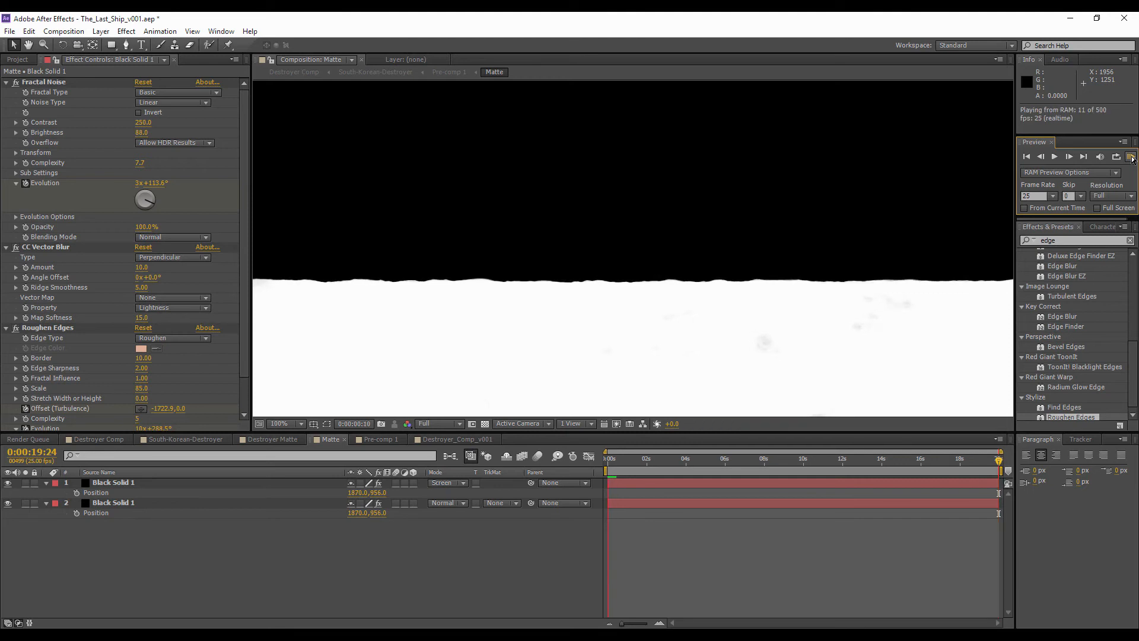
pyautogui.click(1132, 159)
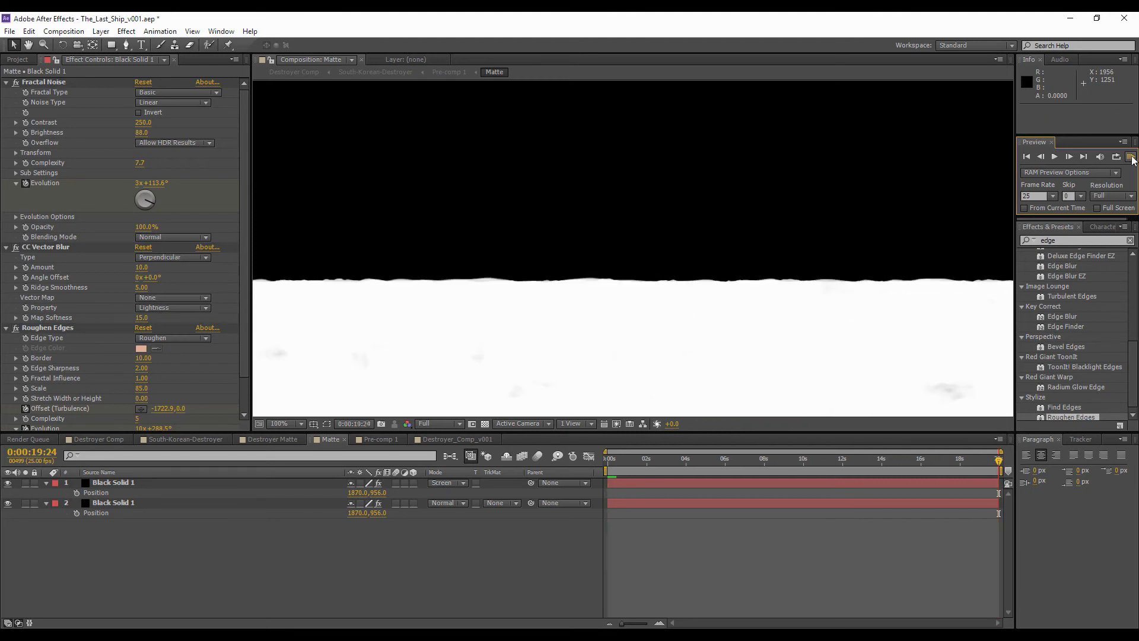
# - In Destroyer Comp, slow both South-Korean-Destroyer layers by adding Position keyframes at 0:00:03:06 and moving them to replace the end keyframes near 10 seconds
pyautogui.click(119, 446)
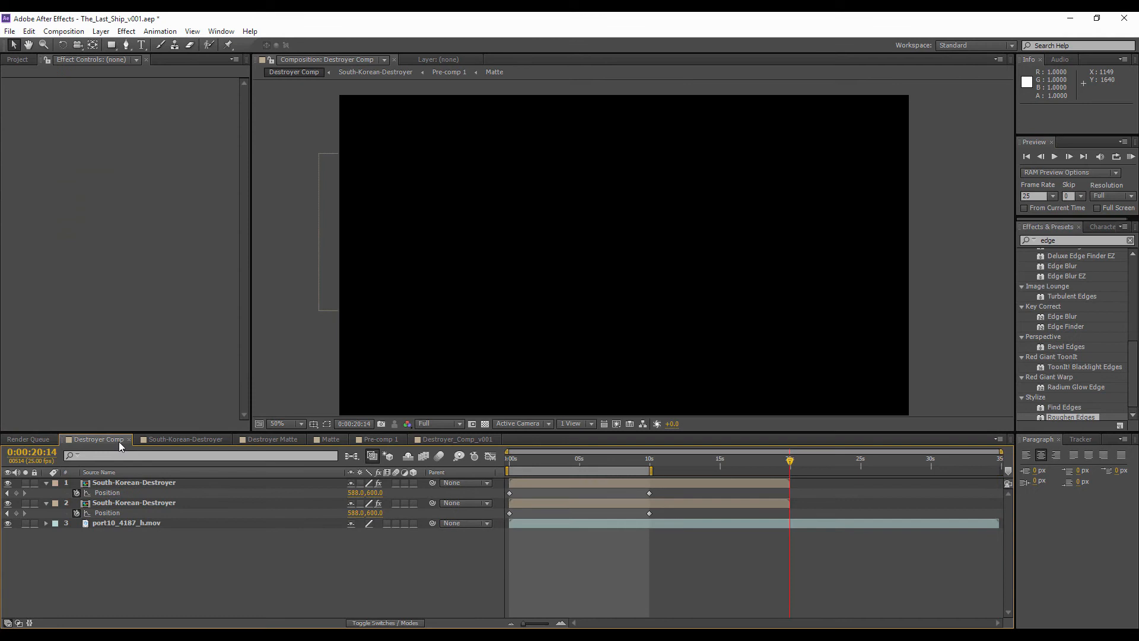
pyautogui.click(137, 504)
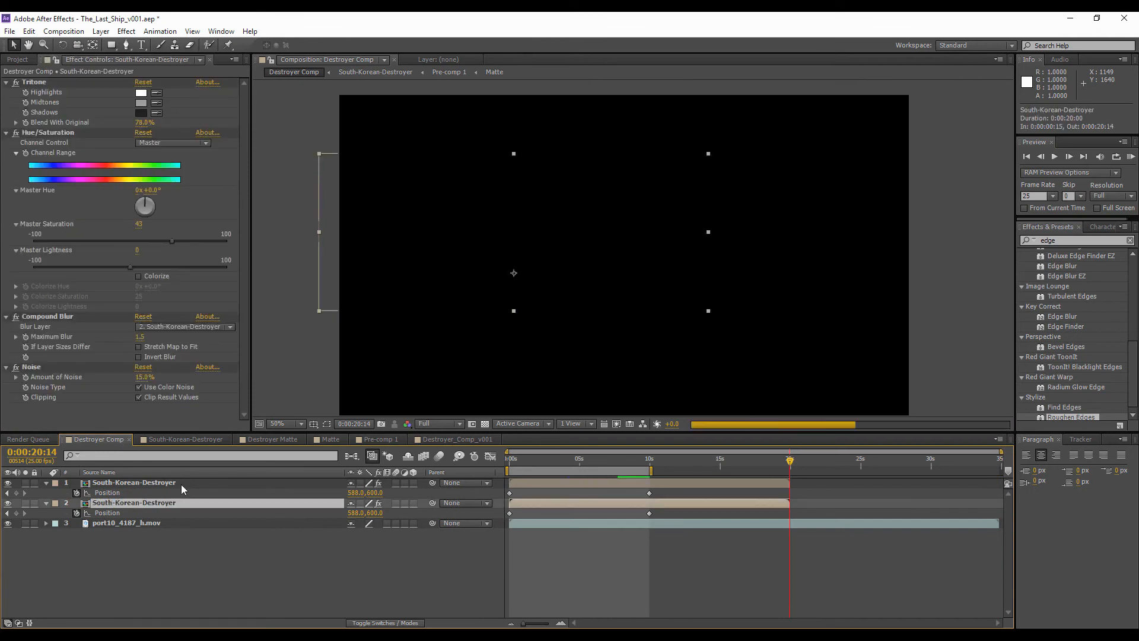
pyautogui.keyDown('shift'); pyautogui.click(184, 483); pyautogui.keyUp('shift')
pyautogui.click(547, 460)
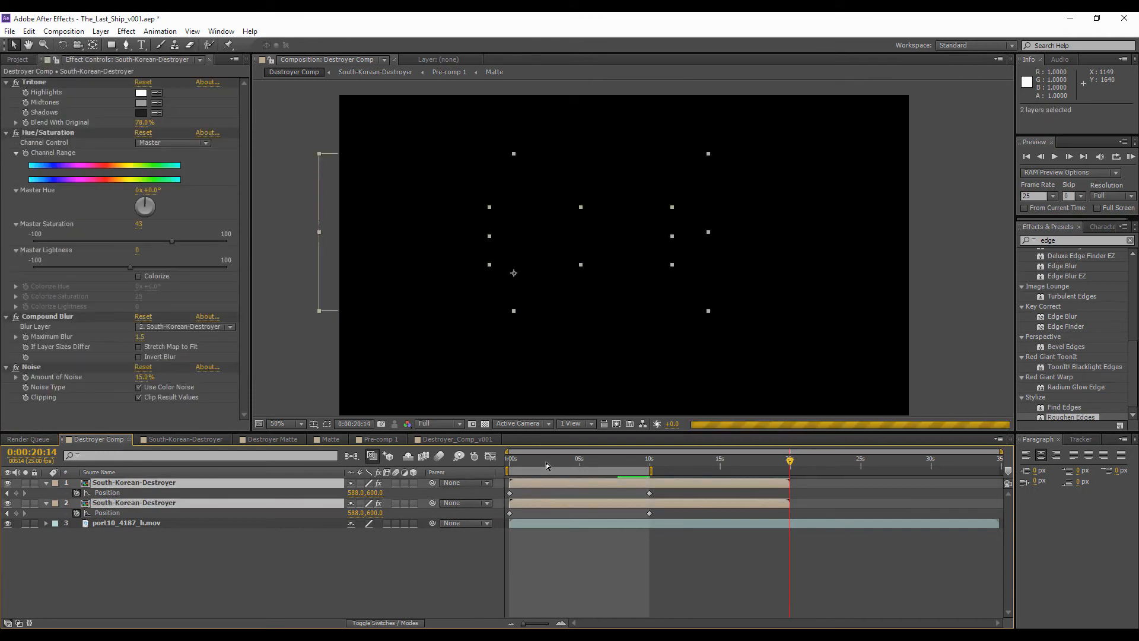
pyautogui.click(17, 493)
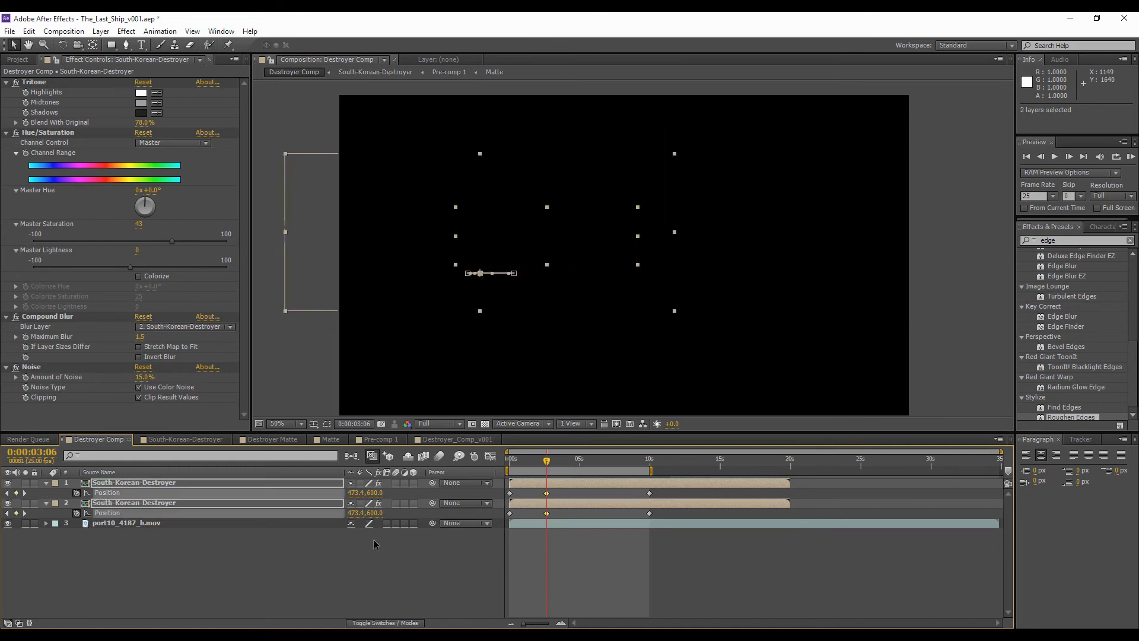
pyautogui.moveTo(547, 494); pyautogui.dragTo(650, 496)
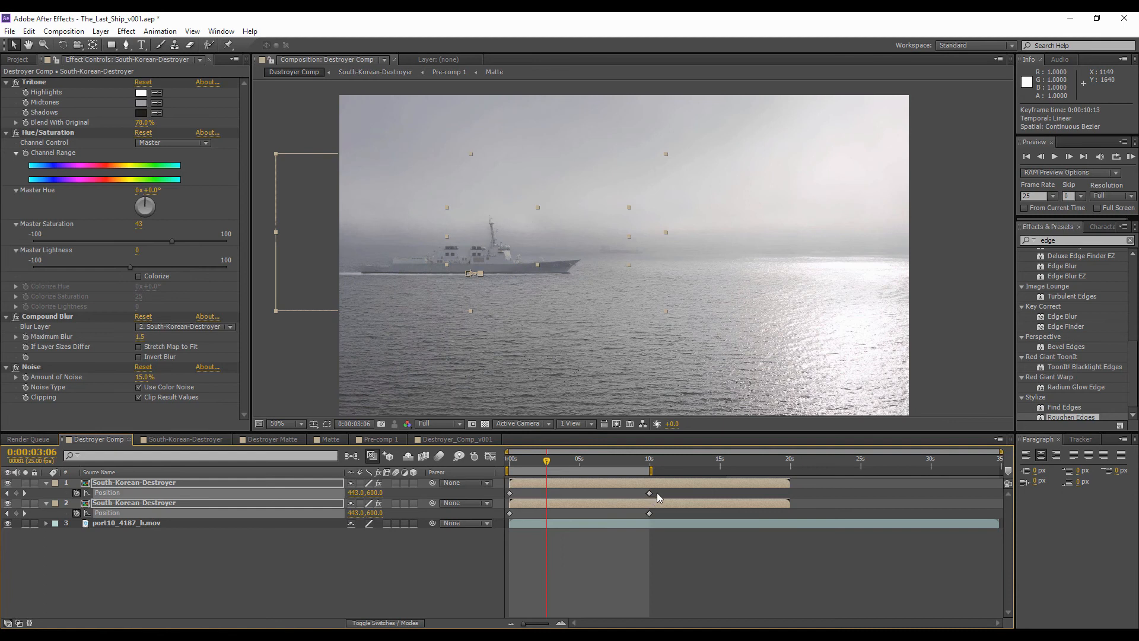
pyautogui.moveTo(646, 493)
pyautogui.mouseDown()
pyautogui.moveTo(627, 493)
pyautogui.moveTo(633, 517)
pyautogui.moveTo(643, 497)
pyautogui.moveTo(654, 502)
pyautogui.mouseUp()
pyautogui.press('Delete')
pyautogui.click(400, 575)
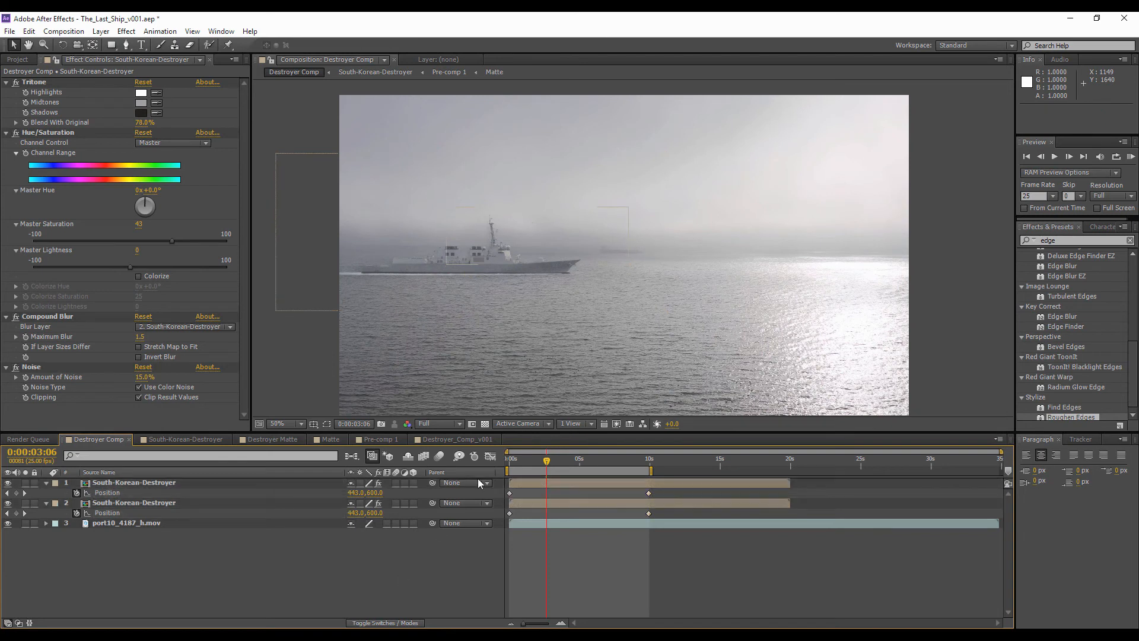
# - Inspect the destroyer's waterline up close and preview its slower movement in Destroyer Comp with the preview resolution set to Half
pyautogui.scroll(2, 438, 267)
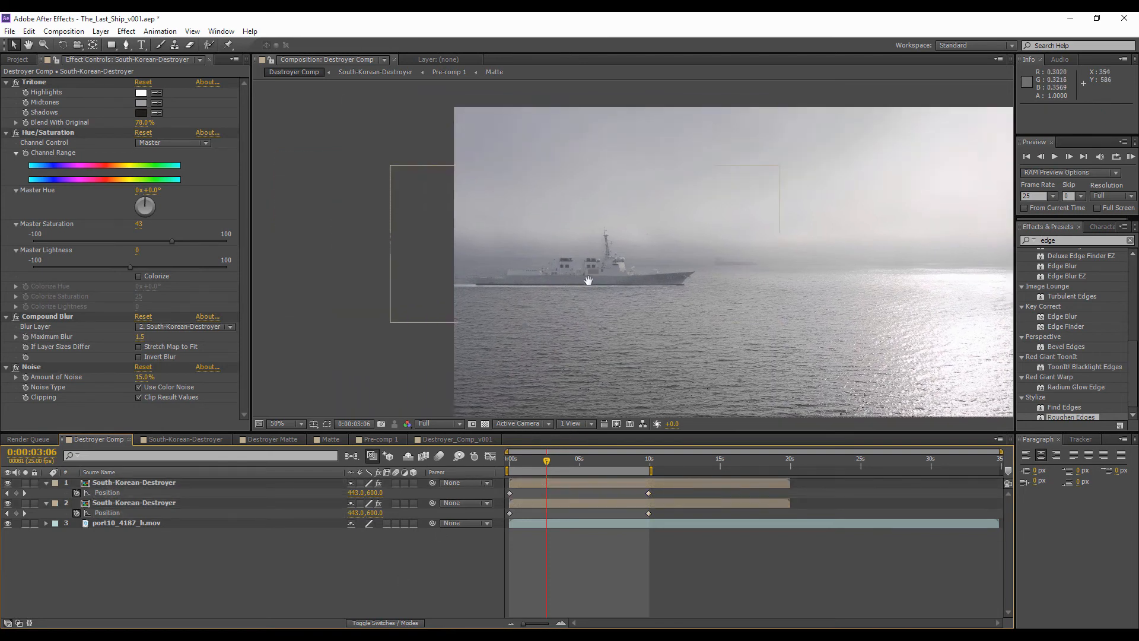
pyautogui.scroll(-3, 677, 336)
pyautogui.scroll(2, 688, 328)
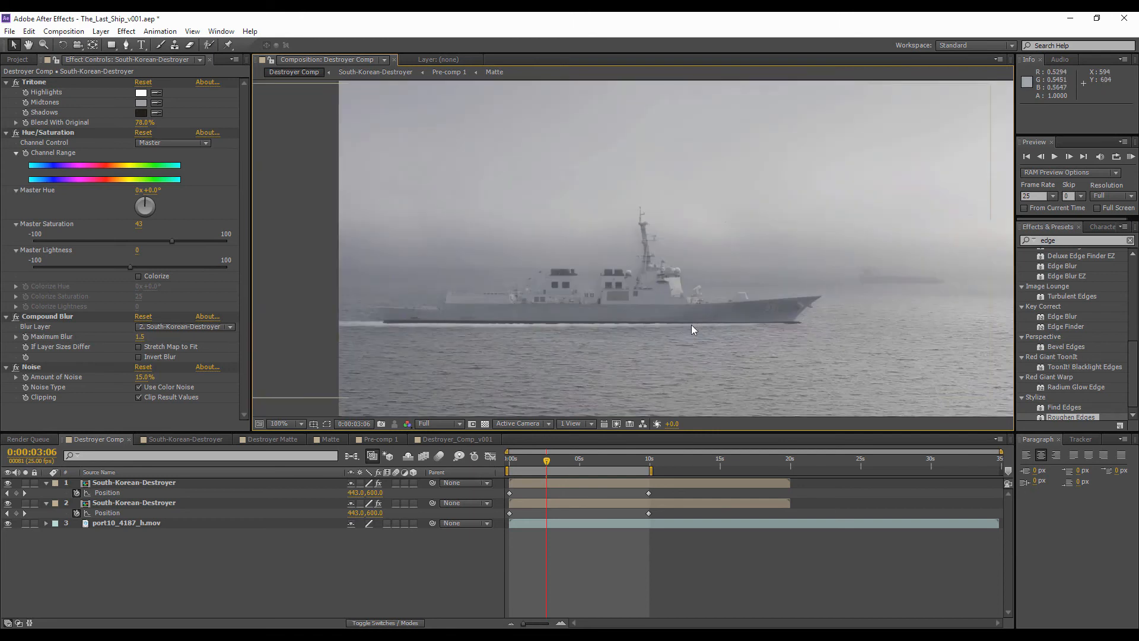
pyautogui.moveTo(695, 325); pyautogui.dragTo(606, 323)
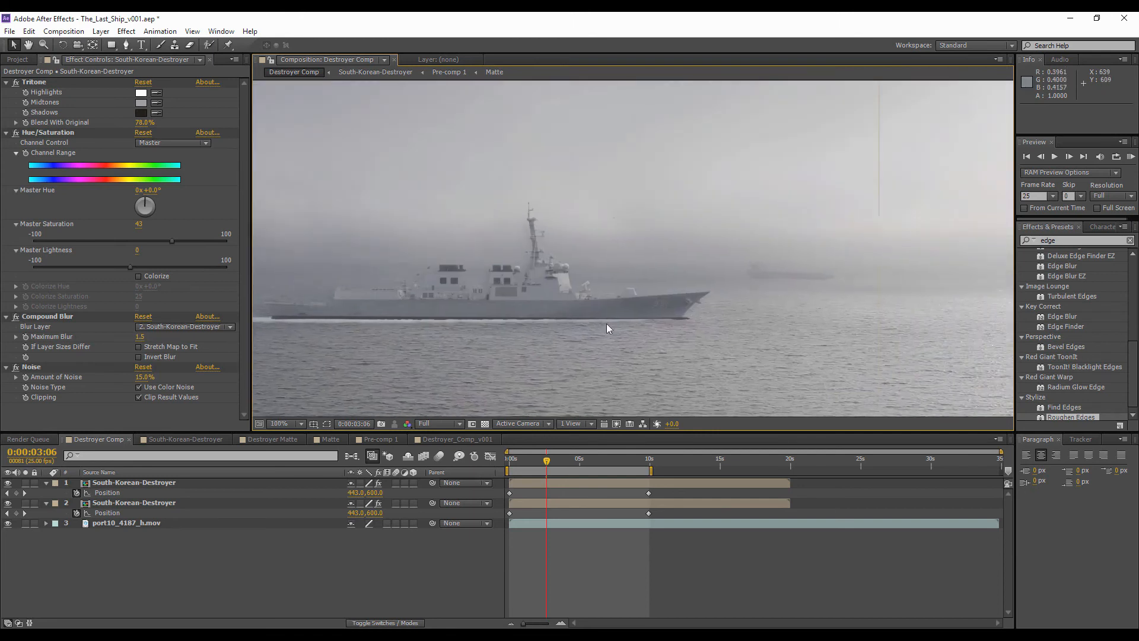
pyautogui.scroll(-2, 606, 322)
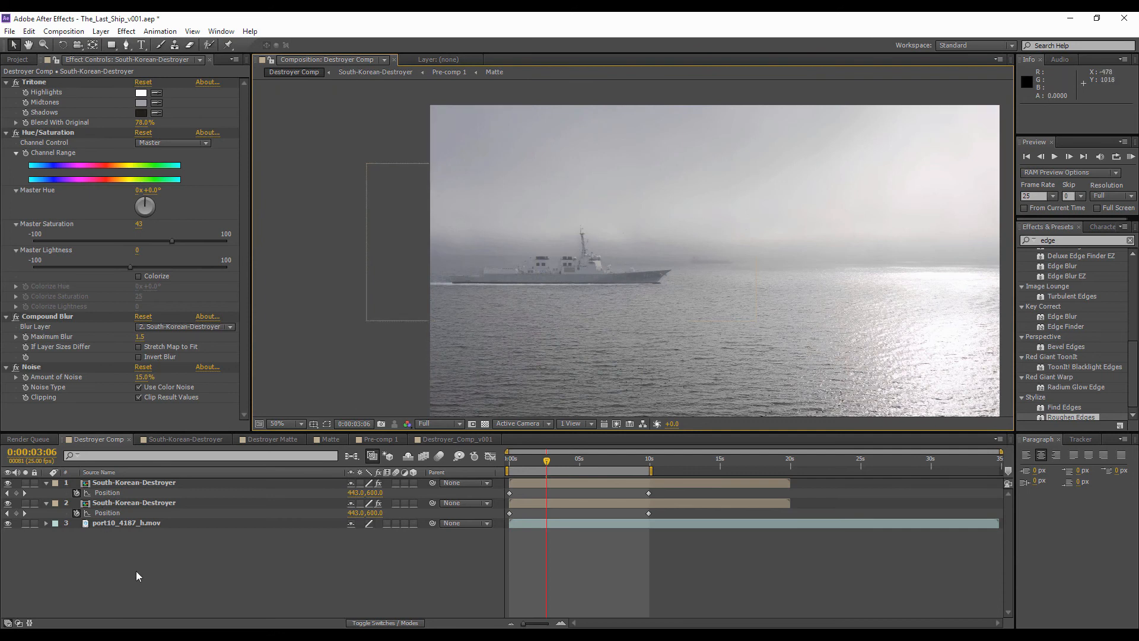
pyautogui.click(1101, 198)
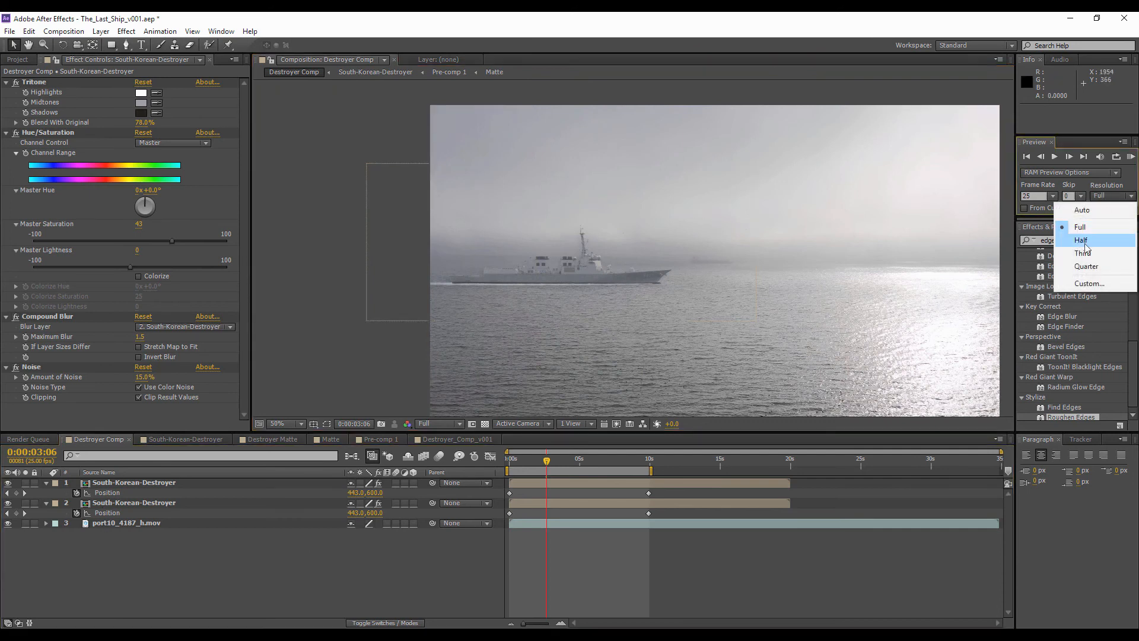
pyautogui.click(1085, 243)
pyautogui.scroll(2, 473, 277)
pyautogui.moveTo(770, 232); pyautogui.dragTo(353, 315)
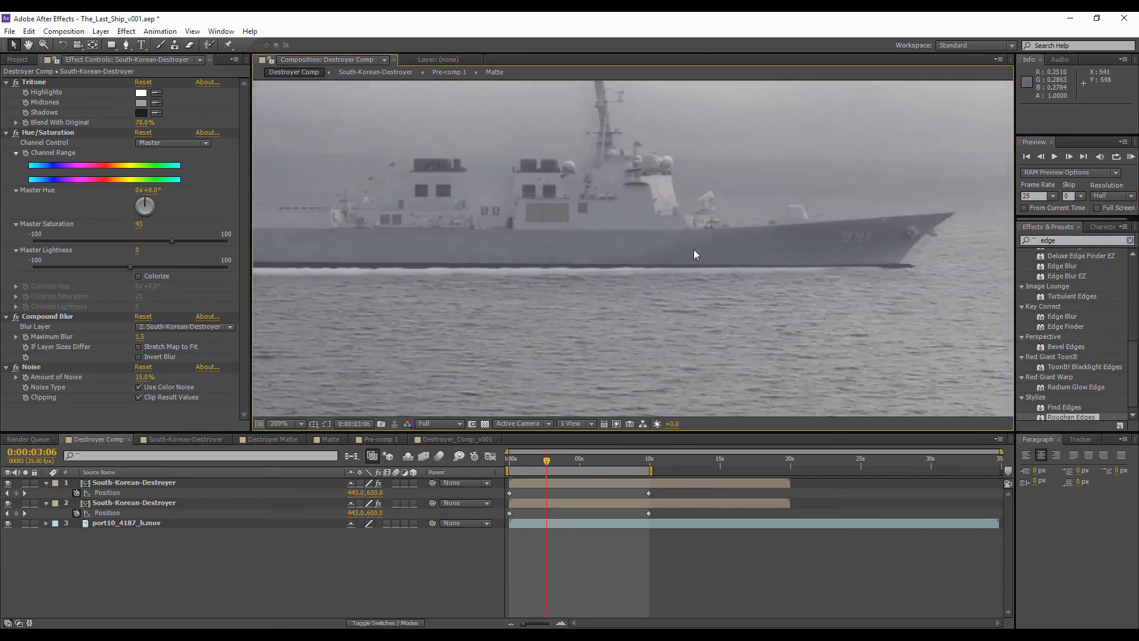
pyautogui.click(1131, 157)
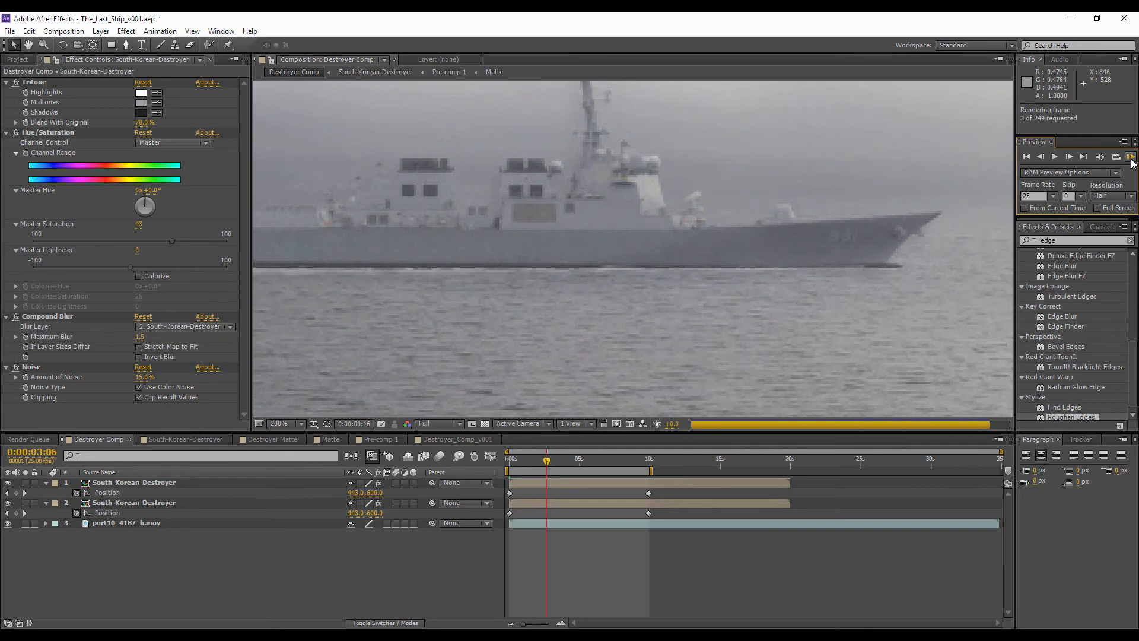
pyautogui.click(1132, 157)
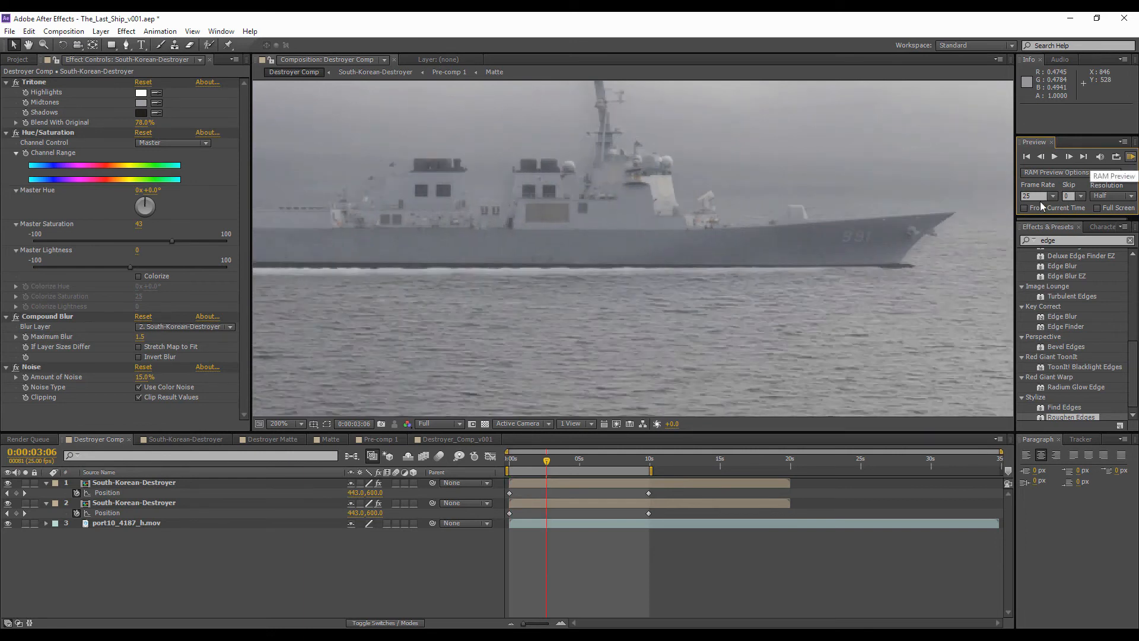
# - Check the waterline in the South-Korean-Destroyer composition, and in the Matte composition set the Roughen Edges Scale of both Black Solid 1 layers to 100
pyautogui.doubleClick(122, 503)
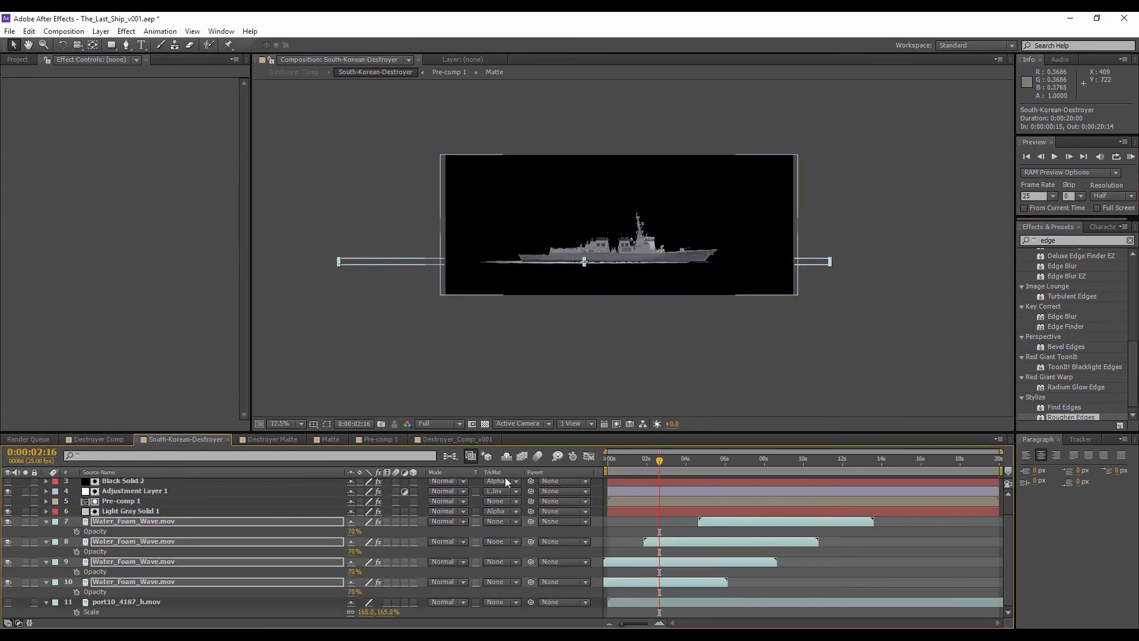
pyautogui.scroll(3, 630, 307)
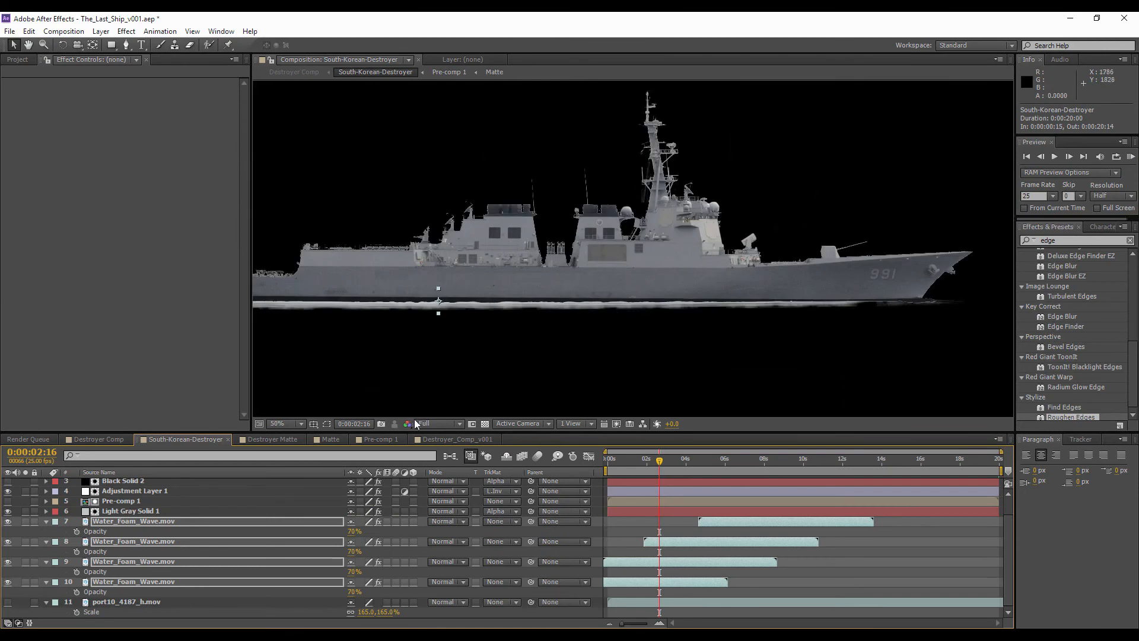
pyautogui.click(328, 442)
pyautogui.click(122, 502)
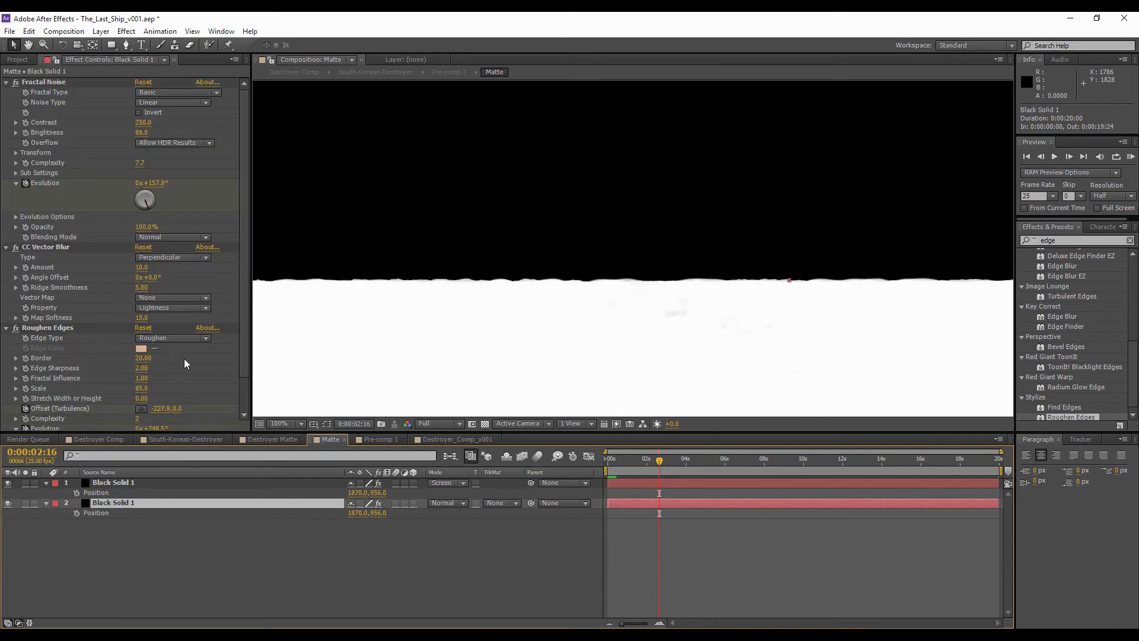
pyautogui.scroll(-1, 183, 358)
pyautogui.click(143, 350)
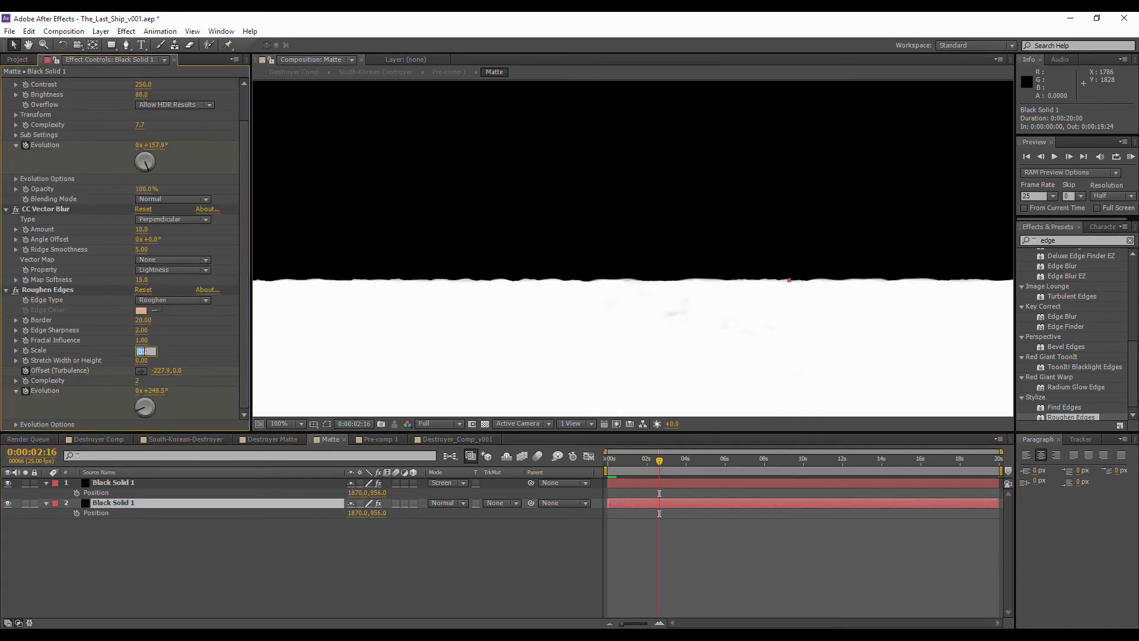
pyautogui.click(114, 484)
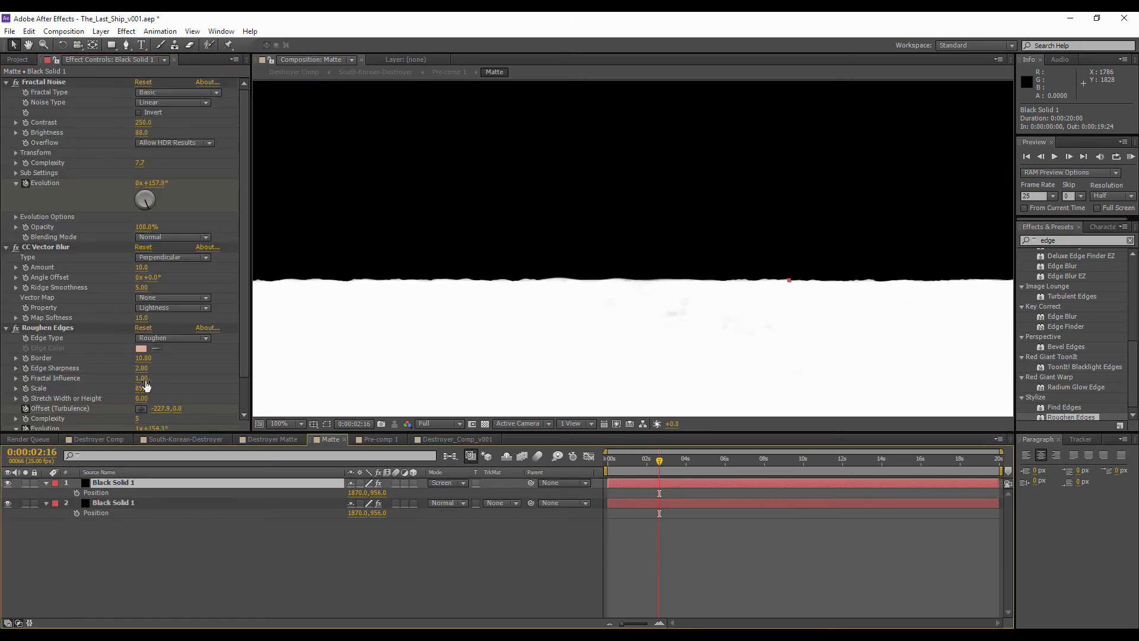
pyautogui.click(143, 388)
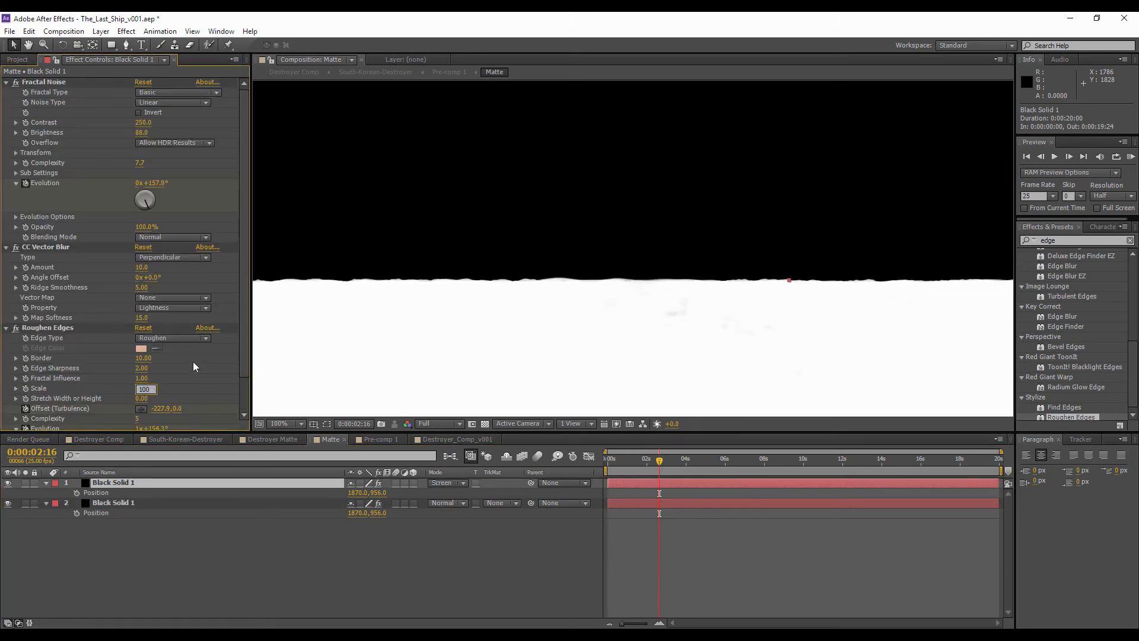
# - Set the Roughen Edges Border to 25 on the lower and upper Black Solid 1 layers
pyautogui.click(127, 504)
pyautogui.click(144, 358)
pyautogui.write('25')
pyautogui.press('Return')
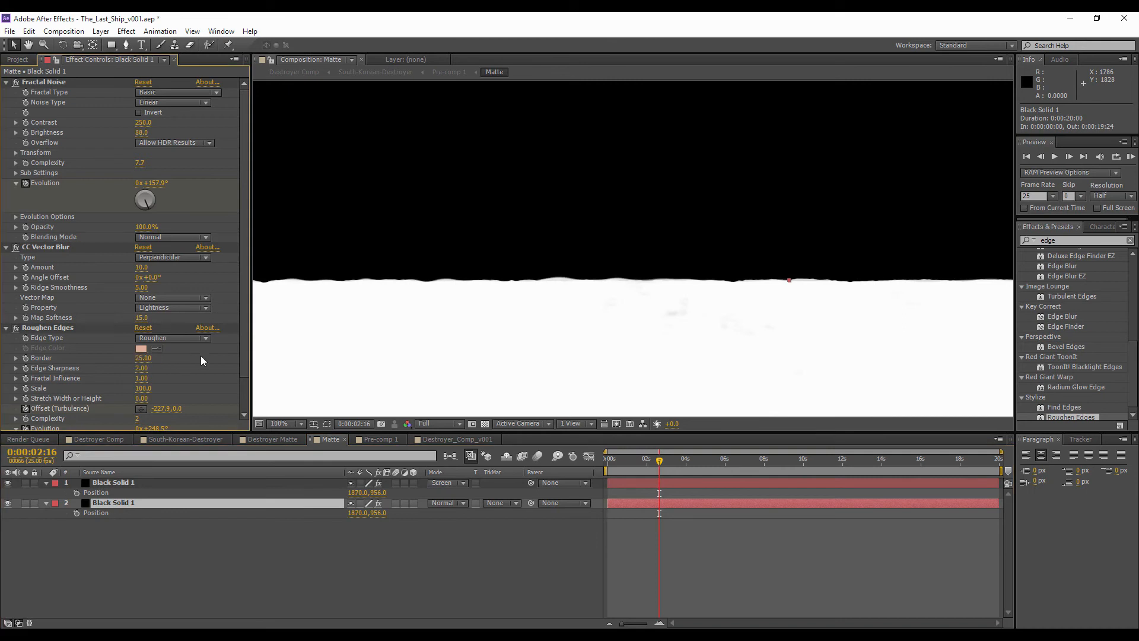
pyautogui.click(121, 486)
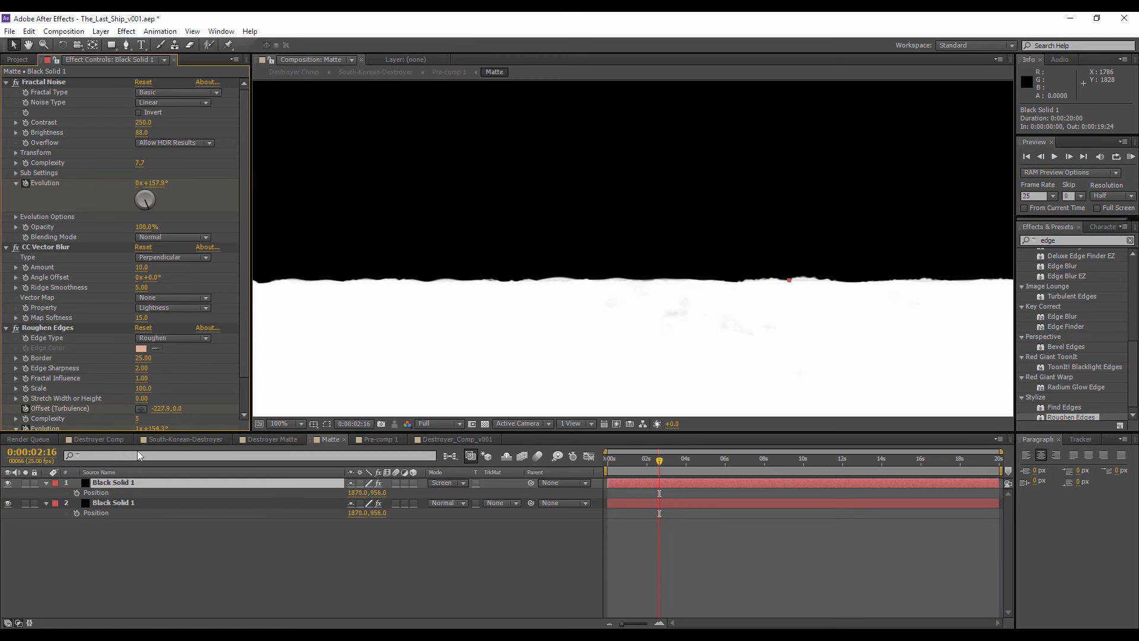
# - Toggle the upper Black Solid 1 layer's visibility to compare the matte with the wider rough-edge borders
pyautogui.click(8, 483)
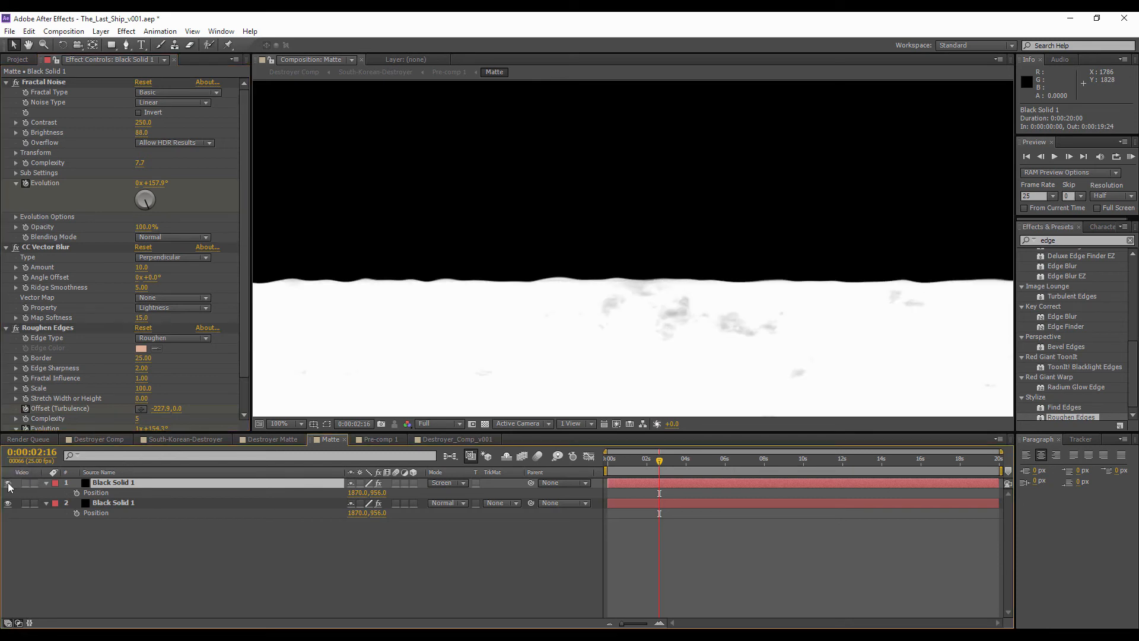
pyautogui.click(8, 483)
pyautogui.click(8, 483)
pyautogui.click(7, 483)
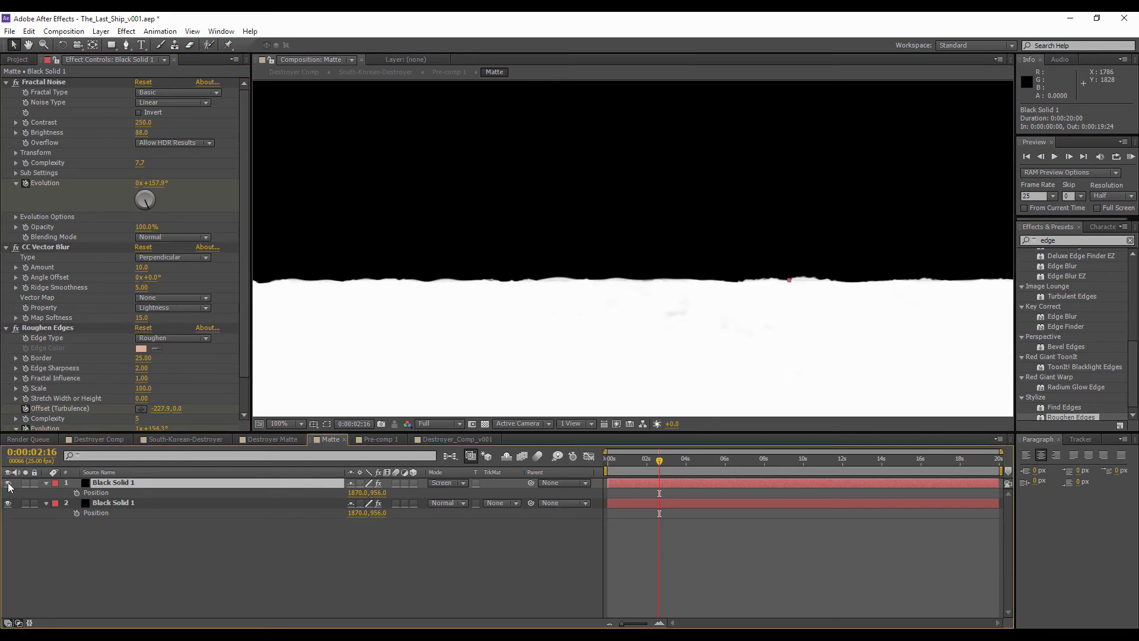
# - Reduce the upper Black Solid 1 layer's Roughen Edges Border to 10 and set its Edge Sharpness to 1
pyautogui.click(144, 357)
pyautogui.write('15')
pyautogui.press('Return')
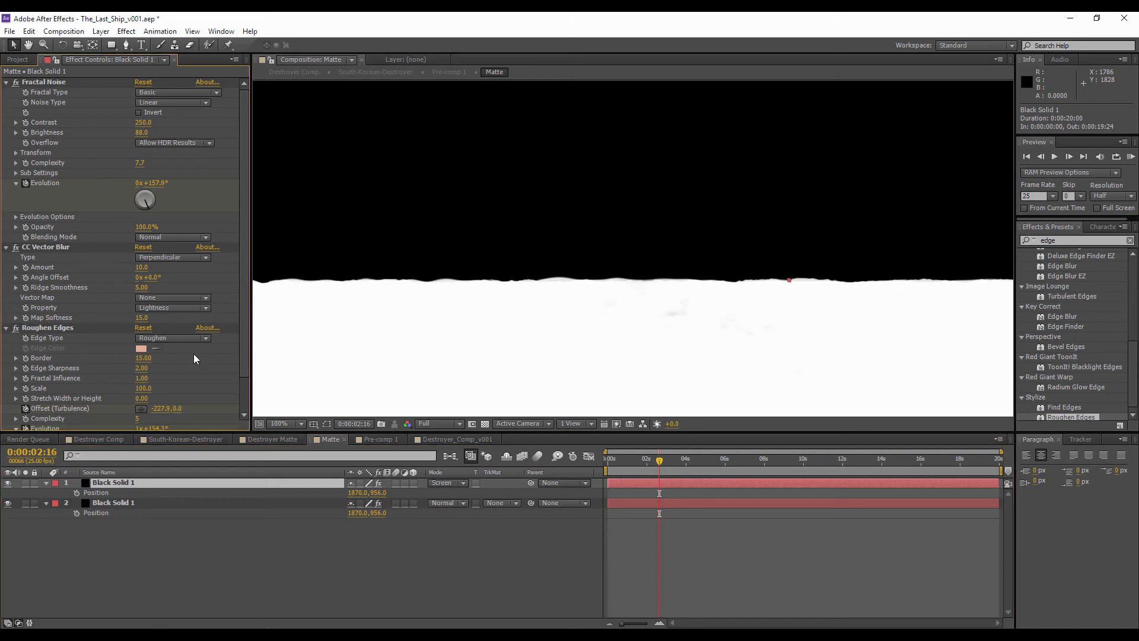
pyautogui.click(144, 357)
pyautogui.write('10')
pyautogui.press('Return')
pyautogui.click(144, 368)
pyautogui.write('1')
pyautogui.press('Return')
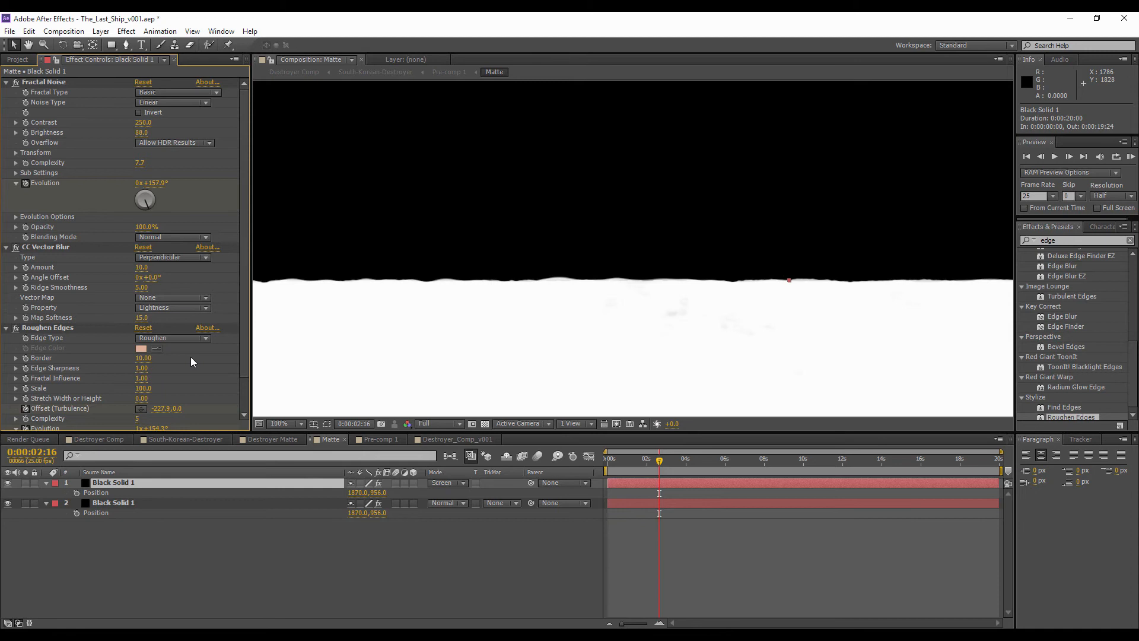
# - Check the refined waterline in Destroyer Comp and view the whole ship in the South-Korean-Destroyer composition
pyautogui.click(108, 438)
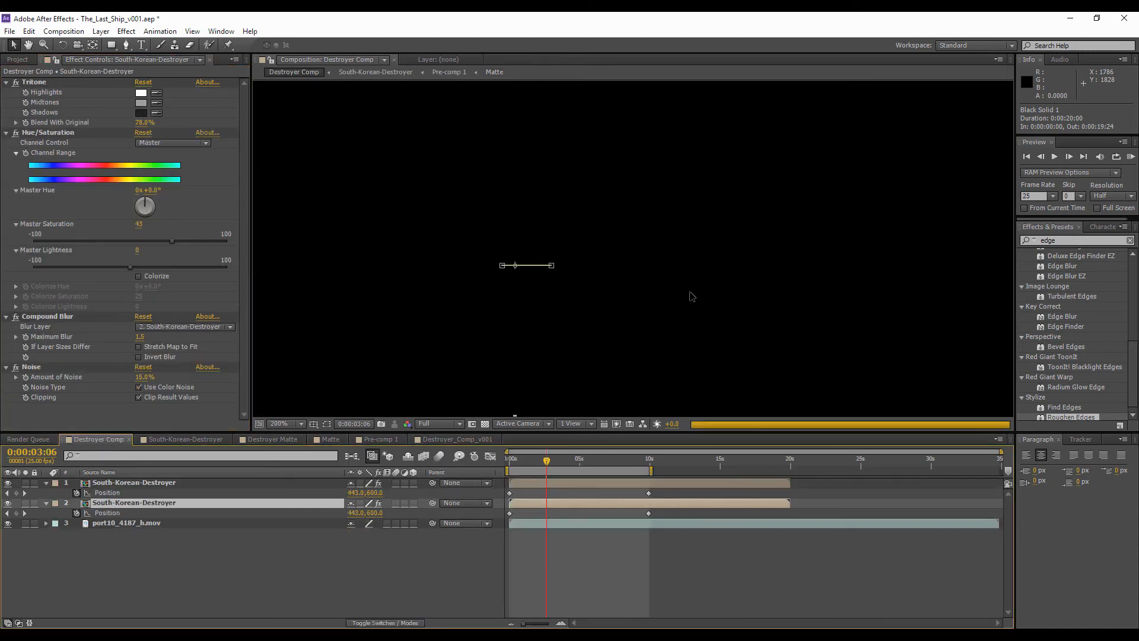
pyautogui.click(272, 554)
pyautogui.click(169, 440)
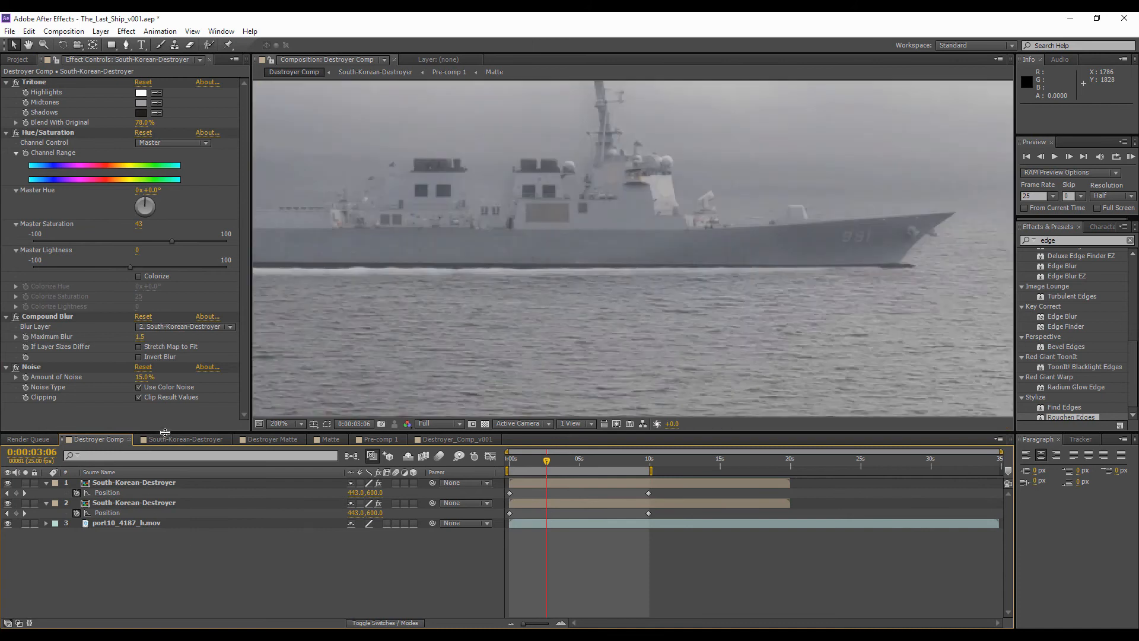
pyautogui.scroll(-2, 580, 303)
pyautogui.scroll(1, 580, 303)
pyautogui.scroll(-1, 713, 258)
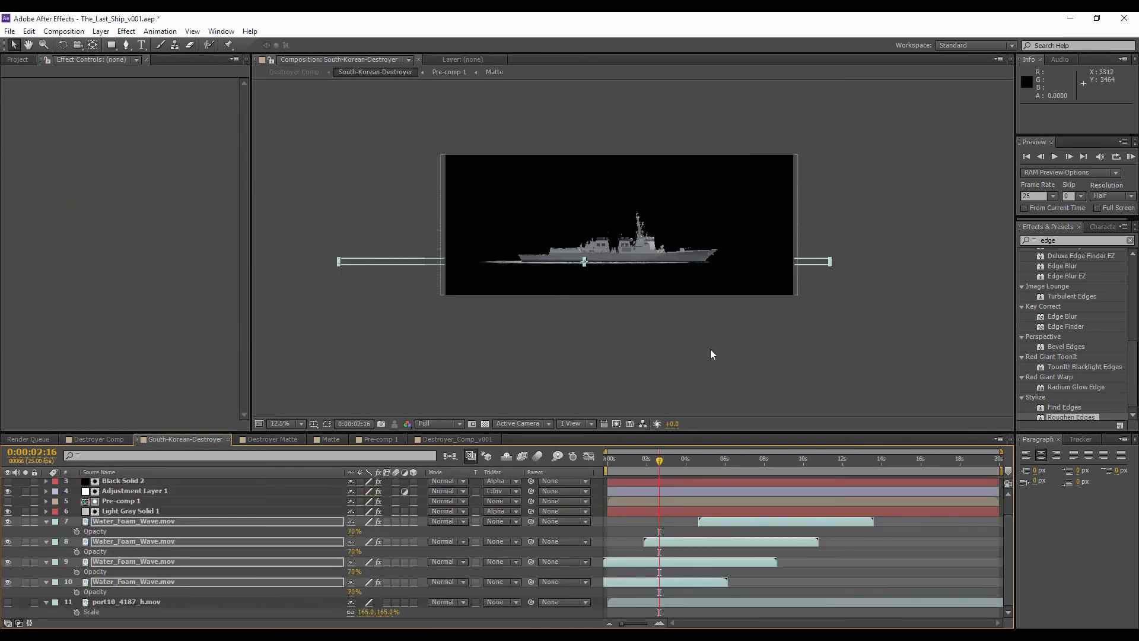
pyautogui.scroll(1, 647, 291)
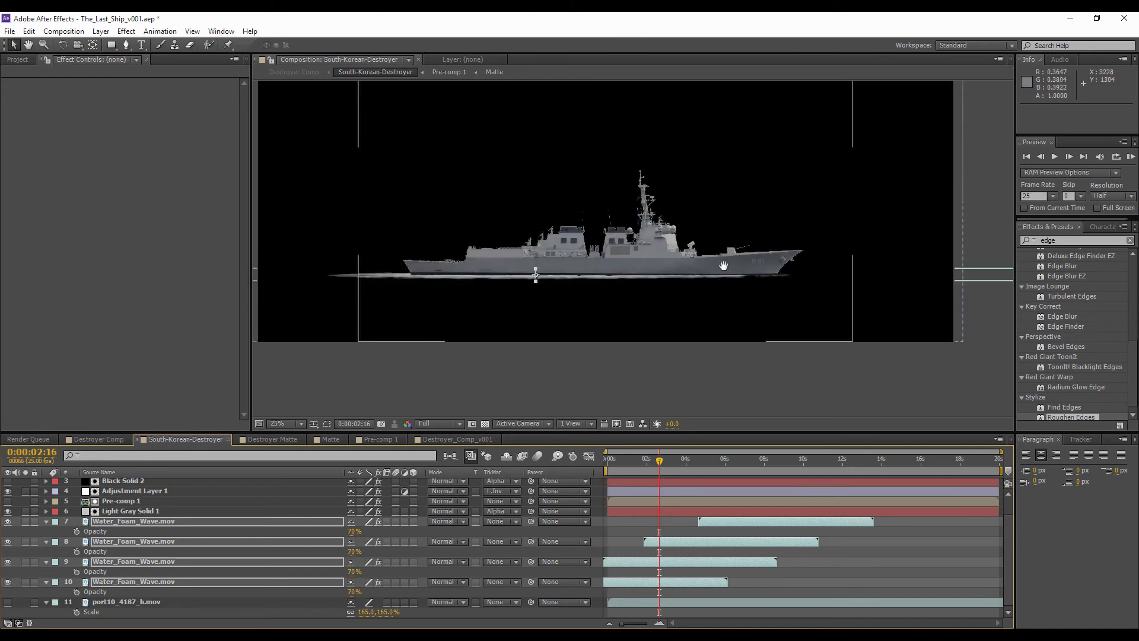
pyautogui.scroll(-1, 702, 290)
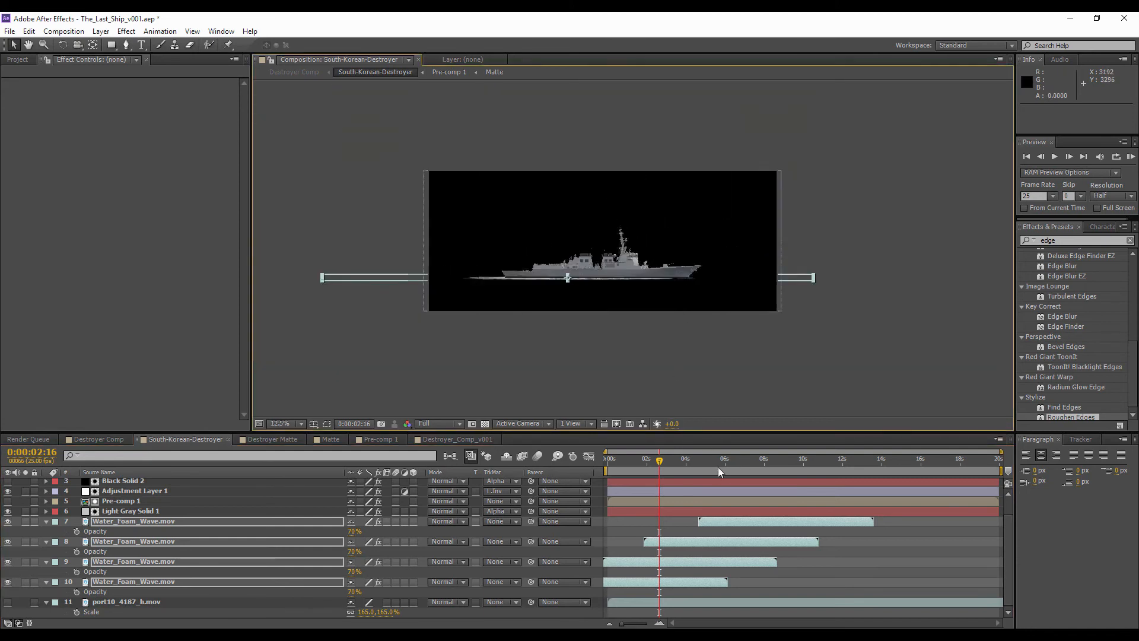
# - Shorten the South-Korean-Destroyer composition's work area so that it ends at 0:00:07:00
pyautogui.click(719, 463)
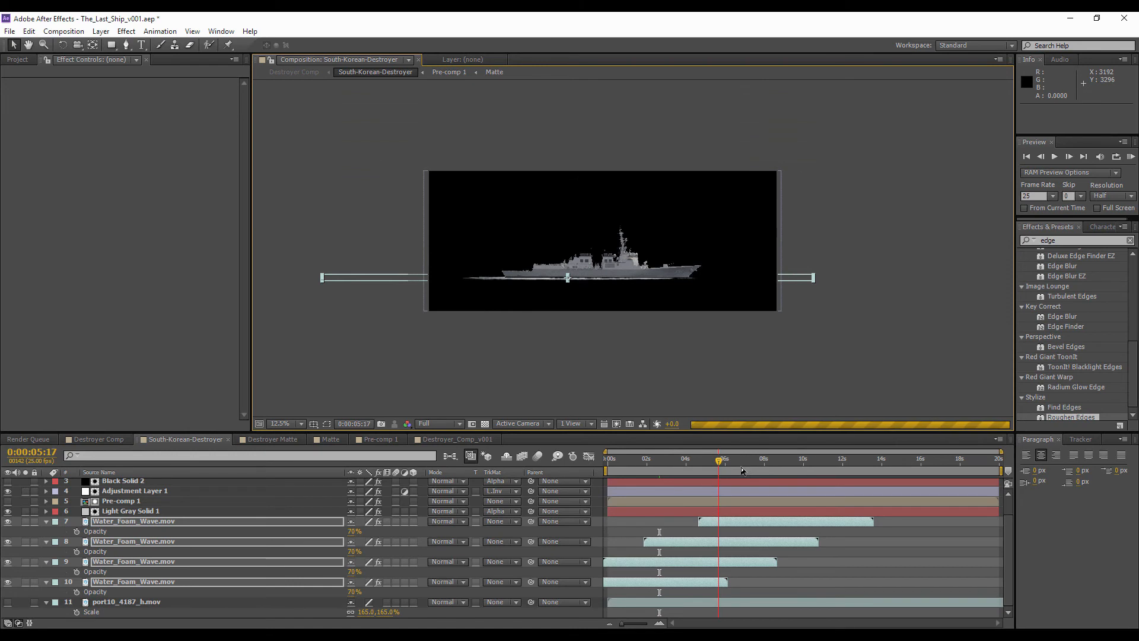
pyautogui.click(744, 462)
pyautogui.click(661, 624)
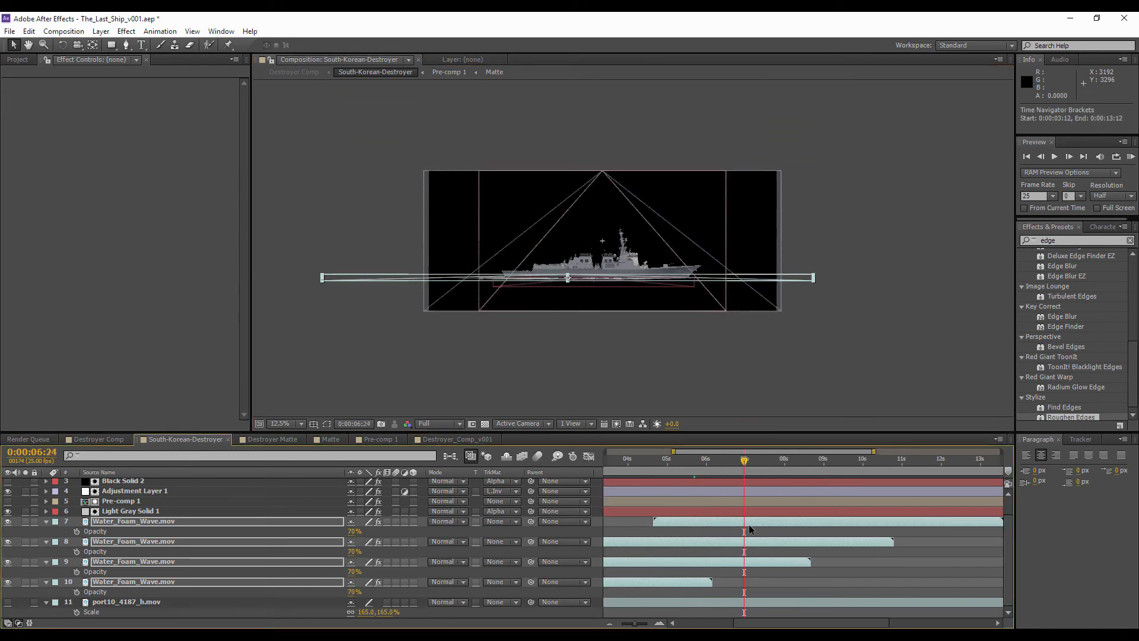
pyautogui.click(746, 462)
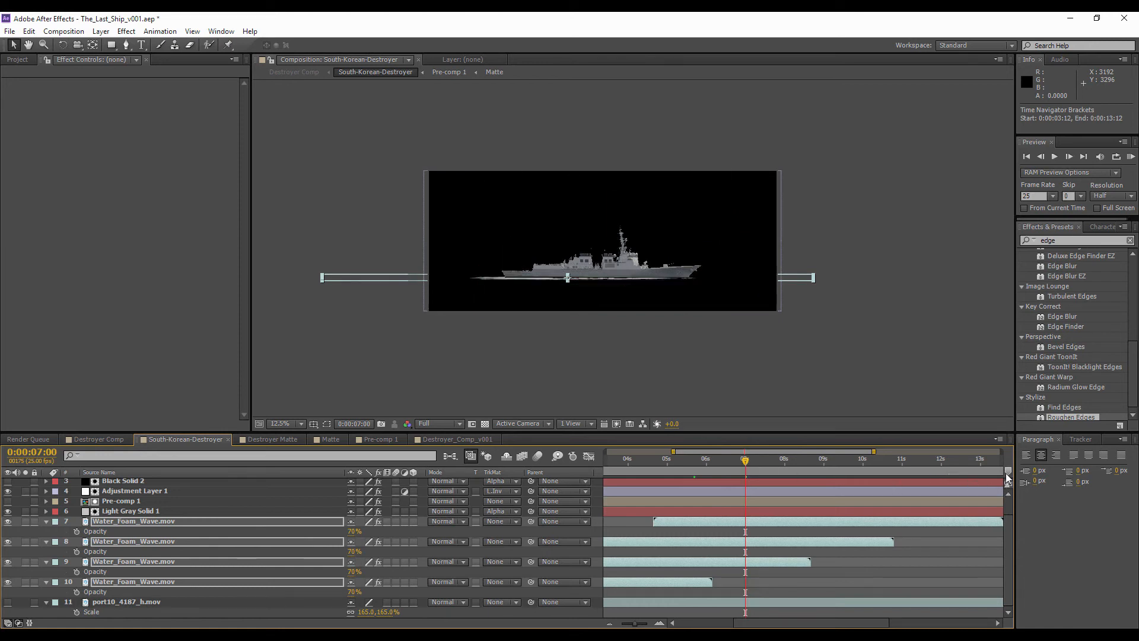
pyautogui.moveTo(622, 626); pyautogui.dragTo(619, 626)
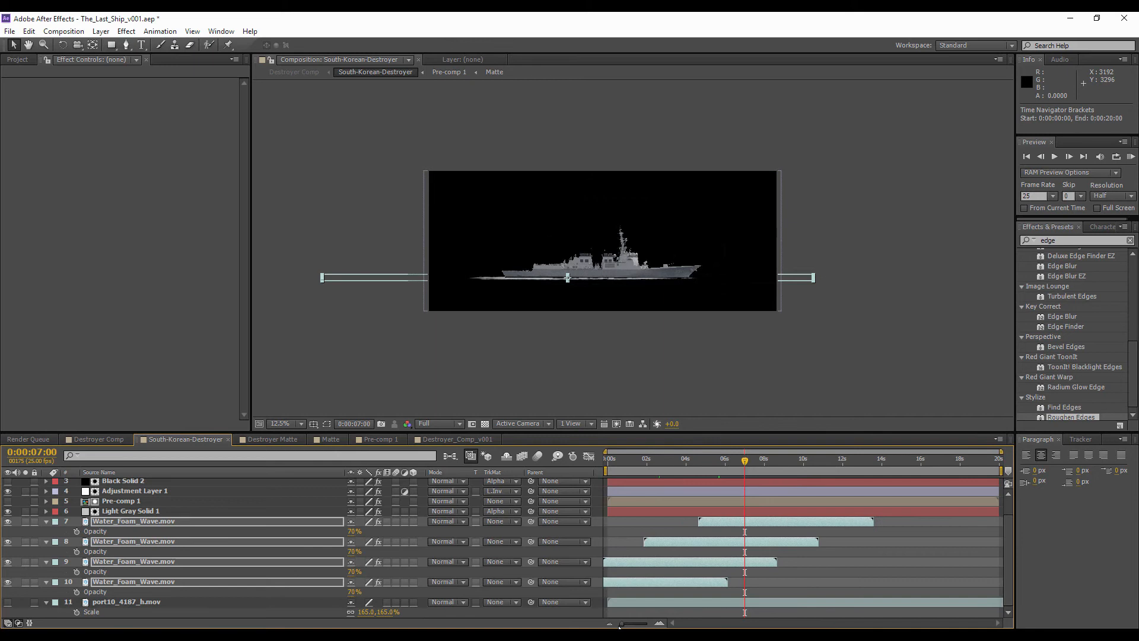
pyautogui.moveTo(1000, 470); pyautogui.dragTo(746, 500)
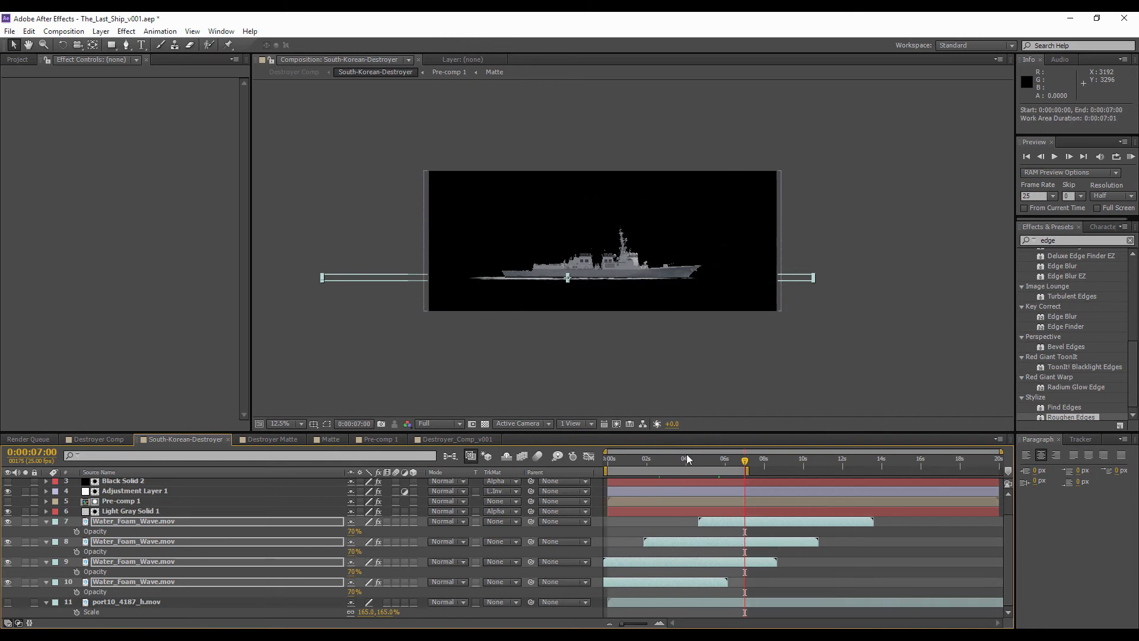
pyautogui.click(64, 33)
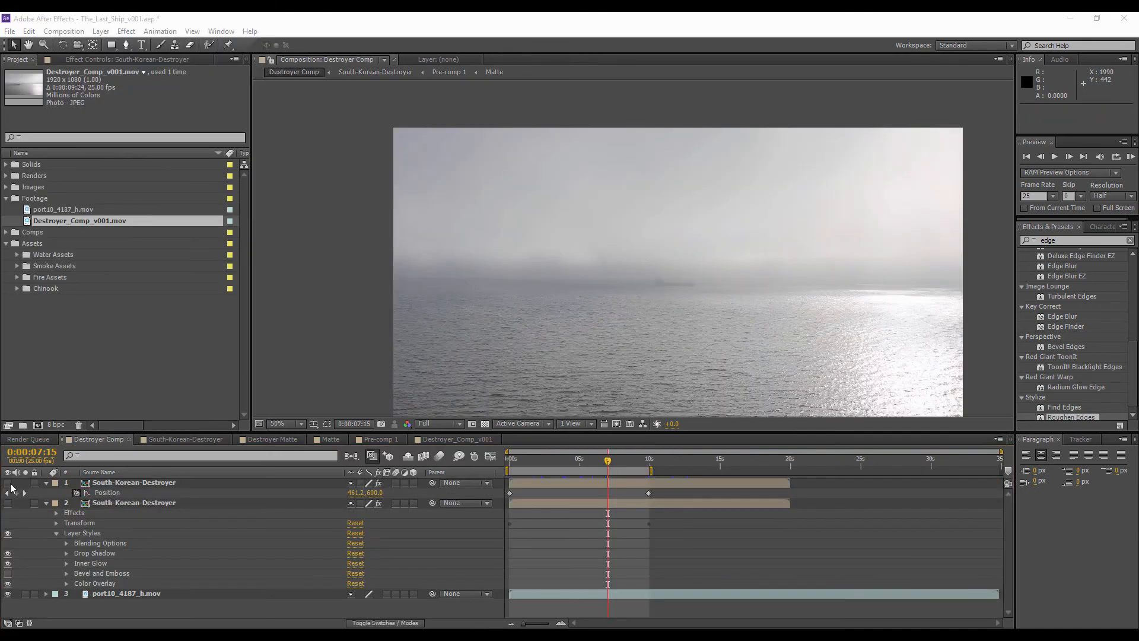
# - Make both South-Korean-Destroyer layers visible in Destroyer Comp
pyautogui.click(8, 482)
pyautogui.click(7, 502)
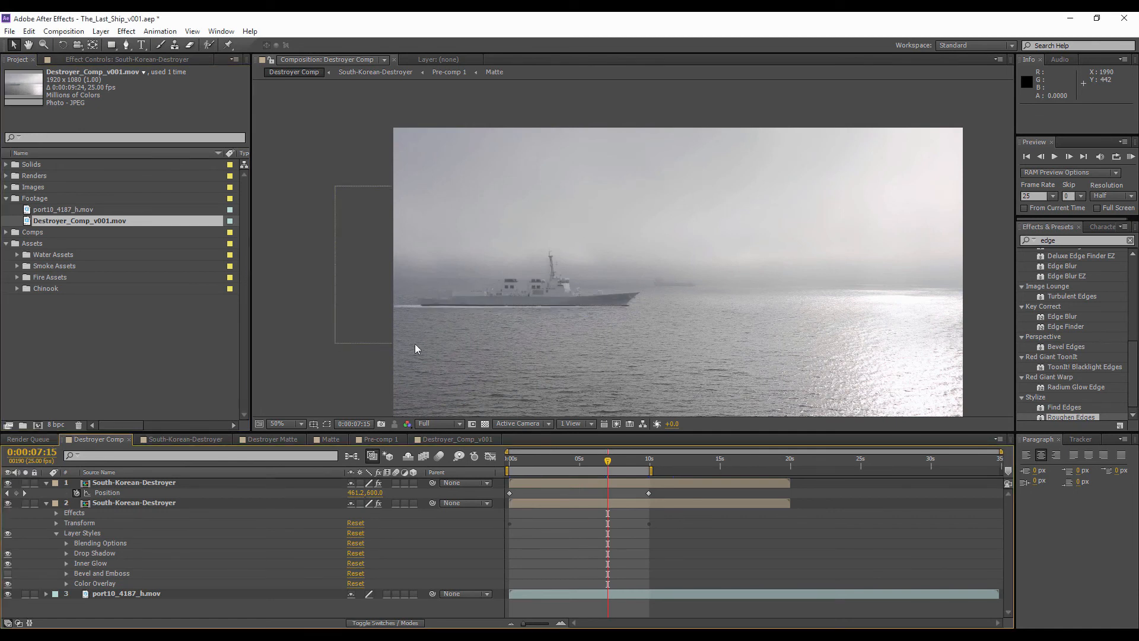
# - Queue the South-Korean-Destroyer composition for rendering, review its QuickTime PNG output with RGB + Alpha channels, and remove the queued item
pyautogui.click(186, 439)
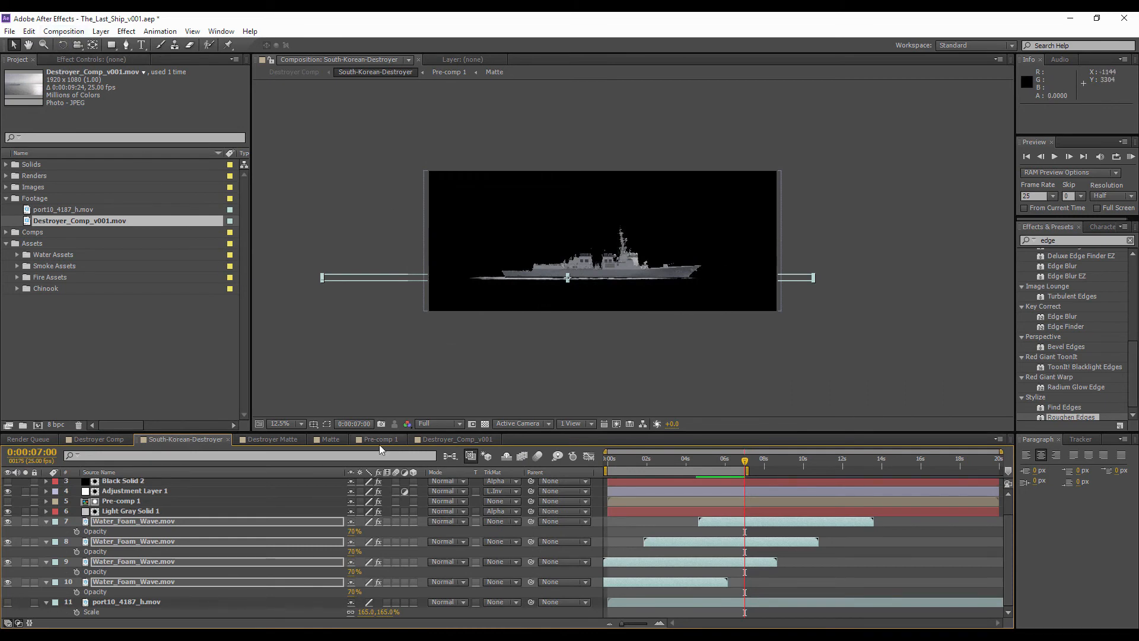
pyautogui.click(28, 439)
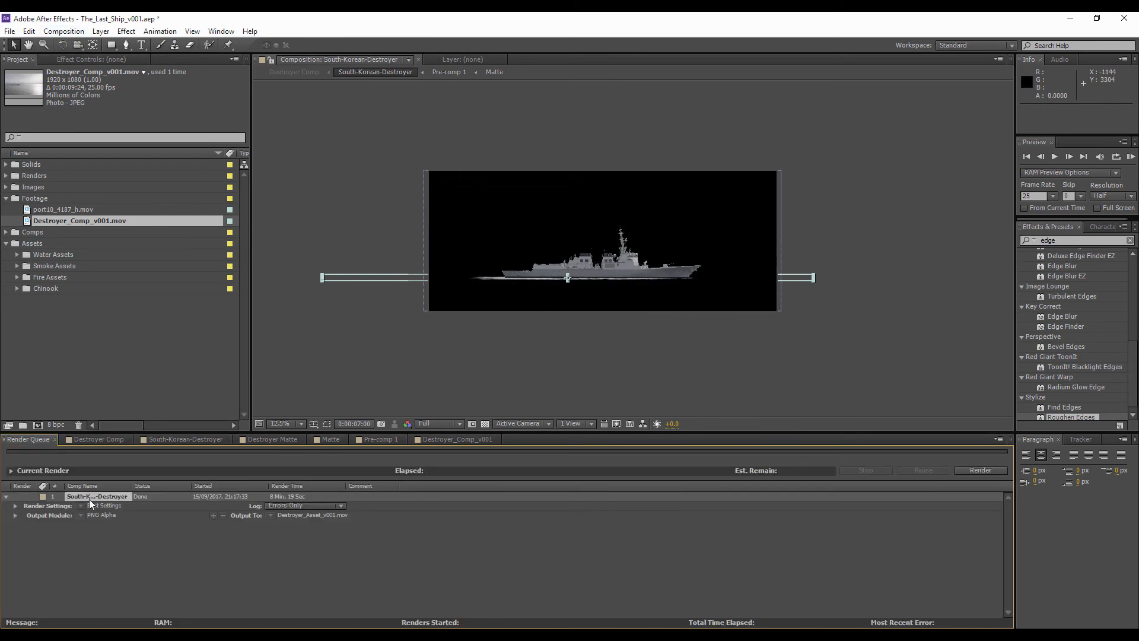
pyautogui.hotkey('ctrl', 'm')
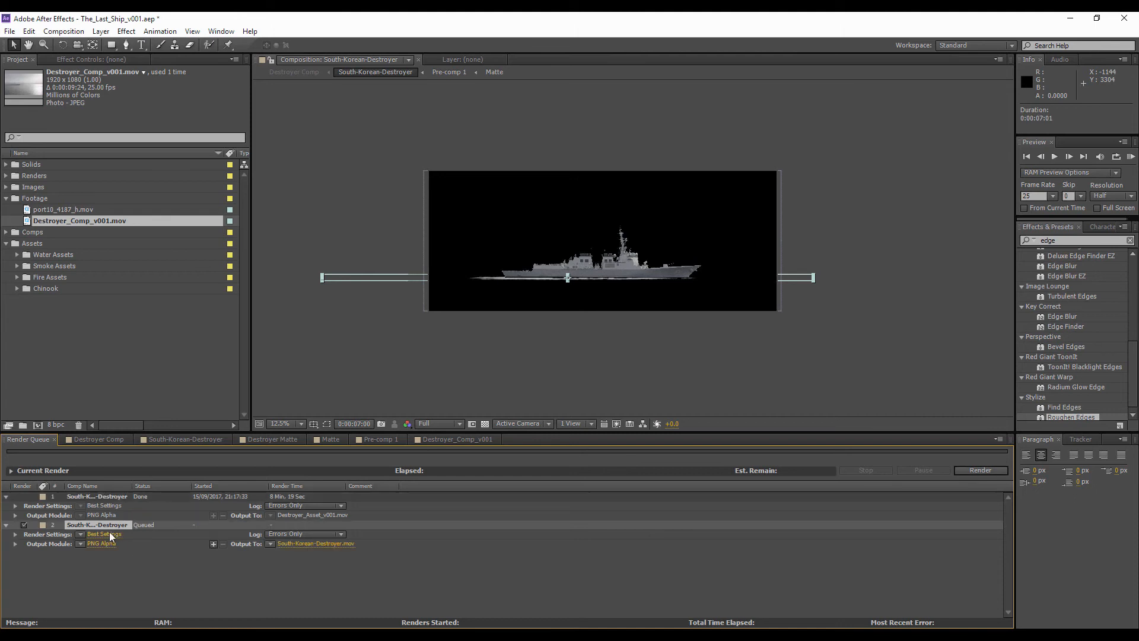
pyautogui.click(95, 544)
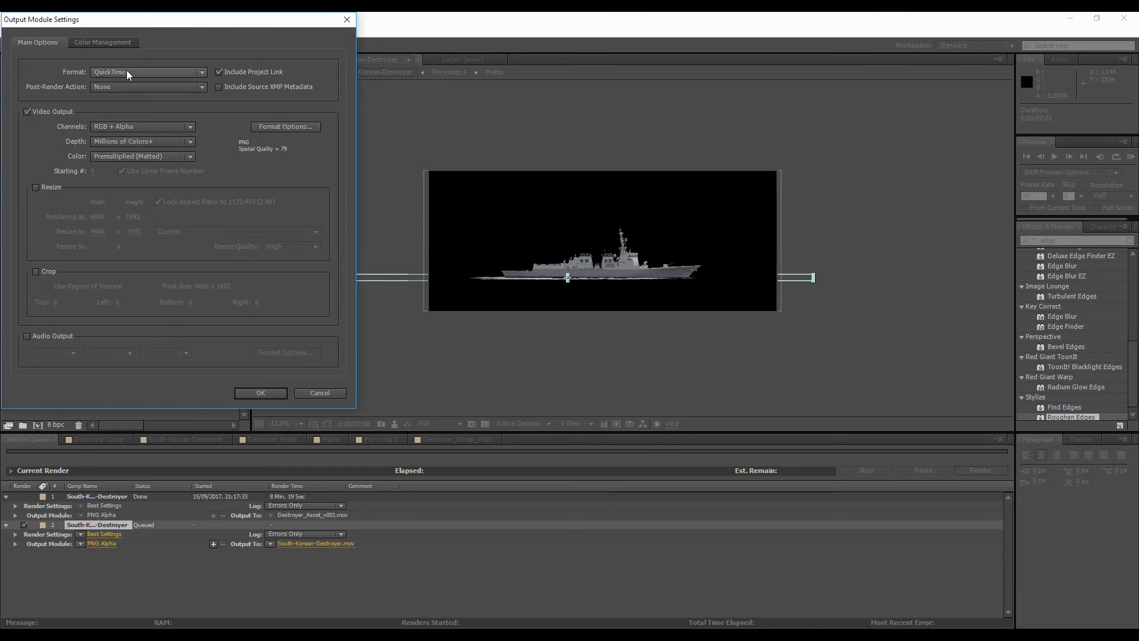
pyautogui.click(279, 125)
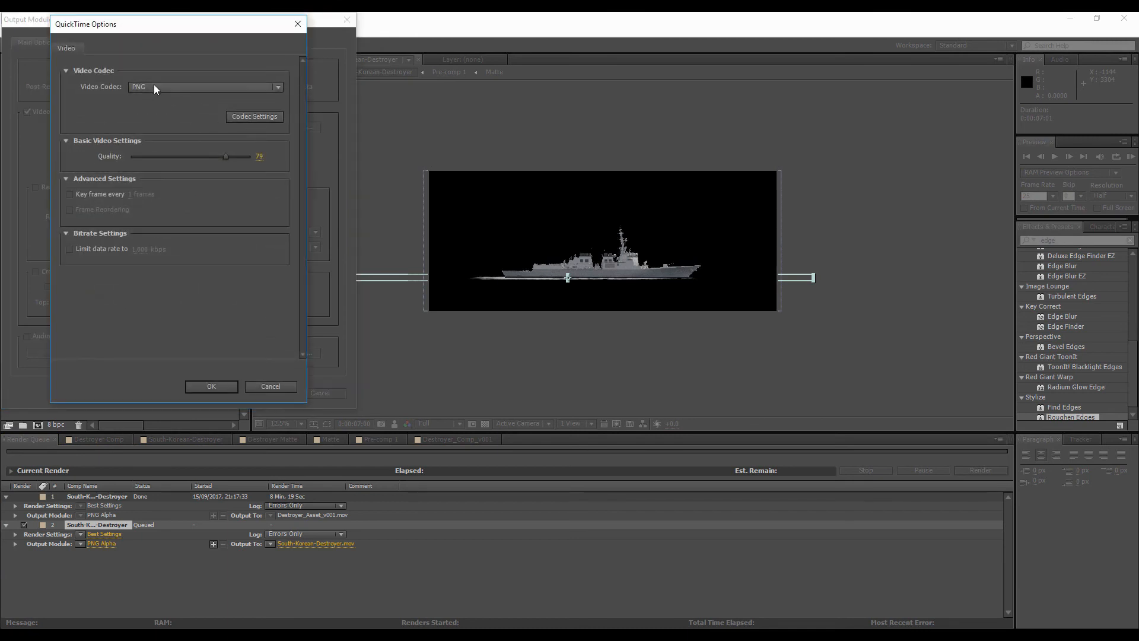
pyautogui.click(265, 385)
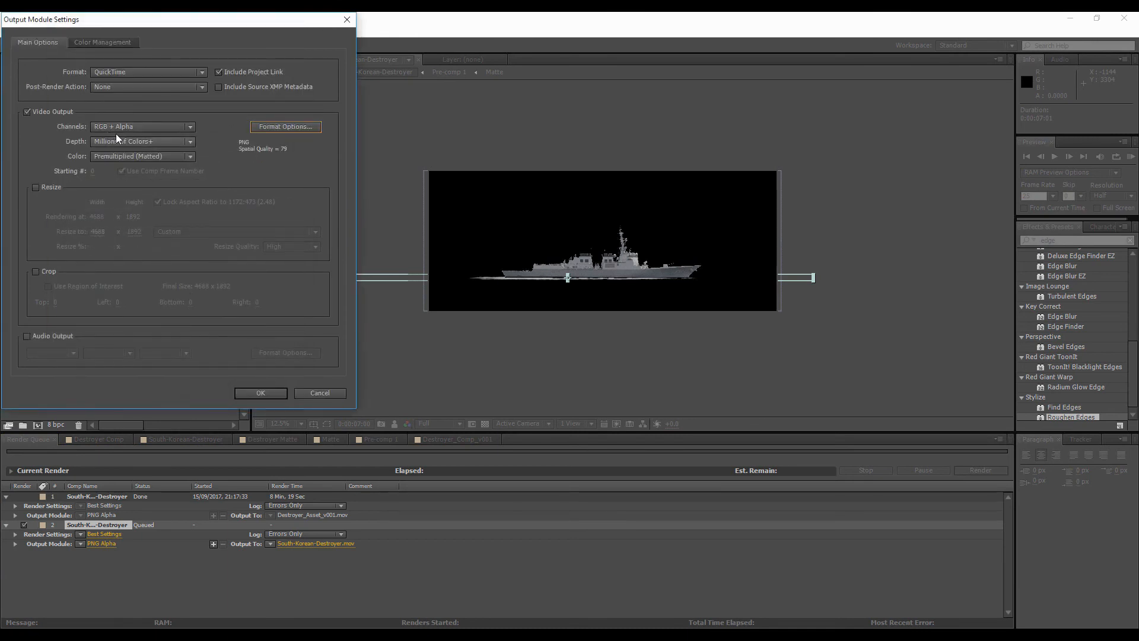
pyautogui.click(319, 394)
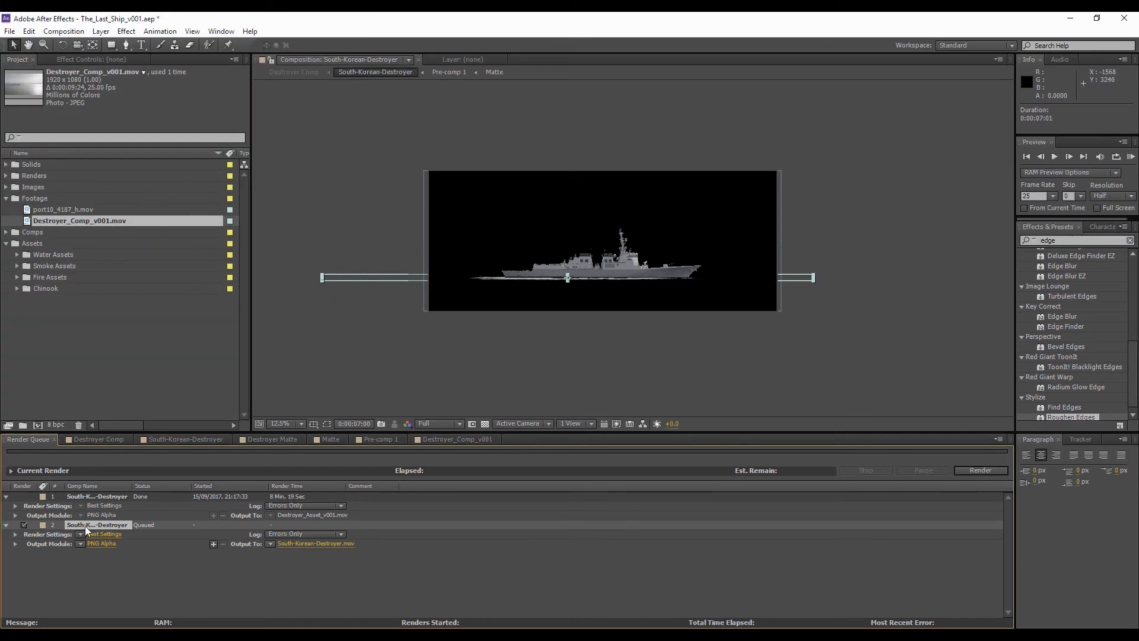
pyautogui.press('Delete')
# - Add Destroyer_Asset_v001.mov from the Renders folder as the top layer of Destroyer Comp and reposition it to about 812, 316
pyautogui.click(112, 440)
pyautogui.click(93, 319)
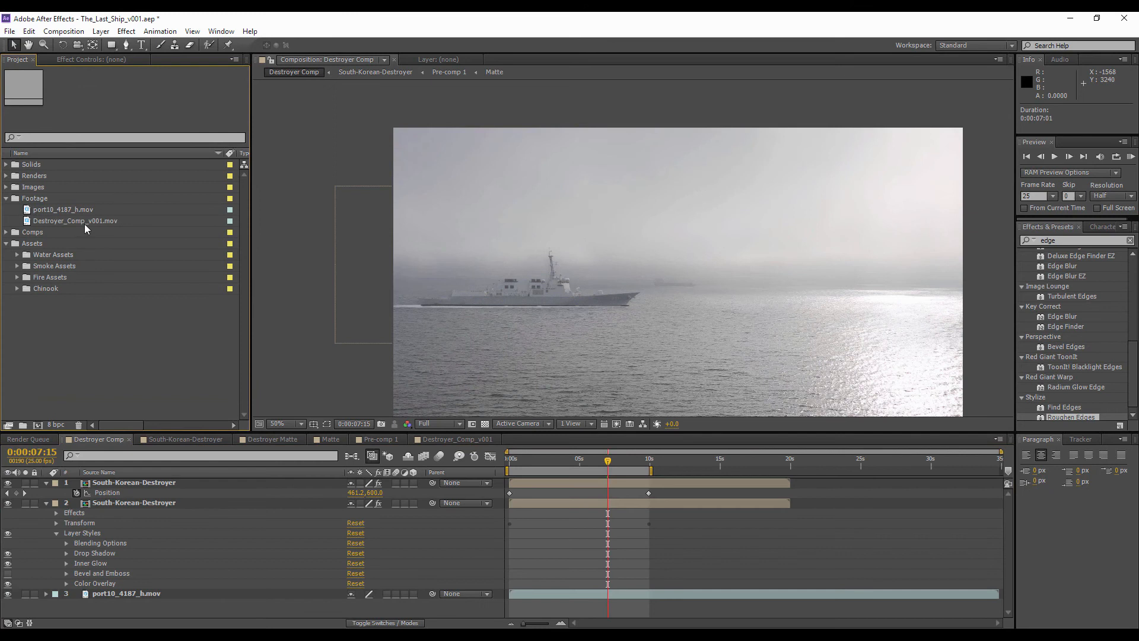
pyautogui.click(6, 176)
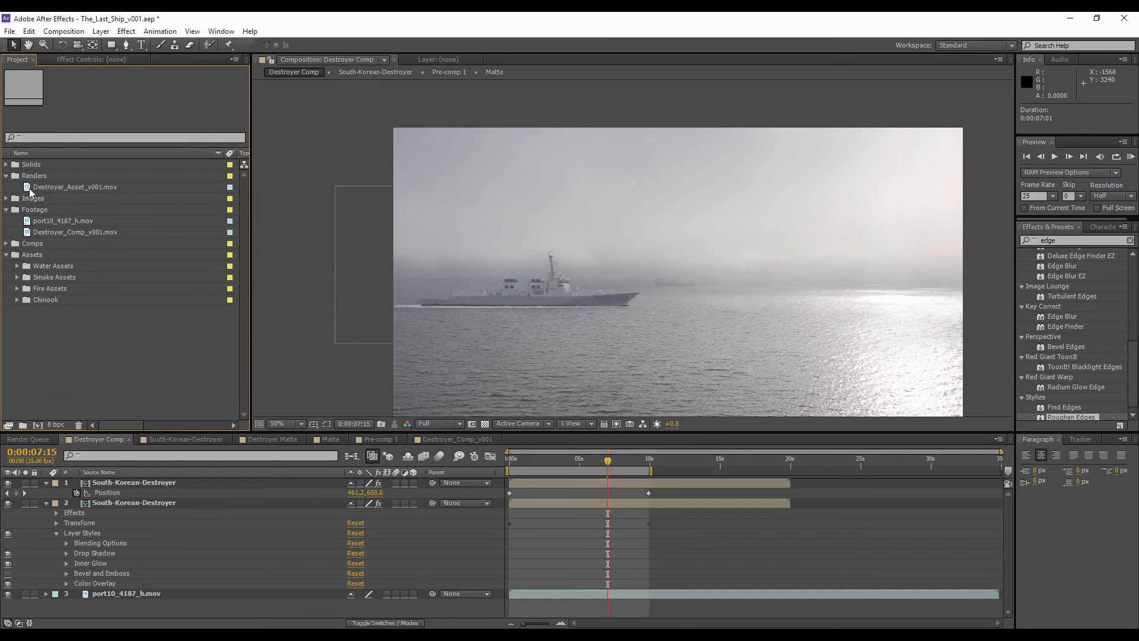
pyautogui.click(62, 187)
pyautogui.moveTo(53, 187); pyautogui.dragTo(122, 482)
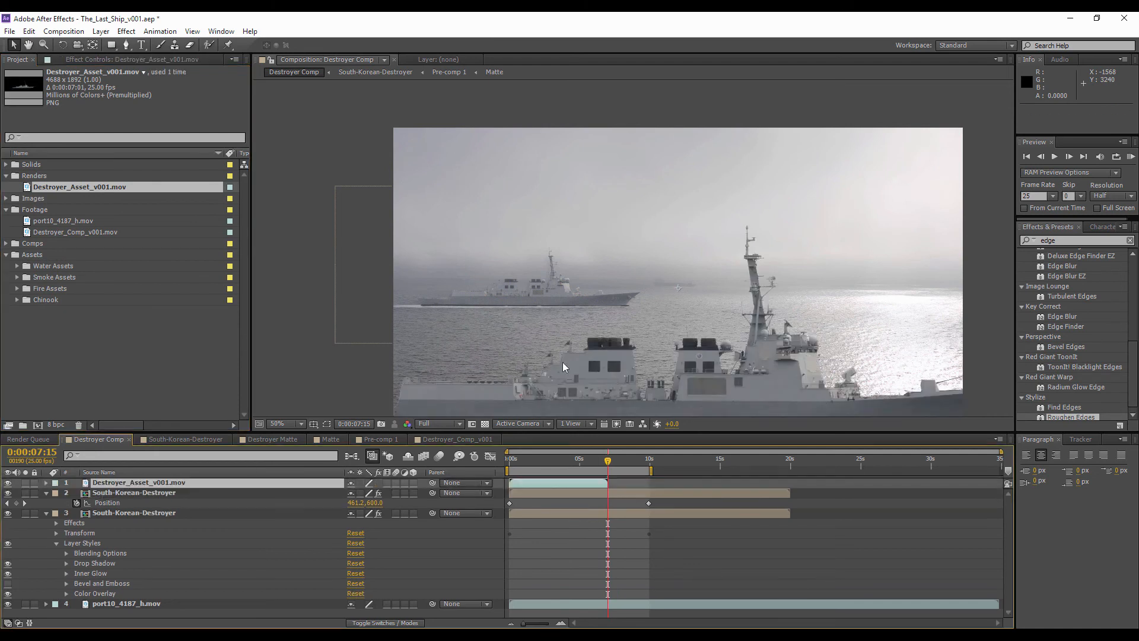
pyautogui.moveTo(655, 350); pyautogui.dragTo(610, 283)
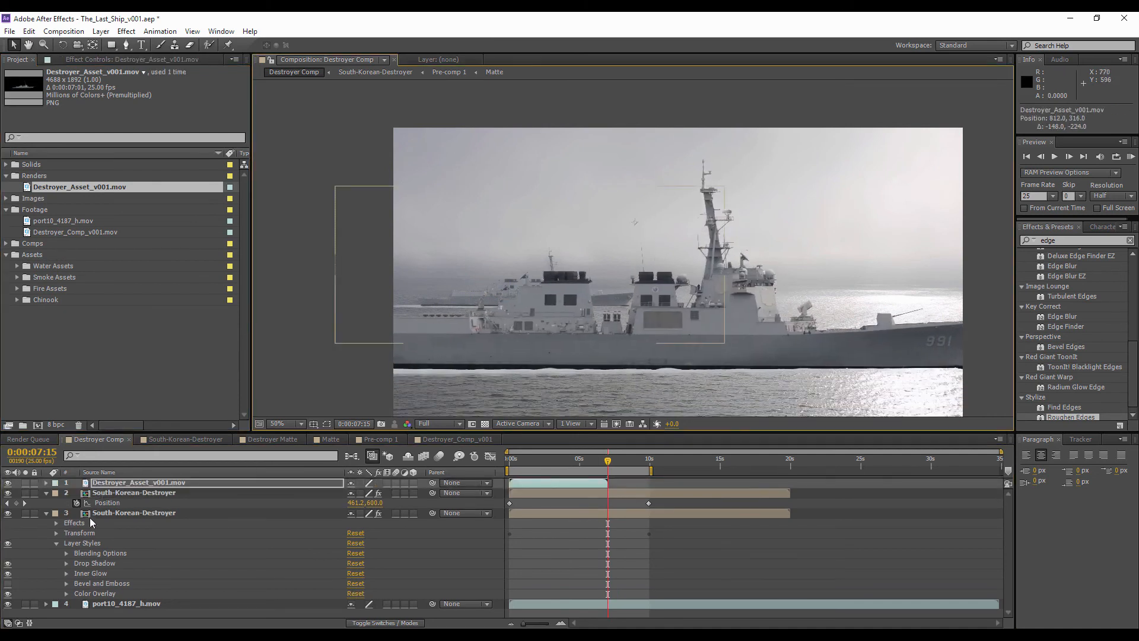
# - Copy the Drop Shadow, Inner Glow, Bevel and Emboss, and Color Overlay layer styles from the upper South-Korean-Destroyer layer
pyautogui.click(46, 512)
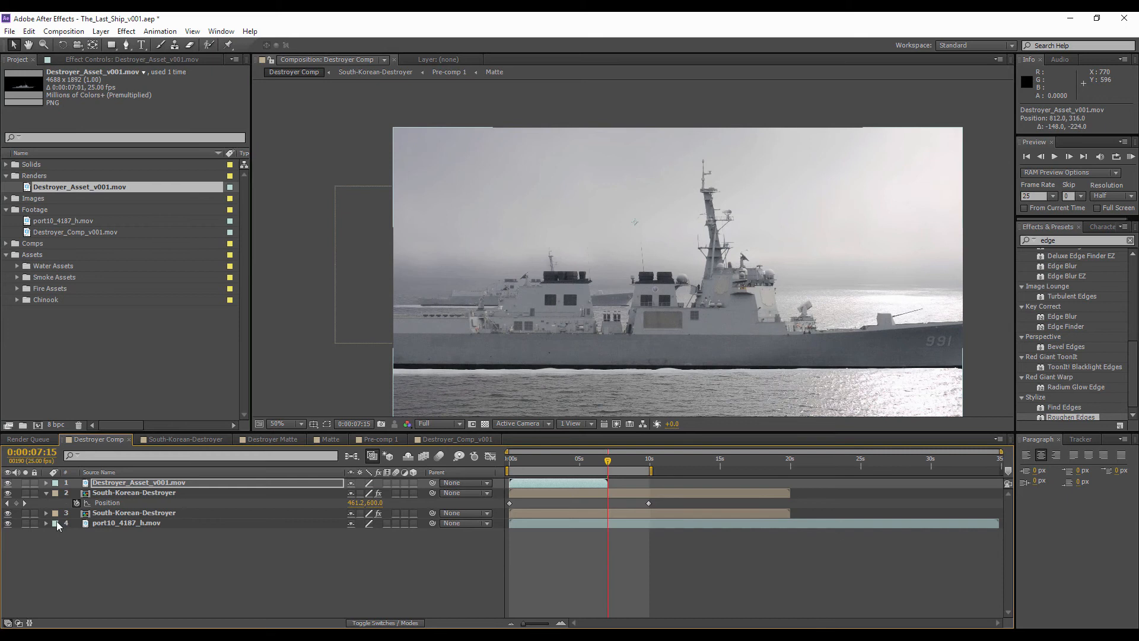
pyautogui.click(48, 496)
pyautogui.click(45, 493)
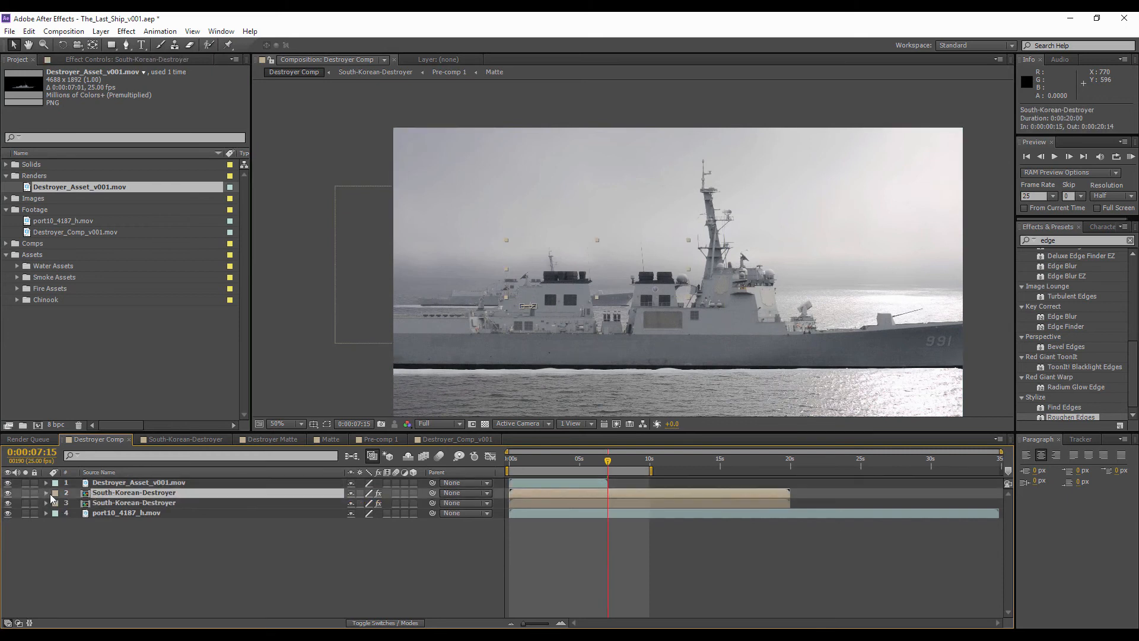
pyautogui.click(47, 493)
pyautogui.click(56, 524)
pyautogui.click(56, 533)
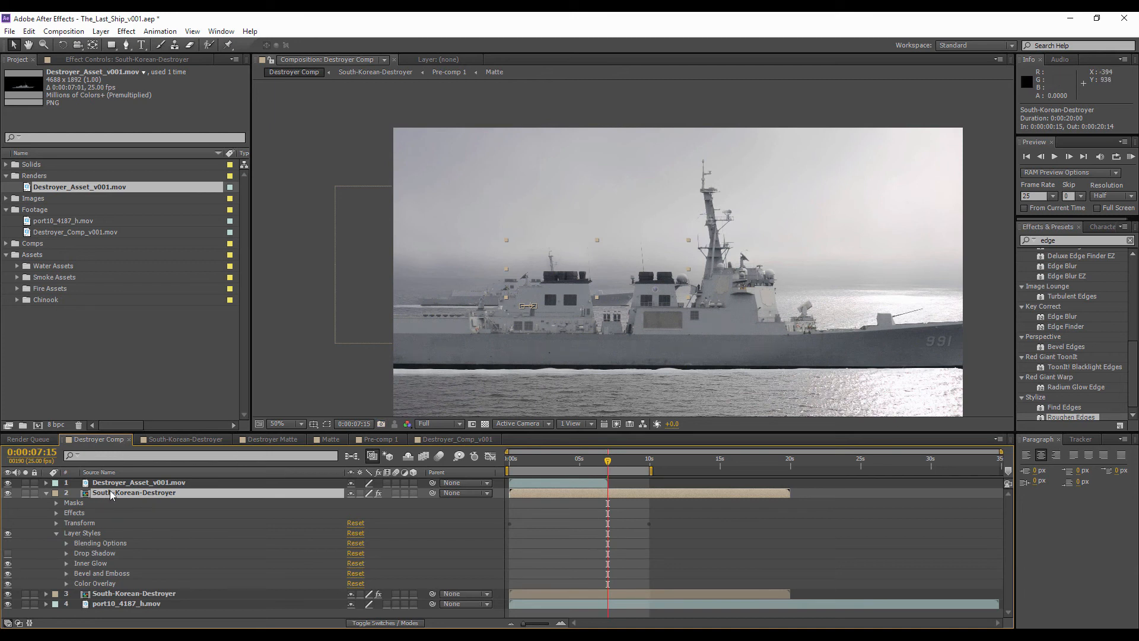
pyautogui.click(87, 553)
pyautogui.keyDown('shift'); pyautogui.click(89, 584); pyautogui.keyUp('shift')
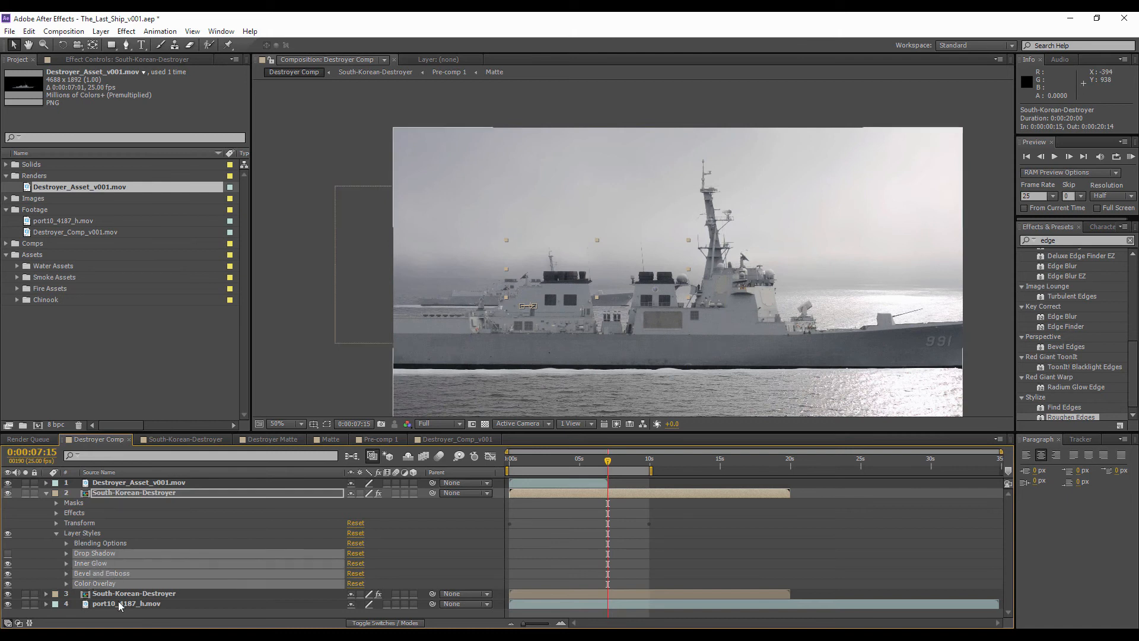
# - Hide both South-Korean-Destroyer layers and paste the copied layer styles onto Destroyer_Asset_v001.mov
pyautogui.click(118, 593)
pyautogui.click(99, 484)
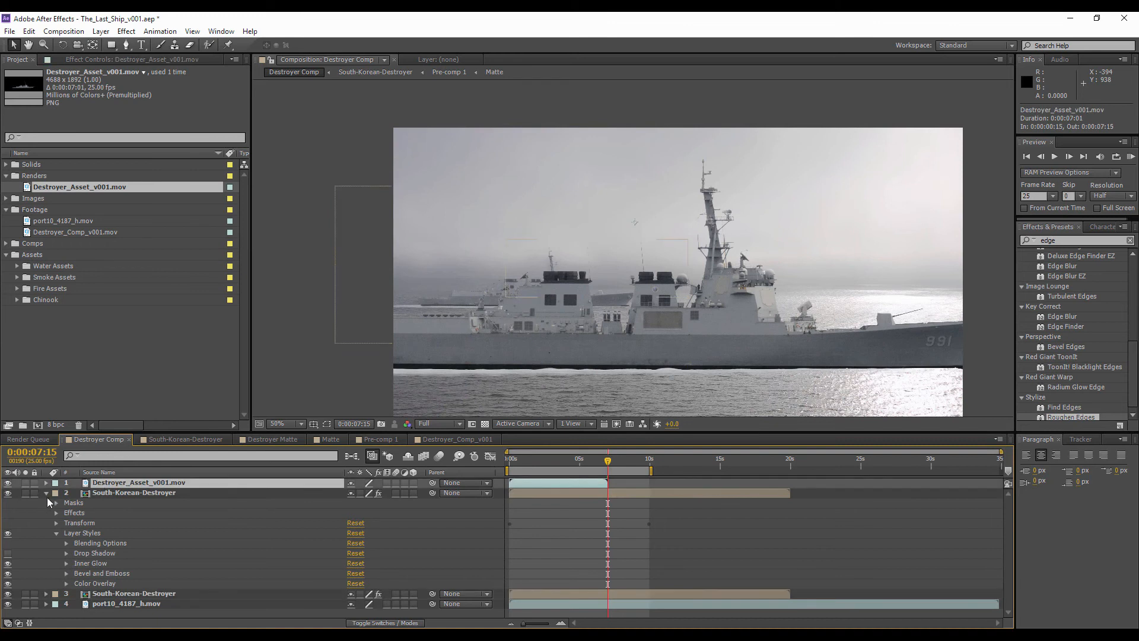
pyautogui.click(47, 497)
pyautogui.click(46, 493)
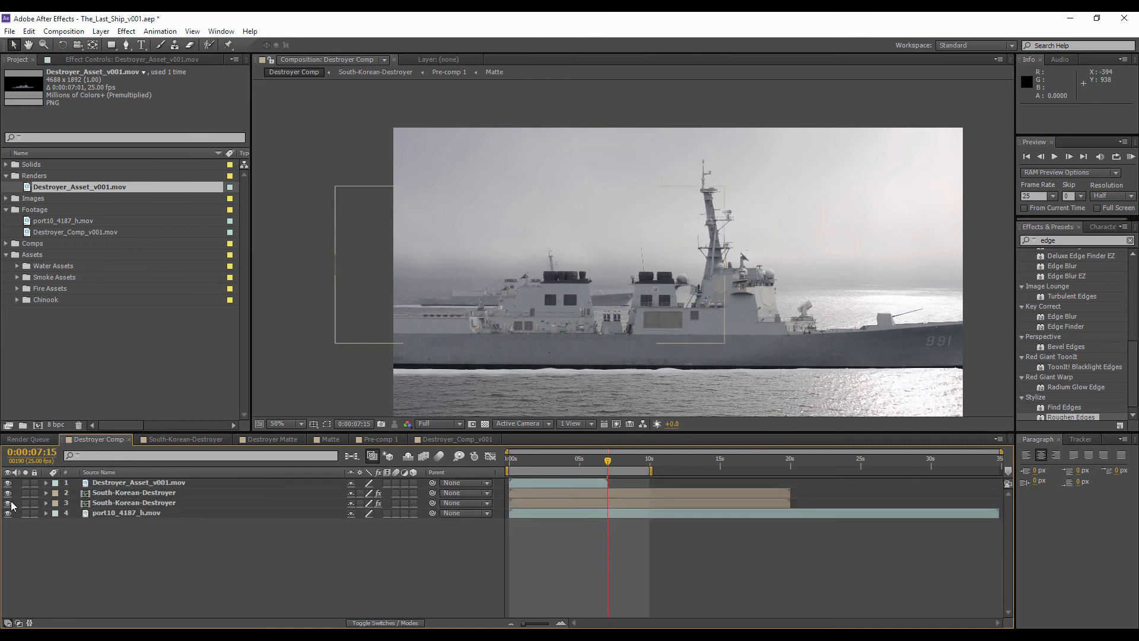
pyautogui.moveTo(7, 503); pyautogui.dragTo(8, 493)
pyautogui.click(142, 485)
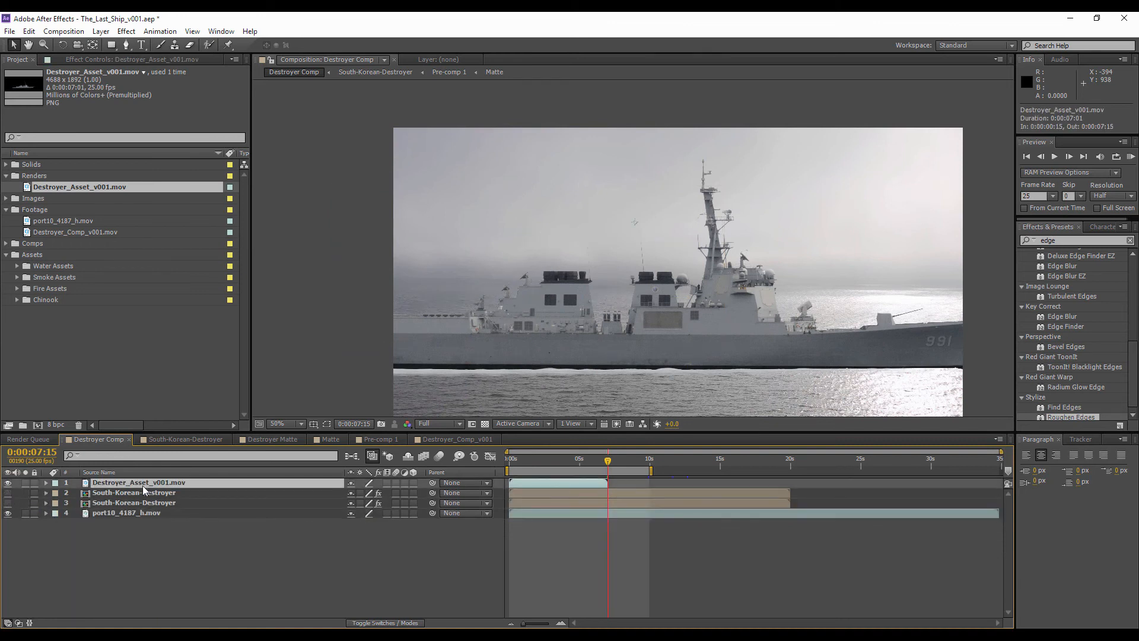
pyautogui.hotkey('ctrl', 'v')
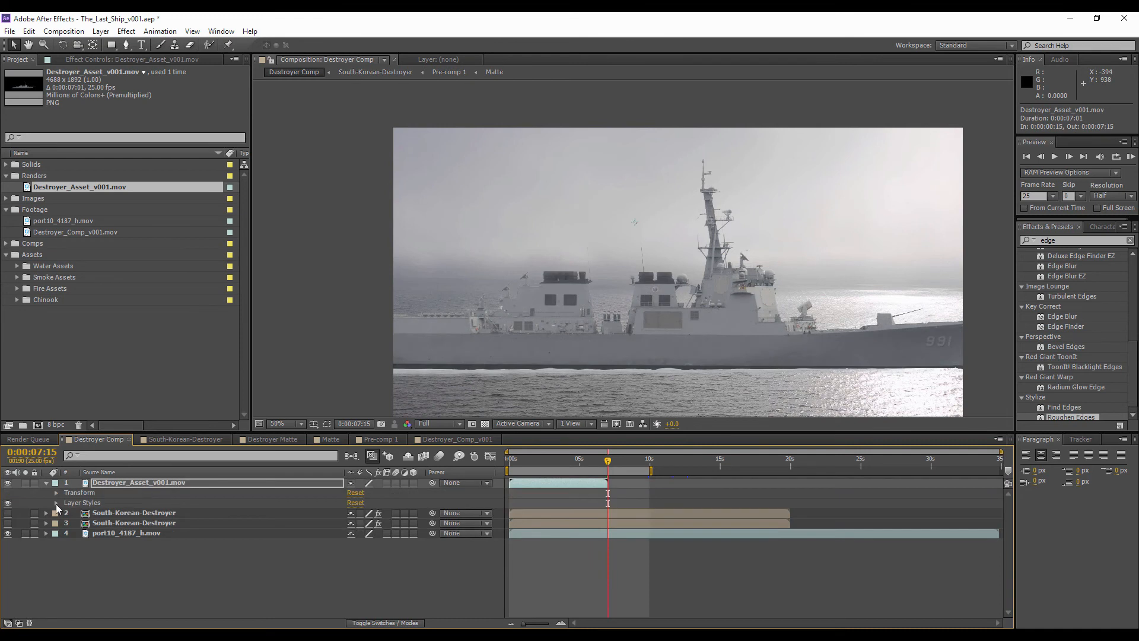
# - Expand the layer styles of Destroyer_Asset_v001.mov and compare the ship with its Drop Shadow switched on and off
pyautogui.click(56, 503)
pyautogui.click(75, 507)
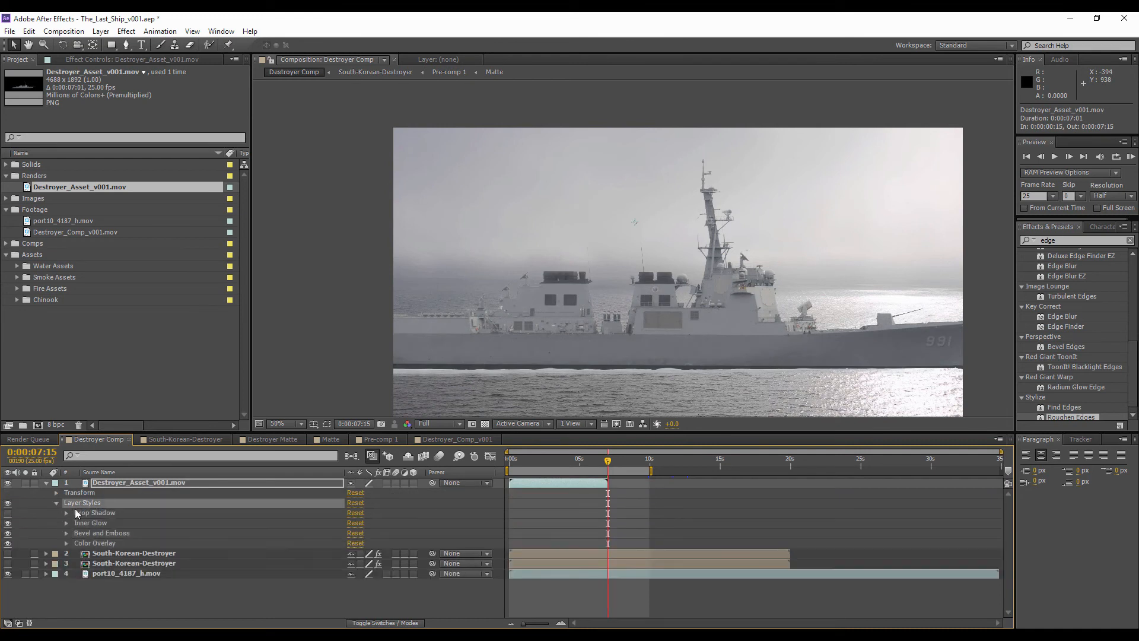
pyautogui.click(9, 514)
pyautogui.click(8, 514)
pyautogui.click(8, 514)
pyautogui.click(8, 514)
pyautogui.click(8, 514)
pyautogui.click(8, 514)
pyautogui.click(8, 514)
pyautogui.click(8, 514)
pyautogui.click(9, 513)
pyautogui.click(8, 514)
pyautogui.click(8, 514)
pyautogui.click(98, 565)
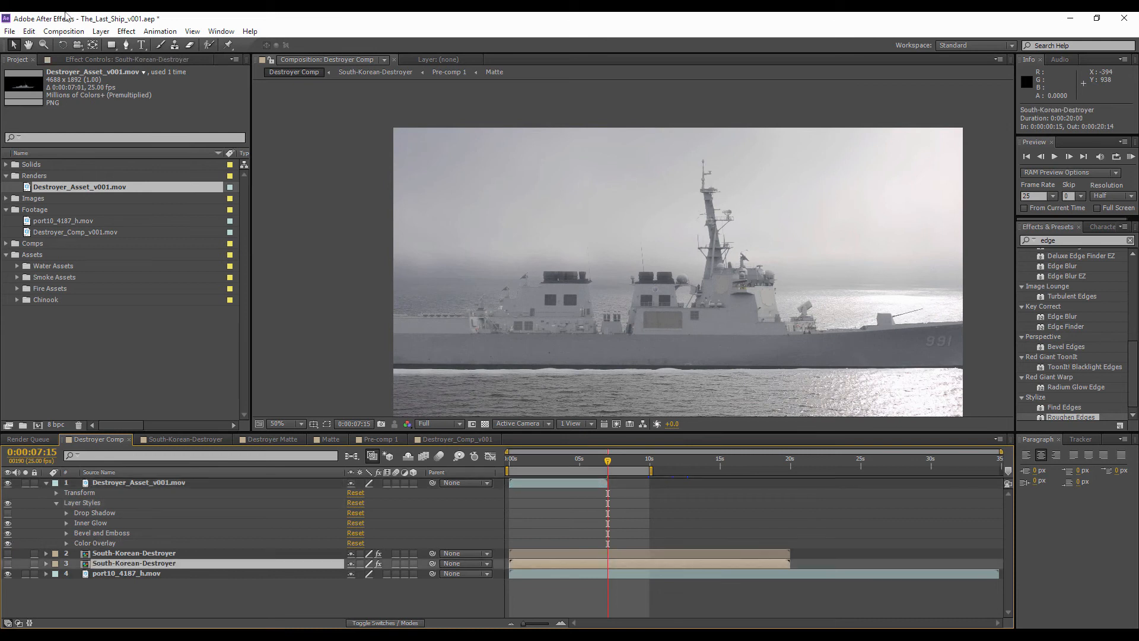
# - Copy the Tritone, Hue/Saturation, Compound Blur and Noise effects from the lower South-Korean-Destroyer layer onto Destroyer_Asset_v001.mov
pyautogui.click(68, 61)
pyautogui.keyDown('shift'); pyautogui.click(28, 366); pyautogui.keyUp('shift')
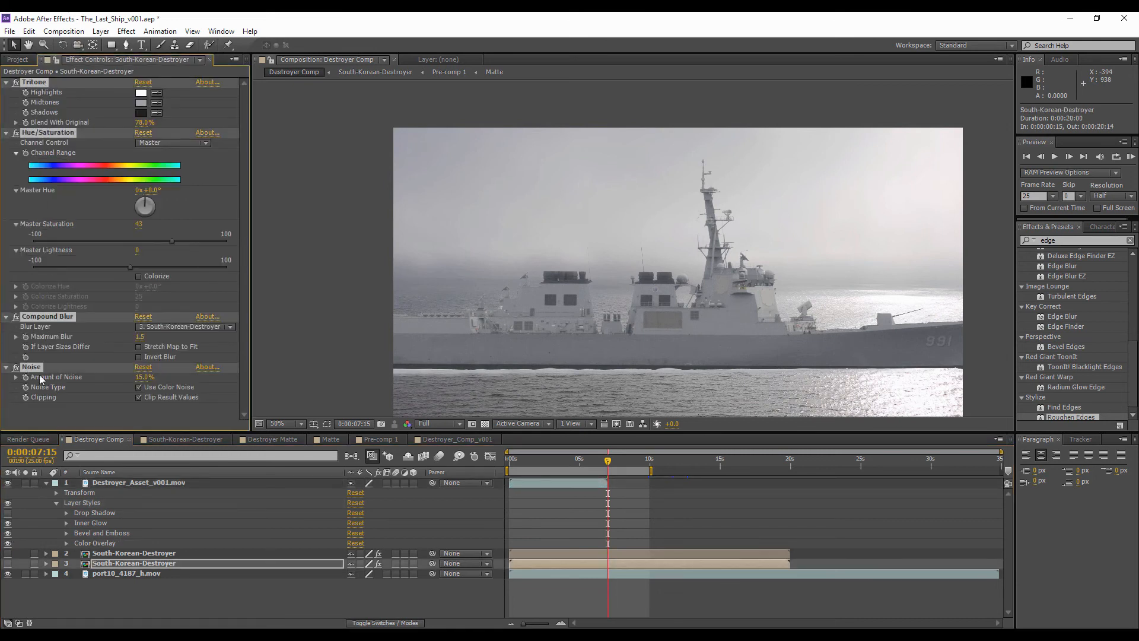
pyautogui.click(113, 483)
pyautogui.hotkey('ctrl', 'v')
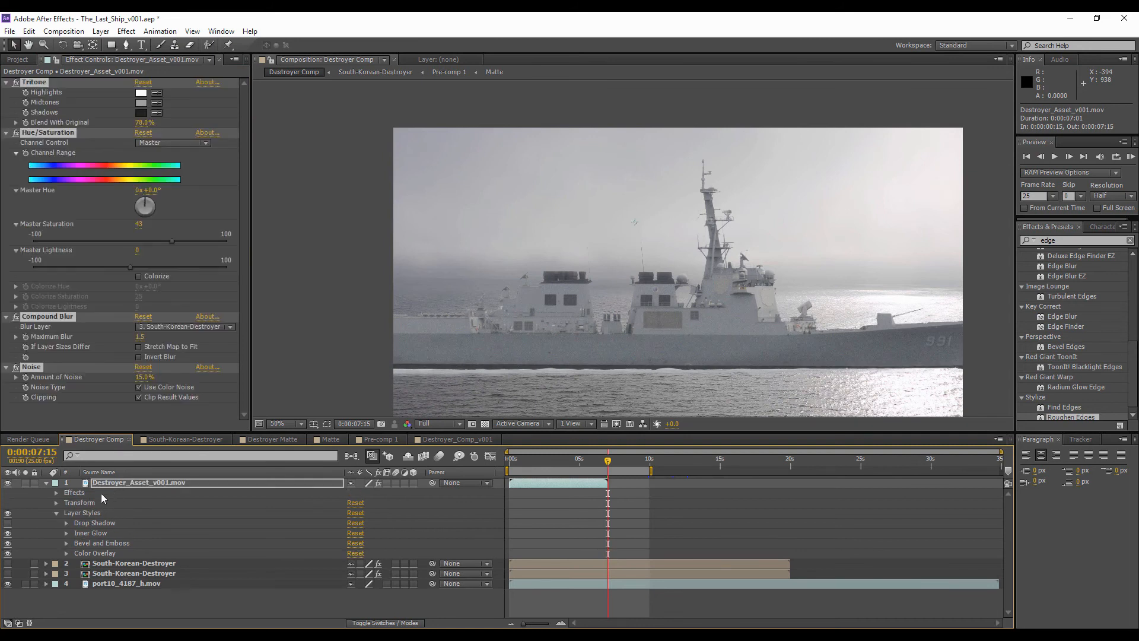
# - Set the Amount of Noise on Destroyer_Asset_v001.mov to 5%
pyautogui.click(130, 414)
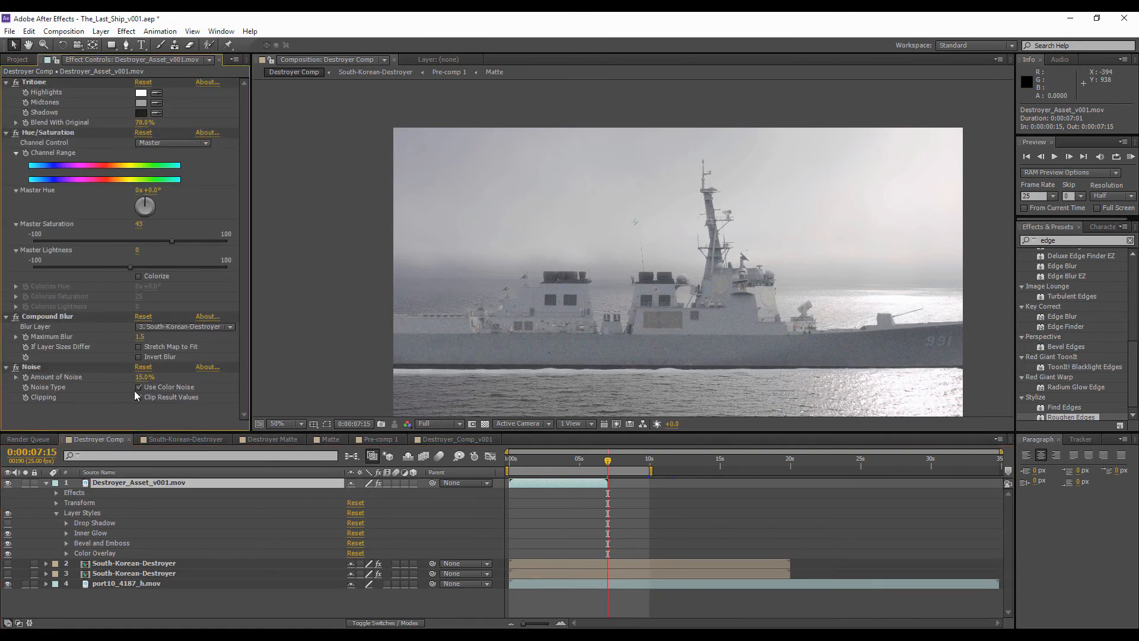
pyautogui.click(143, 378)
pyautogui.write('5')
pyautogui.press('Return')
# - Add a Fractal Noise effect to Destroyer_Asset_v001.mov and set its blending mode to Soft Light
pyautogui.rightClick(102, 482)
pyautogui.moveTo(157, 209)
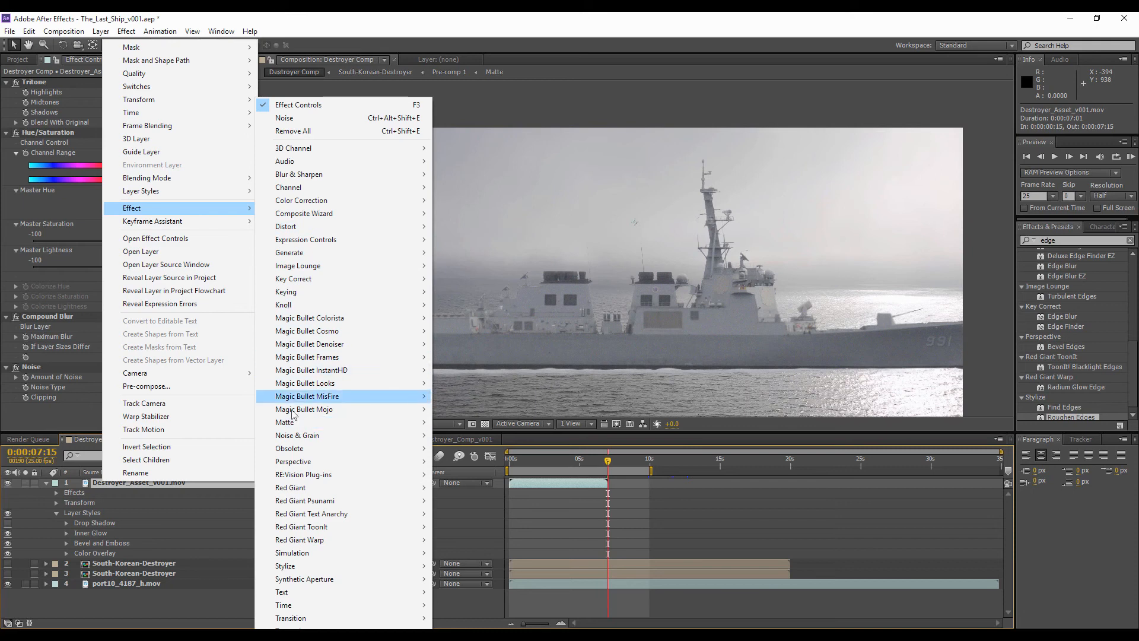
pyautogui.moveTo(356, 435)
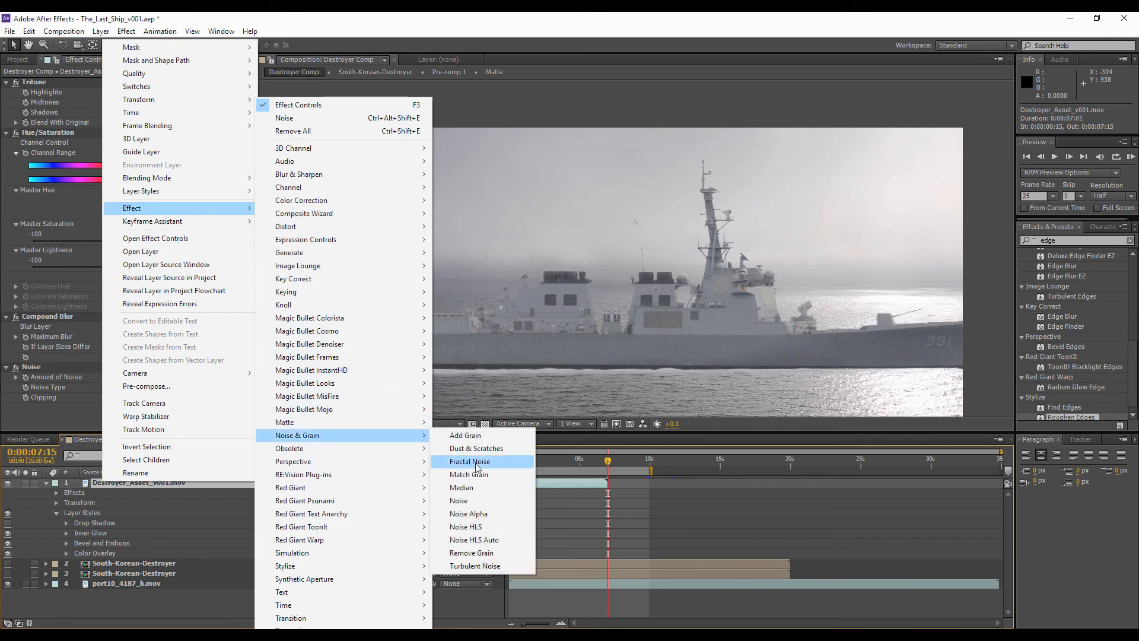
pyautogui.click(473, 462)
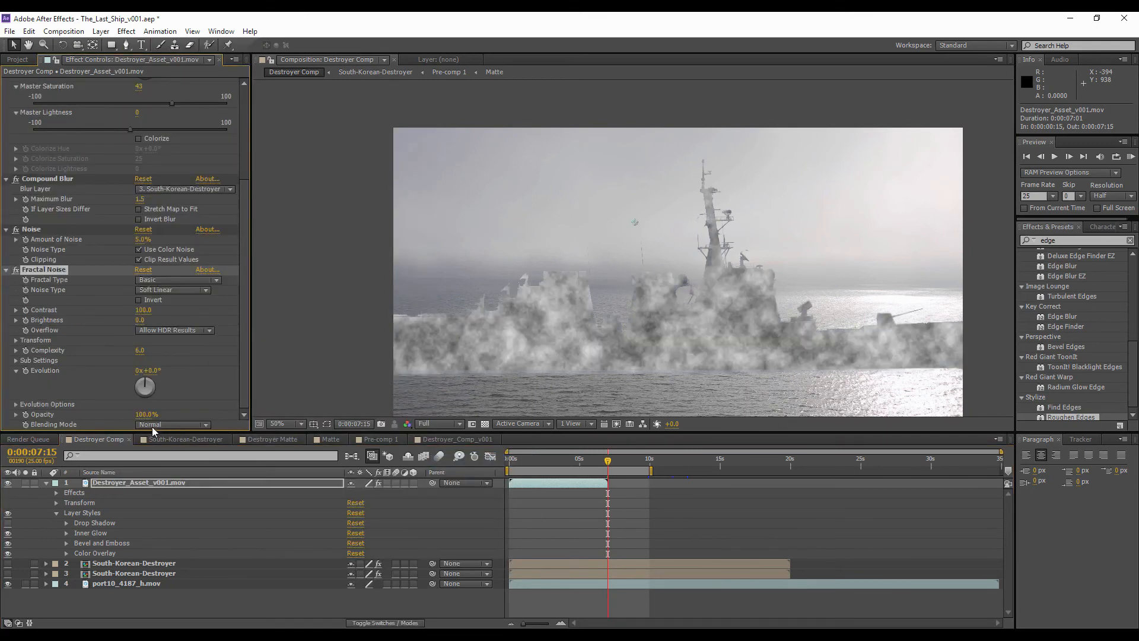
pyautogui.click(152, 425)
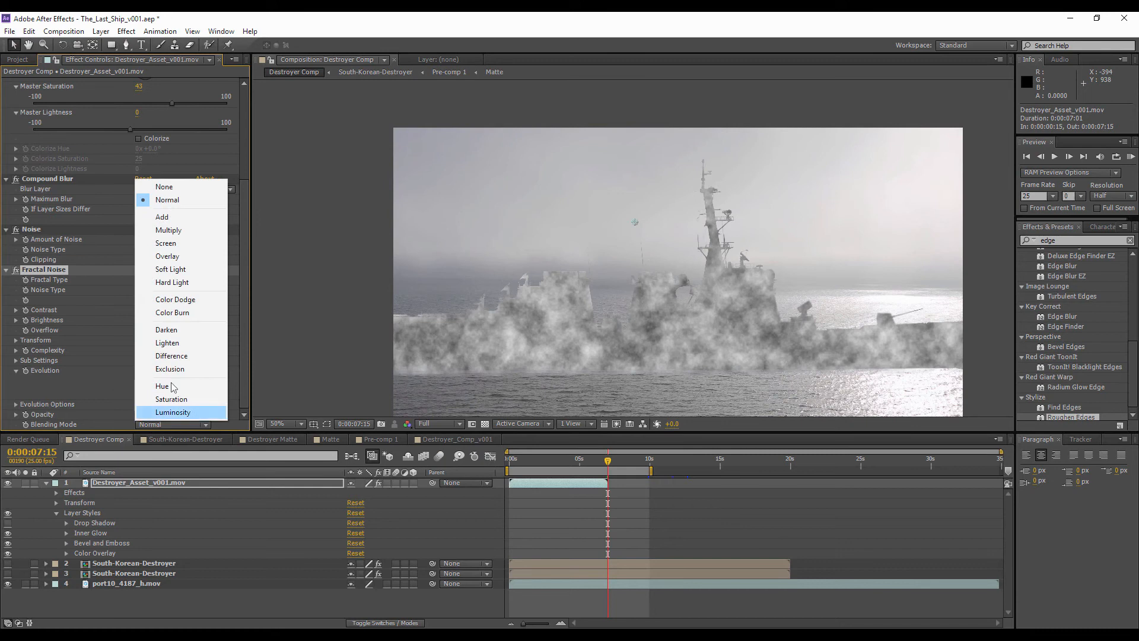
pyautogui.click(178, 269)
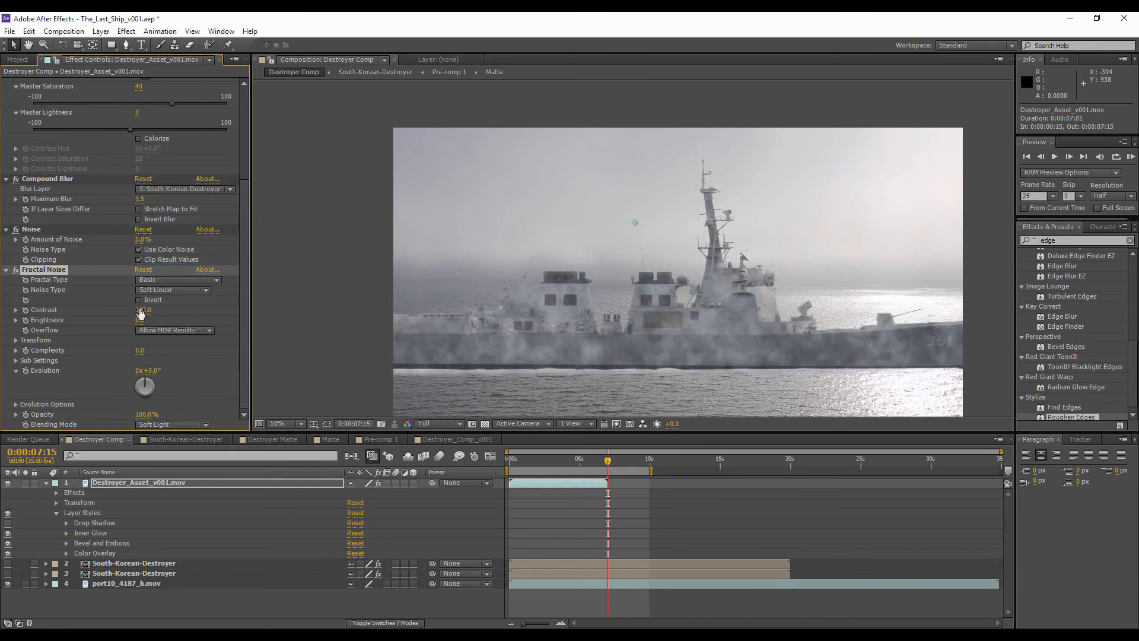
# - Try the Multiply blending mode for the Fractal Noise effect with a contrast of 25
pyautogui.click(158, 424)
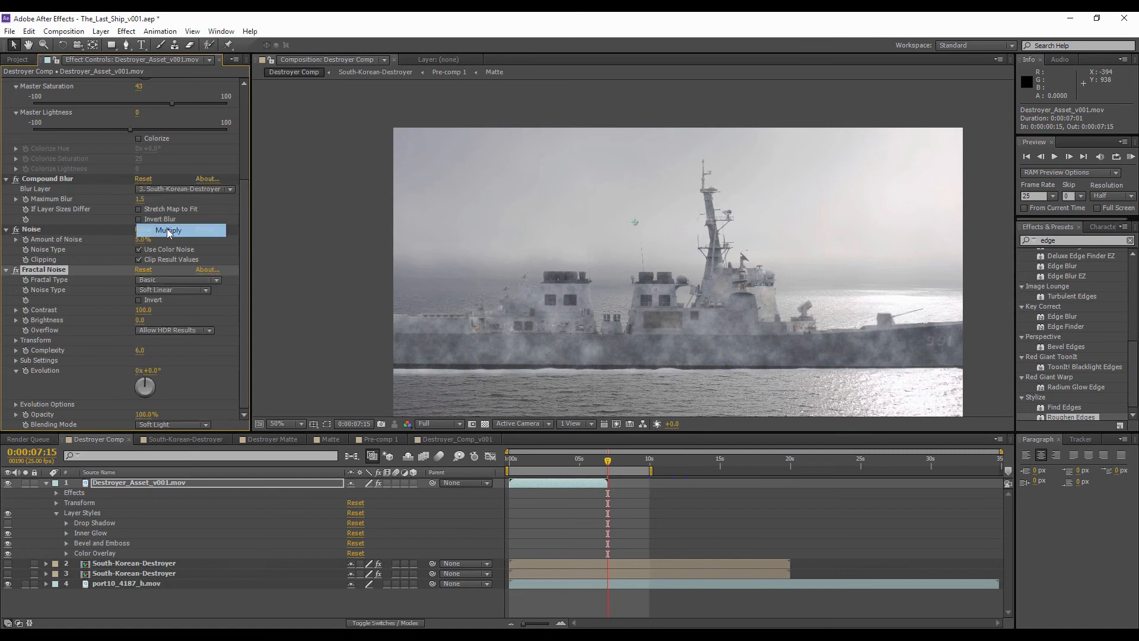
pyautogui.click(166, 229)
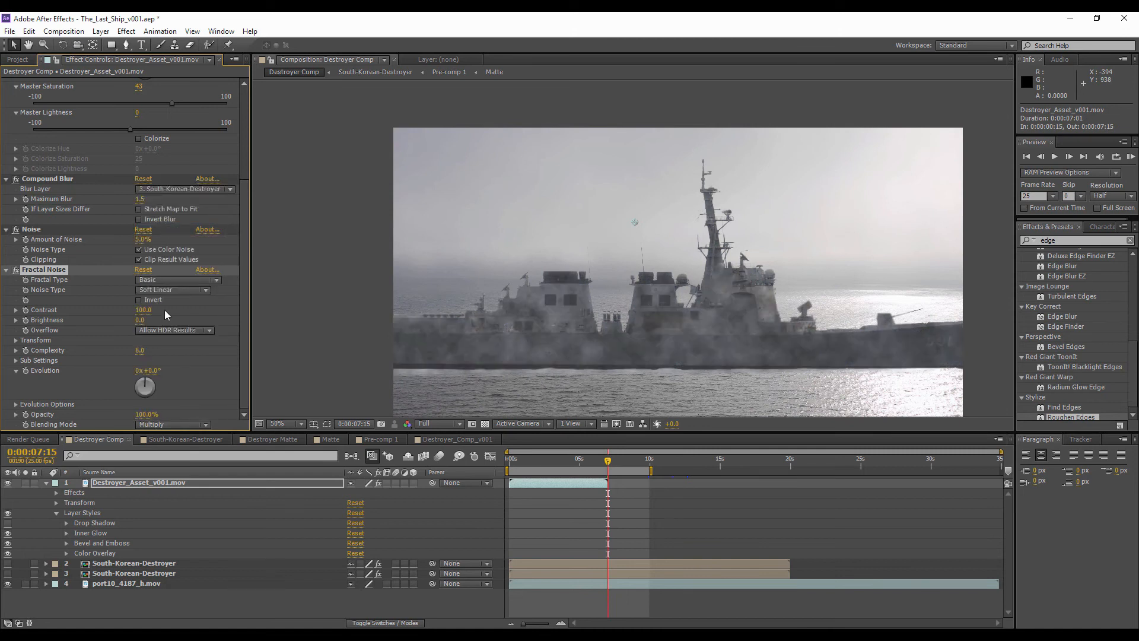
pyautogui.click(145, 309)
pyautogui.write('25')
pyautogui.press('Return')
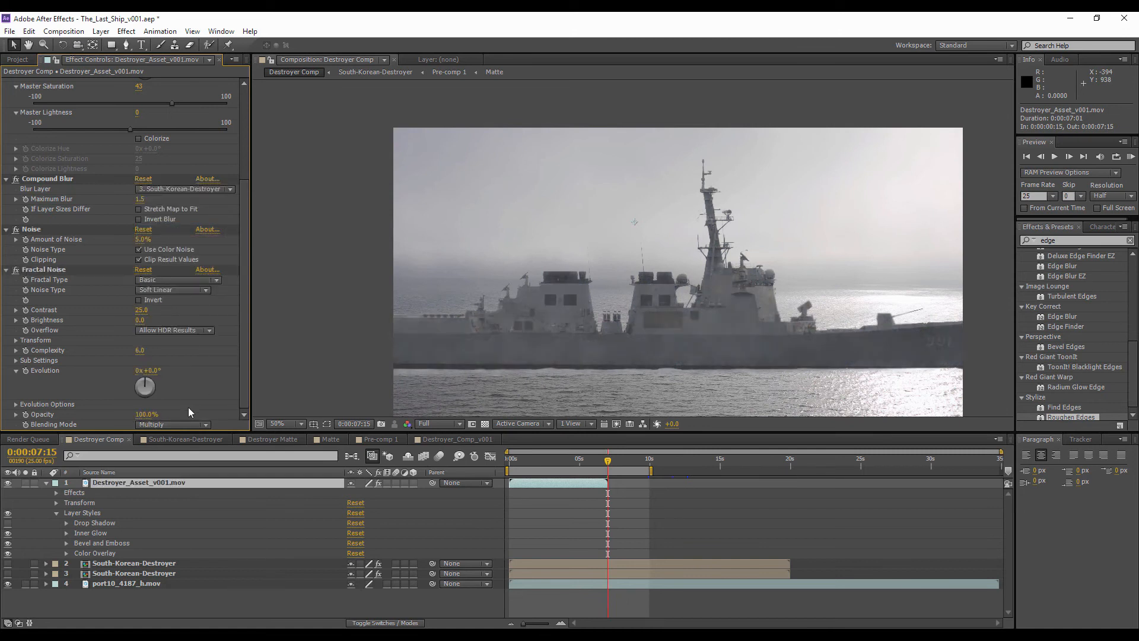
# - Set the Fractal Noise blending mode to Soft Light and its contrast to 15
pyautogui.click(159, 424)
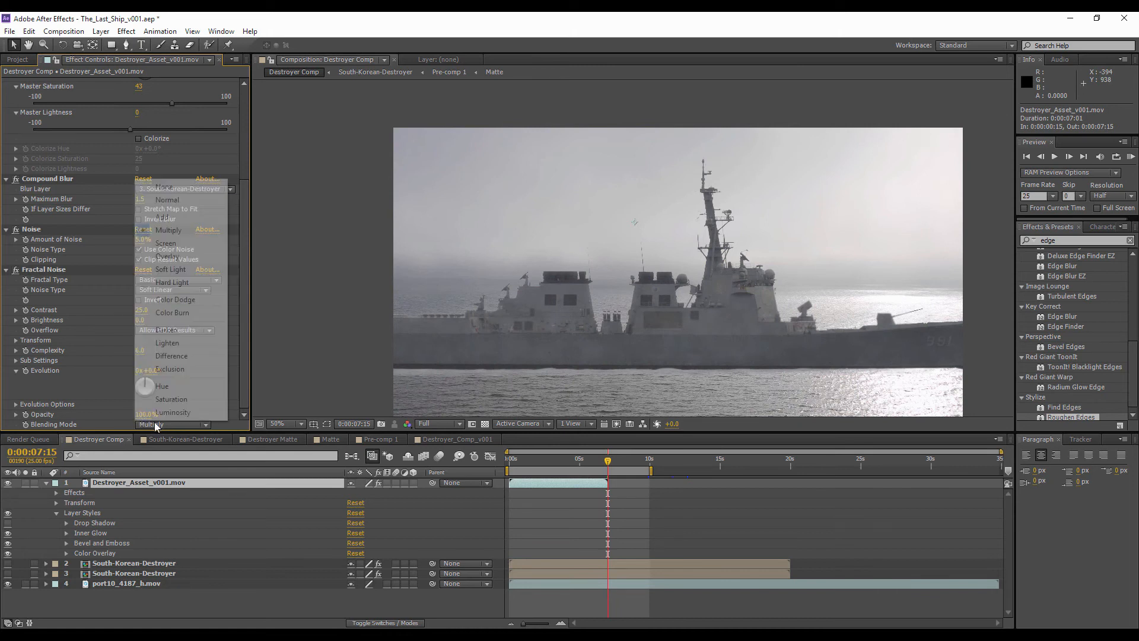
pyautogui.click(172, 270)
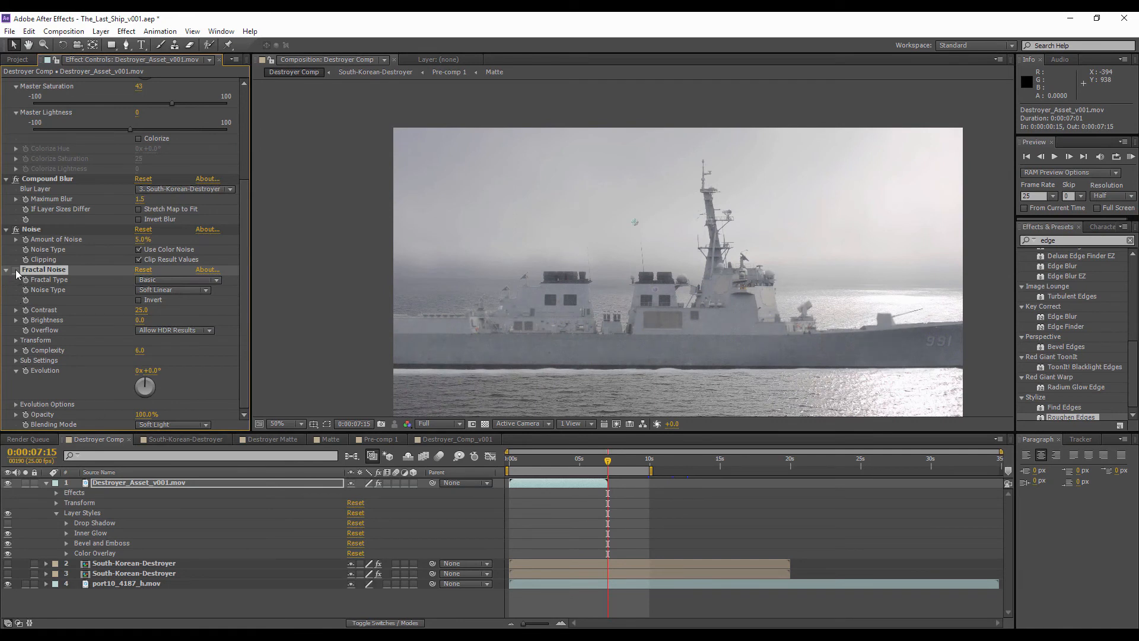
pyautogui.click(141, 310)
pyautogui.write('15')
pyautogui.press('Return')
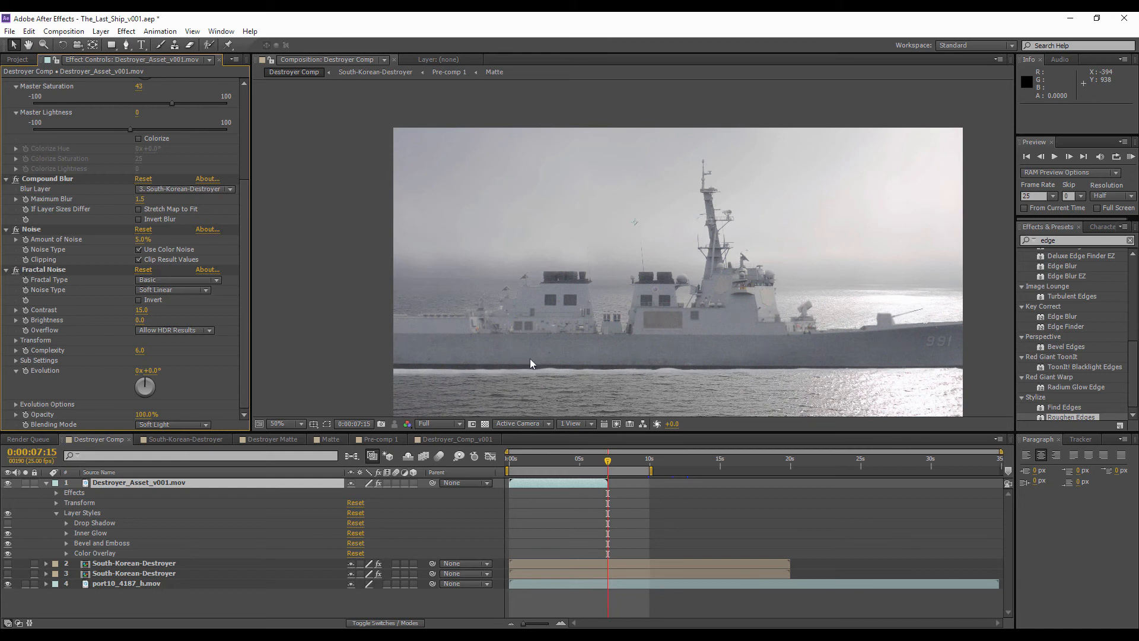
# - Collapse the properties of Destroyer_Asset_v001.mov and move the ship up in the frame to about 852, 186
pyautogui.click(47, 483)
pyautogui.click(130, 494)
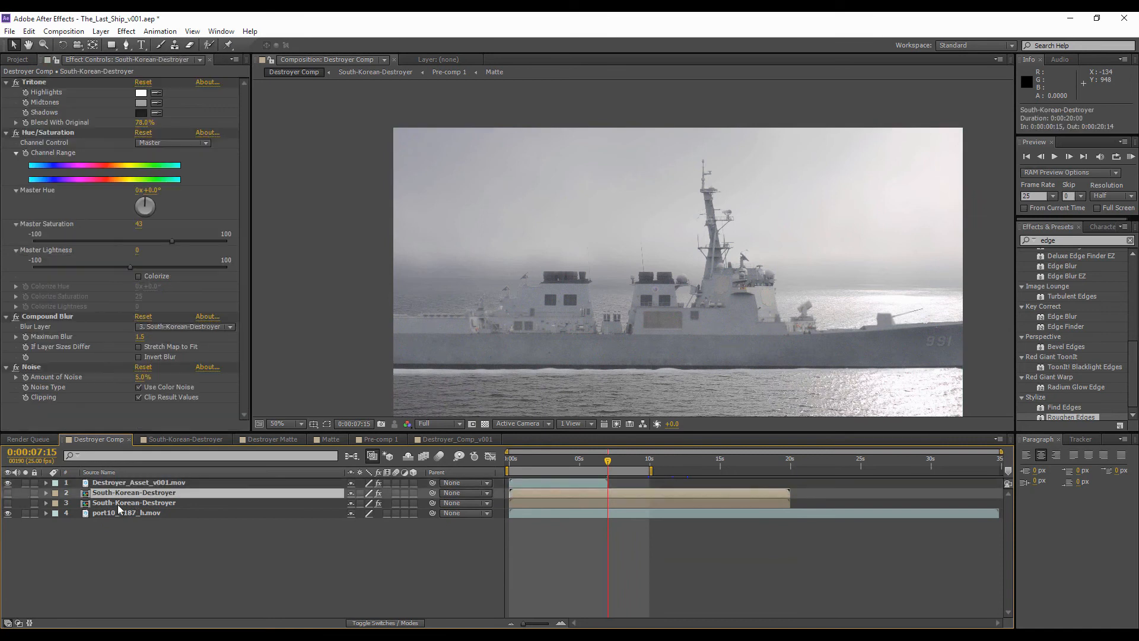
pyautogui.keyDown('shift'); pyautogui.click(119, 504); pyautogui.keyUp('shift')
pyautogui.click(59, 520)
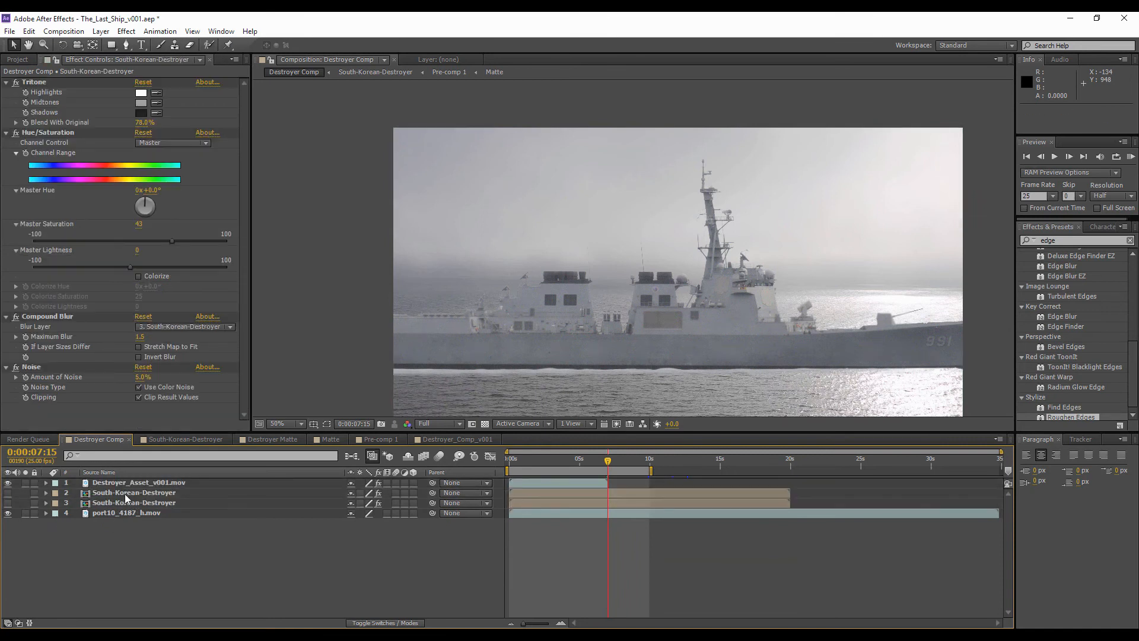
pyautogui.click(129, 485)
pyautogui.moveTo(620, 364); pyautogui.dragTo(632, 325)
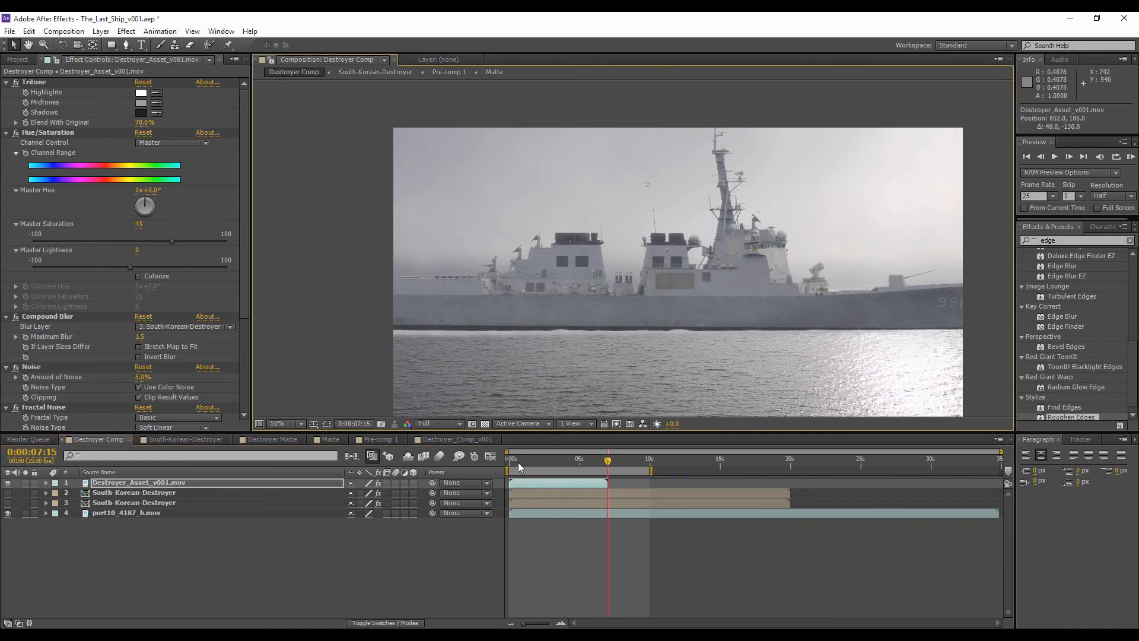
# - Collapse the settings of all five effects on Destroyer_Asset_v001.mov
pyautogui.click(6, 82)
pyautogui.click(6, 92)
pyautogui.click(6, 102)
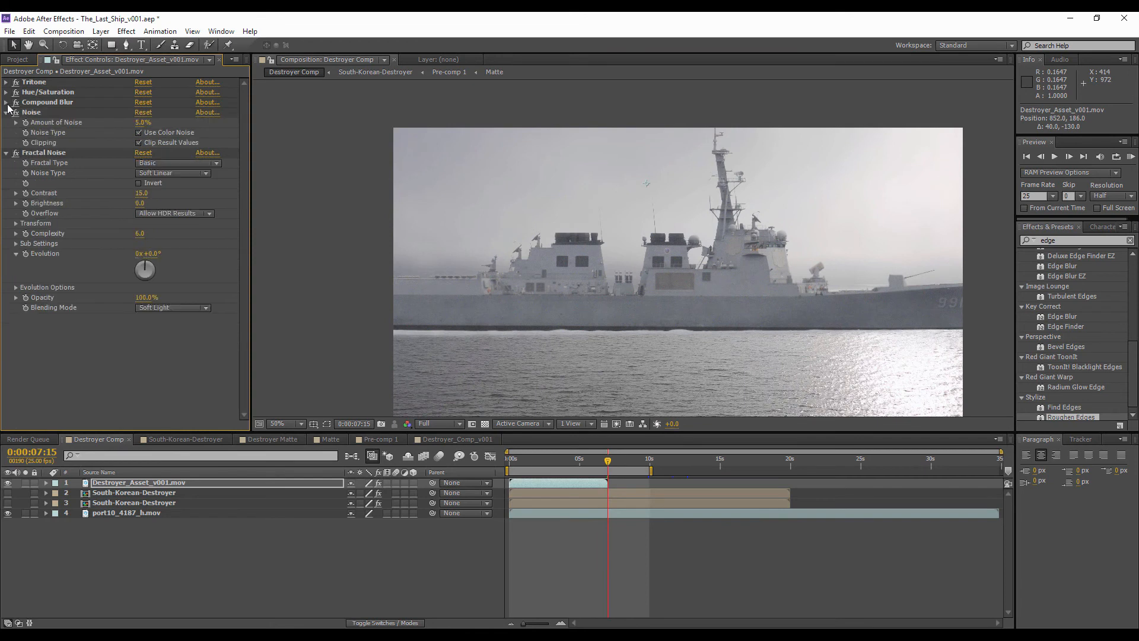
pyautogui.click(6, 112)
pyautogui.click(6, 122)
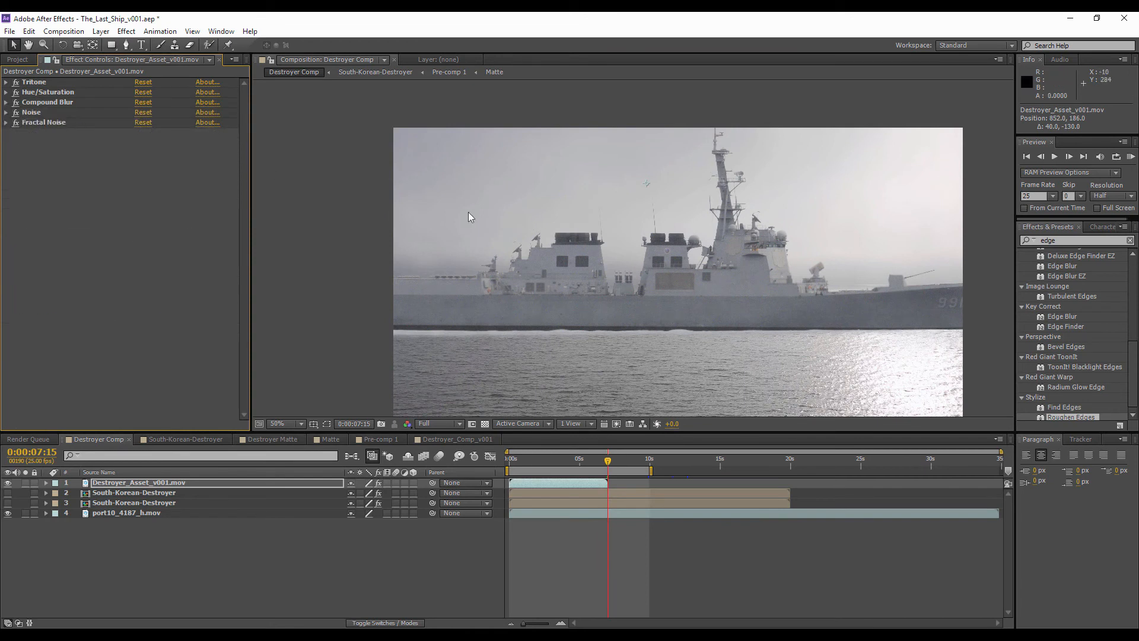
# - Shift the anchor point of Destroyer_Asset_v001.mov to the hull's waterline at about 2344, 1440, and move the ship back down onto the sea
pyautogui.moveTo(628, 301); pyautogui.dragTo(626, 299)
pyautogui.press('a')
pyautogui.moveTo(381, 492); pyautogui.dragTo(770, 391)
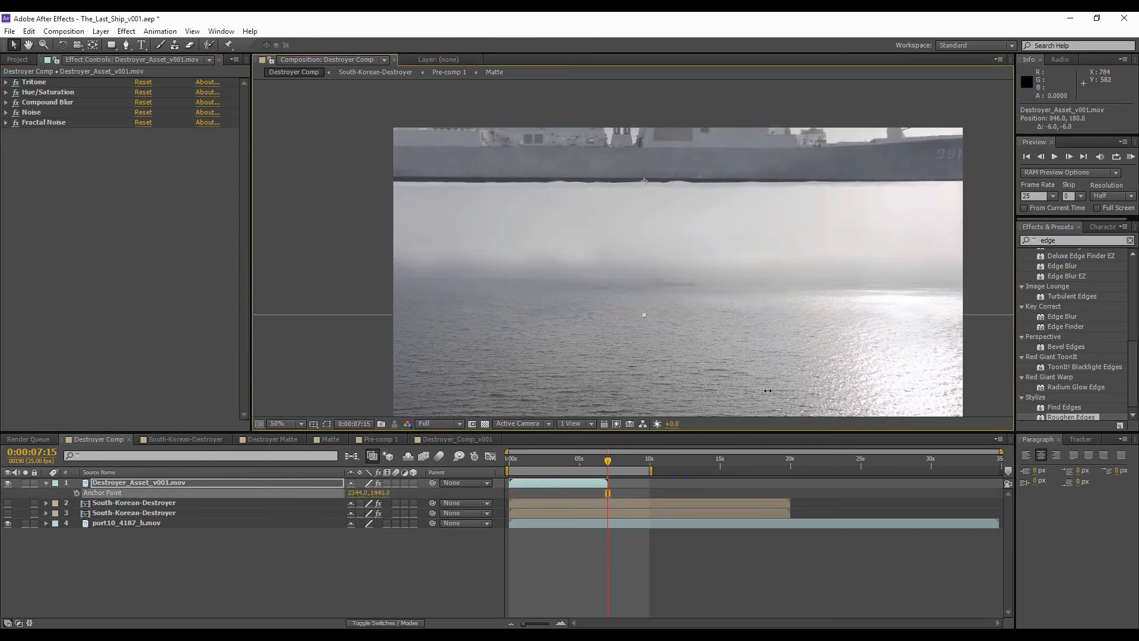
pyautogui.moveTo(692, 179); pyautogui.dragTo(679, 322)
# - Scale Destroyer_Asset_v001.mov to 43% and reposition the ship on the water at about 710, 624
pyautogui.press('s')
pyautogui.moveTo(373, 496); pyautogui.dragTo(341, 497)
pyautogui.moveTo(681, 305); pyautogui.dragTo(654, 295)
# - Move Fractal Noise ahead of Noise in the effect order of Destroyer_Asset_v001.mov
pyautogui.moveTo(39, 122); pyautogui.dragTo(37, 113)
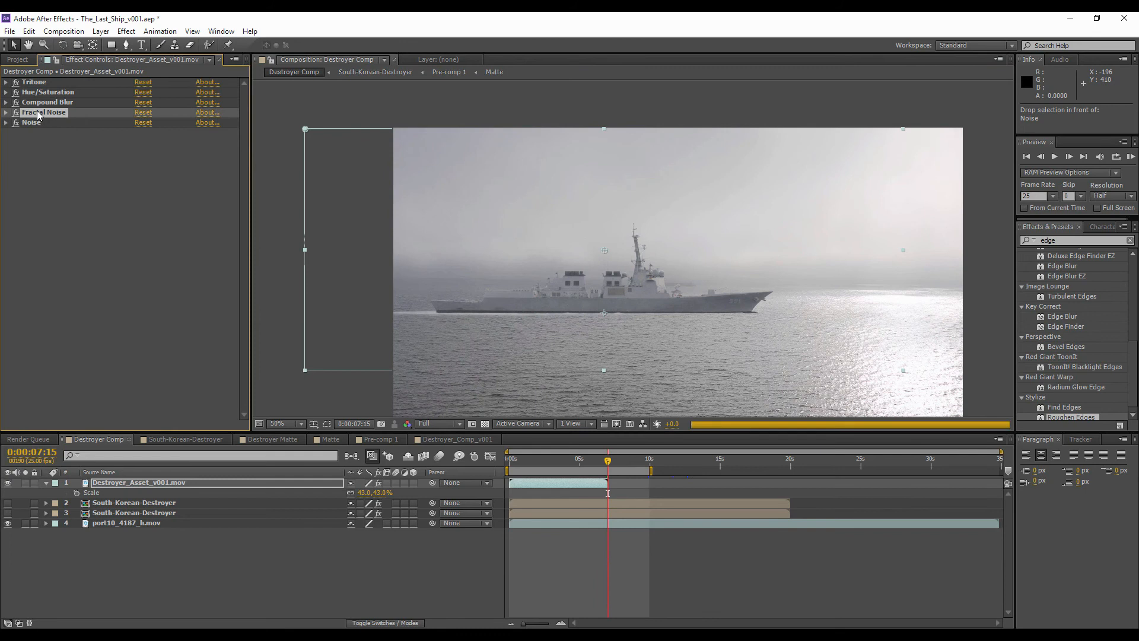
pyautogui.click(277, 534)
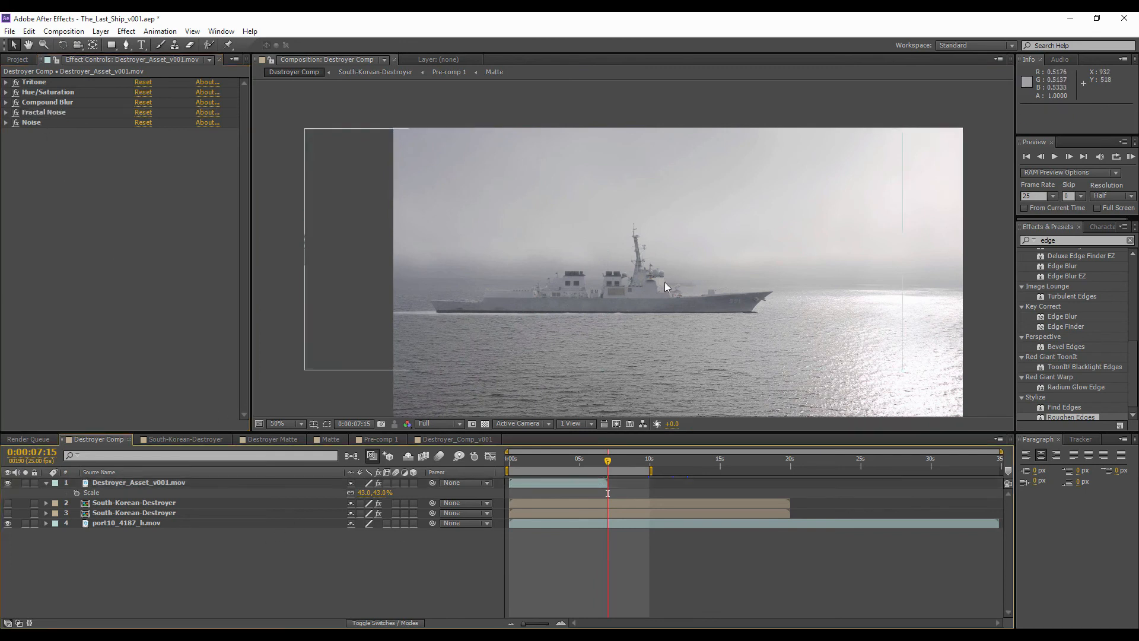
pyautogui.moveTo(664, 283); pyautogui.dragTo(674, 252)
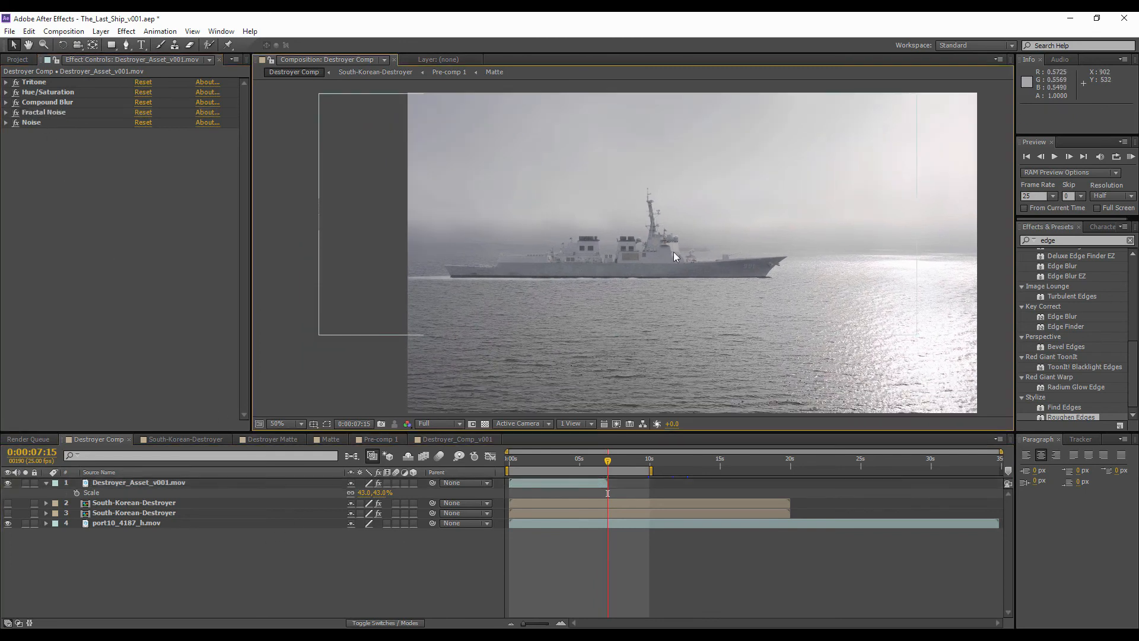
# - Keyframe the position of Destroyer_Asset_v001.mov at 0:00:00:15, and move the ship horizontally to about 750, 624 at 0:00:02:23
pyautogui.click(131, 482)
pyautogui.press('p')
pyautogui.click(508, 460)
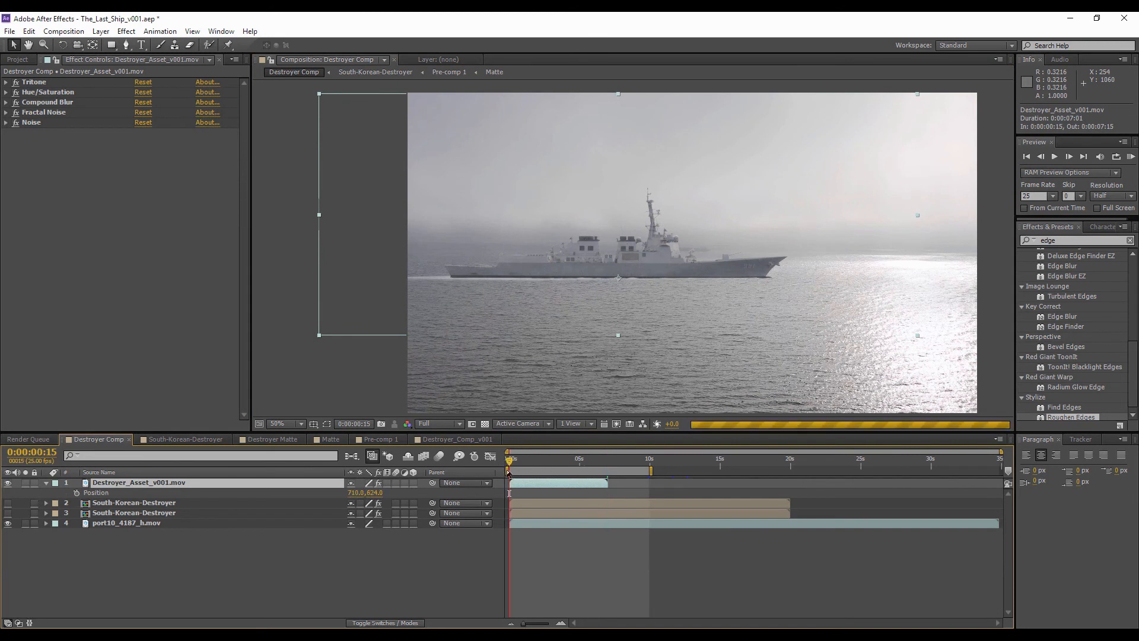
pyautogui.click(76, 492)
pyautogui.press('space')
pyautogui.moveTo(630, 265); pyautogui.dragTo(639, 265)
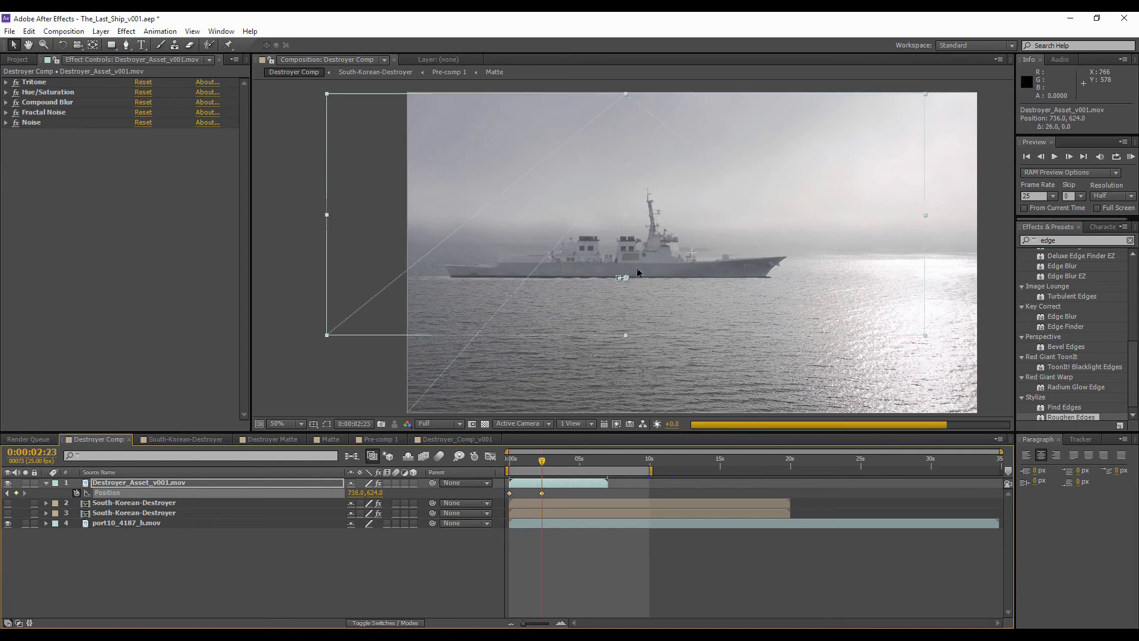
# - Run a RAM preview of the ship's movement from the start of the layer at closer magnification
pyautogui.moveTo(521, 461); pyautogui.dragTo(504, 466)
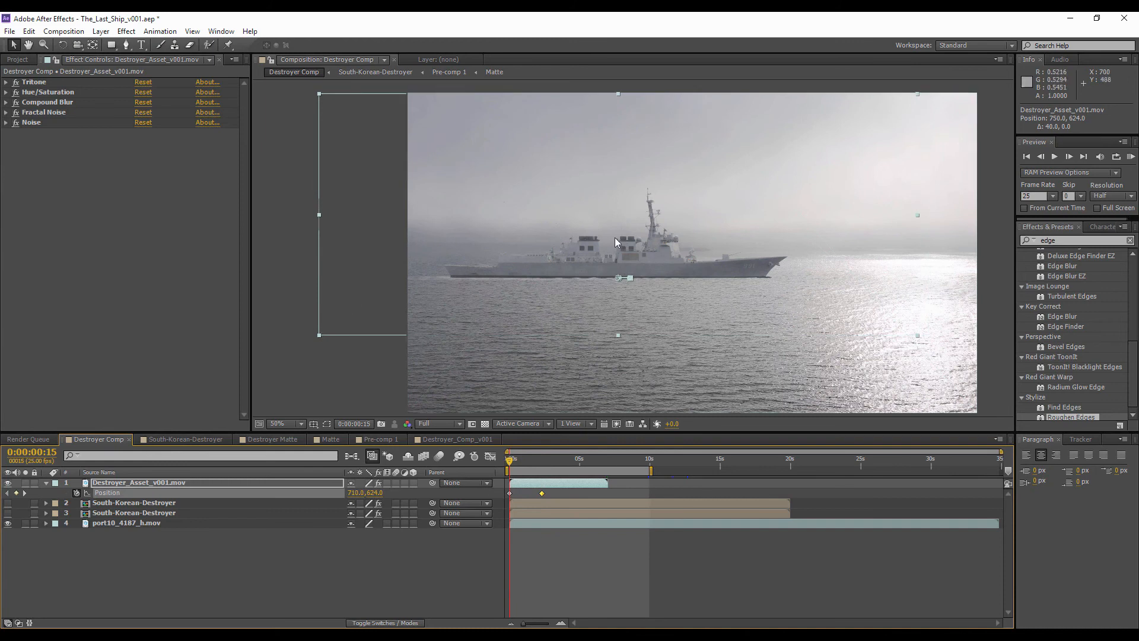
pyautogui.scroll(2, 615, 237)
pyautogui.click(1131, 157)
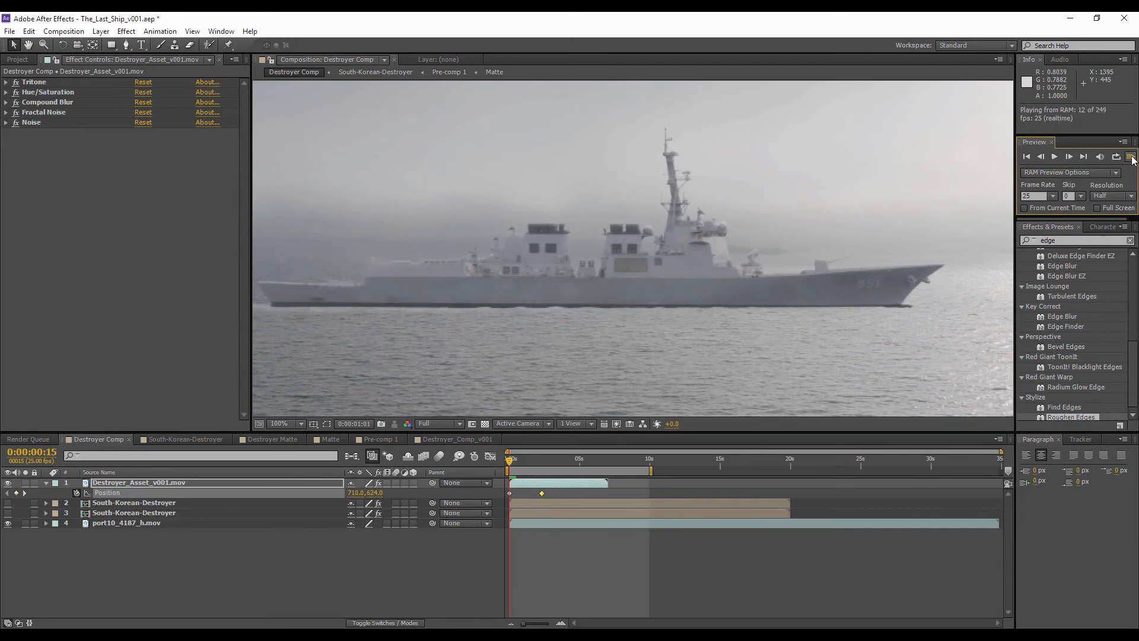
pyautogui.click(1132, 159)
# - Slow the ship's movement by shifting its second Position keyframe out to about 3.5 seconds
pyautogui.click(505, 532)
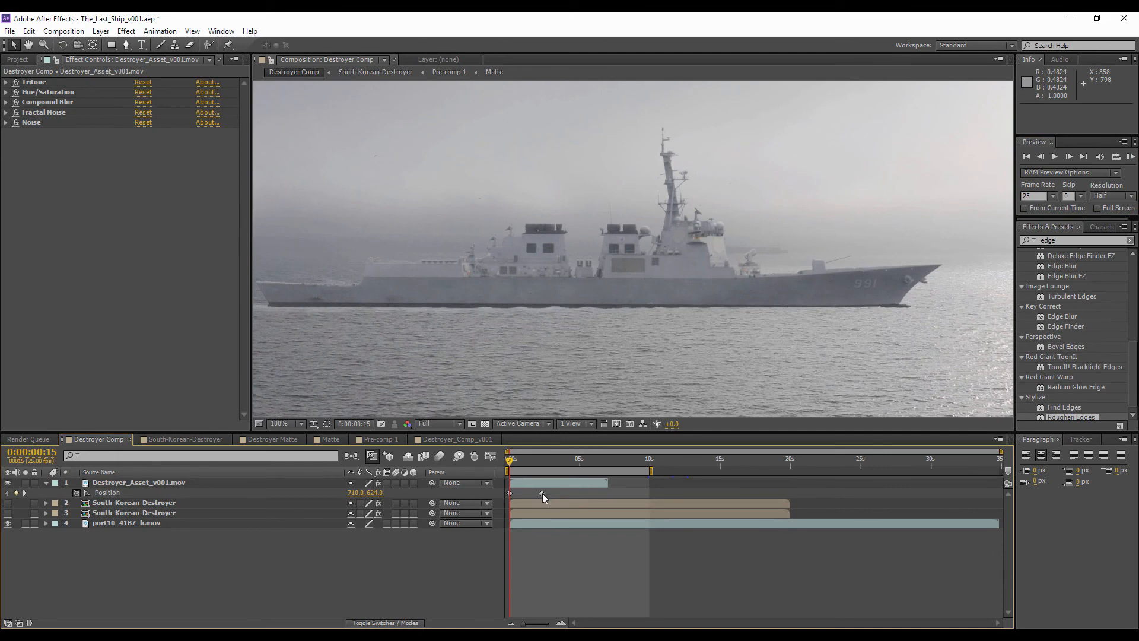
pyautogui.moveTo(543, 493); pyautogui.dragTo(557, 494)
pyautogui.click(236, 592)
# - Draw a rectangular mask beneath the bow of Destroyer_Asset_v001.mov, set to Subtract, to cut off the dark protrusion under the hull
pyautogui.scroll(1, 902, 308)
pyautogui.moveTo(903, 308); pyautogui.dragTo(318, 197)
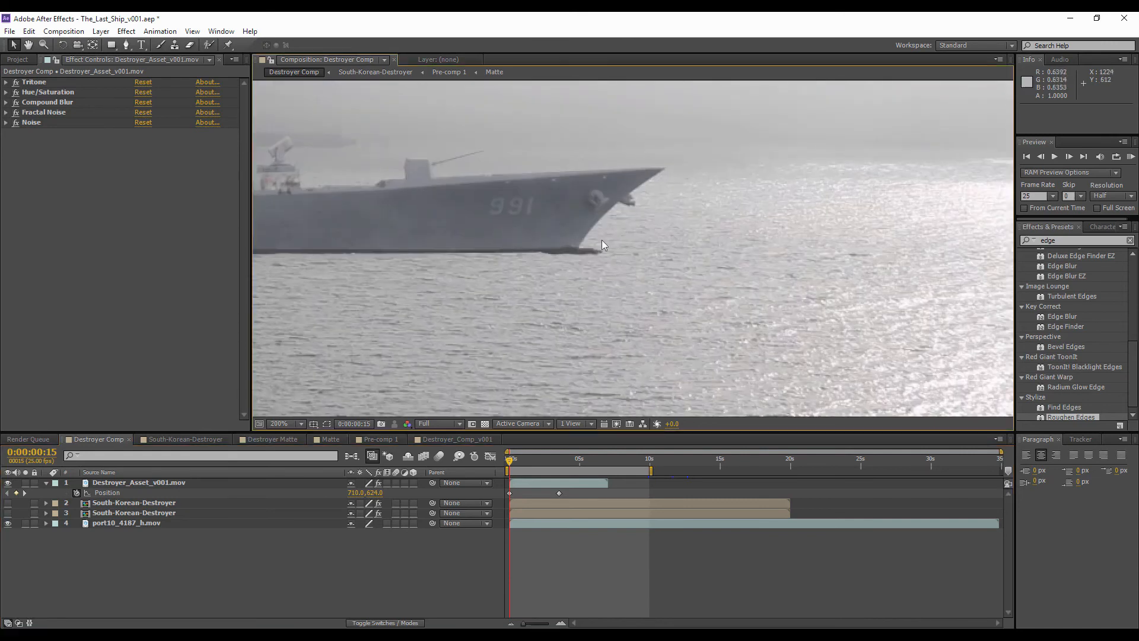
pyautogui.scroll(1, 602, 239)
pyautogui.moveTo(454, 244); pyautogui.dragTo(587, 286)
pyautogui.click(113, 483)
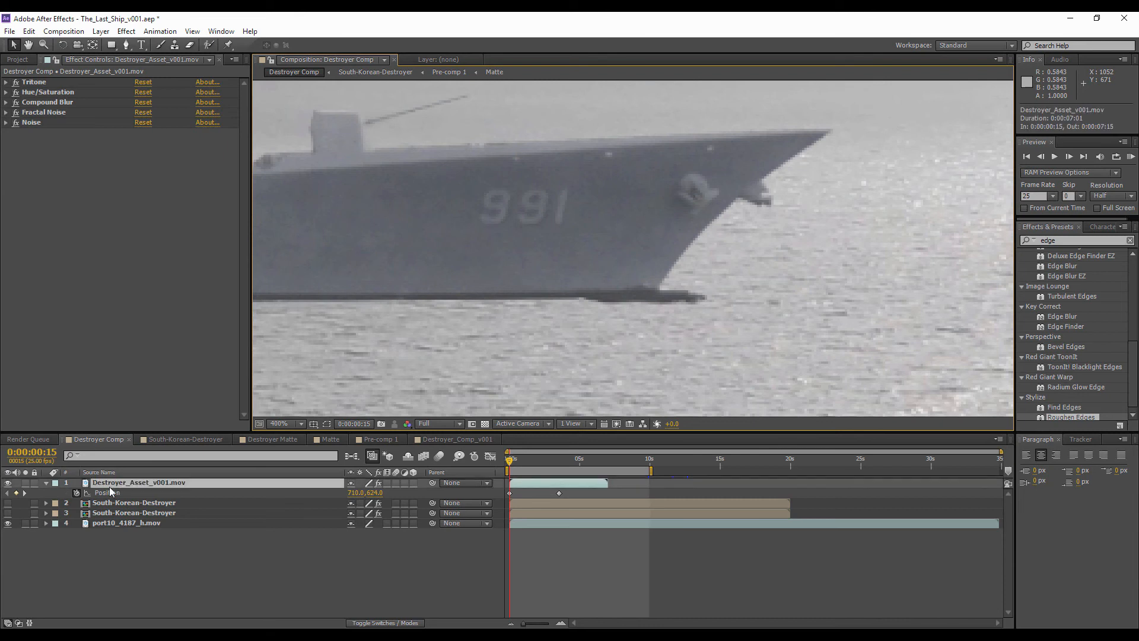
pyautogui.click(111, 45)
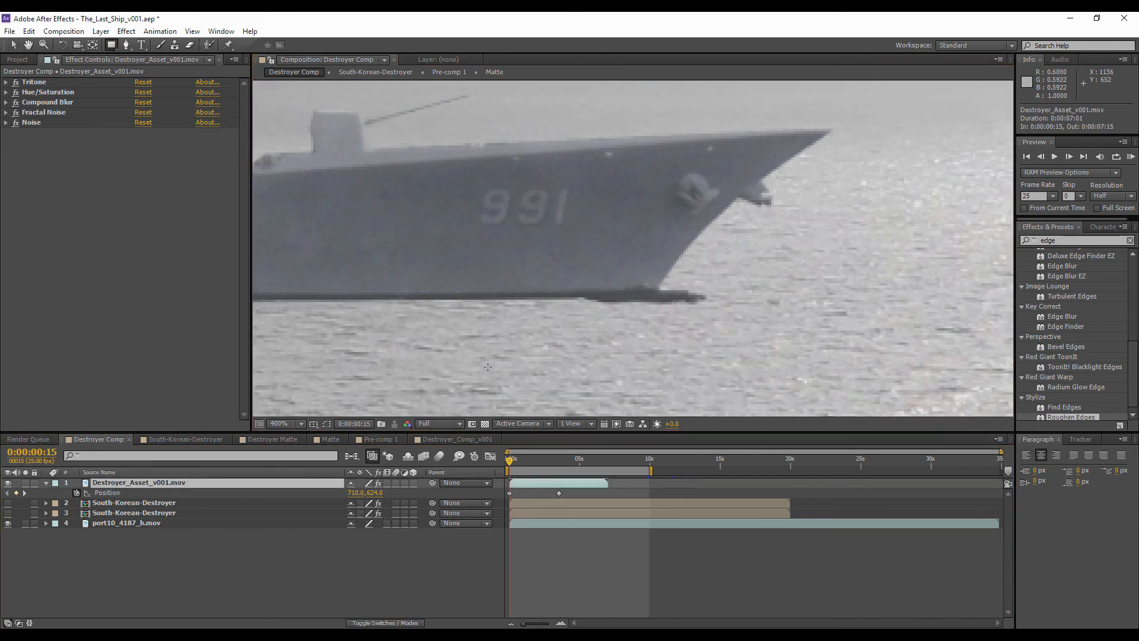
pyautogui.moveTo(756, 315); pyautogui.dragTo(769, 299)
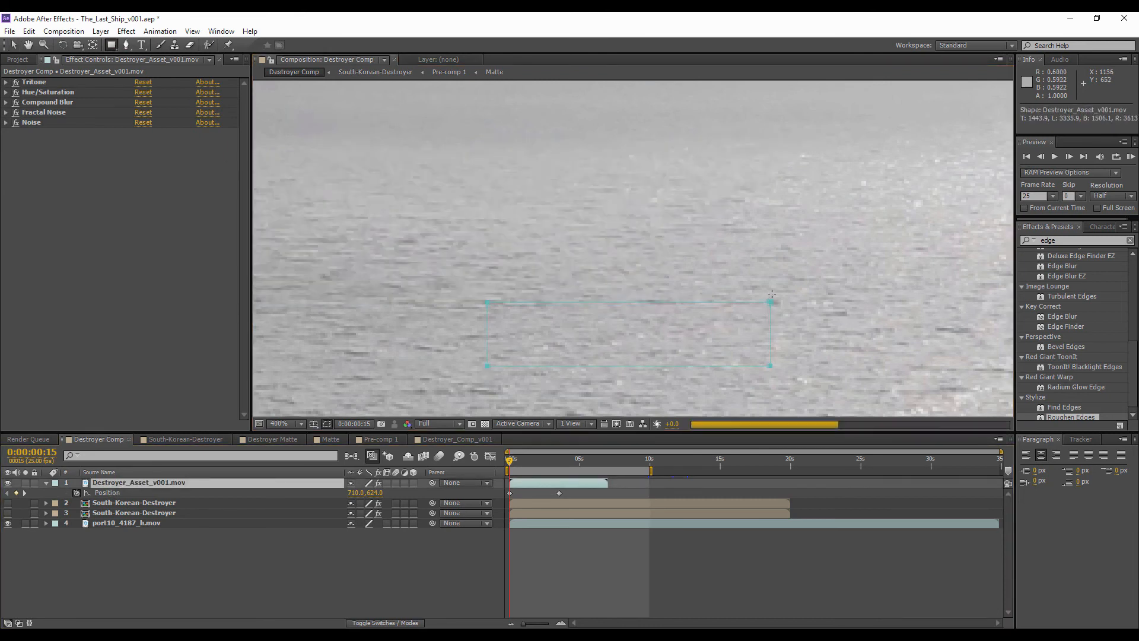
pyautogui.click(362, 503)
pyautogui.click(379, 544)
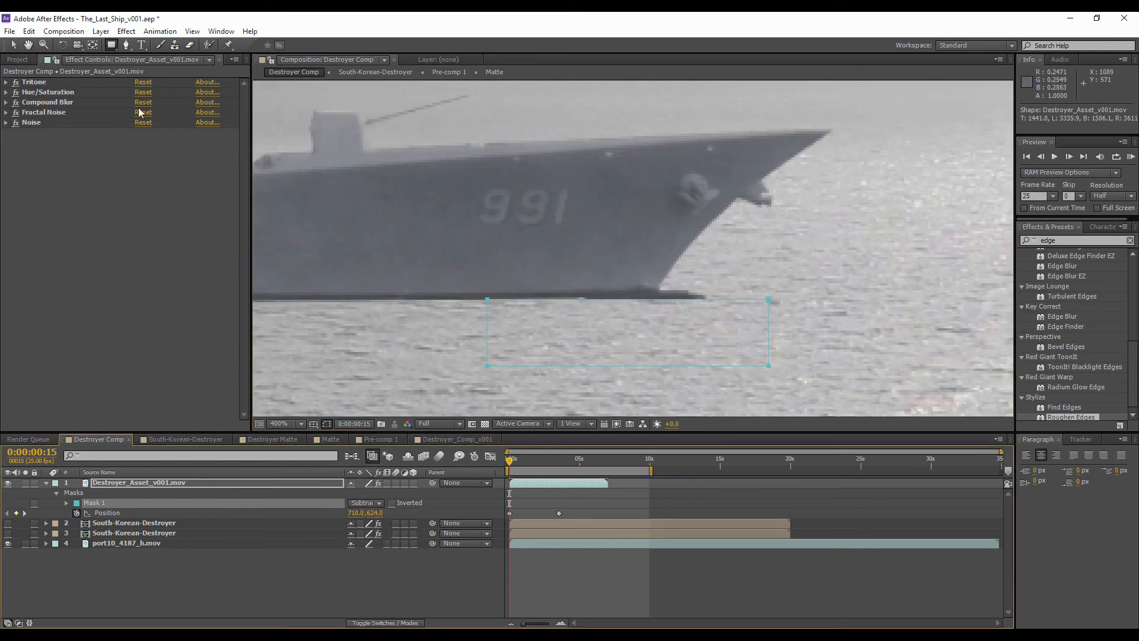
# - Set the Mask Feather of the bow mask to 1 pixel
pyautogui.press('v')
pyautogui.press('f')
pyautogui.moveTo(367, 510); pyautogui.dragTo(355, 539)
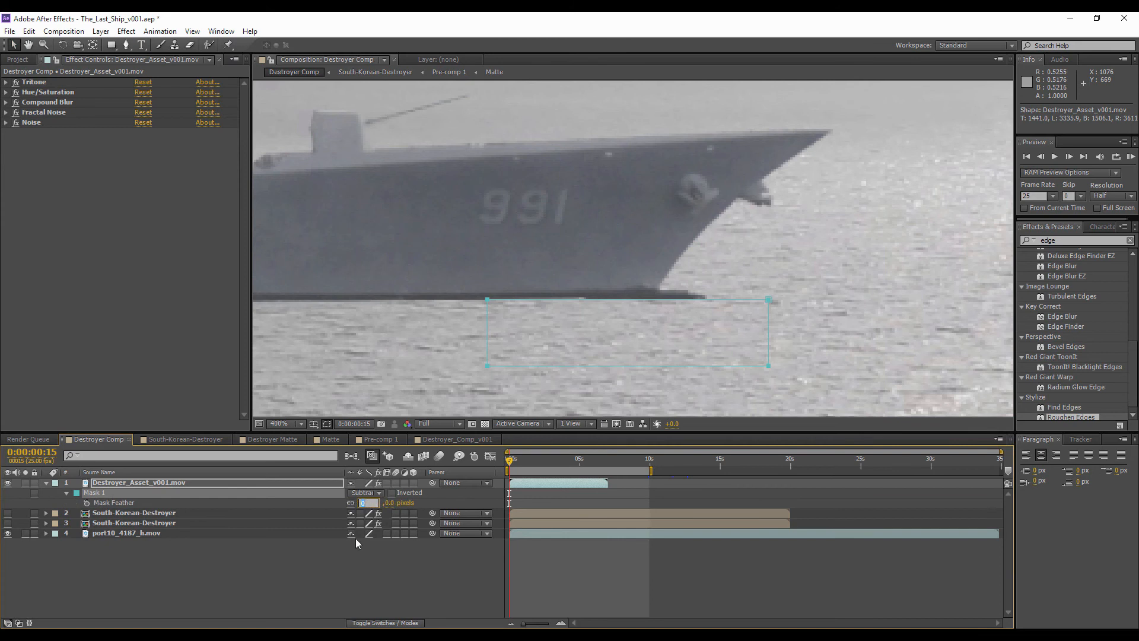
pyautogui.click(350, 568)
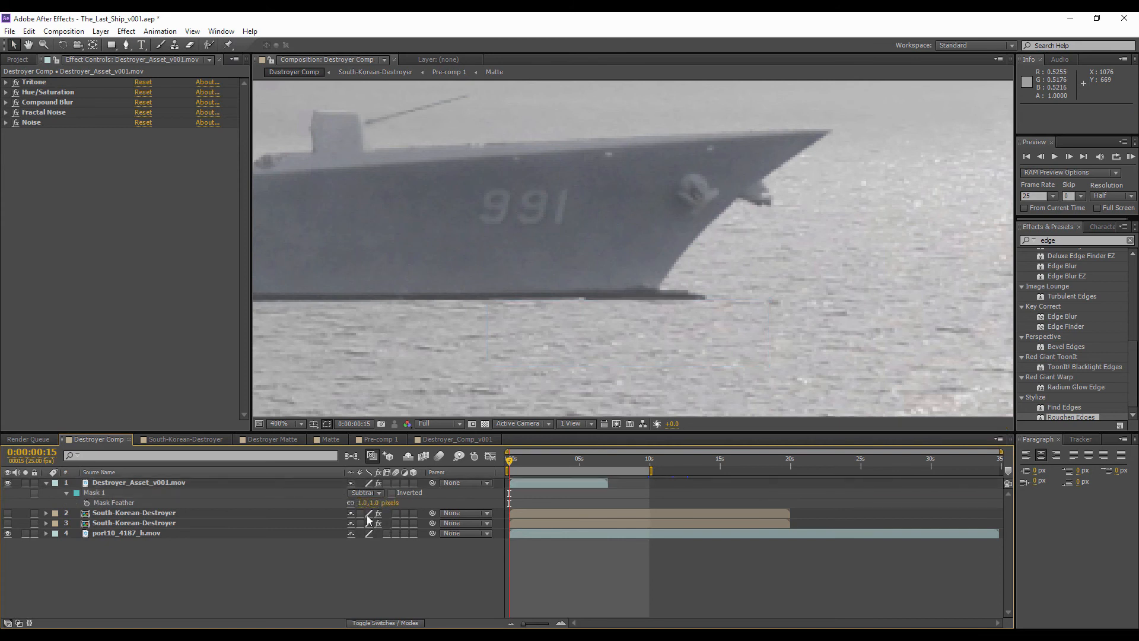
# - Set the Mask Feather of the bow mask on Destroyer_Asset_v001.mov to 2 pixels
pyautogui.moveTo(364, 503); pyautogui.dragTo(330, 581)
pyautogui.click(91, 484)
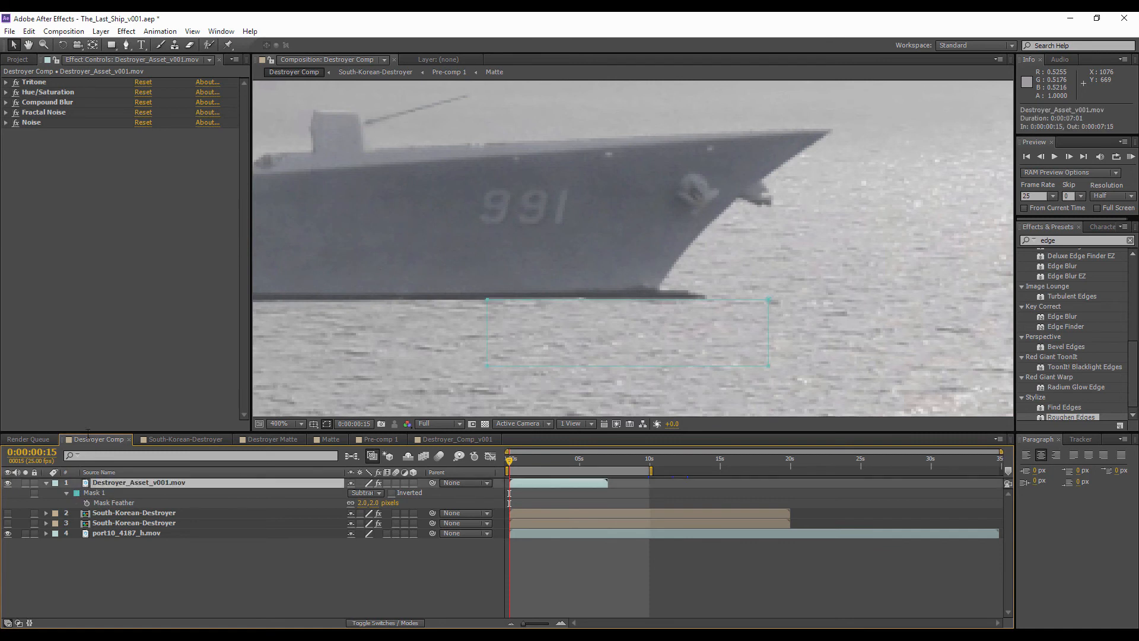
pyautogui.click(47, 482)
pyautogui.click(46, 482)
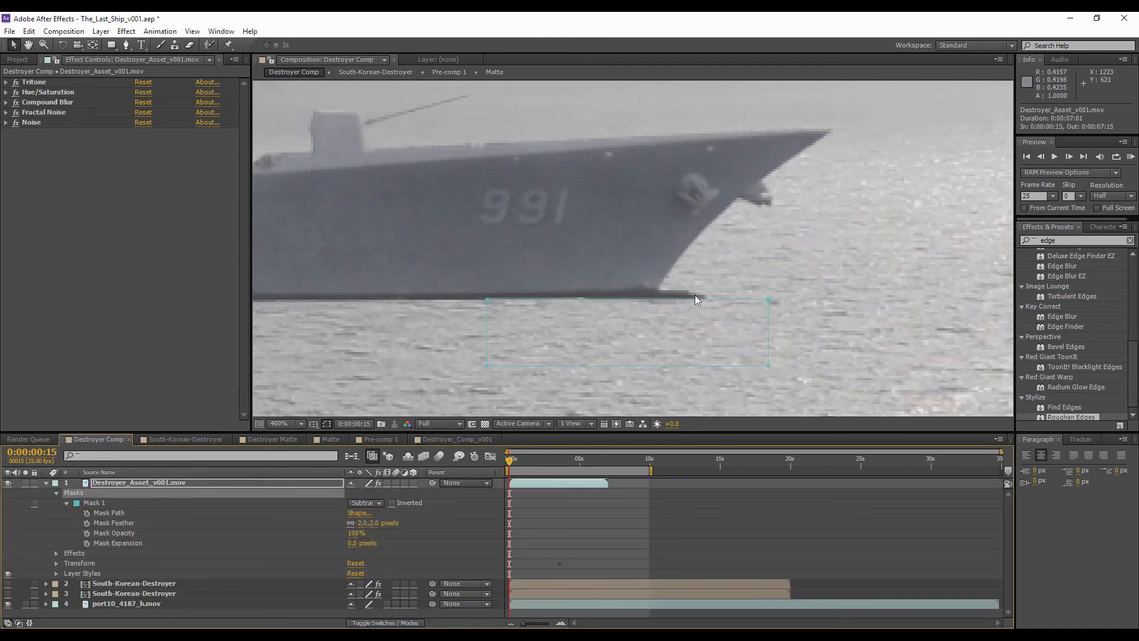
# - Add a curved vertex to the bow mask's upper edge at the foot of the bow, and switch the preview resolution to Half
pyautogui.press('g')
pyautogui.moveTo(689, 299)
pyautogui.mouseDown()
pyautogui.moveTo(667, 309)
pyautogui.moveTo(680, 315)
pyautogui.mouseUp()
pyautogui.click(439, 423)
pyautogui.click(450, 466)
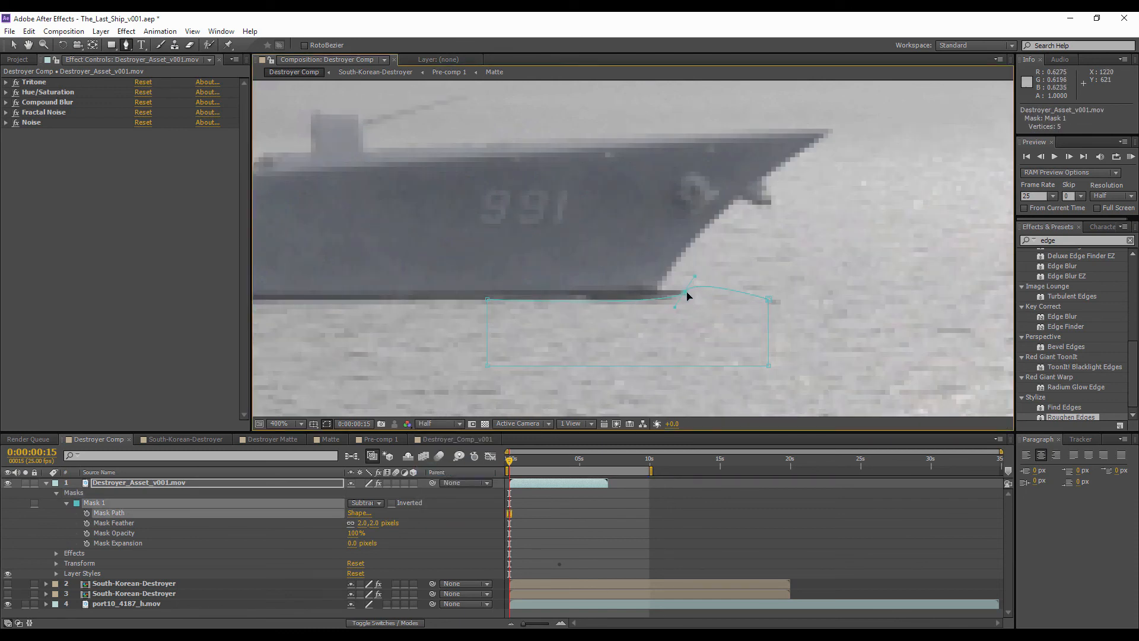
pyautogui.press(',')
pyautogui.press(',')
pyautogui.click(727, 540)
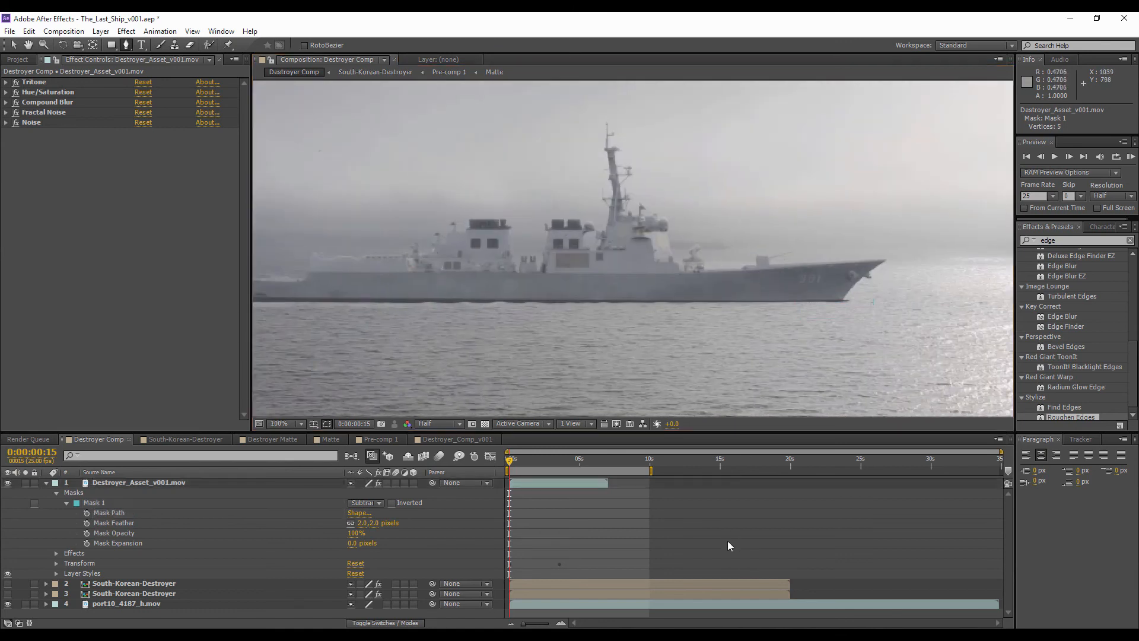
pyautogui.press(',')
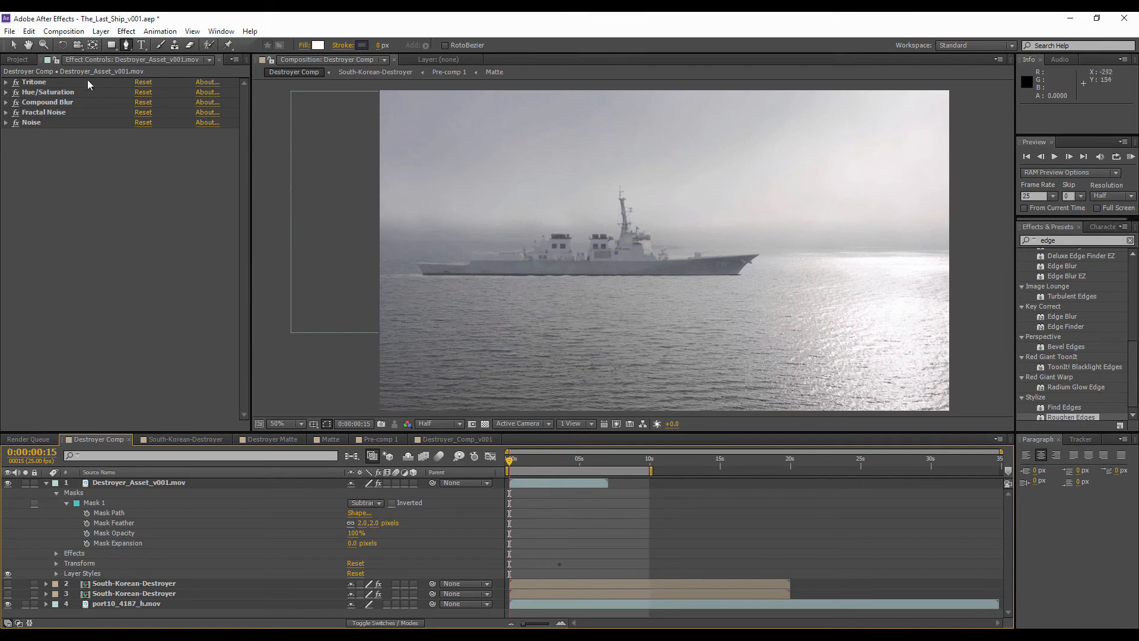
pyautogui.click(46, 483)
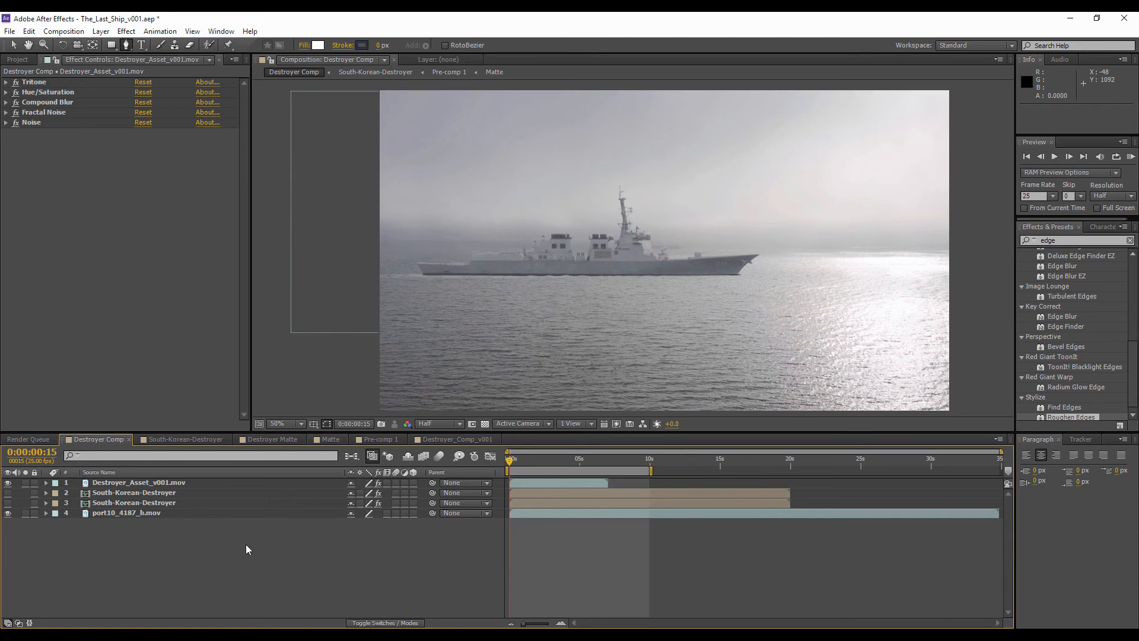
# - Set the Altitude of the Bevel and Emboss layer style on Destroyer_Asset_v001.mov to 21°
pyautogui.moveTo(556, 234); pyautogui.dragTo(542, 275)
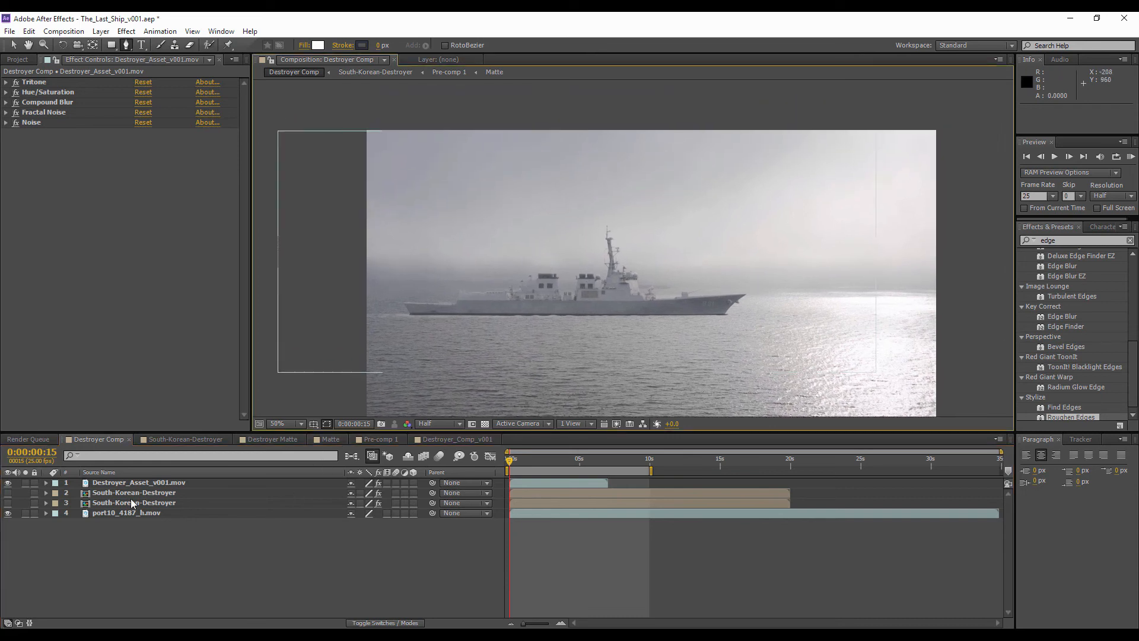
pyautogui.click(132, 484)
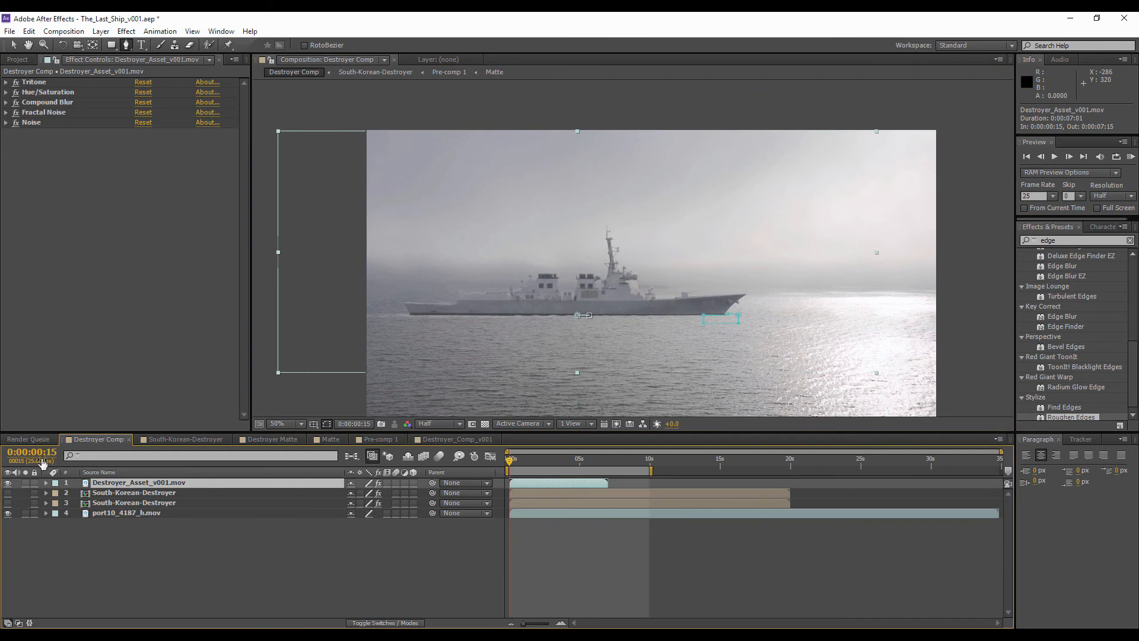
pyautogui.click(46, 483)
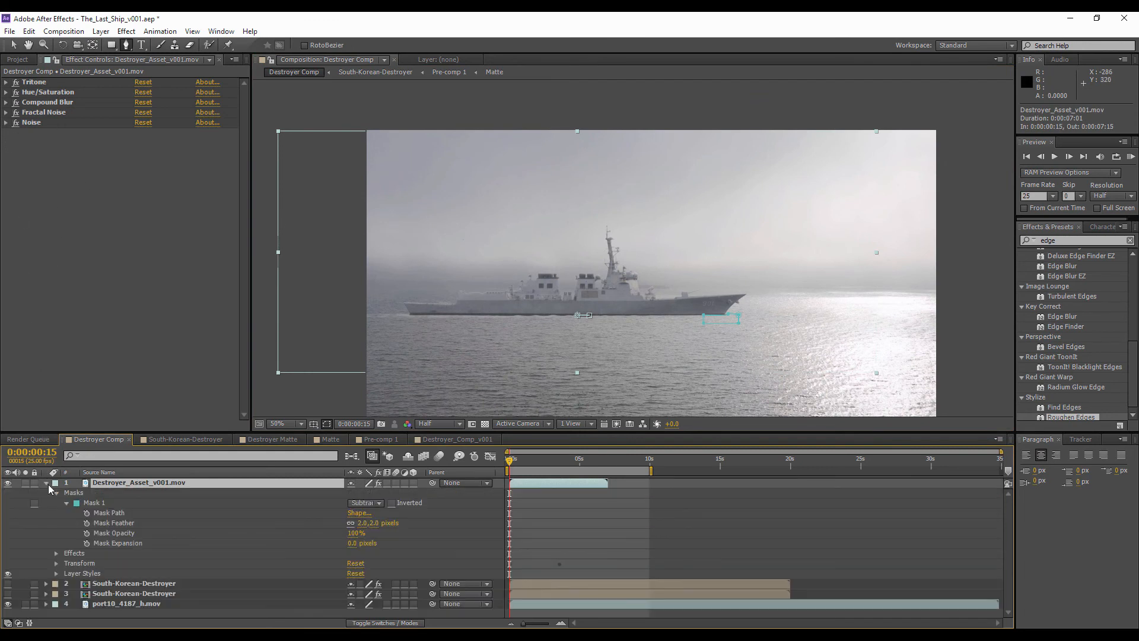
pyautogui.click(56, 573)
pyautogui.scroll(-2, 54, 605)
pyautogui.click(8, 572)
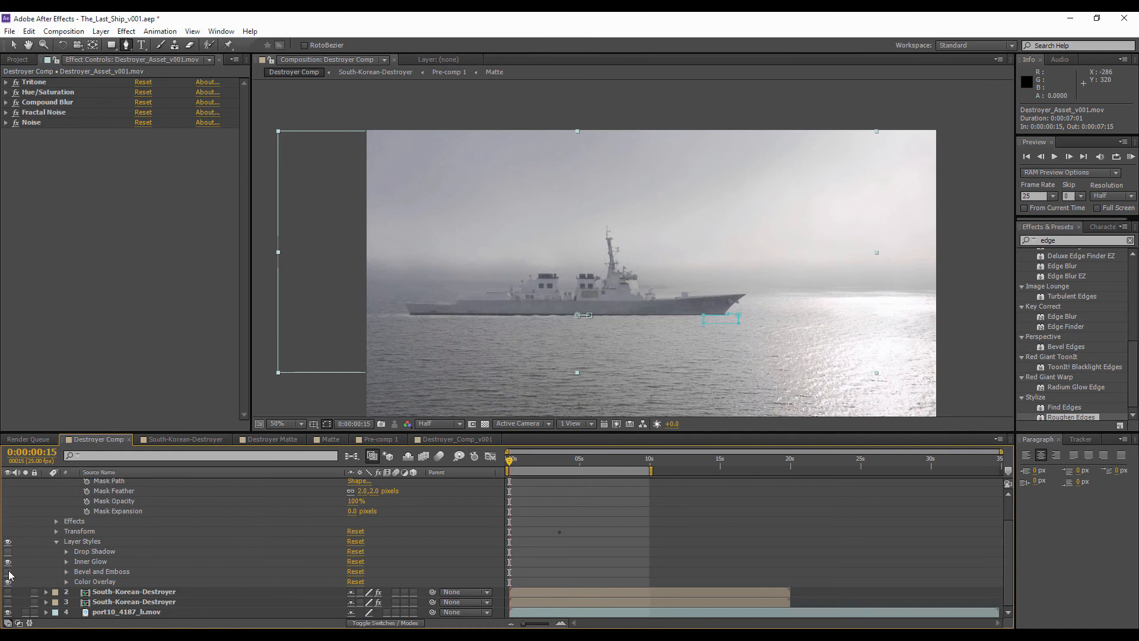
pyautogui.scroll(2, 498, 305)
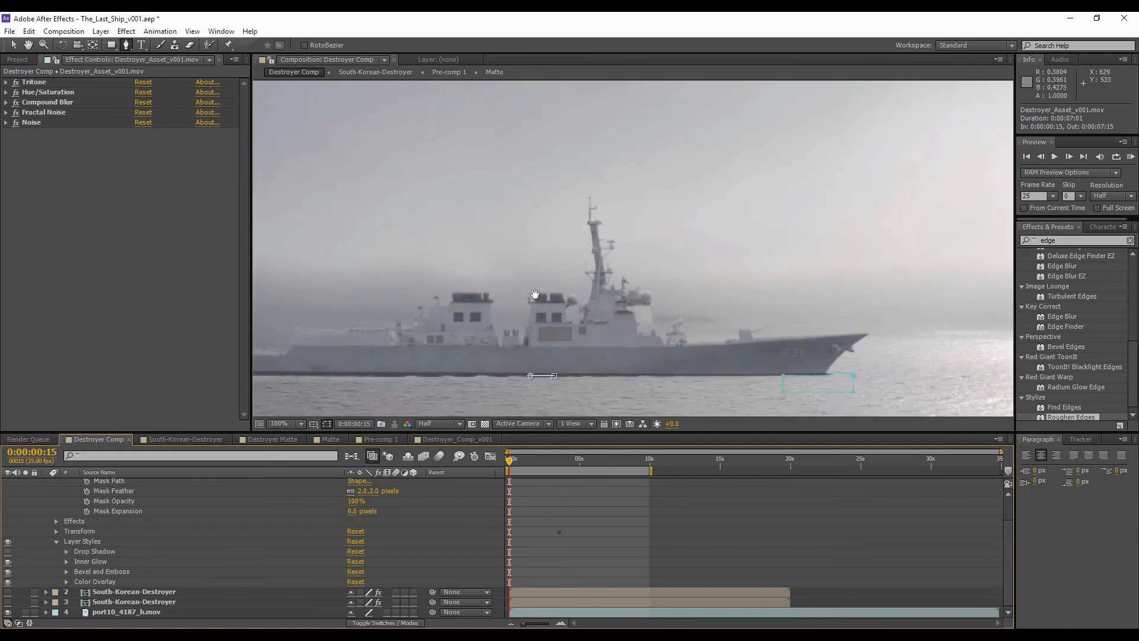
pyautogui.click(67, 571)
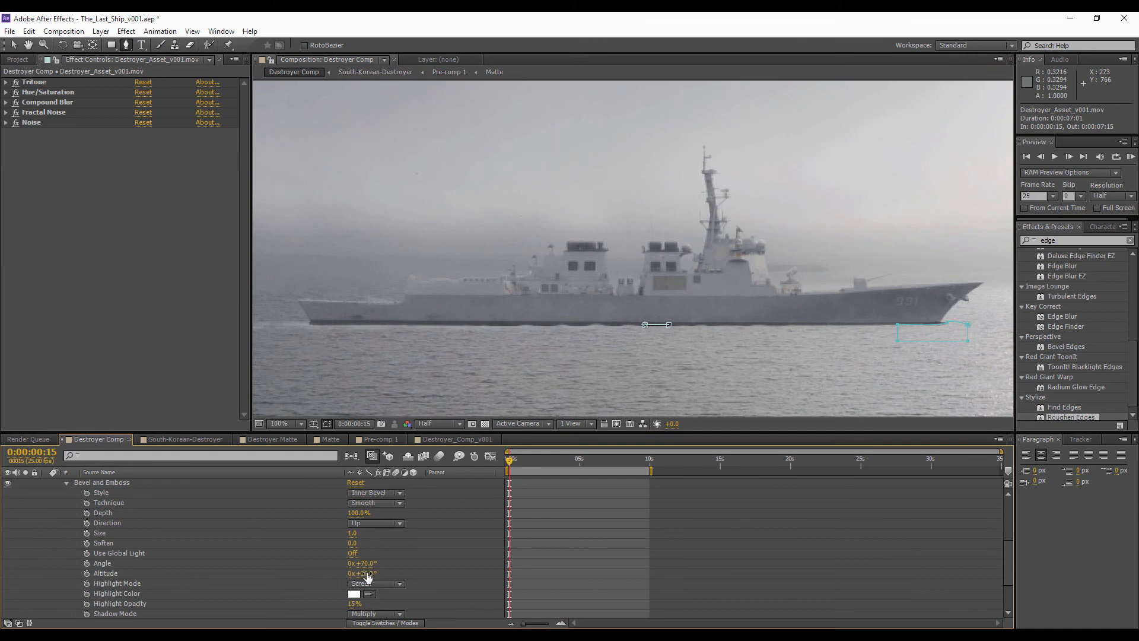
pyautogui.moveTo(372, 572); pyautogui.dragTo(368, 573)
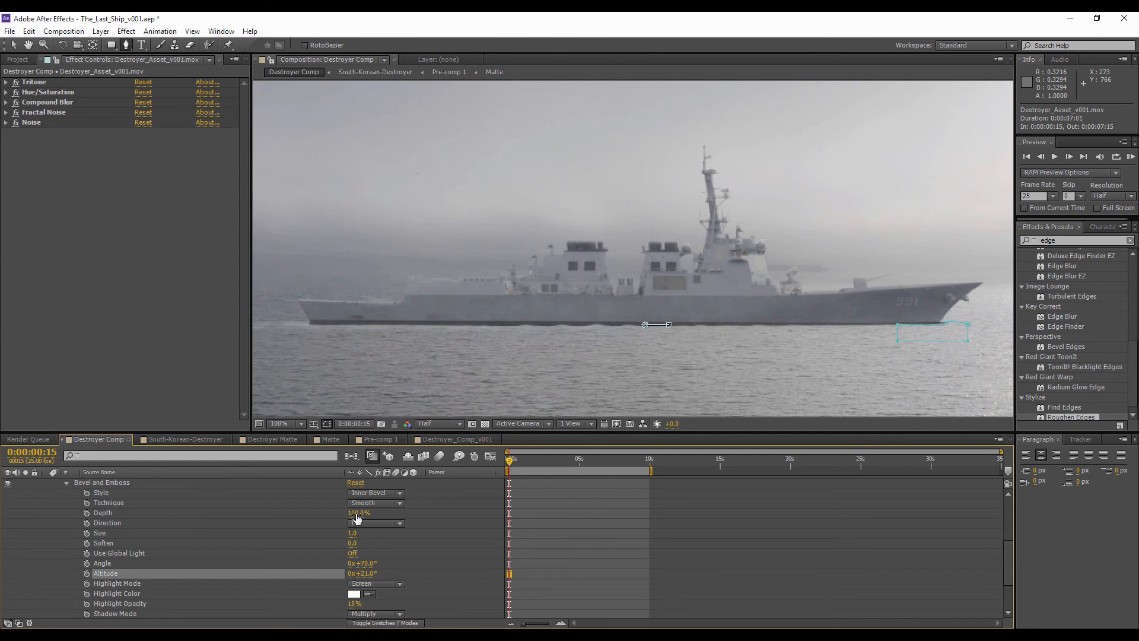
# - Set the Bevel and Emboss Depth to 53% and its Size to 0.5
pyautogui.moveTo(356, 513); pyautogui.dragTo(326, 511)
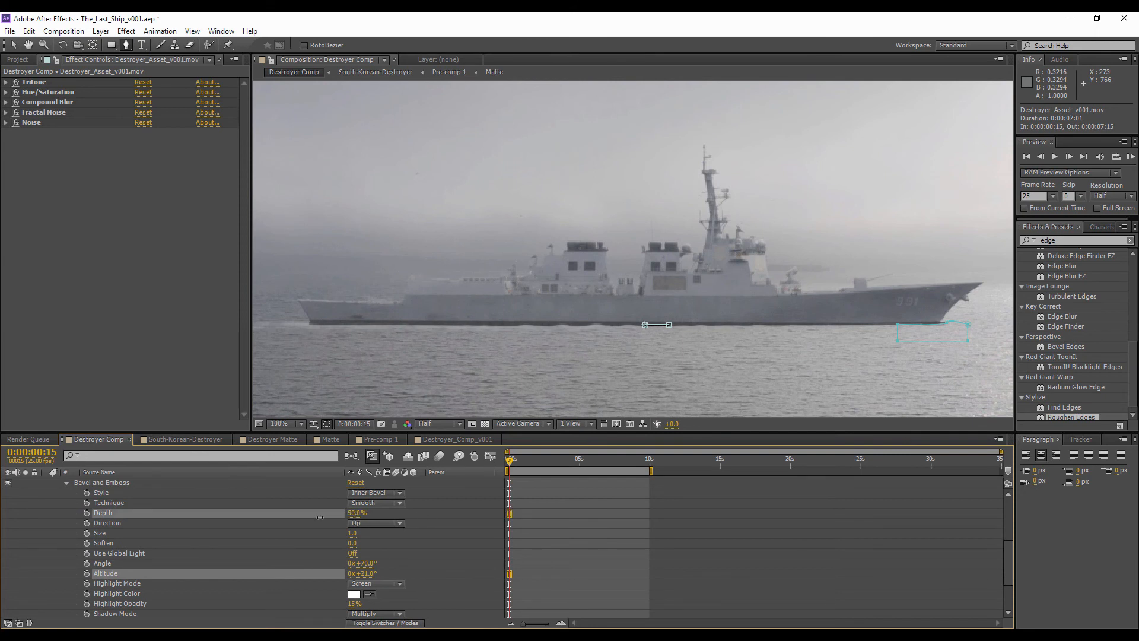
pyautogui.moveTo(318, 522)
pyautogui.mouseDown()
pyautogui.moveTo(338, 520)
pyautogui.moveTo(311, 523)
pyautogui.mouseUp()
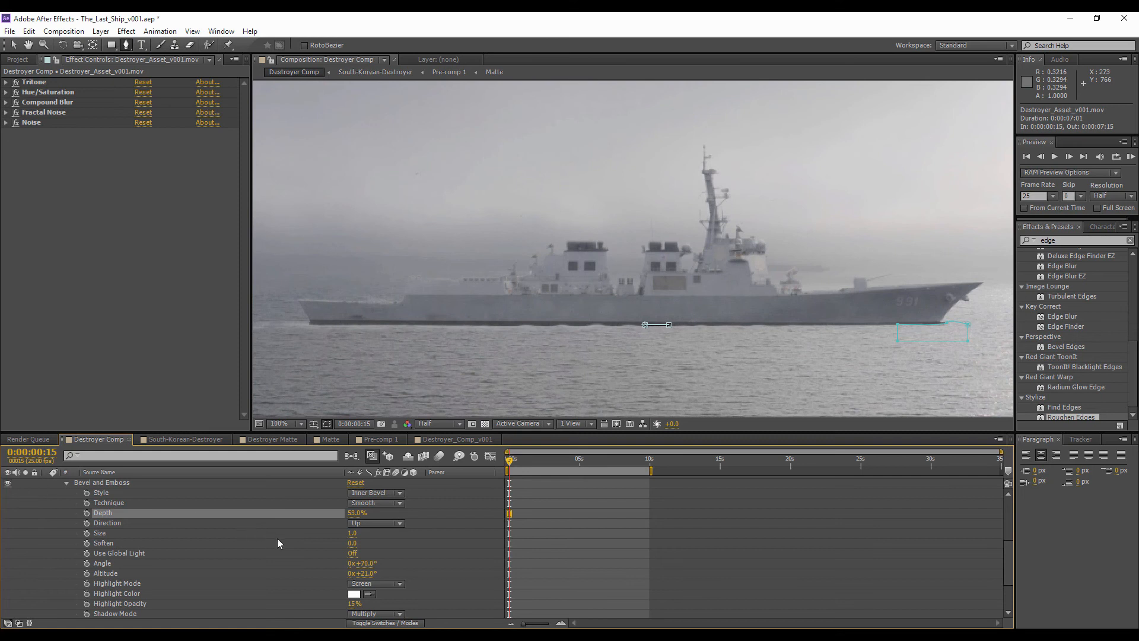
pyautogui.click(353, 533)
pyautogui.click(429, 547)
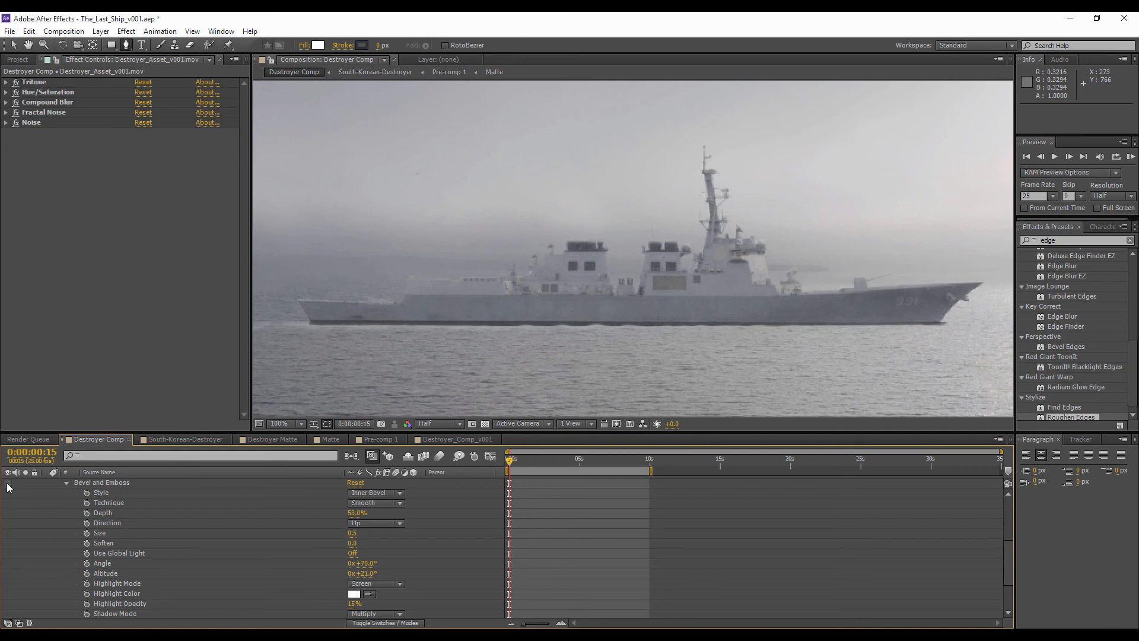
# - Compare the ship's deck details up close with the Bevel and Emboss style switched off and on
pyautogui.scroll(2, 762, 300)
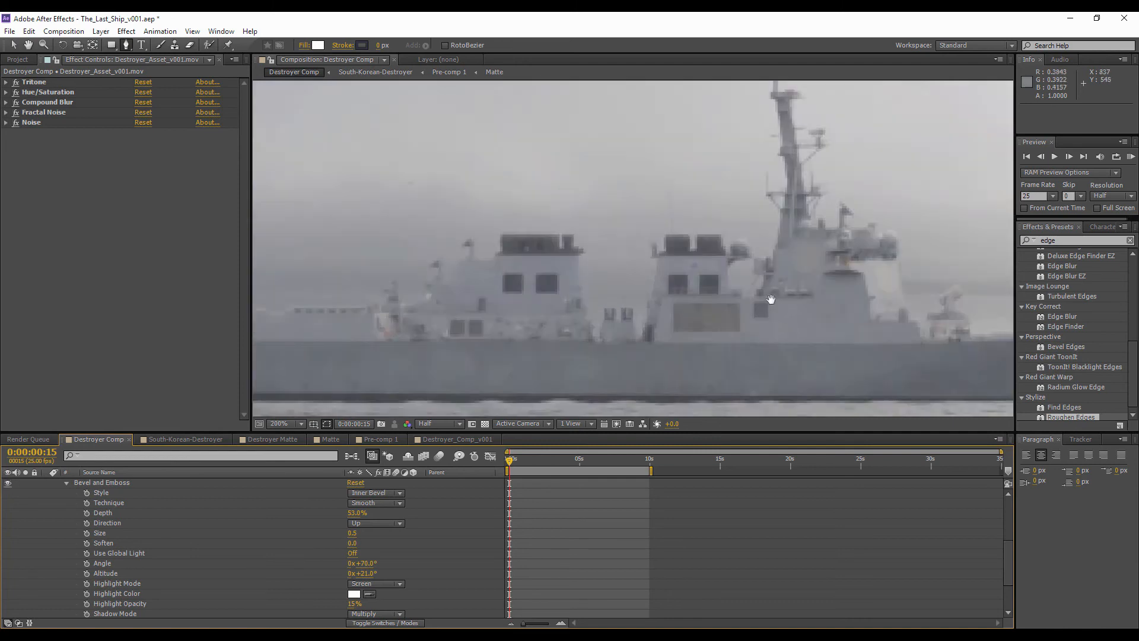
pyautogui.scroll(1, 401, 315)
pyautogui.scroll(1, 692, 223)
pyautogui.scroll(1, 628, 252)
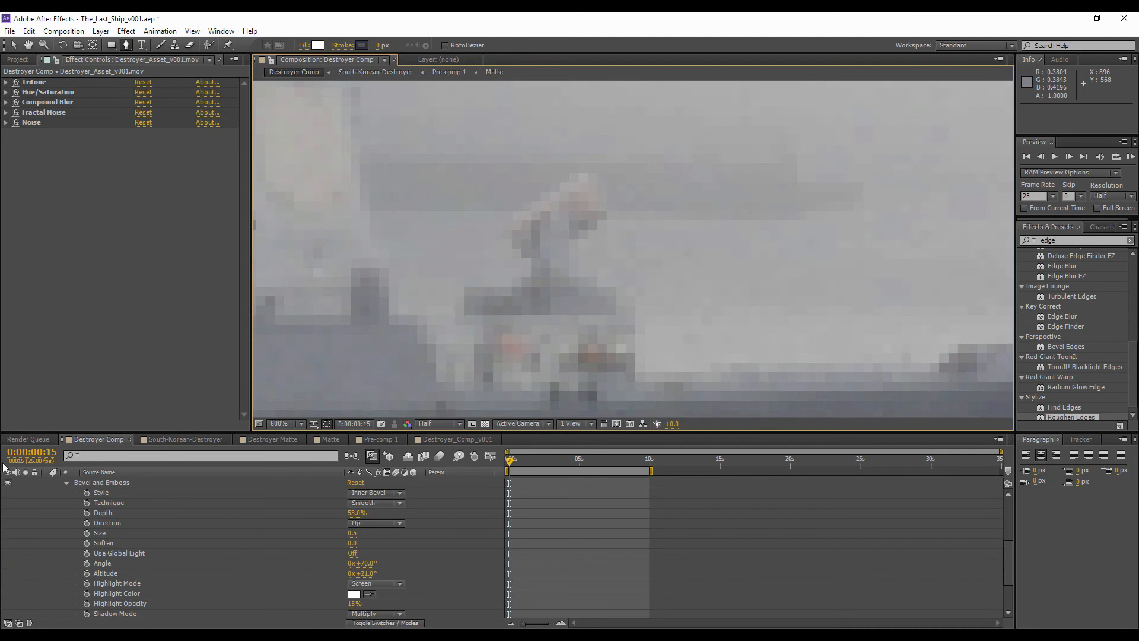
pyautogui.click(8, 483)
pyautogui.click(7, 484)
pyautogui.click(7, 483)
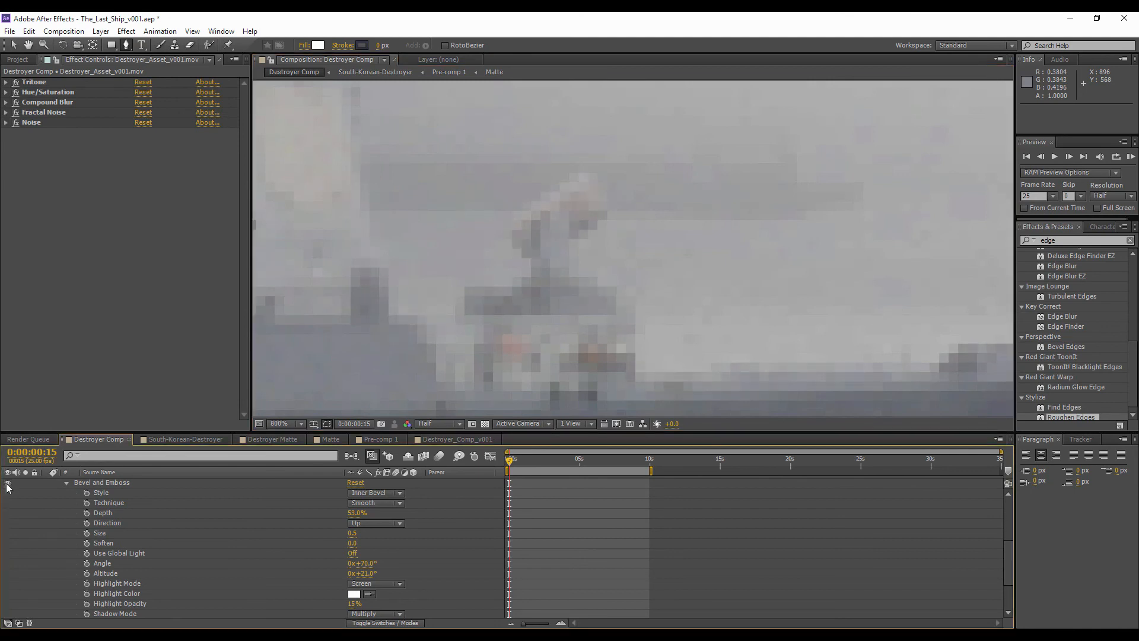
# - Try an opacity of 41% for the ship's Inner Glow layer style
pyautogui.scroll(-3, 489, 266)
pyautogui.scroll(3, 47, 537)
pyautogui.click(67, 564)
pyautogui.scroll(-3, 184, 553)
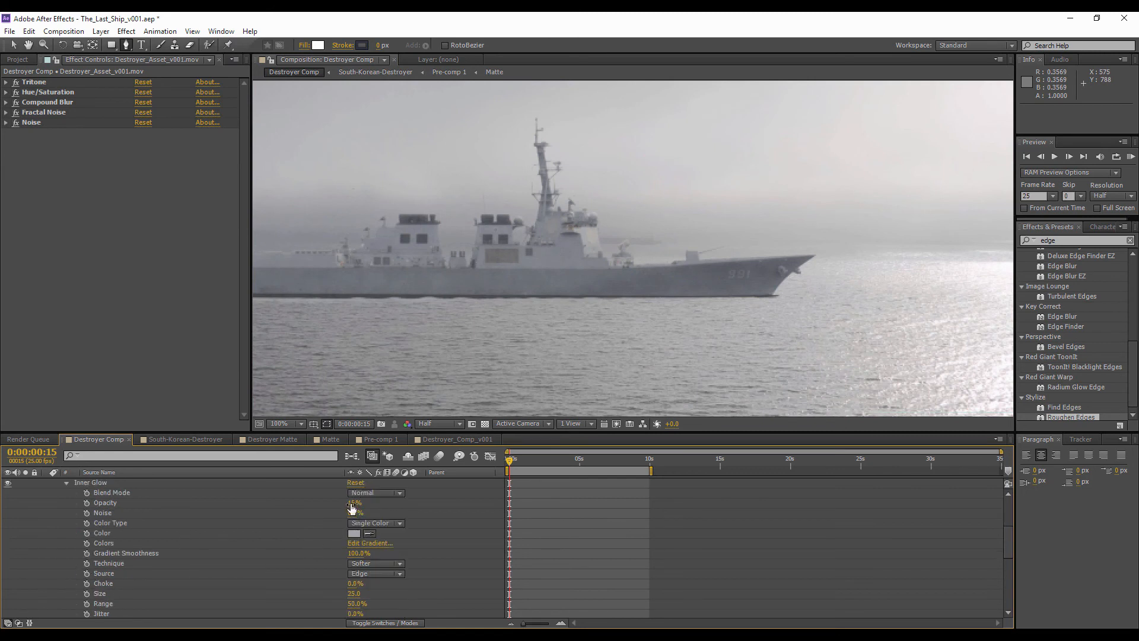
pyautogui.moveTo(352, 504)
pyautogui.mouseDown()
pyautogui.moveTo(365, 503)
pyautogui.moveTo(336, 504)
pyautogui.moveTo(356, 503)
pyautogui.mouseUp()
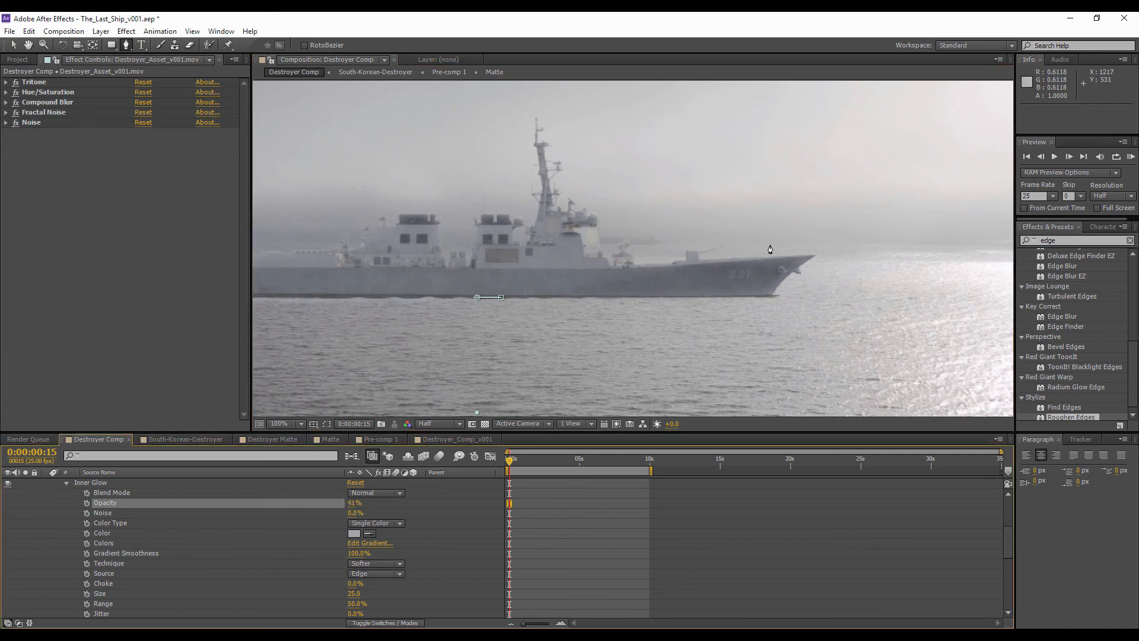
# - Set the opacity of the Fractal Noise effect on the ship asset to 25%
pyautogui.press(',')
pyautogui.press(',')
pyautogui.click(16, 113)
pyautogui.click(7, 113)
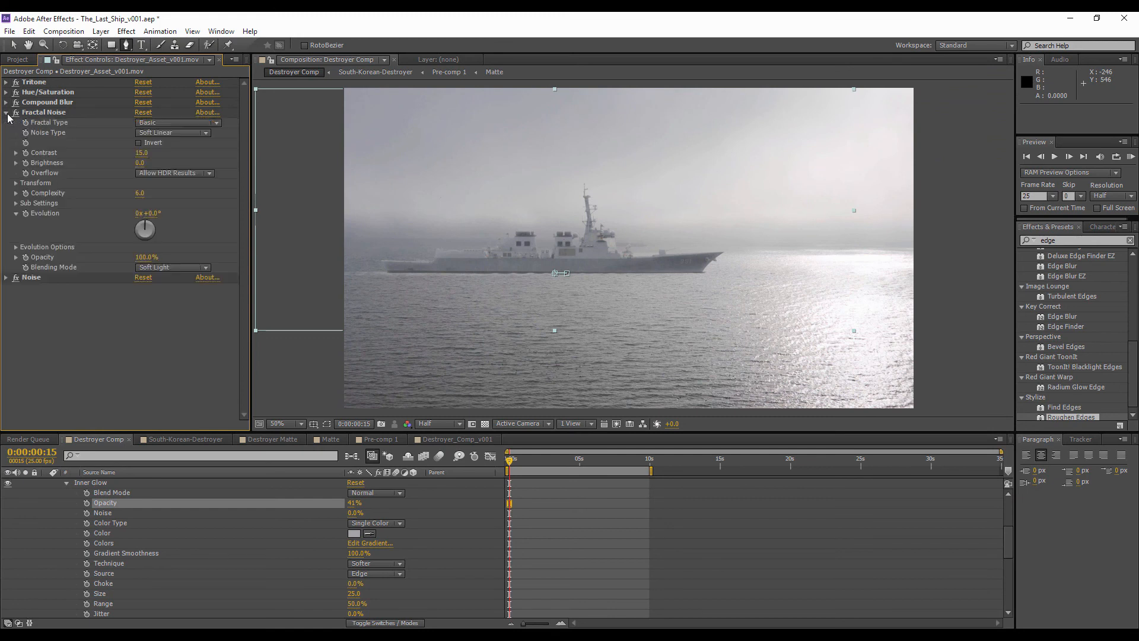
pyautogui.click(140, 258)
pyautogui.write('25')
pyautogui.press('Return')
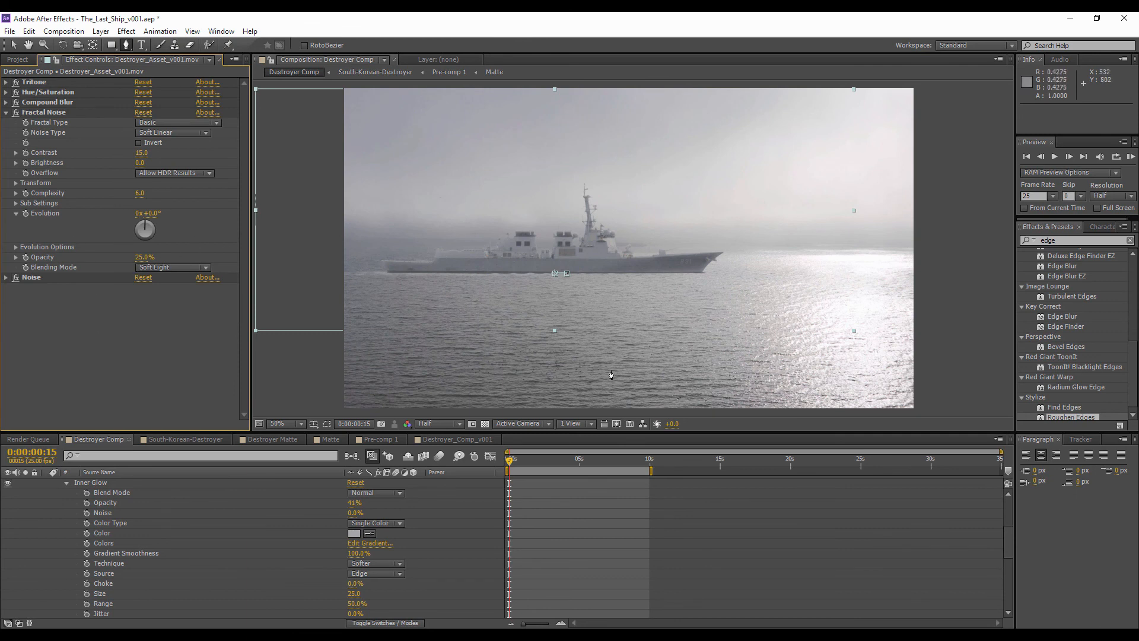
pyautogui.click(14, 45)
pyautogui.click(686, 536)
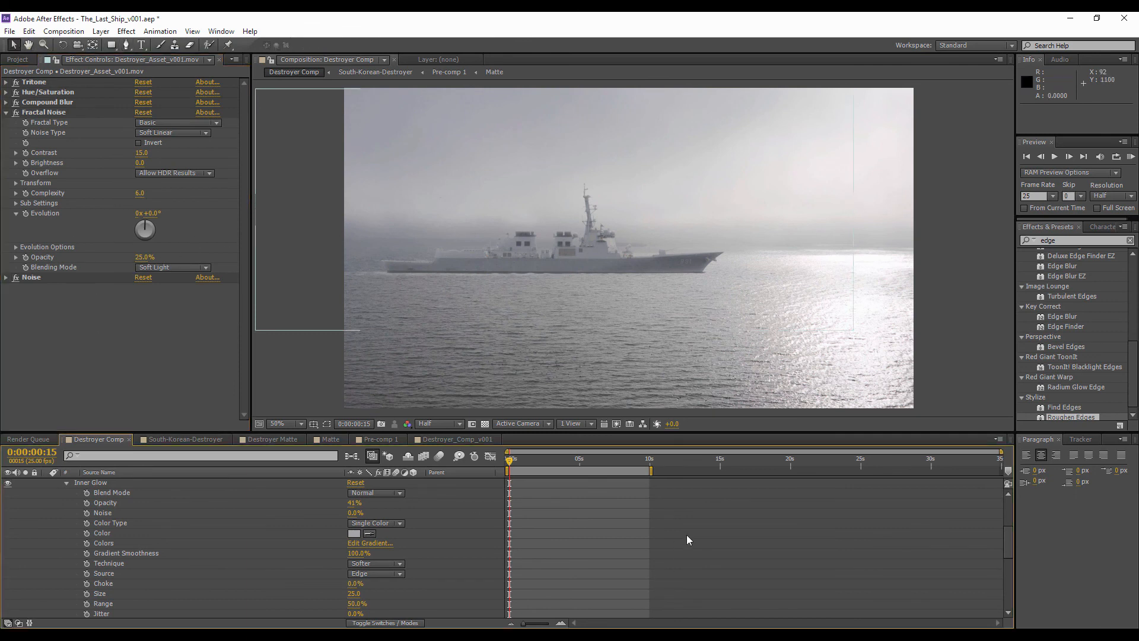
# - Compare the ship with and without Inner Glow, and set the style's Opacity to 25% and Size to 35
pyautogui.moveTo(436, 345); pyautogui.dragTo(506, 353)
pyautogui.scroll(3, 37, 522)
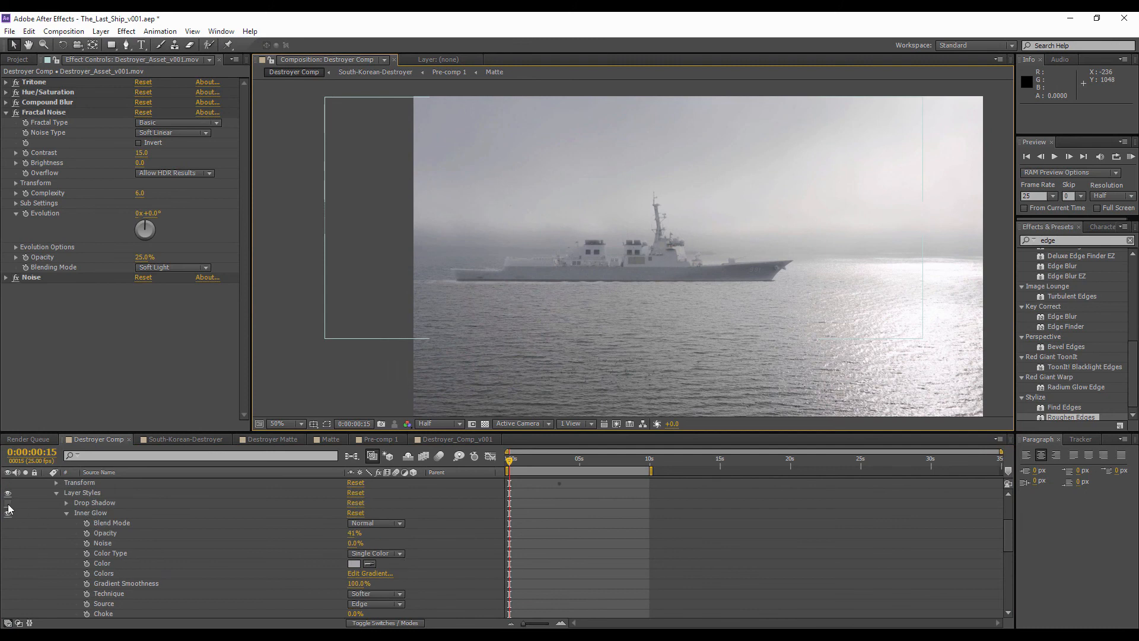
pyautogui.click(8, 512)
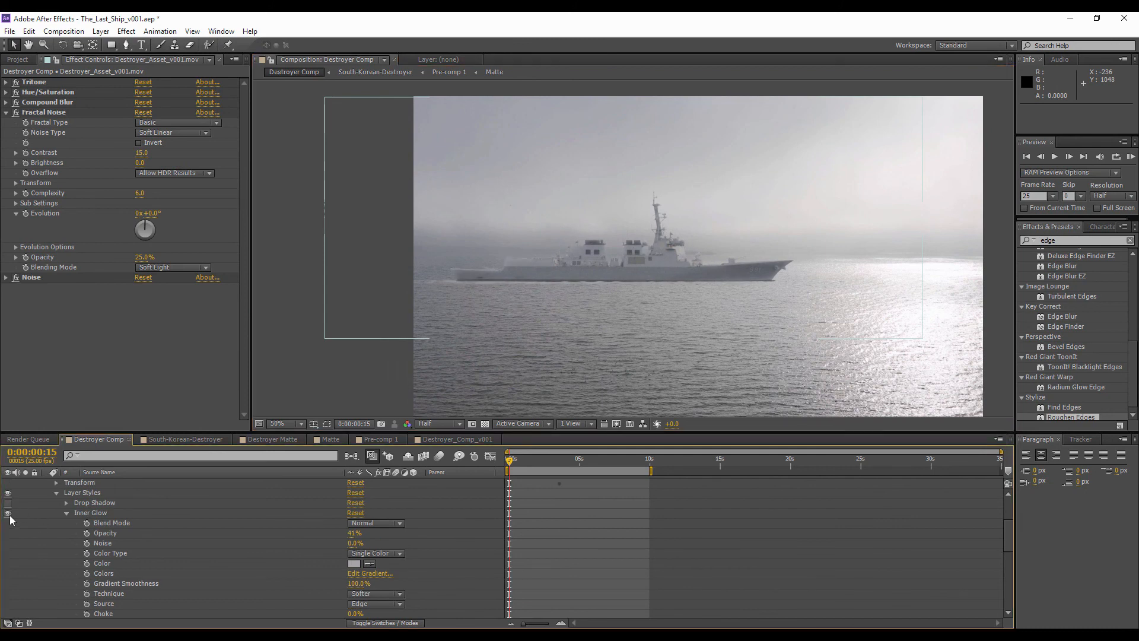
pyautogui.click(354, 533)
pyautogui.write('25')
pyautogui.press('Return')
pyautogui.scroll(-1, 375, 617)
pyautogui.click(355, 593)
pyautogui.write('35')
pyautogui.press('Return')
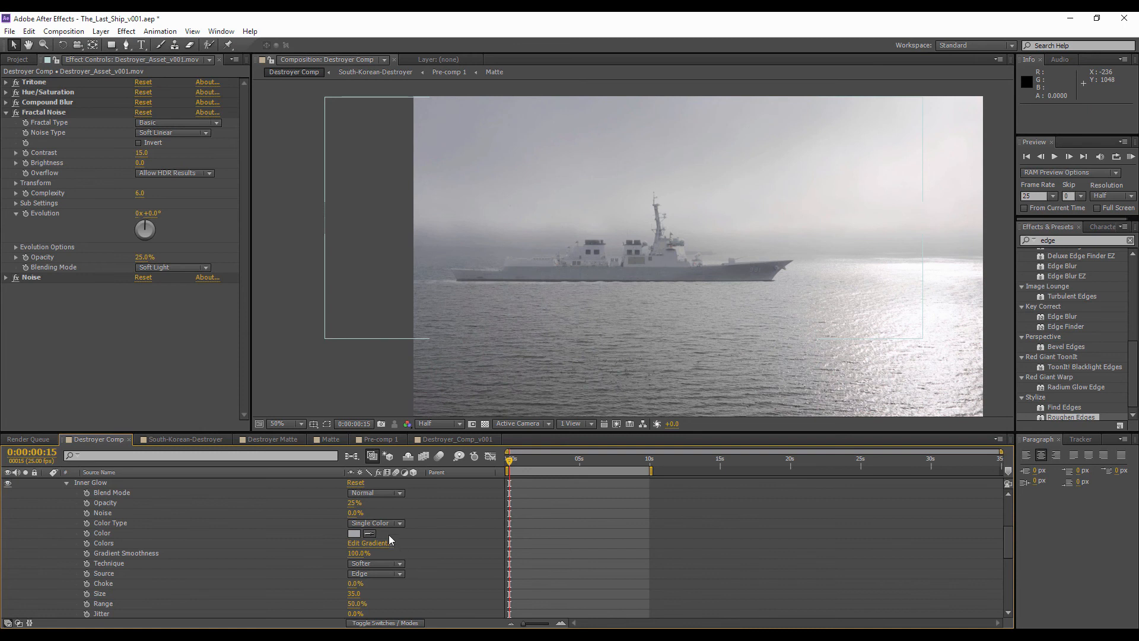
# - Check the Inner Glow on and off at closer magnification and set its Opacity to 15%
pyautogui.press('.')
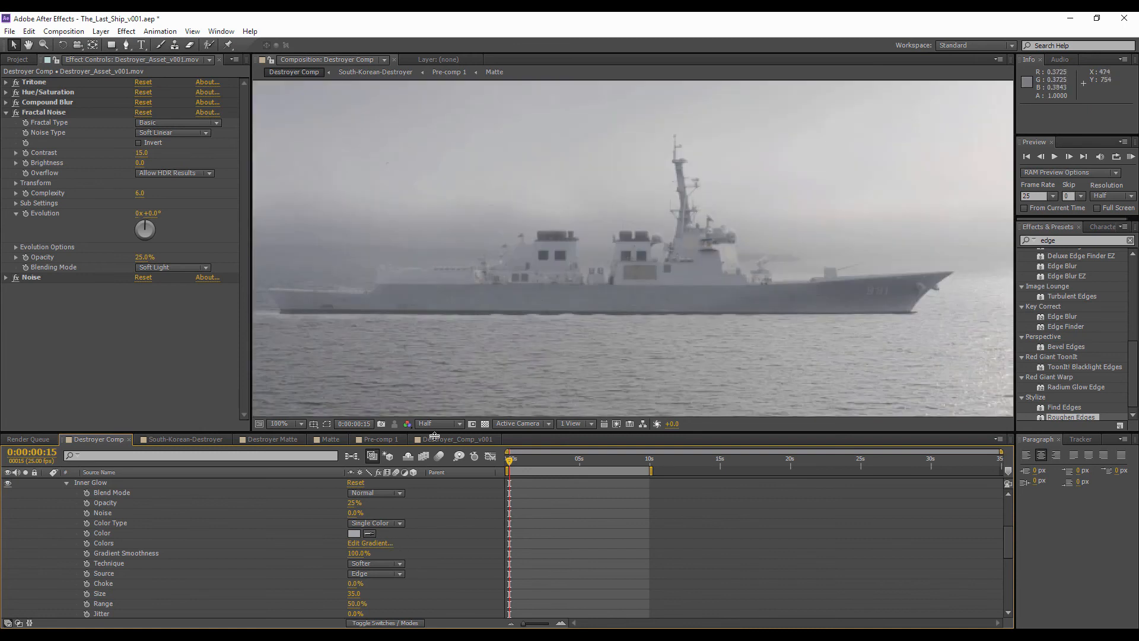
pyautogui.scroll(1, 51, 524)
pyautogui.click(9, 515)
pyautogui.click(8, 514)
pyautogui.click(351, 533)
pyautogui.write('15')
pyautogui.press('Return')
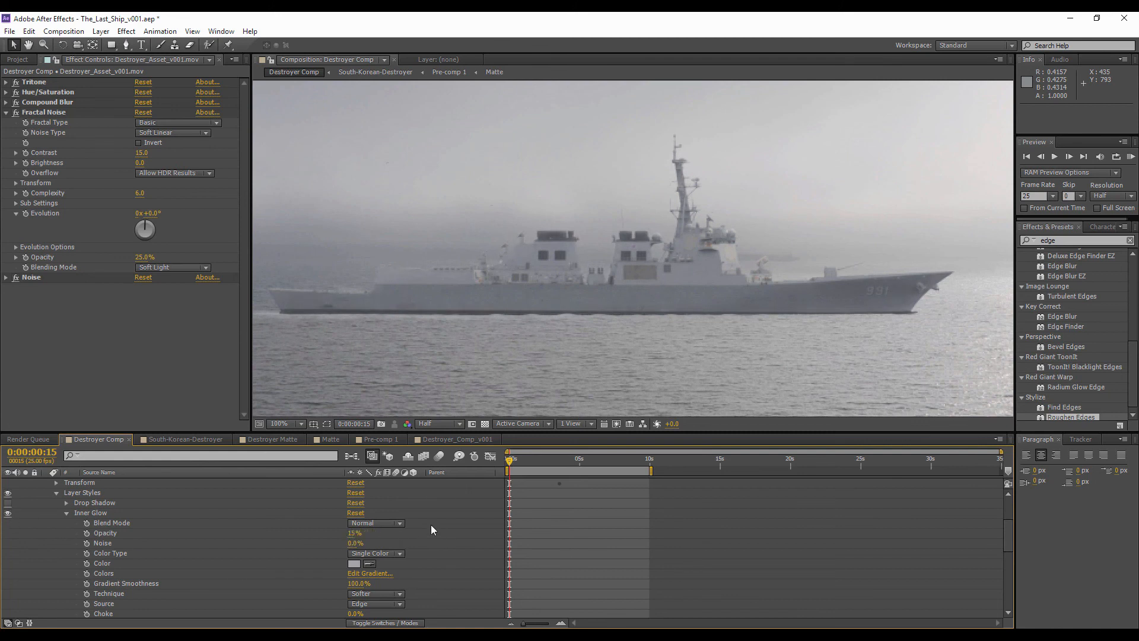
pyautogui.click(67, 513)
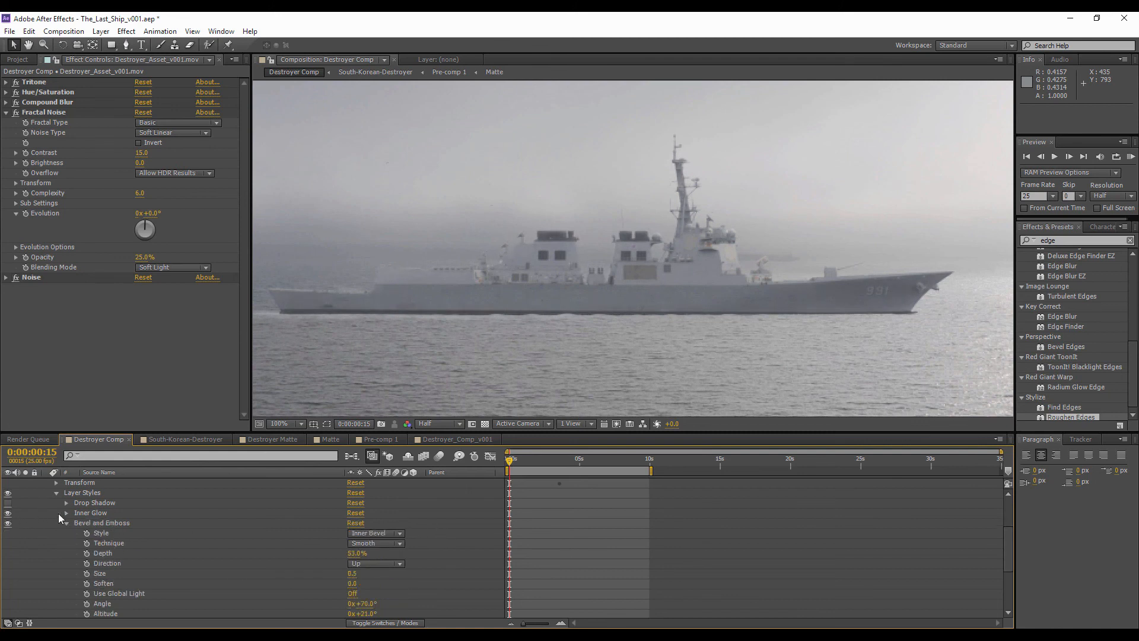
# - Try the Drop Shadow layer style on the ship asset
pyautogui.scroll(2, 66, 531)
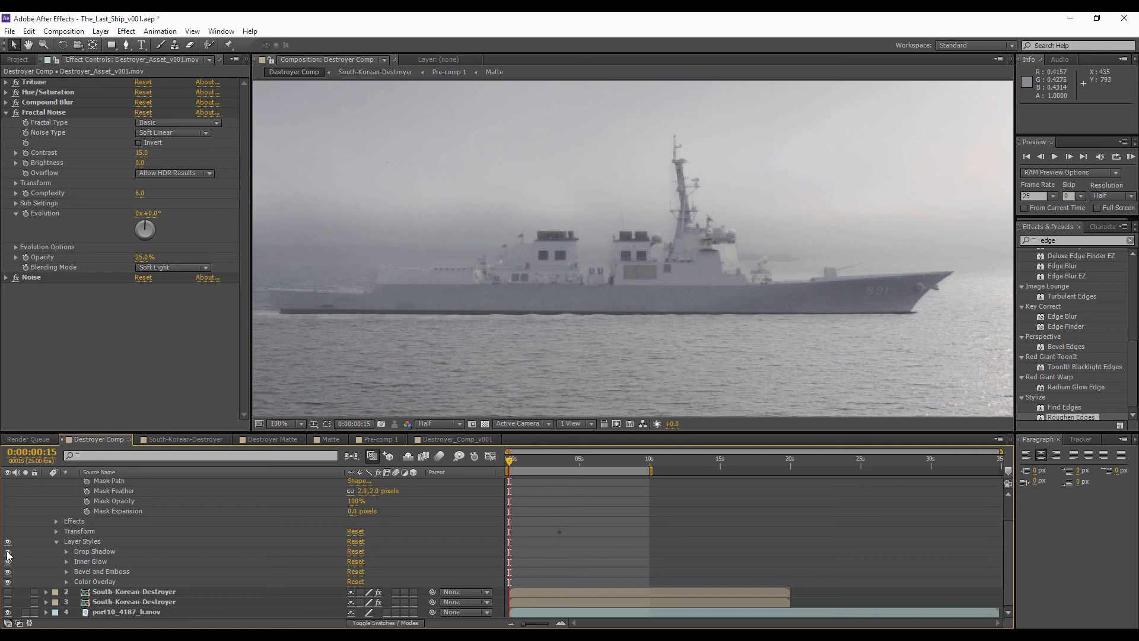
pyautogui.click(8, 552)
pyautogui.scroll(1, 129, 515)
# - Duplicate the Destroyer_Asset_v001.mov layer and reveal the property groups of the upper copy
pyautogui.click(116, 483)
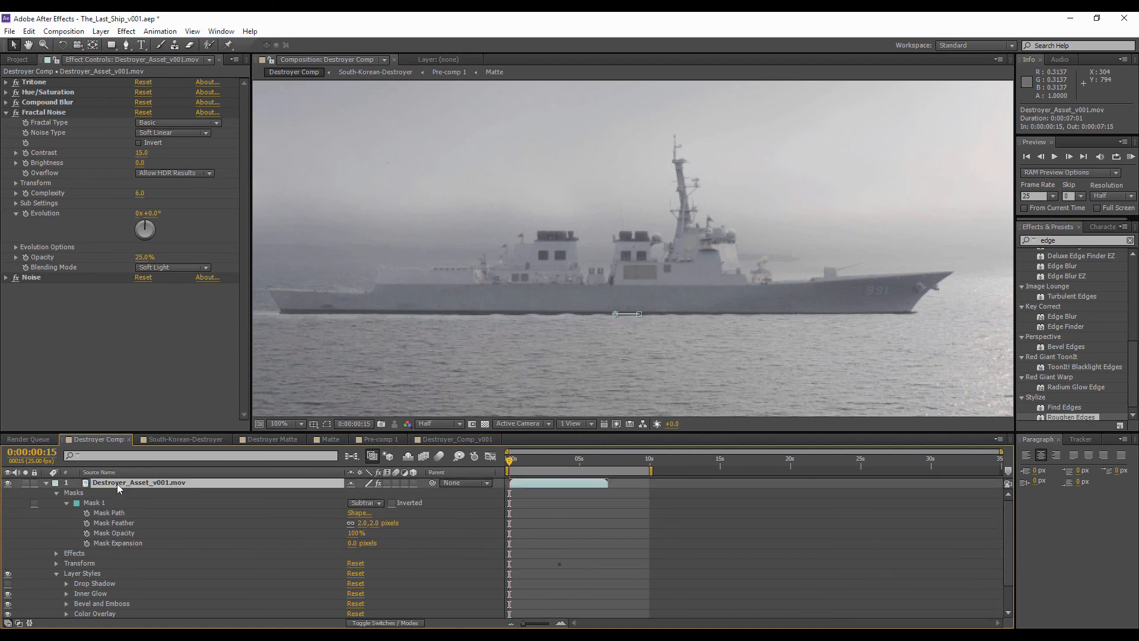
pyautogui.hotkey('ctrl', 'd')
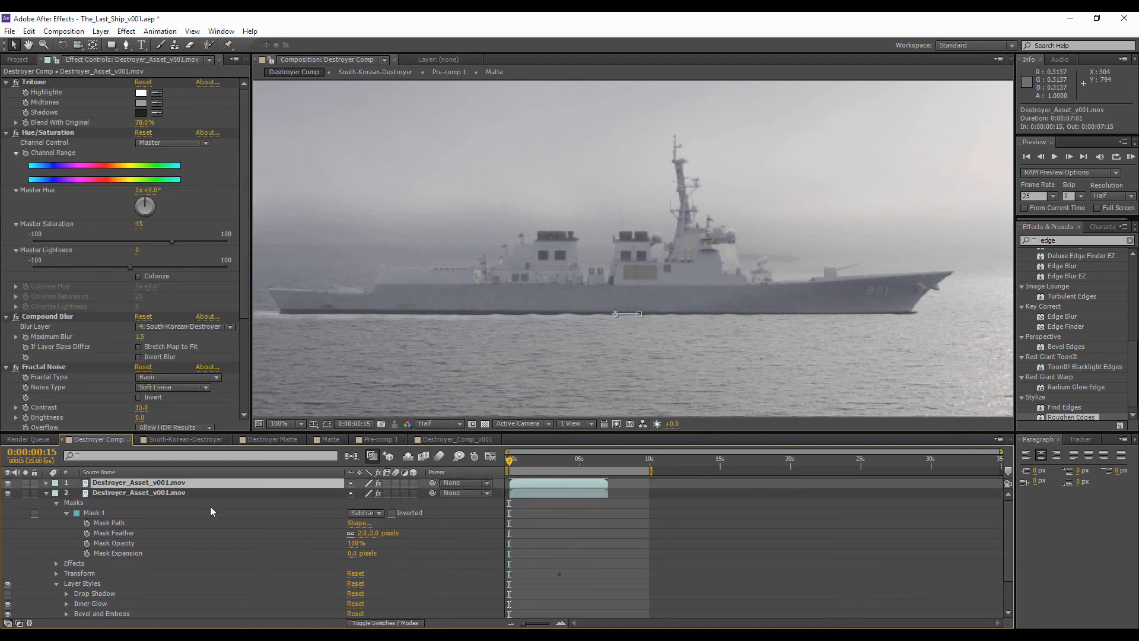
pyautogui.click(47, 493)
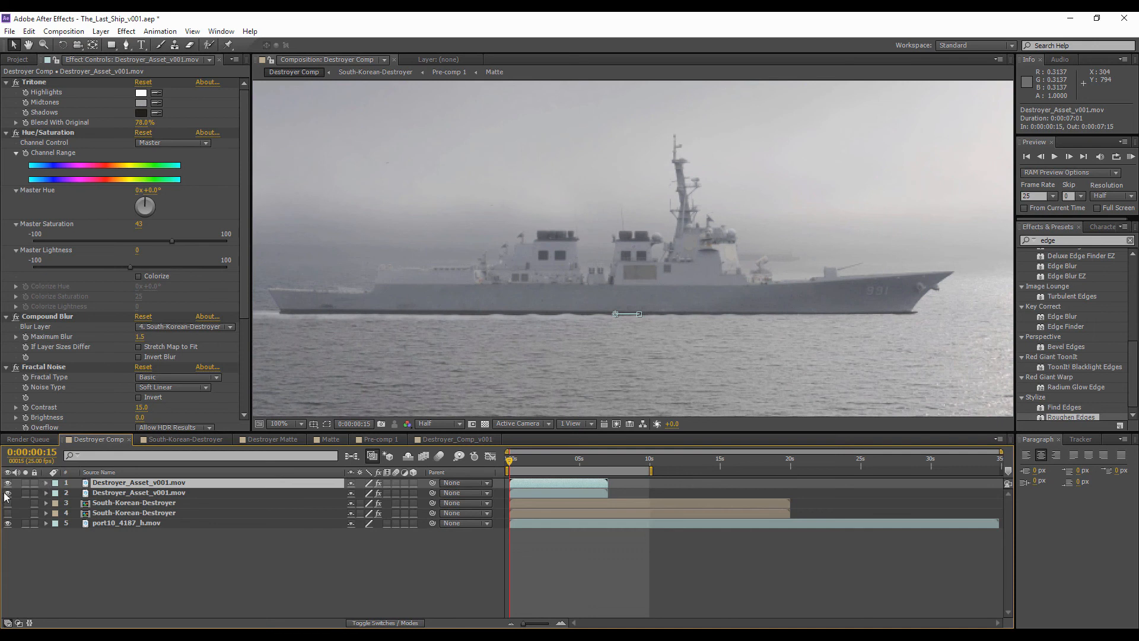
pyautogui.click(47, 483)
pyautogui.scroll(-2, 497, 286)
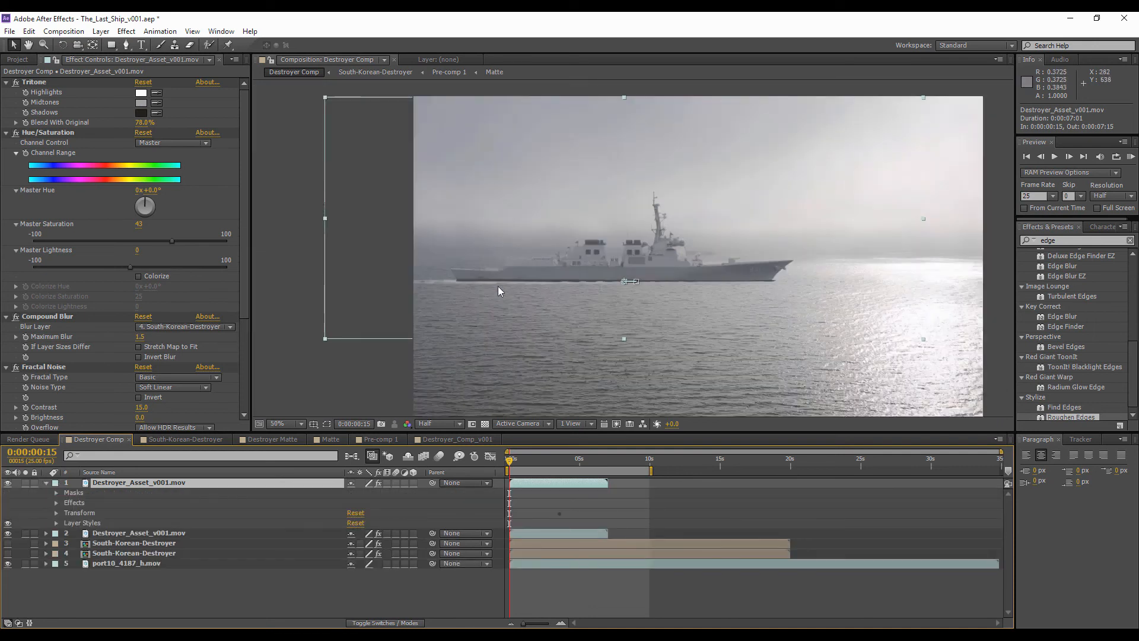
# - Draw a rectangular mask over the ship down to its waterline on the upper Destroyer_Asset_v001.mov copy and enable its Drop Shadow
pyautogui.click(111, 44)
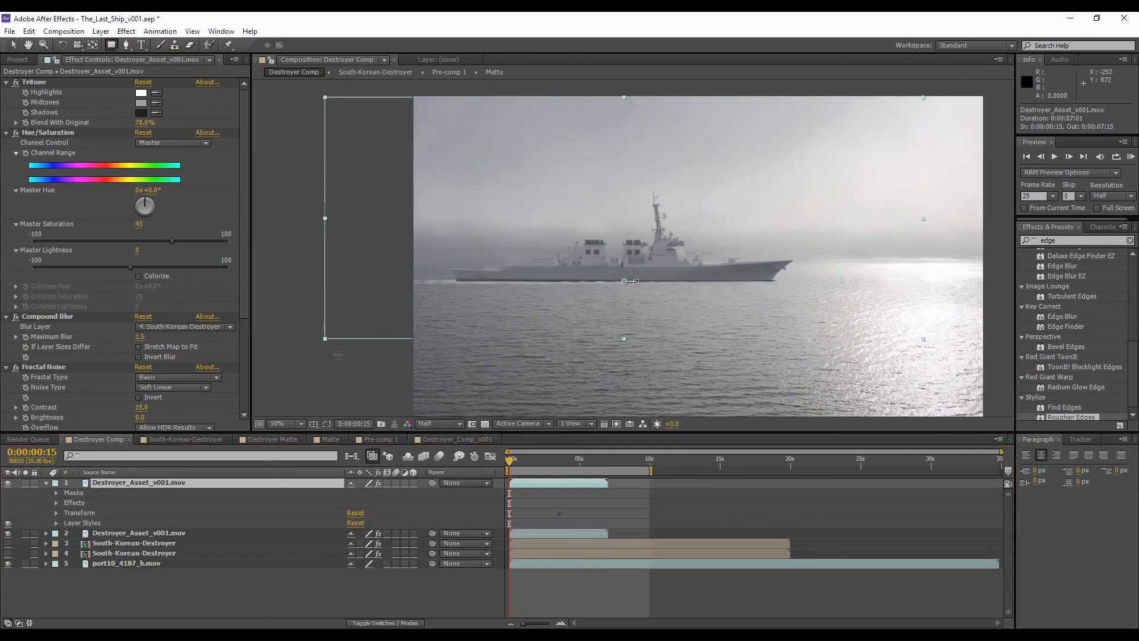
pyautogui.moveTo(316, 89); pyautogui.dragTo(815, 280)
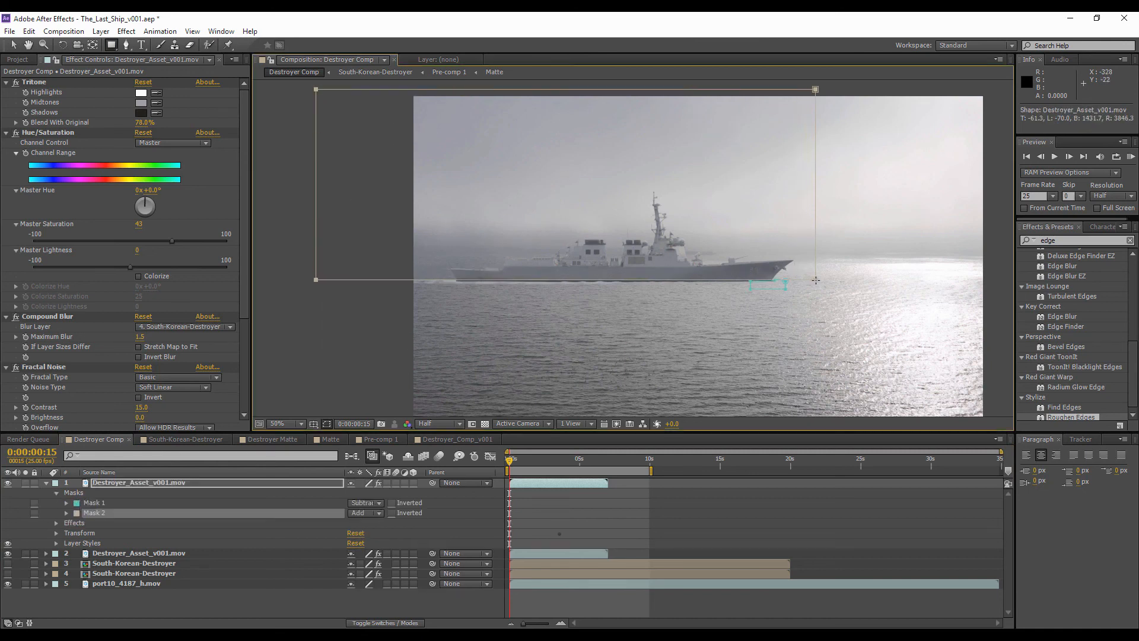
pyautogui.press('.')
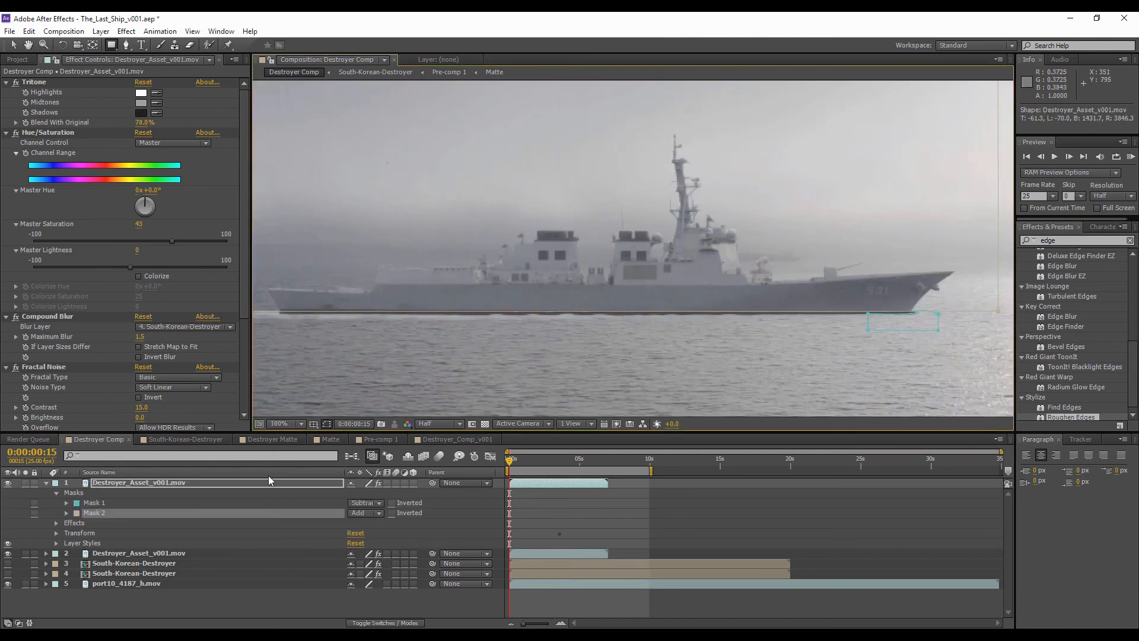
pyautogui.click(56, 544)
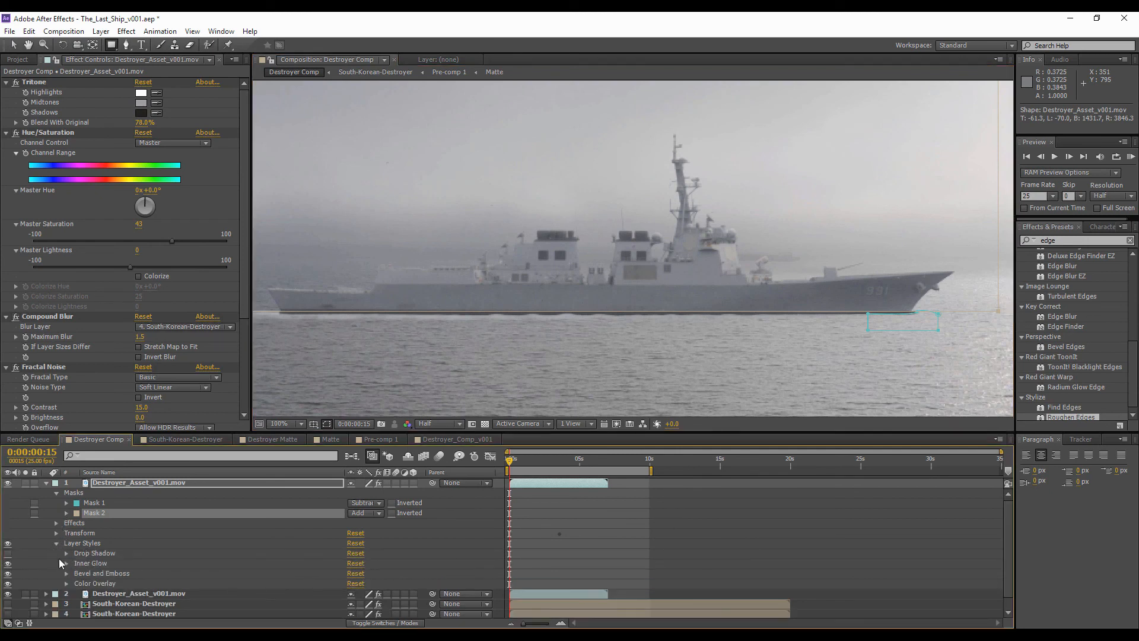
pyautogui.click(8, 553)
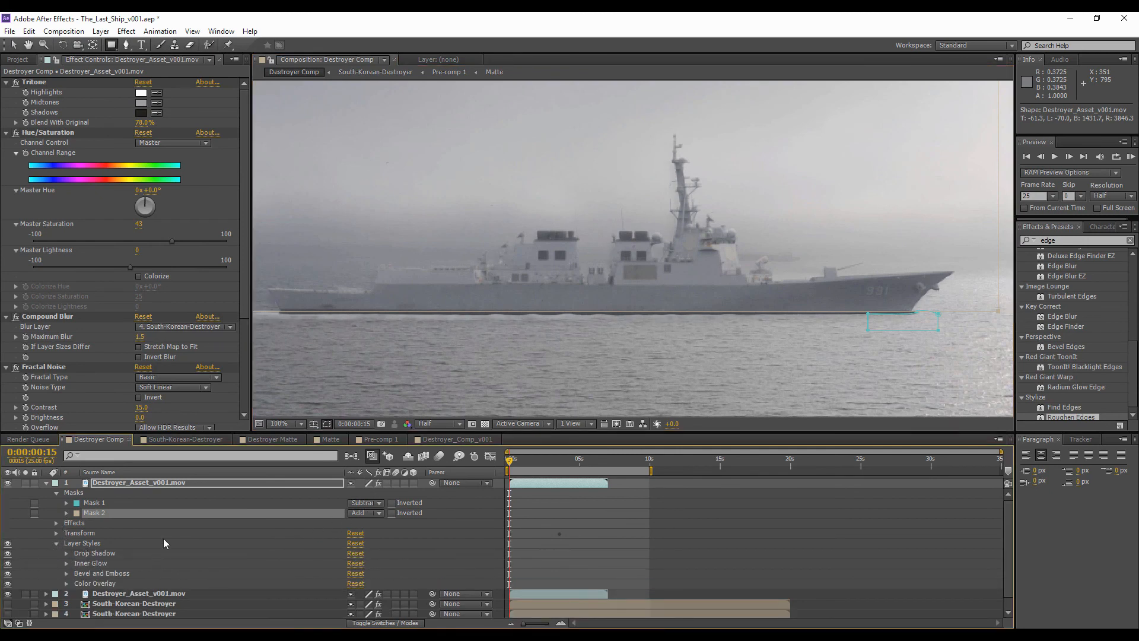
# - Delete Mask 1 from the upper copy and set the mode of Mask 2 to Subtract
pyautogui.click(115, 504)
pyautogui.press('Delete')
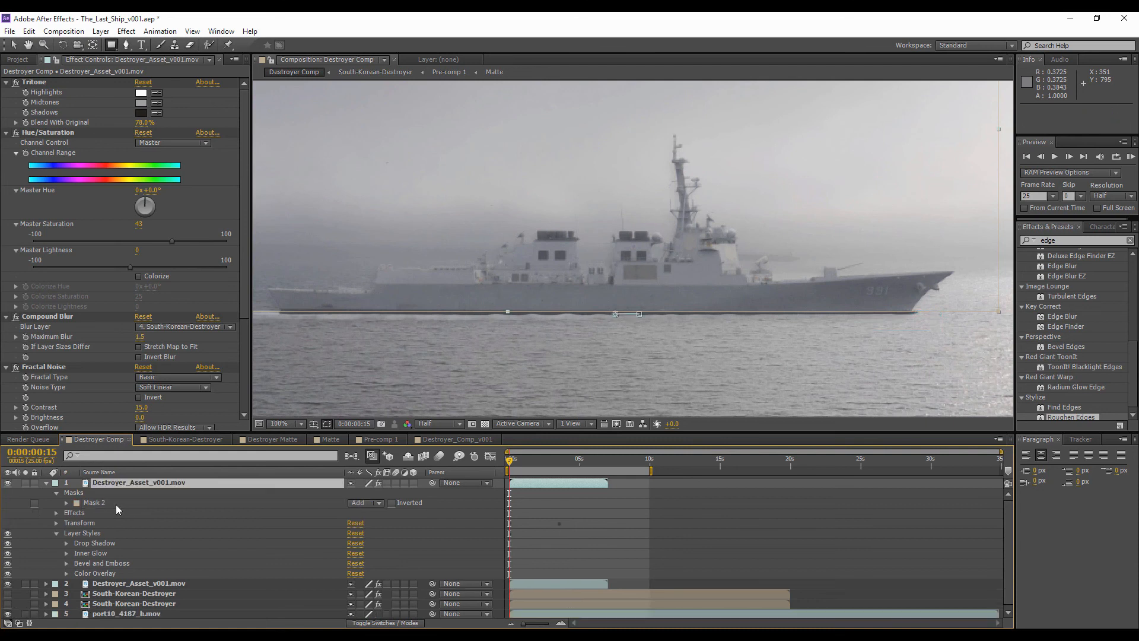
pyautogui.click(361, 502)
pyautogui.click(388, 541)
# - Compare the waterline with the upper Destroyer_Asset_v001.mov copy hidden and shown
pyautogui.click(8, 484)
pyautogui.click(8, 484)
pyautogui.click(7, 485)
pyautogui.click(8, 483)
pyautogui.click(7, 484)
pyautogui.click(8, 483)
pyautogui.click(7, 483)
pyautogui.click(8, 484)
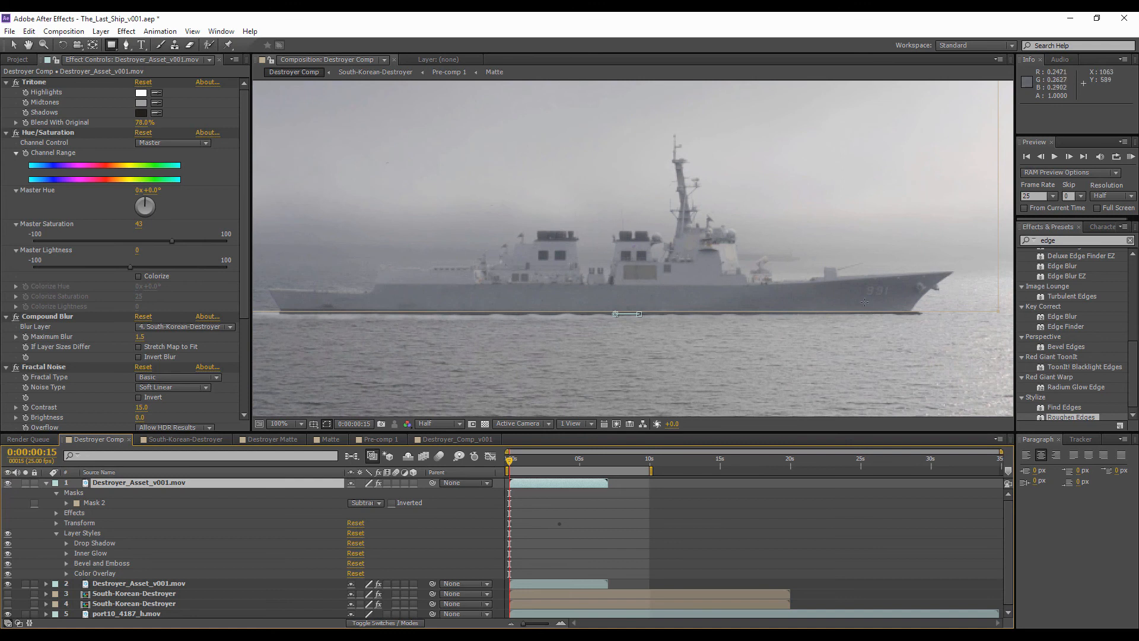
# - Add a point to Mask 2 on the waterline near the bow and lower the mask corner ahead of the bow
pyautogui.click(14, 45)
pyautogui.moveTo(978, 329); pyautogui.dragTo(822, 324)
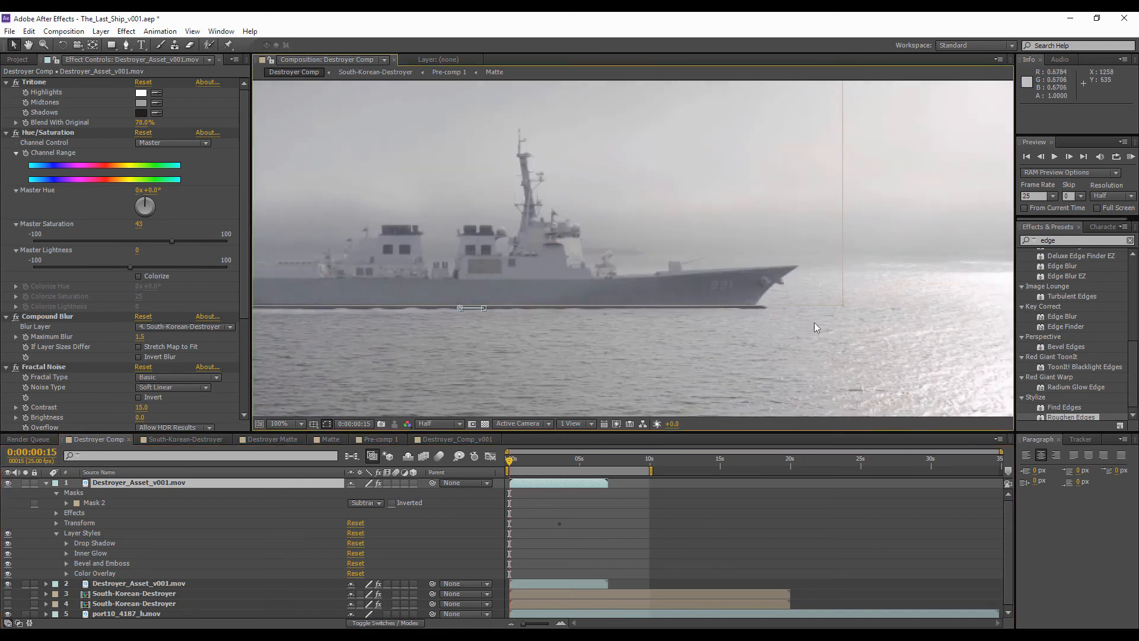
pyautogui.click(126, 45)
pyautogui.click(726, 306)
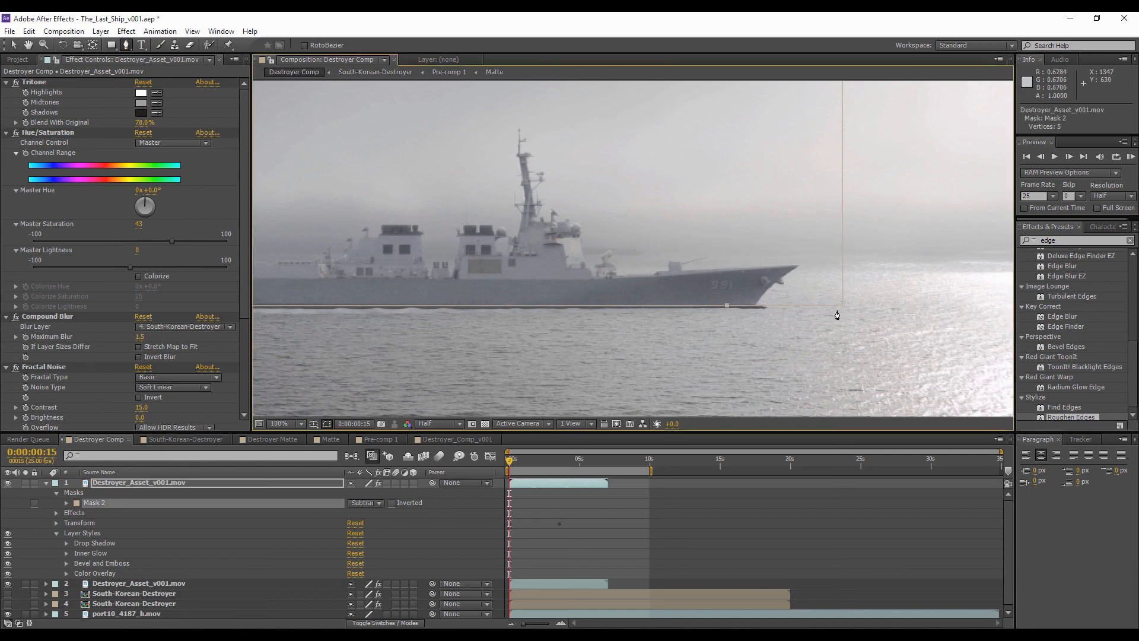
pyautogui.moveTo(842, 307); pyautogui.dragTo(833, 344)
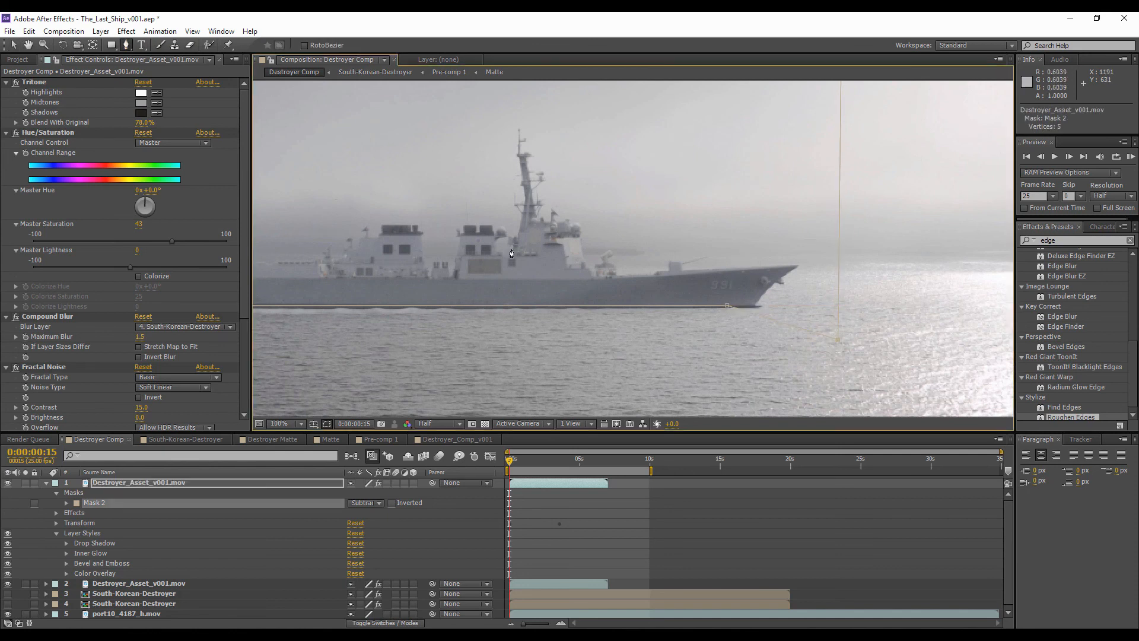
pyautogui.moveTo(349, 216); pyautogui.dragTo(539, 214)
# - Turn off the Inner Glow layer style on the lower Destroyer_Asset_v001.mov copy and collapse both asset layers
pyautogui.click(47, 483)
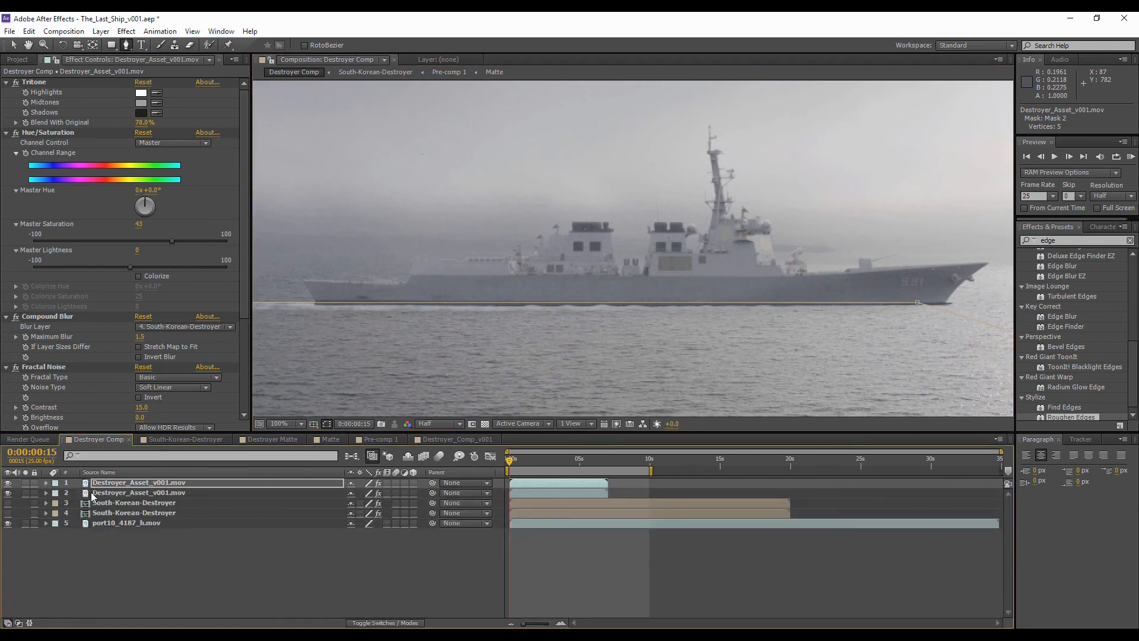
pyautogui.click(91, 492)
pyautogui.click(45, 492)
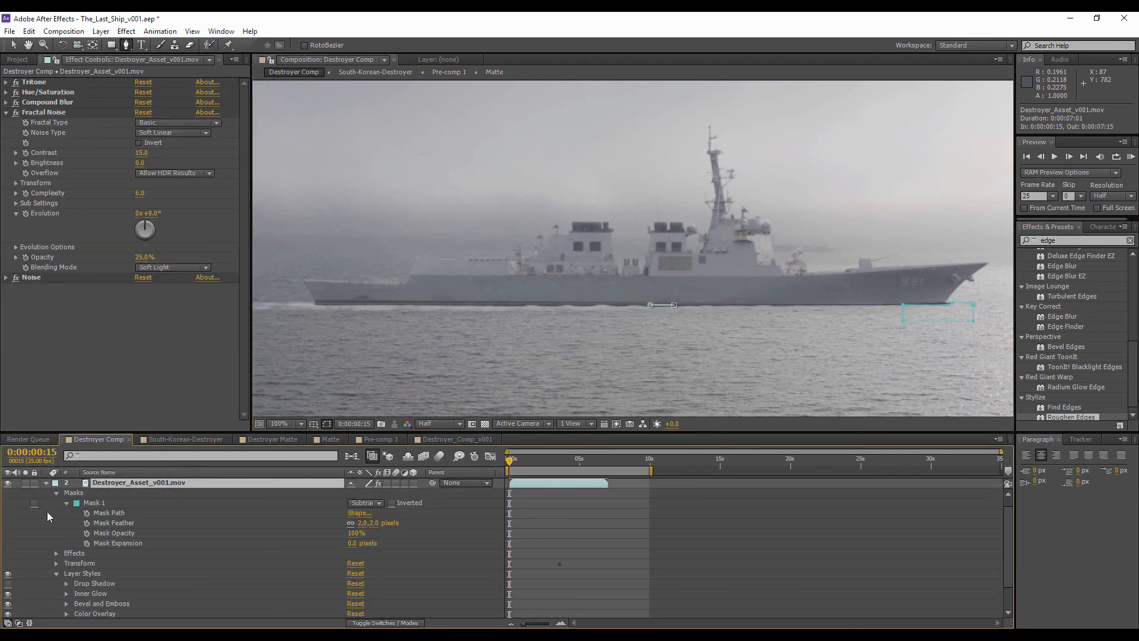
pyautogui.click(56, 573)
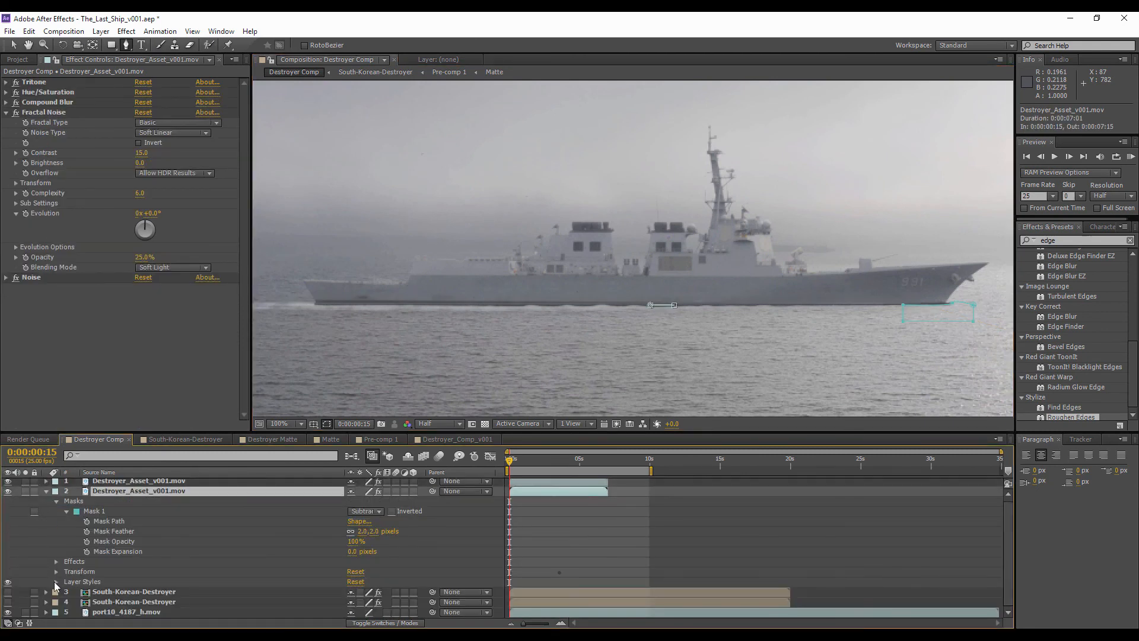
pyautogui.click(56, 582)
pyautogui.scroll(-1, 32, 589)
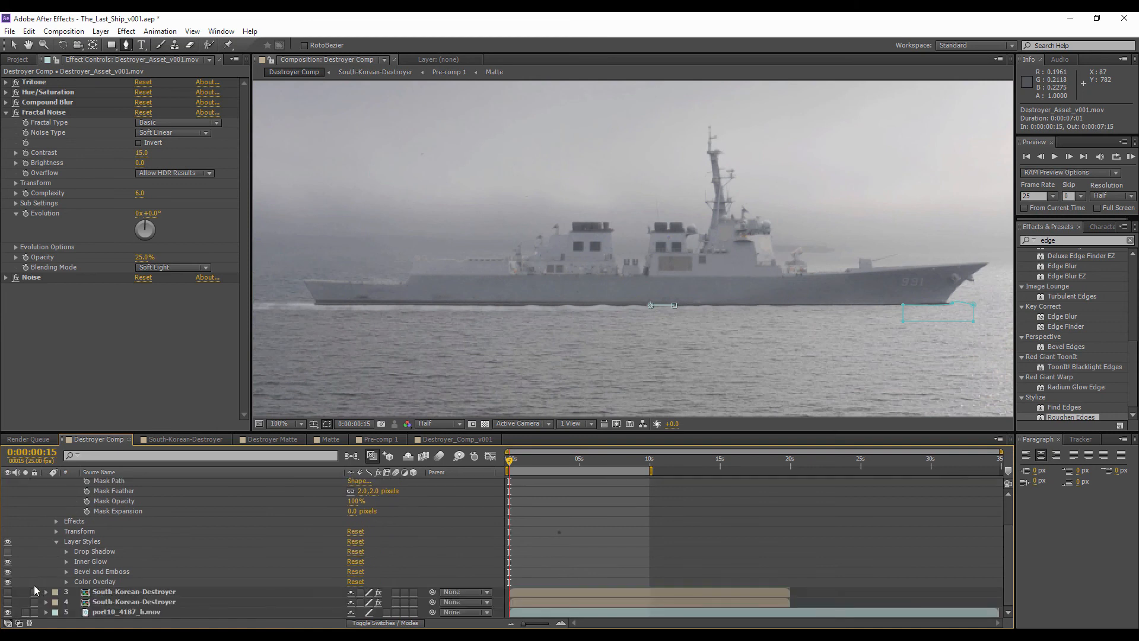
pyautogui.click(8, 562)
pyautogui.scroll(2, 53, 543)
pyautogui.click(47, 494)
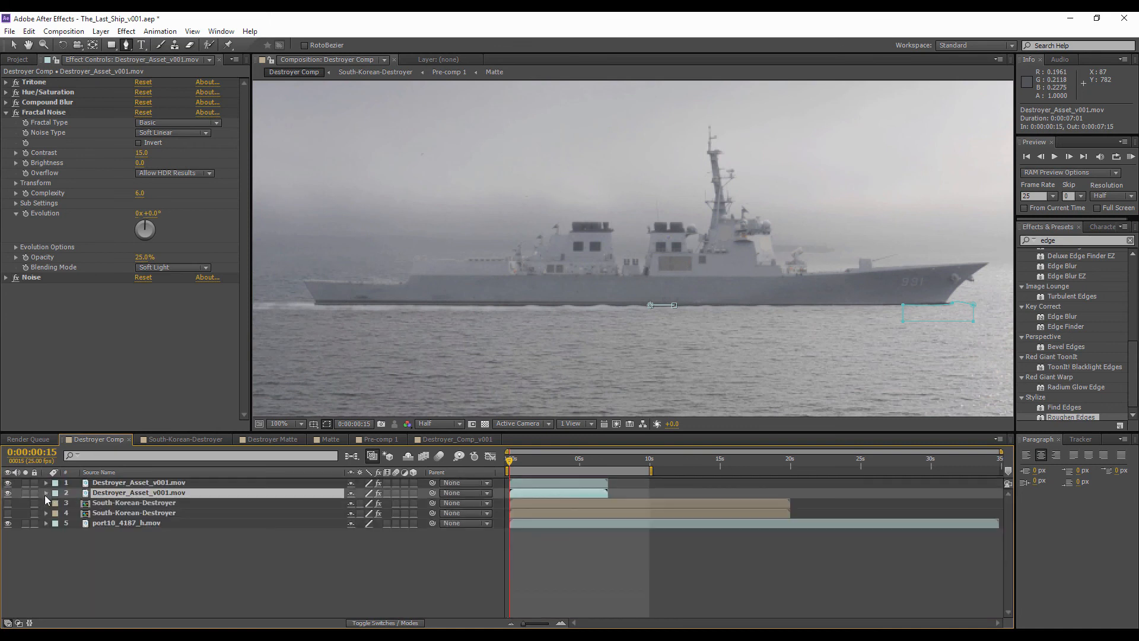
# - Move the copy with the waterline mask beneath the other asset layer and hide the mask outlines in the composition view
pyautogui.click(8, 483)
pyautogui.moveTo(117, 482); pyautogui.dragTo(115, 496)
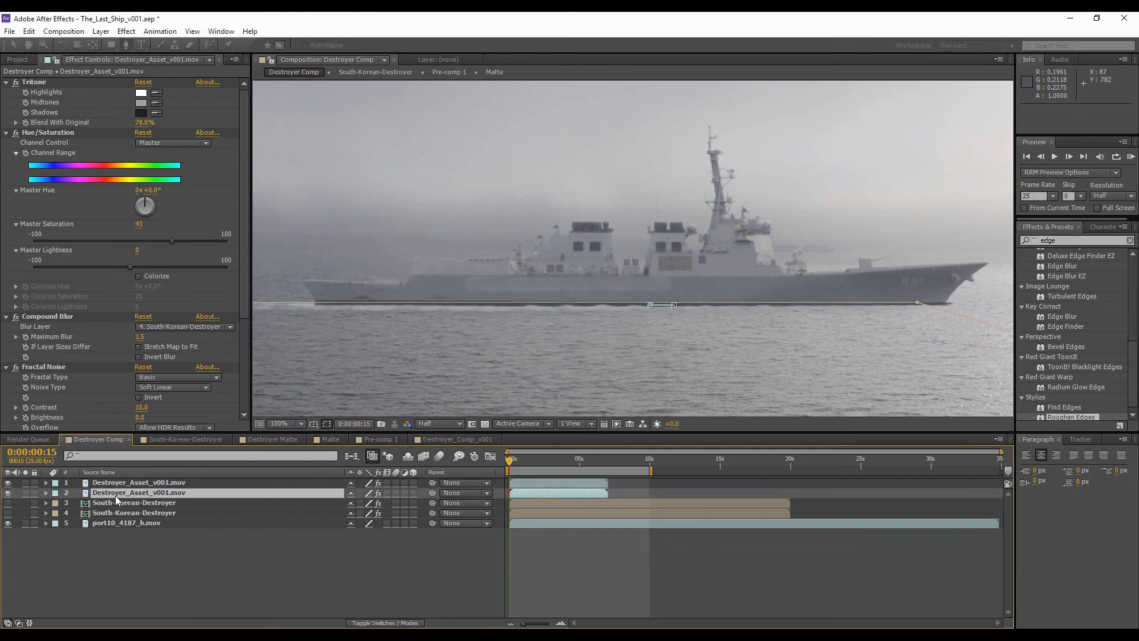
pyautogui.click(326, 424)
pyautogui.click(182, 582)
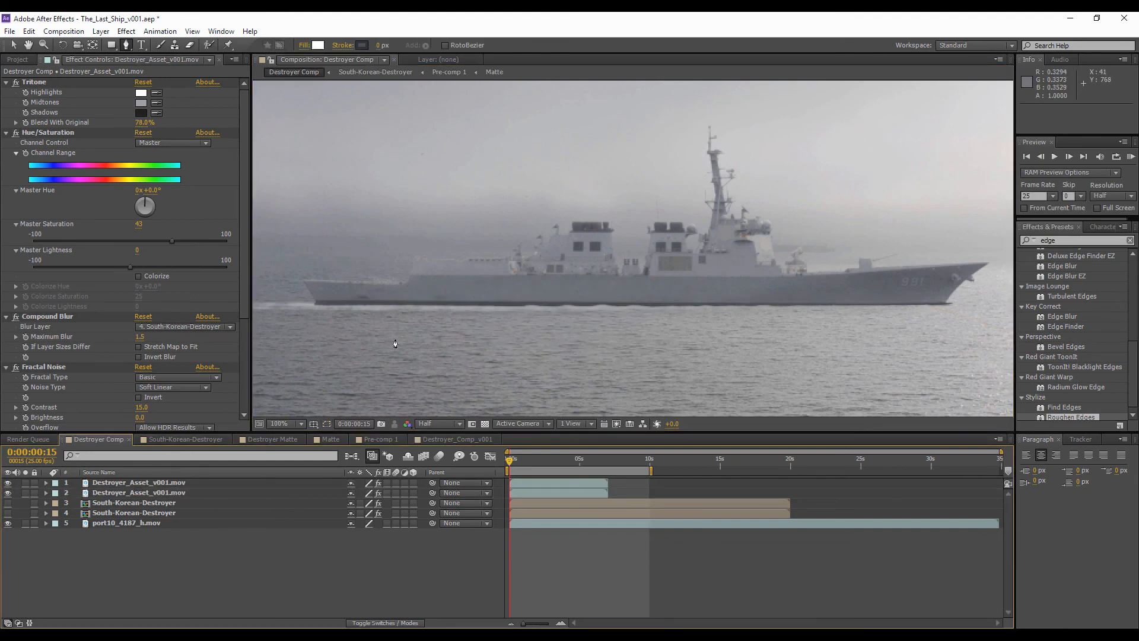
# - Set the preview resolution to Full and pre-compose both Destroyer_Asset_v001.mov layers under the default name, moving all attributes into the new composition
pyautogui.click(430, 423)
pyautogui.click(452, 455)
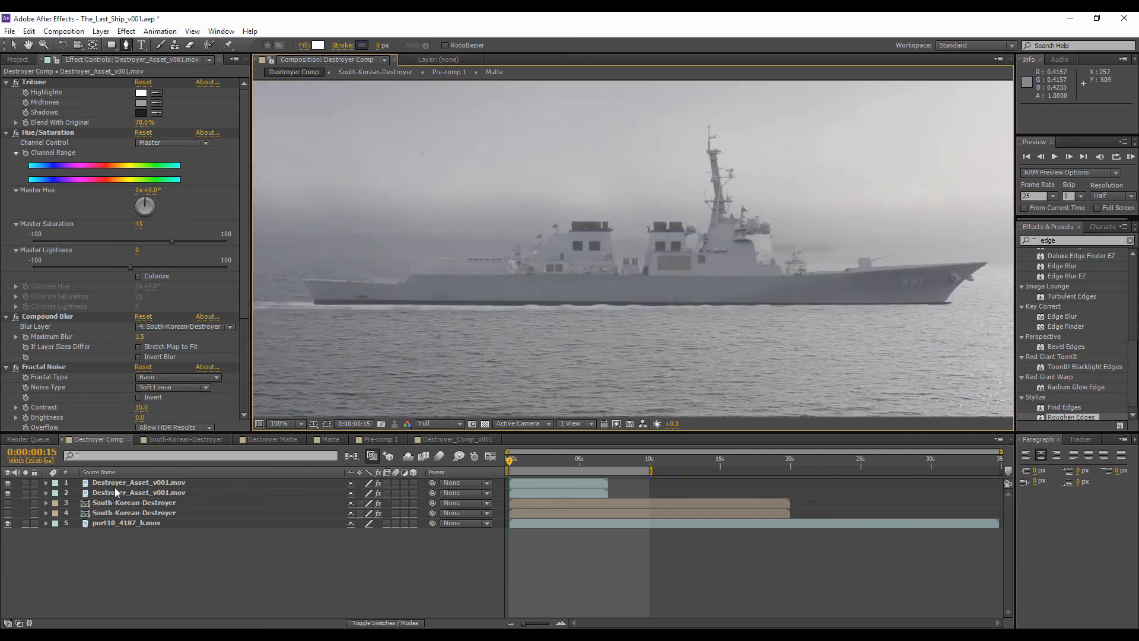
pyautogui.click(113, 492)
pyautogui.keyDown('ctrl'); pyautogui.click(125, 486); pyautogui.keyUp('ctrl')
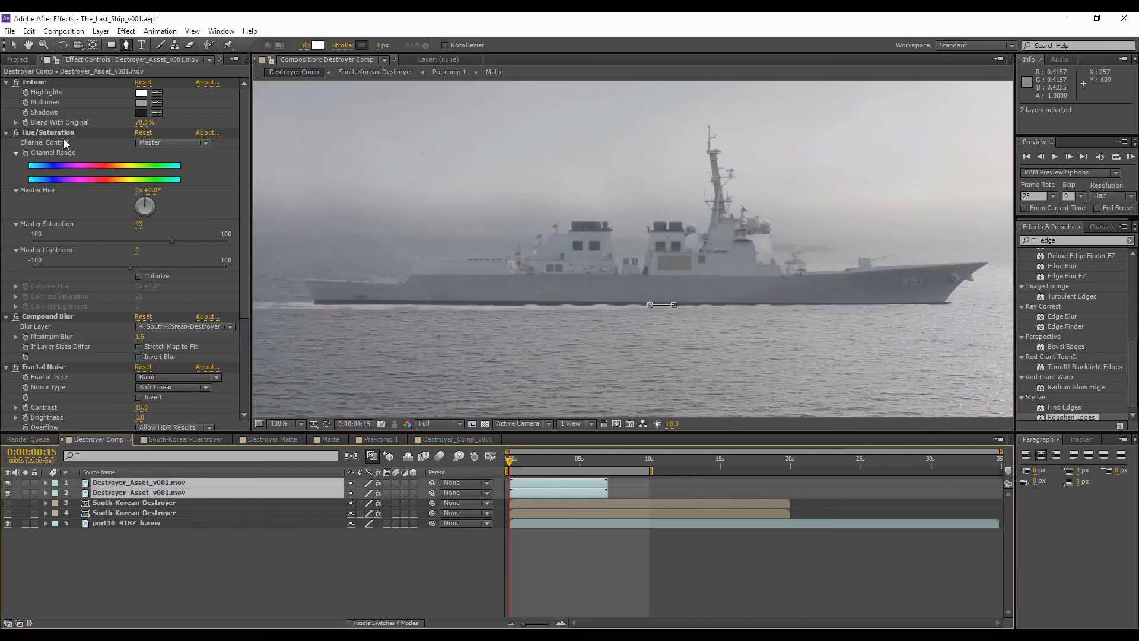
pyautogui.click(101, 31)
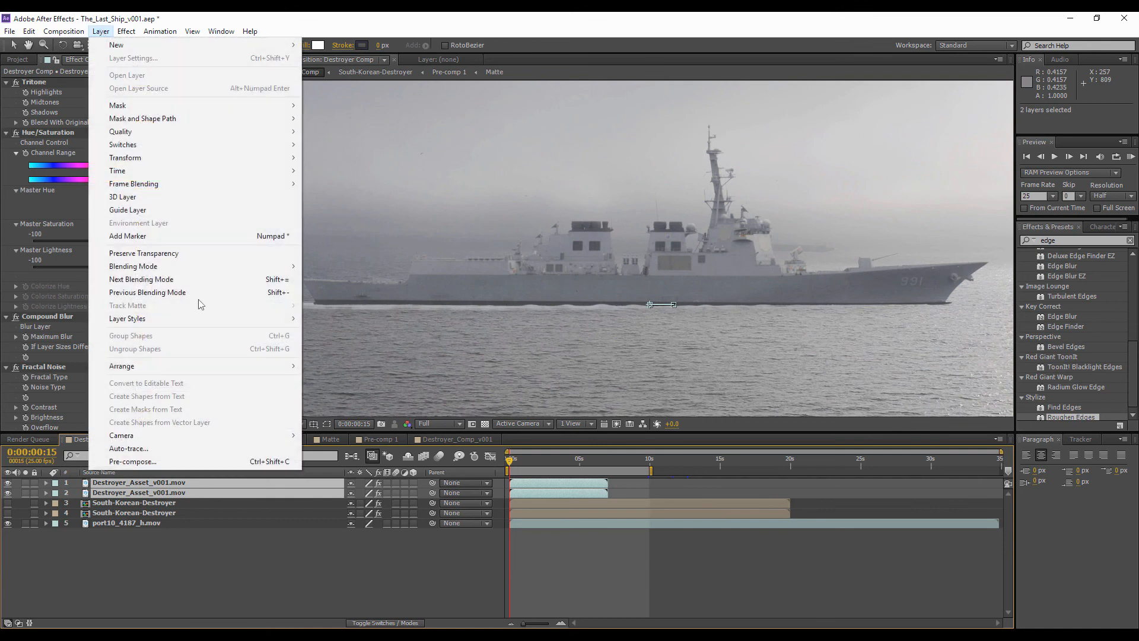
pyautogui.click(137, 462)
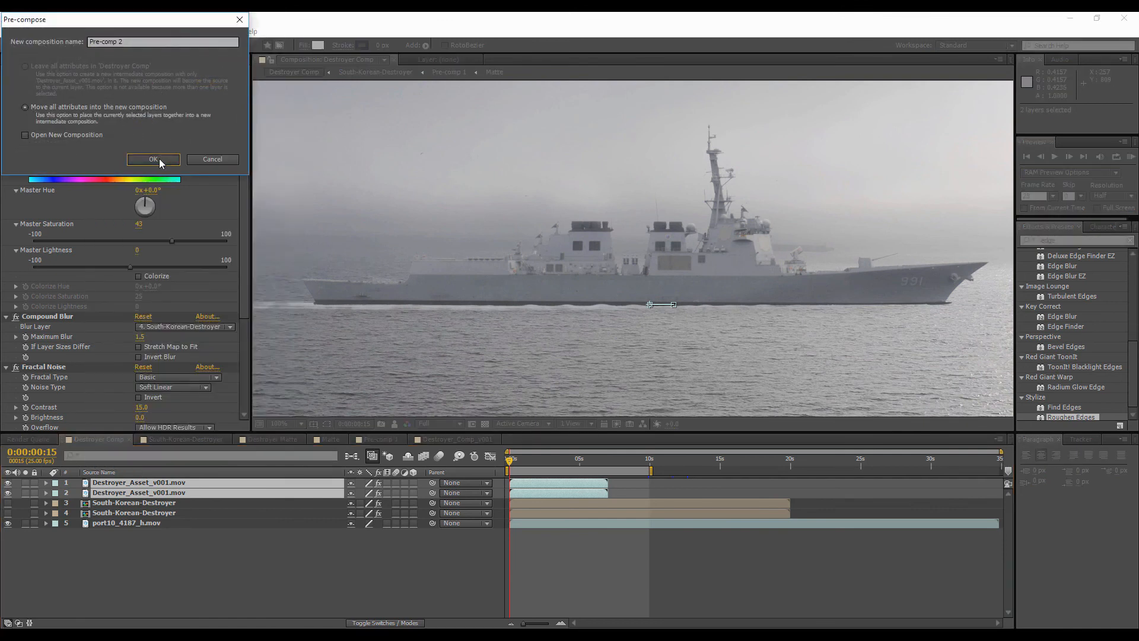
pyautogui.click(156, 159)
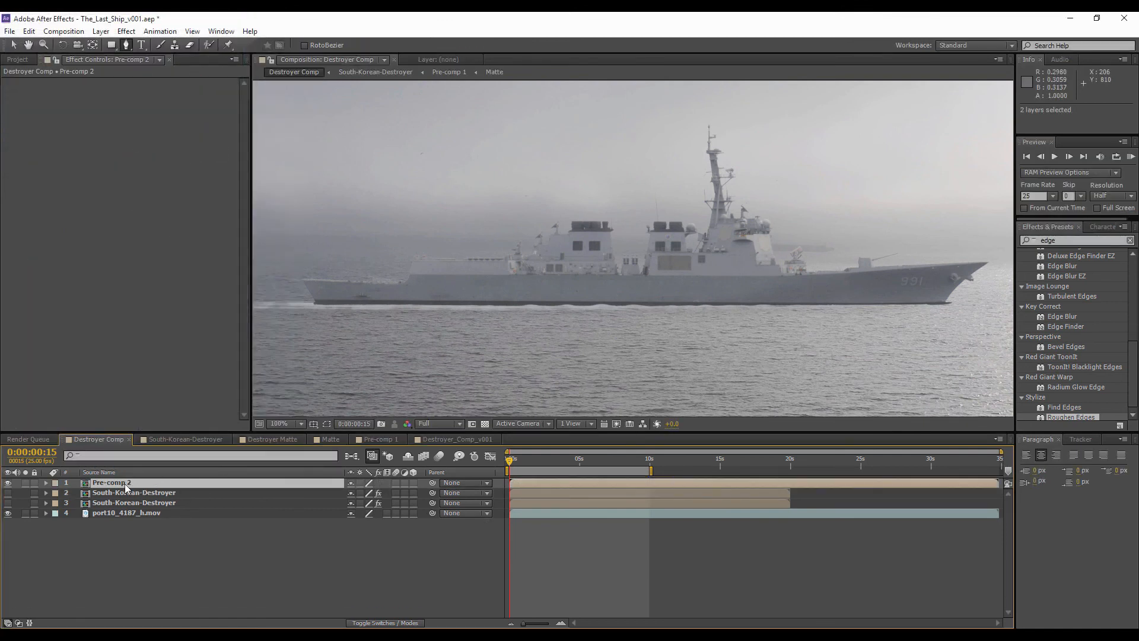
# - Apply the Generate effect Ramp to the Pre-comp 2 layer, keeping its shape as Linear Ramp
pyautogui.rightClick(125, 484)
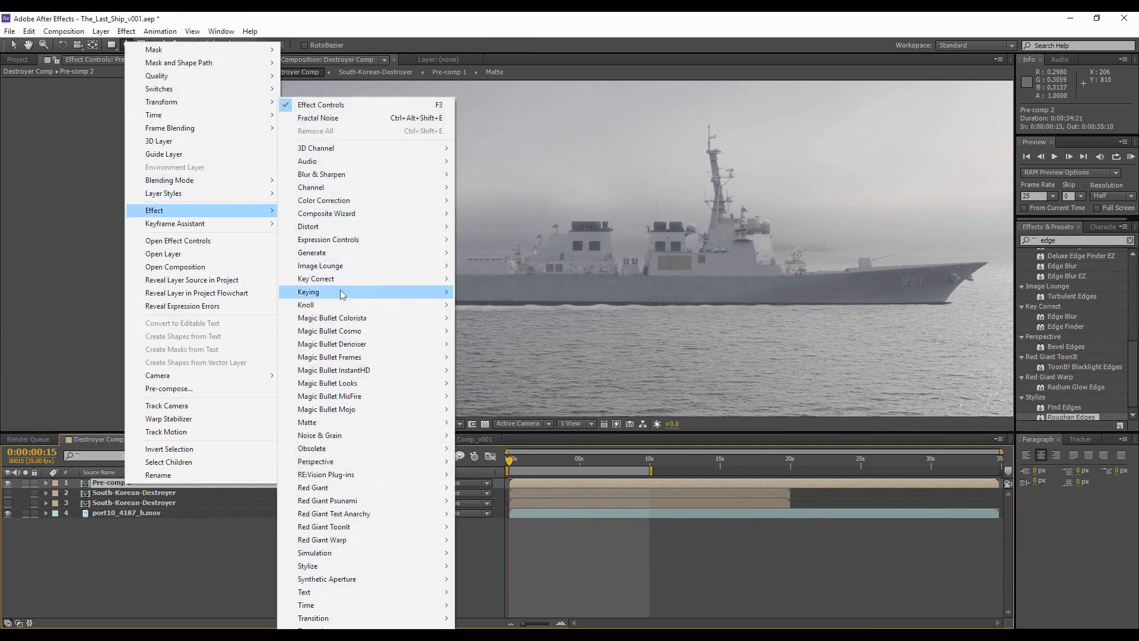
pyautogui.moveTo(320, 254)
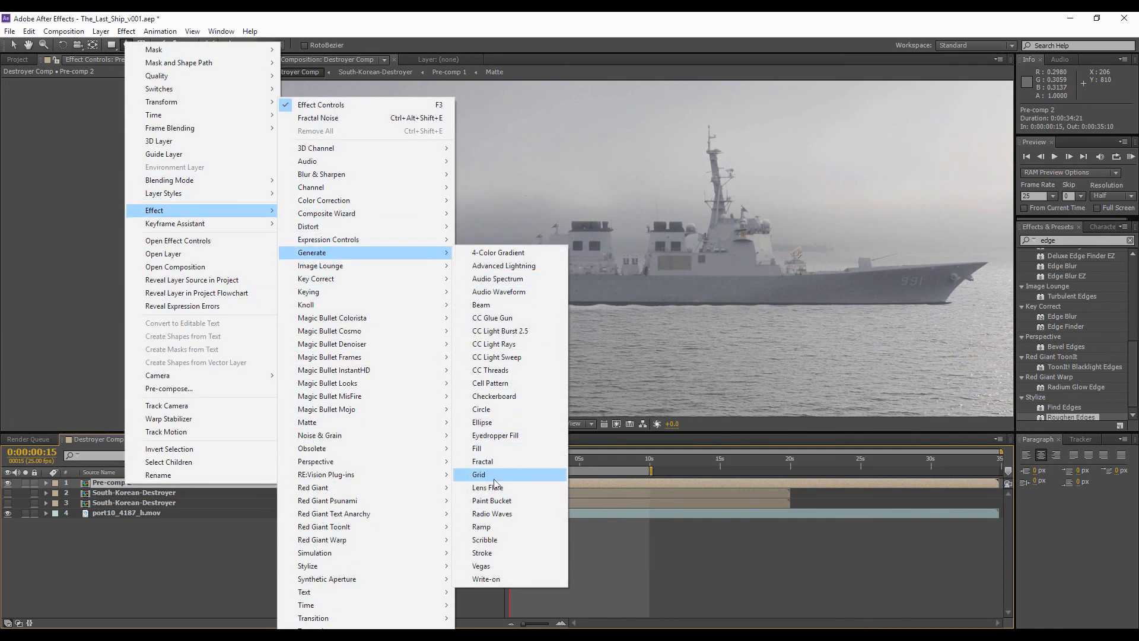
pyautogui.click(487, 526)
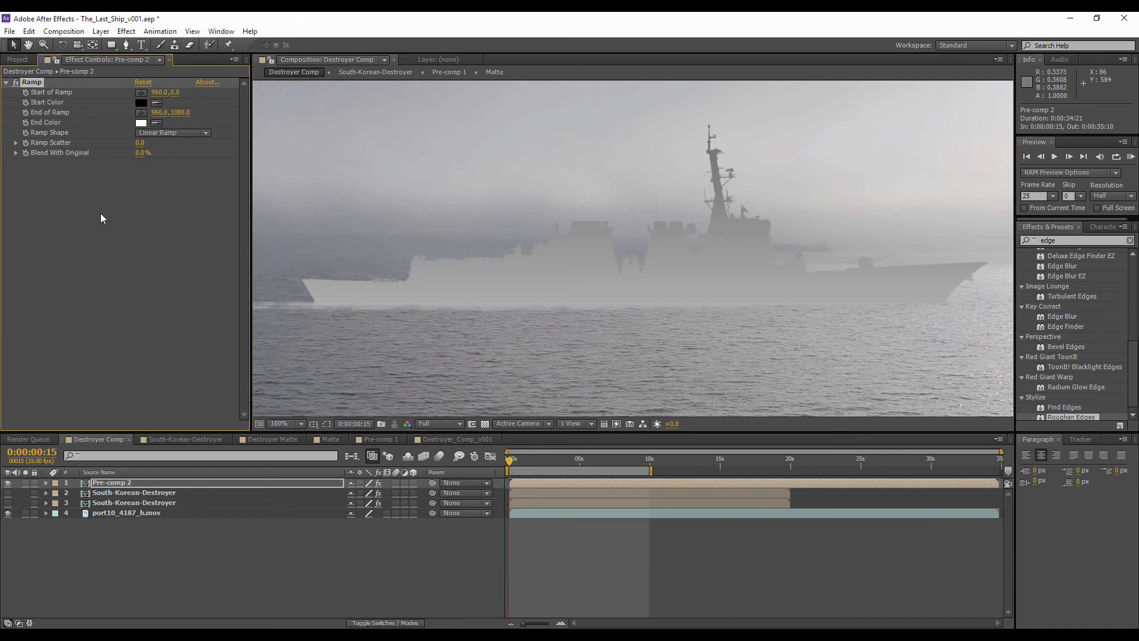
pyautogui.click(157, 129)
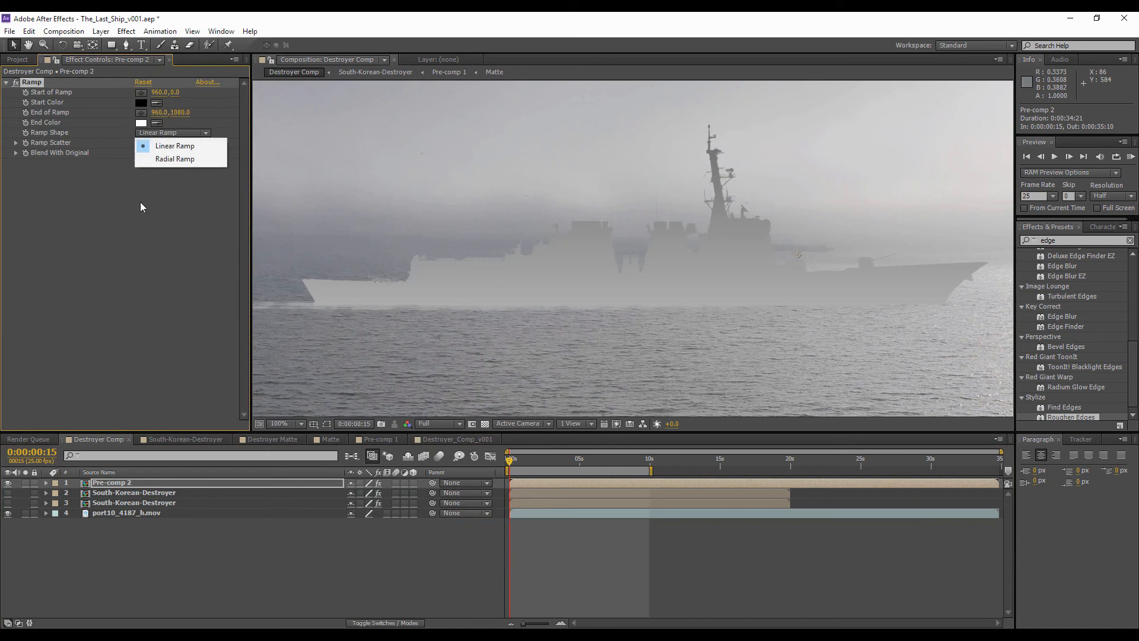
pyautogui.click(149, 140)
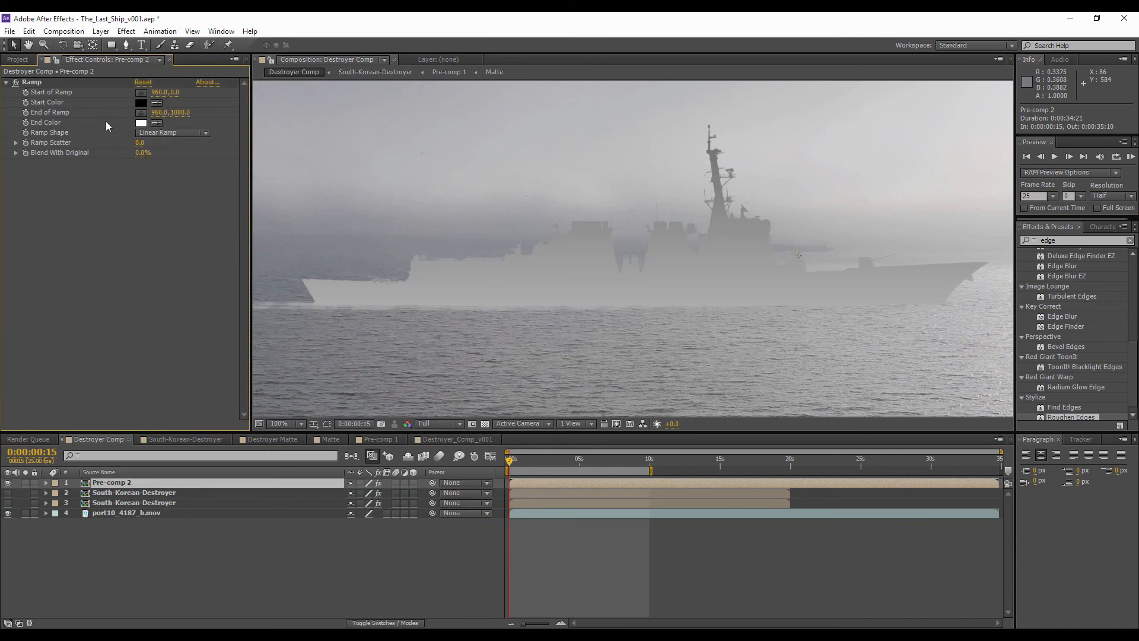
# - Duplicate the Pre-comp 2 layer and remove the Ramp effect from the lower copy
pyautogui.hotkey('ctrl', 'd')
pyautogui.click(117, 494)
pyautogui.click(33, 83)
pyautogui.press('Delete')
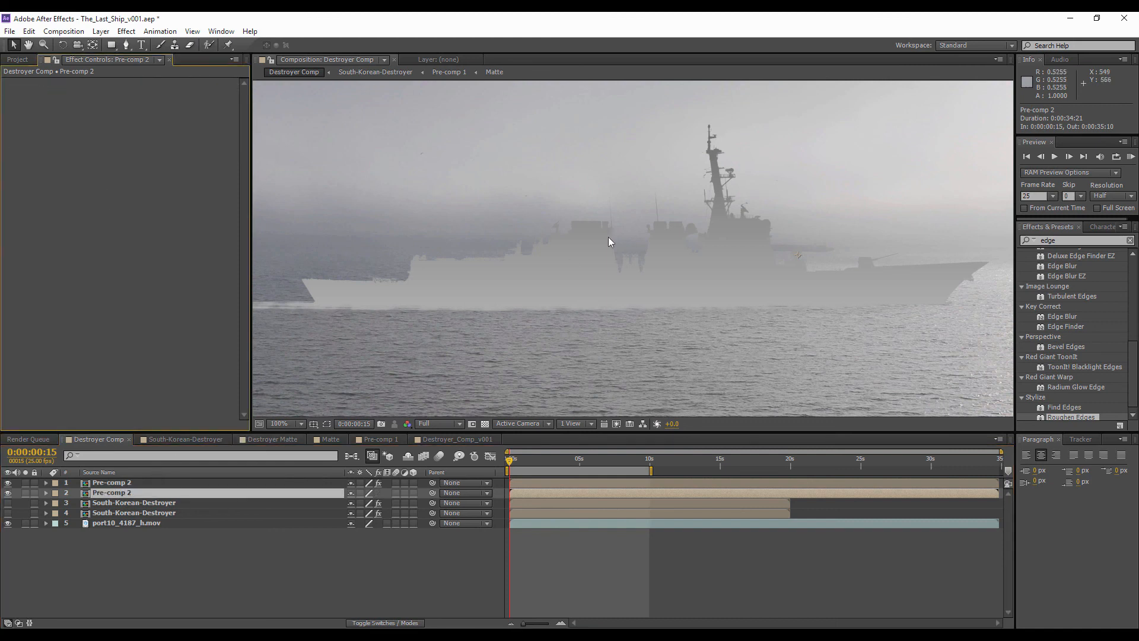
# - Set the upper Pre-comp 2 layer's blending mode to Multiply and compare the ship with that layer hidden and shown
pyautogui.click(134, 483)
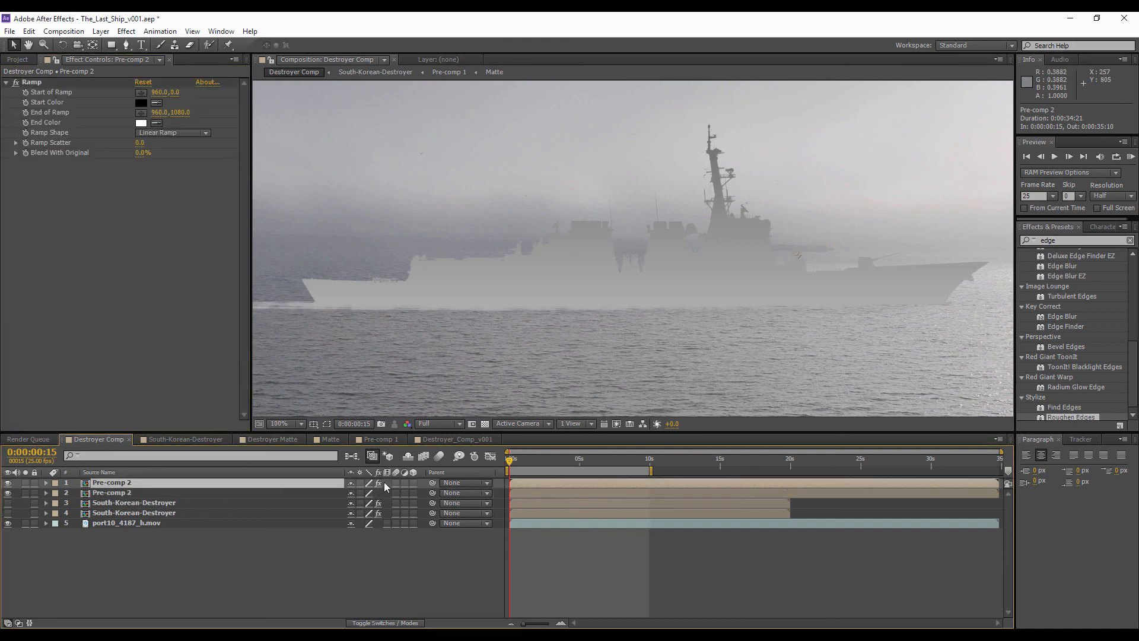
pyautogui.rightClick(316, 482)
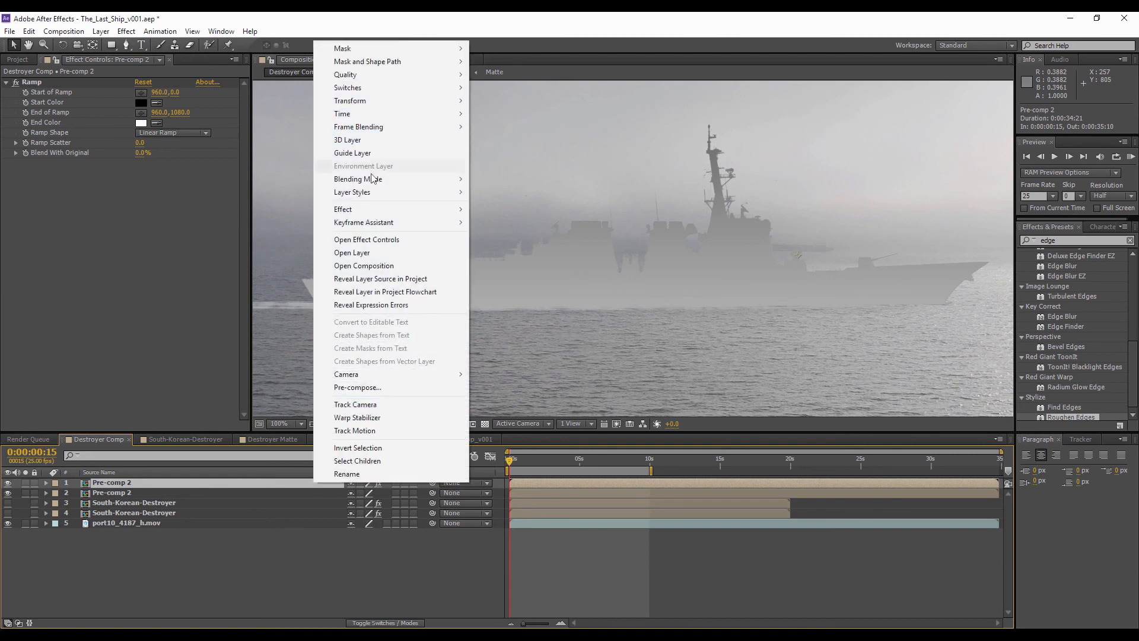
pyautogui.moveTo(375, 180)
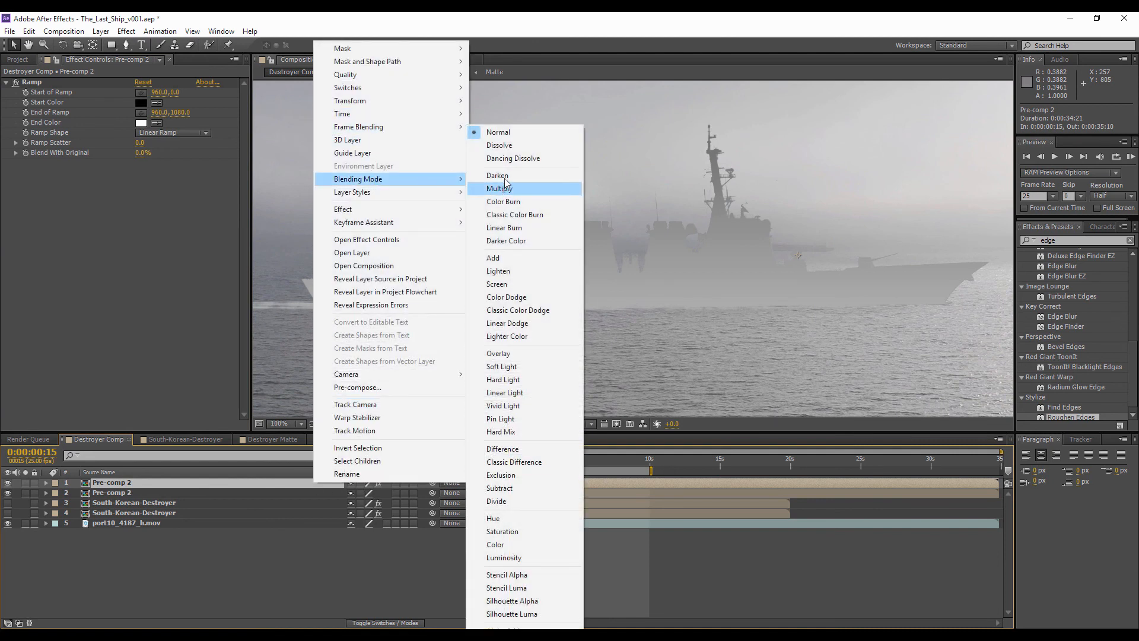
pyautogui.click(502, 189)
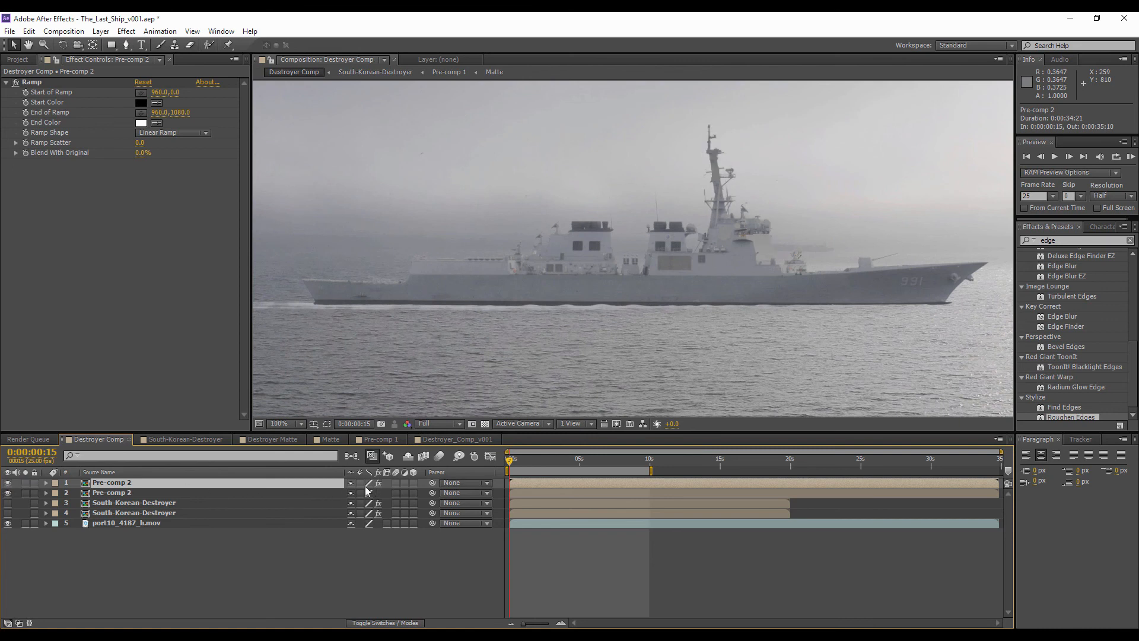
pyautogui.rightClick(331, 484)
pyautogui.moveTo(399, 181)
pyautogui.click(534, 193)
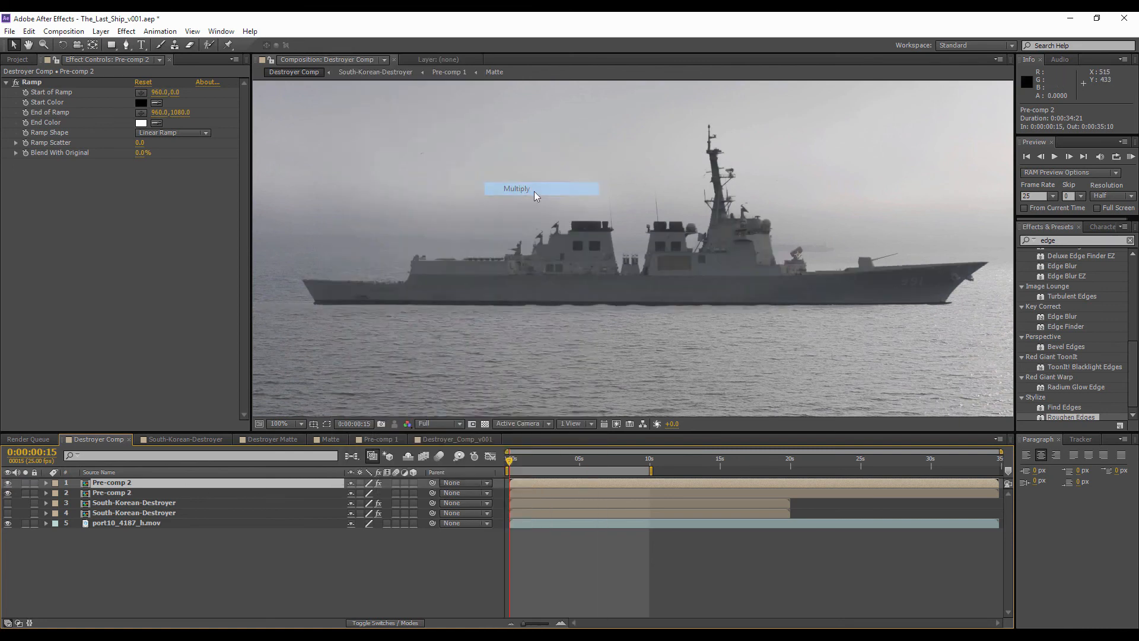
pyautogui.click(8, 483)
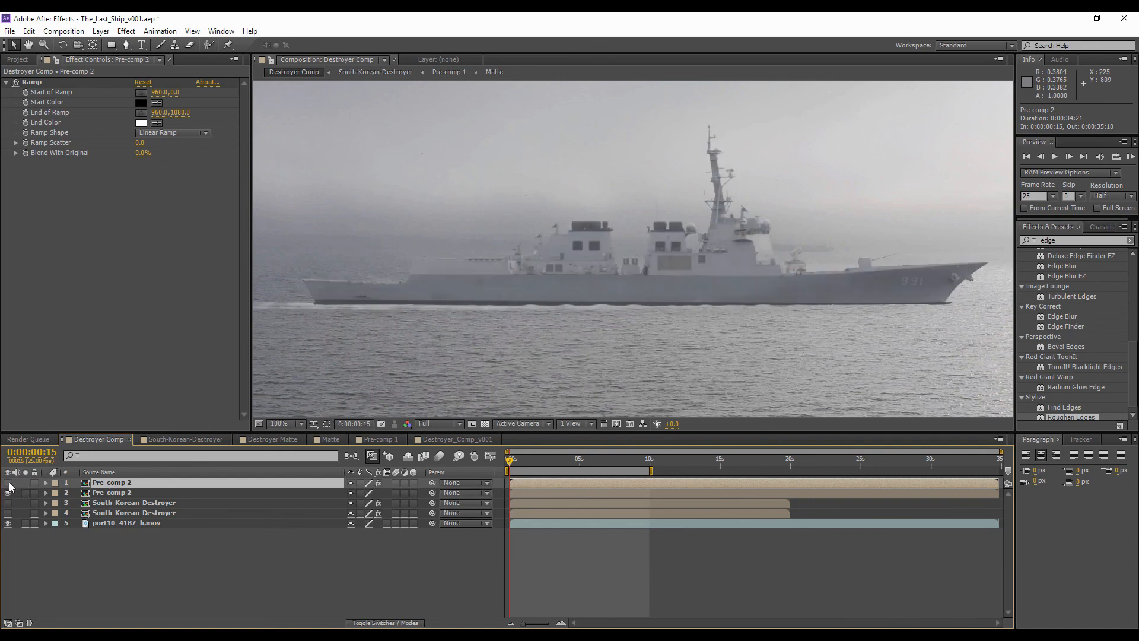
pyautogui.click(9, 484)
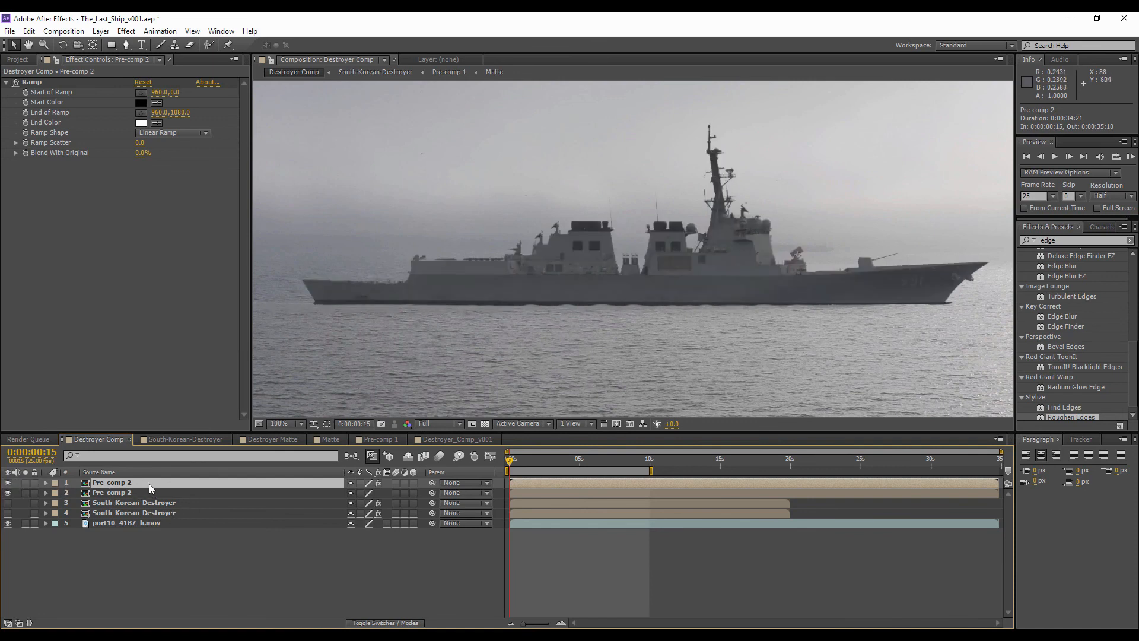
# - Set the upper Pre-comp 2 layer's blending mode back to Normal
pyautogui.rightClick(333, 487)
pyautogui.moveTo(468, 180)
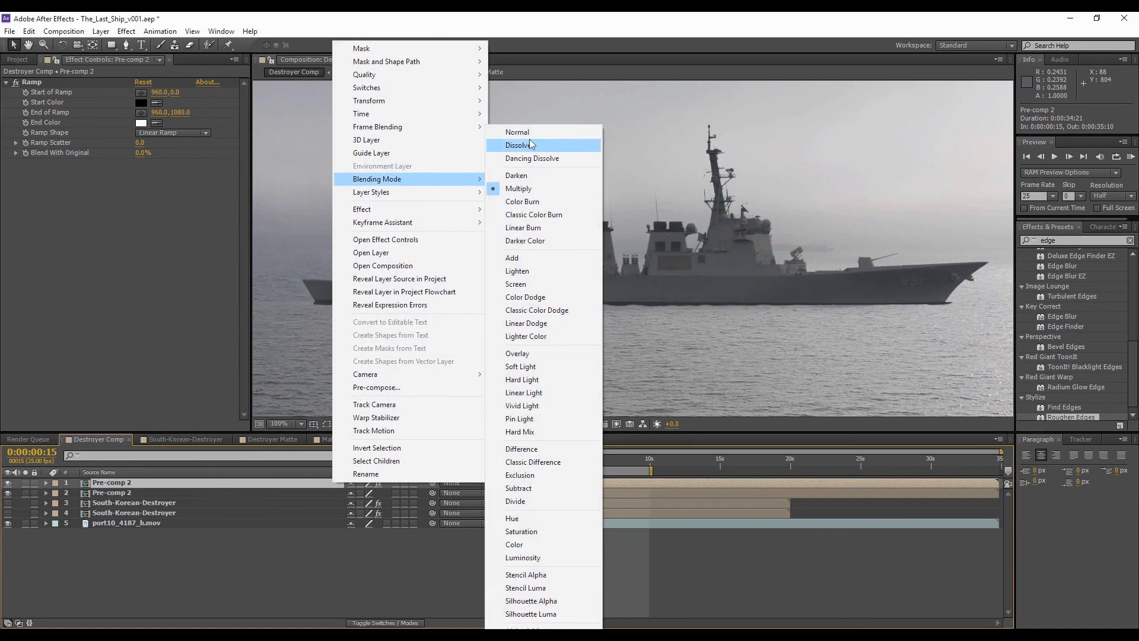
pyautogui.click(517, 132)
# - Place the Ramp's start at the ship's stern at 123, 601 and its end at the bow at 1248, 553
pyautogui.click(141, 92)
pyautogui.click(898, 285)
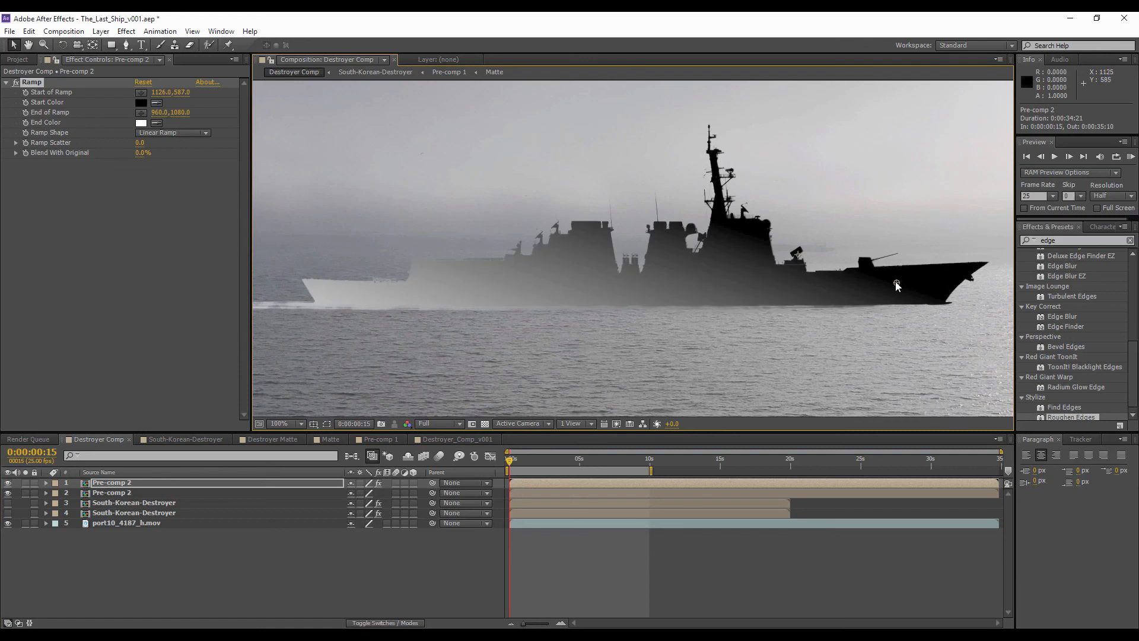
pyautogui.moveTo(897, 285); pyautogui.dragTo(311, 295)
pyautogui.click(141, 113)
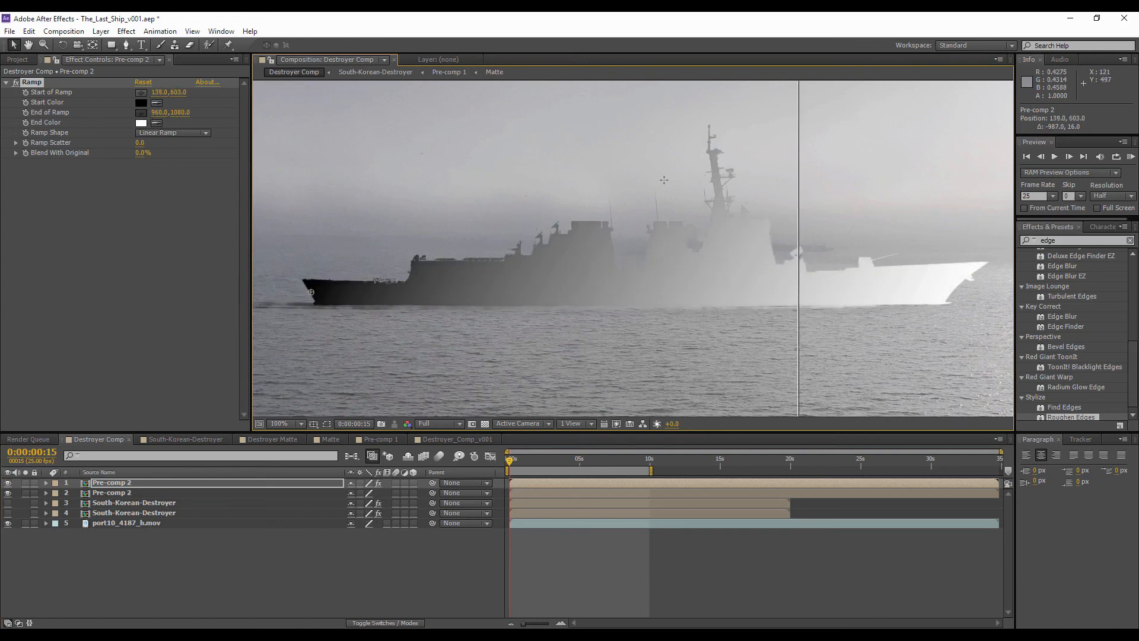
pyautogui.click(949, 267)
pyautogui.moveTo(956, 268); pyautogui.dragTo(977, 264)
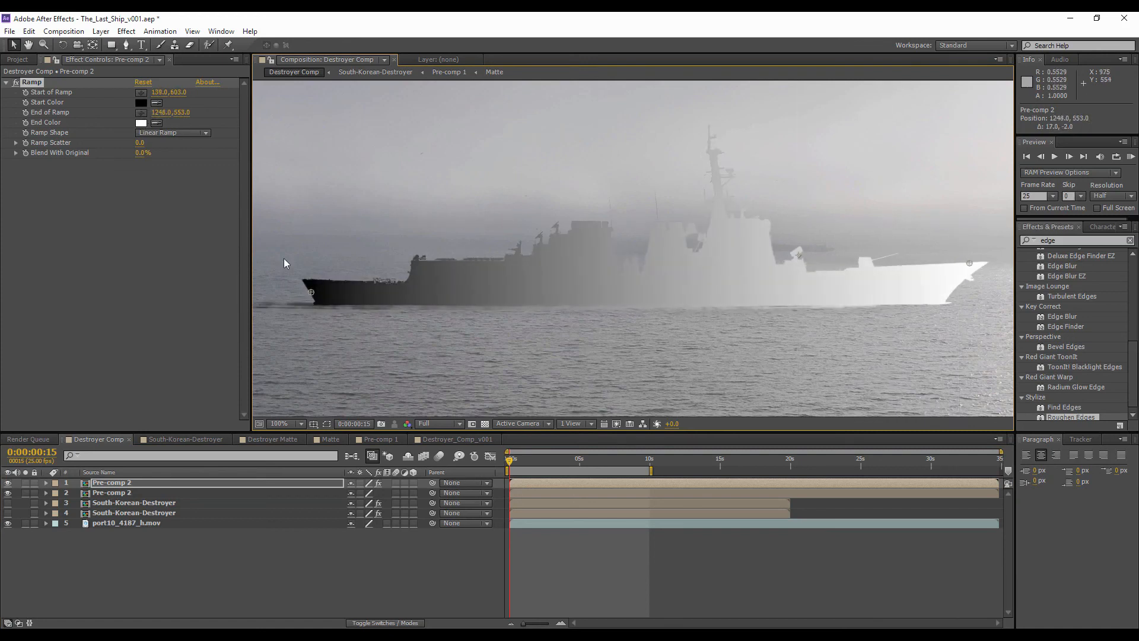
pyautogui.moveTo(313, 291); pyautogui.dragTo(302, 289)
# - Hide the port10_4187_h.mov footage and add an adjustment layer between the two Pre-comp 2 layers
pyautogui.click(100, 492)
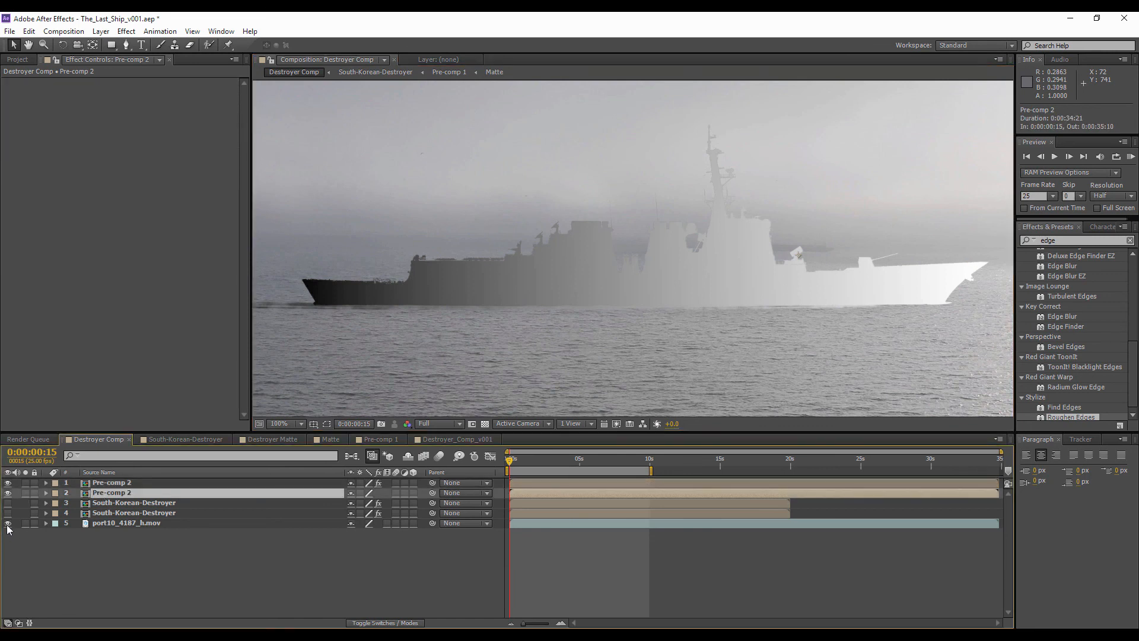
pyautogui.click(9, 524)
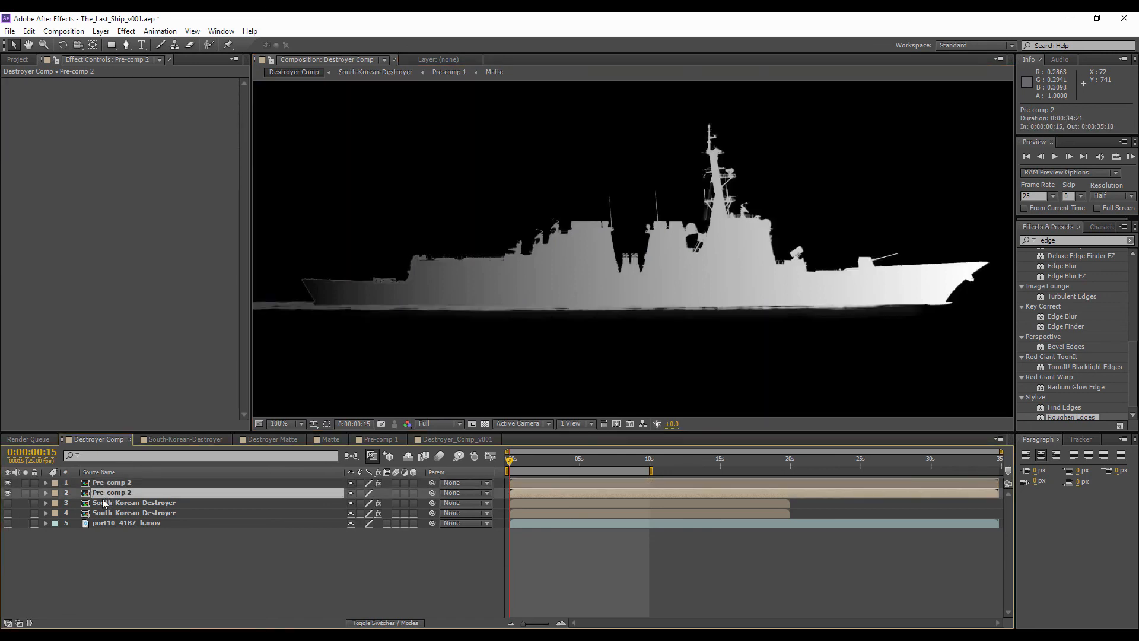
pyautogui.click(101, 31)
pyautogui.moveTo(118, 45)
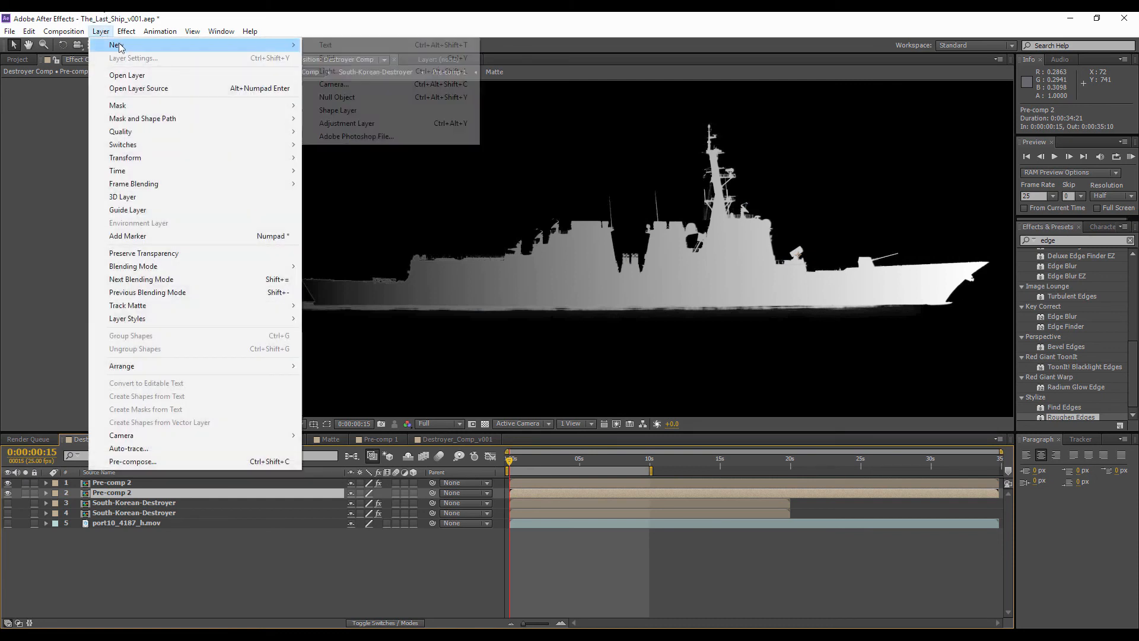
pyautogui.click(353, 123)
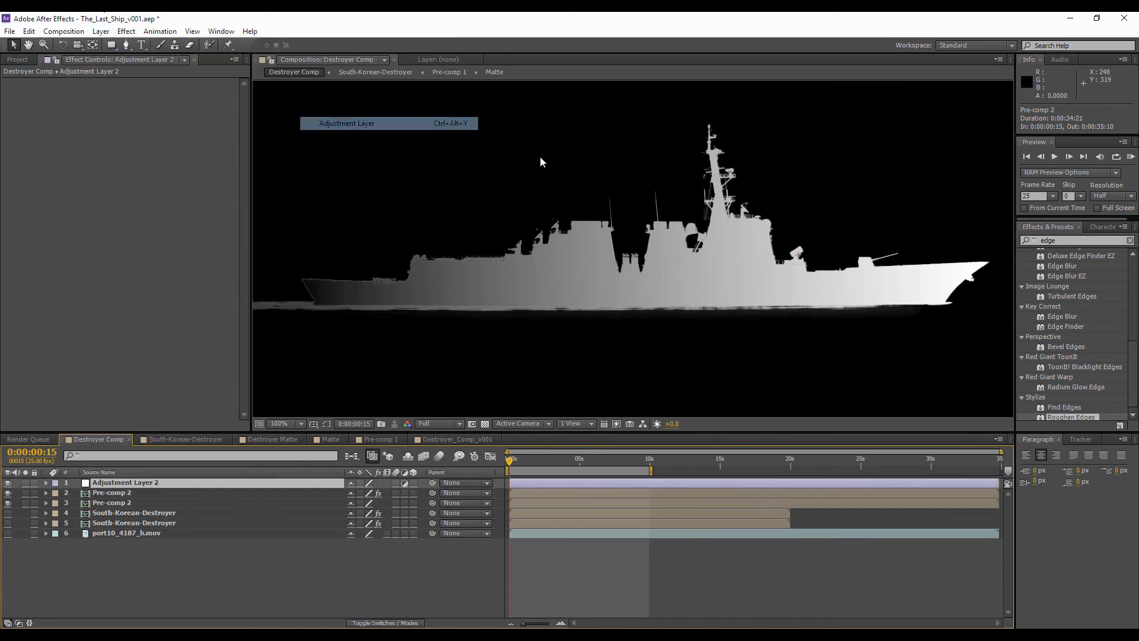
pyautogui.moveTo(98, 484); pyautogui.dragTo(418, 499)
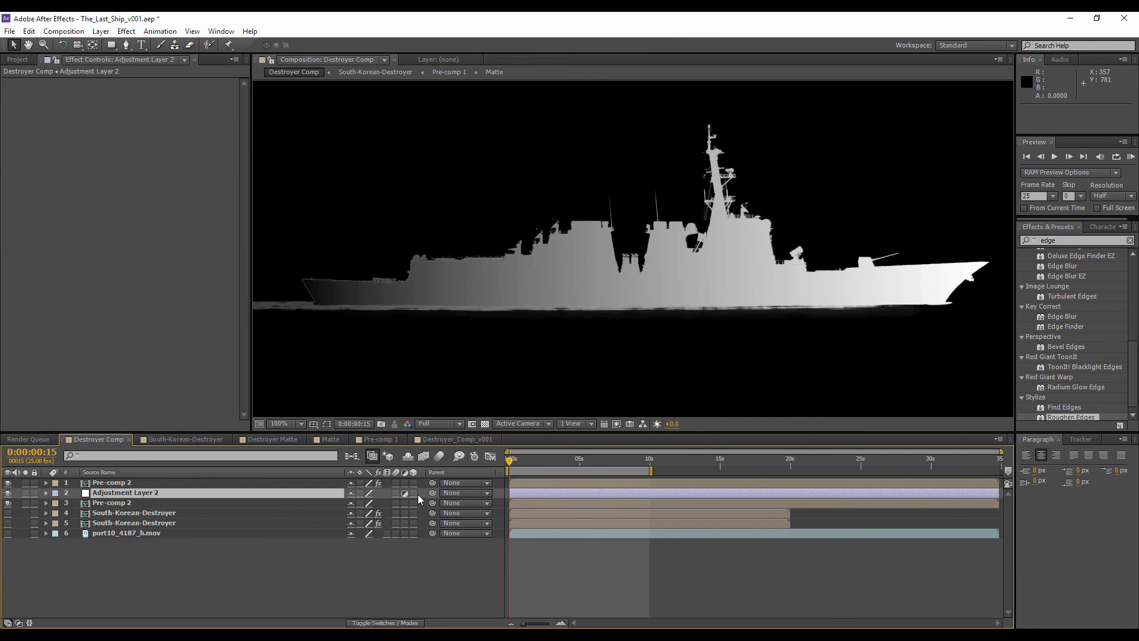
# - Show the timeline's blending mode and track matte columns and give the adjustment layer an Alpha Matte from the upper Pre-comp 2
pyautogui.click(485, 424)
pyautogui.click(485, 423)
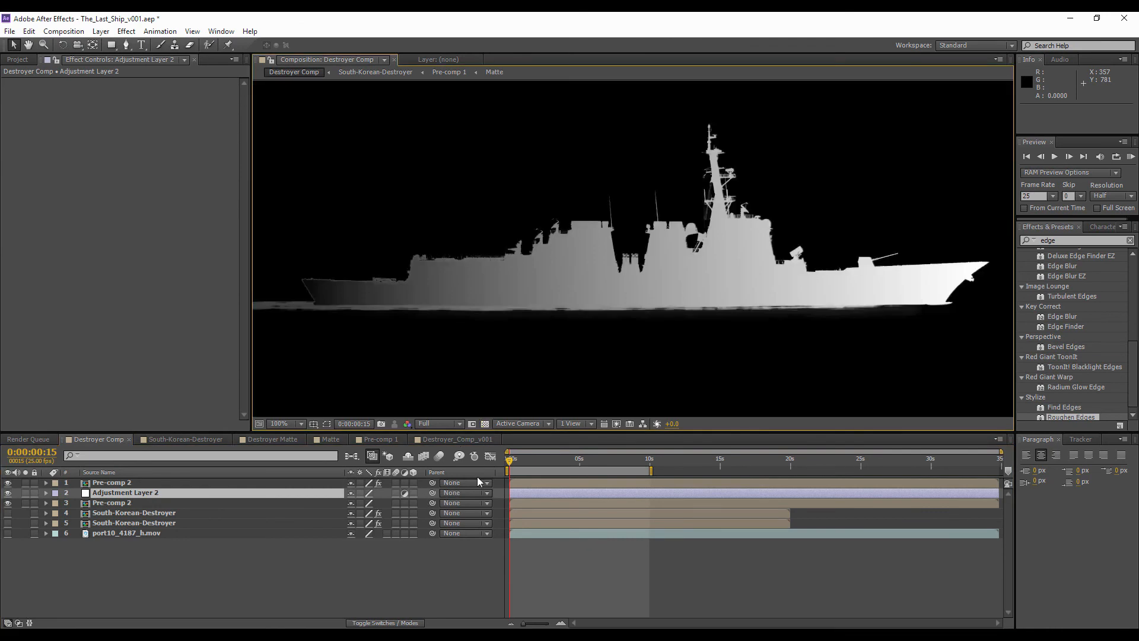
pyautogui.click(455, 491)
pyautogui.click(400, 563)
pyautogui.click(18, 622)
pyautogui.click(126, 484)
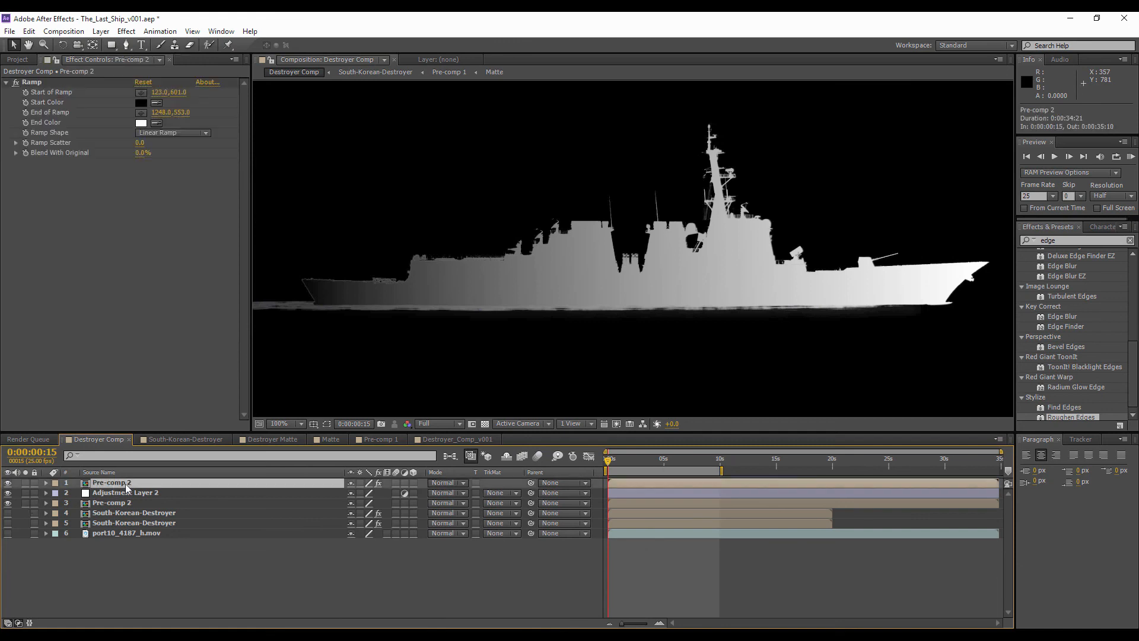
pyautogui.click(497, 498)
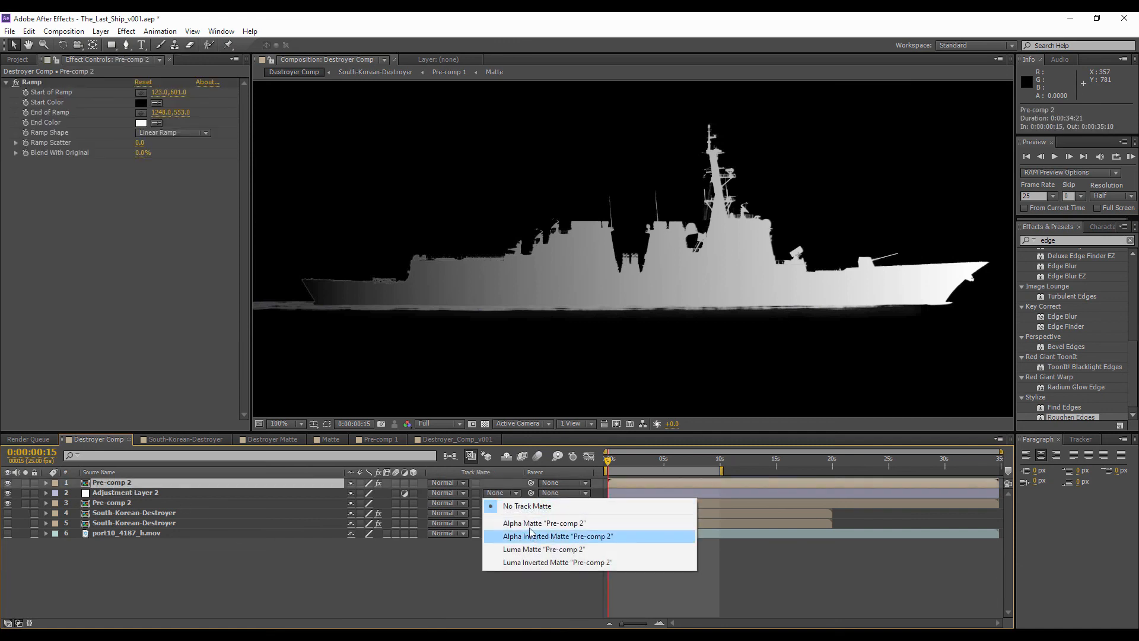
pyautogui.click(525, 522)
# - Apply the Color Correction effect Curves to the adjustment layer and raise its RGB curve strongly to brighten the ship
pyautogui.click(104, 493)
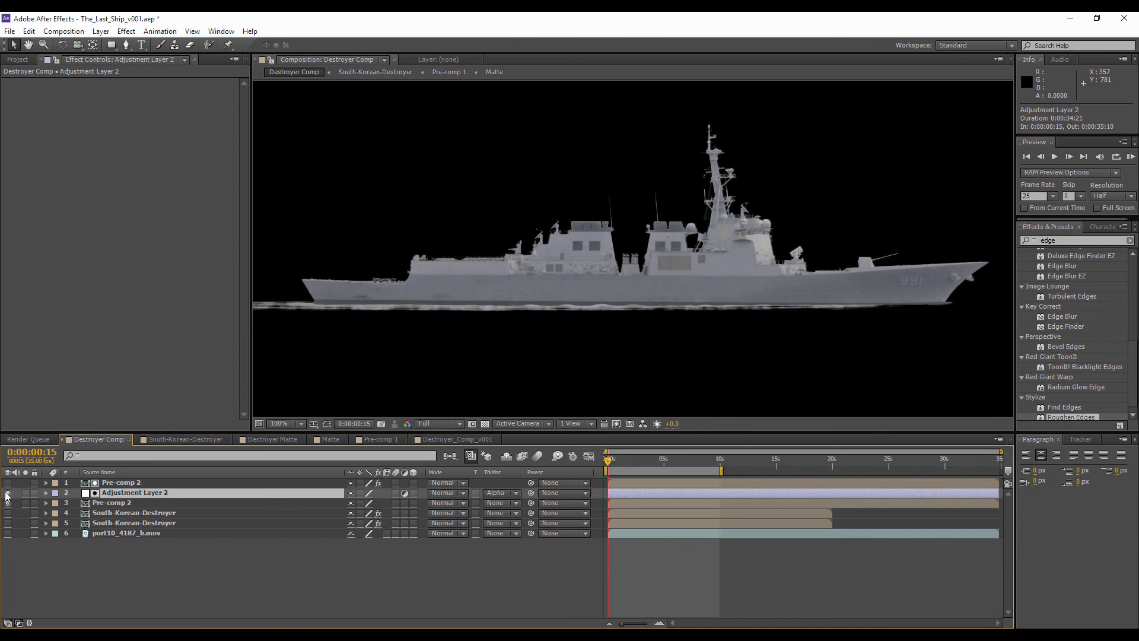
pyautogui.rightClick(173, 496)
pyautogui.moveTo(221, 227)
pyautogui.moveTo(380, 200)
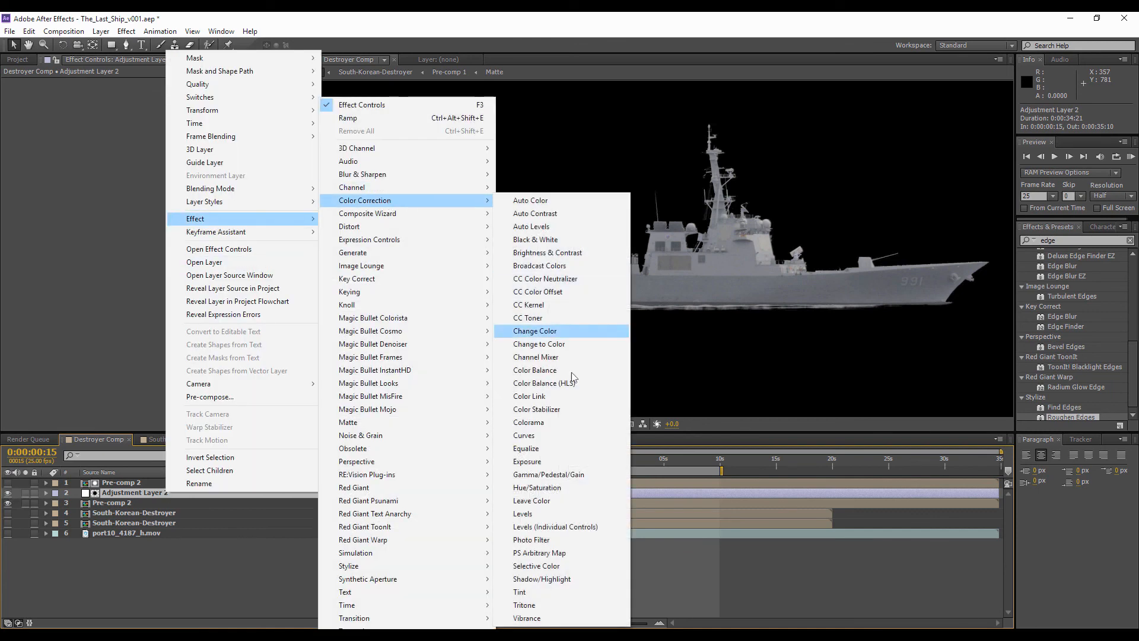
pyautogui.click(547, 436)
pyautogui.moveTo(77, 165)
pyautogui.mouseDown()
pyautogui.moveTo(101, 189)
pyautogui.moveTo(80, 163)
pyautogui.moveTo(114, 185)
pyautogui.moveTo(59, 155)
pyautogui.mouseUp()
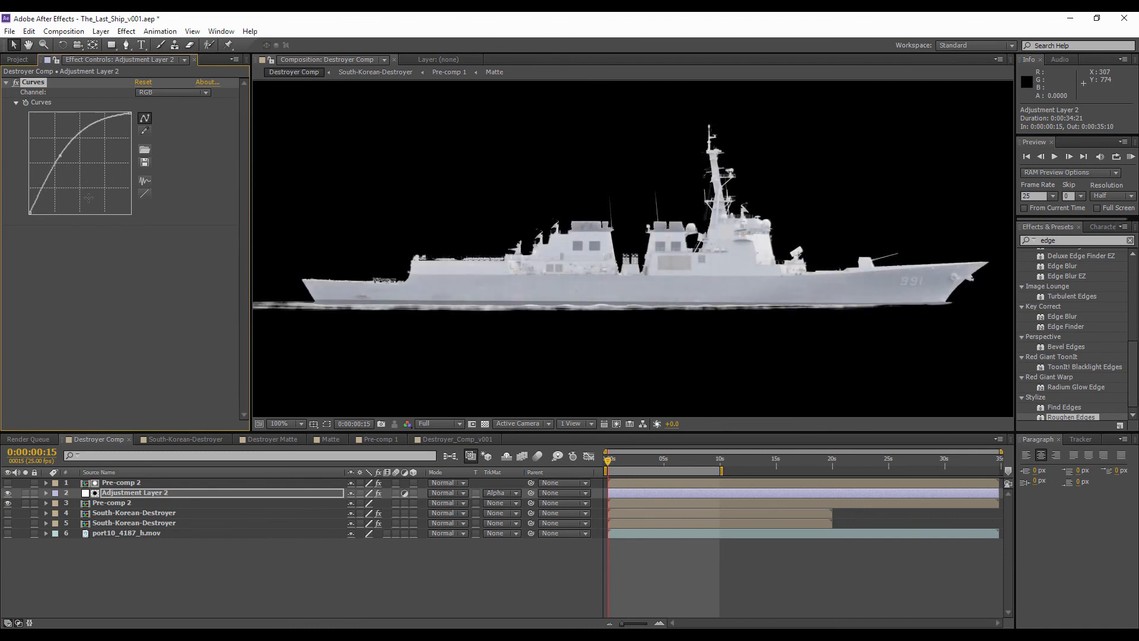
# - Try the inverted alpha matte on the adjustment layer, then set its track matte to Luma Matte "Pre-comp 2"
pyautogui.click(489, 494)
pyautogui.click(517, 536)
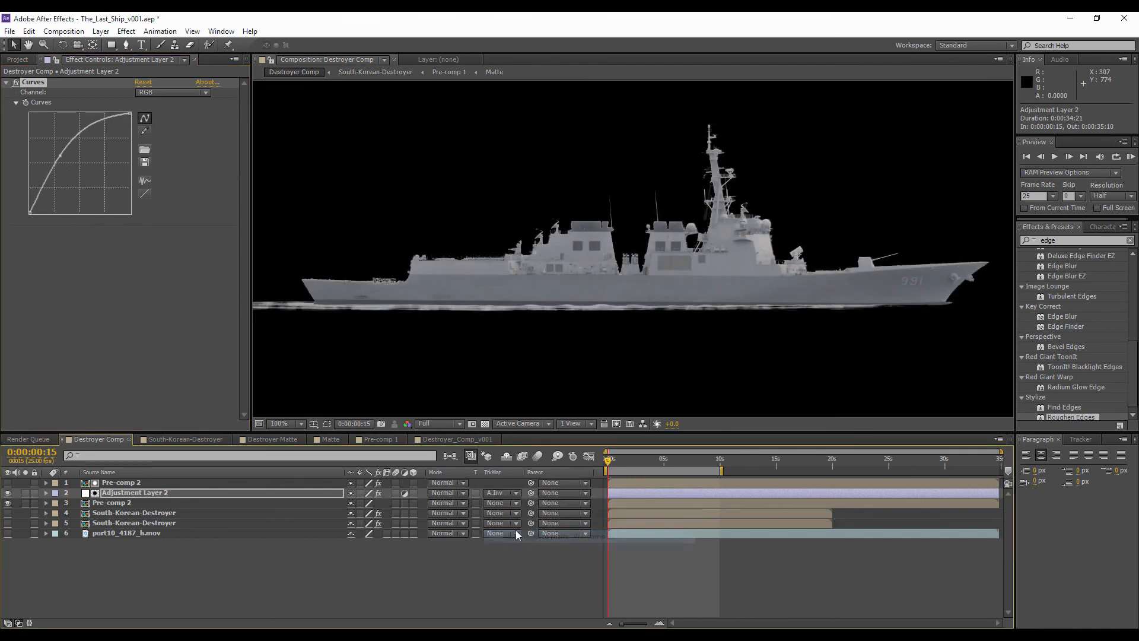
pyautogui.click(497, 494)
pyautogui.click(504, 547)
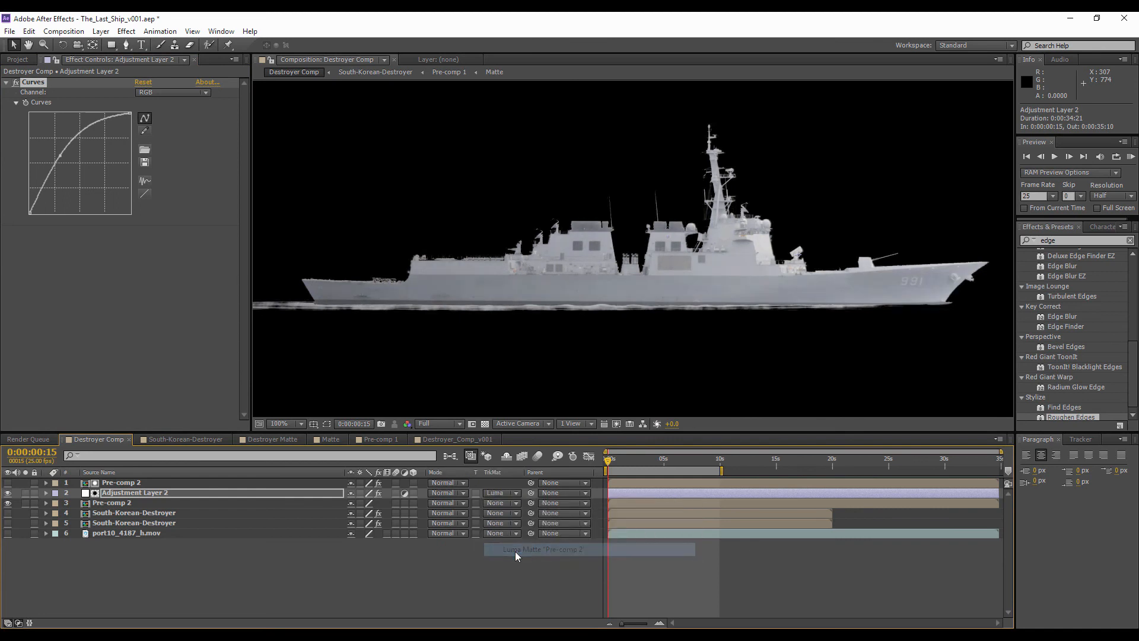
# - Soften the adjustment layer's RGB curve, show the port10_4187_h.mov footage and compare the ship with the adjustment layer off and on
pyautogui.moveTo(62, 155)
pyautogui.mouseDown()
pyautogui.moveTo(42, 137)
pyautogui.moveTo(93, 173)
pyautogui.moveTo(45, 144)
pyautogui.moveTo(84, 180)
pyautogui.moveTo(76, 155)
pyautogui.mouseUp()
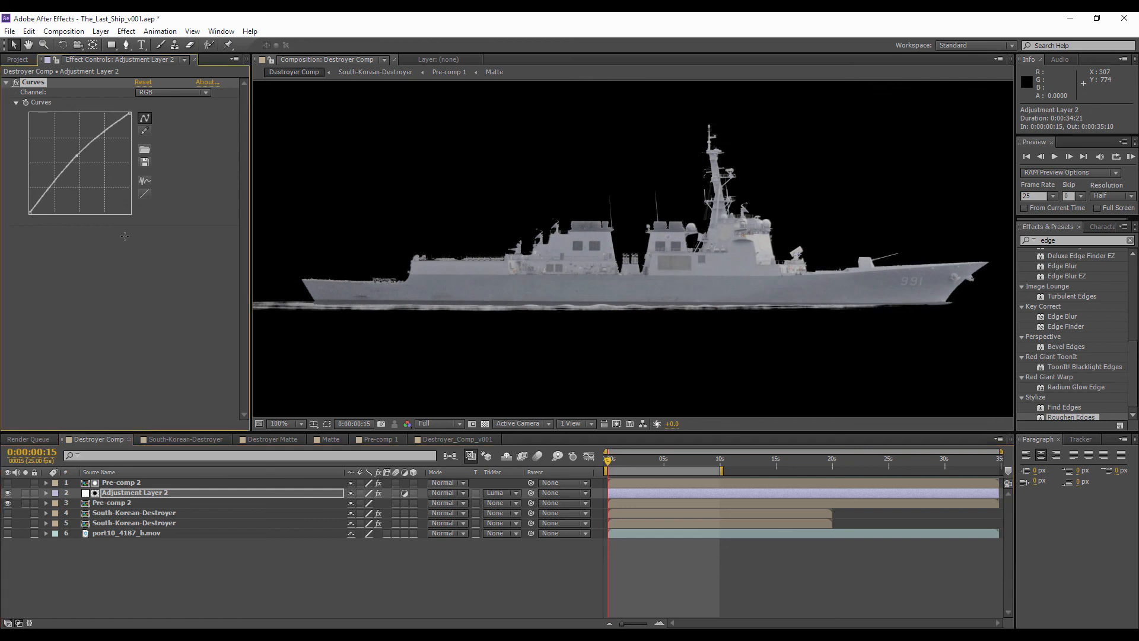
pyautogui.click(7, 532)
pyautogui.click(7, 493)
pyautogui.click(8, 493)
pyautogui.scroll(-1, 710, 204)
pyautogui.moveTo(710, 204); pyautogui.dragTo(636, 213)
pyautogui.click(520, 565)
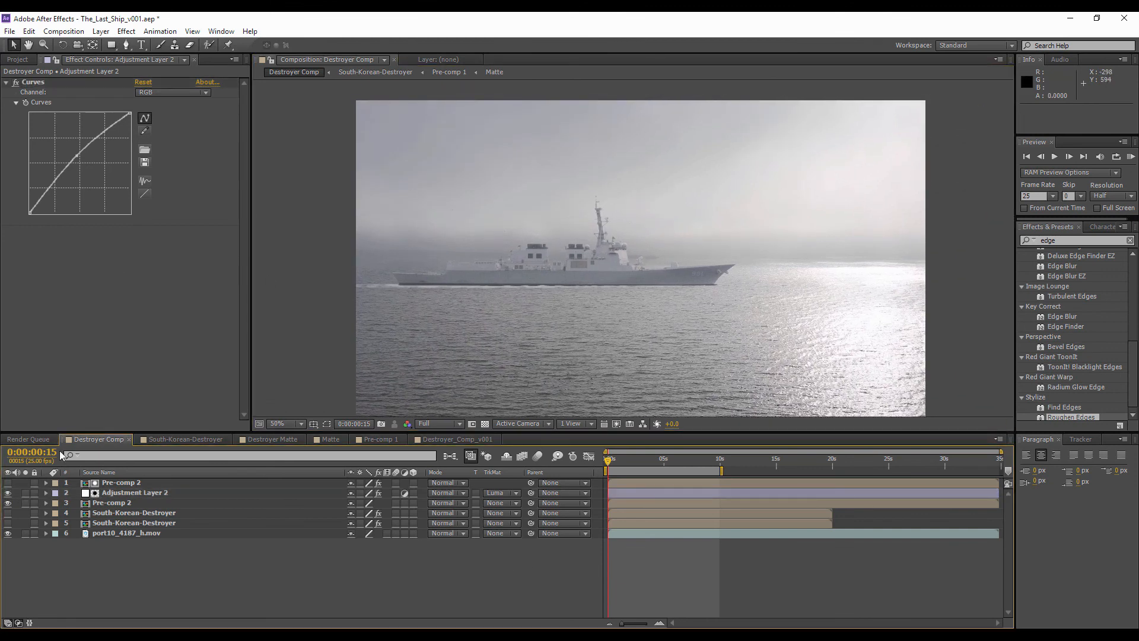
# - Open the Pre-comp 2 composition and expand the layer styles of the lower Destroyer_Asset_v001.mov layer
pyautogui.click(108, 504)
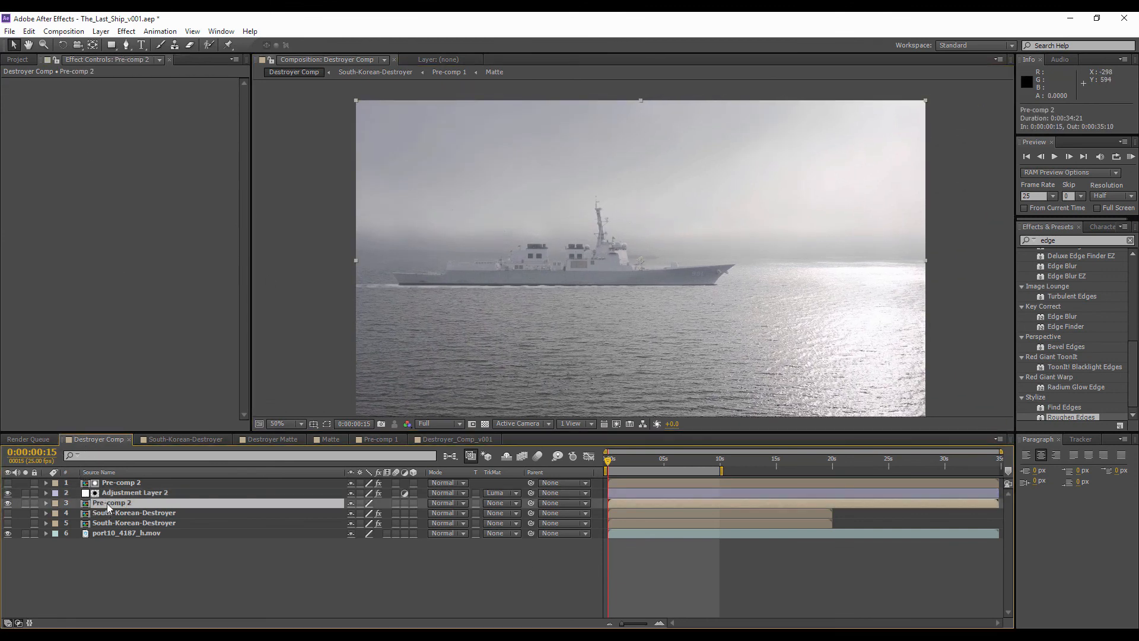
pyautogui.click(46, 504)
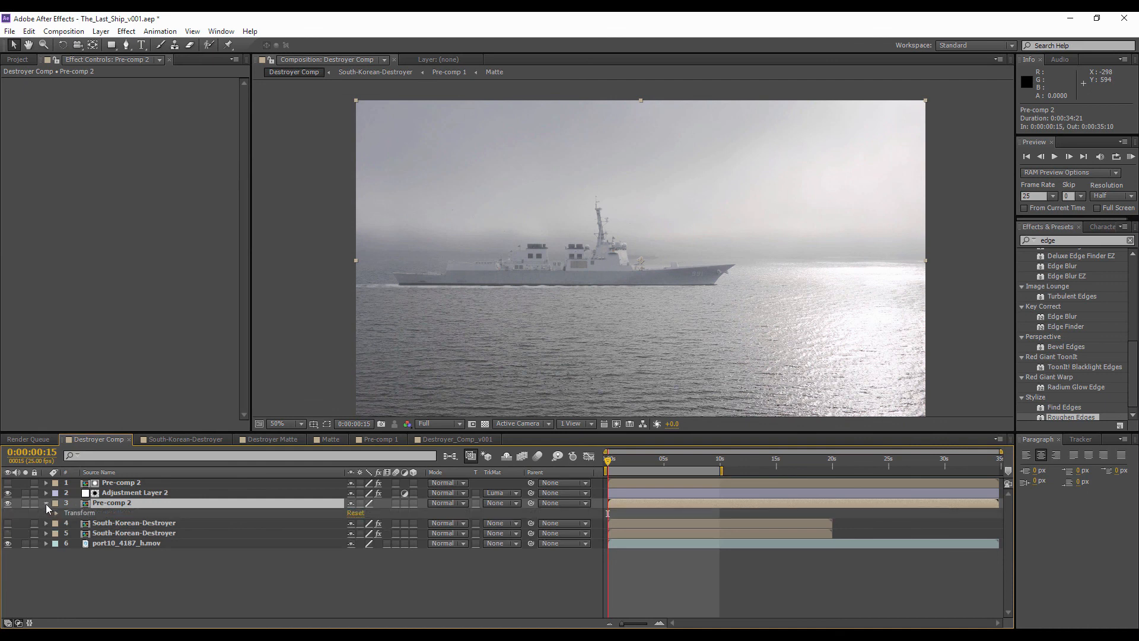
pyautogui.click(45, 503)
pyautogui.doubleClick(116, 502)
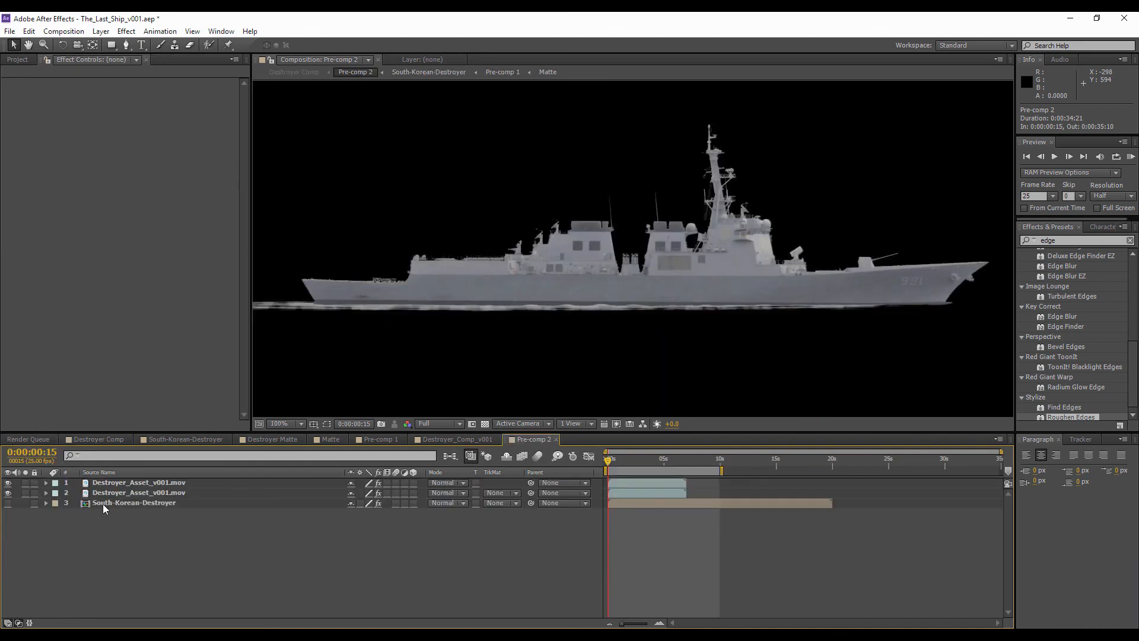
pyautogui.click(109, 493)
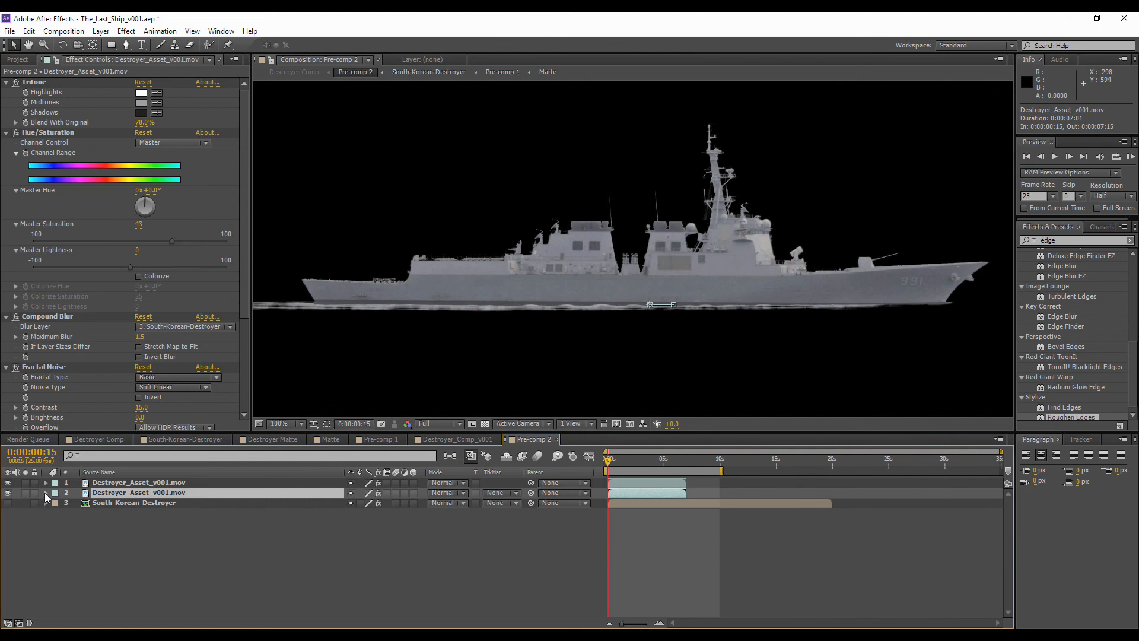
pyautogui.click(46, 493)
pyautogui.click(56, 533)
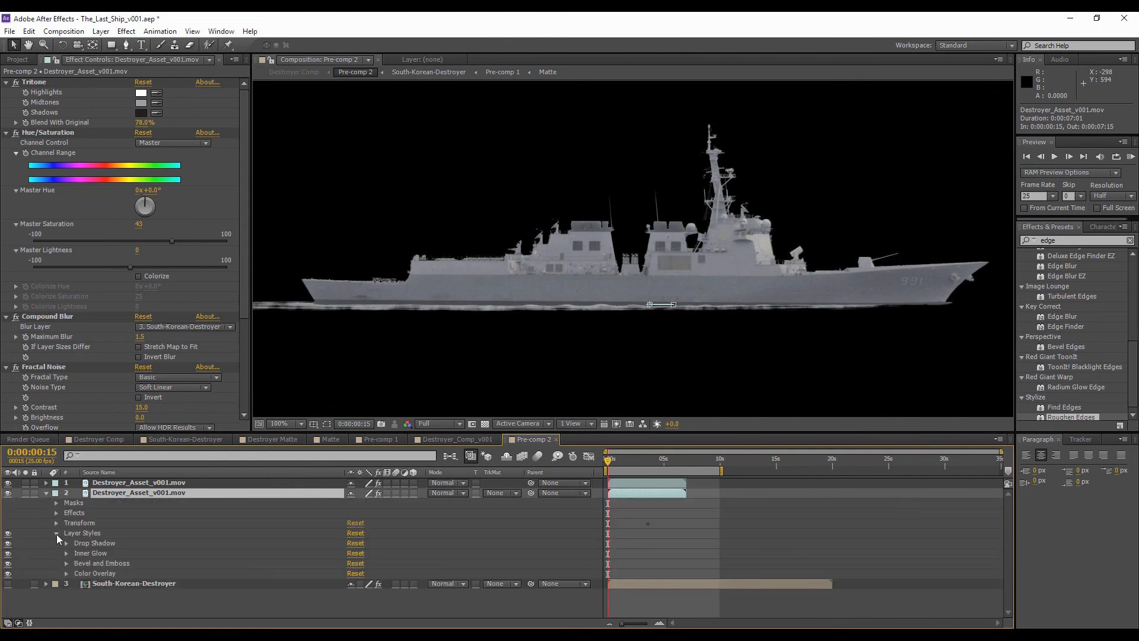
# - Try a Color Overlay opacity of 25% on the lower Destroyer_Asset_v001.mov layer, undo it and return to Destroyer Comp
pyautogui.click(63, 575)
pyautogui.click(66, 574)
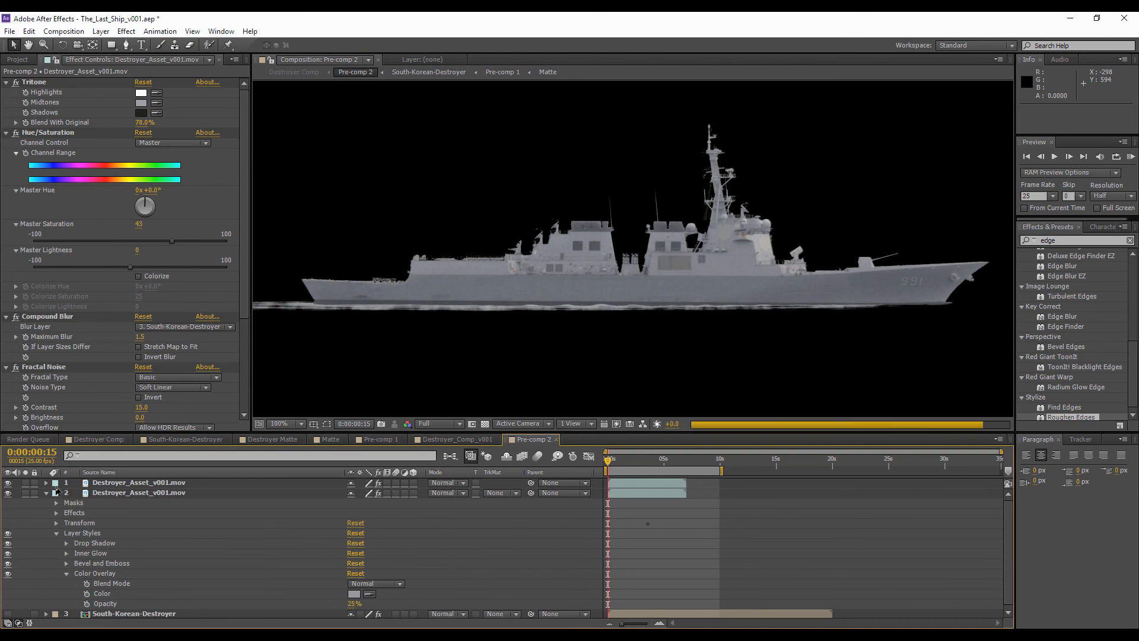
pyautogui.hotkey('ctrl', 'z')
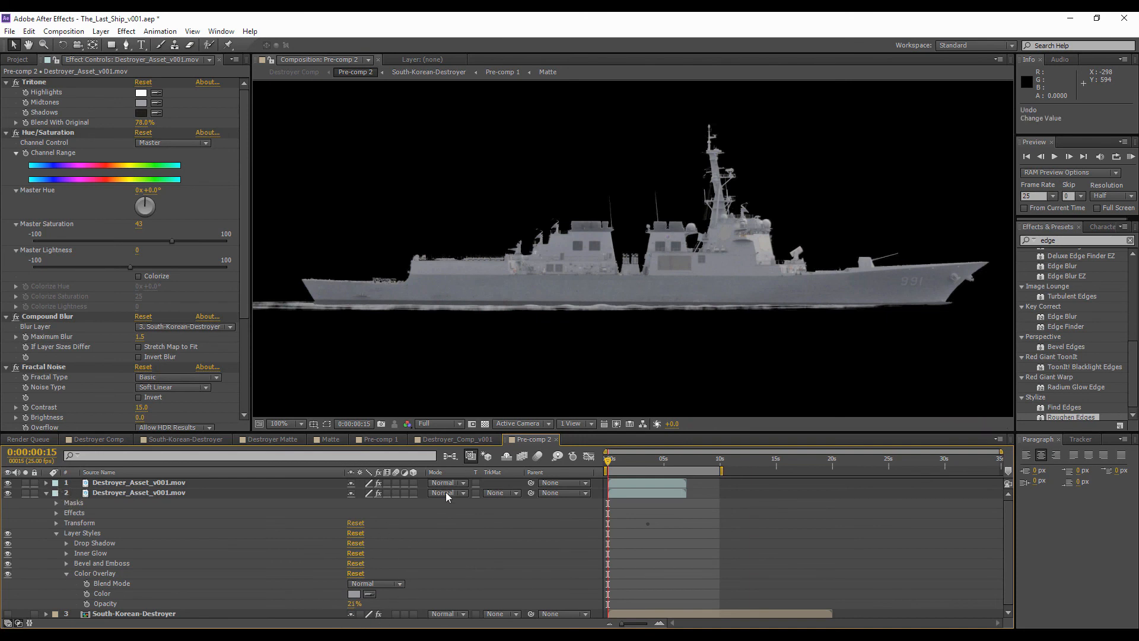
pyautogui.click(557, 437)
pyautogui.moveTo(542, 229); pyautogui.dragTo(499, 263)
pyautogui.click(119, 439)
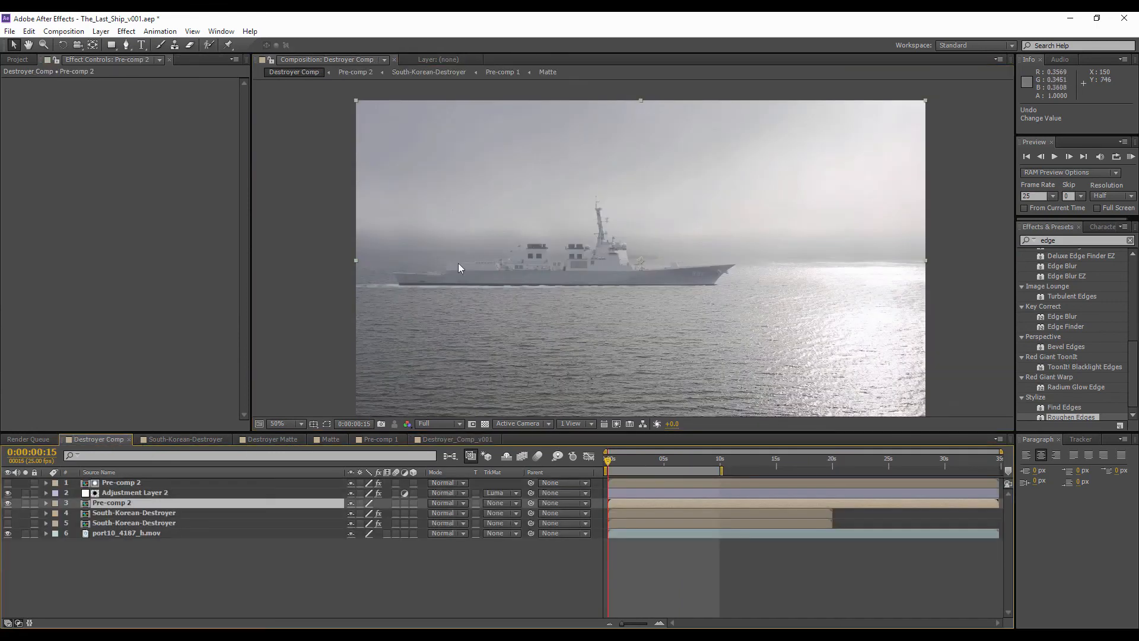
# - Add a Color Overlay layer style to the lower Pre-comp 2 layer, sampling a light sky gray and lowering its opacity
pyautogui.rightClick(104, 505)
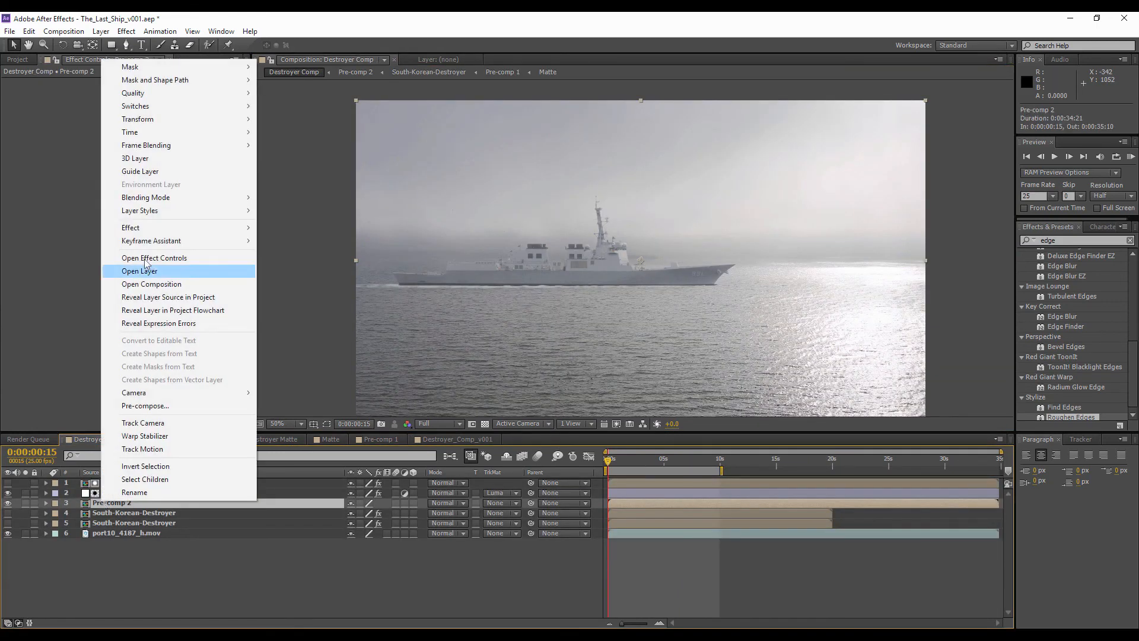
pyautogui.moveTo(145, 215)
pyautogui.click(312, 331)
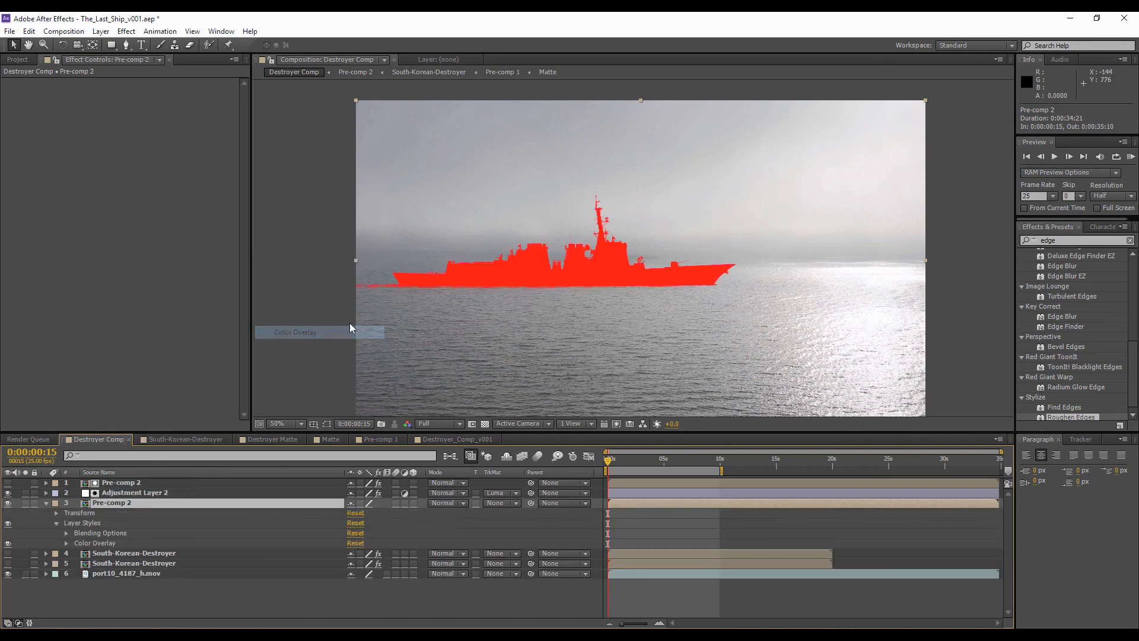
pyautogui.click(65, 544)
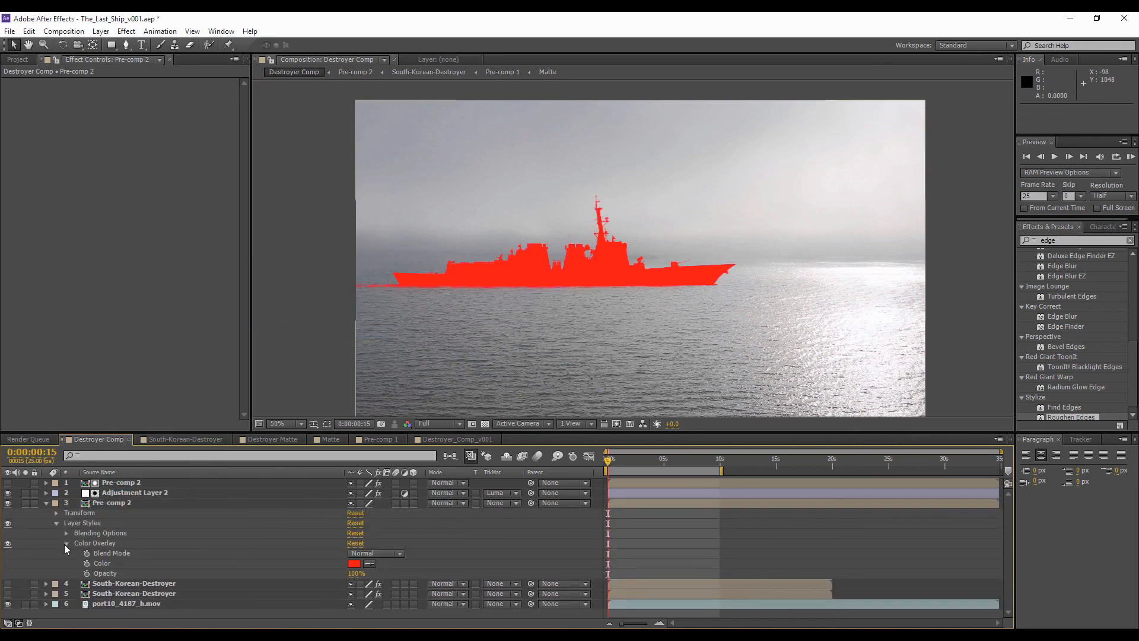
pyautogui.click(369, 563)
pyautogui.click(660, 217)
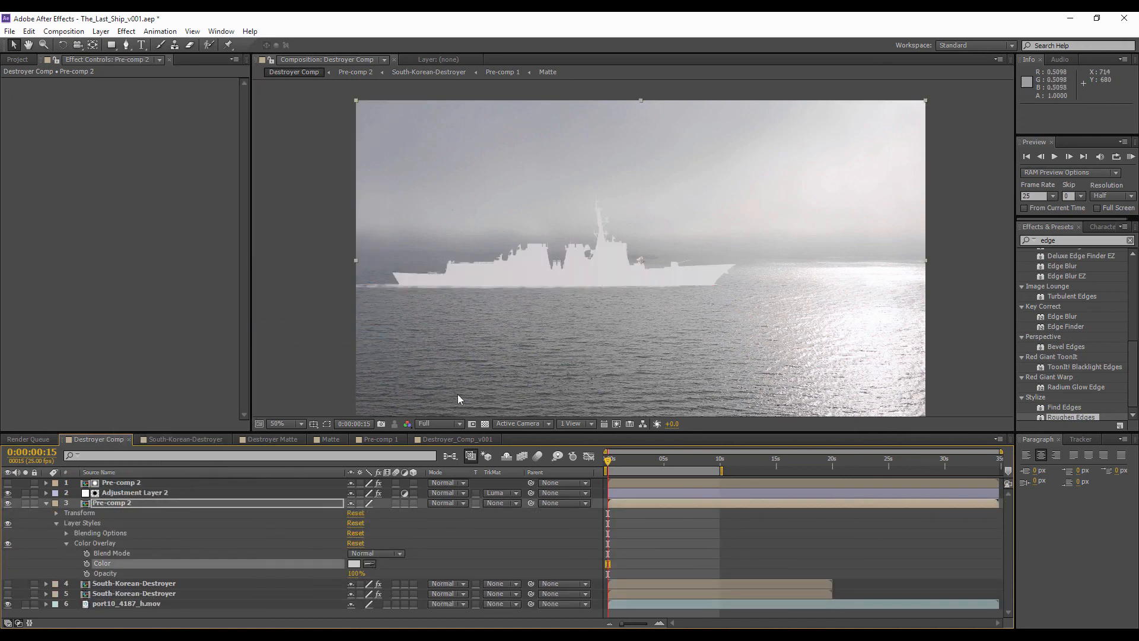
pyautogui.moveTo(354, 574)
pyautogui.mouseDown()
pyautogui.moveTo(366, 568)
pyautogui.moveTo(350, 579)
pyautogui.mouseUp()
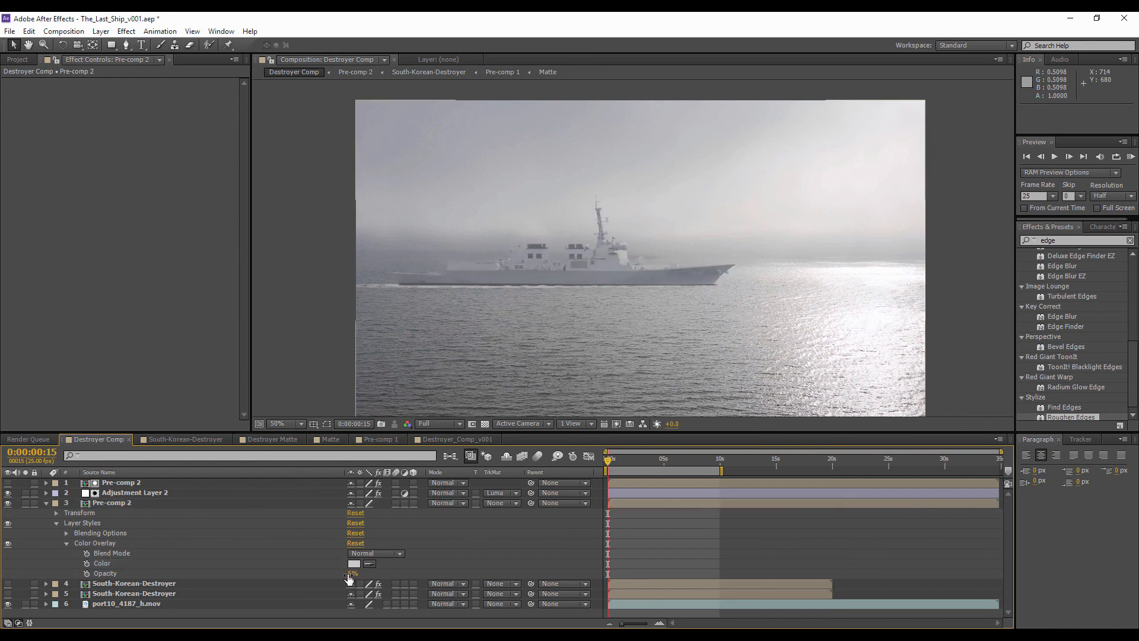
# - Resample the Color Overlay's color from the darker haze just above the ship's stern and set its opacity to 13%
pyautogui.click(369, 563)
pyautogui.click(465, 267)
pyautogui.moveTo(352, 573); pyautogui.dragTo(354, 574)
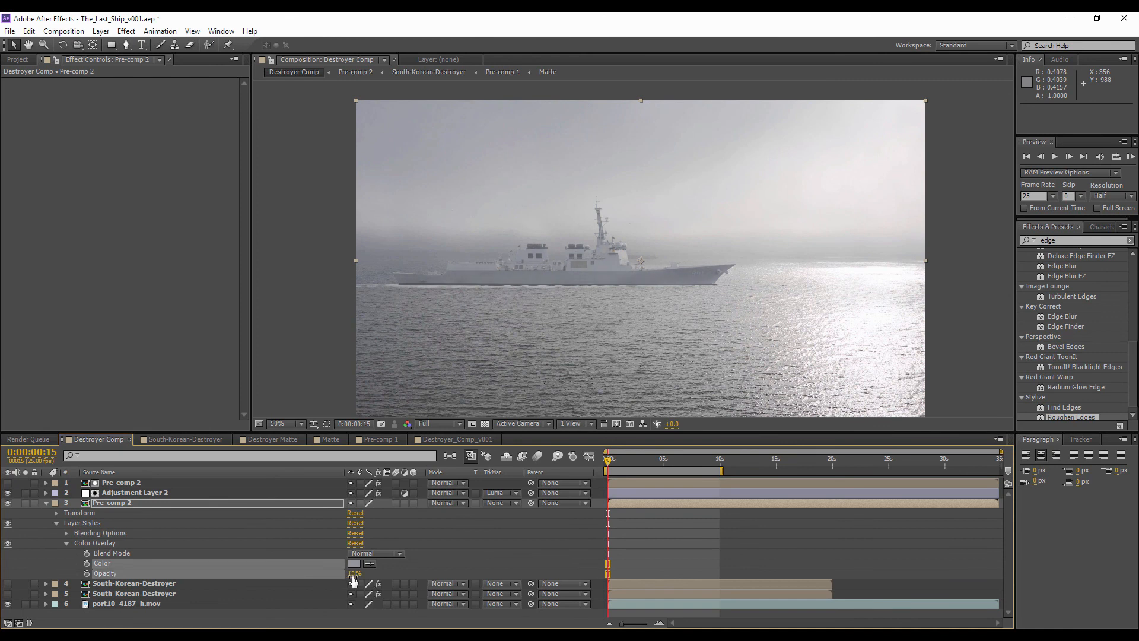
# - Apply the Color Correction effect Curves to the lower Pre-comp 2 layer
pyautogui.rightClick(102, 502)
pyautogui.moveTo(164, 231)
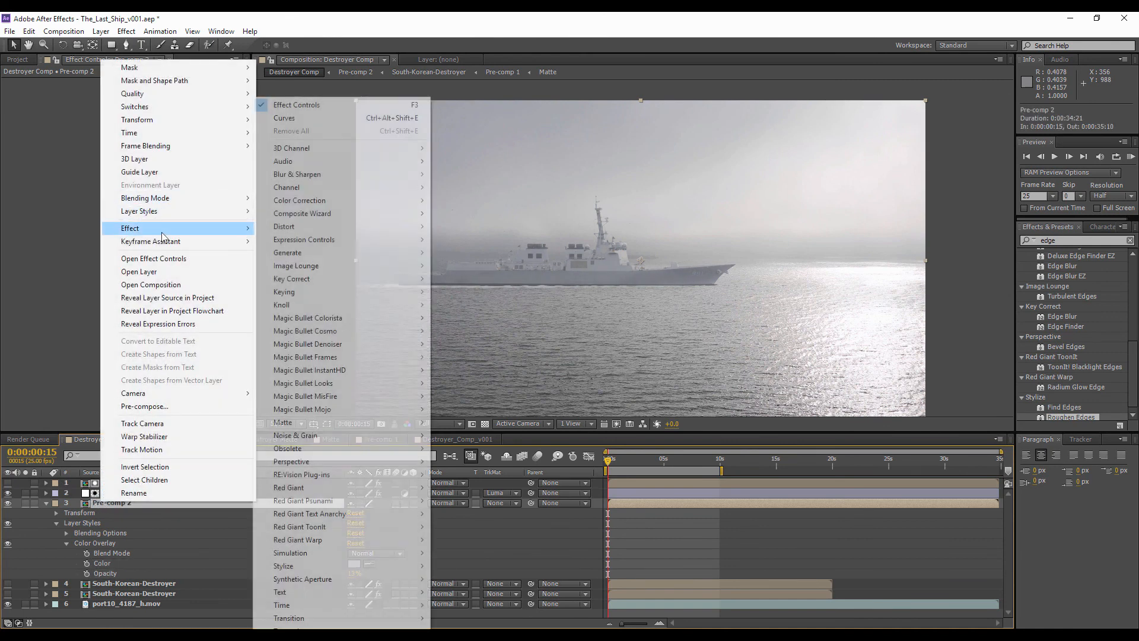
pyautogui.moveTo(309, 203)
pyautogui.click(459, 436)
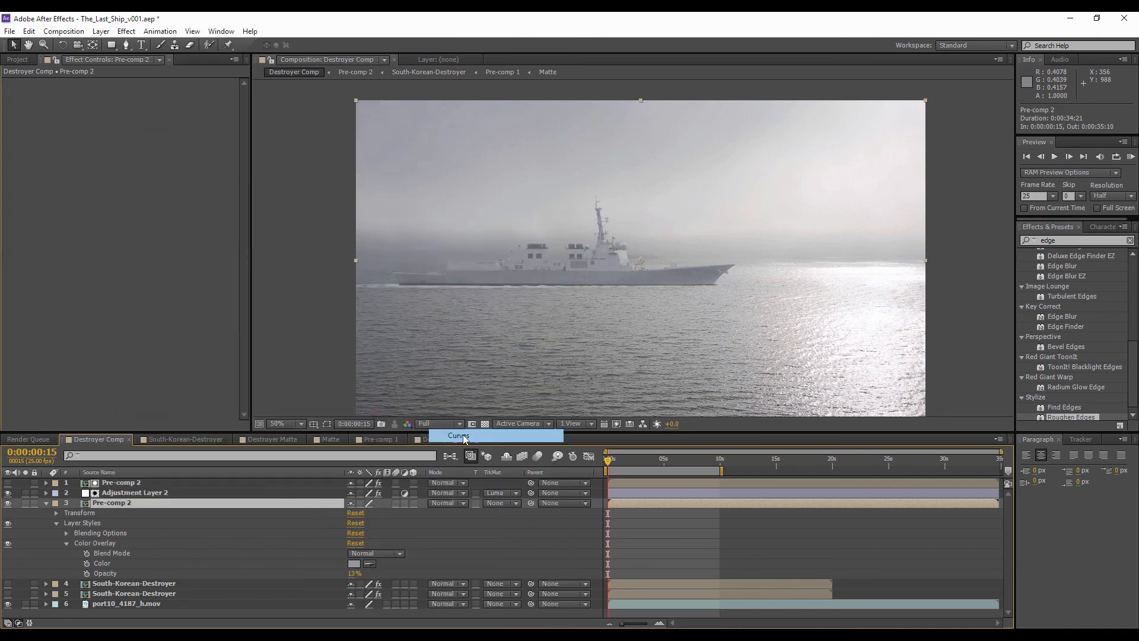
# - Darken the shadows slightly with the lower Pre-comp 2 layer's Curves and set its Color Overlay opacity to 18%
pyautogui.moveTo(82, 171); pyautogui.dragTo(234, 237)
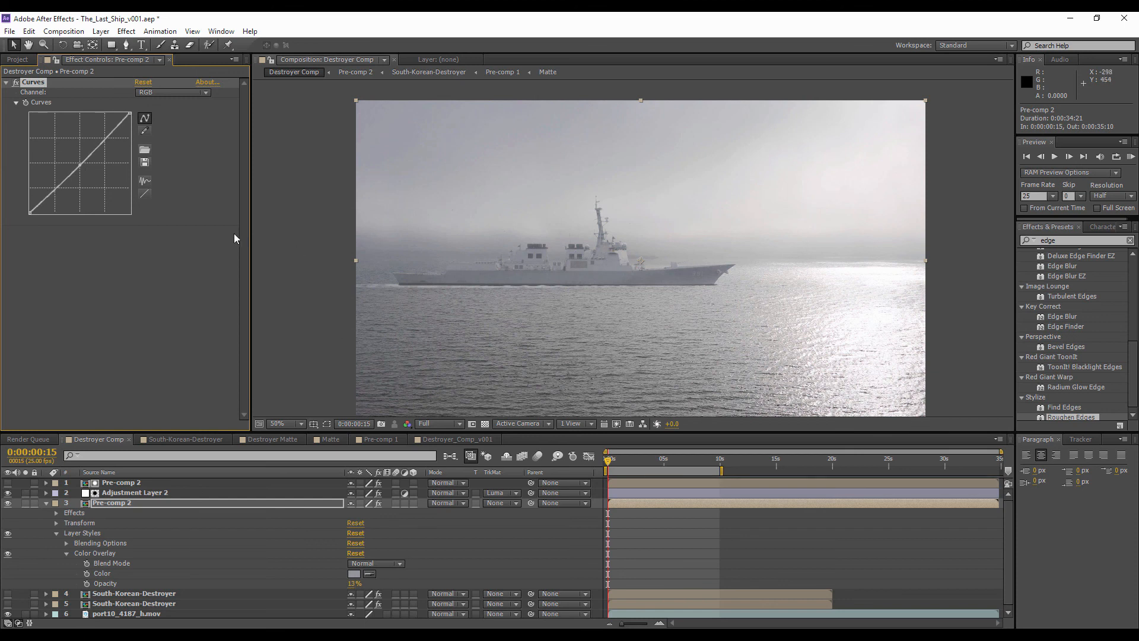
pyautogui.click(344, 584)
pyautogui.click(267, 493)
pyautogui.moveTo(74, 160); pyautogui.dragTo(52, 196)
pyautogui.click(230, 503)
pyautogui.click(802, 552)
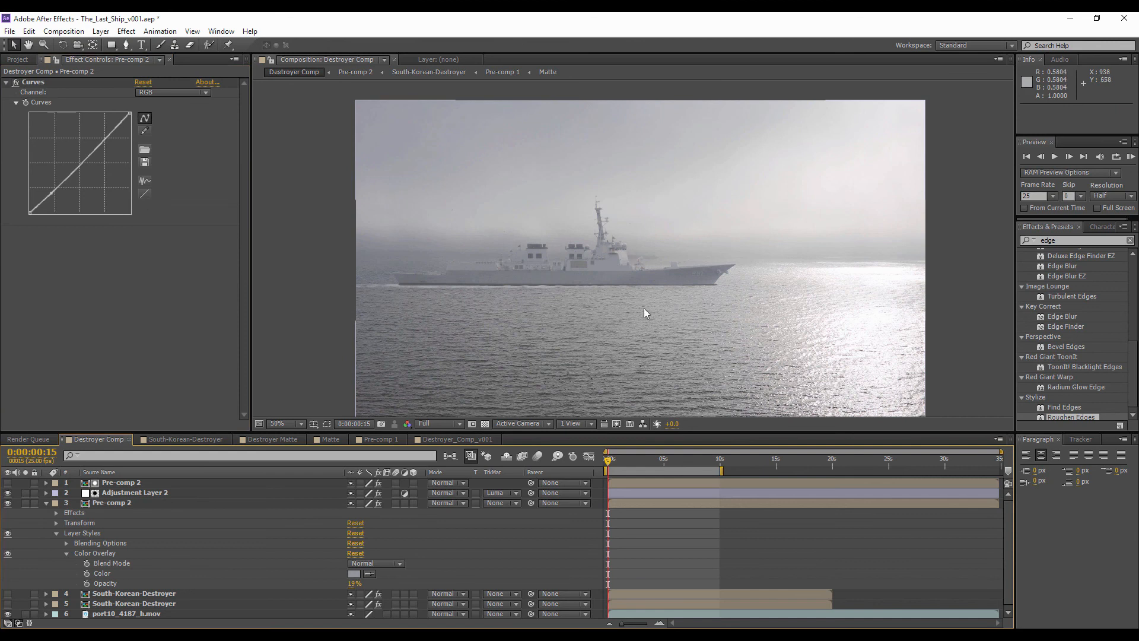
# - Collapse the lower Pre-comp 2 layer's properties and select the top Pre-comp 2 layer holding the Ramp effect
pyautogui.click(46, 503)
pyautogui.click(128, 493)
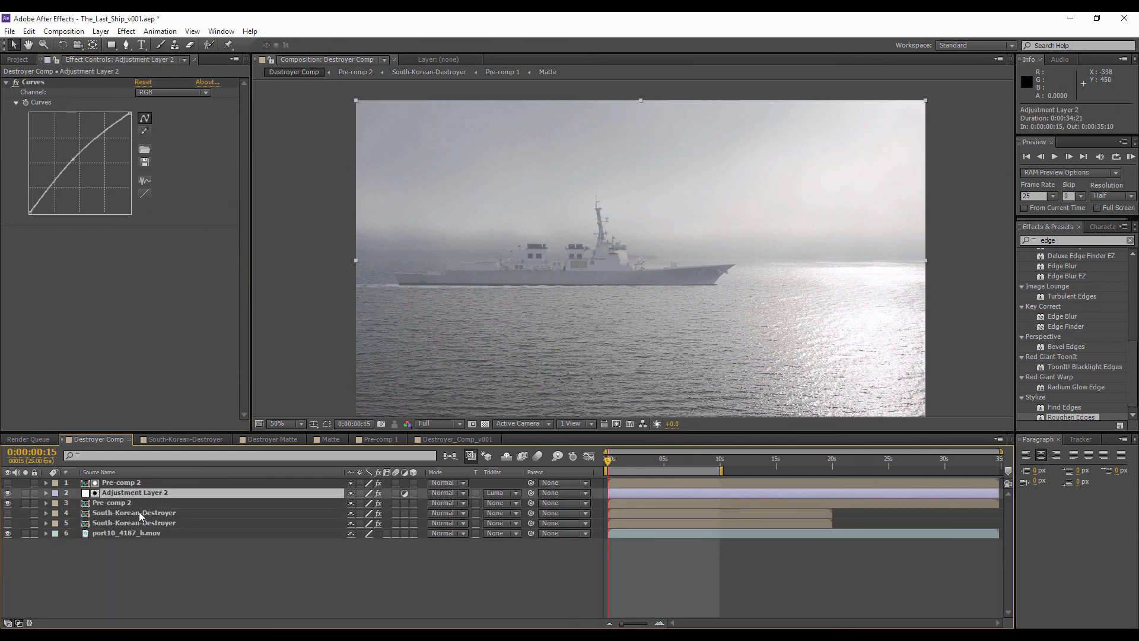
pyautogui.click(121, 482)
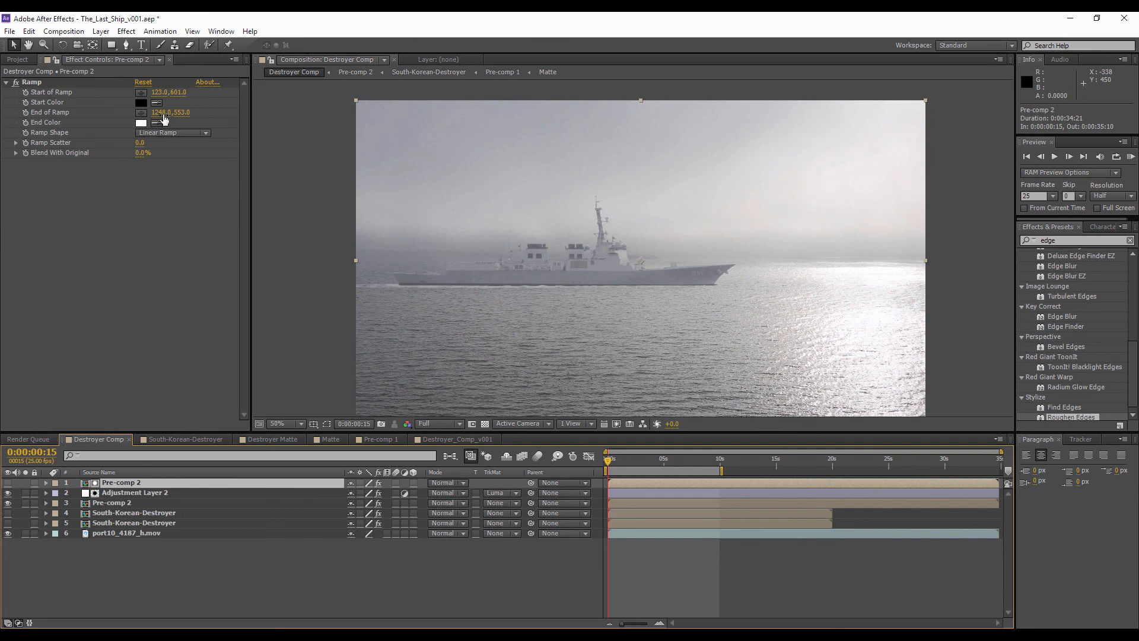
# - Try showing the top Pre-comp 2 layer and shifting its Start of Ramp point, and undo both changes
pyautogui.click(8, 484)
pyautogui.moveTo(171, 95); pyautogui.dragTo(207, 99)
pyautogui.hotkey('ctrl', 'z')
pyautogui.hotkey('ctrl', 'z')
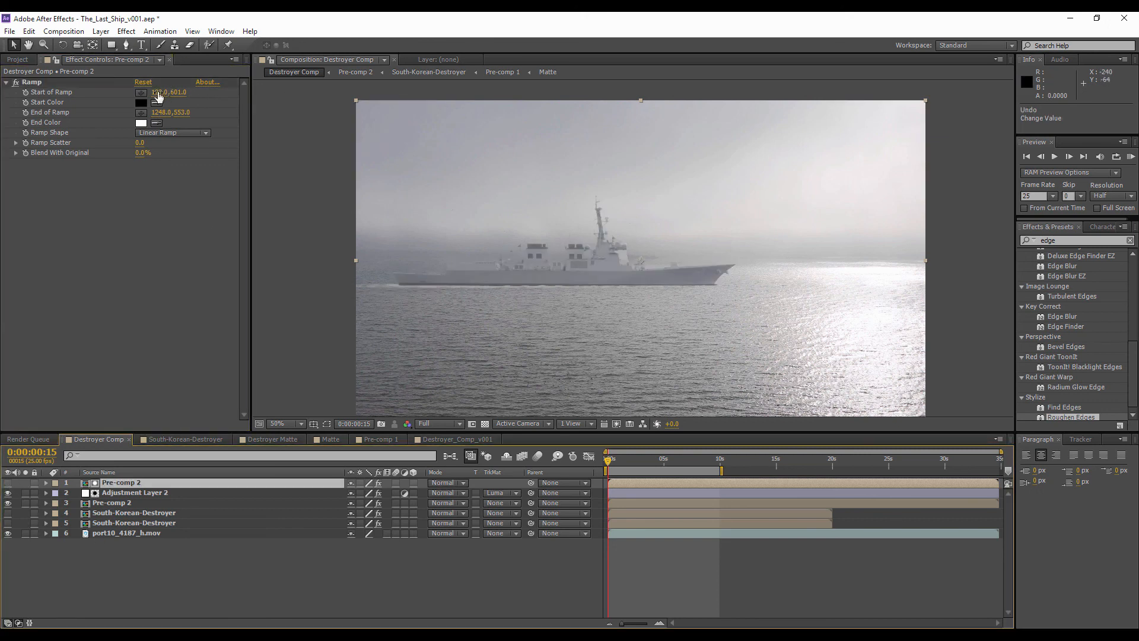
# - Set the Ramp's start to 712, 601 and its end to 1038, 553, and compare with Adjustment Layer 2 hidden and shown
pyautogui.moveTo(169, 92); pyautogui.dragTo(328, 82)
pyautogui.moveTo(548, 77); pyautogui.dragTo(290, 84)
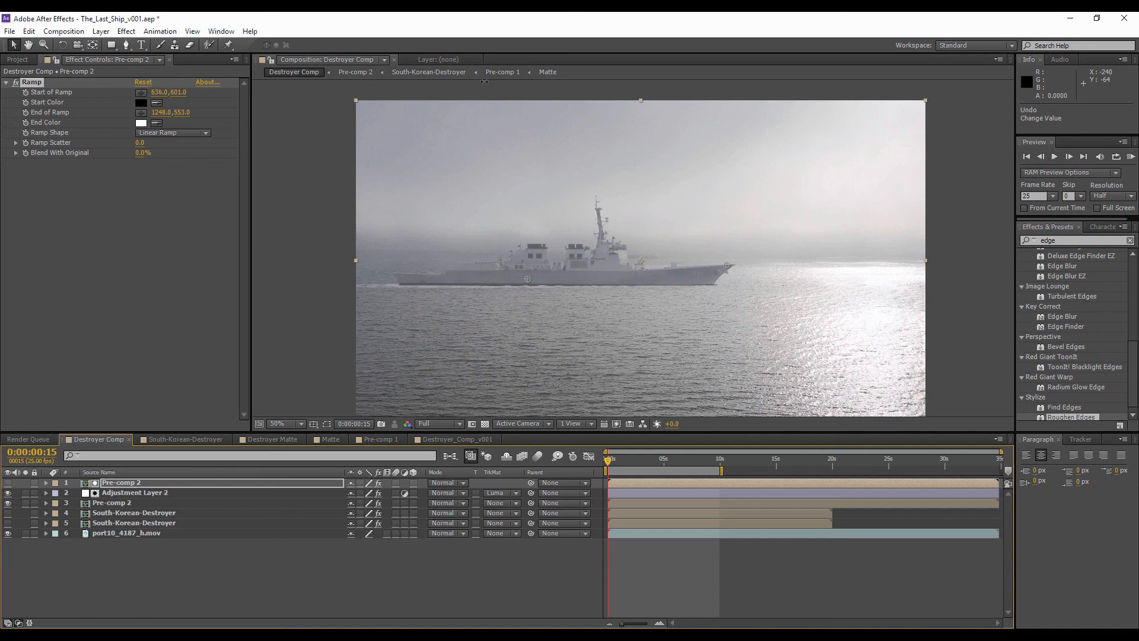
pyautogui.moveTo(492, 78); pyautogui.dragTo(493, 77)
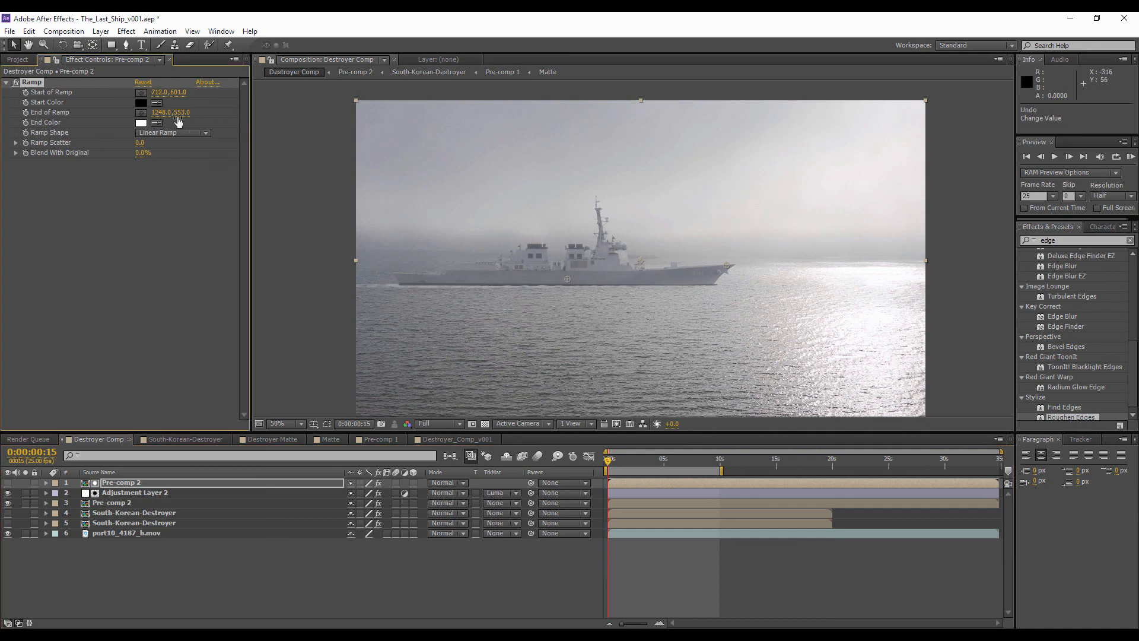
pyautogui.moveTo(24, 103)
pyautogui.mouseDown()
pyautogui.moveTo(95, 105)
pyautogui.moveTo(22, 113)
pyautogui.mouseUp()
pyautogui.click(295, 585)
pyautogui.click(8, 493)
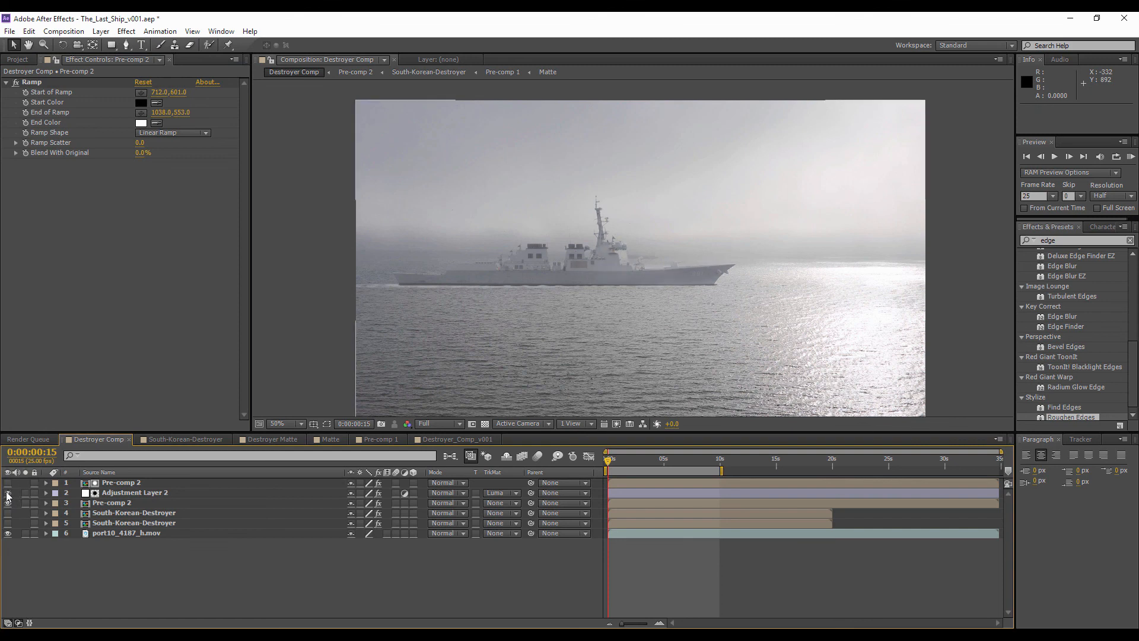
pyautogui.click(8, 493)
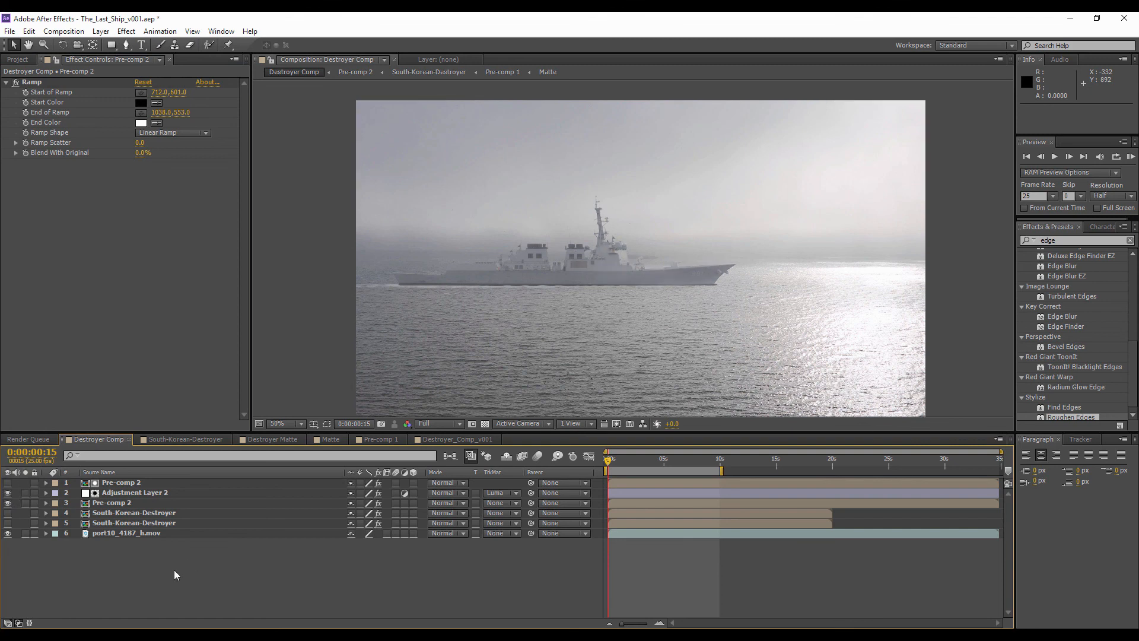
# - Select both Pre-comp 2 layers together with Adjustment Layer 2 and hide the port10_4187_h.mov background layer
pyautogui.click(115, 503)
pyautogui.keyDown('shift'); pyautogui.click(127, 482); pyautogui.keyUp('shift')
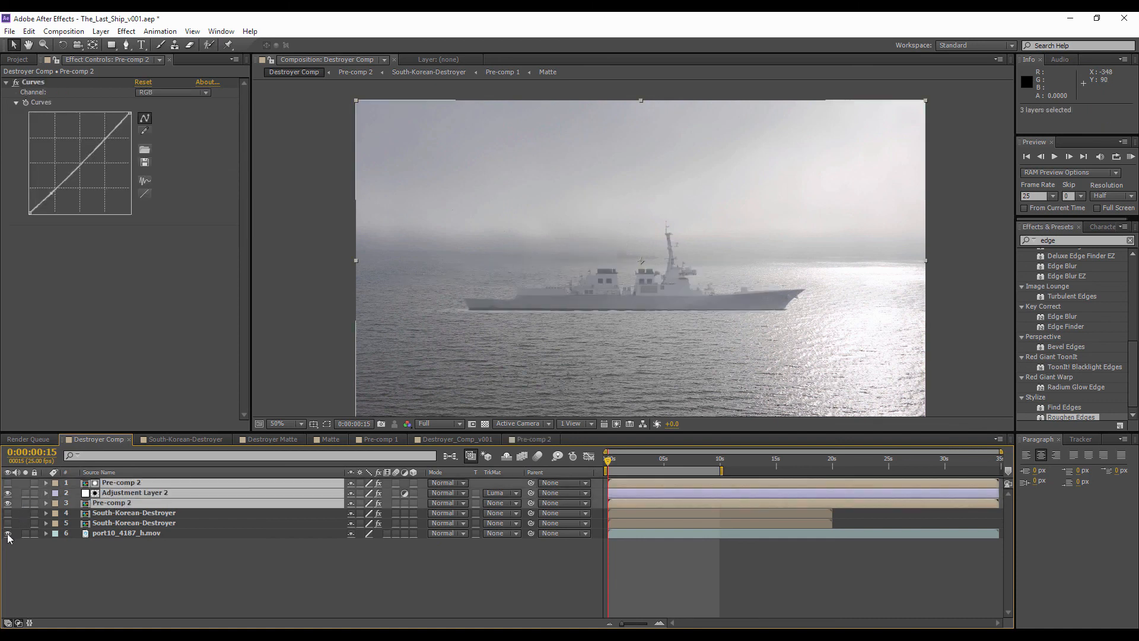
pyautogui.click(7, 533)
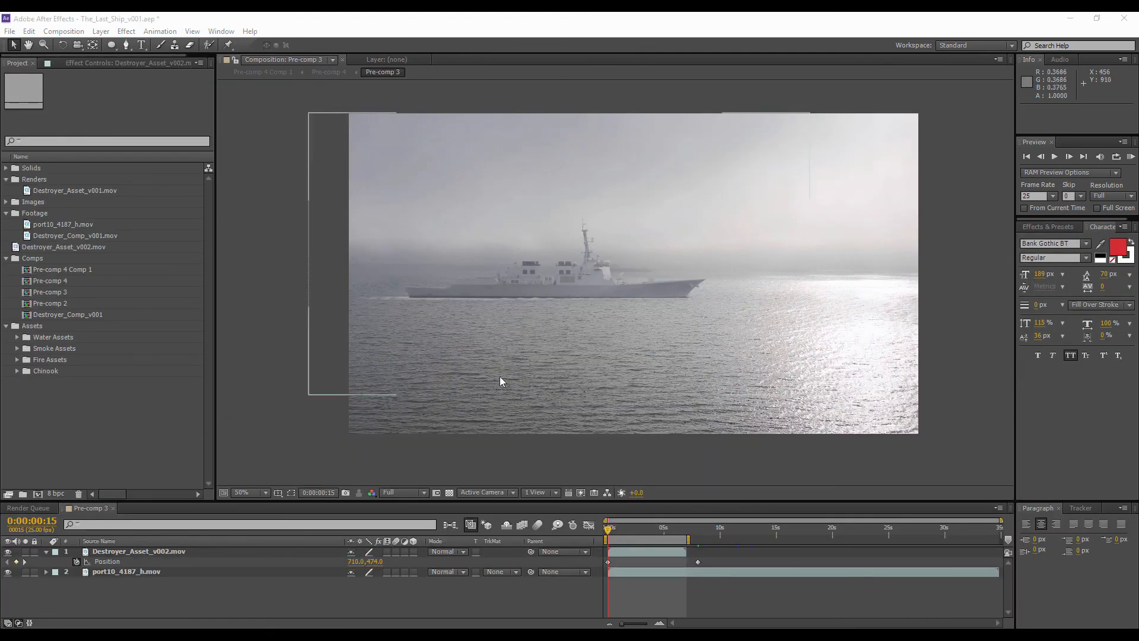
# - Fit Pre-comp 3 in the viewer and play a RAM preview to check the rendered destroyer against the sea
pyautogui.scroll(2, 545, 289)
pyautogui.click(263, 493)
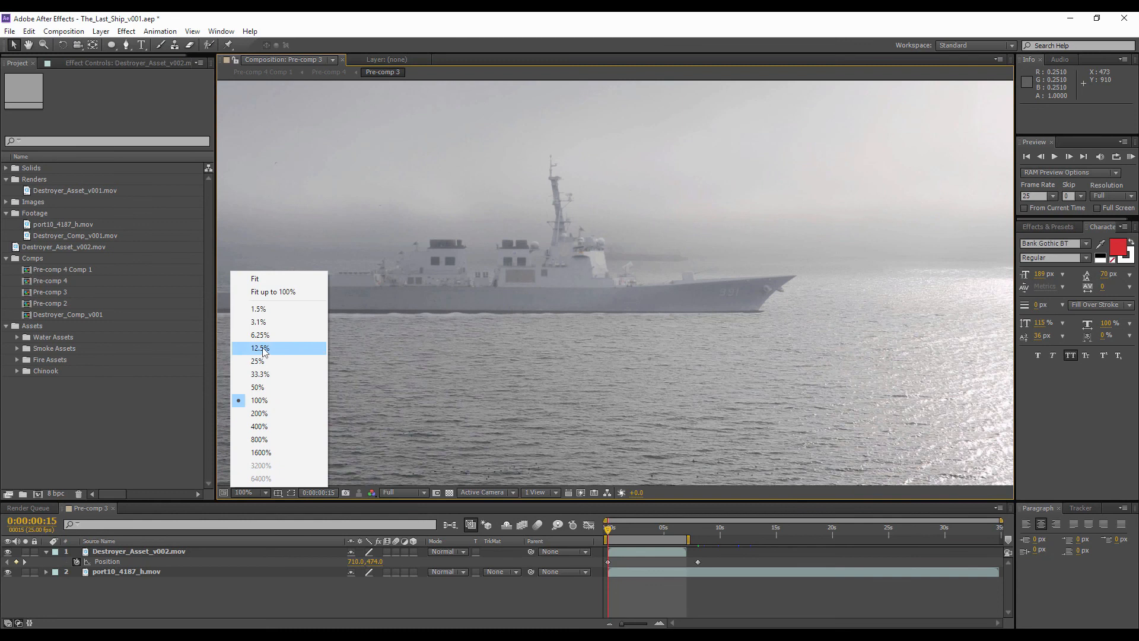
pyautogui.click(247, 276)
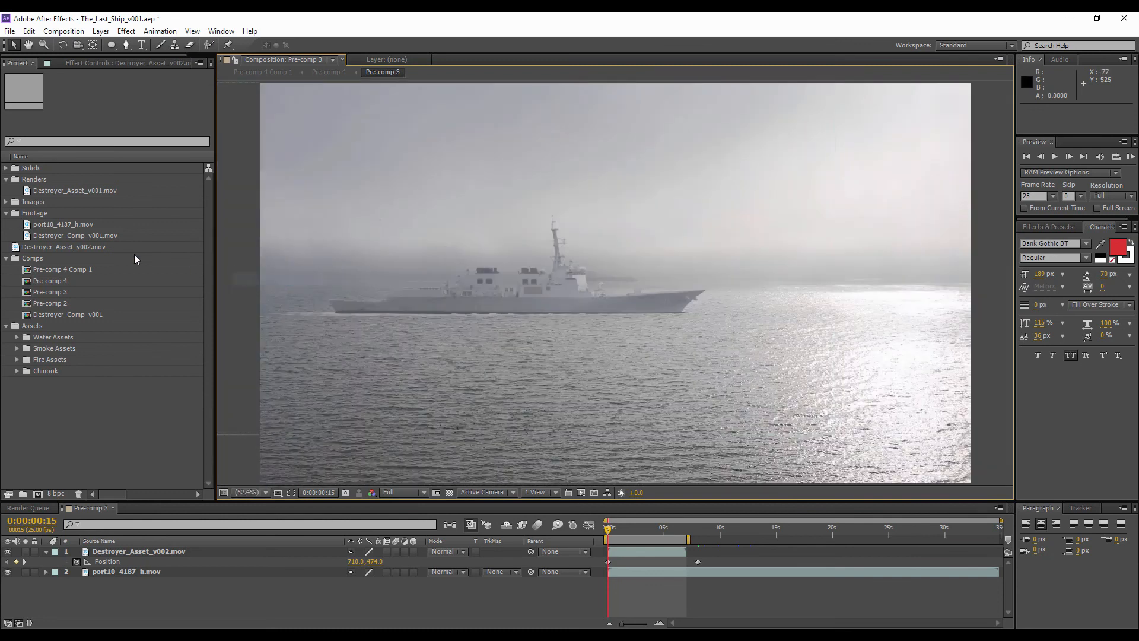
pyautogui.click(147, 551)
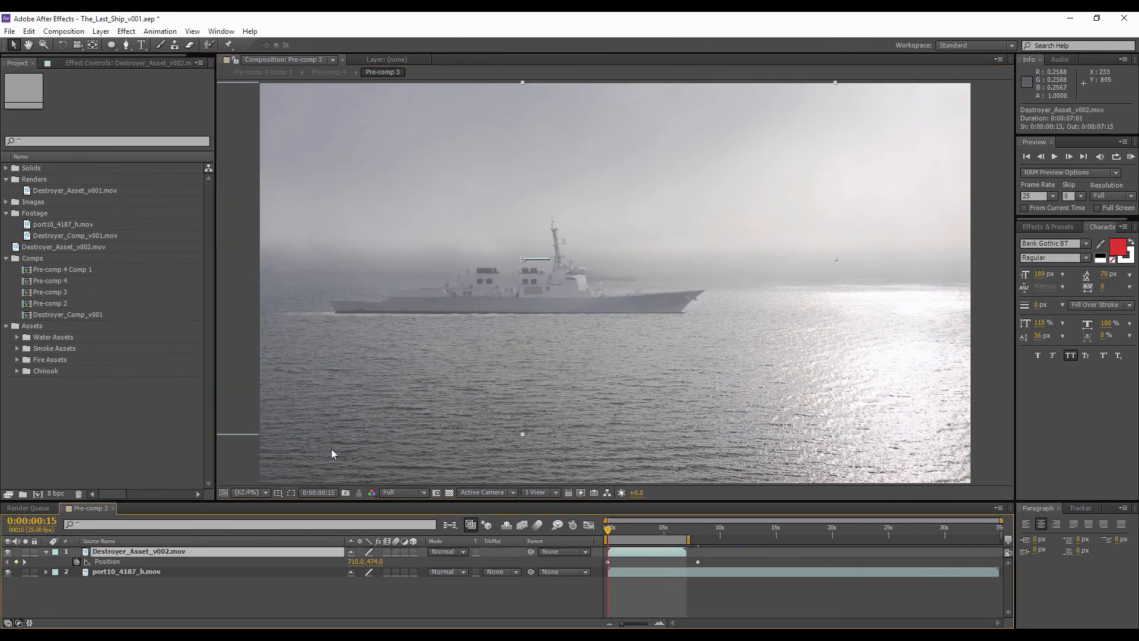
pyautogui.click(1130, 157)
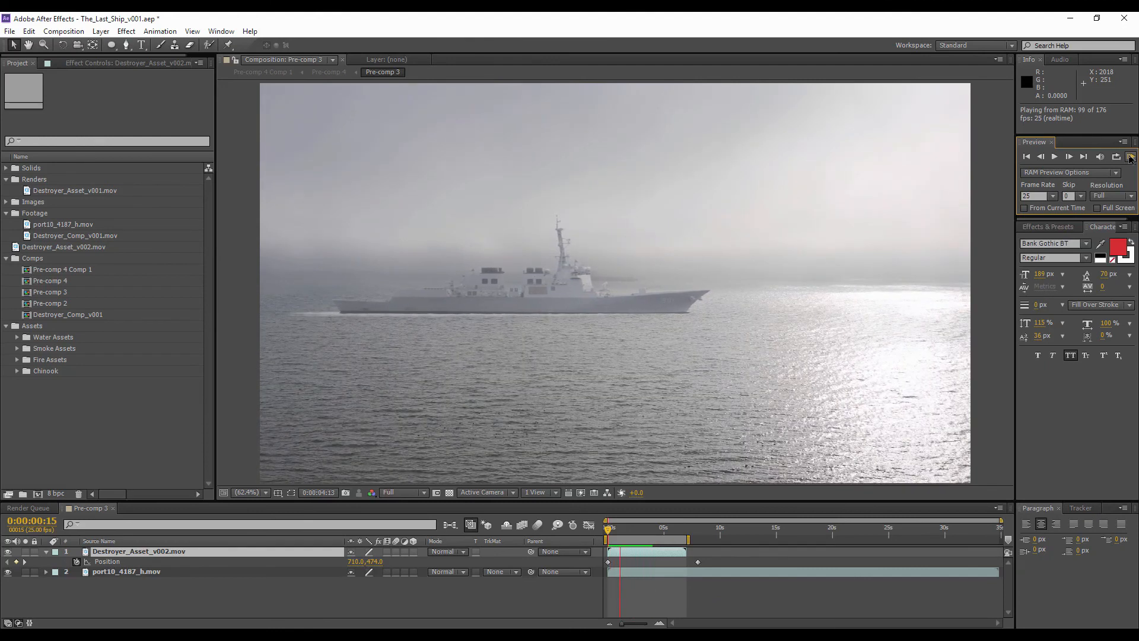
pyautogui.click(1130, 157)
pyautogui.click(154, 606)
# - Duplicate the Destroyer_Asset_v002.mov layer and flip the lower copy vertically to a vertical scale of about -86%
pyautogui.click(163, 550)
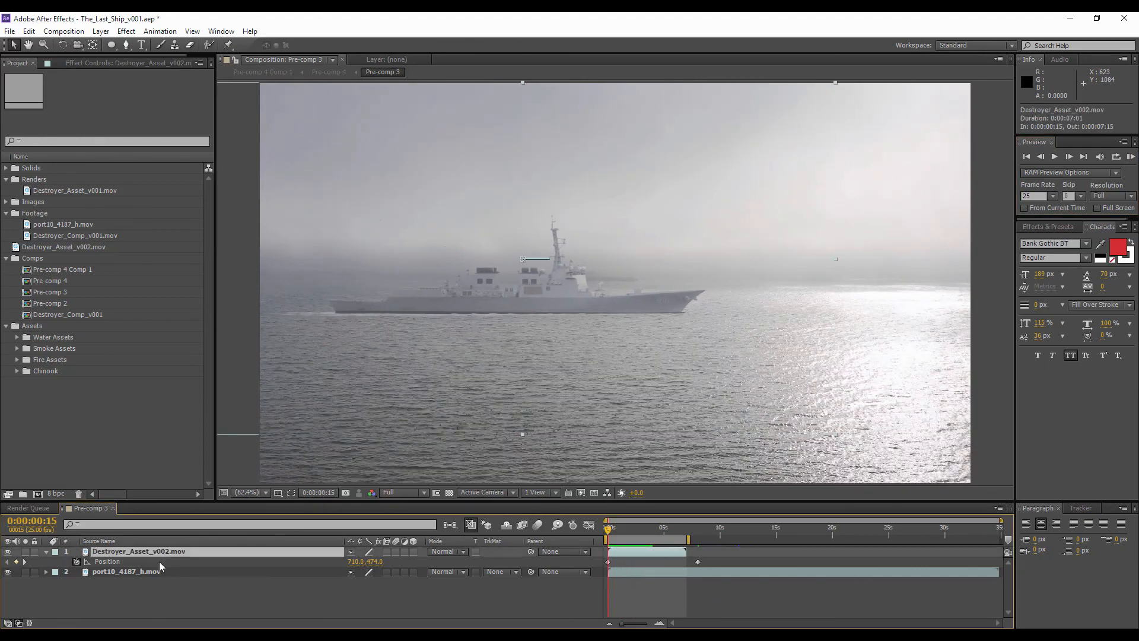
pyautogui.hotkey('ctrl', 'd')
pyautogui.click(151, 564)
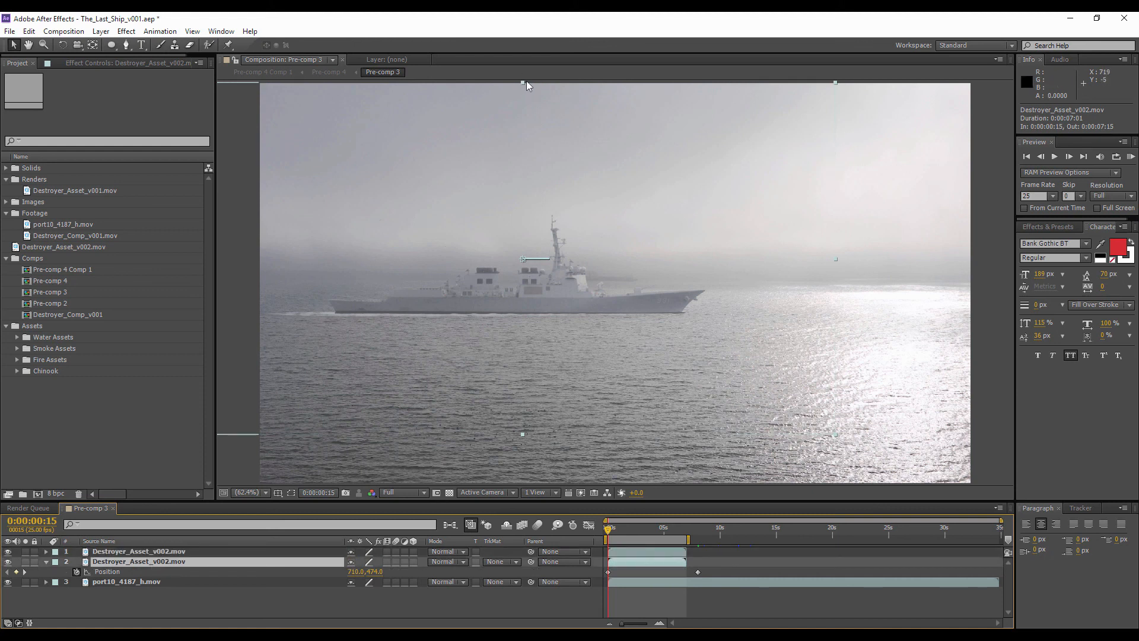
pyautogui.moveTo(523, 83); pyautogui.dragTo(513, 429)
# - Set the flipped destroyer copy's blending mode to Soft Light and apply a Gaussian Blur effect to it
pyautogui.click(449, 562)
pyautogui.click(465, 272)
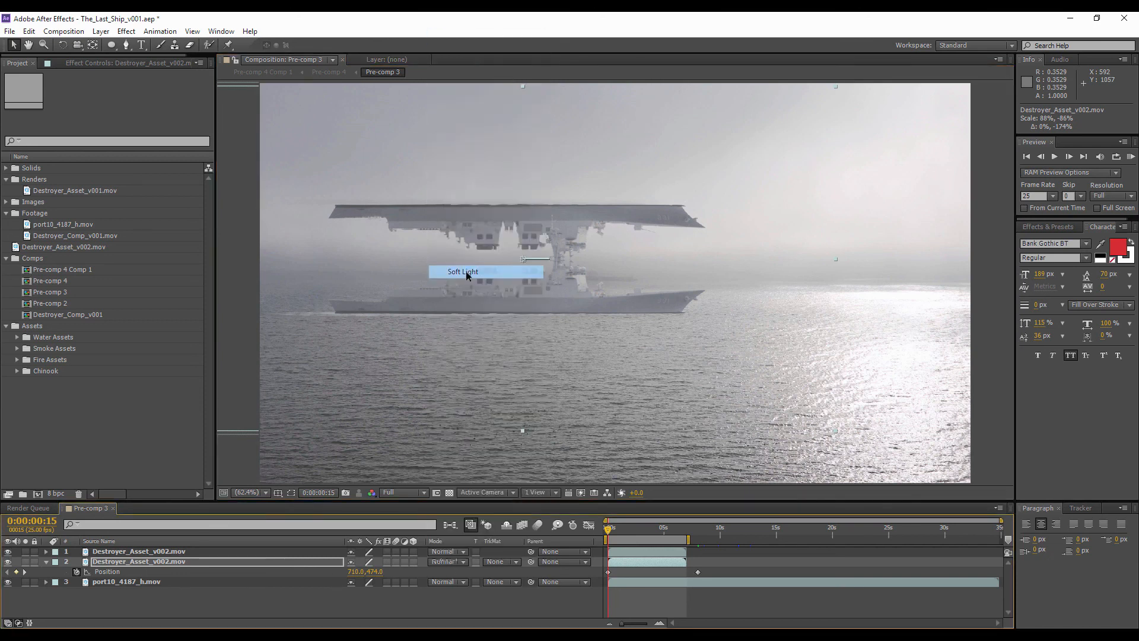
pyautogui.rightClick(186, 562)
pyautogui.moveTo(219, 286)
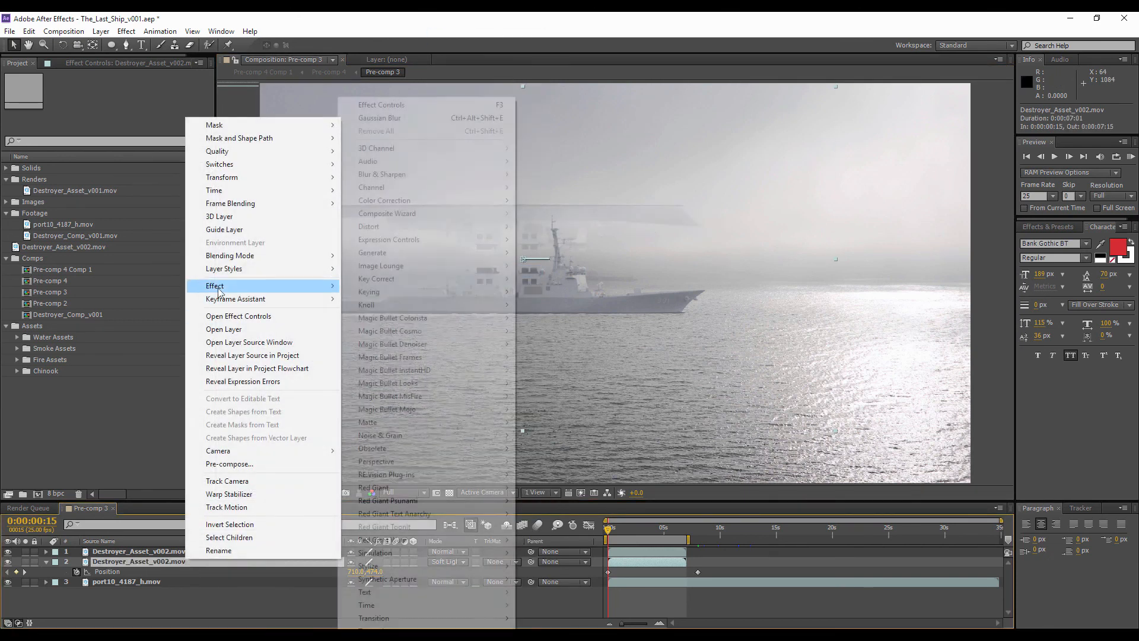
pyautogui.moveTo(409, 174)
pyautogui.click(554, 319)
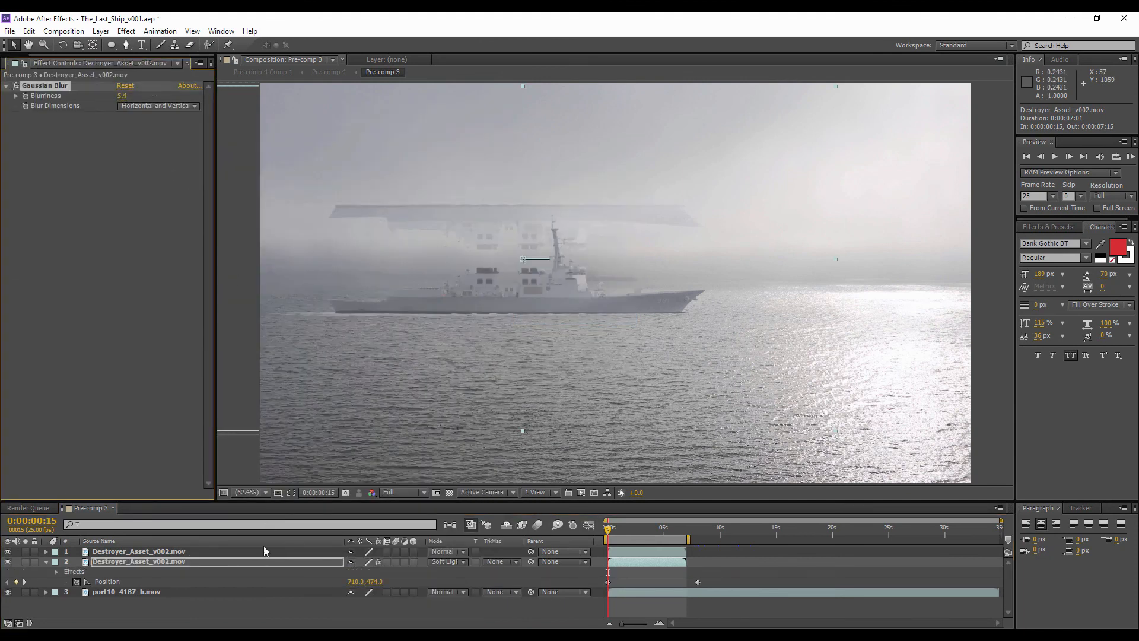
# - Move the flipped copy down below the hull to position 710, 764 and set its Gaussian Blur blurriness to 13.4
pyautogui.press('u')
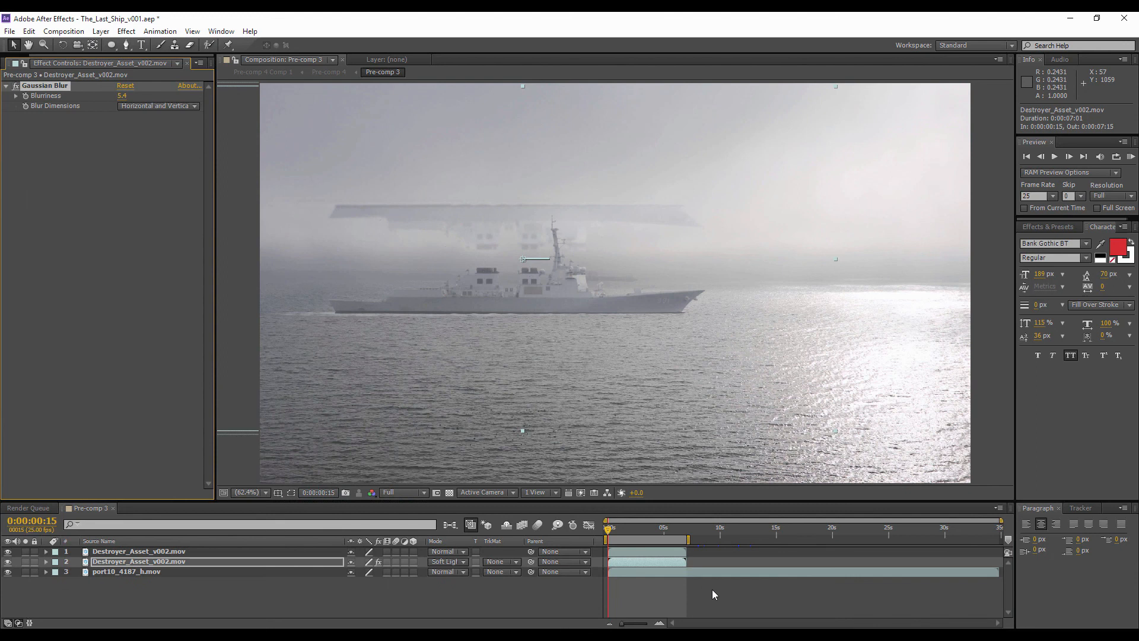
pyautogui.press('u')
pyautogui.moveTo(485, 213); pyautogui.dragTo(490, 321)
pyautogui.moveTo(121, 96); pyautogui.dragTo(178, 114)
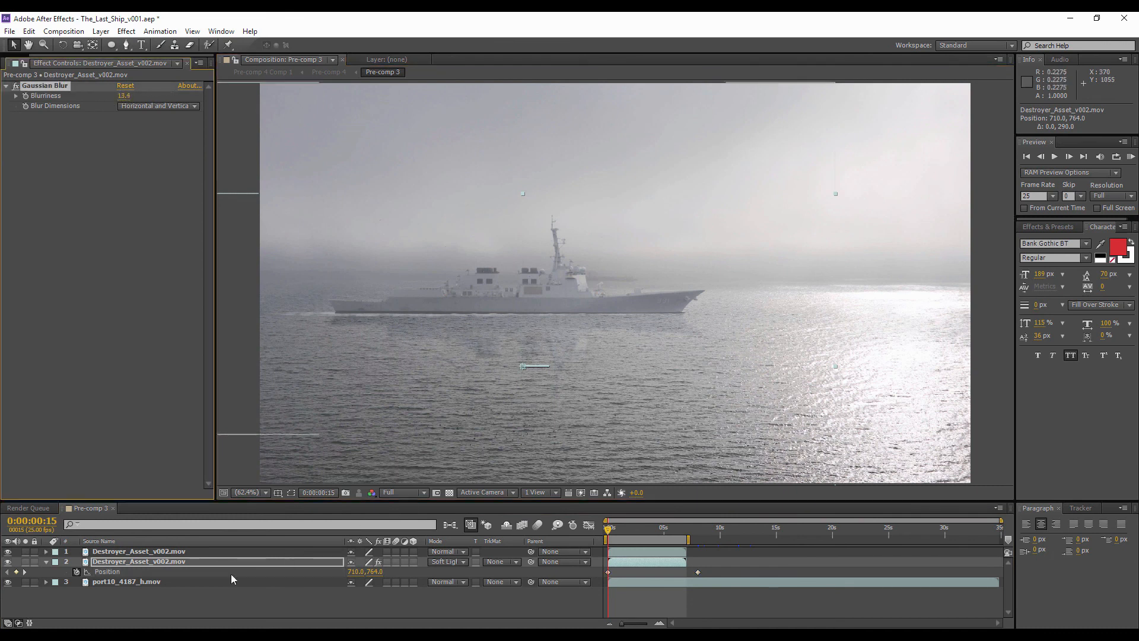
pyautogui.click(131, 604)
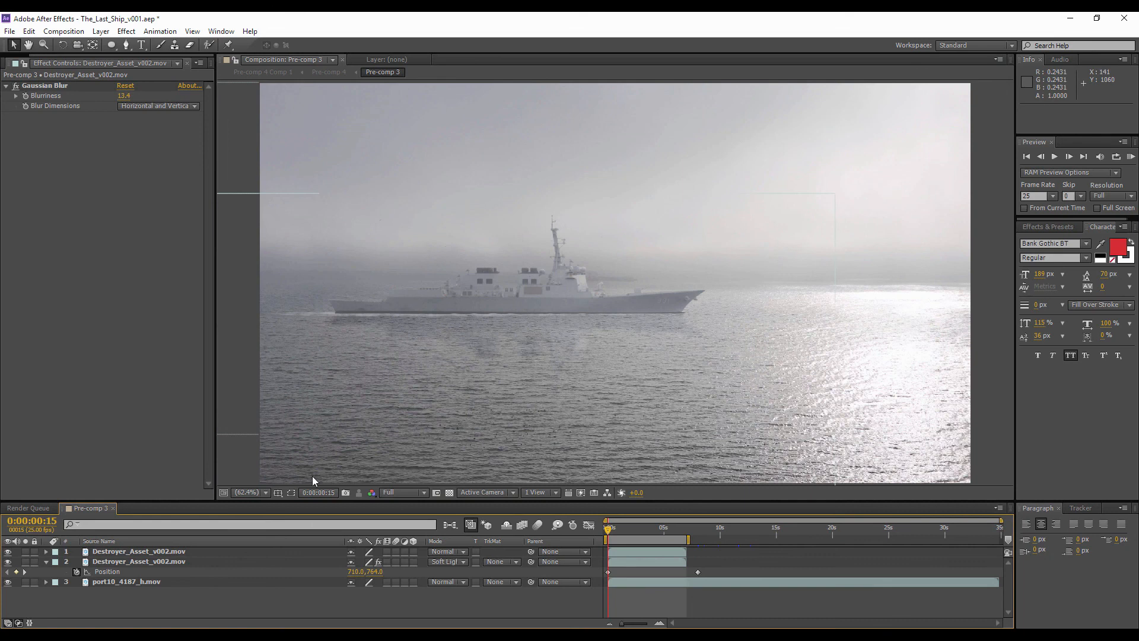
pyautogui.scroll(-1, 715, 337)
pyautogui.scroll(1, 634, 361)
pyautogui.scroll(-2, 392, 455)
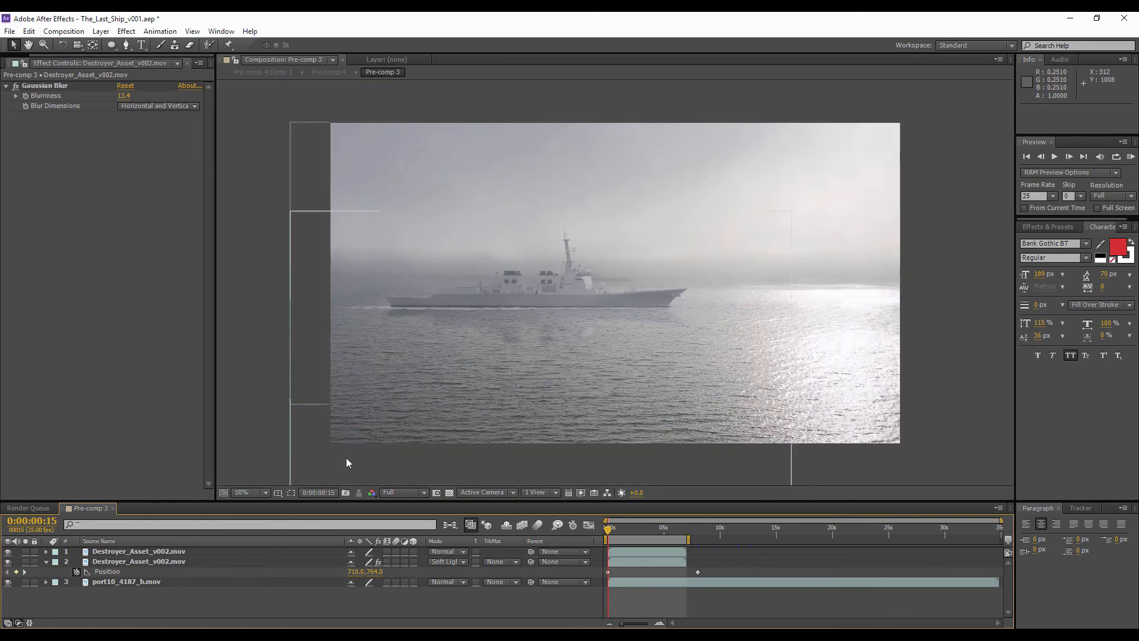
# - Pre-compose both Destroyer_Asset_v002.mov layers and port10_4187_h.mov into one new composition
pyautogui.click(128, 581)
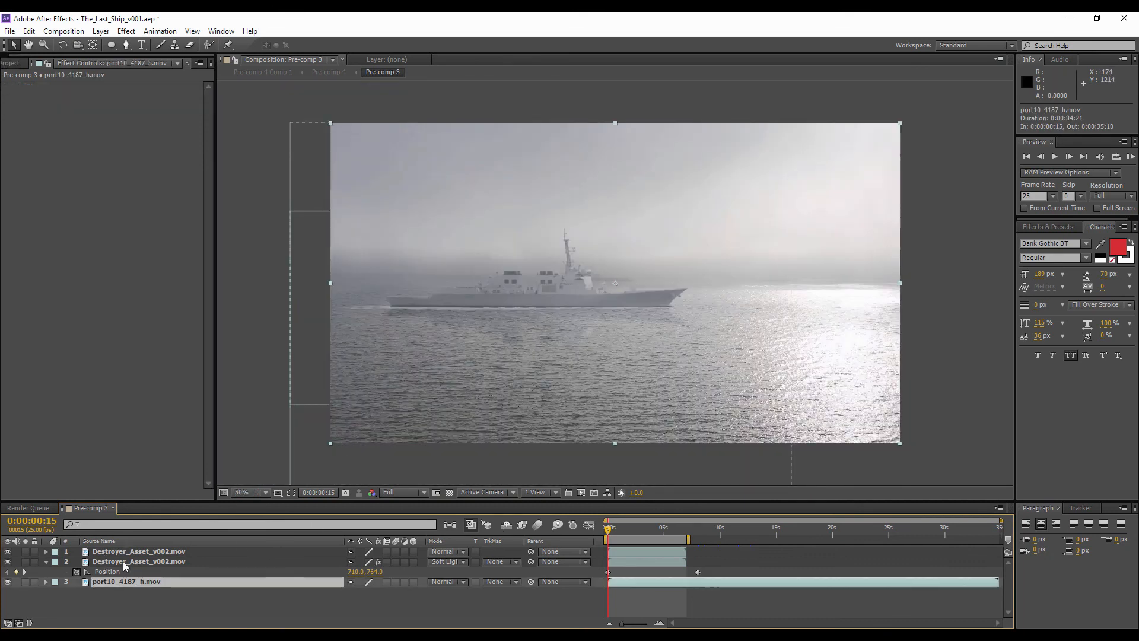
pyautogui.hotkey('ctrl', 'a')
pyautogui.click(57, 31)
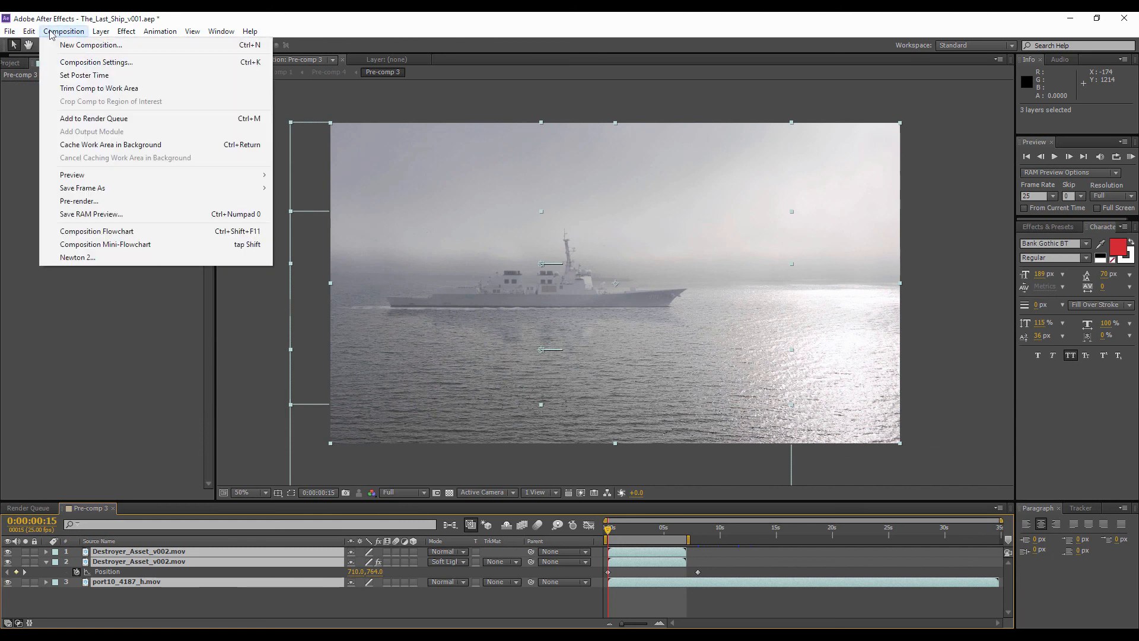
pyautogui.moveTo(101, 31)
pyautogui.click(128, 461)
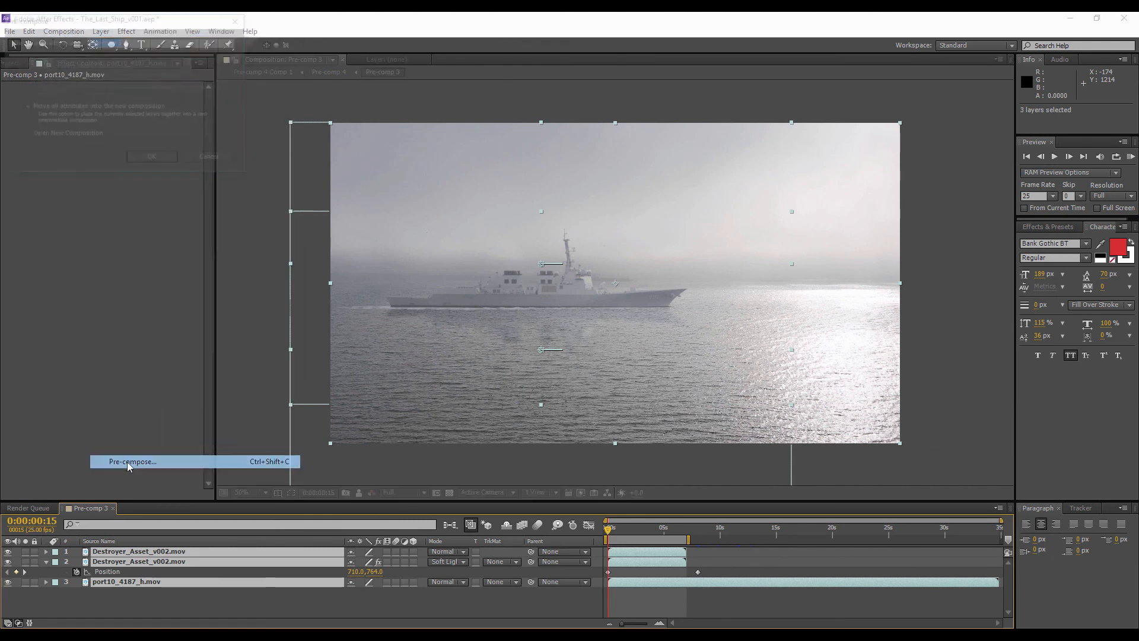
pyautogui.click(163, 155)
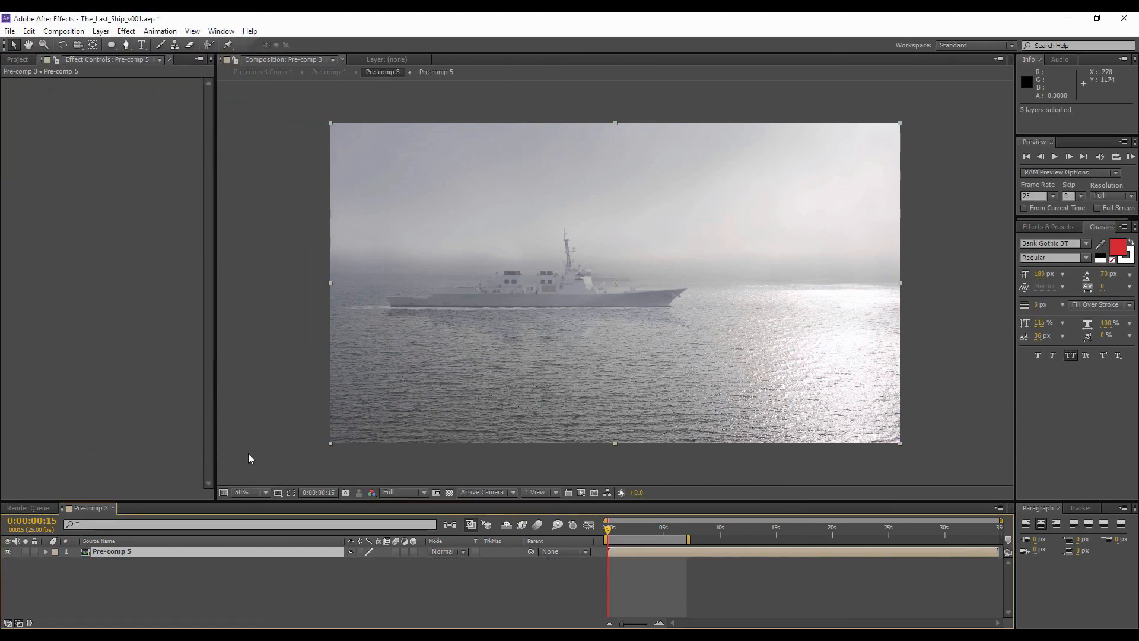
# - Duplicate the Pre-comp 5 layer and set the upper copy's blending mode to Soft Light
pyautogui.hotkey('ctrl', 'd')
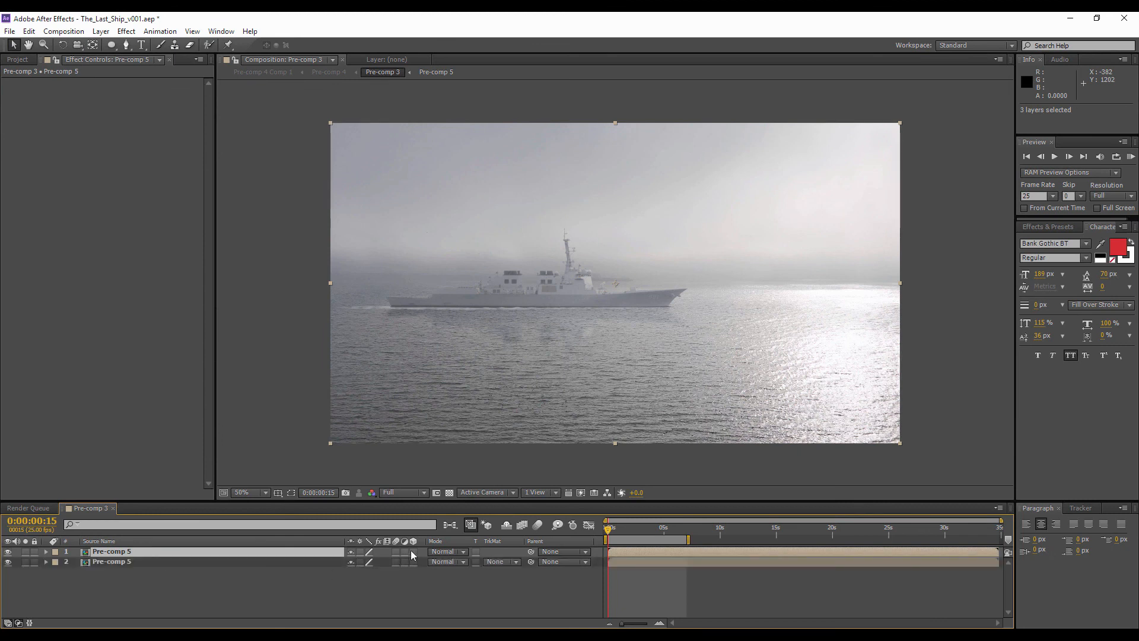
pyautogui.click(447, 555)
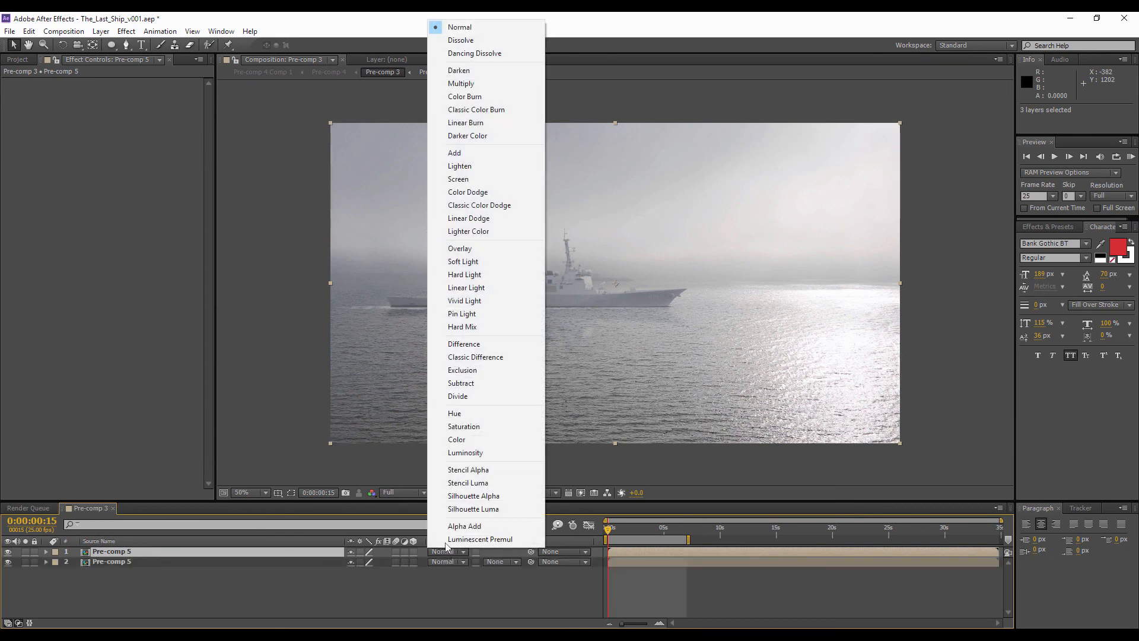
pyautogui.click(471, 268)
# - Apply the Color Correction effect Tint to the upper Pre-comp 5 layer
pyautogui.rightClick(205, 552)
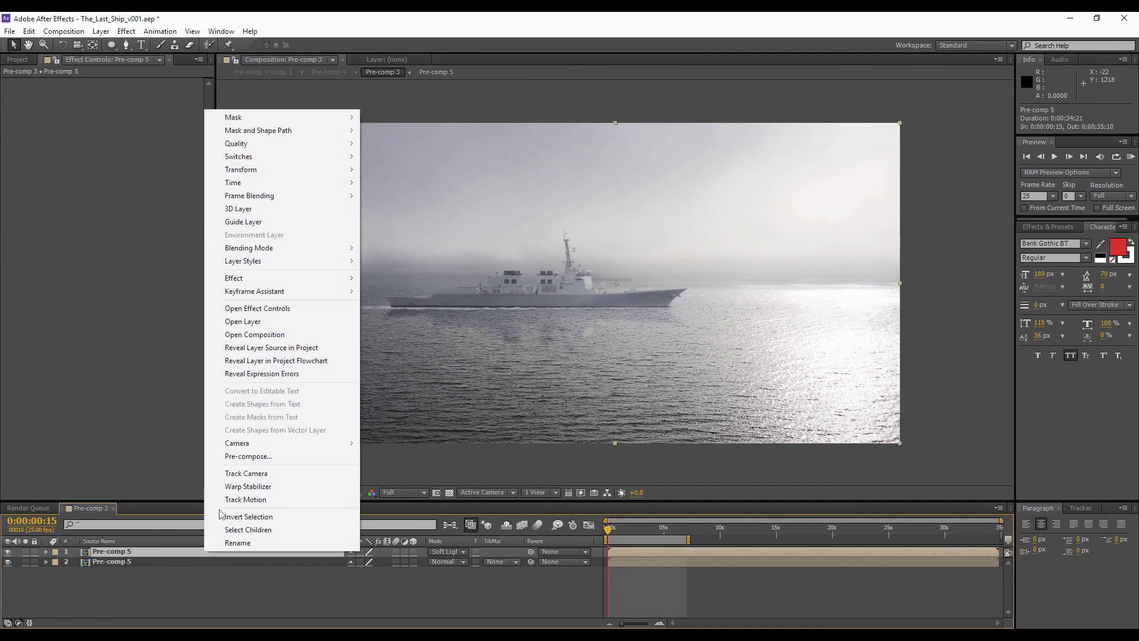
pyautogui.moveTo(238, 277)
pyautogui.moveTo(419, 201)
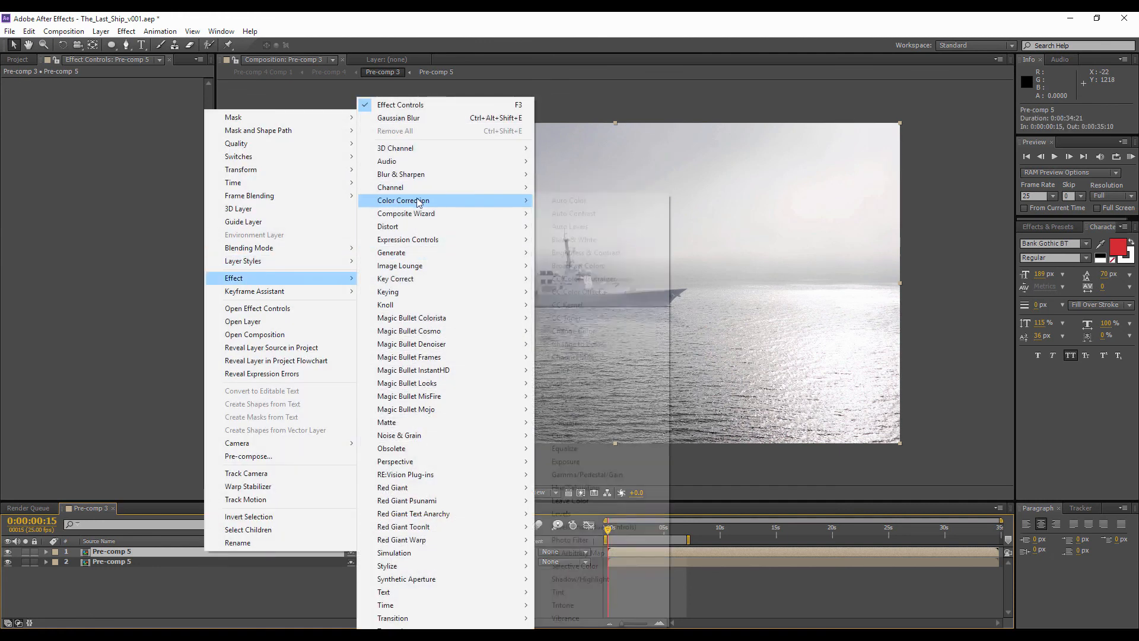
pyautogui.click(623, 592)
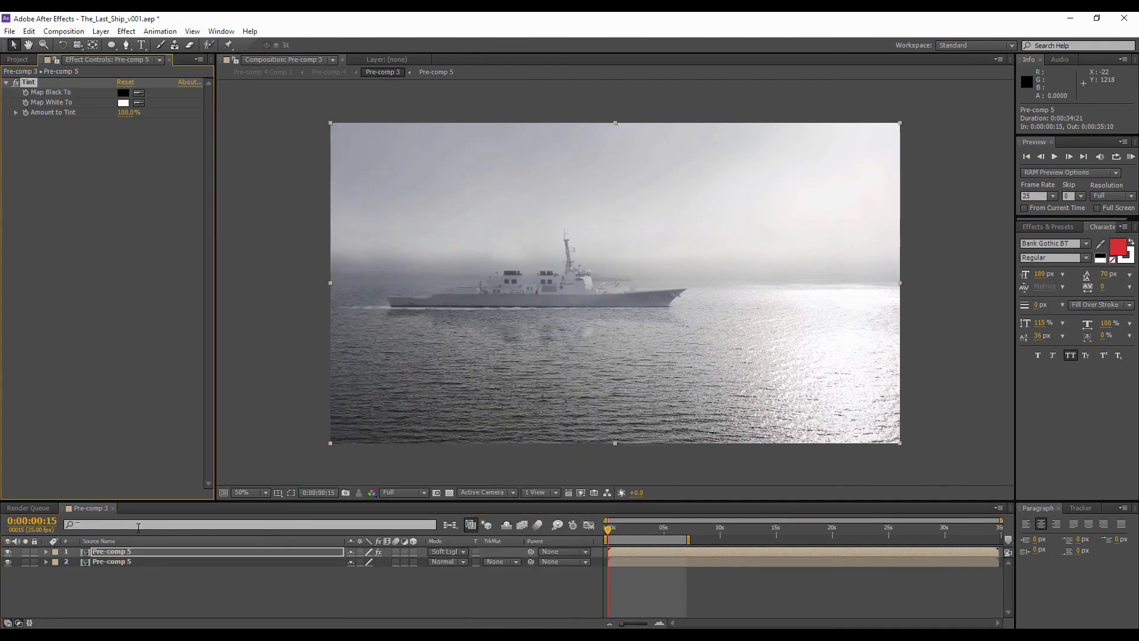
# - Add an adjustment layer above both Pre-comp 5 layers and give it a full-frame elliptical mask with its outline shown
pyautogui.click(112, 562)
pyautogui.click(95, 553)
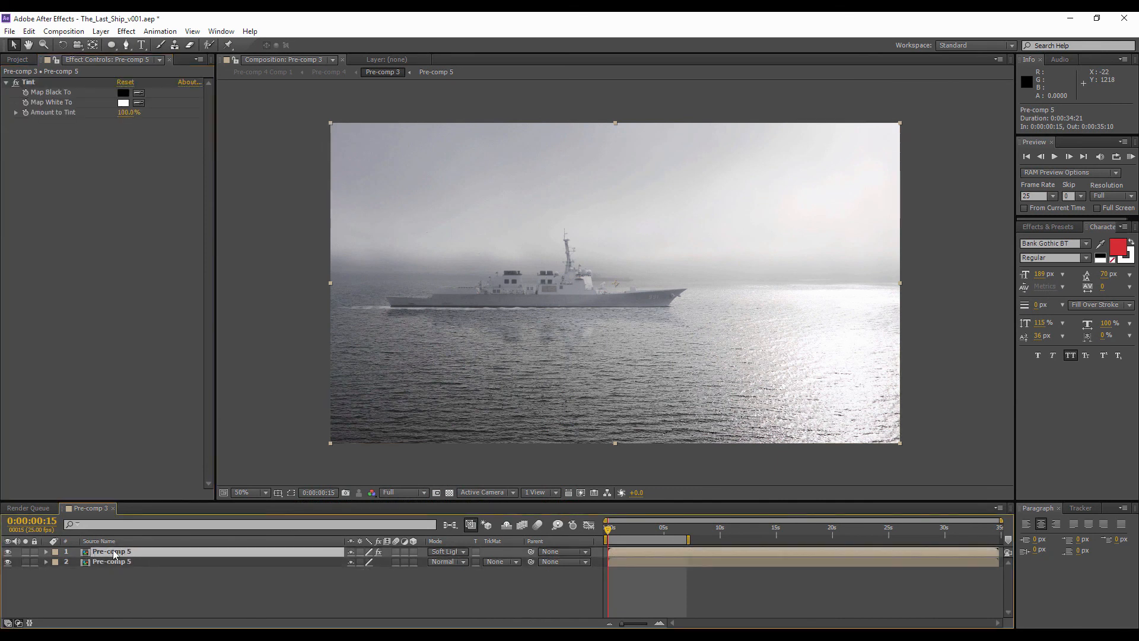
pyautogui.click(101, 31)
pyautogui.moveTo(149, 45)
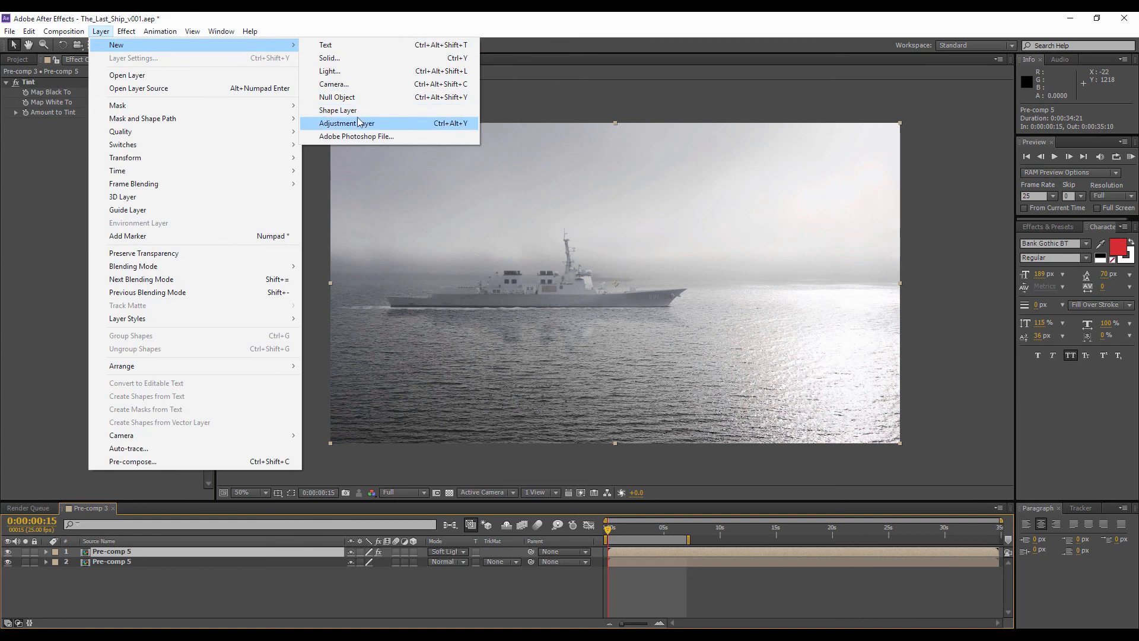
pyautogui.click(359, 122)
pyautogui.doubleClick(111, 44)
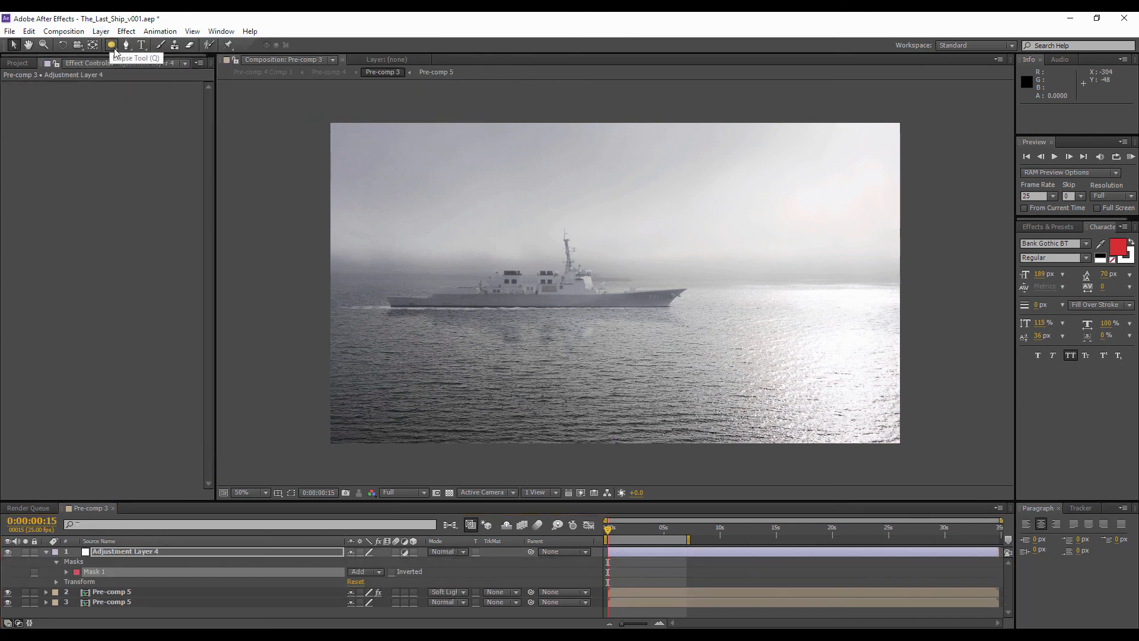
pyautogui.doubleClick(113, 45)
pyautogui.click(292, 492)
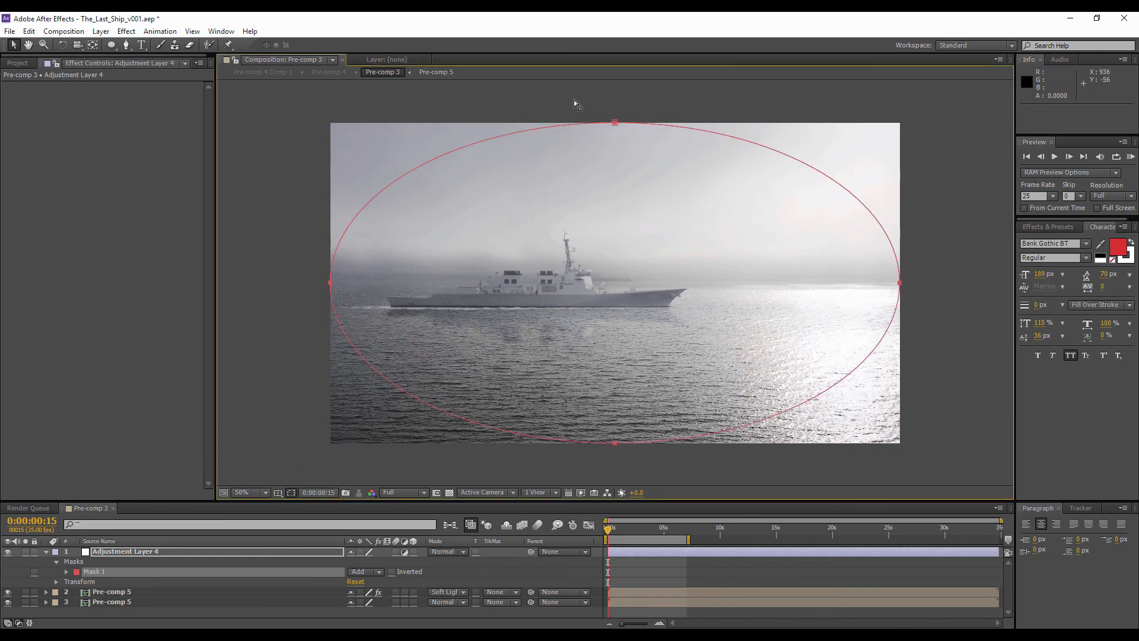
# - Set the adjustment layer's mask mode to Subtract and its feather to 371 pixels
pyautogui.click(365, 572)
pyautogui.click(368, 509)
pyautogui.press('f')
pyautogui.moveTo(369, 571); pyautogui.dragTo(580, 569)
# - Apply Curves to the adjustment layer and pull the RGB midtones slightly down to darken the frame edges
pyautogui.rightClick(243, 551)
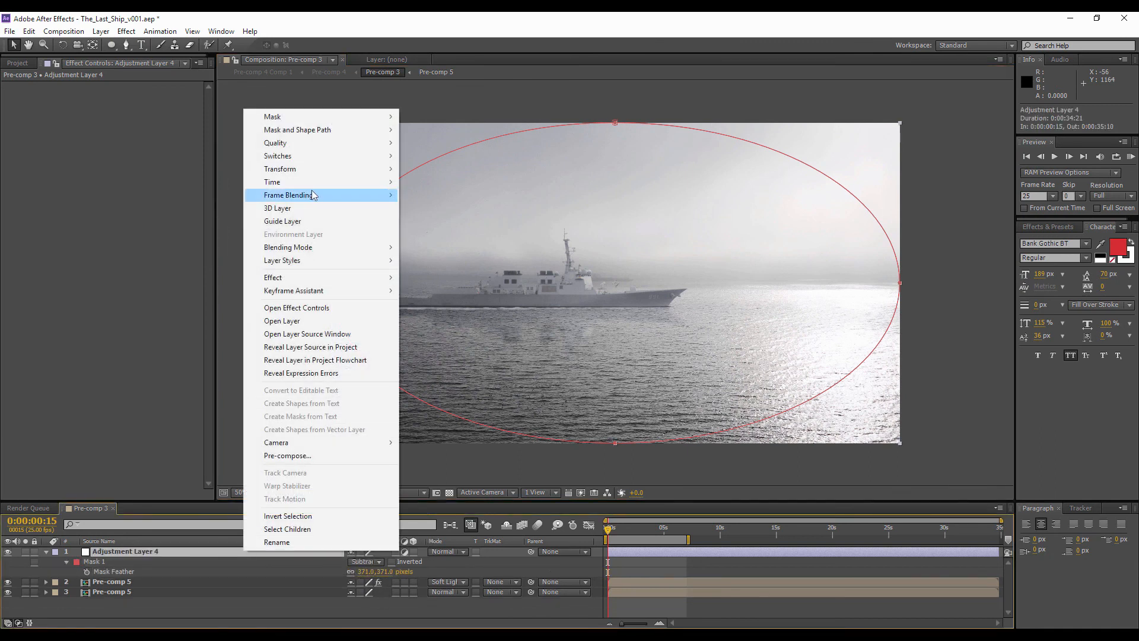
pyautogui.moveTo(297, 277)
pyautogui.moveTo(468, 200)
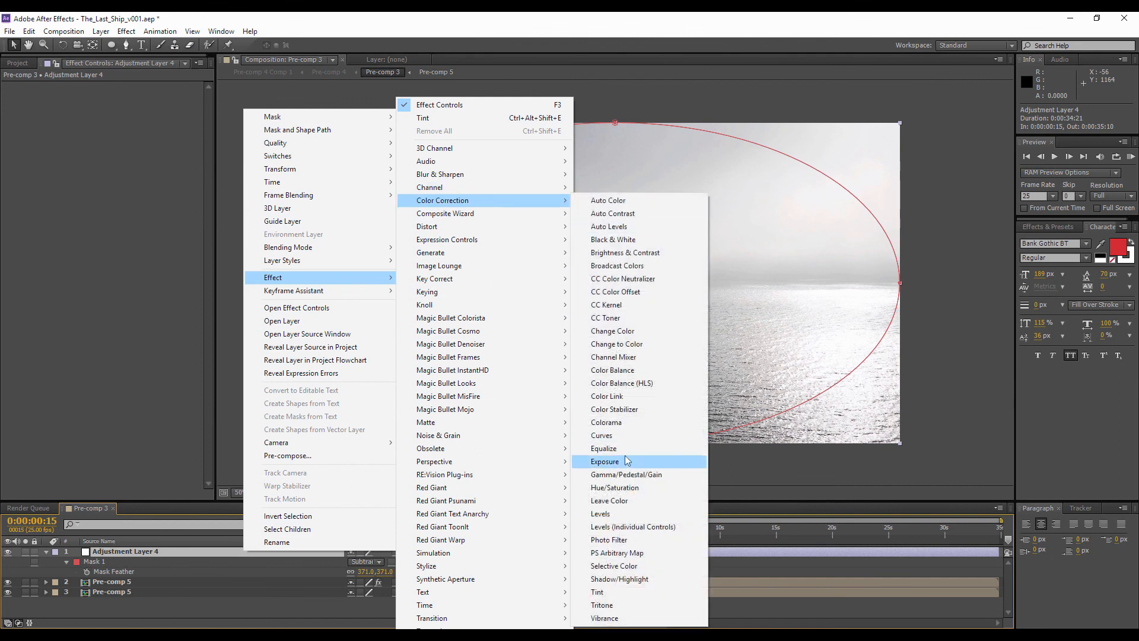
pyautogui.click(611, 436)
pyautogui.moveTo(80, 166); pyautogui.dragTo(82, 173)
pyautogui.click(47, 555)
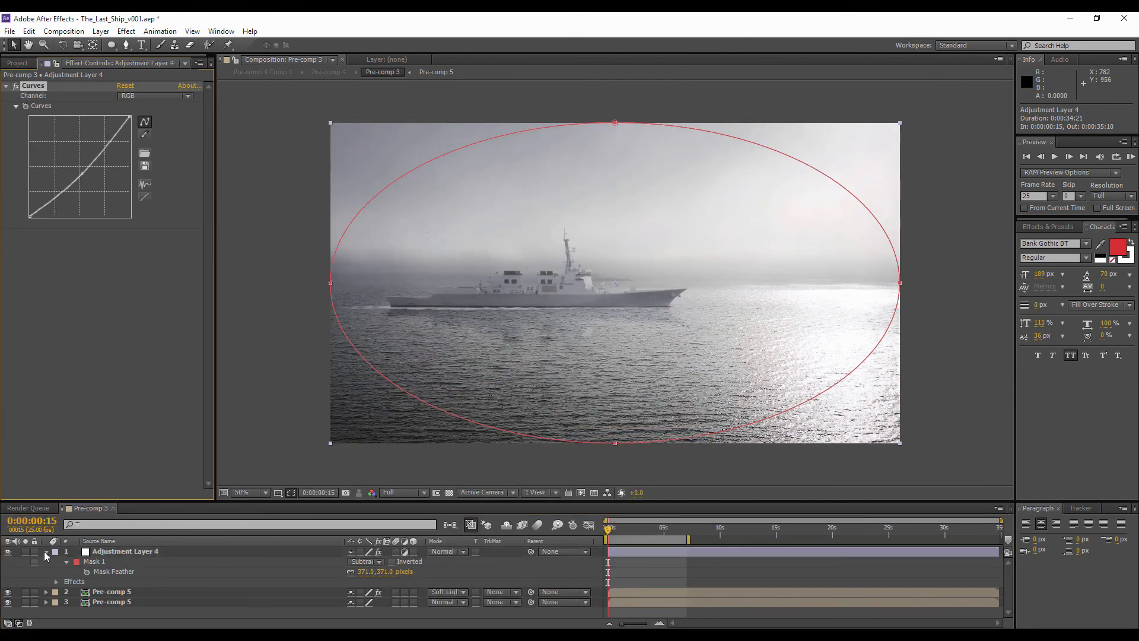
pyautogui.click(46, 552)
# - Lower the opacity of the Soft Light Pre-comp 5 layer to 55%
pyautogui.click(148, 563)
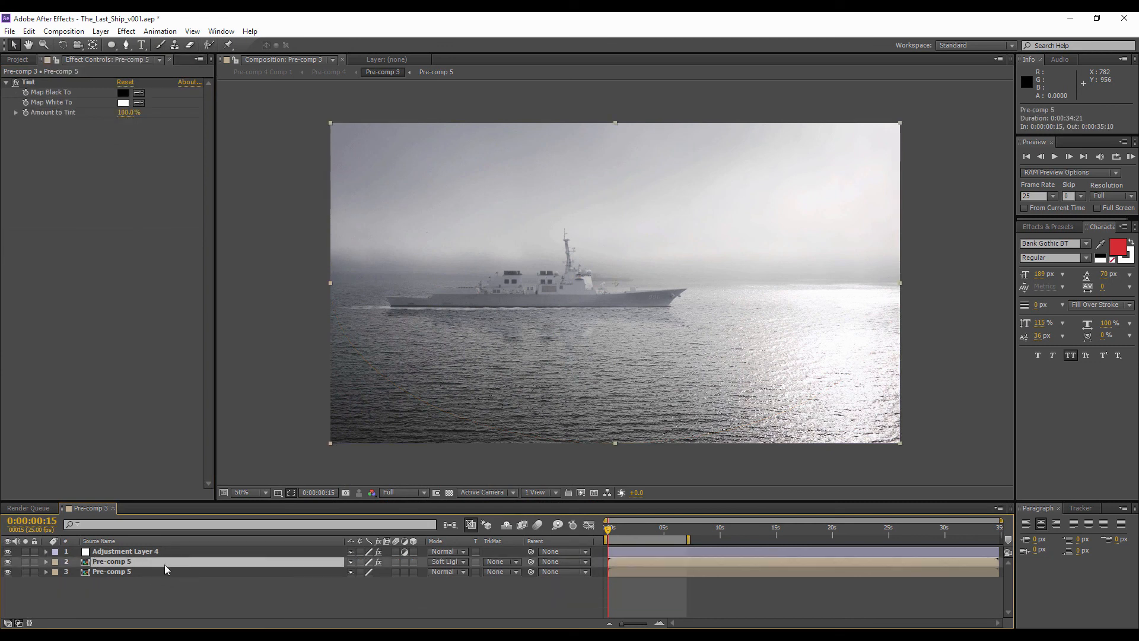
pyautogui.press('t')
pyautogui.moveTo(354, 571); pyautogui.dragTo(319, 571)
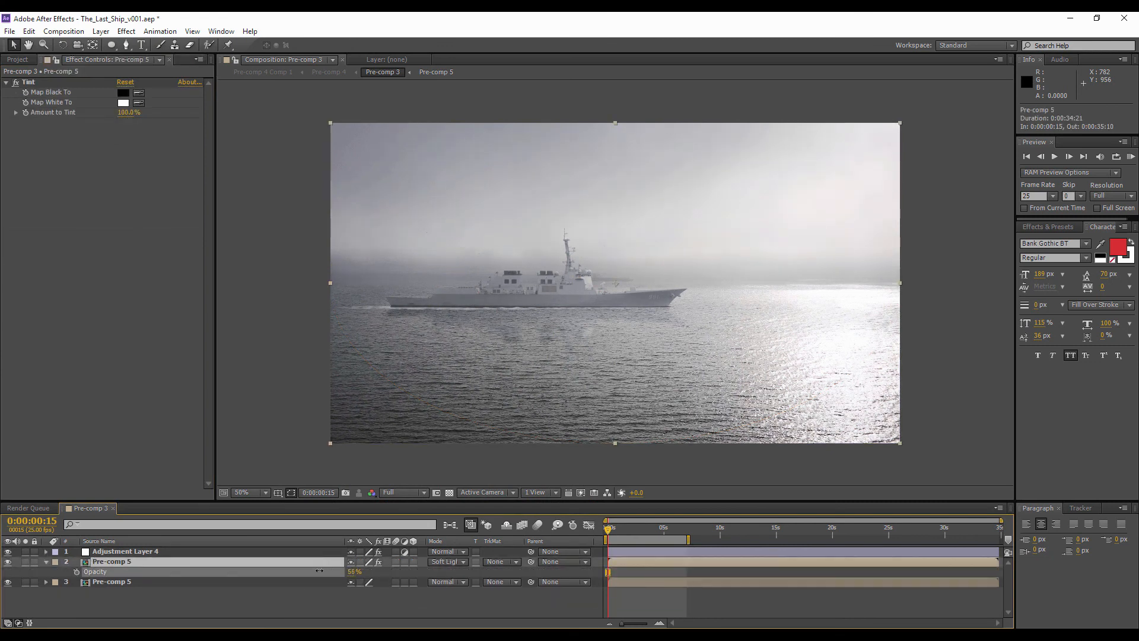
pyautogui.click(259, 604)
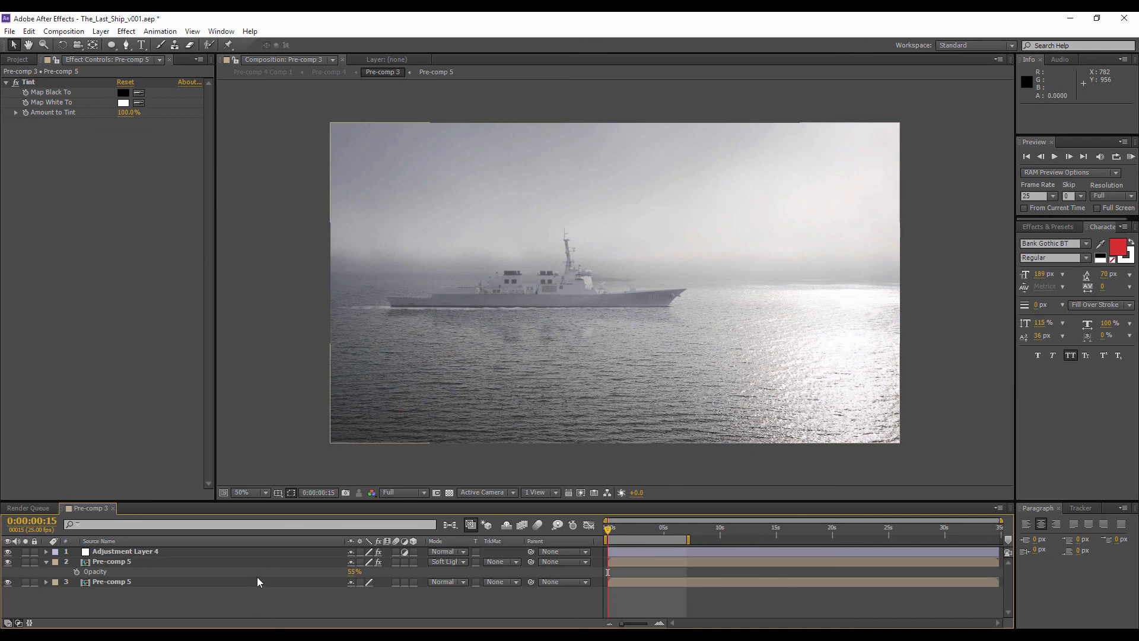
# - Select all three layers and set the height of the Pre-comp 3 composition to 800 px
pyautogui.click(112, 551)
pyautogui.hotkey('ctrl', 'a')
pyautogui.click(64, 30)
pyautogui.click(97, 58)
pyautogui.click(781, 157)
pyautogui.write('800')
pyautogui.click(901, 317)
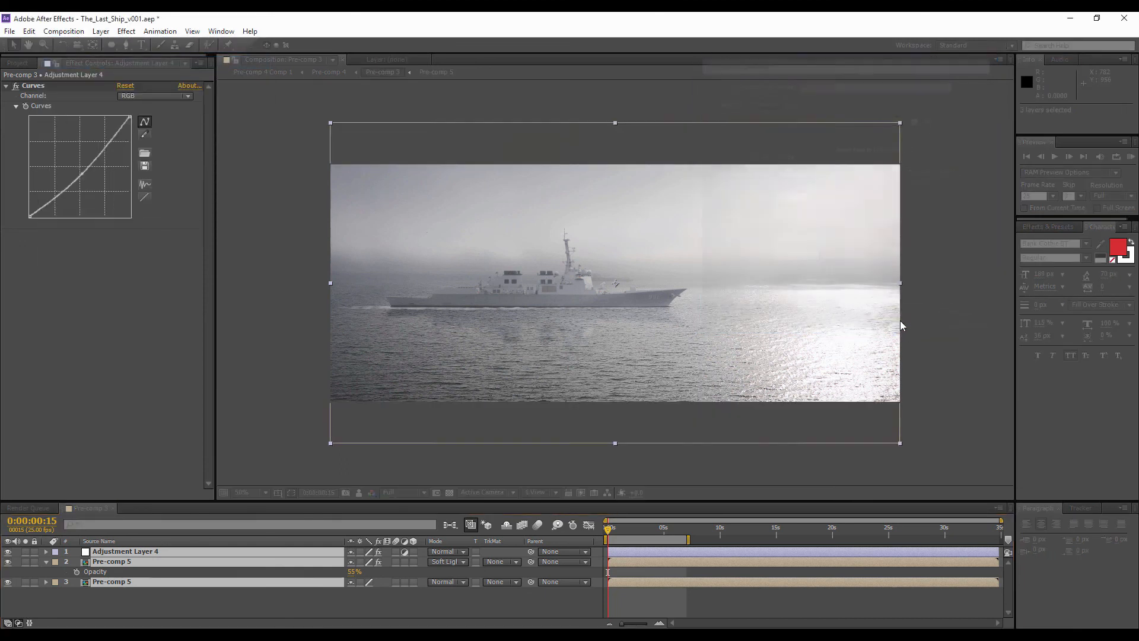
# - Pre-compose the adjustment layer and both Pre-comp 5 layers together, moving all attributes into the new composition
pyautogui.click(101, 31)
pyautogui.click(146, 461)
pyautogui.click(166, 158)
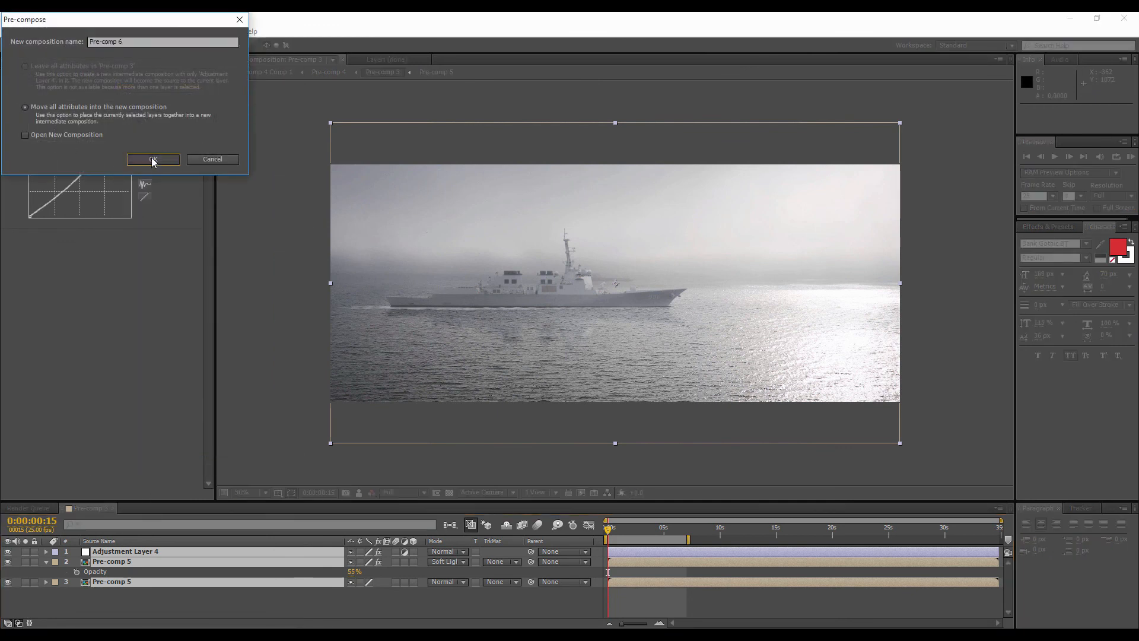
# - Set the Pre-comp 3 composition height back to 1080 px to leave black widescreen bars around the shot
pyautogui.click(66, 32)
pyautogui.click(73, 61)
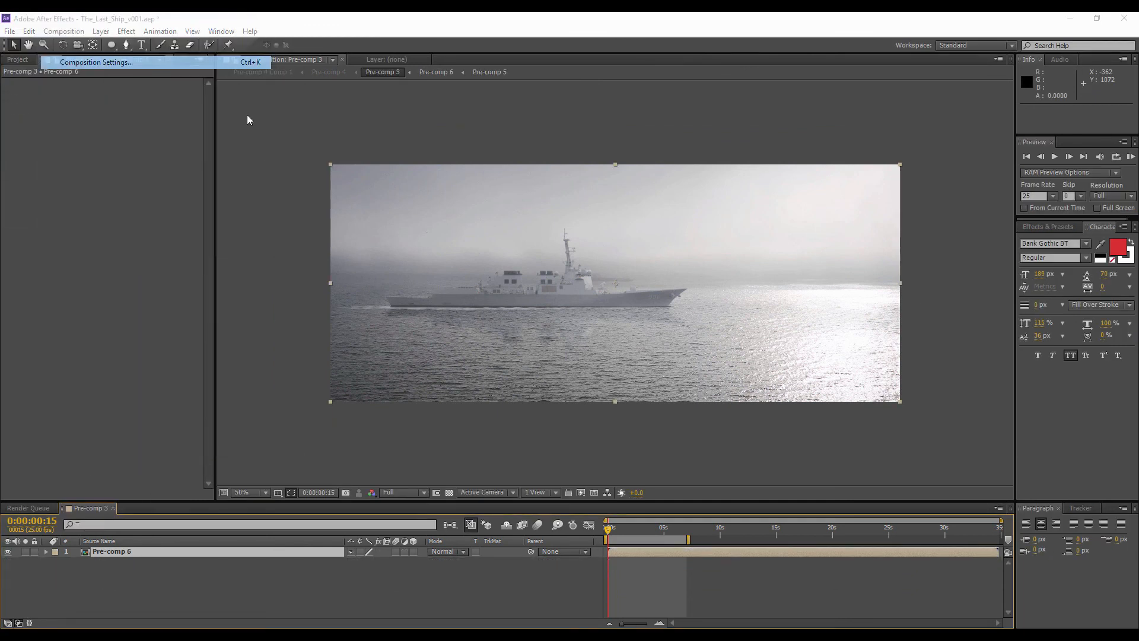
pyautogui.doubleClick(781, 156)
pyautogui.write('1080')
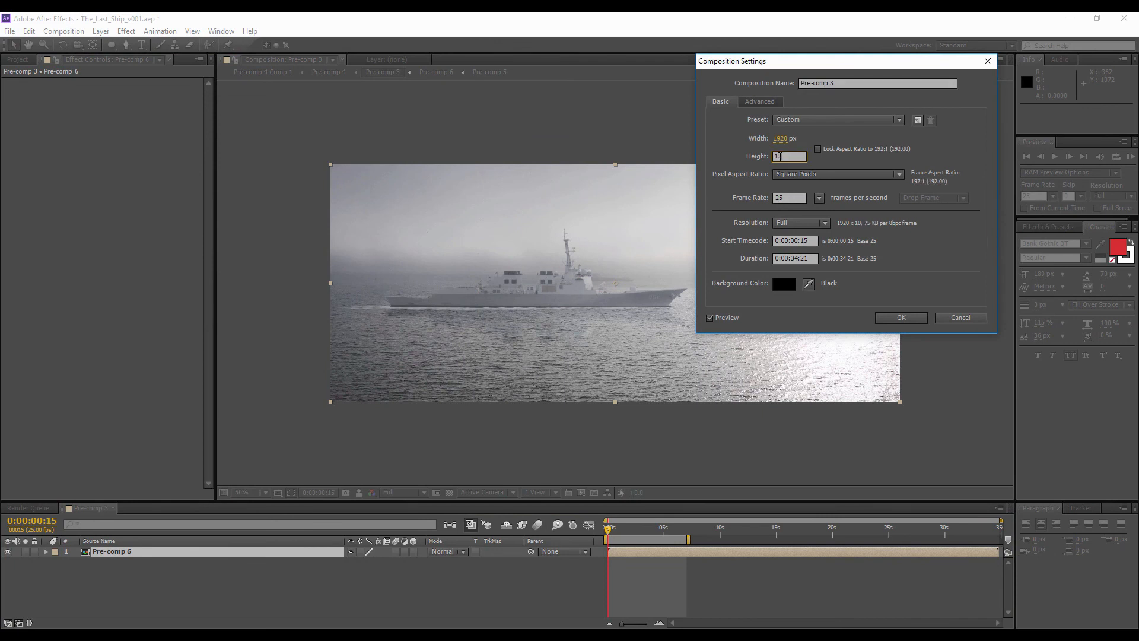
pyautogui.click(899, 318)
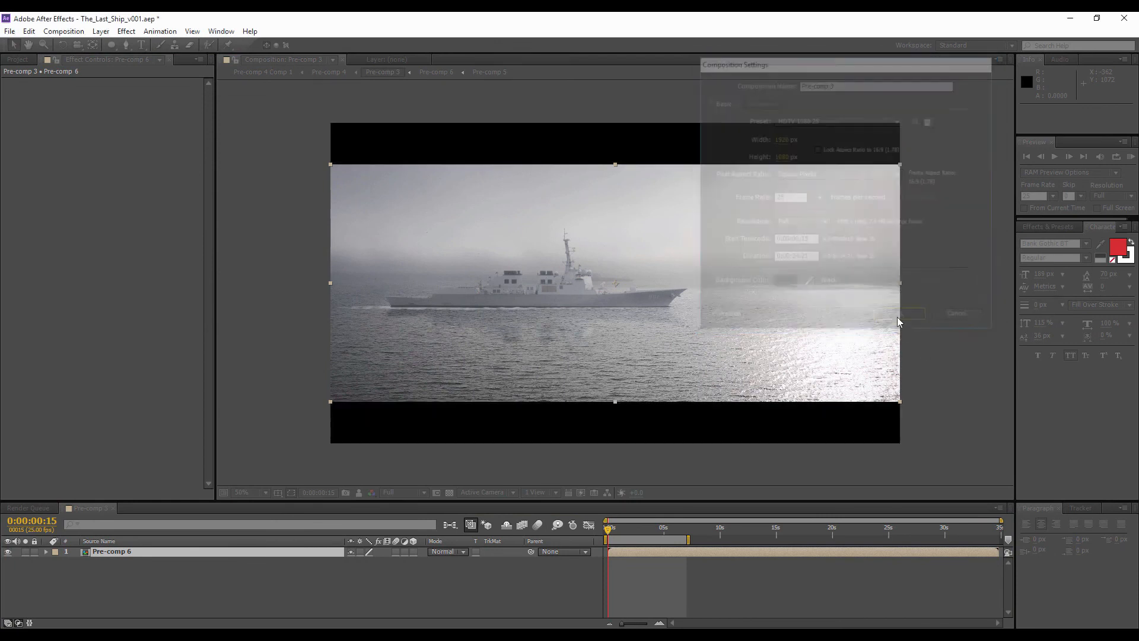
pyautogui.click(430, 581)
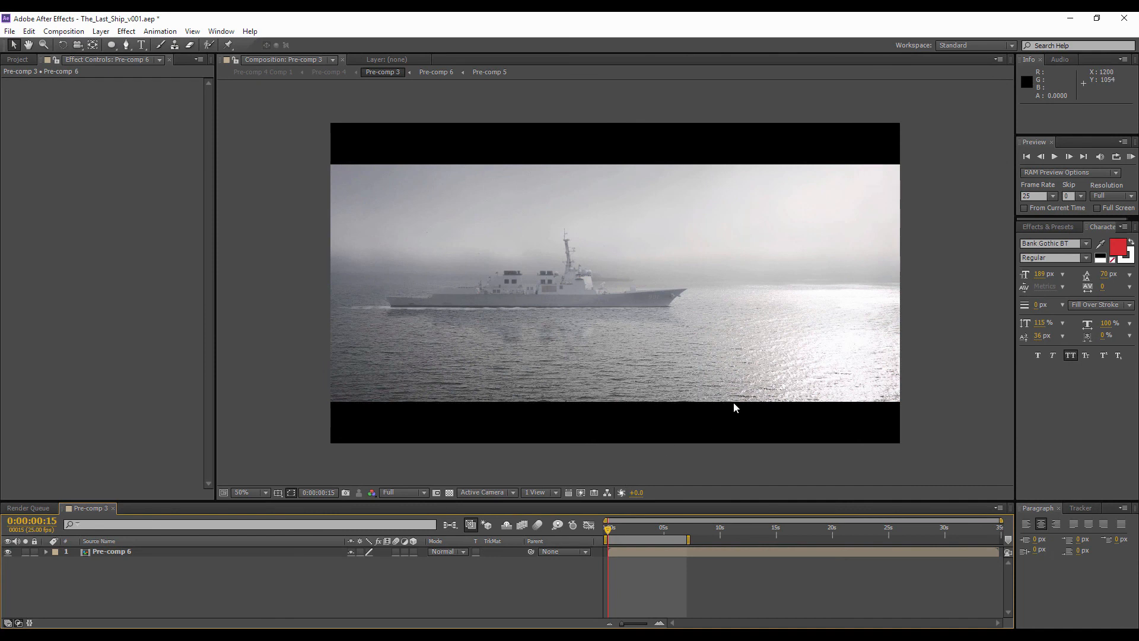
# - Run a RAM preview of the letterboxed destroyer shot with the composition fitted to the viewer
pyautogui.click(1131, 157)
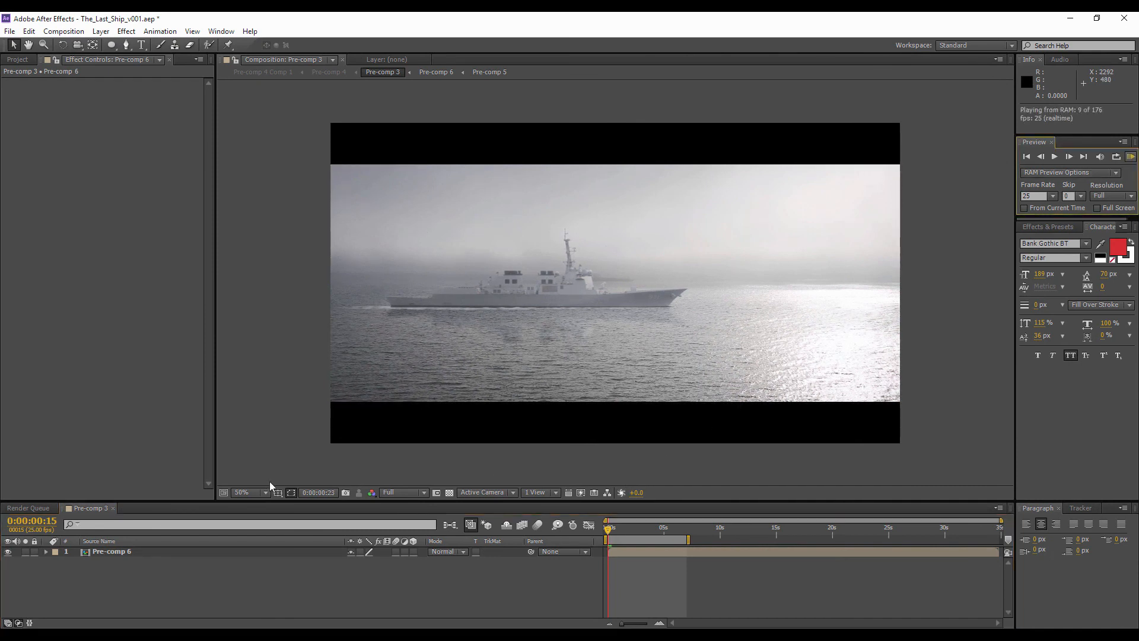
pyautogui.click(250, 492)
pyautogui.click(254, 278)
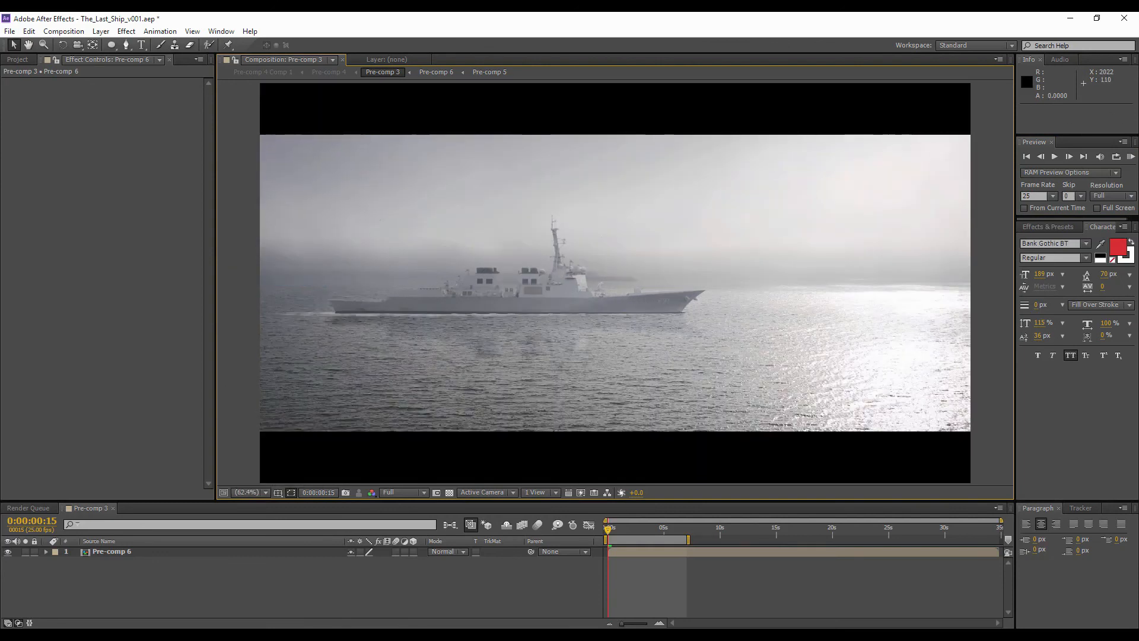
pyautogui.click(1131, 157)
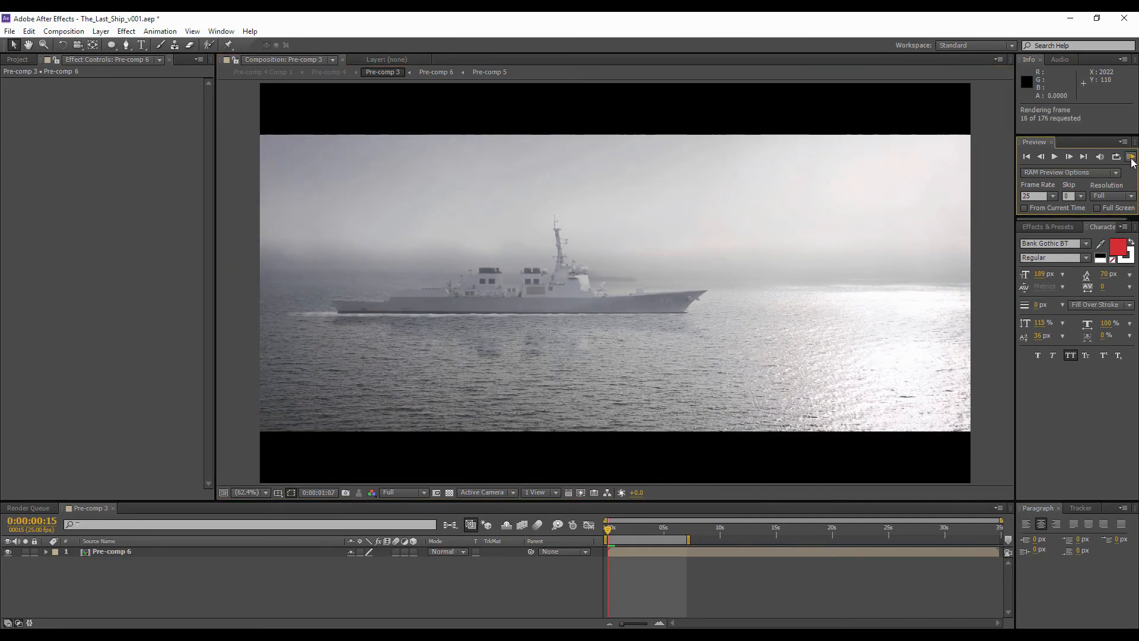